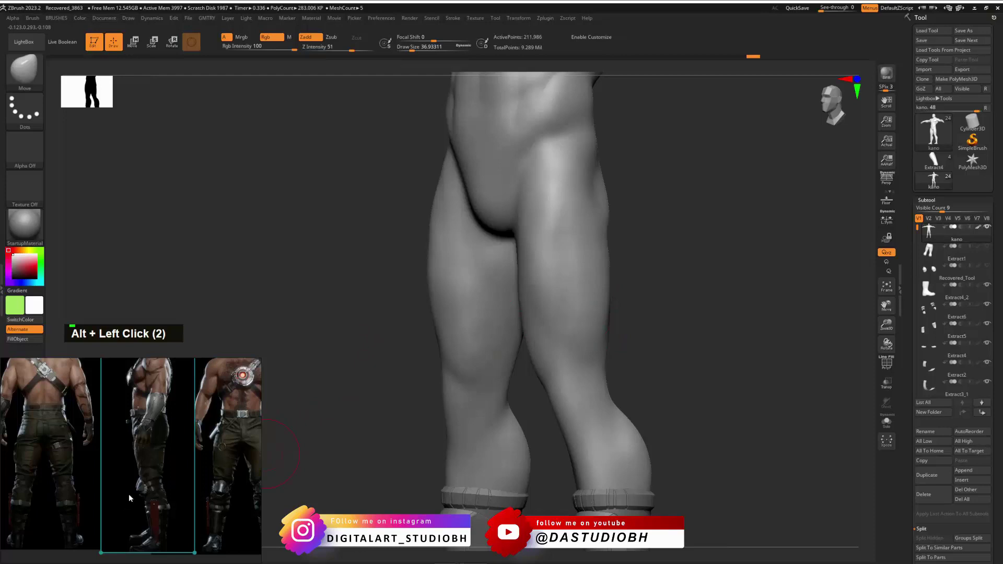
Check the knee armor in the reference, then lower the body mesh to its lowest subdivision level and display its polygroup wireframe.
scroll(128, 493, up, 6)
middle_drag(113, 461, 127, 440)
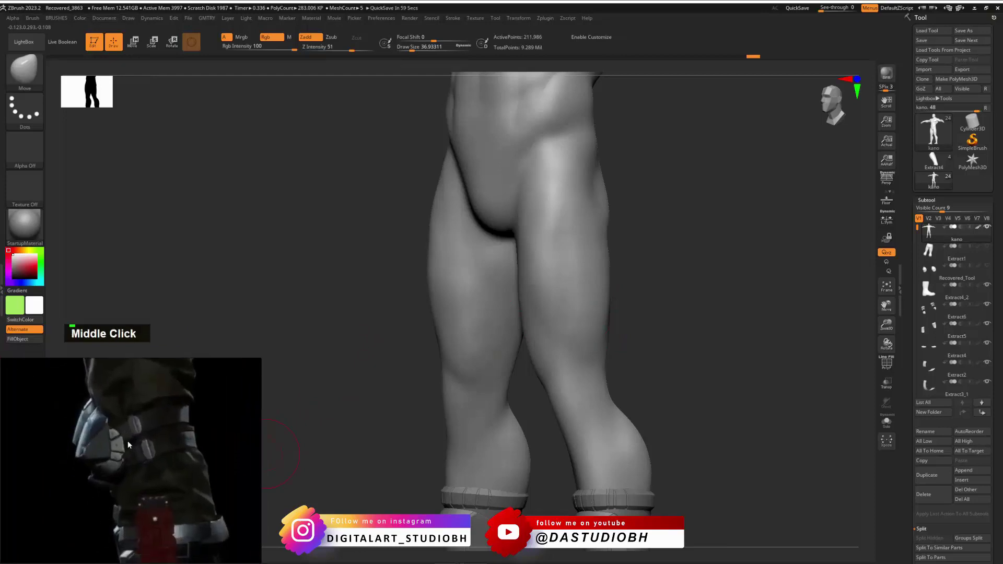
scroll(196, 462, down, 3)
middle_drag(211, 468, 57, 468)
middle_drag(178, 465, 105, 465)
drag(640, 368, 693, 322)
key(shift+d)
key(shift+d)
key(shift+f)
key(shift+d)
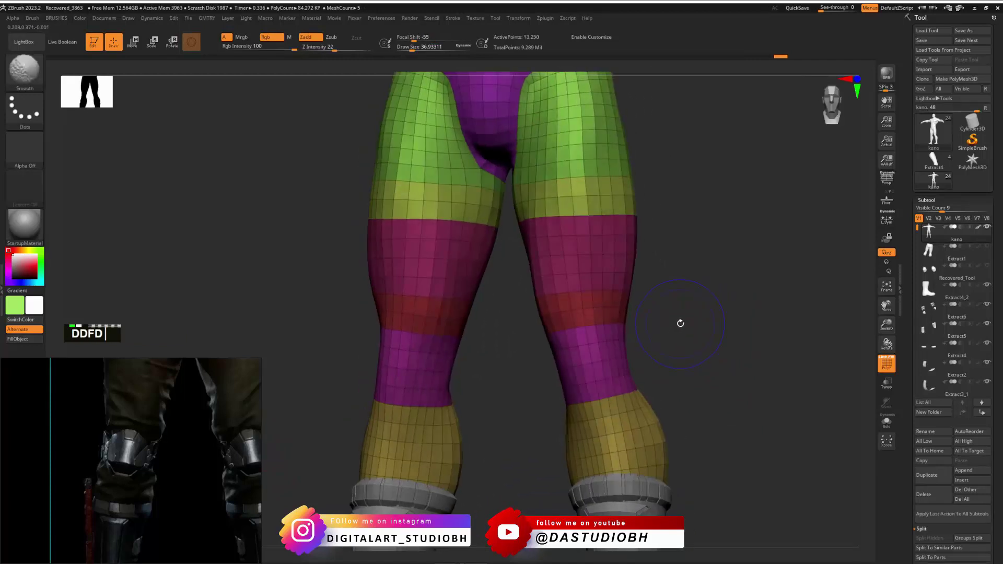
Paint a mask over the front of both knees and clear the excess masking around it.
mouse_move(675, 347)
mouse_down()
mouse_move(696, 347)
mouse_move(686, 282)
mouse_up()
mouse_move(637, 253)
ctrl+mouse_down()
mouse_move(533, 289)
mouse_move(567, 339)
ctrl+mouse_up()
key(ctrl+z)
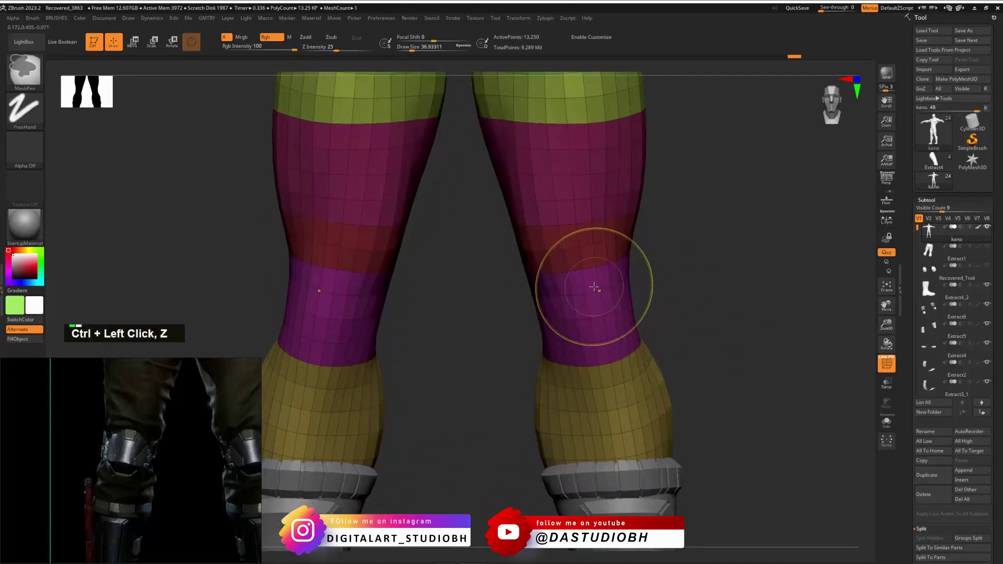
ctrl+drag(595, 285, 613, 327)
drag(742, 313, 653, 303)
mouse_move(601, 189)
ctrl+alt+mouse_down()
mouse_move(656, 227)
mouse_move(663, 292)
ctrl+alt+mouse_up()
drag(742, 323, 579, 322)
ctrl+alt+drag(563, 236, 580, 286)
key(ctrl+z)
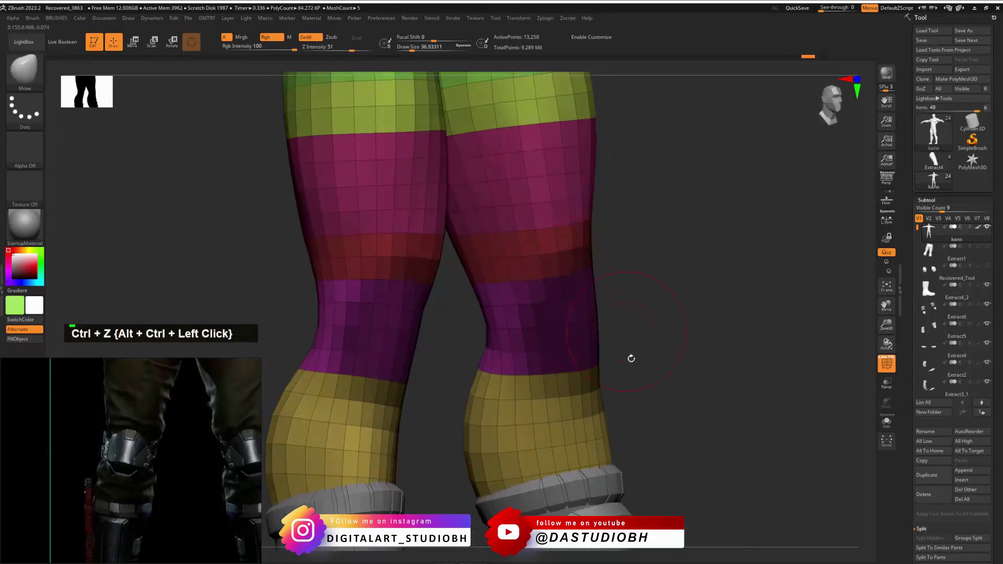
Refine the lower edges of the knee mask below both knees using a smaller mask brush.
drag(695, 361, 617, 380)
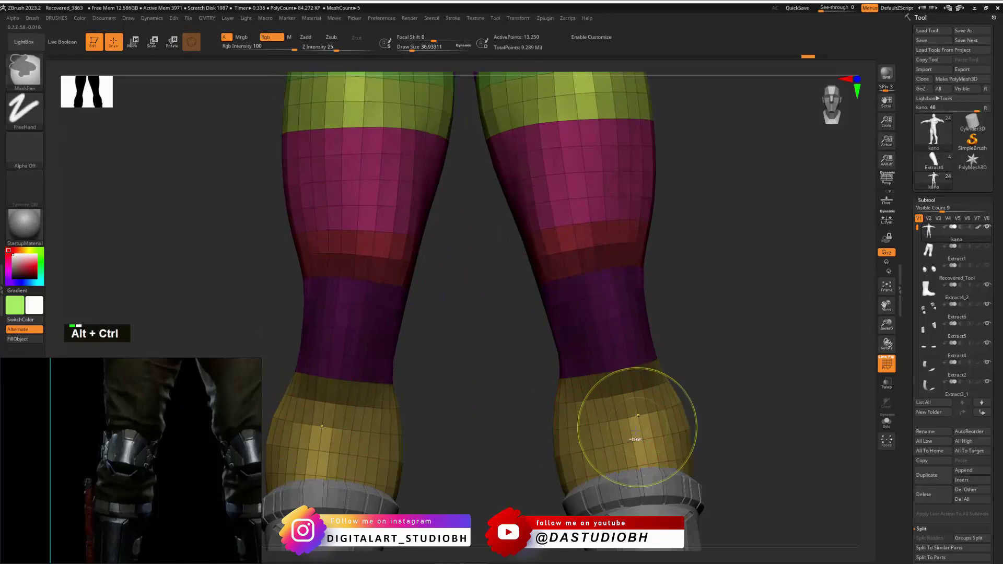
ctrl+alt+drag(636, 435, 657, 432)
mouse_move(753, 373)
mouse_down()
mouse_move(618, 354)
mouse_move(631, 386)
mouse_up()
key(bracketleft)
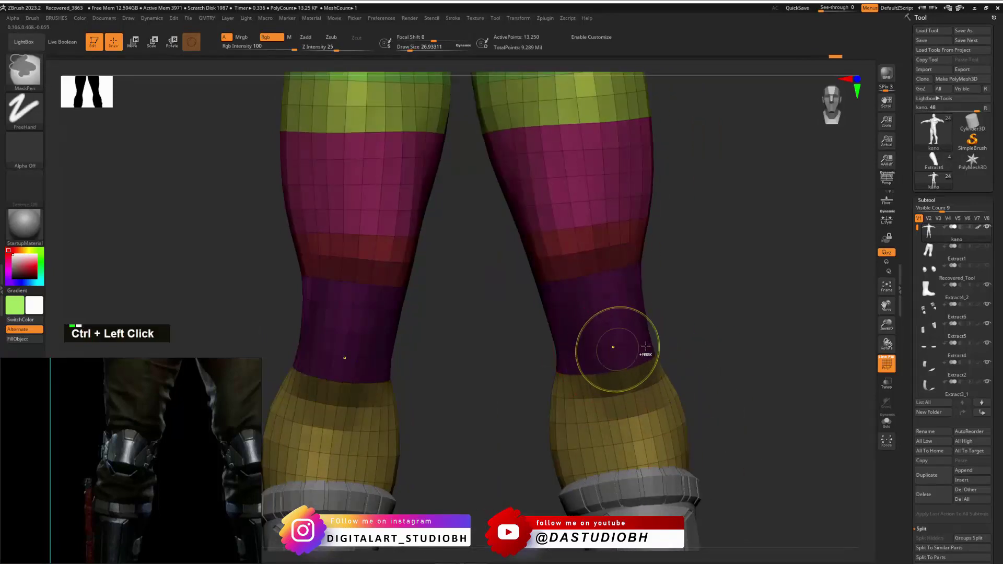
drag(666, 339, 713, 329)
Extract the masked knee areas as a separate subtool with zero smoothing and thickness, and isolate it in the view.
scroll(907, 512, down, 6)
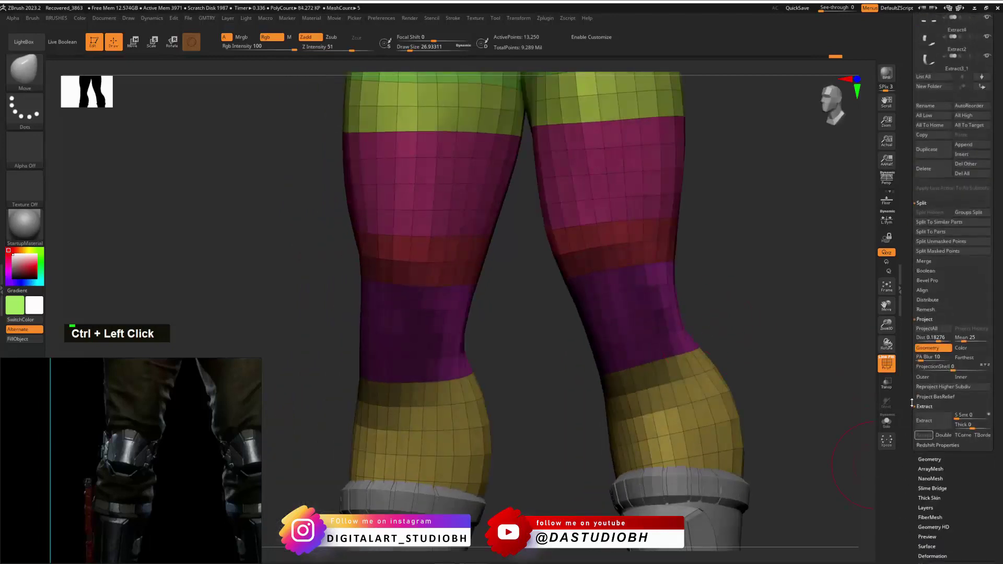
click(925, 435)
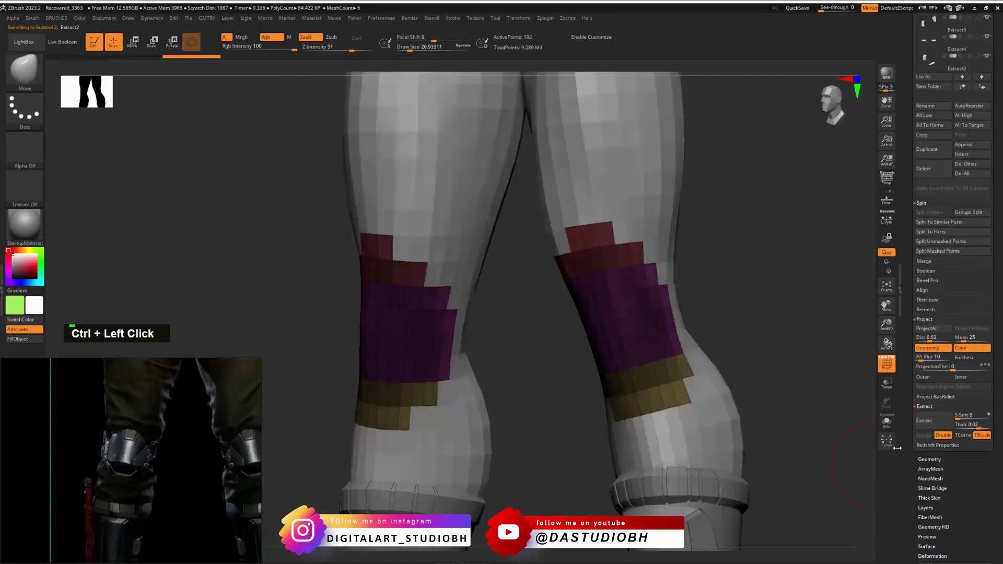
click(886, 423)
drag(783, 295, 680, 275)
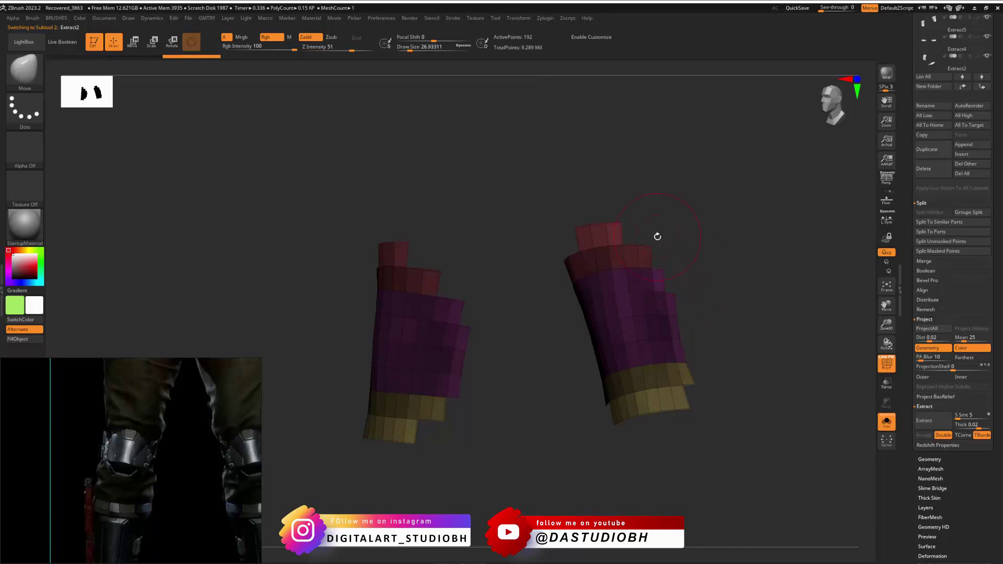
Smooth the jagged borders of the extracted knee pieces with Polish By Features.
key(ctrl+v)
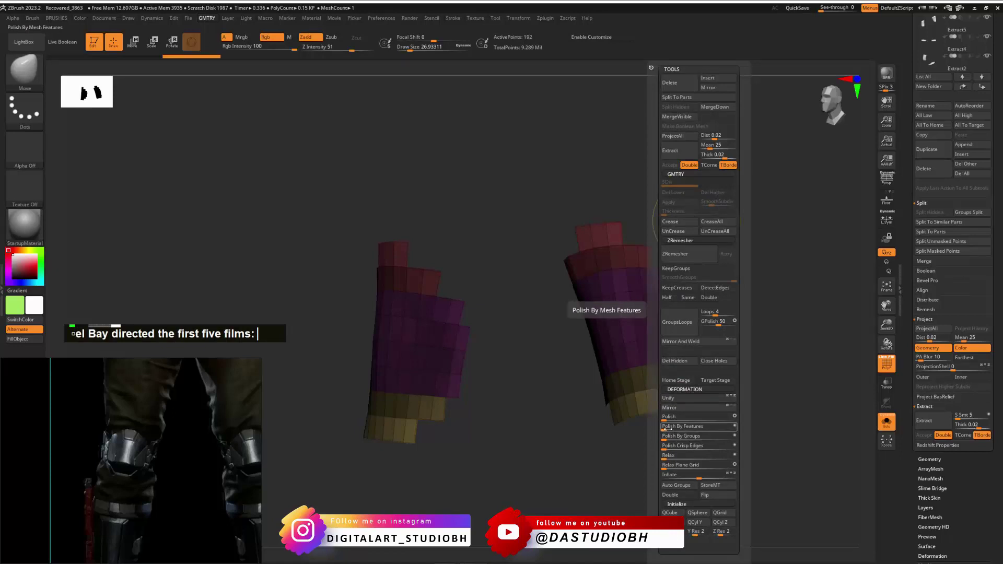
drag(668, 429, 683, 425)
mouse_move(705, 371)
mouse_down()
mouse_move(774, 344)
mouse_move(703, 299)
mouse_move(755, 304)
mouse_up()
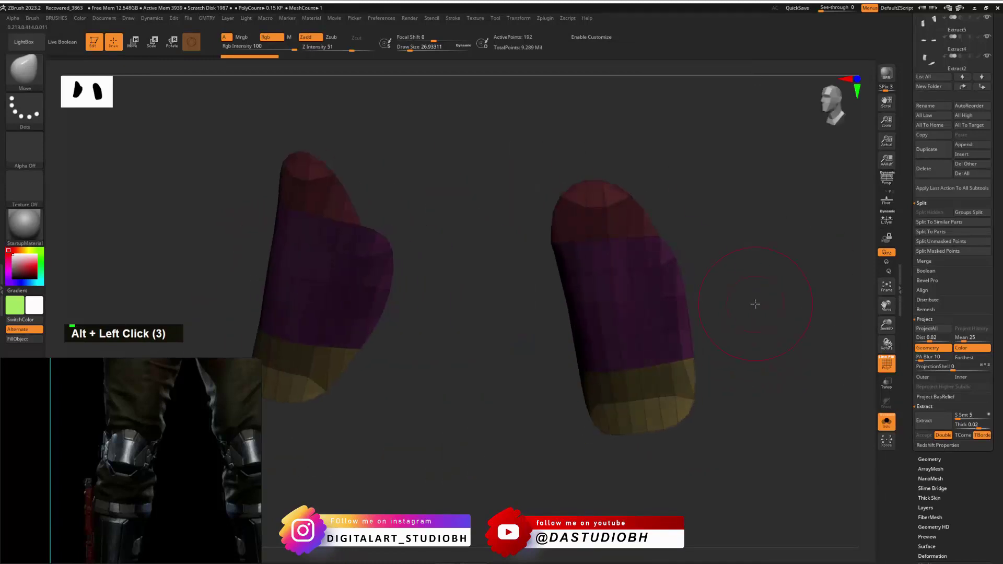
Remesh the polished knee pieces with ZRemesher set to Half and inspect the new topology.
key(ctrl+v)
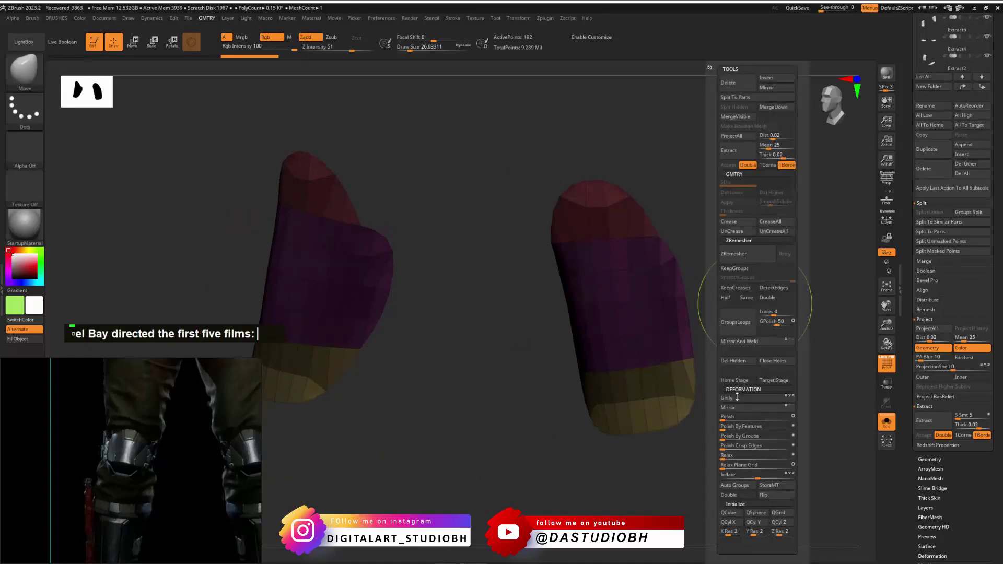
ctrl+drag(674, 205, 707, 295)
key(ctrl+v)
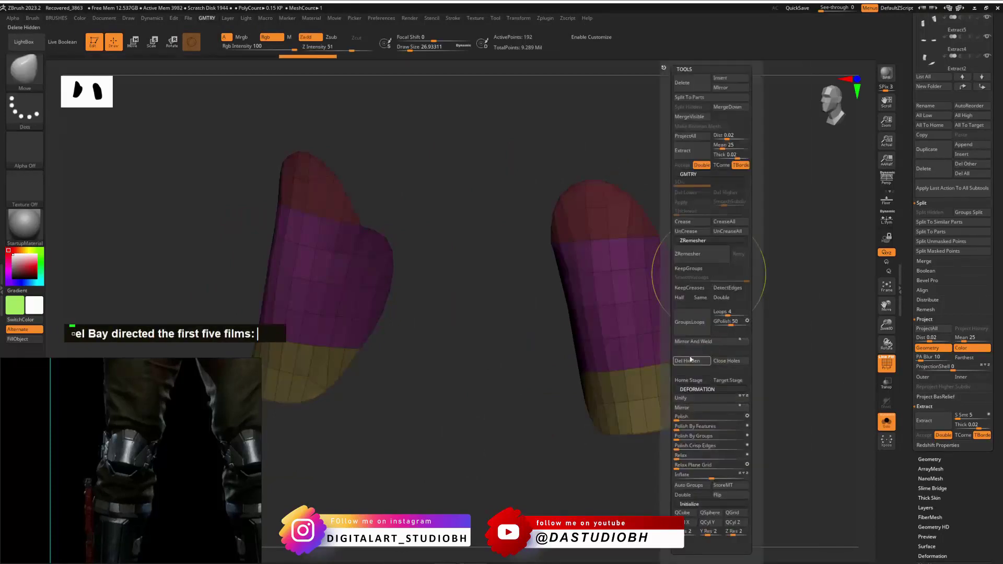
click(681, 298)
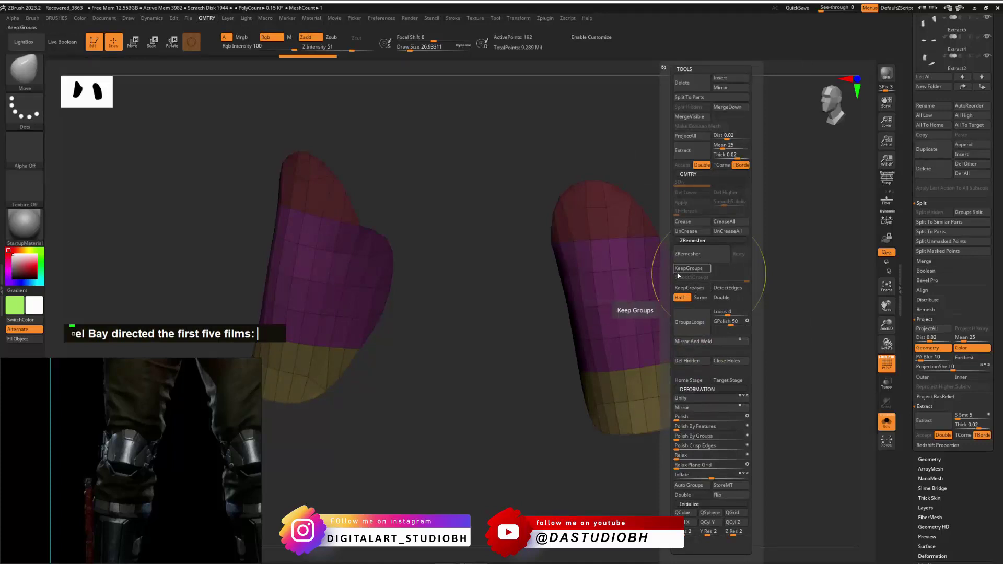
click(702, 261)
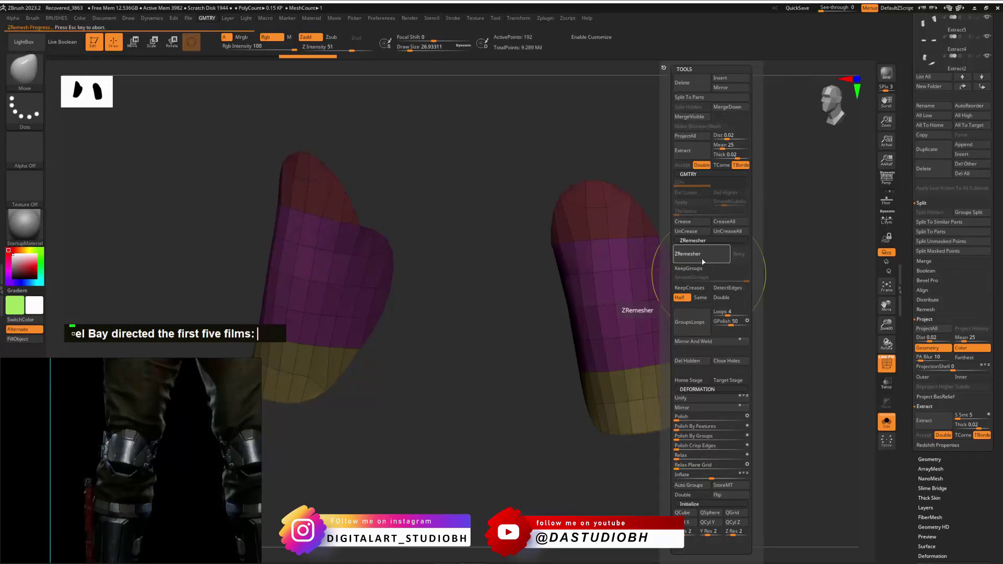
drag(517, 274, 442, 277)
ctrl+alt+click(490, 293)
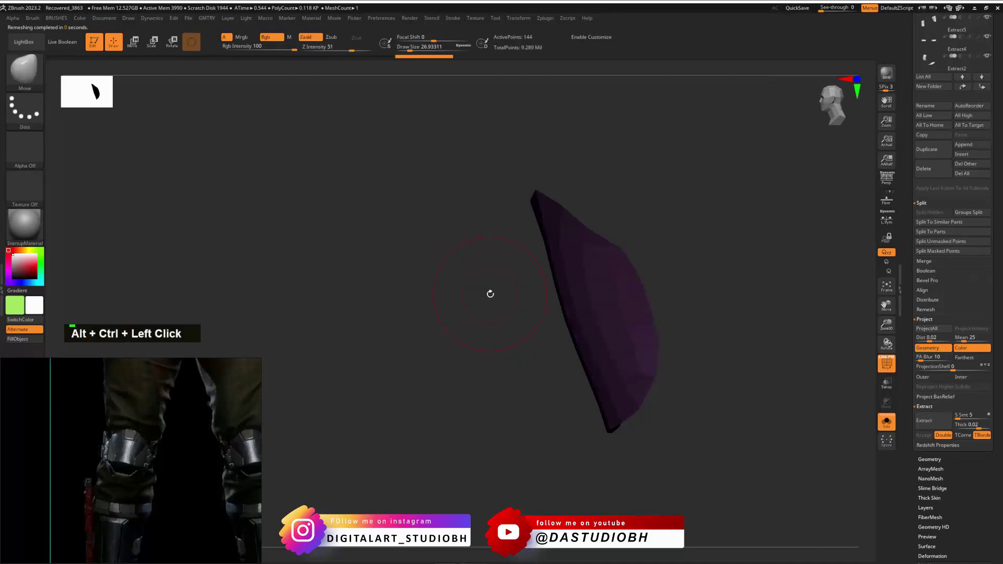
mouse_move(504, 282)
alt+mouse_down()
mouse_move(451, 293)
mouse_move(532, 302)
mouse_move(487, 331)
mouse_move(518, 327)
mouse_move(623, 265)
mouse_move(692, 268)
mouse_move(757, 220)
mouse_move(764, 308)
alt+mouse_up()
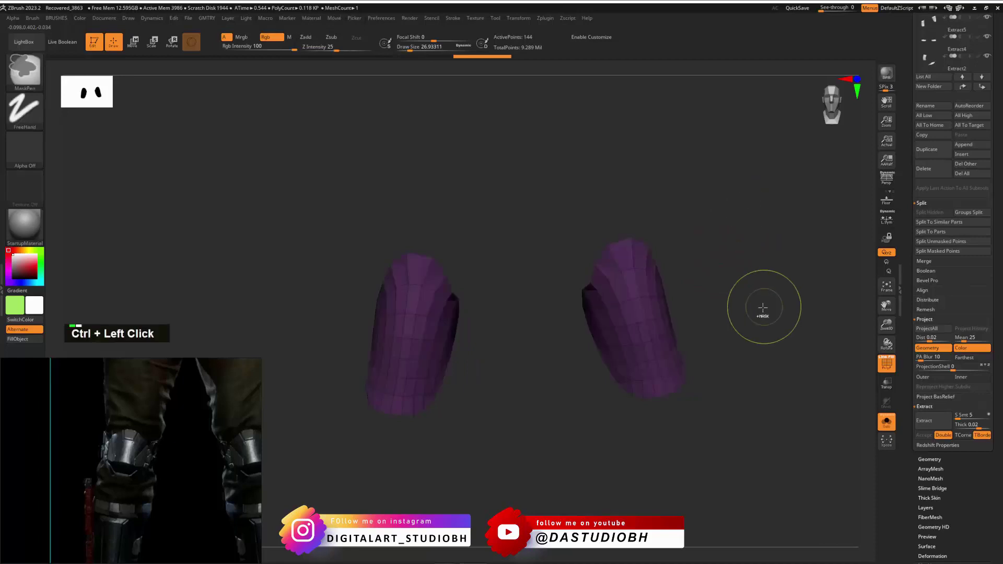
Hide one of the two knee pieces and delete the hidden geometry, keeping only a single pad.
ctrl+alt+shift+drag(508, 184, 242, 445)
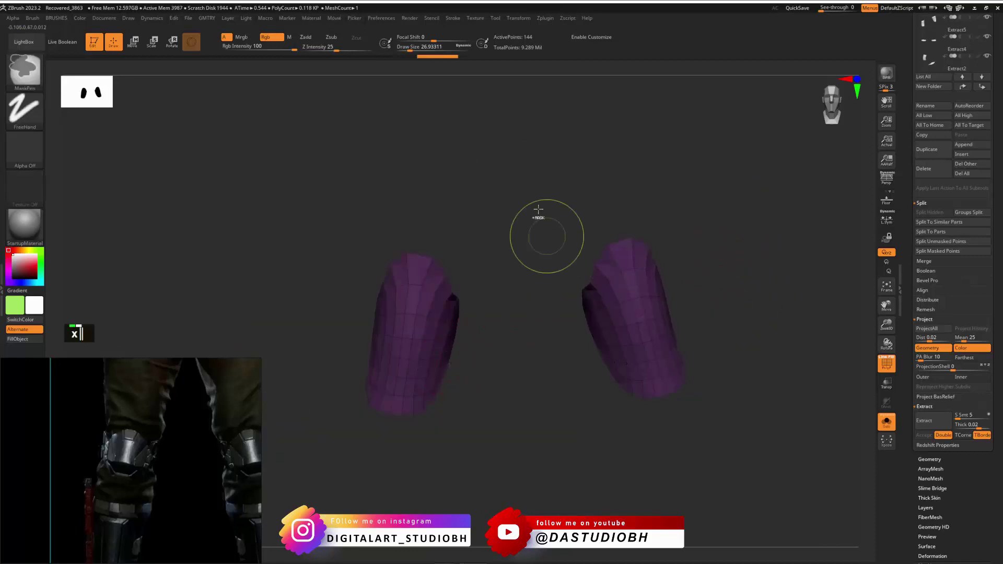
ctrl+alt+shift+drag(538, 151, 354, 425)
ctrl+alt+shift+drag(505, 209, 349, 482)
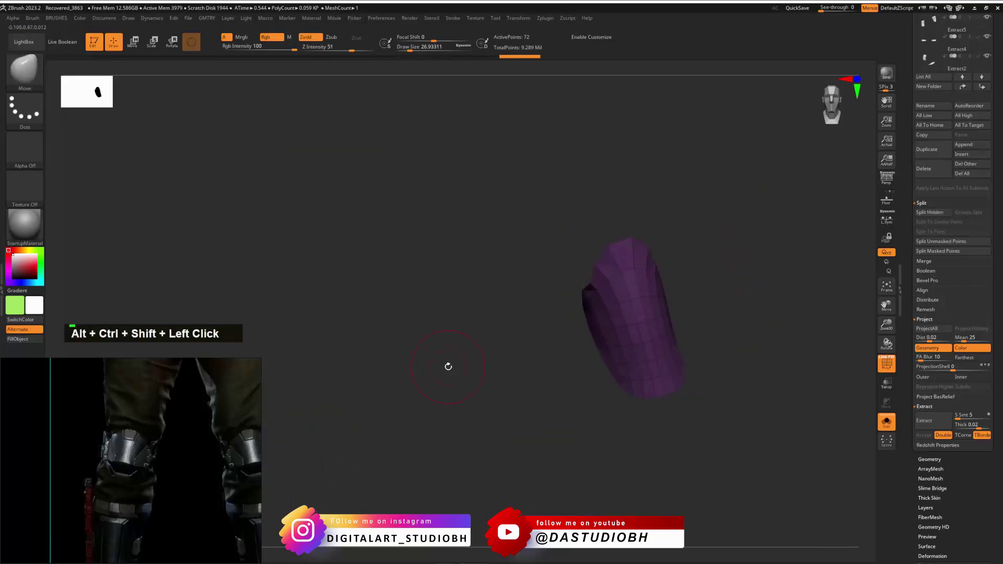
key(space)
click(464, 360)
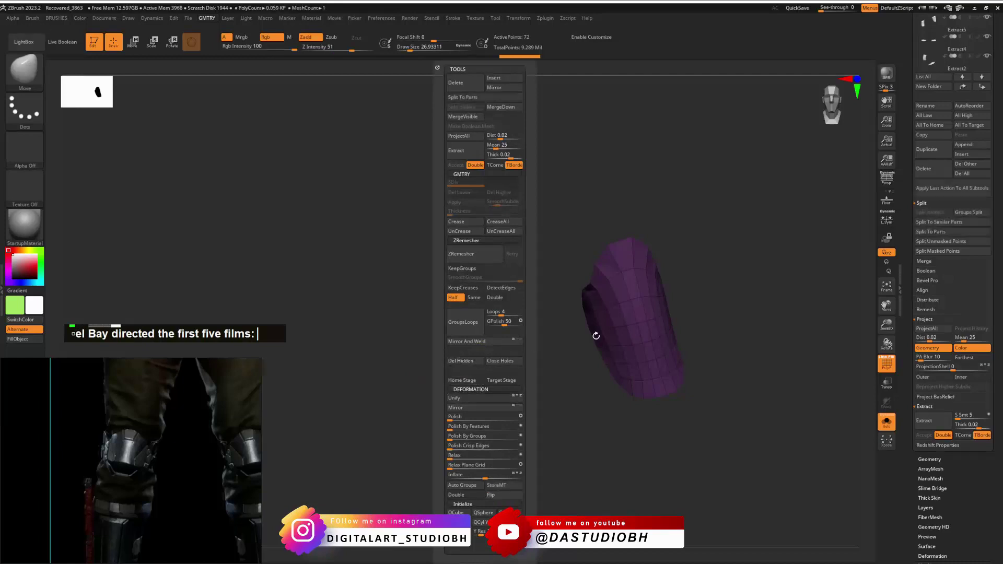
Show the whole body again and inspect how the knee pad sits on the leg from the front and side.
drag(731, 297, 768, 293)
alt+drag(768, 292, 664, 229)
click(887, 424)
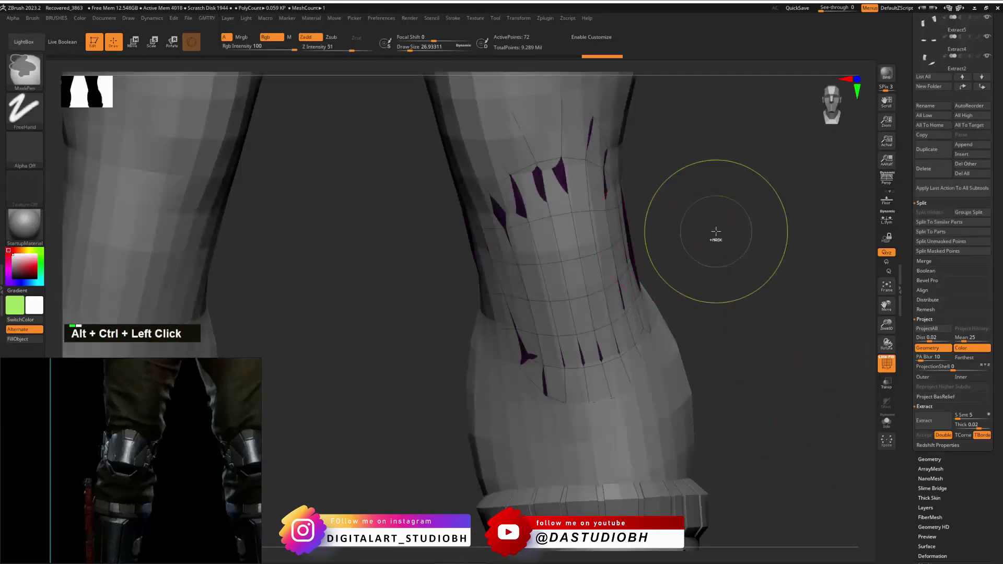
key(ctrl+z)
alt+drag(744, 230, 632, 282)
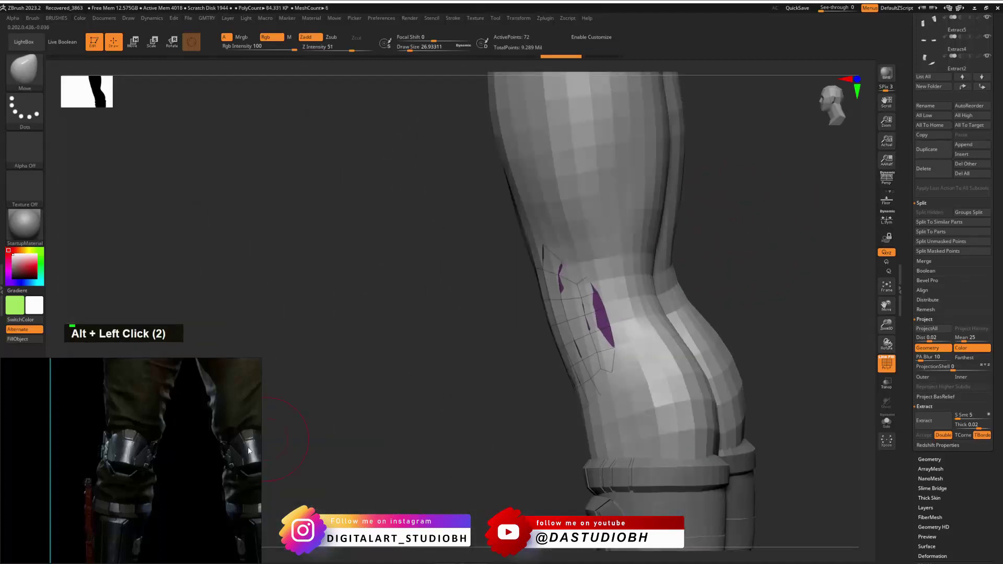
Examine the shape of the knee armor in the side and front views of the reference images.
scroll(120, 440, up, 3)
scroll(121, 442, down, 3)
middle_drag(111, 458, 325, 468)
scroll(141, 459, up, 3)
middle_drag(141, 462, 191, 434)
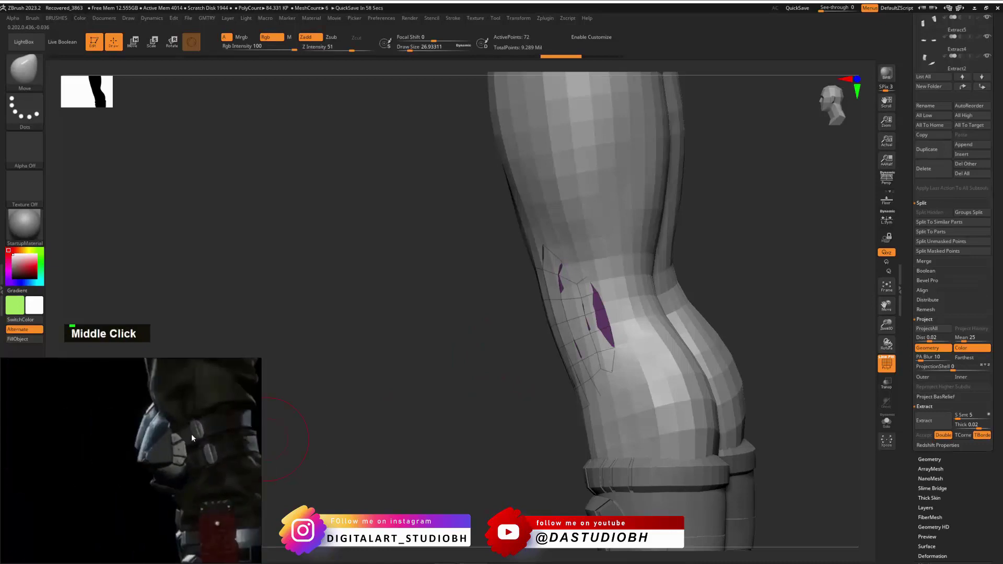
scroll(173, 405, up, 2)
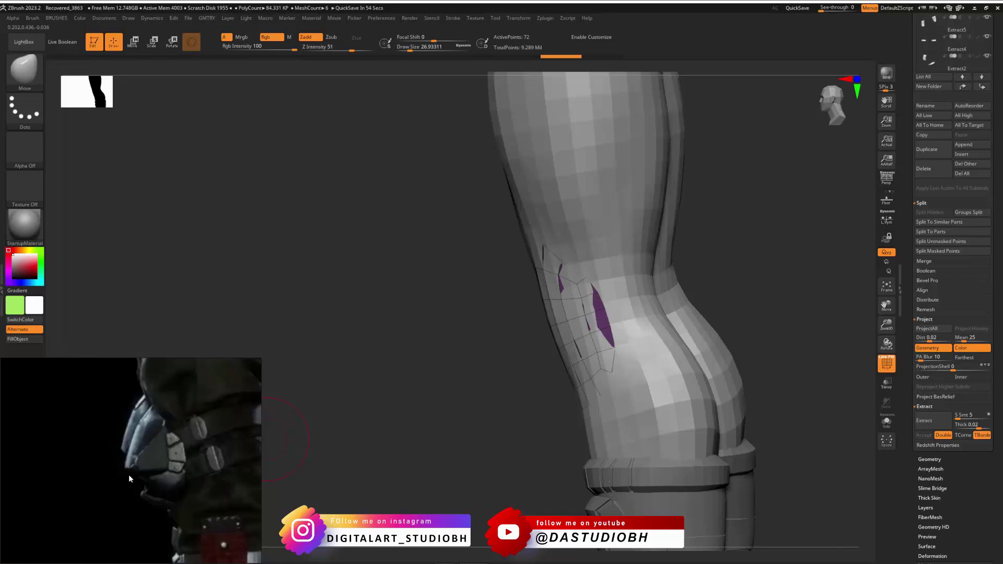
scroll(220, 472, down, 3)
middle_drag(220, 472, 77, 455)
scroll(156, 458, up, 3)
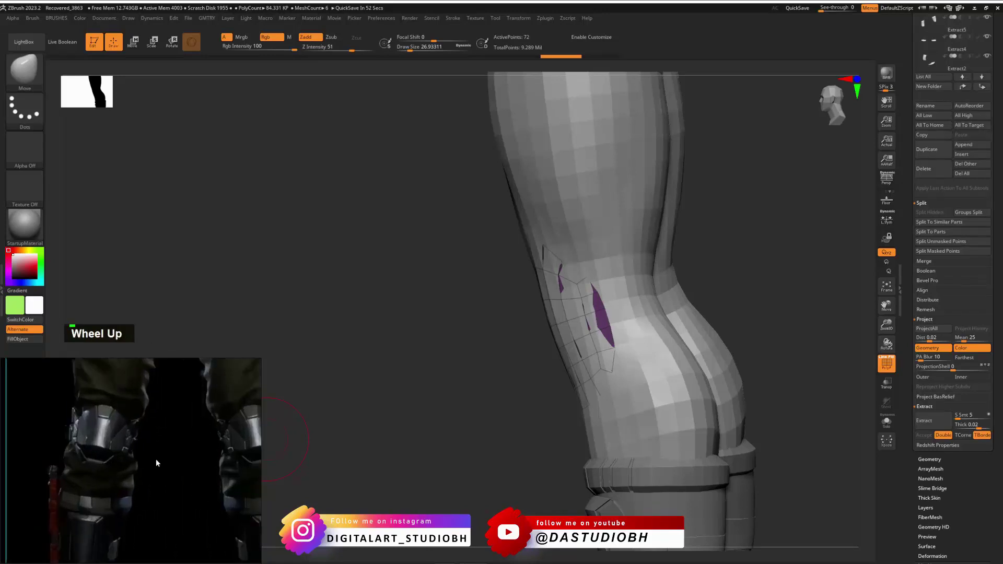
middle_drag(139, 457, 1, 460)
middle_drag(98, 447, 104, 467)
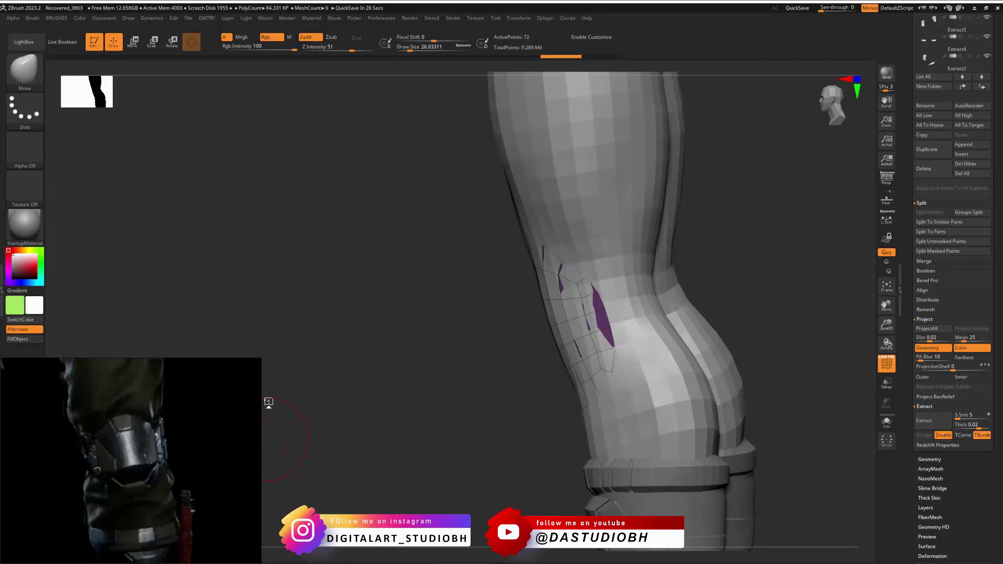
Isolate the remaining knee pad and remesh it with ZRemesher set to Half.
drag(432, 359, 476, 348)
alt+drag(605, 282, 636, 309)
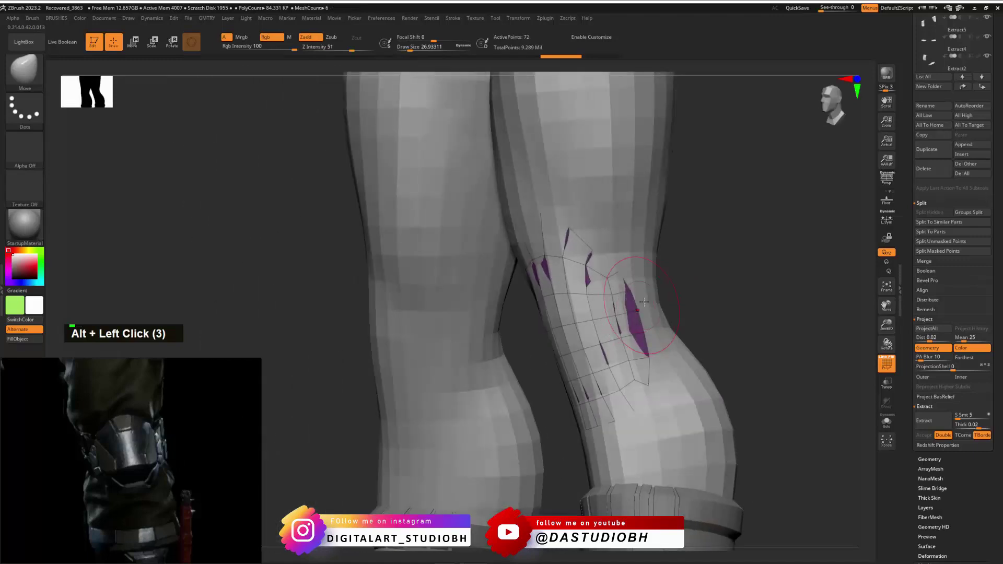
mouse_move(779, 255)
mouse_down()
mouse_move(777, 273)
mouse_move(738, 311)
mouse_move(793, 300)
mouse_move(734, 309)
mouse_move(747, 282)
mouse_move(709, 307)
mouse_up()
click(887, 421)
key(ctrl+v)
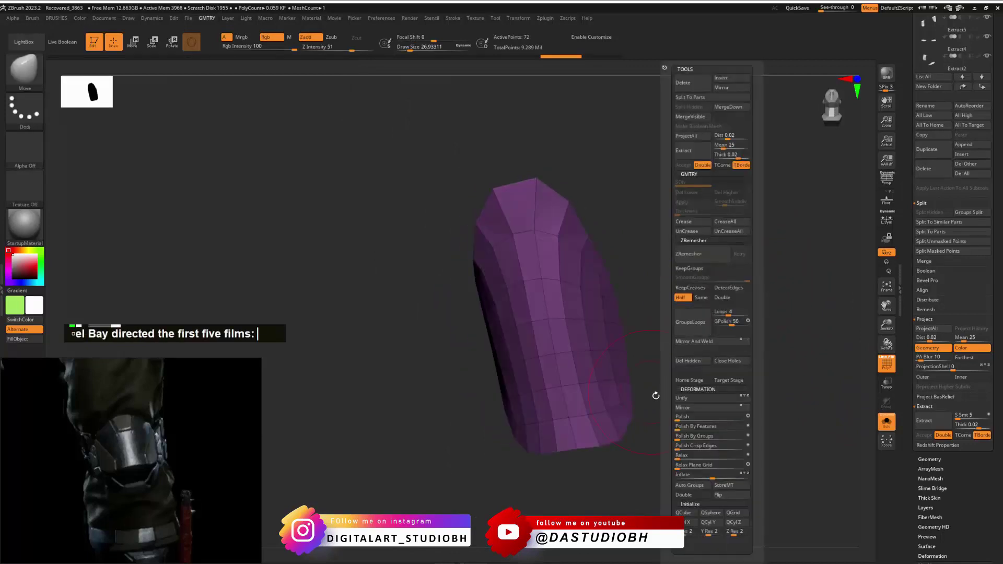
click(687, 253)
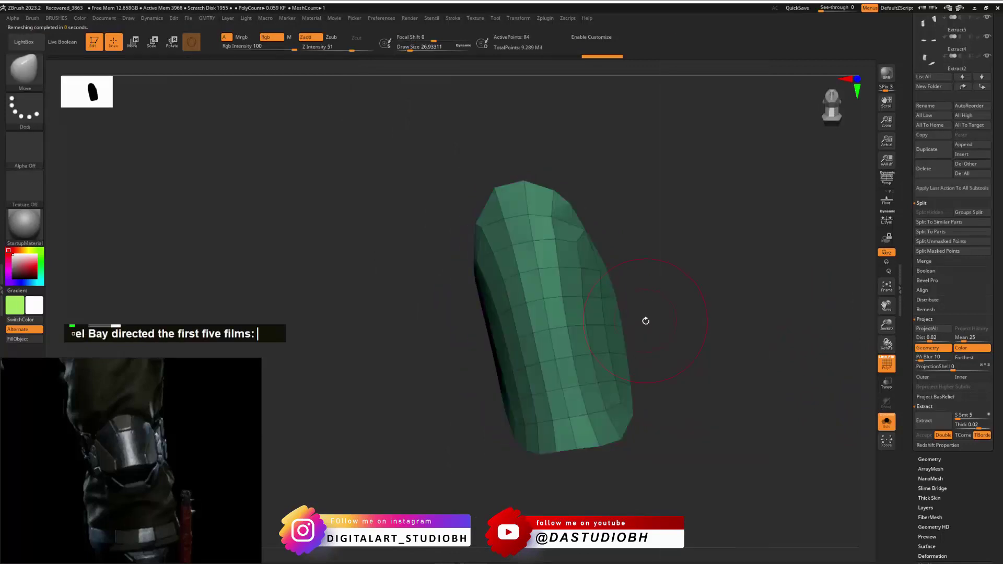
Remesh the isolated knee pad several more times with ZRemesher at Half until its polygon flow is clean.
key(ctrl+v)
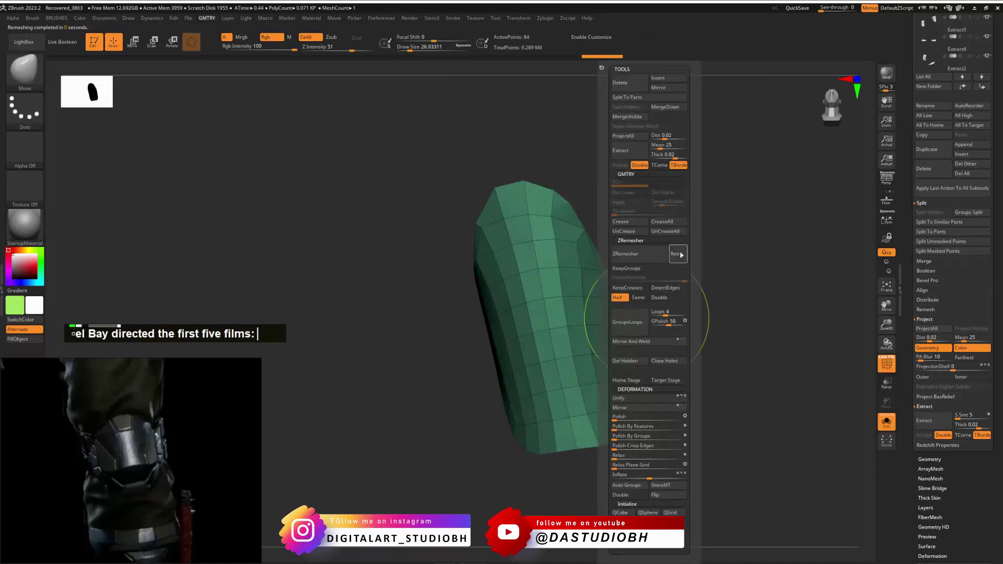
click(676, 254)
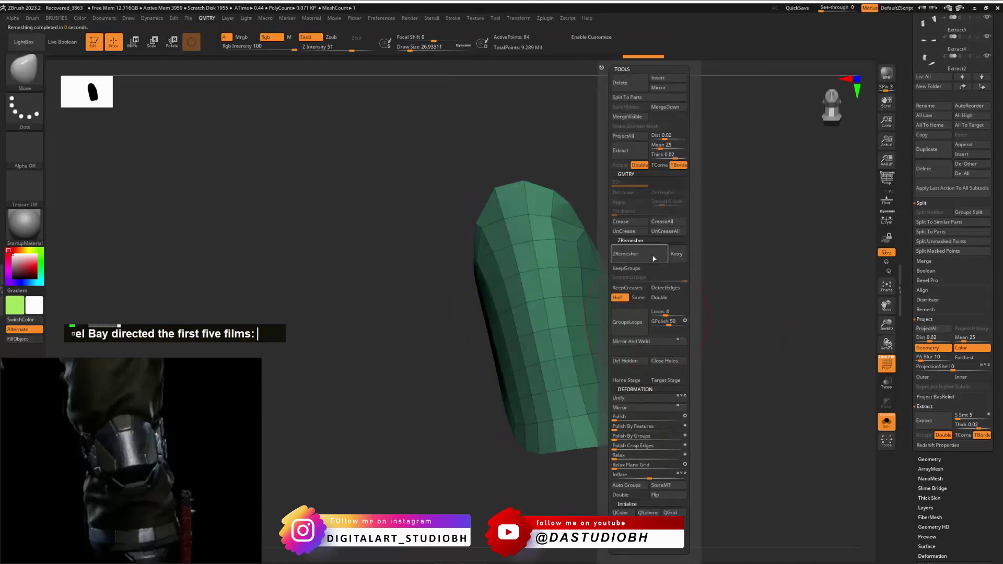
click(648, 254)
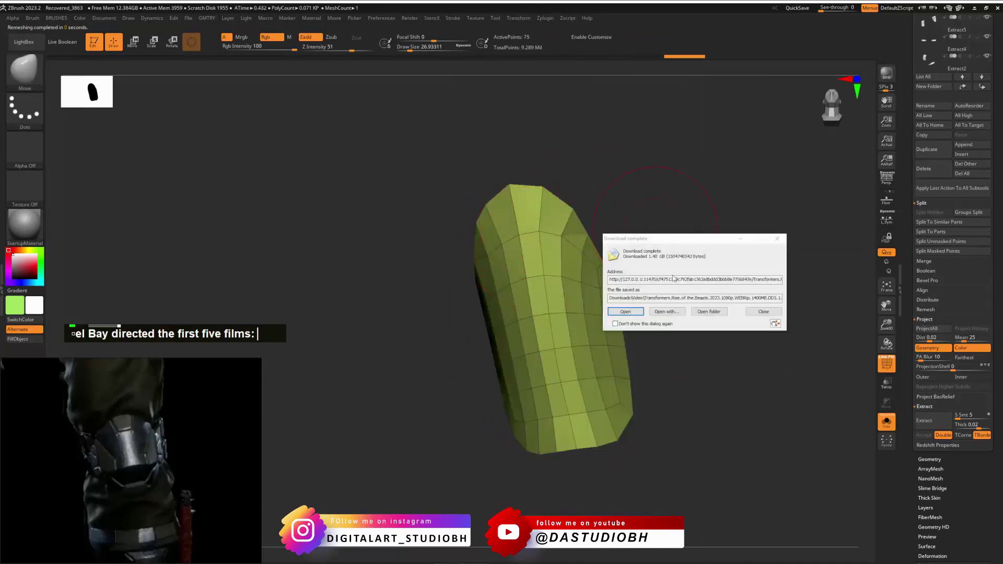
drag(729, 239, 1002, 230)
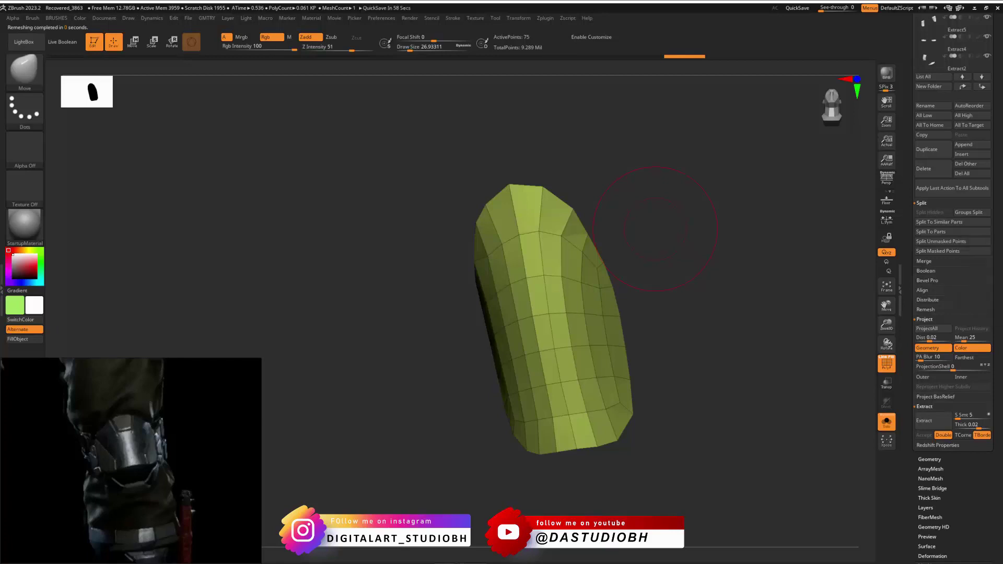
mouse_move(656, 247)
mouse_down()
mouse_move(703, 253)
mouse_move(670, 255)
mouse_up()
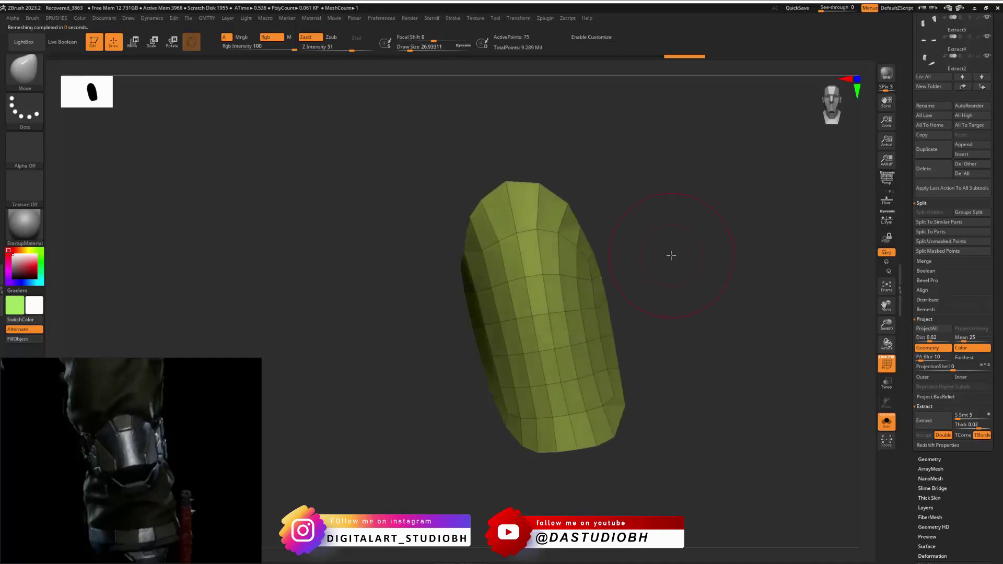
key(2)
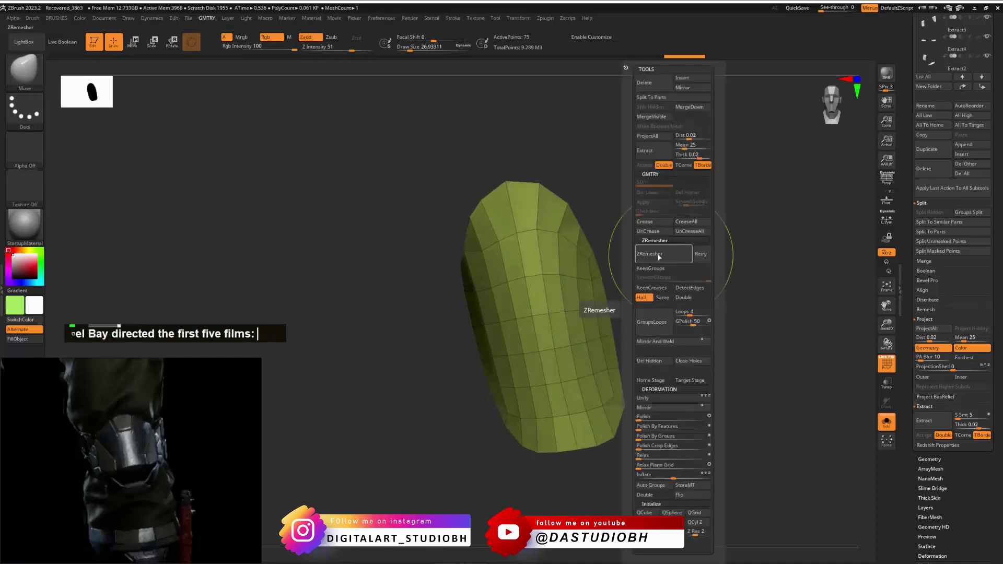
click(659, 257)
click(659, 257)
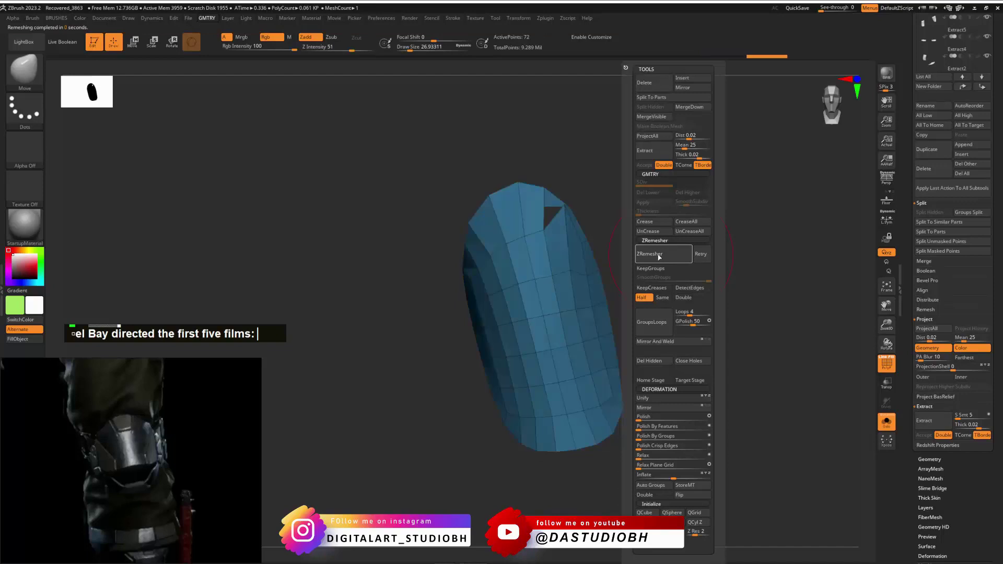
click(659, 257)
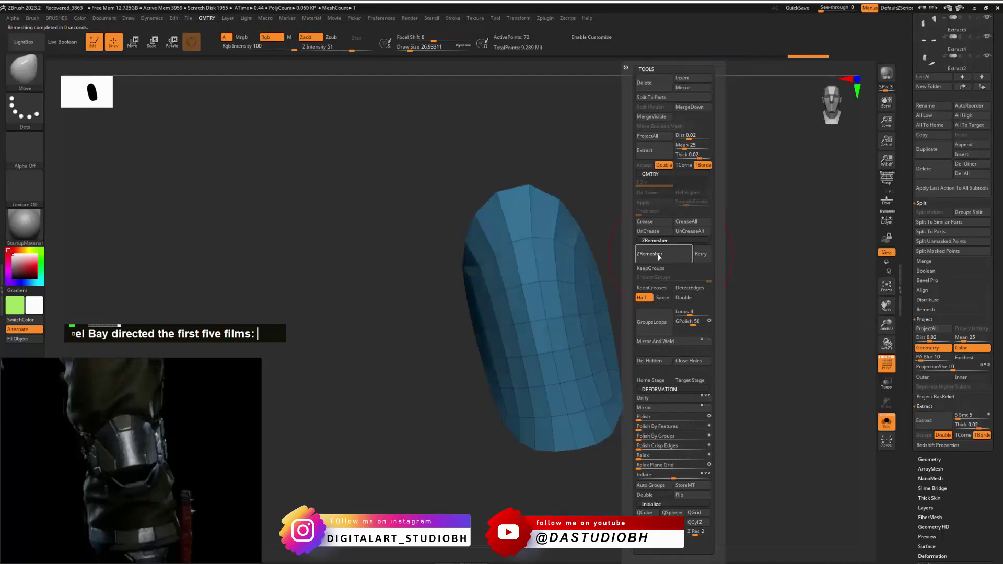
click(659, 256)
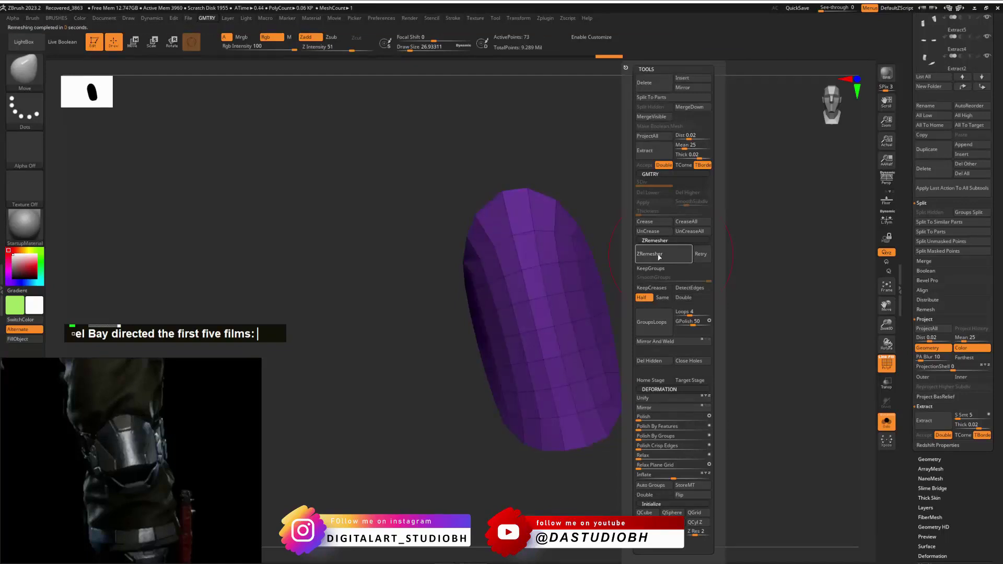
click(659, 257)
Reshape the corner points along the pad's upper edge with the Move brush at draw size 10.
drag(732, 209, 680, 253)
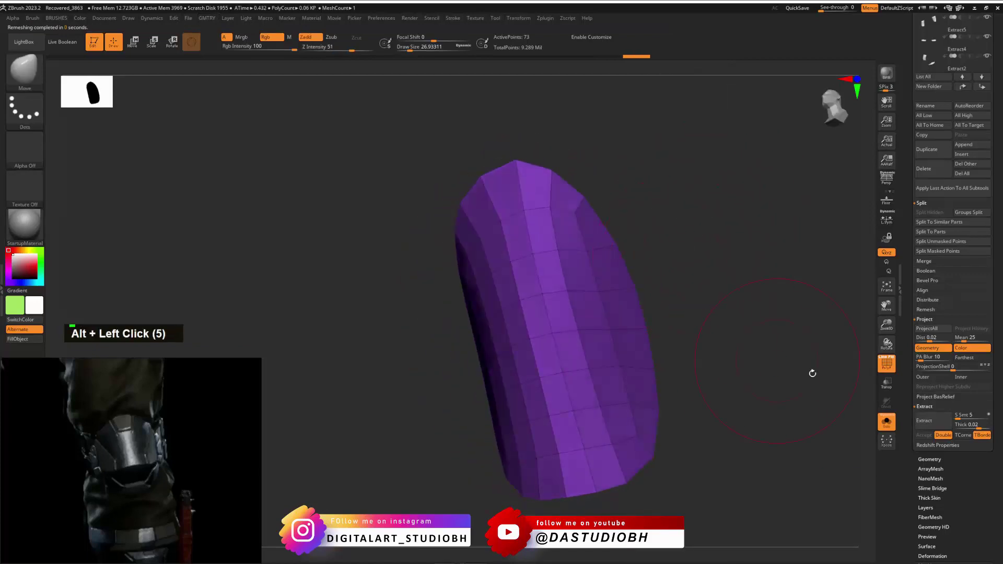
drag(774, 387, 729, 272)
key(ctrl+b)
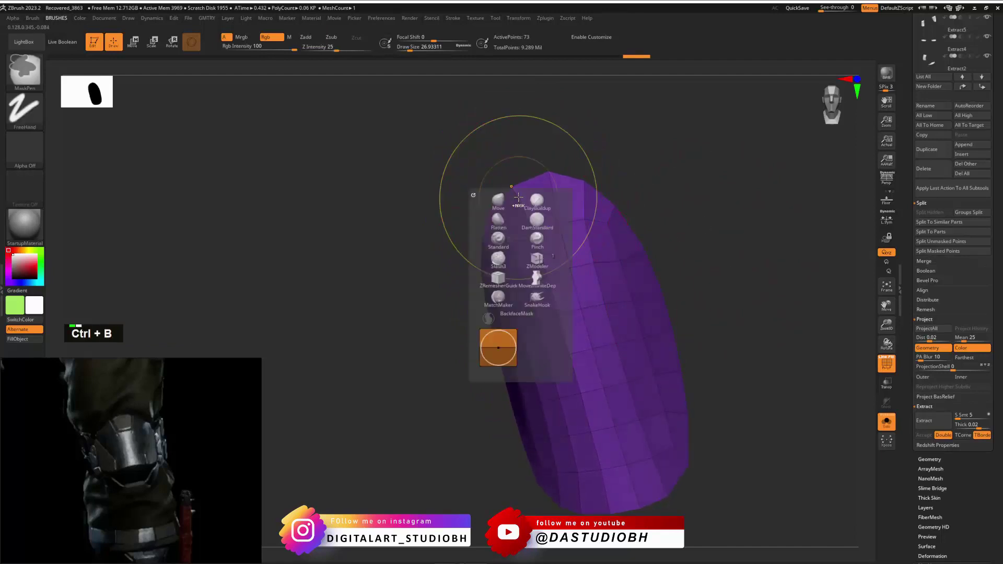
key(bracketleft)
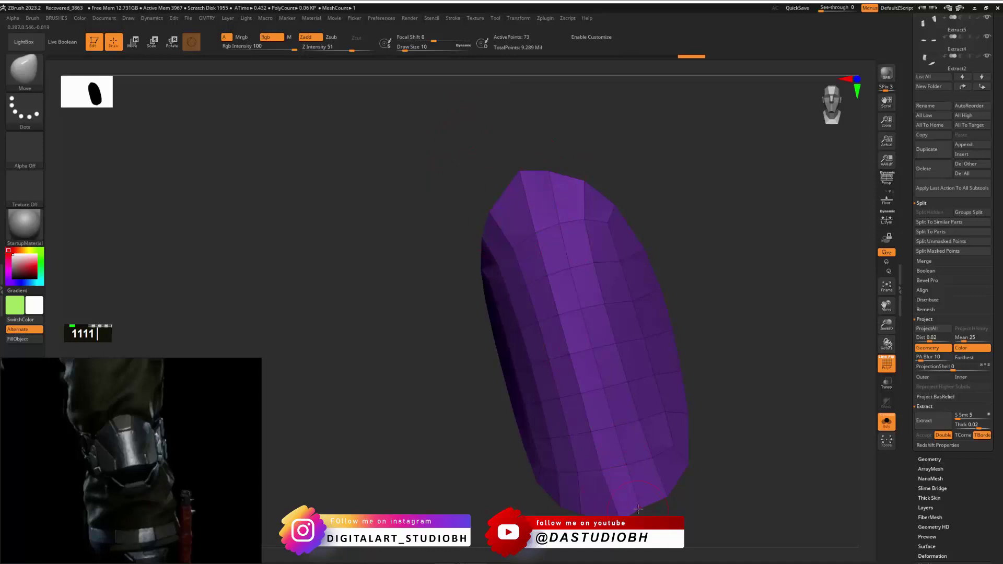
right_drag(547, 238, 520, 182)
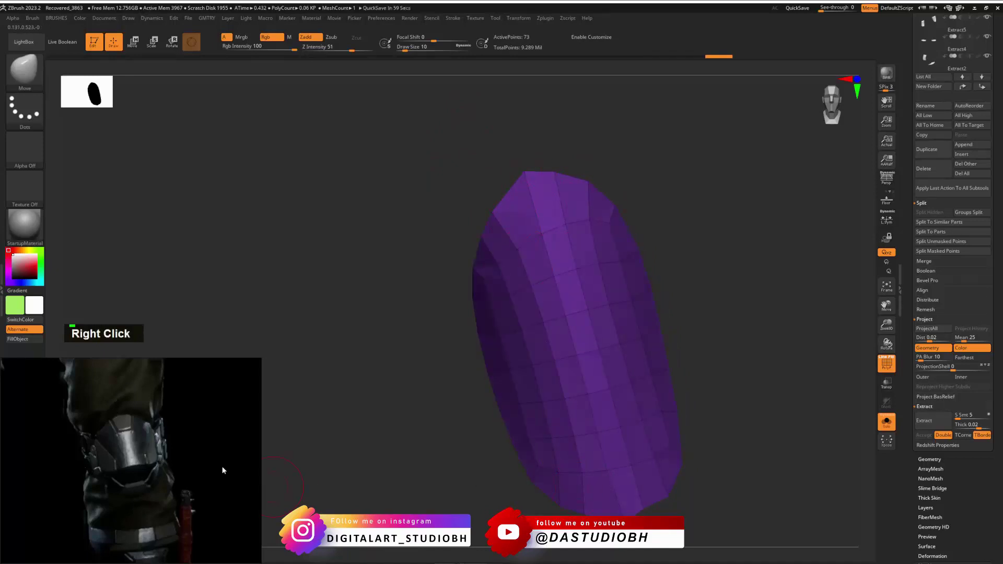
mouse_move(687, 315)
right_down()
mouse_move(677, 326)
mouse_move(689, 322)
mouse_move(689, 332)
right_up()
key(1)
key(2)
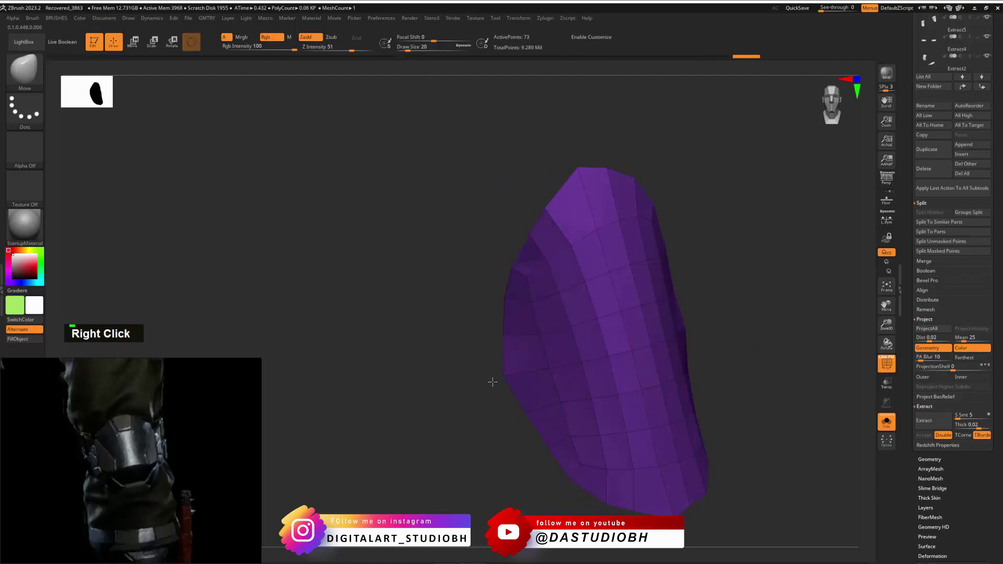
Show the whole body again and move the knee pad subtool forward out of the leg surface.
click(886, 421)
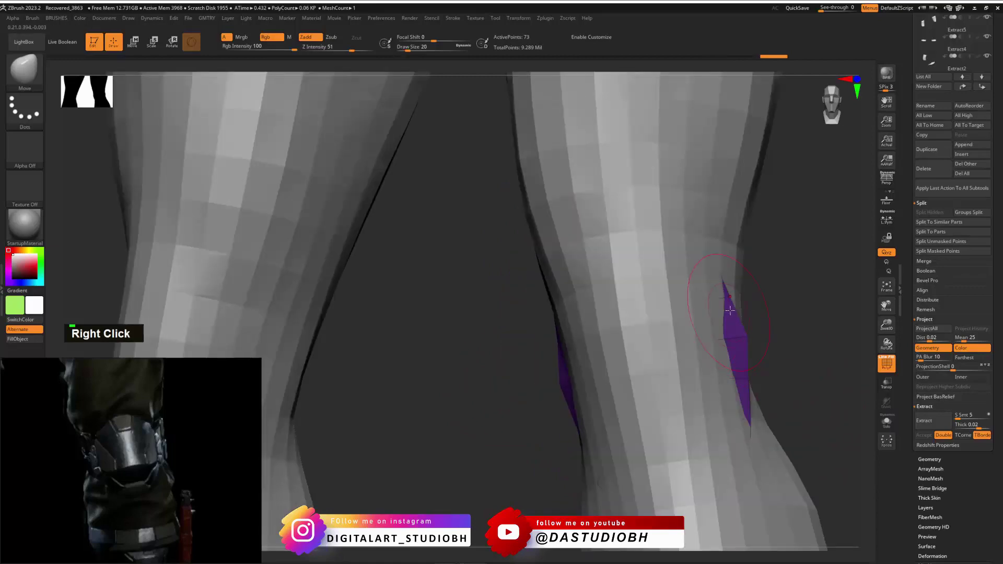
mouse_move(729, 311)
right_down()
mouse_move(767, 308)
mouse_move(743, 317)
right_up()
alt+right_drag(785, 282, 616, 288)
key(w)
alt+click(341, 221)
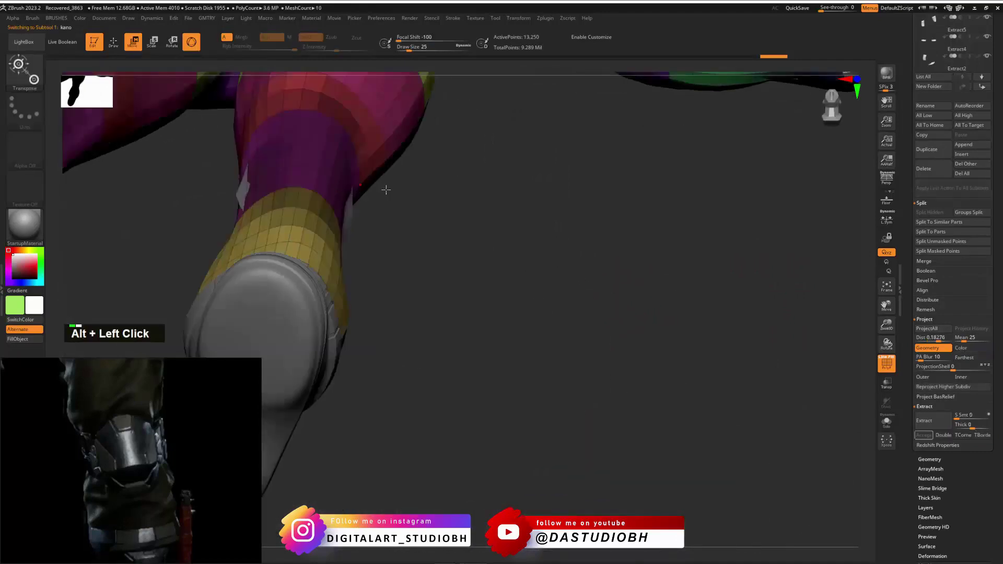
alt+right_drag(385, 188, 528, 296)
key(ctrl+z)
alt+click(489, 322)
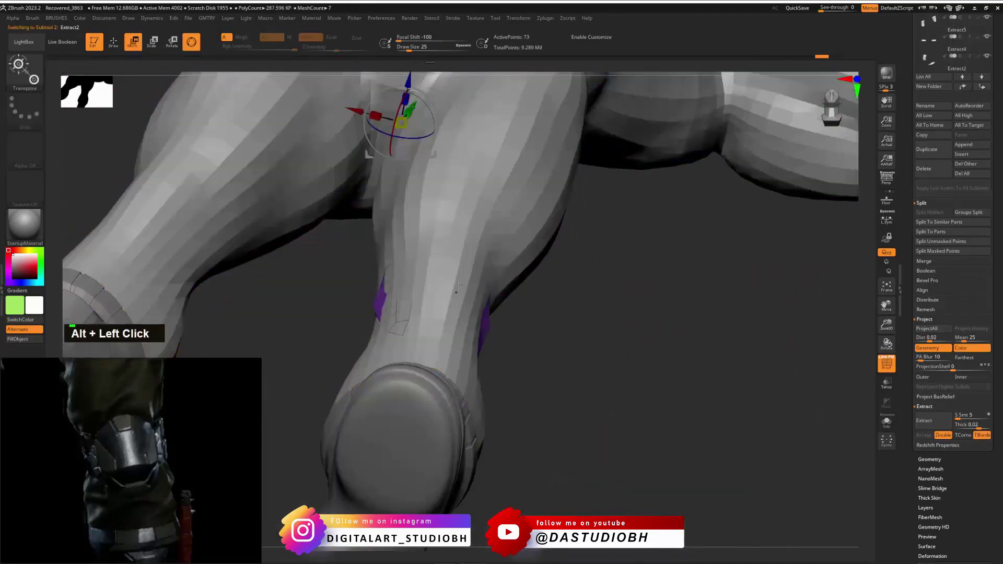
alt+right_drag(402, 188, 575, 252)
alt+click(493, 302)
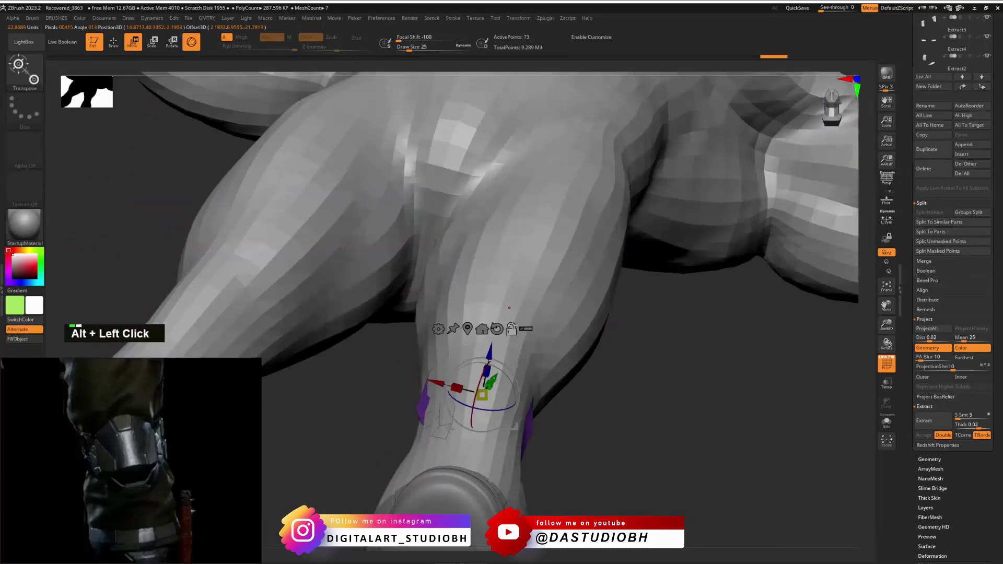
drag(491, 350, 492, 340)
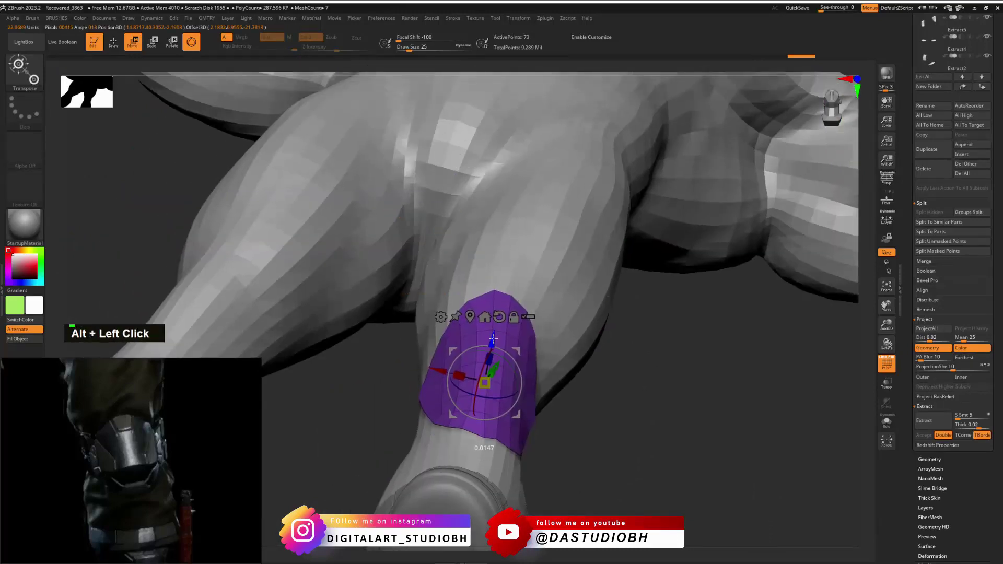
mouse_move(493, 339)
right_down()
mouse_move(600, 418)
mouse_move(634, 459)
mouse_move(564, 497)
mouse_move(660, 370)
mouse_move(614, 357)
mouse_move(670, 345)
mouse_move(706, 320)
mouse_move(681, 325)
mouse_move(633, 293)
right_up()
Shorten the knee pad in front view by pulling its upper and lower ends inward with the Move brush at draw size about 97.
key(1)
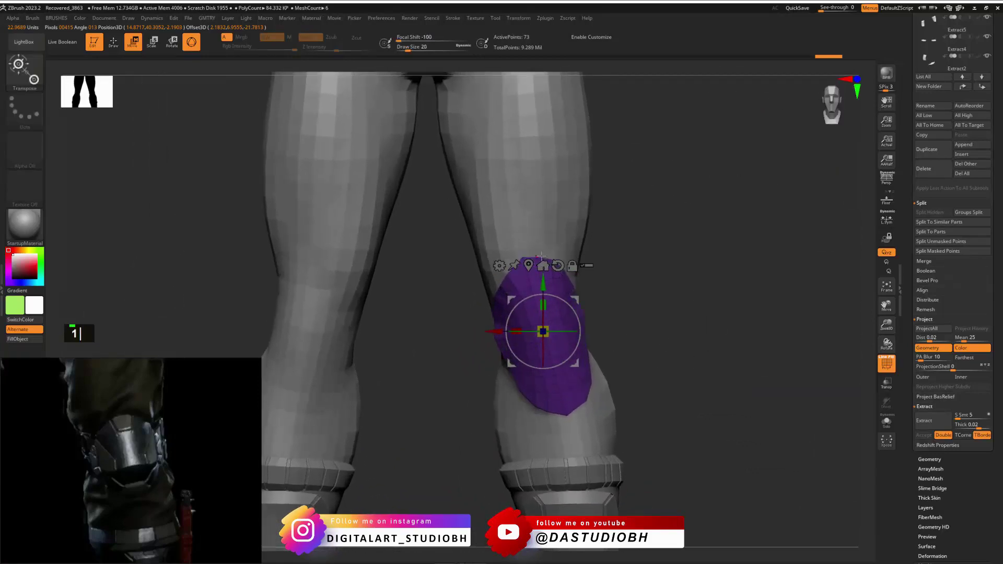
key(q)
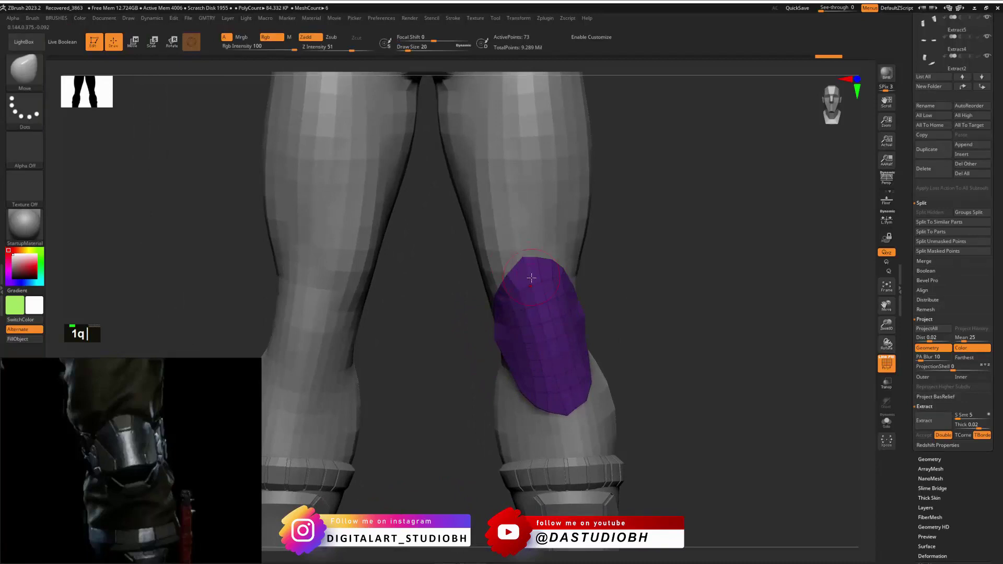
key(s)
mouse_move(530, 277)
mouse_down()
mouse_move(544, 279)
mouse_move(539, 299)
mouse_up()
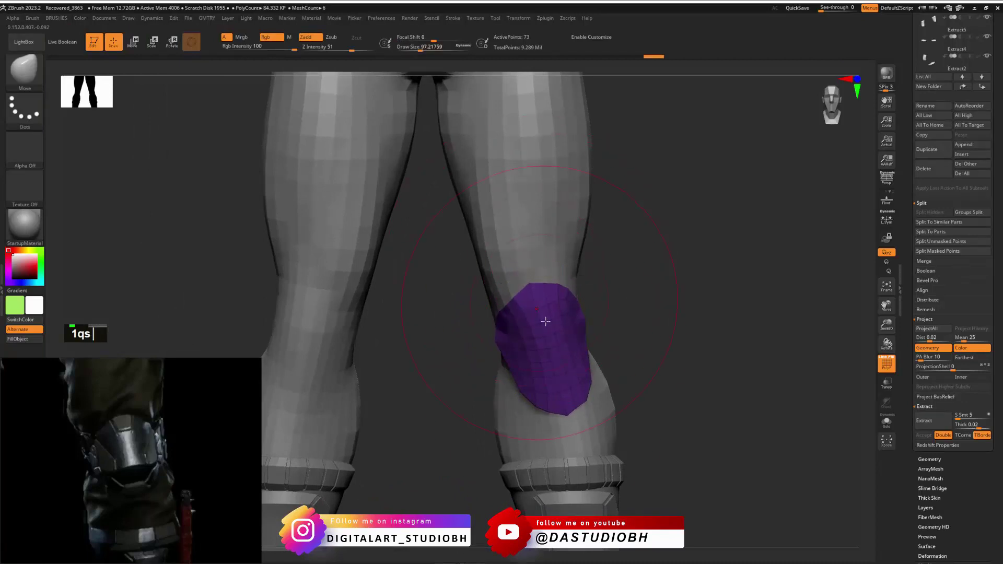
mouse_move(552, 392)
mouse_down()
mouse_move(557, 343)
mouse_move(551, 359)
mouse_move(564, 359)
mouse_up()
Shape the pad's side profile around the knee with the Move brush at draw size about 41, bulging its middle and lower part forward.
key(a)
key(s)
right_click(621, 347)
mouse_move(621, 348)
right_down()
mouse_move(509, 347)
mouse_move(450, 329)
mouse_move(451, 340)
mouse_move(457, 329)
right_up()
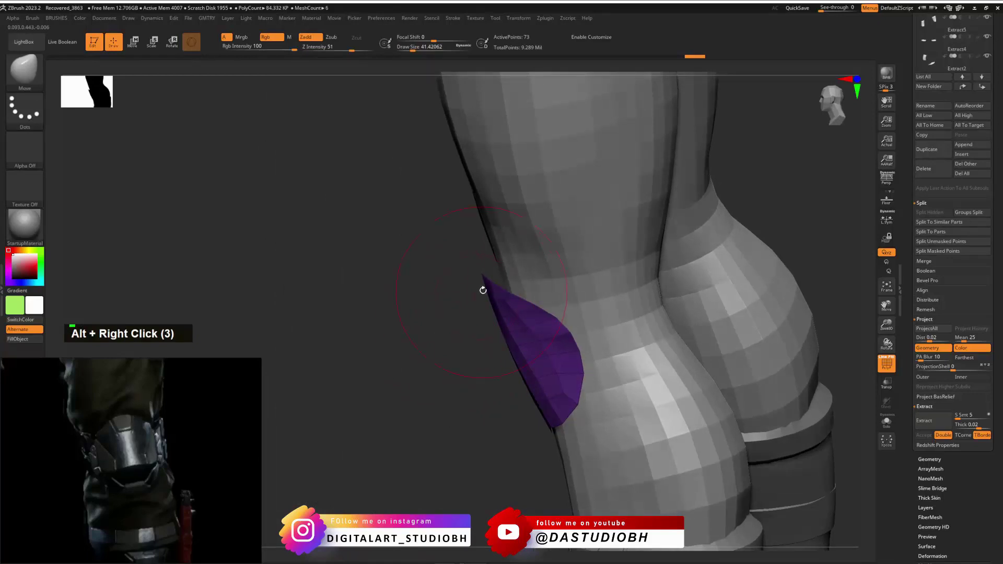
drag(486, 281, 520, 275)
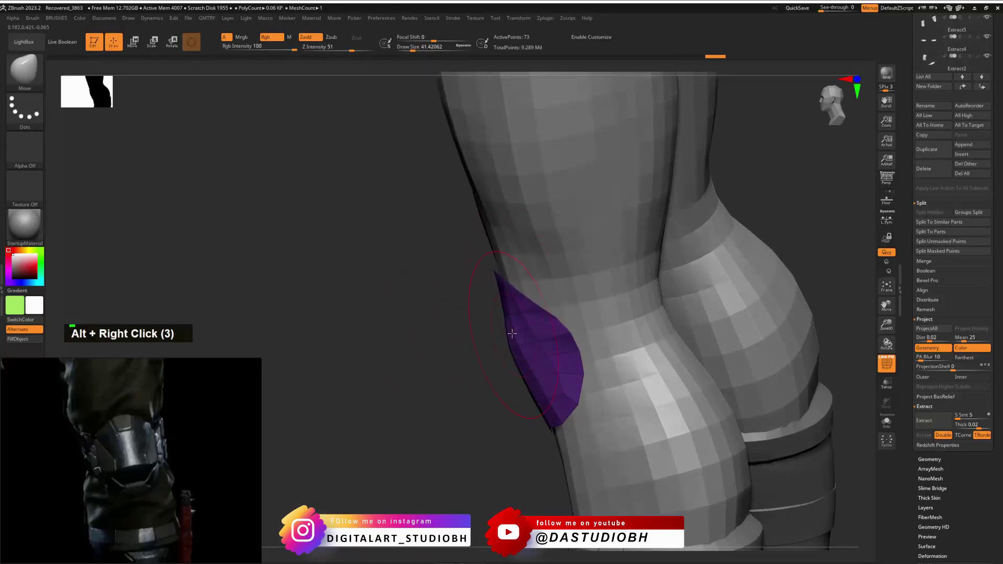
drag(512, 333, 498, 331)
drag(538, 402, 514, 392)
Adjust the pad's front outline with the Move brush, raising the upper edge and pulling the lower edge downward.
right_drag(504, 358, 509, 317)
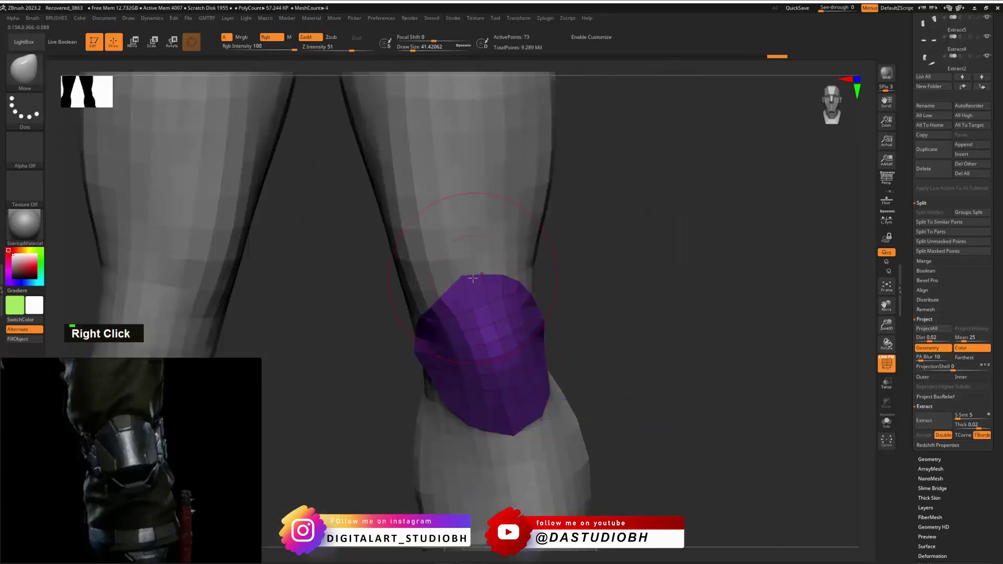
drag(443, 299, 441, 279)
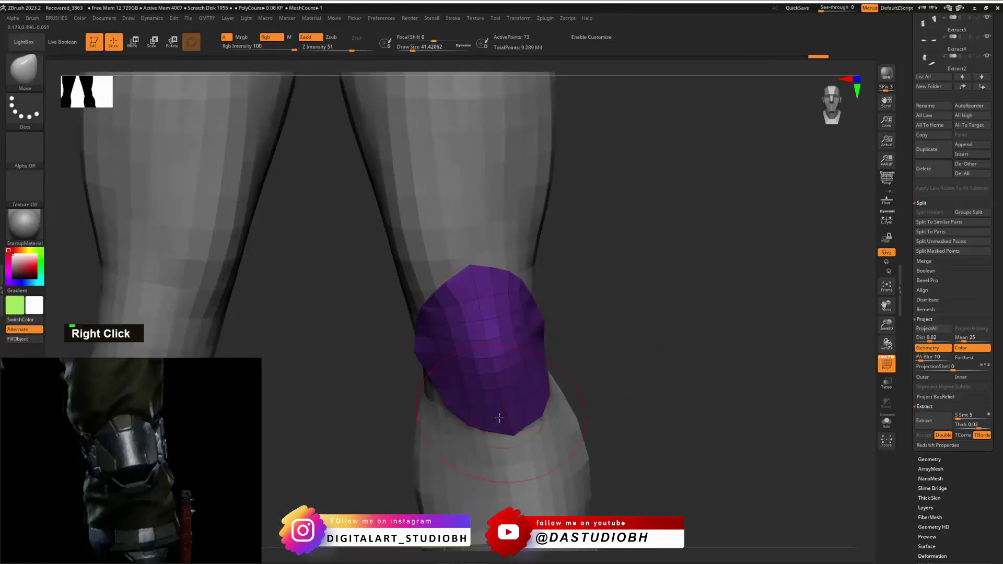
drag(500, 418, 477, 436)
right_drag(491, 438, 573, 291)
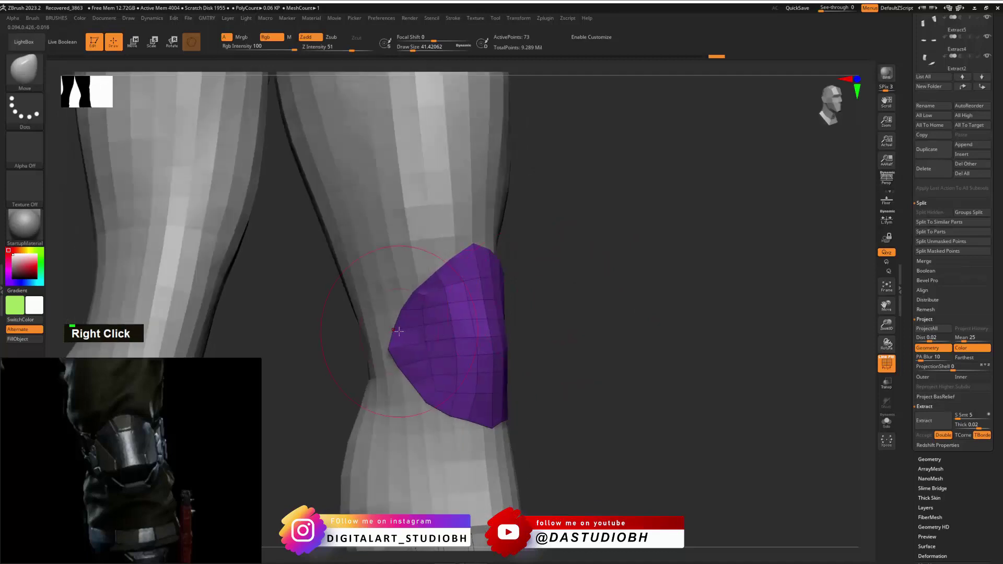
Try smoothing the knee pad's surface with Polish By Features.
key(ctrl+b)
key(ctrl+v)
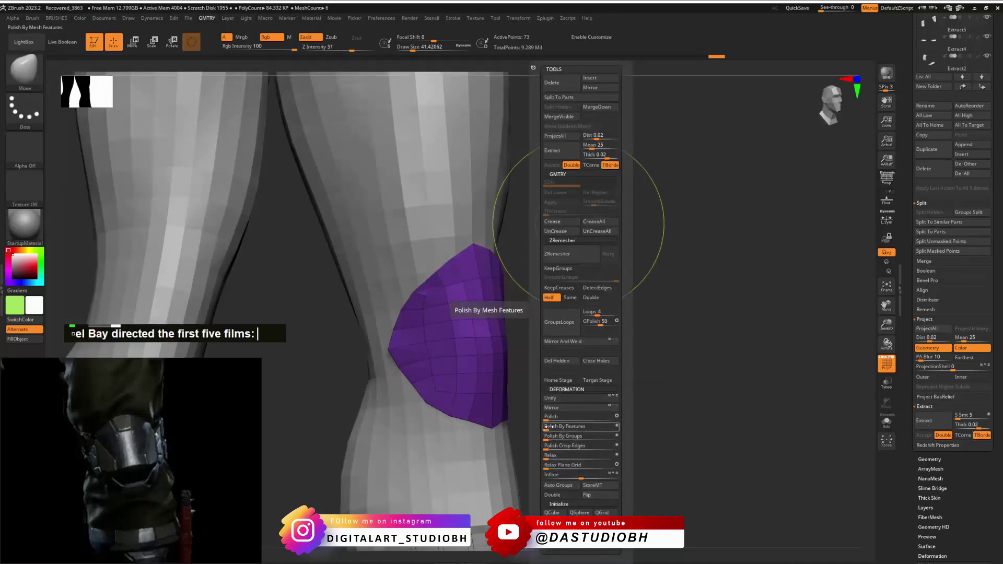
click(549, 426)
key(ctrl+z)
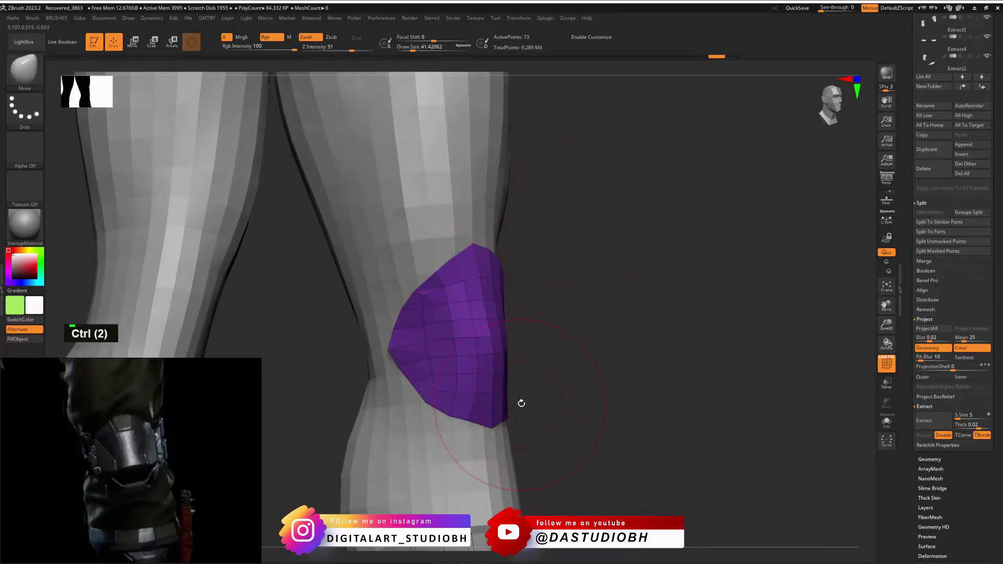
Mask the knee pad's outer edge using MaskByFeature with only Border enabled, turning off Groups and Crease.
right_drag(638, 261, 480, 298)
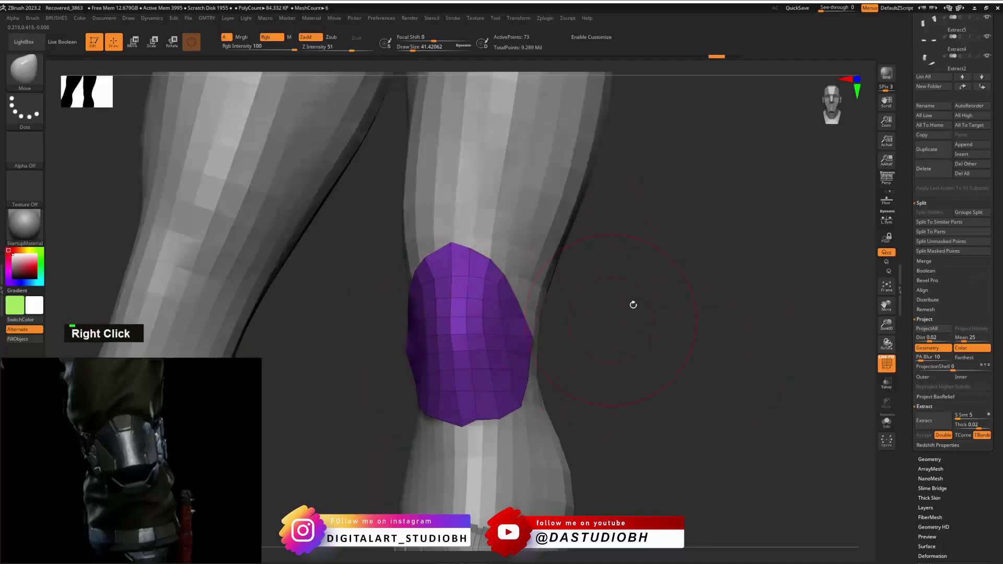
right_drag(633, 305, 652, 289)
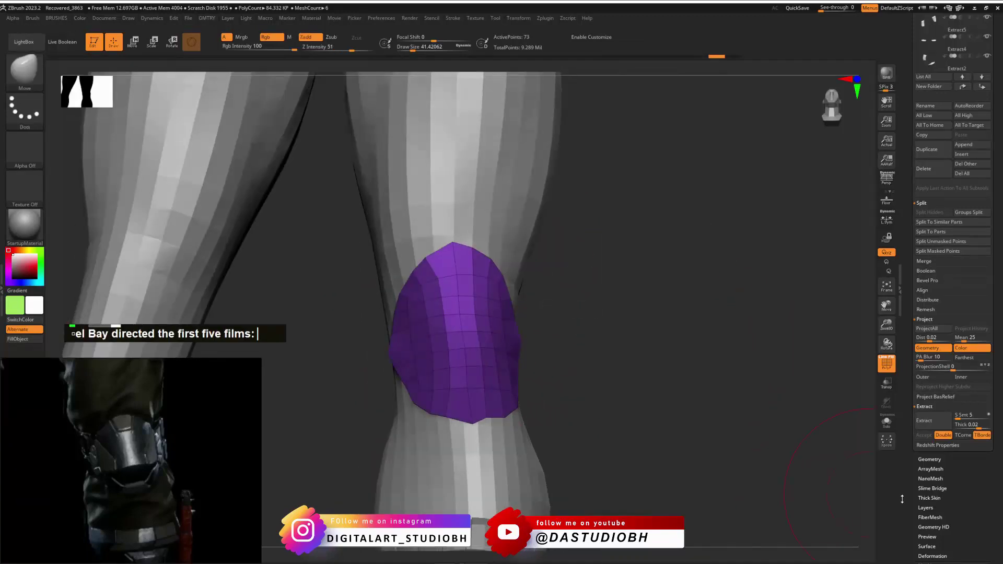
drag(902, 499, 913, 326)
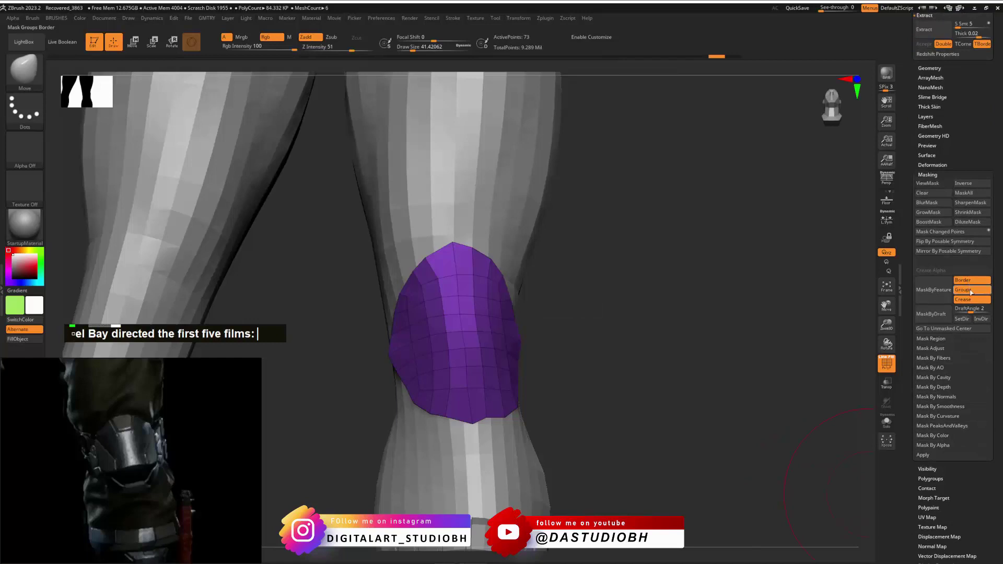
click(970, 291)
click(971, 302)
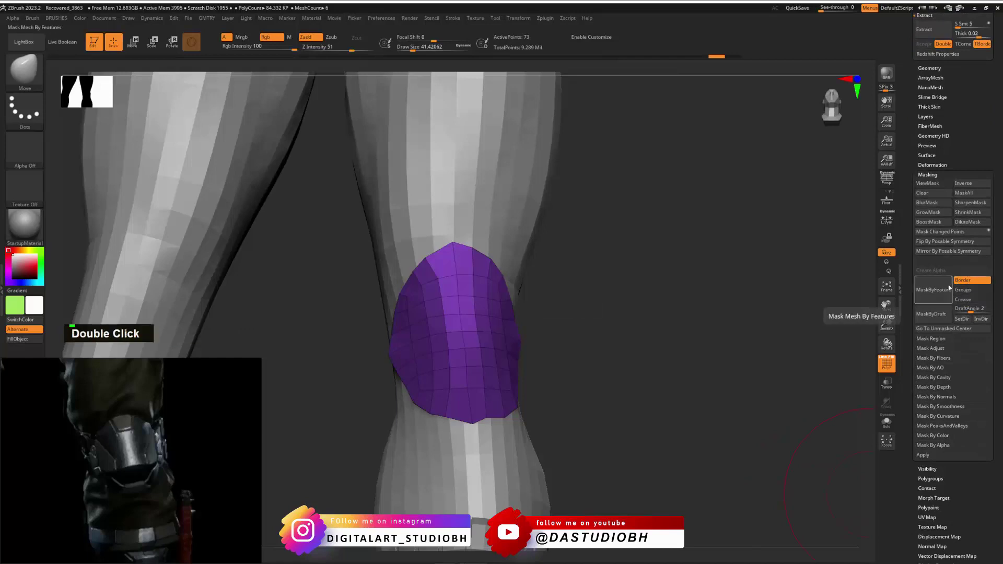
click(948, 287)
Polish the knee pad's inner surface with its border masked, and clear the mask.
key(ctrl+v)
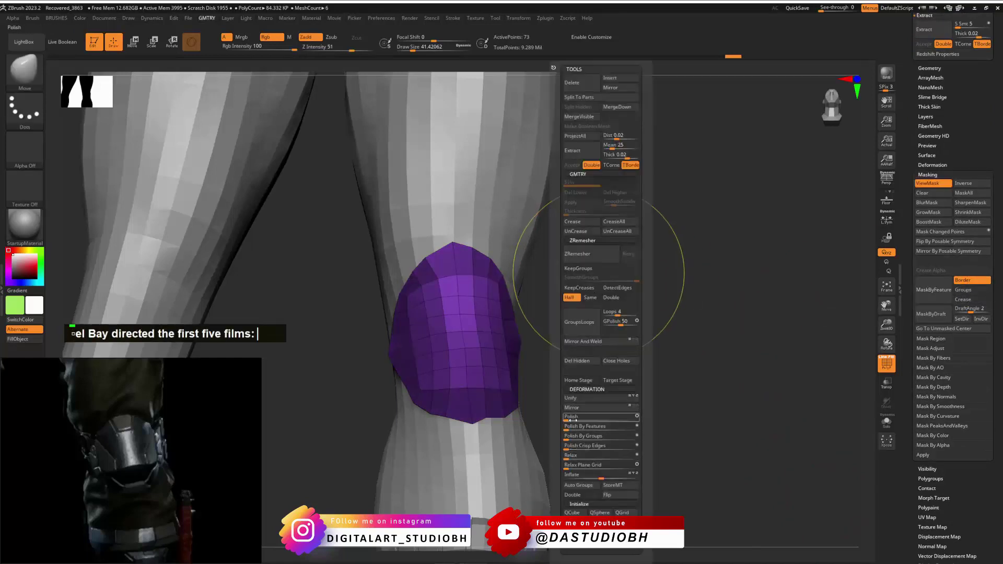
drag(572, 420, 580, 417)
drag(589, 357, 533, 340)
key(ctrl+v)
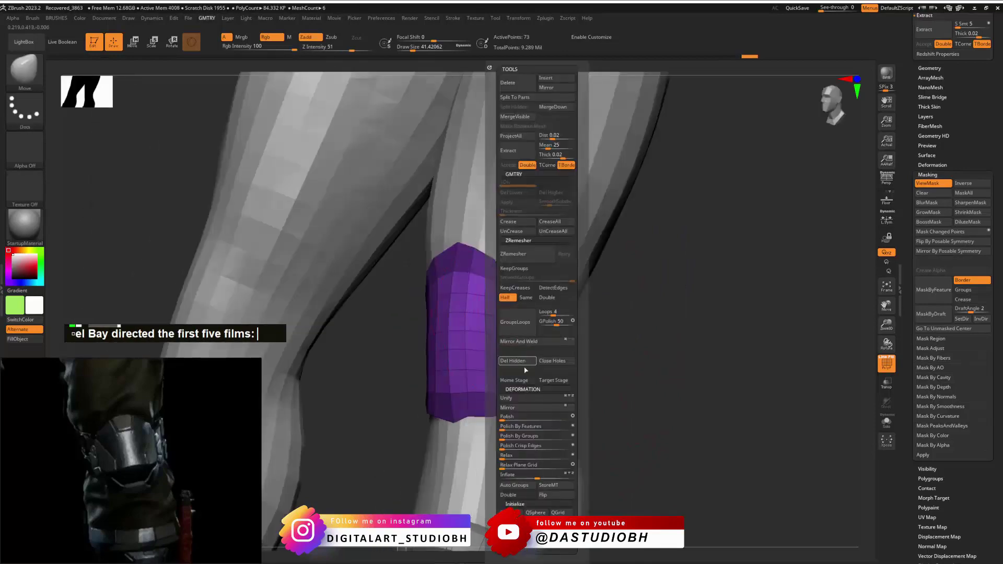
right_drag(617, 337, 598, 353)
ctrl+drag(610, 338, 595, 396)
Even out the pad's lower front edge with the Move brush at a reduced draw size of about 11.
alt+right_drag(595, 396, 679, 298)
key(1)
key(1)
key(1)
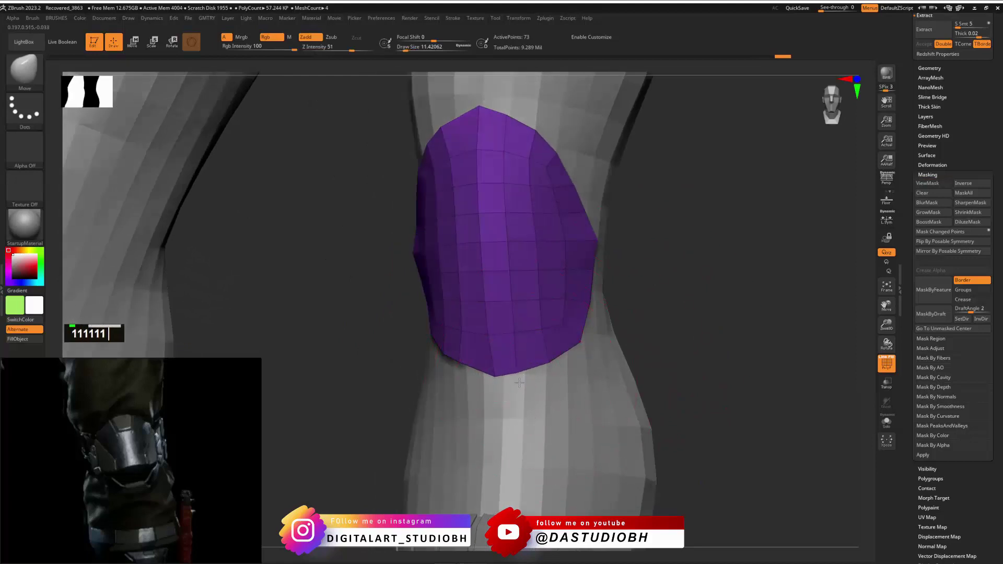
alt+right_drag(641, 333, 662, 343)
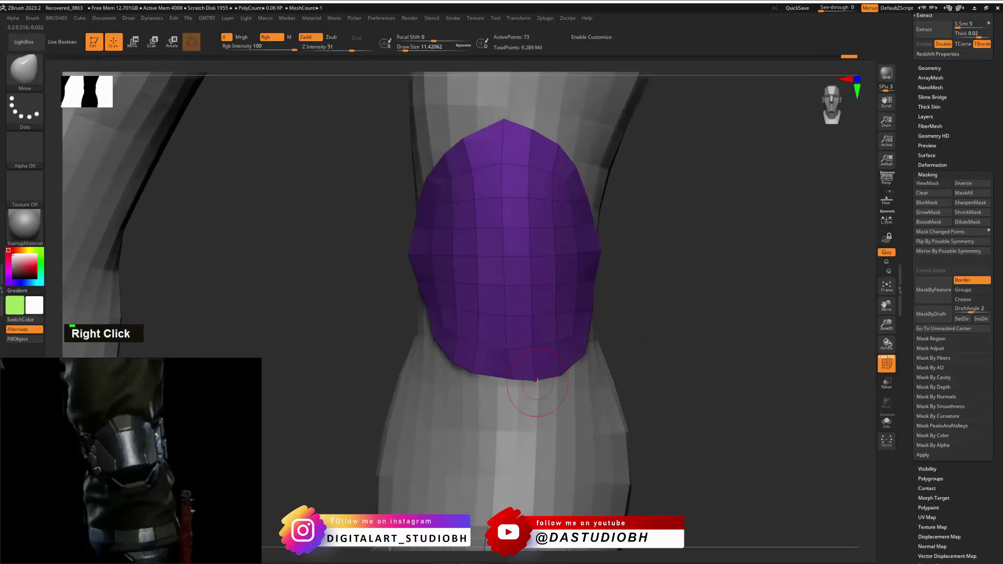
key(1)
key(1)
key(1)
Pull the pad's protruding side edge slightly toward the knee front using the Move brush at draw size 15.
right_drag(544, 375, 583, 341)
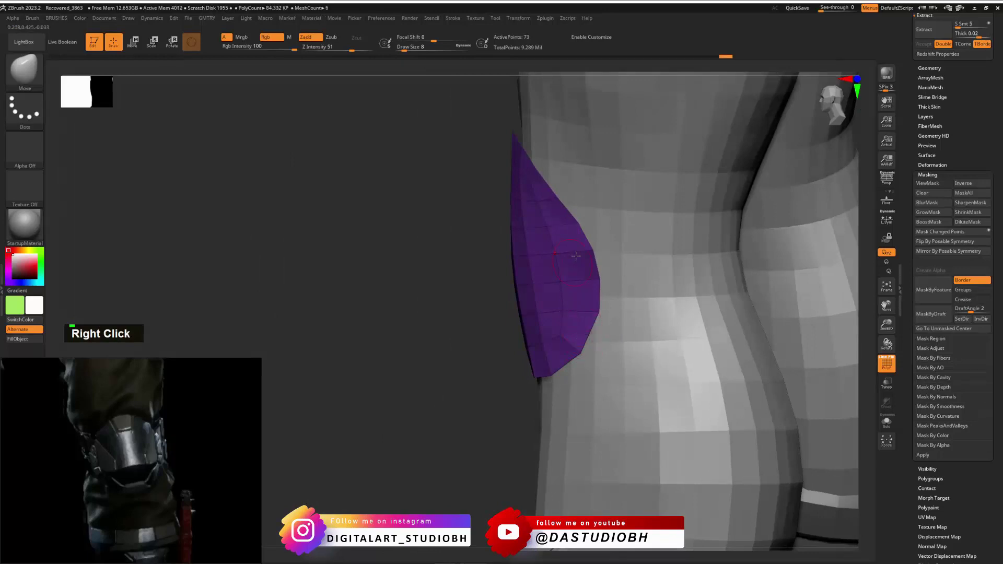
right_drag(584, 240, 415, 261)
key(2)
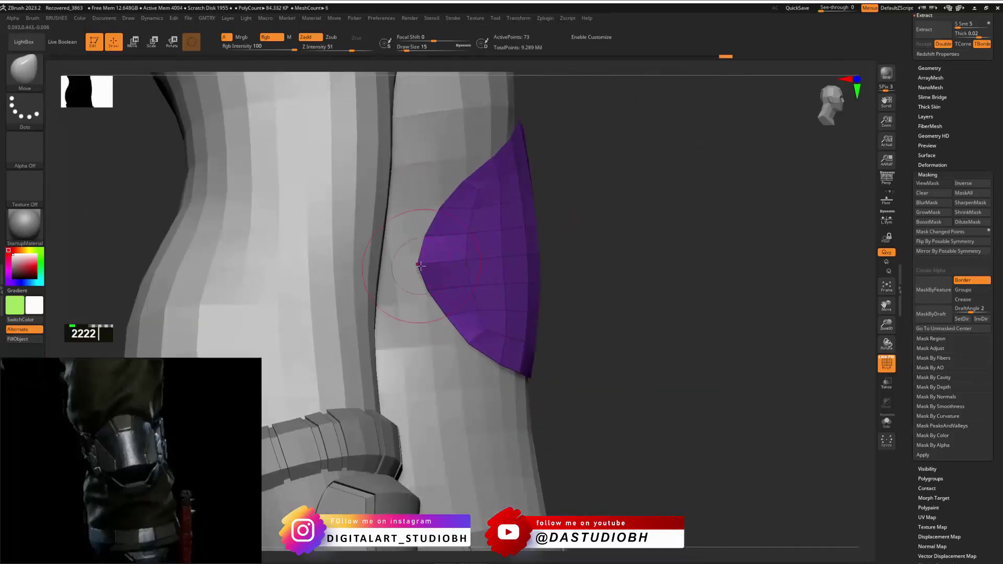
drag(420, 266, 452, 261)
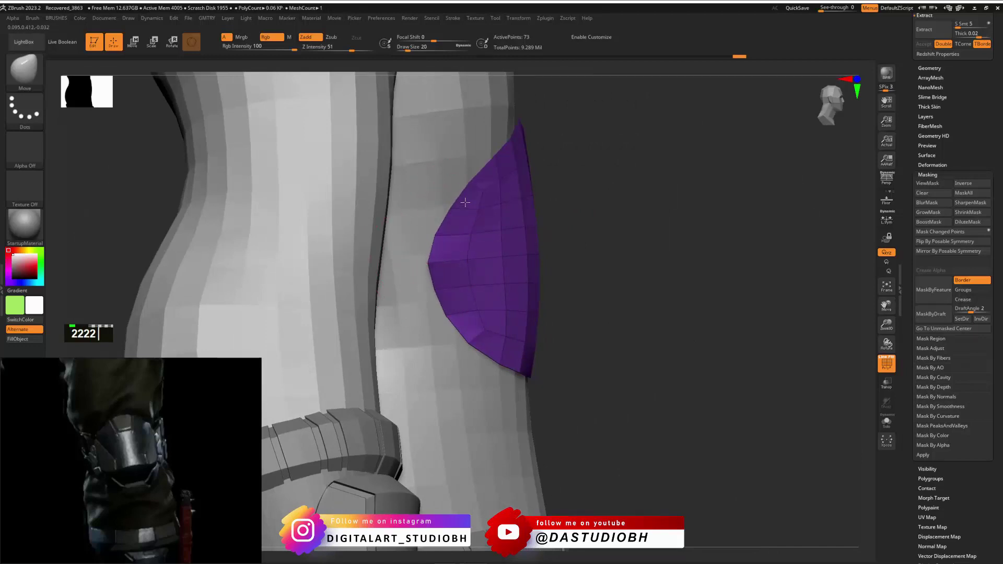
right_drag(538, 293, 665, 325)
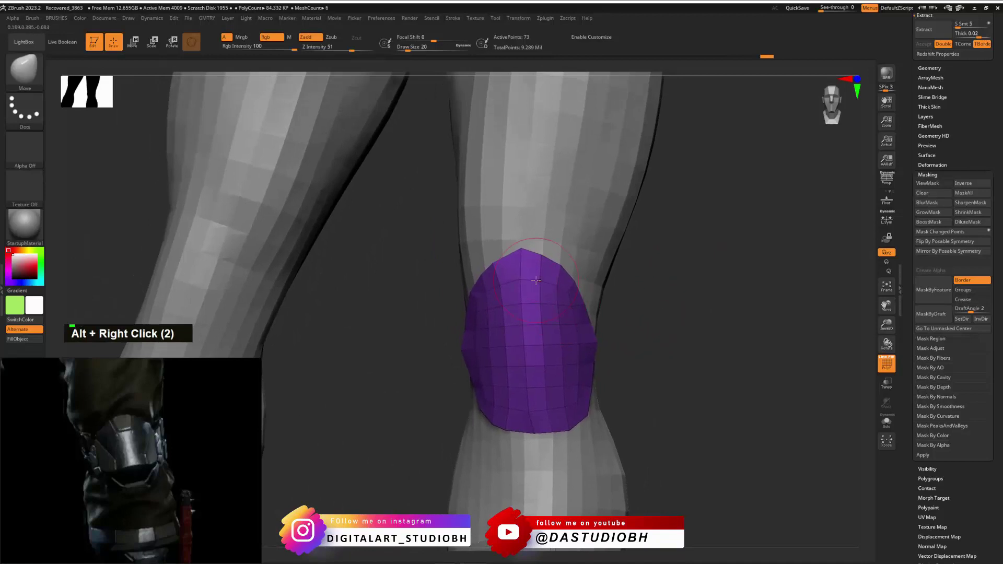
Mask a horizontal band across the pad's middle on both sides, invert the mask, and reset the move gizmo's orientation.
mouse_move(536, 272)
right_down()
mouse_move(523, 350)
mouse_move(473, 341)
mouse_move(471, 359)
mouse_move(539, 256)
mouse_move(538, 271)
right_up()
ctrl+drag(608, 265, 487, 262)
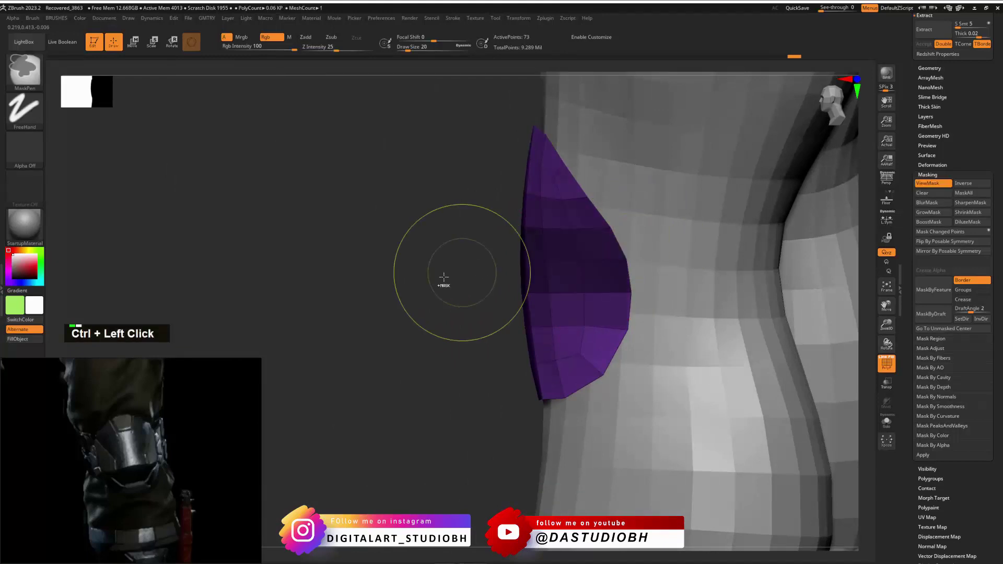
right_drag(453, 277, 565, 270)
ctrl+drag(570, 265, 640, 265)
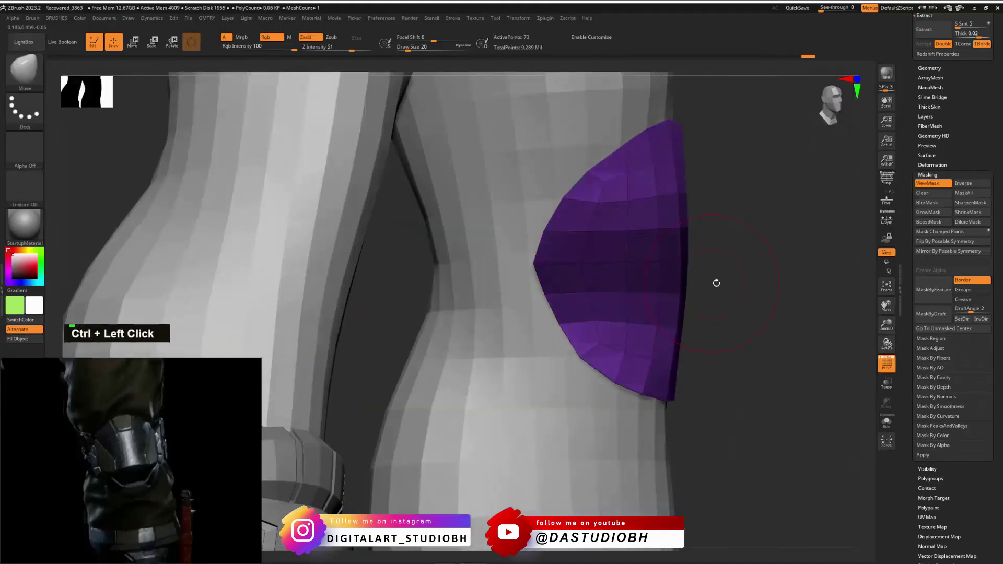
right_drag(716, 282, 744, 257)
ctrl+click(743, 258)
key(w)
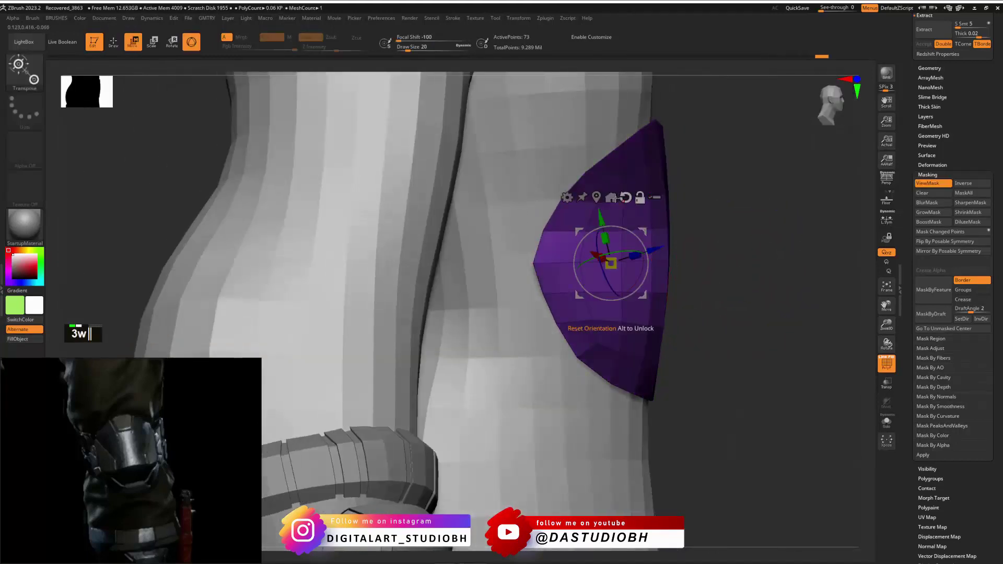
alt+click(625, 198)
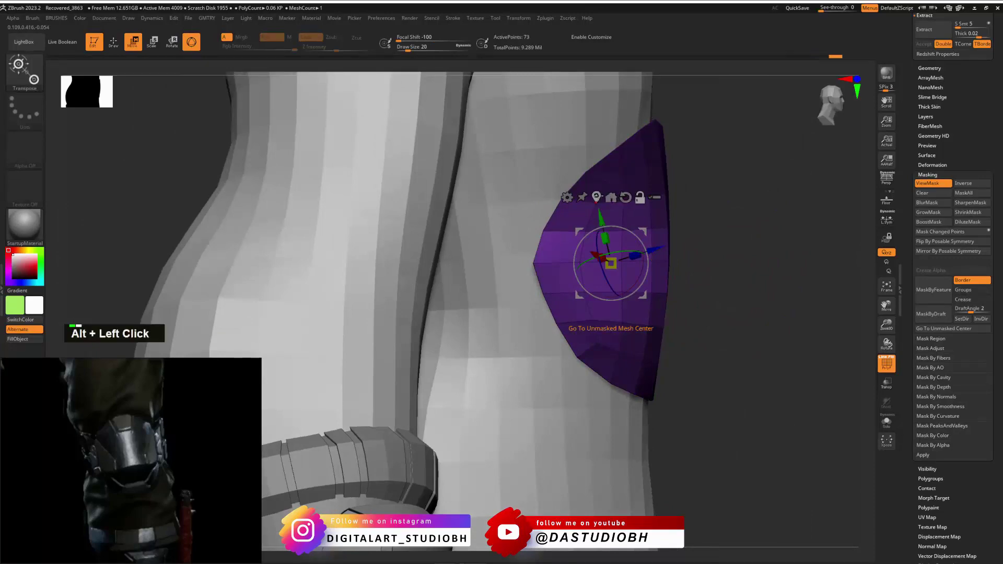
Try moving the whole unmasked middle band forward and down with the gizmo, and undo the attempt.
right_drag(707, 239, 575, 263)
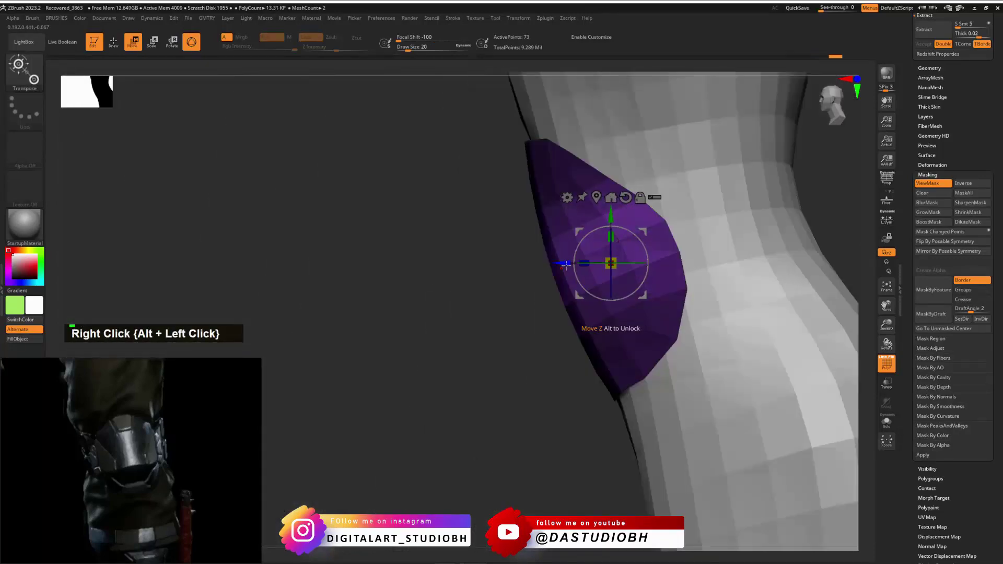
drag(611, 252, 588, 268)
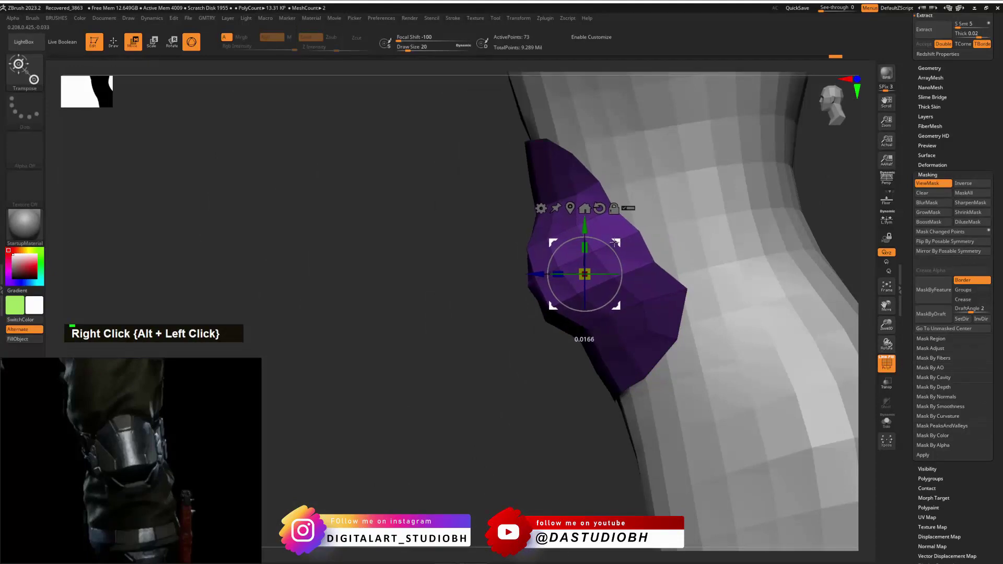
key(ctrl+z)
ctrl+drag(647, 144, 611, 237)
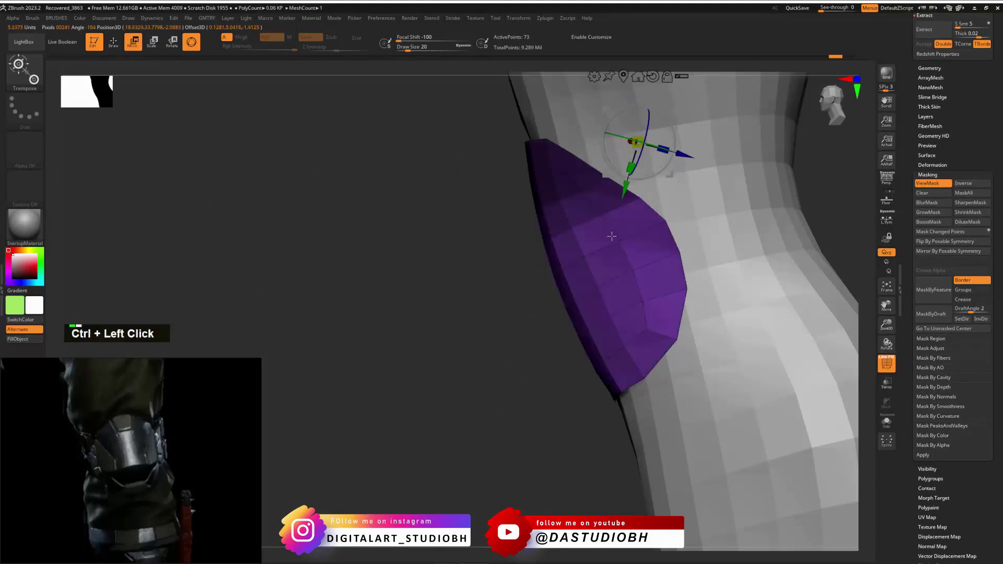
key(ctrl+z)
Paint extra mask over both sides of the middle band, leaving only the pad's front centre unmasked.
key(q)
ctrl+drag(606, 162, 642, 220)
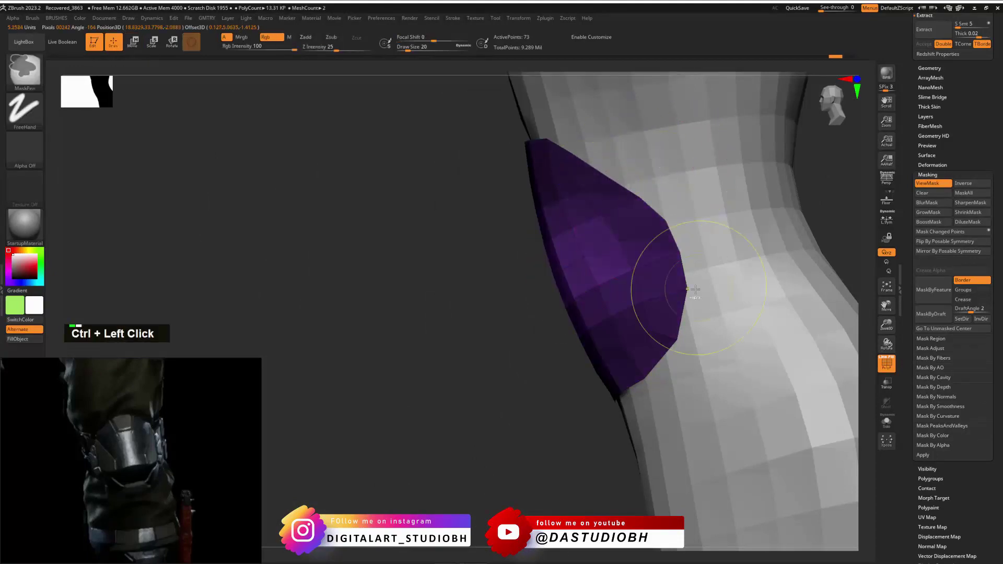
right_drag(460, 271, 580, 250)
mouse_move(638, 307)
right_down()
mouse_move(618, 287)
mouse_move(546, 278)
mouse_move(576, 279)
right_up()
Move the unmasked front centre of the pad outward with the gizmo to form a bulge, and clear the mask.
key(w)
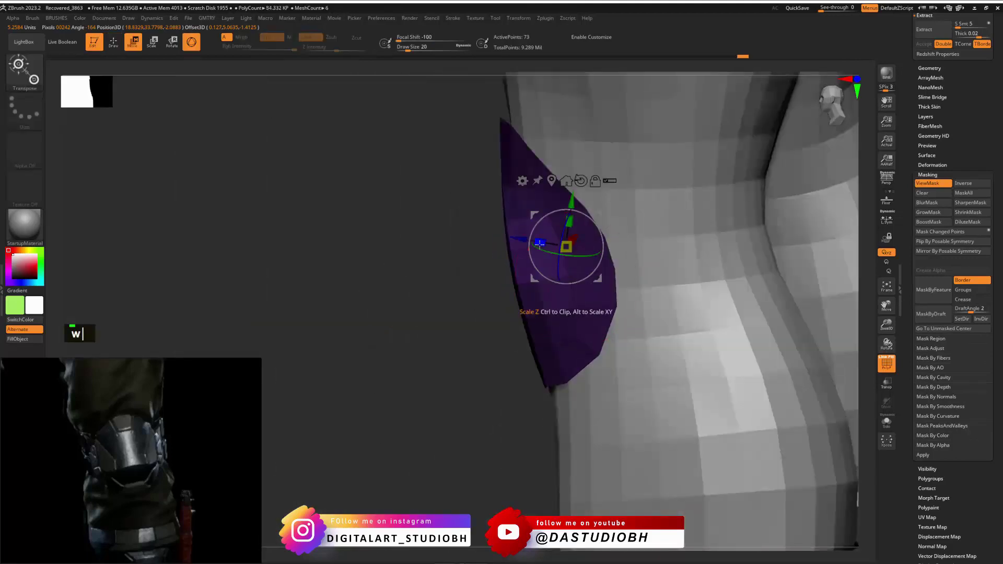
right_drag(600, 220, 621, 215)
right_click(589, 268)
drag(585, 244, 569, 252)
right_drag(568, 252, 444, 254)
ctrl+drag(663, 227, 676, 277)
Smooth the bulge and the sharp fold beneath it on the pad's front with the Smooth brush.
right_drag(676, 277, 550, 250)
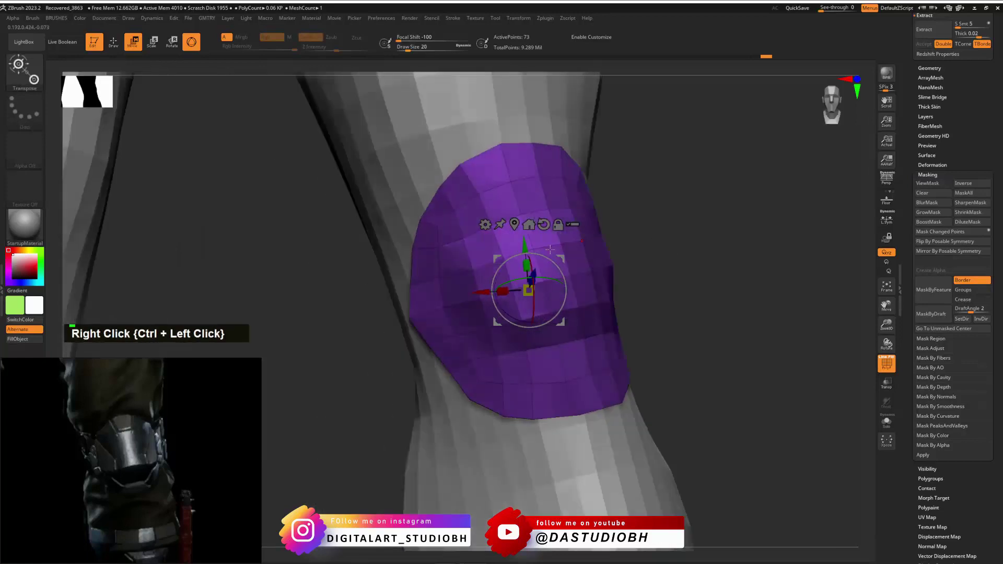
key(q)
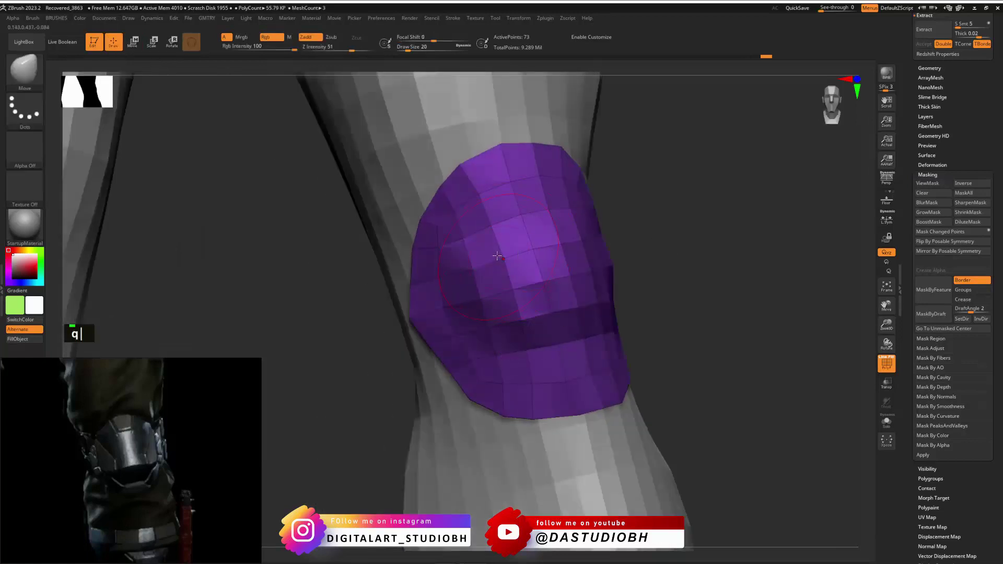
shift+double_click(495, 255)
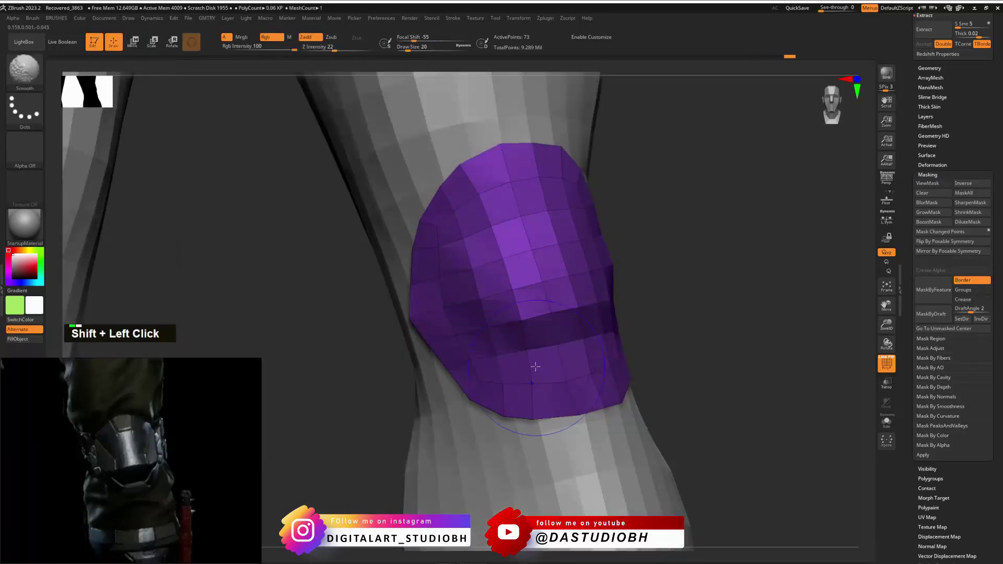
shift+click(531, 310)
Try subdividing the uncreased knee pad once, and undo the subdivision.
right_drag(659, 306, 567, 261)
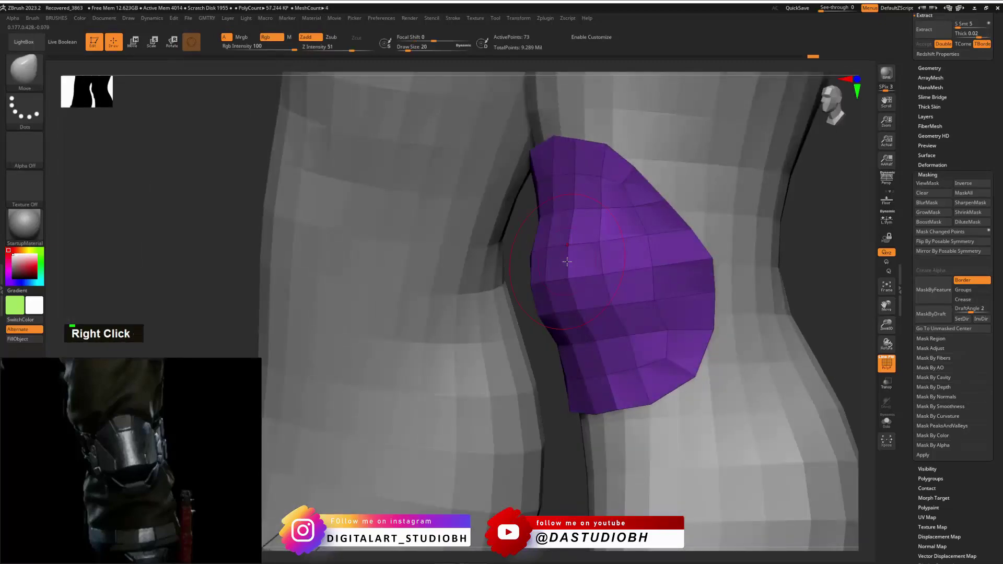
key(ctrl+d)
right_drag(588, 241, 635, 267)
key(ctrl+z)
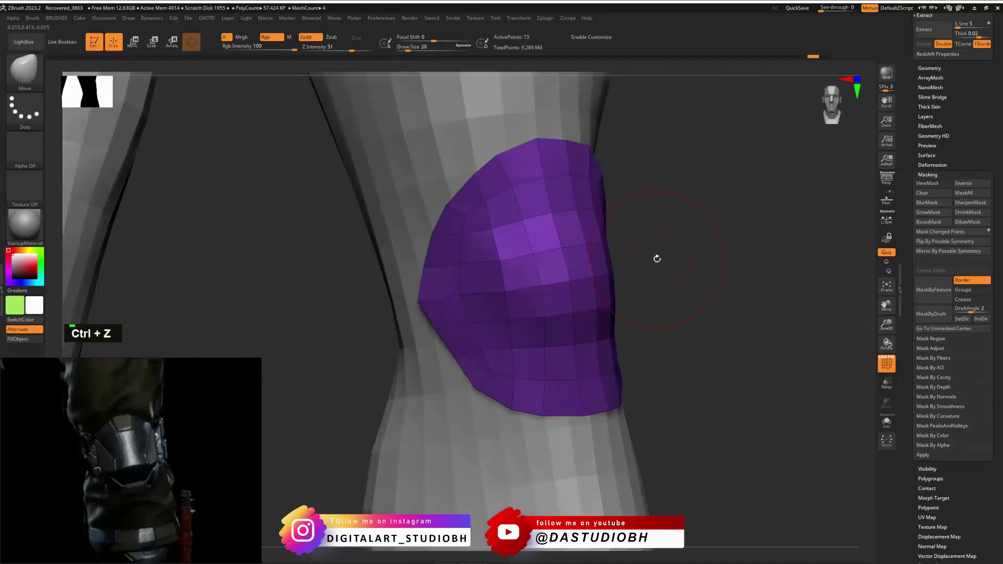
Crease the knee pad's border and subdivide the mesh once.
key(ctrl)
key(ctrl+v)
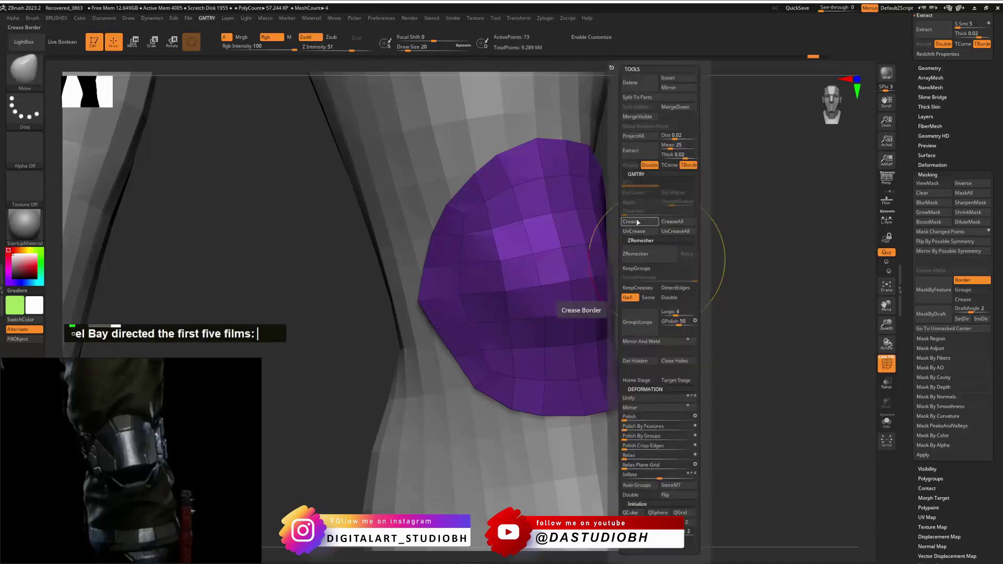
click(638, 222)
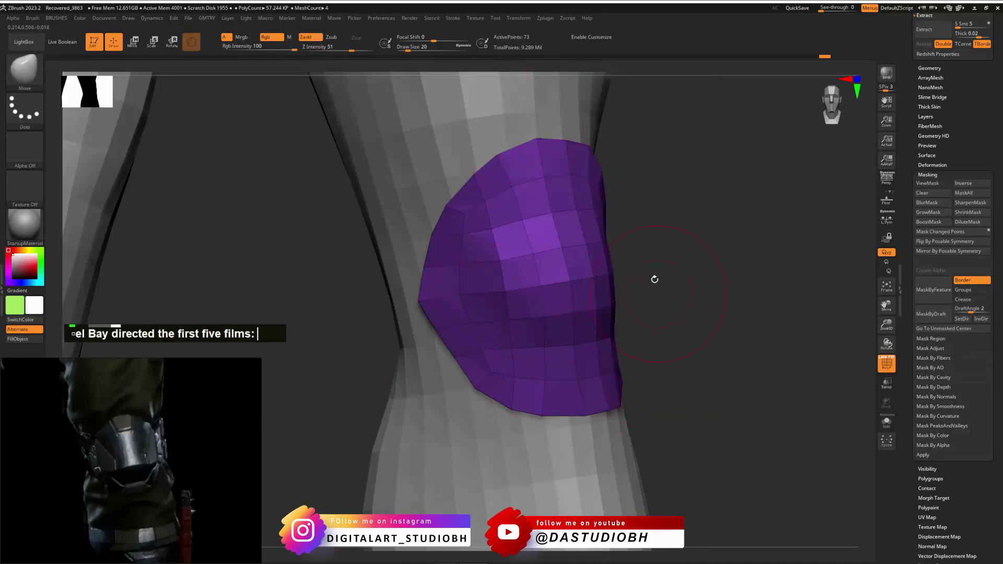
right_drag(654, 279, 604, 176)
ctrl+alt+right_drag(630, 380, 704, 281)
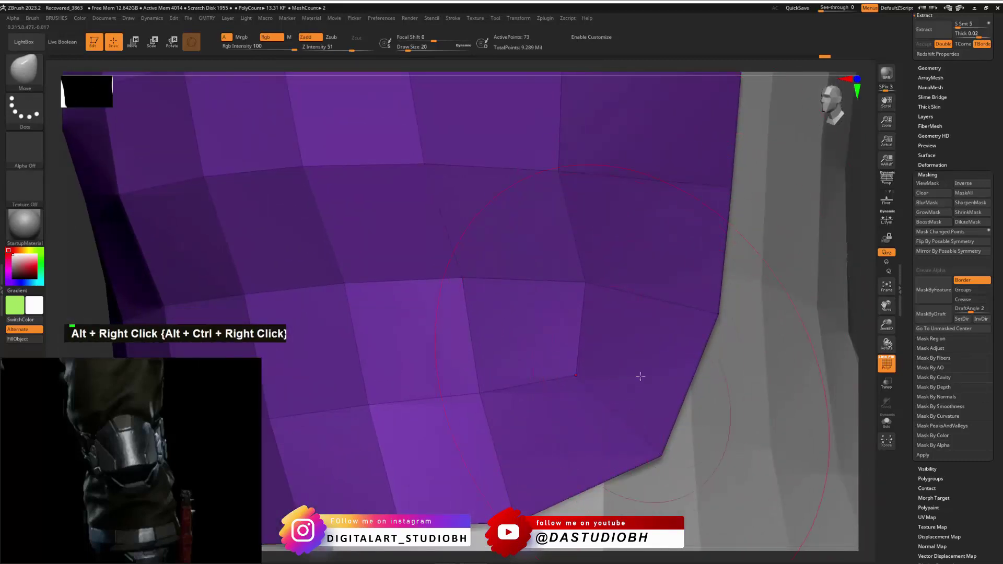
alt+right_drag(563, 210, 658, 285)
key(ctrl+d)
mouse_move(650, 387)
right_down()
mouse_move(609, 385)
mouse_move(636, 269)
mouse_move(710, 280)
mouse_move(688, 286)
mouse_move(670, 278)
mouse_move(660, 226)
mouse_move(685, 299)
right_up()
Switch to the ClayBuildup brush at Z Intensity 5 and draw size 20 for sculpting the pad.
key(ctrl)
key(ctrl+b)
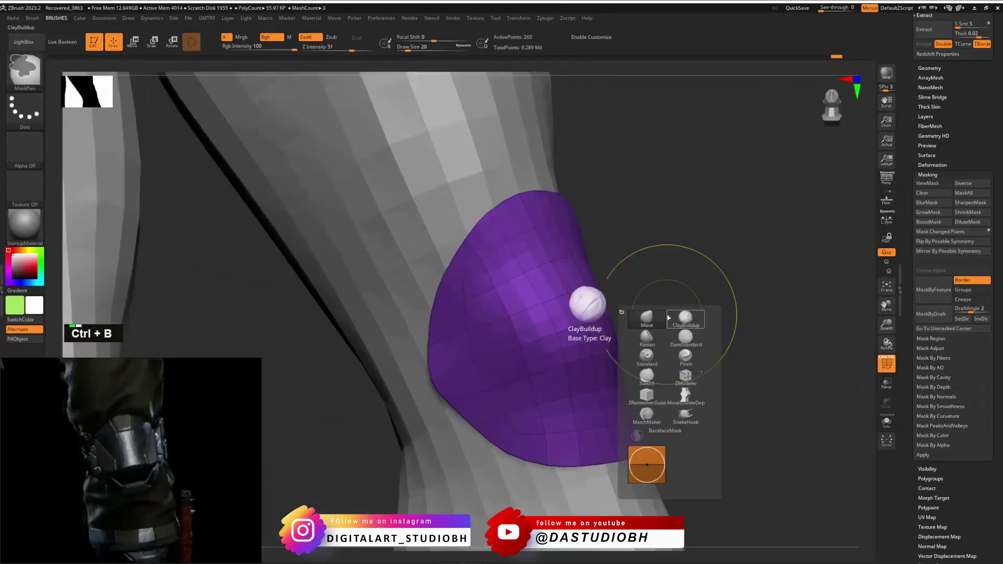
drag(716, 285, 738, 271)
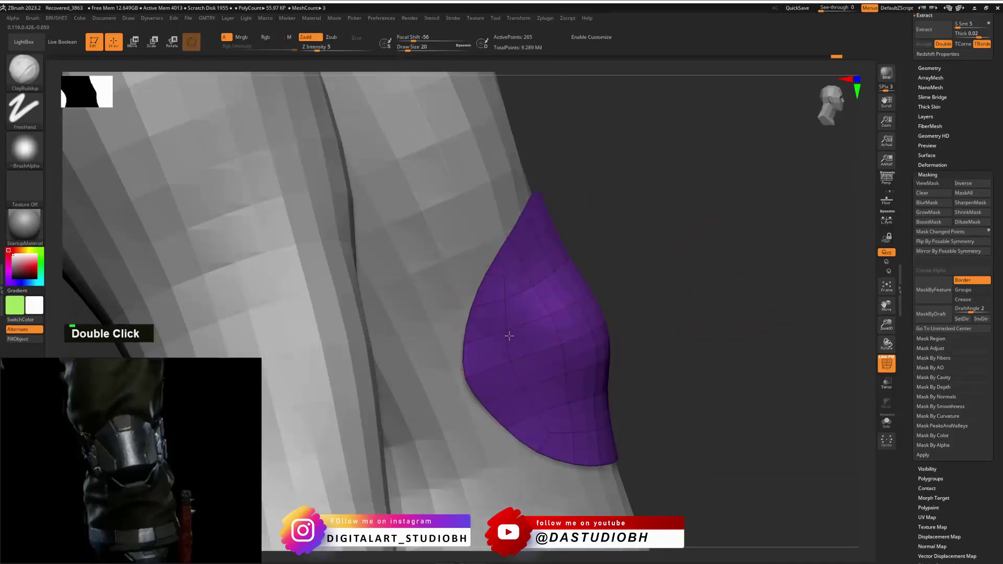
Undo the recent ClayBuildup strokes on the knee pad.
key(ctrl+z)
key(ctrl+z)
key(ctrl+z)
key(ctrl+z)
key(ctrl+z)
key(ctrl+z)
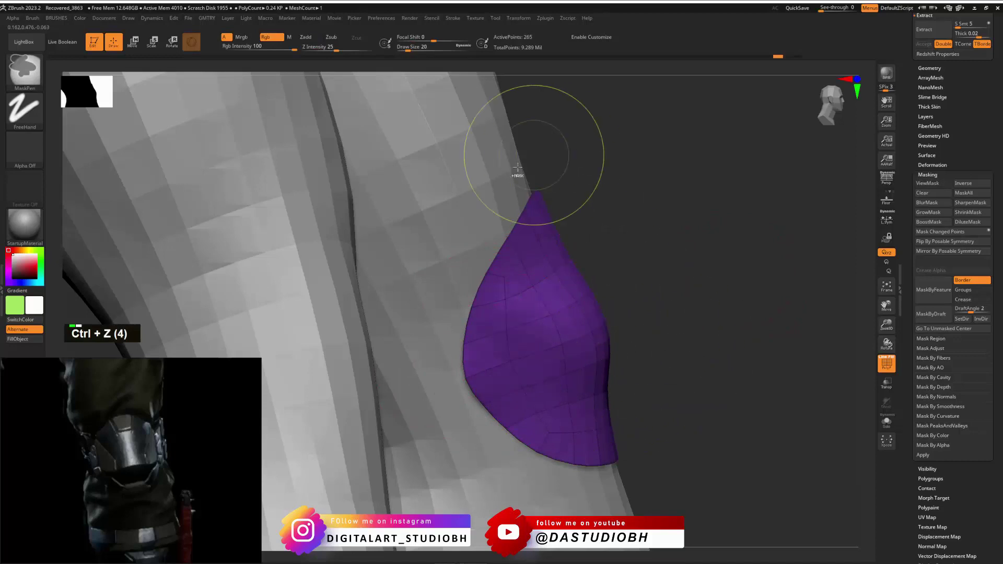
key(ctrl+z)
key(ctrl+shift+z)
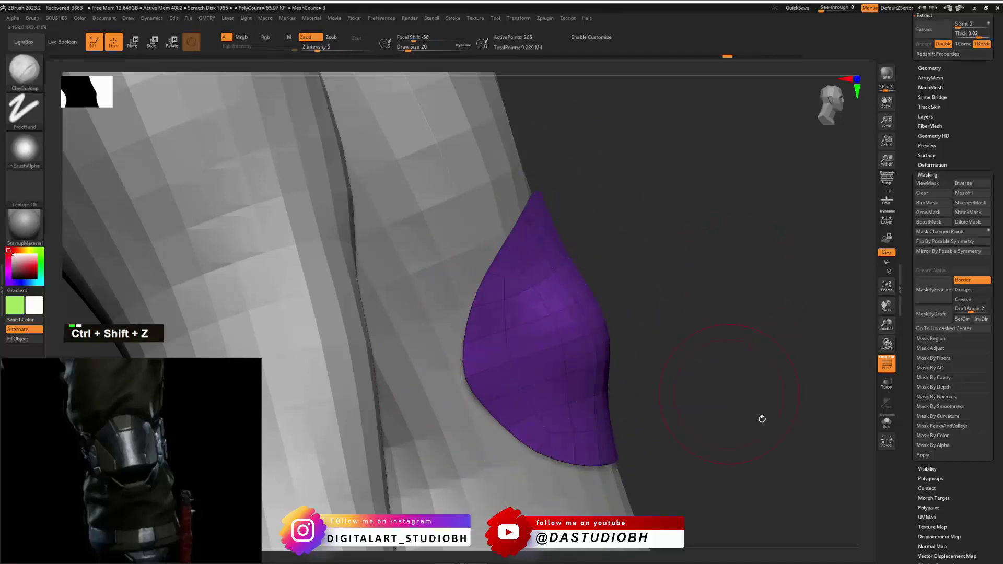
Mask the subdivided pad's border with MaskByFeature and build up its unmasked side with light ClayBuildup strokes.
drag(910, 452, 911, 428)
click(943, 286)
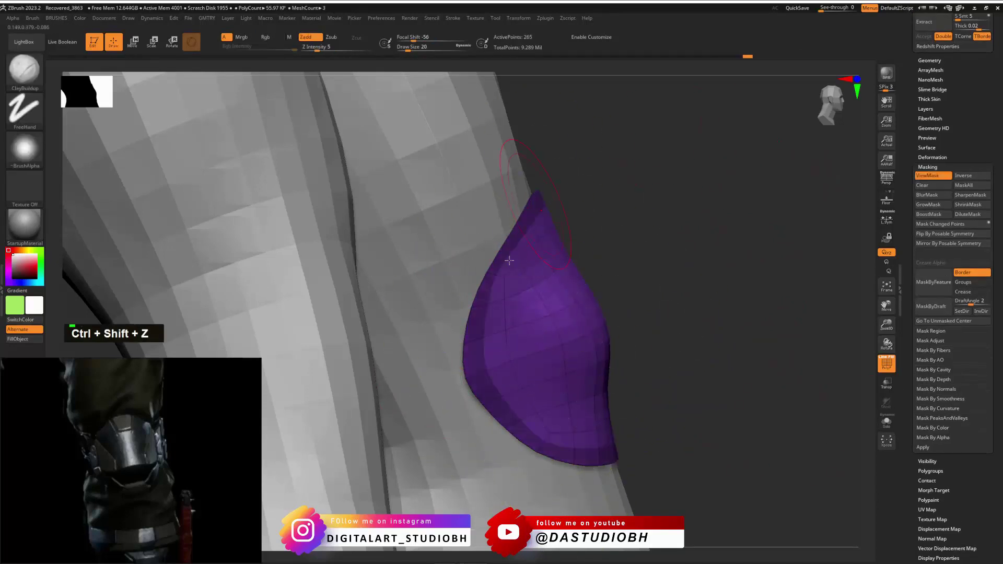
double_click(526, 361)
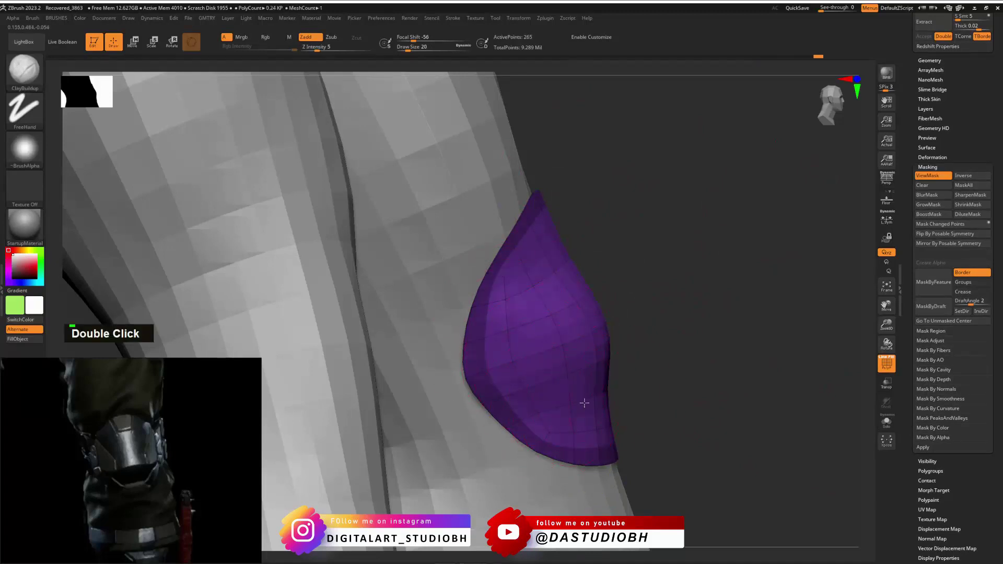
Smooth the pad's front surface inside the masked border with the Smooth brush.
drag(668, 381, 600, 381)
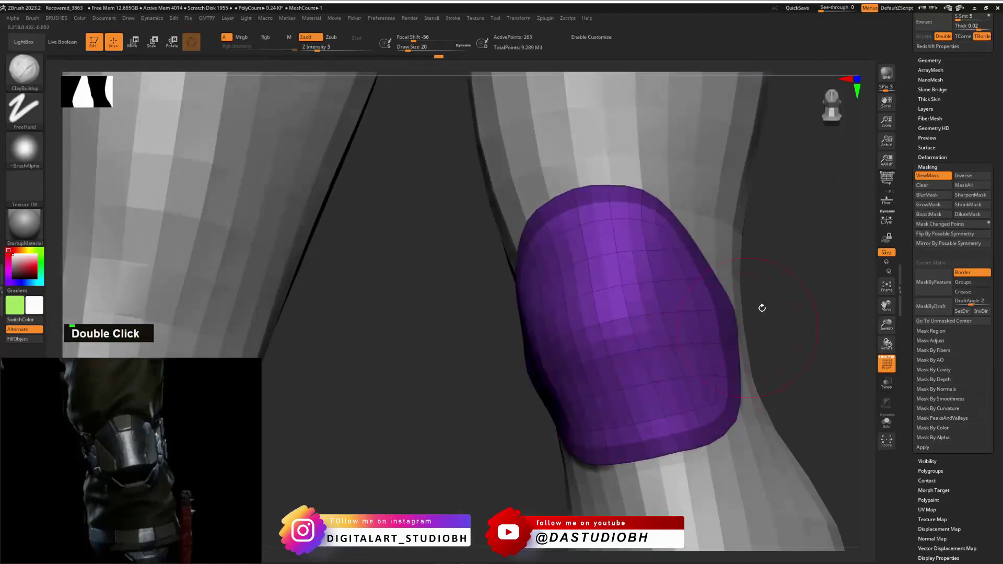
drag(762, 308, 724, 314)
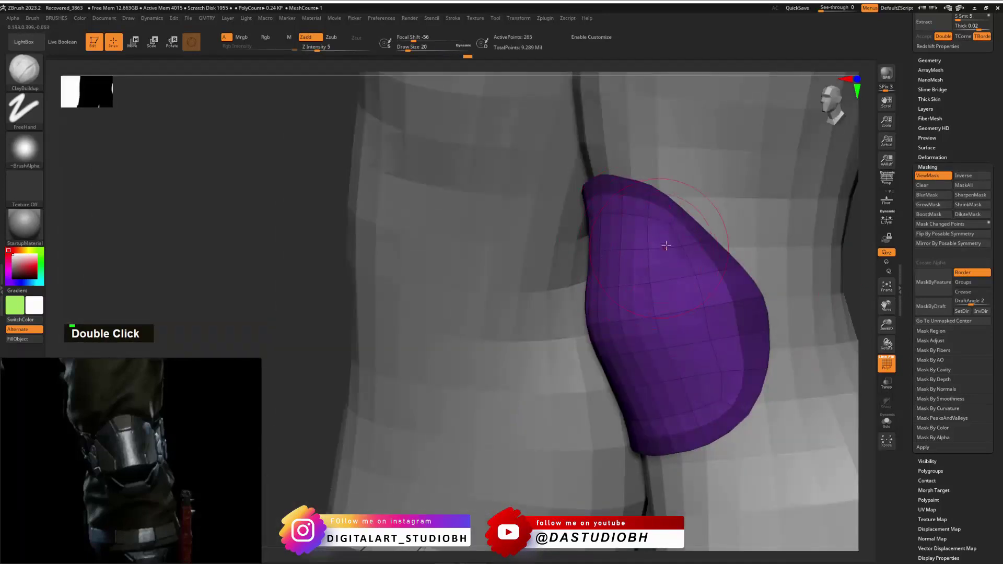
drag(858, 254, 721, 254)
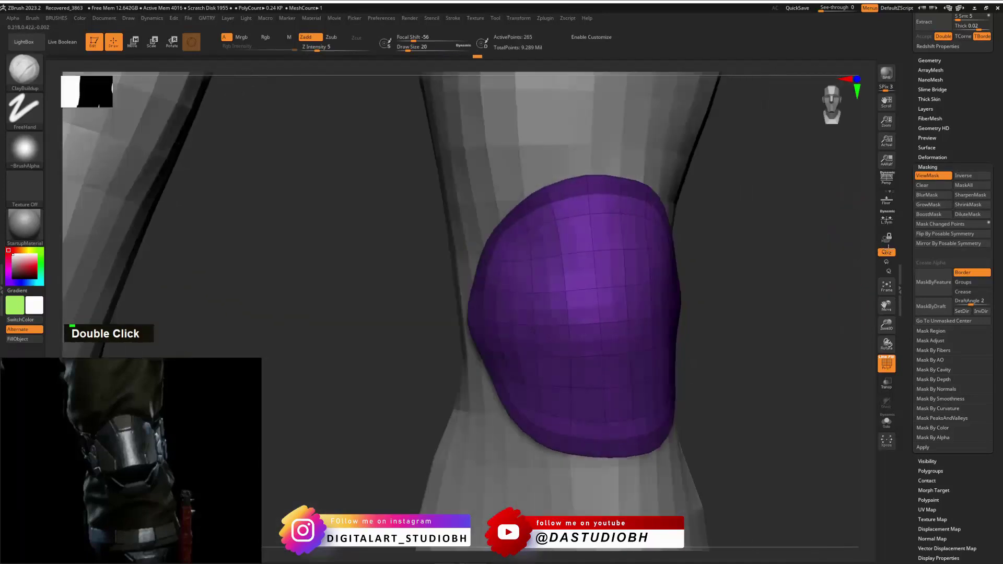
shift+click(612, 253)
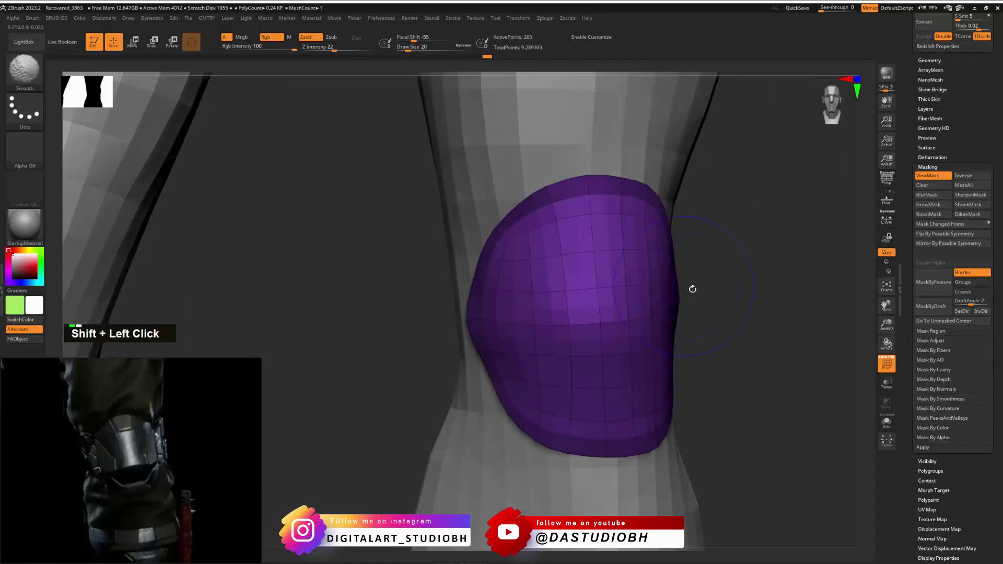
Smooth the knee pad's front surface and drop the pad to its lowest subdivision level.
shift+drag(693, 289, 730, 284)
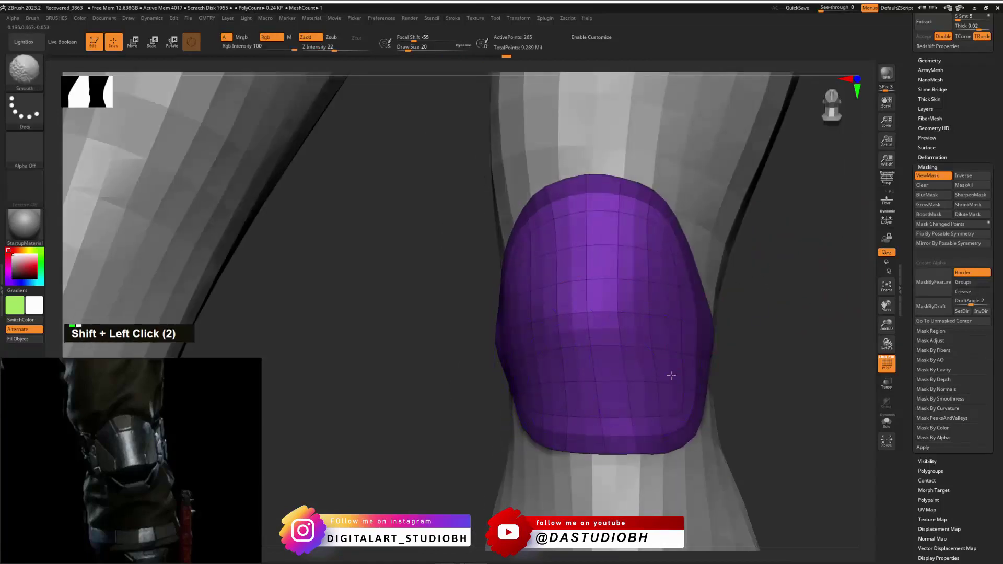
drag(791, 331, 529, 339)
key(shift+d)
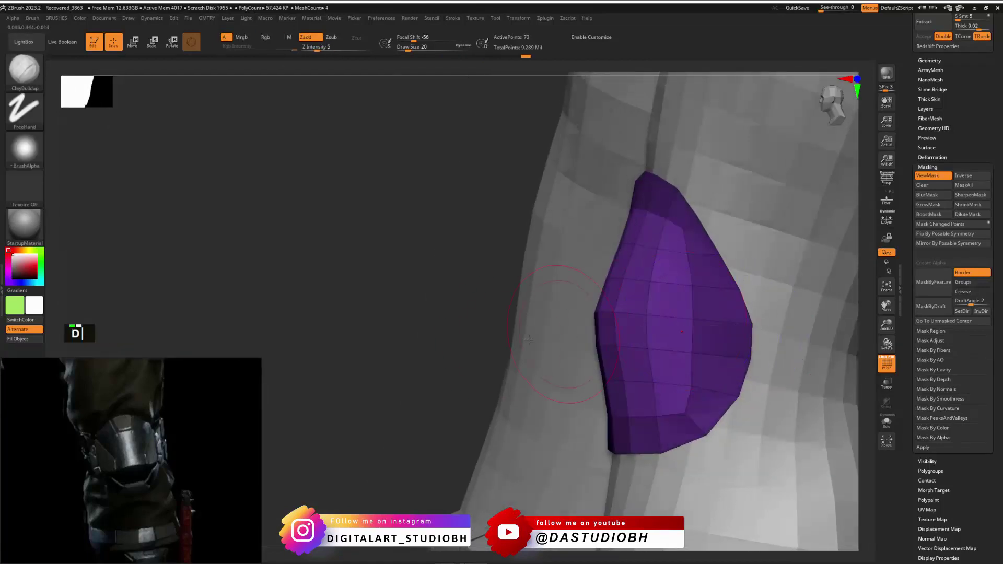
drag(456, 321, 494, 329)
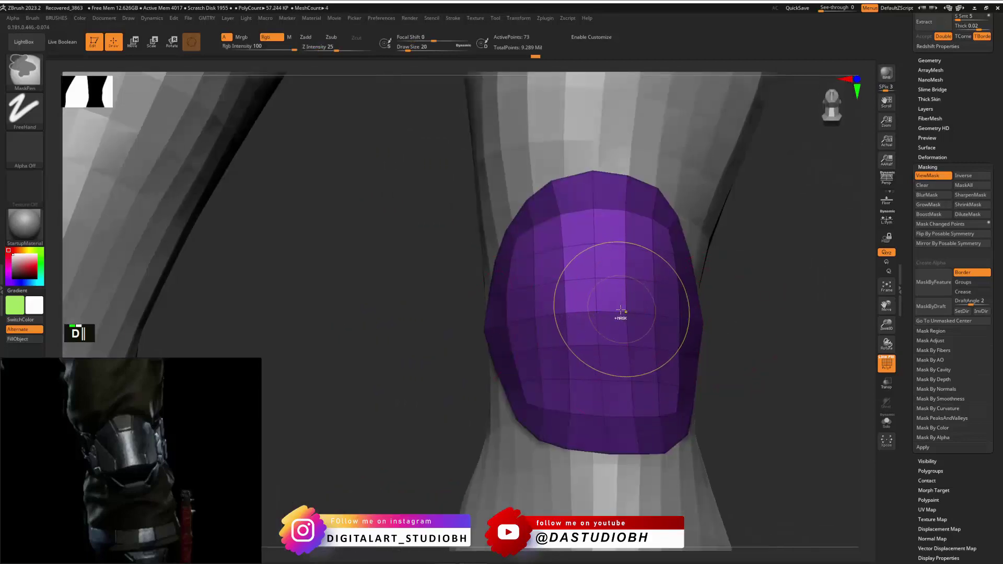
Switch to the ZModeler brush and open its action options on the pad.
key(ctrl+b)
click(639, 370)
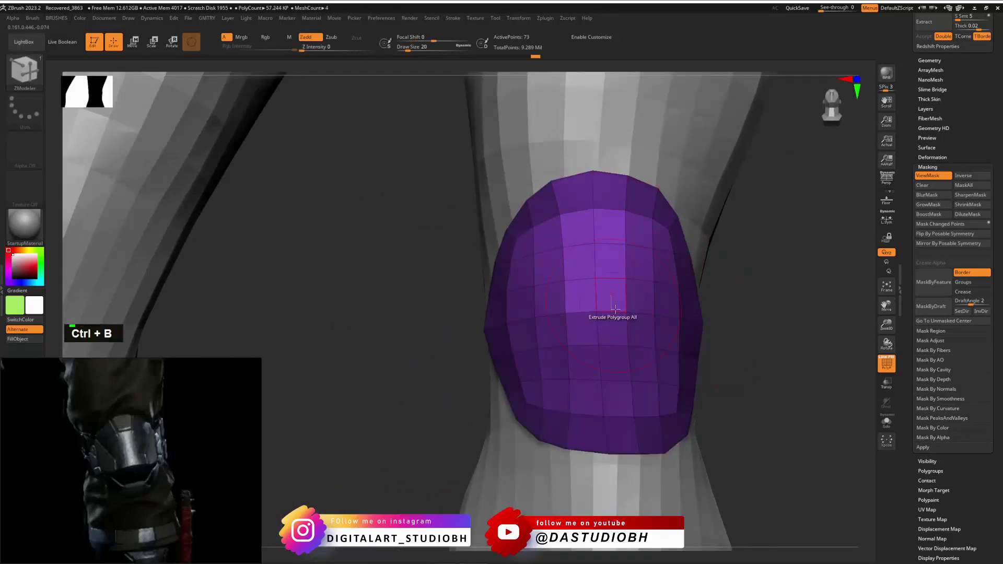
key(space)
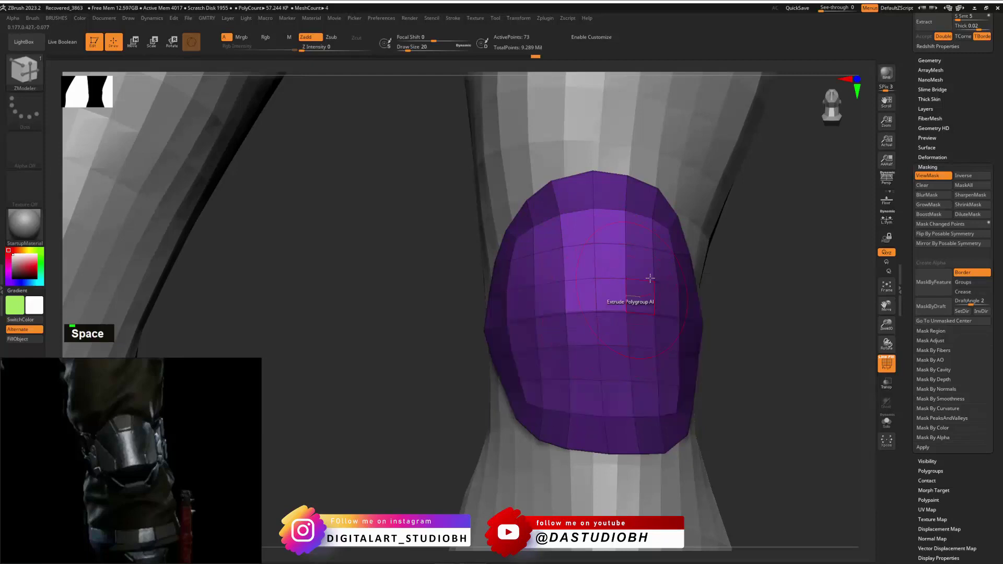
drag(764, 337, 731, 339)
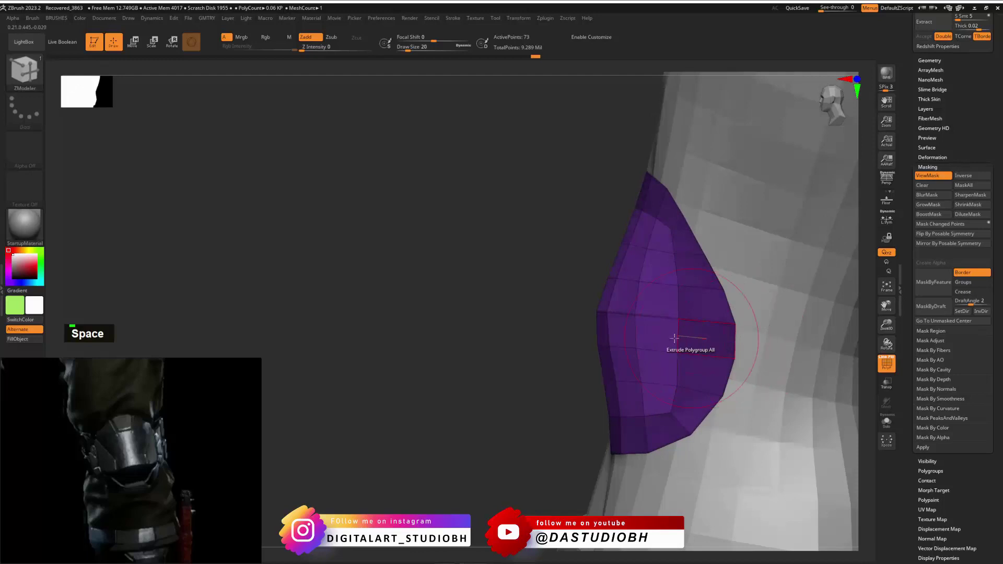
Delete the pad's higher subdivision levels, keeping subdivision level 1.
key(d)
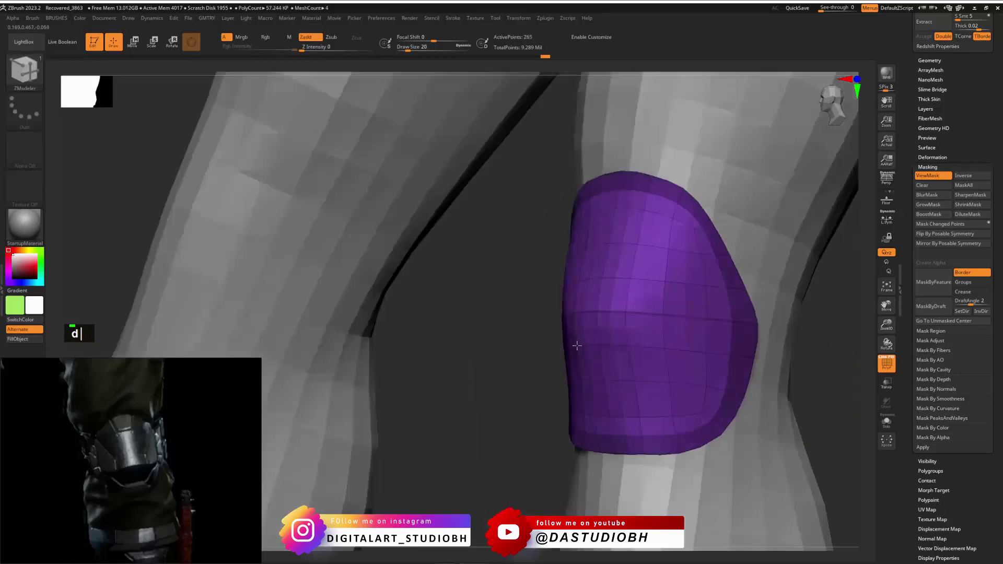
key(space)
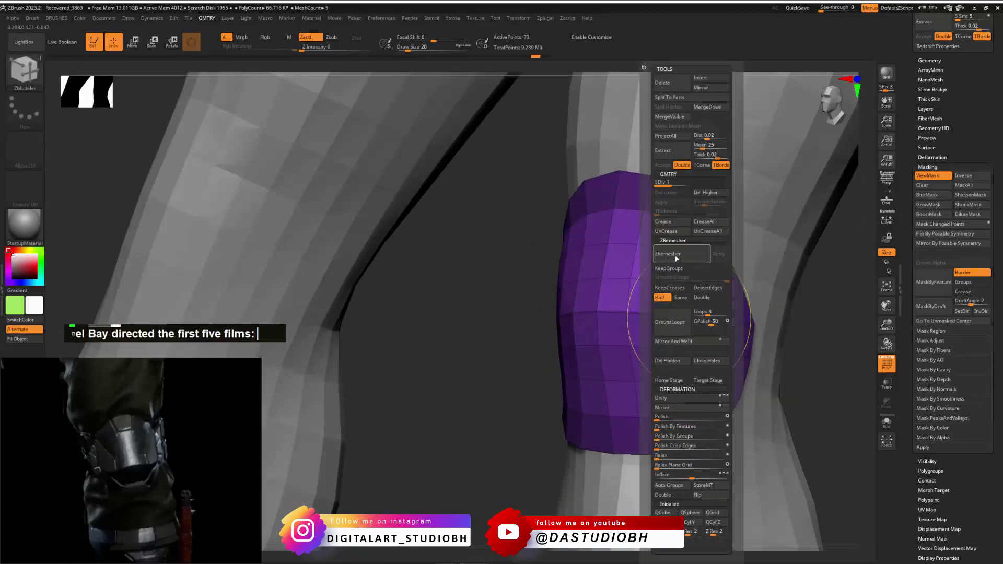
click(704, 194)
Try to divide the pad once while its border is masked.
key(ctrl+d)
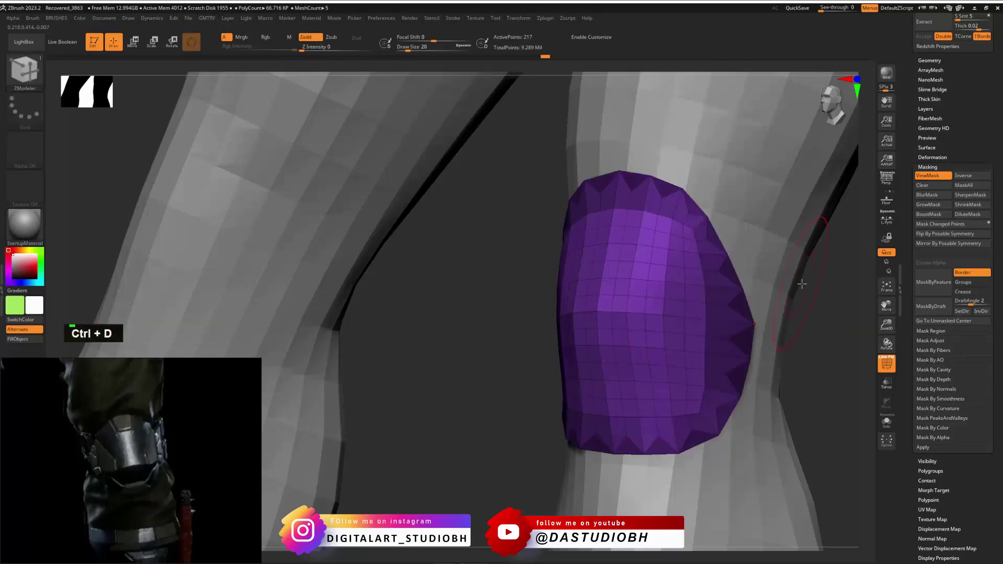
drag(821, 298, 742, 308)
key(ctrl+z)
Clear the pad's mask, divide the pad once and hide its polyframe to check the shape.
ctrl+click(425, 414)
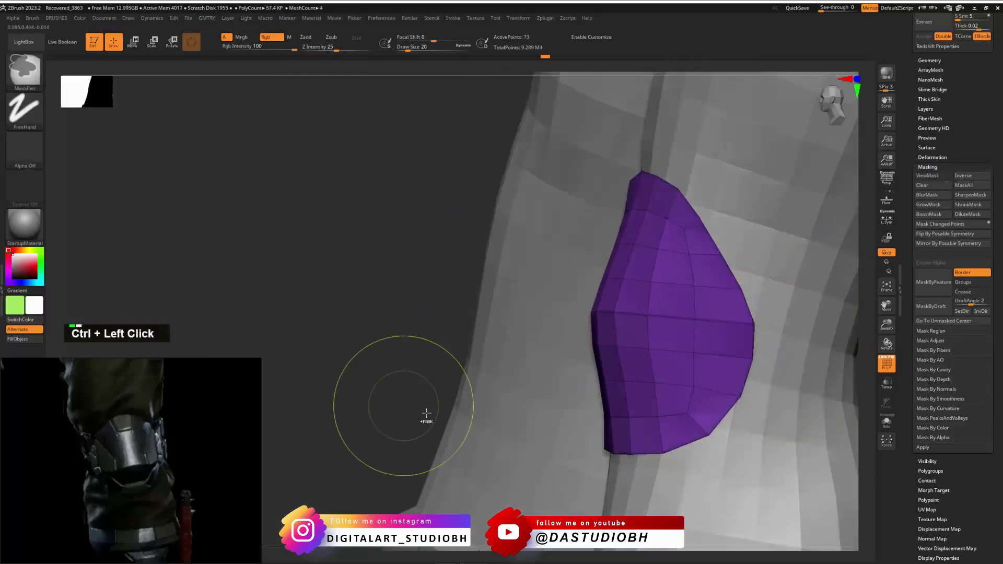
key(ctrl+d)
drag(430, 378, 603, 329)
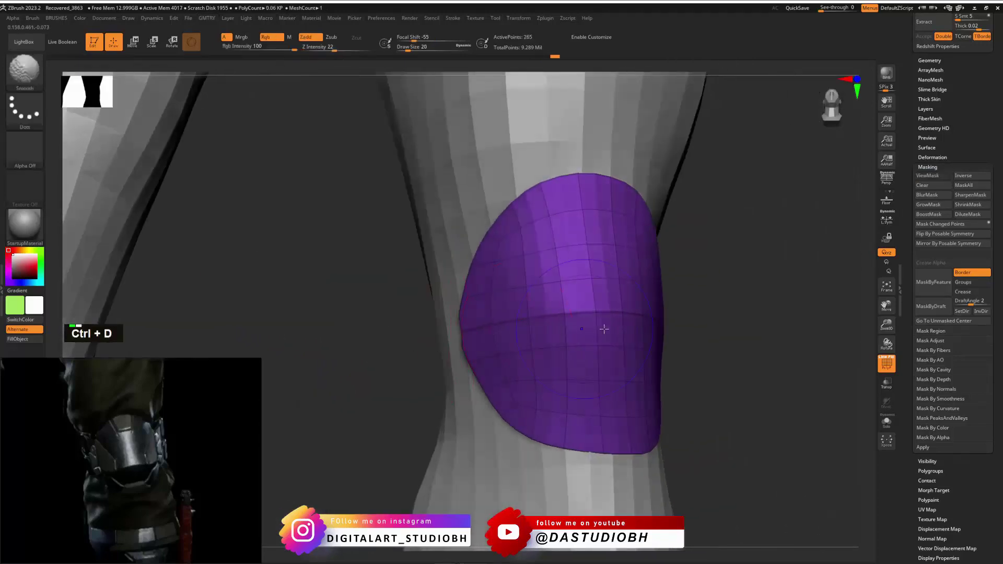
key(shift+f)
drag(690, 333, 698, 305)
drag(759, 300, 769, 314)
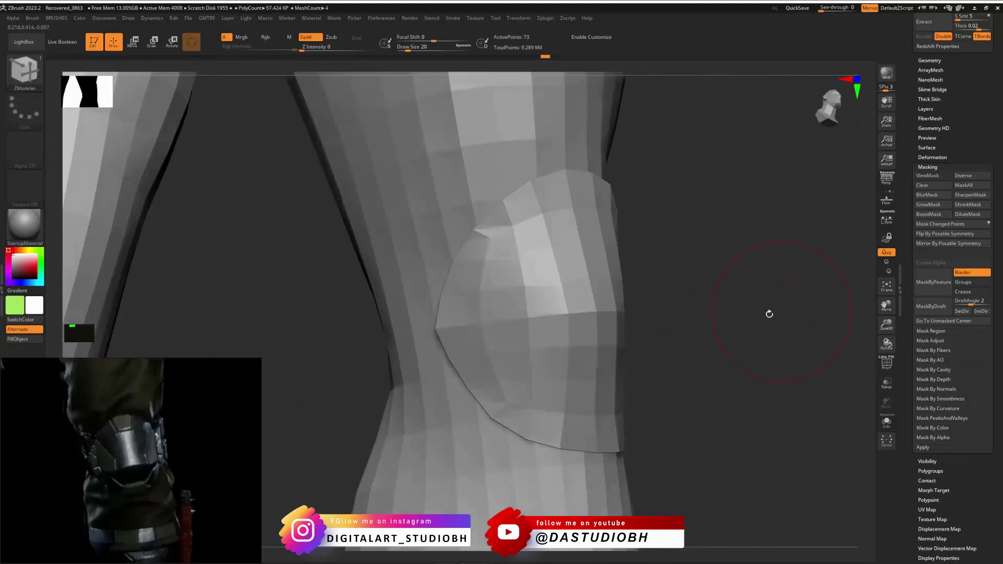
Preview the pad's smoothed shape and horizontal crease, and return to the low-poly mesh.
key(ctrl+d)
drag(703, 298, 719, 298)
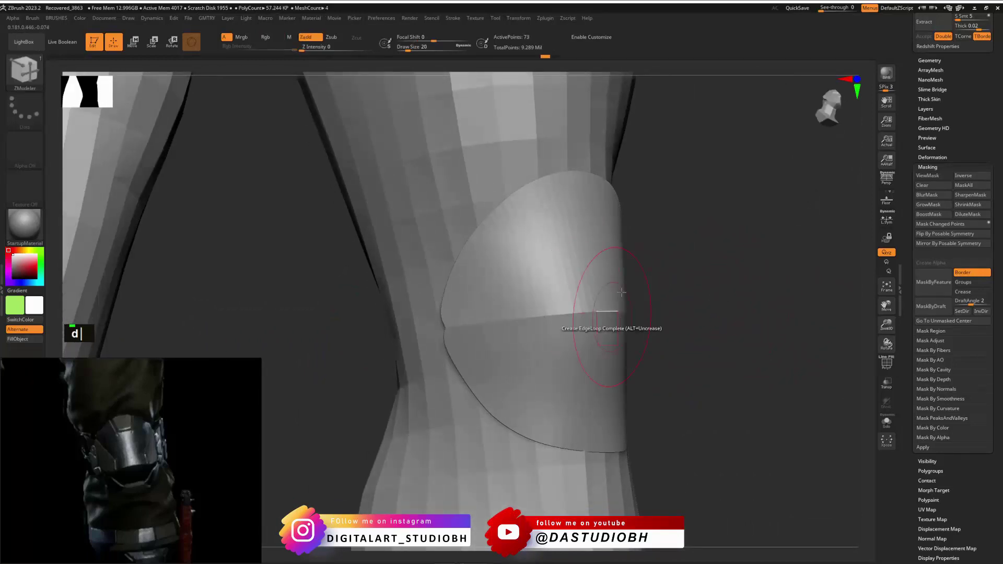
key(shift+d)
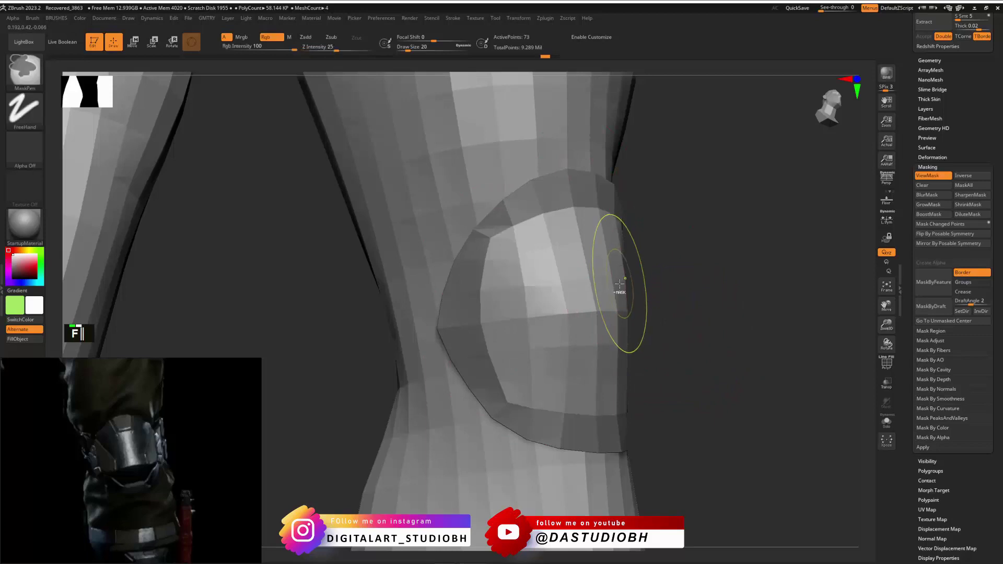
key(ctrl+v)
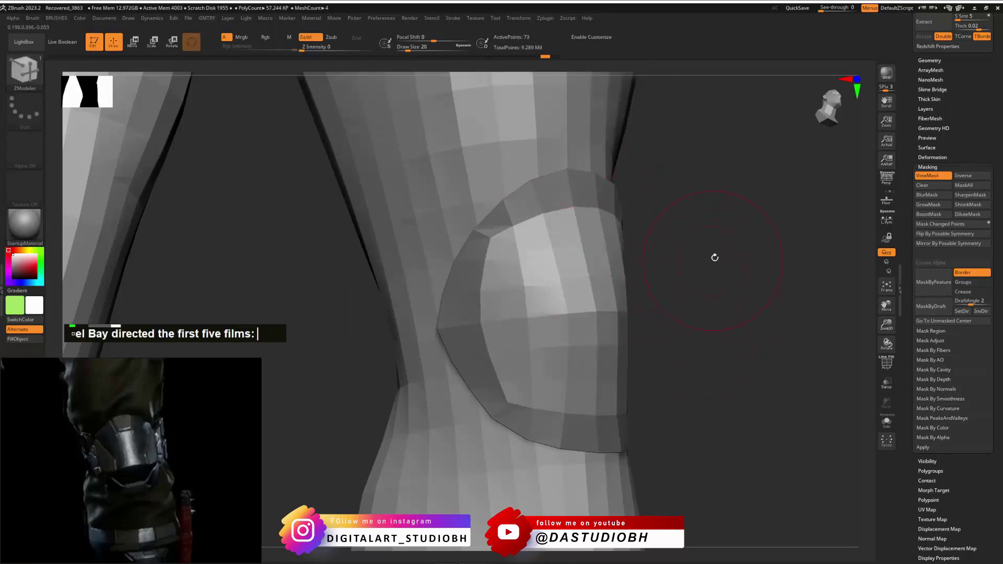
Clear the restored border mask, show the polyframe and try one subdivision of the pad.
mouse_move(715, 258)
ctrl+mouse_down()
mouse_move(725, 300)
mouse_move(717, 272)
ctrl+mouse_up()
key(shift+f)
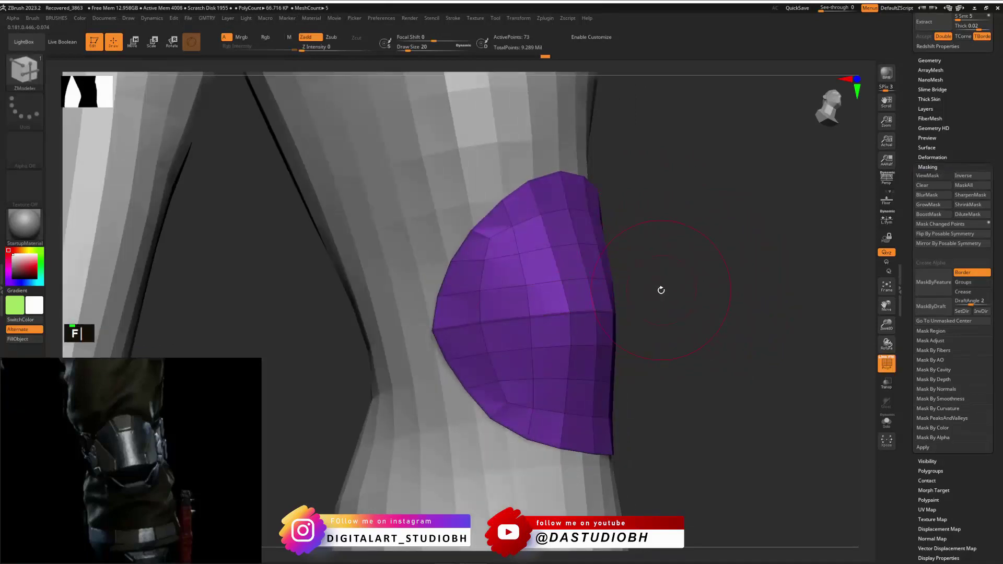
key(ctrl+d)
drag(685, 290, 829, 215)
key(ctrl+z)
key(ctrl+v)
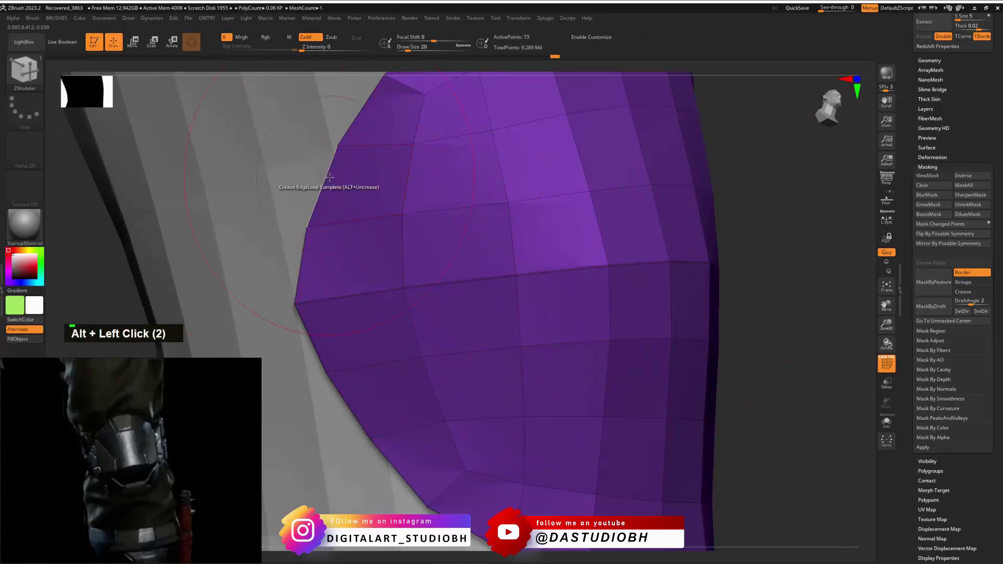
Isolate the knee pad in Solo mode and reduce the ZModeler draw size to 6 beside its side border.
alt+drag(803, 211, 798, 346)
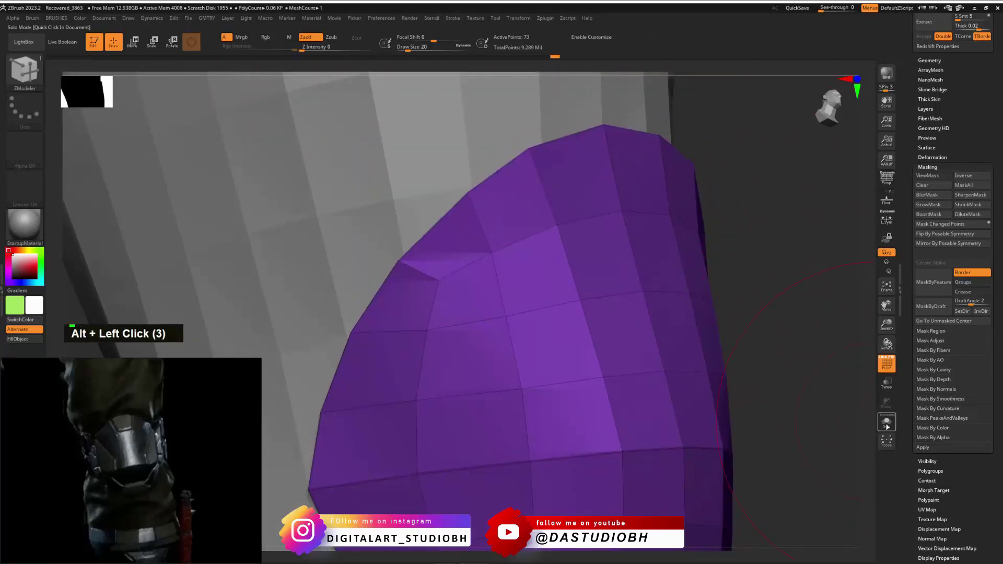
click(886, 424)
alt+drag(721, 293, 798, 278)
alt+drag(350, 298, 402, 219)
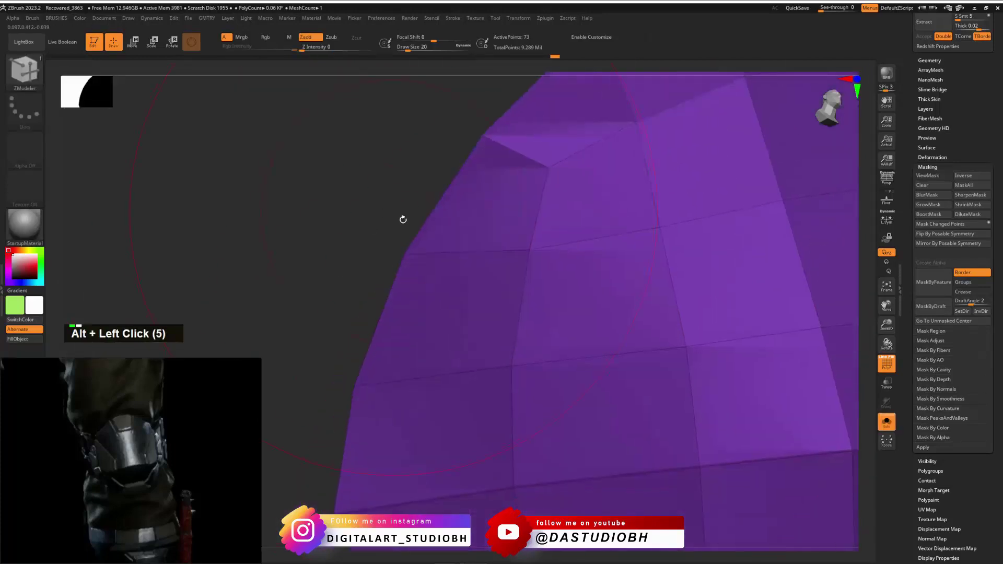
key(ctrl+v)
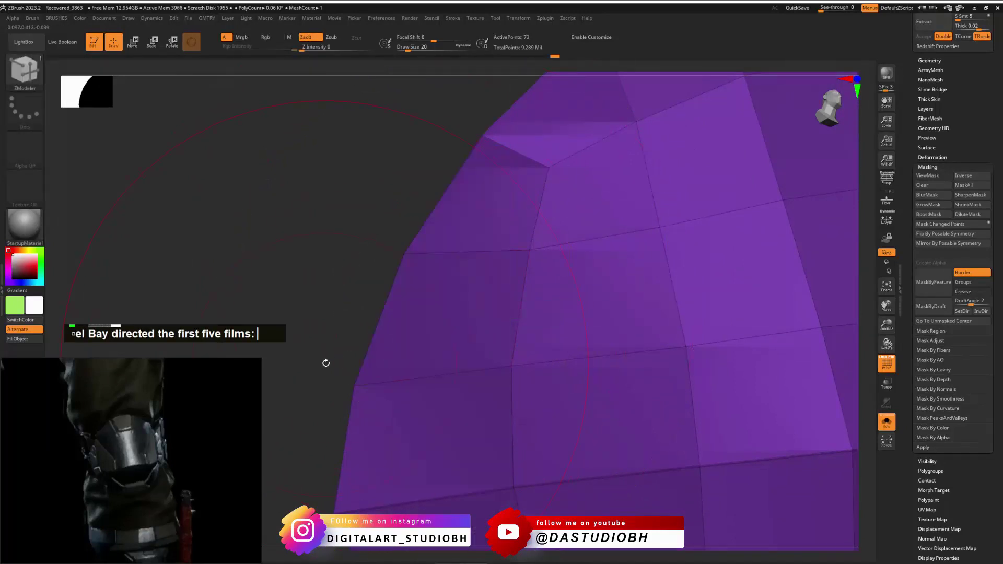
drag(325, 362, 364, 388)
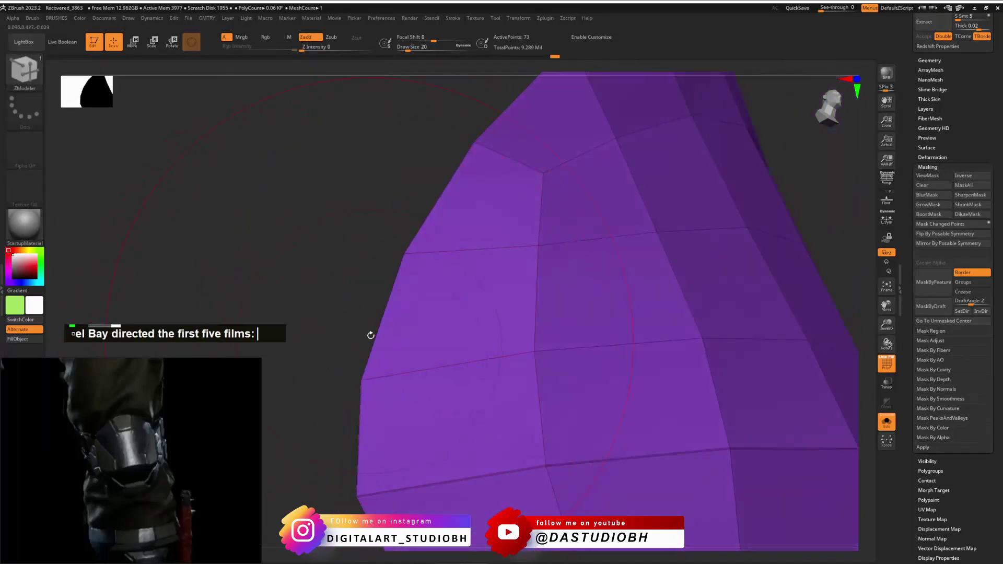
key(1)
key(1)
key(1)
key(1)
key(1)
key(1)
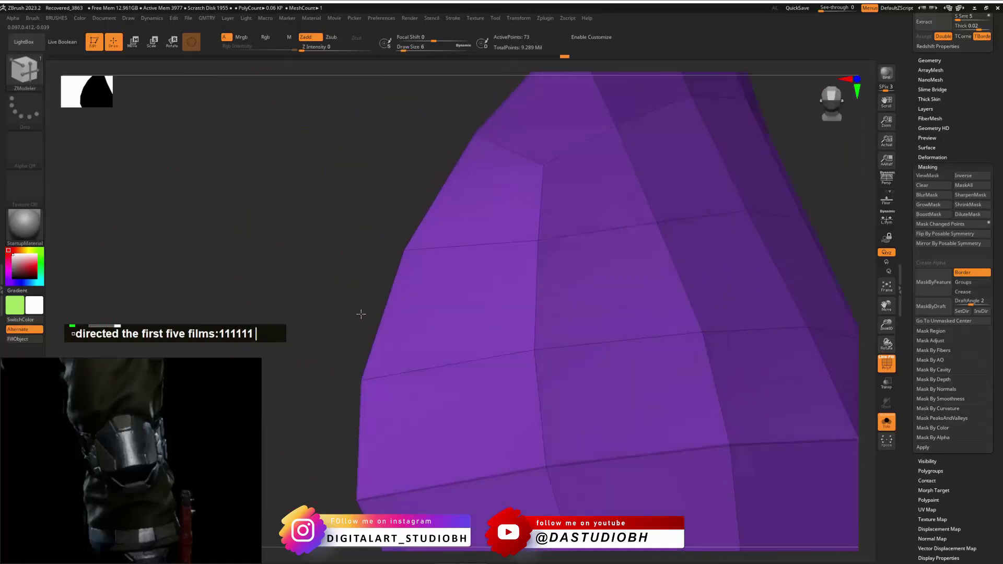
Divide the isolated, unmasked knee pad once and frame the whole piece.
alt+drag(360, 314, 455, 315)
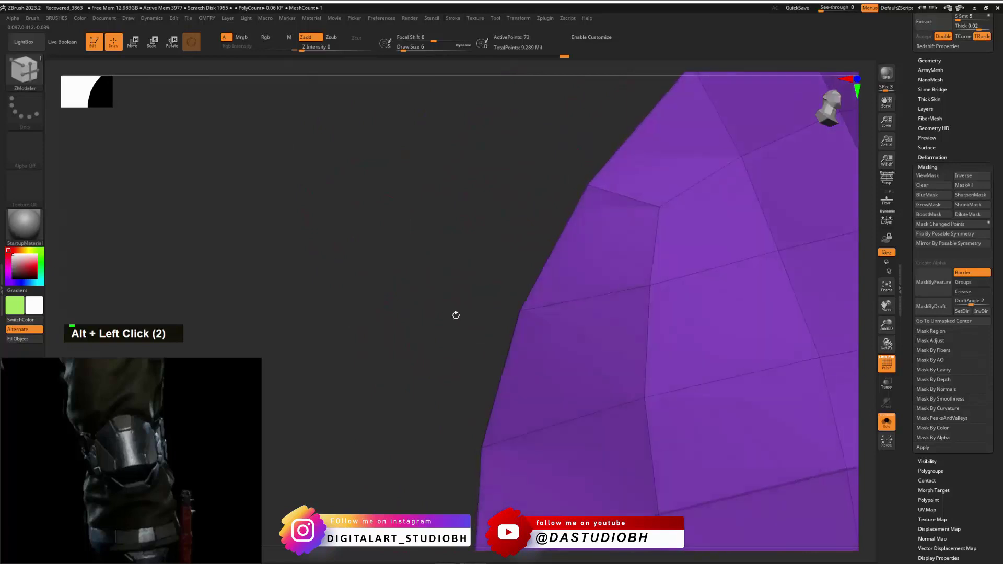
alt+drag(448, 423, 461, 389)
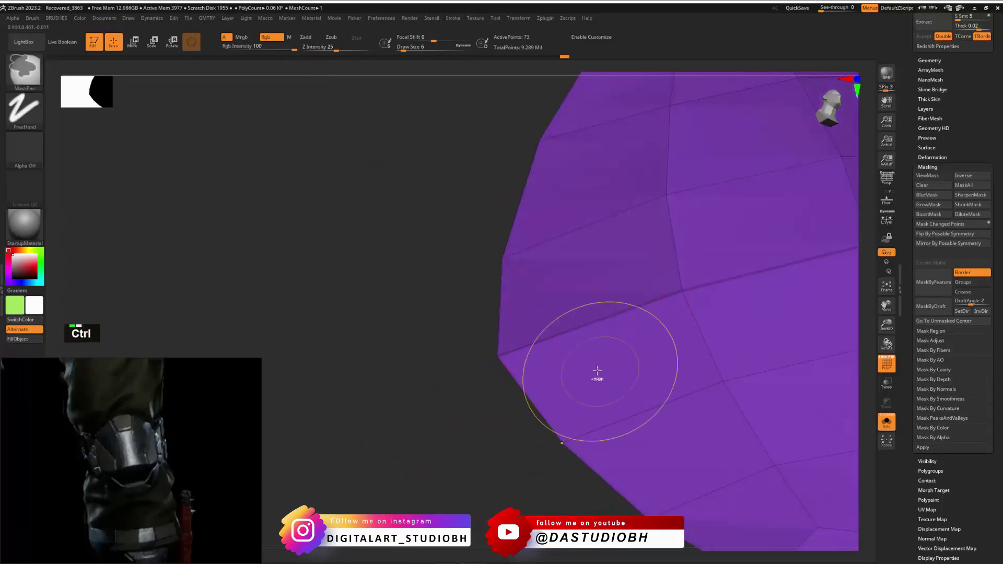
key(ctrl+d)
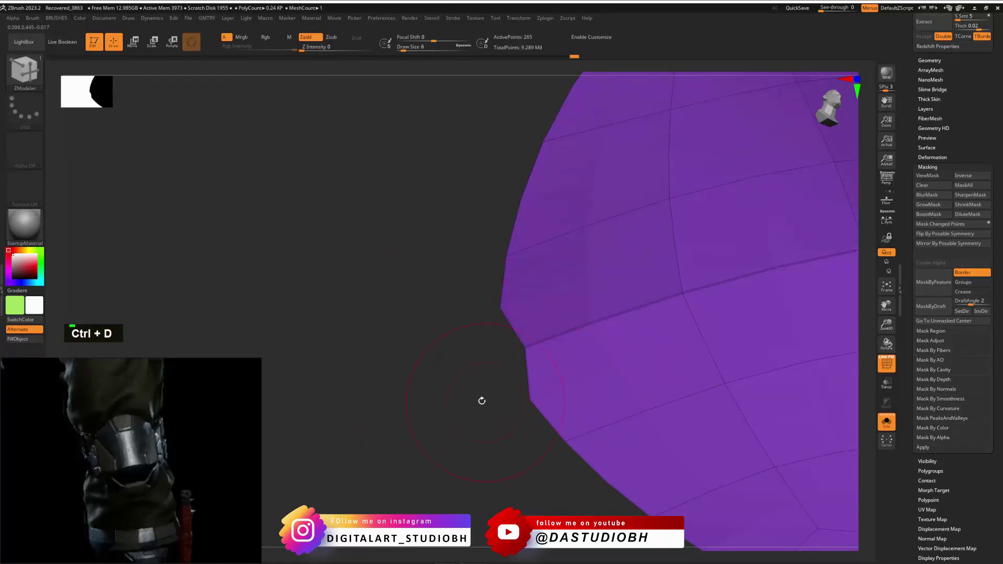
drag(481, 400, 489, 424)
key(f)
key(f)
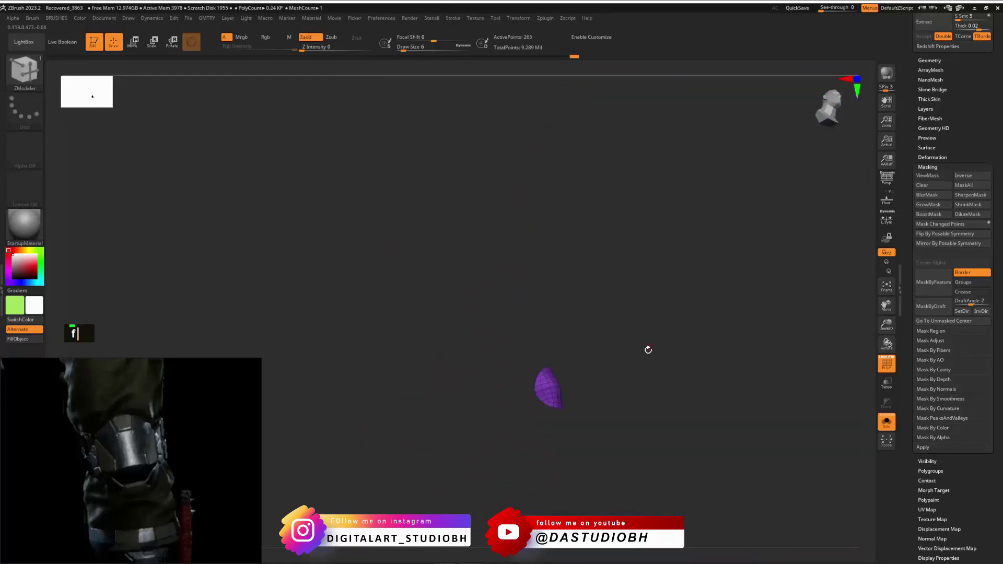
alt+drag(712, 316, 618, 359)
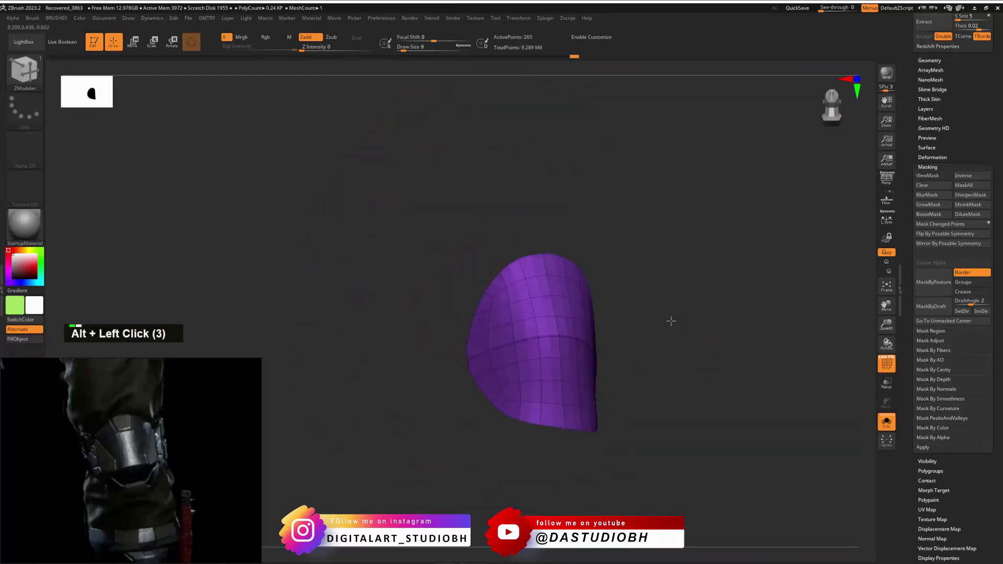
drag(672, 320, 738, 213)
Switch to the sPolish brush and set its draw size to 15.
key(ctrl+b)
key(b)
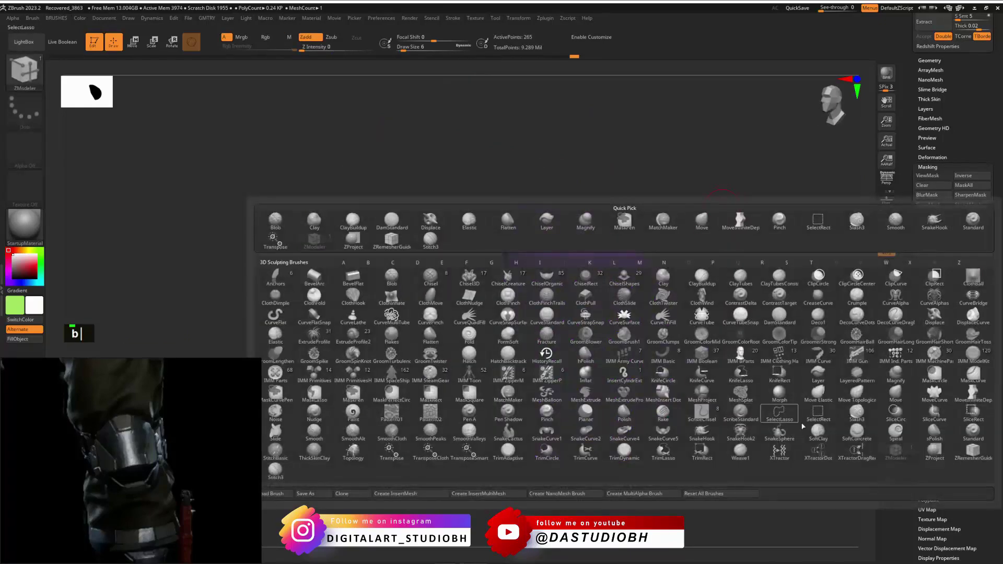
click(938, 438)
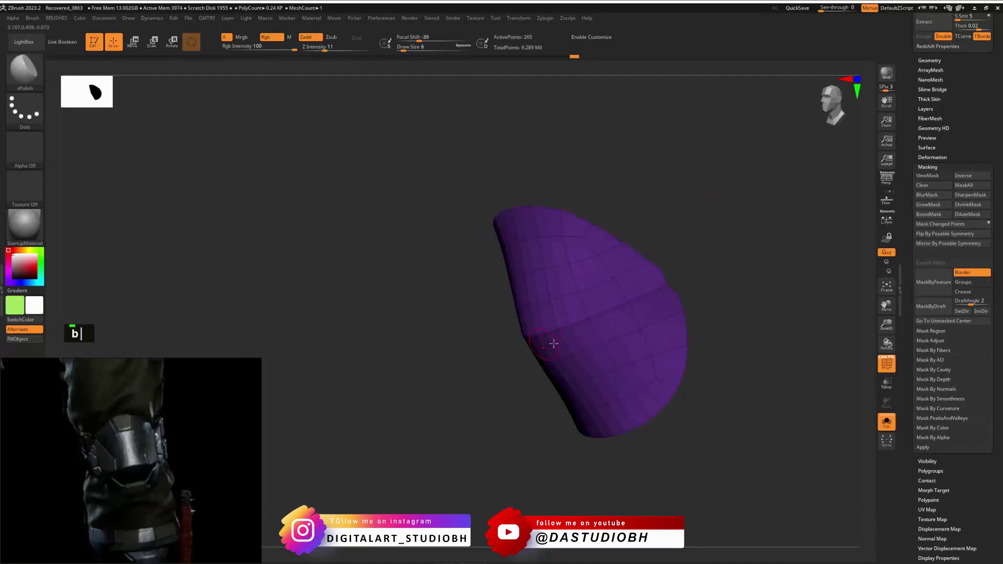
drag(491, 396, 592, 355)
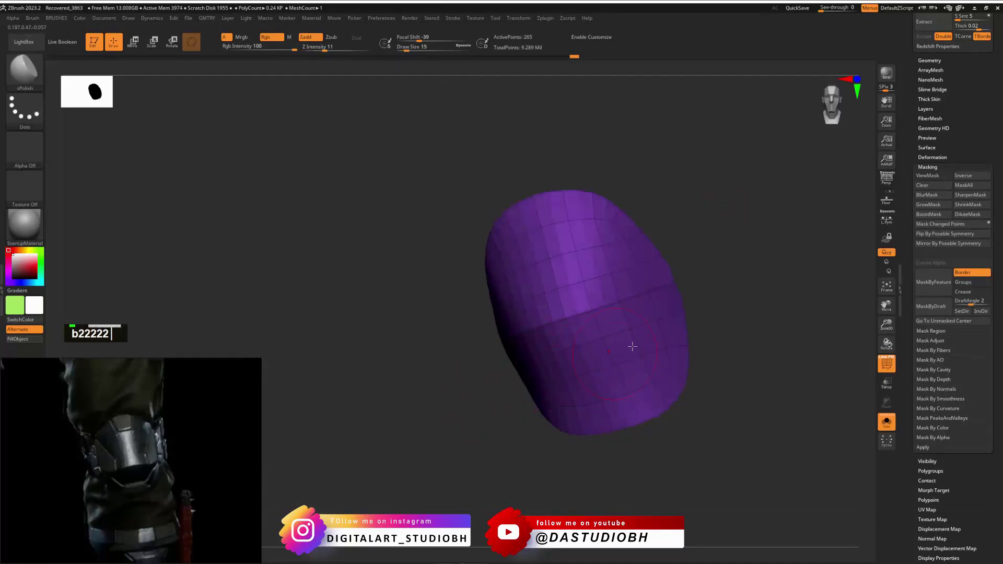
Polish and smooth the knee pad's surfaces above and below the horizontal crease.
double_click(615, 351)
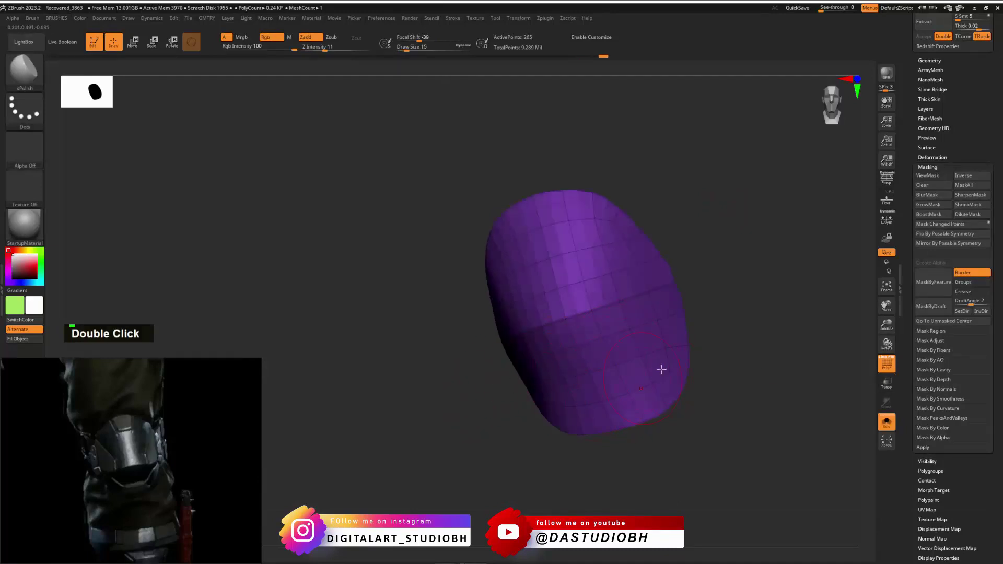
drag(702, 326, 536, 363)
drag(594, 348, 534, 410)
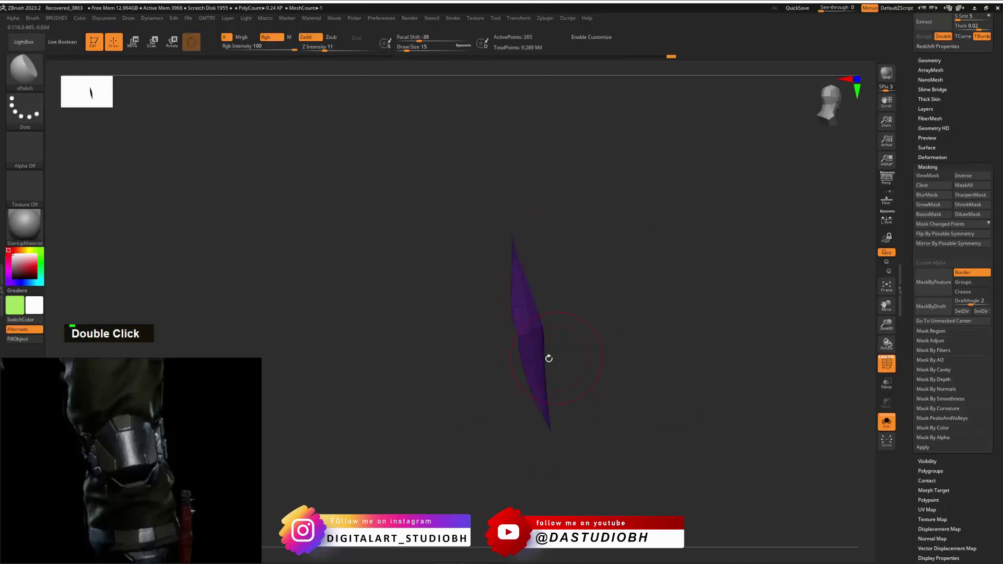
drag(558, 365, 576, 316)
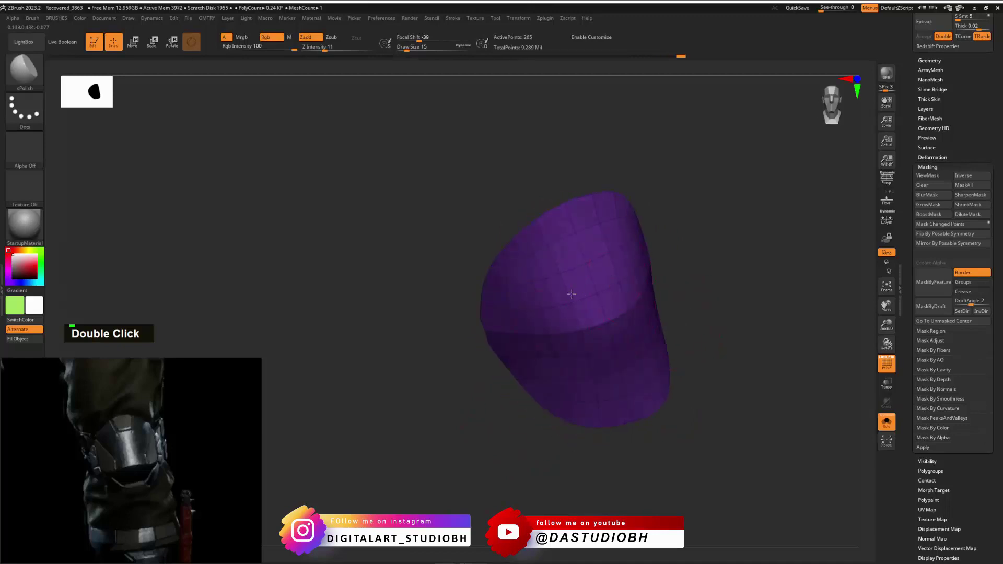
drag(740, 271, 800, 236)
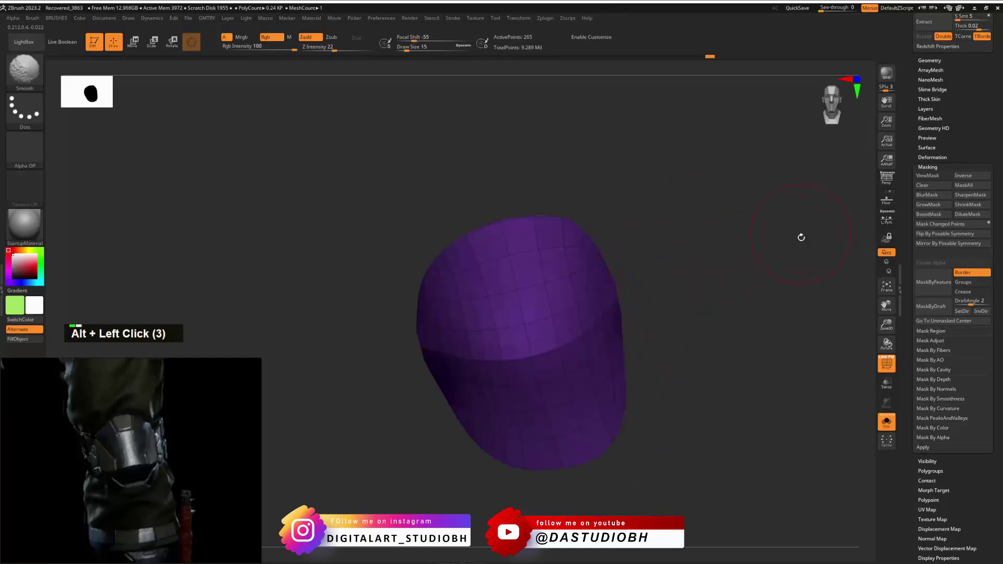
mouse_move(739, 258)
mouse_down()
mouse_move(736, 229)
mouse_move(719, 262)
mouse_move(735, 255)
mouse_move(665, 253)
mouse_move(687, 256)
mouse_up()
key(ctrl+b)
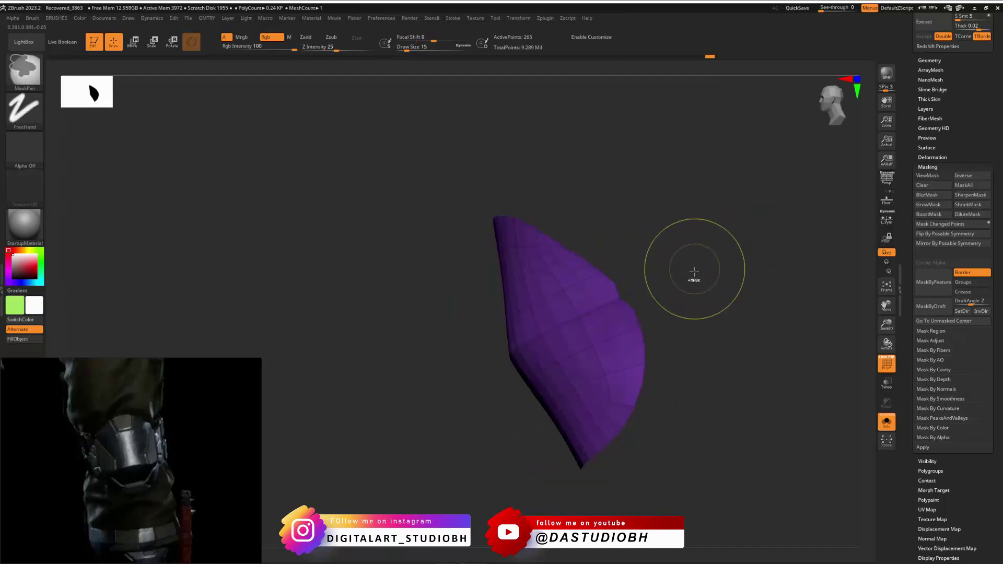
Enable BackfaceMask in the sPolish brush's auto masking settings.
key(g)
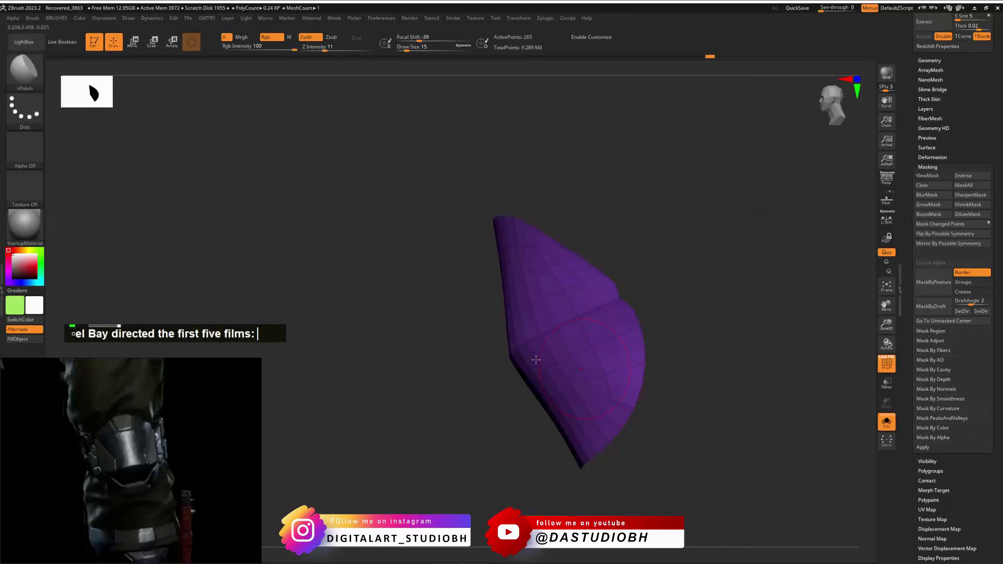
click(33, 18)
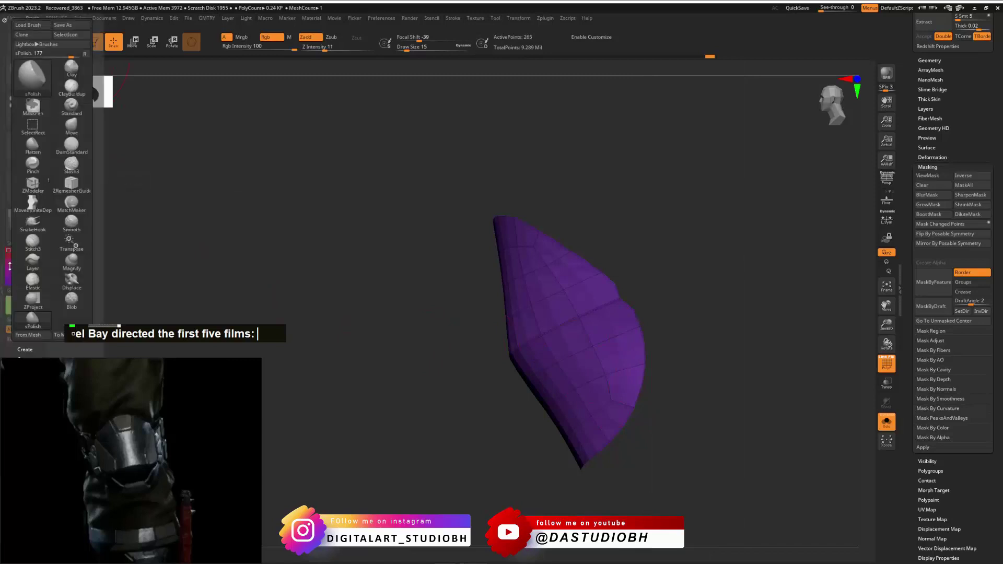
mouse_move(10, 266)
mouse_down()
mouse_move(26, 169)
mouse_move(36, 212)
mouse_up()
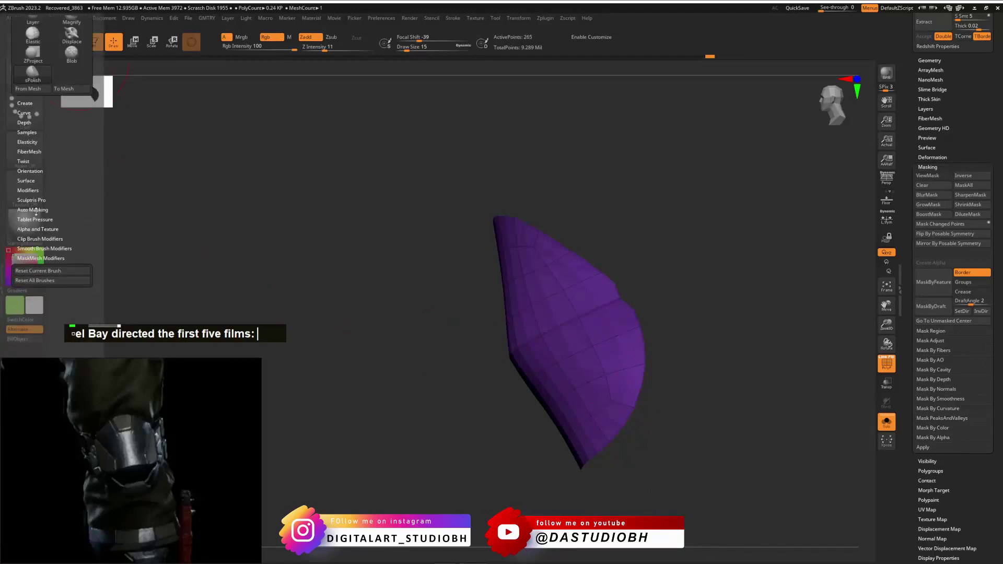
click(35, 209)
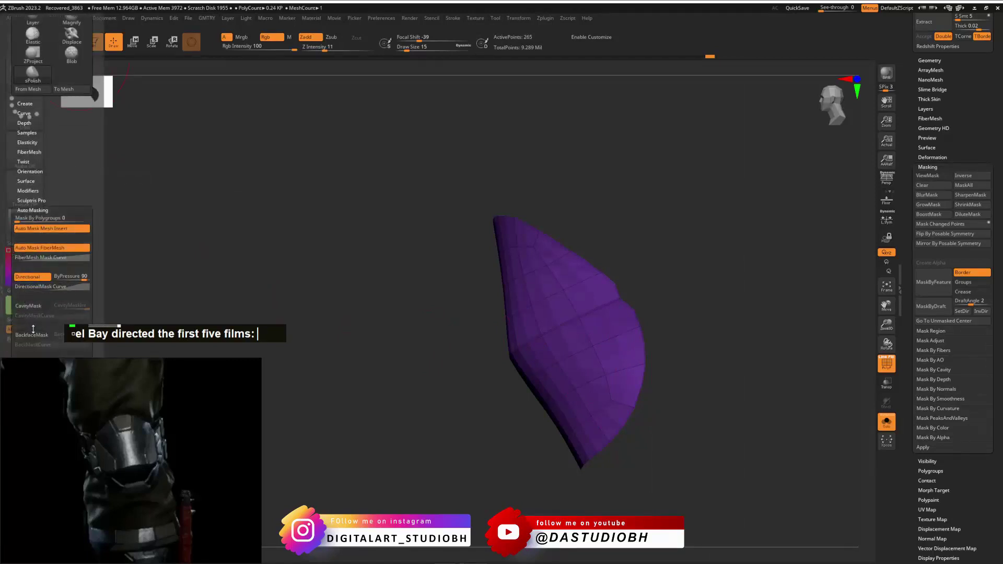
click(35, 336)
Undo the last stroke on the knee pad and set the MaskPen stroke type to Lasso.
drag(688, 254, 680, 264)
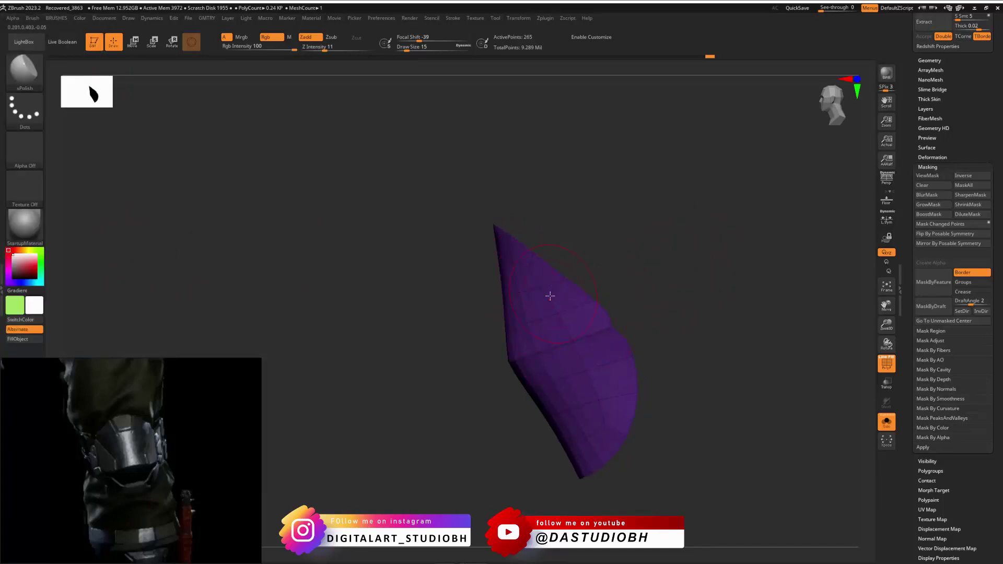
mouse_move(592, 267)
mouse_down()
mouse_move(596, 259)
mouse_move(534, 340)
mouse_up()
key(ctrl+z)
ctrl+click(32, 116)
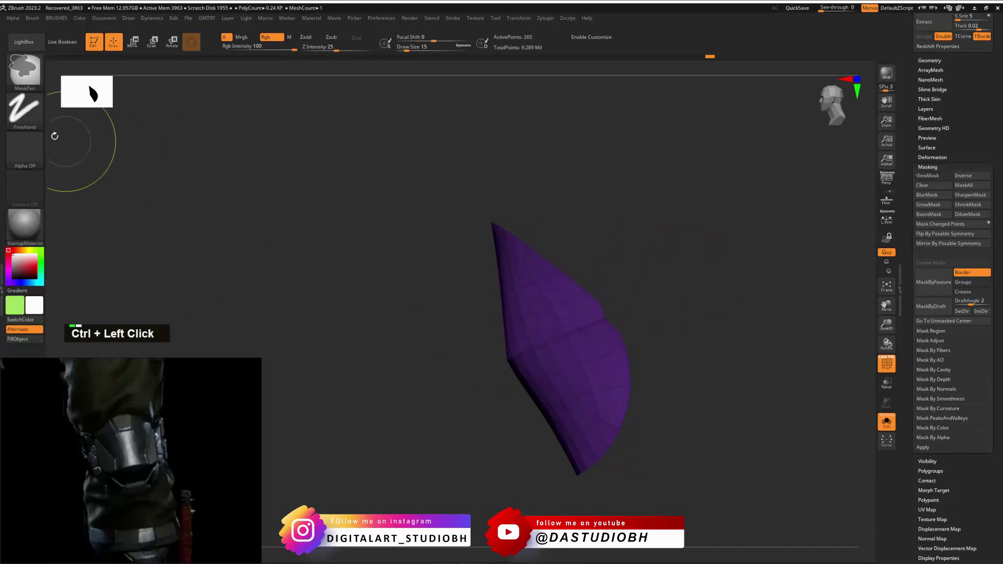
click(24, 110)
click(152, 137)
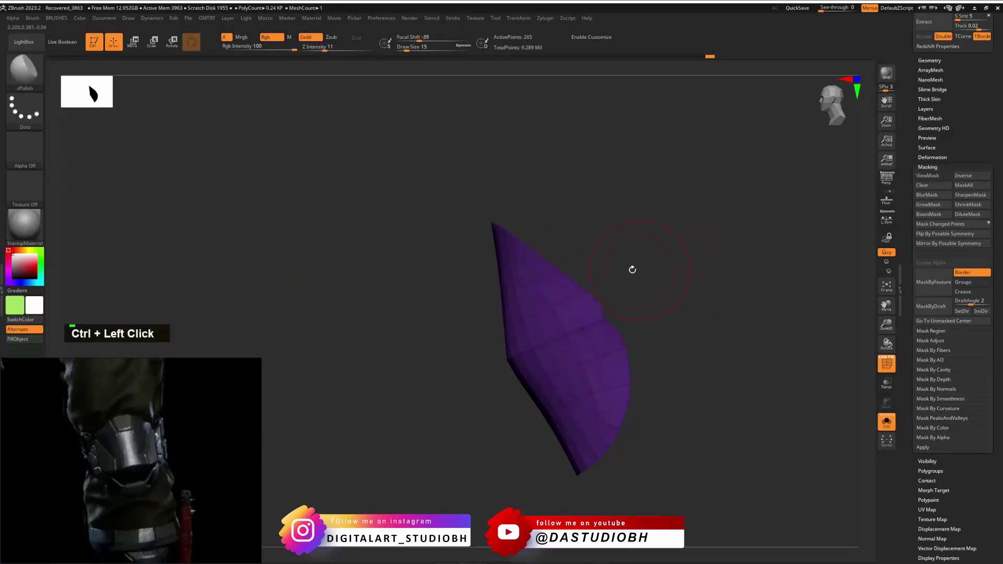
With the Move brush at draw size 8, pull both side ends of the knee pad's horizontal crease outward.
key(1)
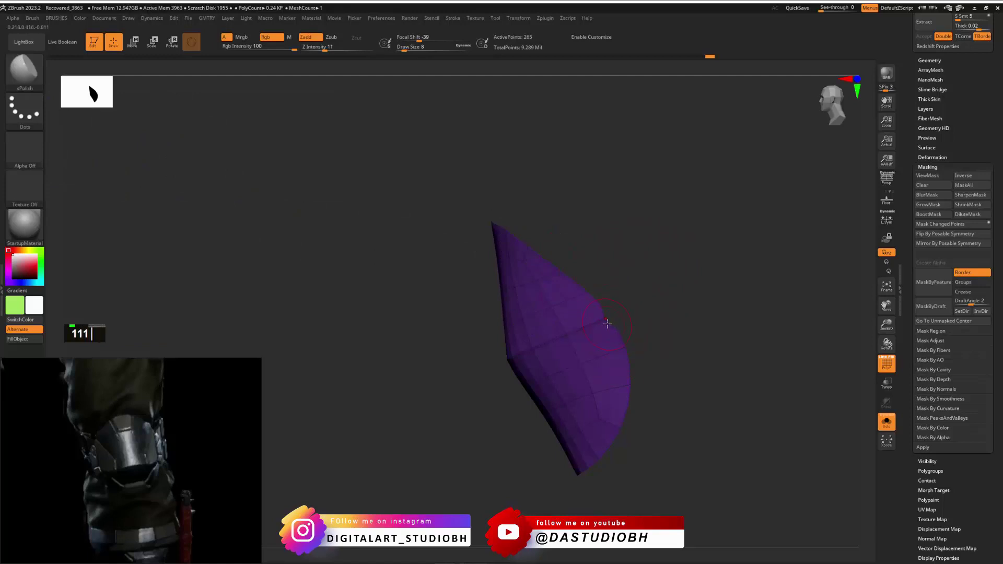
key(ctrl+b)
click(623, 328)
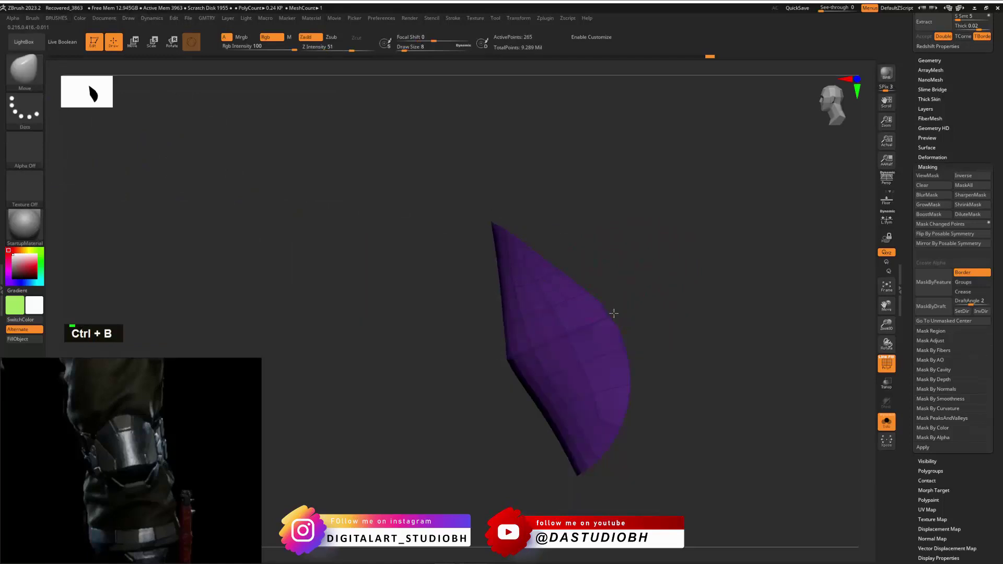
drag(618, 311, 663, 288)
drag(612, 315, 661, 286)
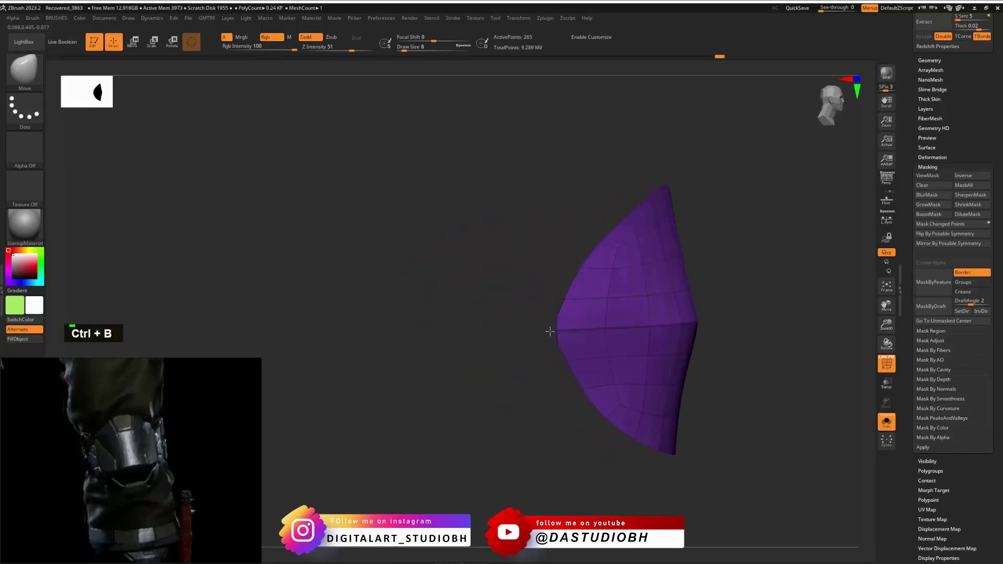
drag(551, 330, 479, 348)
Try to lasso-mask a triangular area on the knee pad's side, just above the crease.
shift+drag(638, 244, 637, 251)
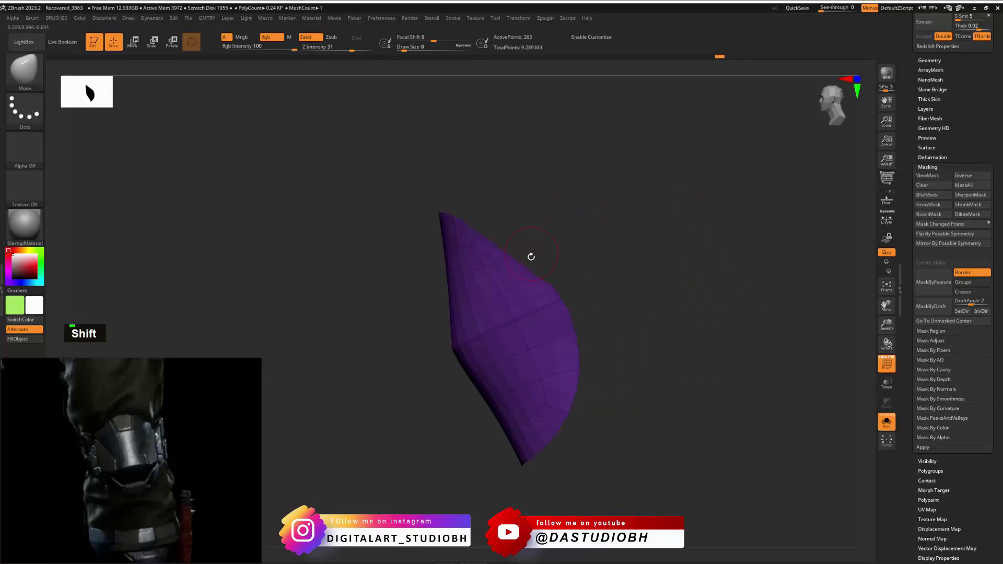
ctrl+click(517, 221)
ctrl+drag(476, 332, 558, 295)
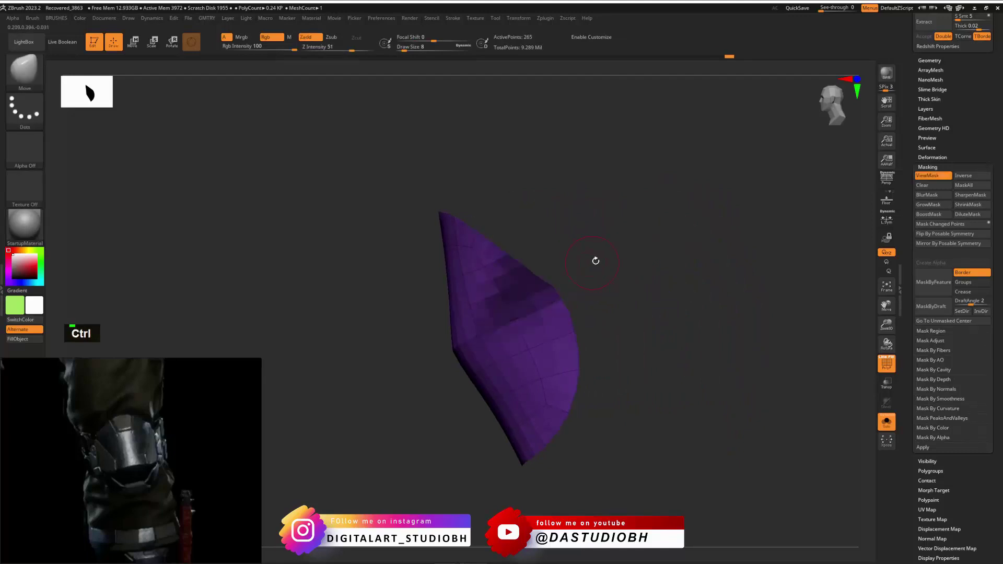
key(ctrl+z)
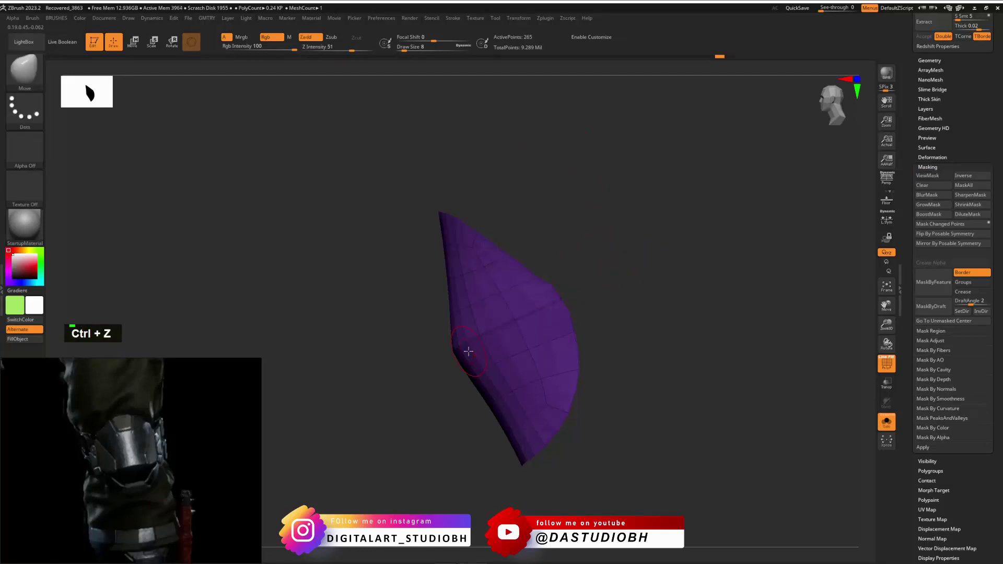
Divide the knee pad mesh twice.
key(ctrl+d)
key(z)
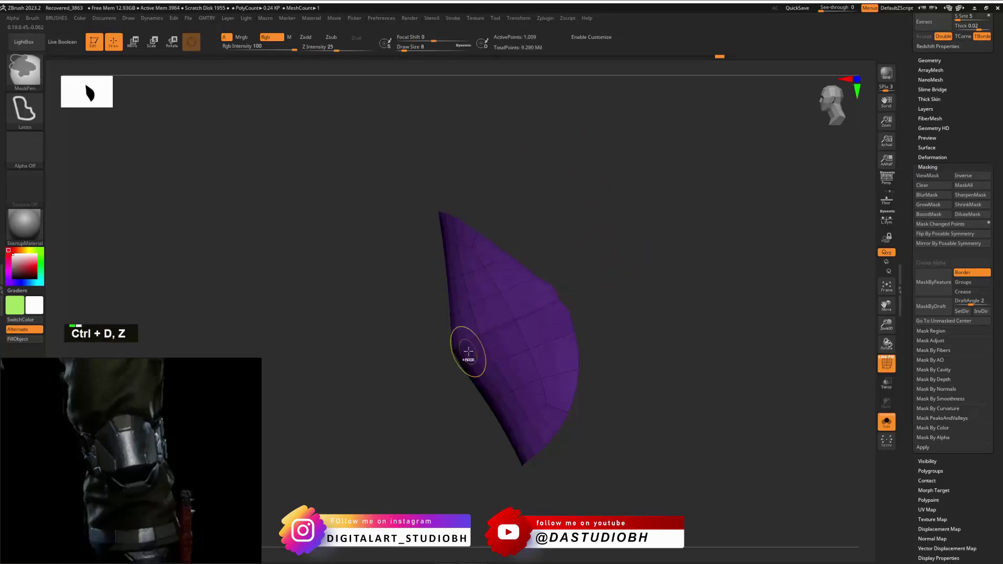
key(ctrl+d)
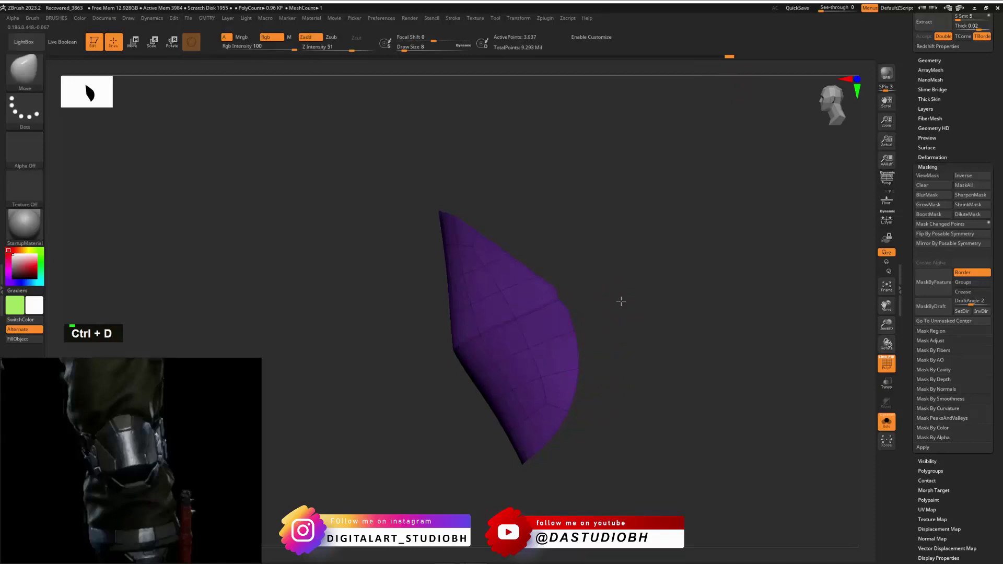
Lasso-mask a triangular panel on one side of the knee pad, just above the crease.
alt+drag(618, 293, 630, 273)
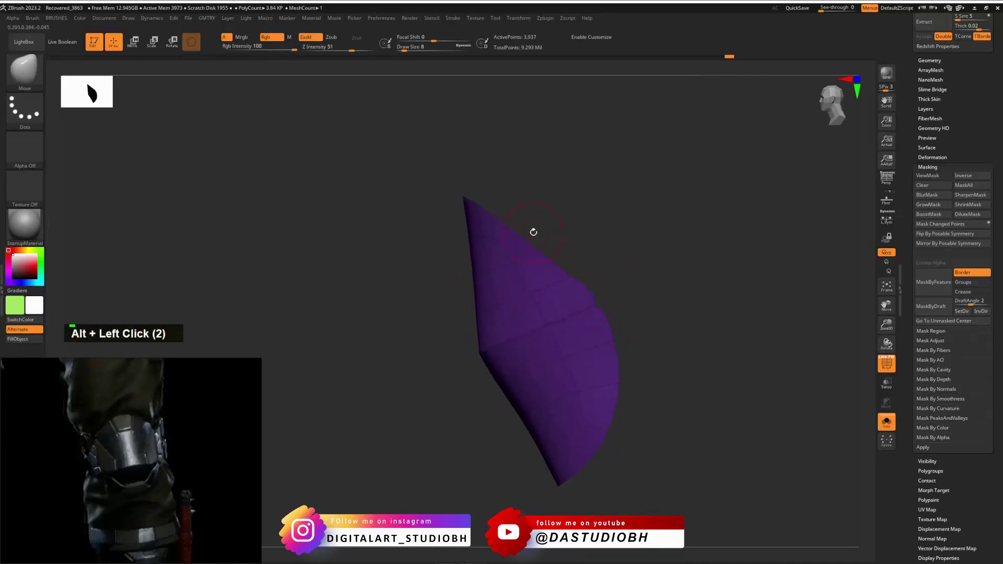
drag(538, 230, 547, 260)
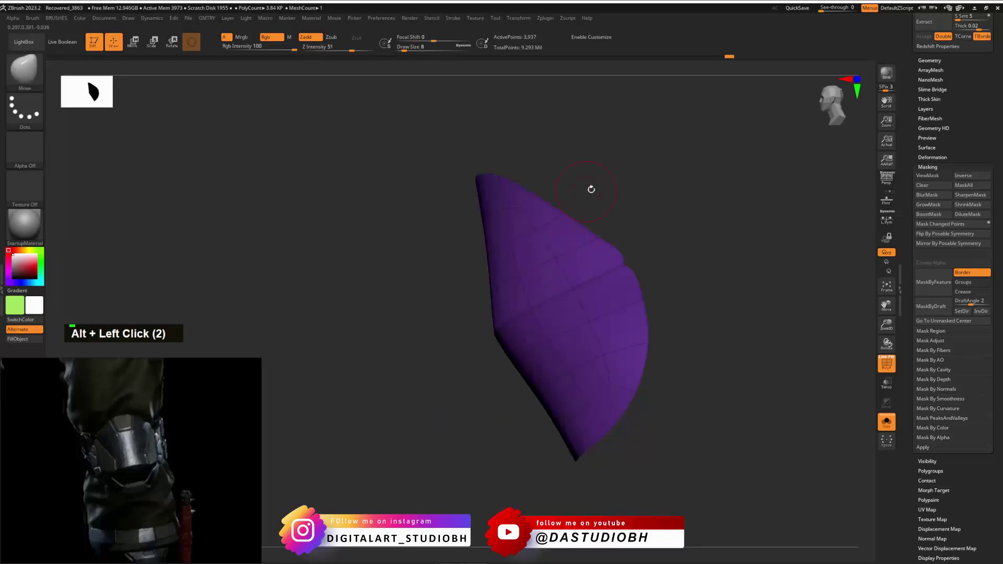
mouse_move(591, 189)
mouse_down()
mouse_move(572, 223)
mouse_move(591, 201)
mouse_up()
ctrl+click(529, 283)
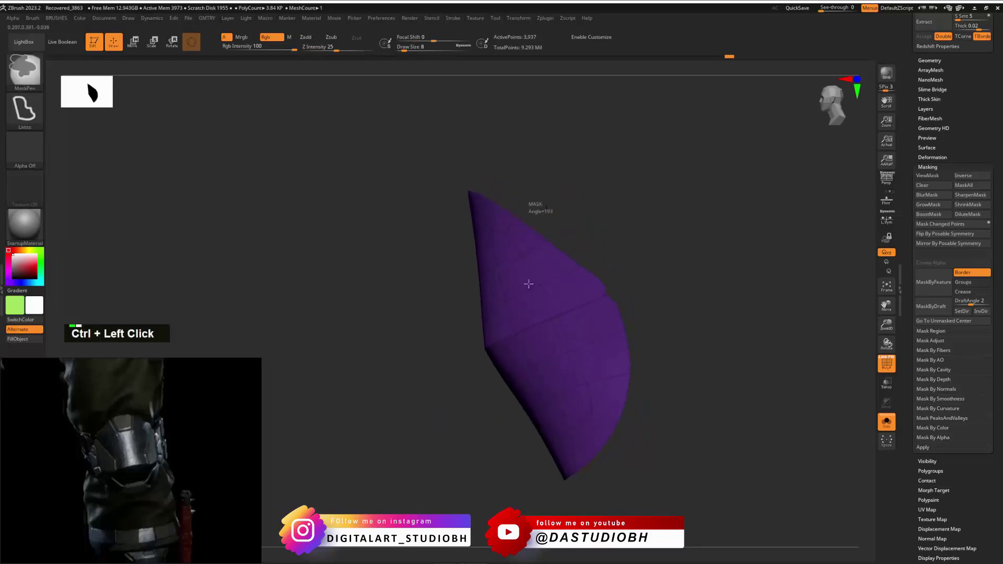
ctrl+drag(518, 328, 633, 285)
Clear the spilled-over mask from the opposite side of the knee pad, keeping the intended side panel masked.
mouse_move(622, 212)
mouse_down()
mouse_move(672, 224)
mouse_move(730, 204)
mouse_move(699, 197)
mouse_move(658, 209)
mouse_up()
mouse_move(543, 259)
alt+mouse_down()
mouse_move(479, 291)
mouse_move(519, 287)
alt+mouse_up()
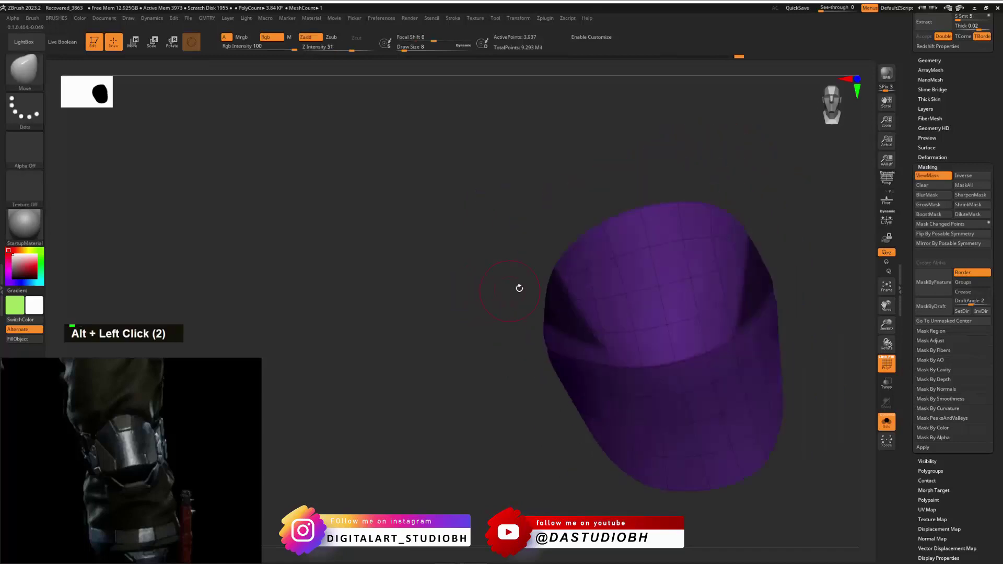
ctrl+alt+drag(538, 224, 584, 390)
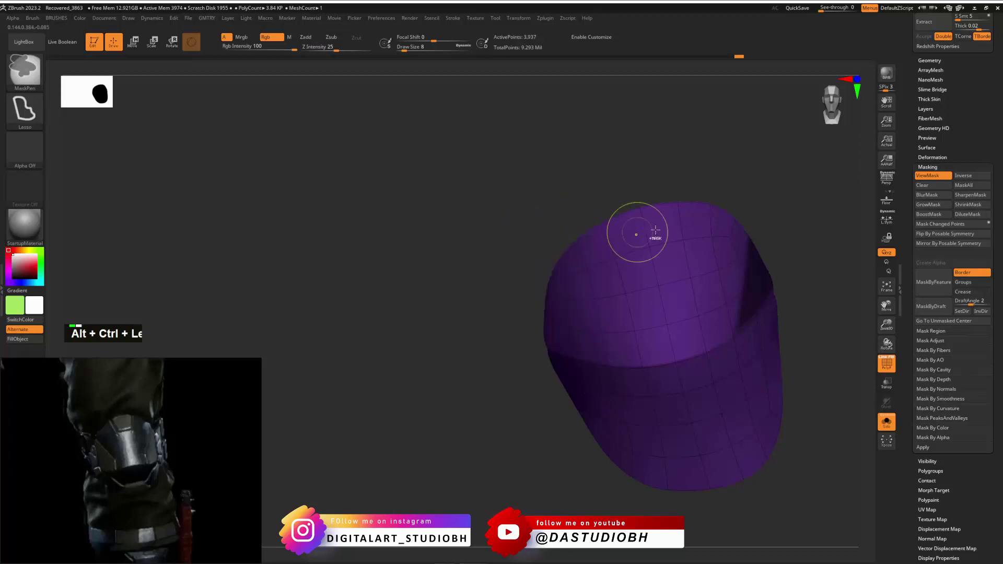
Undo the stray selection, change the selection brush's stroke type, and hide the half of the knee pad with the masked side panel.
mouse_move(756, 142)
ctrl+shift+mouse_down()
mouse_move(669, 320)
mouse_move(674, 460)
ctrl+shift+mouse_up()
alt+drag(808, 235, 685, 269)
key(ctrl+z)
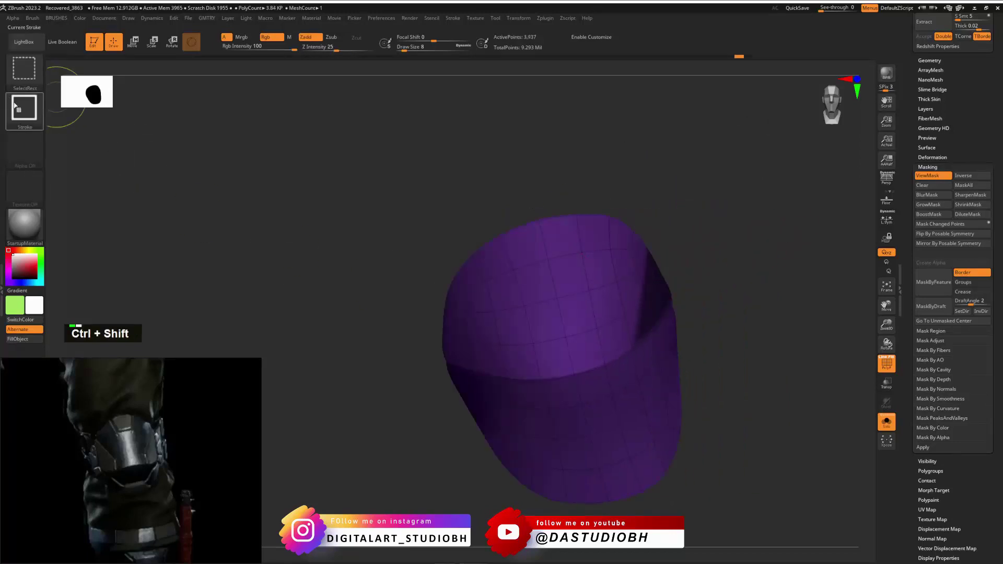
ctrl+shift+click(25, 110)
ctrl+shift+click(190, 117)
mouse_move(685, 159)
ctrl+shift+mouse_down()
mouse_move(538, 157)
mouse_move(559, 316)
mouse_move(672, 502)
mouse_move(779, 295)
ctrl+shift+mouse_up()
Lasso-mask a matching triangular panel above the crease on the visible half, and show the whole knee pad again.
ctrl+drag(465, 282, 517, 324)
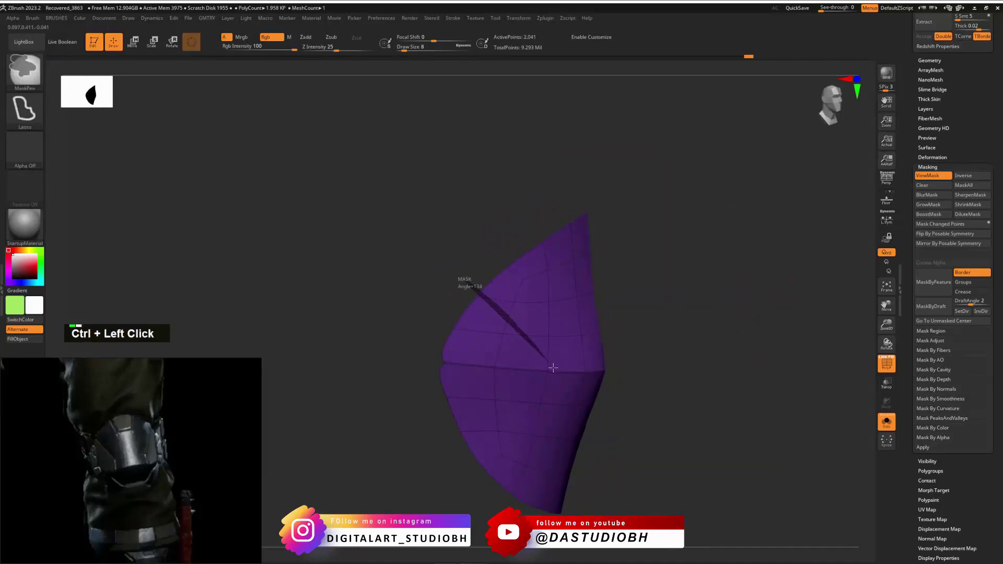
mouse_move(553, 368)
ctrl+mouse_down()
mouse_move(444, 362)
mouse_move(409, 346)
ctrl+mouse_up()
drag(659, 325, 644, 265)
ctrl+shift+click(683, 299)
mouse_move(683, 300)
mouse_down()
mouse_move(723, 253)
mouse_move(681, 213)
mouse_up()
Mask a rectangular notch at the center of the knee pad's upper edge and trim its outline.
ctrl+drag(511, 197, 510, 210)
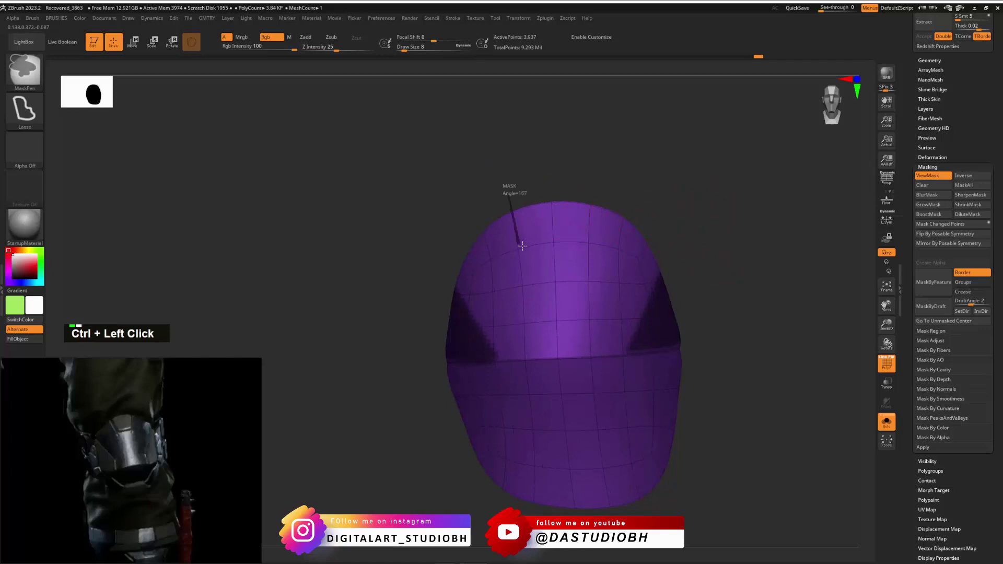
ctrl+drag(522, 246, 571, 250)
mouse_move(588, 188)
ctrl+mouse_down()
mouse_move(585, 235)
mouse_move(527, 219)
mouse_move(588, 230)
ctrl+mouse_up()
ctrl+alt+drag(511, 232, 600, 239)
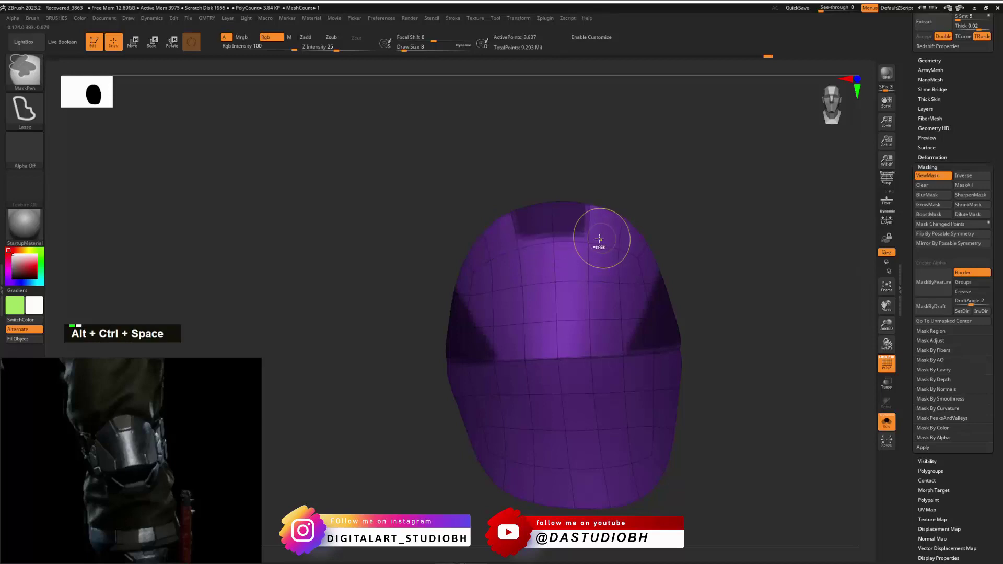
mouse_move(667, 236)
mouse_down()
mouse_move(681, 209)
mouse_move(664, 220)
mouse_up()
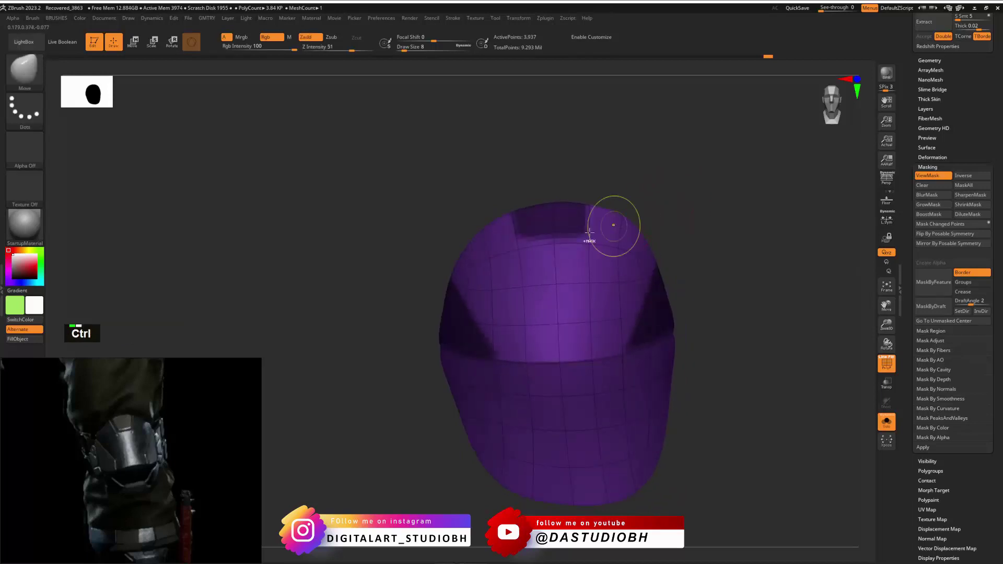
mouse_move(515, 196)
ctrl+mouse_down()
mouse_move(522, 245)
mouse_move(585, 240)
mouse_move(596, 194)
ctrl+mouse_up()
Lasso-mask a side panel below the crease on each side of the knee pad.
alt+drag(676, 204, 682, 184)
alt+drag(719, 233, 714, 212)
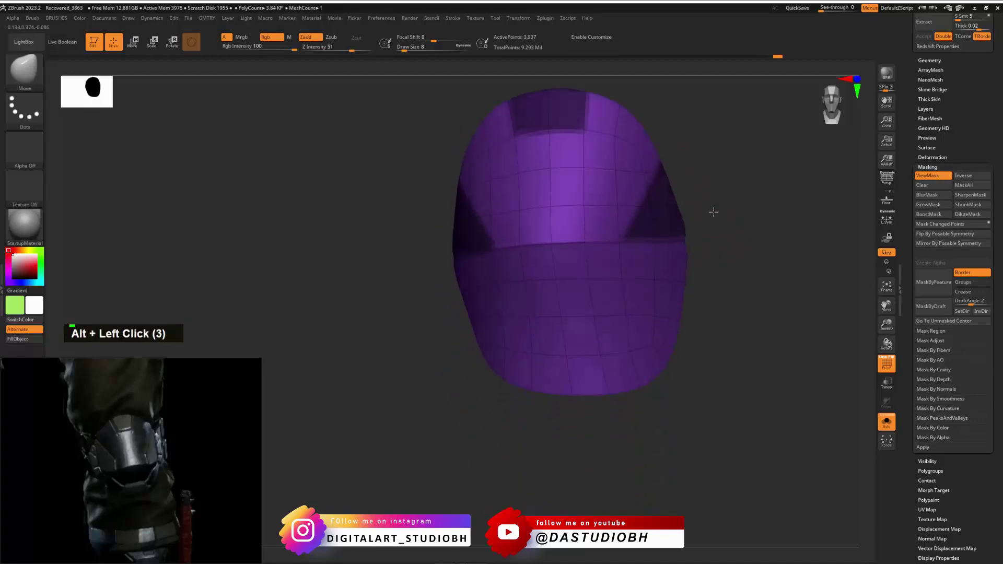
key(ctrl)
mouse_move(704, 280)
mouse_down()
mouse_move(630, 280)
mouse_move(618, 363)
mouse_move(663, 410)
mouse_move(671, 397)
mouse_up()
drag(723, 302, 727, 304)
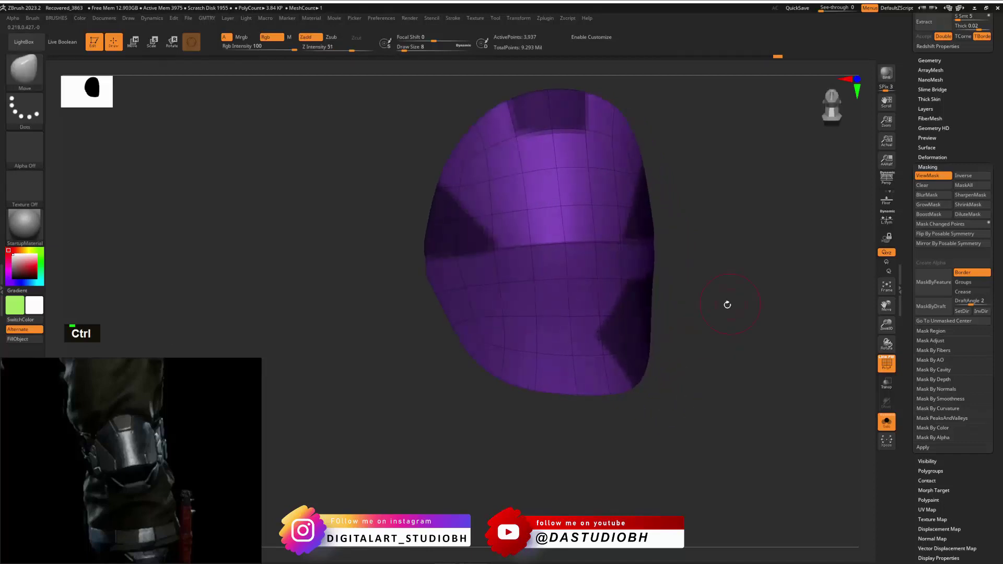
mouse_move(426, 281)
ctrl+mouse_down()
mouse_move(496, 301)
mouse_move(460, 421)
ctrl+mouse_up()
drag(735, 282, 736, 280)
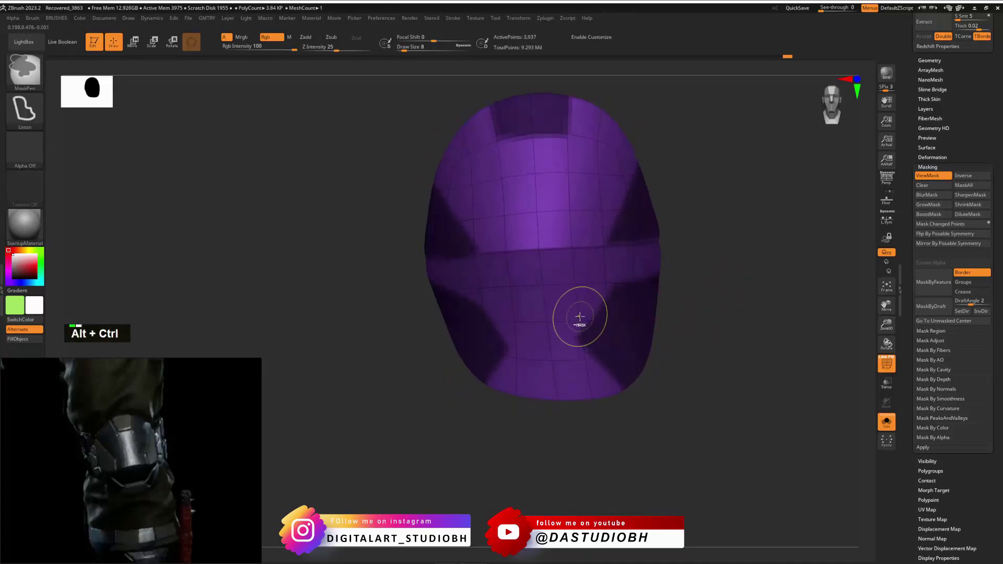
Trim the lower ends of both side masks below the crease and refine the left one's outline.
mouse_move(575, 316)
ctrl+alt+mouse_down()
mouse_move(609, 425)
mouse_move(705, 421)
mouse_move(695, 417)
ctrl+alt+mouse_up()
ctrl+alt+click(520, 318)
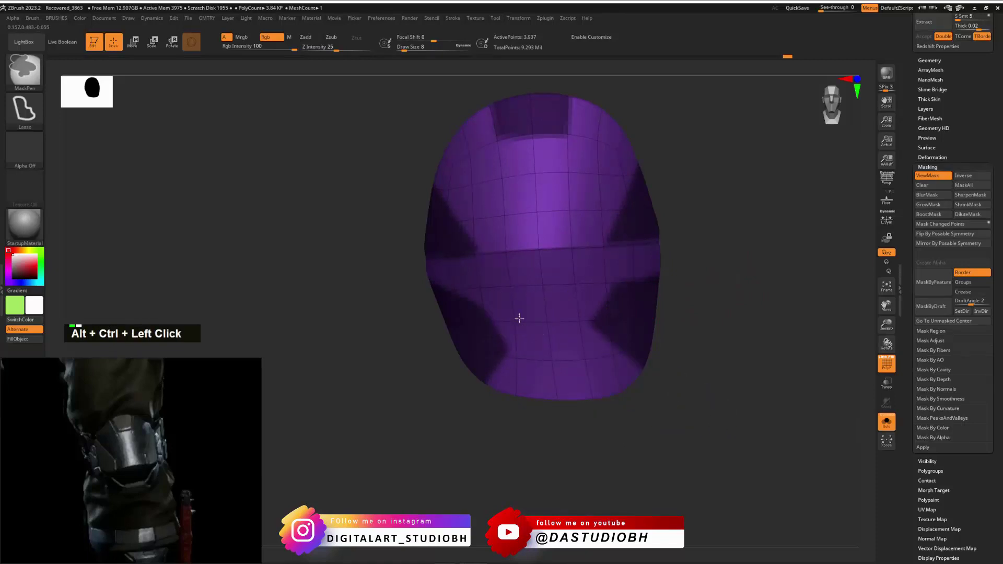
ctrl+click(451, 418)
key(ctrl+z)
mouse_move(519, 328)
ctrl+alt+mouse_down()
mouse_move(538, 331)
mouse_move(428, 440)
mouse_move(455, 463)
mouse_move(431, 465)
ctrl+alt+mouse_up()
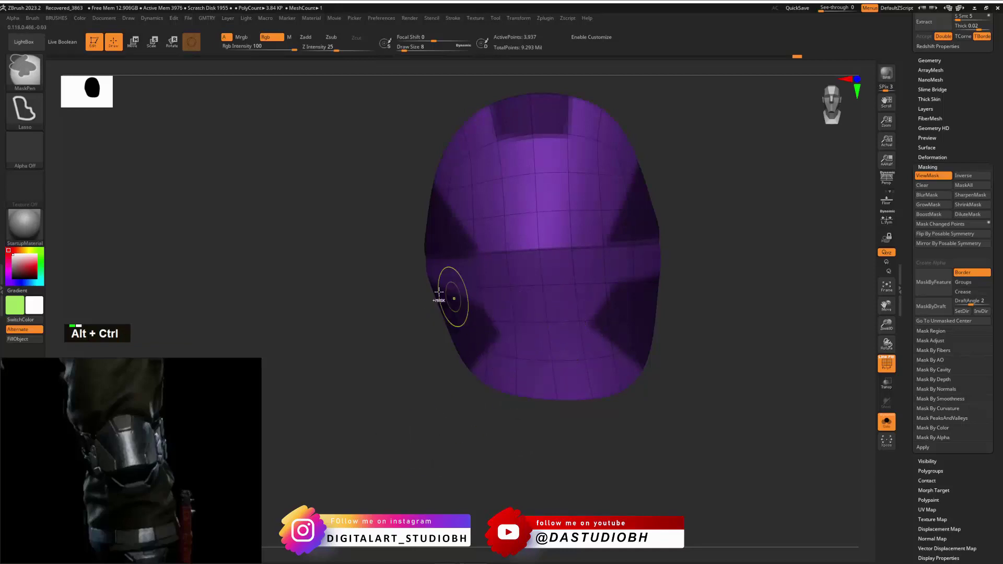
ctrl+click(426, 280)
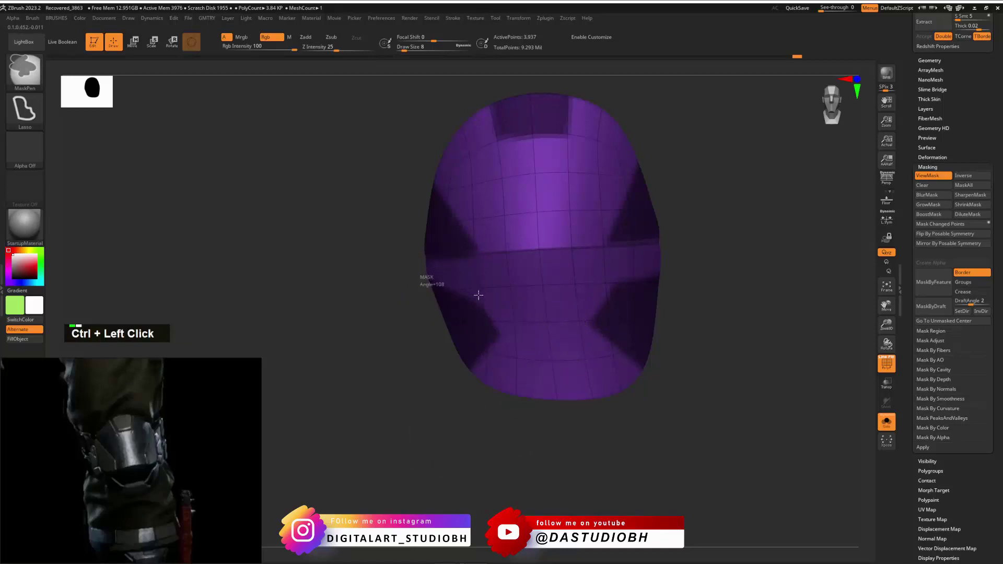
ctrl+drag(498, 328, 434, 390)
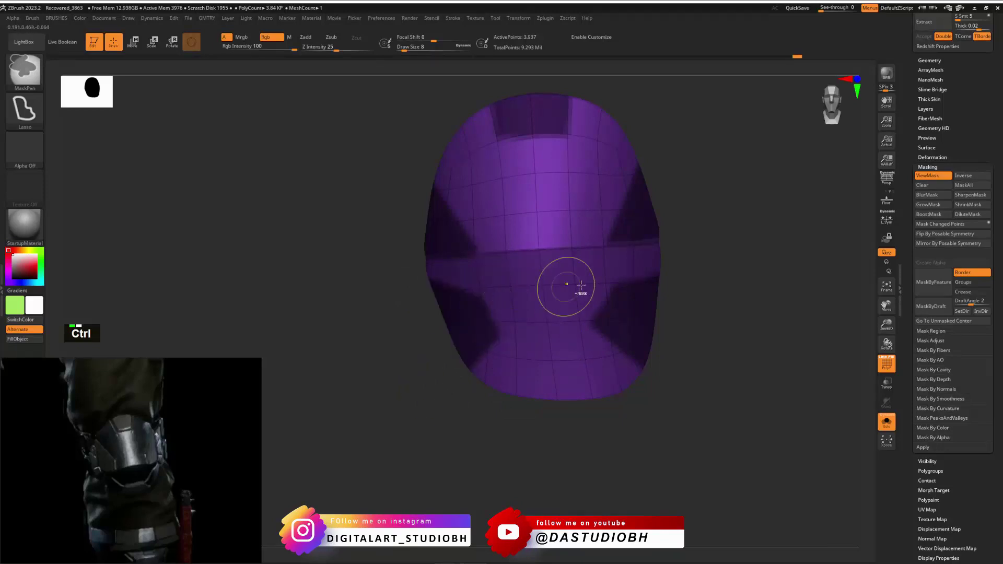
Try to turn the masked knee pad panels into a separate polygroup.
mouse_move(730, 215)
mouse_down()
mouse_move(770, 214)
mouse_move(723, 217)
mouse_move(734, 223)
mouse_up()
key(ctrl)
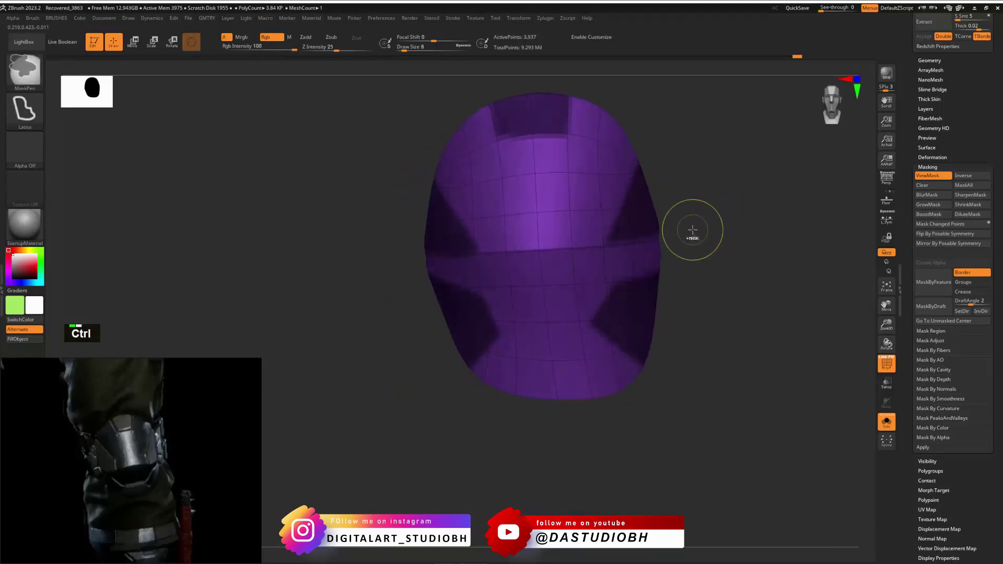
key(ctrl+w)
drag(722, 228, 734, 202)
drag(723, 247, 654, 291)
key(ctrl)
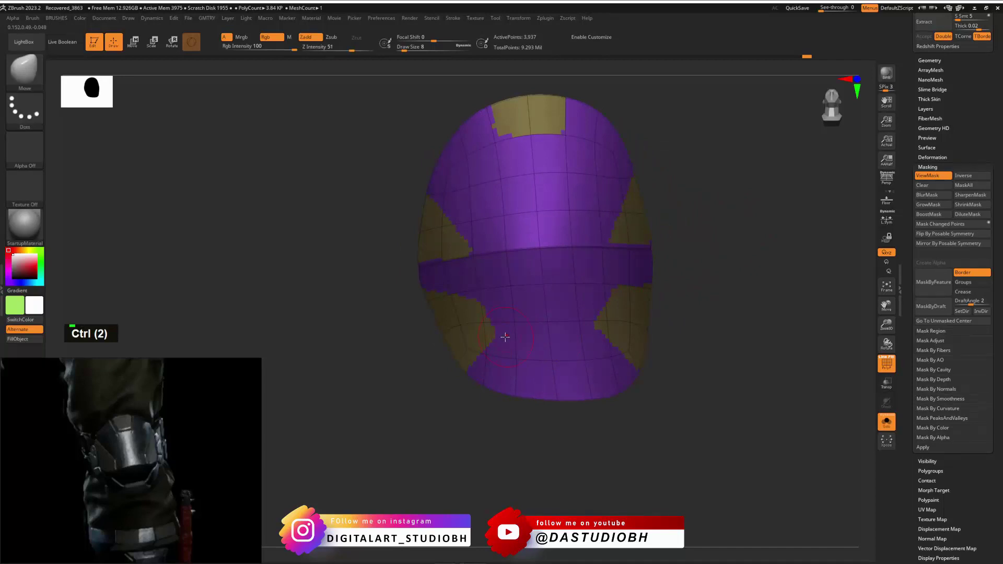
key(ctrl+z)
key(ctrl+z)
Extend the mask on the knee pad's lower left side panel inward and turn all masked panels into a separate polygroup.
mouse_move(704, 270)
mouse_down()
mouse_move(712, 269)
mouse_move(694, 276)
mouse_move(699, 243)
mouse_move(693, 250)
mouse_up()
key(ctrl)
mouse_move(480, 297)
ctrl+mouse_down()
mouse_move(488, 300)
mouse_move(434, 438)
ctrl+mouse_up()
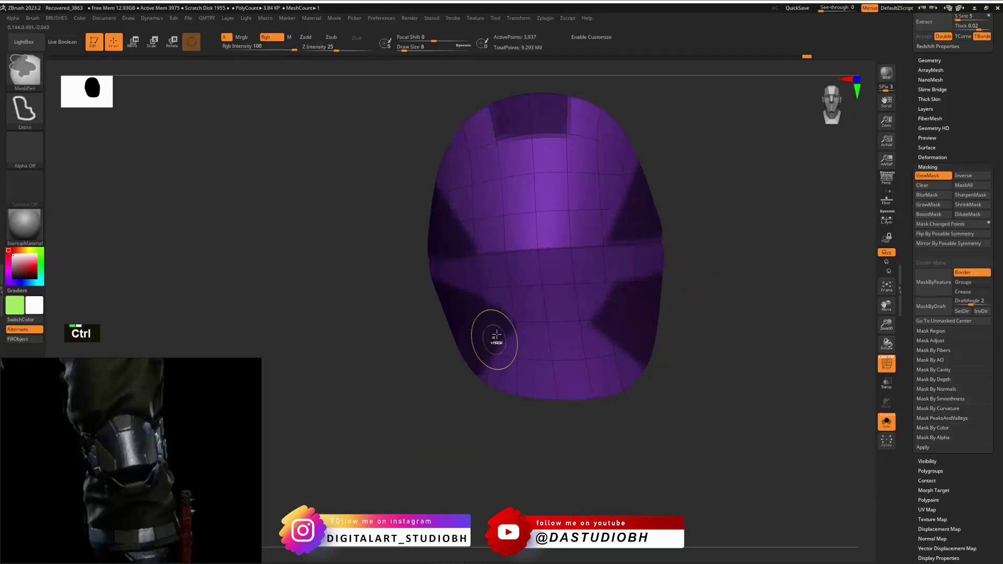
mouse_move(421, 288)
ctrl+mouse_down()
mouse_move(493, 294)
mouse_move(465, 404)
ctrl+mouse_up()
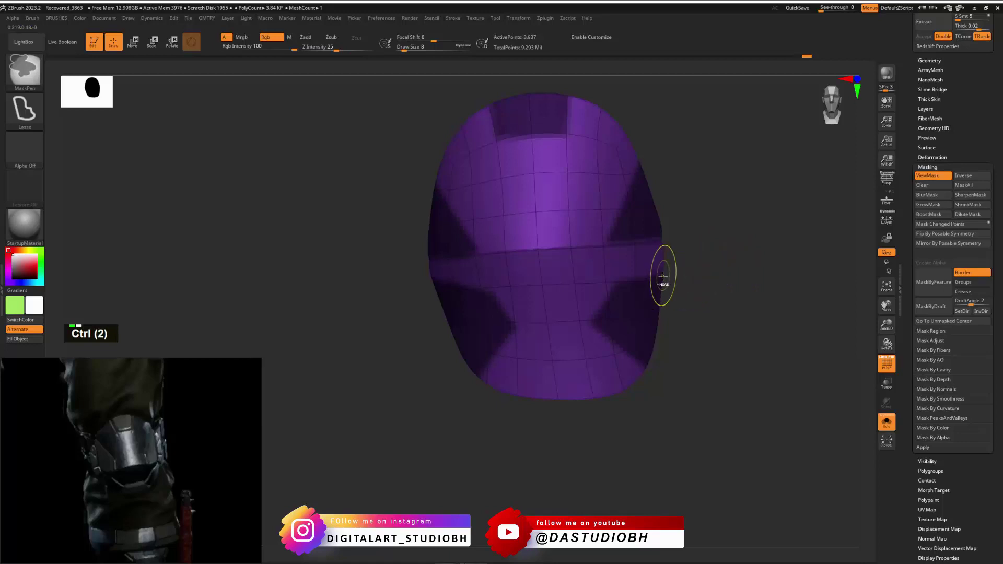
key(ctrl+w)
Isolate the knee pad's central polygroup, make its lower end a separate polygroup using a mask, and show the whole mesh again.
ctrl+shift+click(568, 334)
key(ctrl+z)
ctrl+shift+click(574, 336)
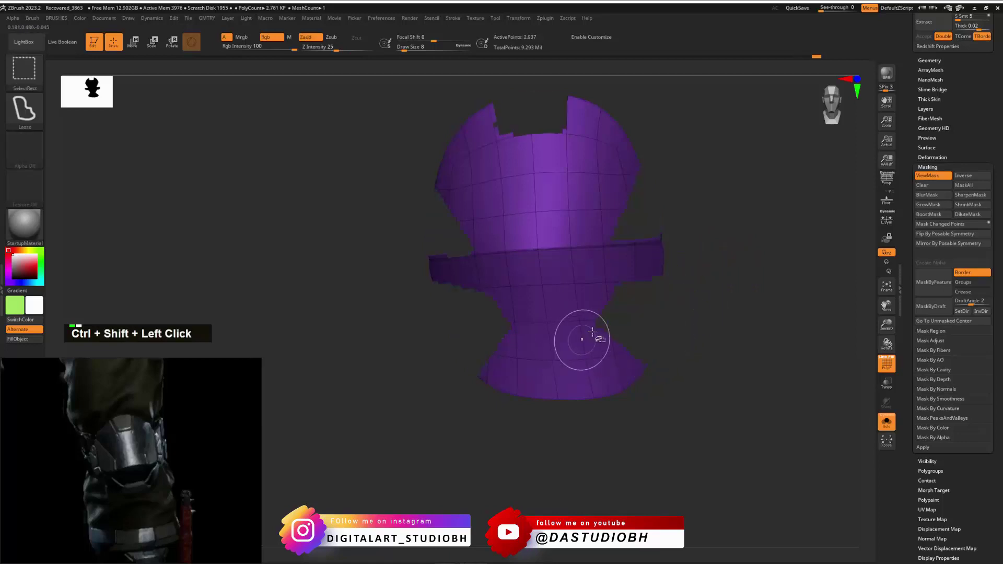
ctrl+click(533, 330)
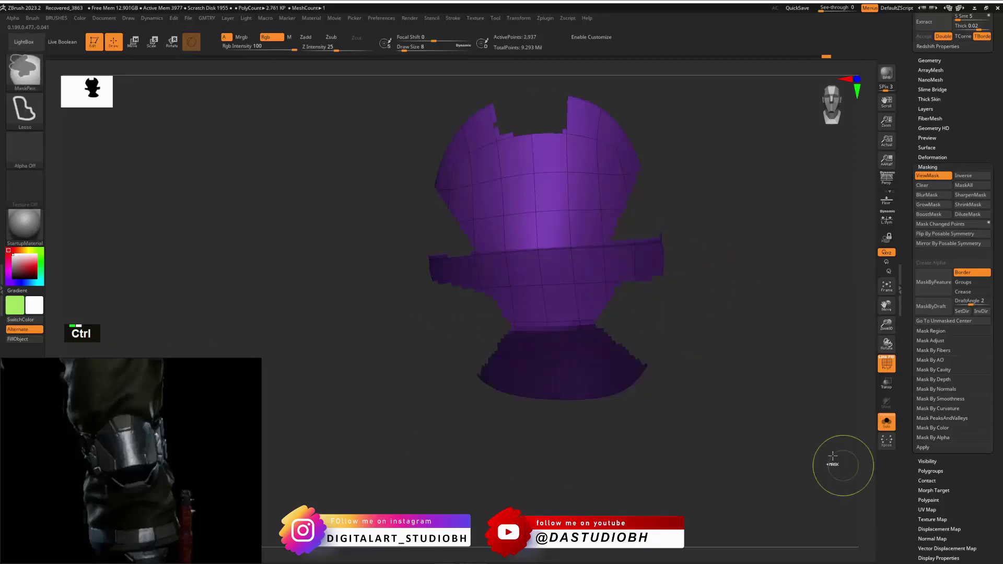
mouse_move(657, 335)
ctrl+mouse_down()
mouse_move(406, 369)
mouse_move(398, 325)
ctrl+mouse_up()
key(ctrl+w)
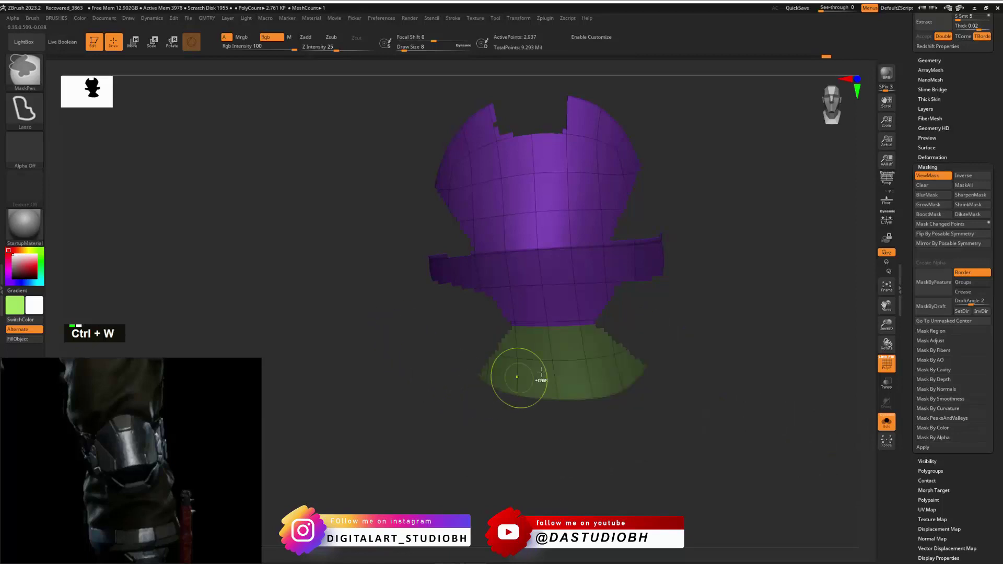
ctrl+shift+click(707, 306)
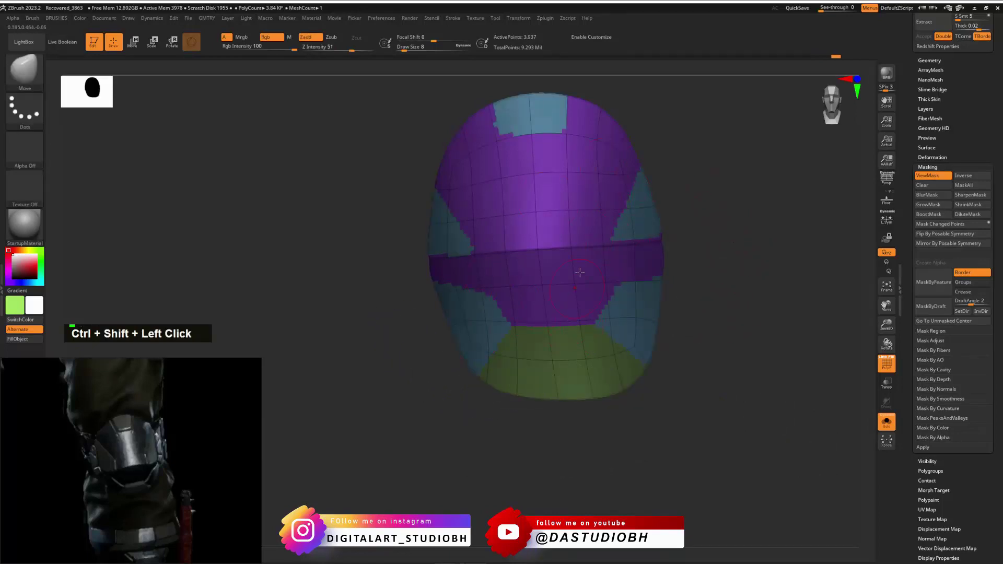
Smooth the jagged polygroup borders of the knee pad with the Polish By Groups deformation.
drag(720, 262, 736, 233)
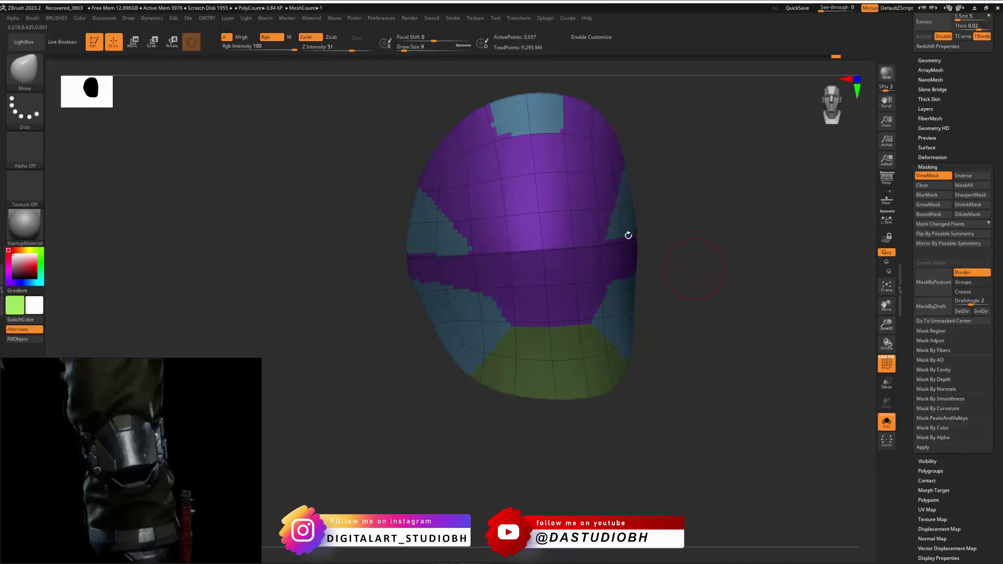
key(ctrl+v)
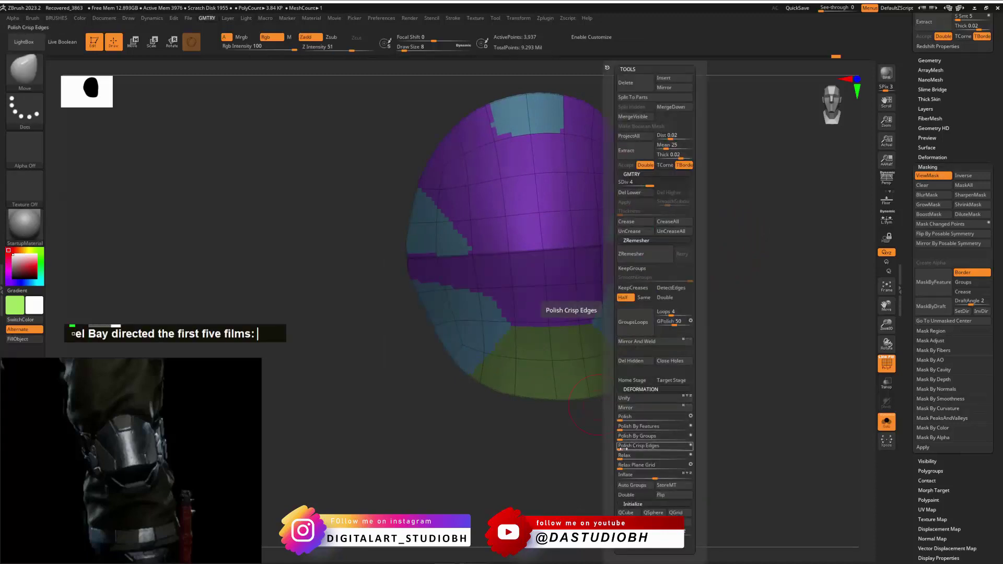
drag(622, 448, 639, 447)
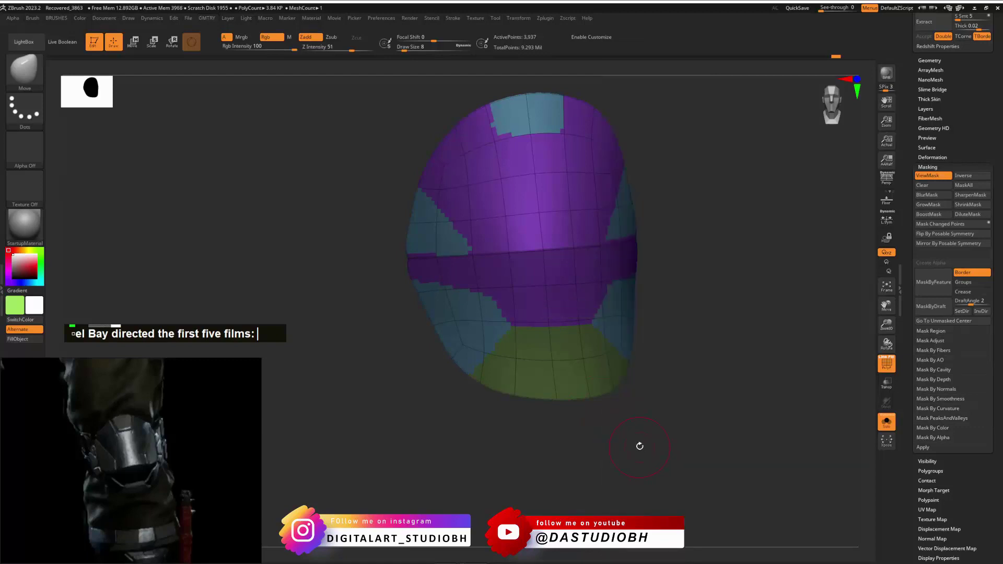
key(ctrl+v)
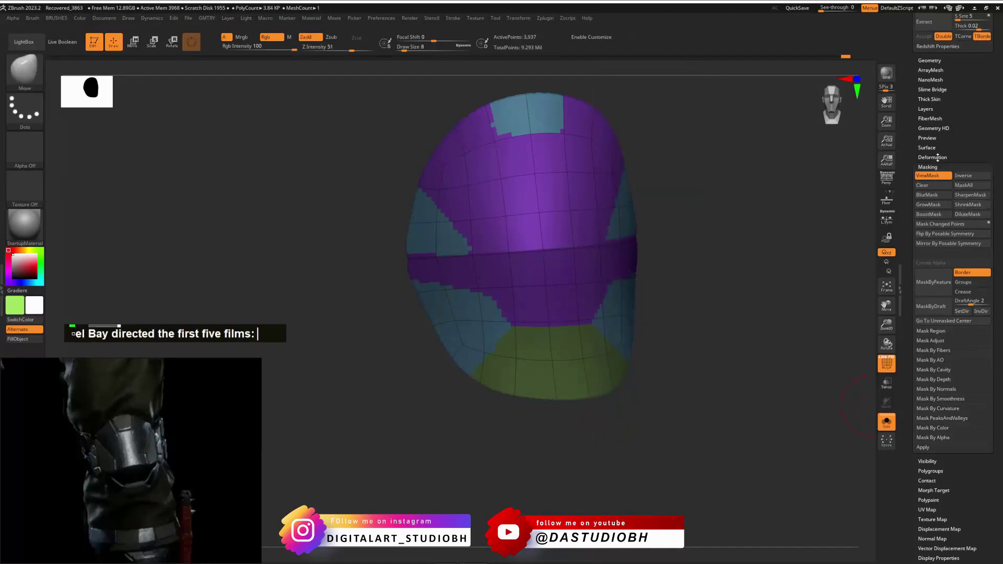
shift+click(935, 157)
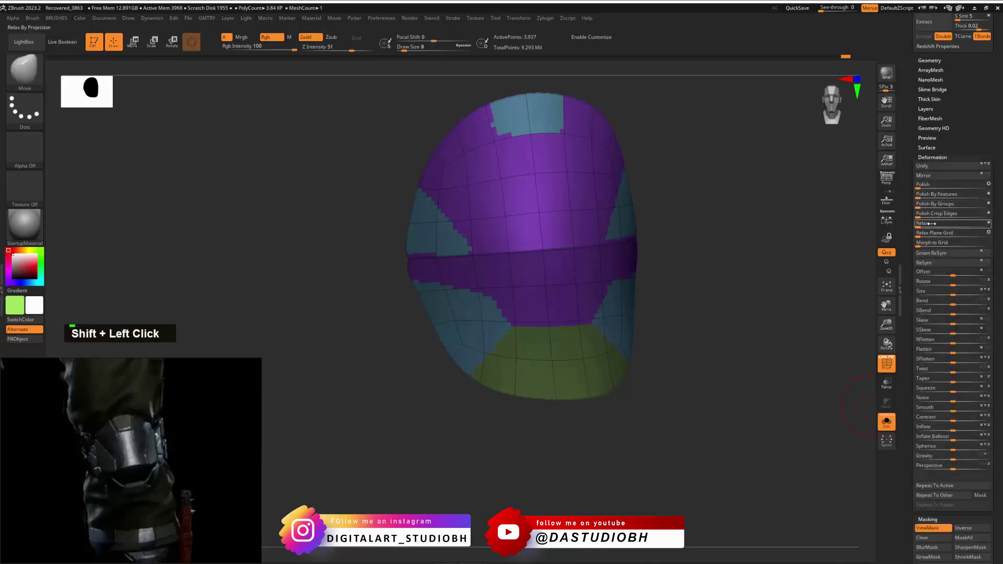
click(920, 204)
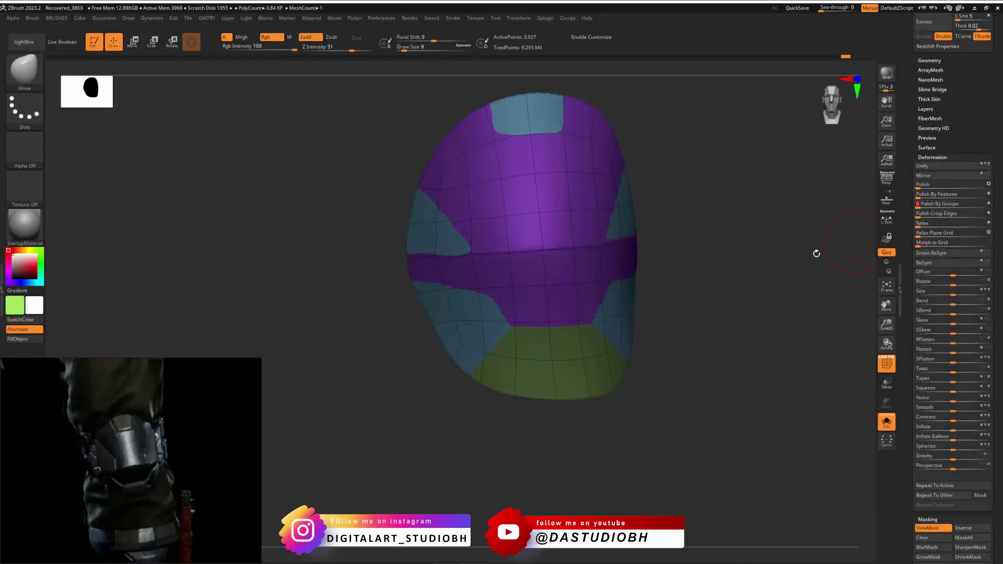
drag(728, 248, 577, 172)
drag(744, 209, 775, 221)
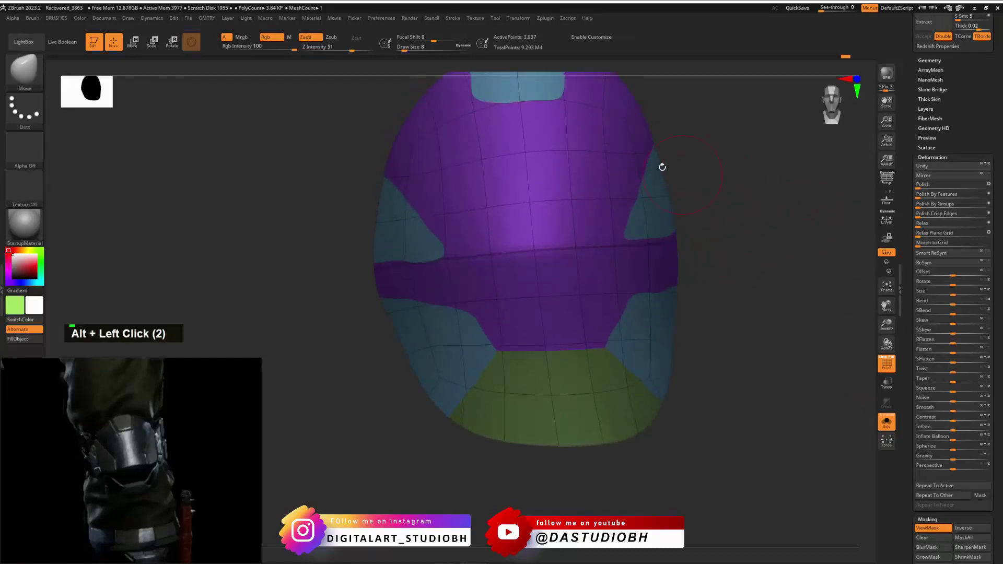
Try dropping the knee pad to its lowest subdivision level and stepping back up.
key(ctrl+v)
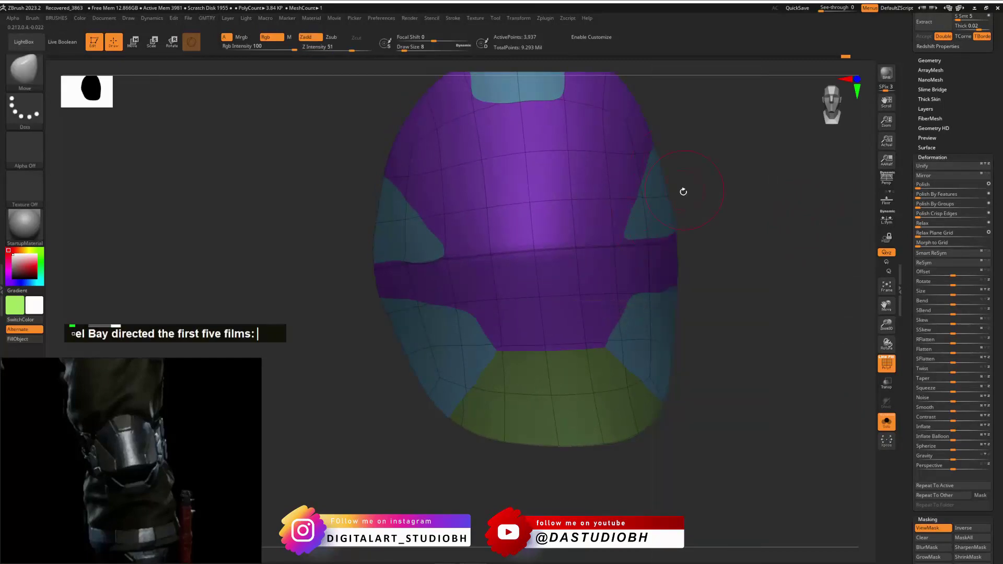
key(ctrl+v)
click(660, 182)
drag(713, 224, 774, 220)
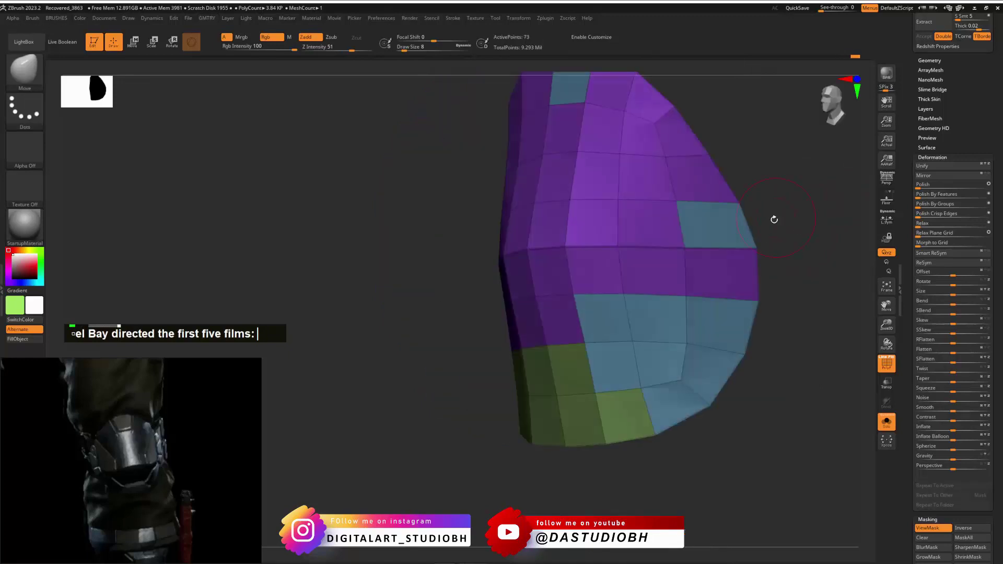
key(d)
key(d)
key(d)
Step through the edit history and raise the knee pad three subdivision levels from the lowest one.
key(ctrl+shift+z)
key(ctrl+shift+z)
key(ctrl+shift+z)
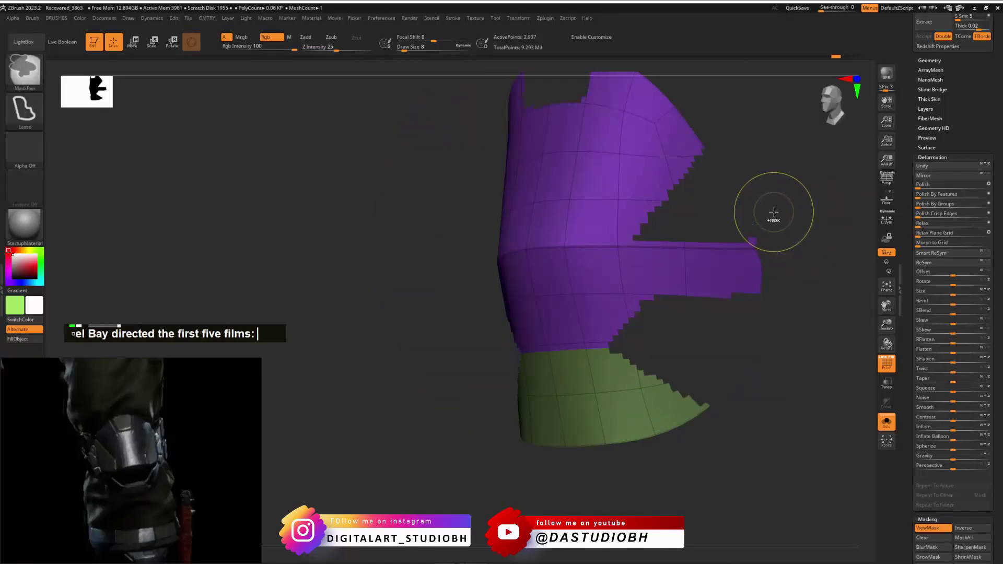
key(ctrl+shift+z)
key(ctrl+shift+z)
key(ctrl+shift+z)
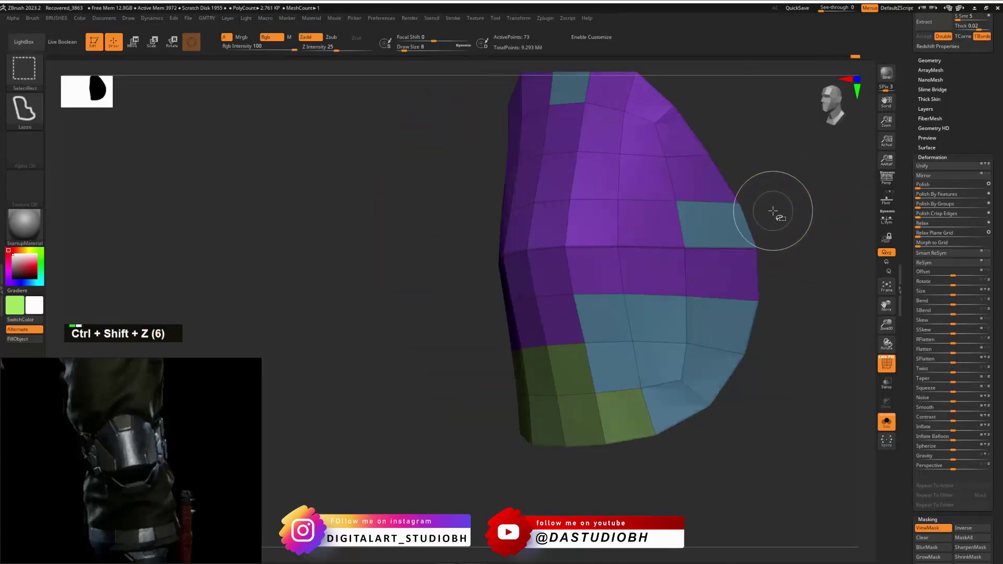
key(shift)
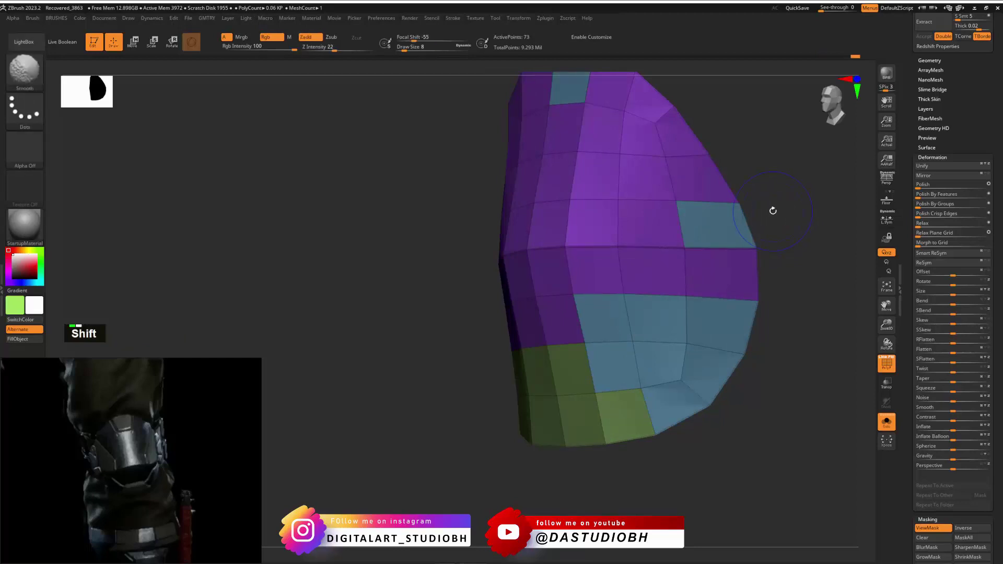
key(d)
key(d)
key(d)
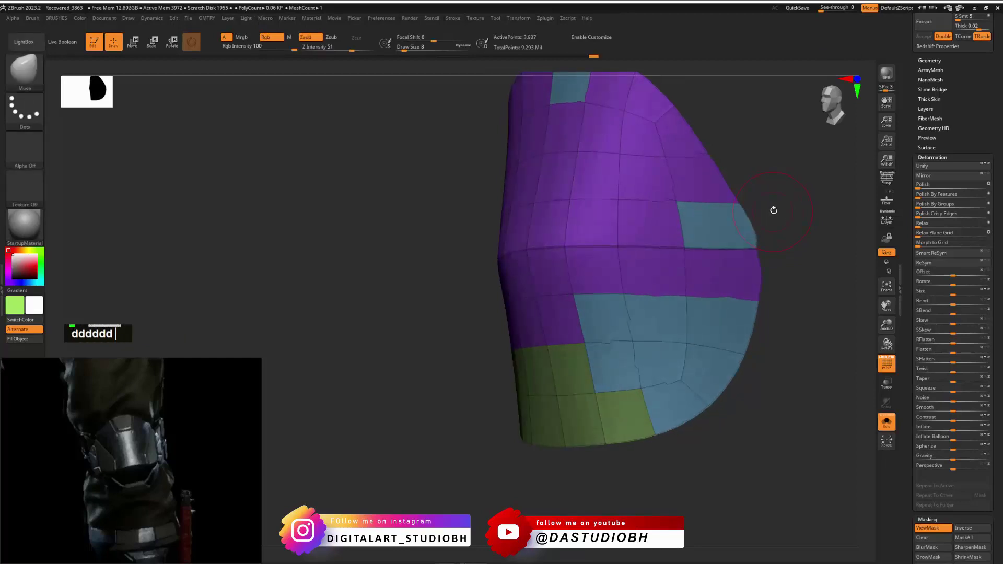
Examine the knee pad's polygroup borders and surface from several sides, with the polyframe off and on.
mouse_move(774, 211)
mouse_down()
mouse_move(799, 191)
mouse_move(751, 195)
mouse_move(763, 221)
mouse_up()
drag(763, 221, 771, 243)
alt+drag(347, 250, 521, 310)
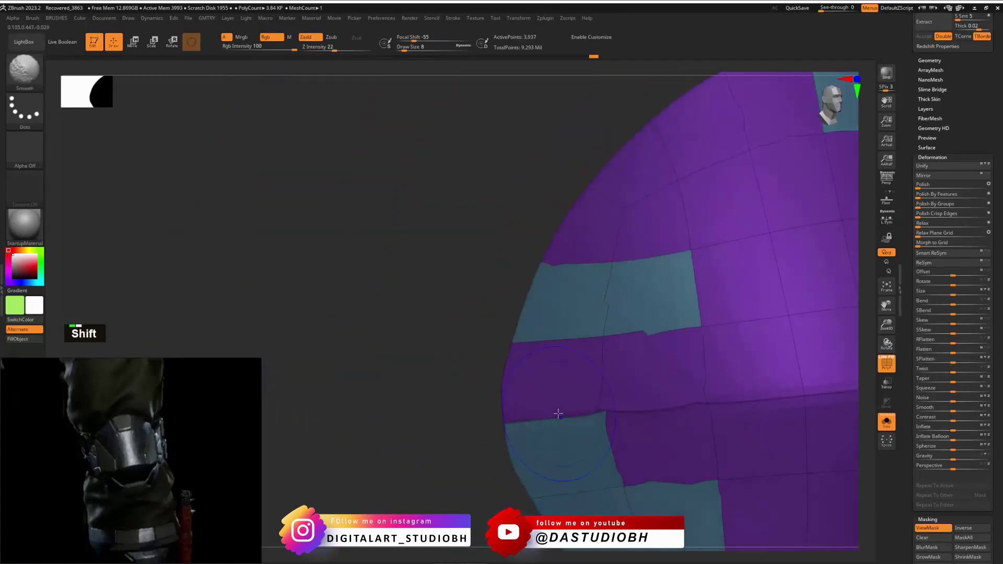
key(shift+f)
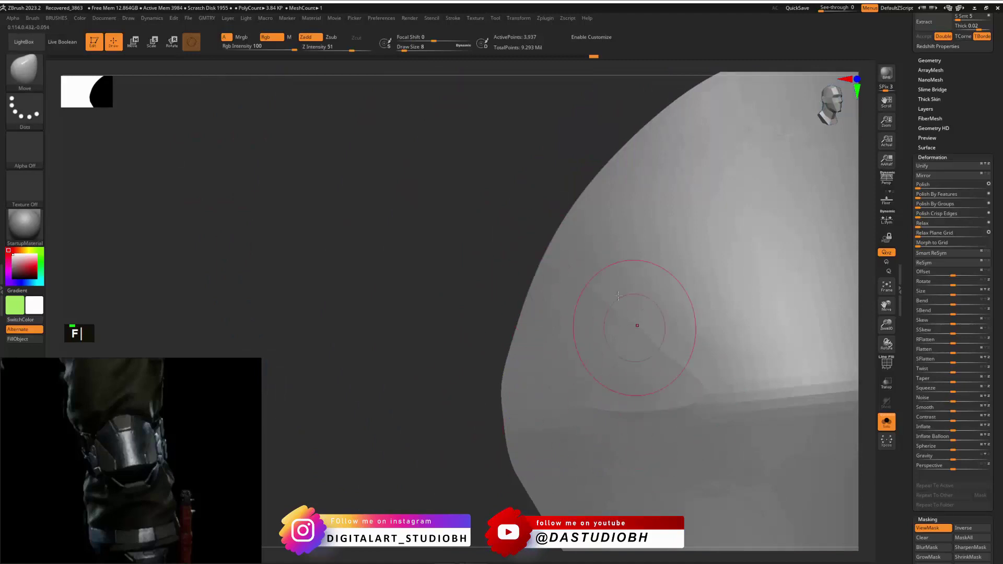
key(shift+f)
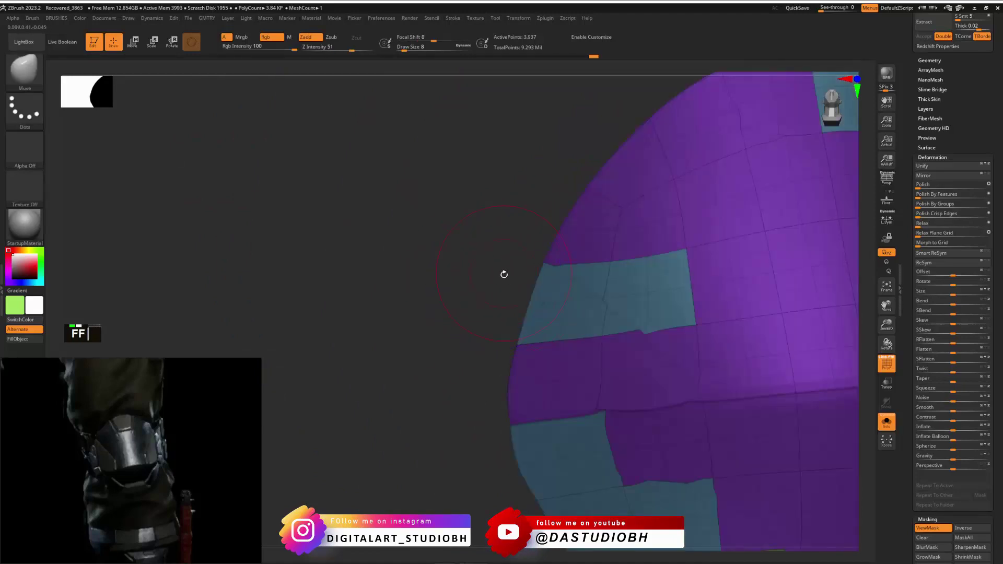
mouse_move(504, 275)
ctrl+alt+mouse_down()
mouse_move(343, 324)
mouse_move(468, 345)
mouse_move(346, 278)
ctrl+alt+mouse_up()
key(ctrl+z)
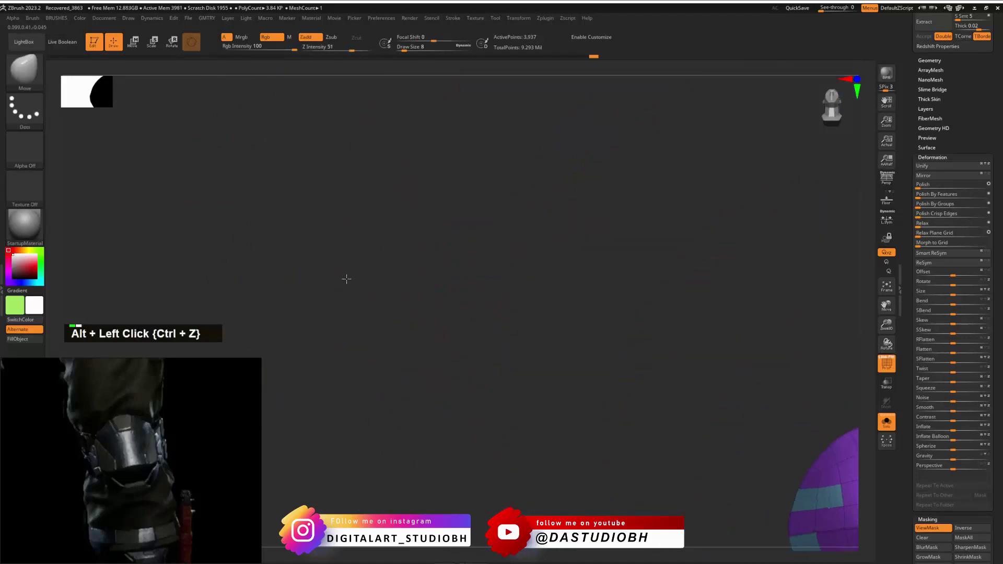
alt+click(347, 279)
alt+double_click(433, 264)
ctrl+alt+click(464, 271)
key(ctrl+z)
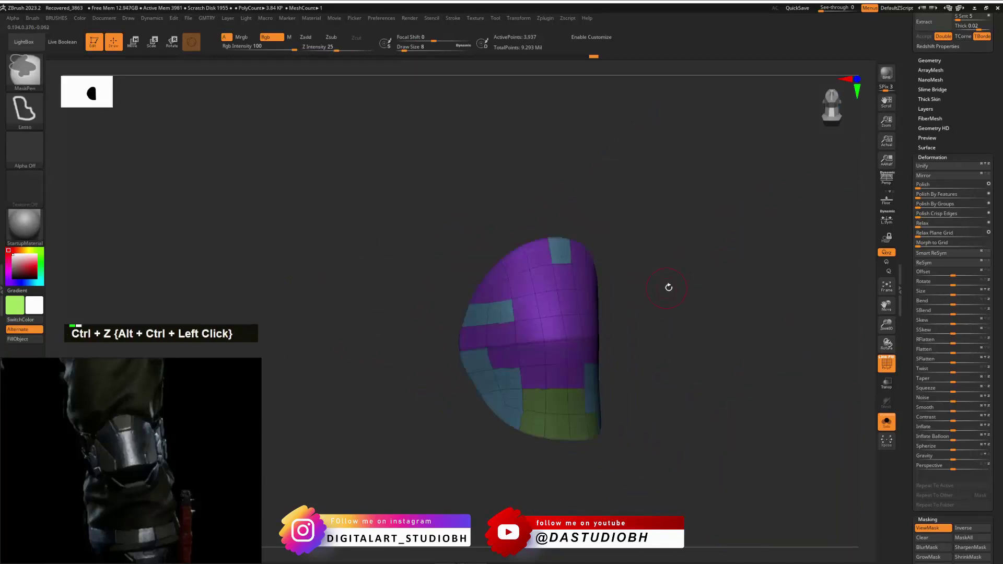
alt+click(695, 291)
alt+click(721, 282)
alt+click(682, 274)
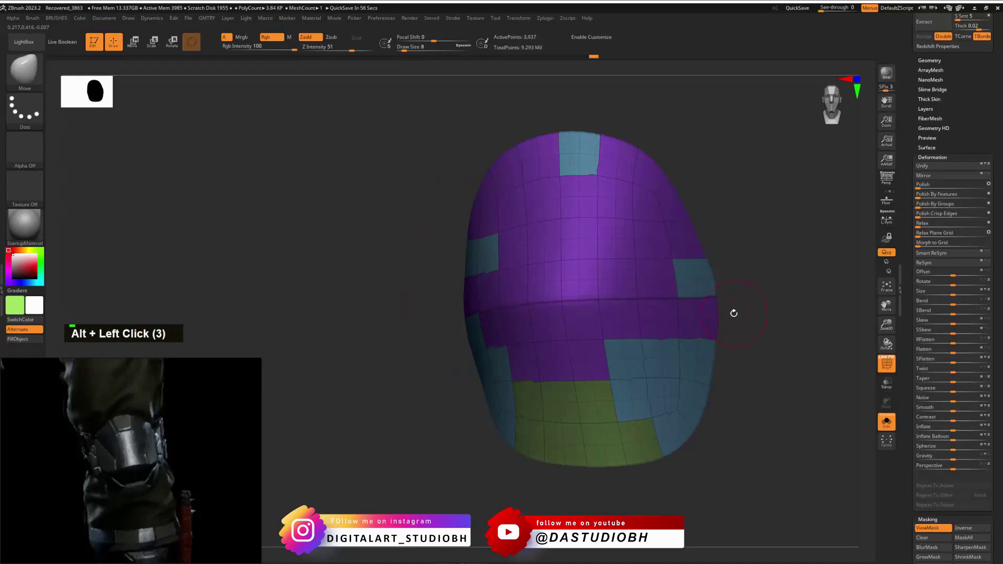
drag(730, 243, 709, 237)
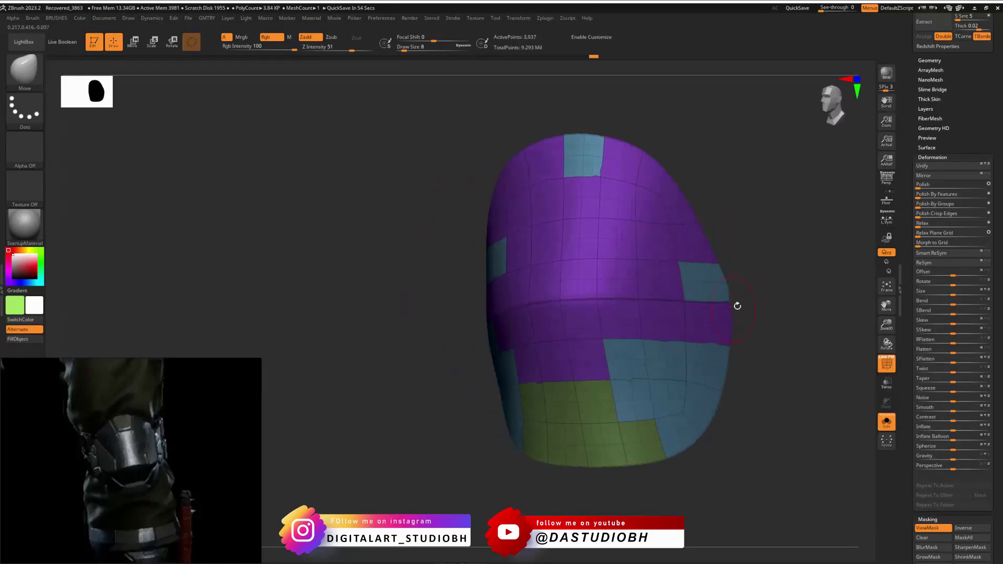
Undo the subdivision level changes on the knee pad to recover the polished polygroup borders.
key(ctrl+z)
key(ctrl+z)
key(ctrl+z)
key(ctrl+z)
key(ctrl+z)
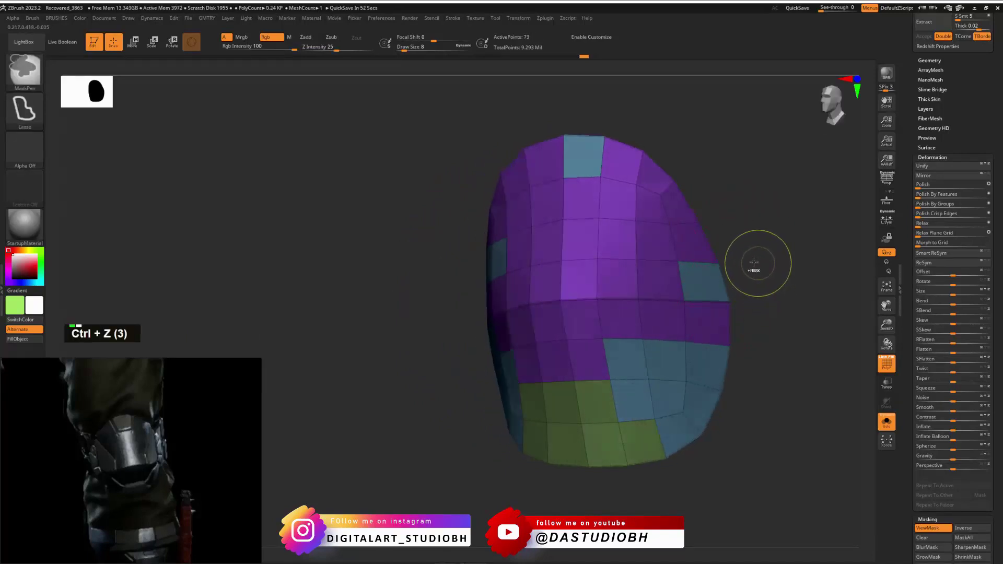
key(ctrl+shift+z)
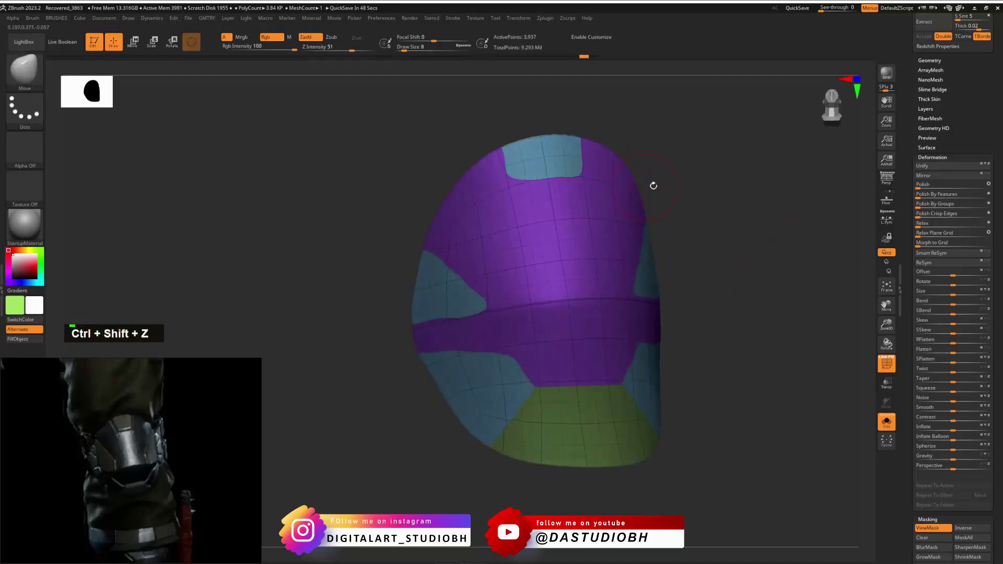
Remesh the knee pad with ZRemesher using the Same option, KeepGroups enabled and SmoothGroups at 0.
alt+drag(653, 185, 769, 203)
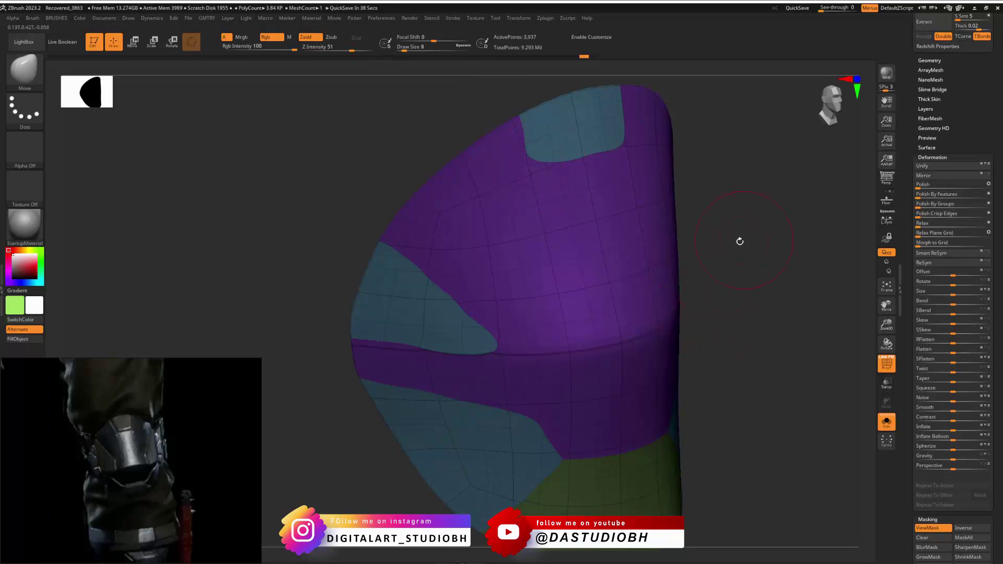
key(ctrl+2)
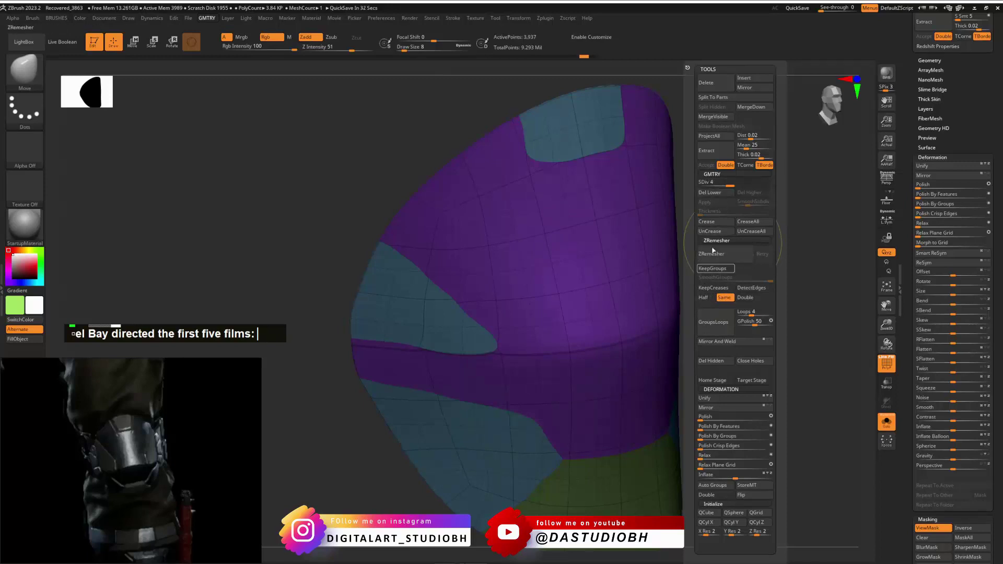
key(ctrl+2)
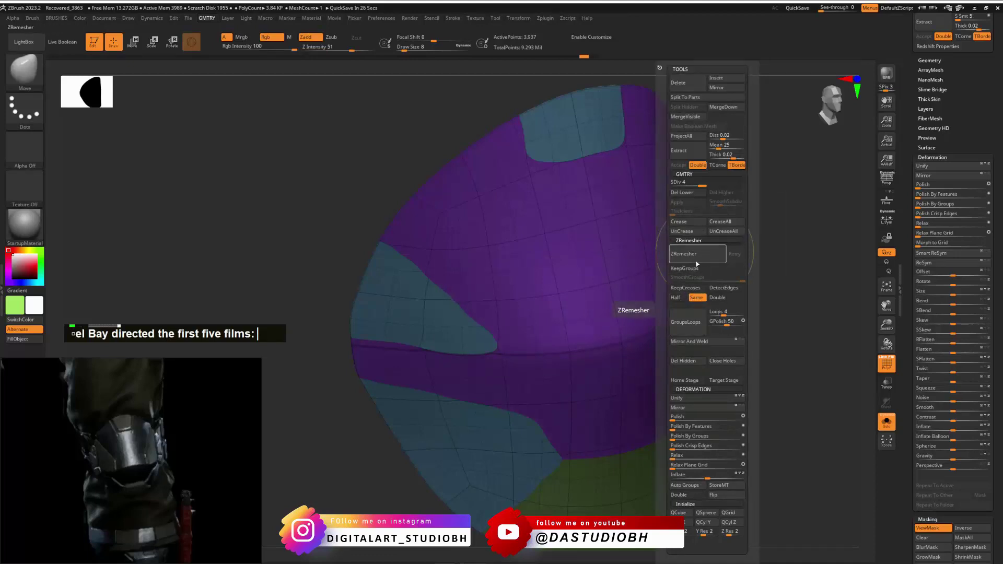
click(692, 270)
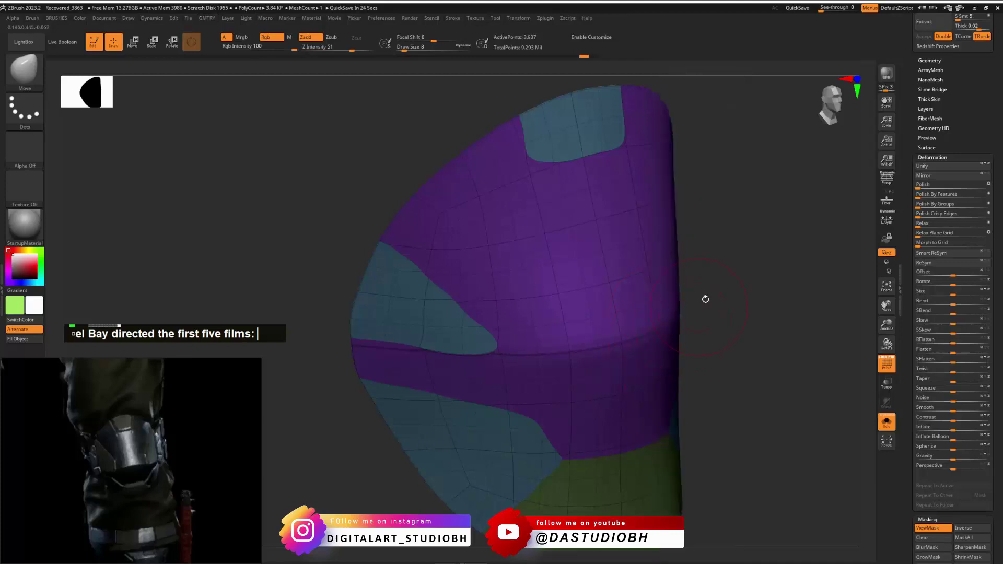
key(ctrl+2)
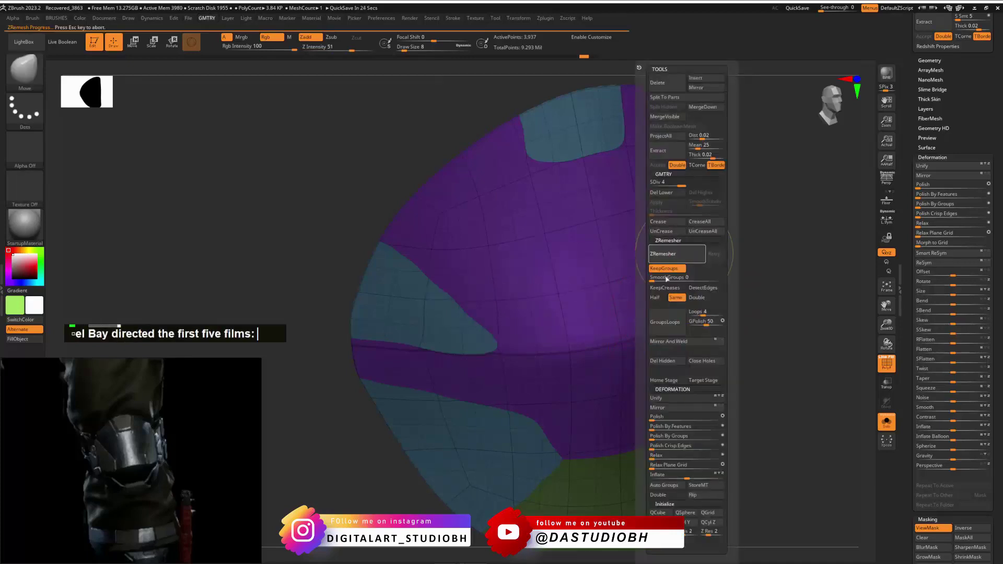
drag(815, 261, 761, 258)
mouse_move(784, 225)
mouse_down()
mouse_move(773, 196)
mouse_move(808, 155)
mouse_move(731, 196)
mouse_move(750, 202)
mouse_move(767, 190)
mouse_move(753, 206)
mouse_up()
drag(716, 161, 699, 154)
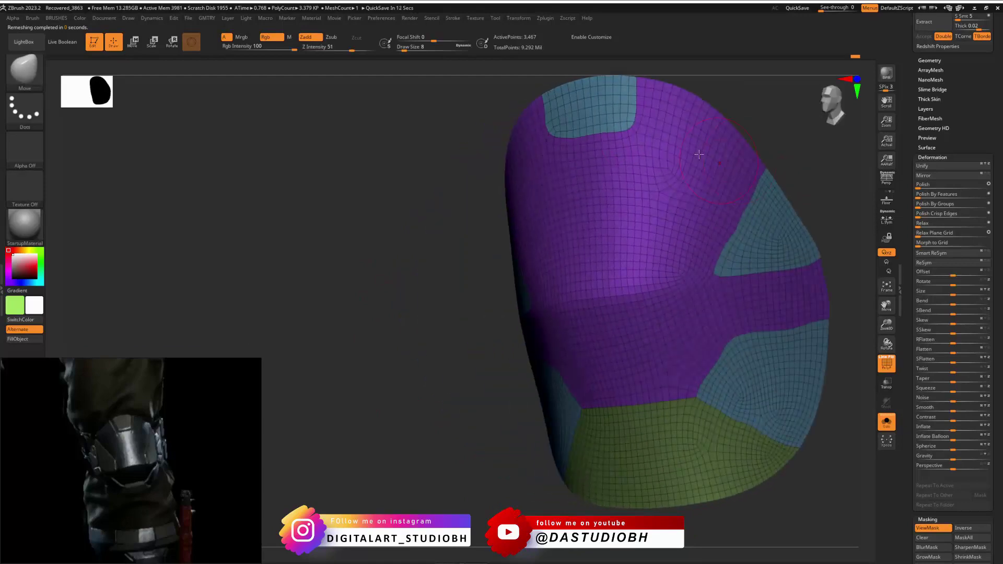
Subdivide the remeshed knee pad four times and step down two subdivision levels.
mouse_move(828, 183)
mouse_down()
mouse_move(810, 181)
mouse_move(831, 177)
mouse_move(837, 156)
mouse_move(782, 200)
mouse_move(824, 167)
mouse_up()
key(ctrl+d)
key(ctrl+d)
key(ctrl+d)
key(ctrl+d)
key(shift+d)
key(shift+d)
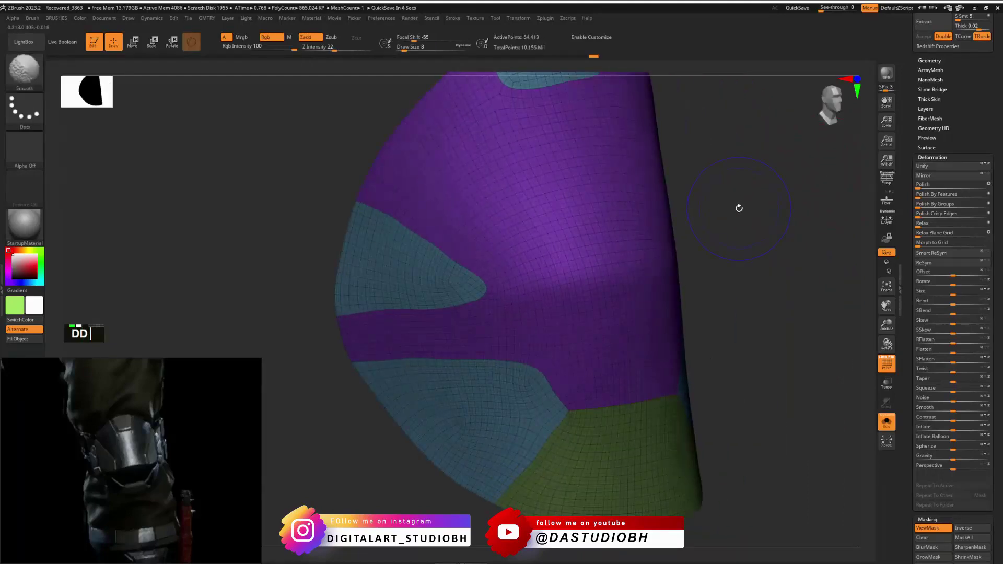
Try to remesh the knee pad with ZRemesher using the Half option with KeepGroups and DetectEdges enabled.
mouse_move(746, 209)
mouse_down()
mouse_move(775, 206)
mouse_move(761, 199)
mouse_up()
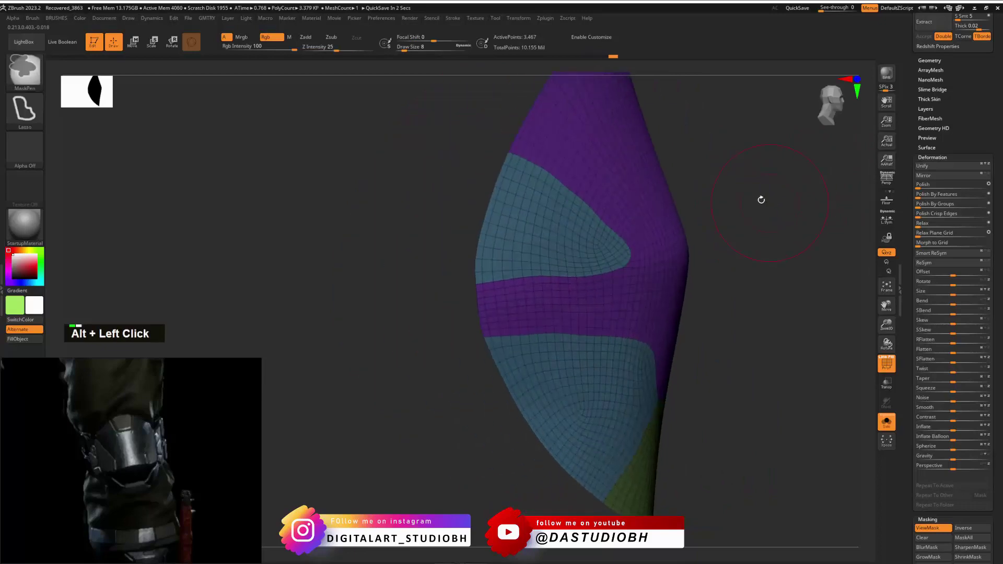
alt+drag(710, 164, 517, 240)
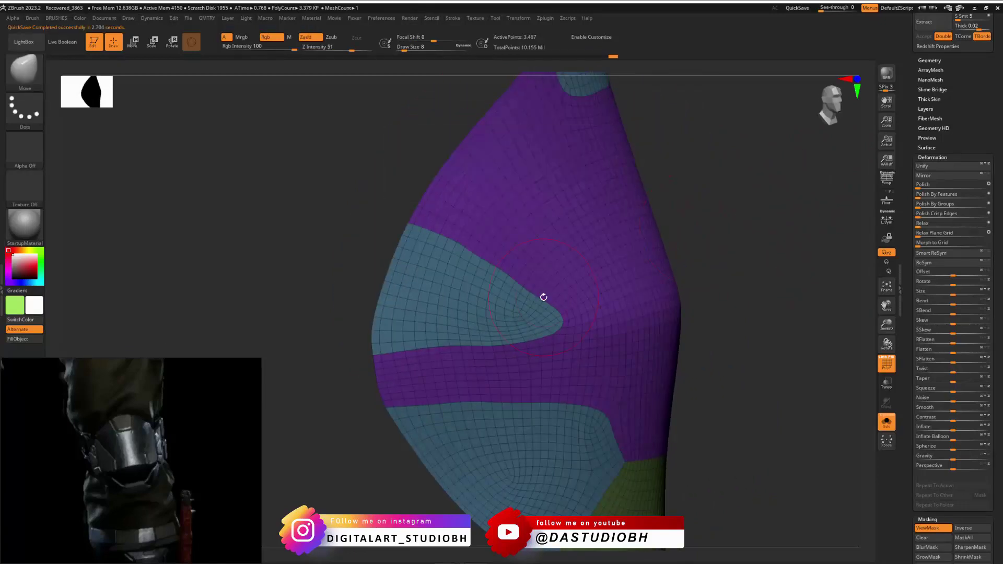
mouse_move(804, 230)
alt+mouse_down()
mouse_move(732, 226)
mouse_move(737, 249)
mouse_move(784, 227)
mouse_move(757, 215)
mouse_move(786, 224)
mouse_move(828, 157)
mouse_move(709, 193)
alt+mouse_up()
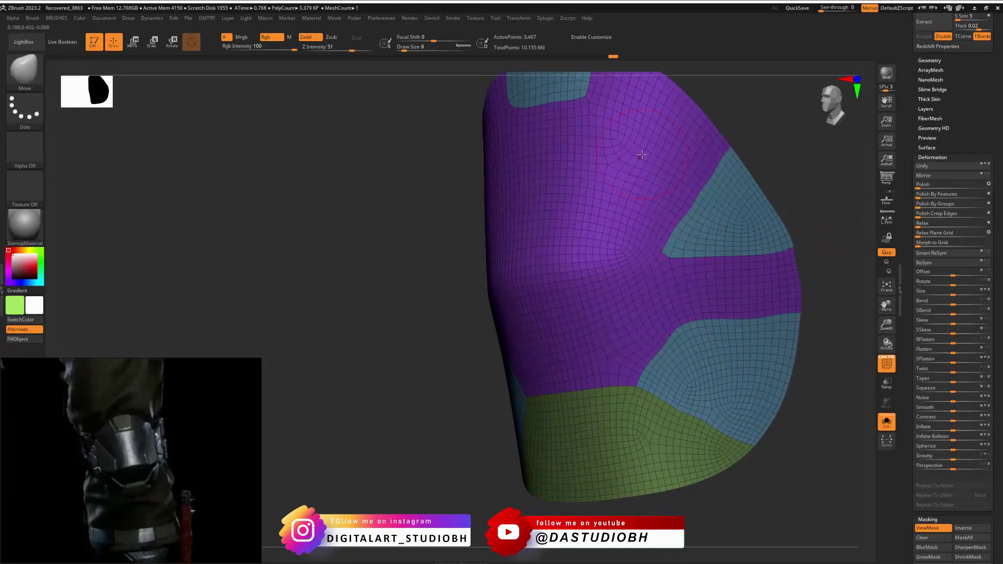
drag(802, 174, 826, 178)
key(ctrl+1)
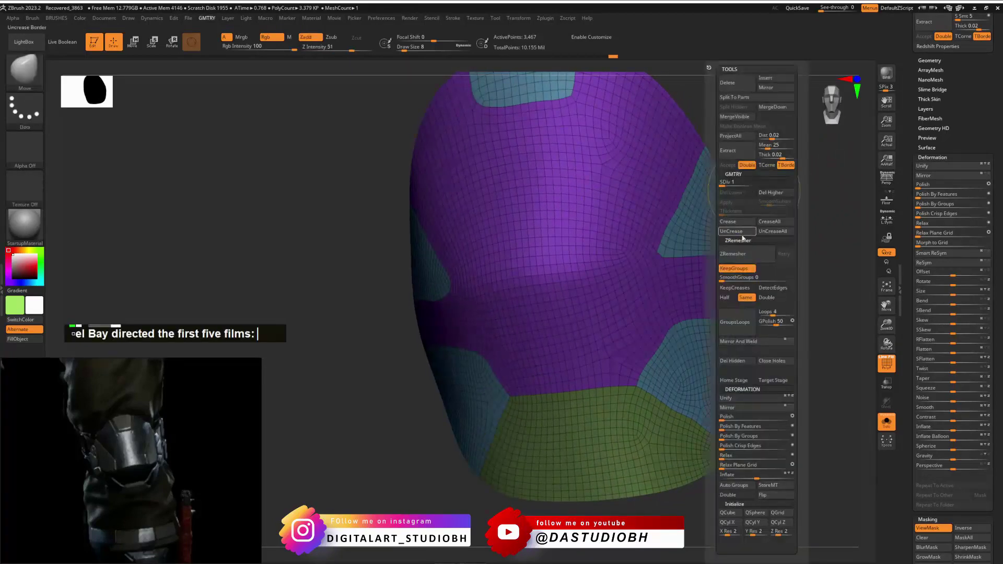
click(729, 297)
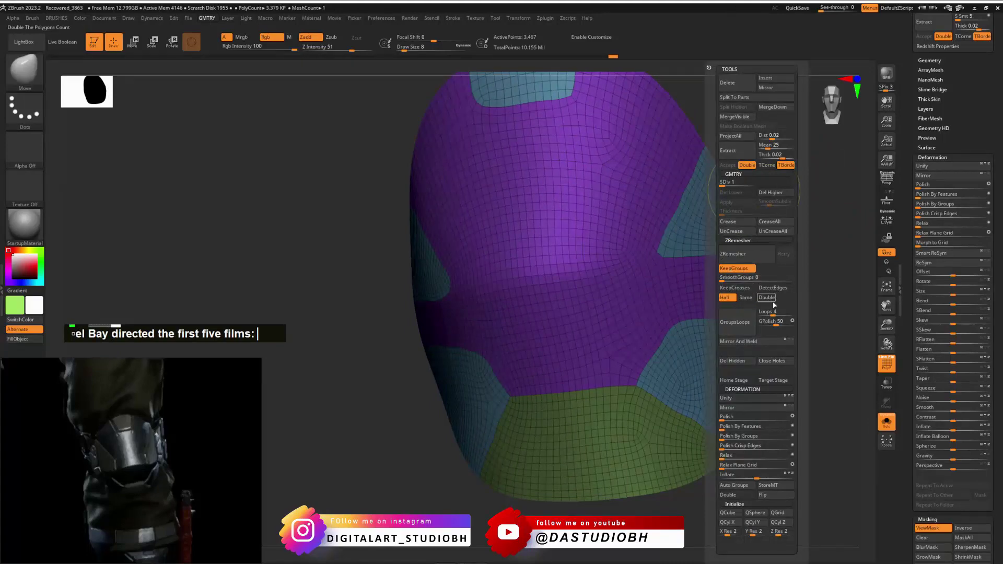
click(792, 288)
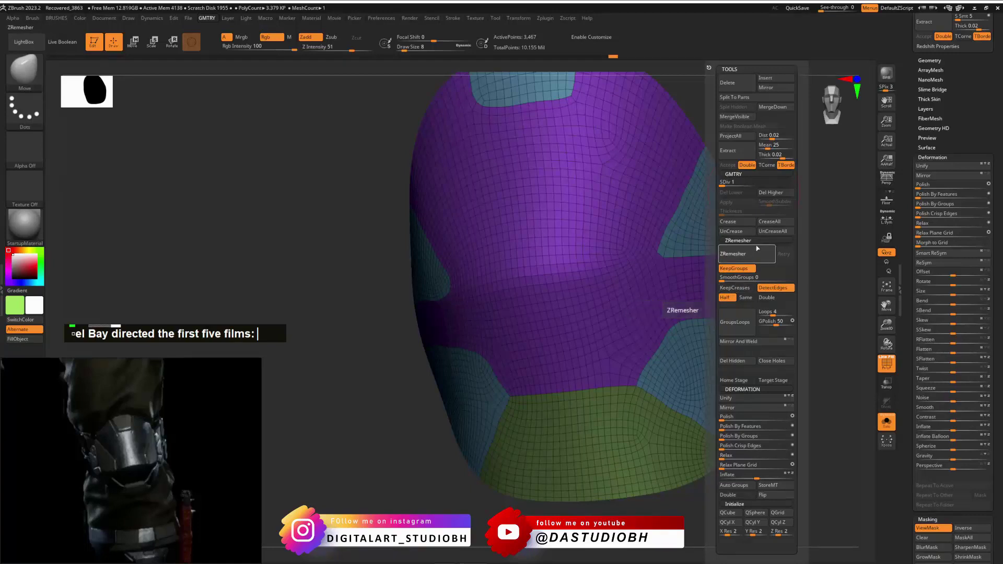
click(742, 254)
drag(766, 266, 767, 189)
mouse_move(748, 233)
mouse_down()
mouse_move(757, 240)
mouse_move(721, 225)
mouse_up()
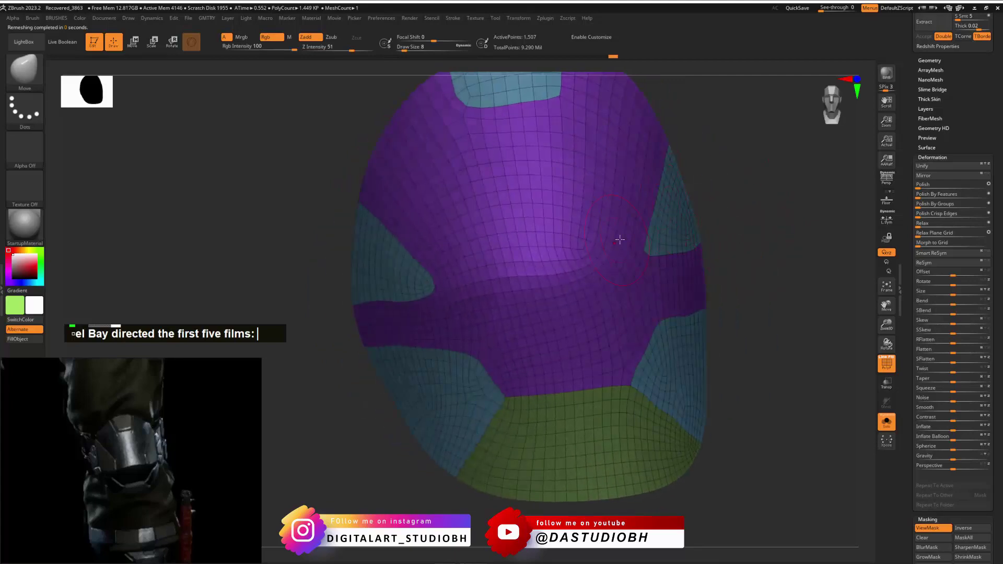
key(ctrl+z)
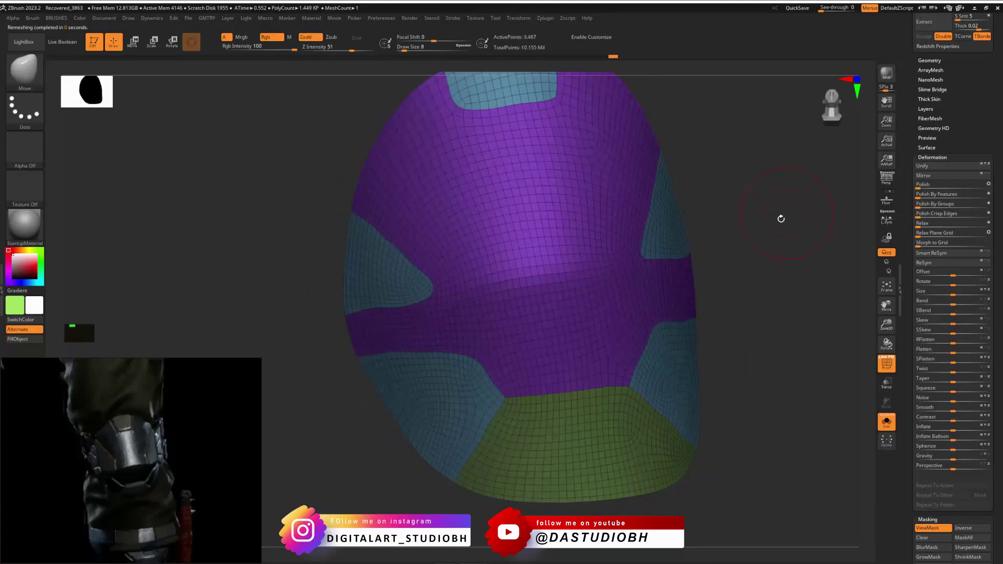
Set the ZModeler polygon action to Extrude with the Polygroup All target for the knee pad.
alt+drag(719, 155, 745, 226)
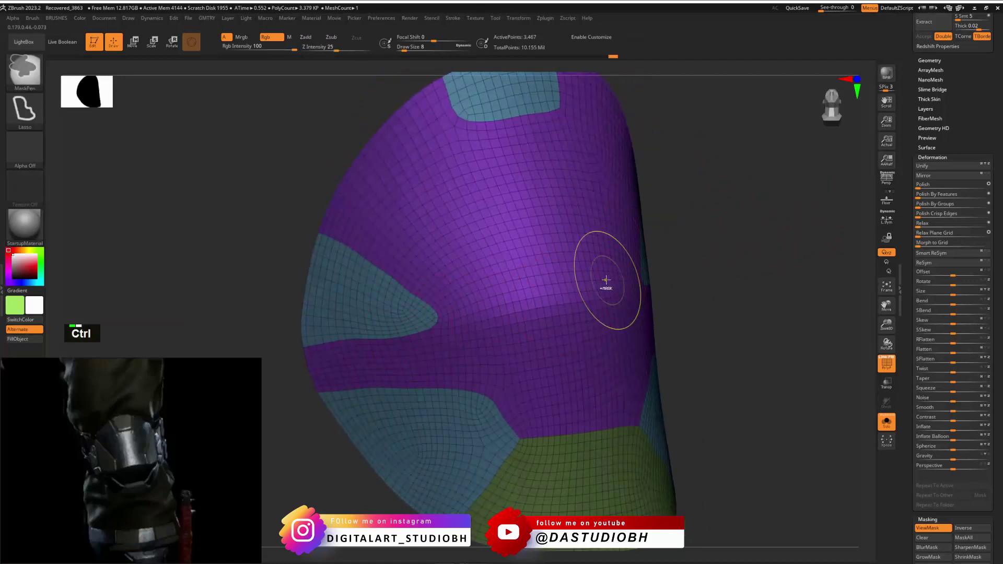
key(ctrl+b)
alt+drag(699, 222, 729, 262)
key(space)
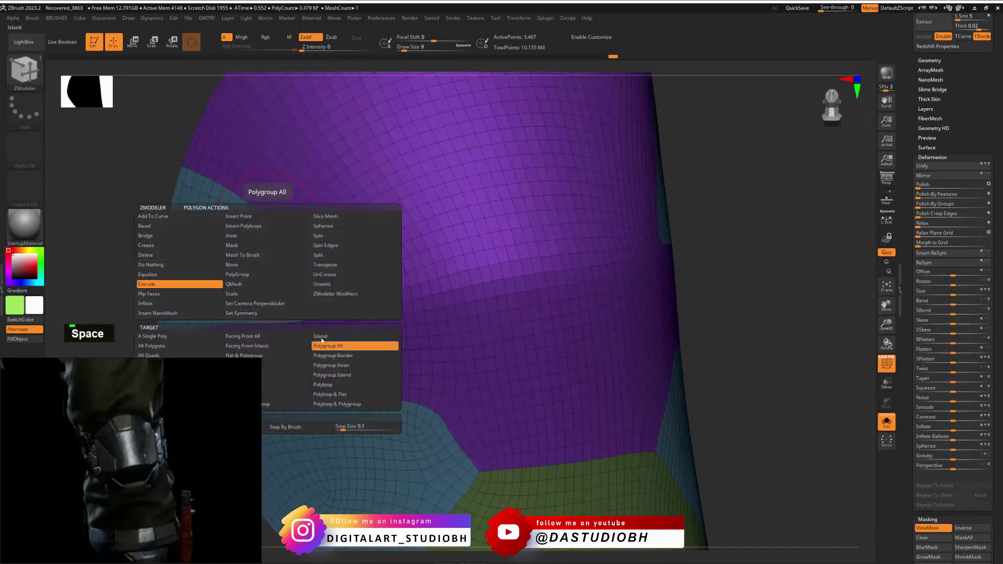
click(355, 345)
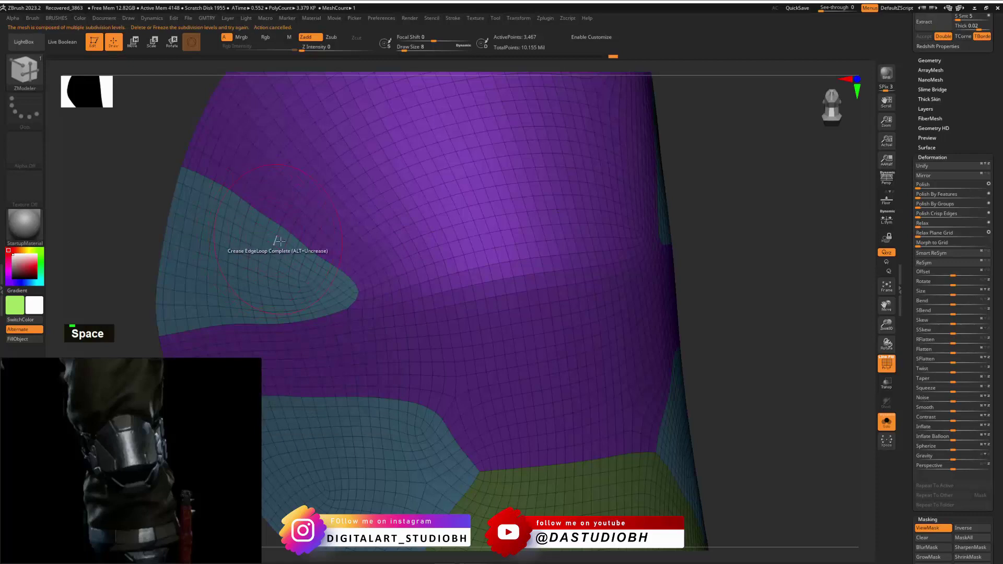
Delete the knee pad's higher subdivision levels and extrude its blue panels slightly outward.
alt+drag(768, 215, 831, 163)
key(ctrl)
key(ctrl+v)
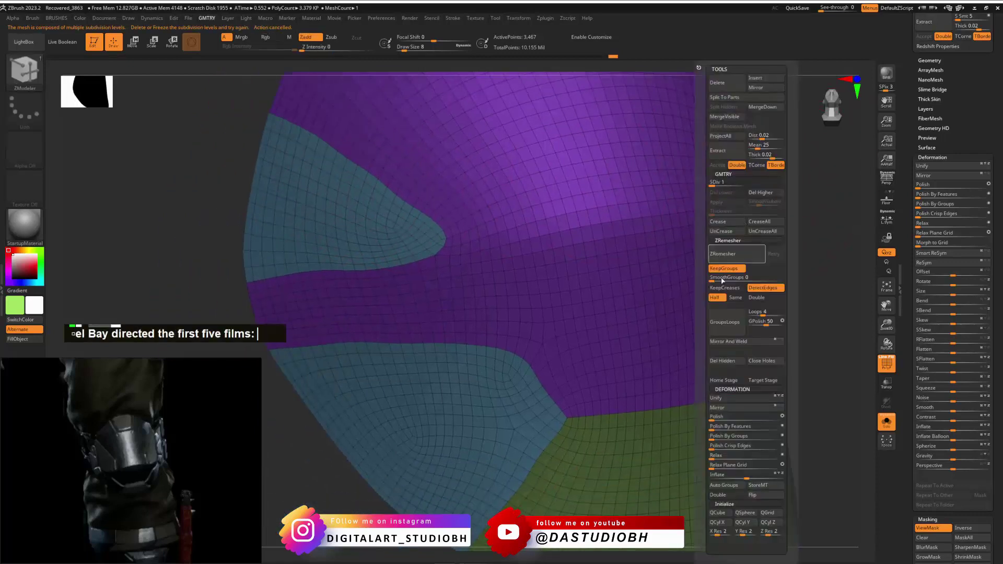
click(760, 192)
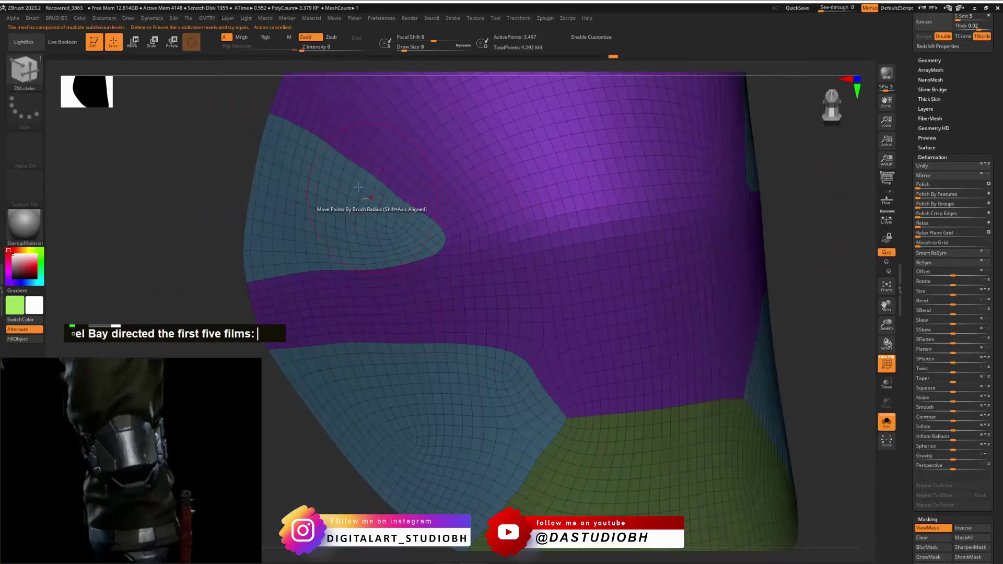
drag(346, 177, 330, 175)
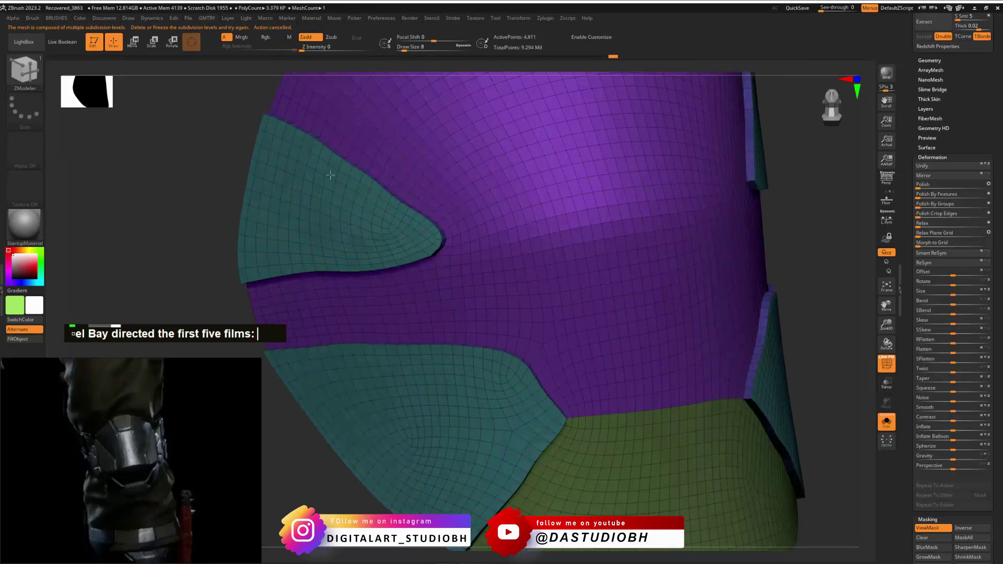
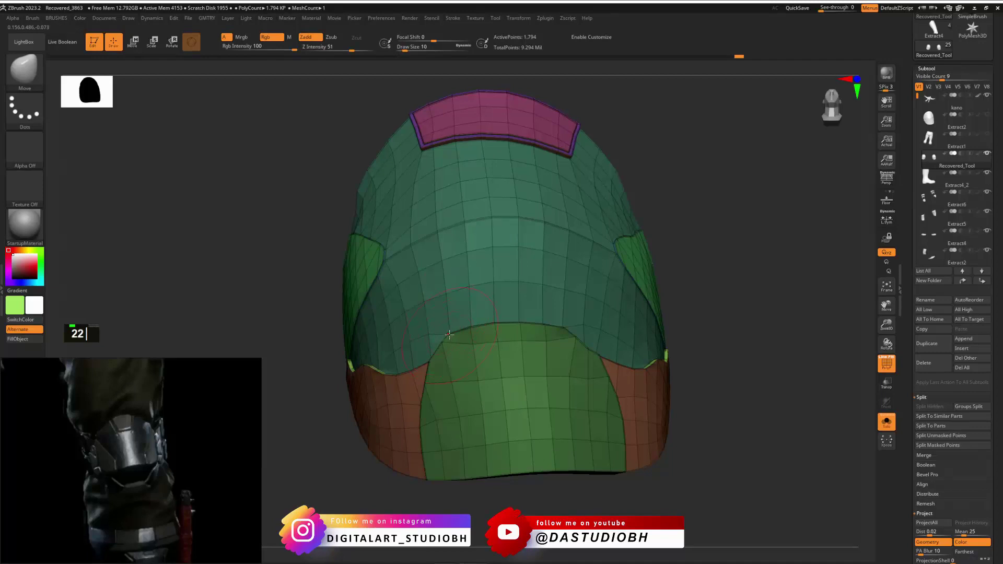
Try to pull the lower edge of the teal main panel down over the green front panel with the Move brush.
drag(452, 333, 451, 358)
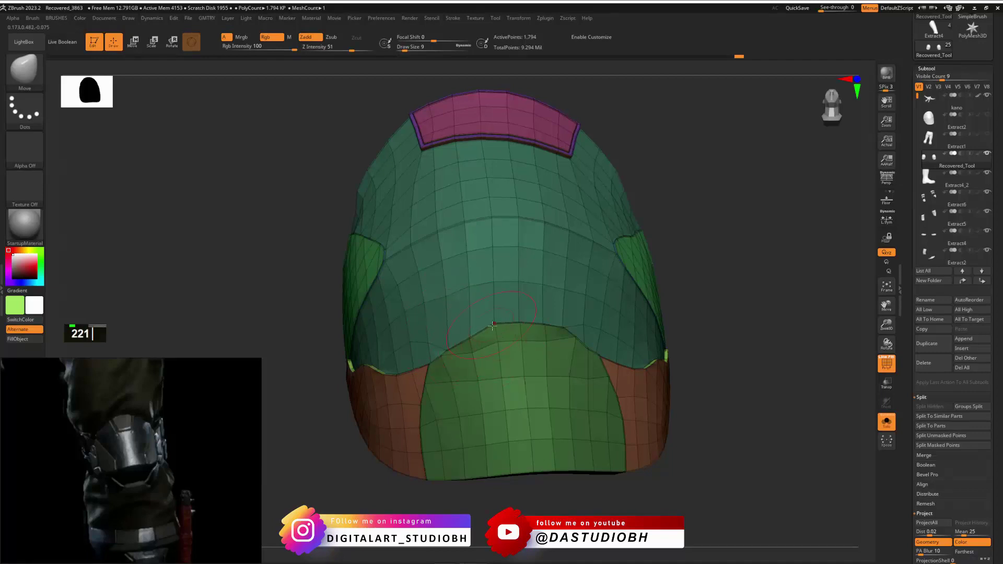
drag(493, 325, 496, 365)
drag(536, 324, 548, 346)
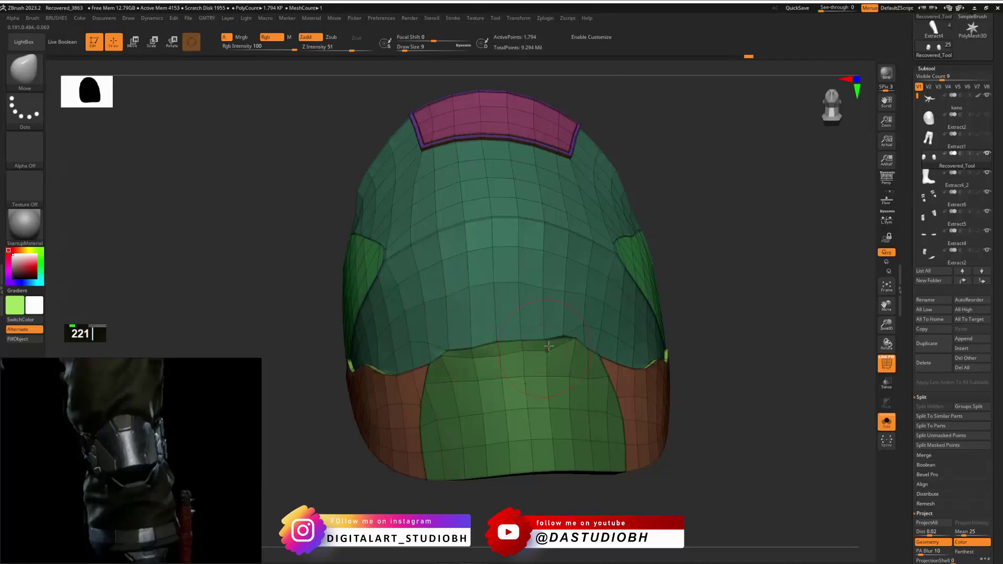
drag(707, 267, 595, 269)
alt+drag(782, 196, 749, 192)
key(ctrl+z)
key(ctrl+z)
key(ctrl+z)
key(ctrl+z)
key(ctrl+z)
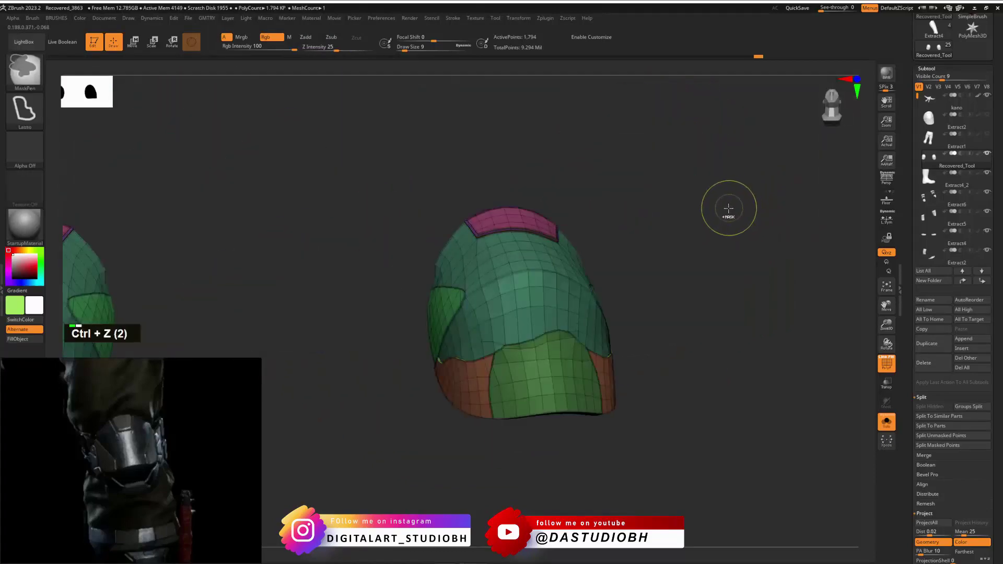
key(ctrl+shift+z)
Switch on symmetry and pull the teal main panel's lower edge down into a flatter line above the green front panel.
alt+drag(688, 244, 734, 258)
alt+drag(666, 295, 406, 364)
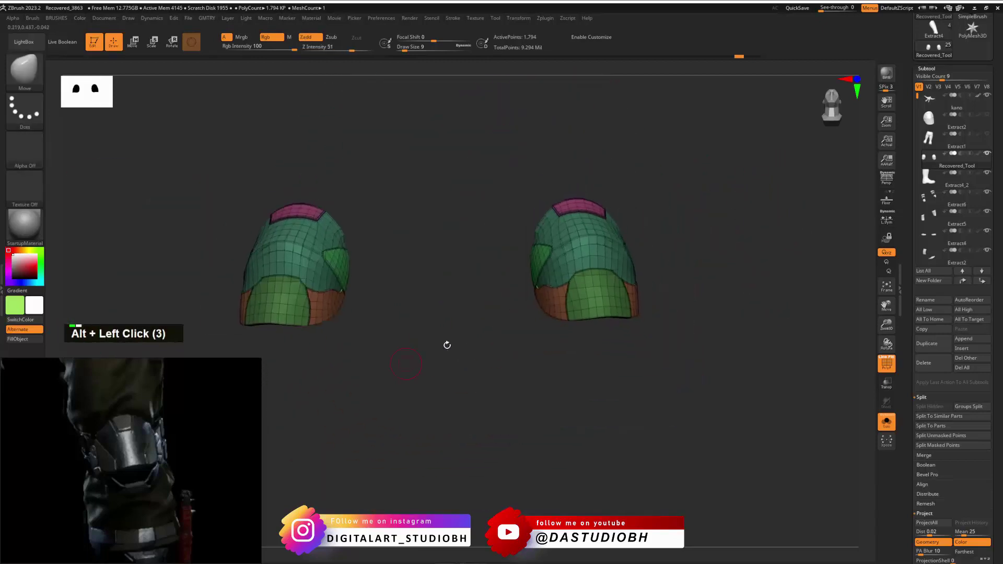
key(x)
alt+drag(679, 228, 770, 240)
drag(482, 295, 486, 324)
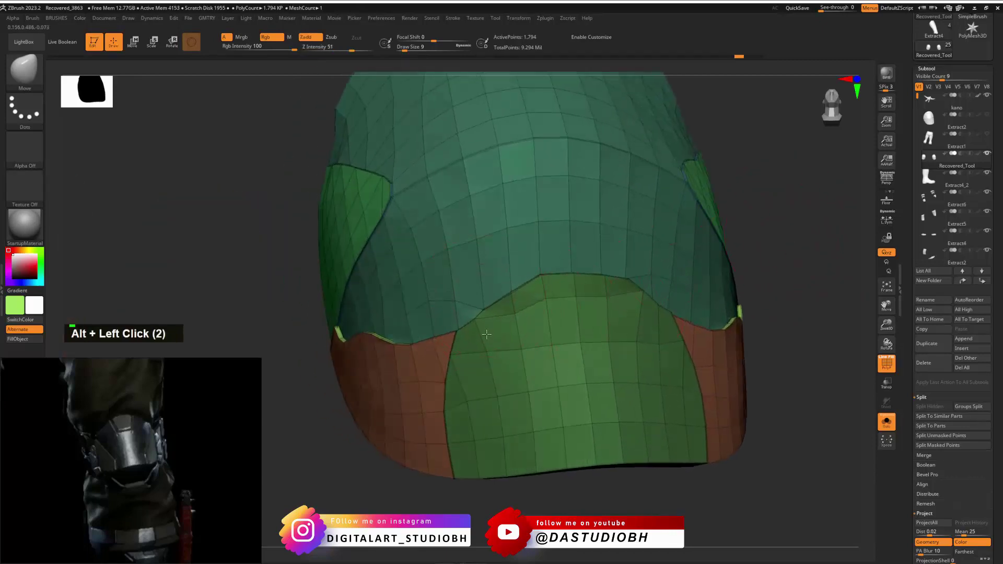
mouse_move(529, 284)
mouse_down()
mouse_move(538, 338)
mouse_move(543, 308)
mouse_up()
drag(577, 277, 587, 321)
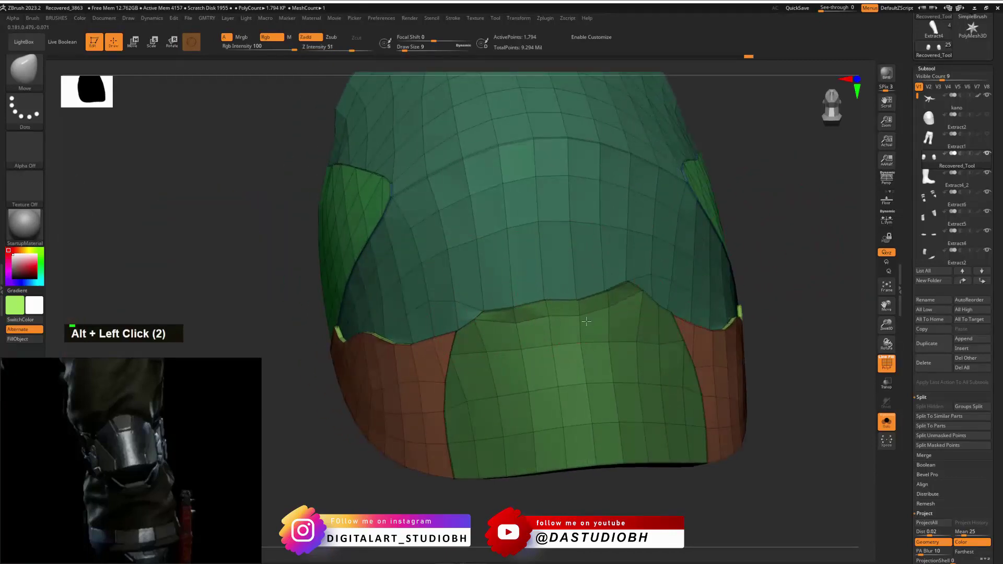
drag(631, 281, 633, 314)
Smooth the knee pad's panels and their borders with Polish By Groups.
mouse_move(757, 214)
mouse_down()
mouse_move(757, 257)
mouse_move(744, 218)
mouse_up()
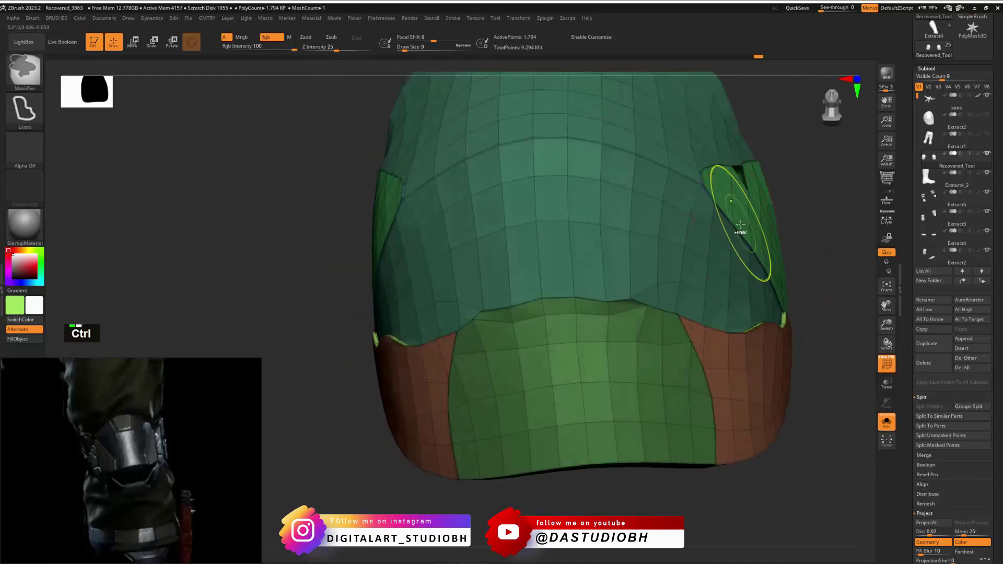
key(ctrl+v)
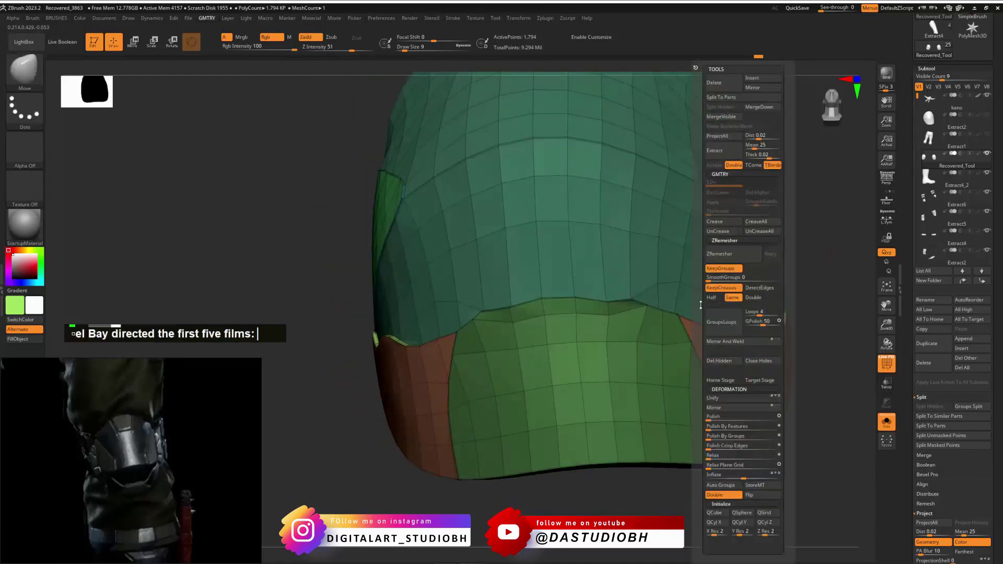
click(721, 439)
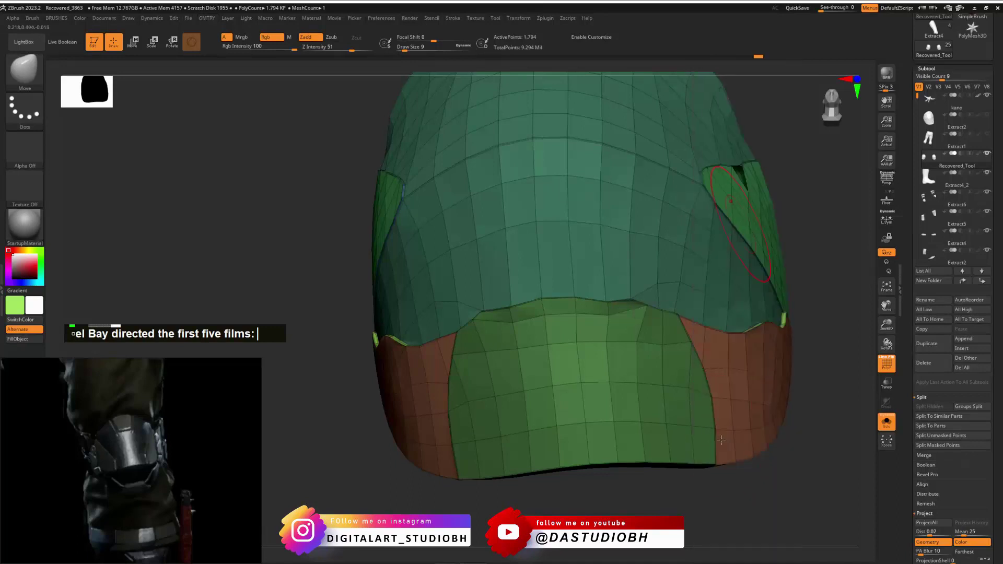
key(ctrl+z)
key(ctrl+shift+z)
Switch to the kano body subtool and bring the trousers and knee pads into view in the character reference.
alt+drag(793, 321, 354, 359)
alt+drag(459, 324, 750, 272)
click(956, 102)
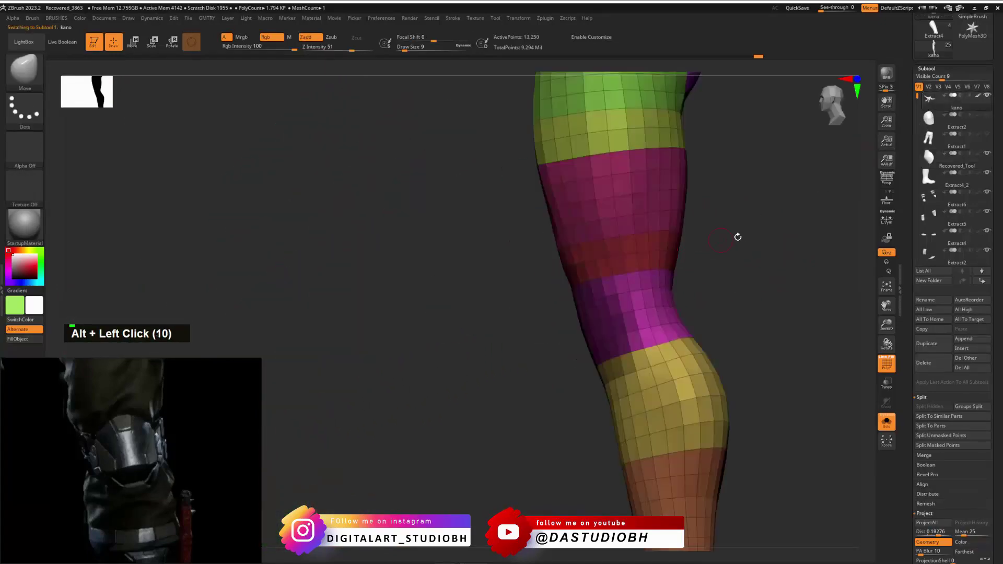
drag(738, 237, 501, 340)
alt+drag(653, 261, 686, 299)
alt+drag(685, 299, 705, 255)
alt+drag(132, 438, 170, 474)
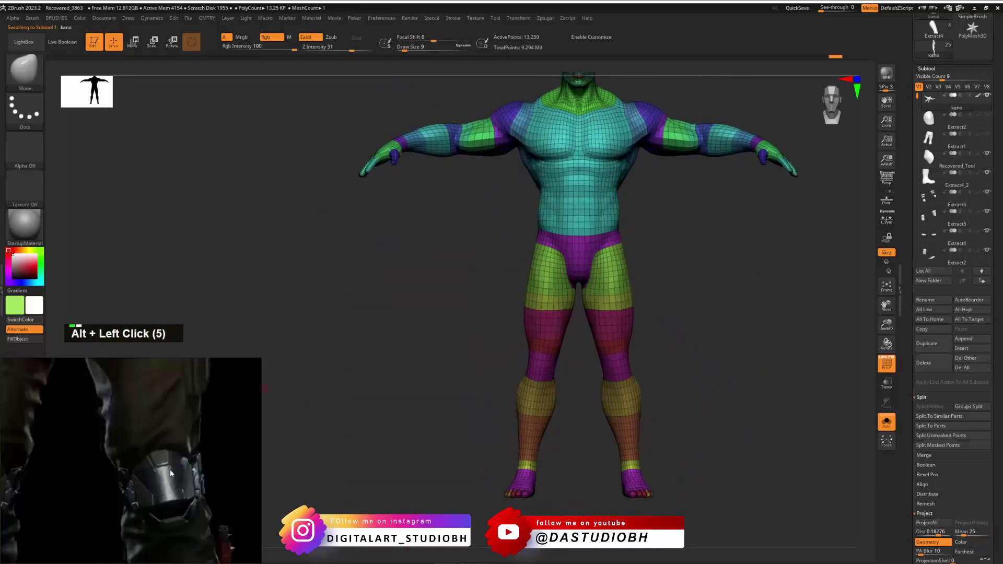
scroll(152, 462, down, 5)
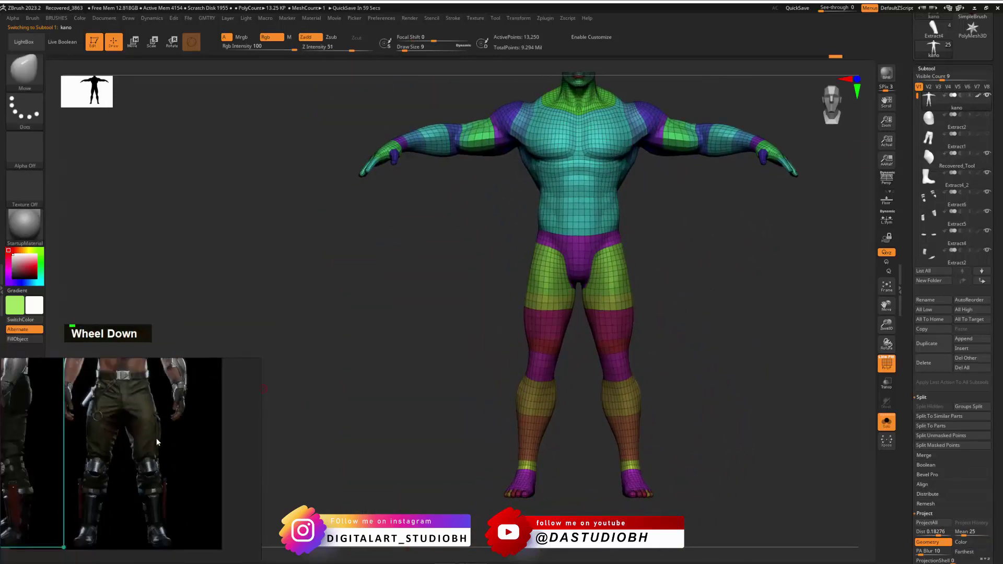
middle_drag(156, 437, 180, 454)
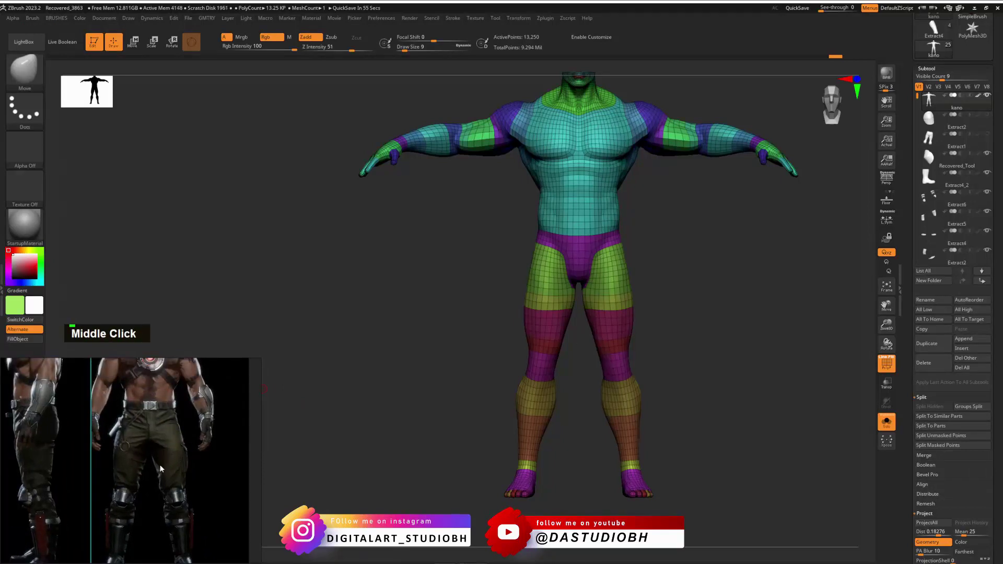
Isolate the body's pelvis and legs down to the shins, hiding the torso, arms and feet.
shift+drag(651, 263, 580, 263)
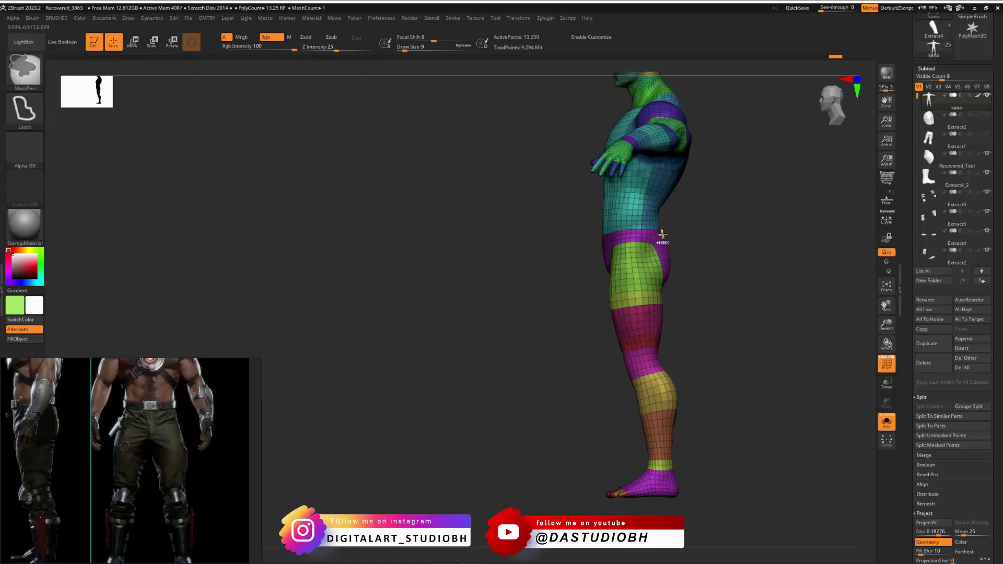
ctrl+shift+click(657, 235)
ctrl+shift+drag(695, 267, 730, 311)
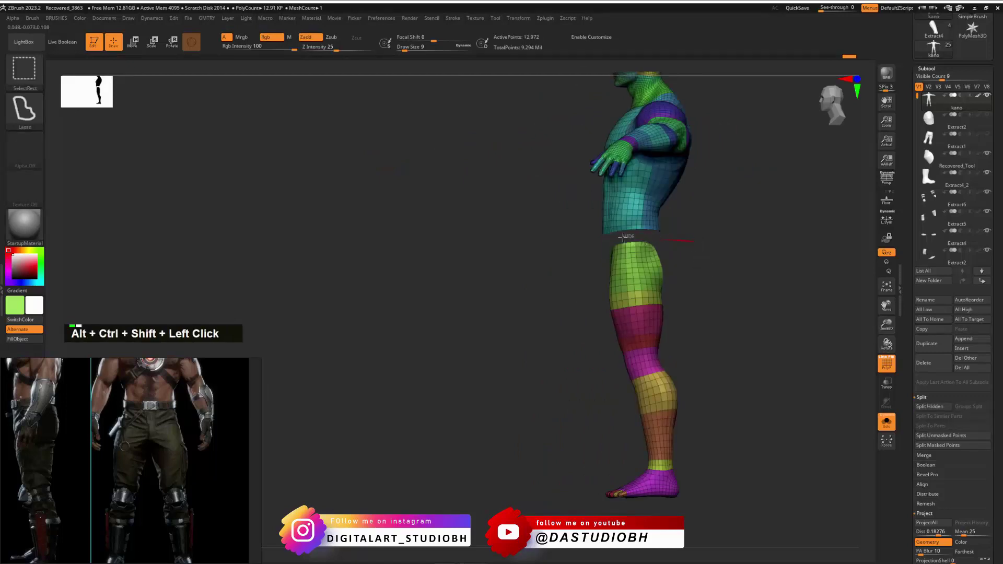
ctrl+alt+shift+drag(648, 239, 644, 412)
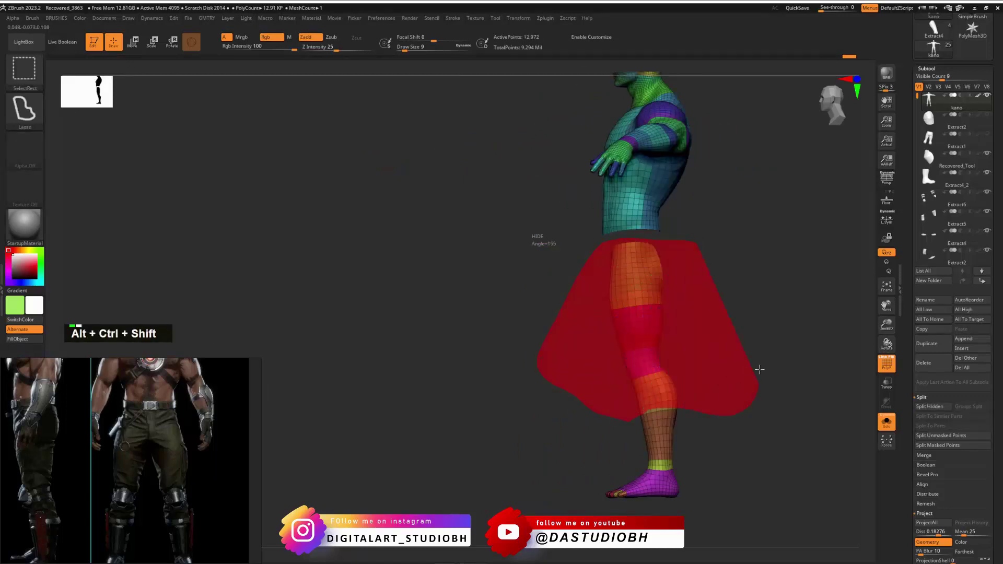
ctrl+alt+shift+drag(759, 369, 752, 361)
ctrl+shift+click(755, 408)
key(ctrl+shift+q)
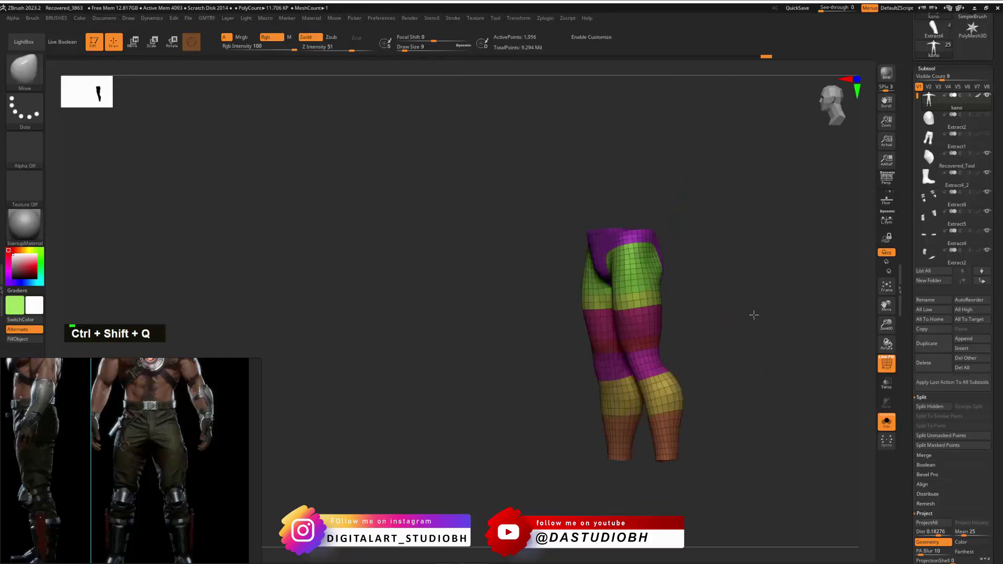
Hide the orange lower shin sections, keeping the pelvis and legs down to the yellow calves.
drag(754, 315, 789, 319)
ctrl+alt+shift+drag(730, 443, 806, 497)
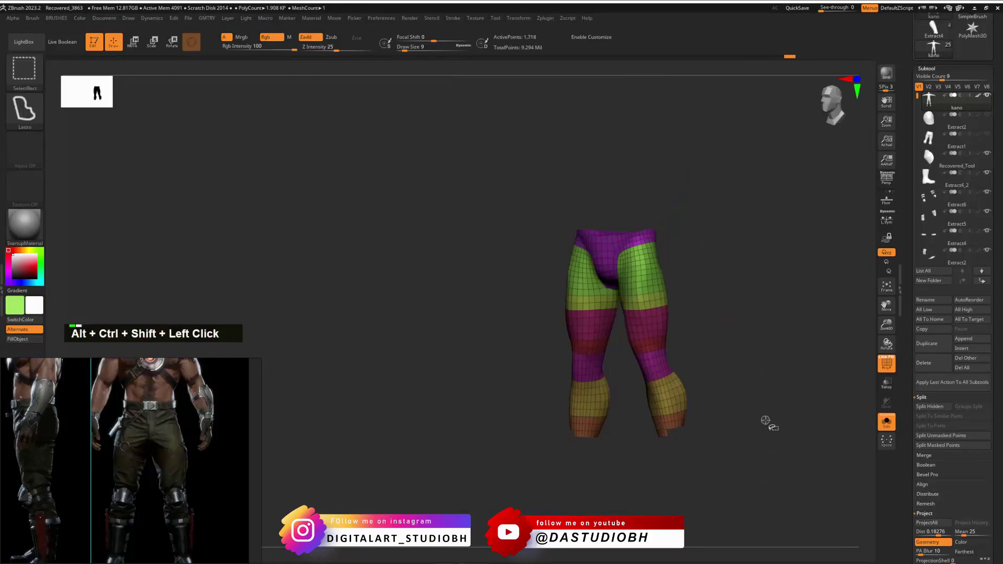
ctrl+shift+click(768, 459)
key(ctrl+shift+q)
ctrl+shift+click(752, 421)
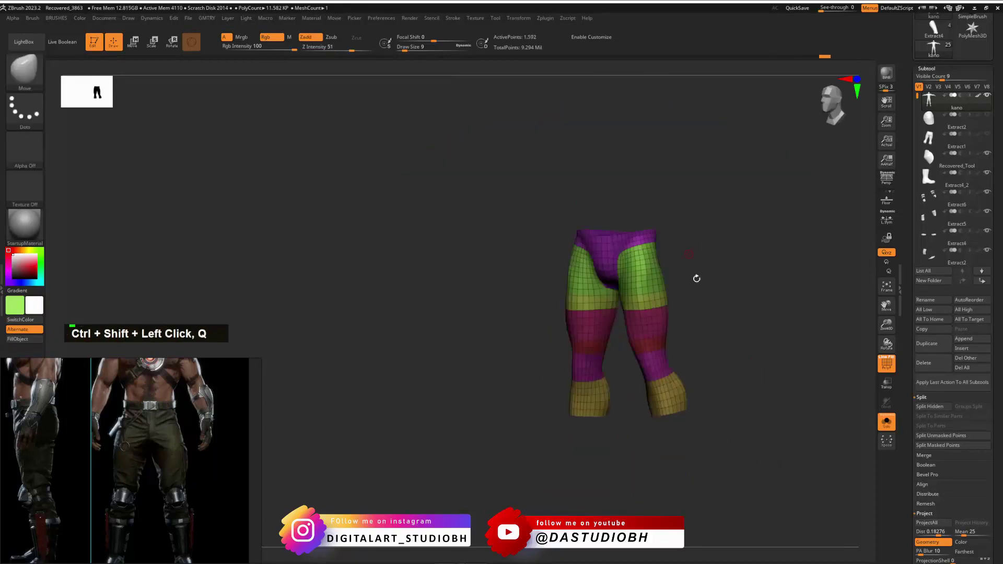
drag(696, 279, 737, 332)
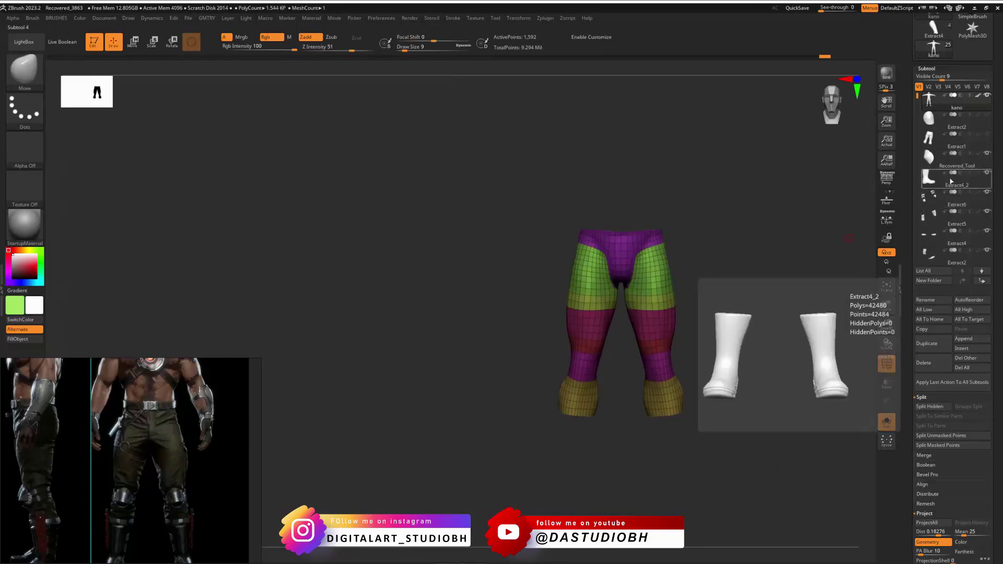
Turn off Solo to show the knee pads and boots around the isolated leg section.
click(887, 422)
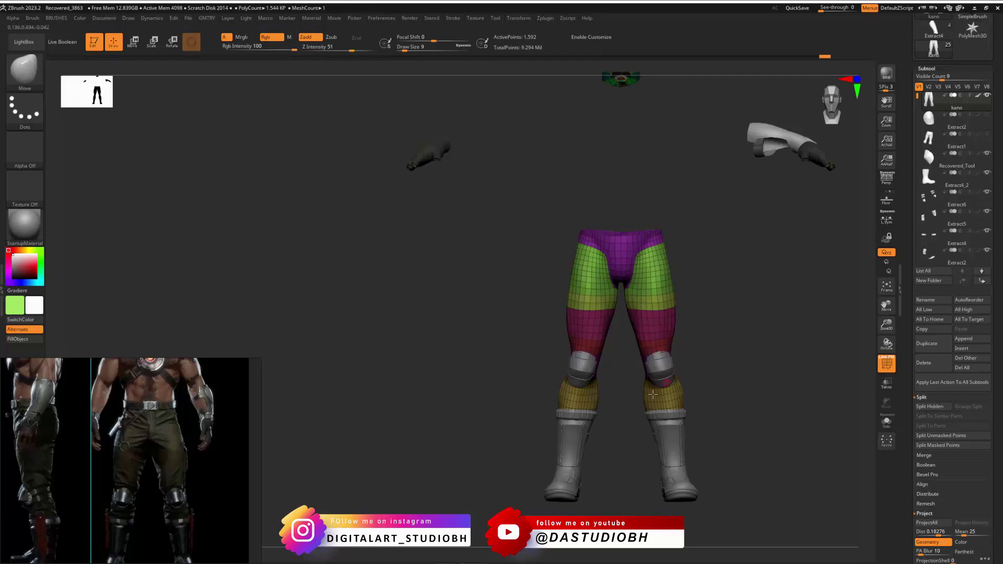
alt+drag(736, 378, 788, 214)
drag(804, 261, 752, 243)
Mask the whole visible leg section and extract it as a new subtool with smoothness 0 and thickness 0.
scroll(910, 418, down, 6)
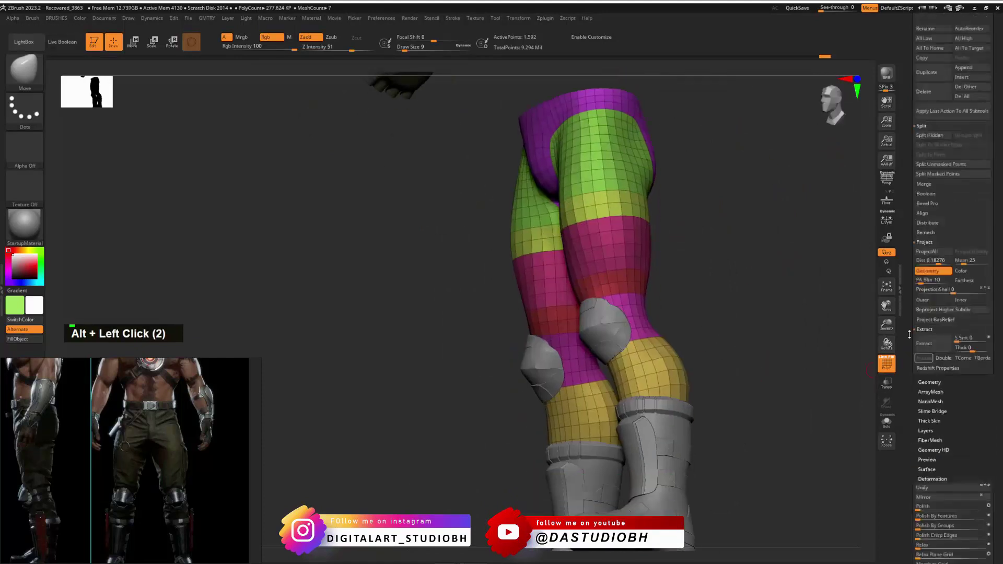
click(926, 326)
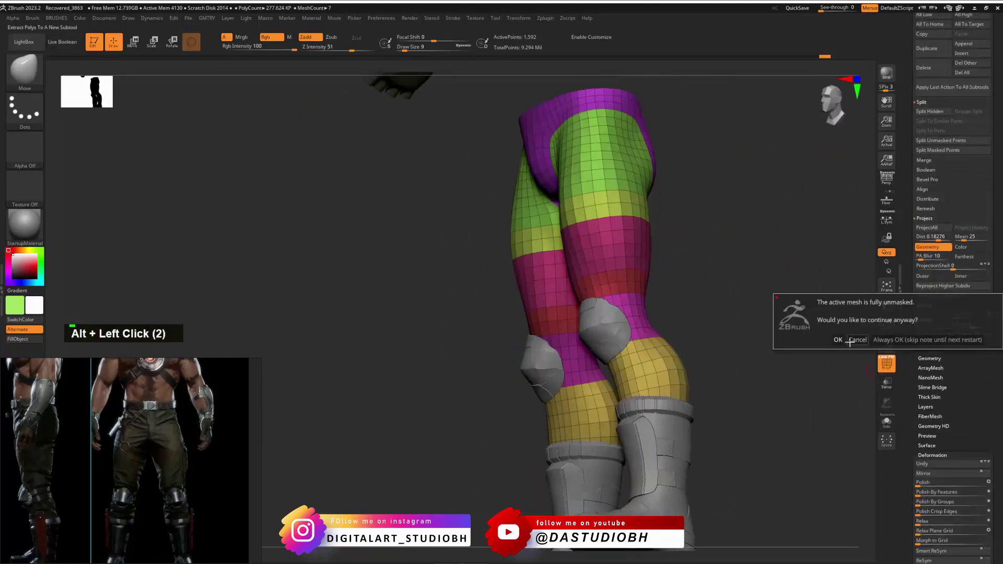
key(Escape)
ctrl+click(777, 275)
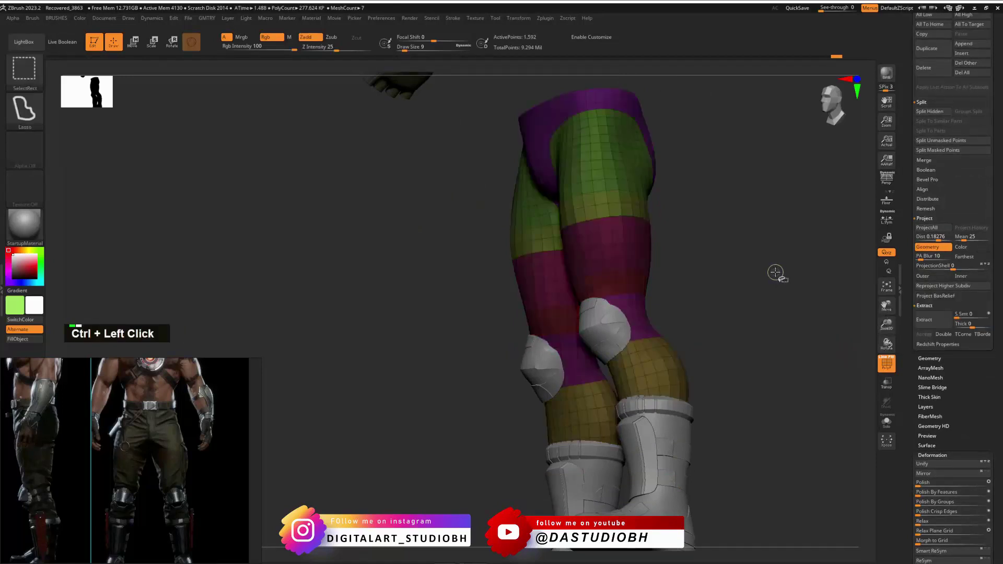
ctrl+shift+click(780, 274)
double_click(926, 325)
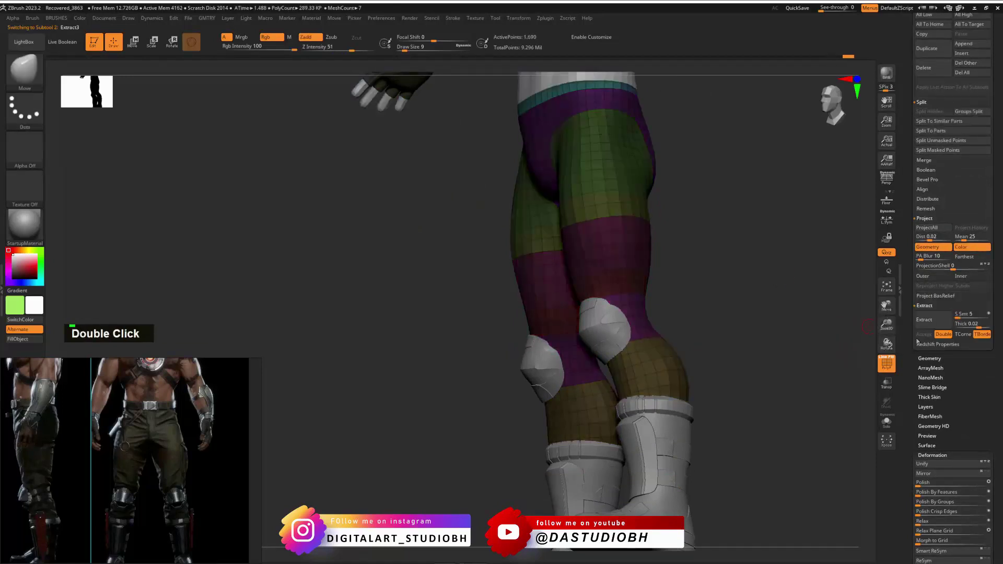
Solo the extracted legs and invert their mask so only the waist and cuff borders are masked.
click(886, 420)
drag(737, 298, 775, 234)
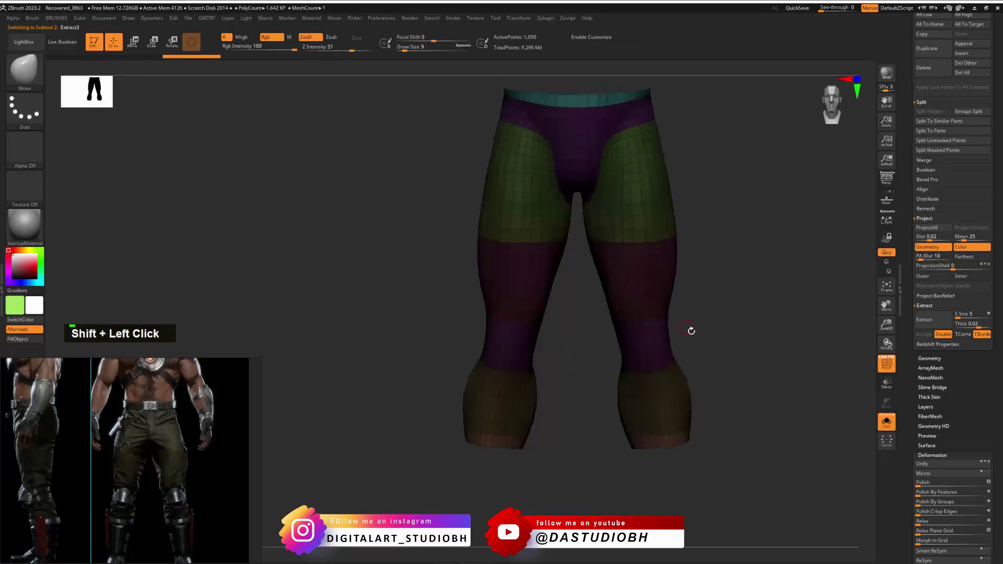
ctrl+click(743, 269)
mouse_move(745, 273)
mouse_down()
mouse_move(724, 278)
mouse_move(690, 256)
mouse_up()
Try moving the extracted legs while their borders are masked, and undo the move.
key(w)
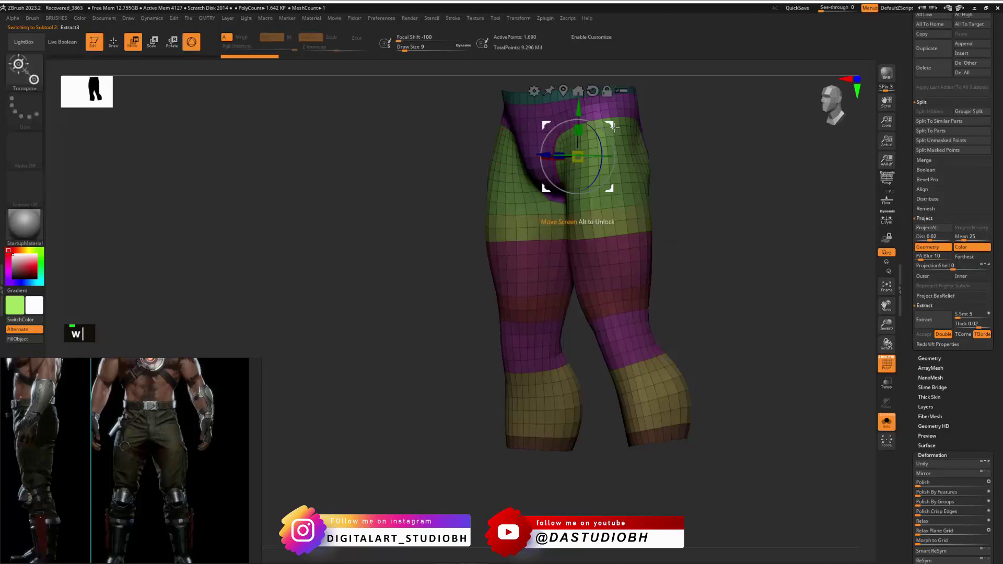
drag(614, 128, 602, 201)
key(ctrl+z)
Invert the mask, try moving the unmasked waist and cuff borders, and undo the move.
ctrl+click(680, 168)
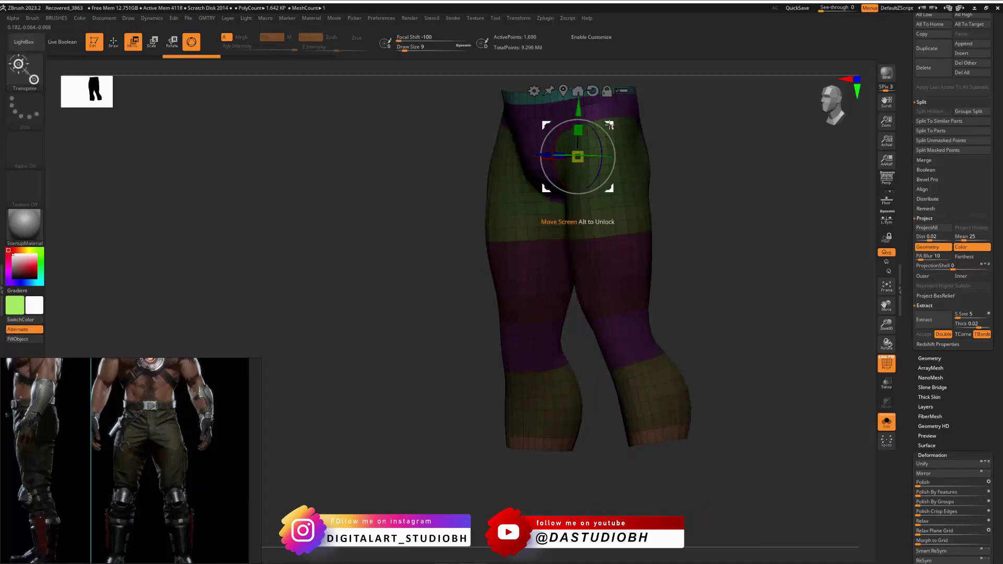
alt+drag(699, 157, 758, 184)
alt+drag(708, 183, 712, 204)
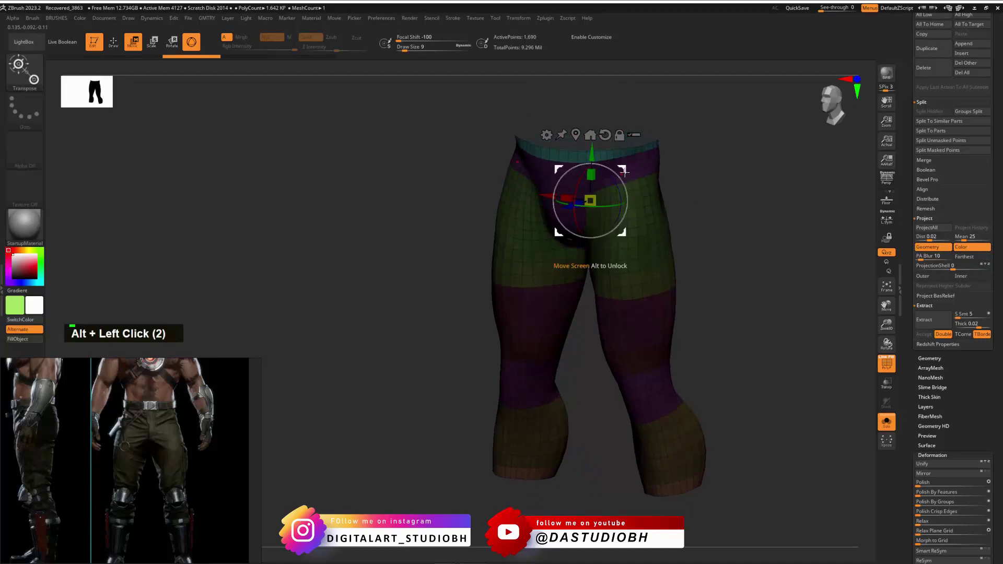
drag(624, 164, 696, 162)
key(ctrl+z)
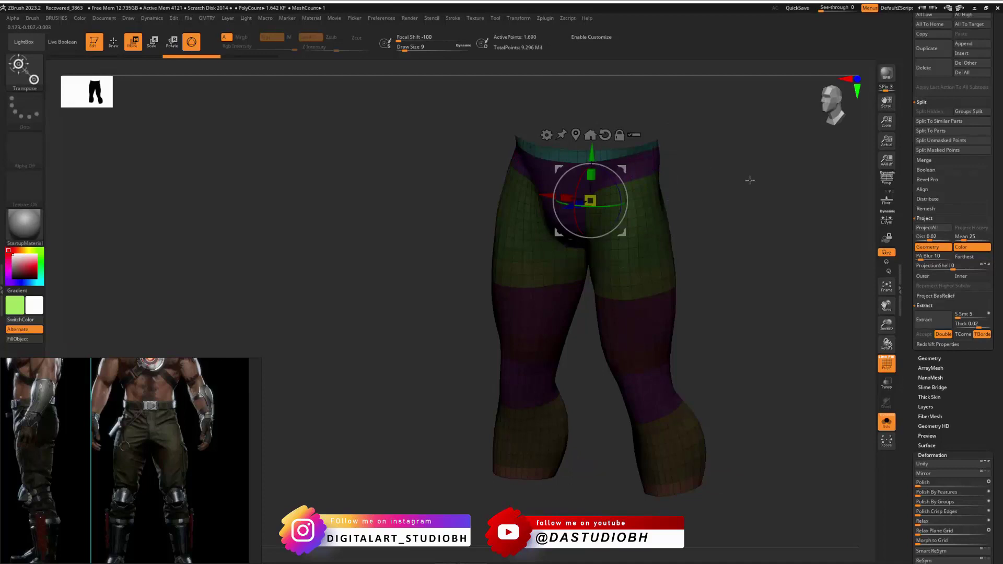
Invert the mask back to the waist and cuff borders and grow it over the neighbouring polygons.
shift+drag(747, 179, 729, 191)
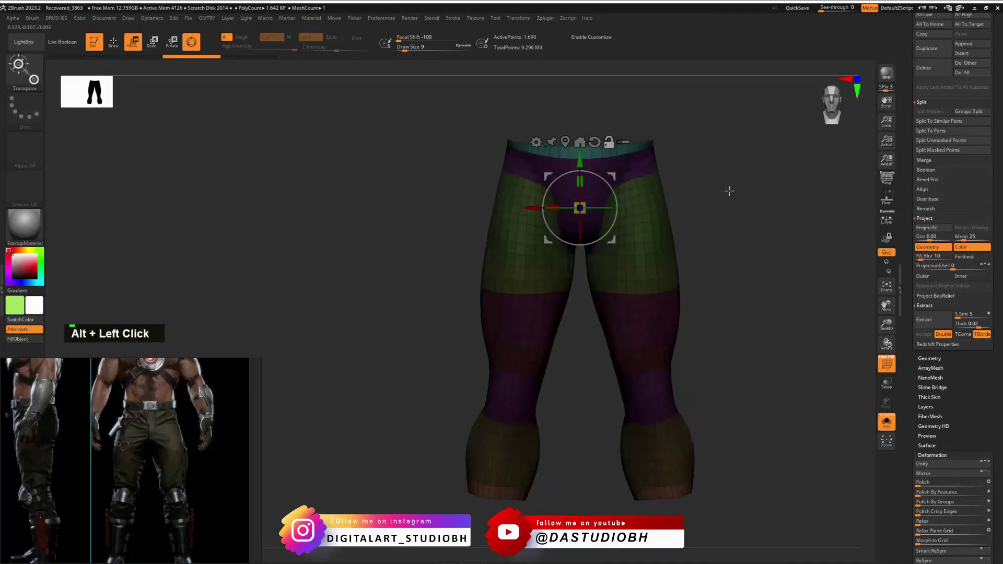
ctrl+click(753, 258)
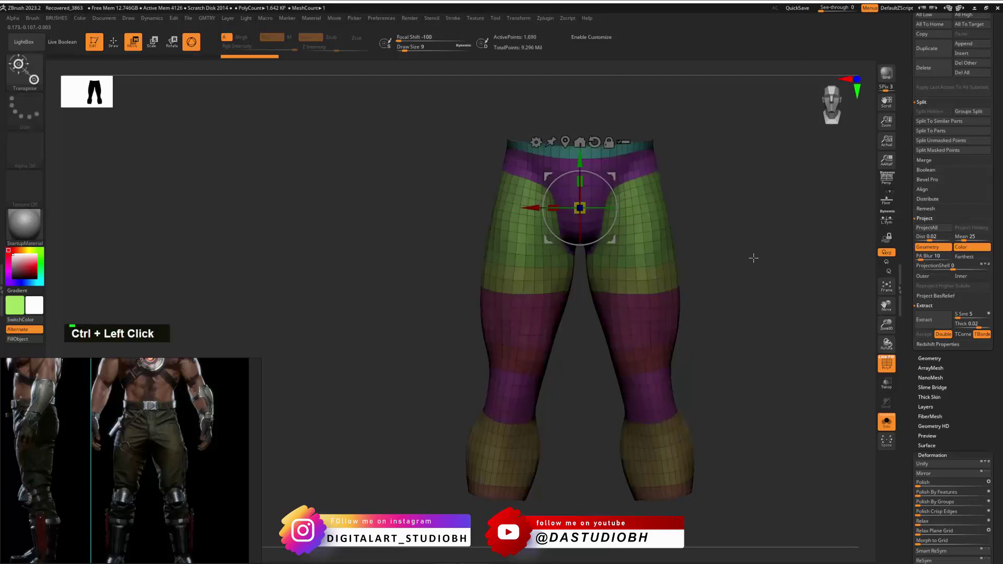
key(ctrl+z)
ctrl+click(748, 267)
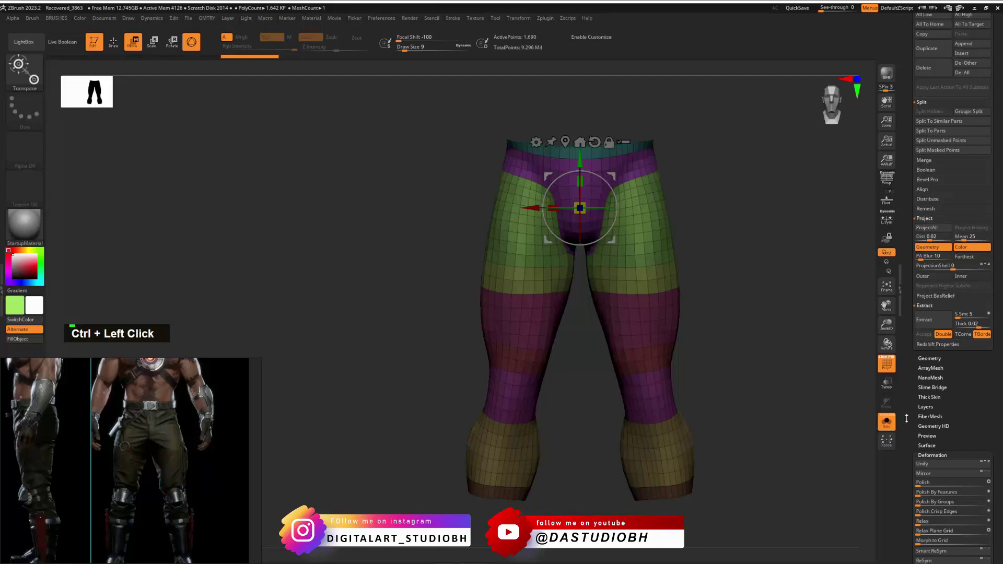
scroll(906, 418, down, 10)
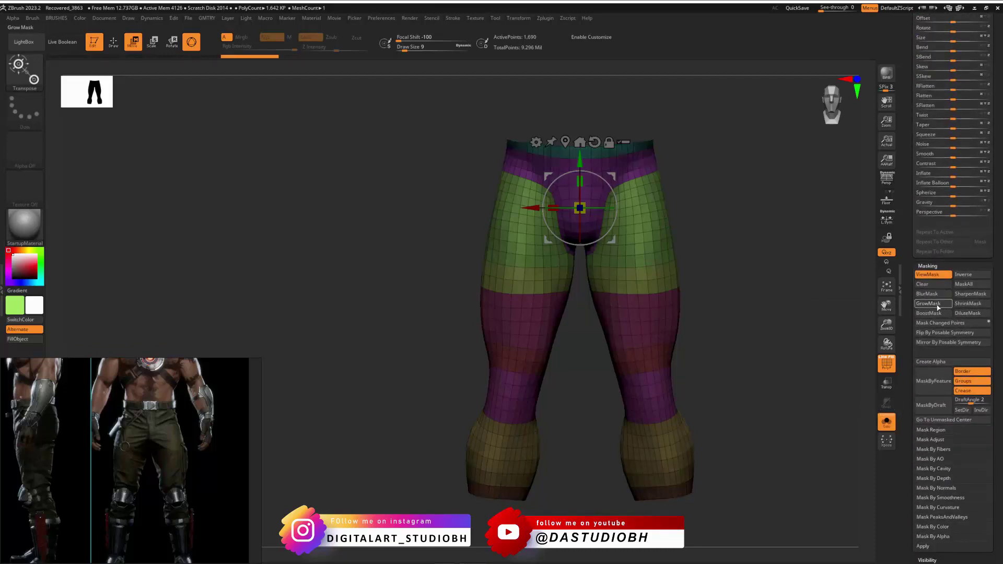
double_click(927, 304)
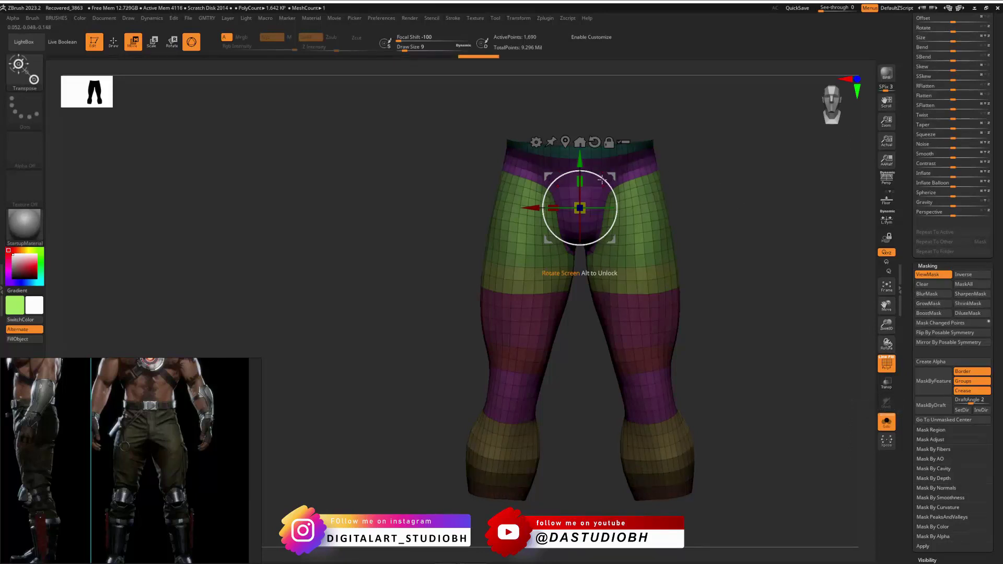
Clear the mask and subdivide the extracted legs' geometry five times.
mouse_move(690, 206)
mouse_down()
mouse_move(717, 162)
mouse_move(728, 222)
mouse_move(751, 206)
mouse_move(714, 206)
mouse_move(716, 158)
mouse_move(724, 182)
mouse_up()
mouse_move(716, 209)
mouse_down()
mouse_move(739, 249)
mouse_move(741, 237)
mouse_up()
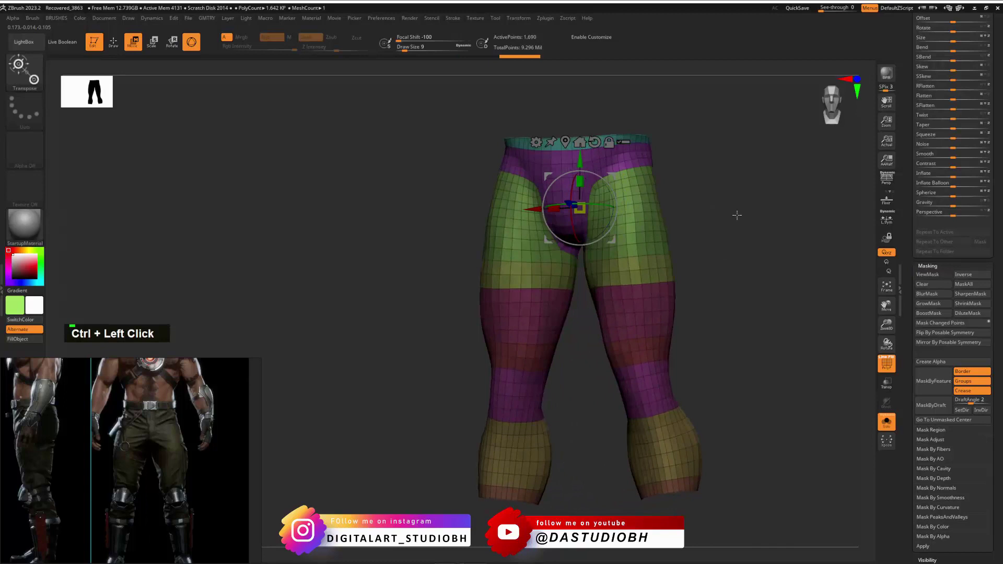
key(ctrl)
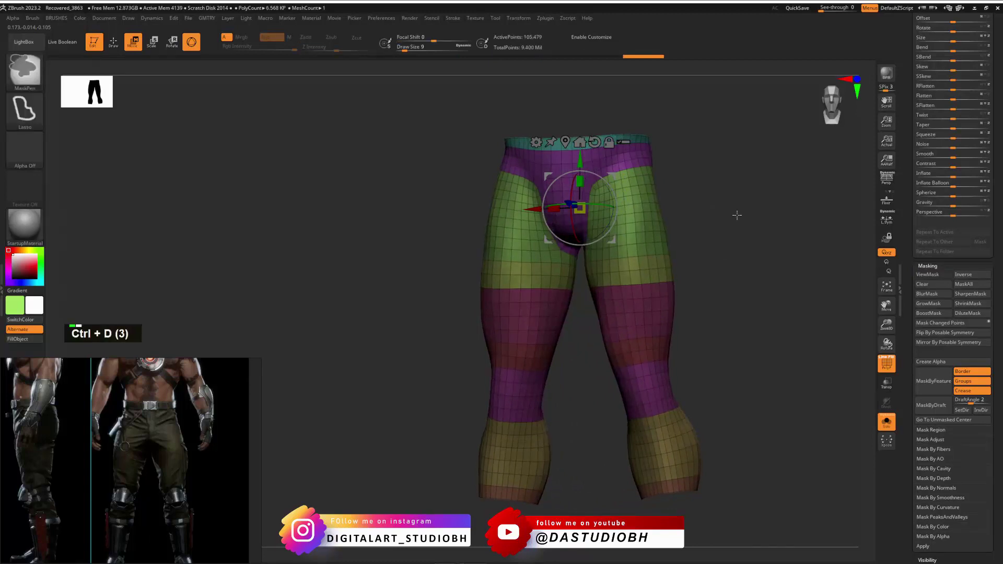
key(ctrl+d)
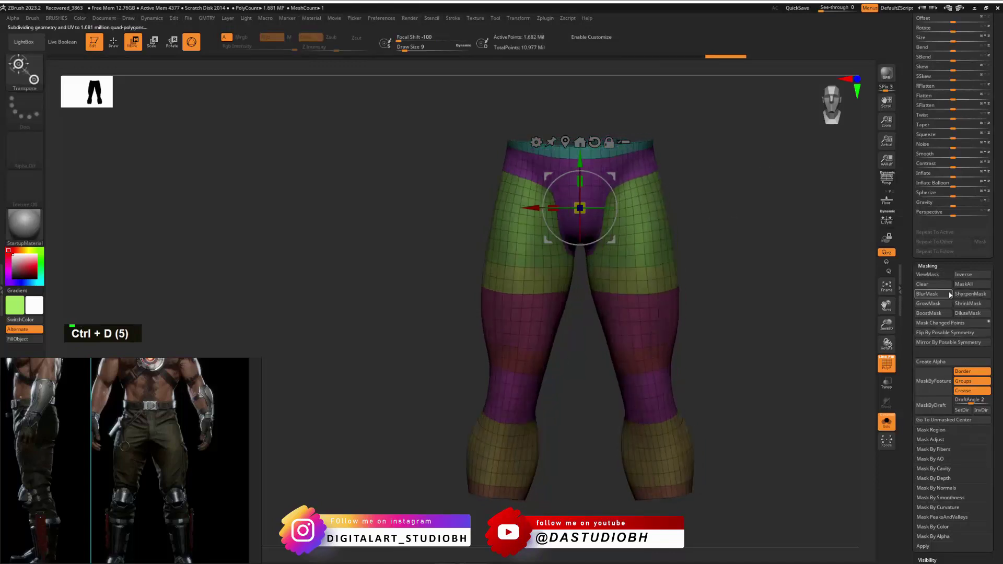
Limit Mask By Feature to Border, without Groups and Crease, and mask the extracted legs' open edges.
drag(754, 224, 786, 228)
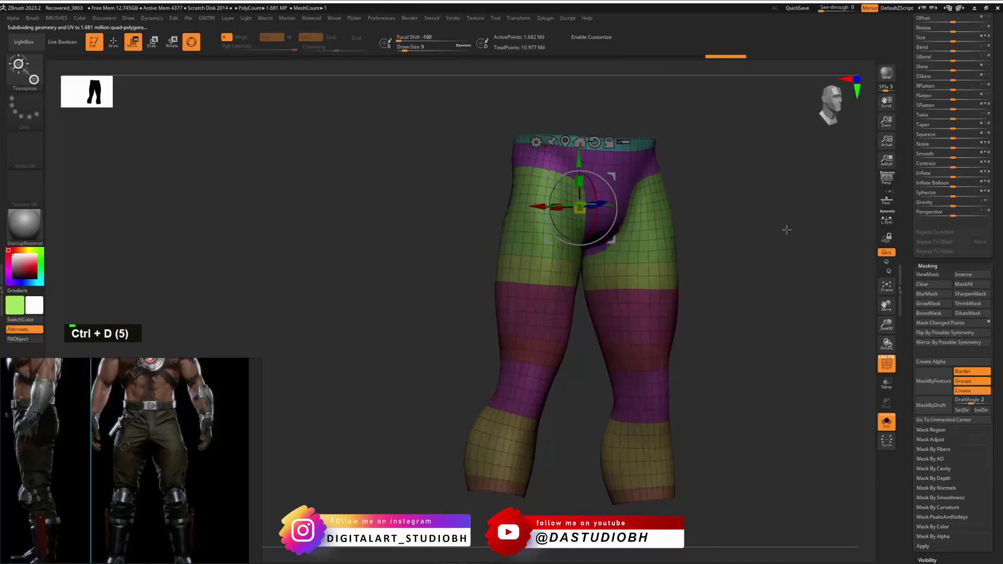
double_click(956, 393)
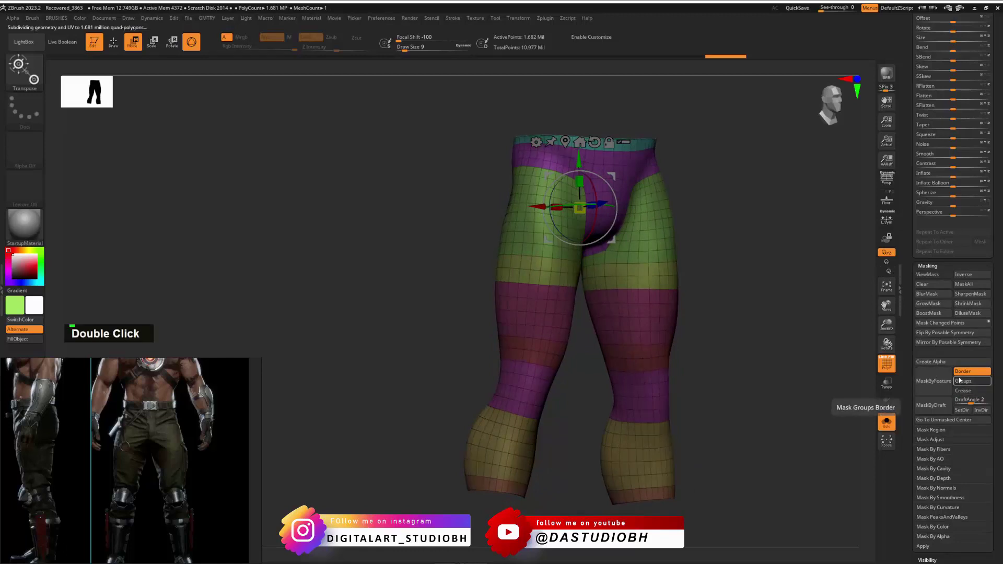
click(929, 382)
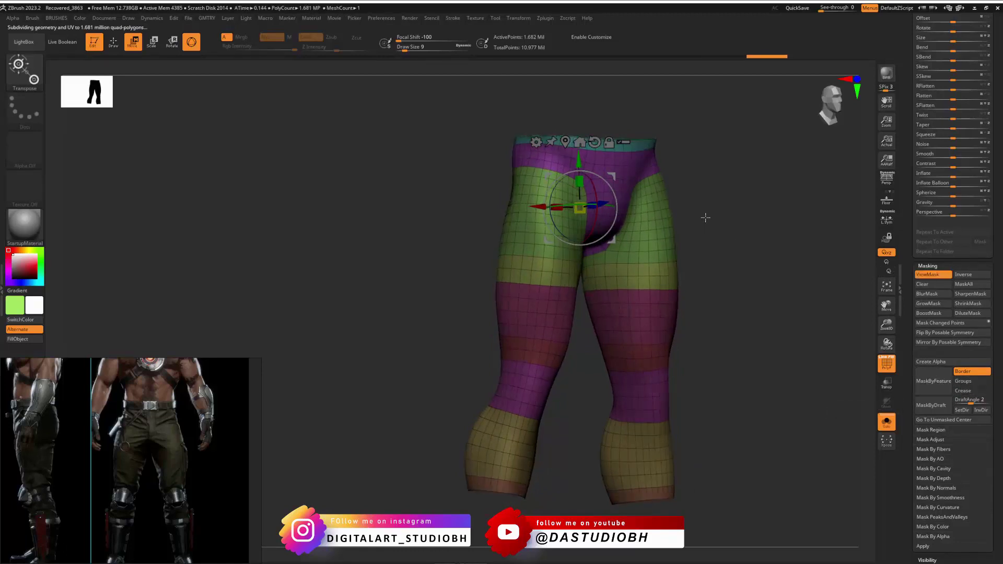
alt+click(739, 204)
alt+drag(739, 204, 729, 160)
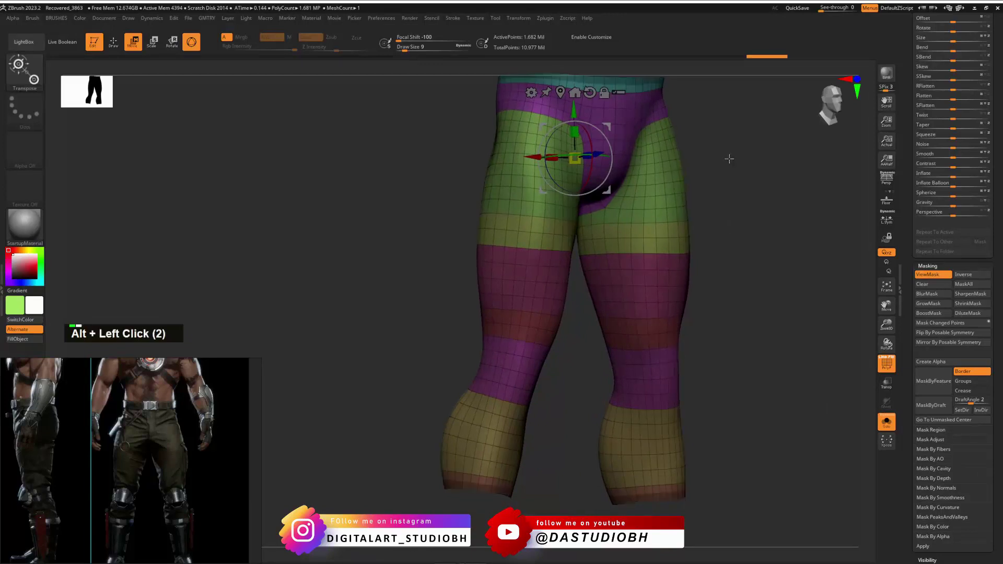
alt+drag(730, 160, 712, 201)
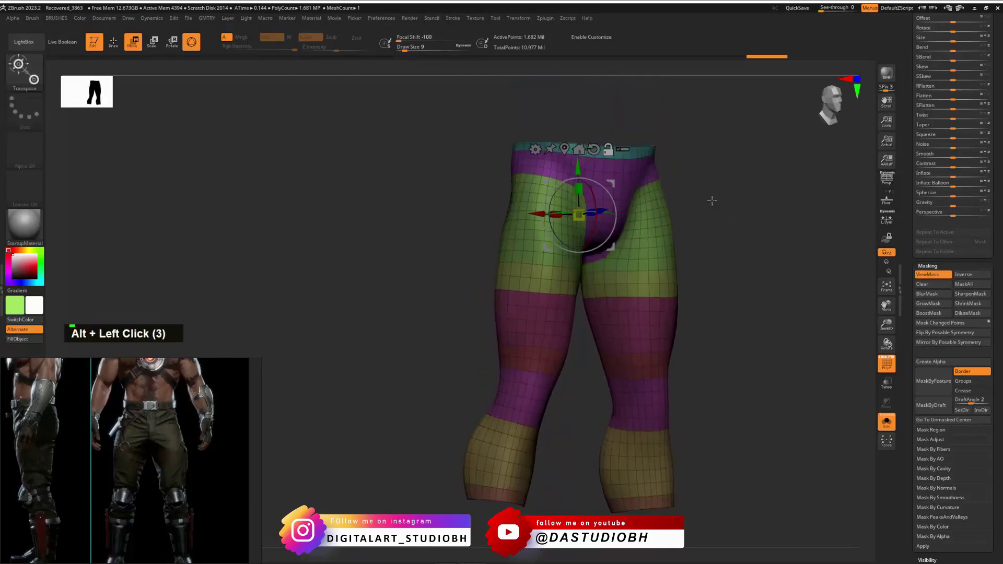
Grow the mask on the waist and cuff borders and sharpen it, keeping the rest of the legs unmasked.
double_click(933, 303)
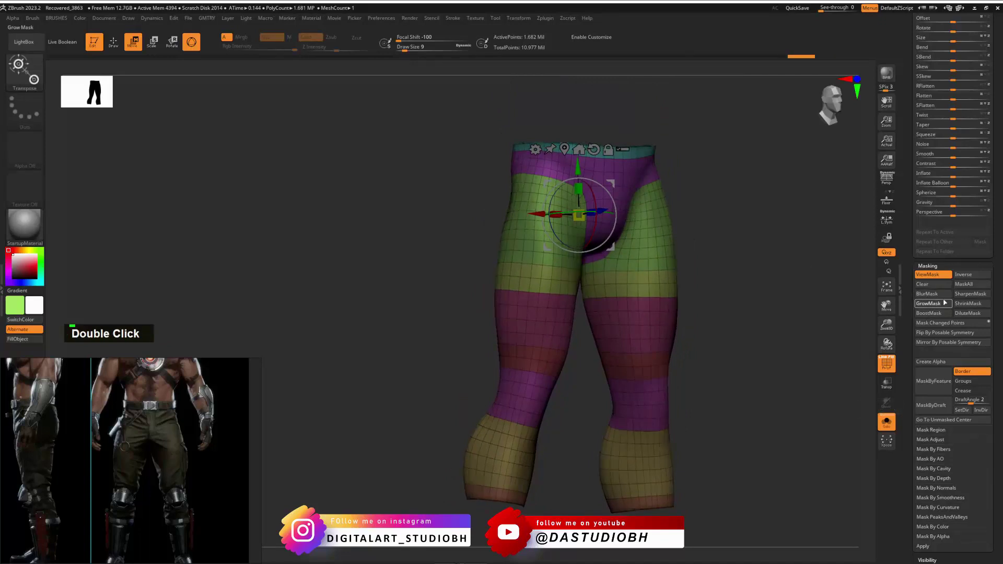
ctrl+click(762, 268)
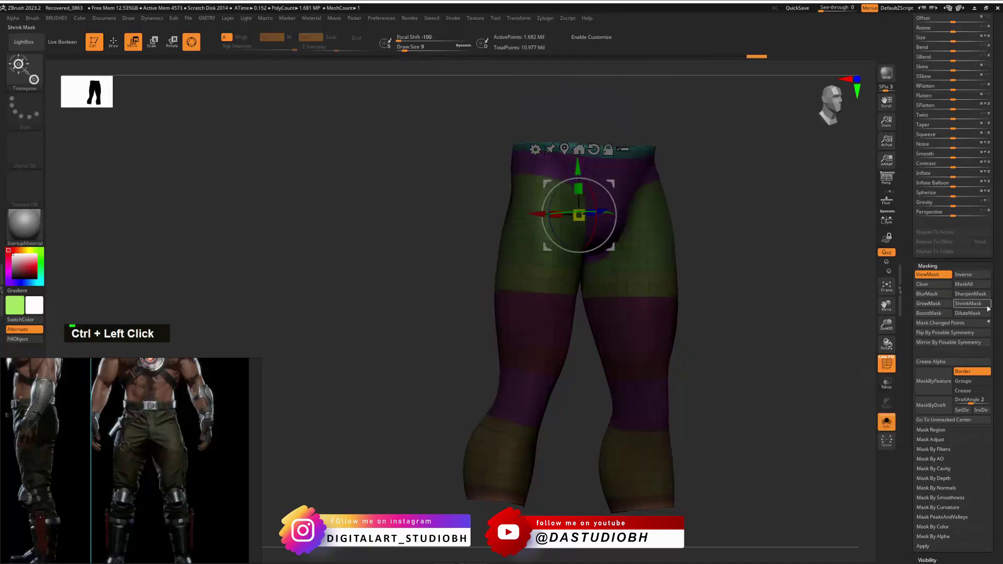
double_click(970, 298)
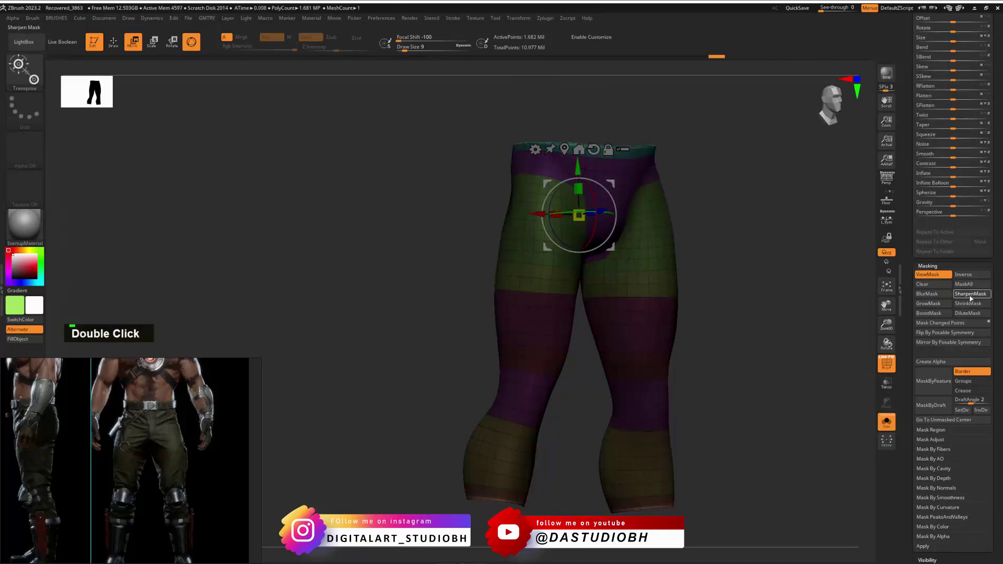
ctrl+click(755, 309)
key(ctrl+z)
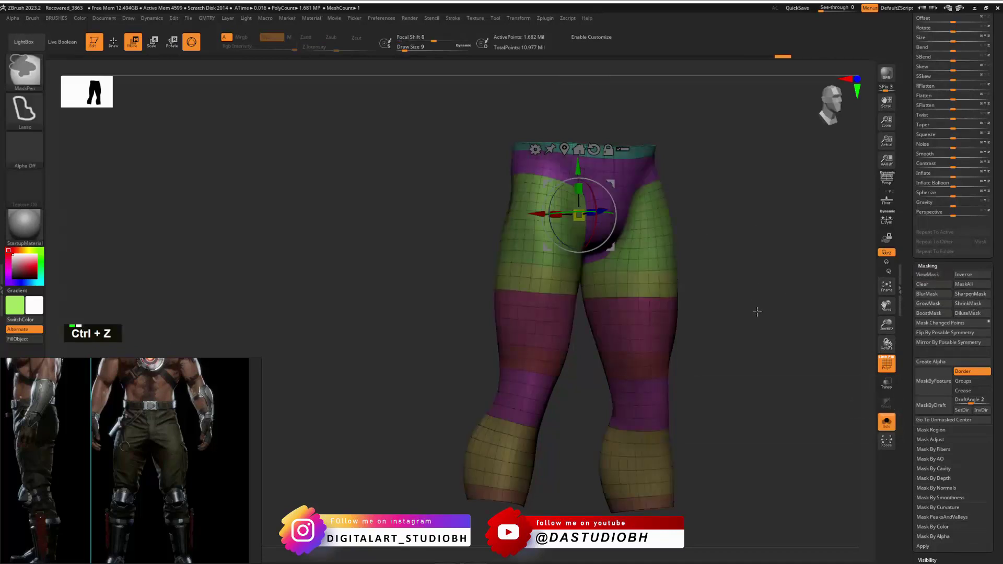
ctrl+click(757, 309)
key(ctrl+z)
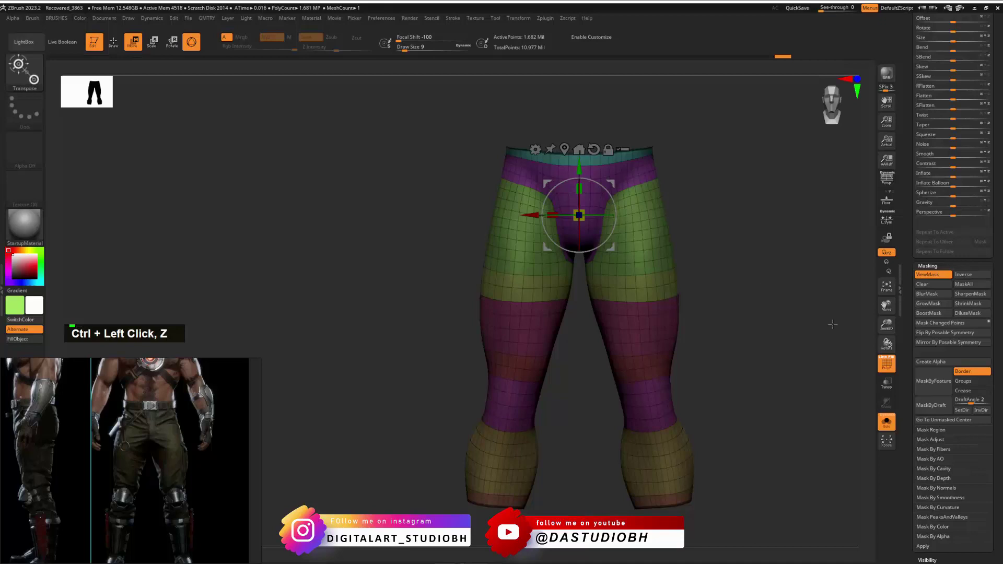
Show the extracted legs together with the body, knee pads and boots, with the subtool list in view.
click(890, 421)
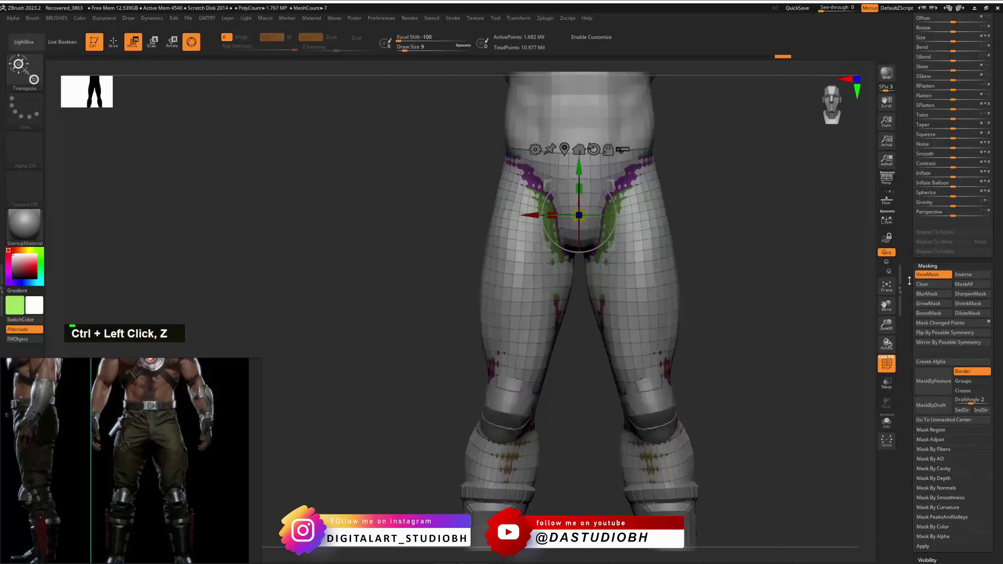
drag(910, 281, 909, 527)
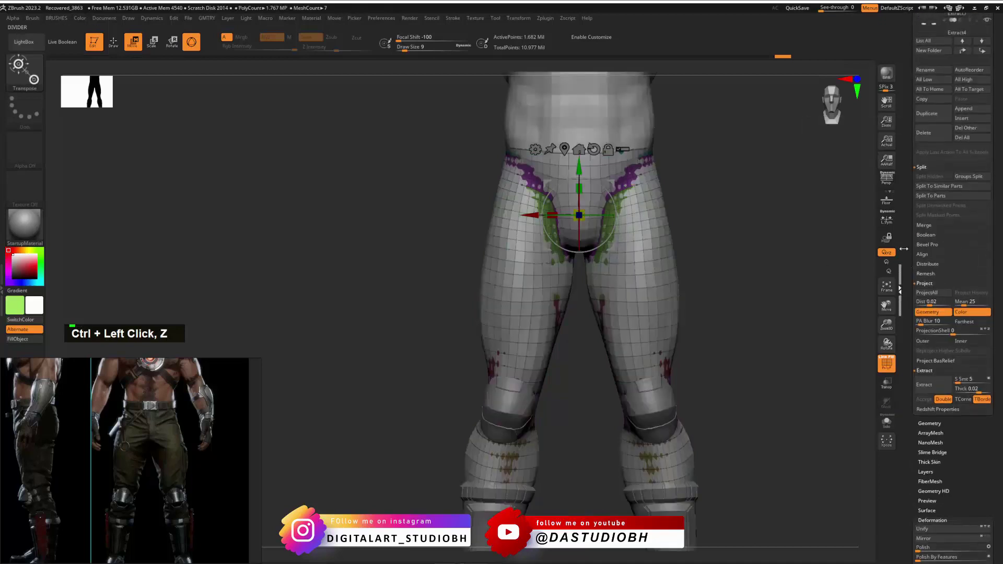
click(904, 249)
drag(908, 220, 915, 313)
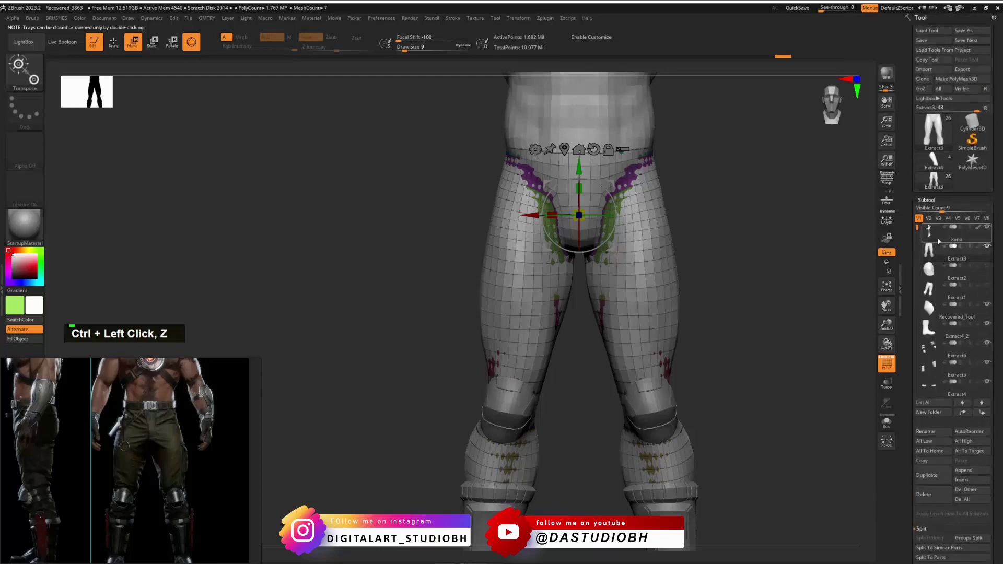
Build up the trousers over the front of the crotch and inner thighs with ClayBuildup at draw size 45.
mouse_move(773, 263)
mouse_down()
mouse_move(750, 257)
mouse_move(763, 278)
mouse_up()
key(ctrl+b)
key(ctrl+b)
click(658, 224)
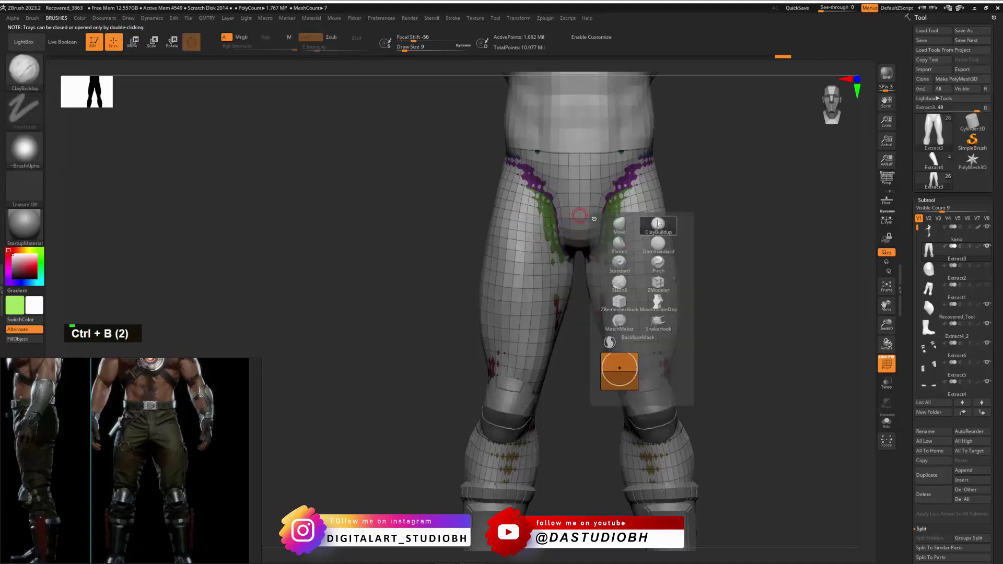
key(2)
key(2)
key(2)
key(2)
key(2)
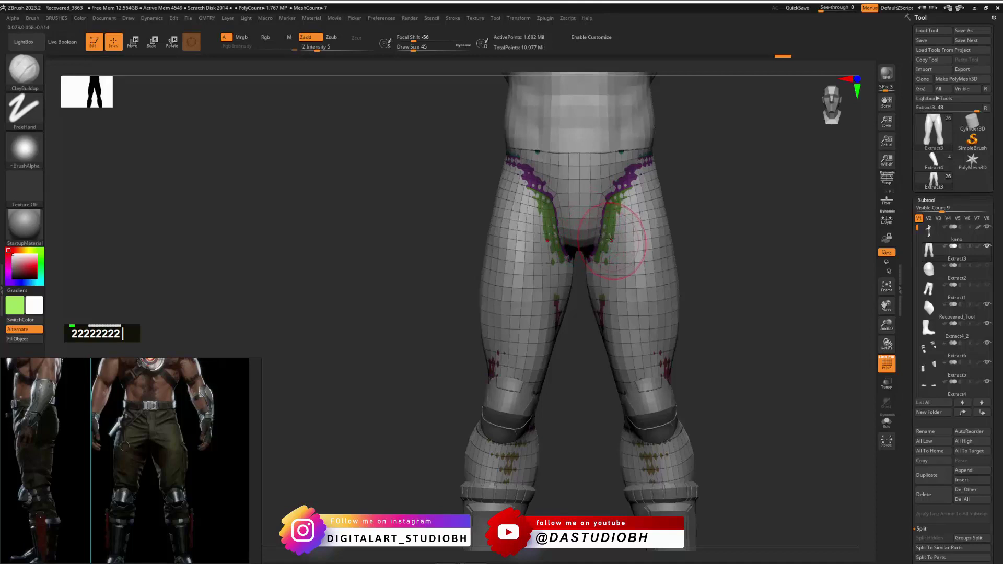
double_click(601, 227)
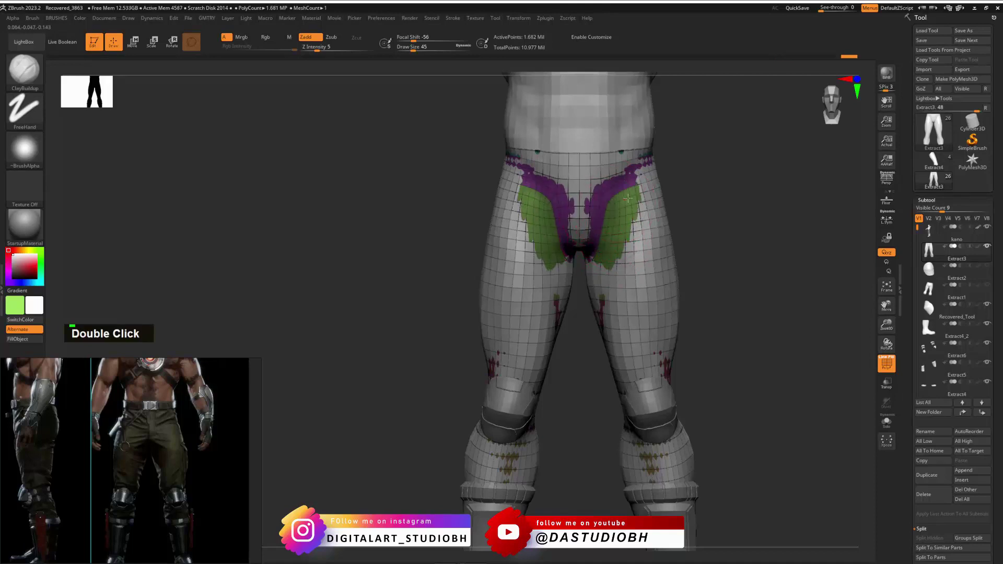
mouse_move(596, 221)
mouse_down()
mouse_move(577, 226)
mouse_move(577, 175)
mouse_move(627, 172)
mouse_up()
mouse_move(730, 209)
mouse_down()
mouse_move(694, 210)
mouse_move(704, 208)
mouse_up()
mouse_move(753, 256)
alt+mouse_down()
mouse_move(762, 240)
mouse_move(713, 204)
mouse_move(712, 215)
mouse_move(562, 205)
mouse_move(546, 226)
alt+mouse_up()
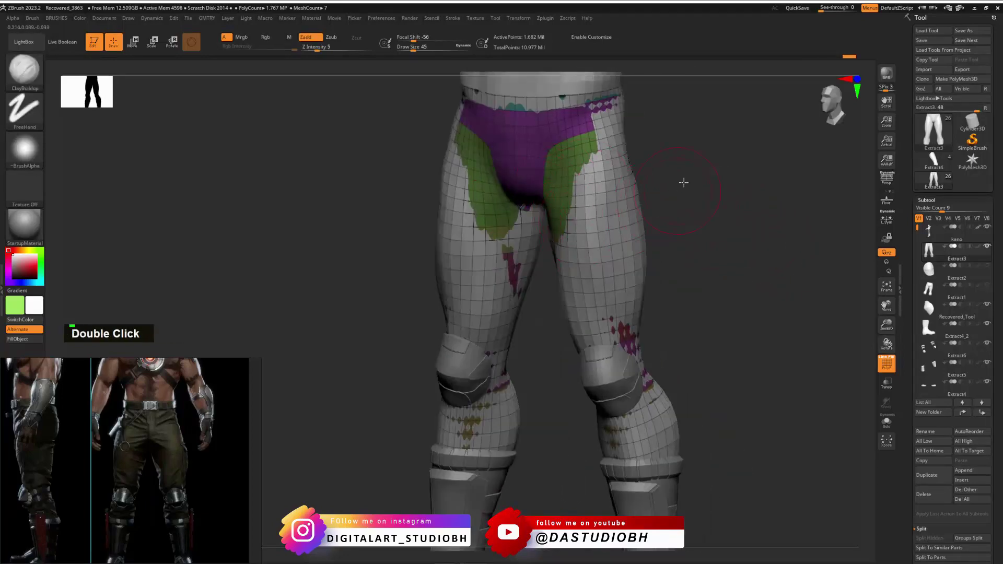
Build up the trousers' hips and outer thighs with ClayBuildup until they cover the body around to the back.
drag(682, 181, 705, 184)
mouse_move(547, 222)
mouse_down()
mouse_move(542, 273)
mouse_move(553, 274)
mouse_move(582, 256)
mouse_move(601, 220)
mouse_up()
mouse_move(669, 201)
mouse_down()
mouse_move(587, 170)
mouse_move(601, 209)
mouse_move(640, 198)
mouse_move(646, 128)
mouse_move(620, 121)
mouse_up()
mouse_move(734, 156)
mouse_down()
mouse_move(642, 157)
mouse_move(681, 149)
mouse_move(669, 190)
mouse_move(625, 220)
mouse_move(653, 245)
mouse_move(612, 274)
mouse_move(627, 314)
mouse_move(669, 293)
mouse_move(653, 397)
mouse_move(669, 413)
mouse_up()
drag(828, 271, 732, 272)
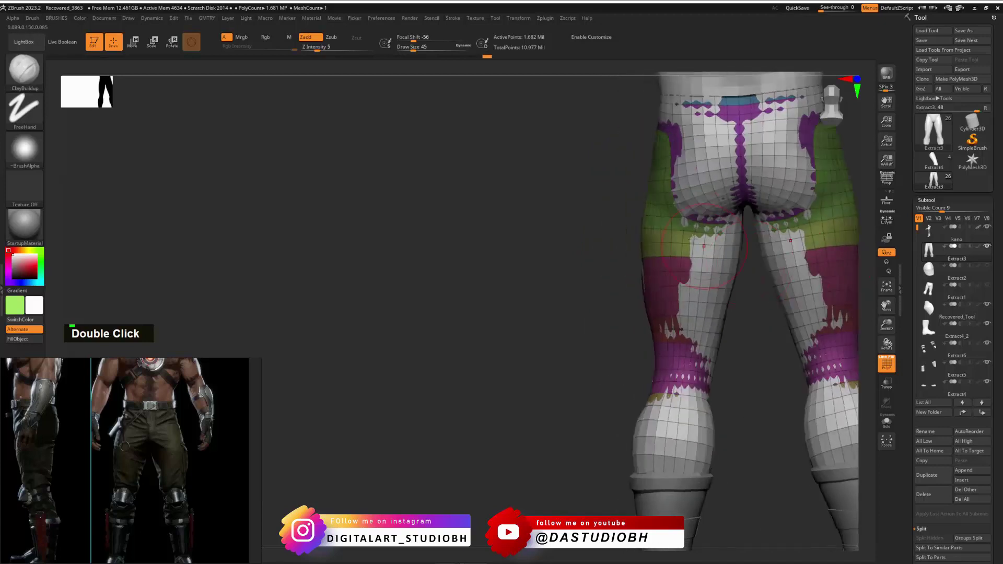
Build up the buttocks, the backs of the thighs and the areas behind the knees so the trousers cover the body.
mouse_move(716, 201)
mouse_down()
mouse_move(729, 254)
mouse_move(714, 307)
mouse_up()
mouse_move(693, 320)
mouse_down()
mouse_move(715, 360)
mouse_move(713, 381)
mouse_up()
mouse_move(700, 152)
mouse_down()
mouse_move(733, 205)
mouse_move(679, 180)
mouse_move(700, 125)
mouse_move(667, 136)
mouse_up()
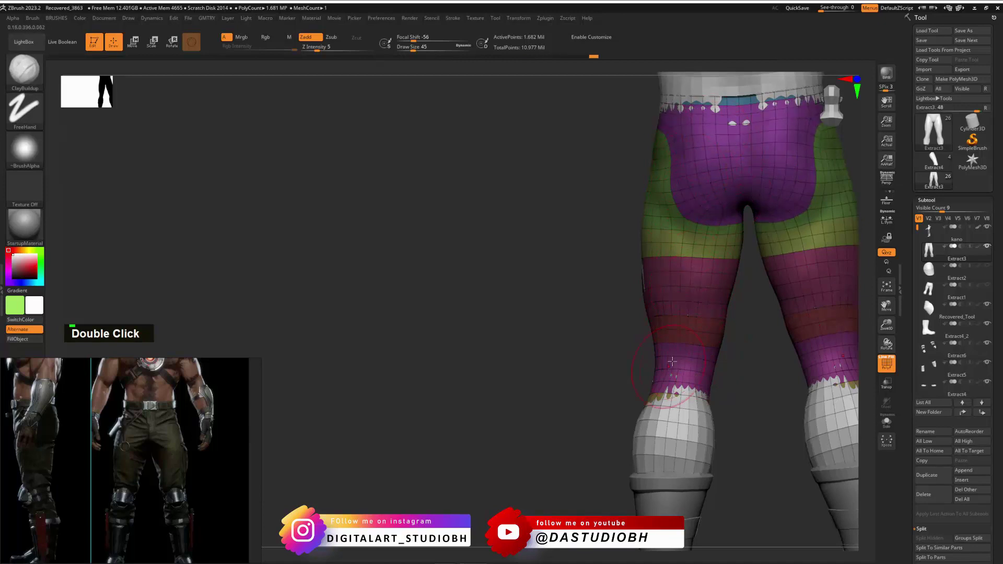
drag(672, 362, 674, 457)
Hide the polyframe, lower the trousers by three subdivision levels and smooth the thighs.
key(shift+f)
mouse_move(592, 359)
alt+mouse_down()
mouse_move(528, 317)
mouse_move(607, 329)
alt+mouse_up()
drag(627, 264, 609, 284)
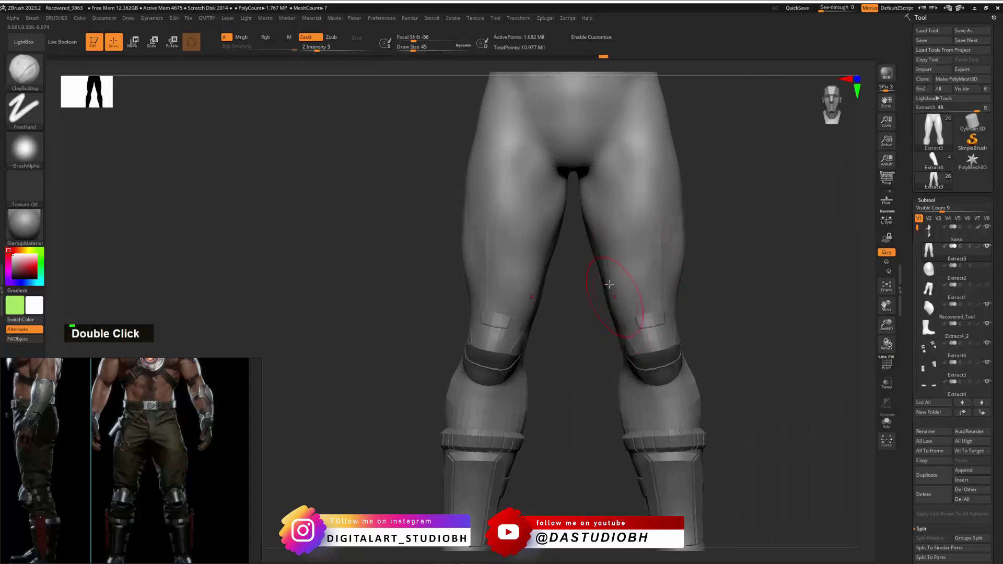
mouse_move(665, 251)
shift+mouse_down()
mouse_move(678, 235)
mouse_move(667, 253)
shift+mouse_up()
key(shift+d)
key(shift+d)
key(shift+d)
shift+drag(674, 214, 661, 266)
shift+drag(661, 266, 680, 223)
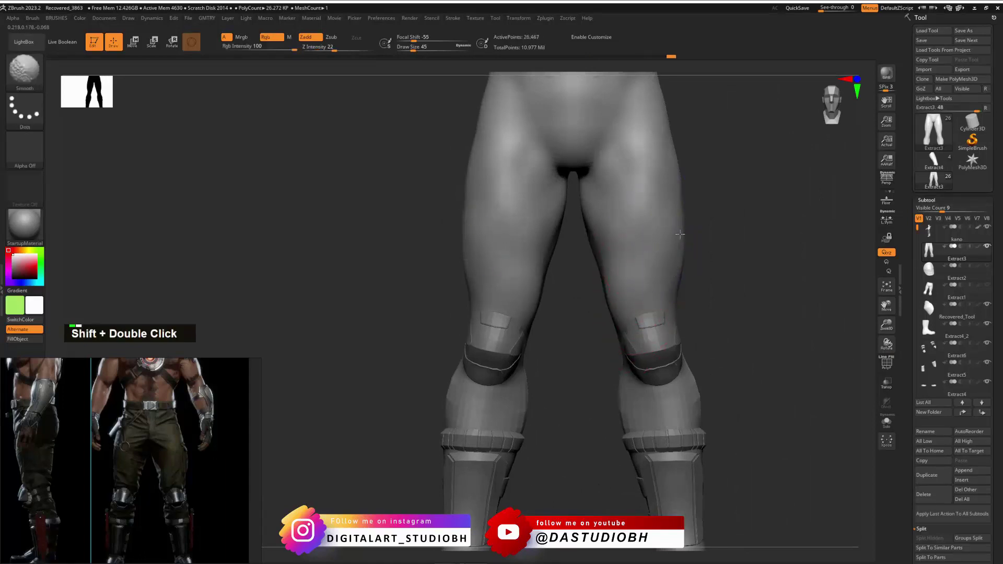
Build up the back of the trousers' calves above the boot cuffs with ClayBuildup.
drag(713, 290, 746, 298)
mouse_move(714, 349)
mouse_down()
mouse_move(733, 375)
mouse_move(695, 347)
mouse_up()
drag(473, 418, 599, 225)
mouse_move(556, 371)
mouse_down()
mouse_move(530, 400)
mouse_move(563, 407)
mouse_up()
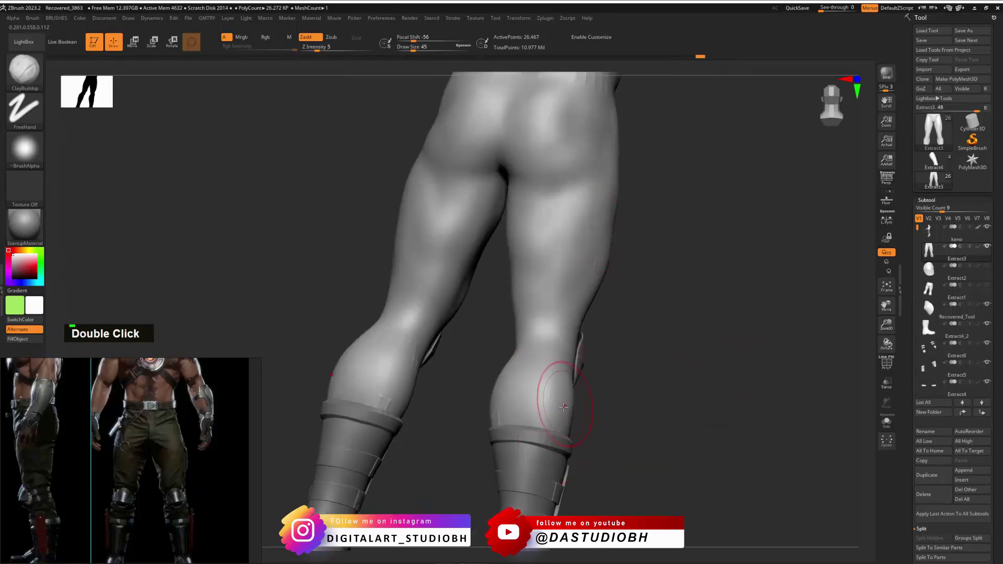
drag(627, 323, 663, 269)
Select the Standard brush with the Wrinkles_Softer_37 alpha and try a freehand wrinkle stroke across the upper thighs.
alt+click(695, 267)
alt+click(691, 269)
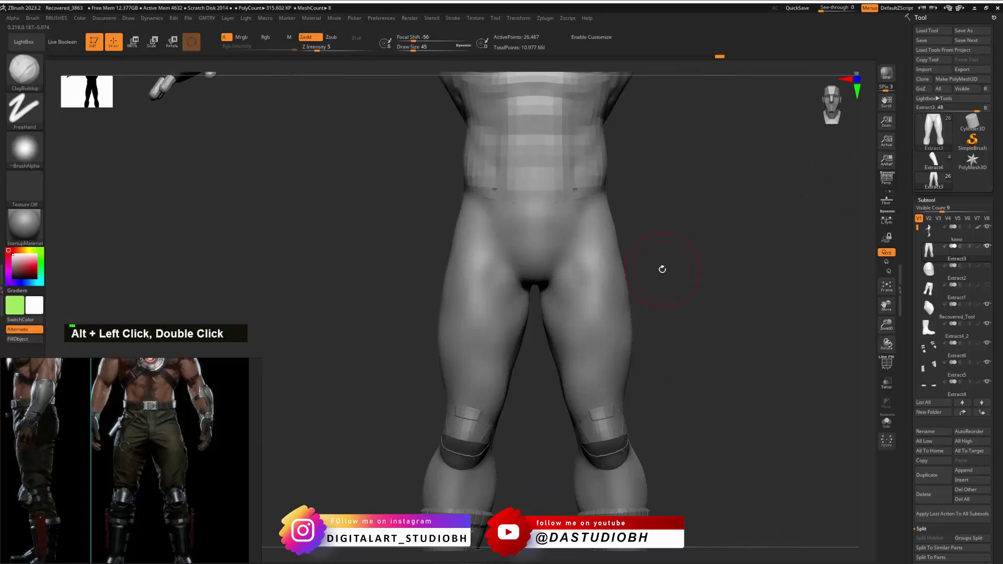
alt+drag(667, 228, 683, 278)
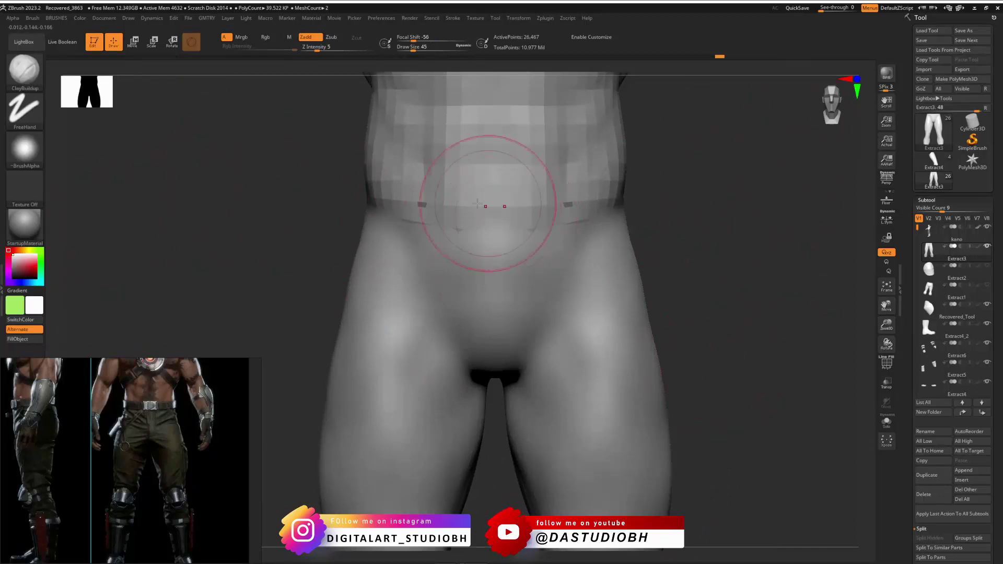
key(ctrl+b)
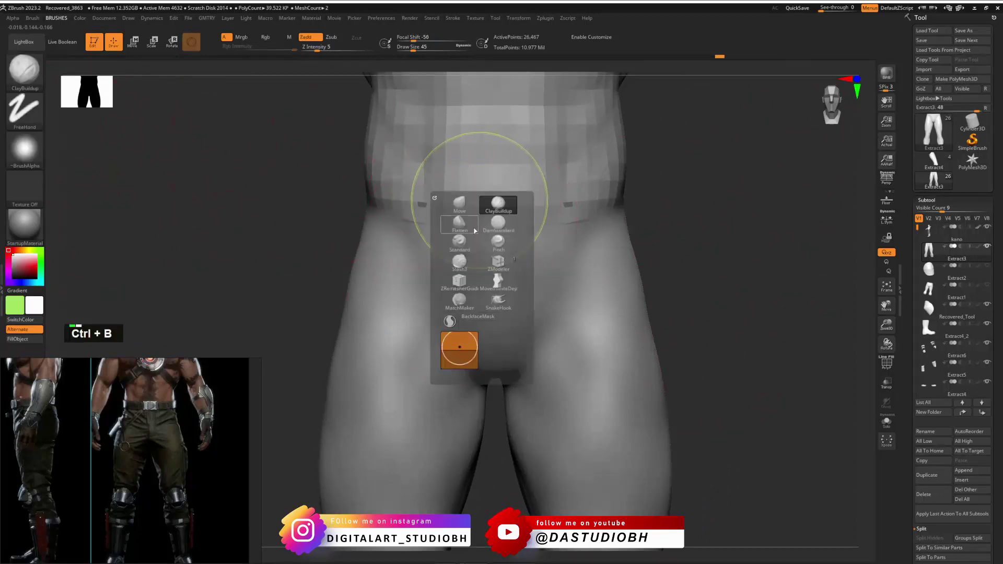
click(462, 246)
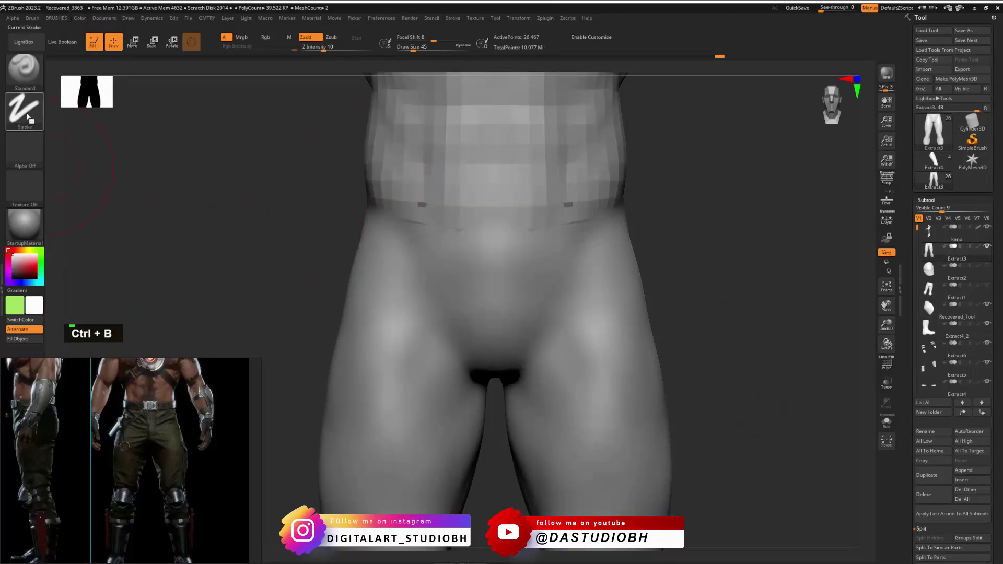
click(24, 150)
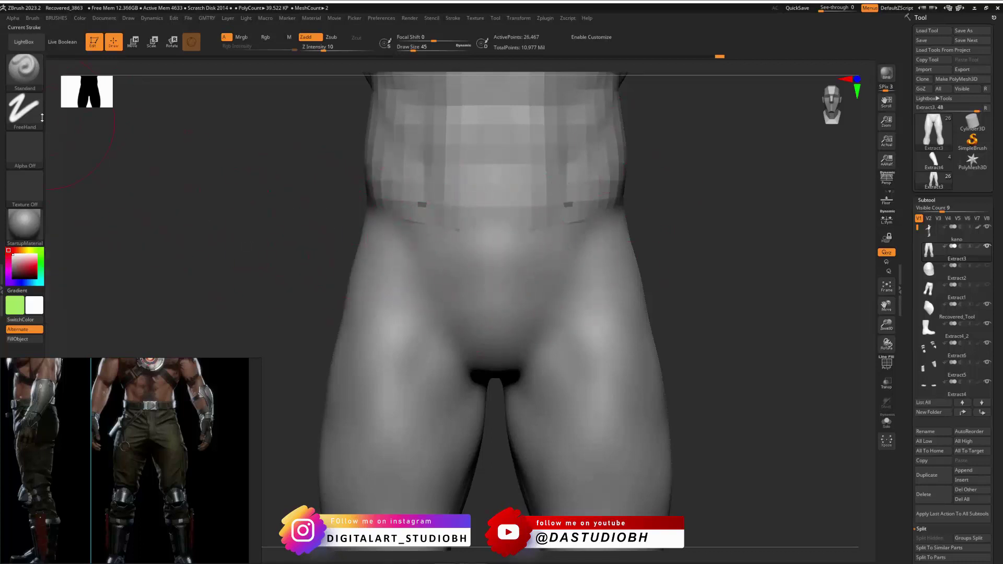
click(24, 149)
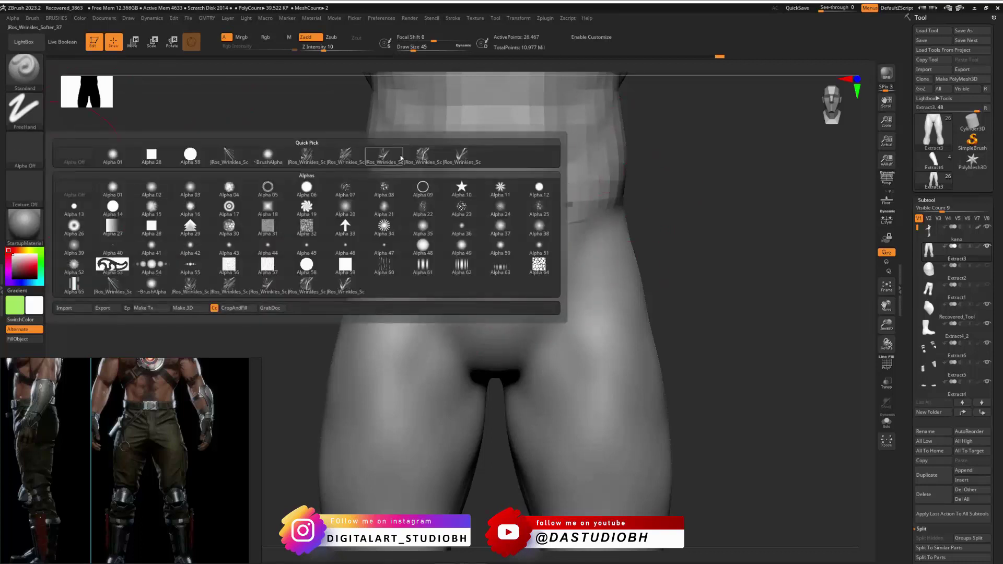
click(400, 156)
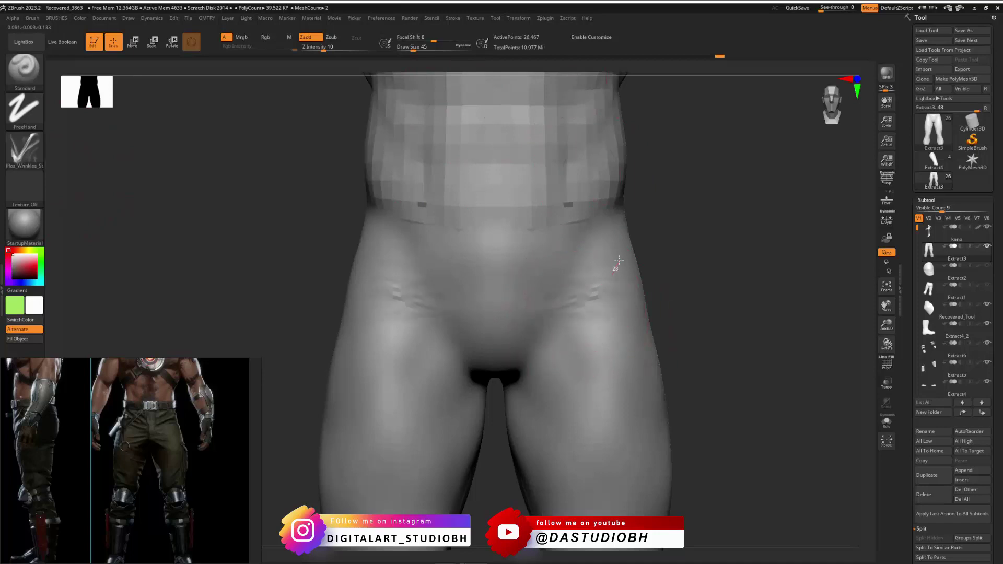
key(ctrl+z)
Set the brush stroke to DragRect and return the trousers to their highest subdivision level.
click(25, 110)
click(147, 138)
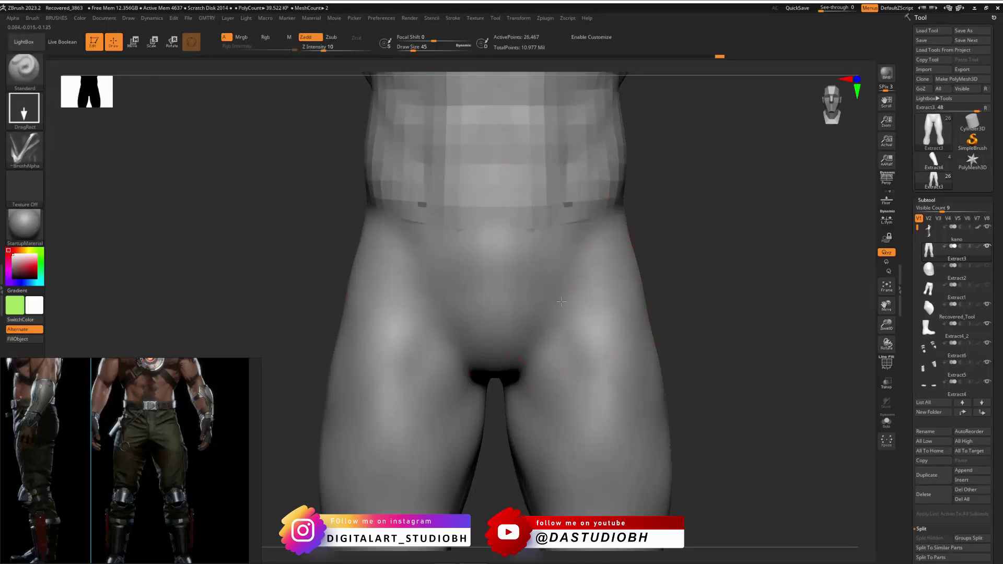
key(ctrl+z)
key(d)
key(d)
key(d)
key(d)
key(d)
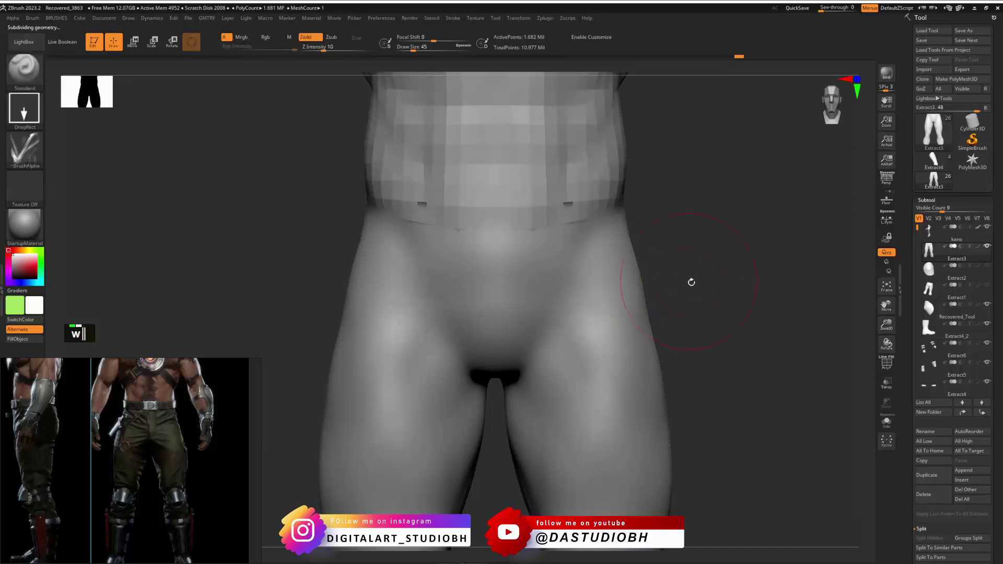
Stamp fabric folds on the front of the trousers around the crotch and hips with a different wrinkles alpha.
alt+drag(690, 280, 679, 176)
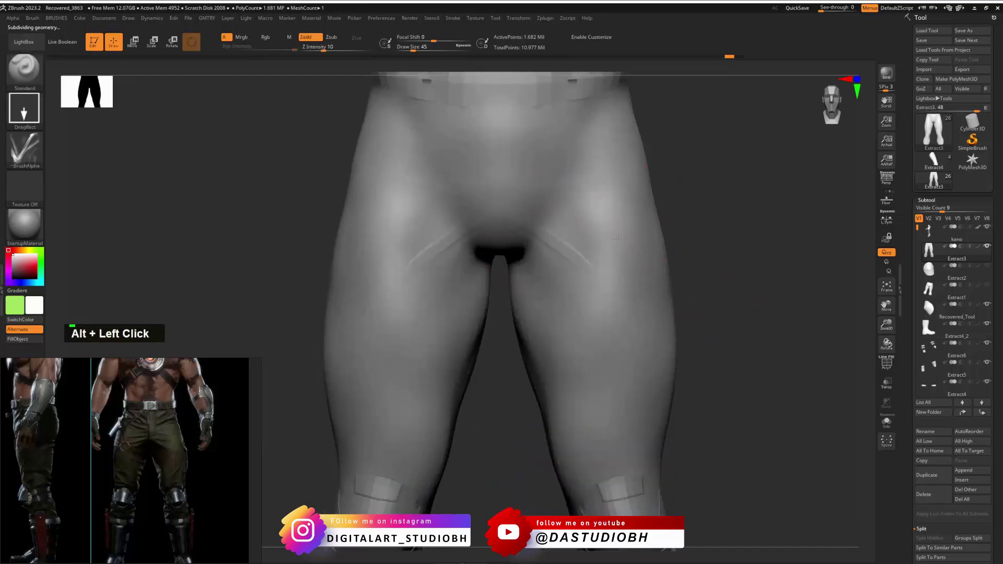
key(ctrl+z)
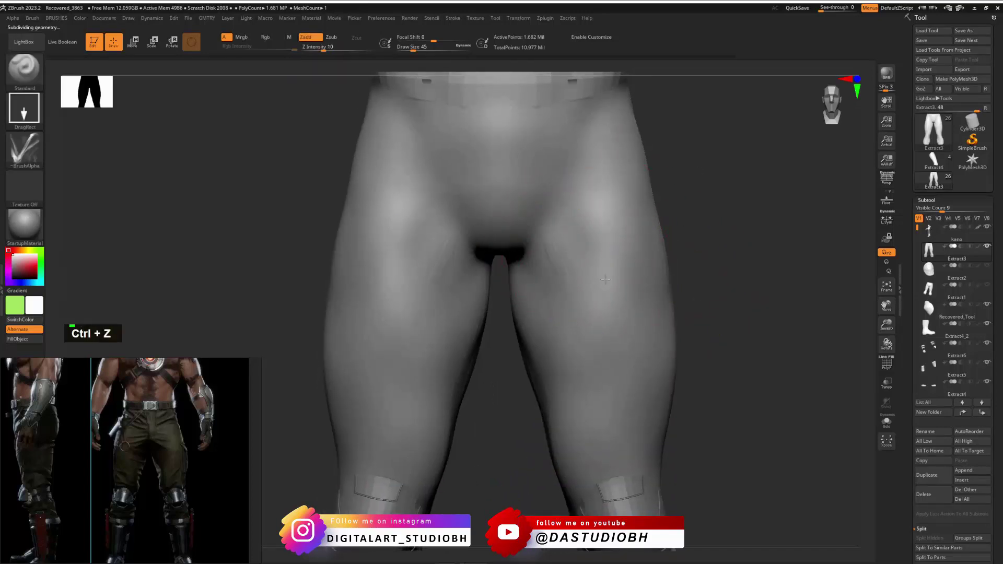
alt+drag(689, 240, 692, 186)
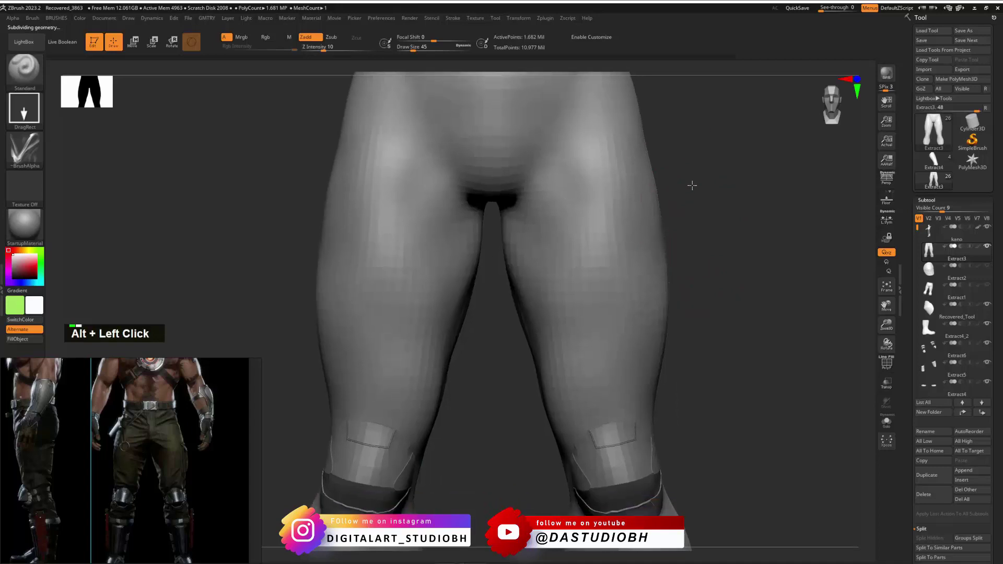
click(24, 149)
click(406, 162)
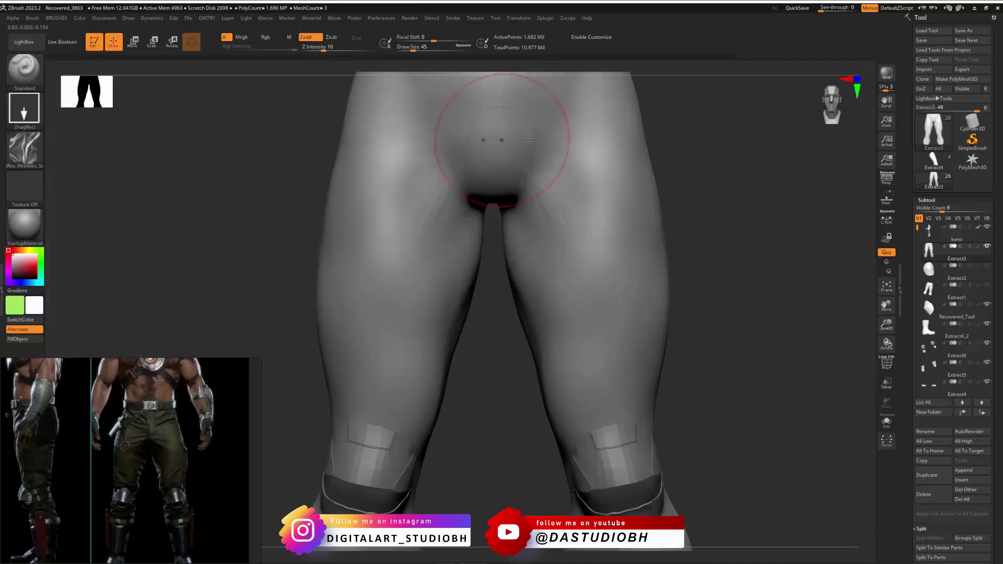
mouse_move(719, 162)
alt+mouse_down()
mouse_move(644, 163)
mouse_move(552, 257)
alt+mouse_up()
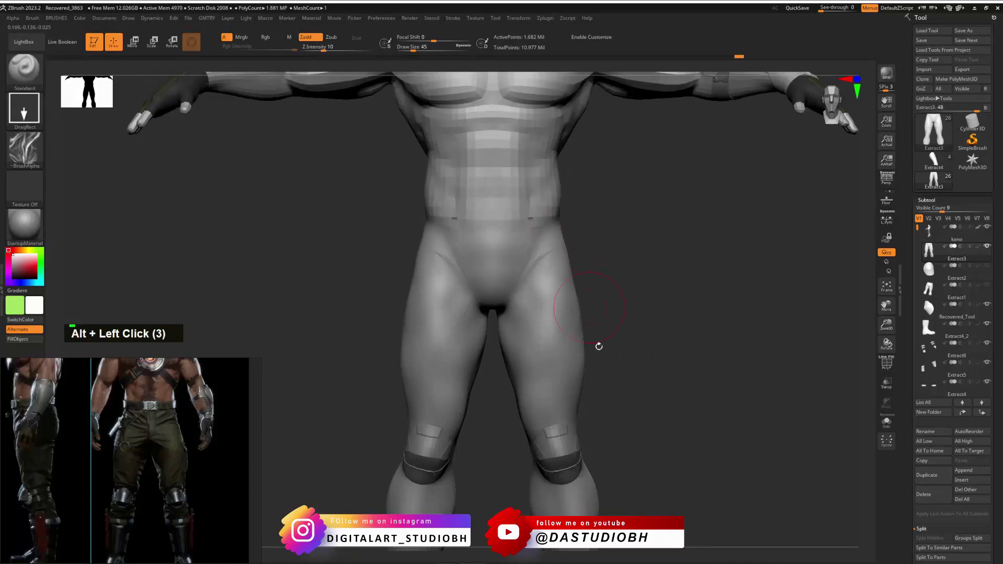
Try stamping folds on the front of the lower thighs with another wrinkles alpha.
click(25, 149)
click(386, 156)
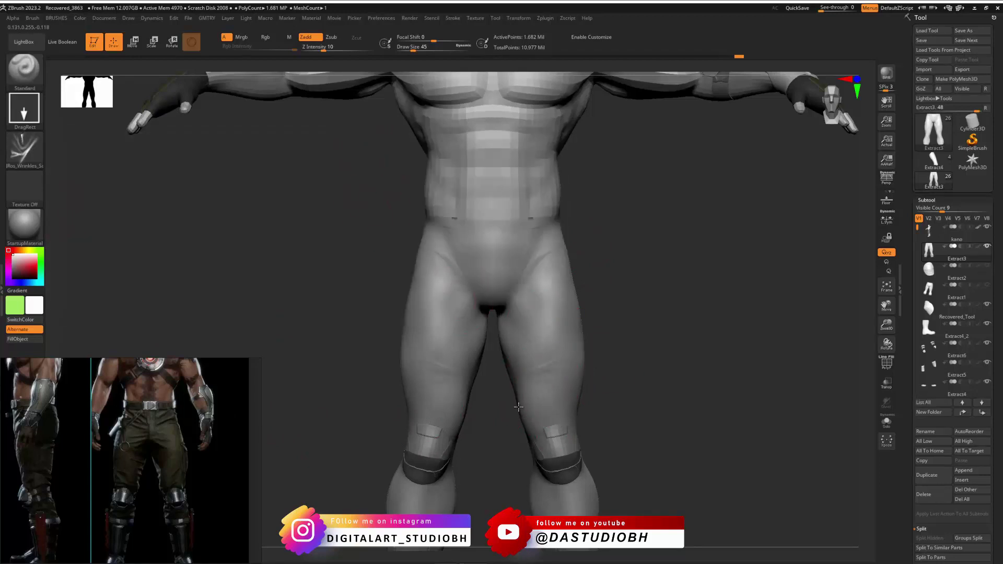
key(ctrl+z)
Try stamping folds below the buttocks and on the seat of the trousers with the Wrinkles_Softer_10 alpha.
drag(633, 268, 579, 246)
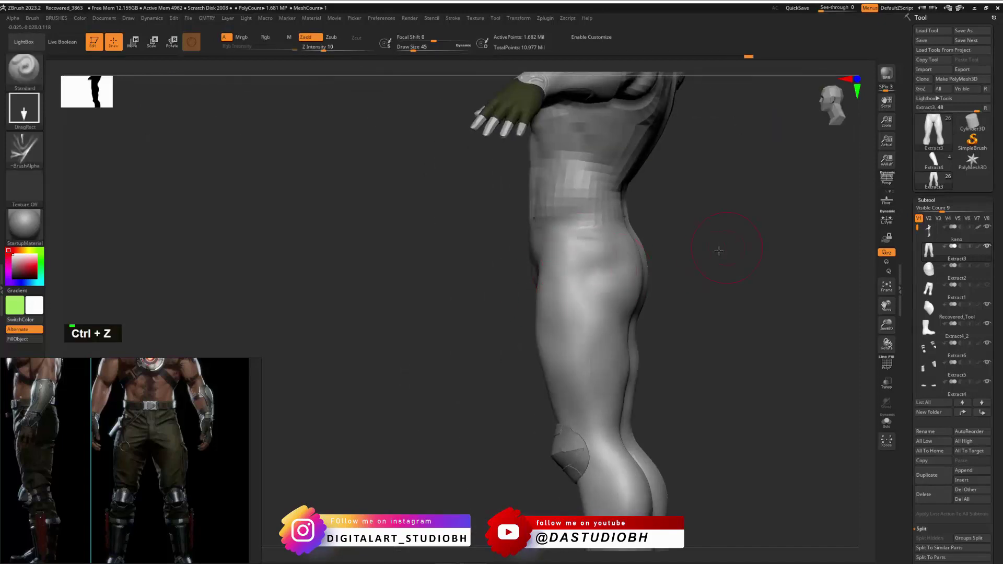
drag(719, 251, 680, 215)
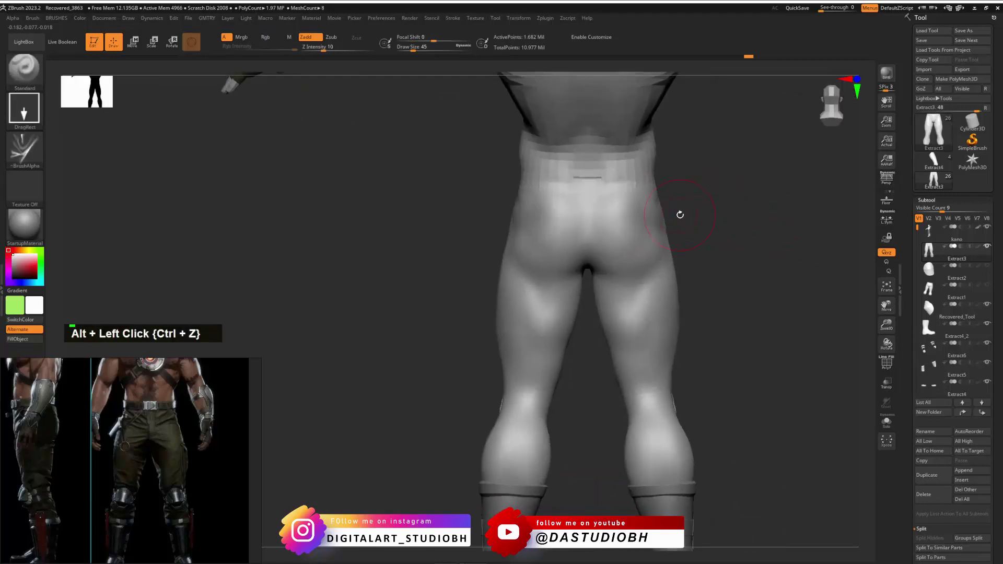
click(24, 149)
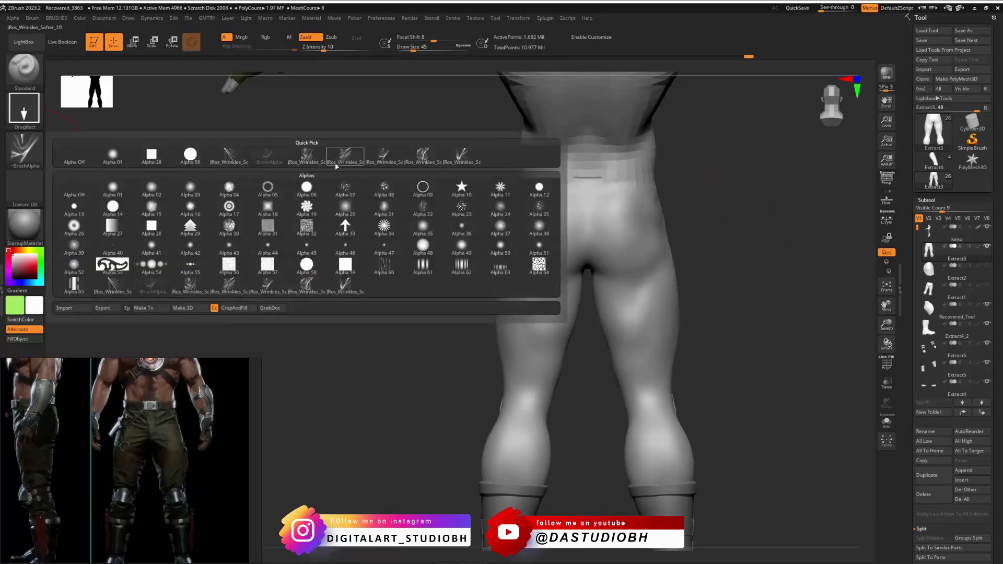
mouse_move(345, 159)
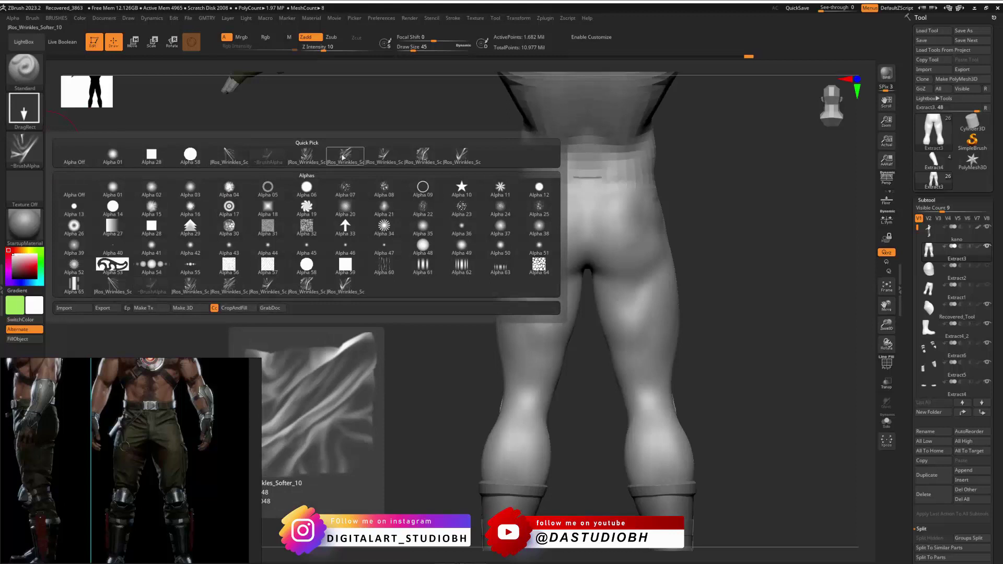
click(342, 157)
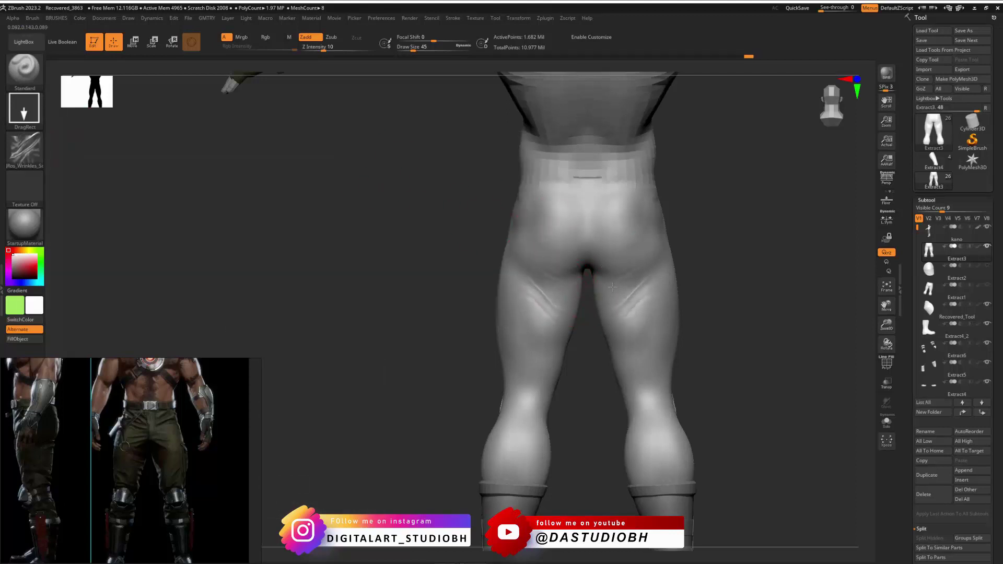
key(ctrl+z)
key(ctrl+z)
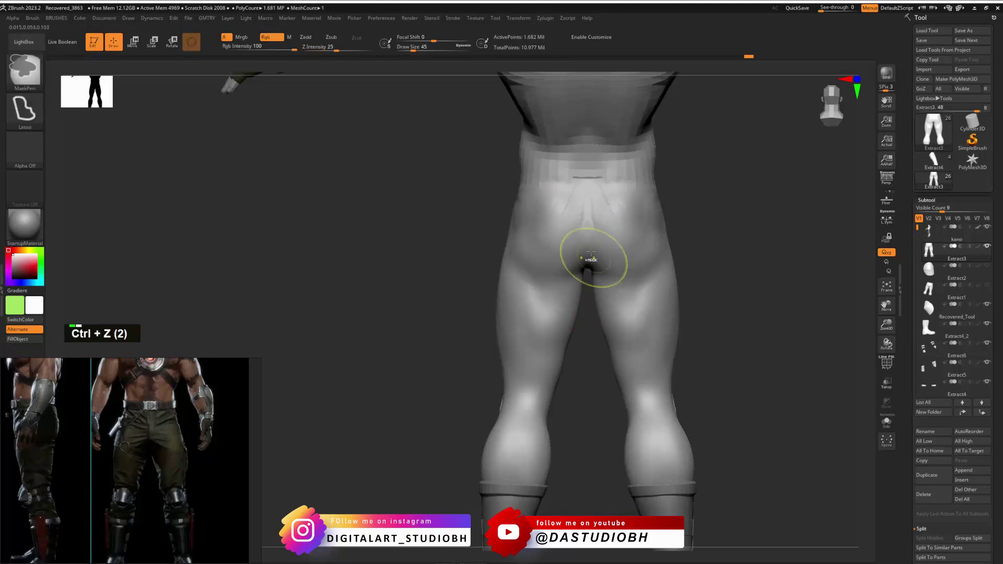
Try an asymmetrical fold on the seat of the trousers by toggling symmetry, at the highest subdivision level.
key(x)
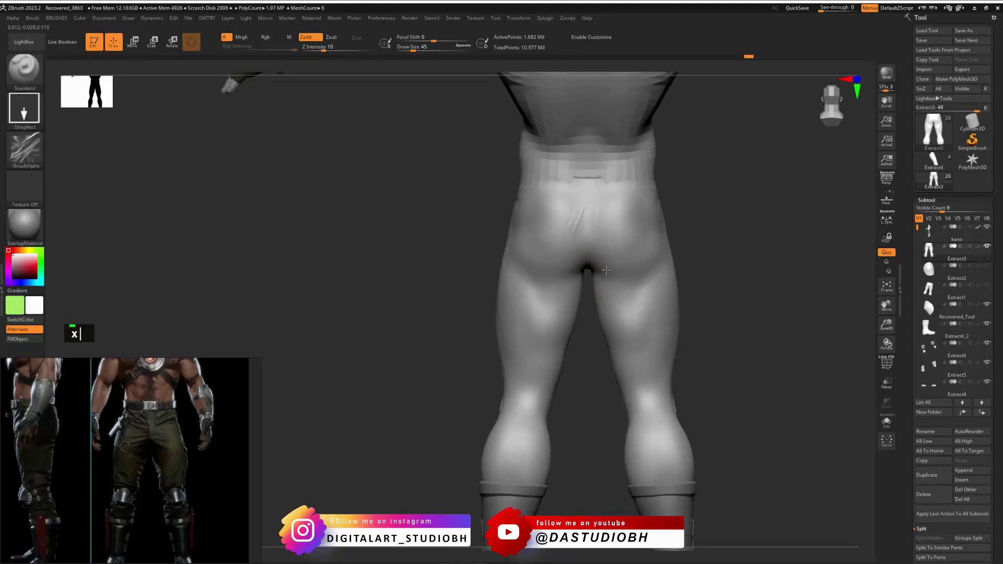
key(d)
key(d)
key(d)
key(d)
key(d)
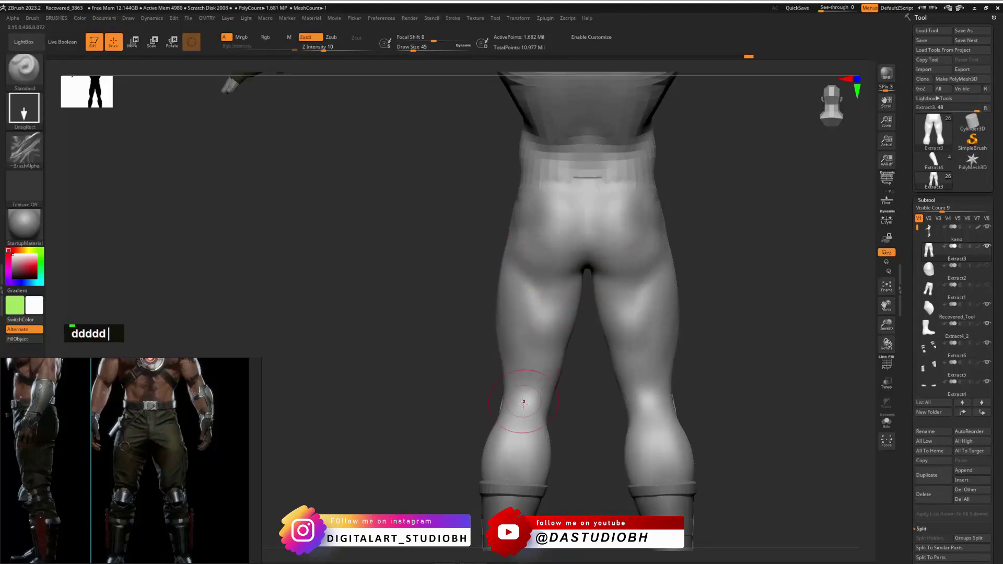
key(x)
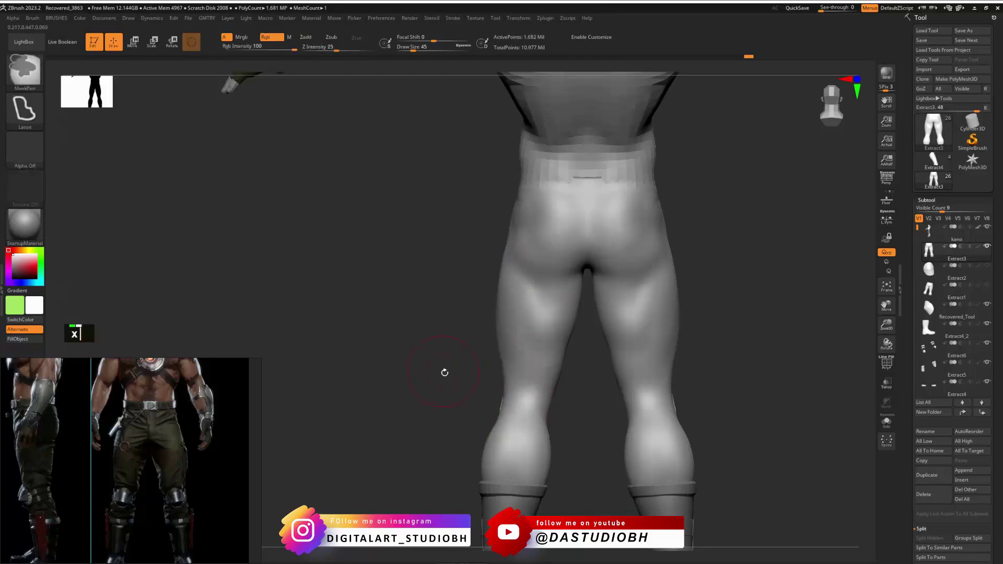
Try stamping folds around the front crotch of the trousers with another wrinkles alpha, up to the highest subdivision level.
drag(443, 370, 198, 186)
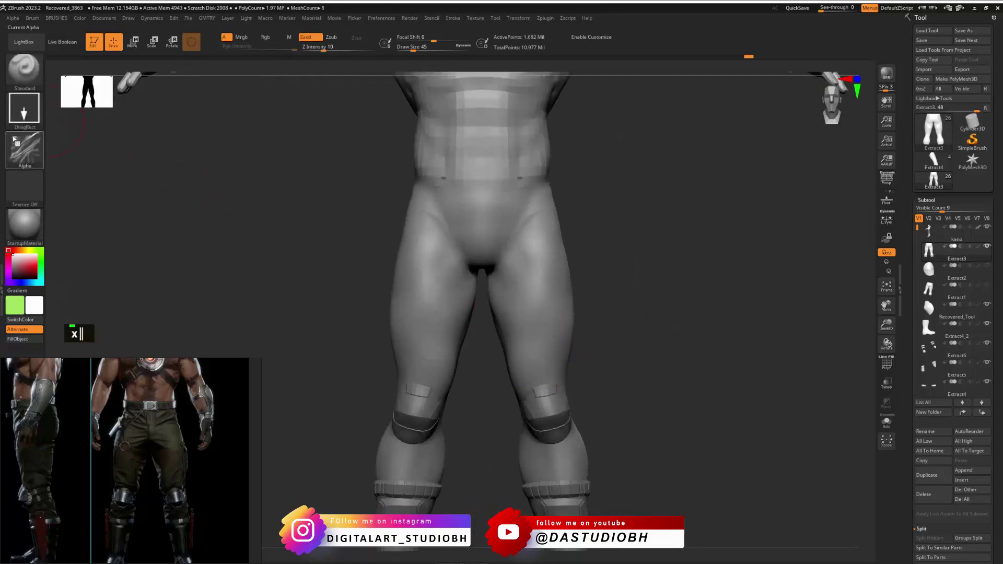
click(24, 149)
click(242, 159)
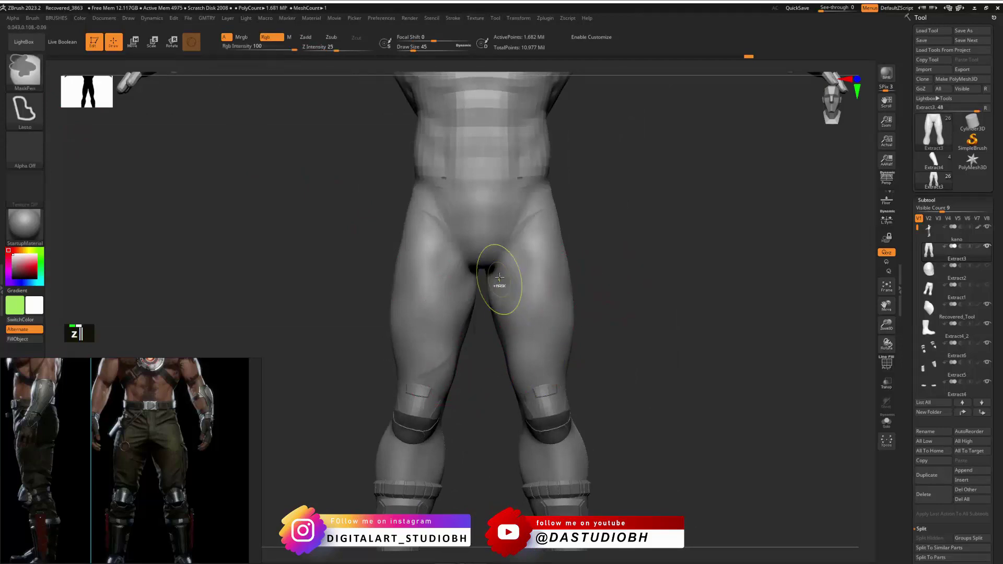
key(d)
key(d)
key(d)
key(d)
key(d)
key(z)
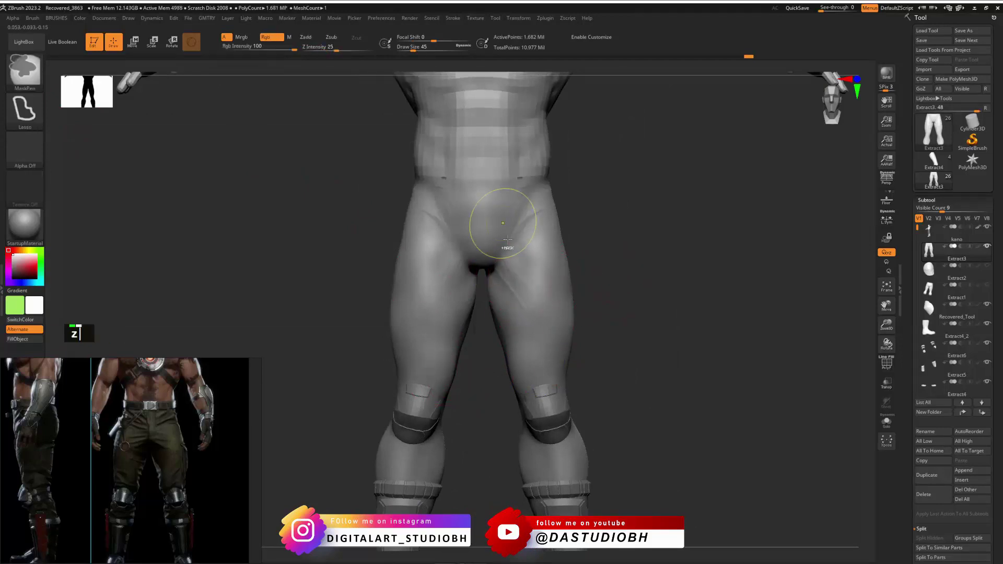
key(x)
key(d)
key(d)
key(d)
key(d)
key(d)
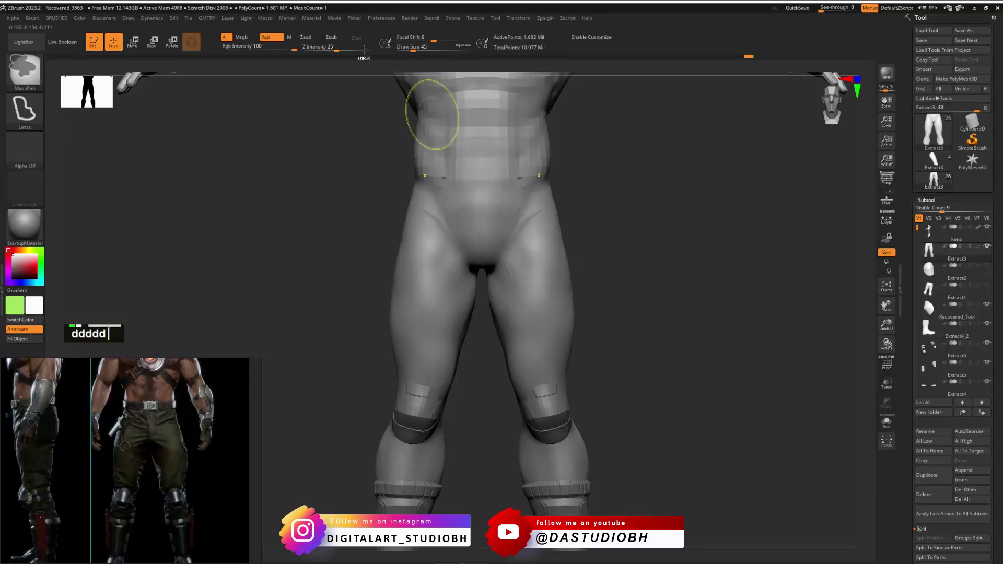
Stamp fabric folds on the inner thighs beside the crotch and on the hips at Z Intensity 31.
click(340, 47)
mouse_move(513, 278)
mouse_down()
mouse_move(523, 307)
mouse_move(518, 285)
mouse_move(525, 294)
mouse_up()
key(d)
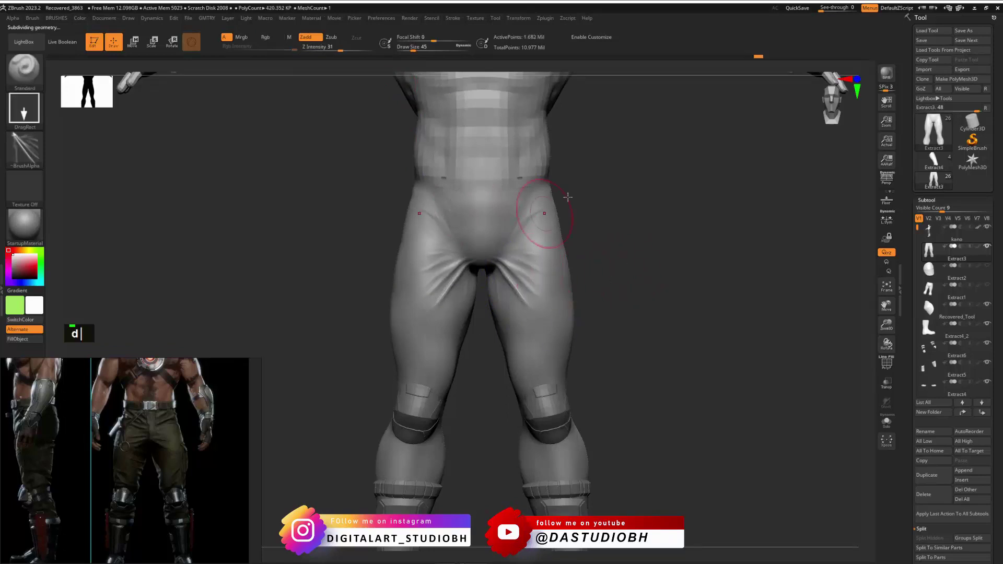
mouse_move(679, 235)
mouse_down()
mouse_move(607, 257)
mouse_move(663, 255)
mouse_up()
mouse_move(533, 282)
shift+mouse_down()
mouse_move(512, 287)
mouse_move(535, 303)
shift+mouse_up()
mouse_move(616, 251)
shift+mouse_down()
mouse_move(648, 246)
mouse_move(641, 252)
mouse_move(632, 208)
mouse_move(663, 217)
mouse_move(659, 264)
shift+mouse_up()
Build up a vertical fly strip down the front centre with the ClayBuildup brush at draw size 15, without symmetry.
key(ctrl+b)
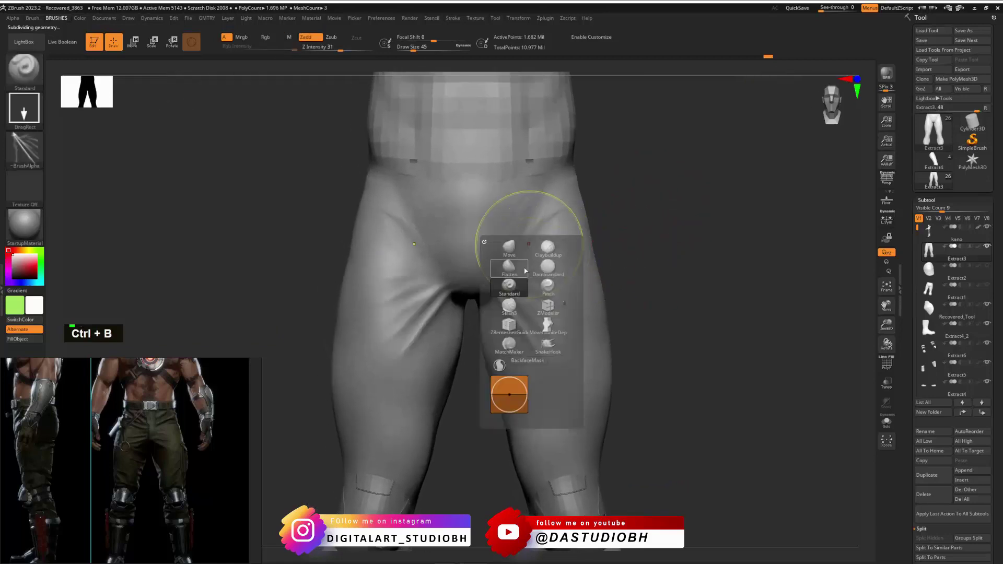
click(547, 248)
key(1)
key(1)
key(1)
key(1)
key(1)
key(1)
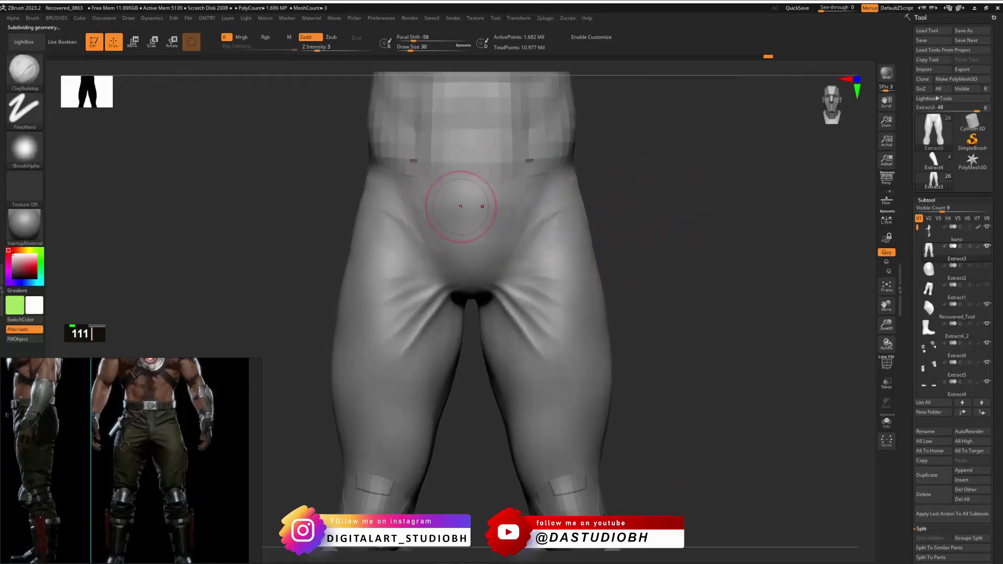
key(x)
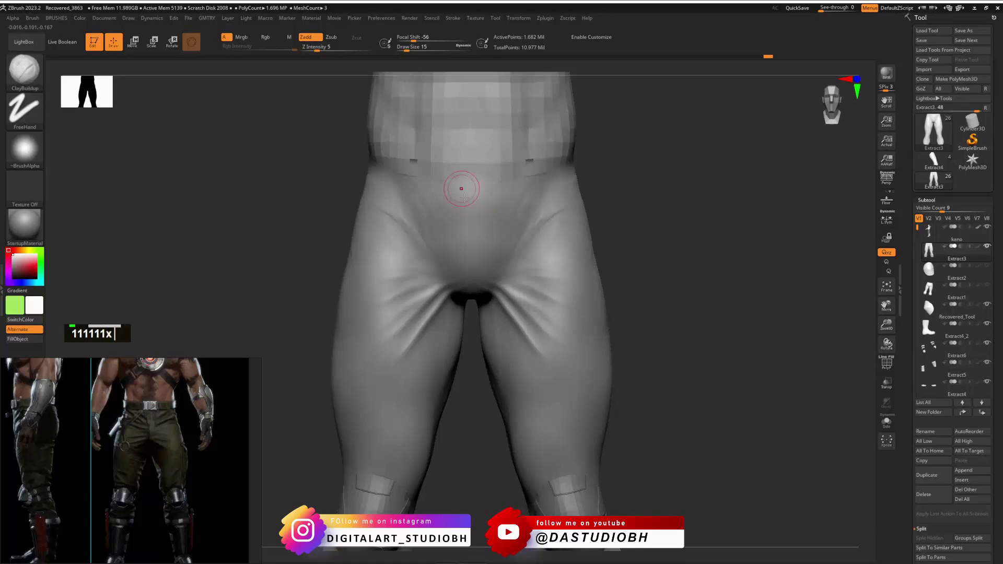
double_click(461, 189)
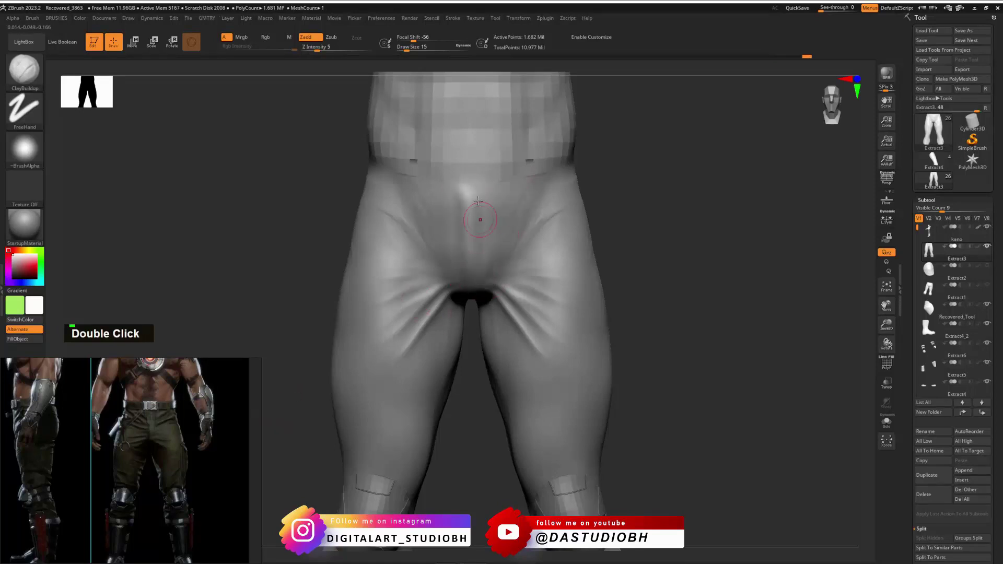
Smooth the raised fly strip down to the crotch at a lower subdivision level.
shift+drag(479, 217, 497, 257)
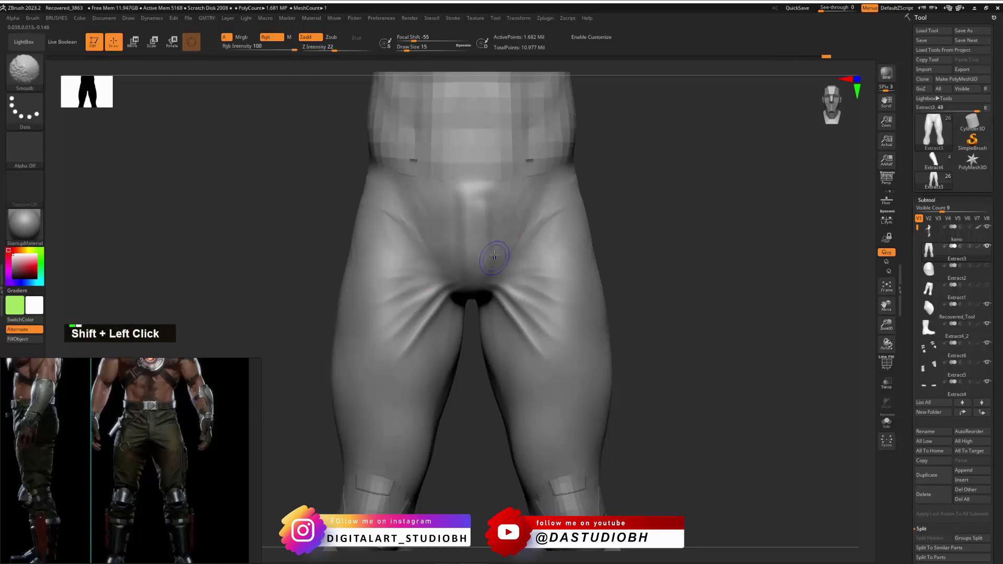
key(shift+d)
shift+drag(468, 206, 483, 209)
key(shift+d)
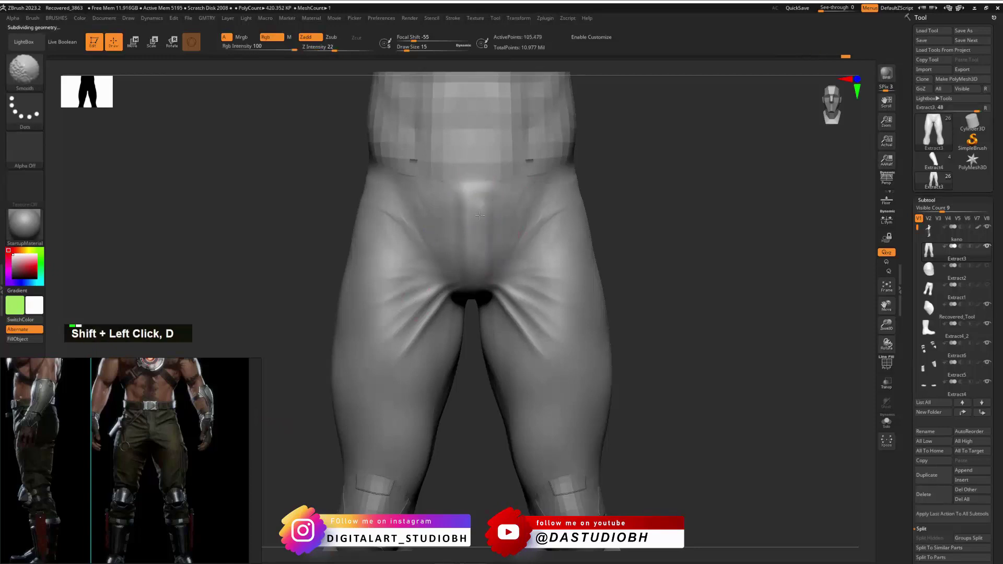
Carve a seam along the side edge of the fly strip with the DamStandard brush.
drag(590, 219, 666, 209)
alt+drag(611, 213, 591, 228)
key(ctrl+b)
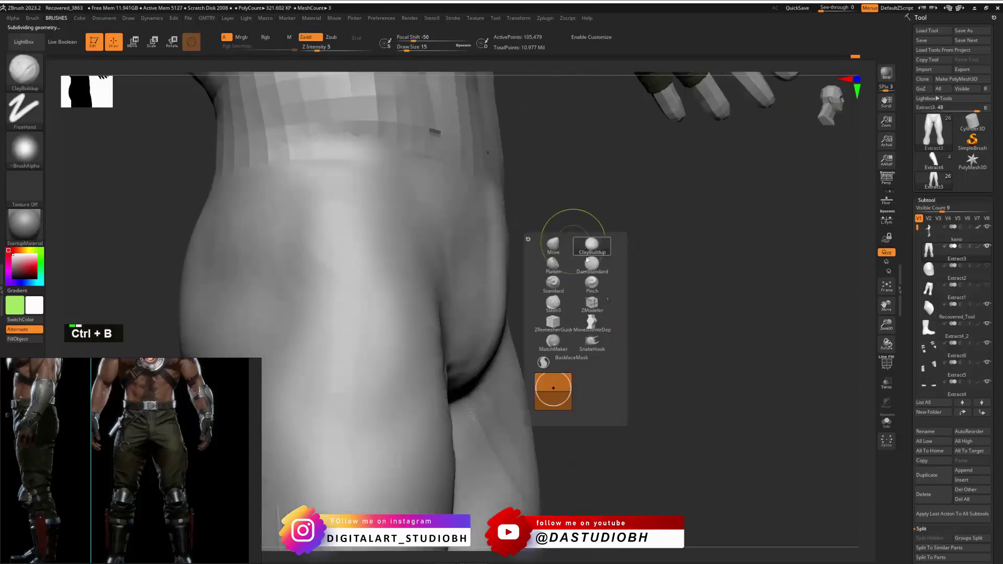
double_click(592, 269)
key(1)
key(1)
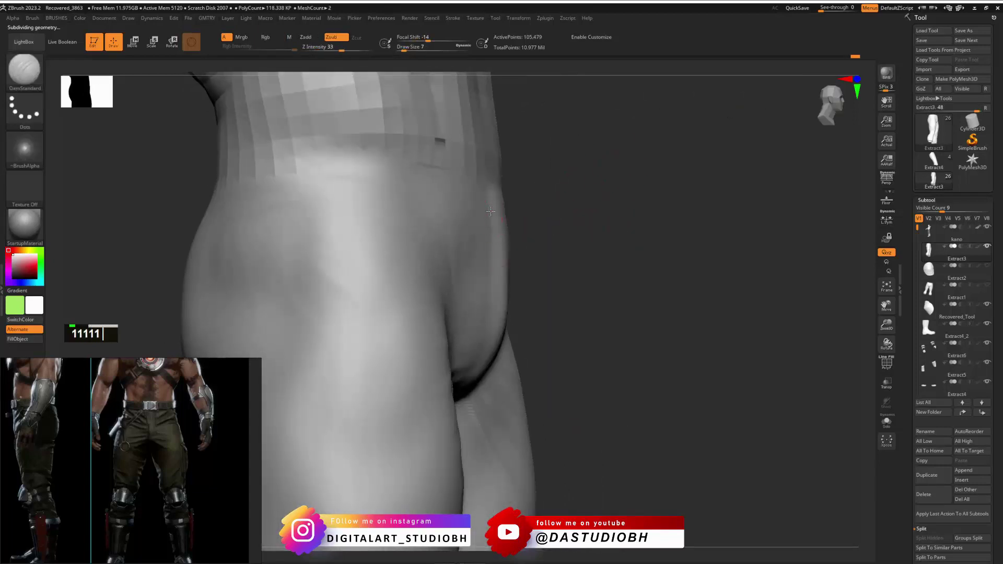
drag(497, 272, 477, 361)
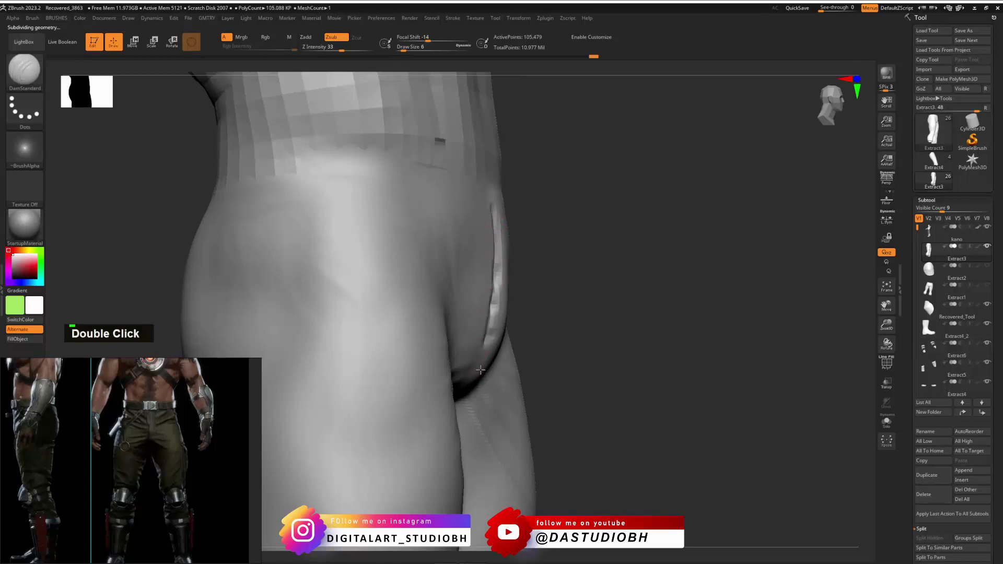
Smooth the carved fly seam and return to a straight front view of the trousers.
shift+click(495, 314)
shift+drag(493, 305, 496, 276)
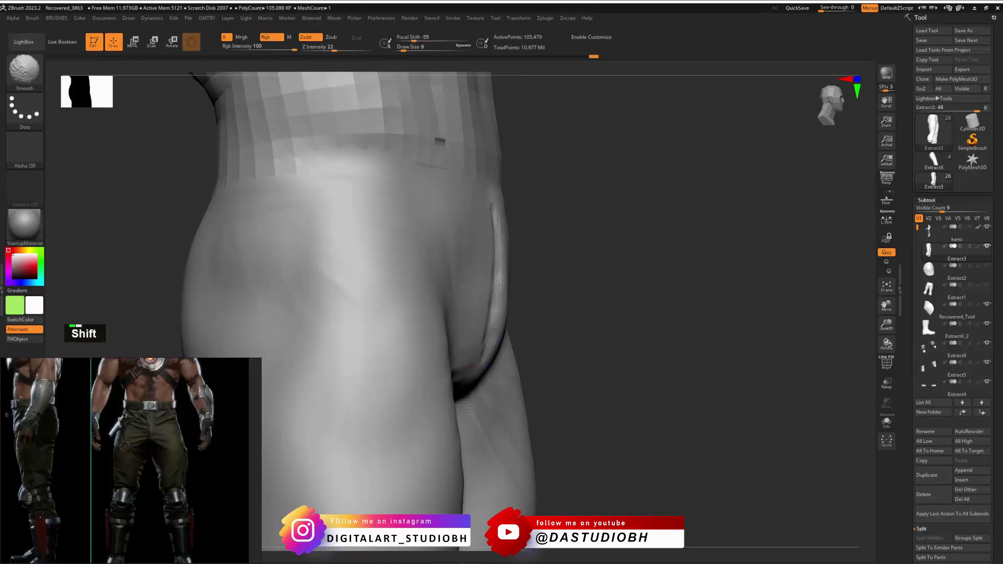
shift+drag(545, 296, 654, 255)
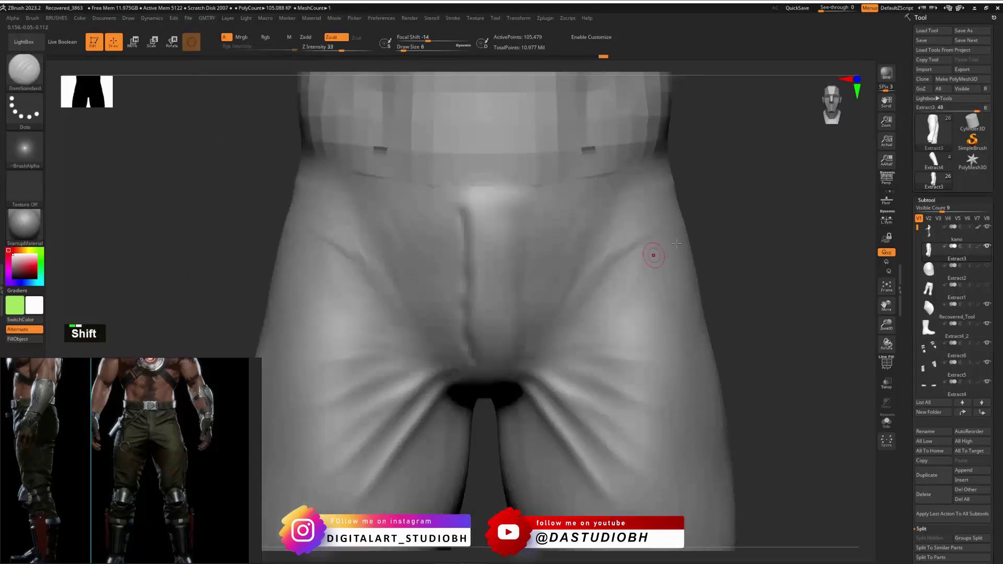
alt+drag(715, 262, 674, 313)
alt+drag(633, 379, 652, 286)
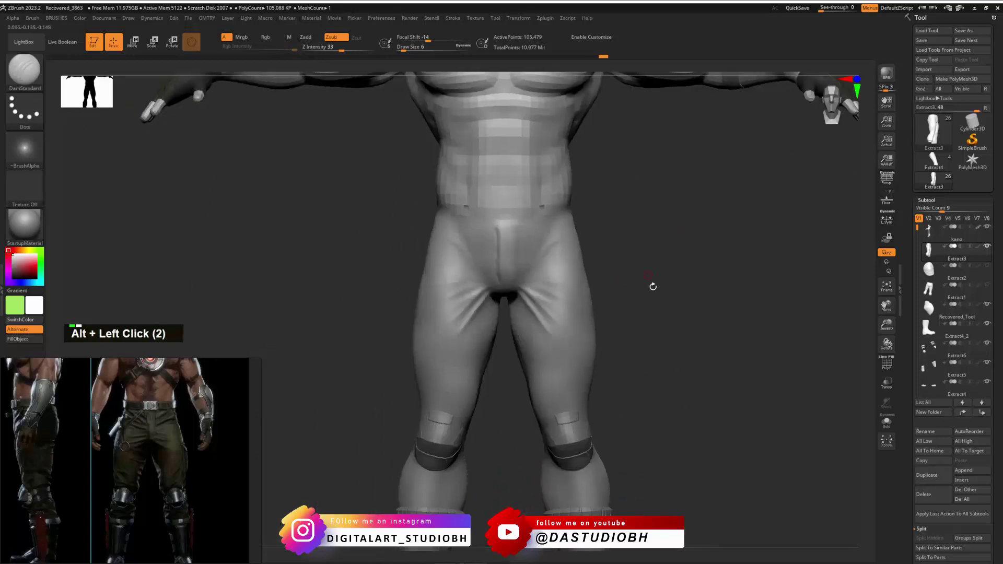
Hide the Extract3 trousers and show and select the detailed Extract1 trousers instead.
click(987, 246)
click(987, 285)
click(988, 284)
alt+drag(763, 255, 727, 280)
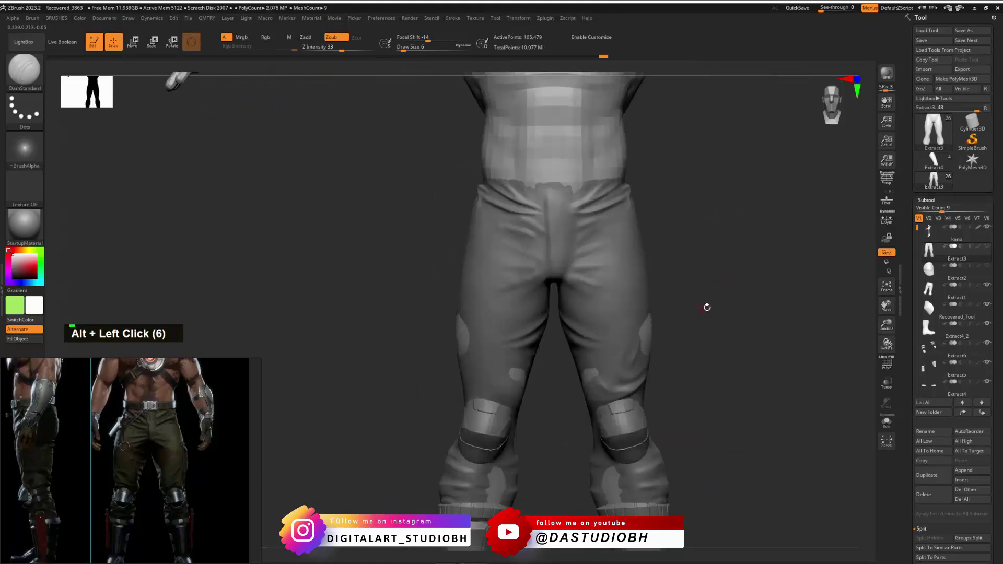
key(Down)
key(Down)
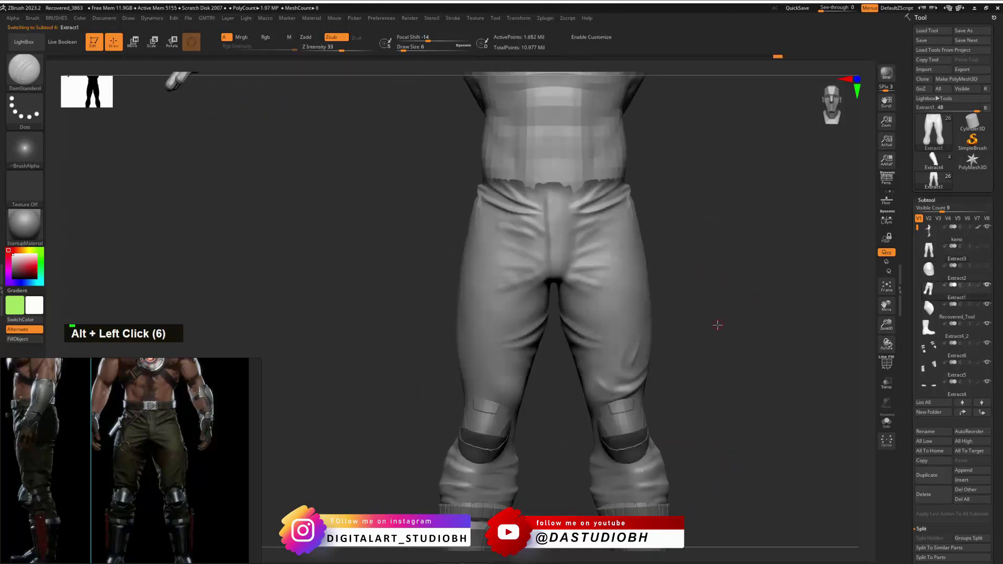
Examine the folds of the Extract1 trousers from the back, sides and front, comparing them with the back-view reference.
drag(717, 324, 644, 318)
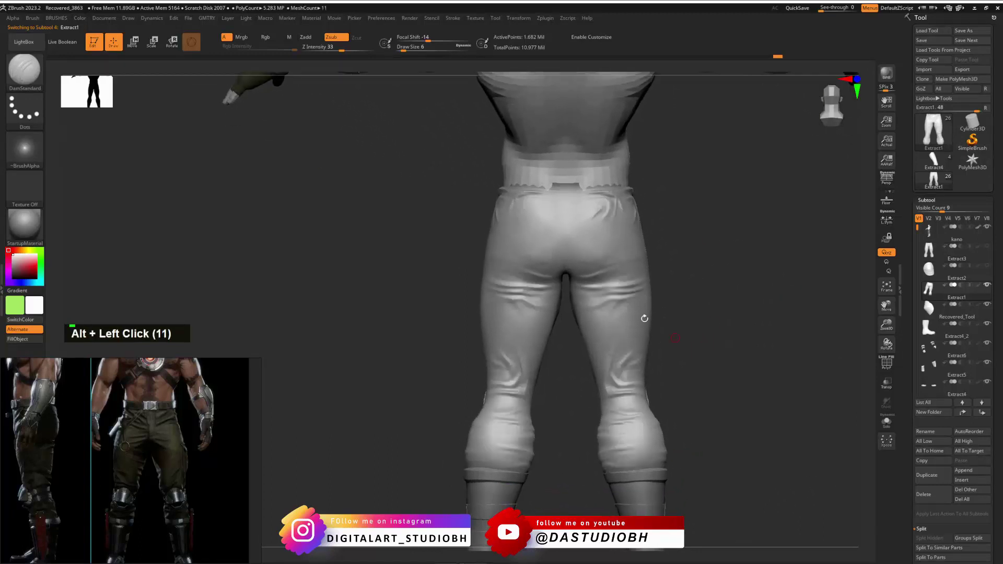
drag(699, 371, 774, 414)
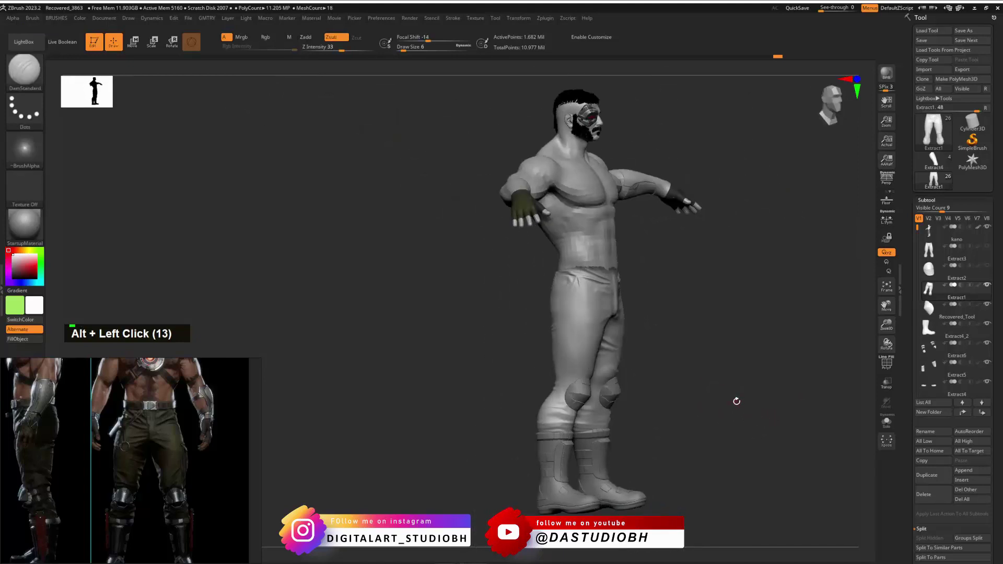
drag(711, 353, 598, 350)
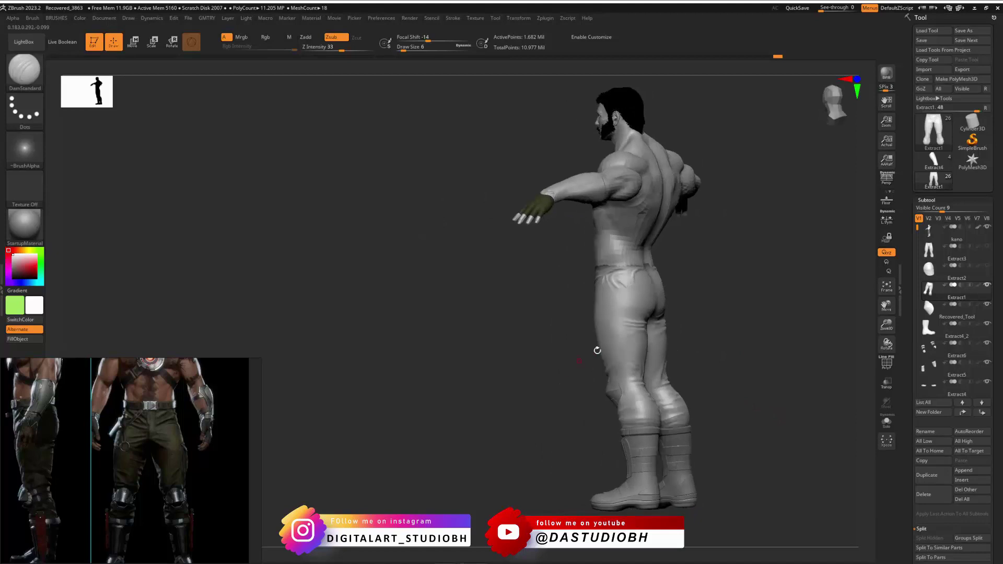
alt+drag(723, 318, 647, 350)
alt+drag(101, 460, 316, 464)
alt+drag(114, 430, 188, 483)
drag(750, 368, 673, 343)
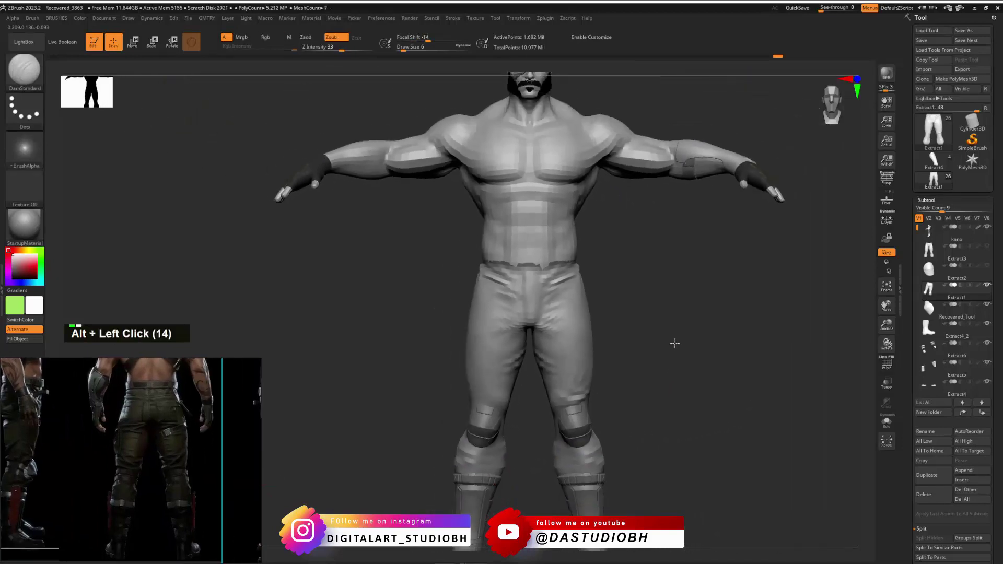
alt+drag(703, 302, 726, 212)
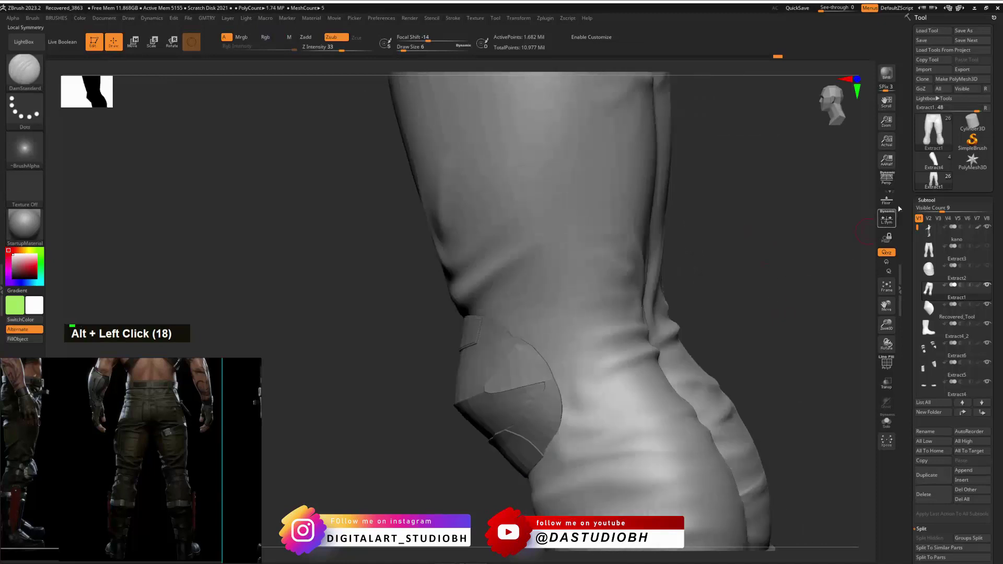
Select and isolate the kano body, clear its mask and hide the other subtools.
click(928, 238)
click(887, 422)
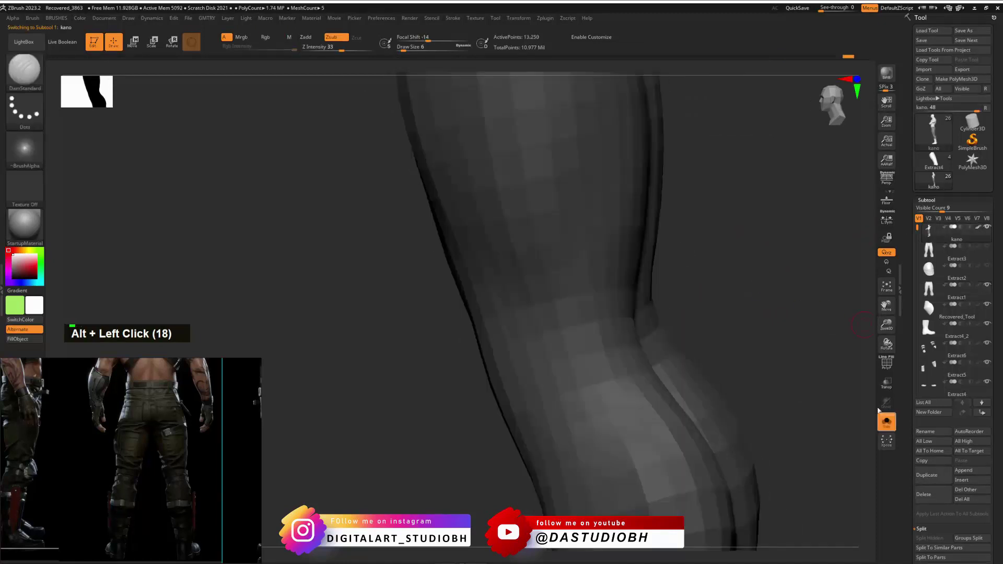
ctrl+drag(744, 280, 788, 366)
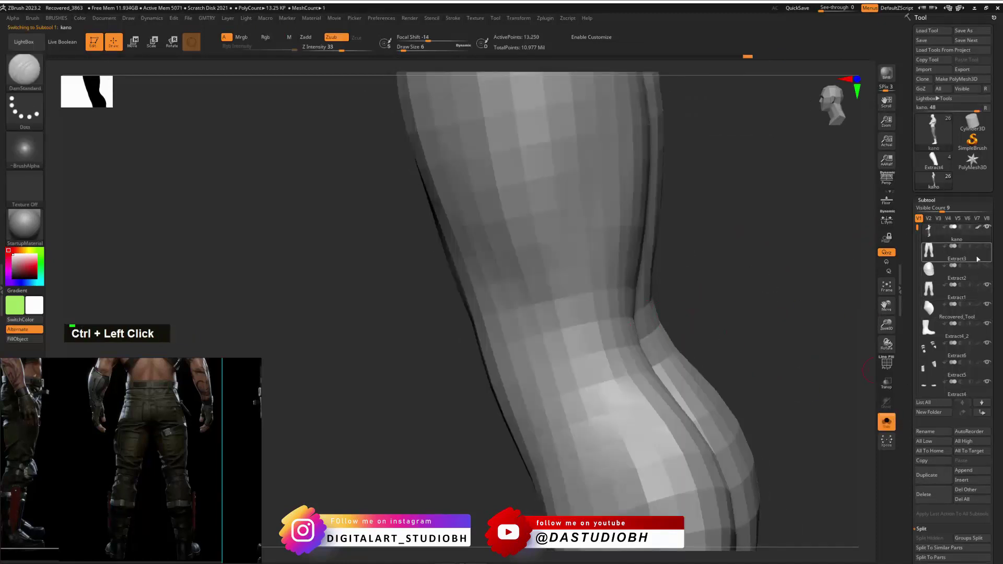
shift+click(986, 286)
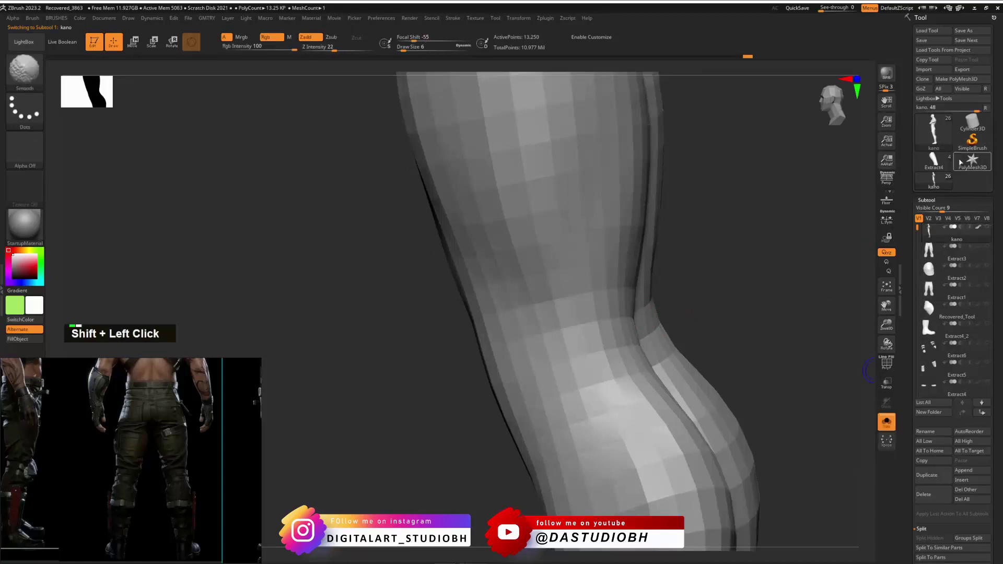
Delete the Extract3 and Extract2 subtools, accepting the deletion warning for the rest of the session.
click(949, 257)
click(924, 494)
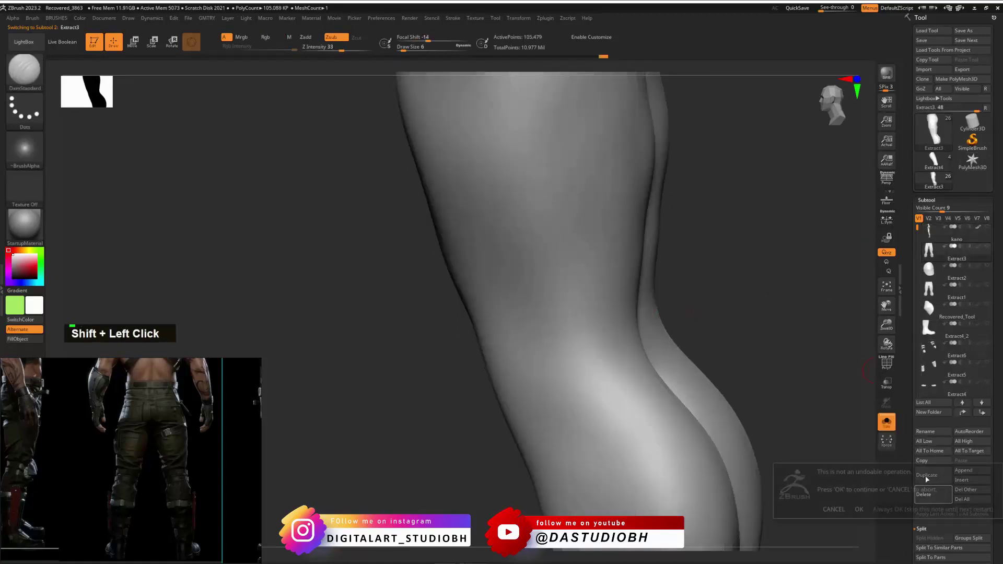
click(895, 508)
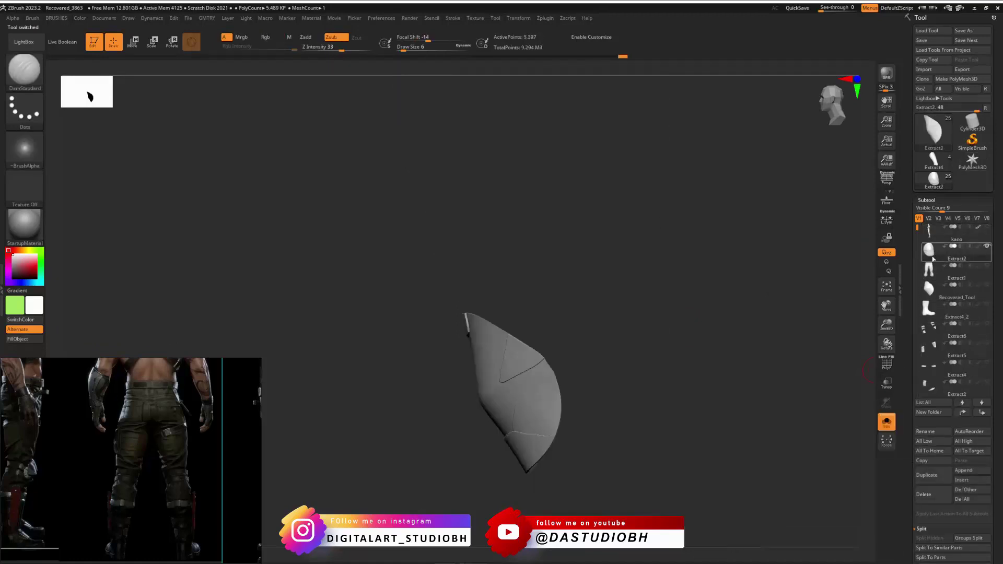
click(920, 495)
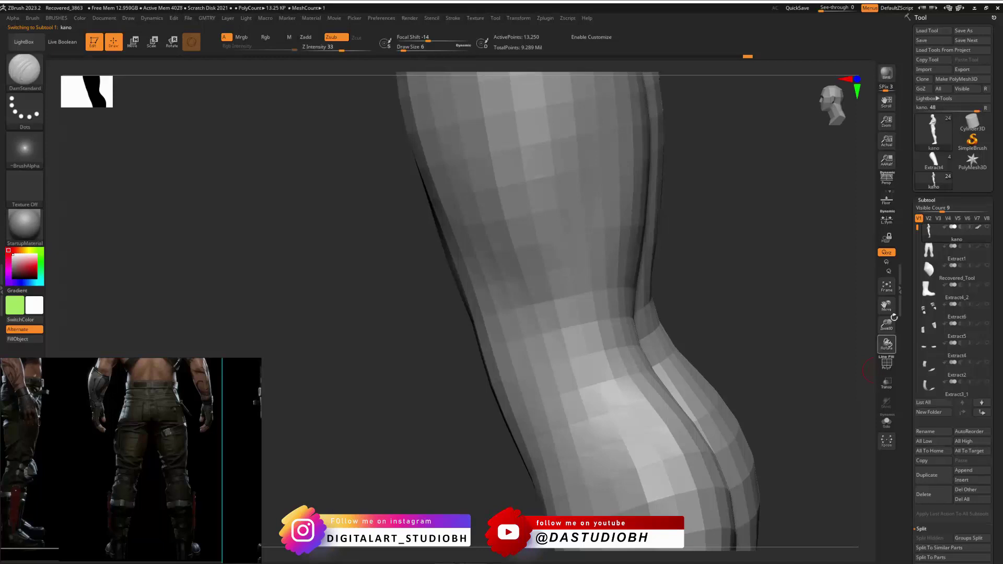
Make only the Recovered_Tool knee pad and the kano body visible, with the body as the active subtool.
click(974, 278)
click(987, 266)
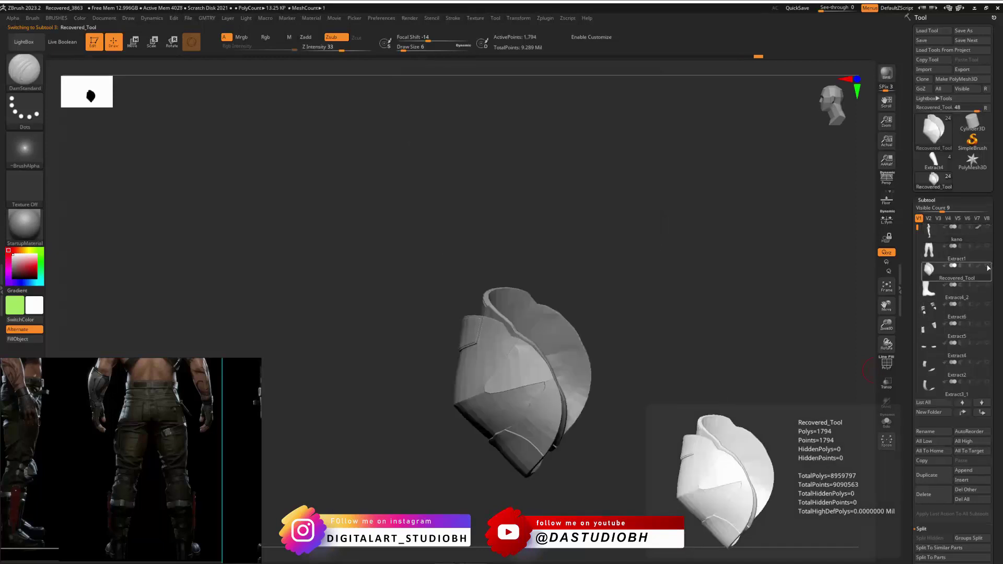
click(986, 233)
click(987, 227)
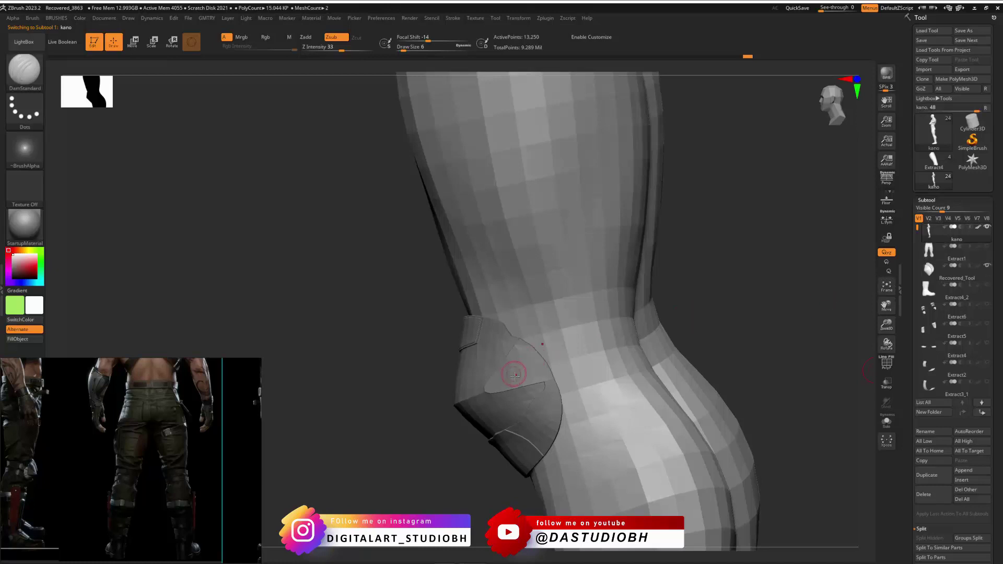
Display the body's polygroups and wireframe around the knee, and bring the side-view reference into frame.
drag(685, 296, 573, 340)
alt+click(595, 327)
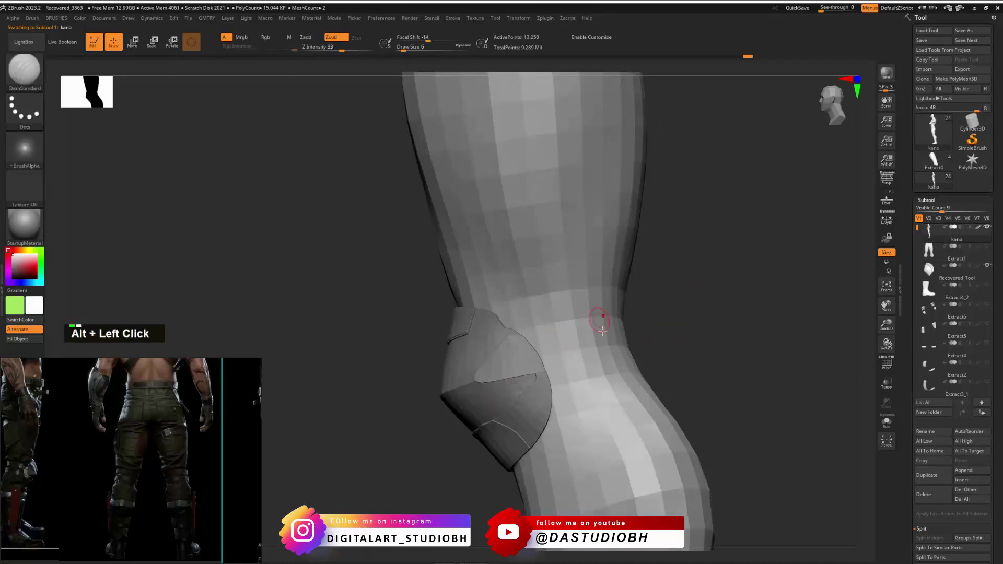
key(shift+f)
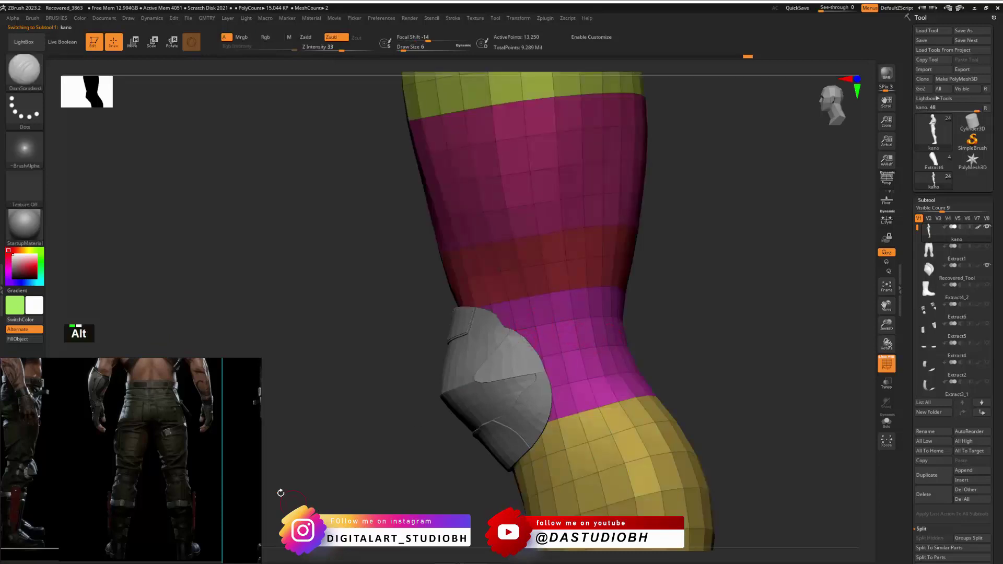
alt+drag(280, 493, 125, 492)
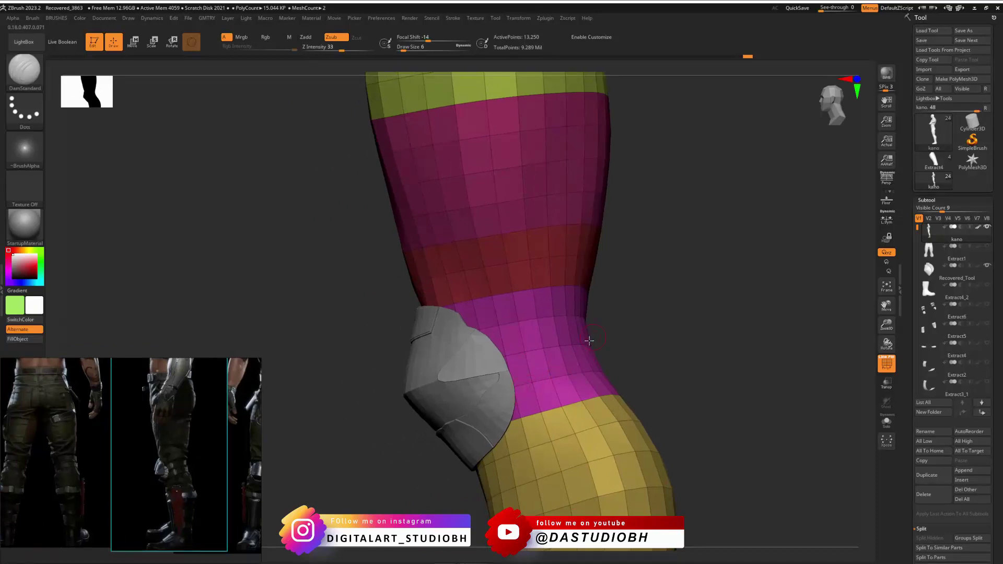
Isolate the body's magenta knee polygroup, growing the visible area by one polygon ring and shrinking it back.
ctrl+shift+click(538, 336)
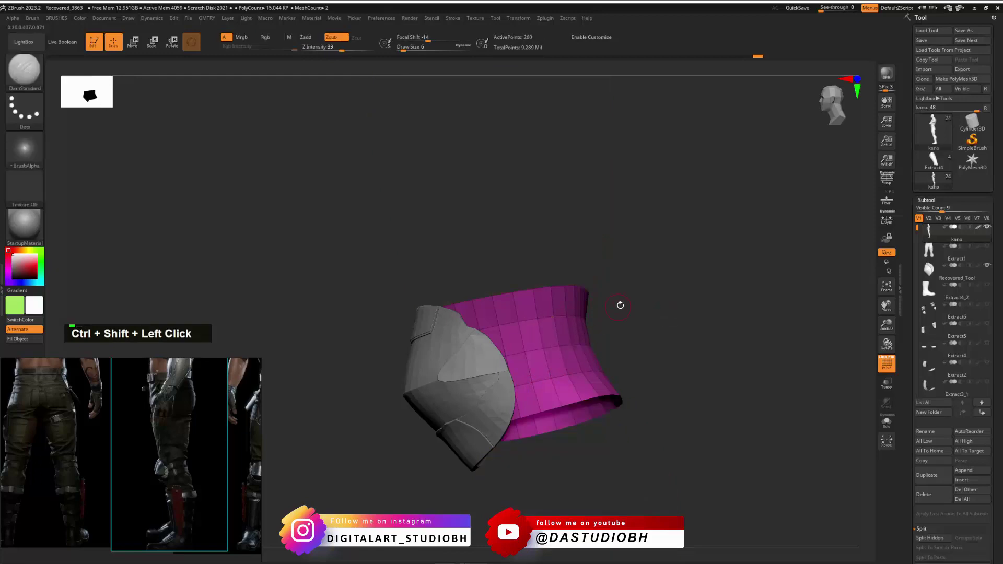
key(ctrl+shift+x)
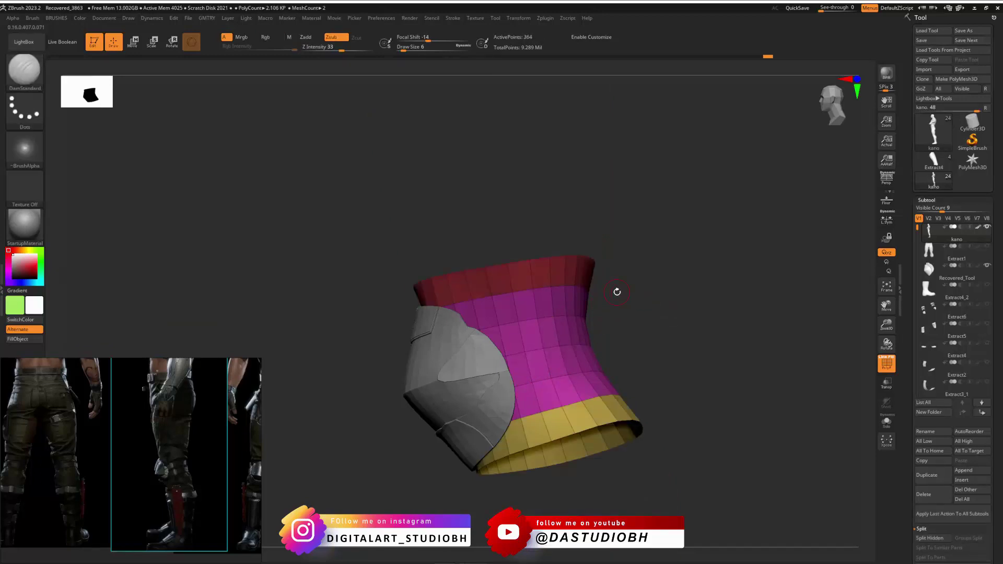
key(ctrl+shift+s)
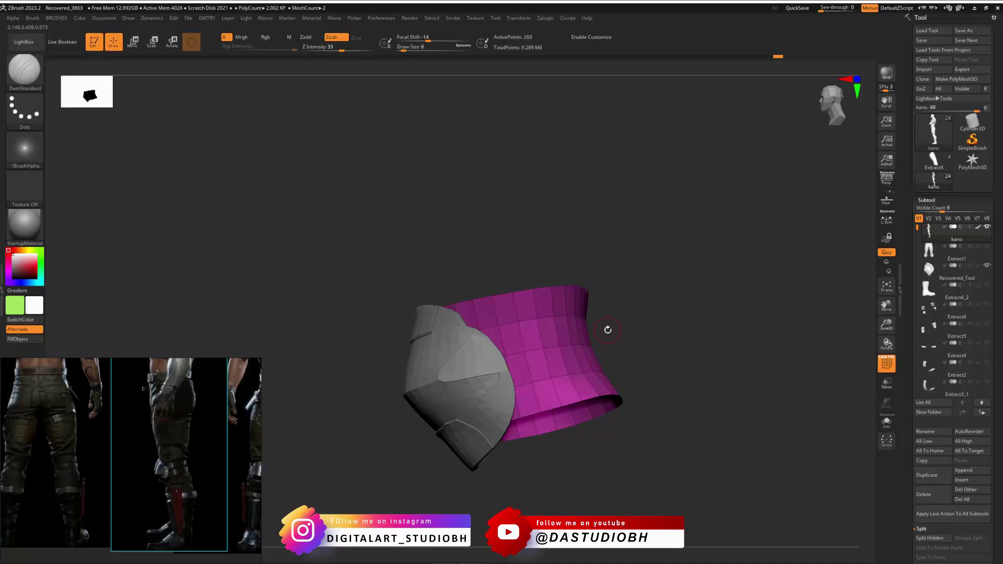
Hide the middle rows of the knee polygroup so only an upper and a lower strap band remain around each leg.
mouse_move(608, 330)
ctrl+shift+mouse_down()
mouse_move(534, 337)
mouse_move(572, 353)
mouse_move(645, 339)
ctrl+shift+mouse_up()
mouse_move(644, 331)
right_down()
mouse_move(617, 348)
mouse_move(639, 340)
right_up()
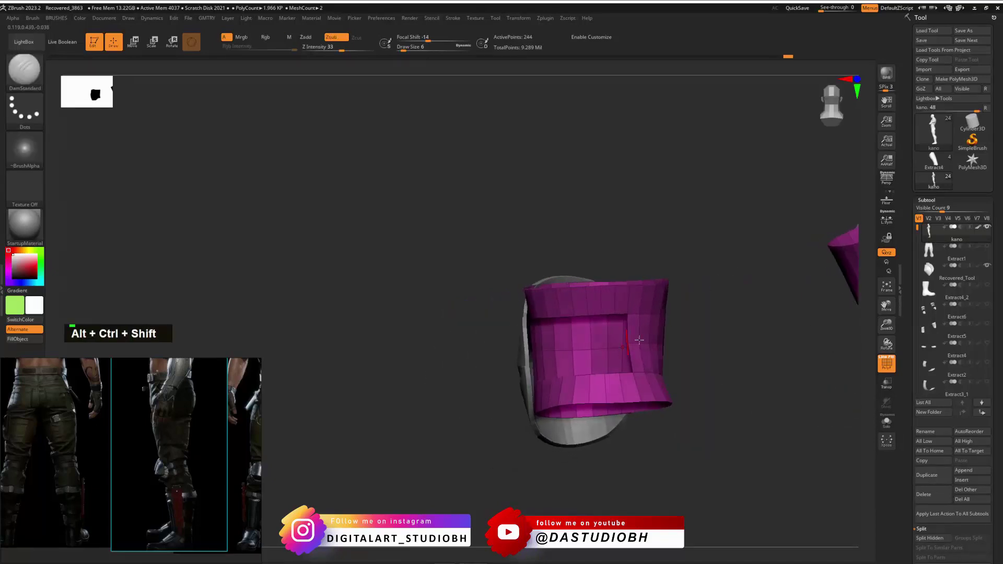
mouse_move(639, 340)
ctrl+alt+shift+mouse_down()
mouse_move(674, 326)
mouse_move(498, 334)
mouse_move(643, 347)
ctrl+alt+shift+mouse_up()
mouse_move(712, 347)
right_down()
mouse_move(725, 329)
mouse_move(713, 321)
mouse_move(695, 316)
mouse_move(677, 329)
mouse_move(707, 331)
right_up()
Mask the visible strap bands and extract them as a new subtool with a thickness of 0.
ctrl+click(721, 359)
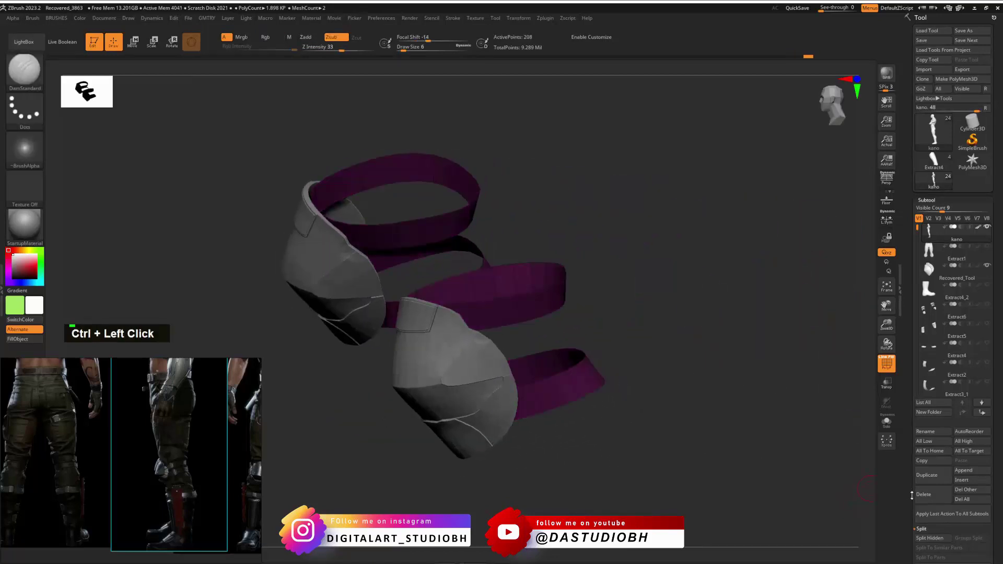
scroll(912, 496, down, 10)
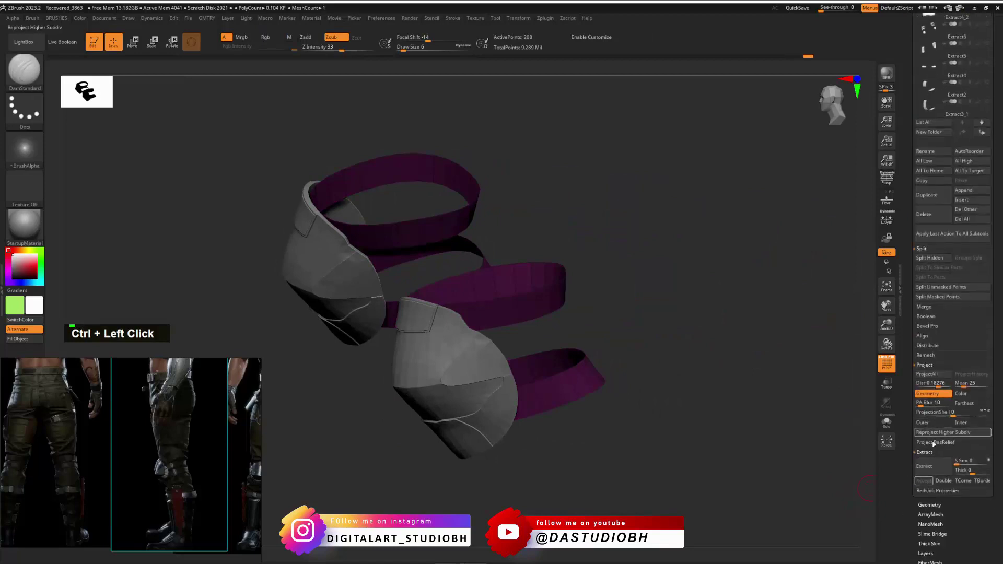
double_click(931, 472)
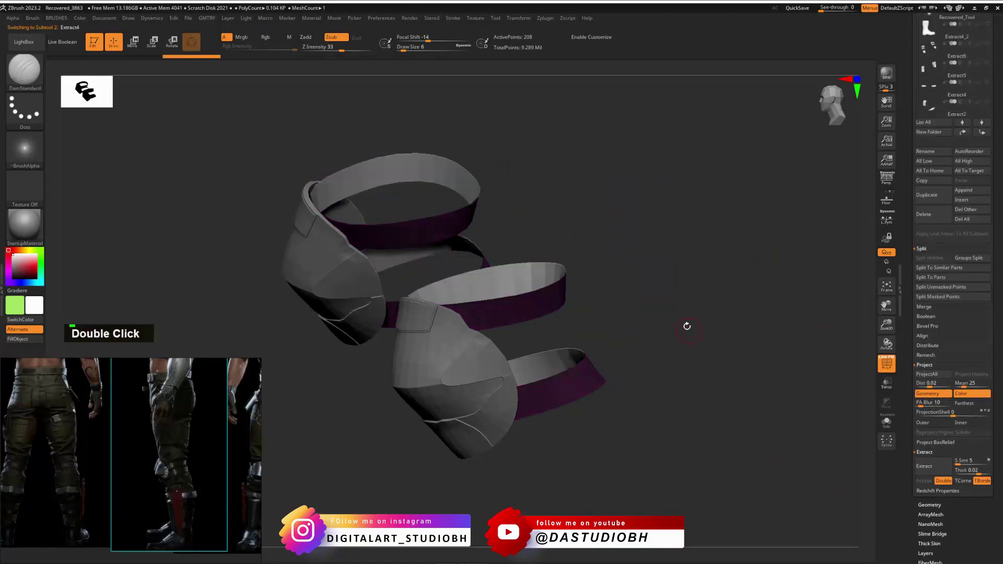
Show the extracted straps in Solo mode and clear their mask.
drag(687, 326, 677, 323)
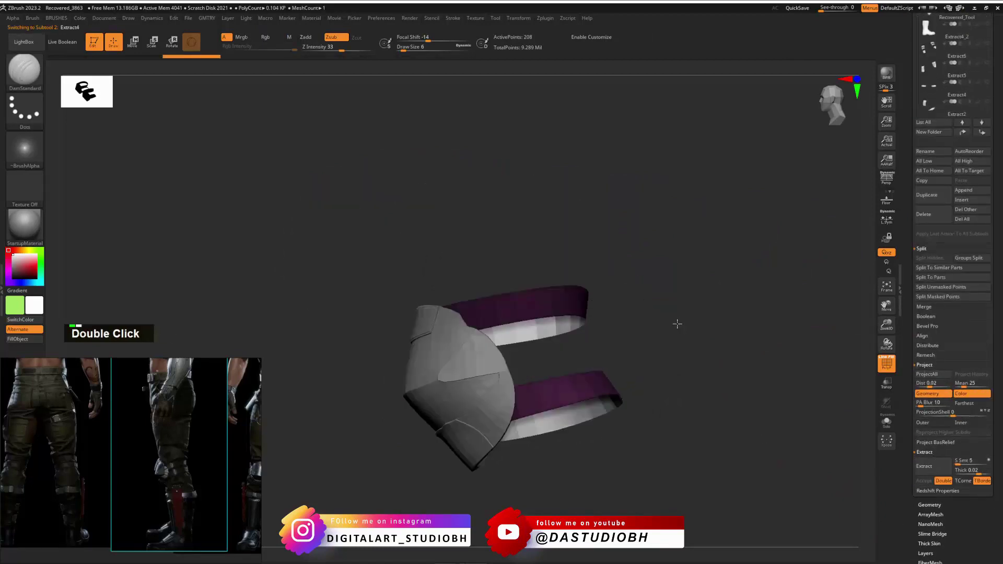
click(885, 425)
mouse_move(673, 365)
mouse_down()
mouse_move(647, 365)
mouse_move(698, 362)
mouse_move(712, 365)
mouse_move(671, 365)
mouse_move(743, 381)
mouse_move(683, 380)
mouse_up()
ctrl+drag(687, 308, 721, 377)
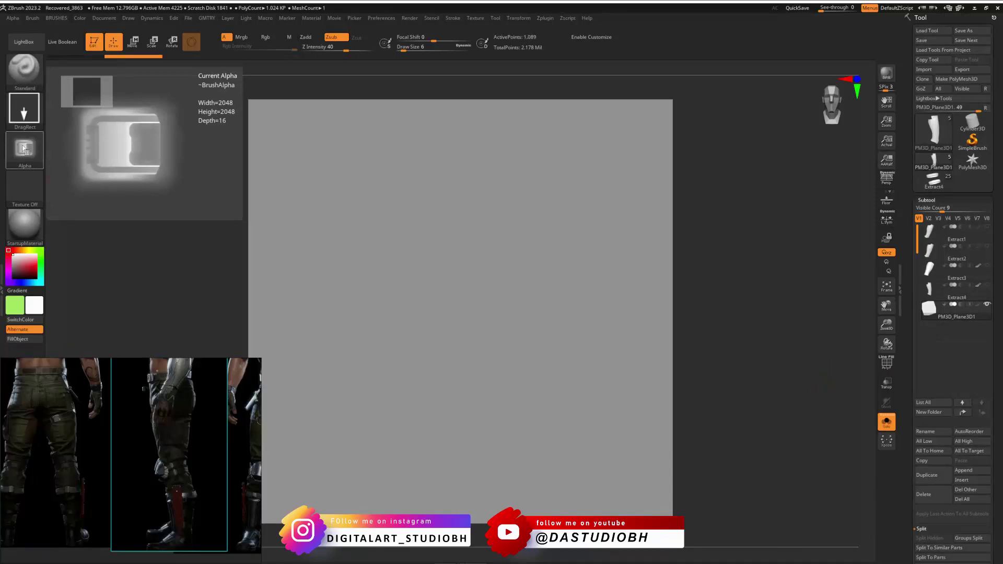
Set the draw size to about 177 for the buckle alpha and subdivide the PM3D_Plane3D1 plane twice.
alt+click(692, 233)
alt+click(684, 238)
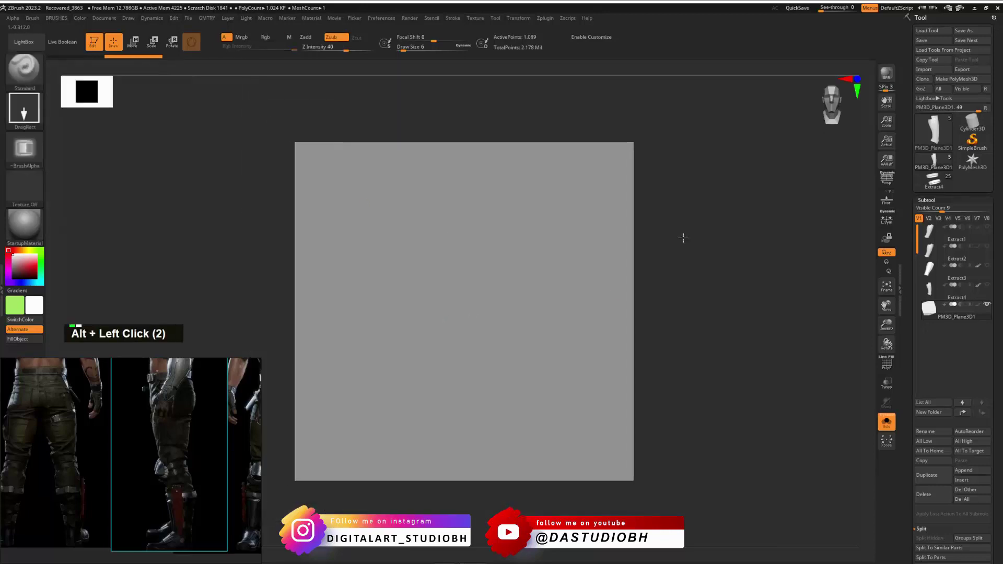
alt+drag(683, 238, 801, 258)
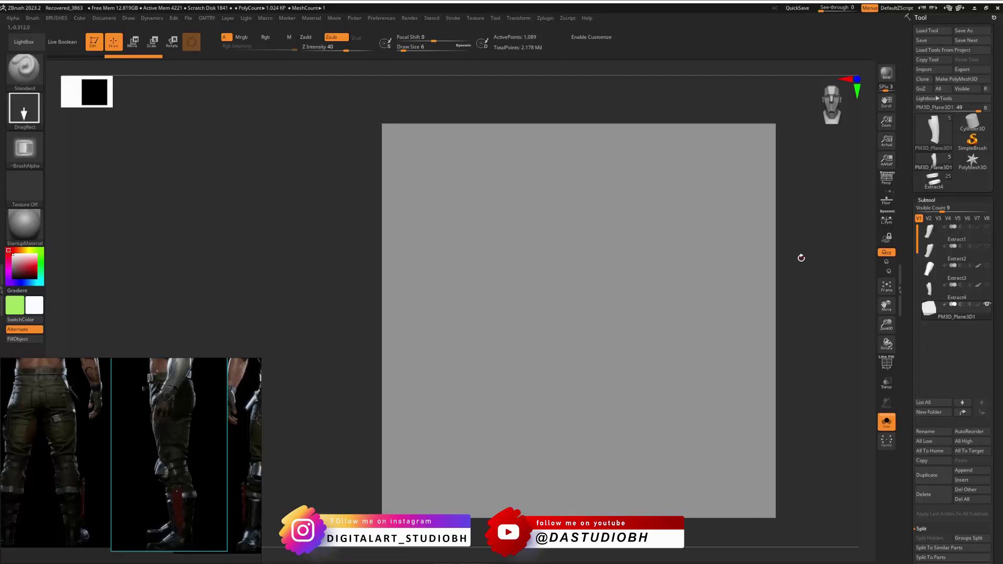
alt+click(808, 246)
alt+drag(808, 247, 731, 286)
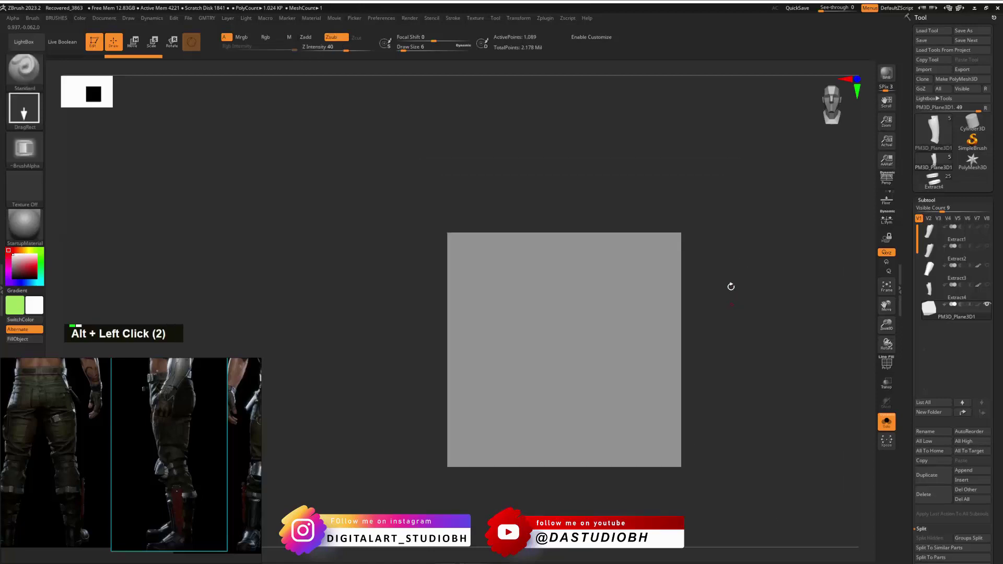
alt+drag(714, 329, 734, 293)
key(s)
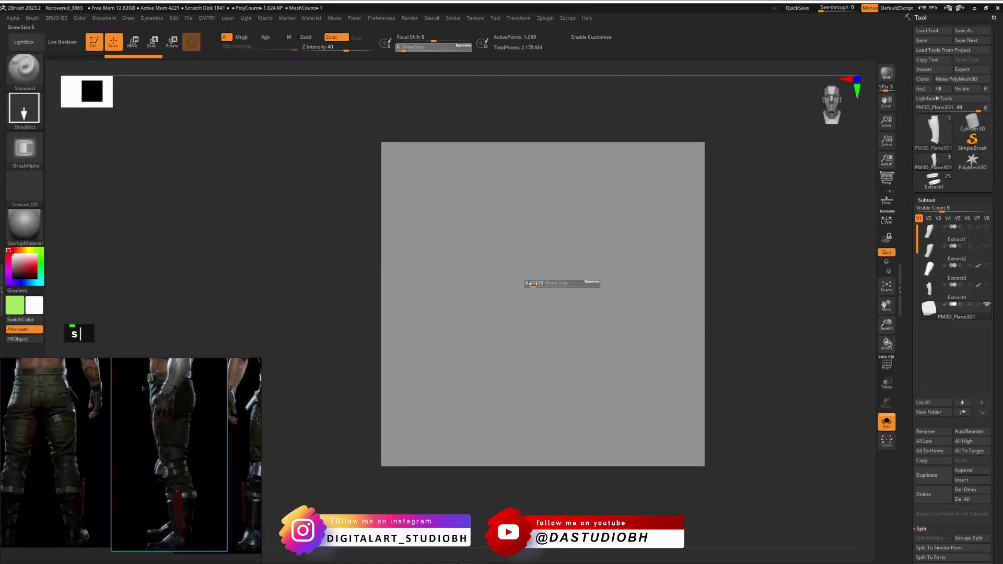
mouse_move(549, 284)
mouse_down()
mouse_move(557, 285)
mouse_move(568, 399)
mouse_move(528, 413)
mouse_up()
key(ctrl+z)
key(ctrl+d)
key(ctrl+d)
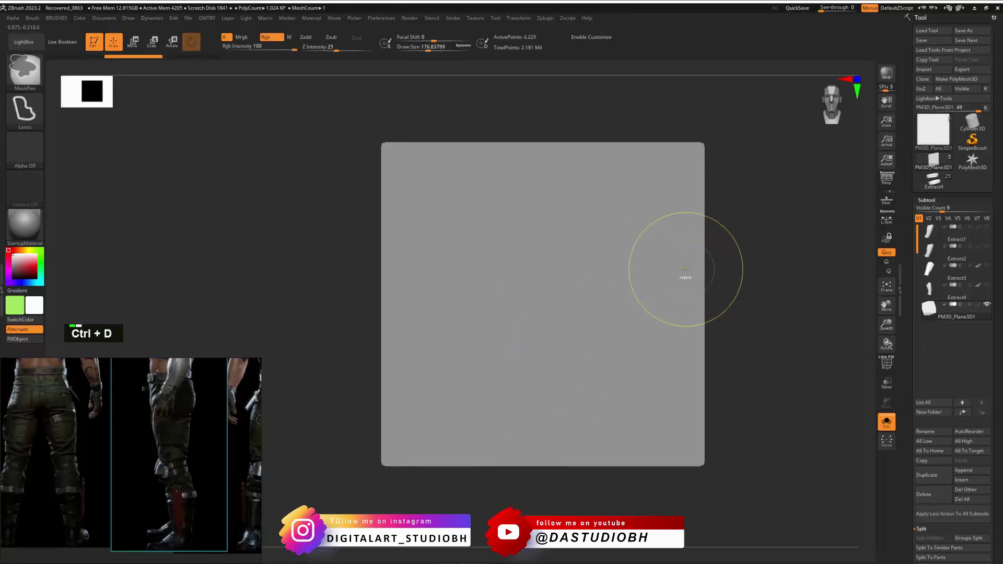
Subdivide the flat plane to 1.048 million polygons and stamp the buckle alpha across its centre with the Standard brush.
key(ctrl+d)
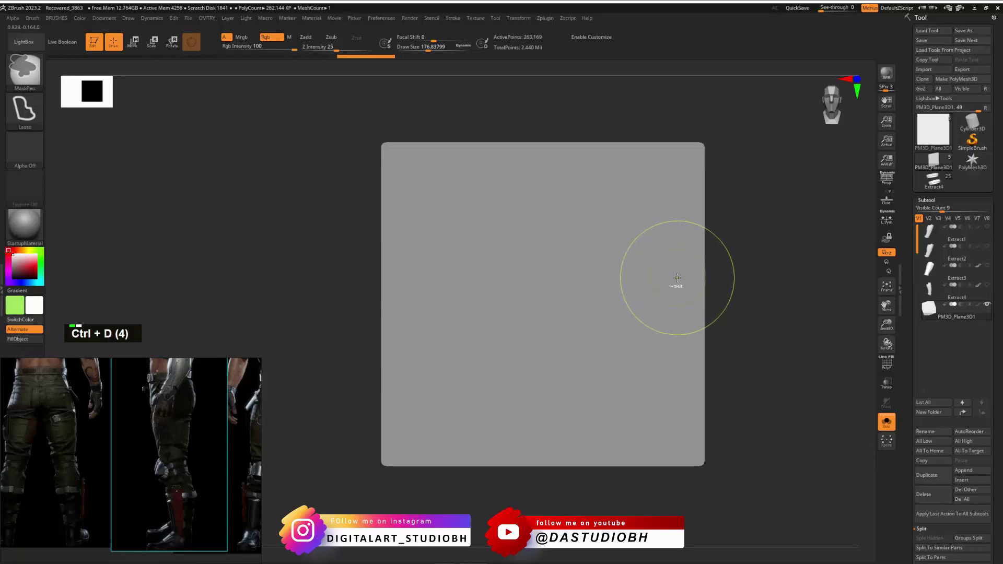
key(ctrl+d)
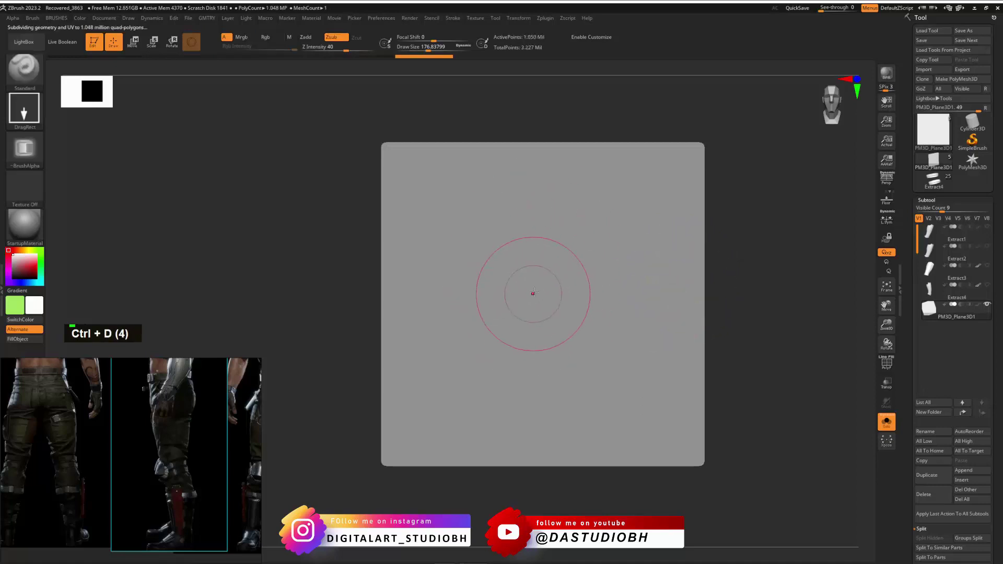
drag(533, 291, 538, 491)
drag(759, 327, 815, 281)
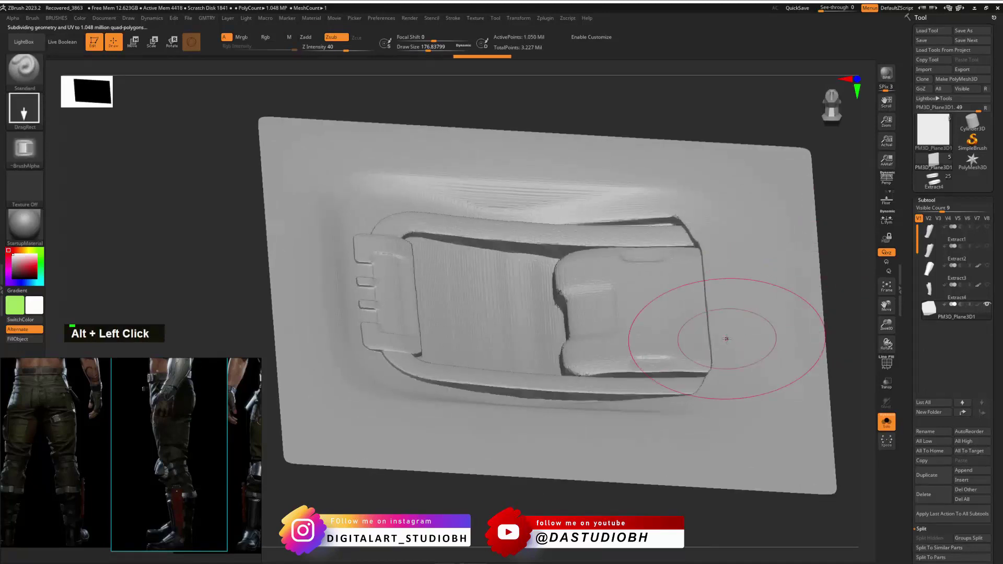
mouse_move(845, 295)
mouse_down()
mouse_move(842, 240)
mouse_move(839, 262)
mouse_move(822, 240)
mouse_move(777, 251)
mouse_move(797, 284)
mouse_move(798, 356)
mouse_move(786, 312)
mouse_move(804, 257)
mouse_move(817, 285)
mouse_move(782, 312)
mouse_up()
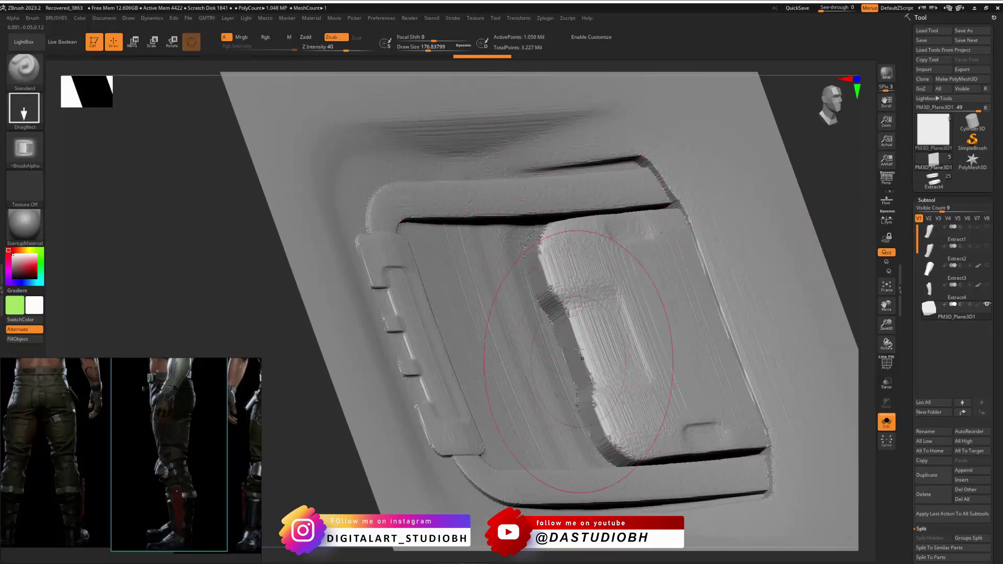
shift+drag(588, 313, 606, 324)
key(ctrl+z)
key(ctrl+z)
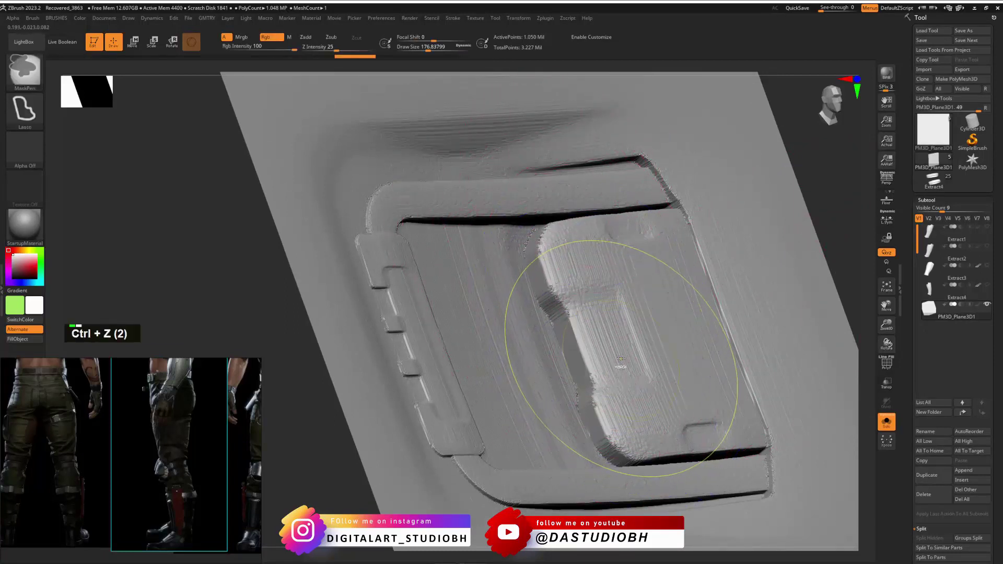
Apply Polish By Features to the plane to clean the rough surface of the stamped buckle.
key(ctrl+v)
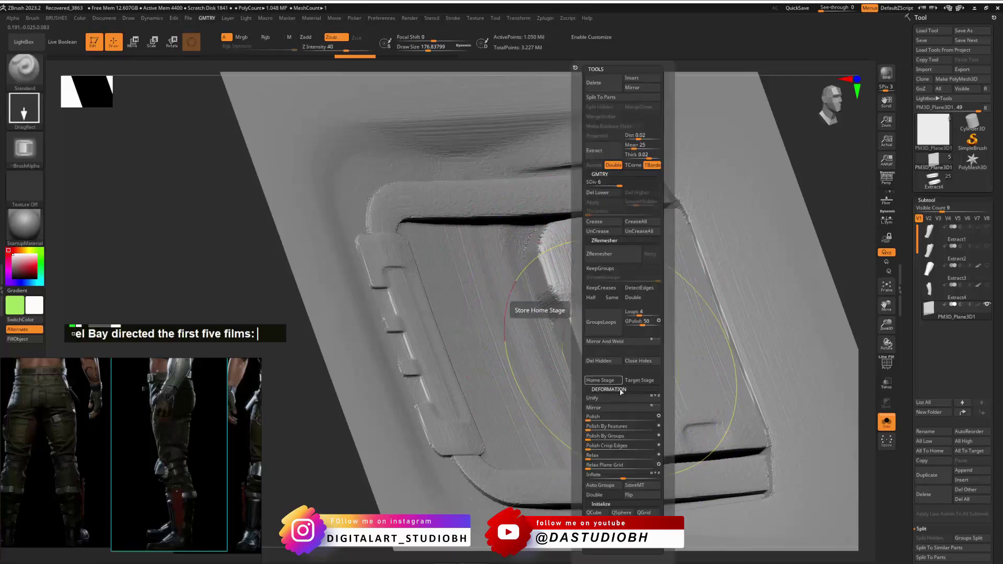
click(596, 427)
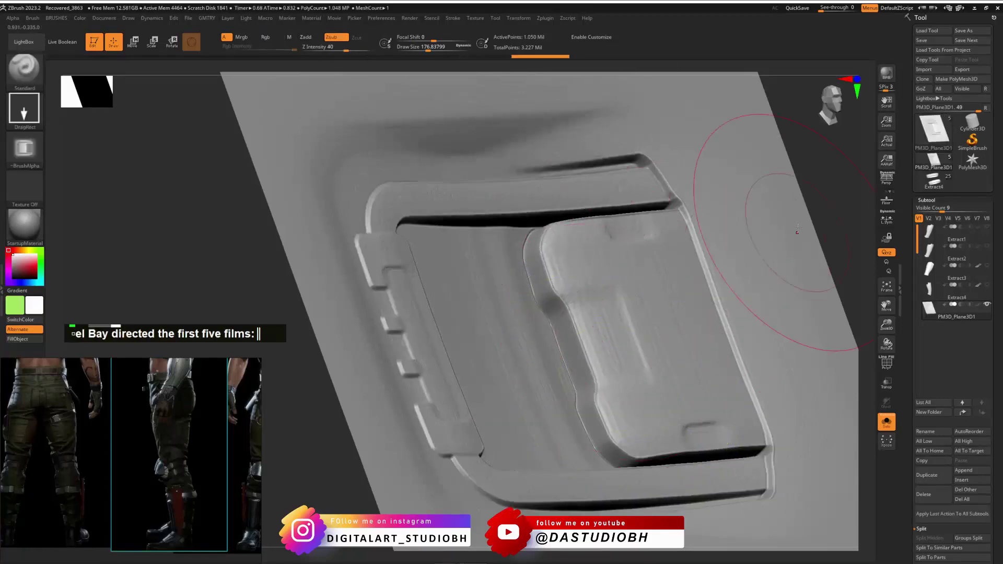
alt+drag(715, 183, 799, 184)
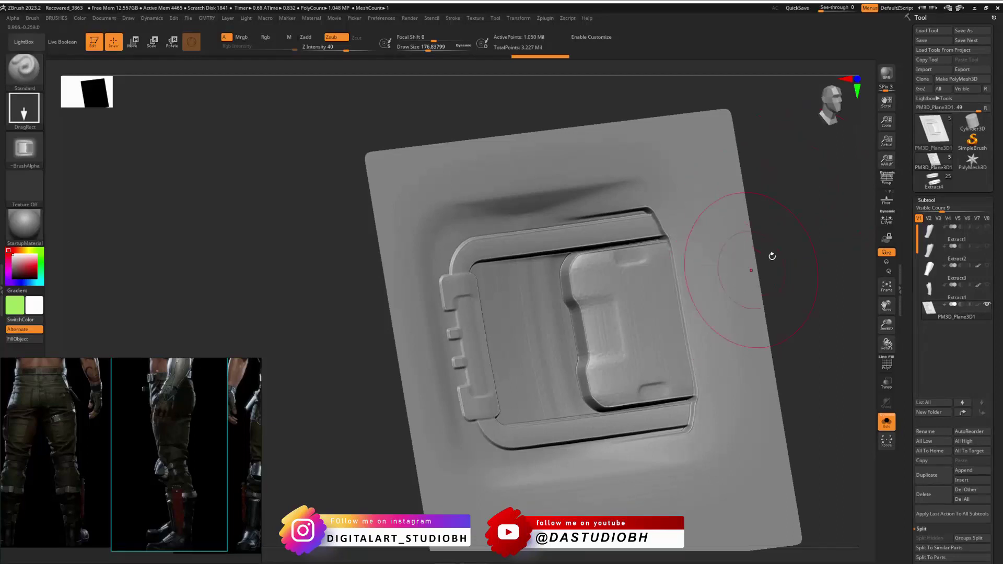
Select the Move brush and enlarge its draw size to about 430 for reshaping the buckle in profile.
drag(800, 250, 735, 286)
key(ctrl+b)
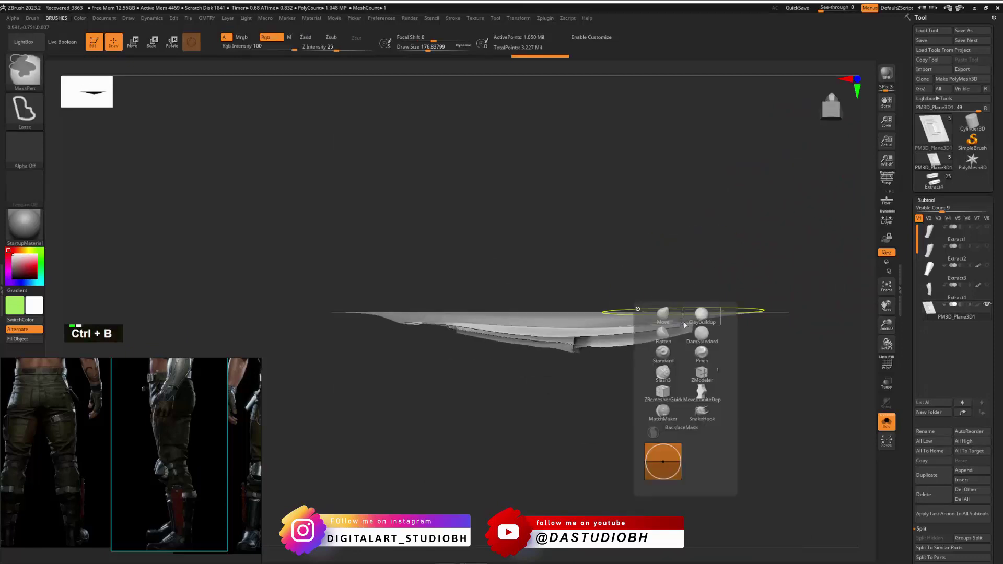
click(663, 314)
key(2)
key(2)
key(2)
key(2)
key(2)
key(2)
key(2)
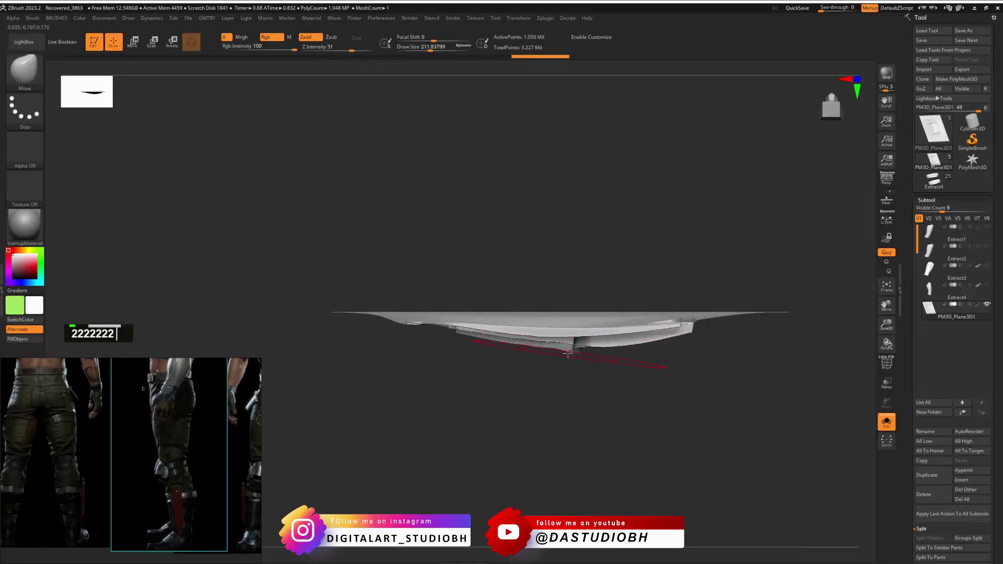
key(s)
drag(569, 354, 584, 354)
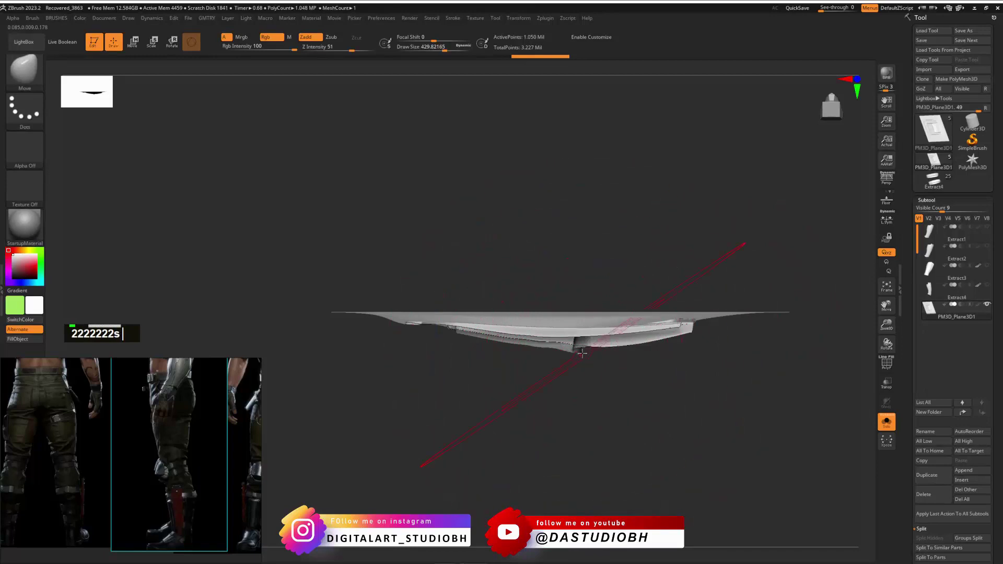
mouse_move(695, 295)
mouse_down()
mouse_move(824, 250)
mouse_move(757, 293)
mouse_move(715, 284)
mouse_move(744, 266)
mouse_up()
ctrl+click(737, 182)
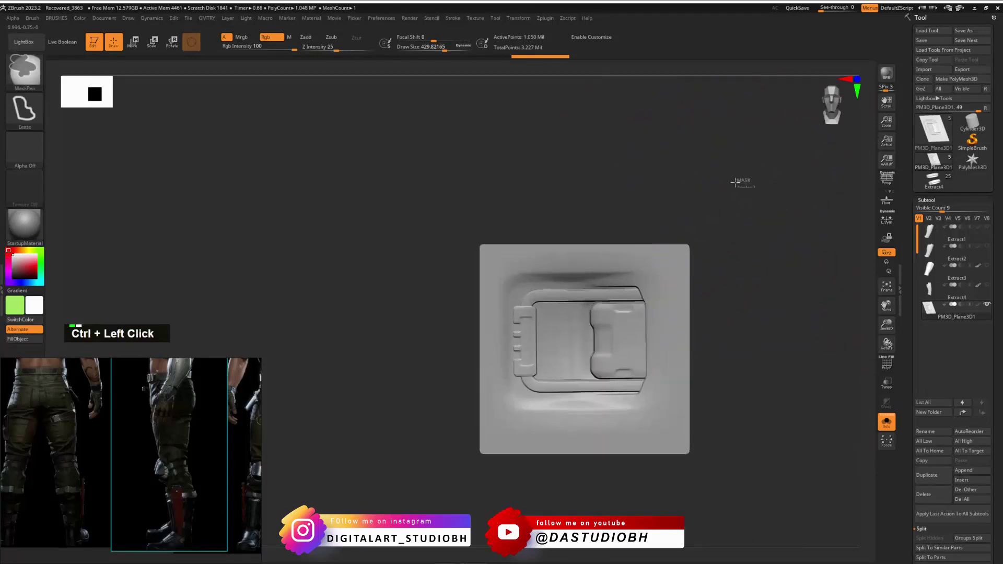
key(ctrl+z)
key(ctrl+shift+z)
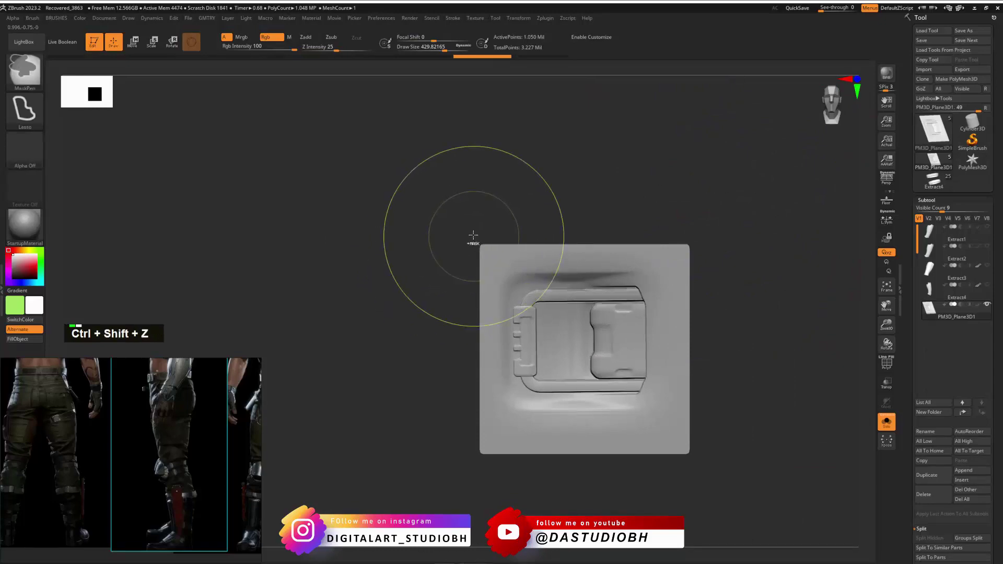
Mask the plane's outer edge by feature with only Border enabled, turning off Groups and Crease, and invert the mask.
scroll(906, 468, down, 10)
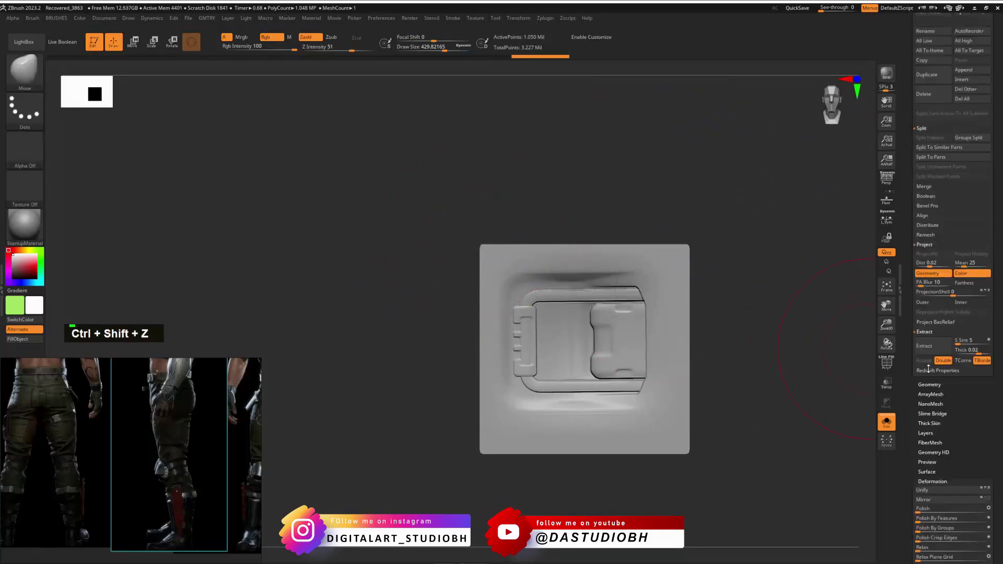
scroll(907, 448, down, 12)
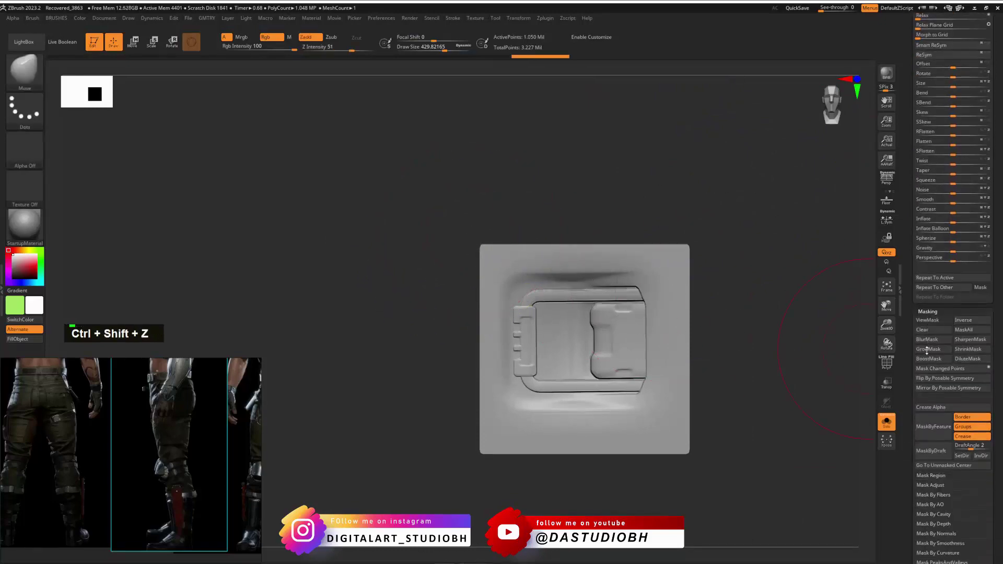
double_click(961, 449)
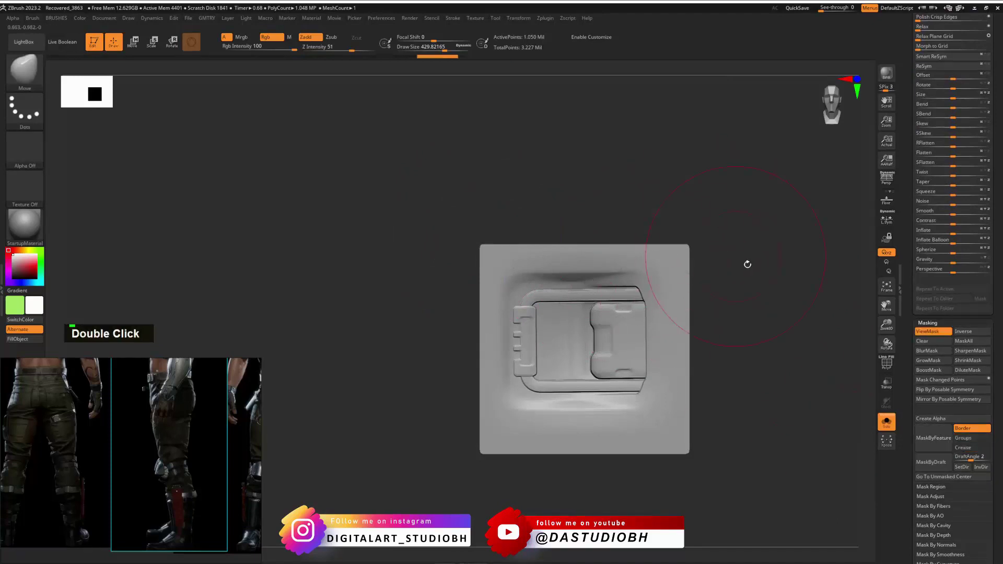
alt+drag(779, 291, 790, 293)
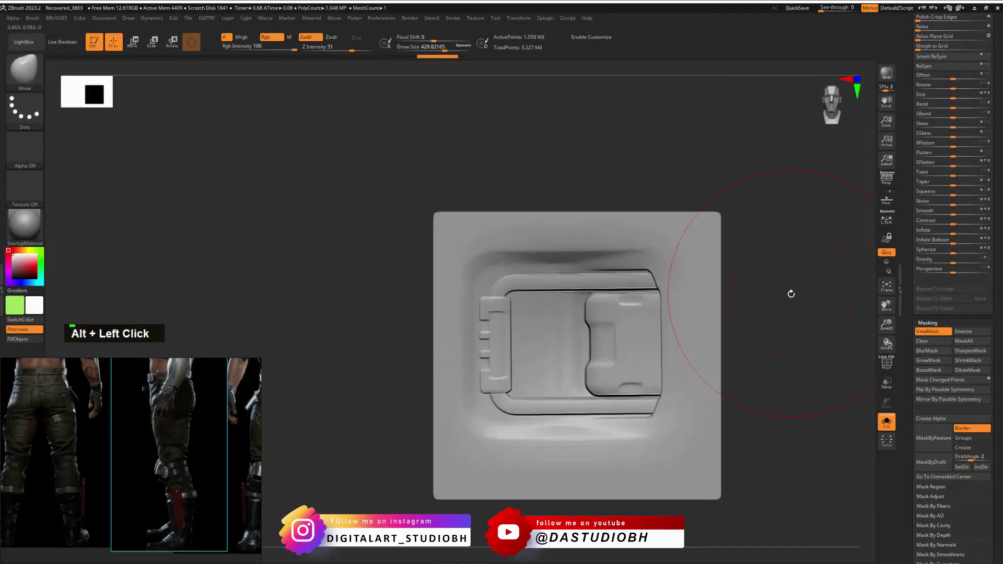
ctrl+click(750, 298)
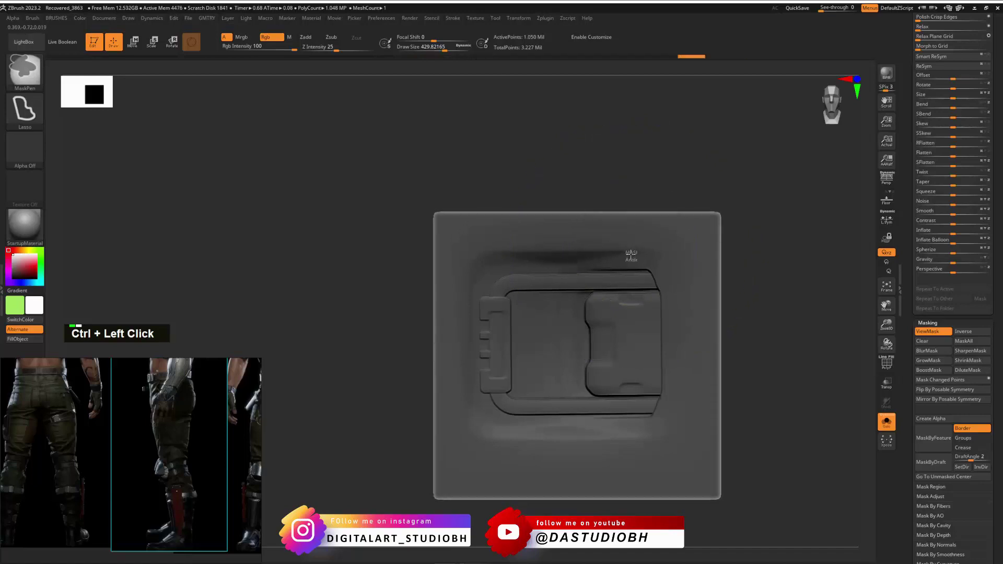
Blur and sharpen the mask around the plane's edge, and invert it so that the border is protected.
ctrl+click(630, 258)
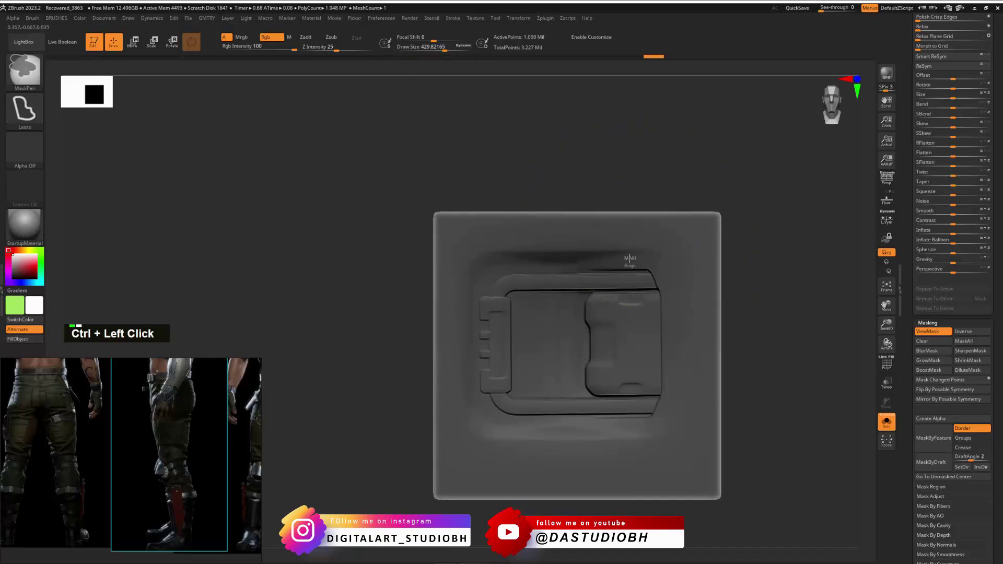
ctrl+alt+double_click(633, 261)
ctrl+alt+click(635, 262)
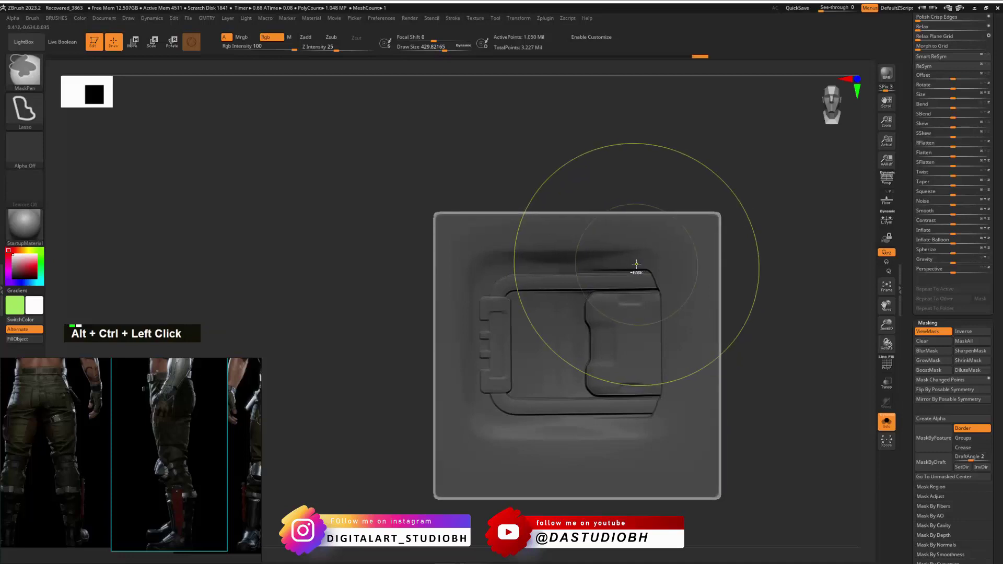
mouse_move(846, 343)
mouse_down()
mouse_move(785, 217)
mouse_move(801, 228)
mouse_up()
ctrl+click(801, 228)
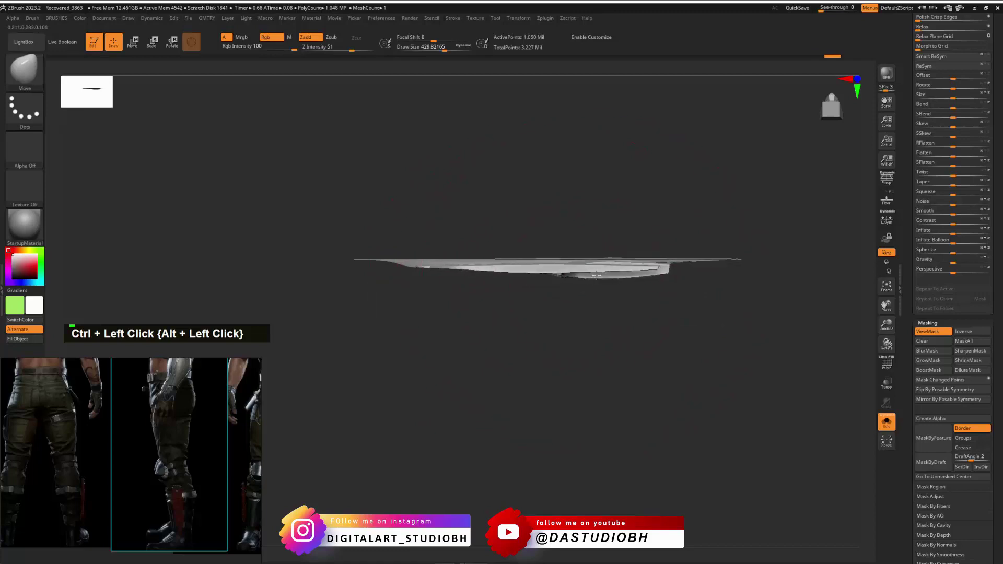
Flatten the buckle relief towards the plane in side profile with the Move brush.
drag(589, 282, 582, 282)
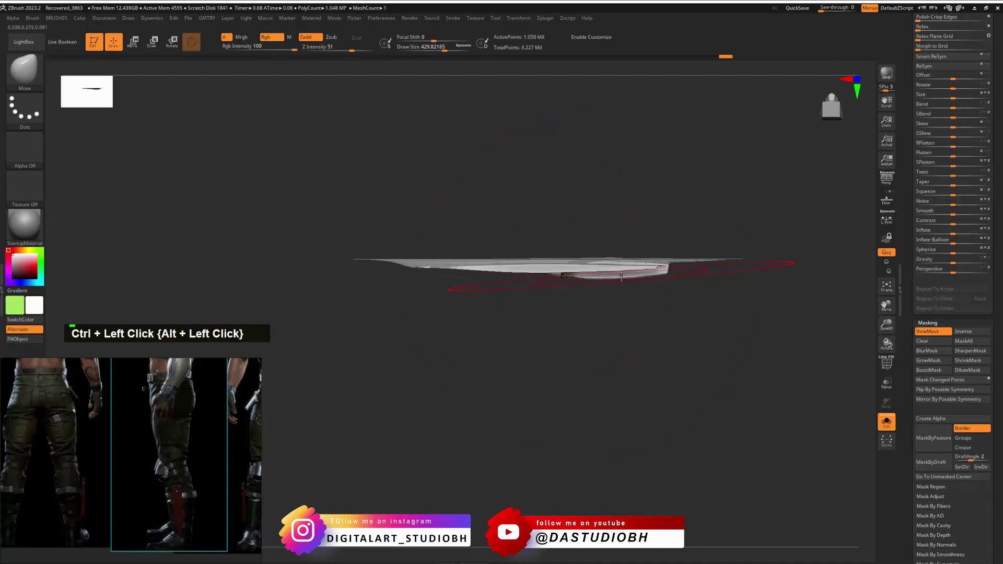
right_drag(620, 270, 685, 260)
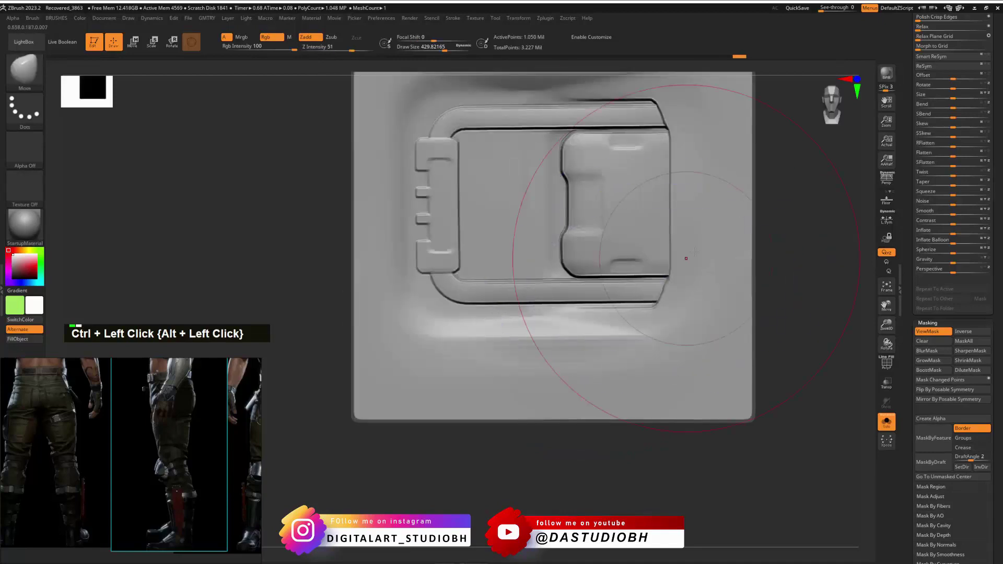
mouse_move(797, 238)
alt+mouse_down()
mouse_move(804, 346)
mouse_move(796, 256)
mouse_move(770, 247)
mouse_move(793, 289)
mouse_move(817, 287)
mouse_move(733, 336)
mouse_move(739, 287)
mouse_move(786, 287)
mouse_move(813, 267)
alt+mouse_up()
alt+click(813, 275)
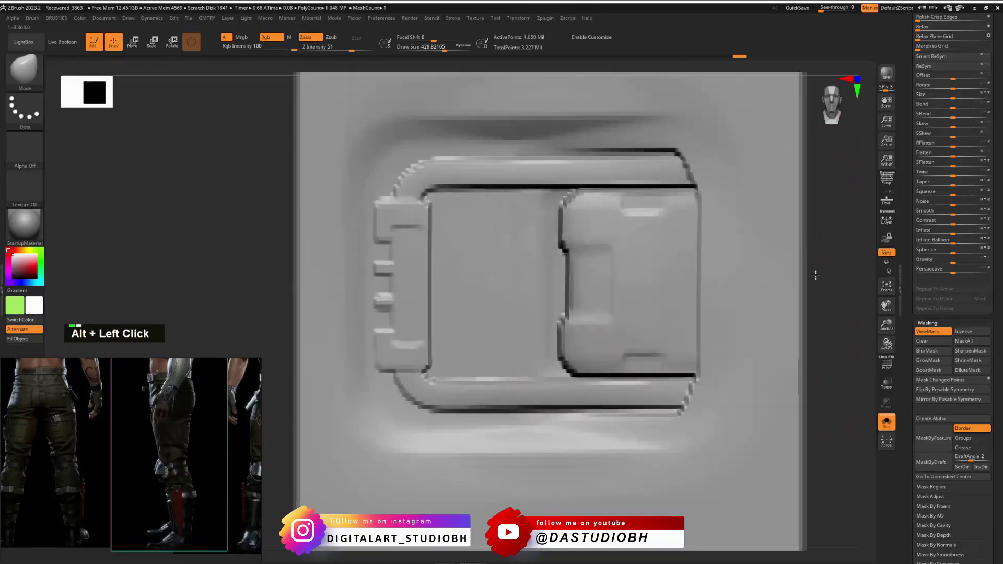
alt+click(819, 275)
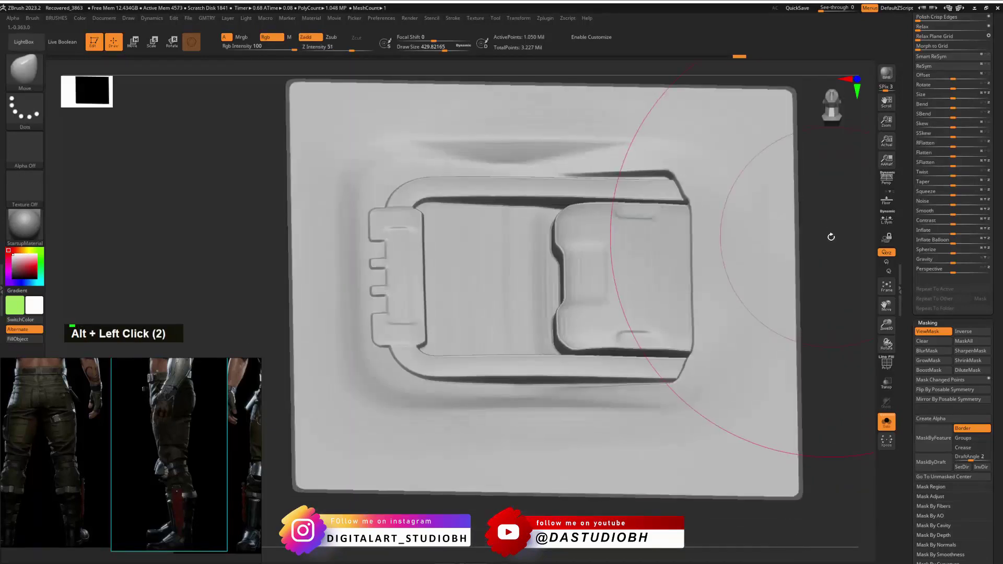
drag(832, 231, 731, 271)
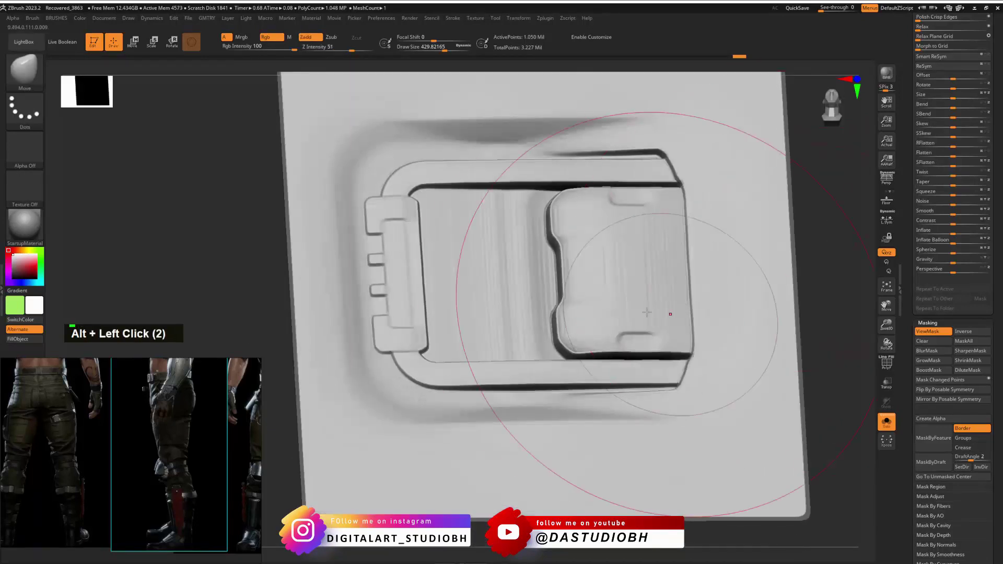
Reduce the brush size to about 49 and smooth the buckle's surfaces and the plane around it.
key(s)
drag(557, 289, 535, 290)
shift+drag(823, 211, 783, 220)
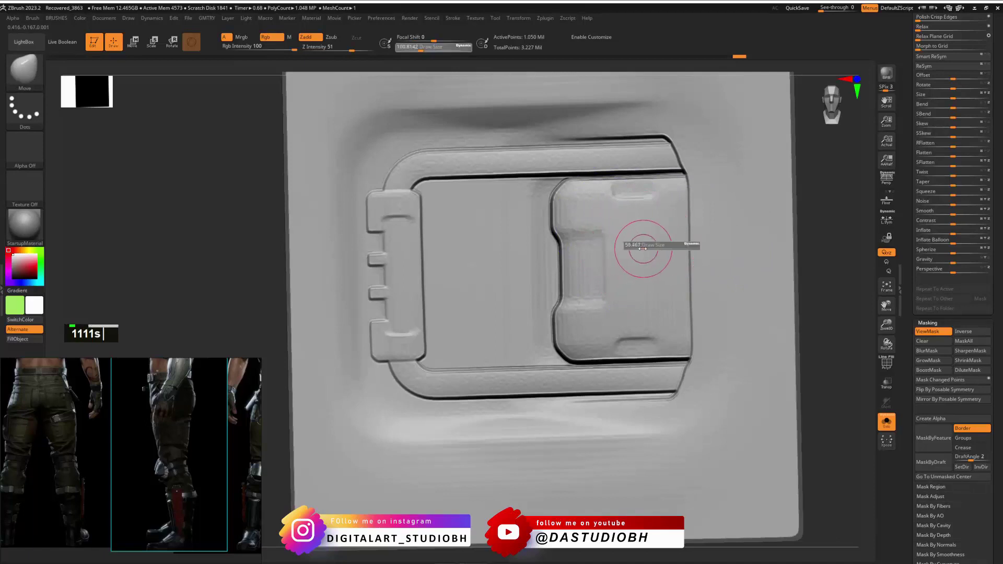
shift+double_click(660, 234)
shift+click(652, 268)
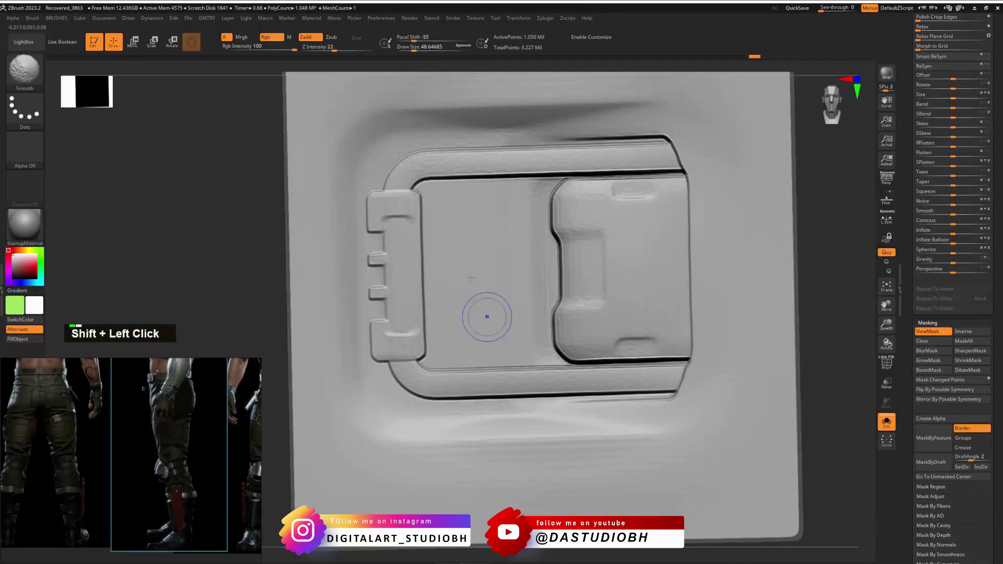
shift+drag(345, 132, 347, 149)
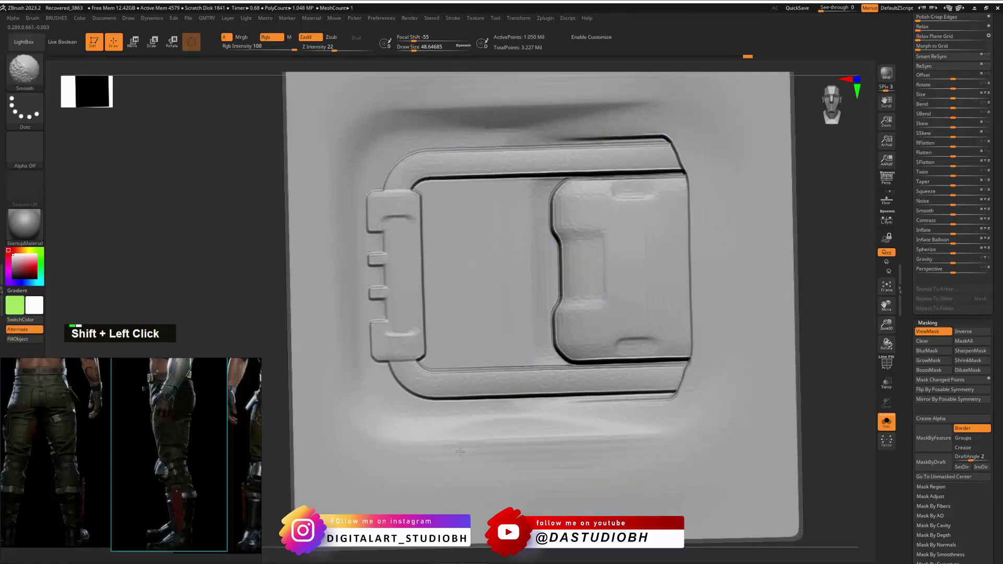
Try to push the buckle relief further in profile with the Move brush enlarged to about 695.
alt+drag(862, 231, 739, 264)
mouse_move(770, 324)
alt+mouse_down()
mouse_move(748, 287)
mouse_move(788, 296)
mouse_move(774, 284)
alt+mouse_up()
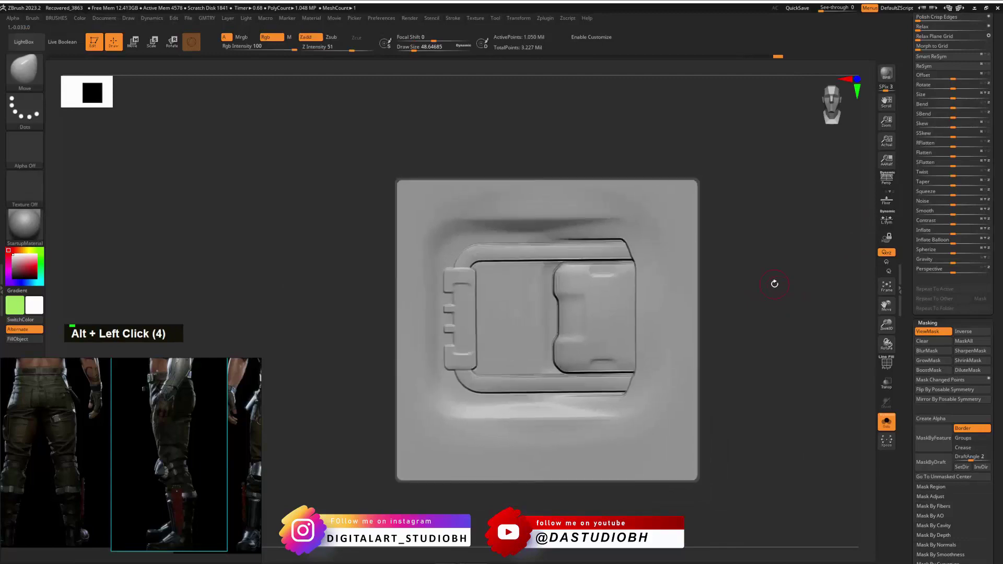
drag(748, 297, 761, 230)
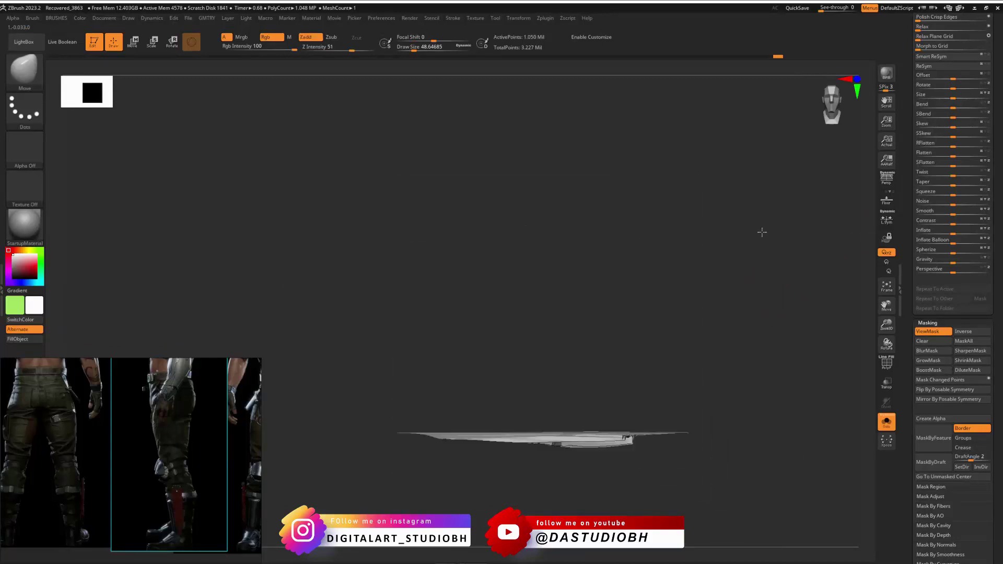
alt+drag(754, 297, 778, 276)
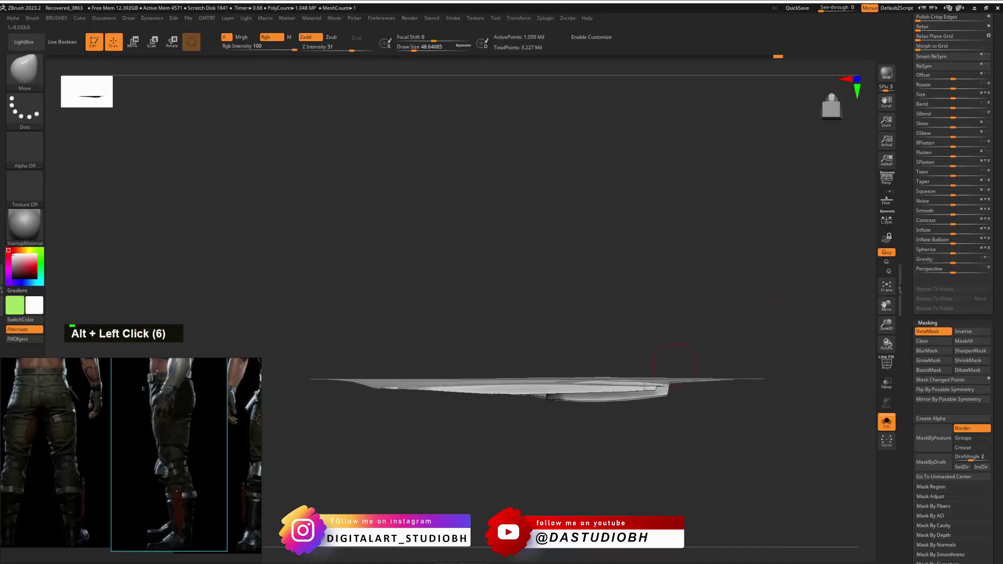
key(2)
drag(584, 389, 621, 395)
mouse_move(550, 398)
mouse_down()
mouse_move(606, 414)
mouse_move(632, 393)
mouse_move(631, 375)
mouse_up()
Undo the last Move brush strokes on the buckle relief.
key(ctrl+z)
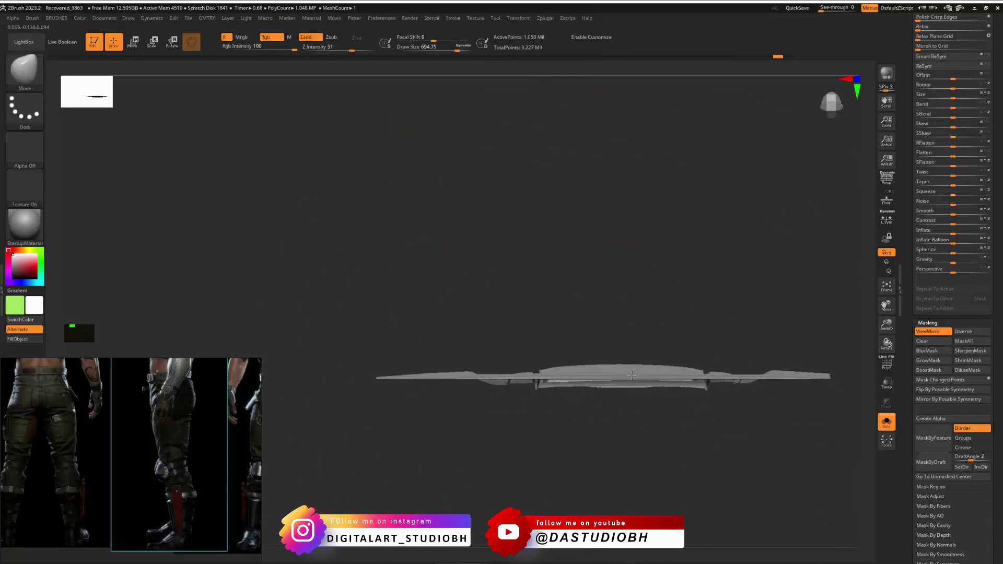
key(ctrl+z)
key(ctrl+z)
key(ctrl+z)
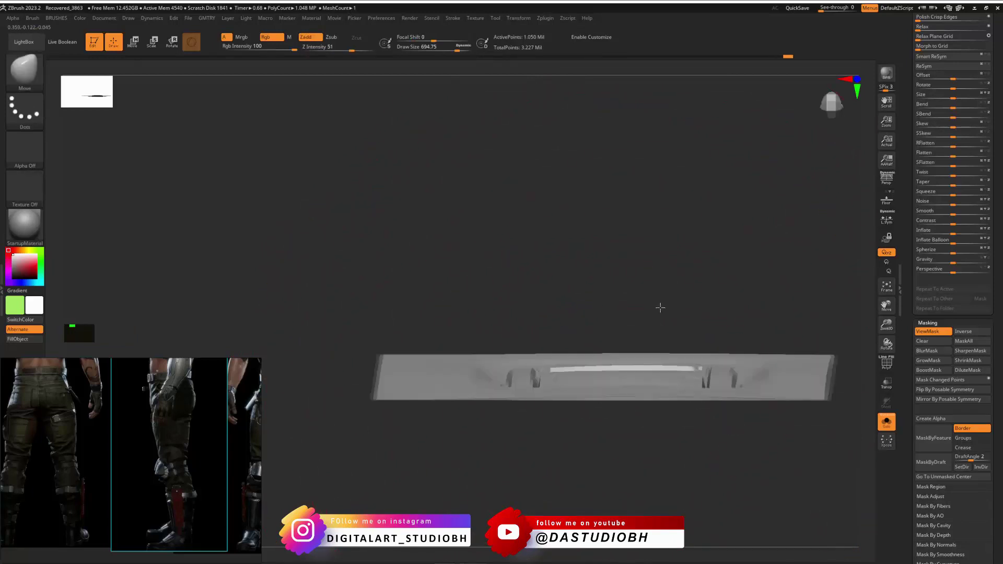
key(ctrl+z)
key(ctrl+z)
key(ctrl+z)
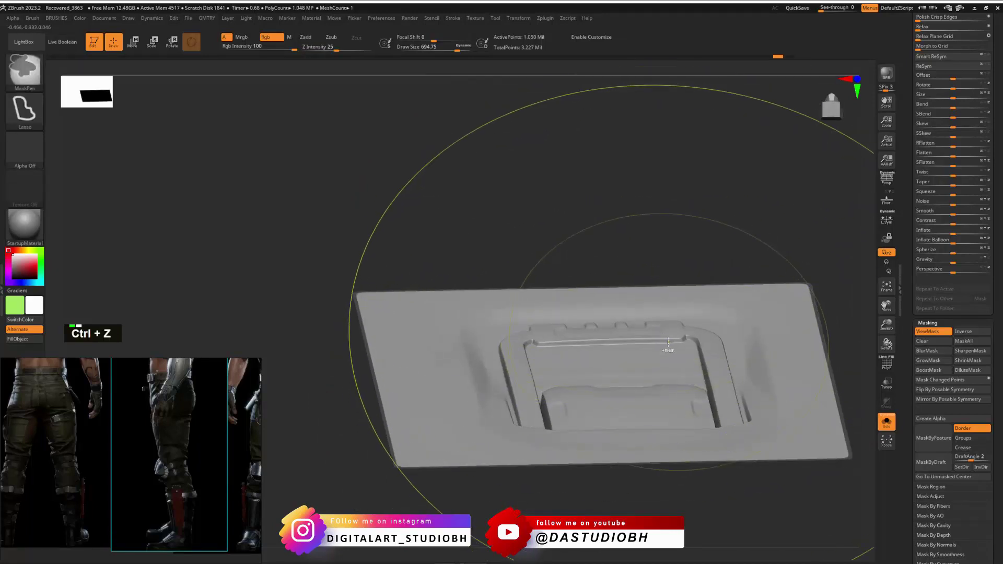
Mask the plane's border on all four sides of the buckle with the Rect mask stroke in front view.
drag(647, 402, 643, 371)
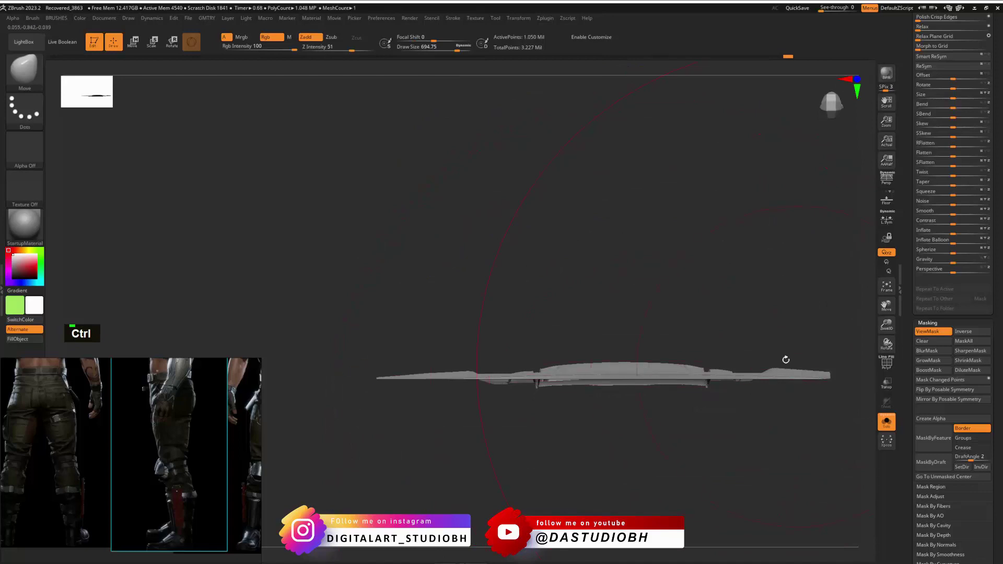
drag(664, 279, 712, 299)
mouse_move(744, 264)
alt+mouse_down()
mouse_move(685, 264)
mouse_move(793, 288)
alt+mouse_up()
alt+drag(793, 287, 712, 237)
mouse_move(736, 183)
ctrl+mouse_down()
mouse_move(483, 257)
mouse_move(375, 277)
ctrl+mouse_up()
key(ctrl+z)
ctrl+click(25, 110)
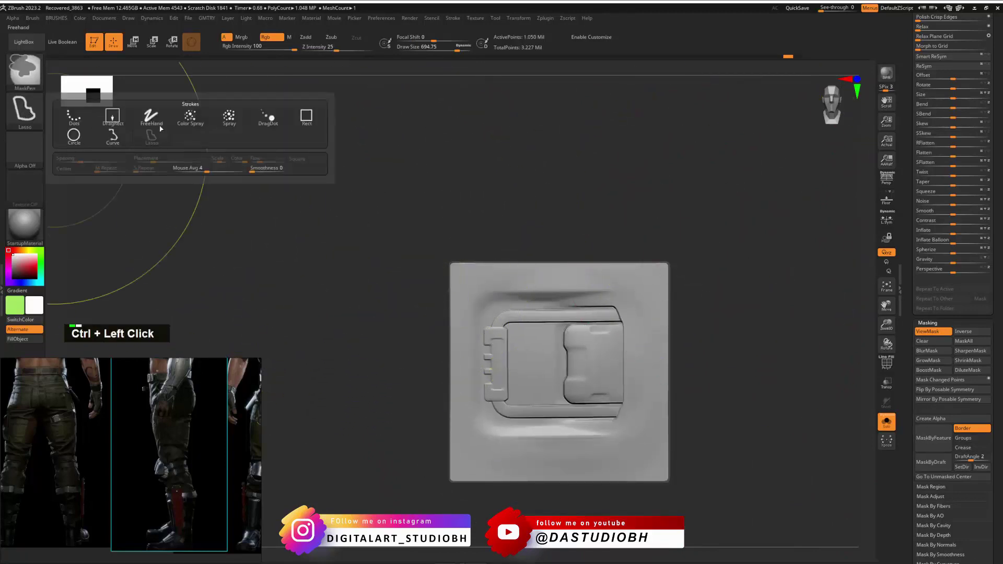
click(307, 116)
mouse_move(376, 199)
ctrl+mouse_down()
mouse_move(810, 268)
mouse_move(809, 281)
ctrl+mouse_up()
ctrl+drag(815, 228, 642, 563)
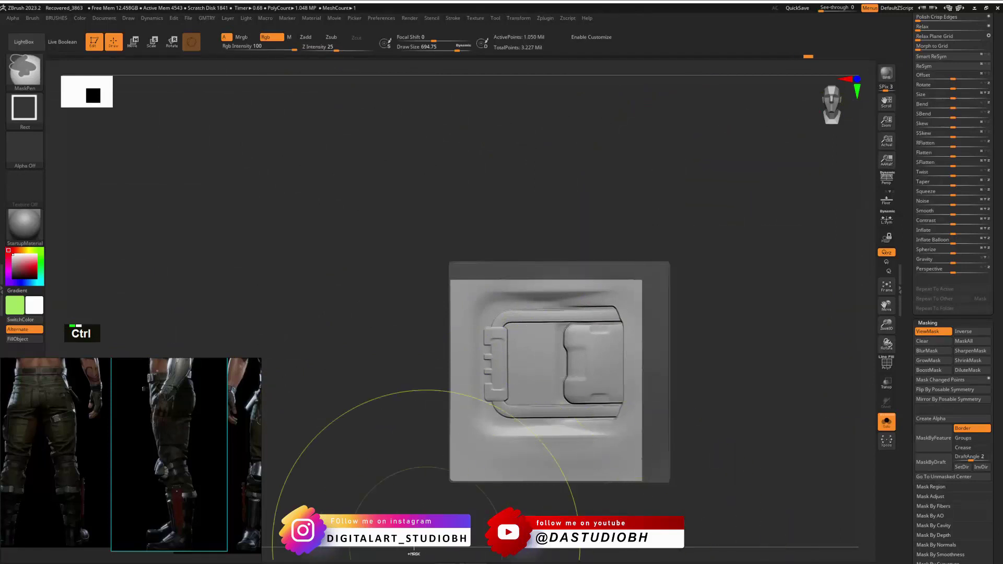
ctrl+drag(467, 508, 750, 436)
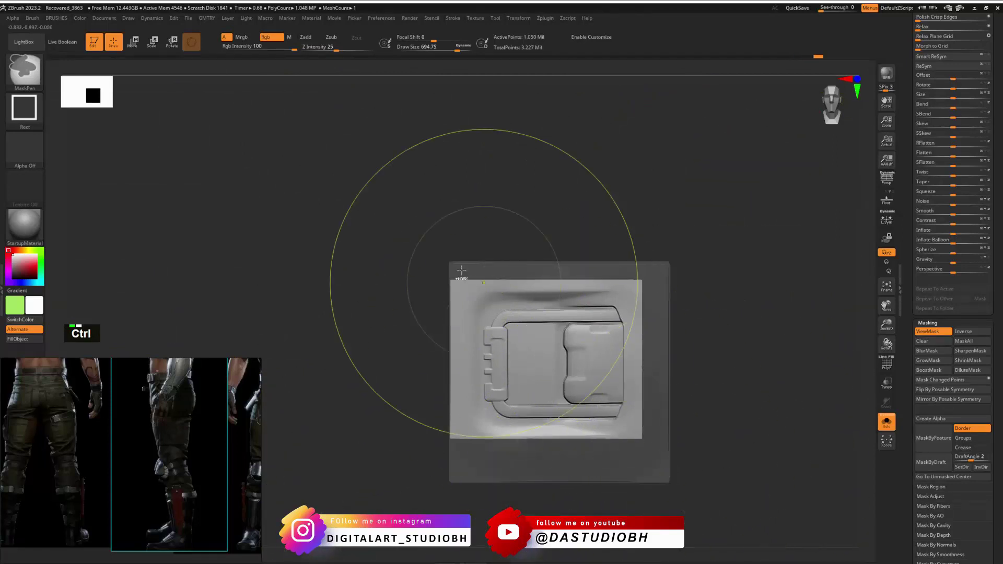
ctrl+drag(373, 213, 467, 516)
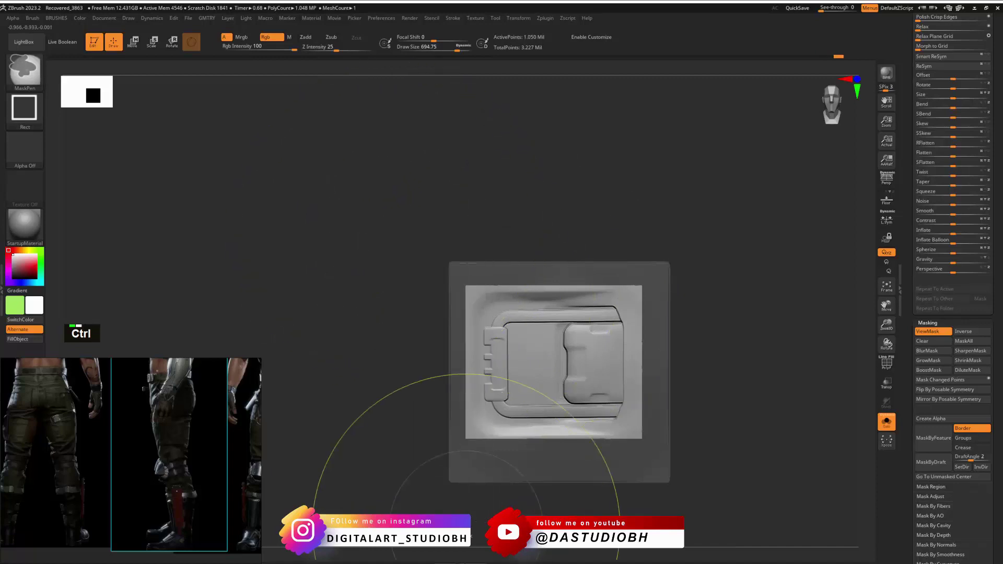
Invert the mask and try to flatten the plane's border fully with Morph to Grid.
ctrl+click(758, 288)
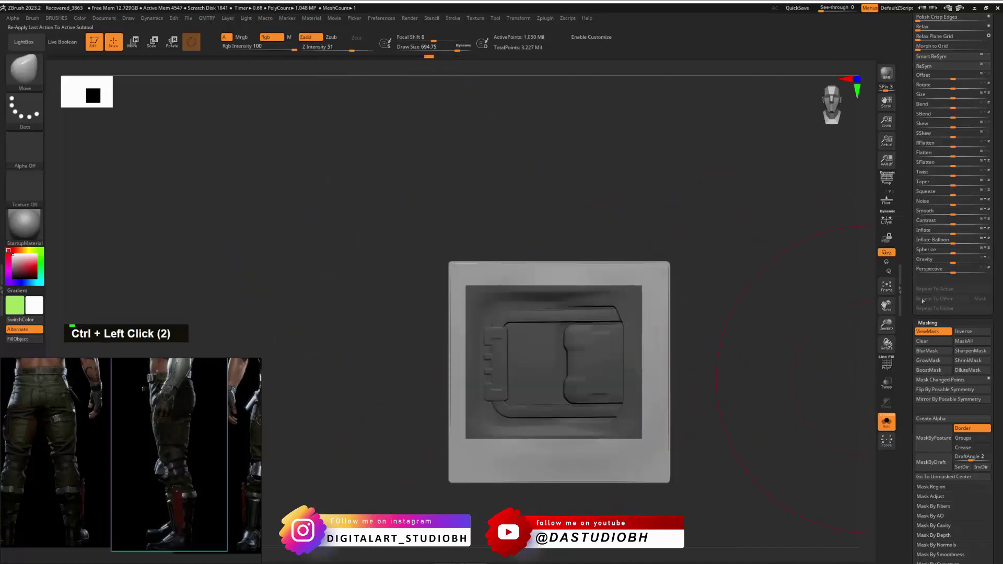
scroll(907, 332, up, 3)
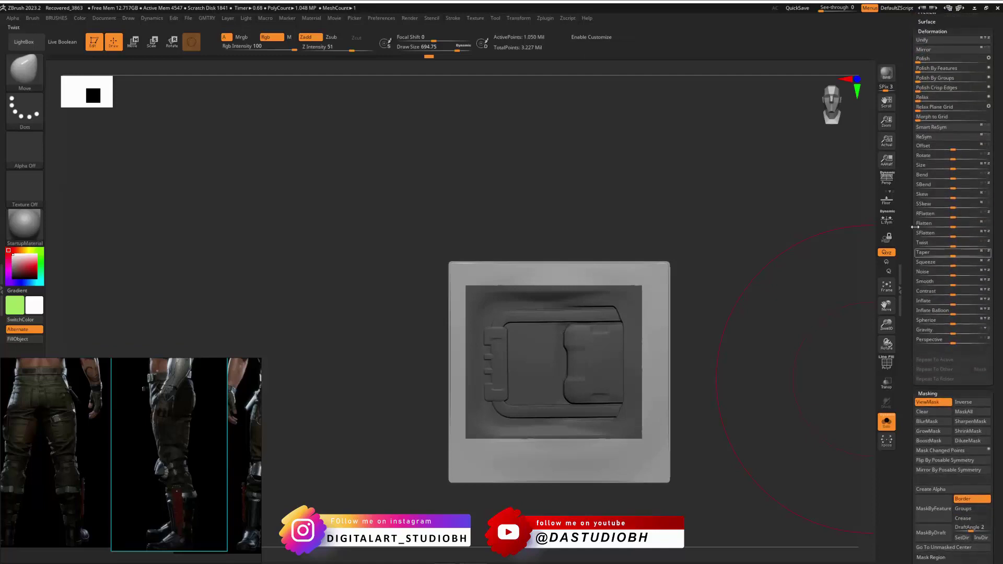
scroll(910, 163, up, 2)
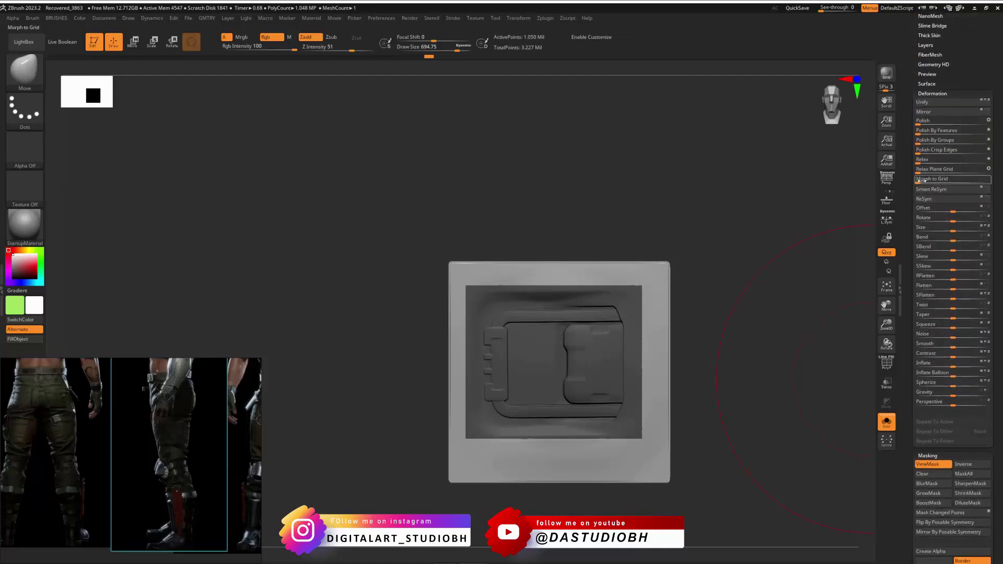
drag(919, 181, 991, 182)
drag(744, 282, 788, 277)
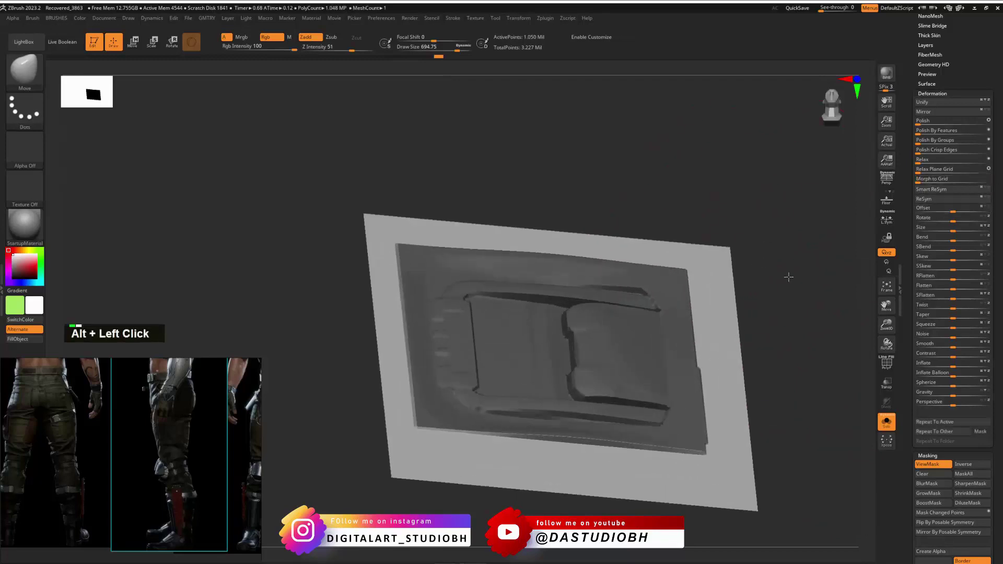
alt+drag(815, 308, 782, 278)
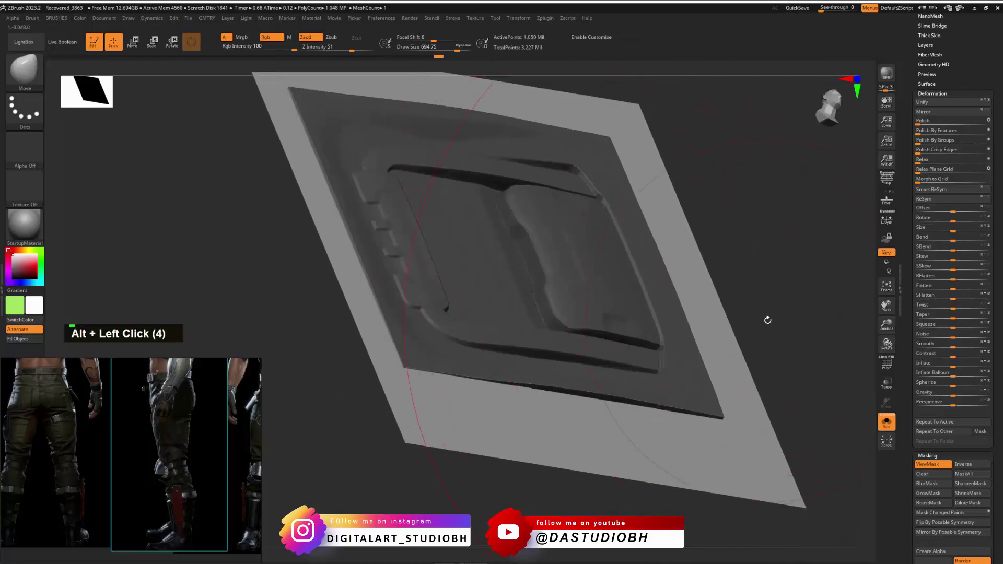
Reduce the draw size to about 189 and try to smooth the hard ledge around the masked buckle area.
key(1)
key(1)
key(1)
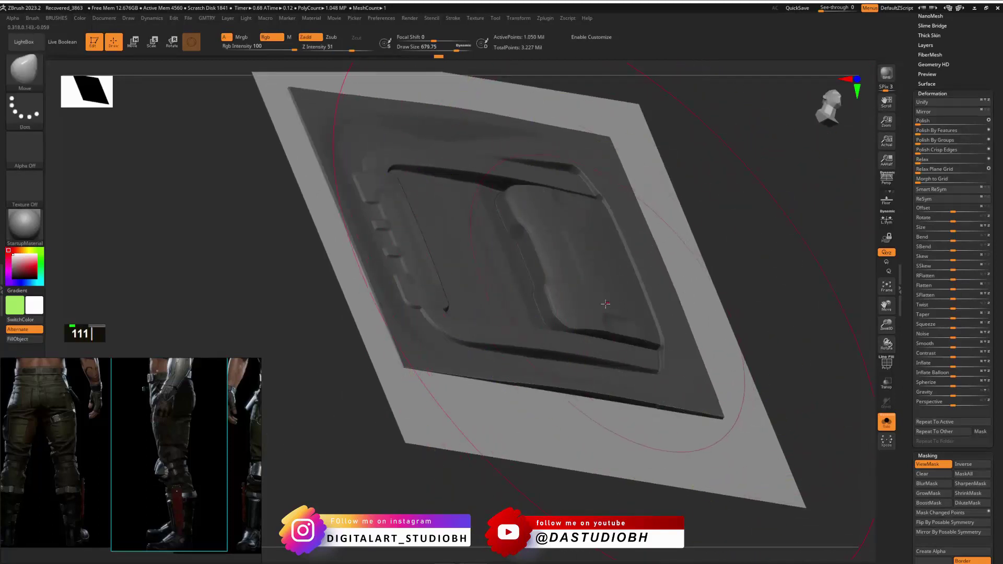
shift+drag(763, 244, 781, 256)
ctrl+click(775, 287)
ctrl+double_click(552, 296)
ctrl+click(554, 293)
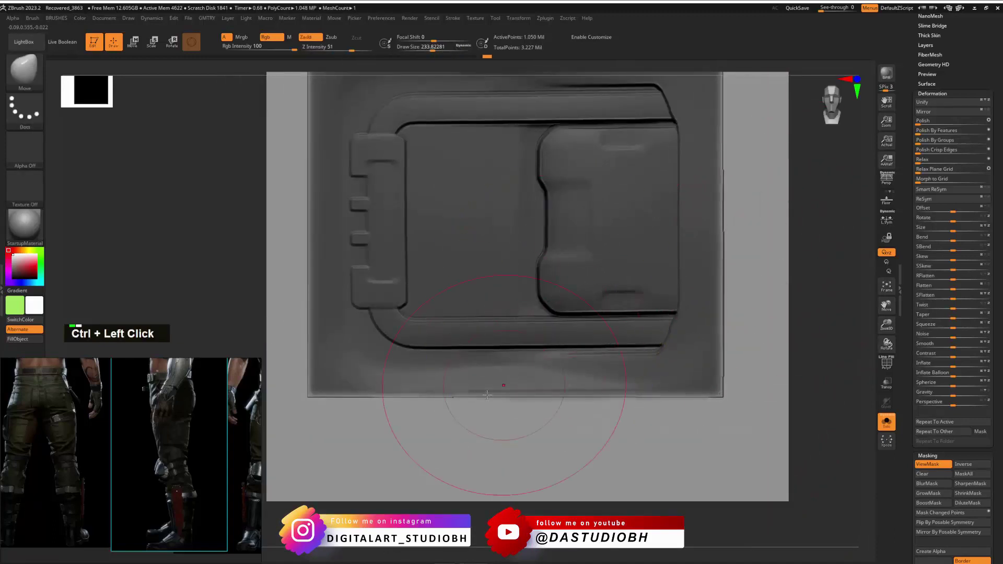
key(1)
key(1)
key(1)
key(1)
key(1)
key(1)
key(1)
key(1)
key(1)
key(1)
key(1)
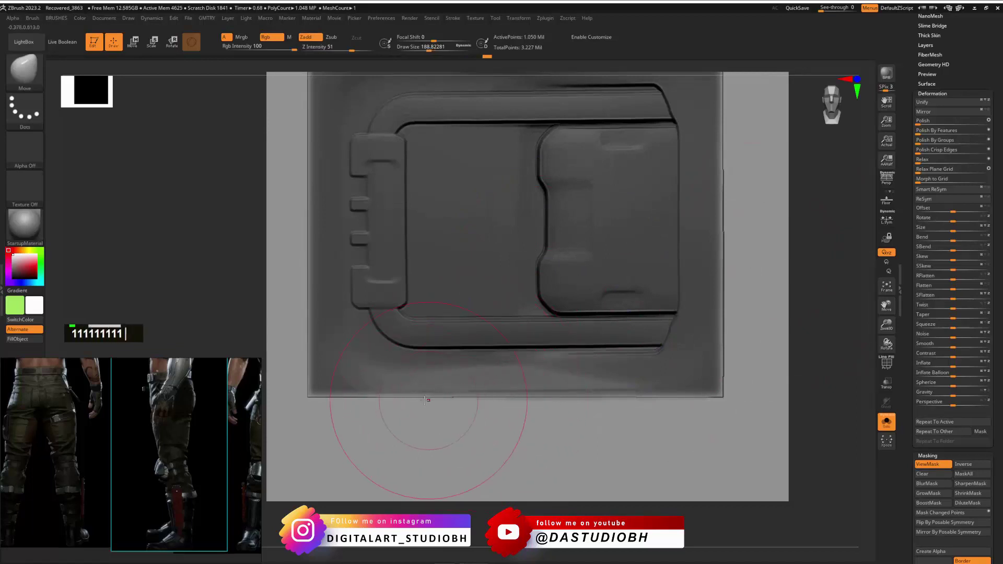
shift+click(470, 394)
mouse_move(475, 393)
shift+mouse_down()
mouse_move(721, 396)
mouse_move(710, 382)
shift+mouse_up()
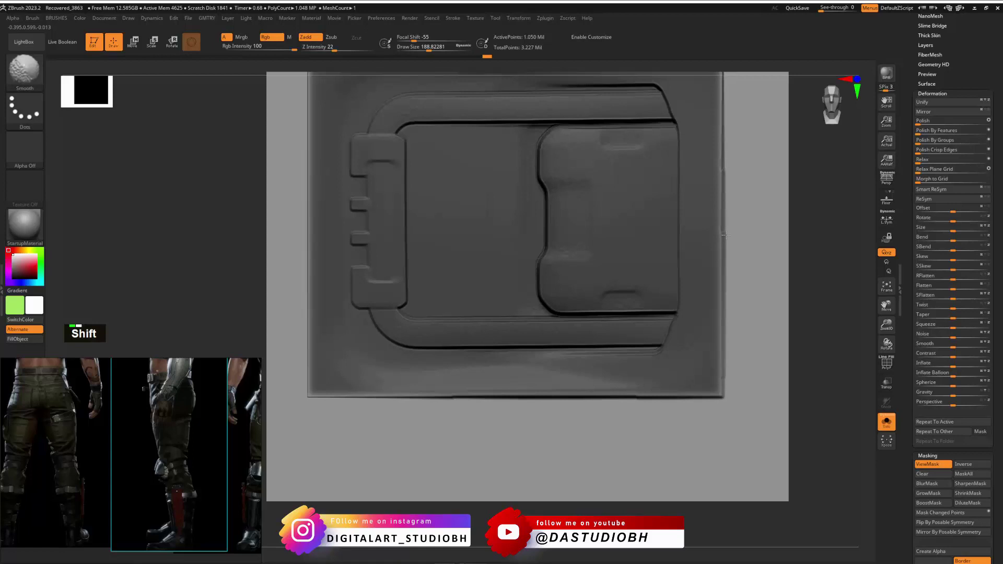
alt+drag(795, 179, 734, 183)
alt+drag(764, 142, 808, 235)
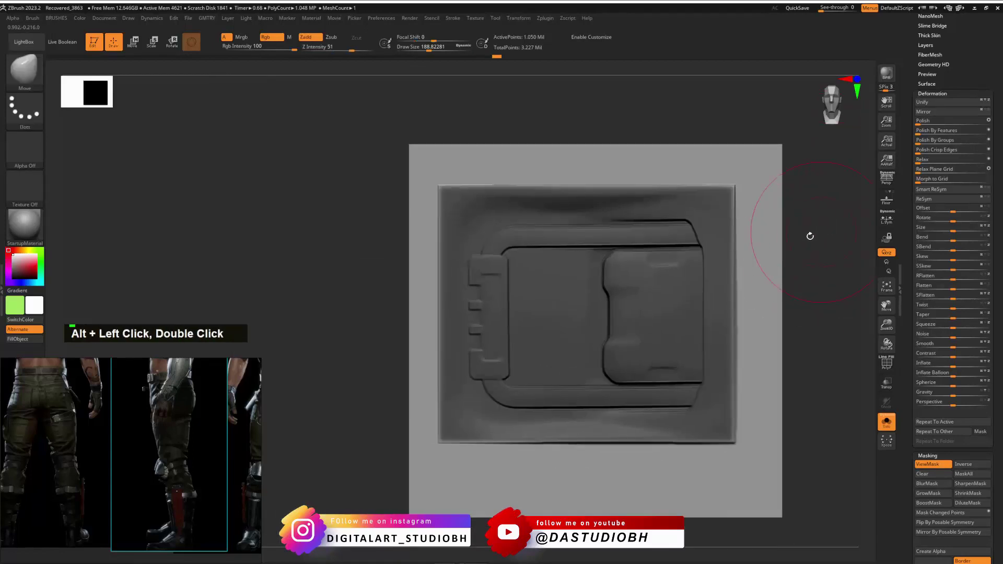
Undo the edge smoothing, the Morph to Grid deformation and the mask inversion.
key(ctrl+z)
key(ctrl+z)
key(ctrl+z)
key(ctrl+z)
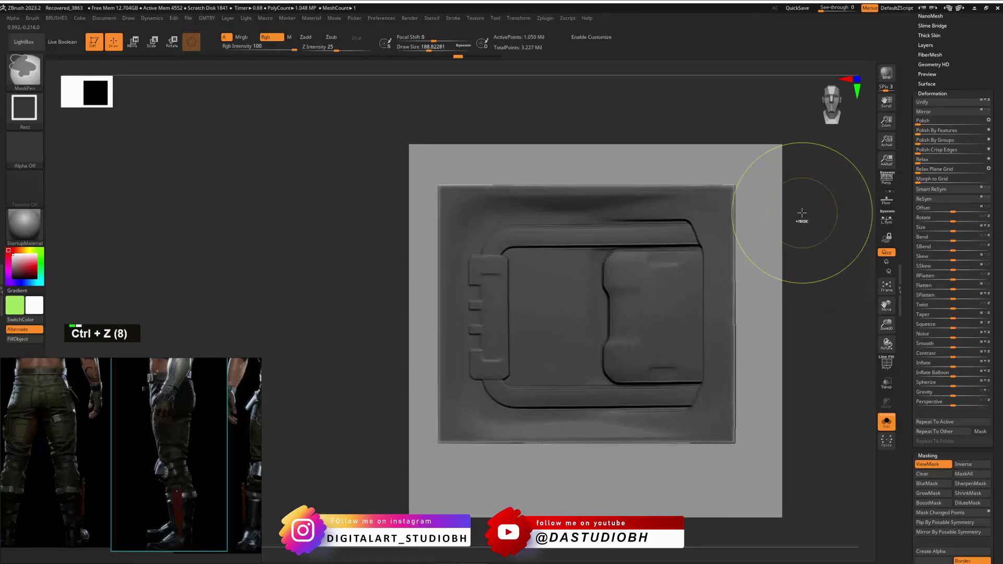
key(ctrl+z)
key(ctrl+z)
key(ctrl+z)
key(ctrl+z)
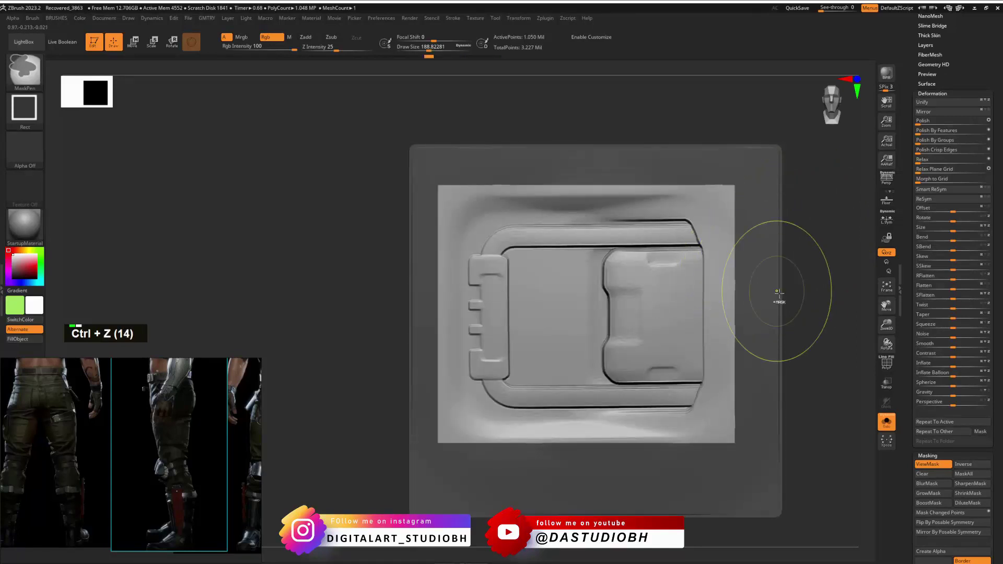
Soften the border mask's edge with repeated BlurMask passes and DiluteMask.
ctrl+click(756, 291)
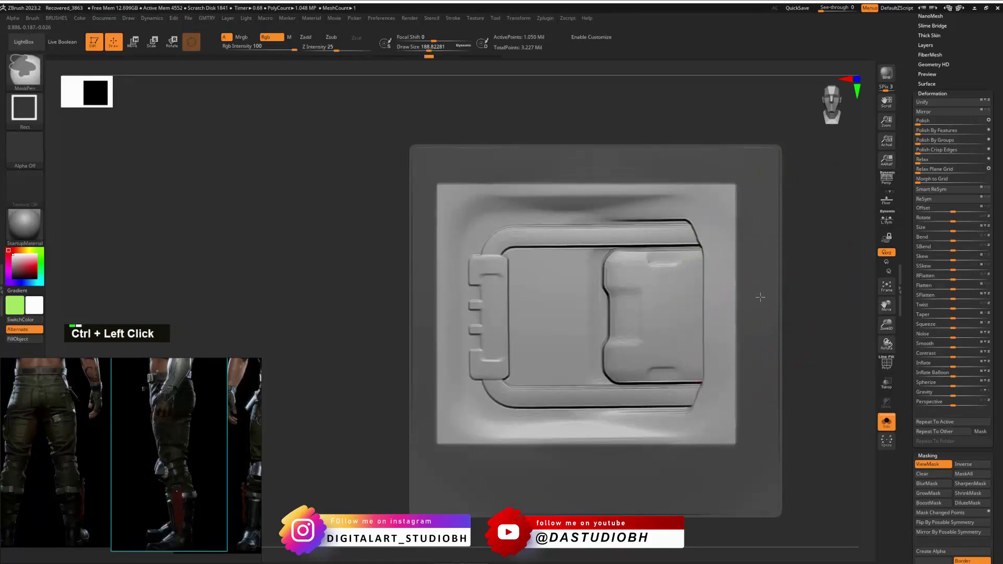
scroll(919, 366, down, 5)
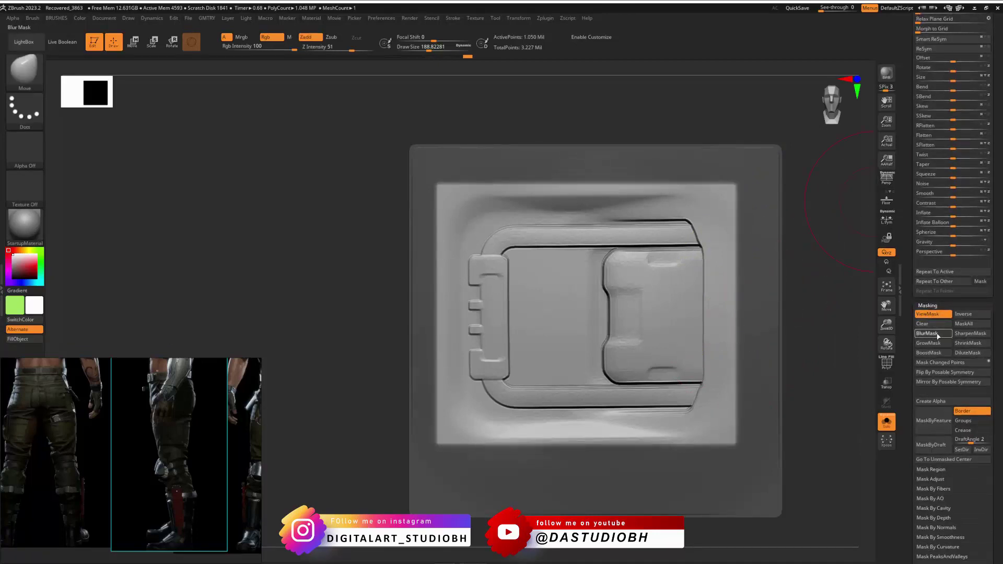
double_click(926, 334)
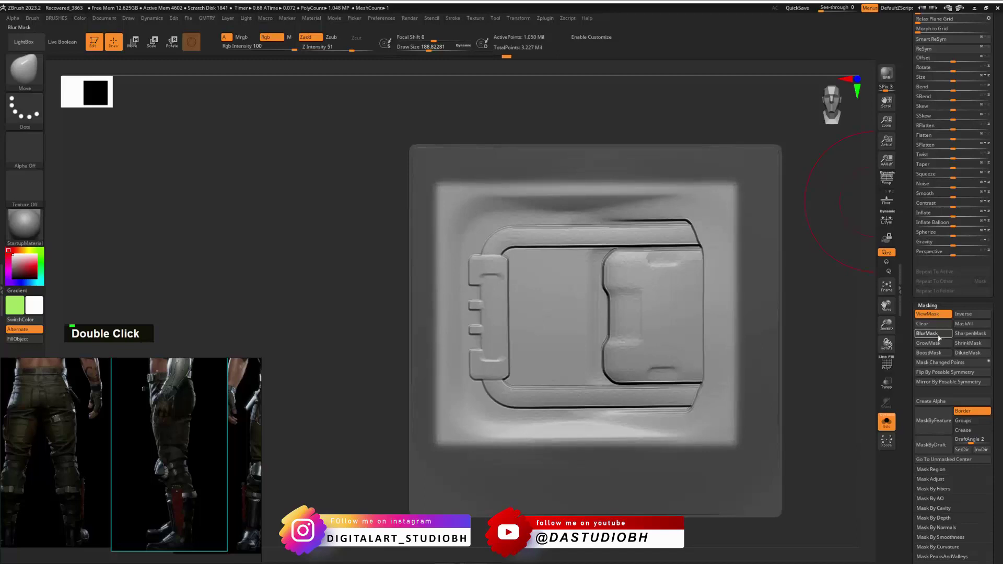
click(965, 354)
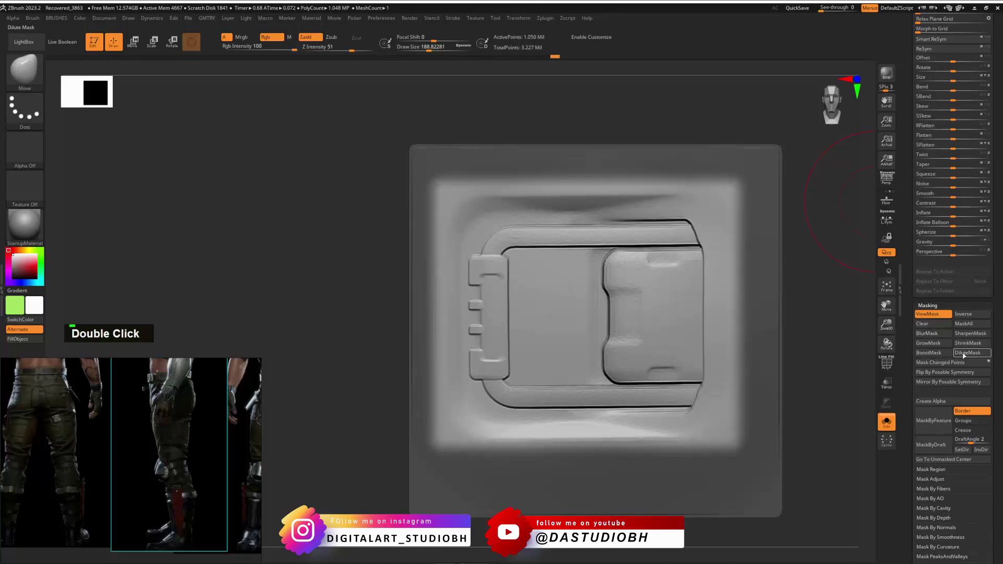
click(966, 353)
double_click(929, 336)
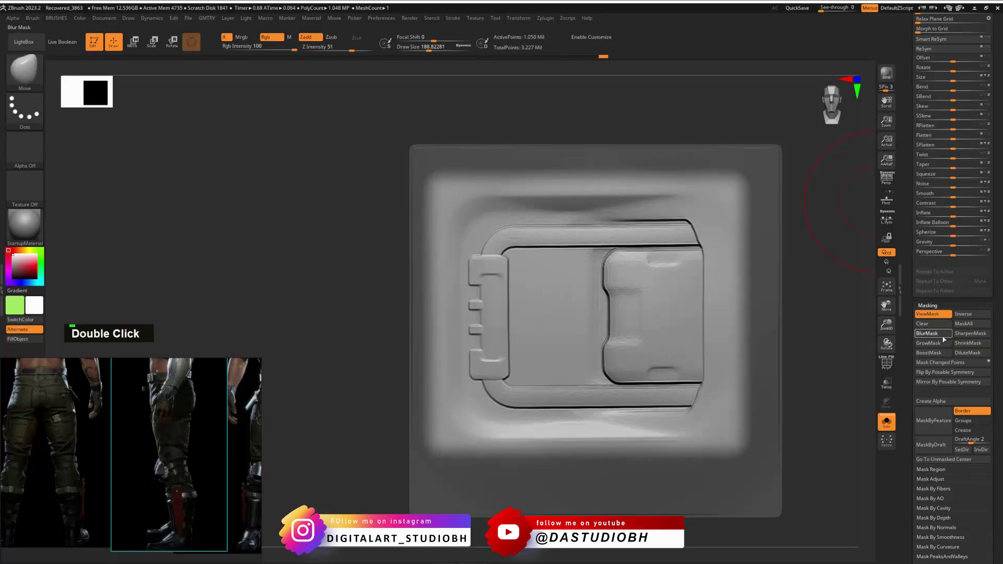
Invert the softened mask to flatten the plane's border with Morph to Grid, and clear the mask.
ctrl+click(806, 246)
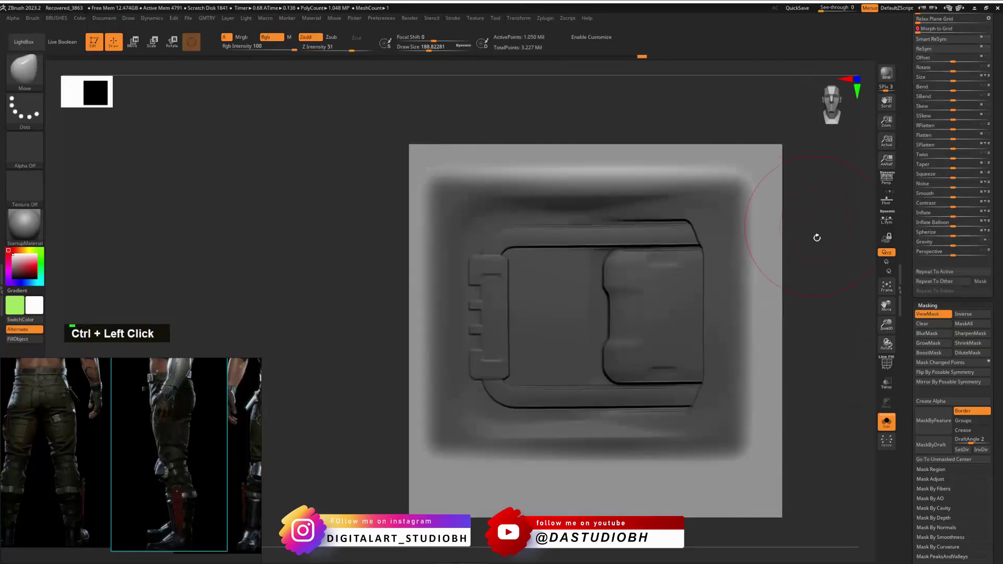
drag(817, 235, 826, 277)
mouse_move(826, 277)
mouse_down()
mouse_move(815, 293)
mouse_move(824, 315)
mouse_move(828, 291)
mouse_move(804, 291)
mouse_move(836, 241)
mouse_move(800, 256)
mouse_up()
ctrl+alt+click(828, 273)
key(ctrl+z)
alt+drag(789, 261, 745, 291)
Create a new InsertMesh brush from the finished buckle plane.
key(b)
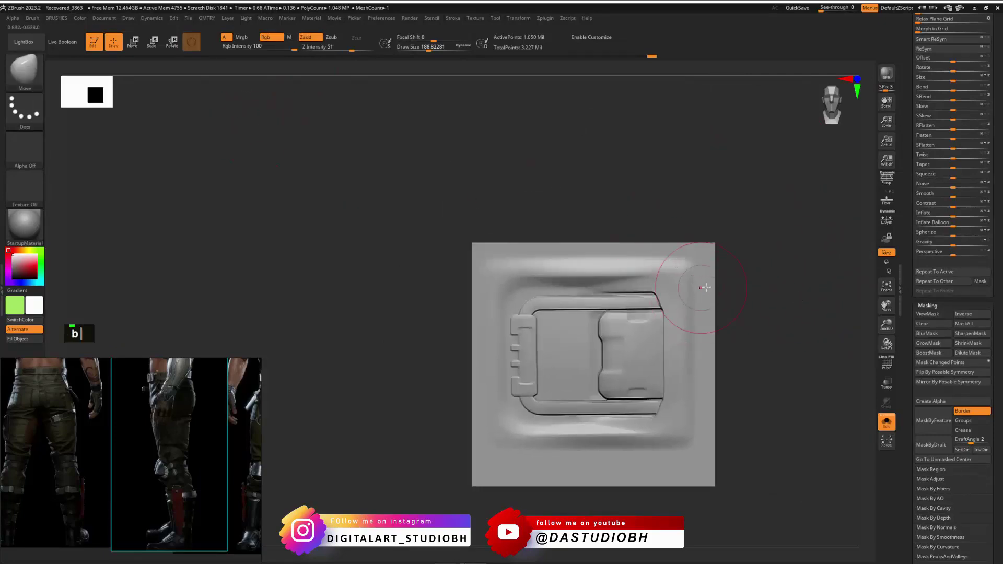
key(b)
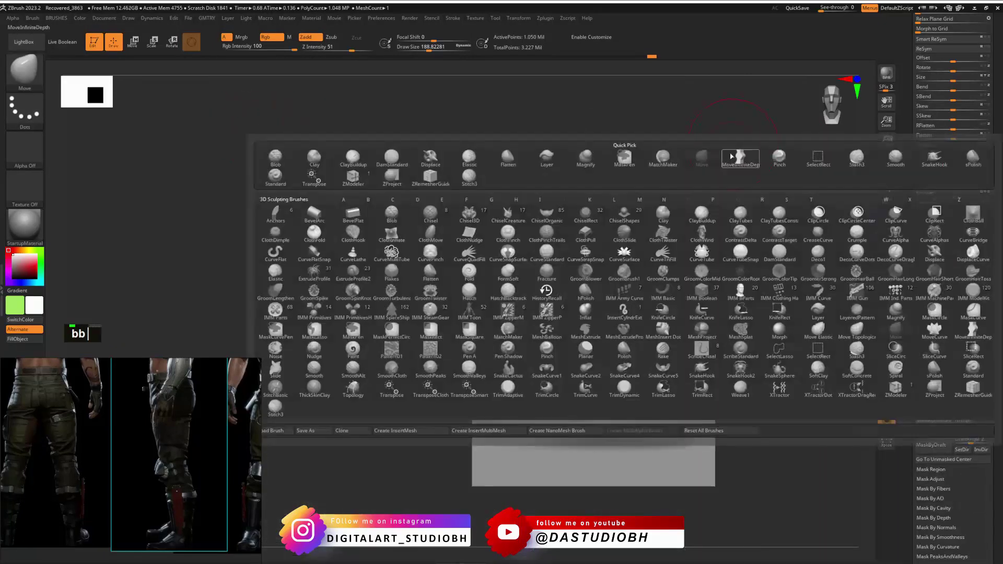
key(b)
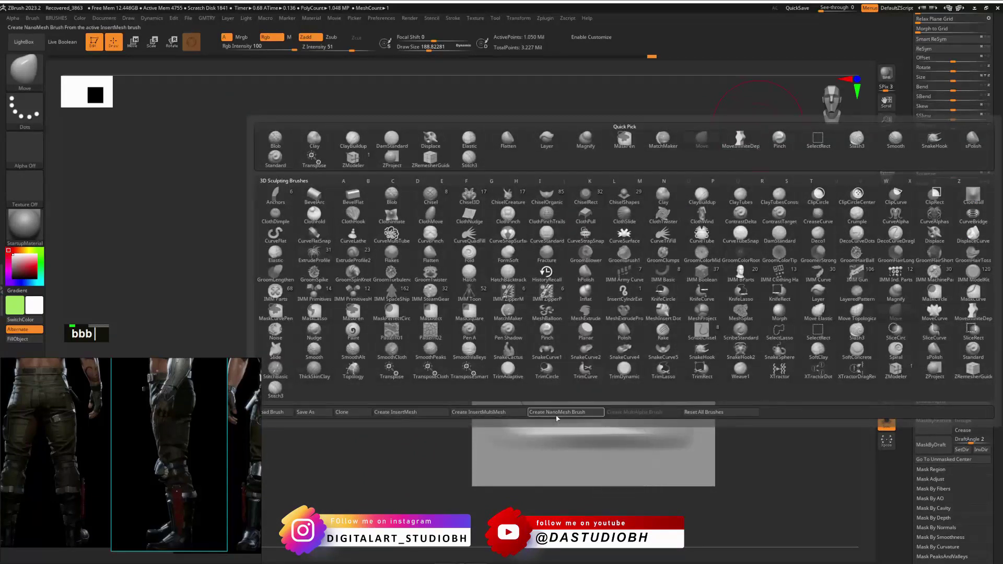
click(415, 413)
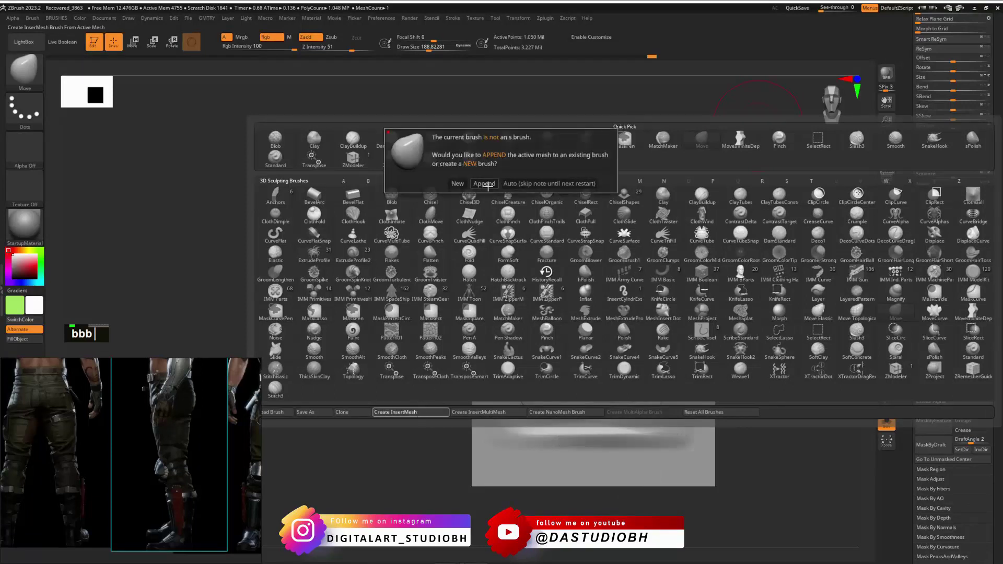
click(459, 183)
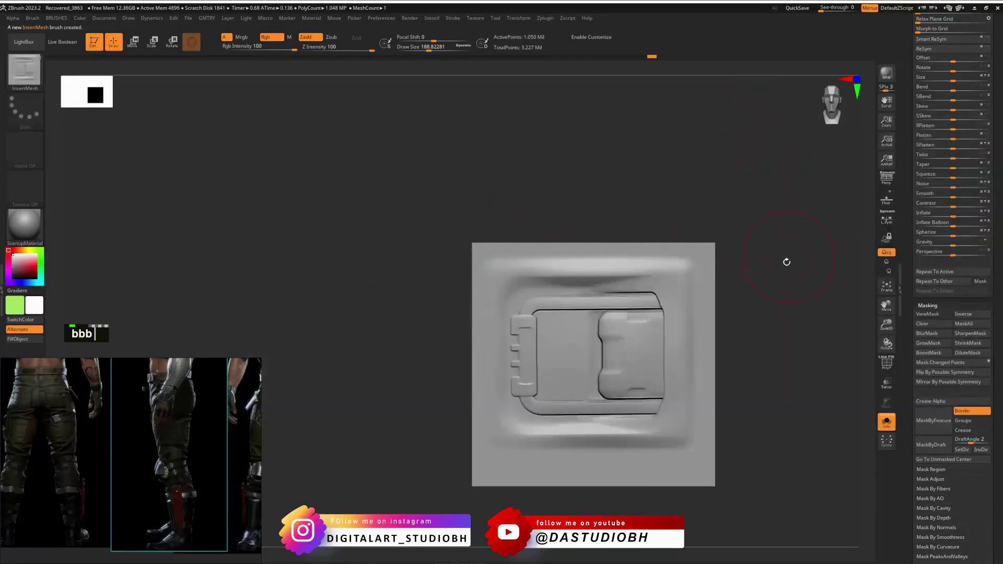
Try to draw the buckle InsertMesh on the plane with the draw size reduced to about 90.
key(s)
drag(702, 349, 685, 350)
click(677, 348)
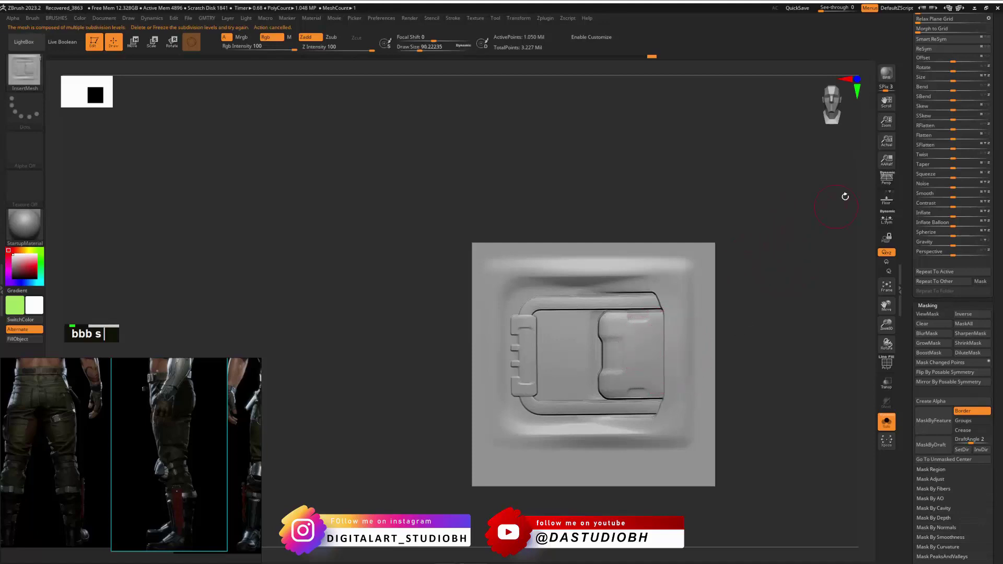
Make the Extract4 shin guard the active subtool and frame it.
drag(908, 150, 940, 221)
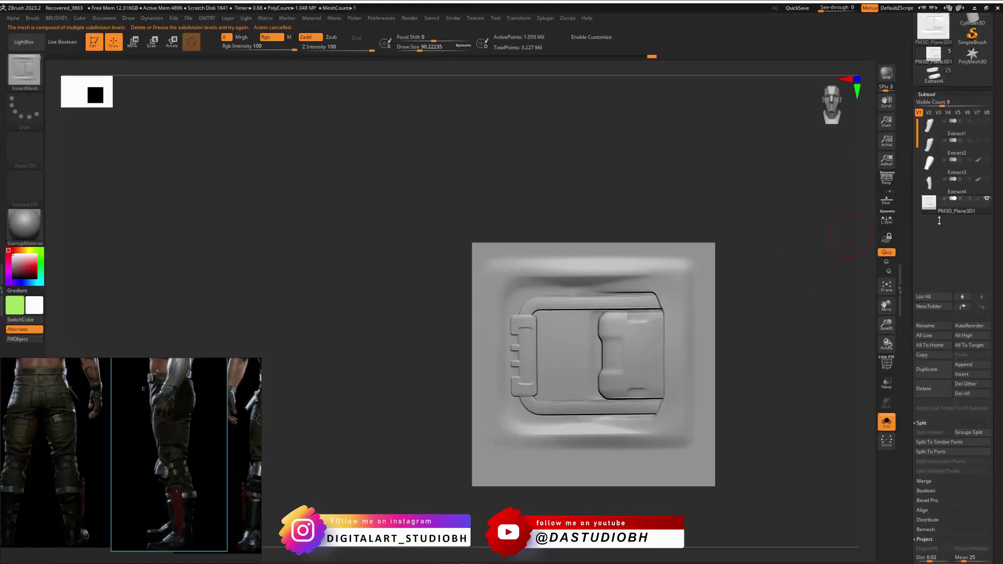
click(965, 378)
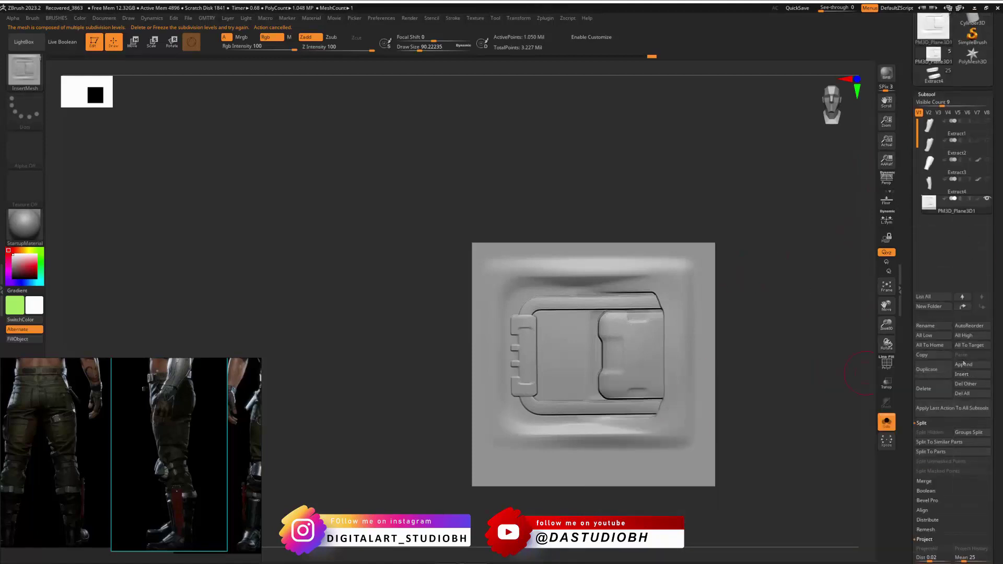
click(929, 191)
key(f)
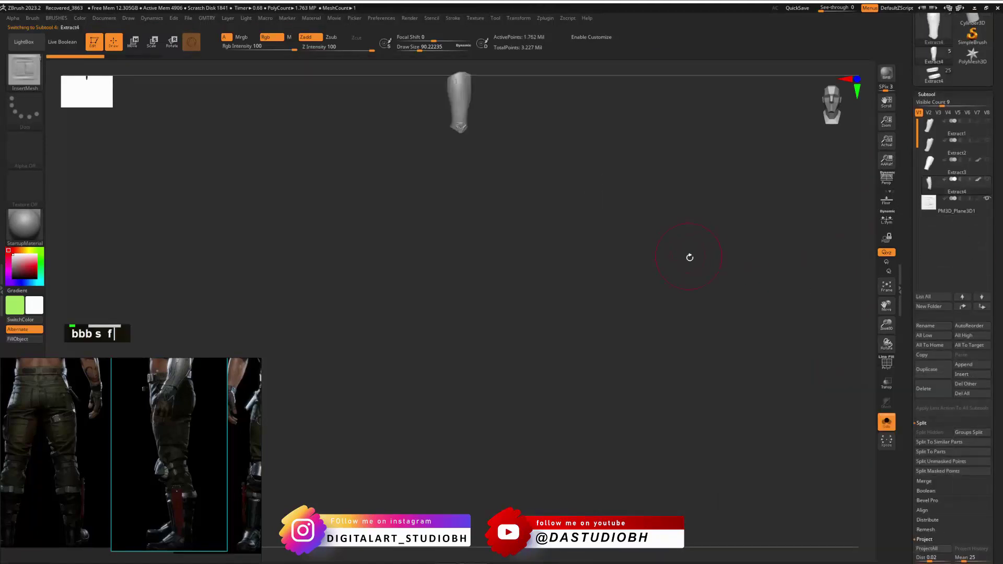
key(f)
Reduce the draw size to about 9.4 and try to place the buckle InsertMesh on the front of the shin guard.
key(s)
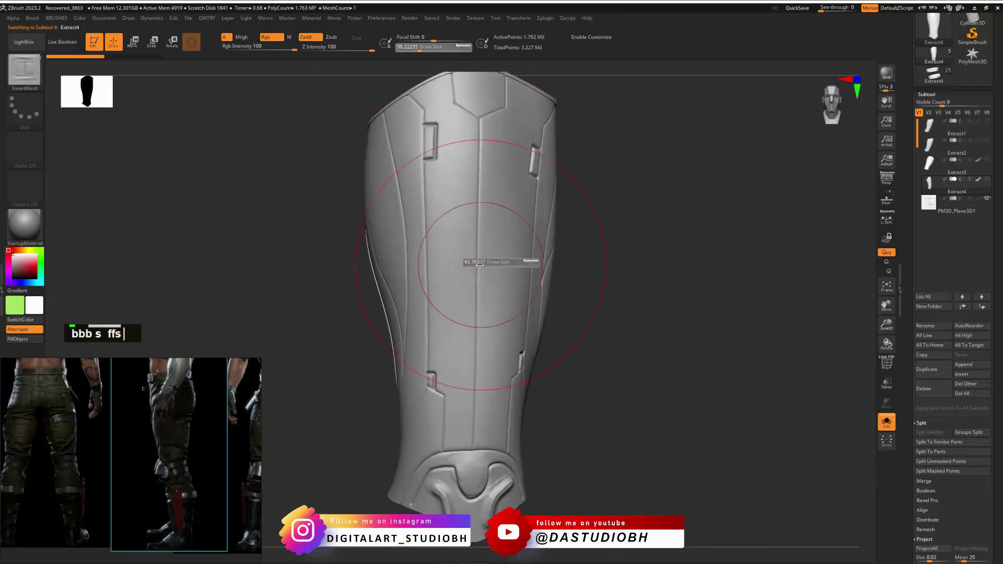
drag(486, 260, 477, 261)
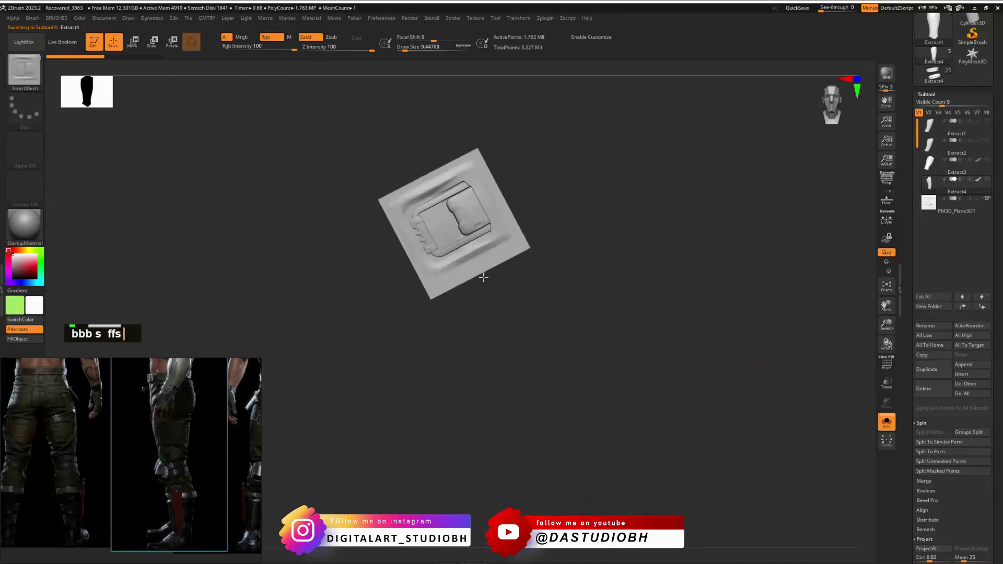
drag(484, 277, 455, 270)
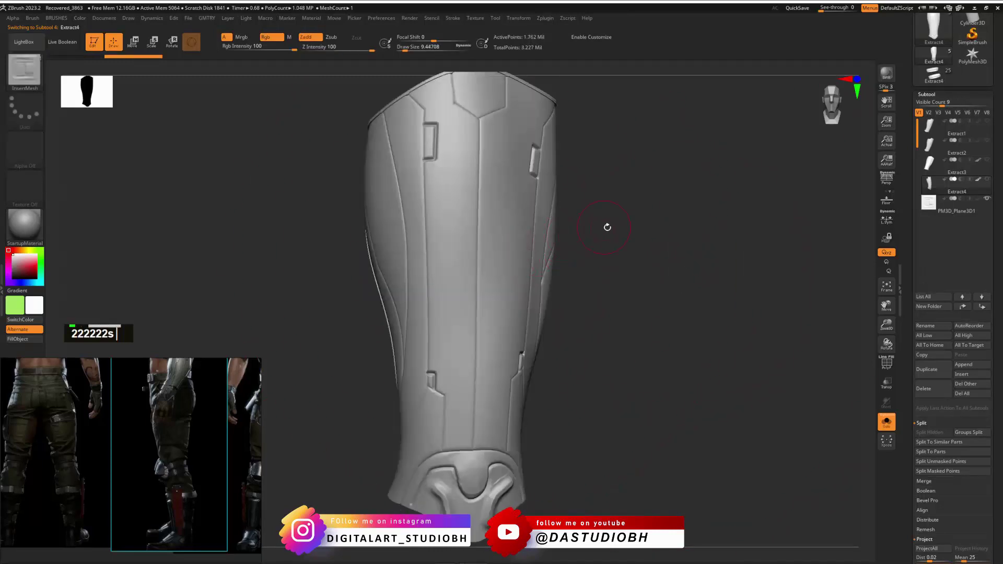
Undo the buckle insert on the shin guard and make the PM3D_Plane3D buckle plane the active subtool.
drag(606, 224, 723, 228)
key(ctrl+z)
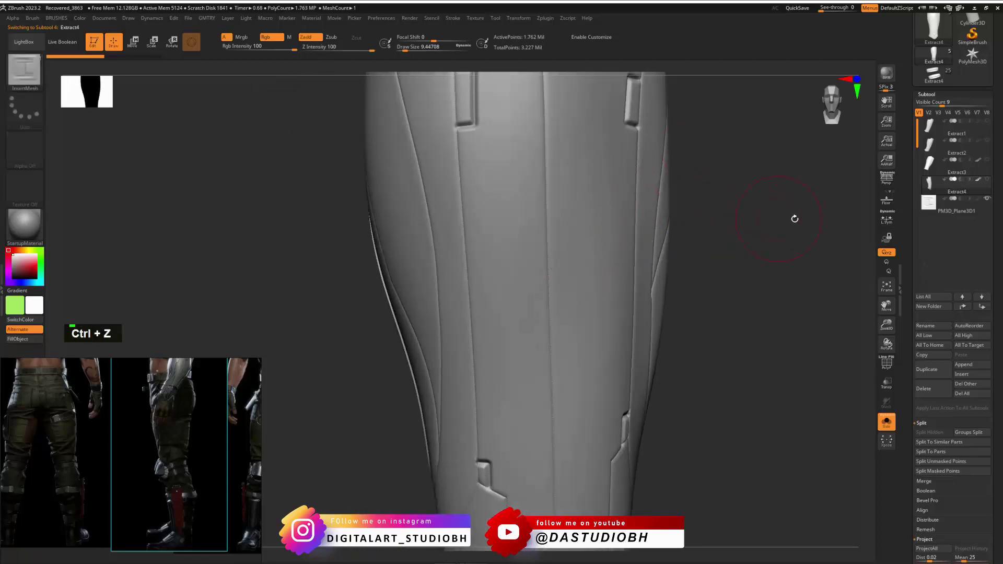
click(929, 209)
key(f)
shift+drag(706, 286, 700, 320)
Select the Chisel brush, then create a new InsertMesh brush from the buckle plane.
click(23, 73)
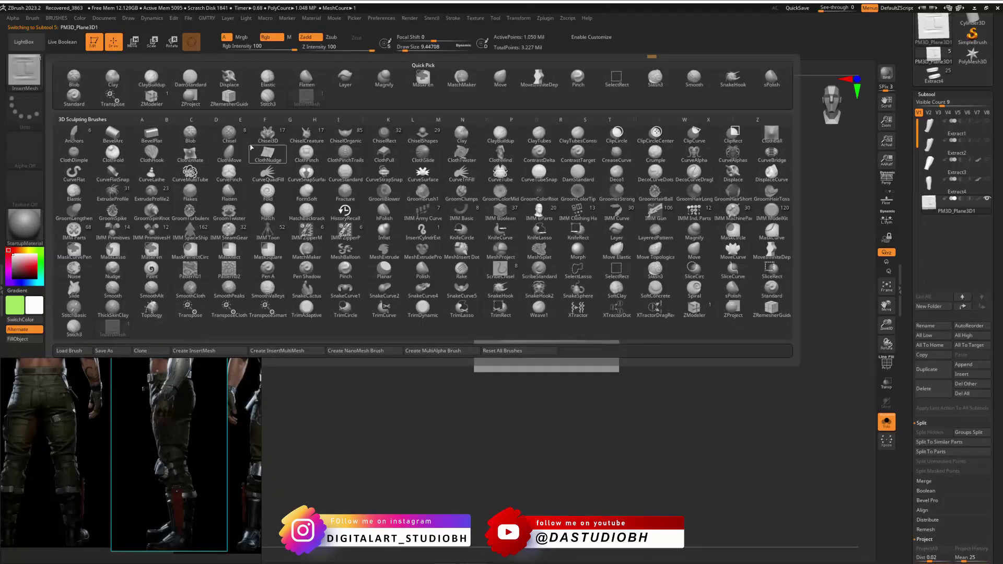
click(230, 142)
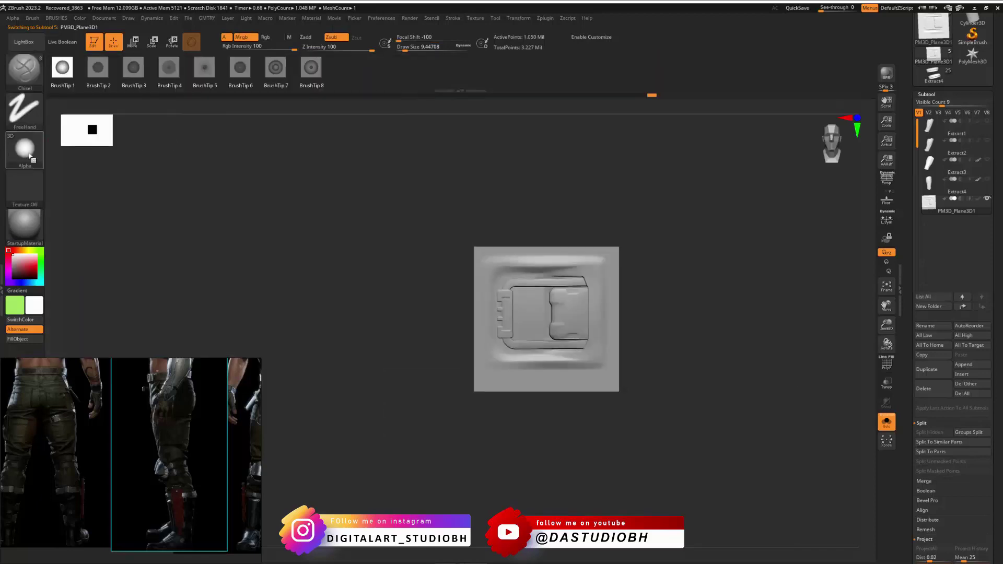
key(b)
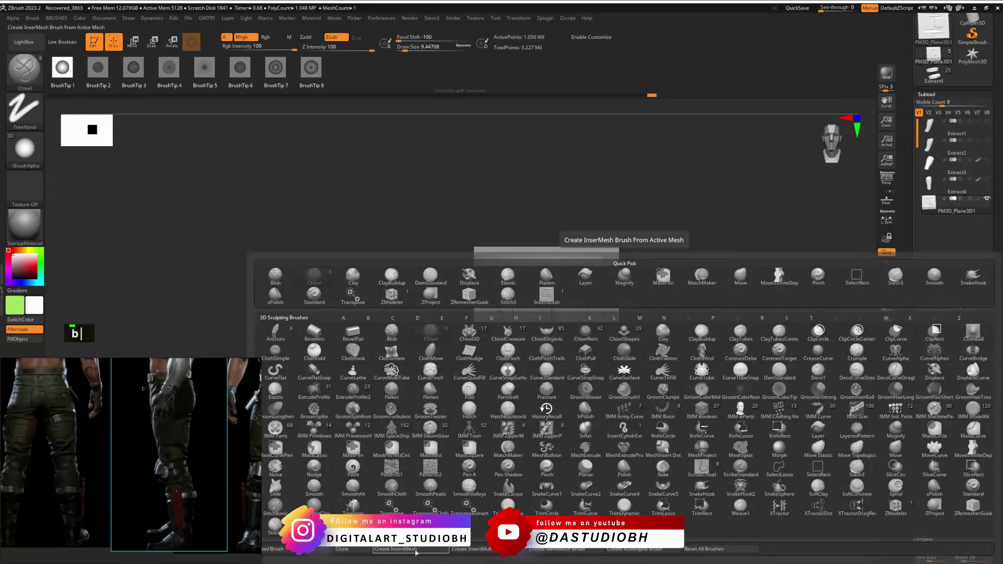
click(421, 550)
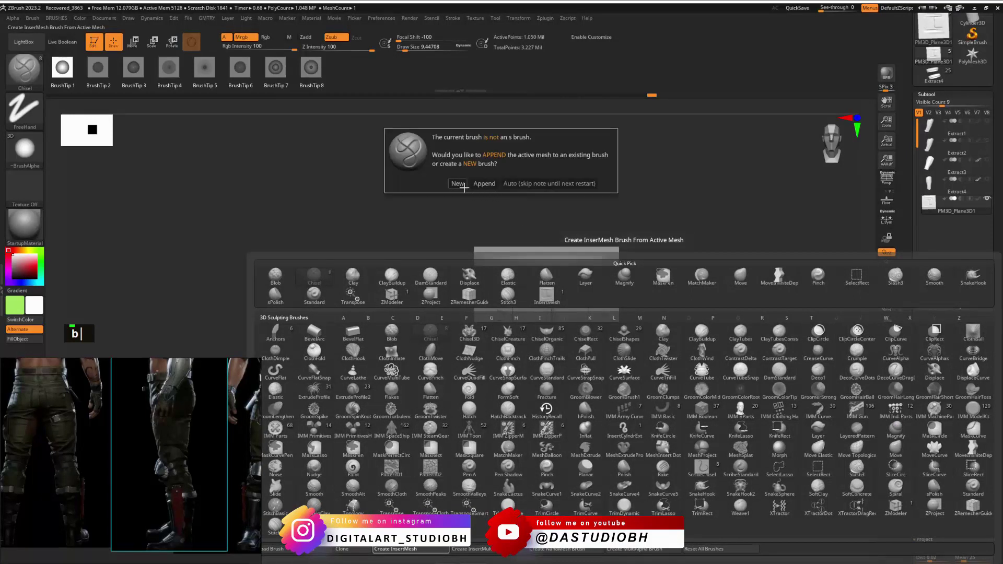
click(458, 183)
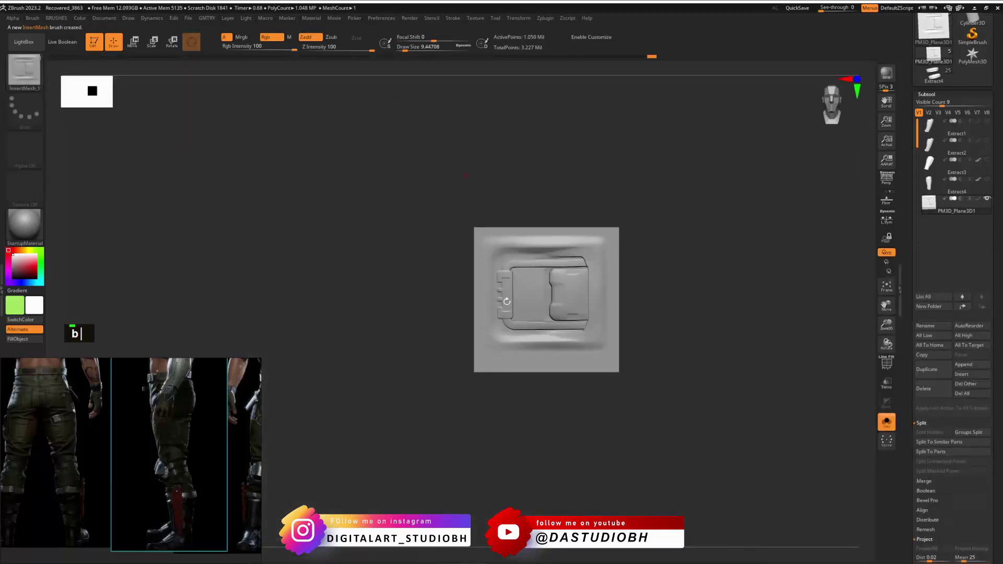
click(749, 315)
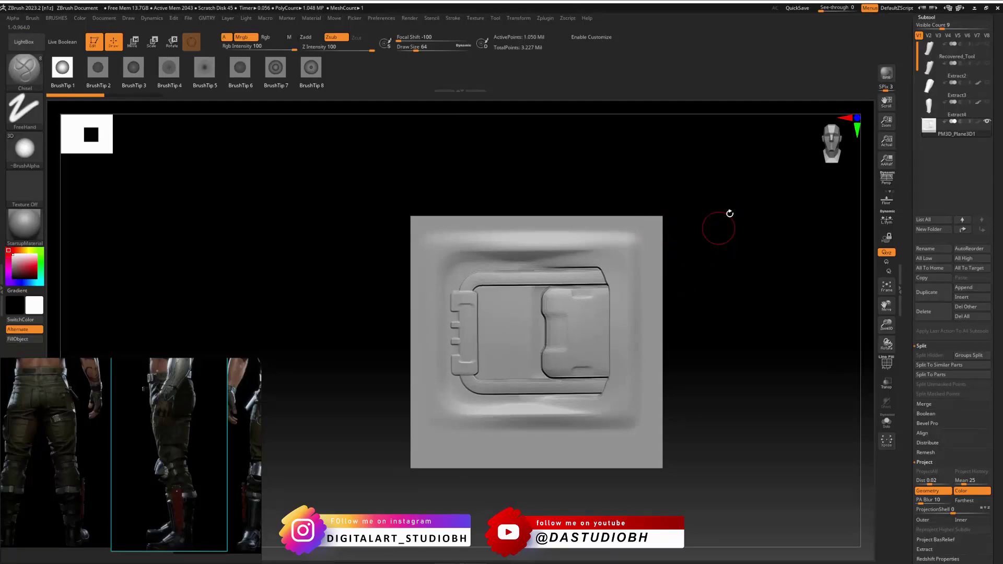
Create a multi-alpha Chisel brush from the subtools and test it on the buckle plane, undoing the test stroke.
key(b)
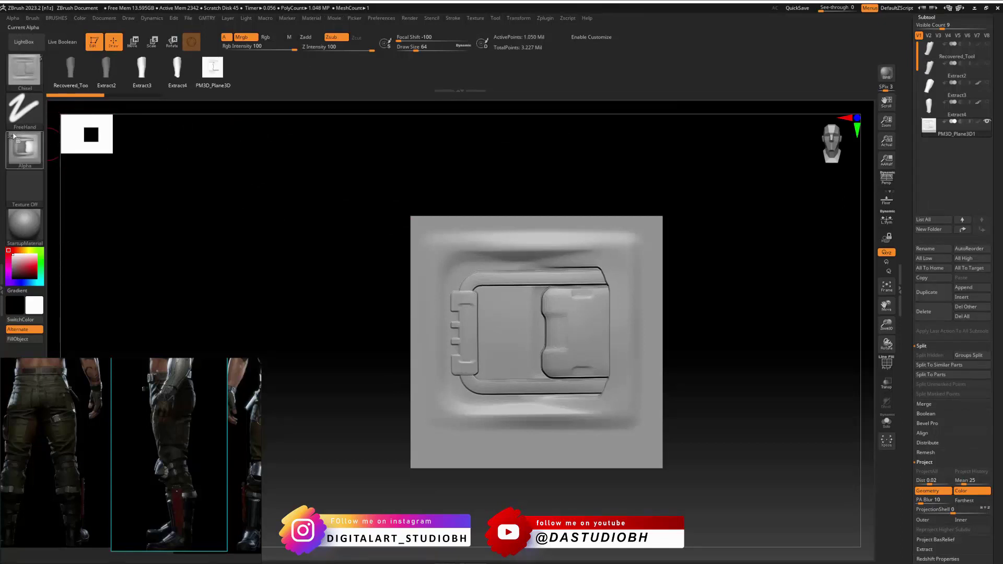
alt+right_click(546, 237)
alt+right_drag(603, 289, 503, 385)
drag(529, 415, 529, 421)
key(ctrl+z)
Set the Chisel brush to the DragRect stroke with Zadd, undoing the test stamps on the buckle plane.
click(25, 110)
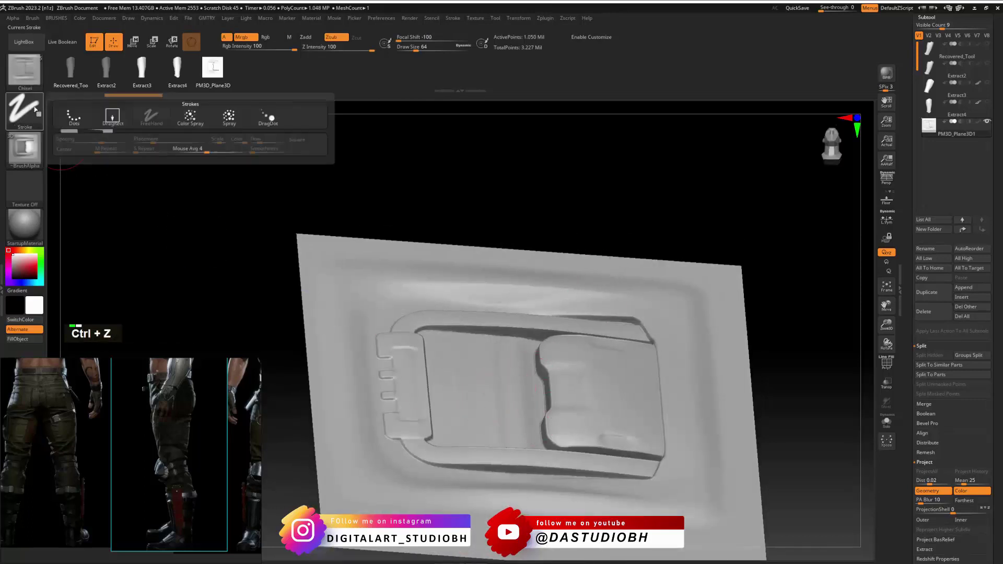
click(111, 118)
drag(463, 368, 454, 418)
key(ctrl+z)
click(316, 39)
right_drag(470, 468, 661, 373)
key(ctrl+z)
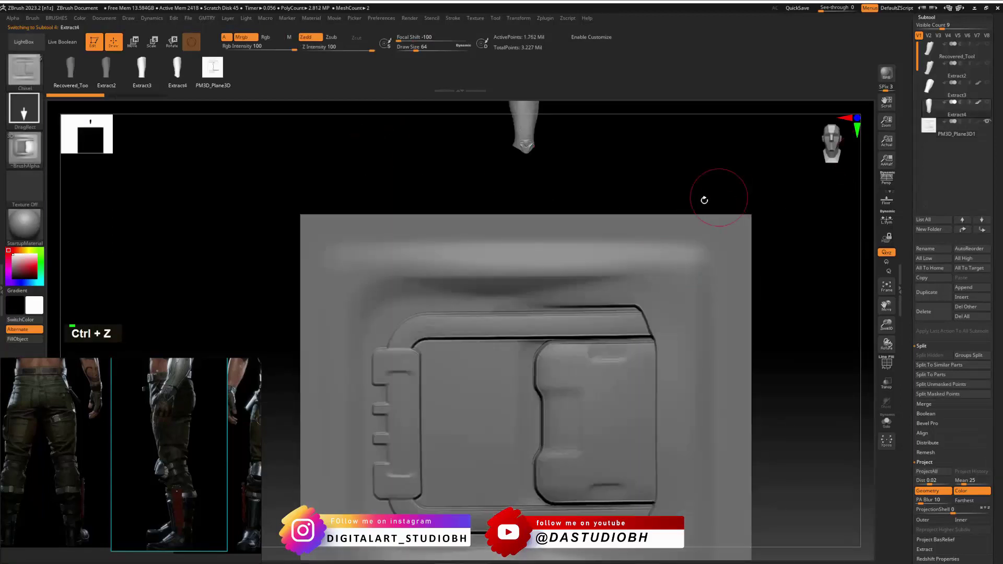
Try to stamp the buckle alpha onto the side of the Extract4 shin guard.
key(f)
right_drag(473, 256, 446, 267)
drag(445, 266, 384, 272)
alt+right_drag(384, 273, 564, 248)
key(ctrl+z)
scroll(905, 167, up, 2)
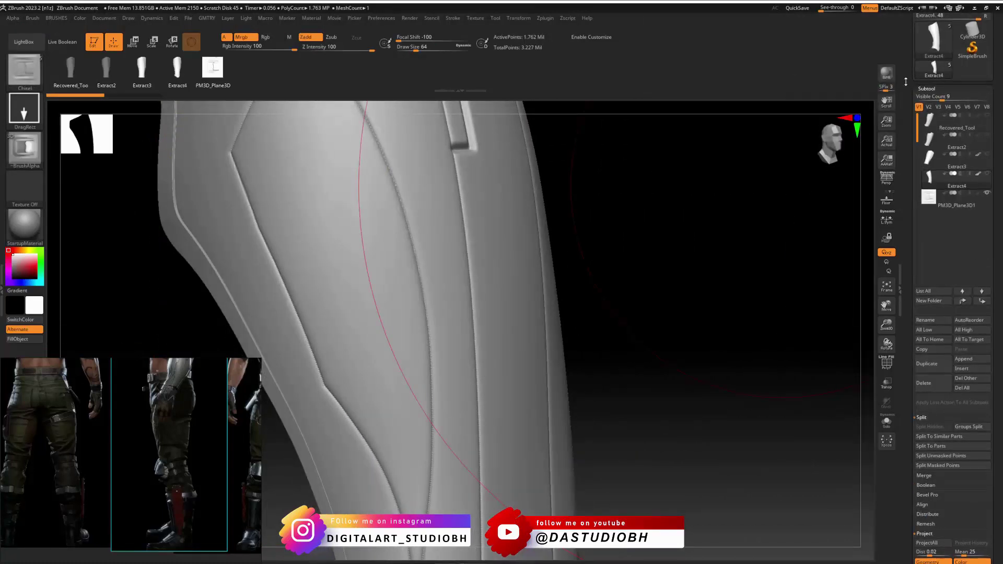
scroll(906, 126, up, 2)
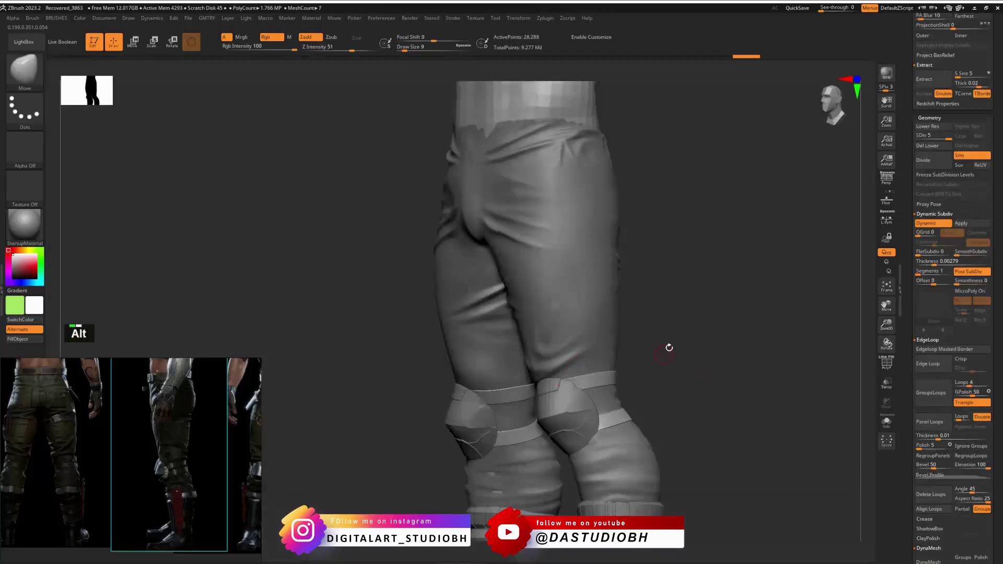
Frame the straps around the character's knee and select the custom multi-alpha Chisel brush.
mouse_move(669, 347)
alt+mouse_down()
mouse_move(703, 361)
mouse_move(700, 258)
mouse_move(696, 276)
mouse_move(697, 266)
mouse_move(741, 278)
alt+mouse_up()
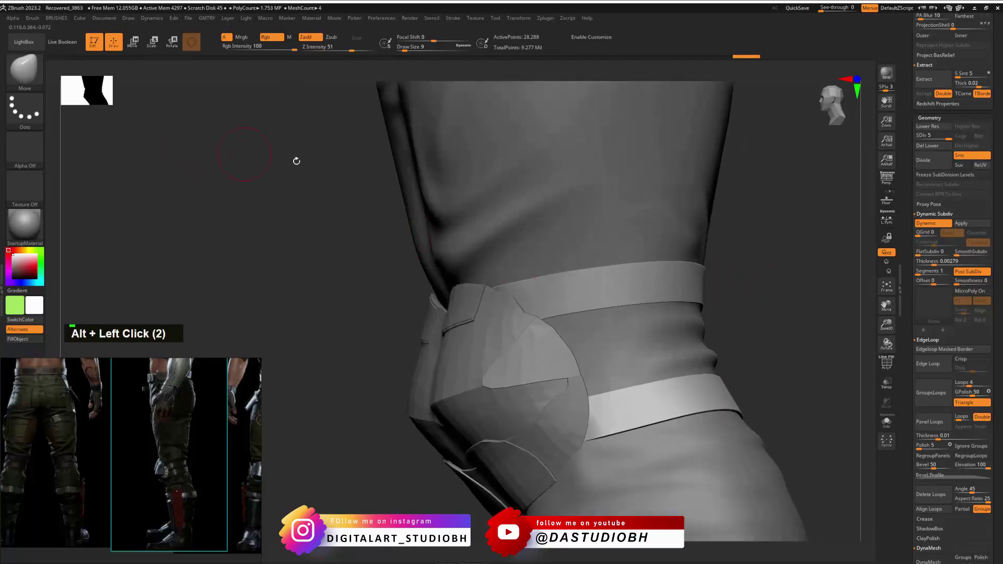
key(b)
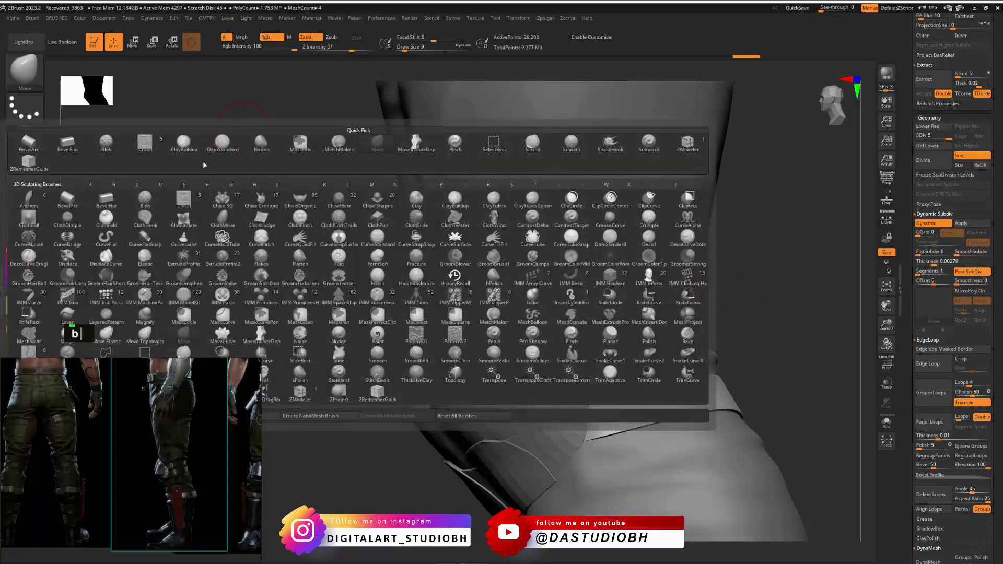
click(145, 145)
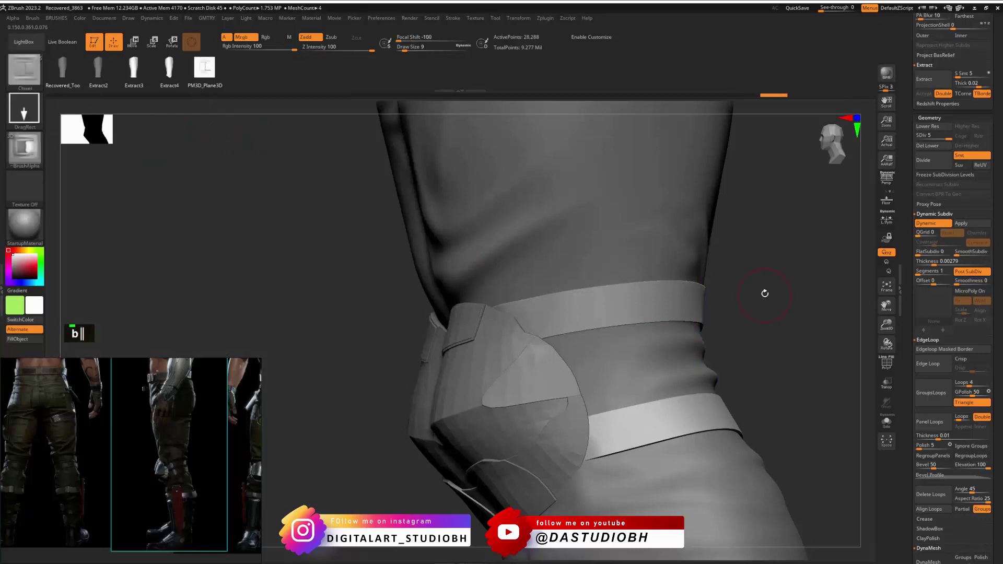
Try to stamp the buckle onto the upper knee strap beside the kneepad.
drag(765, 293, 799, 312)
key(d)
key(d)
key(d)
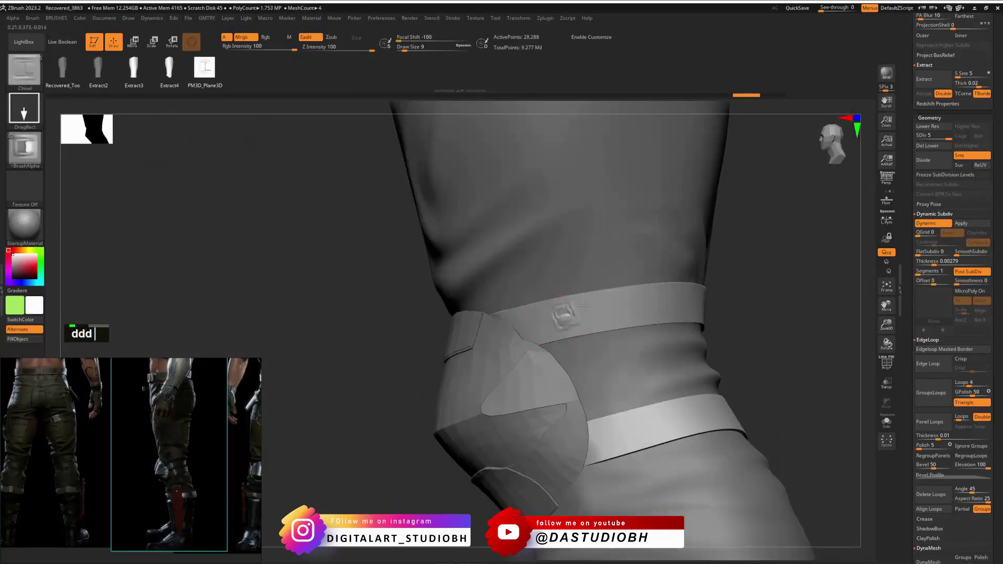
drag(585, 306, 585, 308)
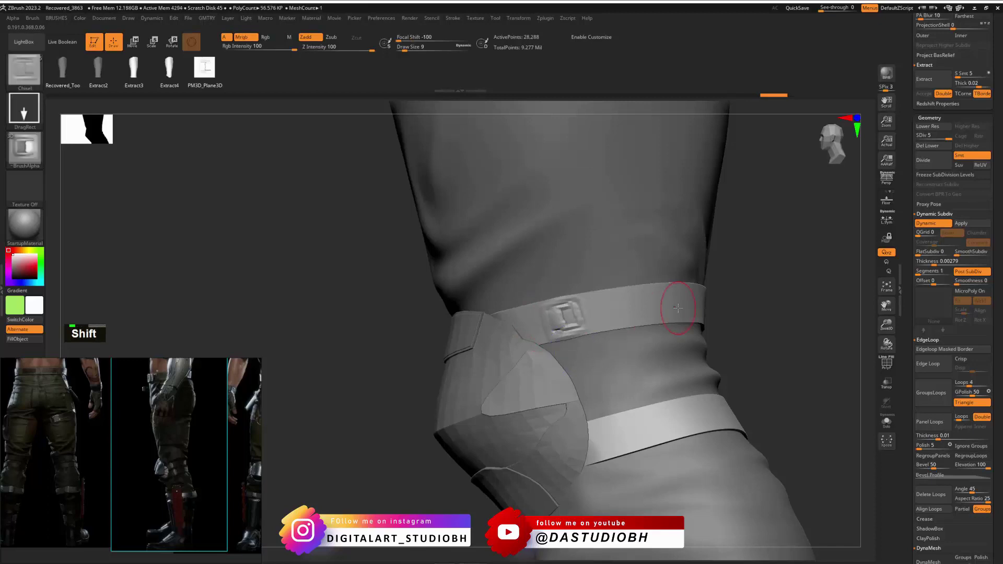
drag(757, 313, 763, 267)
key(ctrl+z)
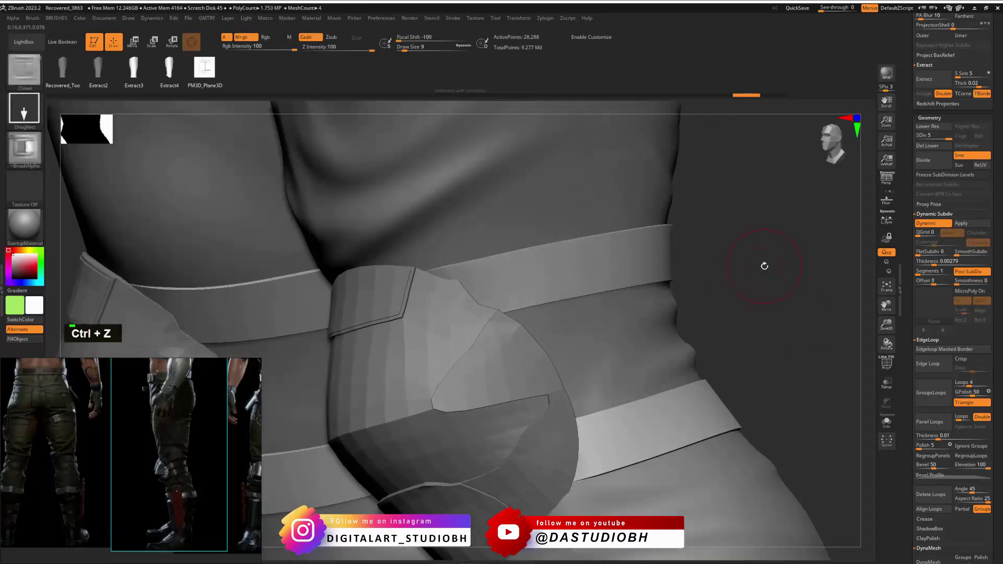
Subdivide the knee straps to level 8 and try another buckle stamp on the upper strap.
key(ctrl+d)
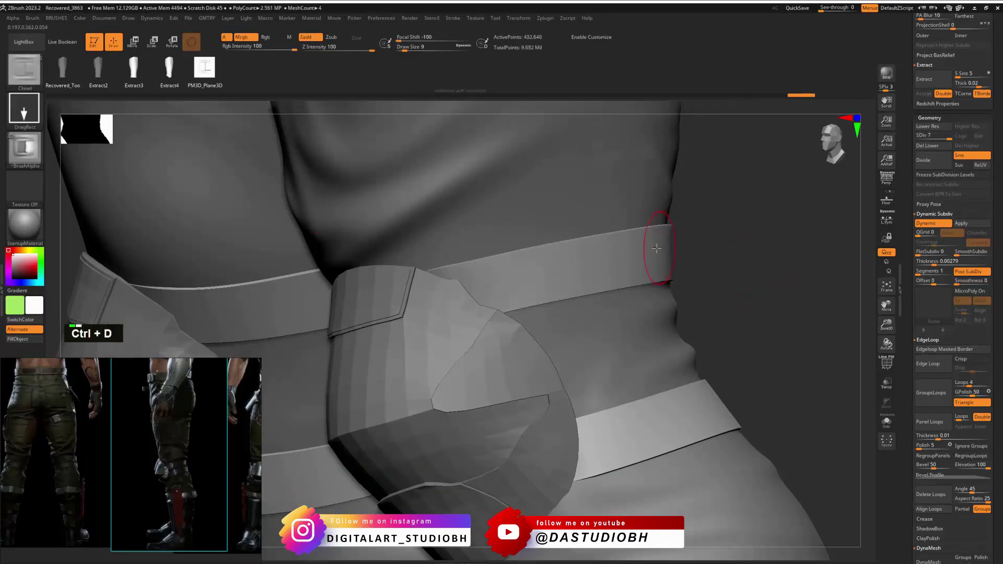
key(ctrl+d)
mouse_move(723, 257)
mouse_down()
mouse_move(539, 277)
mouse_move(546, 270)
mouse_up()
key(ctrl)
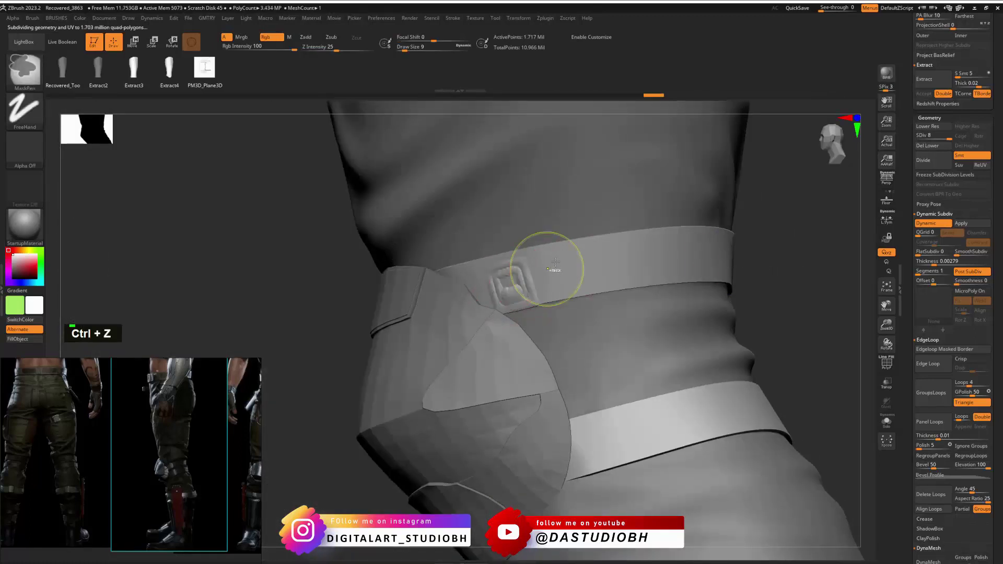
key(ctrl+z)
right_drag(557, 260, 591, 262)
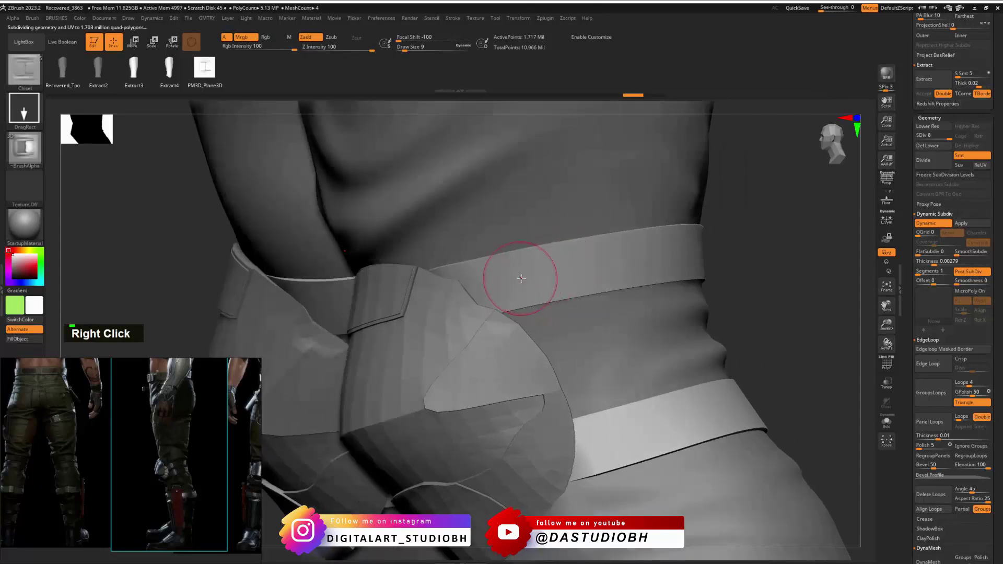
key(ctrl+z)
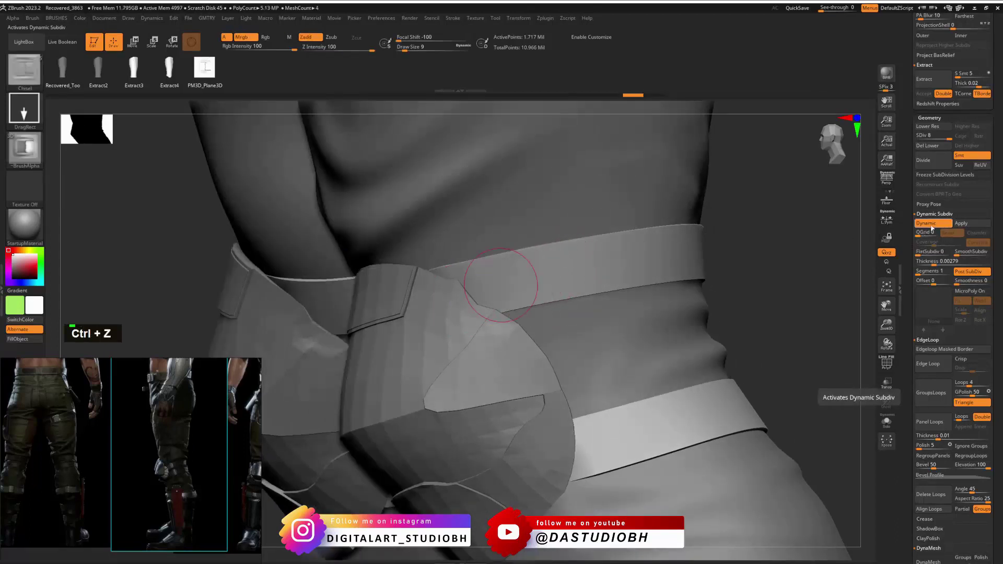
Isolate the knee straps with Dynamic Subdiv off and try buckle stamps, stepping back to subdivision level 6.
click(930, 223)
click(886, 423)
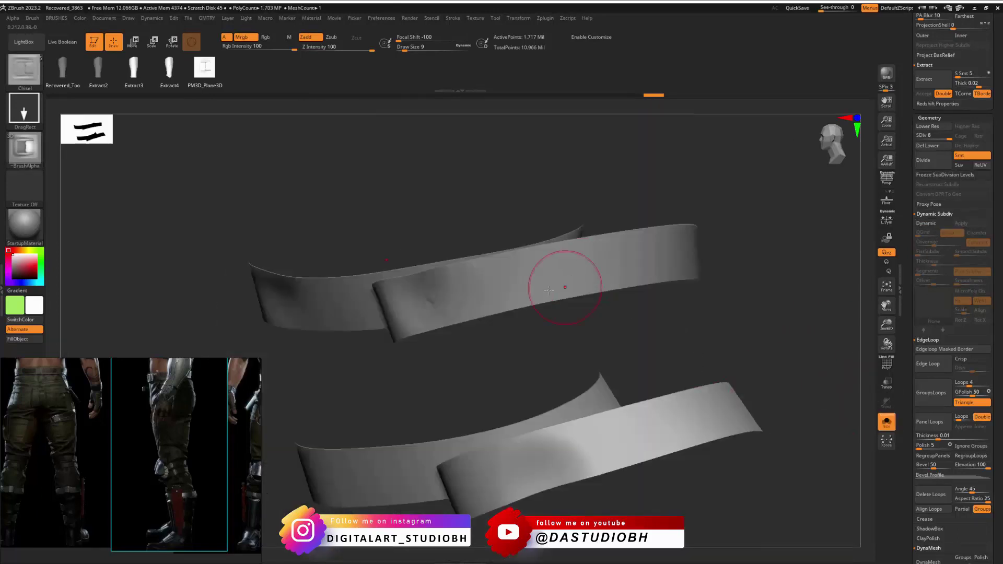
drag(521, 282, 482, 305)
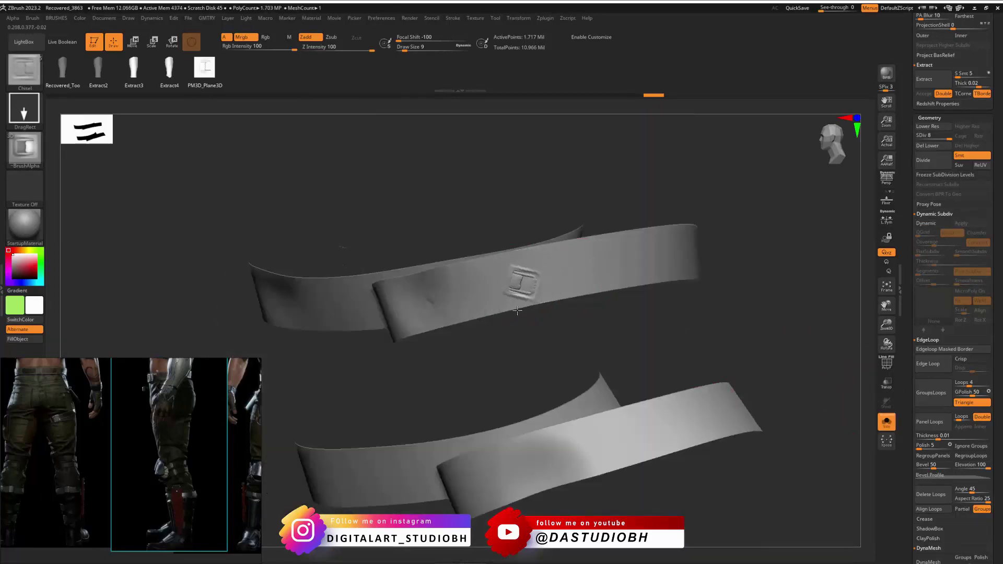
key(ctrl+z)
key(ctrl+z)
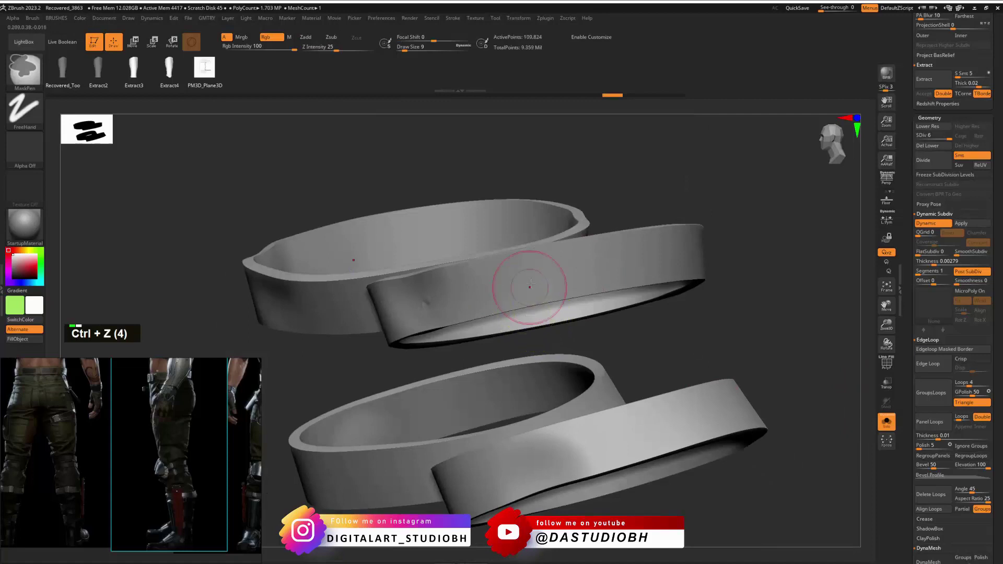
key(ctrl+z)
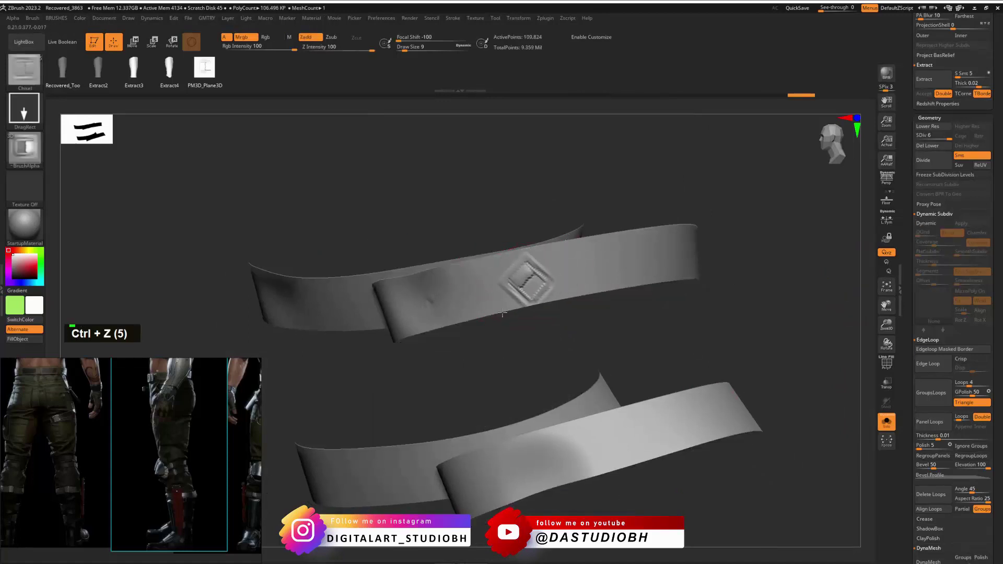
key(ctrl+z)
Subdivide the straps to level 7 and test a buckle stamp with Dynamic Subdiv on, then undo the stamp.
key(d)
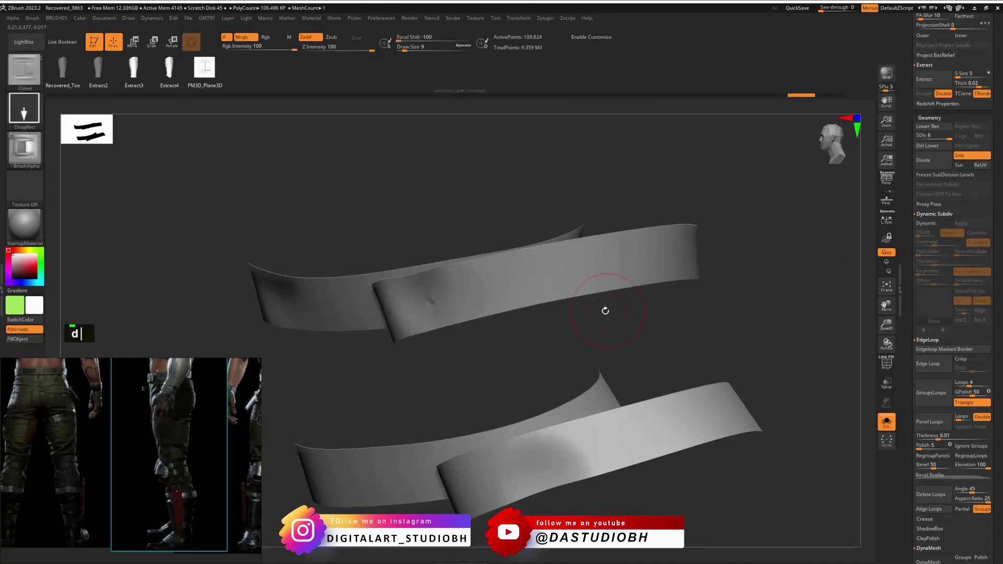
key(ctrl+d)
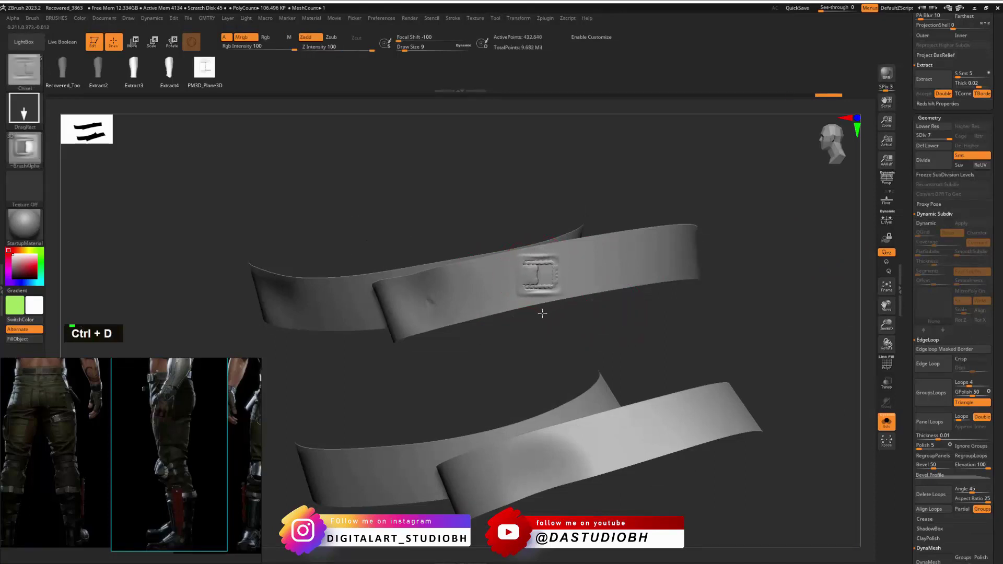
right_drag(615, 294, 685, 304)
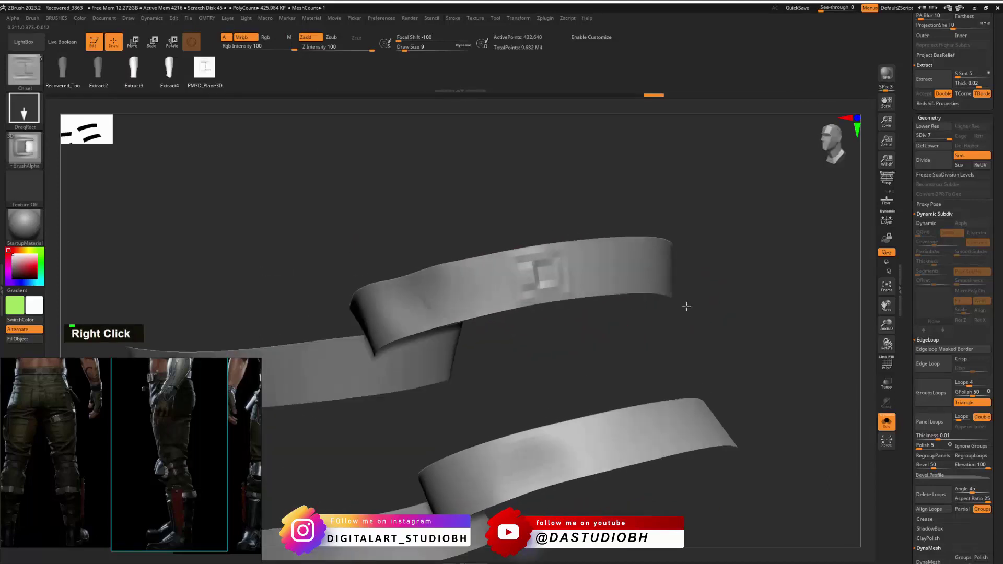
click(929, 223)
right_drag(746, 280, 738, 235)
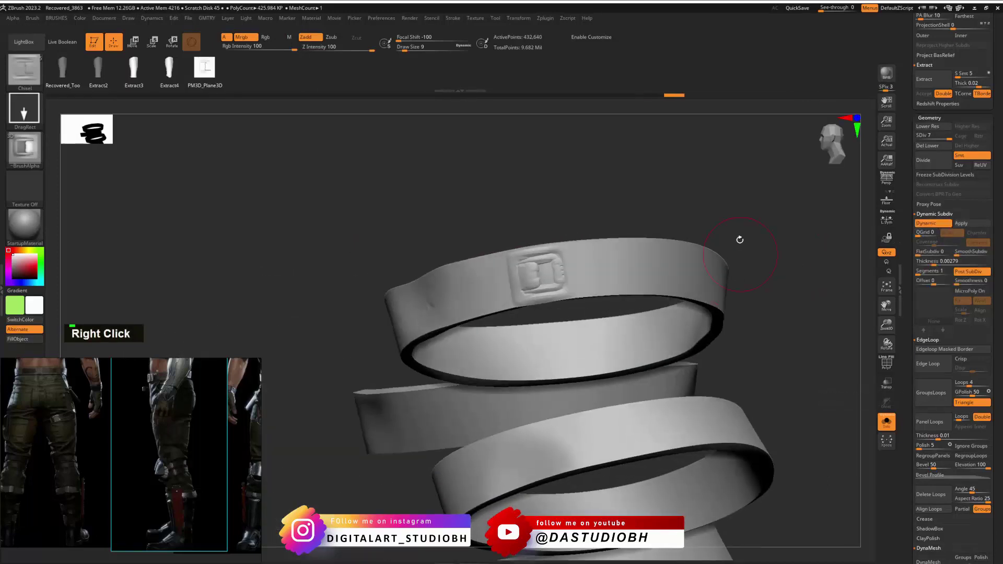
key(ctrl+z)
key(ctrl+z)
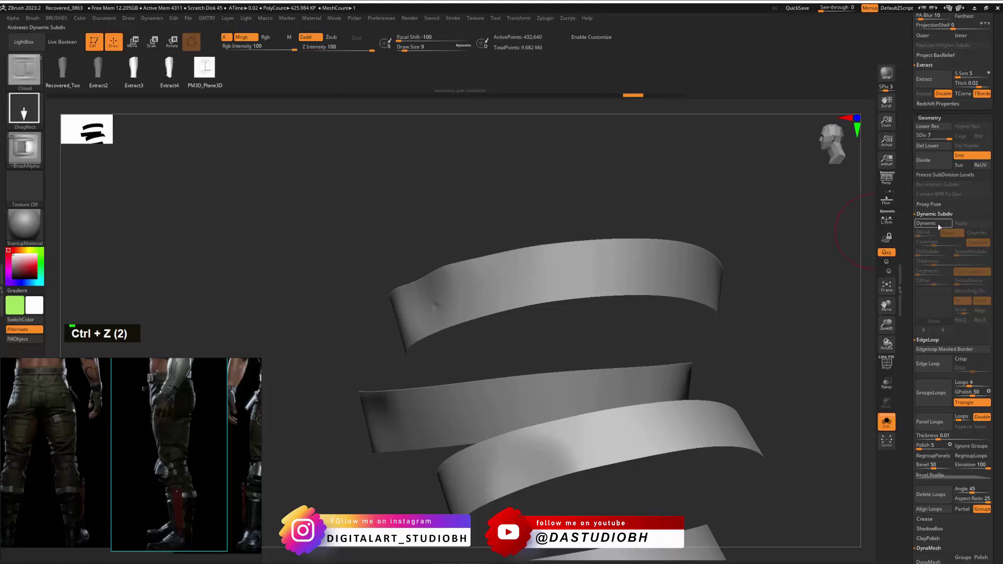
Turn Dynamic Subdiv back on for the straps and show the other subtools again.
click(938, 225)
click(888, 423)
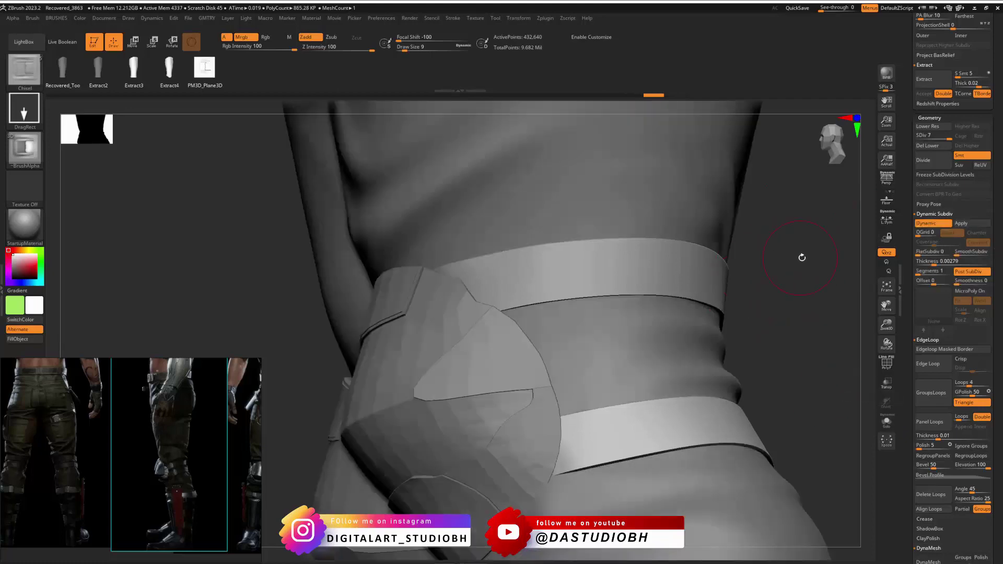
right_drag(801, 258, 868, 261)
Try to apply the Dynamic Subdiv thickness to the knee straps as real geometry.
click(972, 223)
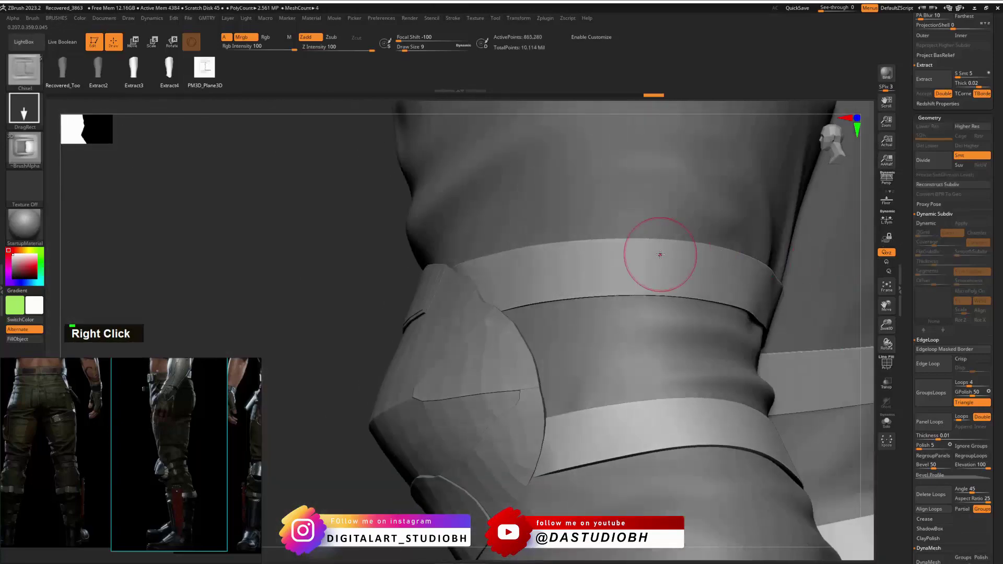
right_drag(653, 257, 842, 262)
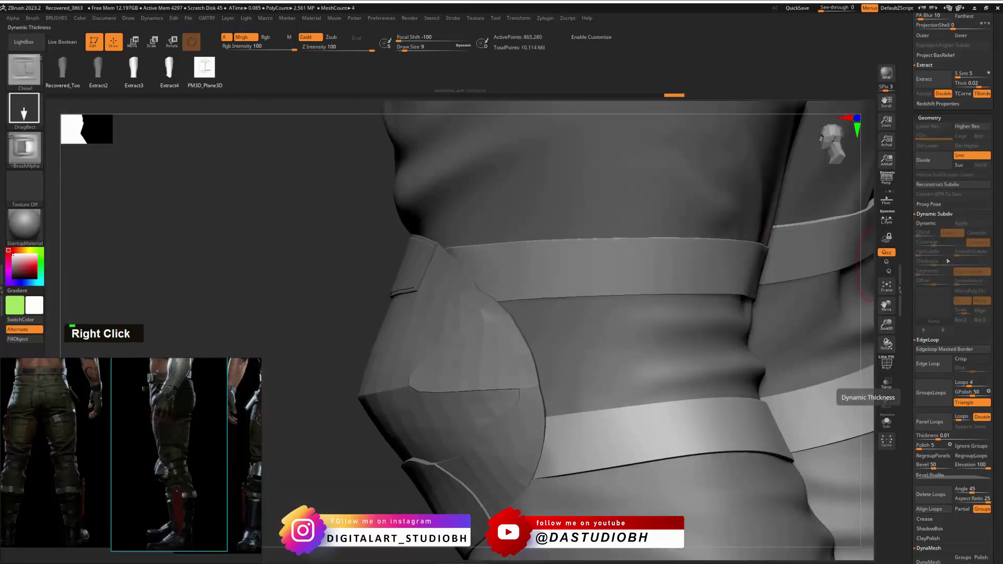
key(ctrl+z)
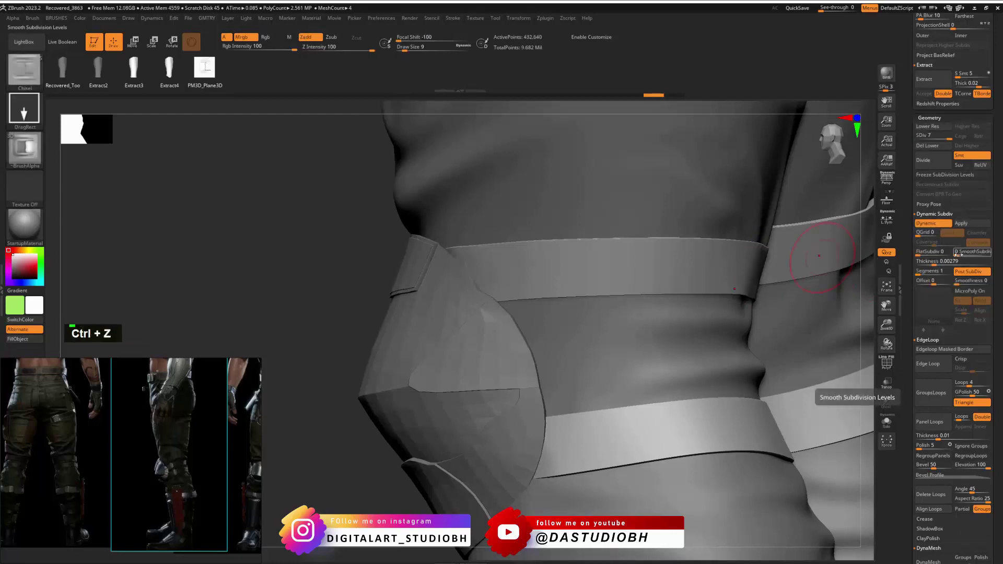
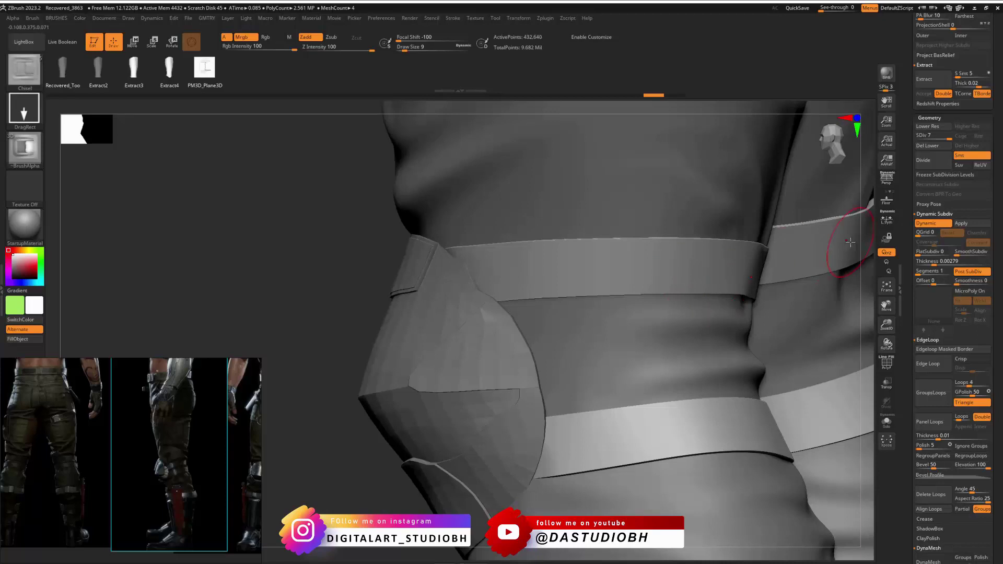
Apply the straps' Dynamic Subdiv thickness as real geometry, try a buckle stamp on the upper strap and undo it.
click(925, 223)
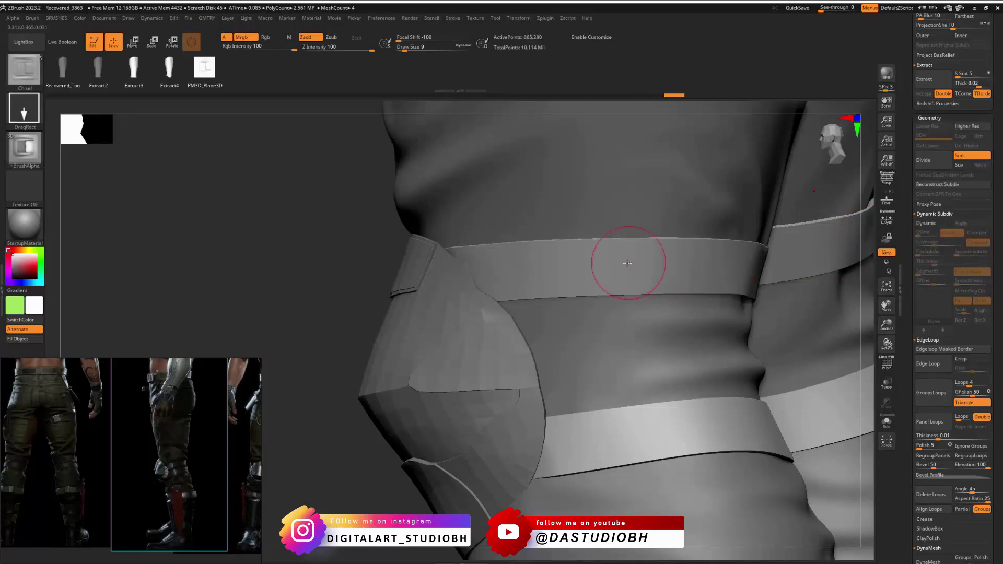
right_drag(580, 272, 504, 272)
drag(534, 264, 505, 331)
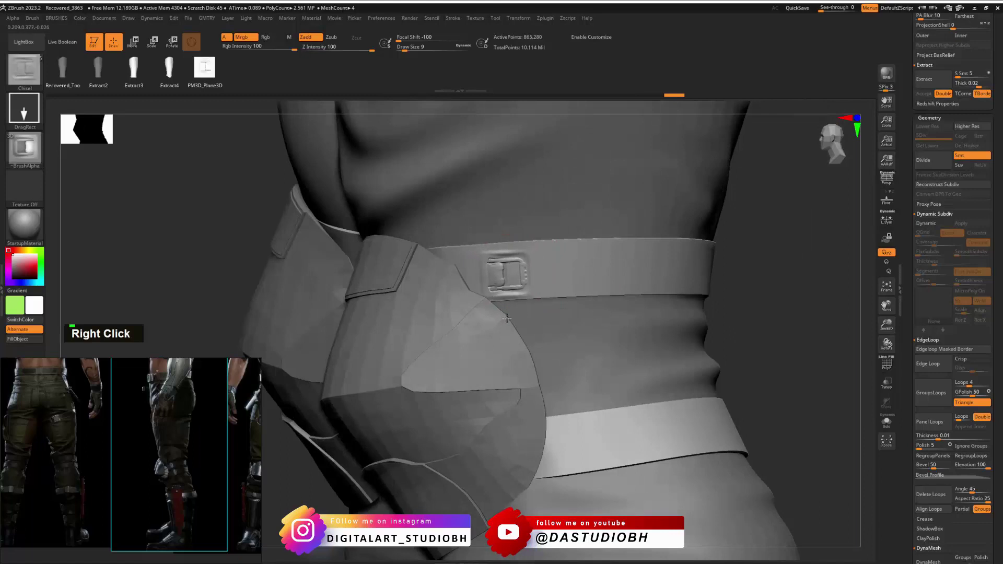
key(ctrl+z)
Switch the brush stroke to DragDot, try placing buckle stamps on the upper strap and undo them.
click(24, 108)
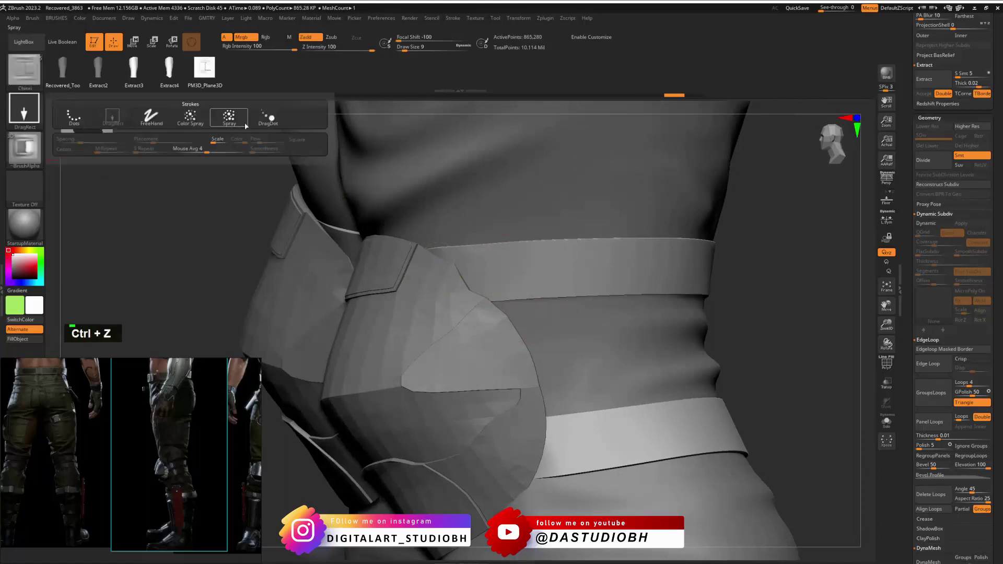
click(268, 117)
drag(514, 270, 594, 271)
drag(501, 270, 494, 244)
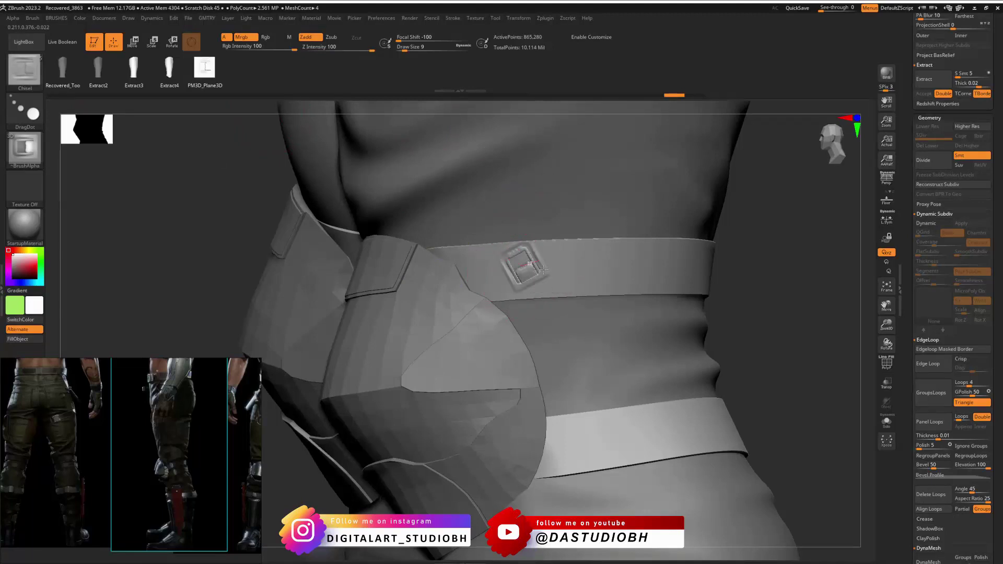
drag(543, 269, 473, 308)
mouse_move(507, 258)
mouse_down()
mouse_move(508, 230)
mouse_move(497, 242)
mouse_move(500, 283)
mouse_move(496, 272)
mouse_up()
key(ctrl+z)
Switch the stroke back to DragRect, test buckle stamps on the upper strap and undo them.
click(33, 114)
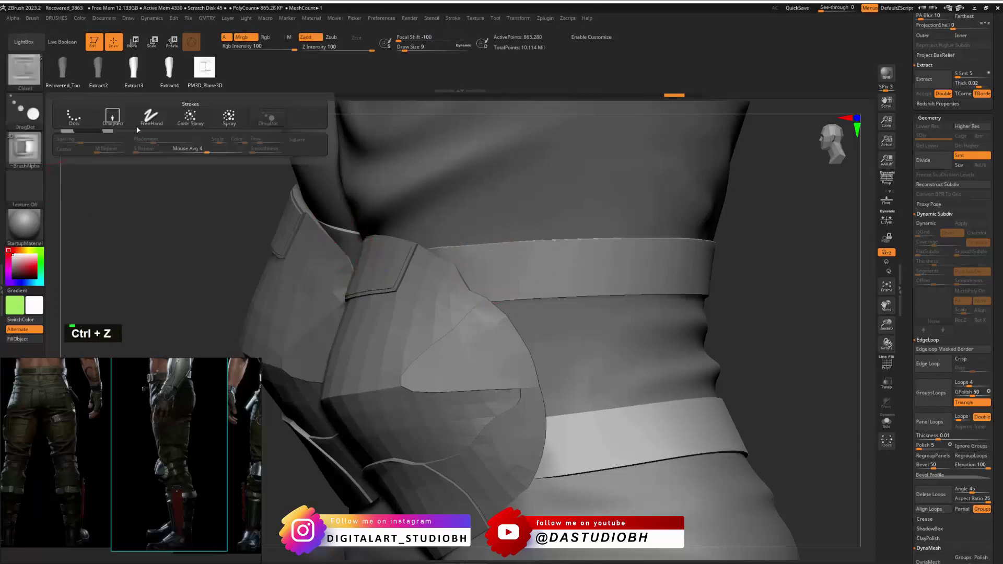
click(112, 118)
drag(510, 270, 513, 325)
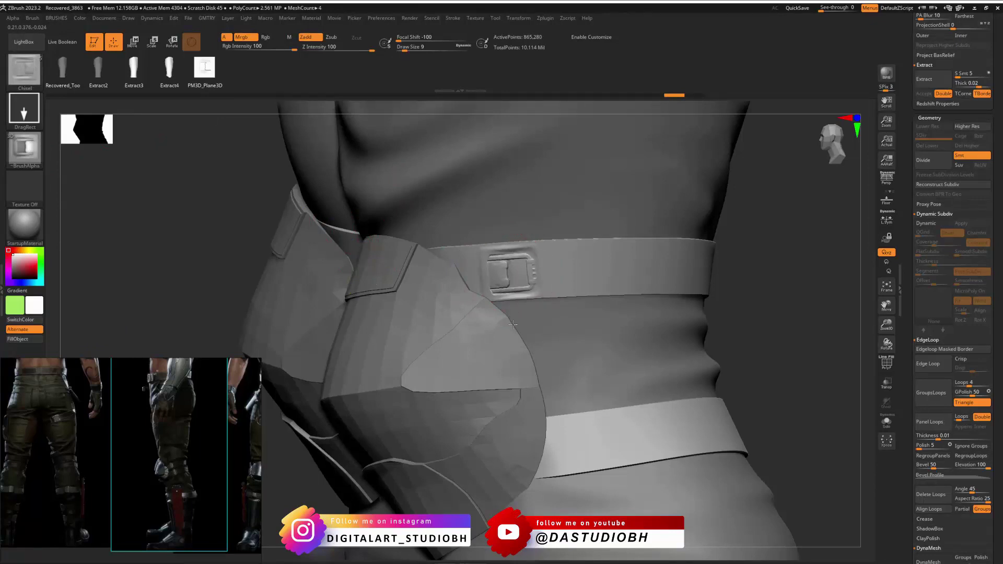
key(space)
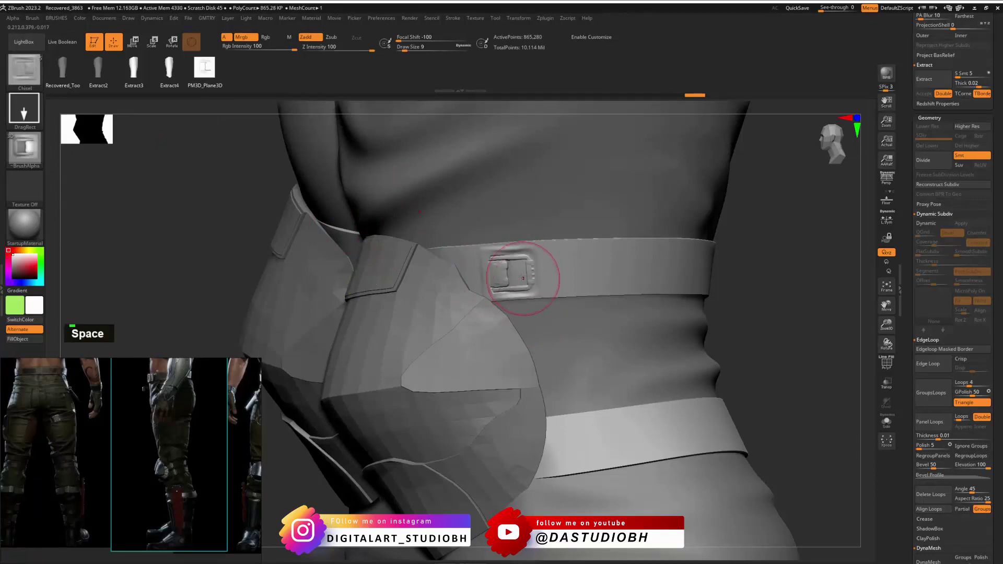
key(ctrl+z)
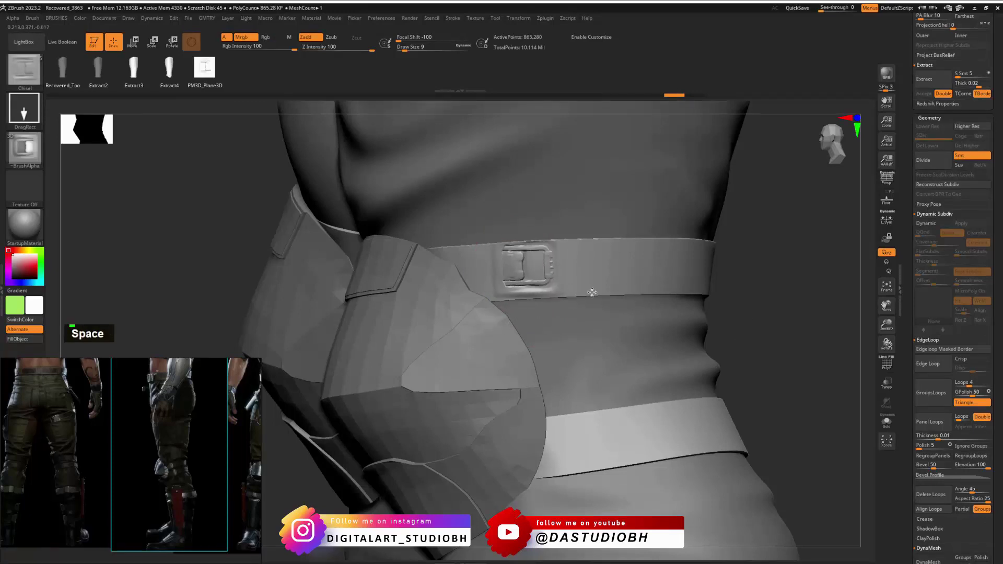
key(ctrl+z)
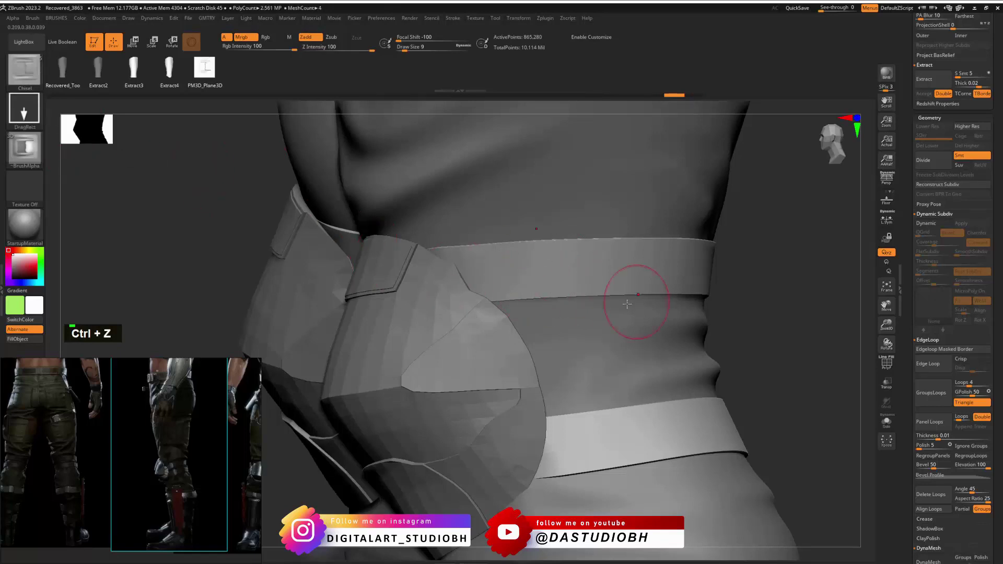
Stamp a buckle on the upper and lower knee straps beside the outer edge of the knee pad.
mouse_move(529, 280)
right_down()
mouse_move(547, 257)
mouse_move(543, 272)
mouse_move(532, 269)
right_up()
right_click(540, 266)
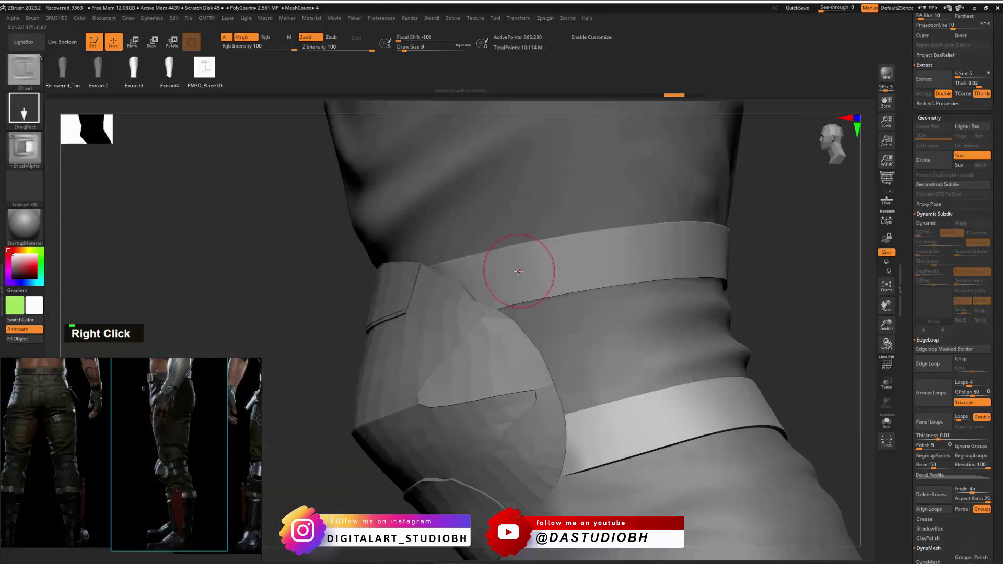
drag(517, 271, 535, 336)
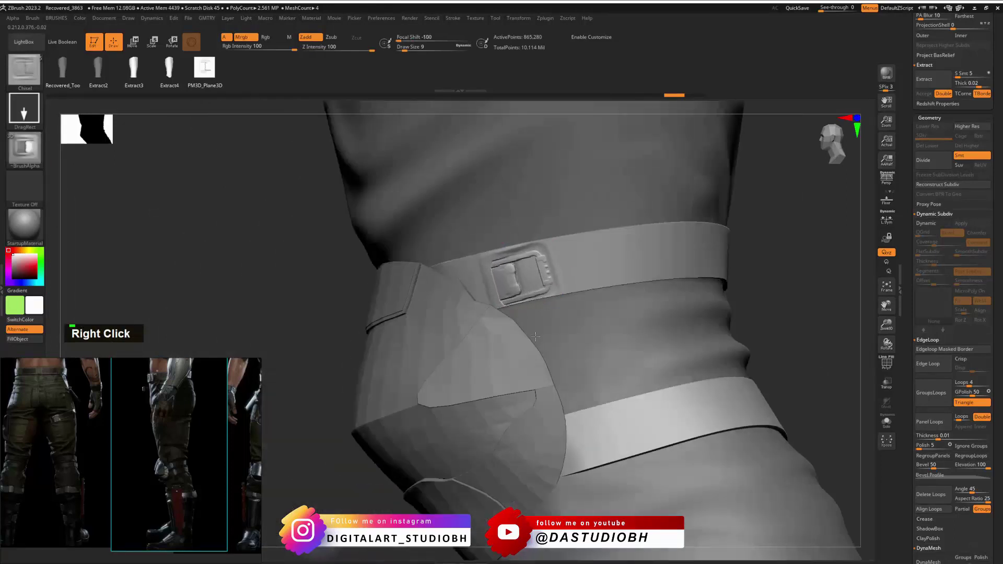
drag(618, 412, 629, 490)
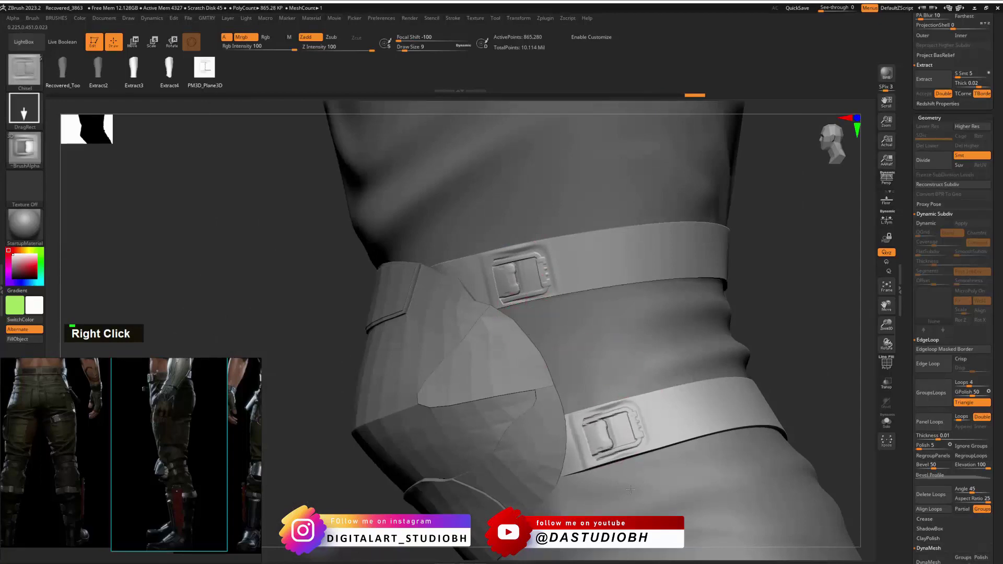
Stamp buckles on the upper and lower straps on the other side of the knee pad, redoing the misplaced upper one.
right_drag(654, 460, 567, 226)
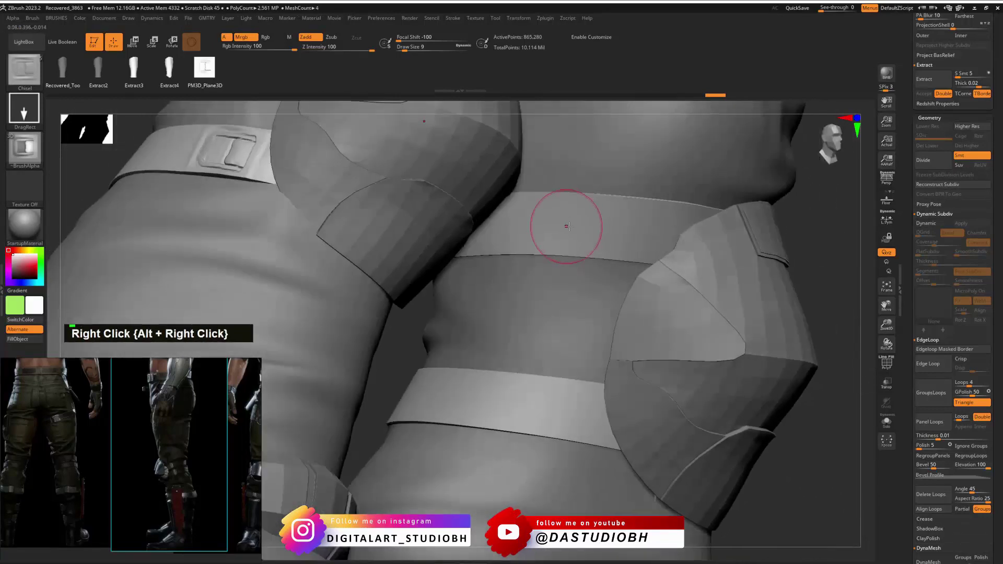
drag(558, 225, 572, 151)
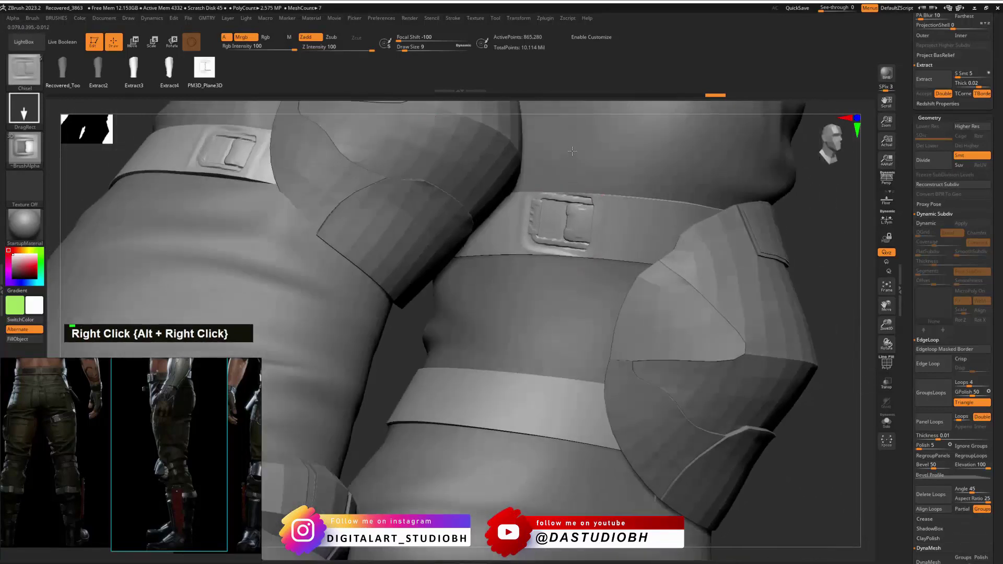
key(ctrl+z)
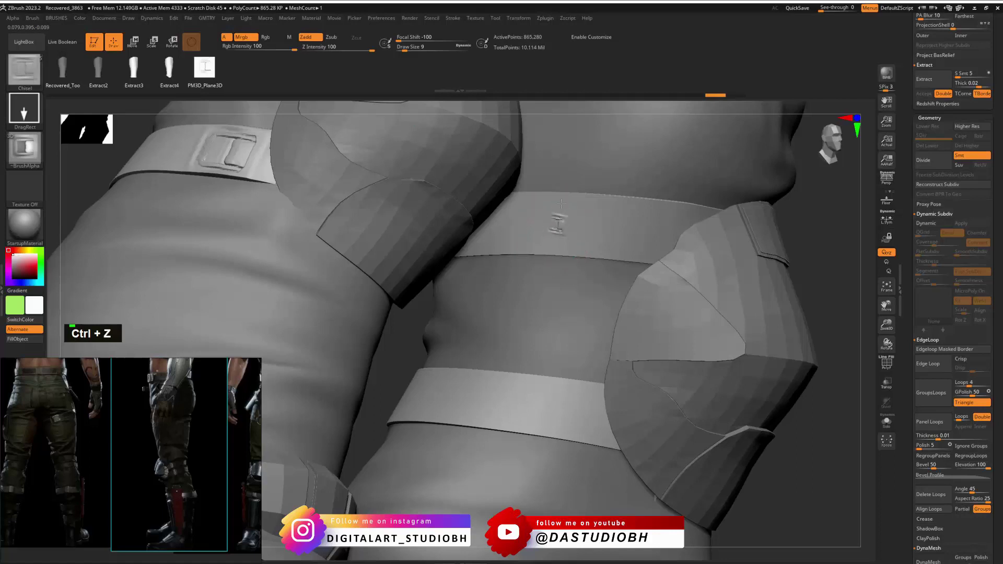
key(ctrl+z)
drag(553, 224, 558, 162)
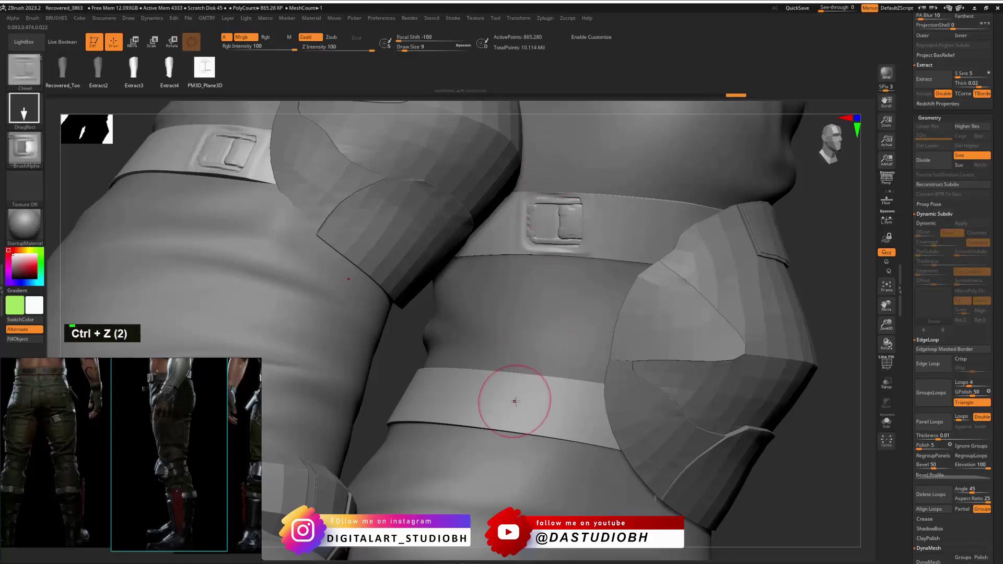
shift+drag(515, 399, 510, 403)
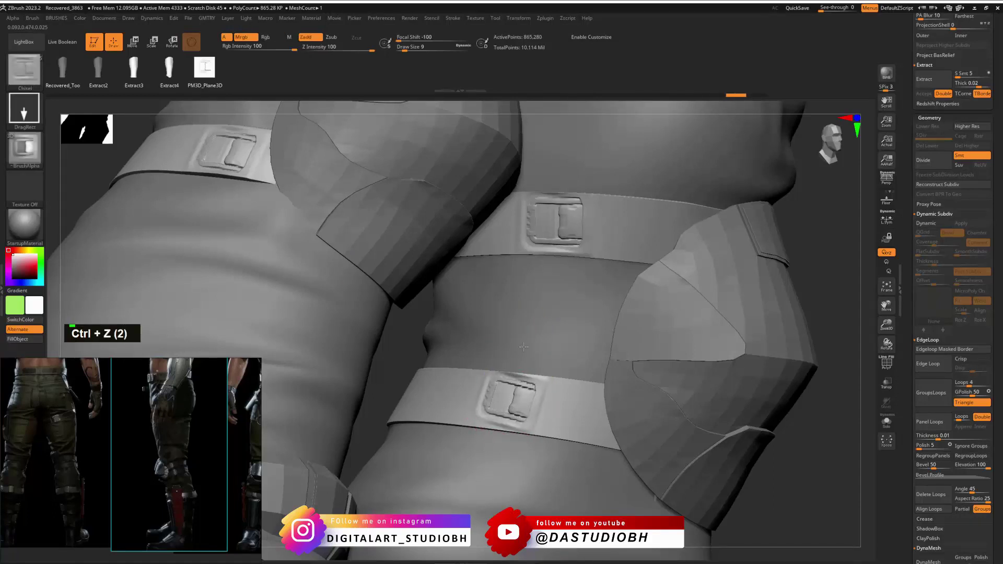
right_drag(539, 352, 544, 366)
key(ctrl+z)
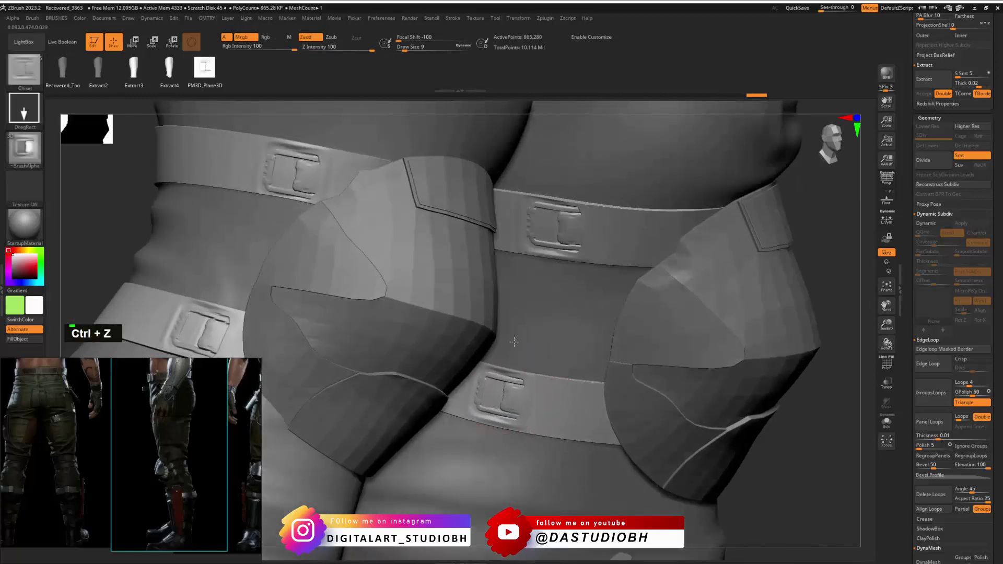
Check the buckles around both legs, then show the polyframe on the straps for a close look at the lower buckle.
right_drag(516, 342, 542, 297)
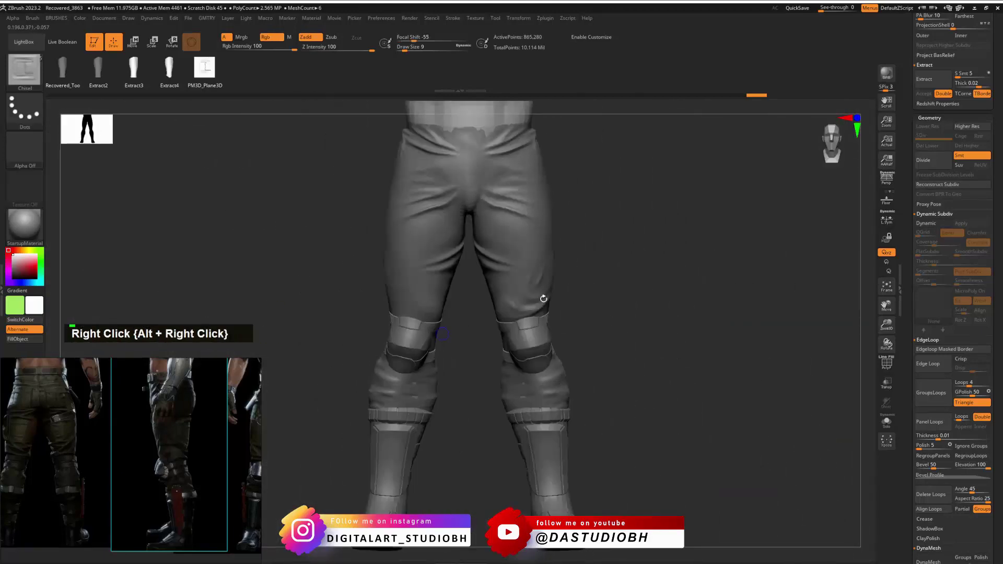
alt+right_drag(587, 272, 496, 285)
alt+right_drag(496, 285, 700, 251)
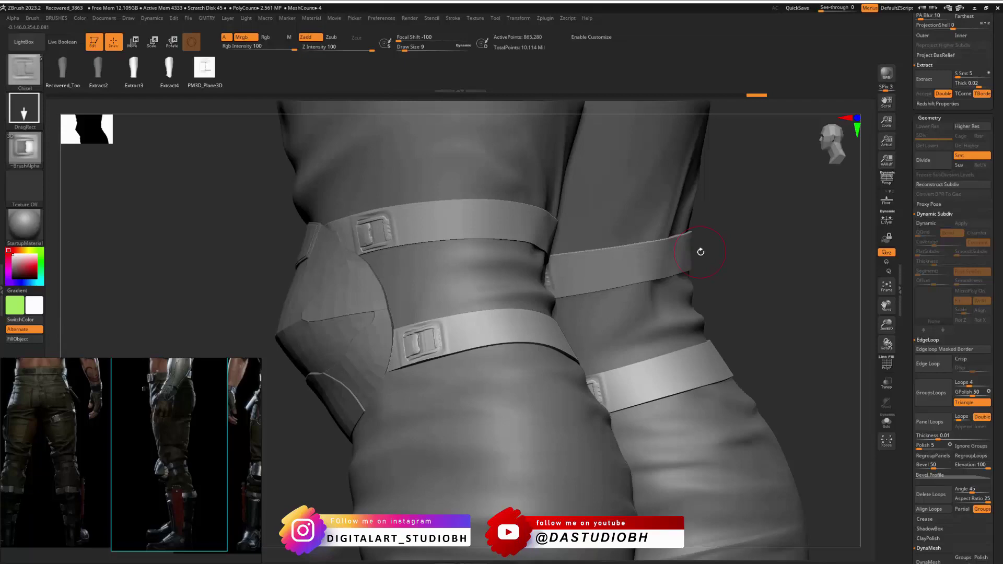
key(shift+f)
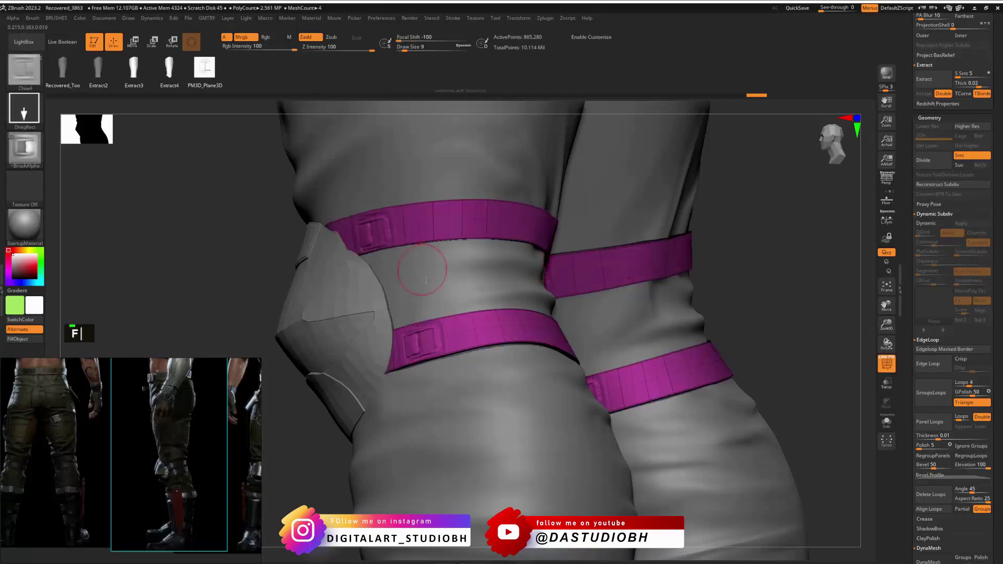
mouse_move(437, 283)
alt+right_down()
mouse_move(479, 334)
mouse_move(613, 280)
alt+right_up()
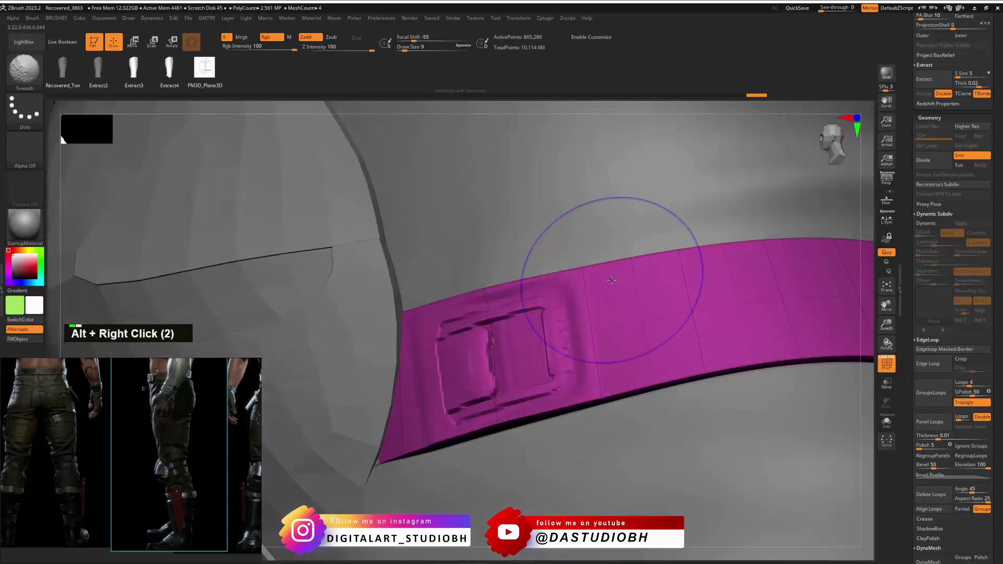
Try to step the straps down to lower subdivision levels and inspect the lower buckle's edges.
key(shift+d)
key(shift+d)
key(shift+d)
key(shift+d)
key(shift+d)
key(shift+d)
key(shift+d)
key(shift+d)
key(shift+d)
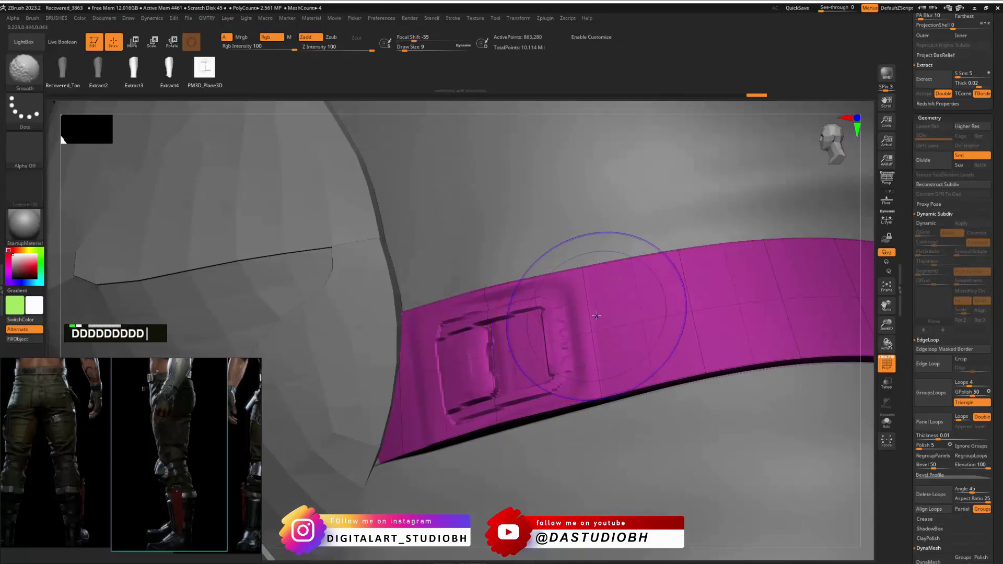
key(ctrl+v)
right_drag(528, 305, 547, 331)
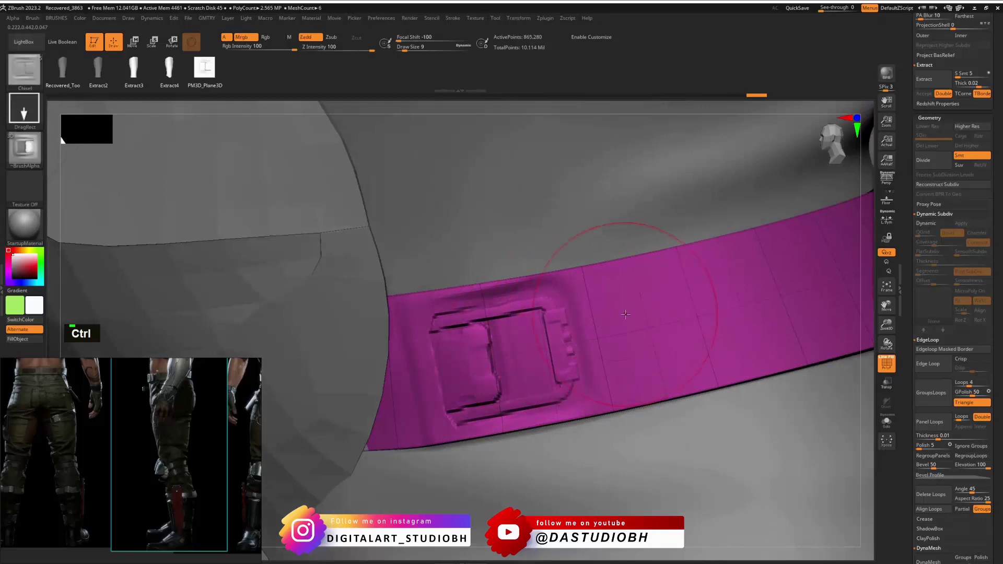
Undo the buckle stamps, the applied thickness and the last subdivisions, returning the straps to subdivision level 5.
key(ctrl+z)
key(ctrl+z)
key(ctrl+z)
key(ctrl+z)
key(ctrl+z)
key(ctrl+z)
key(ctrl+z)
key(ctrl+z)
key(ctrl+z)
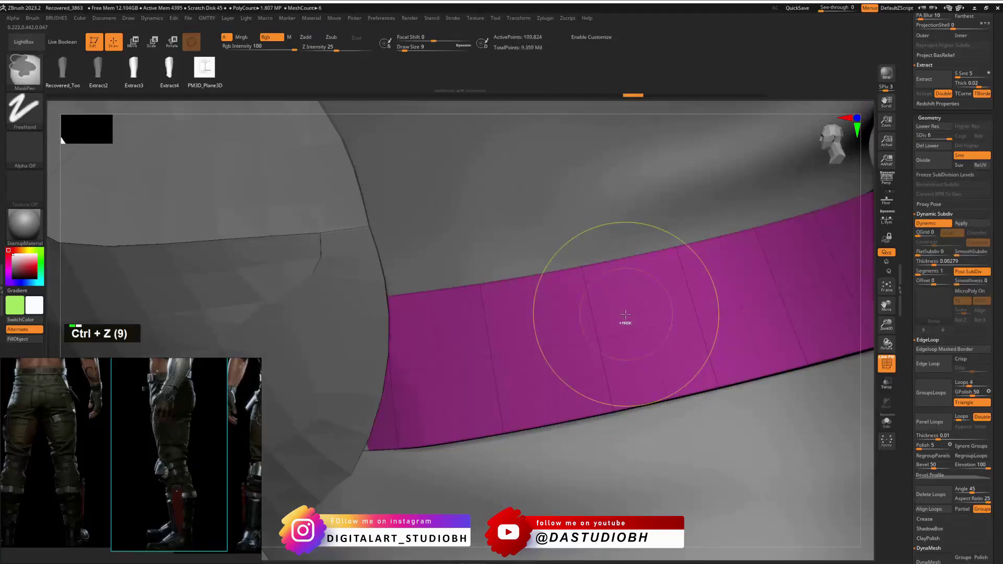
key(ctrl+z)
key(ctrl+z)
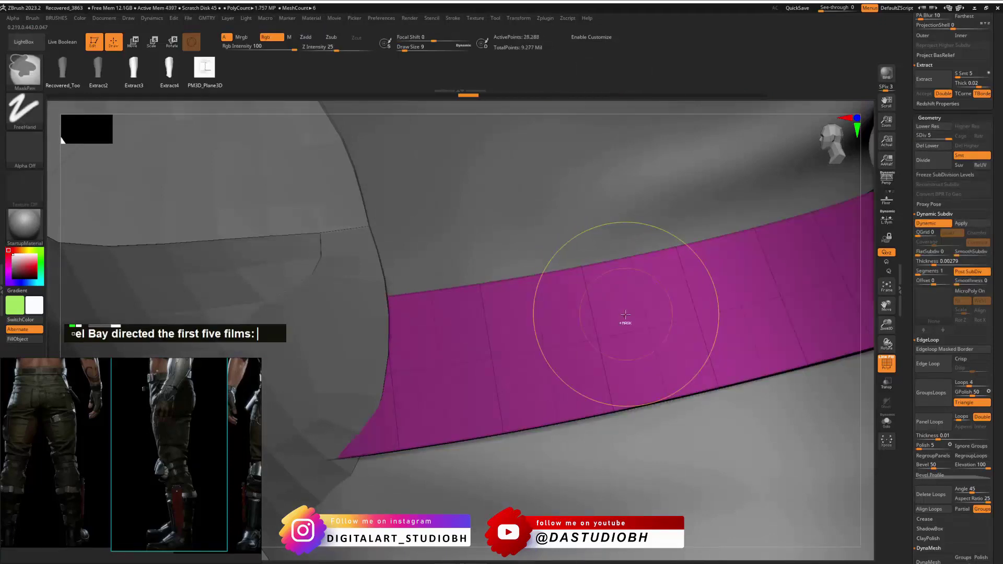
Set the straps to subdivision level 1 and apply the Dynamic Subdiv thickness as real geometry.
key(space)
click(591, 185)
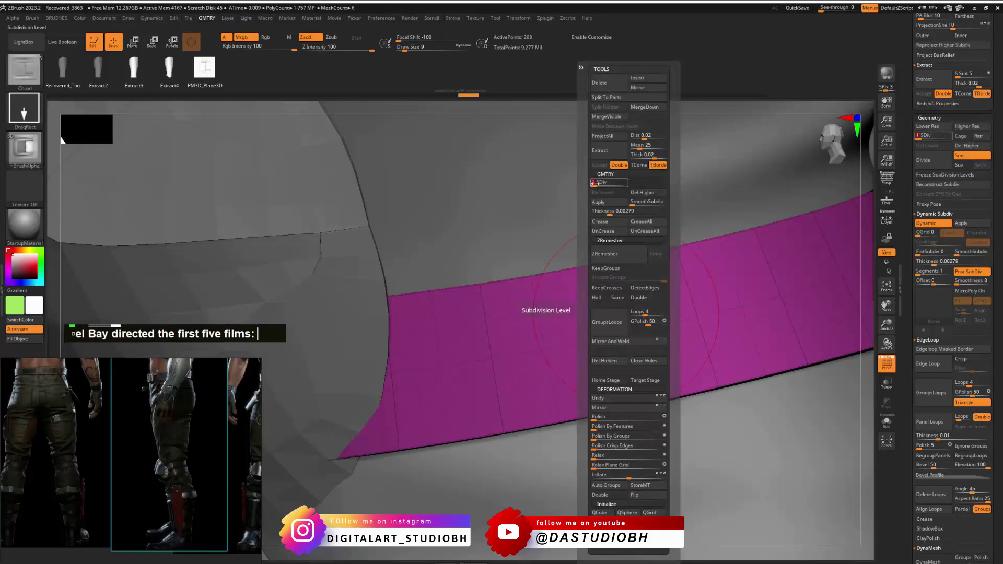
right_drag(543, 282, 505, 295)
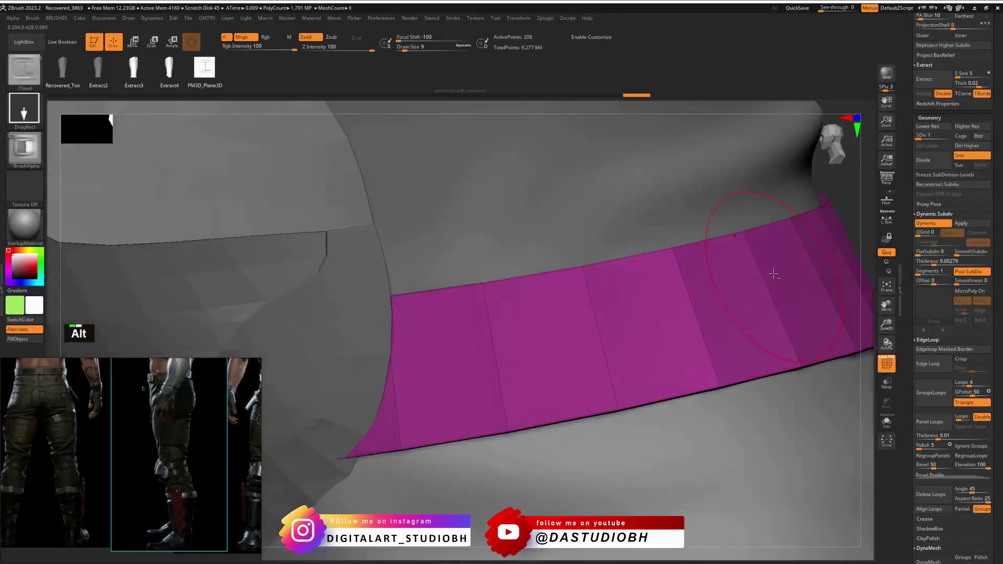
alt+right_drag(775, 275, 696, 371)
click(964, 223)
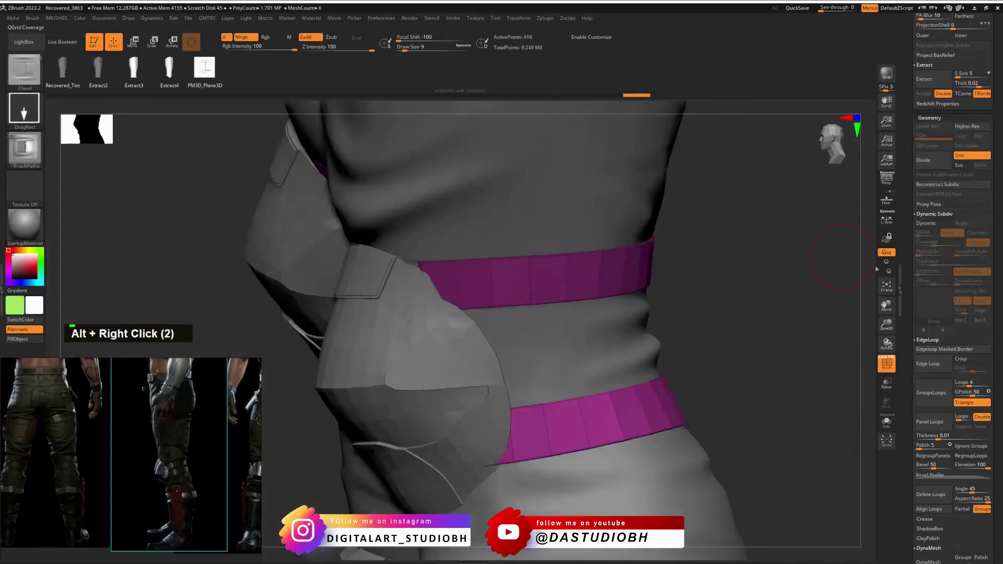
Subdivide the thickened straps repeatedly and undo the excess division, leaving them at level 7.
key(d)
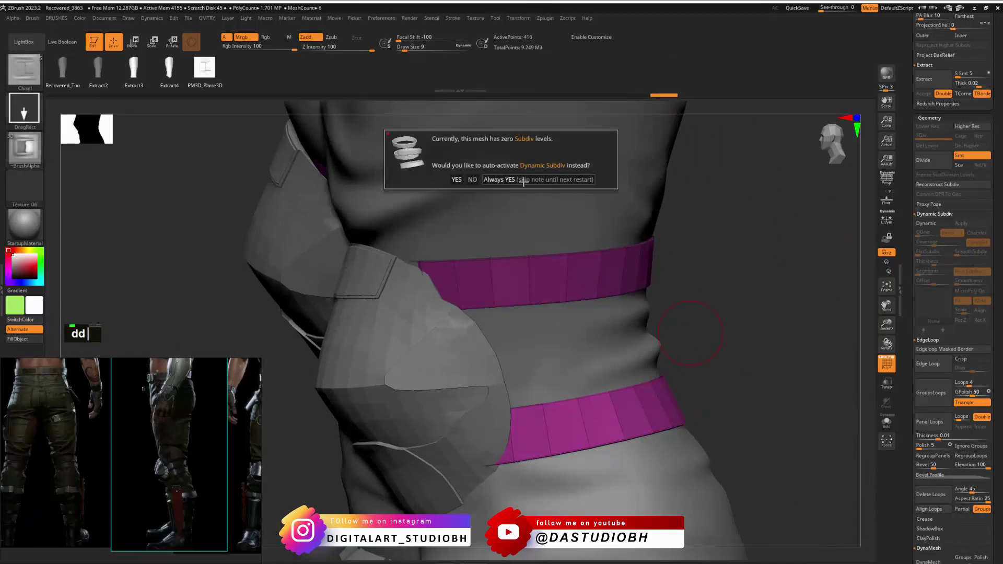
key(Escape)
key(ctrl+d)
key(ctrl+d)
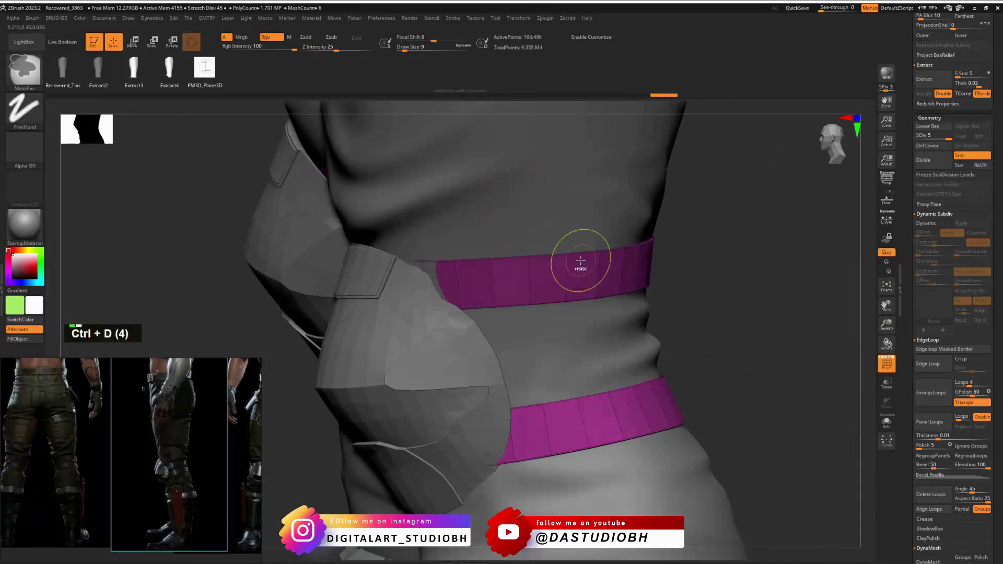
key(ctrl+d)
key(ctrl+d)
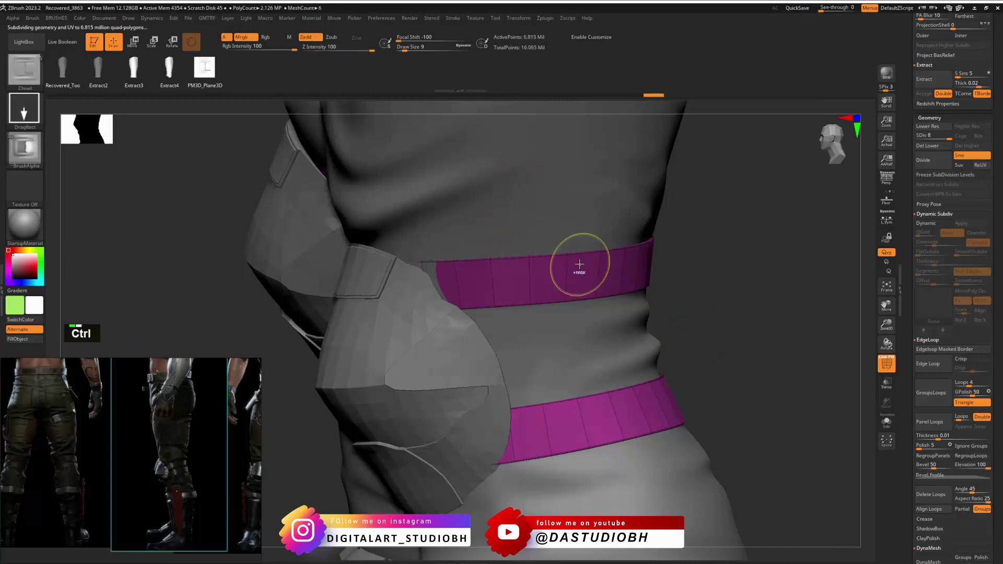
key(ctrl+z)
Pull the end of the upper knee strap toward the knee pad using the Move brush at draw size 25.
mouse_move(676, 242)
right_down()
mouse_move(651, 273)
mouse_move(709, 273)
mouse_move(671, 278)
mouse_move(703, 292)
right_up()
key(2)
key(2)
key(2)
key(2)
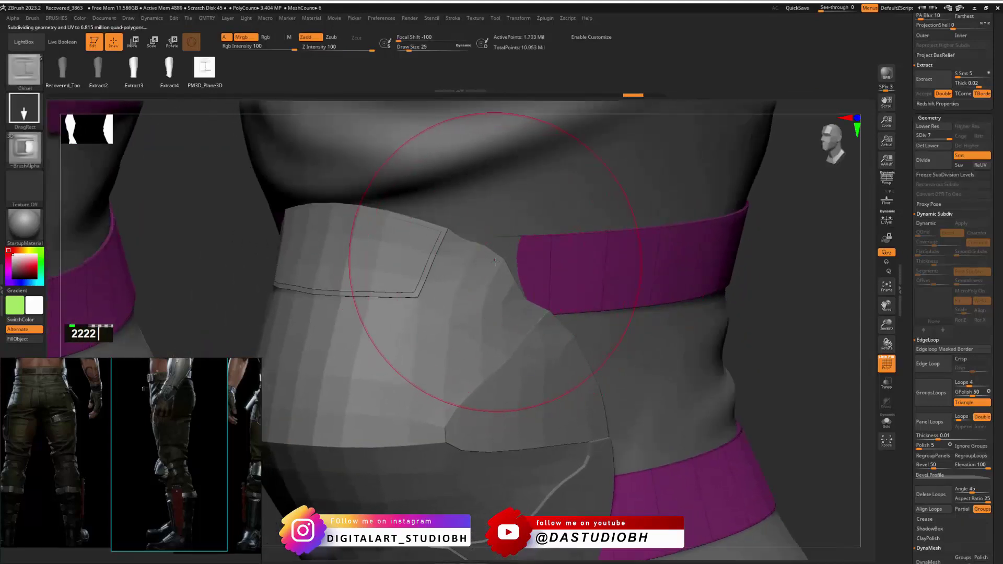
key(ctrl+b)
click(475, 265)
alt+click(505, 234)
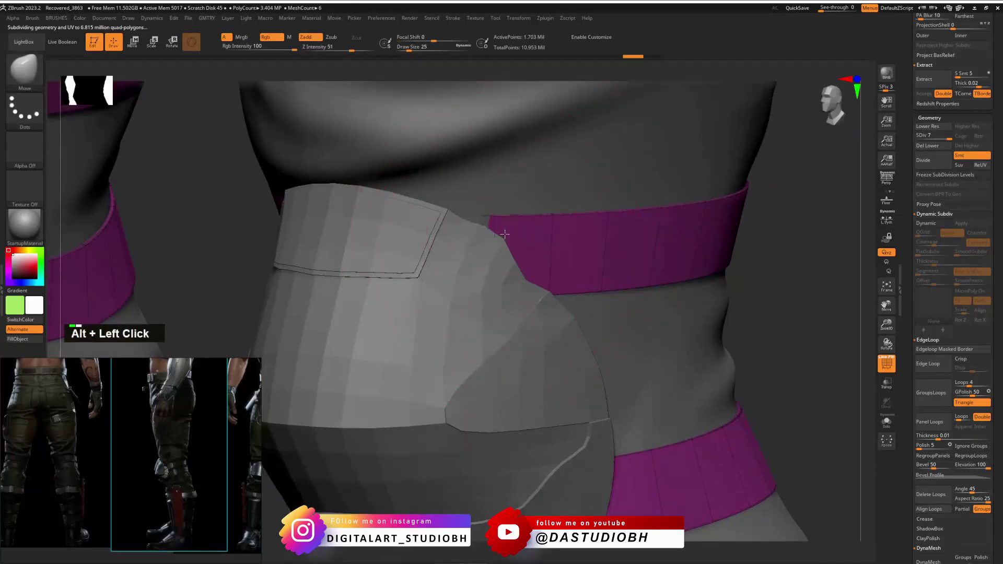
mouse_move(503, 234)
right_down()
mouse_move(684, 449)
mouse_move(634, 292)
mouse_move(601, 306)
mouse_move(630, 309)
right_up()
alt+drag(487, 346, 467, 344)
right_drag(470, 342, 620, 298)
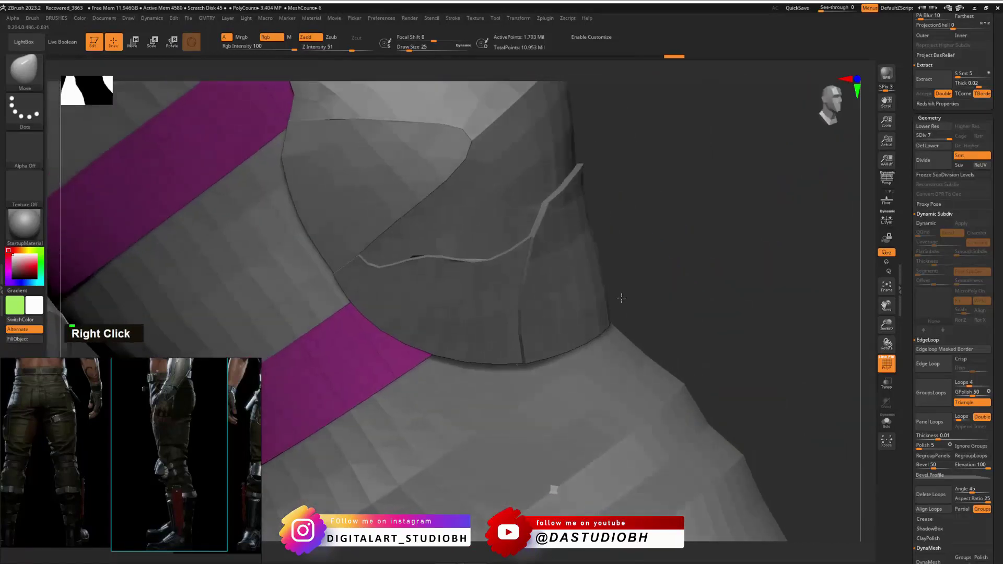
Reduce the Move brush to draw size 8 and extend the upper strap's end until it meets the knee pad's top plate.
alt+right_drag(560, 403, 687, 271)
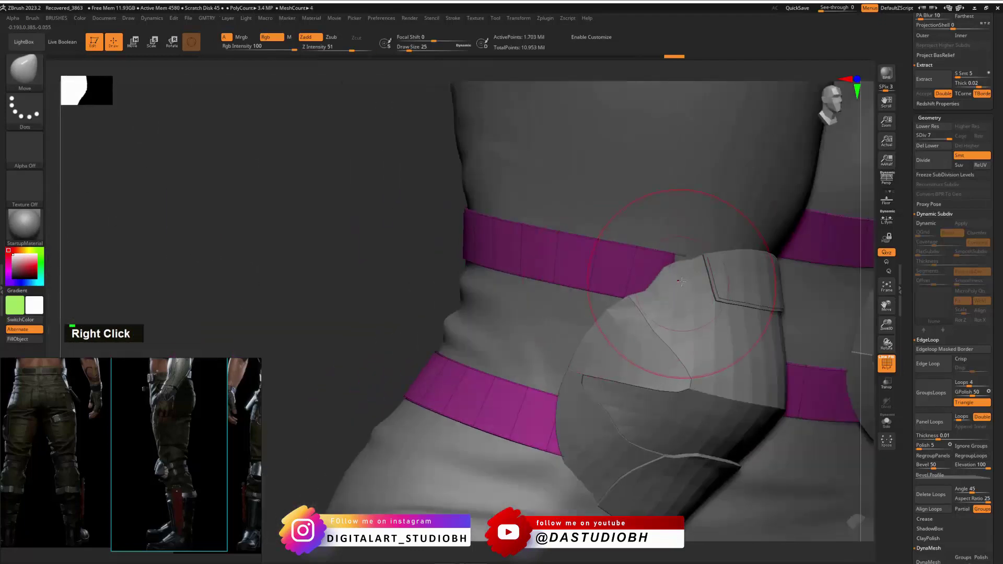
key(1)
key(1)
key(1)
key(1)
alt+click(689, 264)
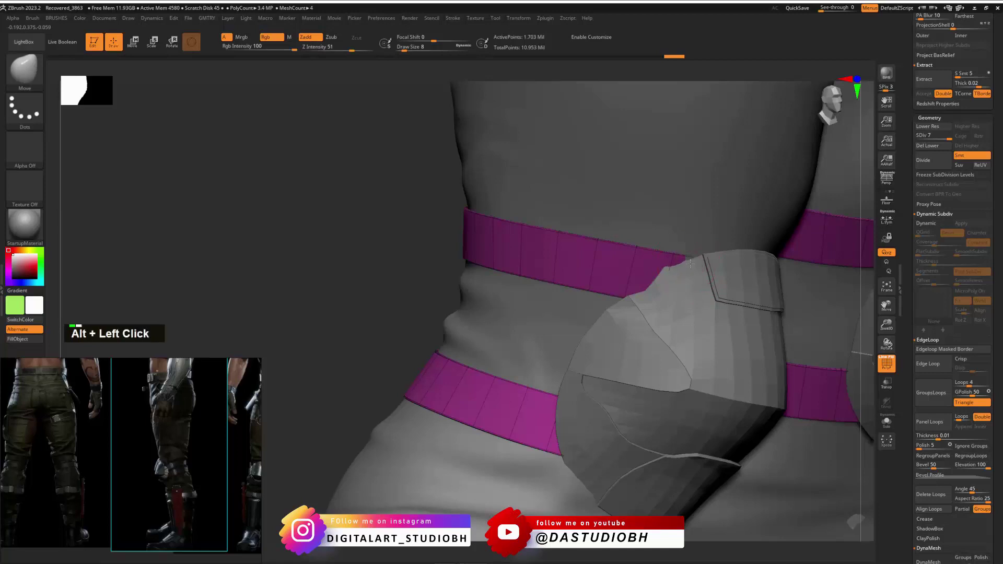
alt+click(690, 264)
alt+click(703, 254)
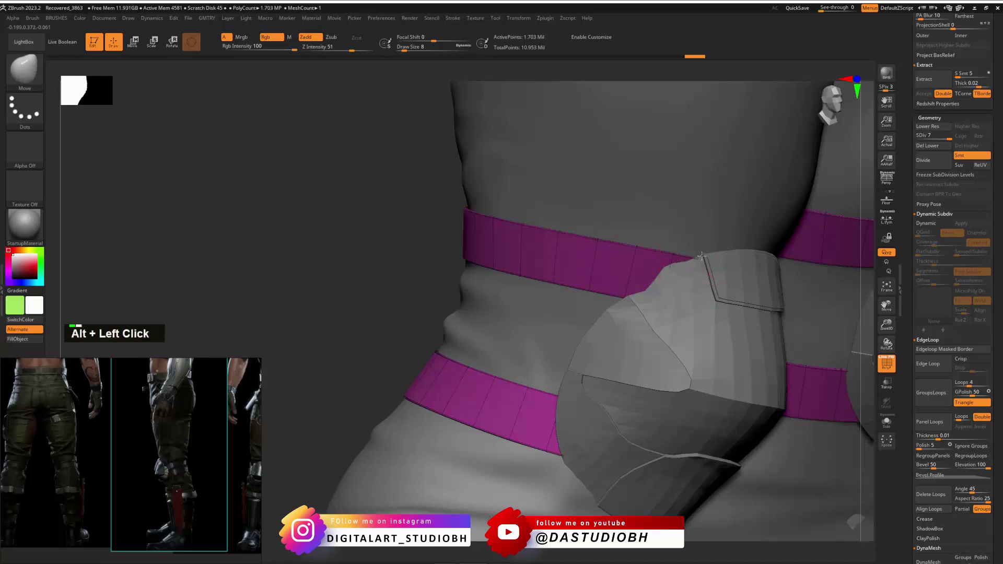
right_drag(685, 270, 563, 263)
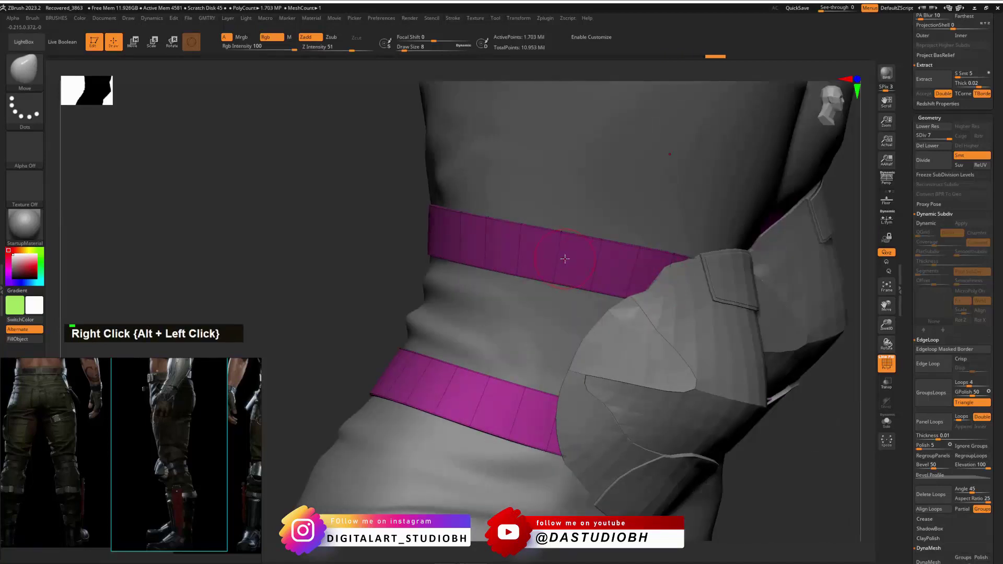
Hide the polyframe and stamp the buckle detail onto the outer side of the upper knee strap with the Chisel brush.
key(b)
click(356, 271)
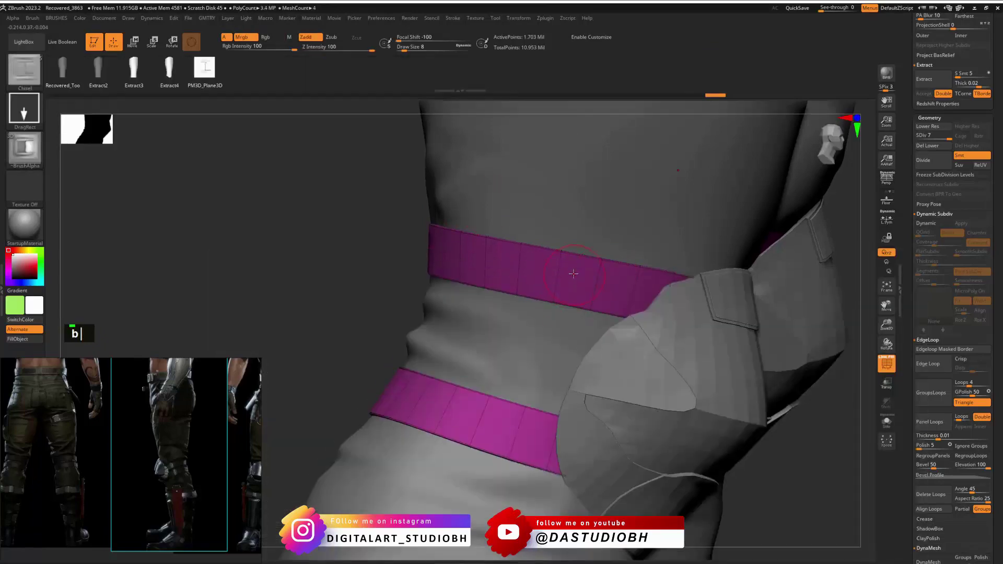
key(shift+d)
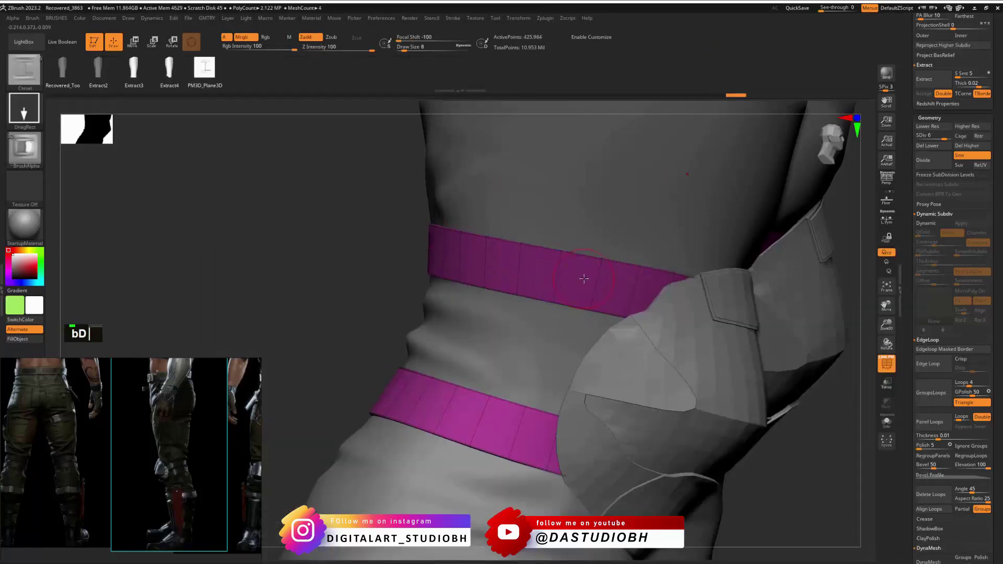
key(shift+f)
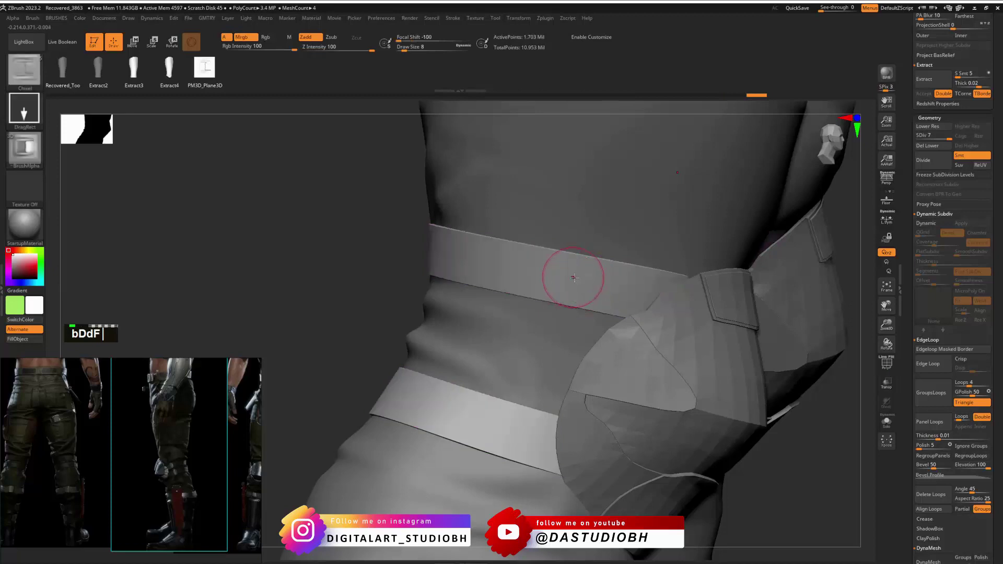
drag(575, 242, 589, 235)
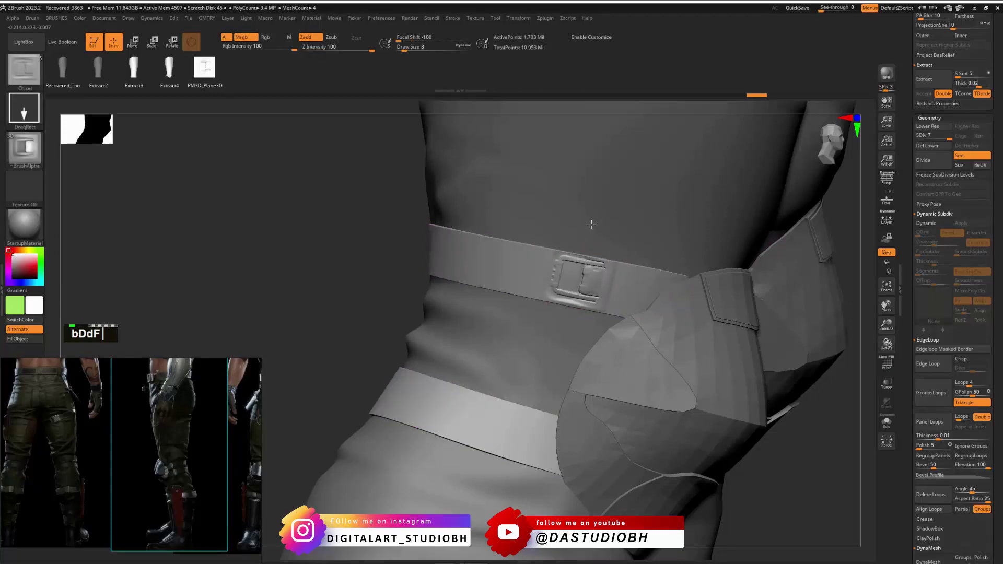
key(d)
key(d)
key(ctrl+z)
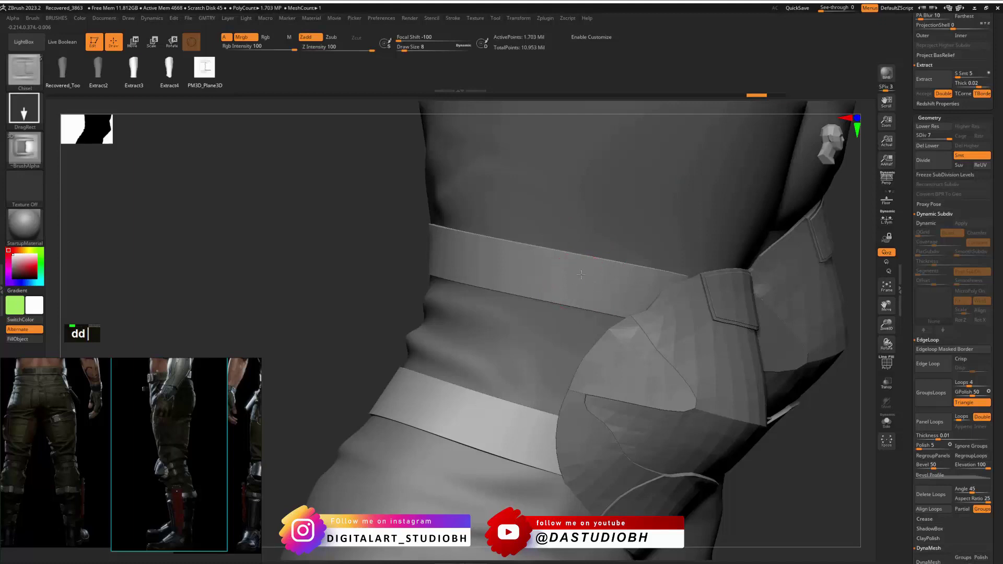
drag(580, 274, 589, 235)
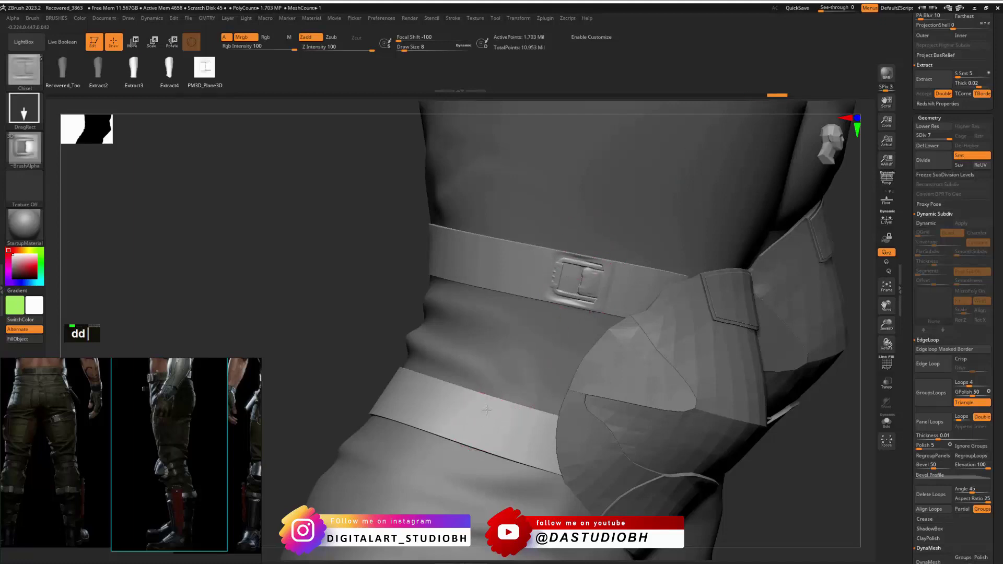
Try stamping the buckle onto the outer side of the lower knee strap at different sizes, undoing each attempt.
drag(486, 410, 498, 370)
key(ctrl+z)
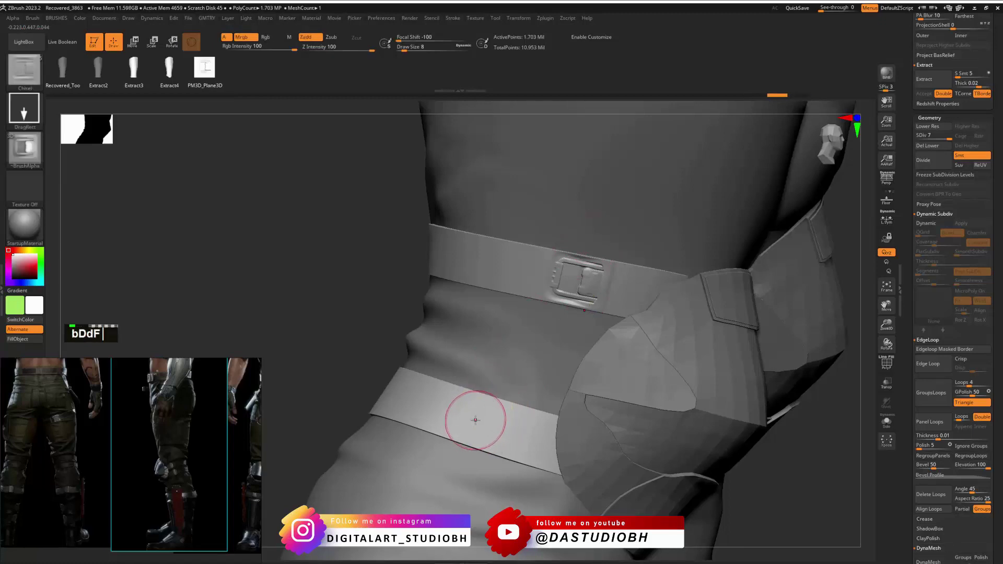
key(ctrl+z)
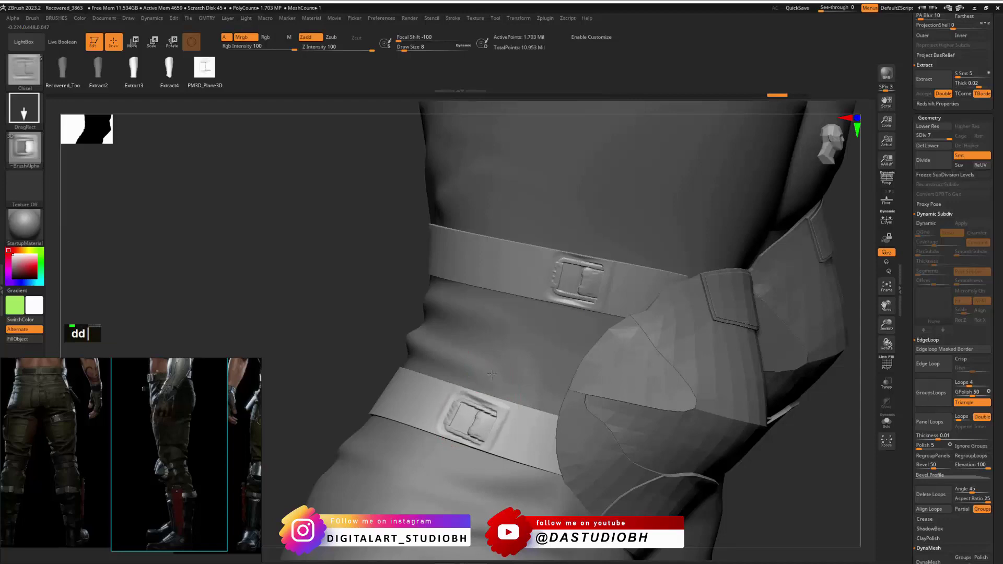
key(ctrl+z)
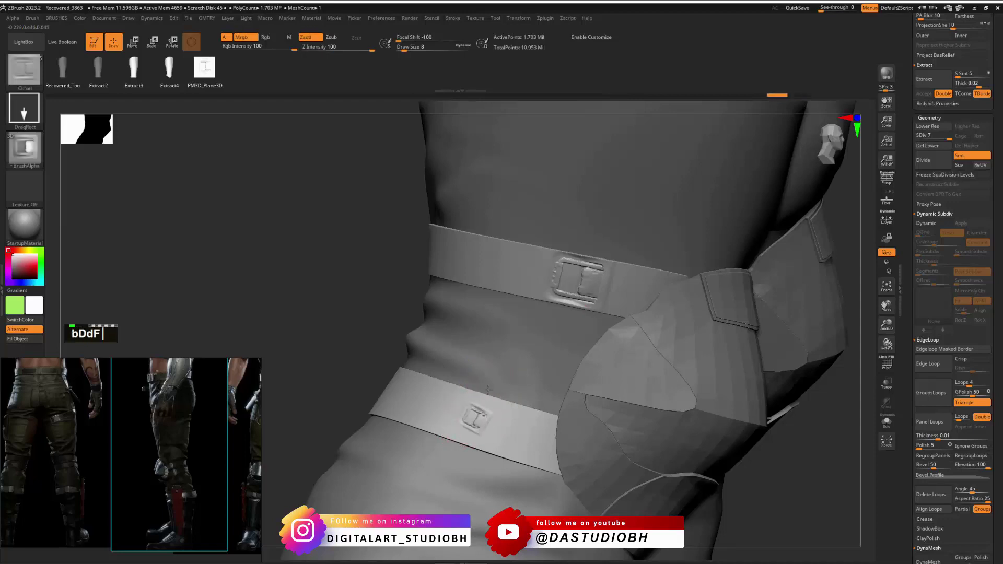
key(ctrl+z)
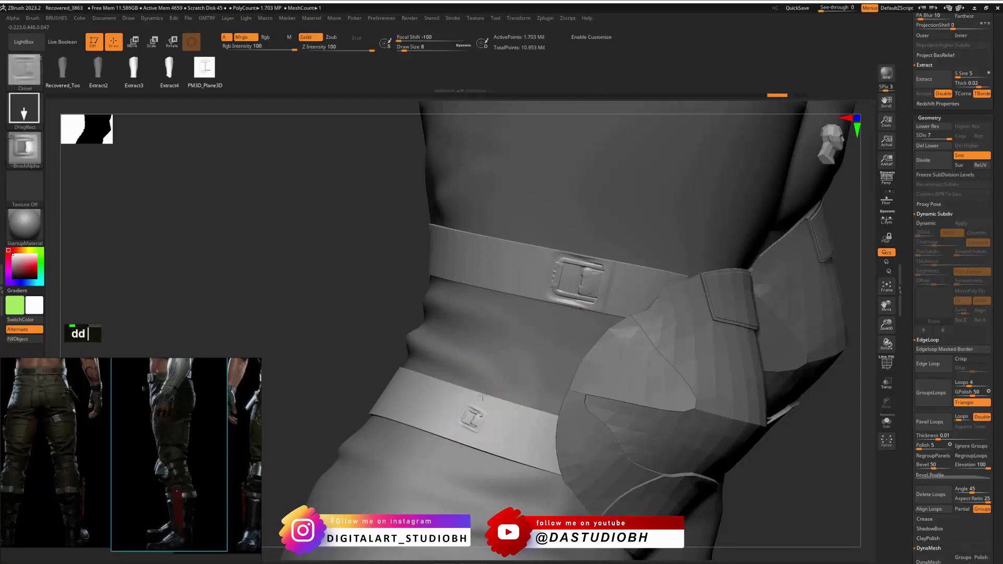
right_drag(491, 369, 465, 417)
key(ctrl+z)
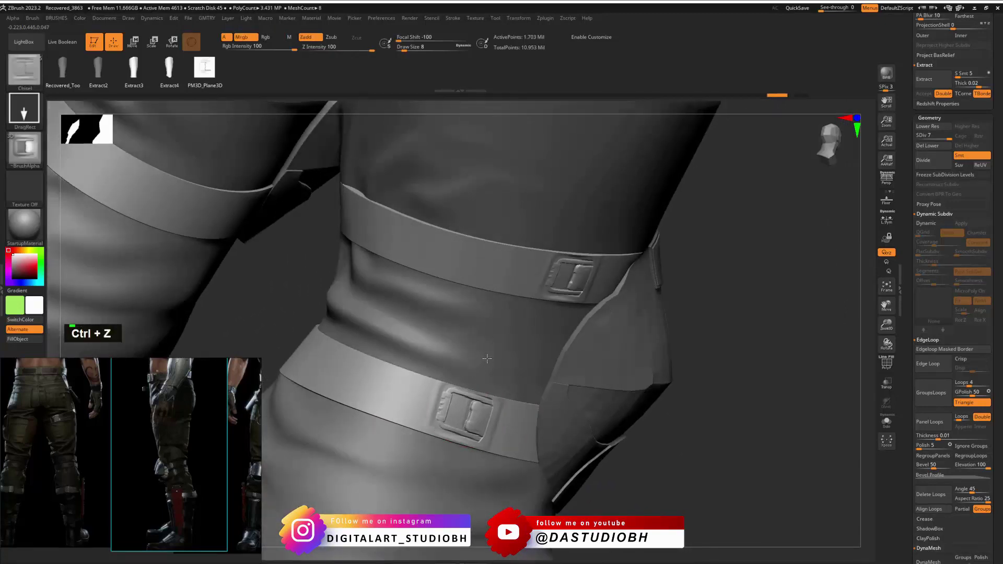
mouse_move(487, 358)
right_down()
mouse_move(587, 370)
mouse_move(499, 359)
right_up()
alt+right_drag(716, 314, 549, 326)
alt+right_drag(679, 293, 672, 354)
key(ctrl+z)
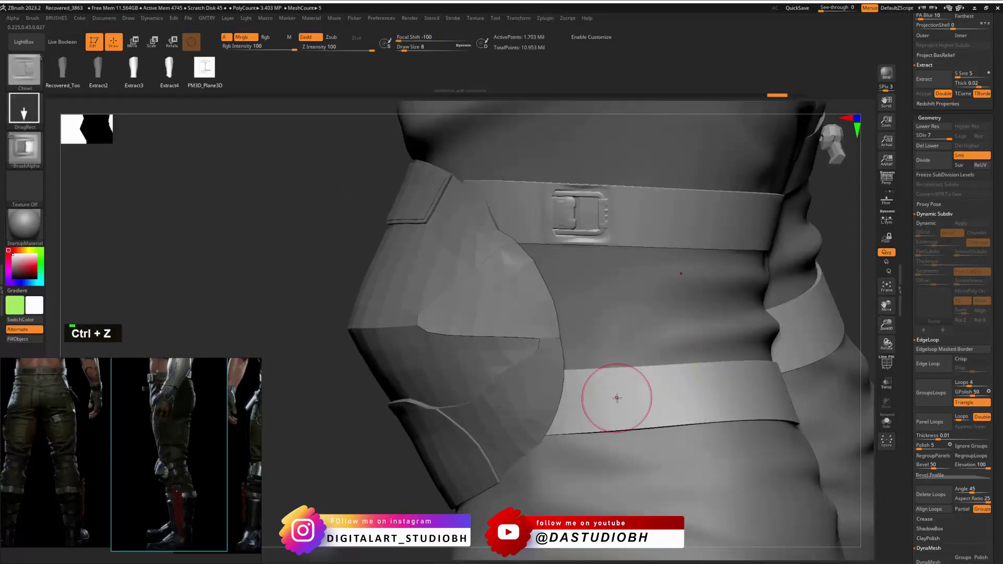
Stamp the buckle onto the outer side of the lower strap and onto the inner side of both knee straps.
mouse_move(622, 400)
mouse_down()
mouse_move(622, 377)
mouse_move(704, 384)
mouse_move(625, 469)
mouse_up()
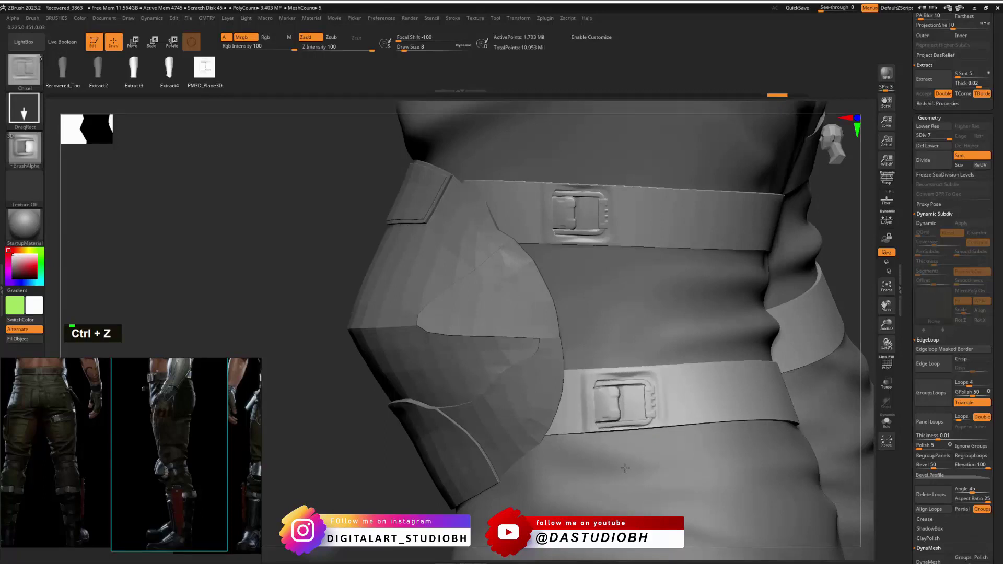
right_drag(570, 377, 720, 195)
mouse_move(724, 154)
mouse_down()
mouse_move(728, 112)
mouse_move(690, 281)
mouse_move(695, 264)
mouse_up()
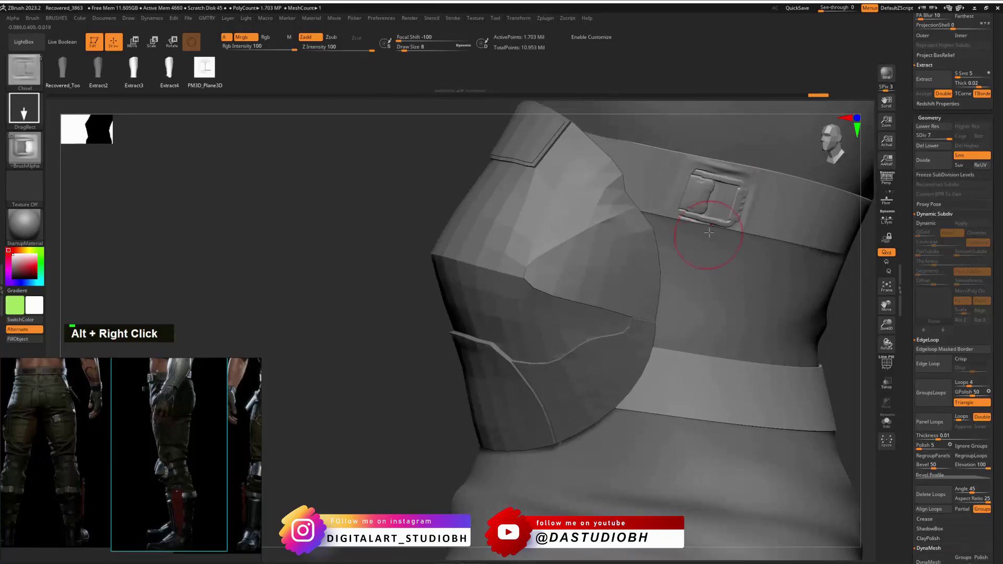
drag(700, 382, 688, 451)
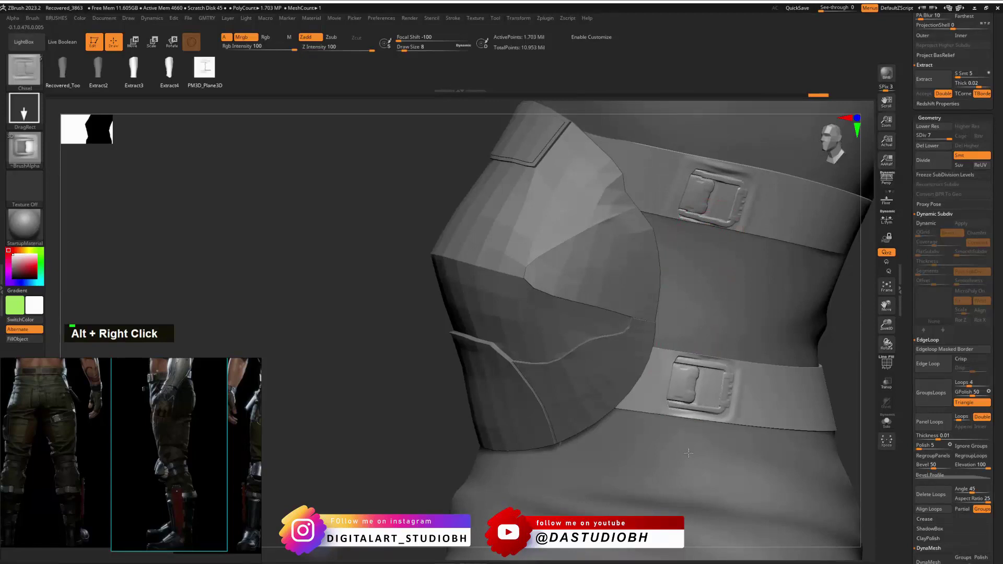
Step the straps through their lower subdivision levels and back to level 7 to check the stamped buckles on both legs.
alt+right_drag(689, 452, 758, 335)
key(shift+d)
key(shift+d)
key(shift+d)
key(shift+d)
key(shift+d)
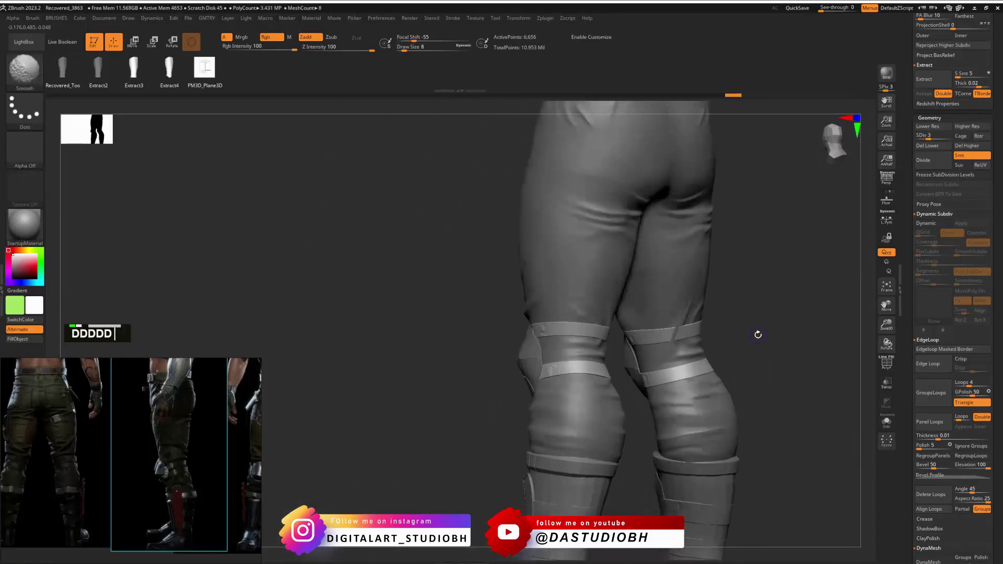
key(d)
key(d)
key(d)
key(d)
key(d)
key(d)
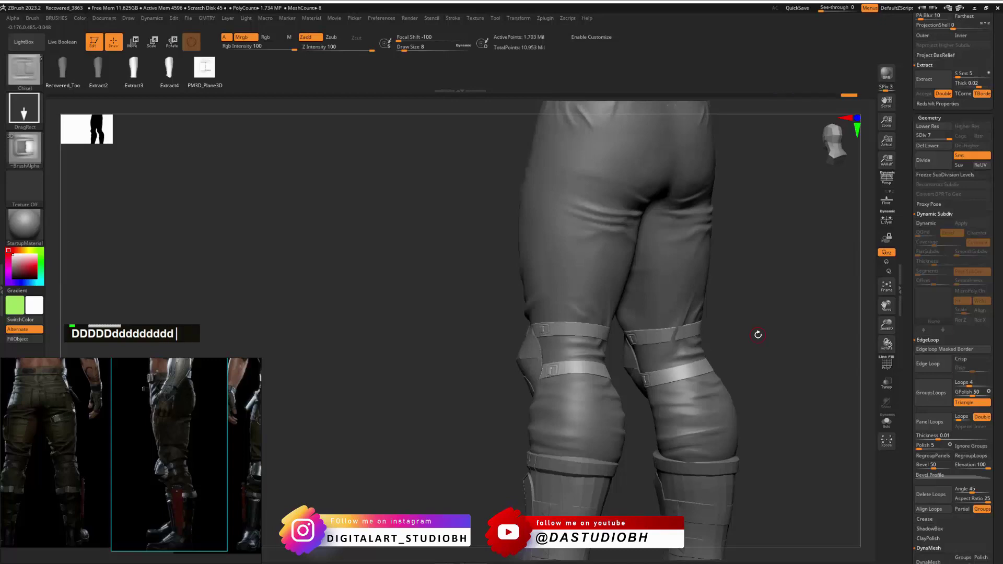
right_drag(758, 335, 692, 405)
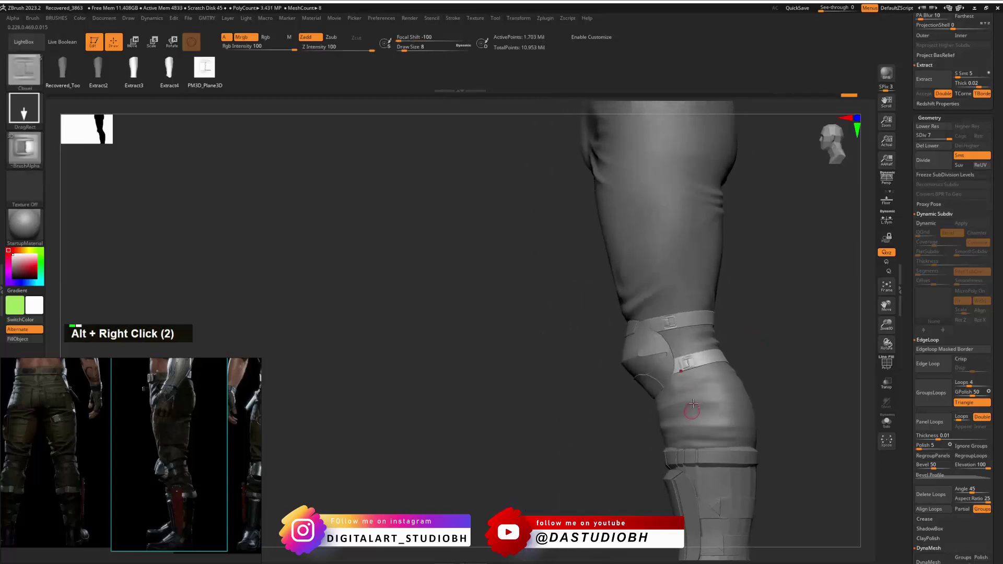
Examine the reference's belt, trousers and knee guards and compare them with the front of the model.
alt+right_drag(777, 240, 657, 337)
scroll(73, 406, down, 3)
middle_drag(73, 407, 92, 421)
scroll(178, 438, up, 5)
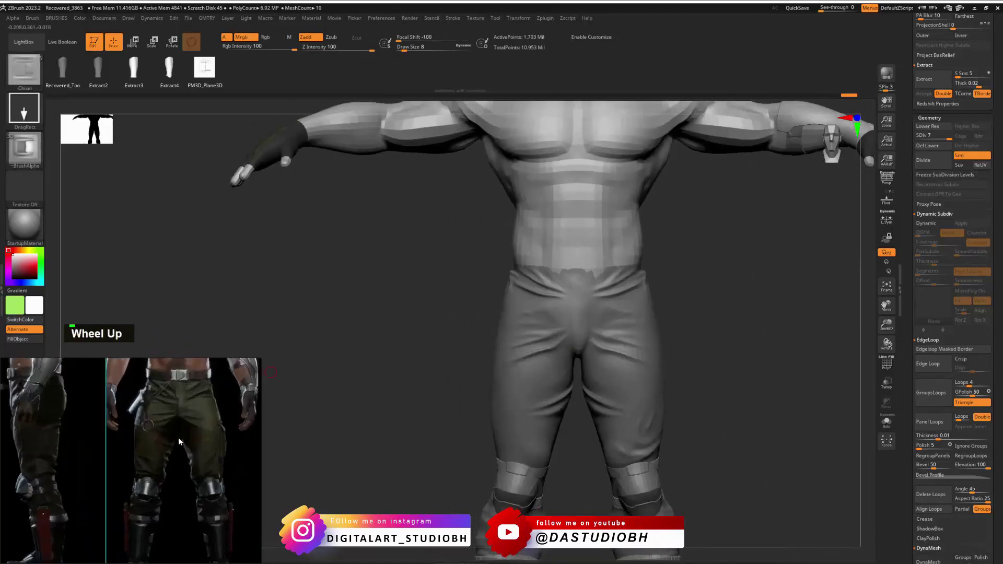
scroll(139, 424, up, 3)
middle_drag(136, 391, 159, 445)
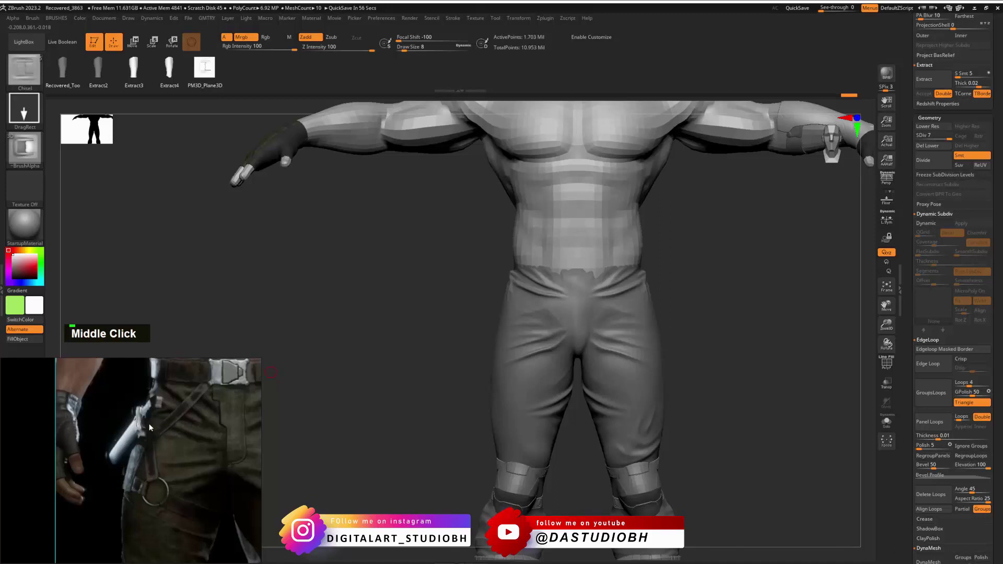
scroll(157, 428, down, 3)
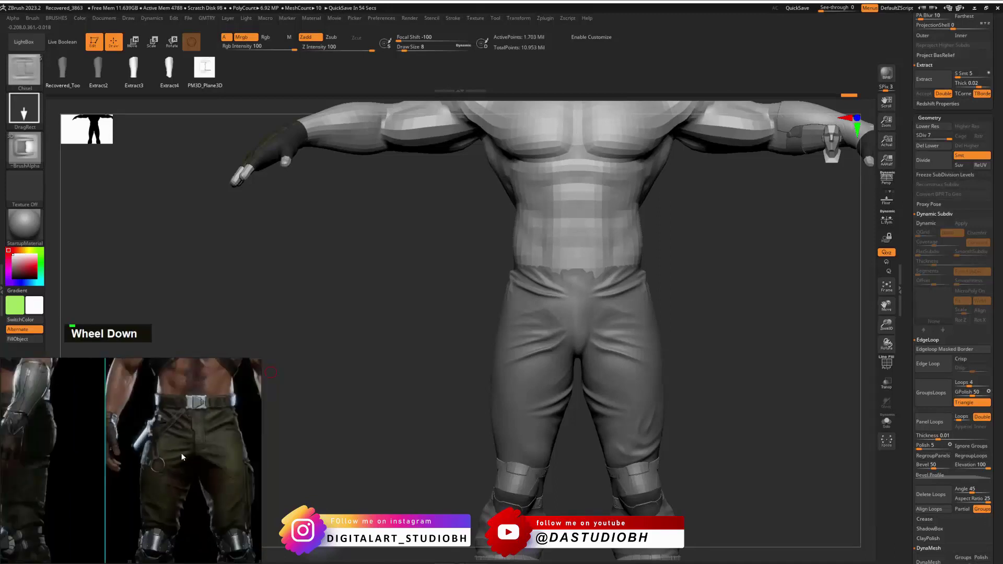
middle_drag(157, 428, 116, 441)
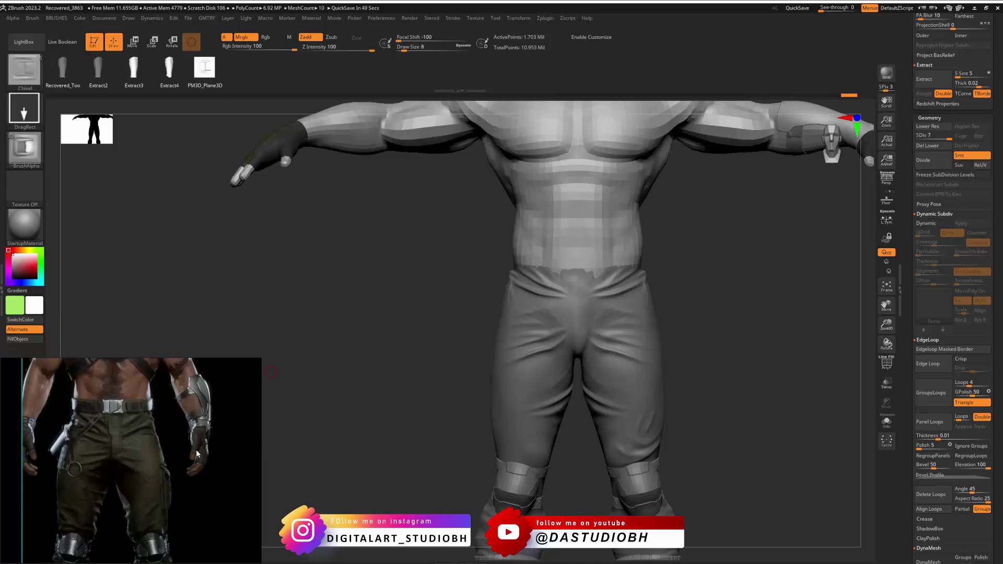
alt+drag(698, 352, 776, 328)
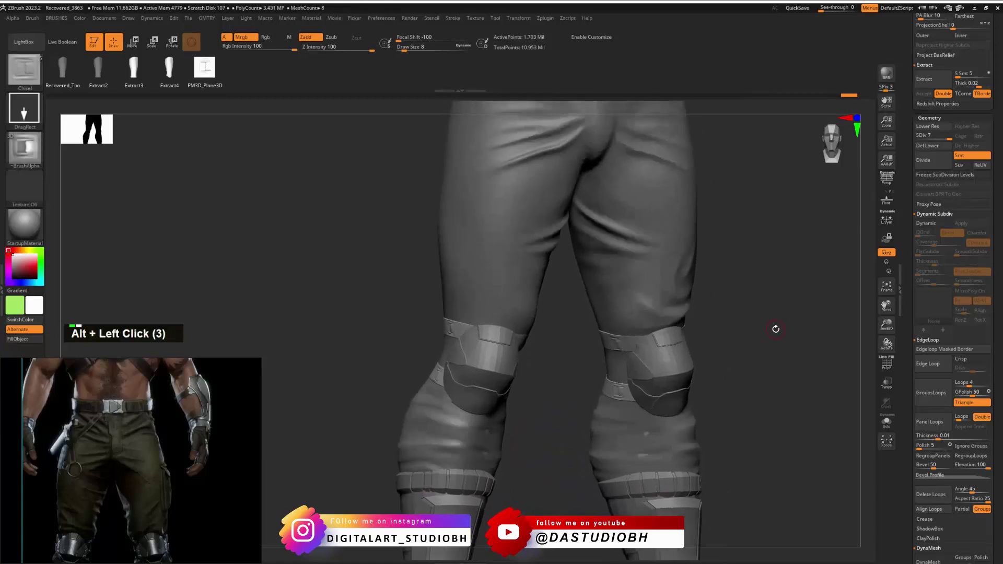
alt+middle_drag(764, 221, 757, 233)
alt+drag(757, 233, 664, 267)
scroll(70, 483, down, 3)
middle_drag(71, 483, 95, 445)
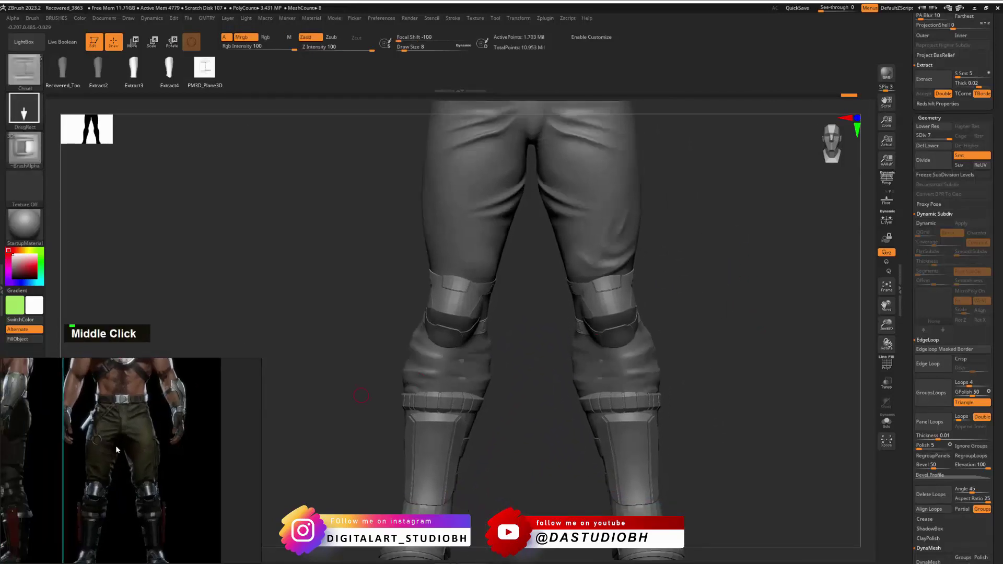
scroll(140, 456, up, 3)
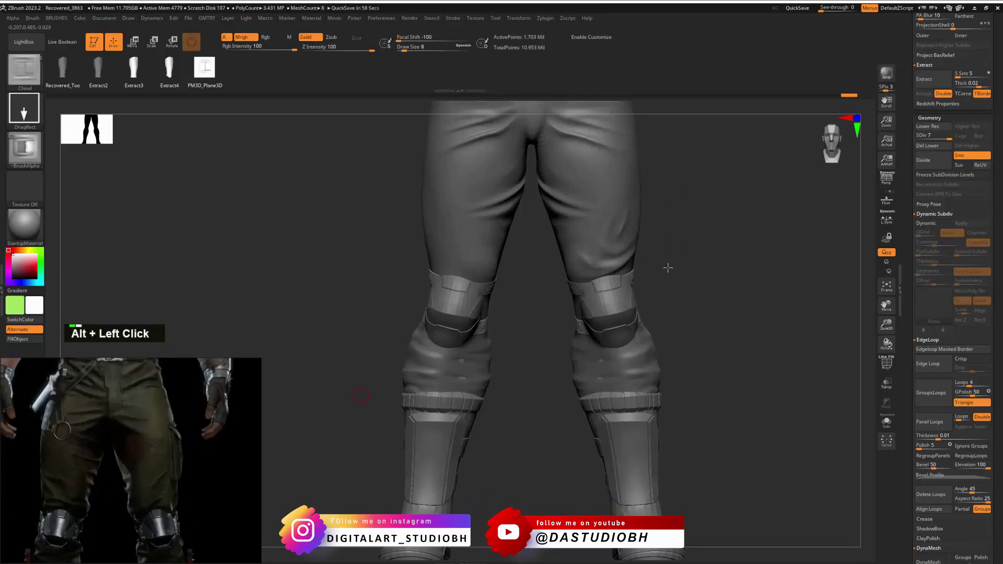
Compare the straps at subdivision level 3 with their highest level from the front.
mouse_move(667, 267)
alt+mouse_down()
mouse_move(649, 267)
mouse_move(697, 245)
mouse_move(658, 251)
mouse_move(652, 298)
mouse_move(736, 268)
mouse_move(753, 307)
mouse_move(741, 339)
alt+mouse_up()
key(shift+d)
key(shift+d)
key(shift+d)
key(shift+d)
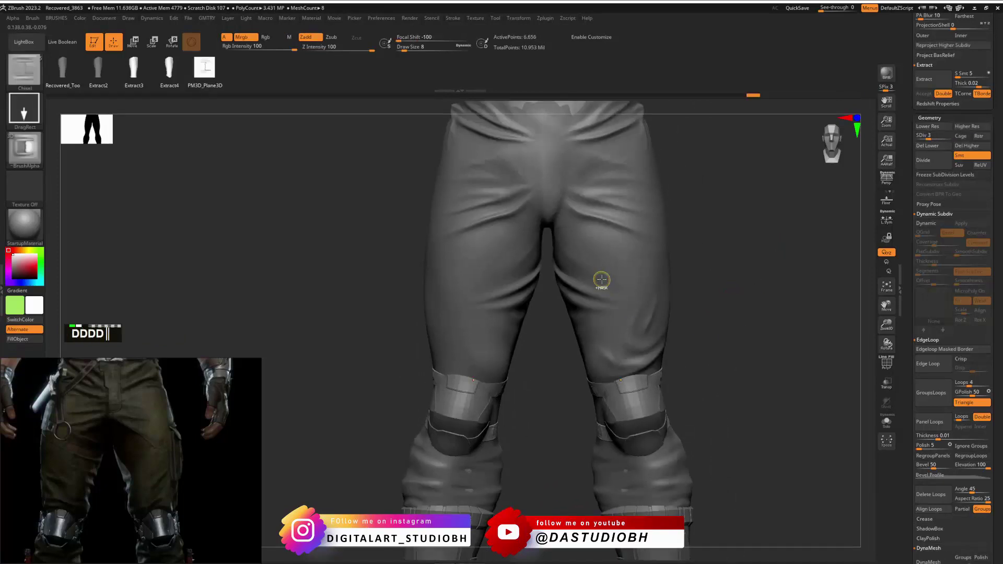
key(d)
key(d)
key(d)
key(d)
key(d)
key(d)
key(d)
key(d)
key(d)
key(d)
key(d)
key(d)
key(d)
Make the trousers the active subtool and lower them to subdivision level 1.
alt+click(601, 277)
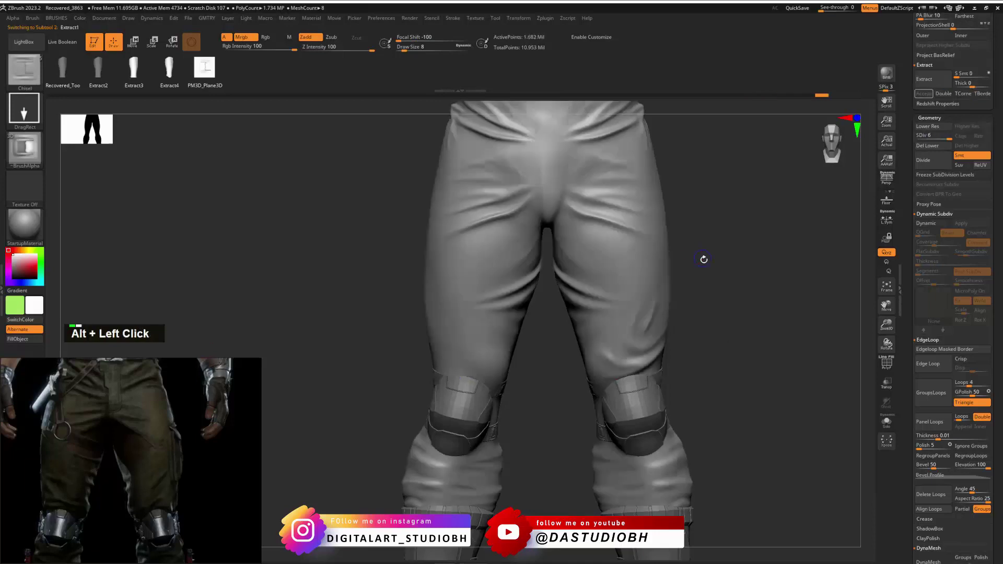
key(shift+d)
key(shift+d)
key(shift+d)
key(shift+d)
key(shift+d)
key(shift+d)
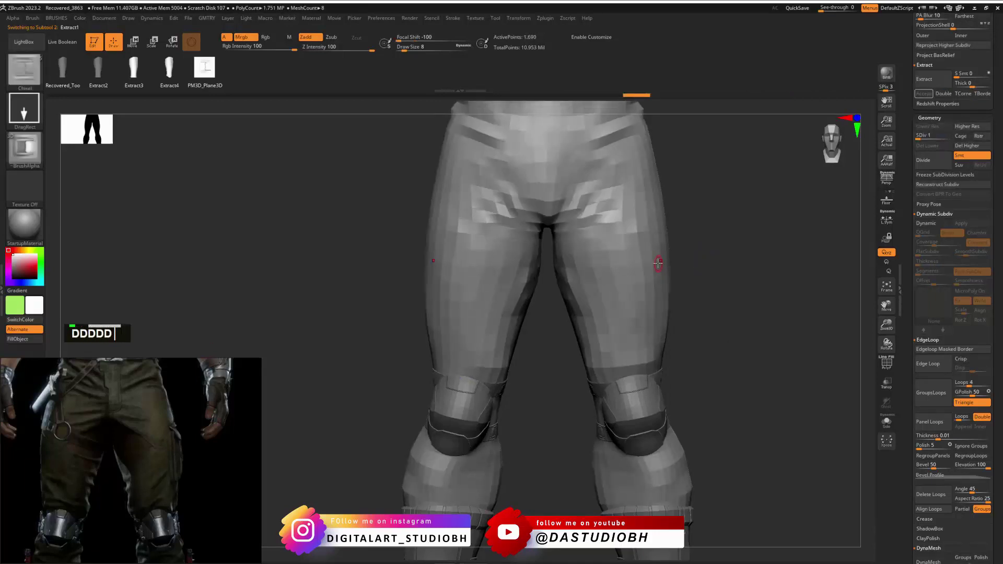
Show the trousers' polygroups with the wireframe, raise them to subdivision level 3 and enlarge the brush to about 51.
key(shift+f)
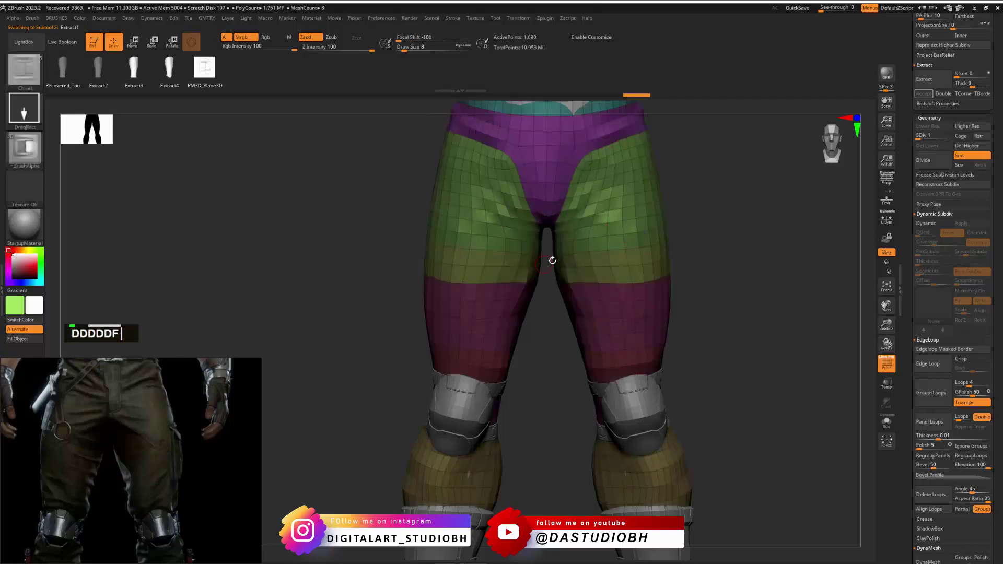
key(d)
key(d)
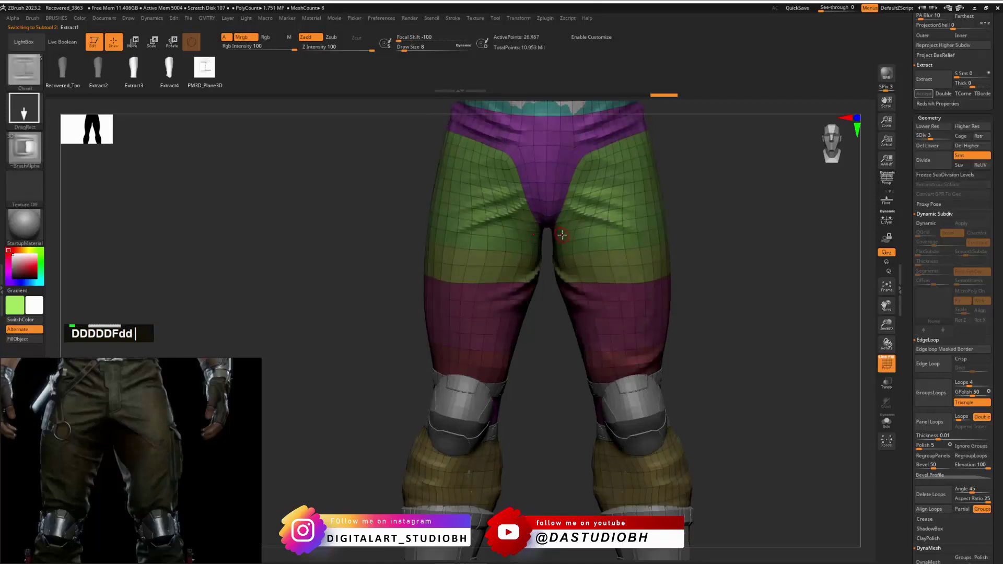
key(2)
key(s)
mouse_move(573, 285)
mouse_down()
mouse_move(536, 282)
mouse_move(530, 249)
mouse_up()
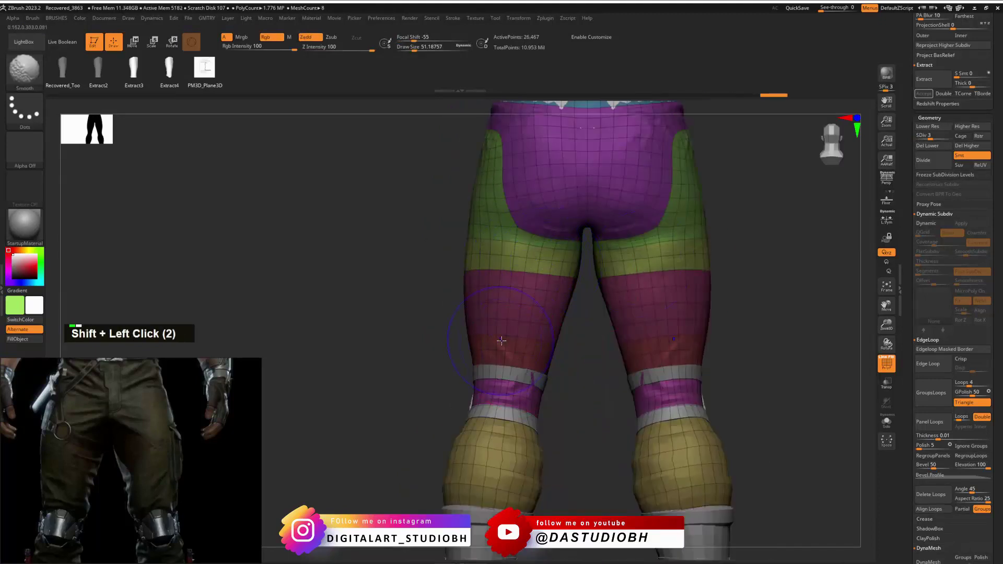
mouse_move(456, 327)
mouse_down()
mouse_move(571, 287)
mouse_move(651, 236)
mouse_up()
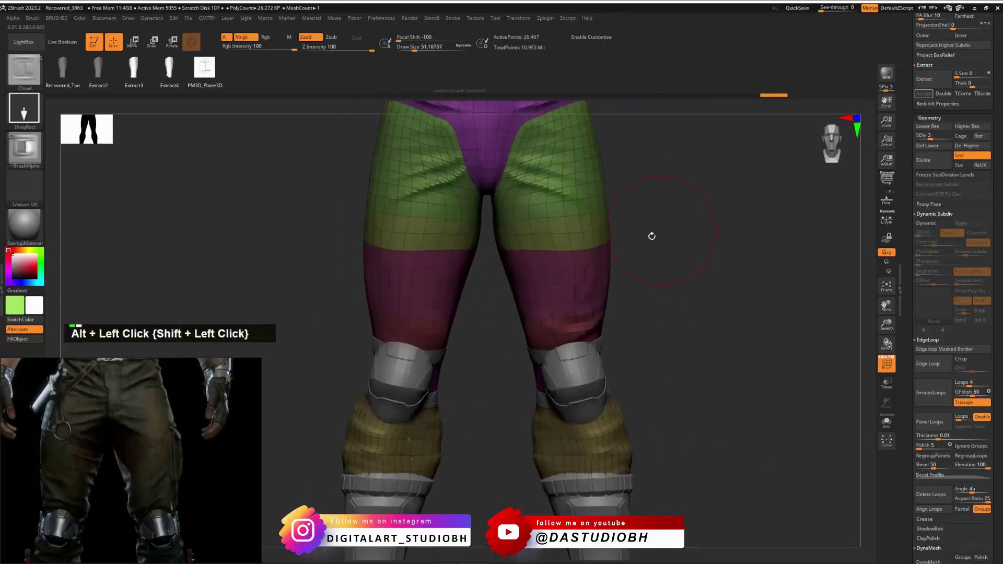
Set the masking stroke to Lasso and choose the ClayBuildup brush for sculpting.
ctrl+drag(511, 326, 560, 234)
key(ctrl+z)
ctrl+click(33, 112)
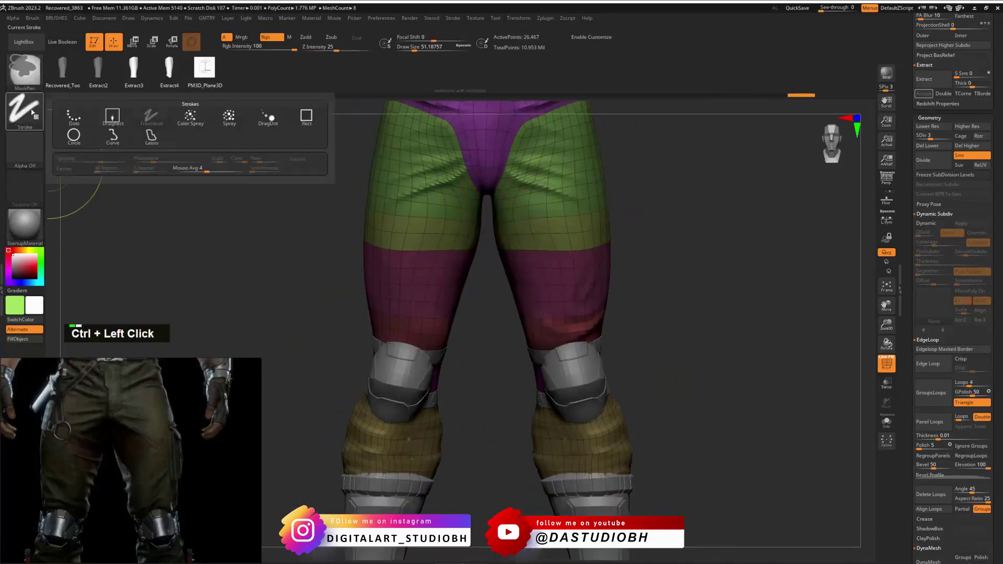
ctrl+click(151, 137)
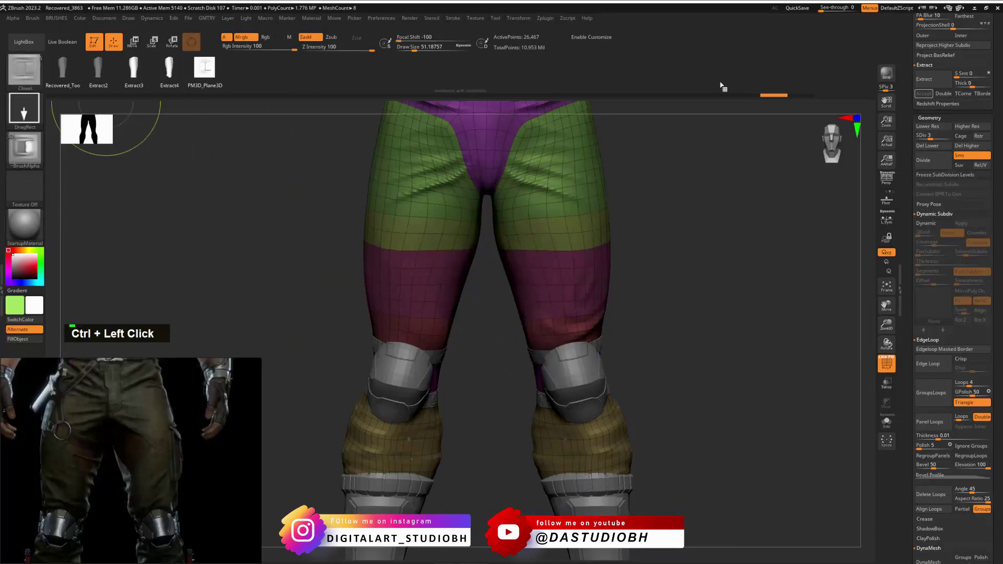
click(24, 71)
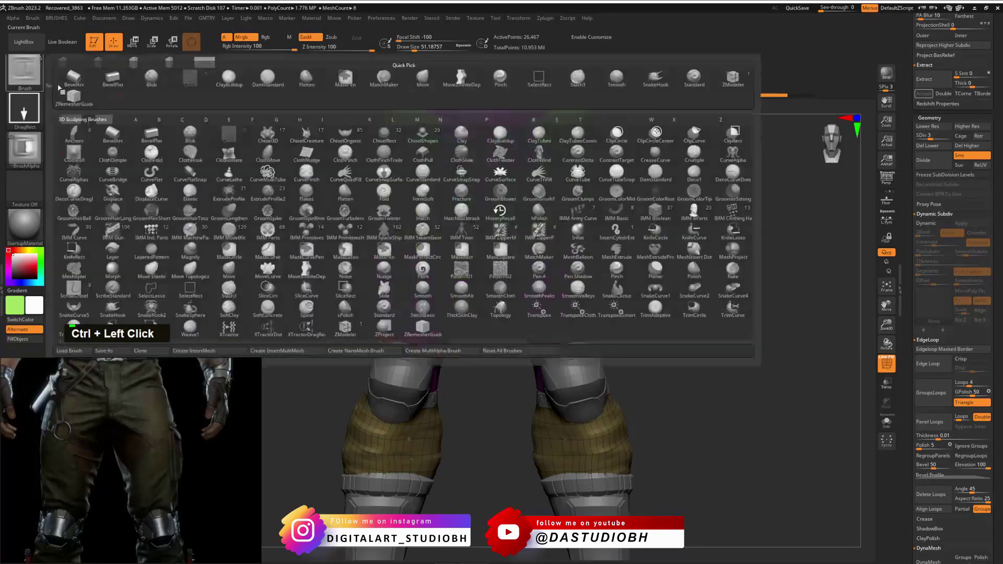
click(233, 82)
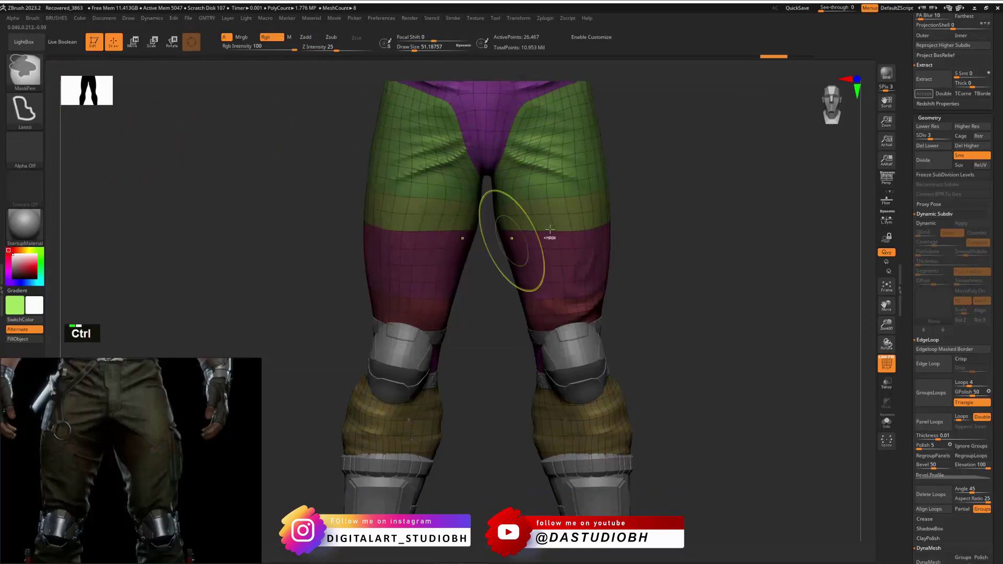
Raise the trousers to subdivision level 6 and clear the trial lasso mask from the inner upper thighs.
ctrl+drag(507, 177, 489, 178)
ctrl+drag(545, 211, 558, 211)
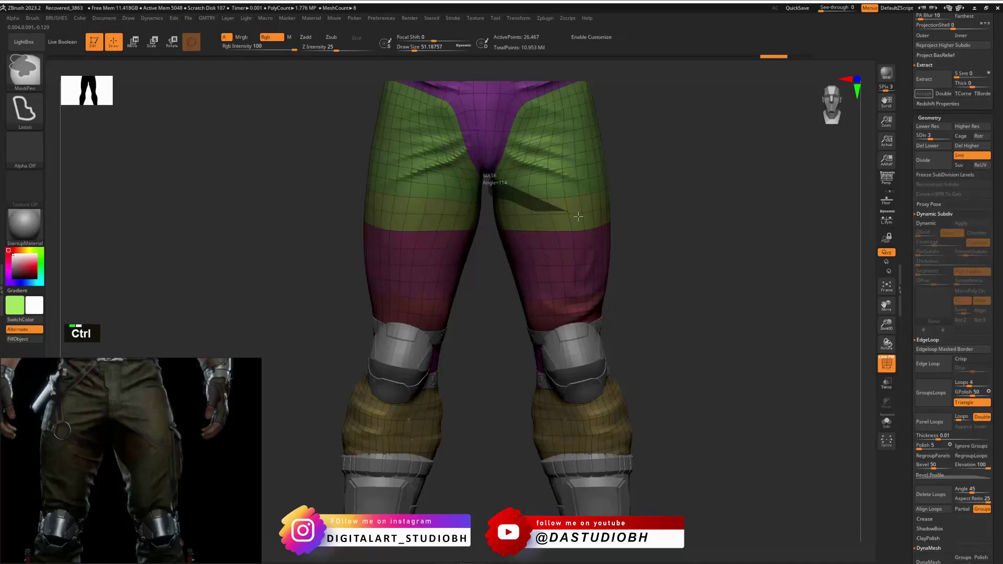
ctrl+drag(578, 216, 577, 218)
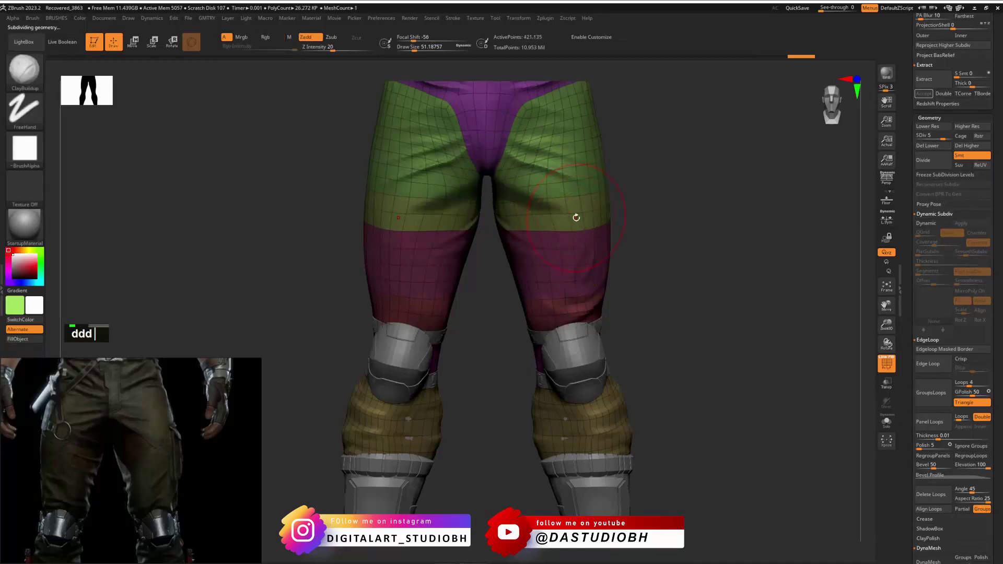
ctrl+drag(647, 174, 656, 236)
Lasso-mask a pointed panel on both inner thighs below the crotch and extend it down towards the knees.
mouse_move(486, 177)
ctrl+mouse_down()
mouse_move(493, 242)
mouse_move(574, 216)
ctrl+mouse_up()
key(ctrl+space)
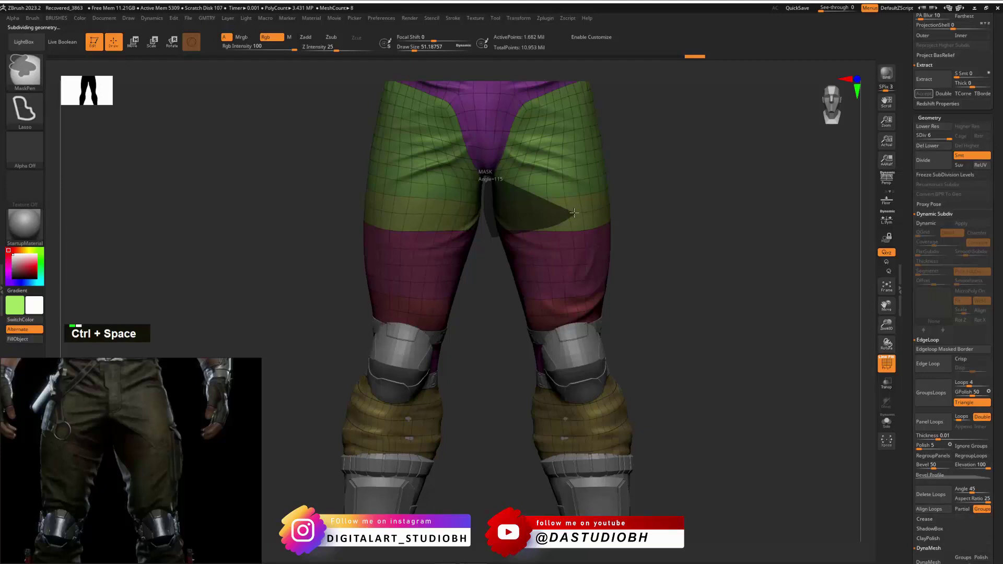
mouse_move(573, 217)
ctrl+mouse_down()
mouse_move(533, 230)
mouse_move(551, 251)
mouse_move(540, 224)
ctrl+mouse_up()
ctrl+click(573, 214)
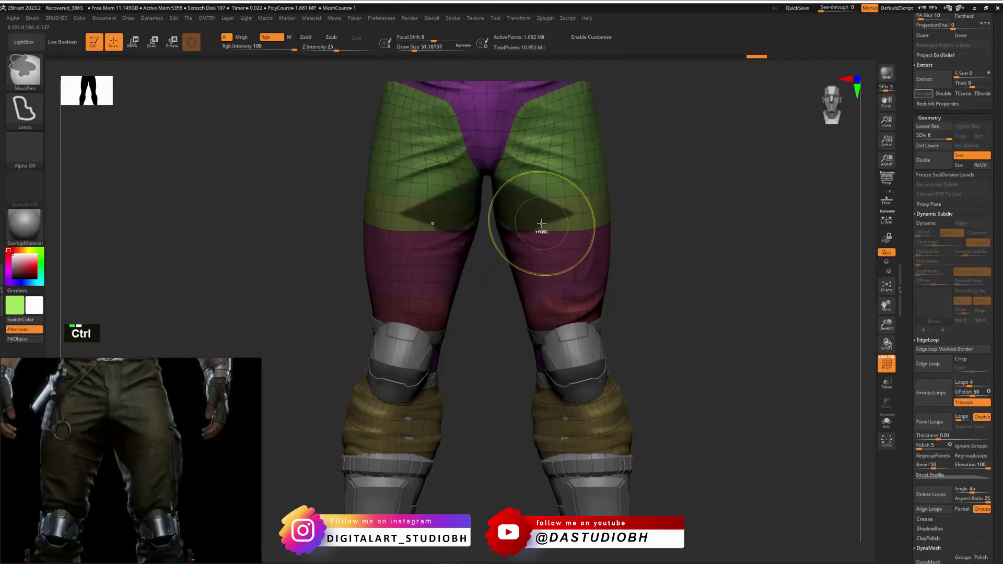
mouse_move(538, 226)
ctrl+mouse_down()
mouse_move(497, 283)
mouse_move(517, 326)
ctrl+mouse_up()
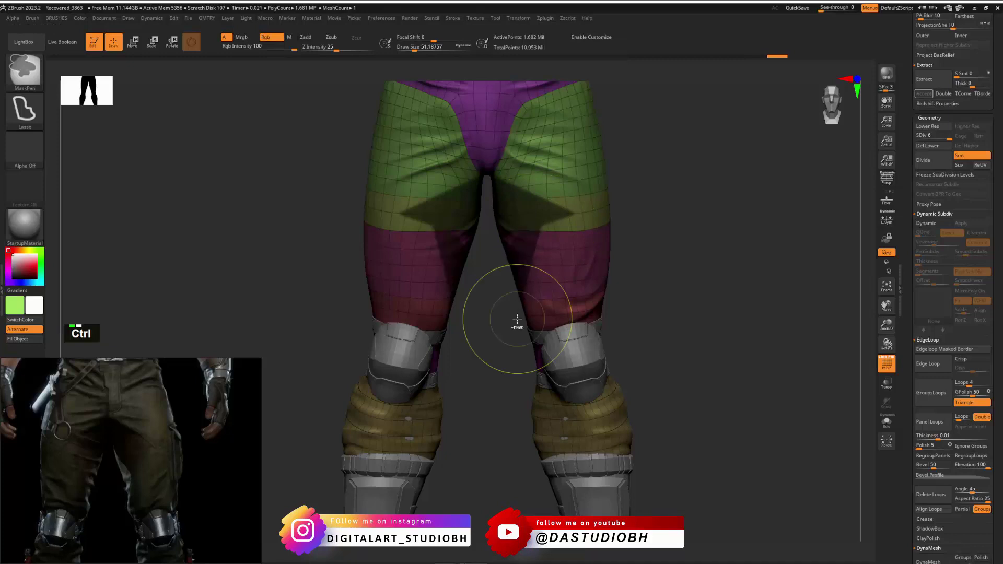
mouse_move(489, 207)
ctrl+mouse_down()
mouse_move(515, 222)
mouse_move(510, 304)
ctrl+mouse_up()
Compare the back with the reference's rear view, and hide the front portion of the trousers from the side.
mouse_move(533, 239)
right_down()
mouse_move(629, 231)
mouse_move(597, 230)
mouse_move(590, 297)
right_up()
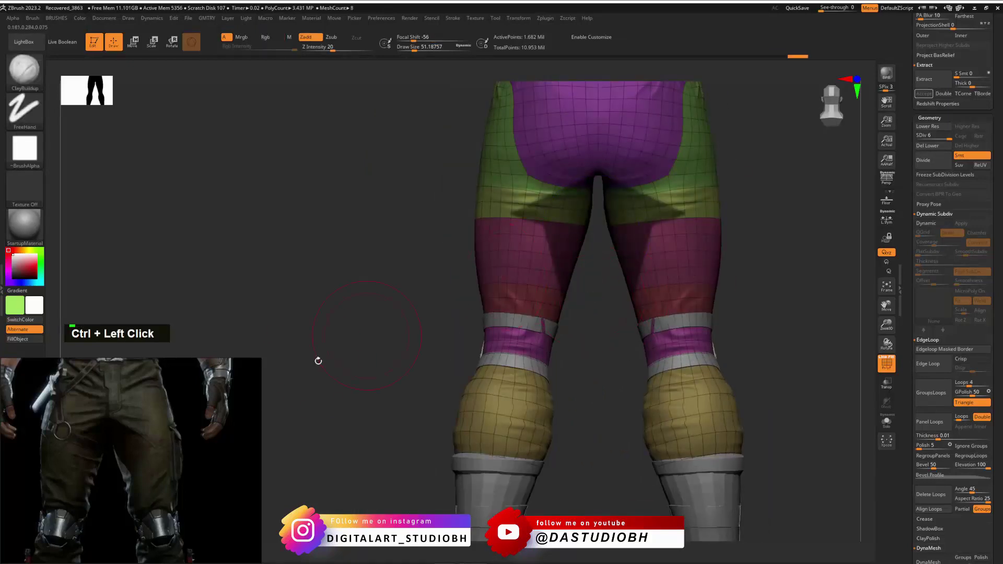
scroll(173, 447, down, 3)
middle_drag(174, 447, 198, 430)
scroll(199, 430, up, 5)
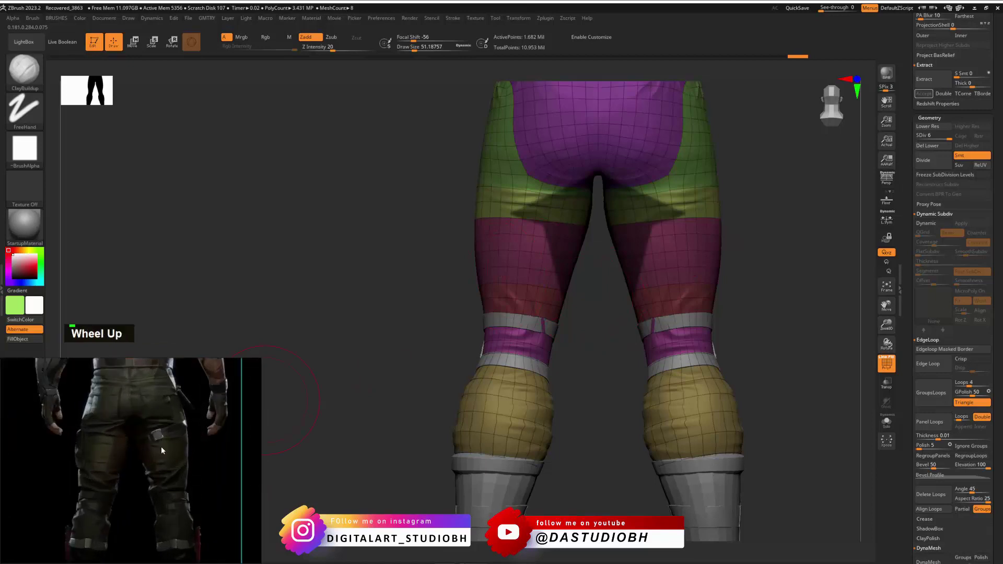
scroll(160, 449, up, 2)
mouse_move(758, 234)
right_down()
mouse_move(788, 237)
mouse_move(757, 204)
right_up()
mouse_move(427, 171)
ctrl+alt+mouse_down()
mouse_move(618, 149)
mouse_move(544, 423)
ctrl+alt+mouse_up()
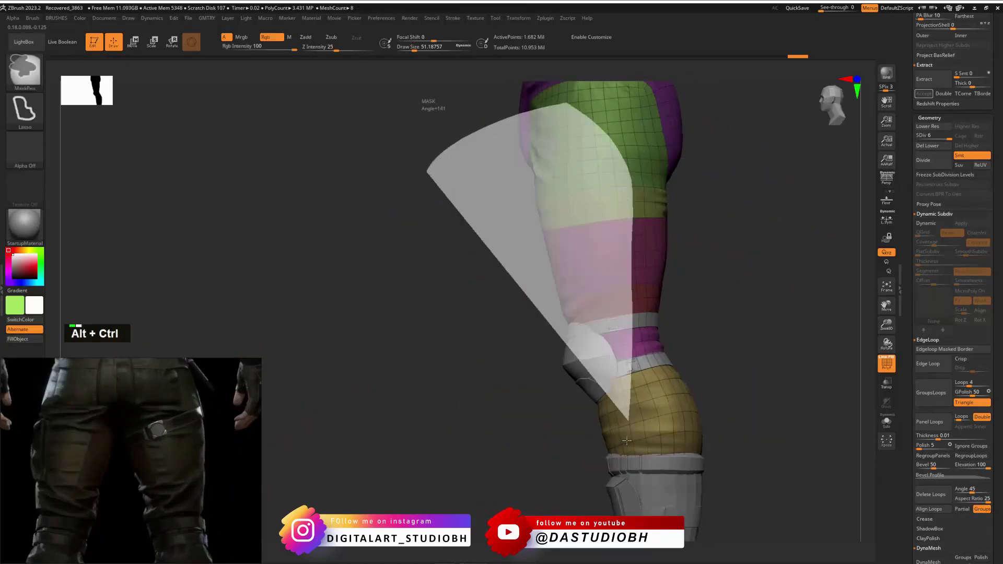
key(ctrl+z)
mouse_move(460, 214)
ctrl+alt+shift+mouse_down()
mouse_move(573, 109)
mouse_move(616, 108)
ctrl+alt+shift+mouse_up()
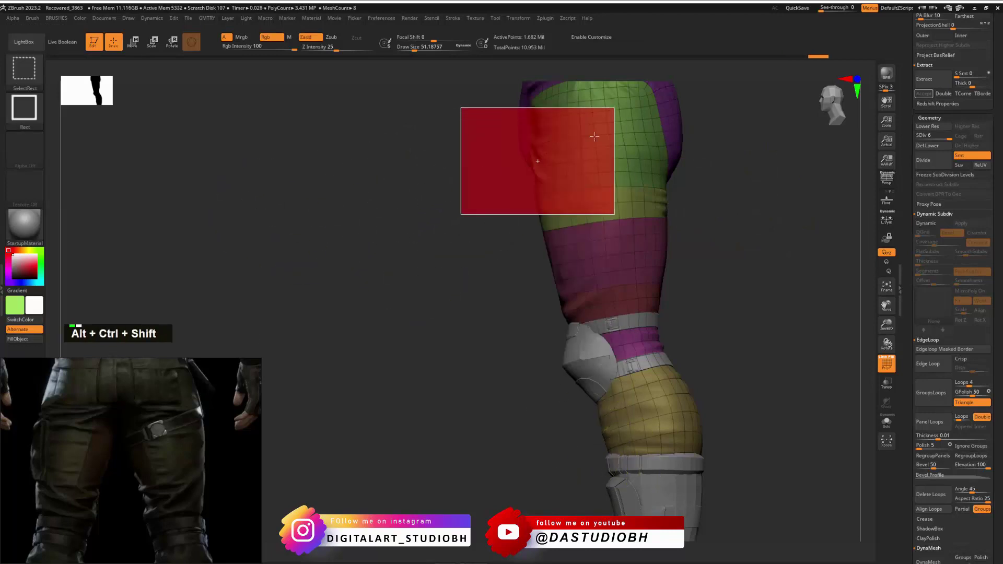
ctrl+alt+shift+drag(486, 116, 610, 459)
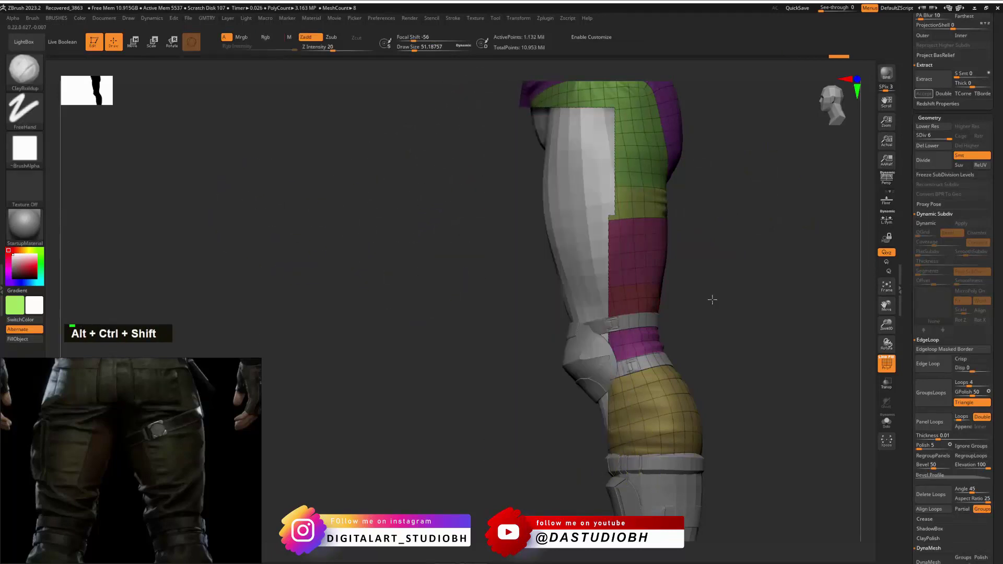
Remove the mask from the back of both thighs and show the hidden front of the trousers again.
drag(712, 300, 673, 296)
alt+drag(768, 196, 718, 225)
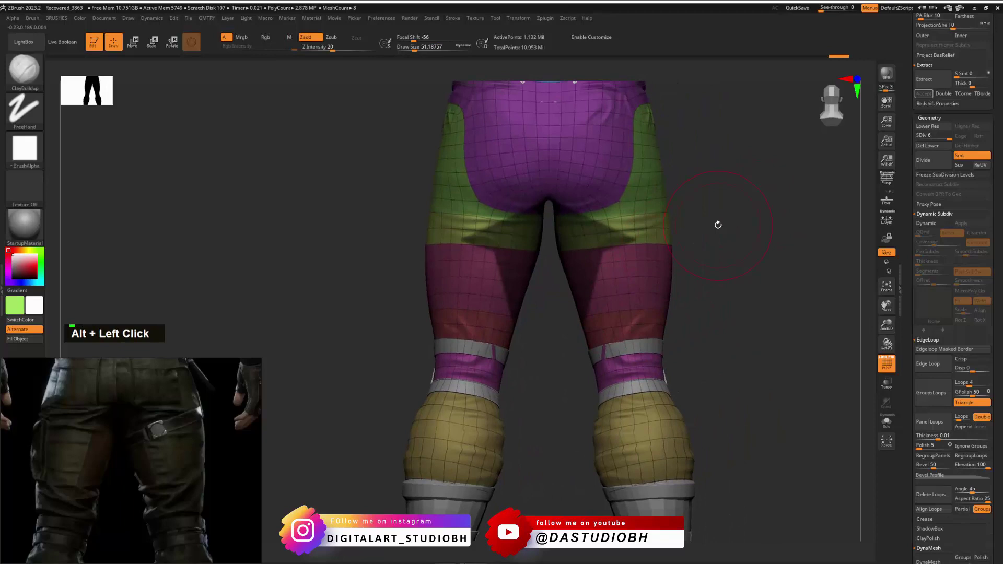
key(ctrl+alt)
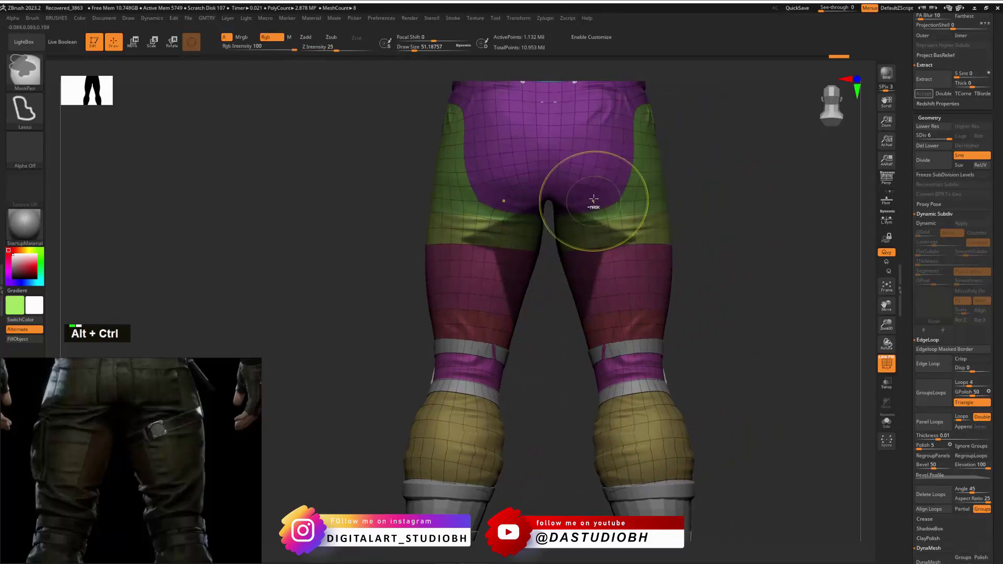
mouse_move(587, 328)
ctrl+alt+mouse_down()
mouse_move(586, 212)
mouse_move(674, 381)
mouse_move(600, 334)
ctrl+alt+mouse_up()
ctrl+alt+click(588, 324)
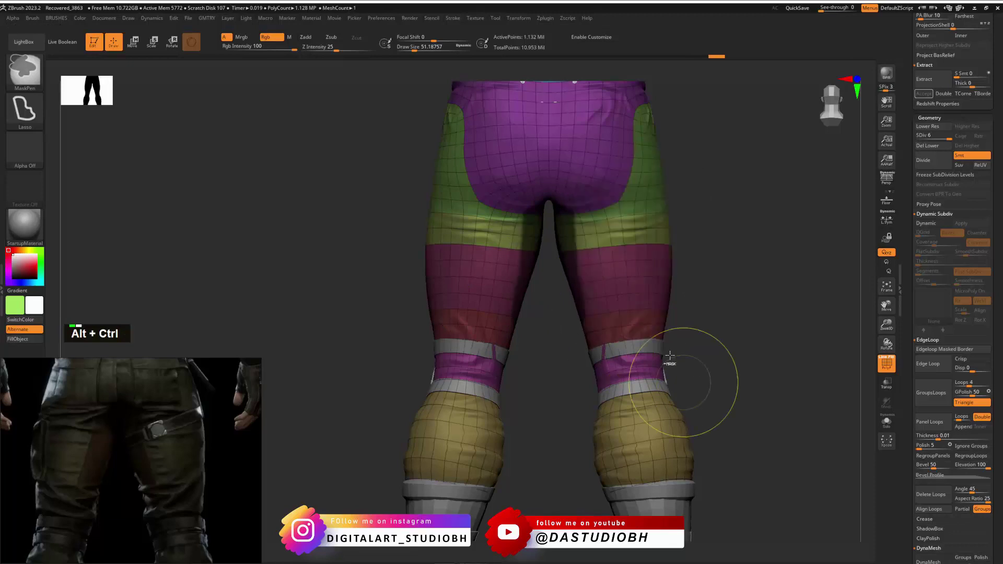
mouse_move(716, 203)
mouse_down()
mouse_move(750, 210)
mouse_move(738, 180)
mouse_up()
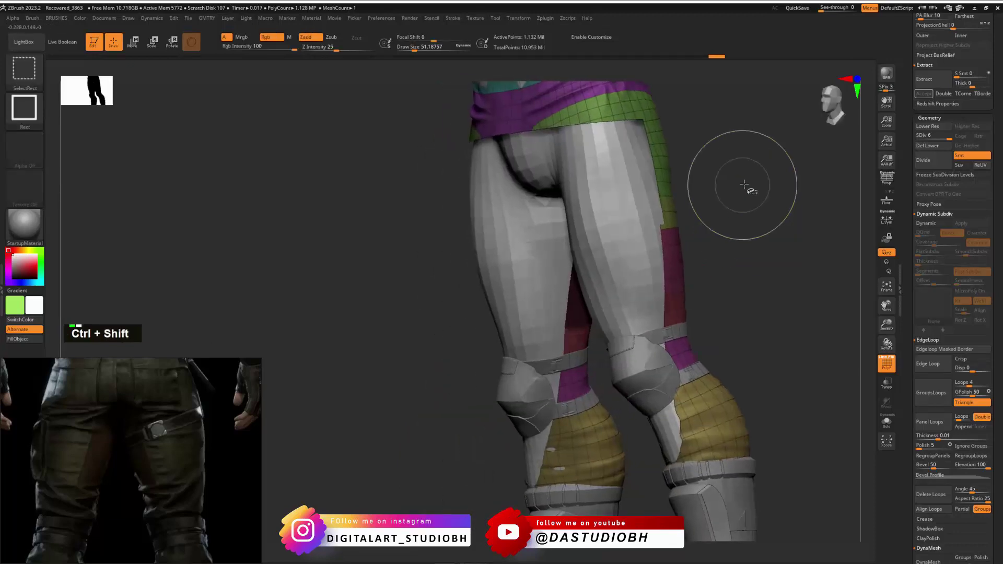
ctrl+shift+click(732, 183)
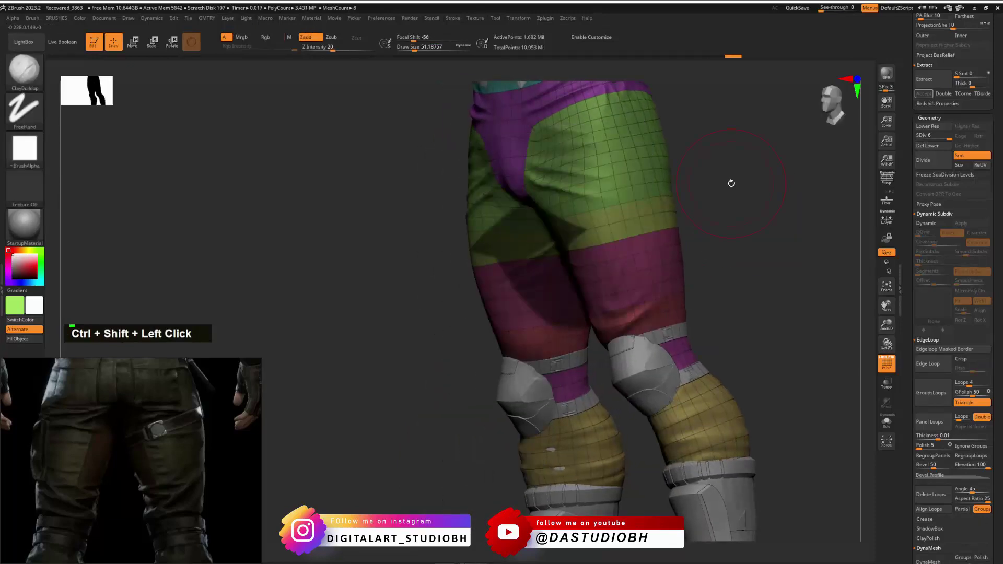
drag(761, 233, 746, 213)
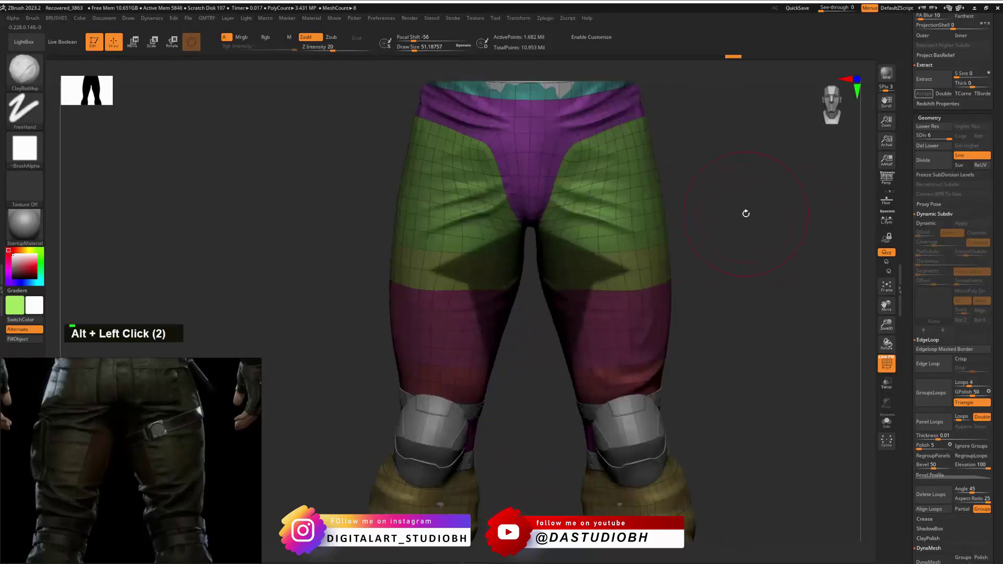
Try turning the masked inner-thigh panels into their own polygroup.
key(ctrl+w)
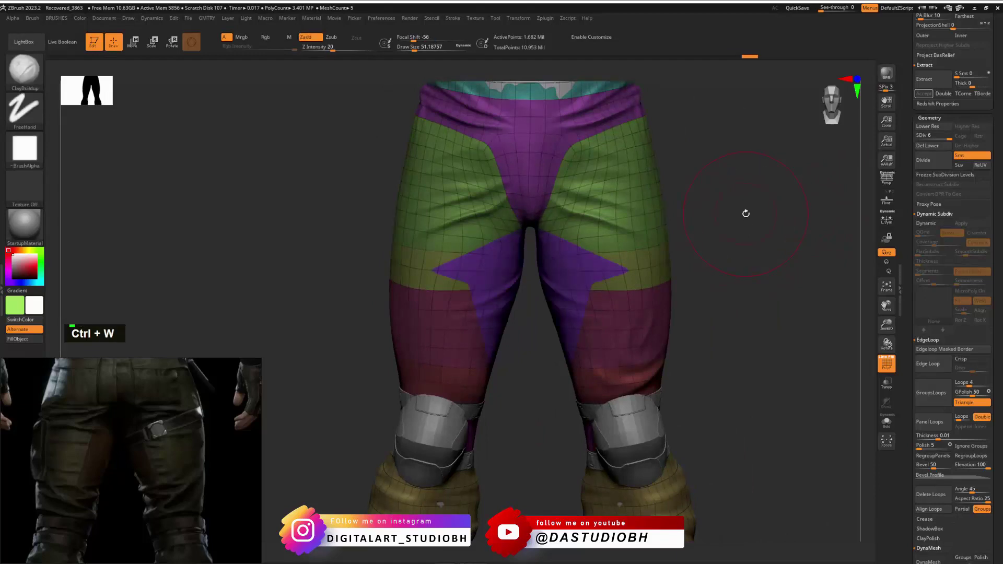
alt+drag(745, 213, 678, 230)
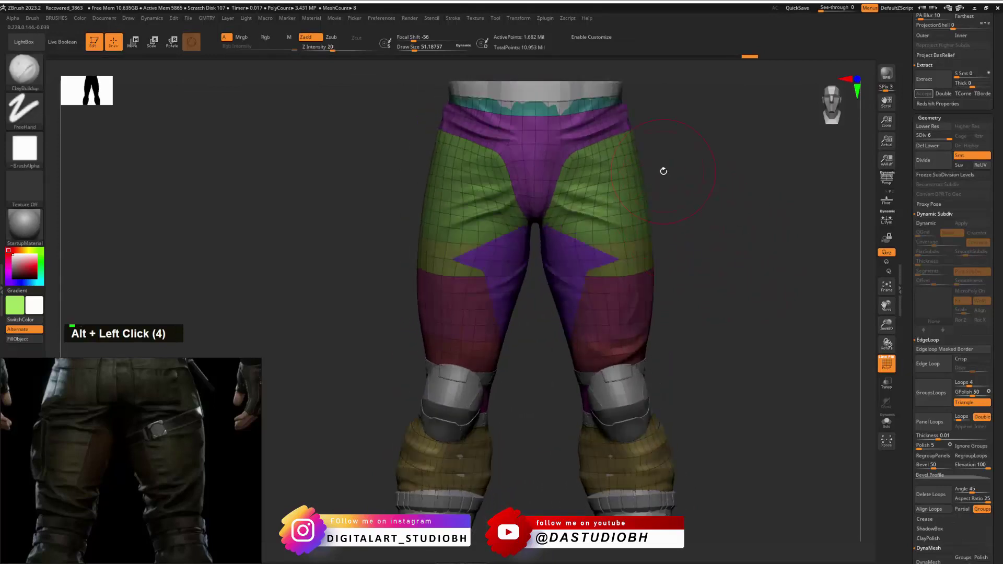
ctrl+alt+click(779, 239)
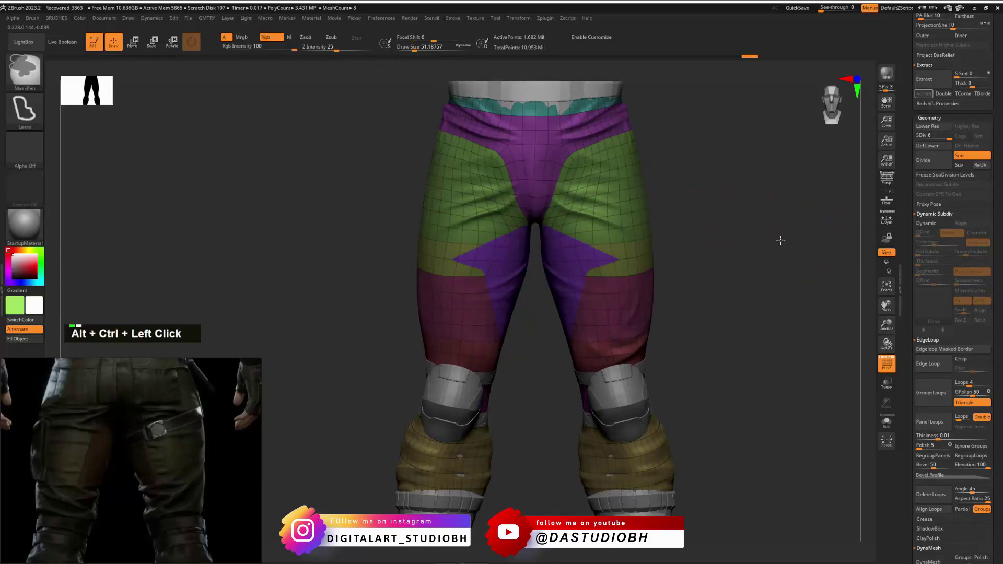
mouse_move(806, 260)
ctrl+alt+mouse_down()
mouse_move(747, 222)
mouse_move(786, 245)
mouse_move(741, 280)
mouse_move(770, 251)
mouse_move(725, 280)
ctrl+alt+mouse_up()
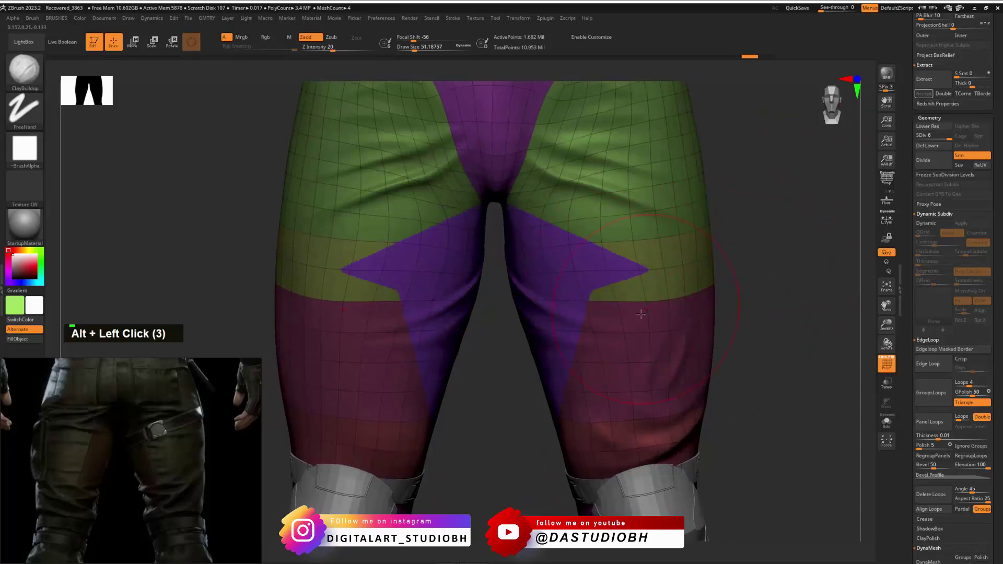
key(ctrl+z)
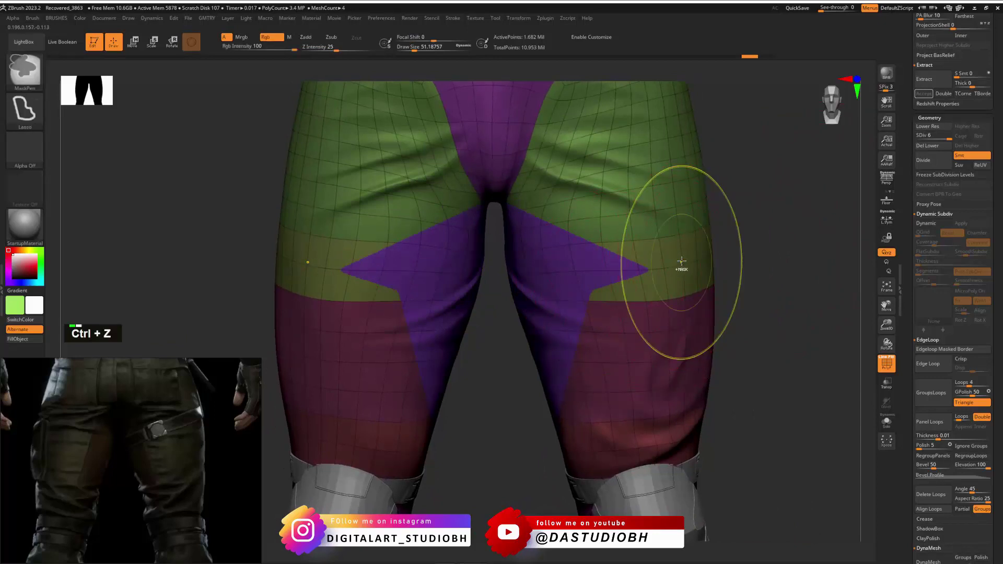
Create an alpha from the inner-thigh mask with the masking options.
alt+click(788, 224)
alt+drag(605, 377, 695, 259)
drag(910, 426, 924, 207)
key(shift)
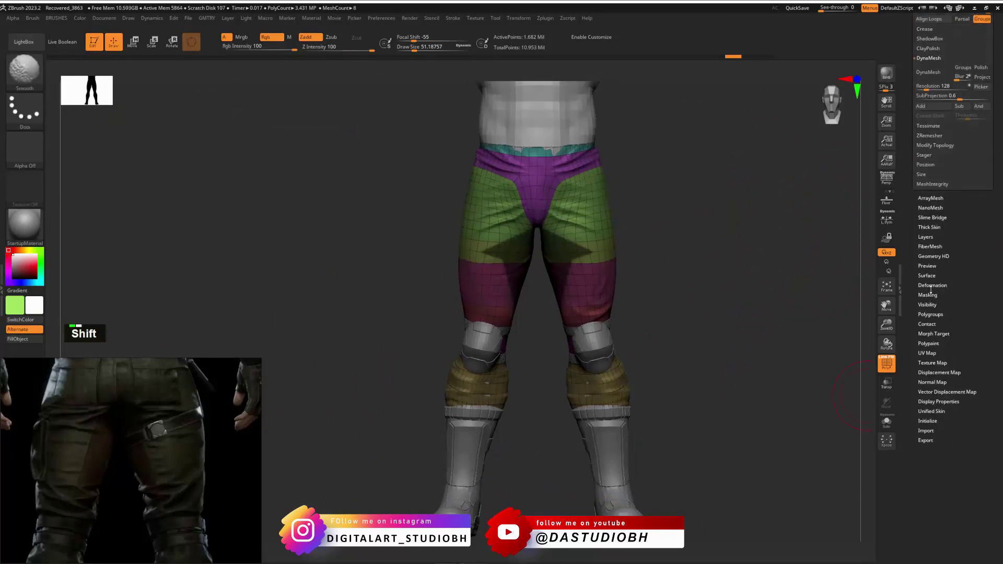
shift+click(930, 295)
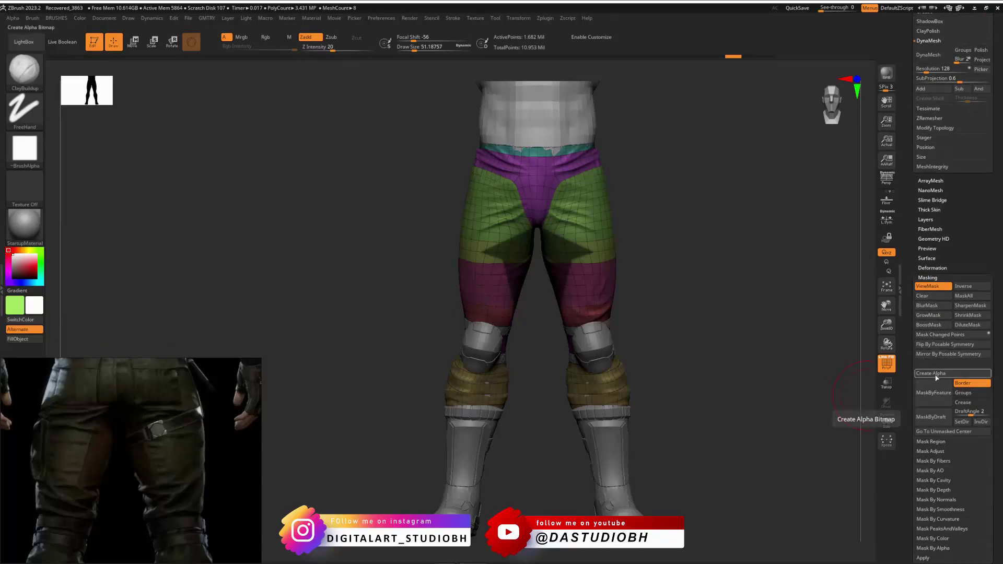
click(938, 374)
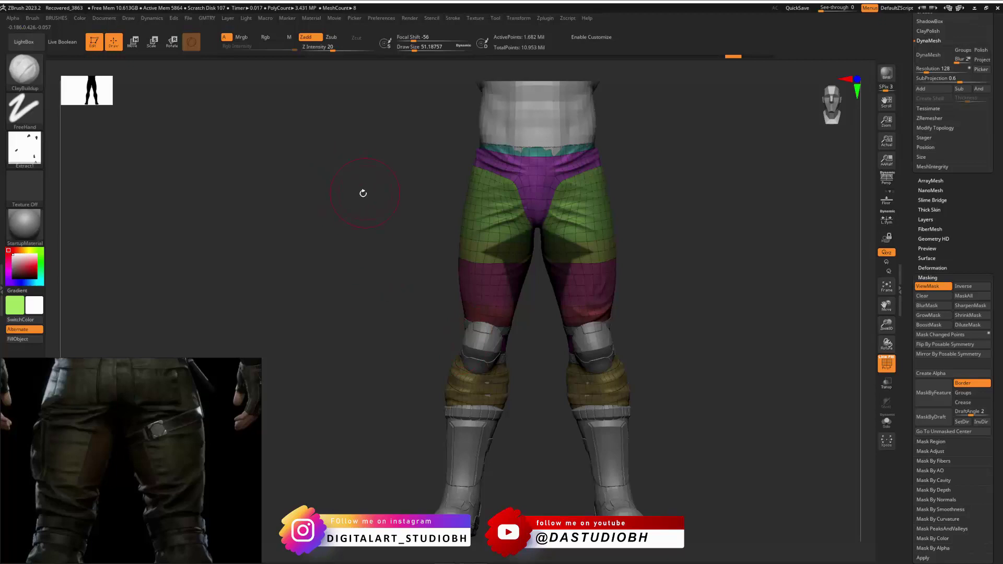
key(ctrl+z)
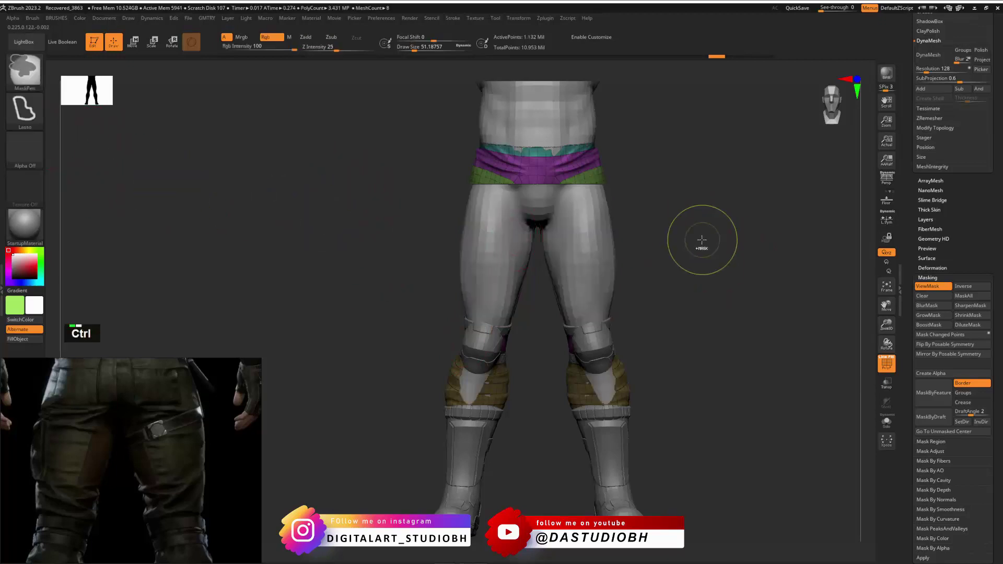
key(ctrl+shift+z)
key(ctrl+shift+z)
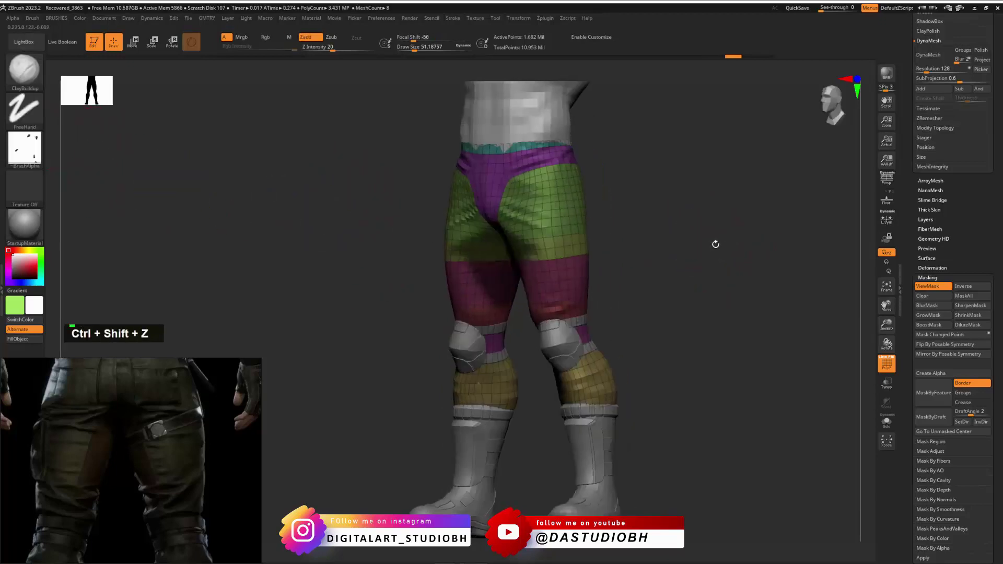
Try to unwrap the trousers' UVs with UV Master.
click(519, 19)
click(545, 18)
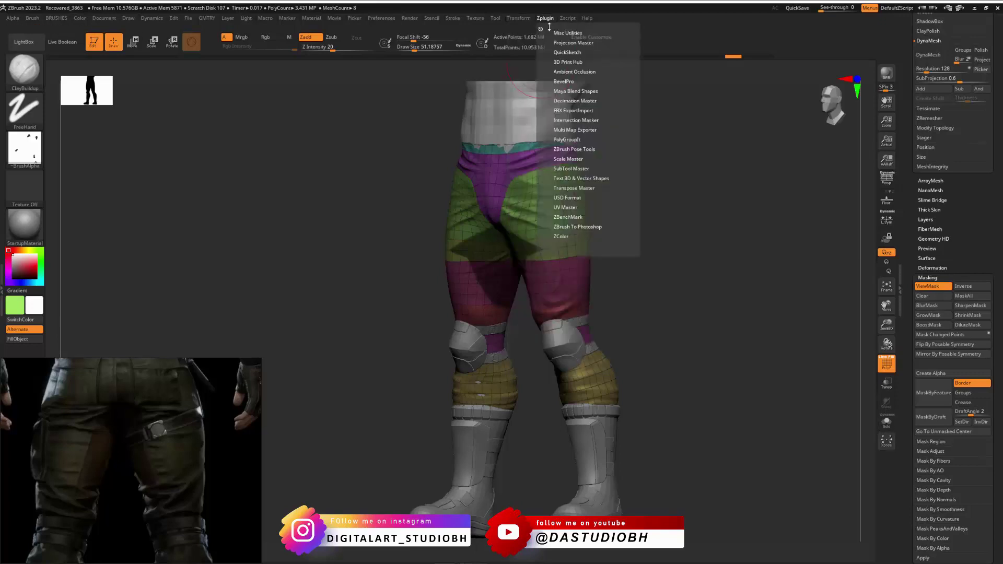
key(shift)
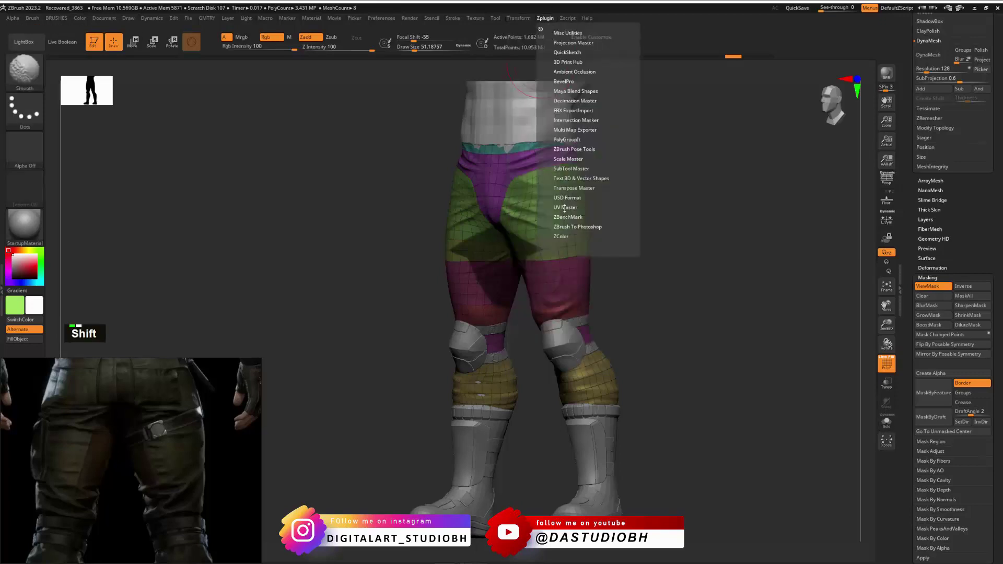
shift+click(565, 208)
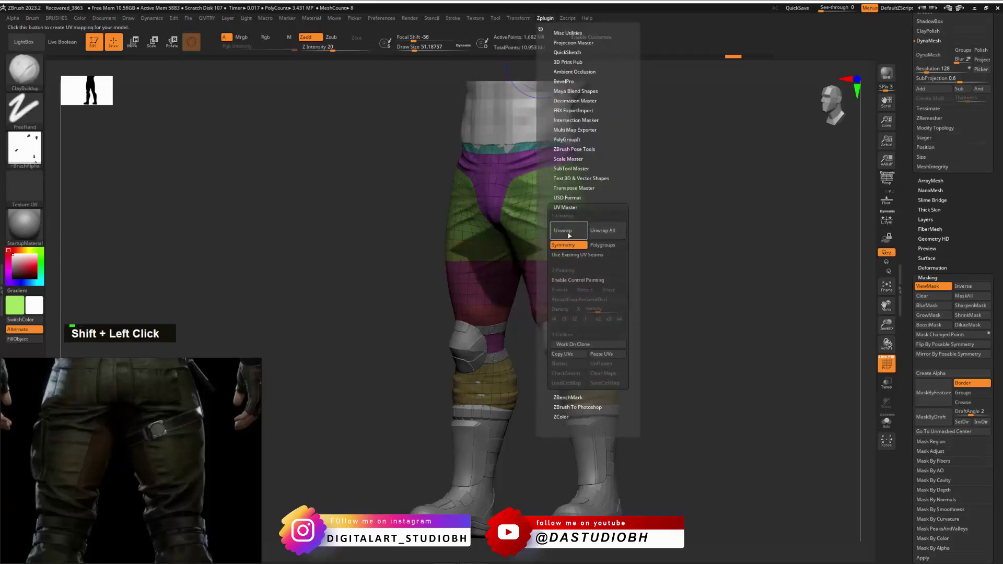
click(567, 233)
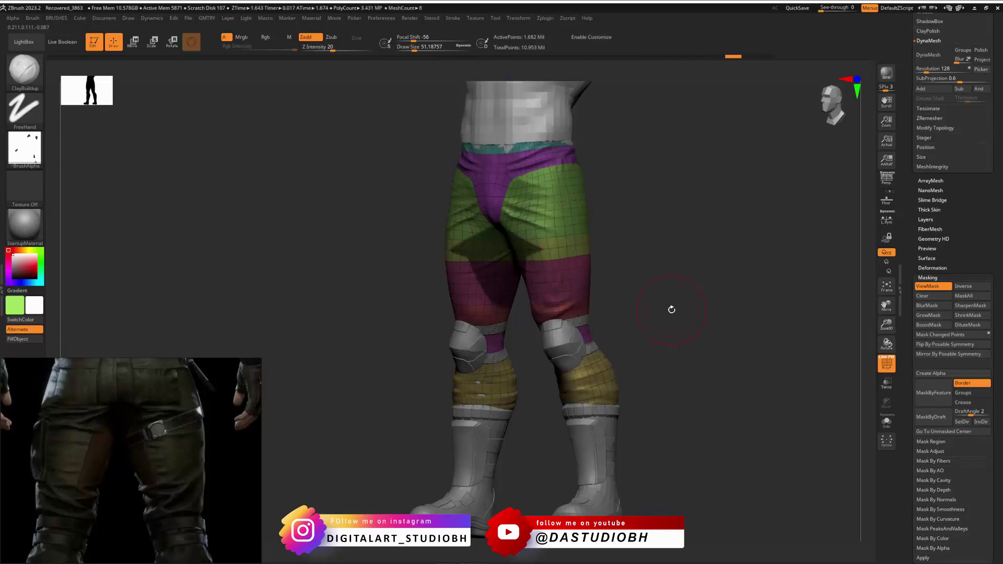
Switch to the separate Extract1 trousers tool and lower the mesh to its lowest subdivision level.
scroll(920, 115, up, 10)
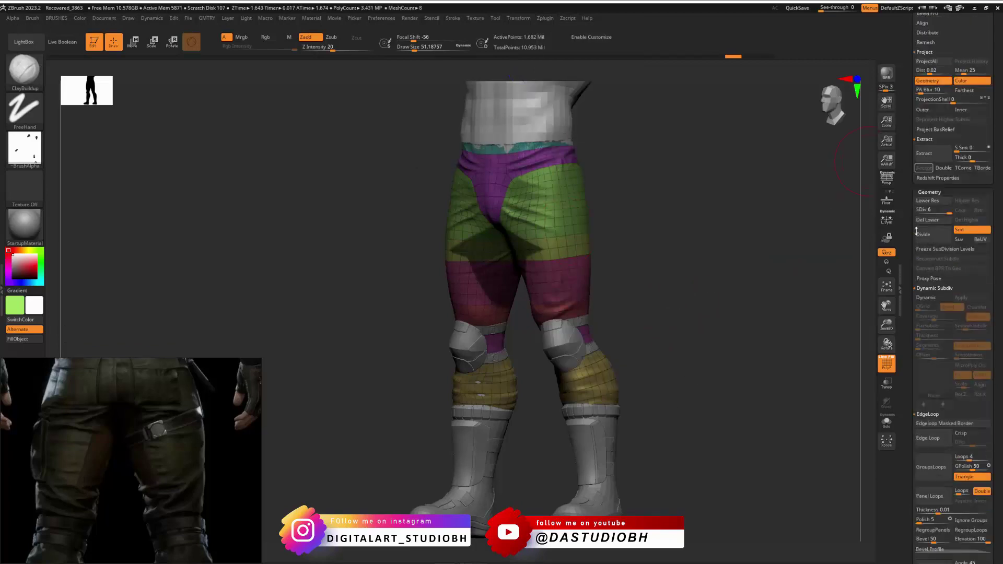
scroll(924, 120, up, 3)
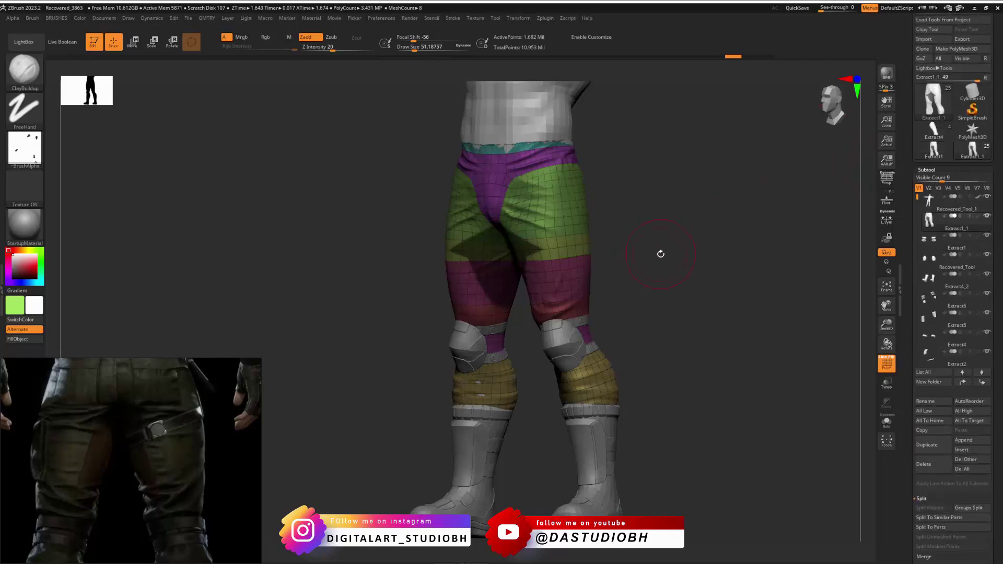
click(937, 135)
click(934, 151)
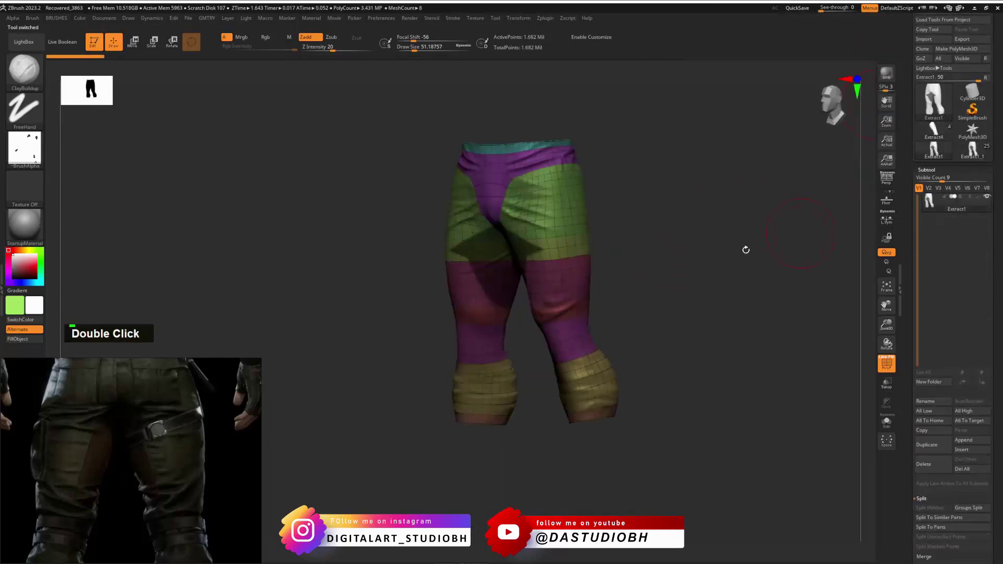
key(shift+d)
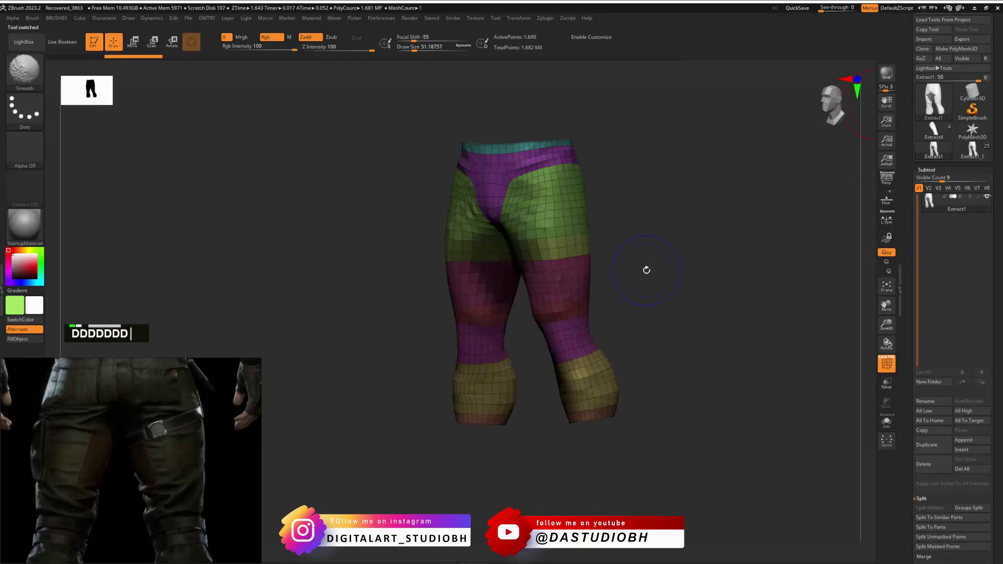
Set the ZModeler edge action to Crease with the EdgeLoop Complete target and crease the loop along the trousers' centre line.
mouse_move(665, 240)
alt+mouse_down()
mouse_move(705, 218)
mouse_move(688, 251)
mouse_move(669, 250)
alt+mouse_up()
key(ctrl+b)
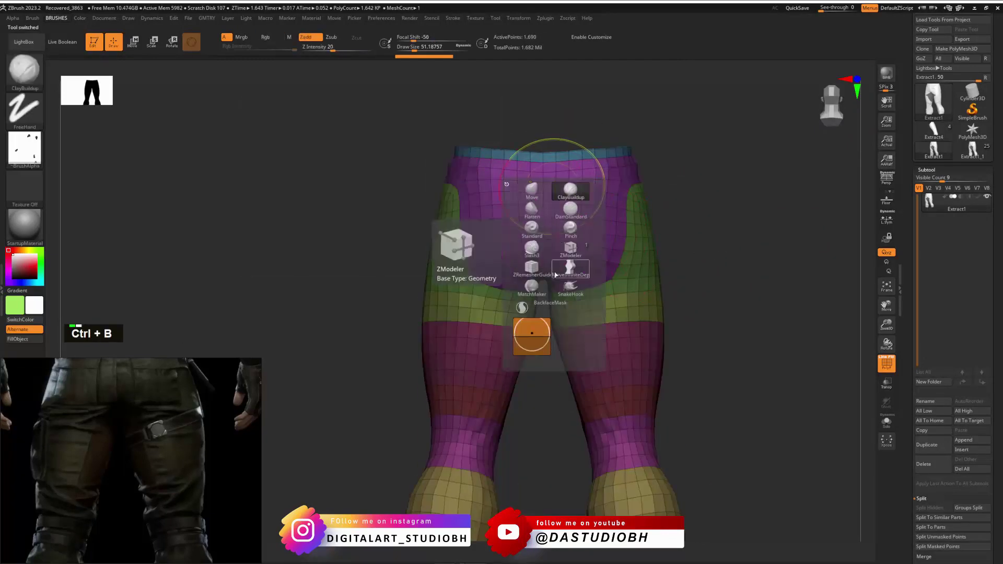
click(571, 249)
key(space)
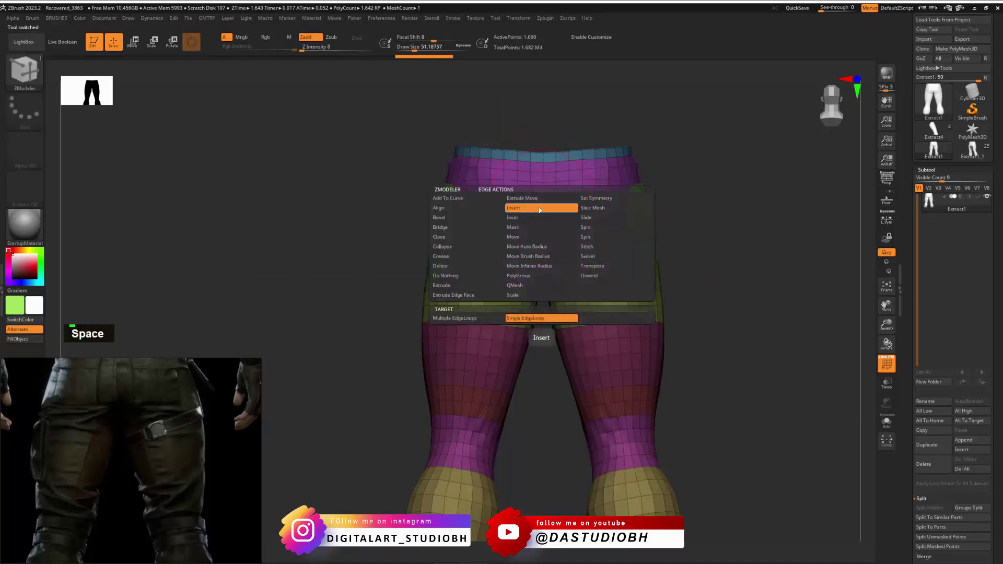
click(453, 257)
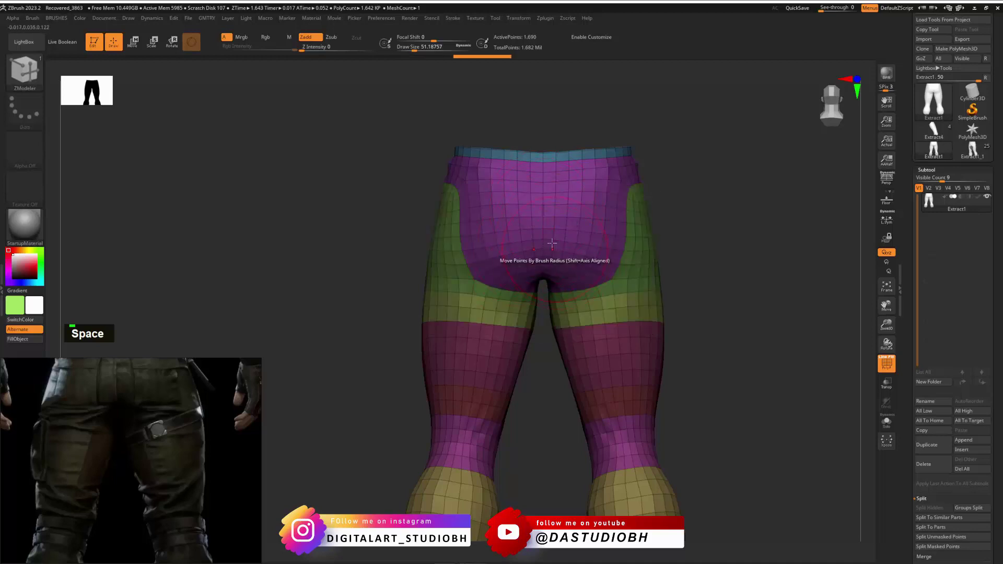
key(space)
click(467, 339)
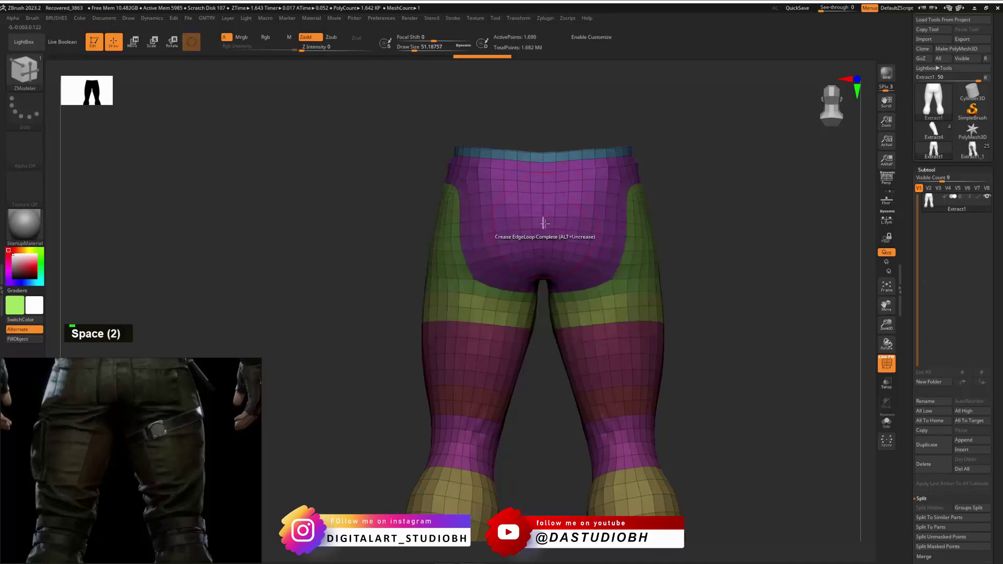
Crease the edge loops running down the outer sides of both trouser legs.
drag(724, 180, 713, 198)
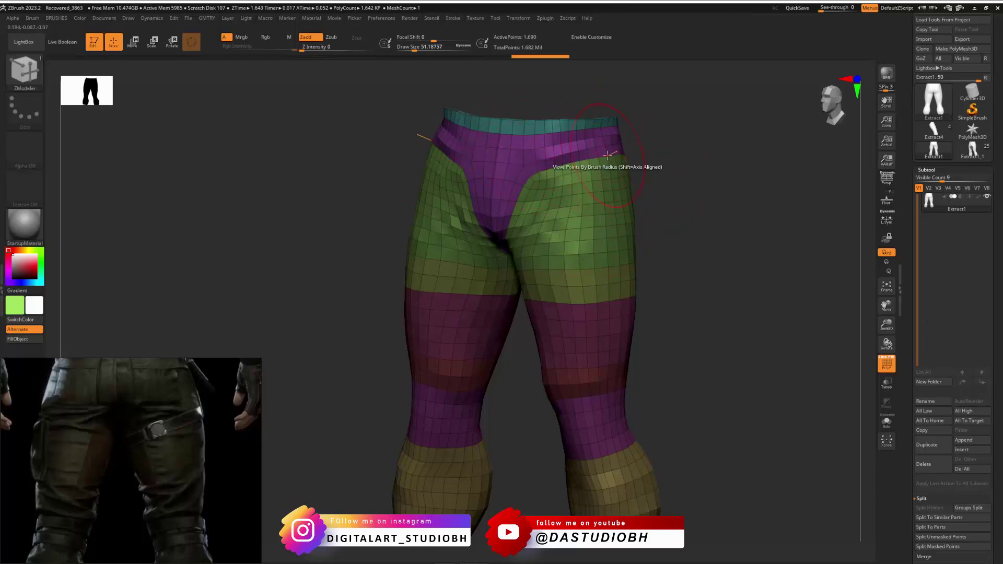
drag(687, 215, 692, 188)
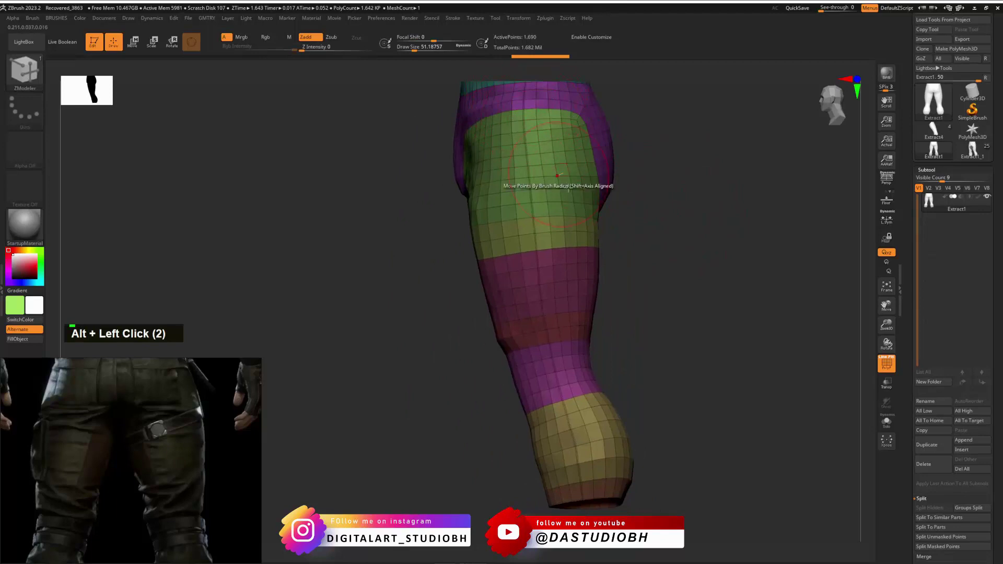
drag(693, 226, 732, 214)
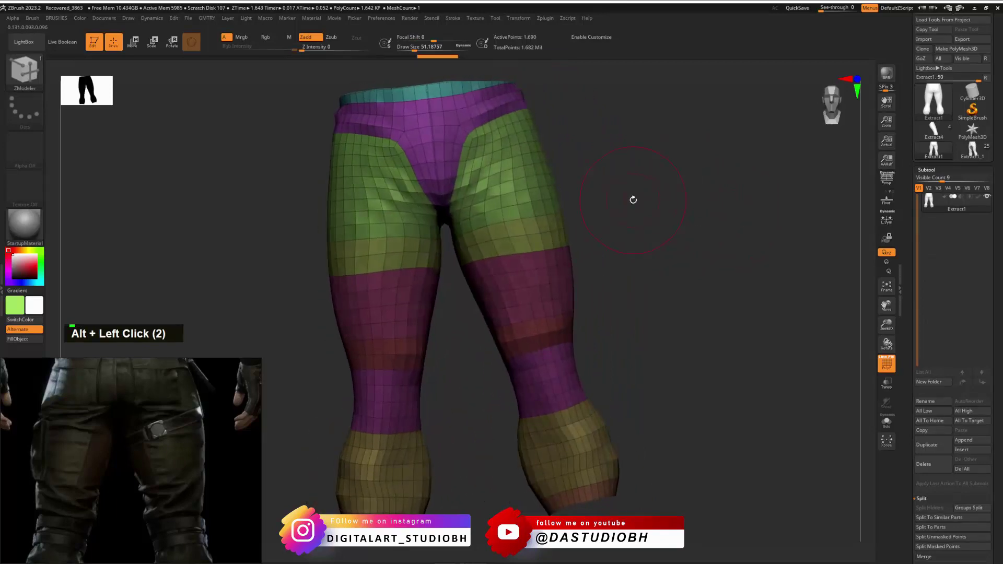
Unwrap the trousers' UVs along the creased edges with symmetry, leaving automatic seams off.
scroll(921, 286, down, 10)
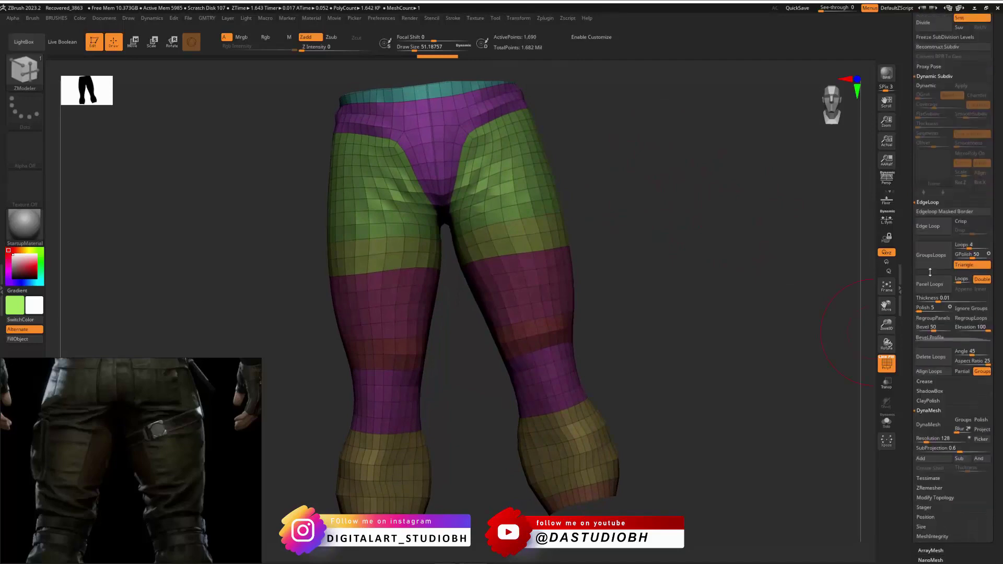
drag(911, 436, 919, 369)
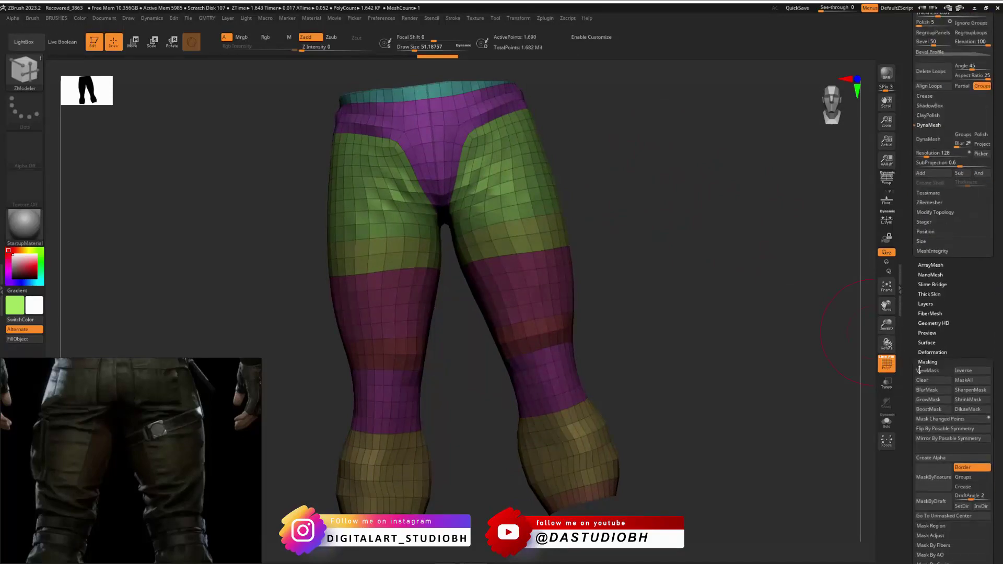
drag(909, 405, 931, 317)
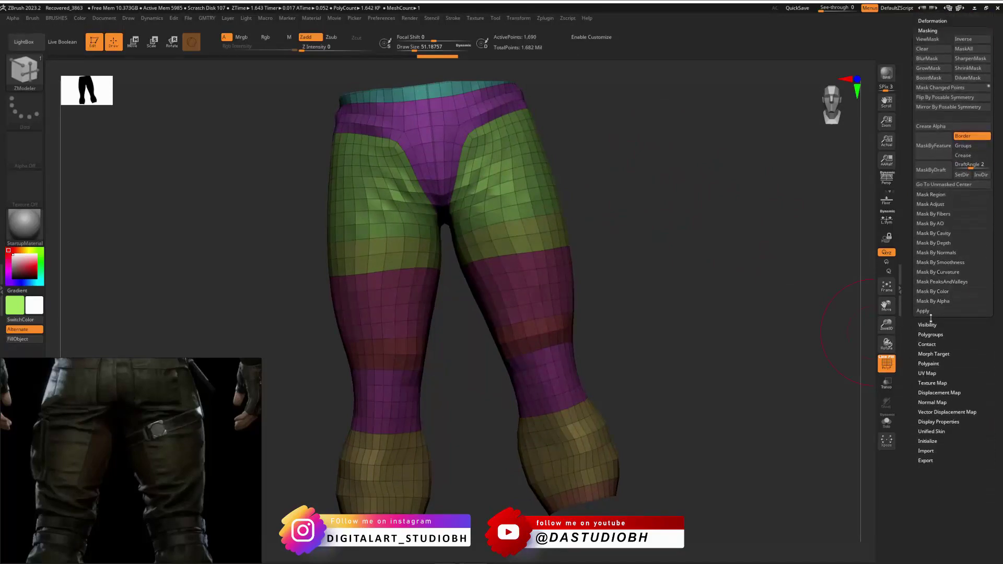
key(shift)
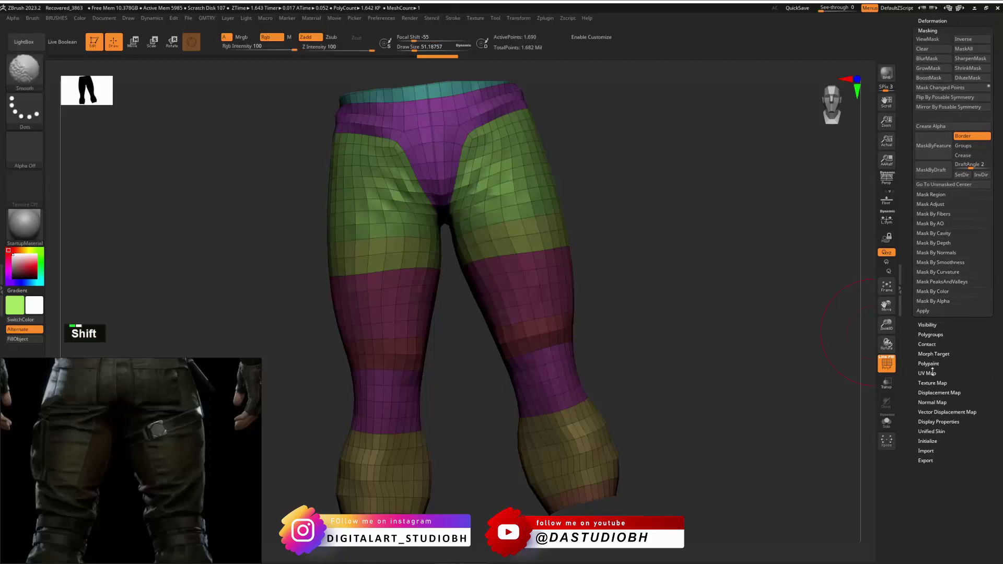
shift+click(932, 402)
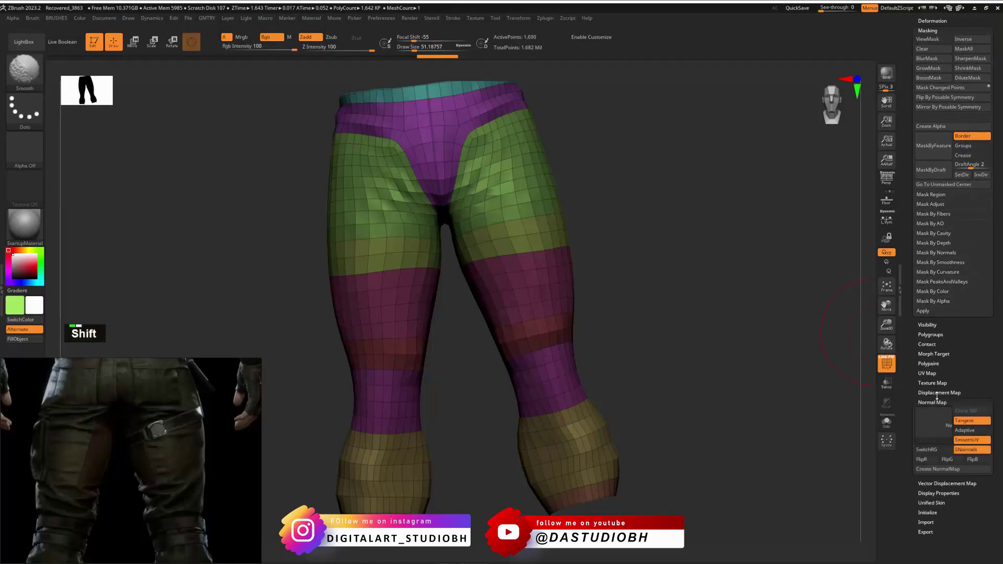
shift+click(935, 401)
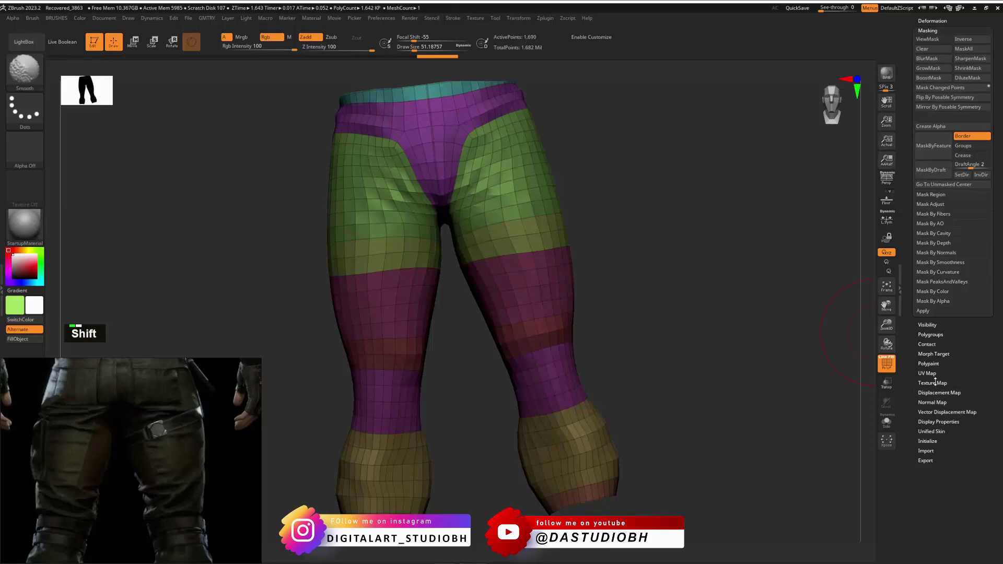
shift+click(932, 374)
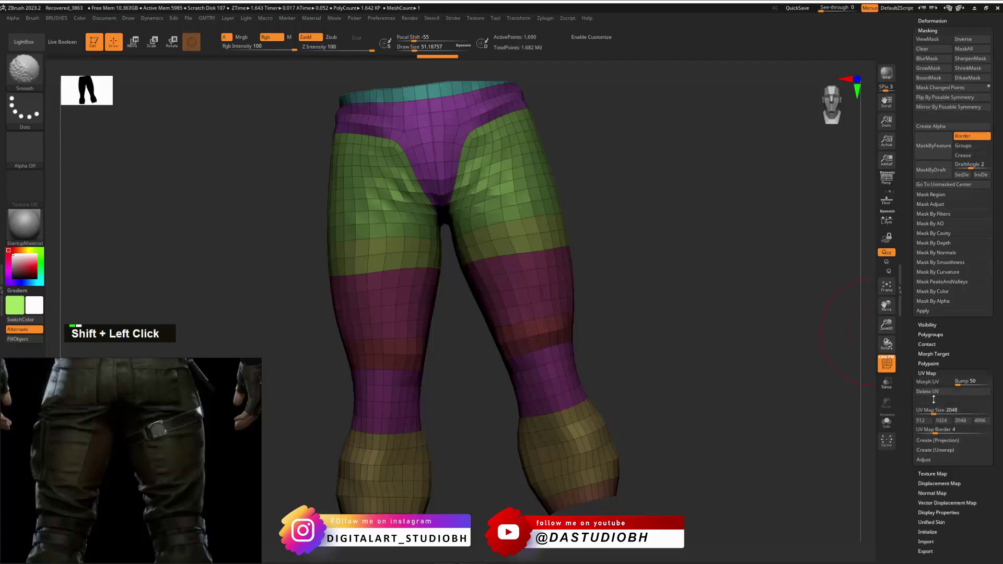
shift+click(933, 450)
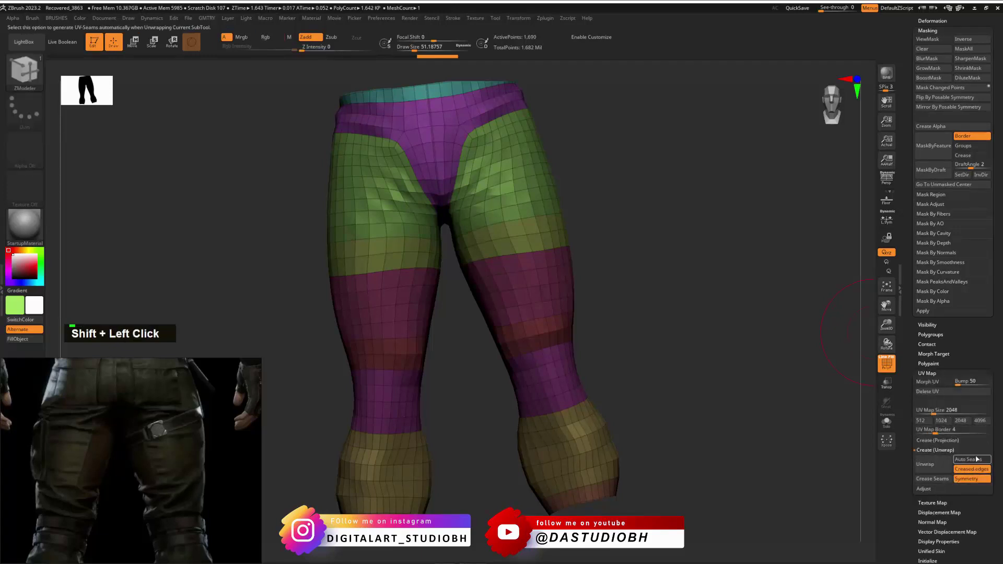
click(945, 470)
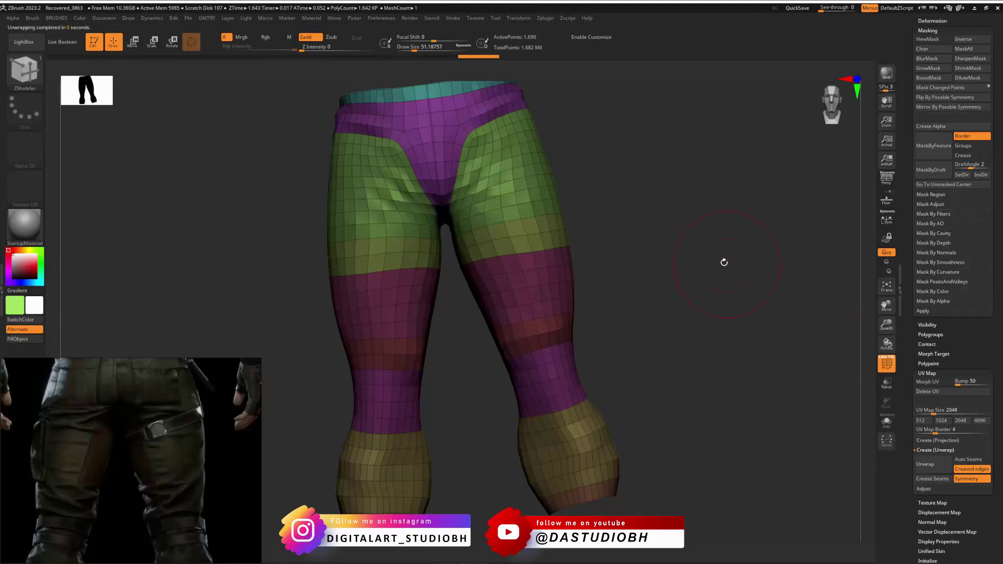
Morph the trousers into their flat UV layout, examine the islands, and return to the 3D shape.
click(935, 385)
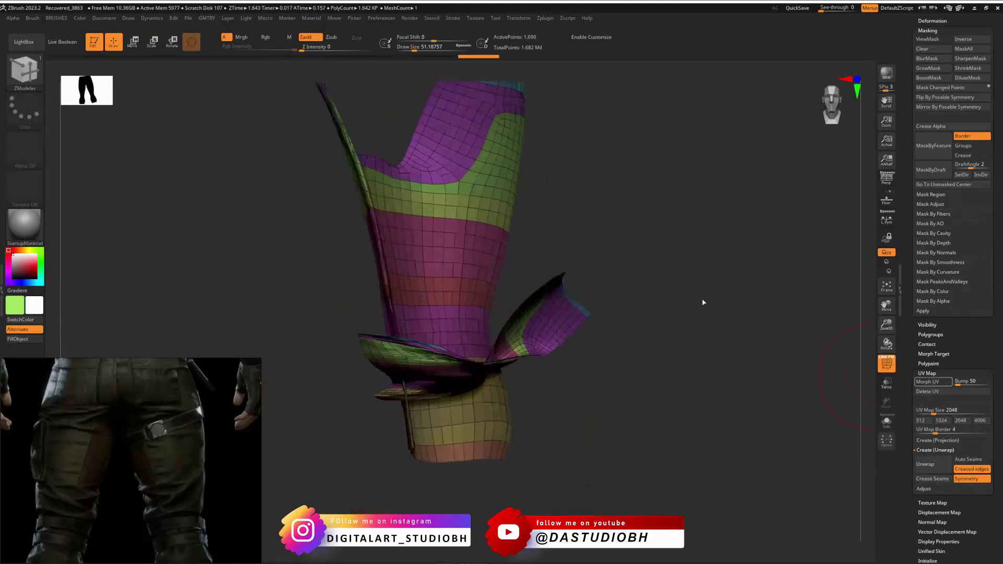
alt+drag(731, 285, 601, 258)
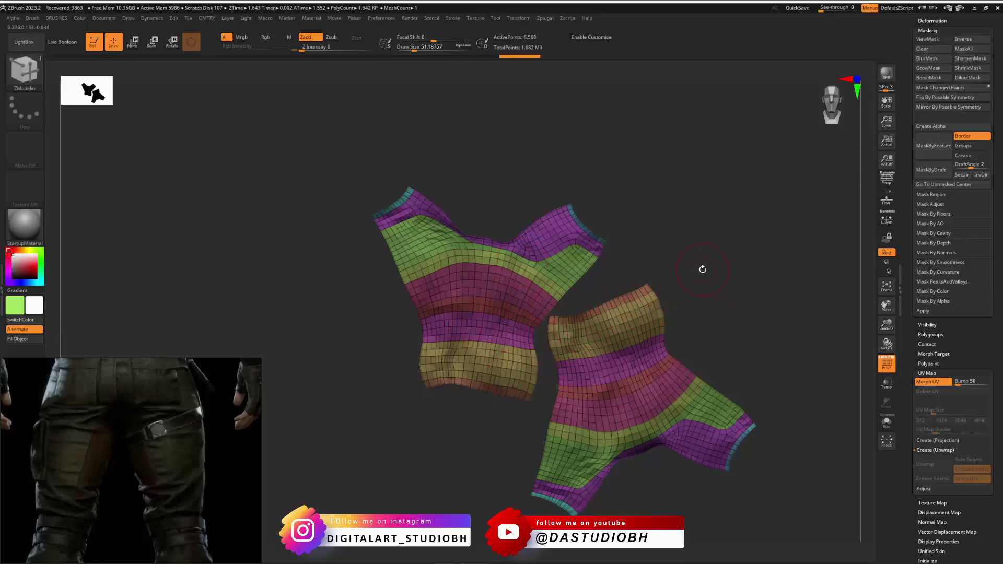
mouse_move(701, 268)
mouse_down()
mouse_move(741, 264)
mouse_move(698, 266)
mouse_up()
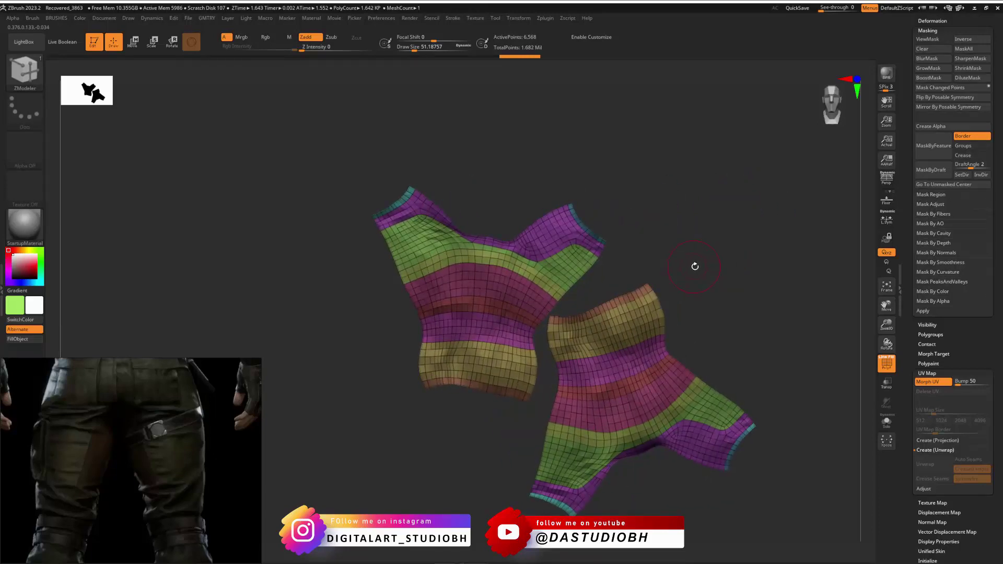
mouse_move(695, 267)
mouse_down()
mouse_move(710, 273)
mouse_move(701, 261)
mouse_up()
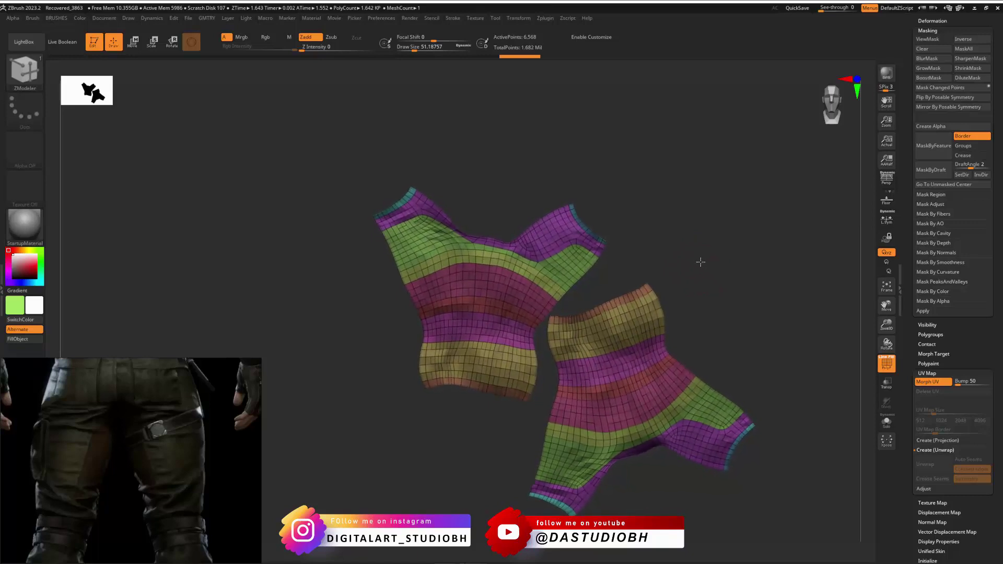
key(ctrl+z)
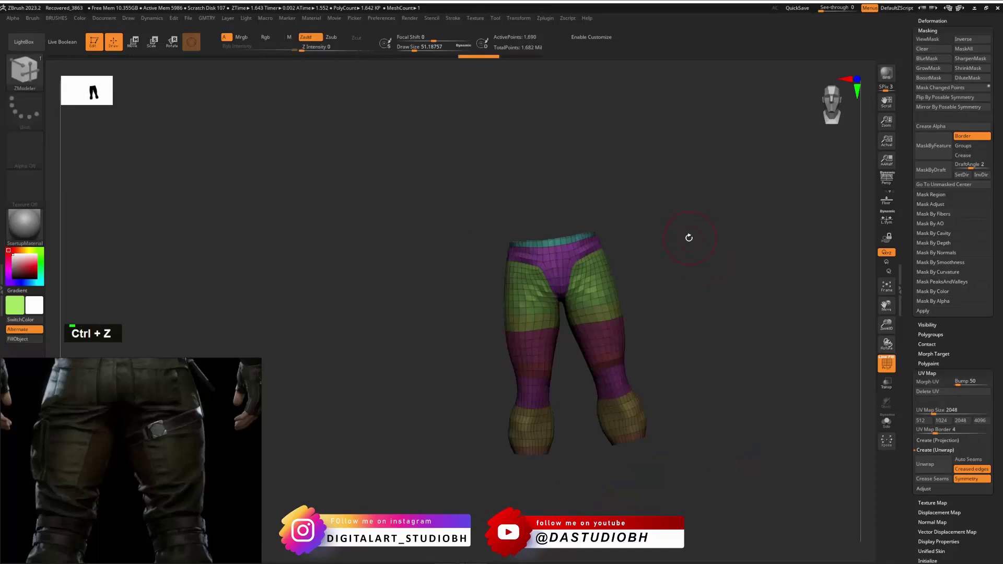
Uncrease the trousers' centre edge loop and unwrap the UVs again along the remaining creases.
alt+click(701, 240)
alt+drag(701, 240, 701, 220)
alt+click(501, 272)
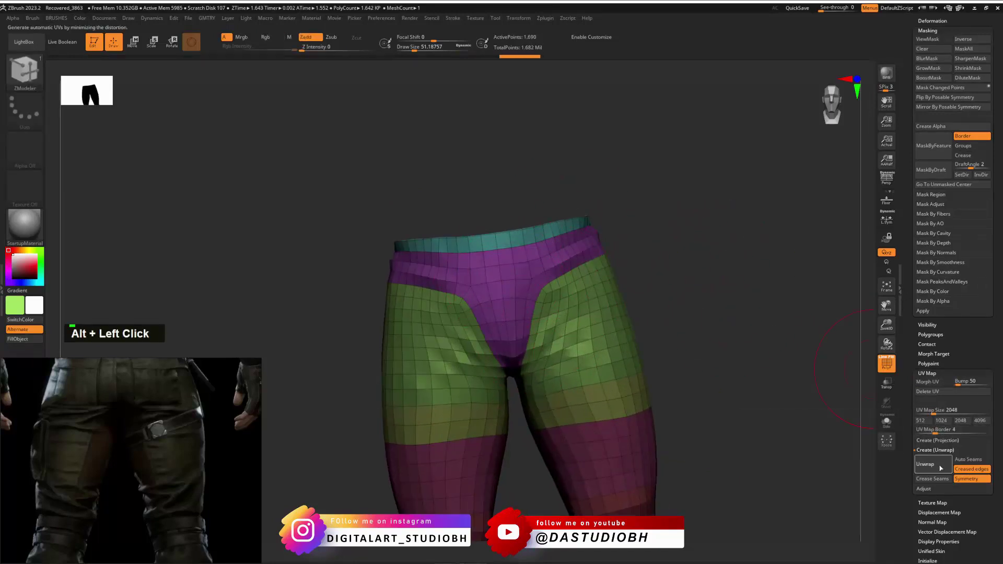
Check the new UV layout with Morph UV and restore the trousers' 3D shape.
click(926, 381)
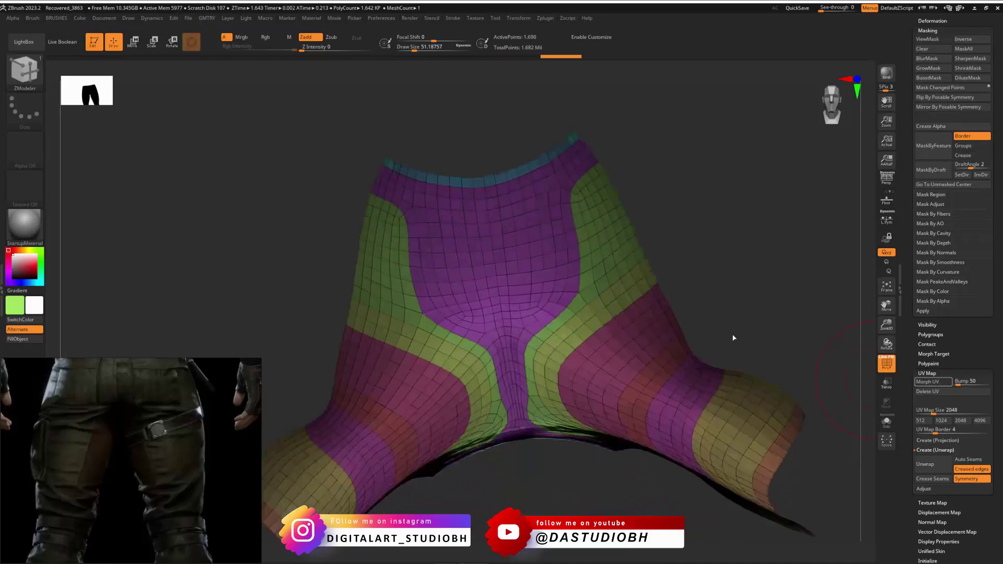
alt+drag(695, 236, 698, 287)
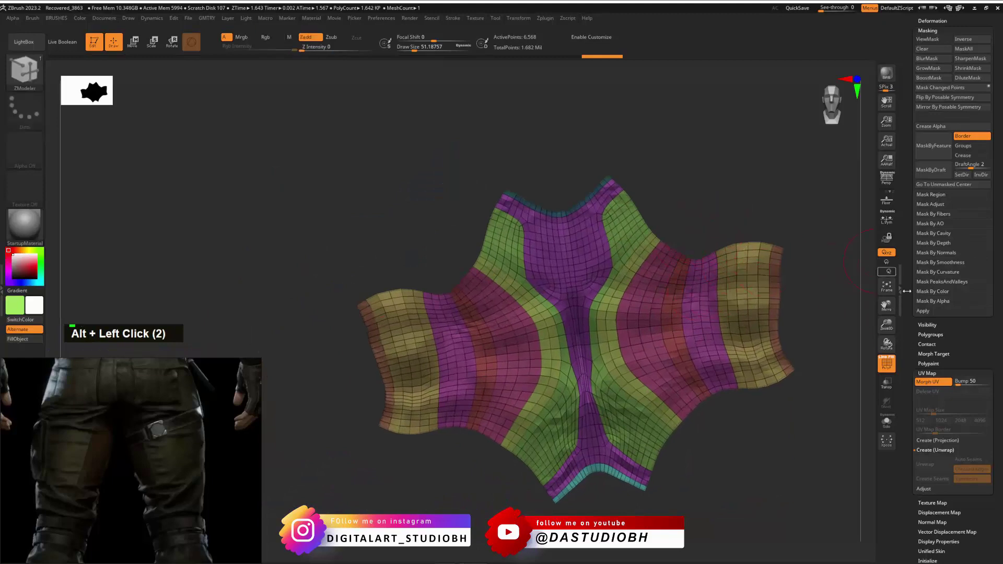
click(935, 384)
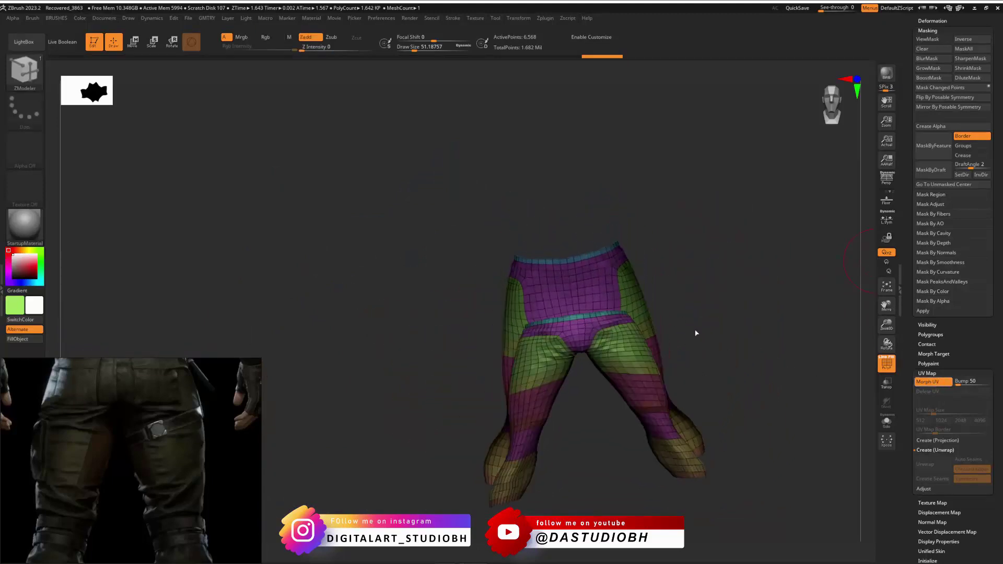
Copy the UVs of the low-resolution trousers with UV Master.
scroll(907, 111, up, 3)
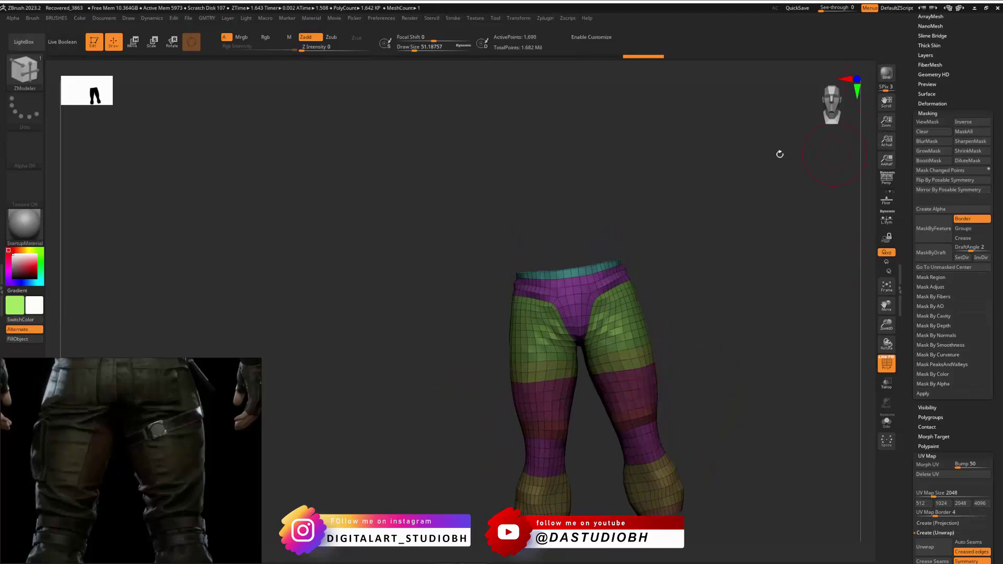
click(544, 18)
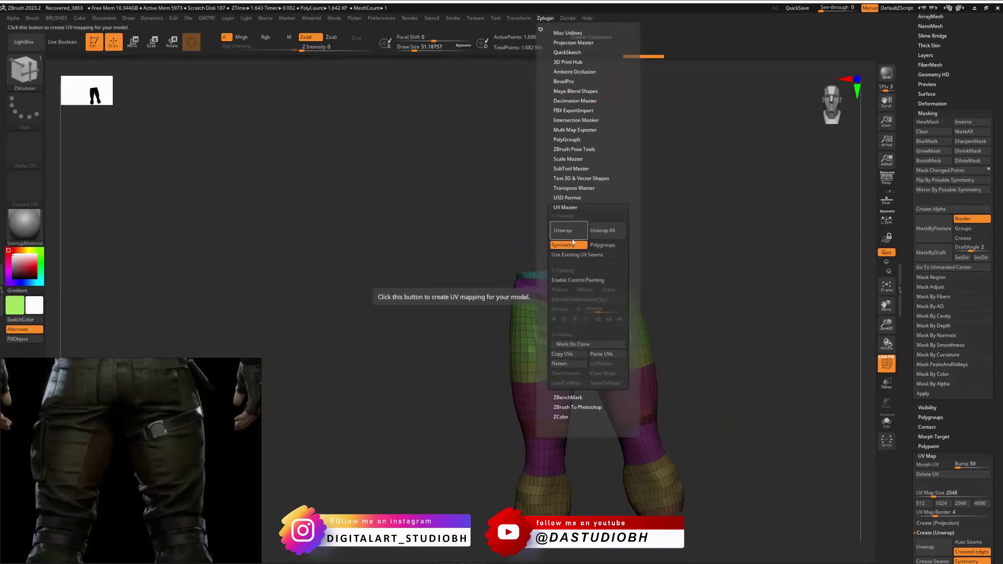
click(570, 355)
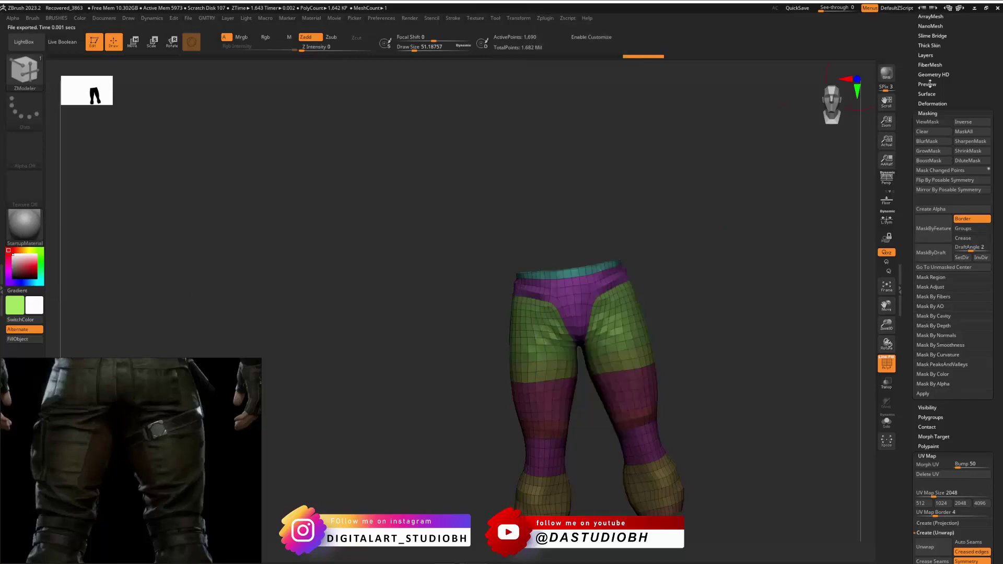
Switch to the full character model and paste the copied UVs onto its trousers with UV Master.
drag(919, 93, 920, 200)
scroll(924, 228, up, 10)
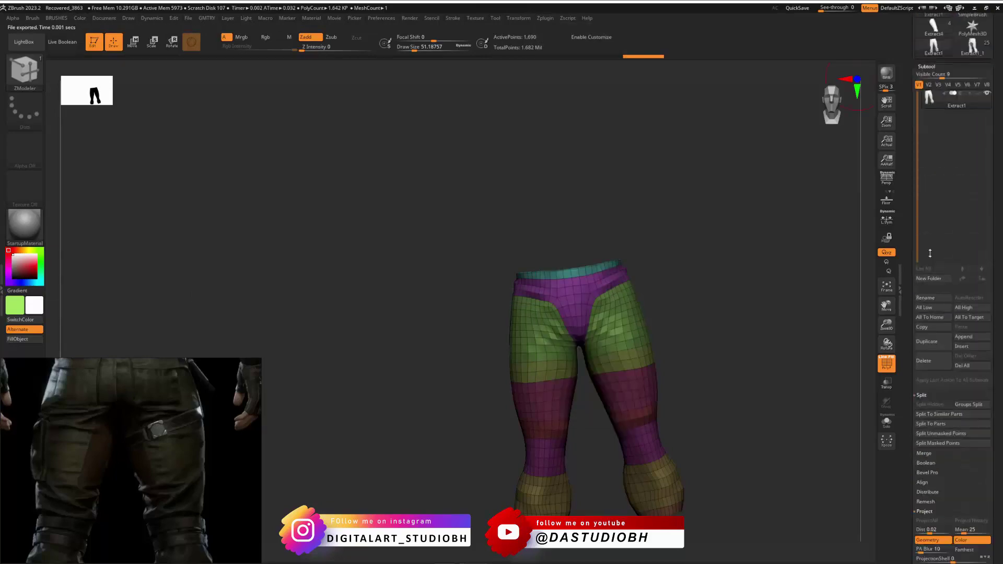
click(972, 185)
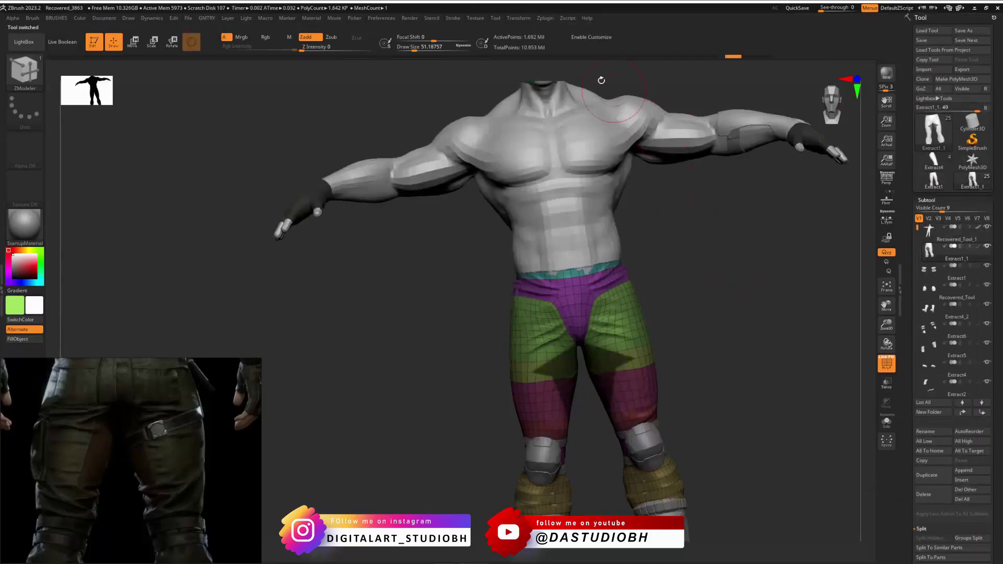
click(546, 19)
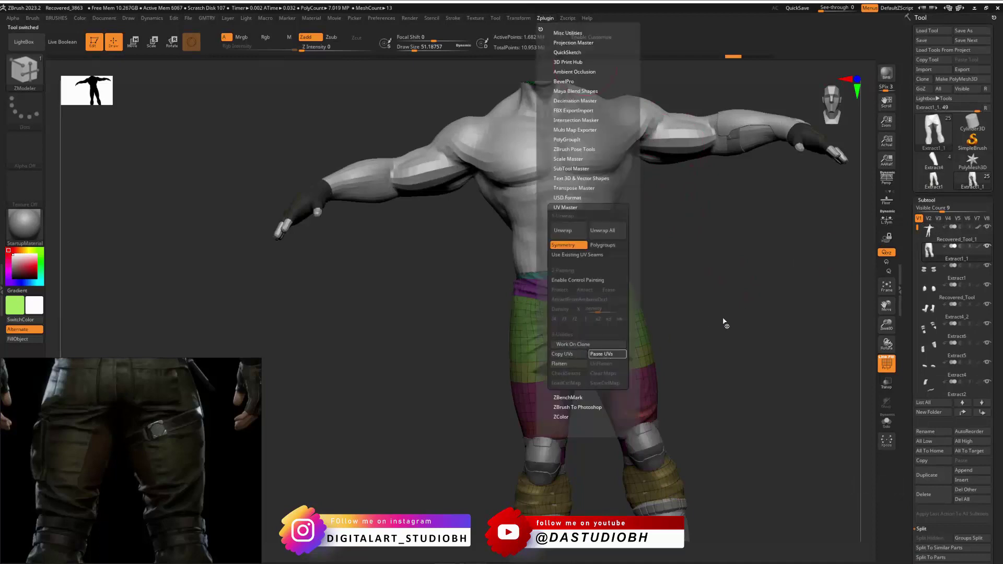
alt+drag(781, 380, 856, 375)
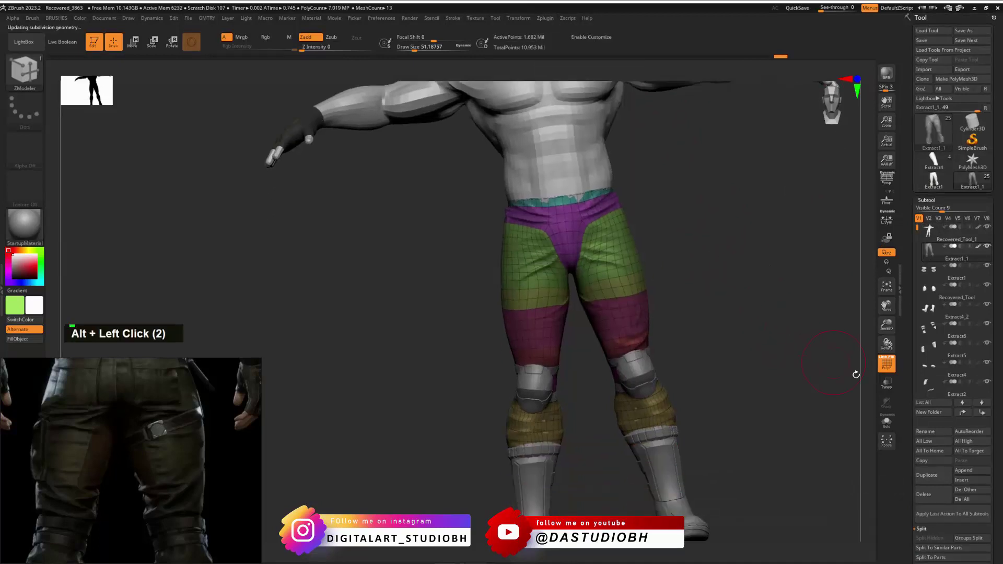
drag(695, 324, 712, 324)
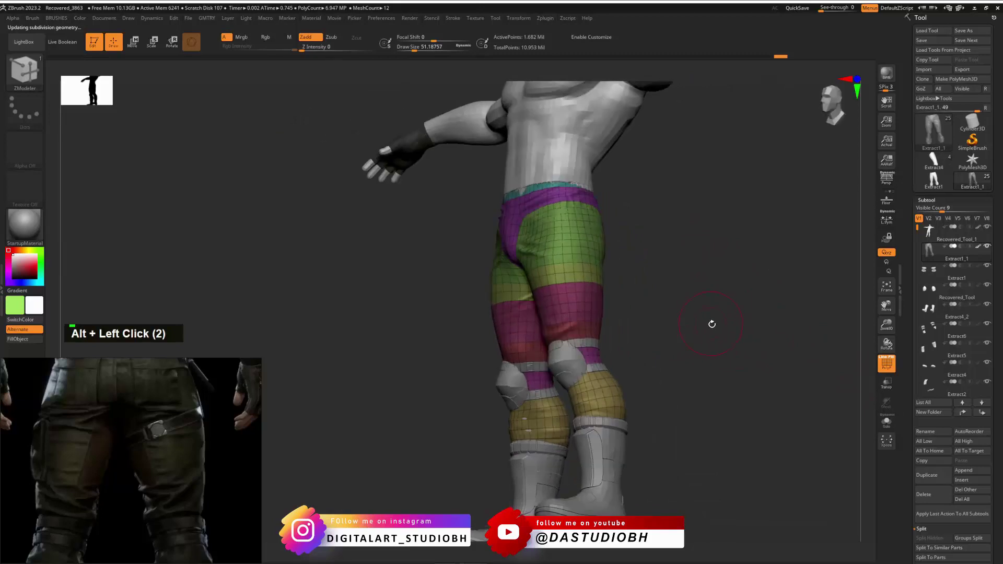
Step back through the trousers' undo history and restore the latest state.
scroll(903, 406, down, 5)
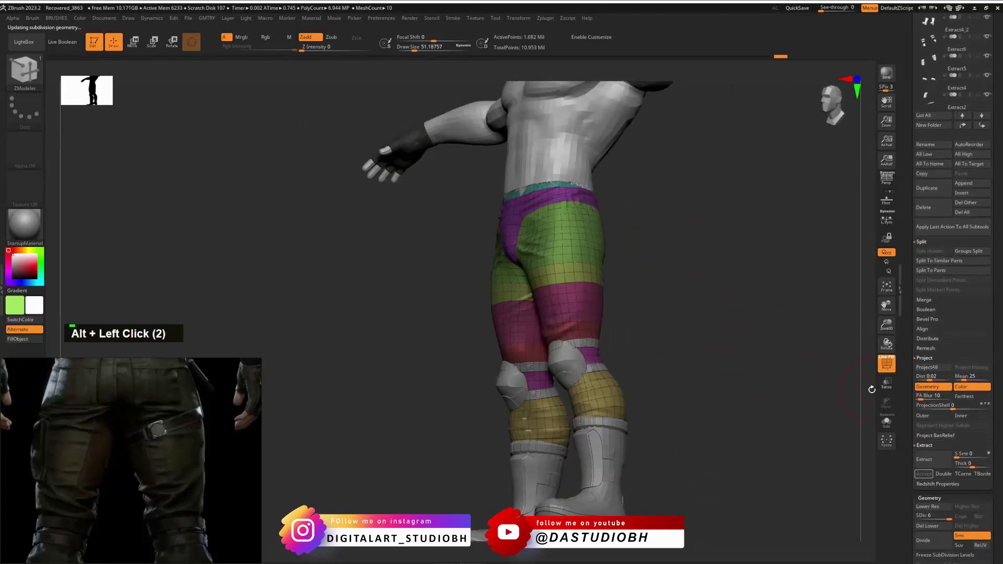
drag(911, 383, 911, 34)
key(ctrl+z)
key(ctrl+shift+z)
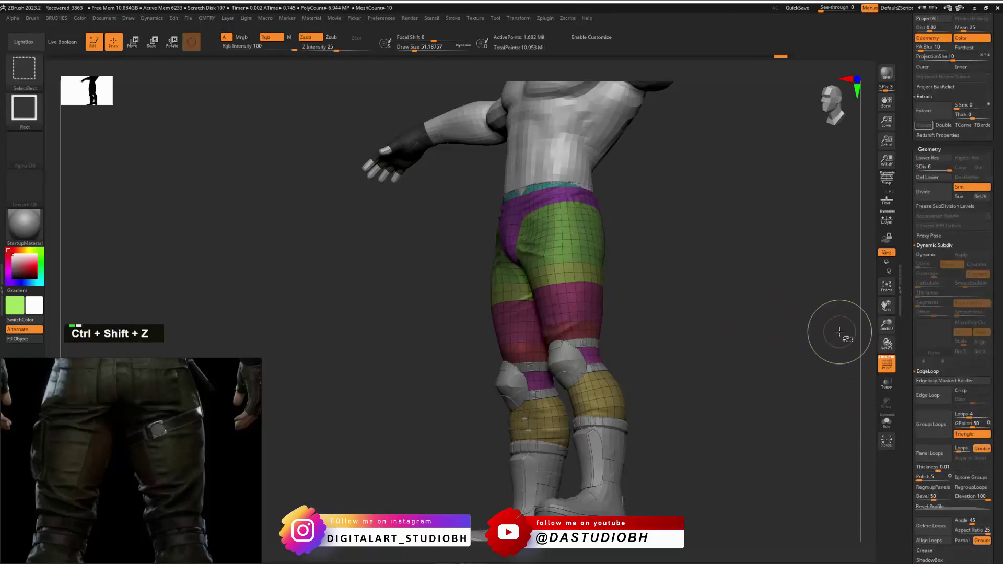
drag(832, 313, 846, 318)
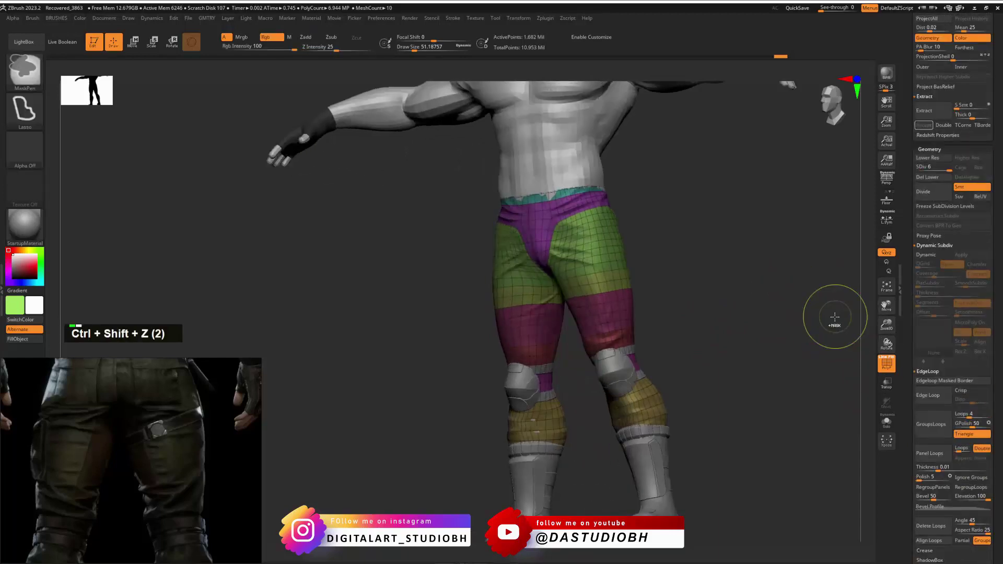
drag(904, 539, 904, 300)
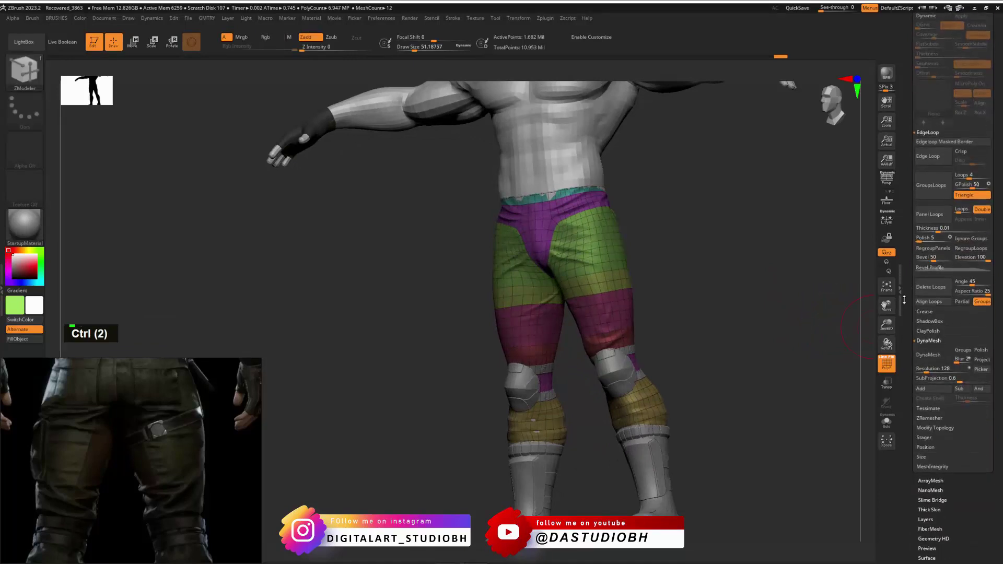
drag(918, 480, 918, 210)
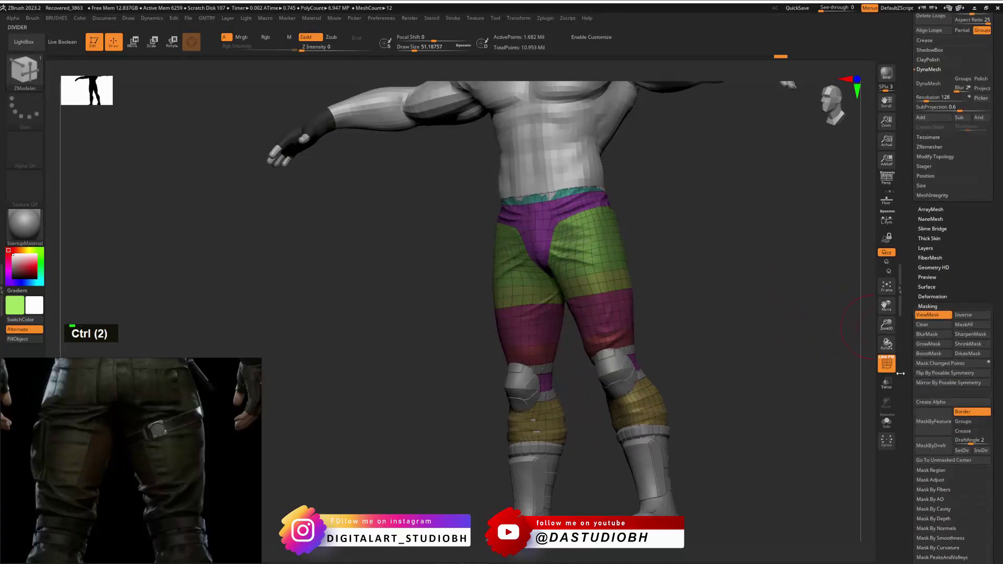
key(ctrl+z)
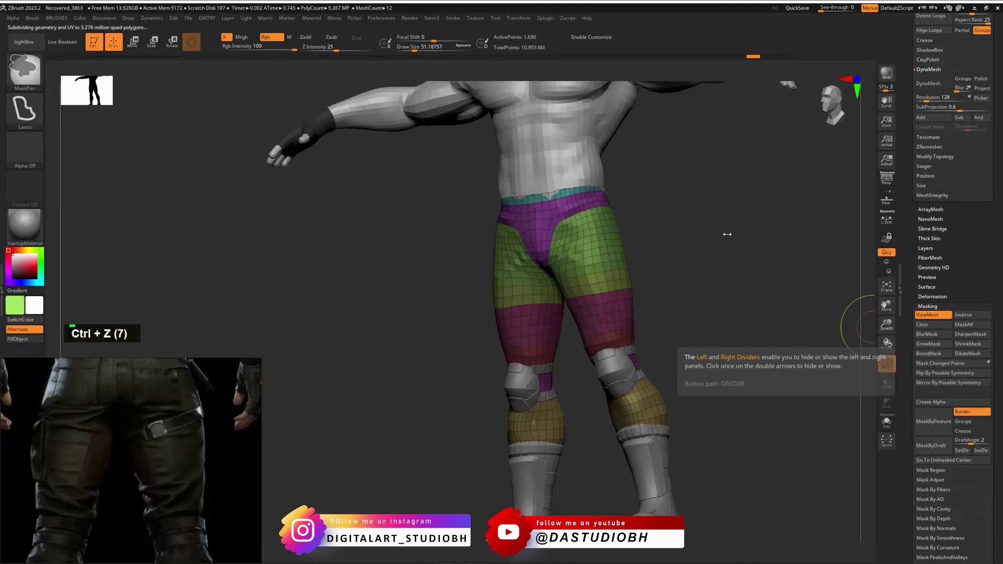
mouse_move(727, 234)
mouse_down()
mouse_move(766, 248)
mouse_move(753, 259)
mouse_up()
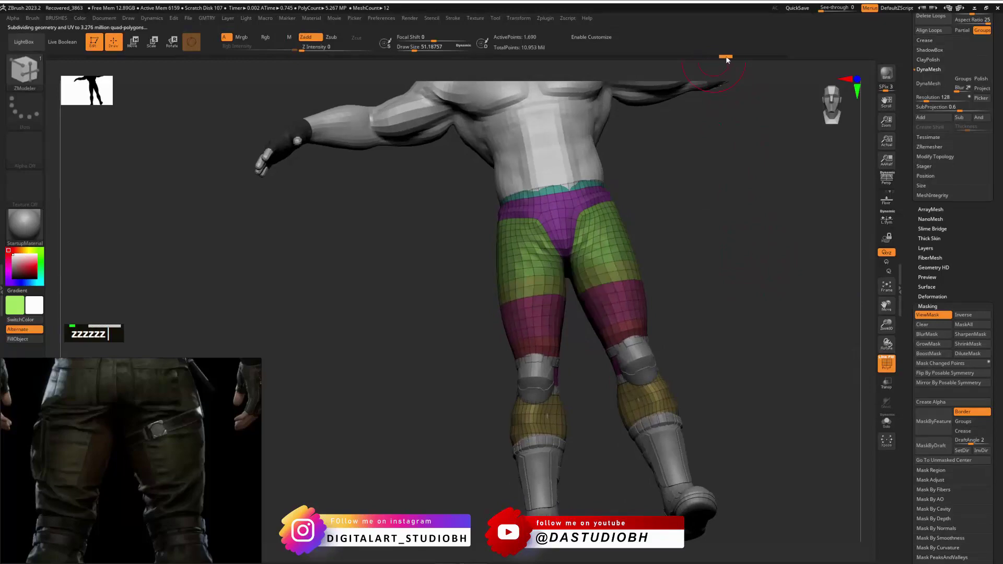
drag(733, 247, 779, 257)
alt+click(775, 240)
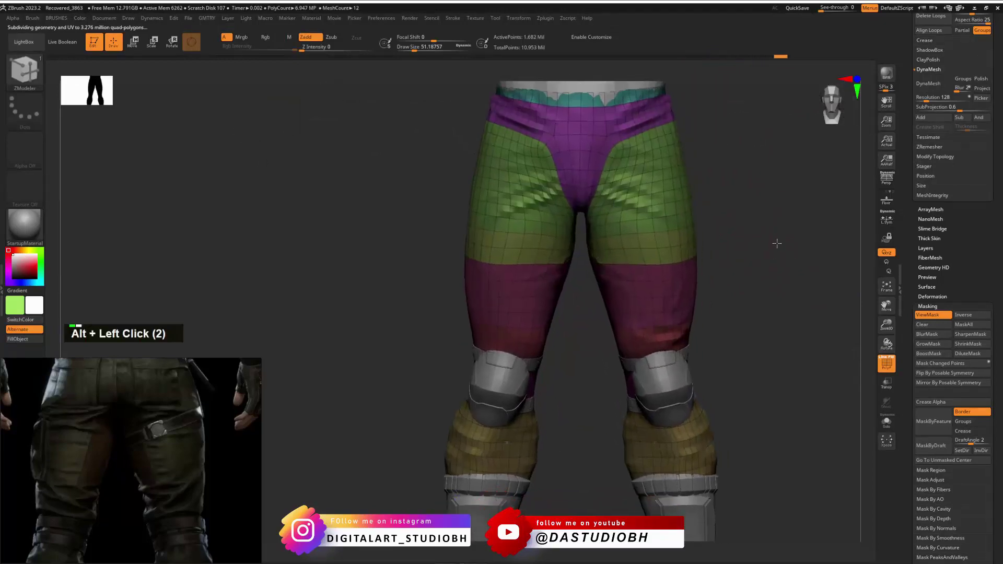
Lasso-mask a band across the front of both thighs and trim its upper edge below the crotch.
alt+double_click(787, 240)
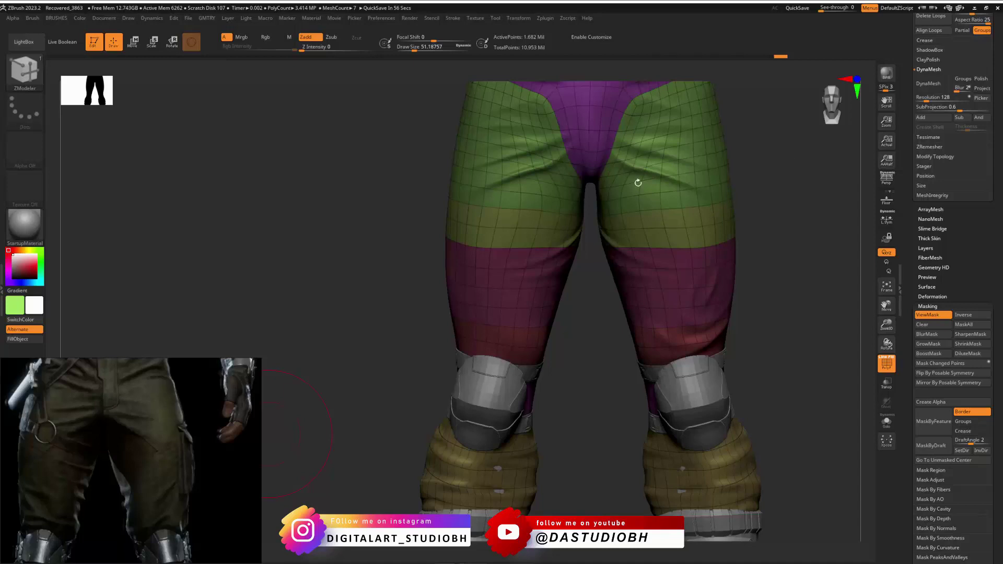
key(ctrl)
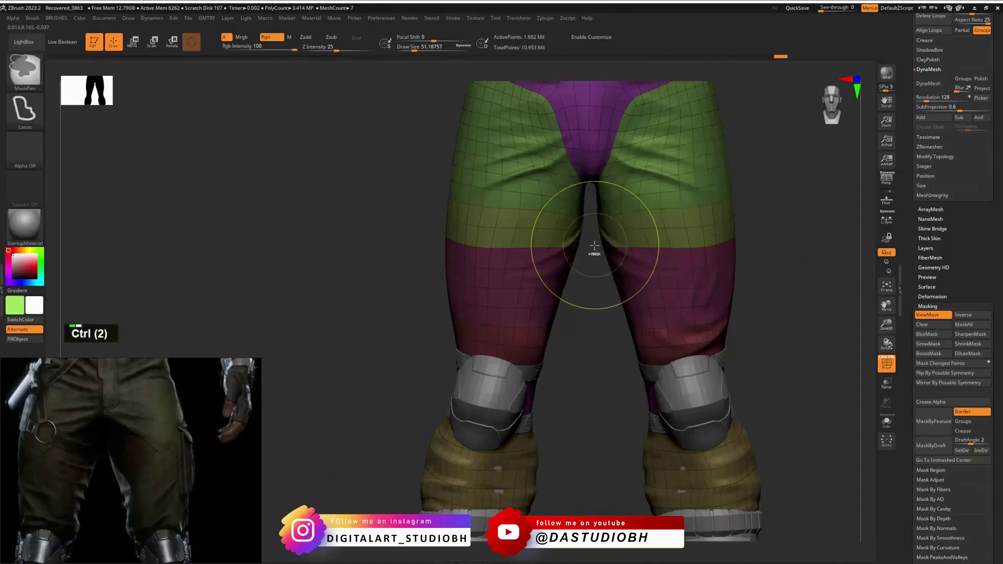
ctrl+drag(594, 245, 813, 176)
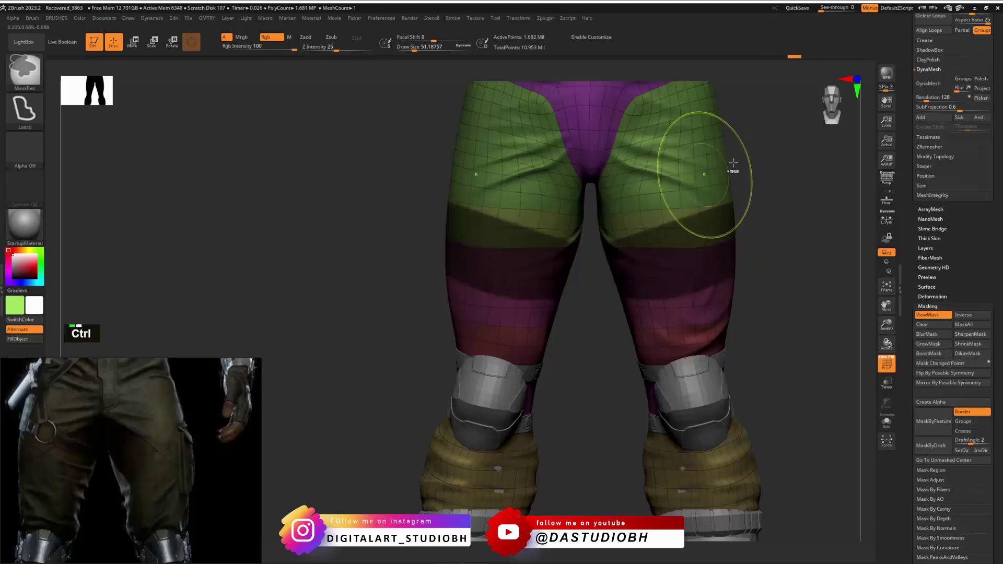
ctrl+click(592, 186)
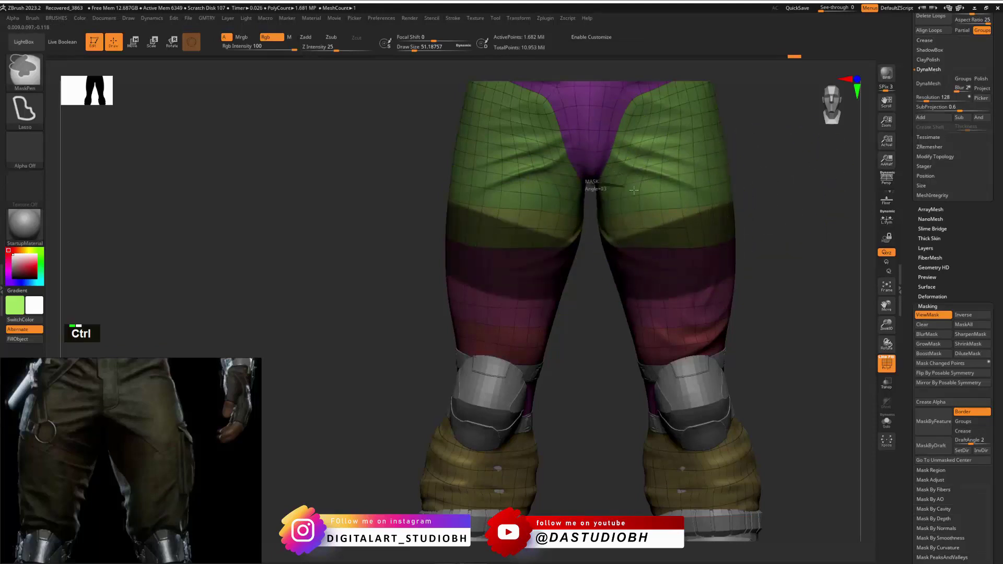
mouse_move(690, 226)
ctrl+mouse_down()
mouse_move(642, 267)
mouse_move(601, 266)
mouse_move(601, 251)
ctrl+mouse_up()
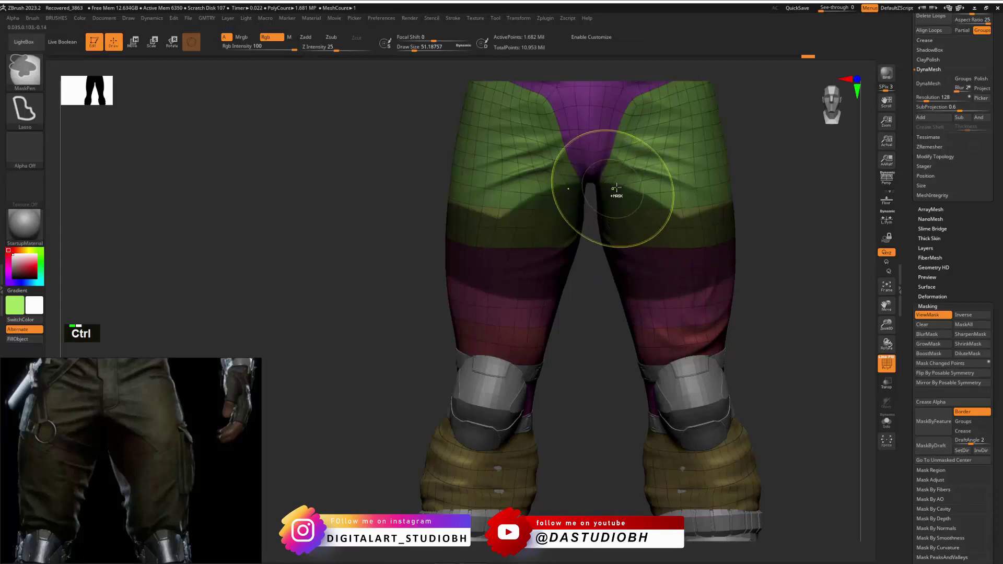
mouse_move(684, 219)
ctrl+alt+mouse_down()
mouse_move(579, 167)
mouse_move(679, 217)
ctrl+alt+mouse_up()
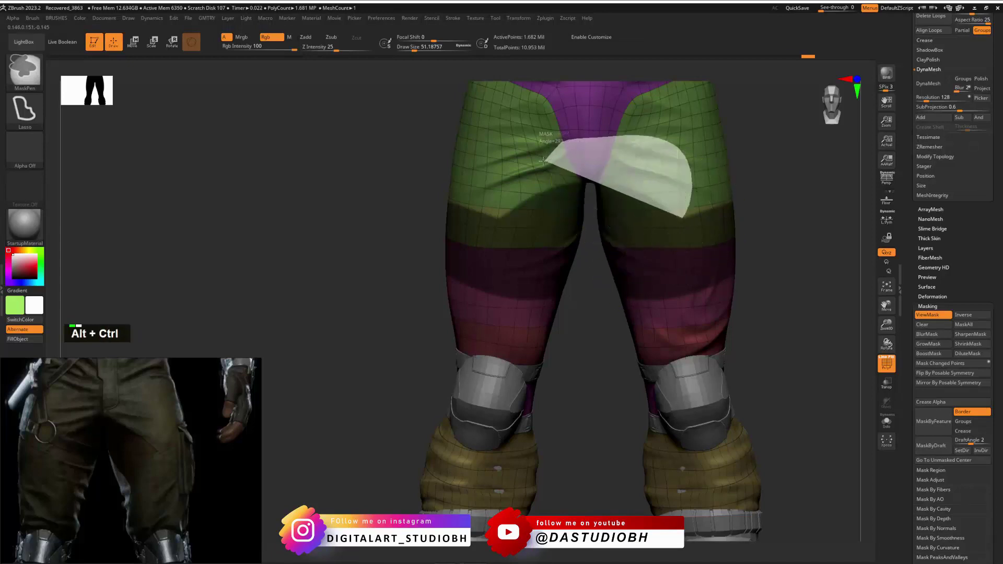
Unmask the outer and lower parts of the thighs, leaving angular masked panels on the inner thighs.
mouse_move(745, 237)
alt+mouse_down()
mouse_move(782, 130)
mouse_move(762, 172)
alt+mouse_up()
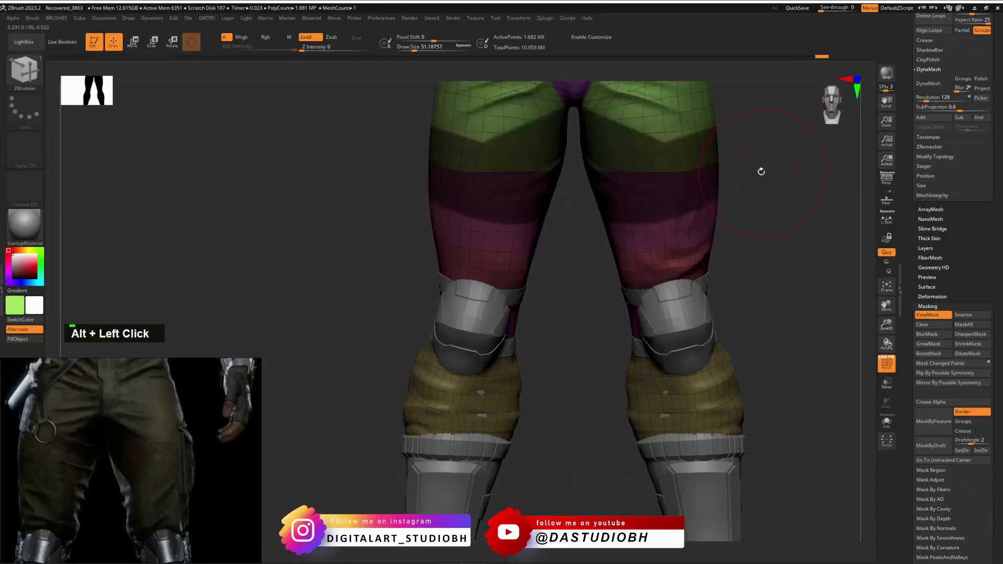
key(ctrl)
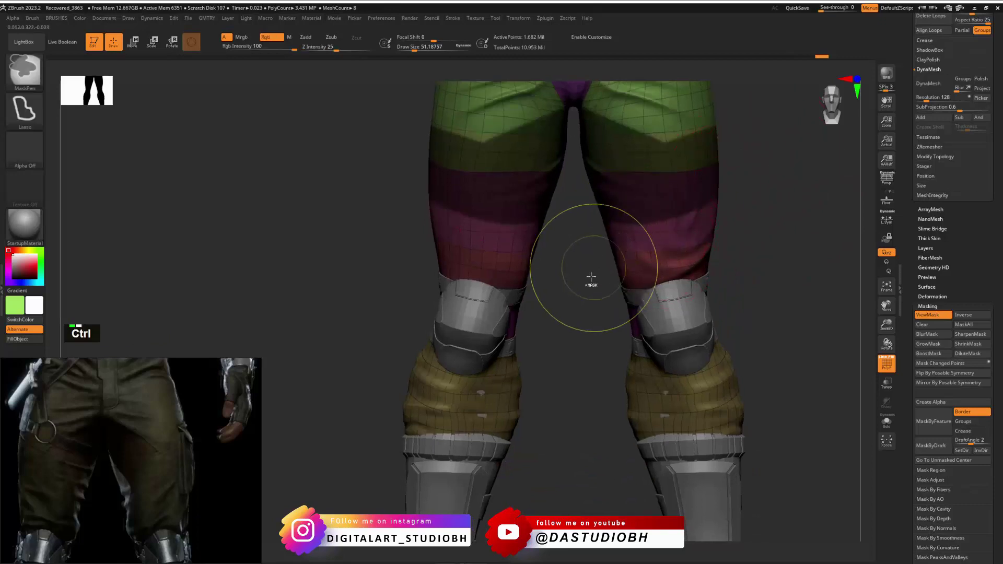
ctrl+drag(608, 269, 658, 174)
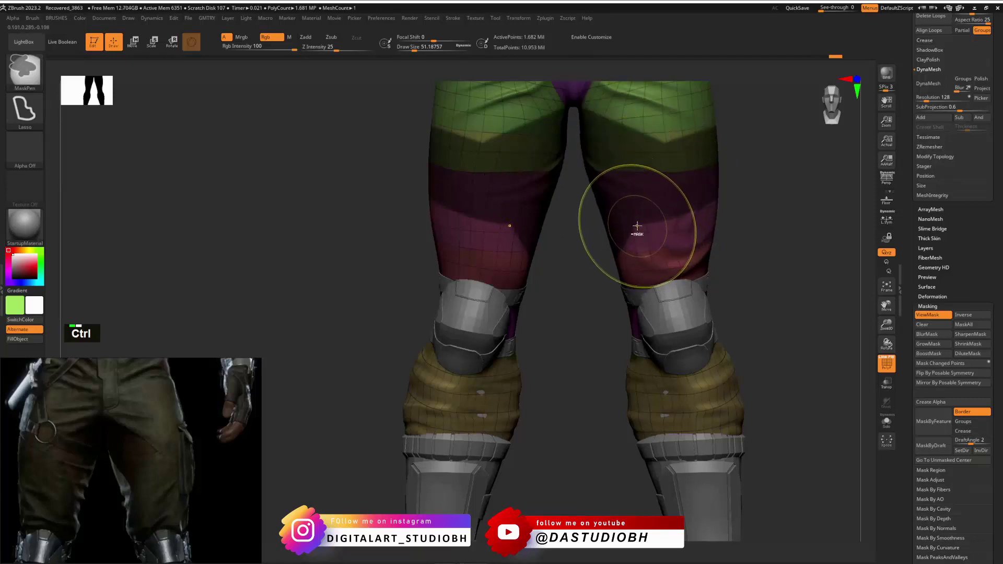
key(alt)
ctrl+alt+drag(604, 265, 654, 179)
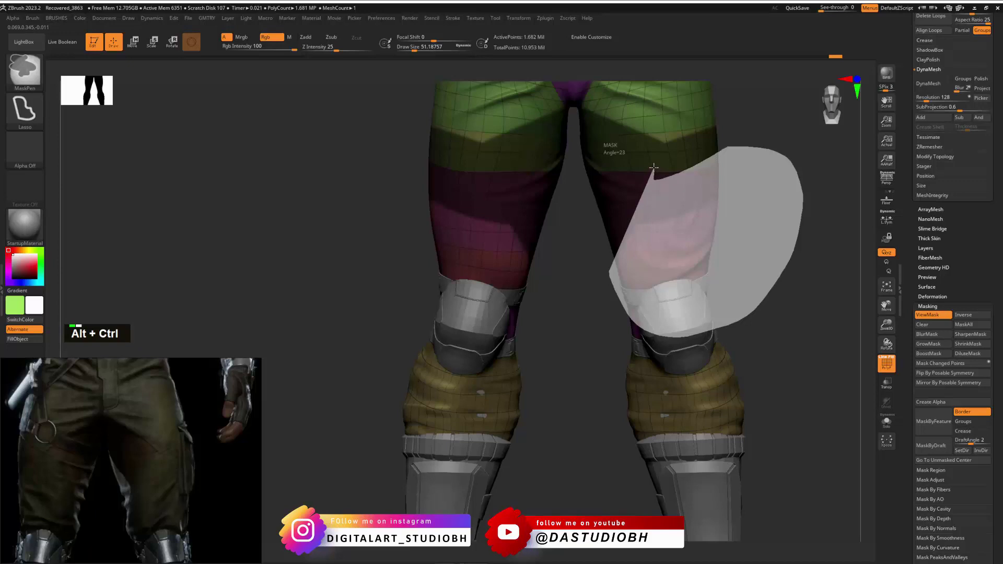
key(space)
mouse_move(653, 167)
ctrl+alt+mouse_down()
mouse_move(644, 165)
mouse_move(734, 188)
mouse_move(769, 158)
mouse_move(771, 96)
mouse_move(755, 68)
mouse_move(780, 99)
ctrl+alt+mouse_up()
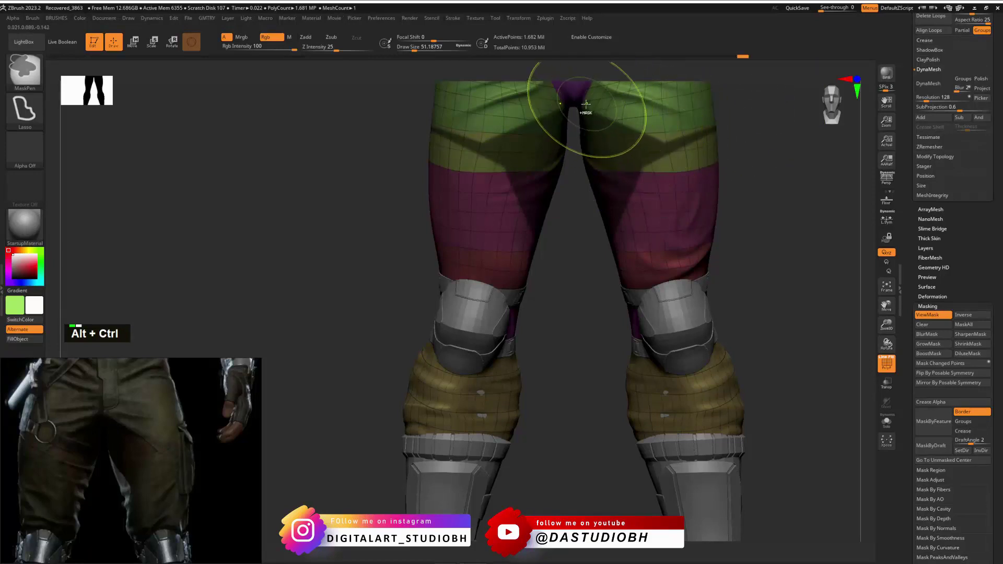
mouse_move(574, 99)
ctrl+alt+mouse_down()
mouse_move(765, 129)
mouse_move(760, 221)
ctrl+alt+mouse_up()
Hide the front of the trouser legs to isolate the mask on the back of the thighs.
mouse_move(778, 161)
alt+mouse_down()
mouse_move(710, 139)
mouse_move(757, 291)
mouse_move(697, 282)
mouse_move(764, 286)
alt+mouse_up()
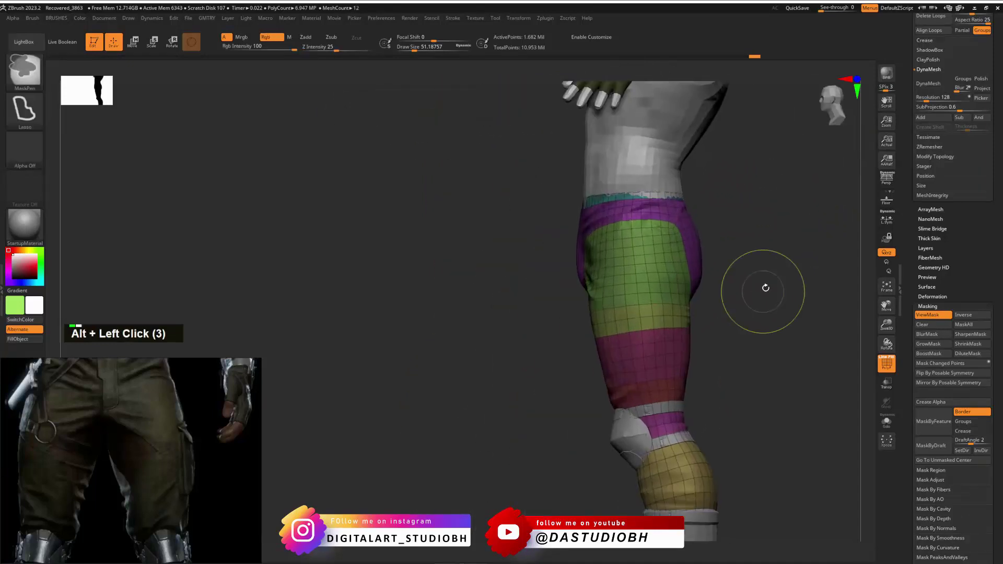
mouse_move(506, 308)
ctrl+alt+shift+mouse_down()
mouse_move(603, 133)
mouse_move(678, 519)
ctrl+alt+shift+mouse_up()
ctrl+alt+shift+drag(543, 179, 668, 455)
drag(768, 335, 739, 173)
alt+click(701, 252)
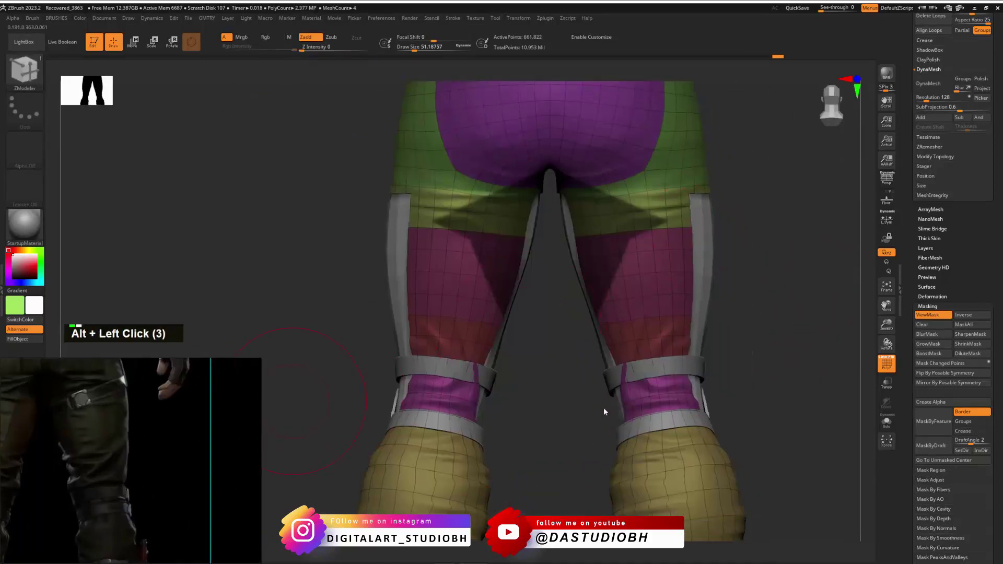
alt+click(634, 406)
mouse_move(780, 230)
mouse_down()
mouse_move(752, 213)
mouse_move(806, 230)
mouse_move(832, 221)
mouse_move(709, 170)
mouse_up()
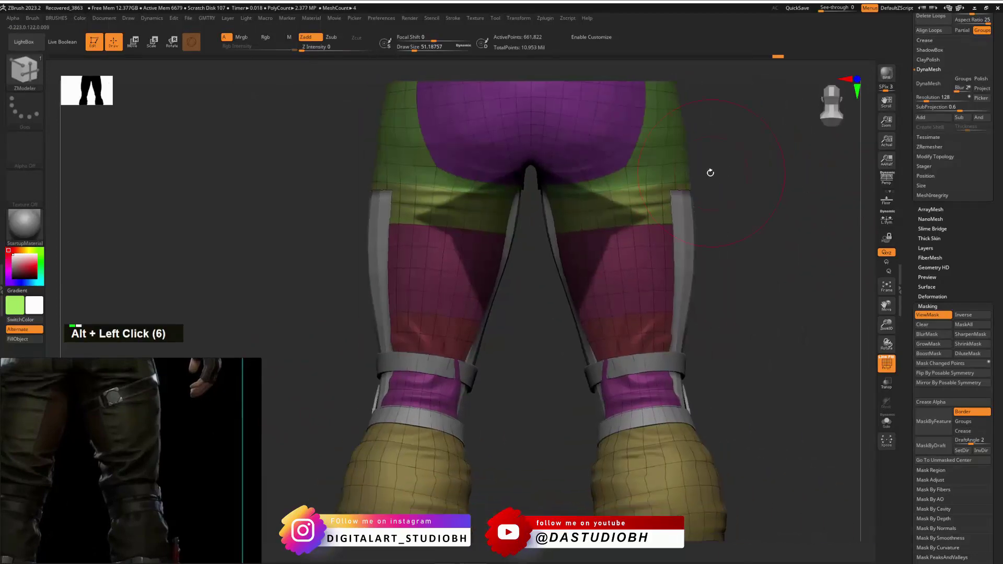
Trim the mask on the back of the thighs to narrow inner-leg areas and unhide the whole trousers.
key(ctrl+alt)
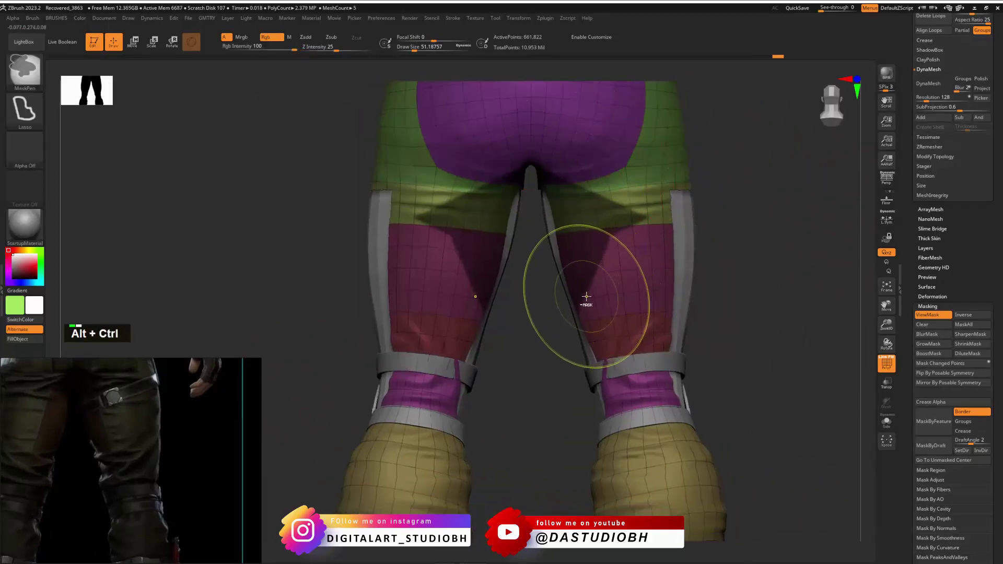
mouse_move(590, 305)
ctrl+alt+mouse_down()
mouse_move(578, 62)
mouse_move(529, 65)
ctrl+alt+mouse_up()
drag(728, 188, 754, 186)
ctrl+shift+click(727, 189)
mouse_move(721, 231)
mouse_down()
mouse_move(829, 218)
mouse_move(701, 235)
mouse_move(793, 258)
mouse_up()
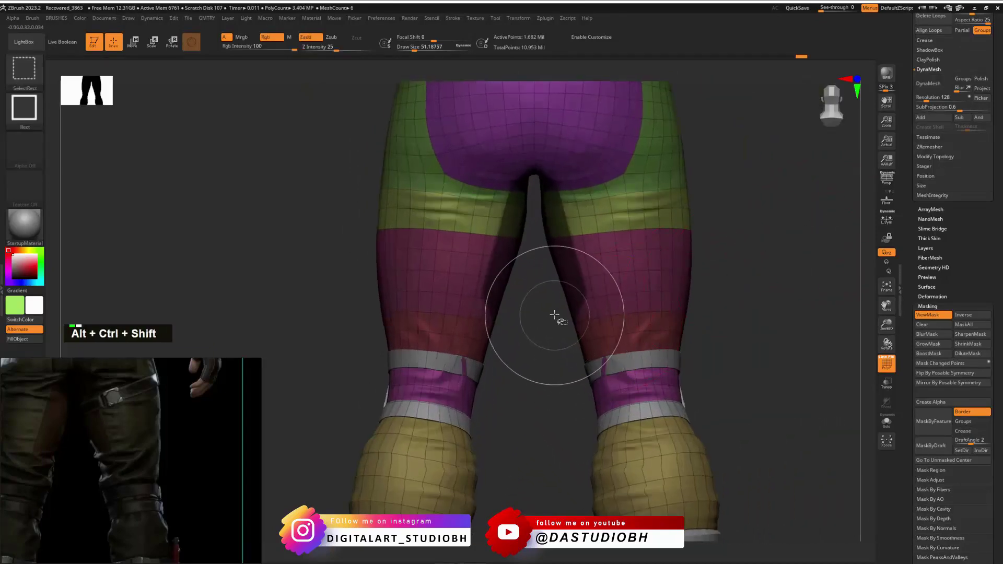
ctrl+alt+drag(544, 335, 643, 275)
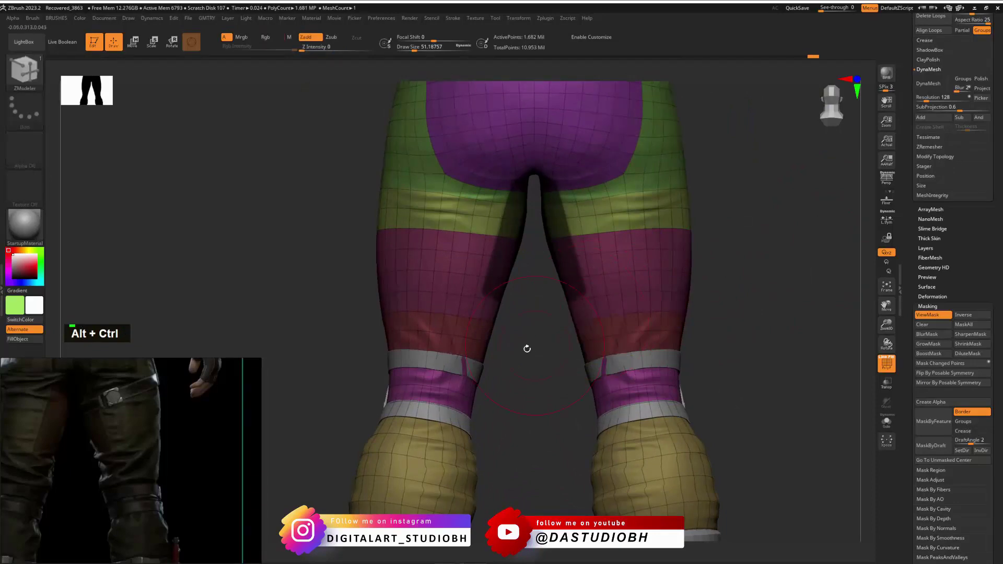
Create an alpha from the inner-thigh mask using the trousers' UVs.
mouse_move(526, 349)
mouse_down()
mouse_move(625, 349)
mouse_move(593, 339)
mouse_move(600, 370)
mouse_move(554, 427)
mouse_up()
alt+drag(140, 447, 38, 405)
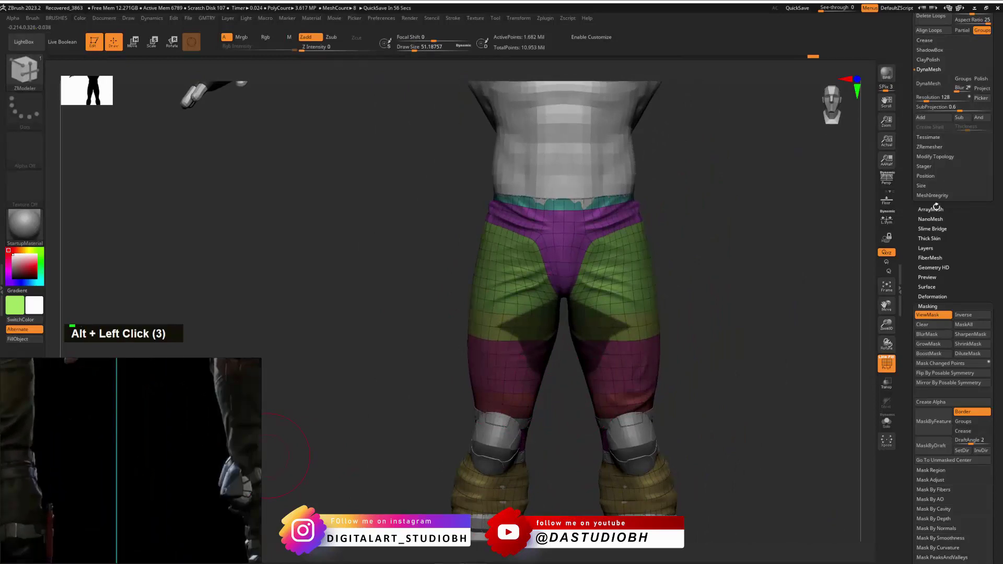
click(936, 402)
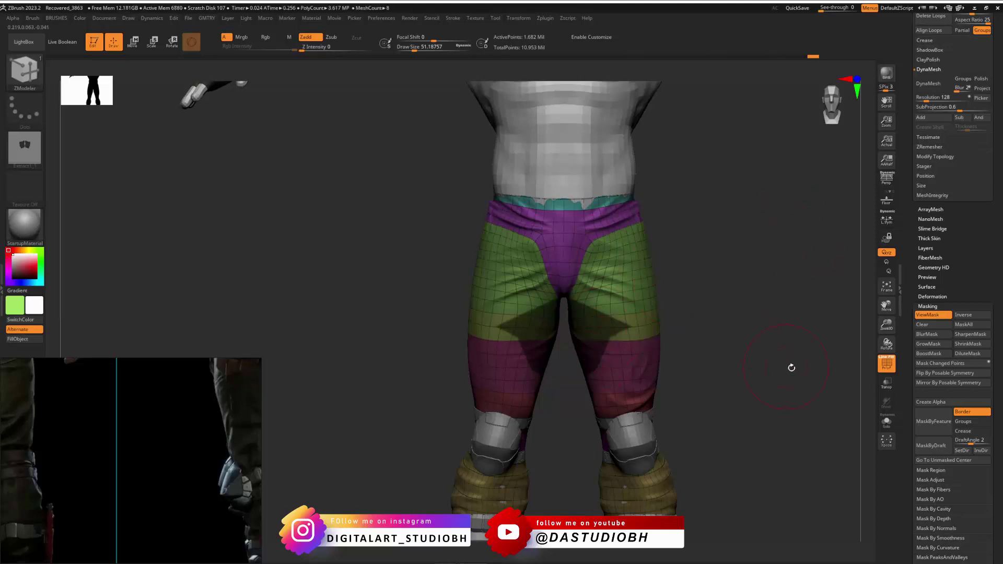
Clear the trousers' mask and reapply the inner-thigh mask using Mask By Alpha.
drag(792, 367, 804, 349)
ctrl+click(682, 224)
scroll(910, 441, down, 6)
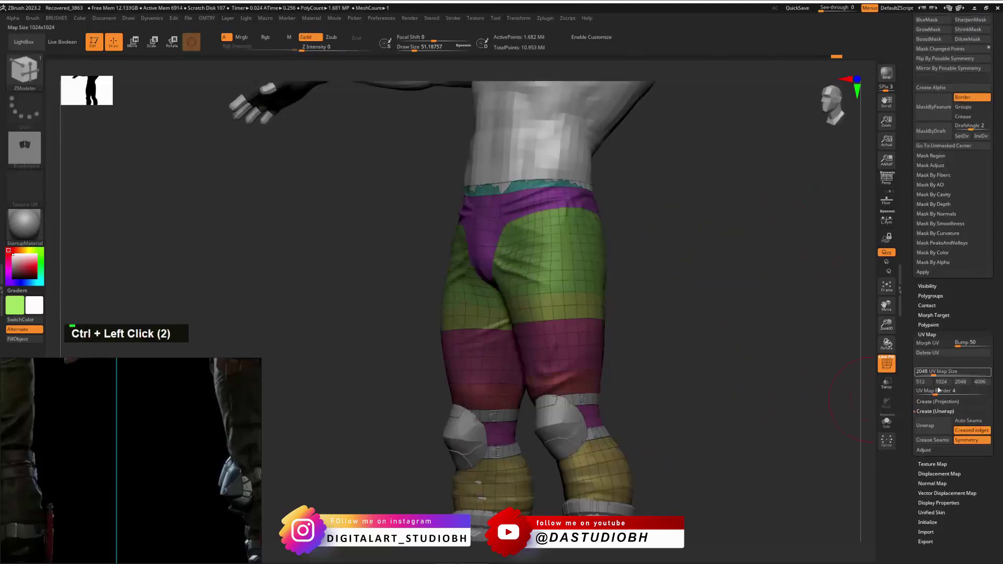
shift+click(935, 261)
click(940, 272)
Reframe the character reference to show the trousers from the back and side.
drag(667, 296, 723, 309)
alt+click(213, 454)
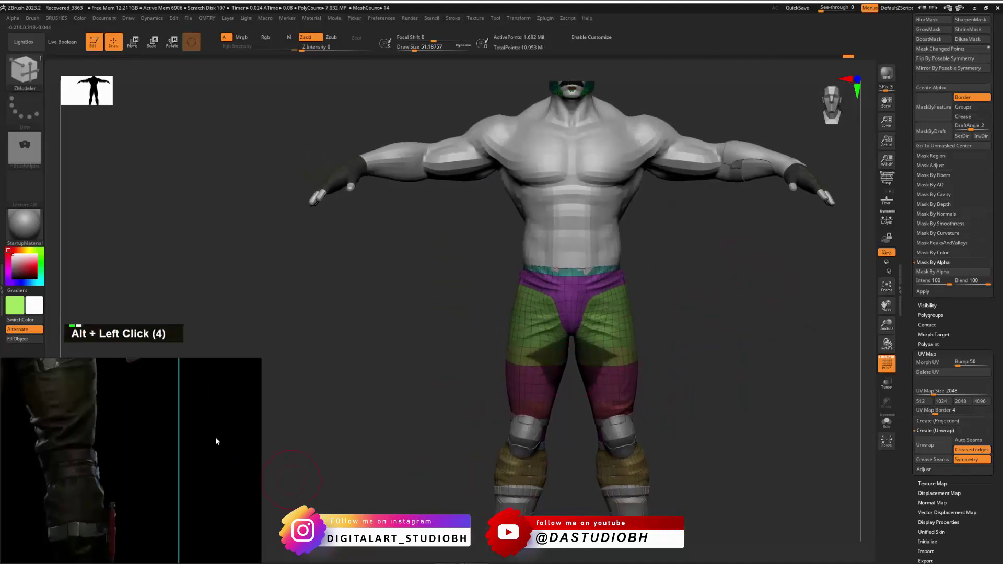
scroll(174, 439, down, 4)
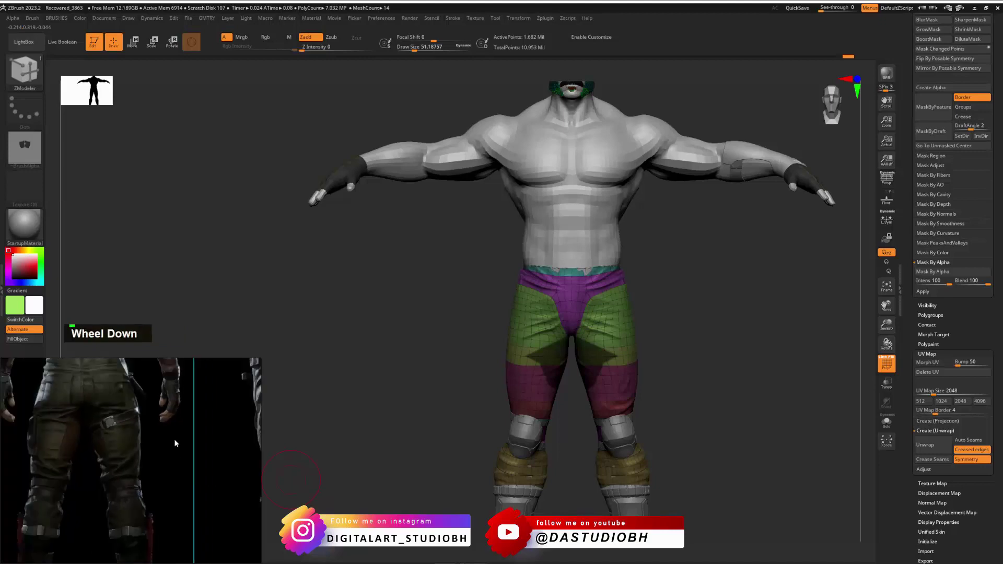
middle_drag(203, 450, 152, 452)
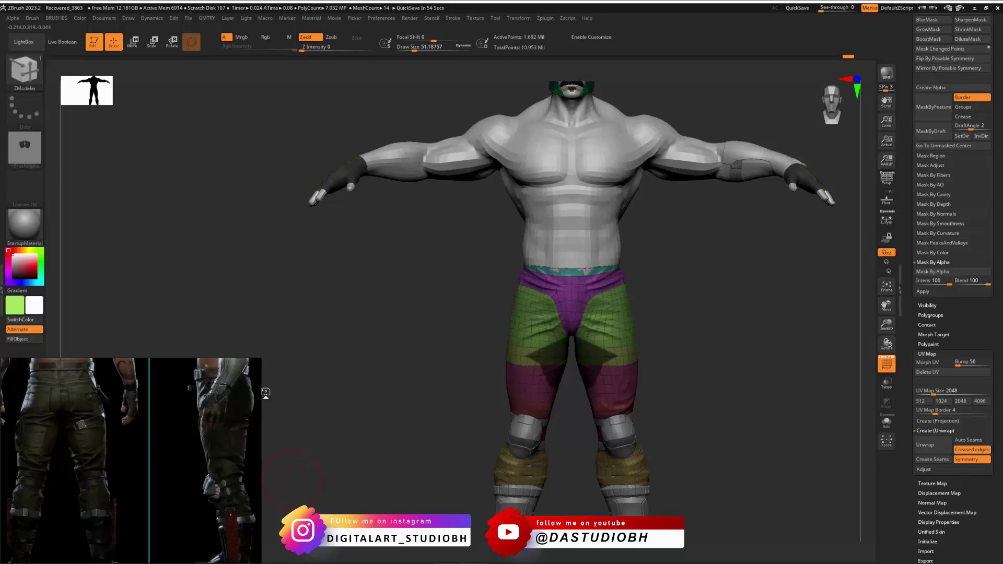
Turn the masked inner-thigh panels into their own distinctly coloured polygroup and clear the mask.
drag(667, 305, 706, 285)
alt+drag(713, 281, 718, 321)
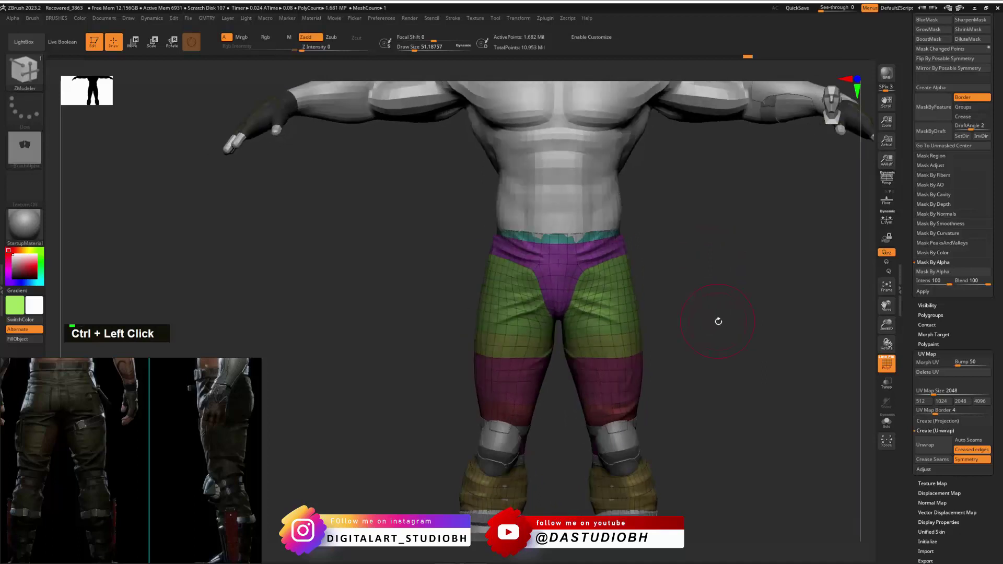
key(ctrl+z)
key(ctrl+w)
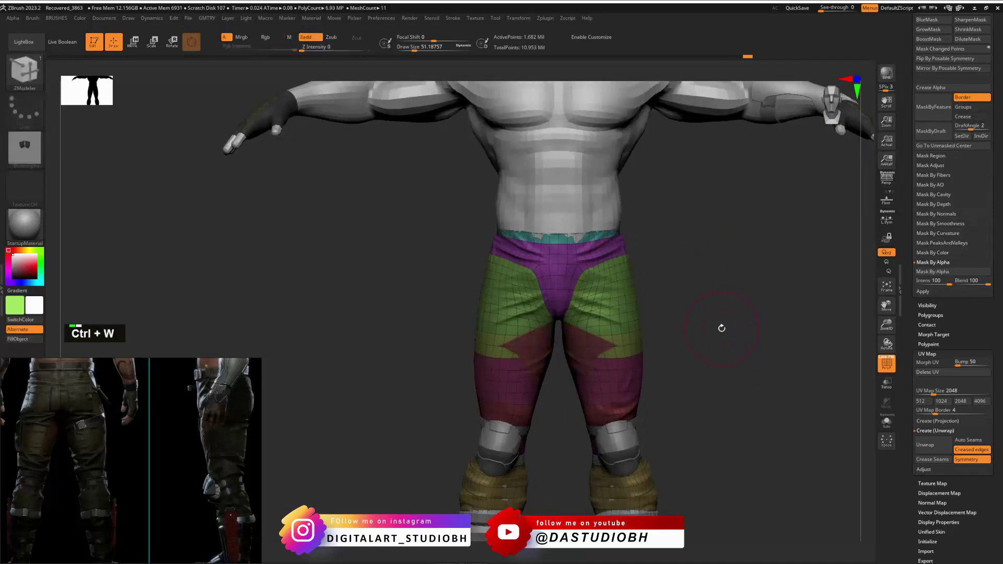
key(ctrl+z)
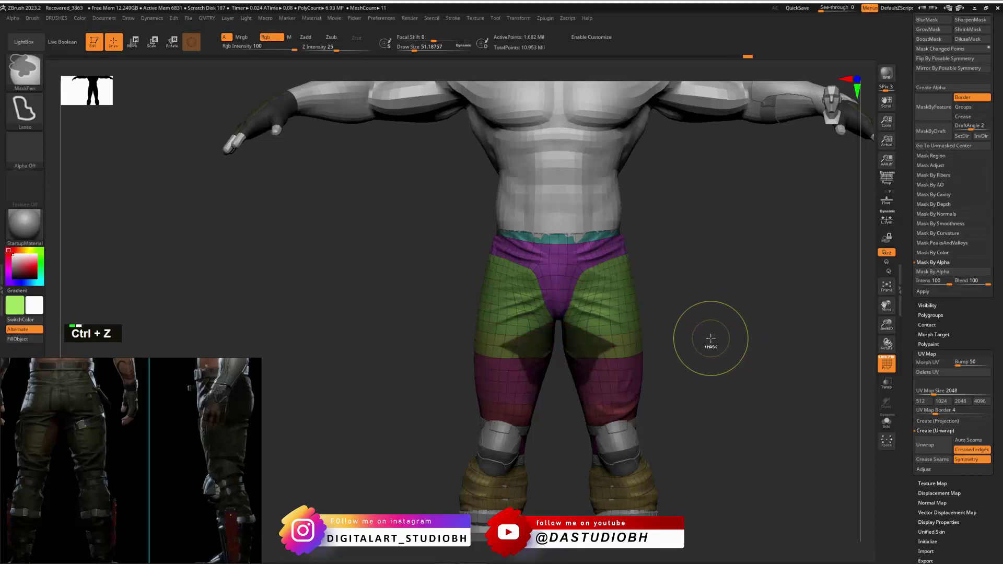
key(ctrl+w)
key(ctrl+q)
drag(717, 338, 729, 310)
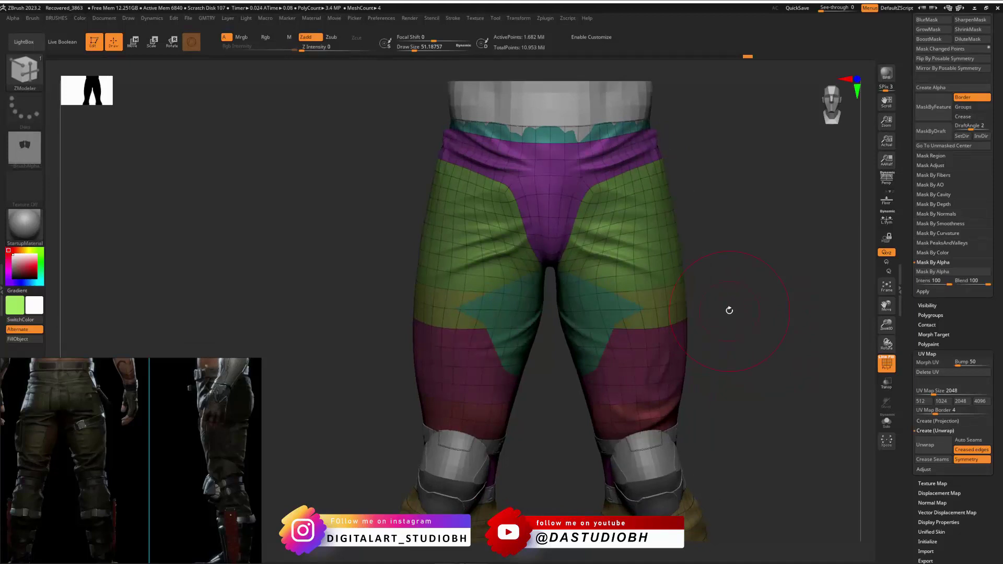
Nudge the cloth on the front of the lower trouser legs with the Move brush.
mouse_move(727, 293)
alt+mouse_down()
mouse_move(754, 291)
mouse_move(709, 301)
alt+mouse_up()
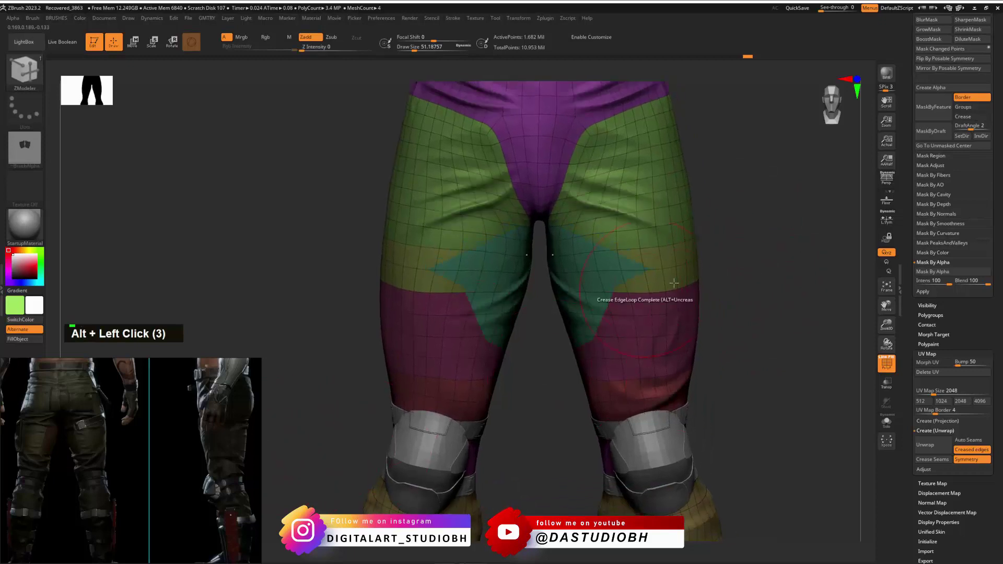
alt+drag(806, 296, 737, 300)
alt+drag(741, 381, 752, 308)
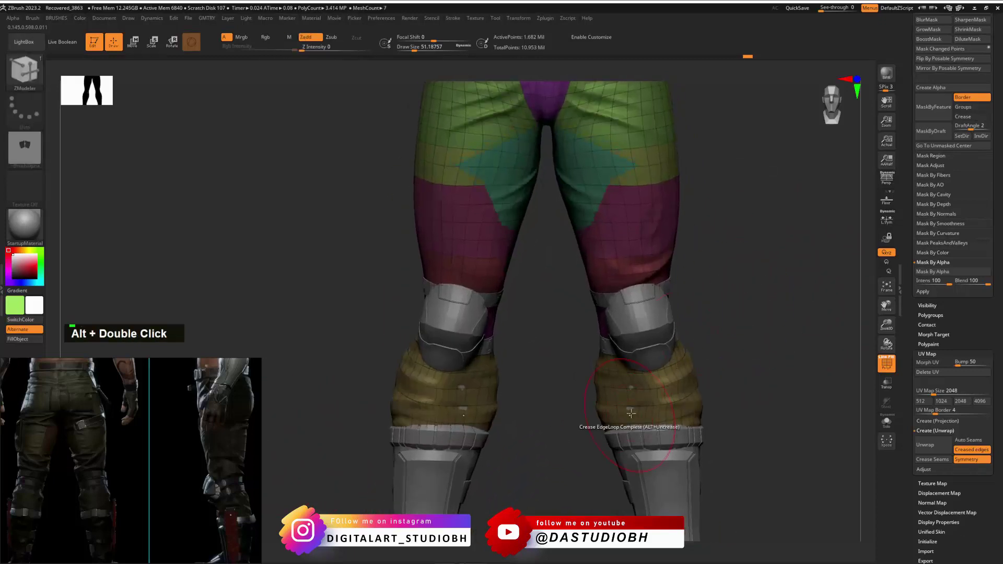
key(ctrl+b)
click(615, 392)
alt+drag(633, 408, 631, 401)
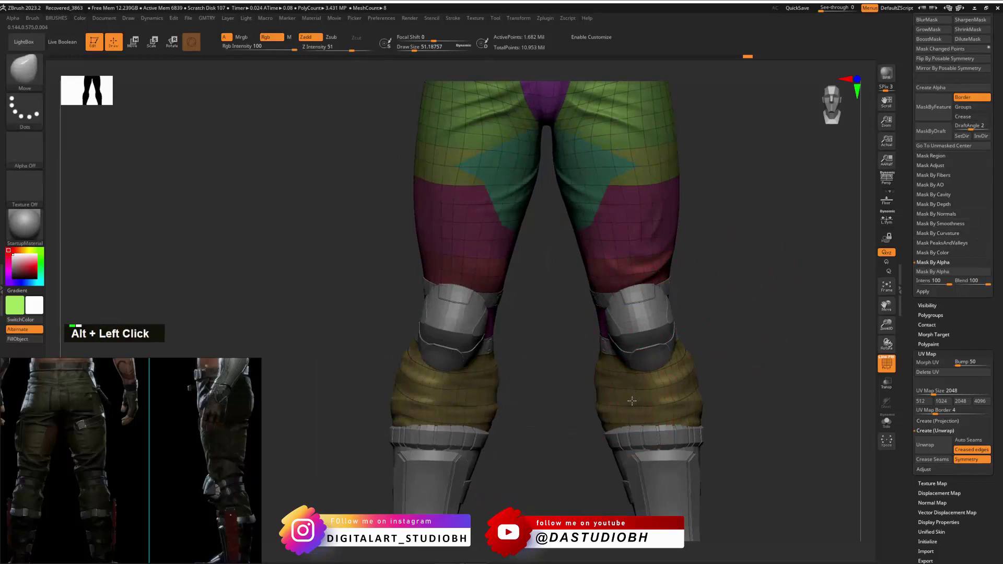
Try to push in the cloth poking through the upper strap behind the knee with the Move brush.
drag(749, 335, 657, 284)
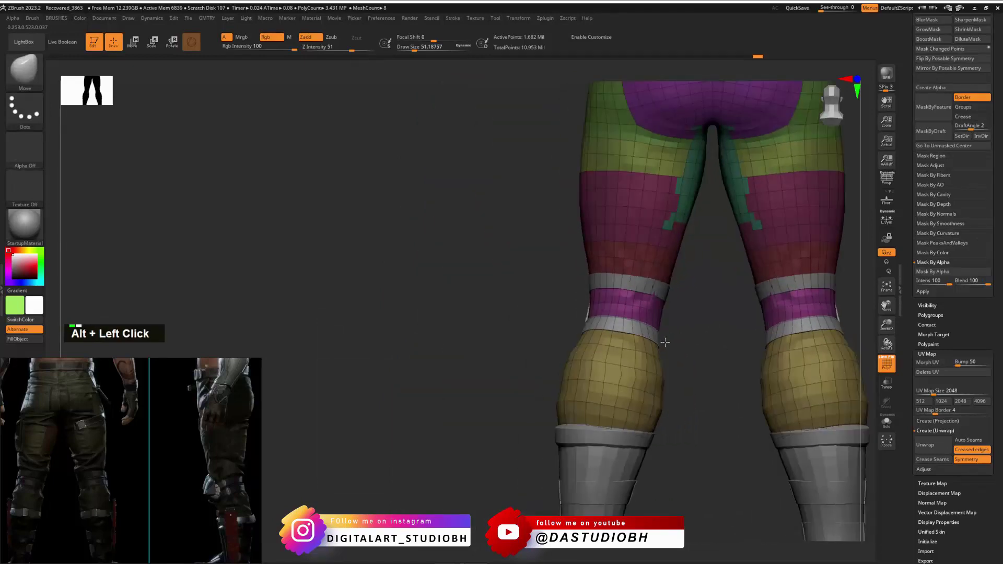
key(1)
alt+click(653, 287)
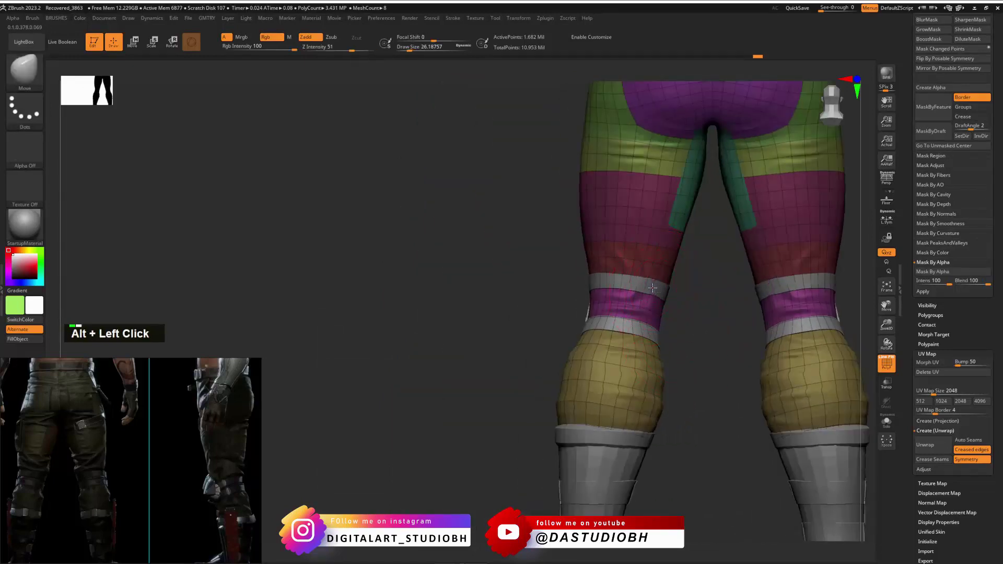
key(ctrl+z)
alt+drag(715, 279, 728, 339)
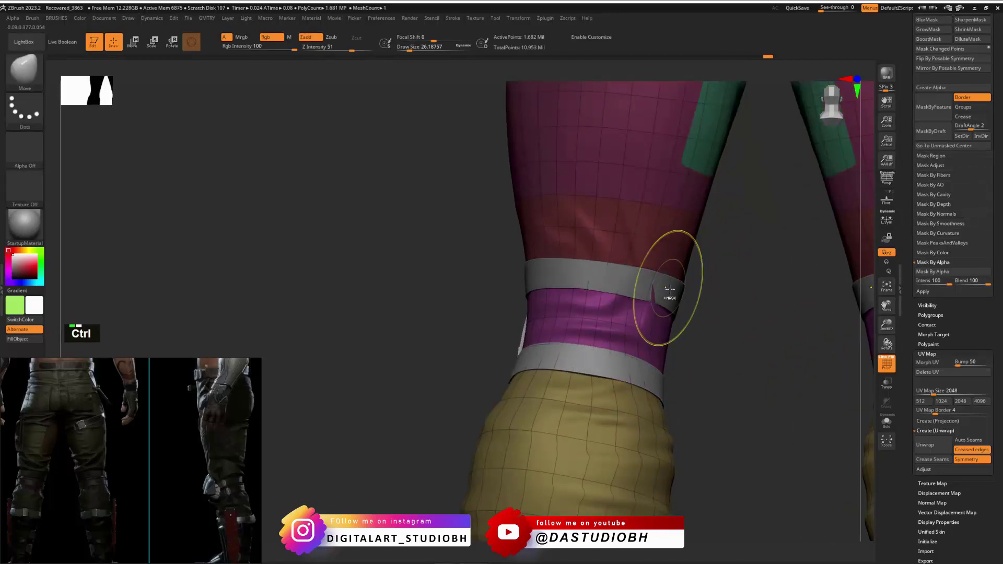
key(ctrl+z)
Push the cloth poking through the upper knee strap inward with the Standard brush at draw size 9.
key(ctrl+b)
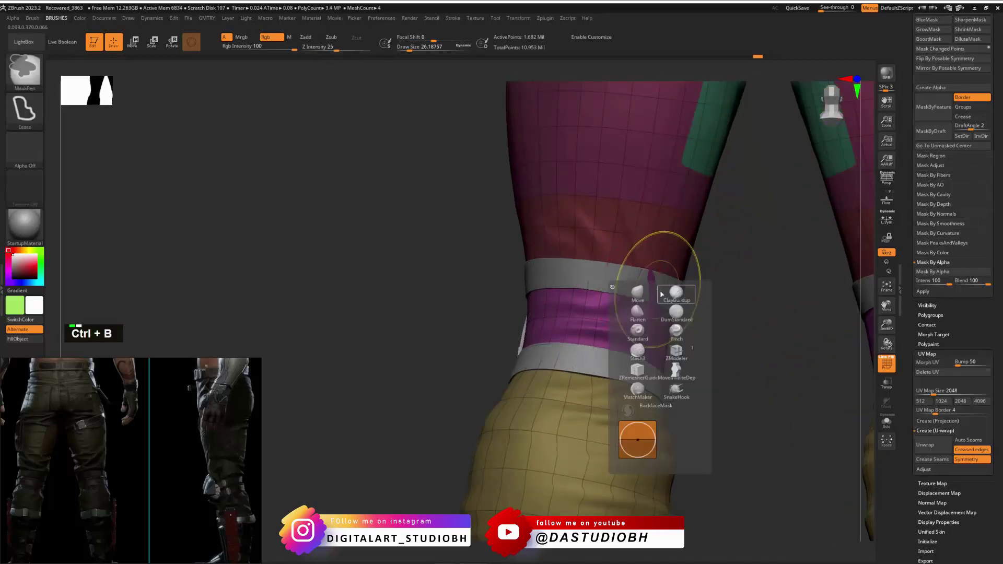
click(641, 309)
key(ctrl+b)
key(1)
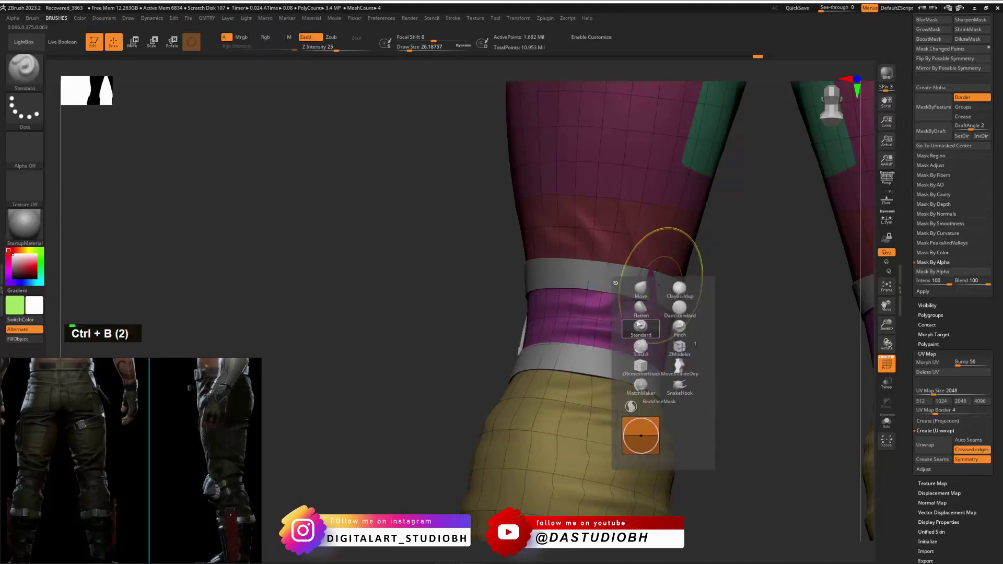
alt+double_click(646, 308)
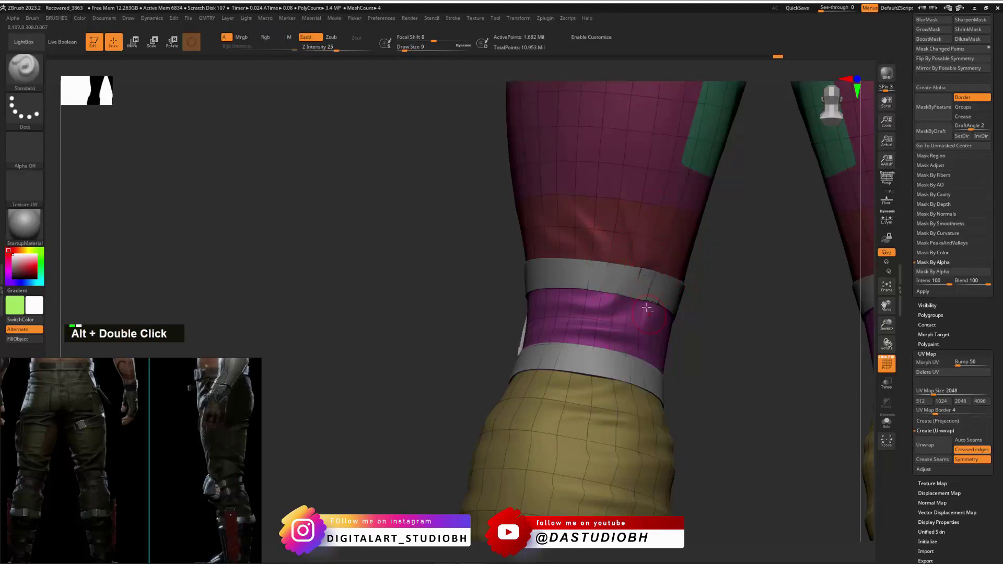
Sculpt fine creases around the upper strap behind the knees with the Standard brush at draw size 5 and Z intensity 9.
drag(722, 286, 660, 267)
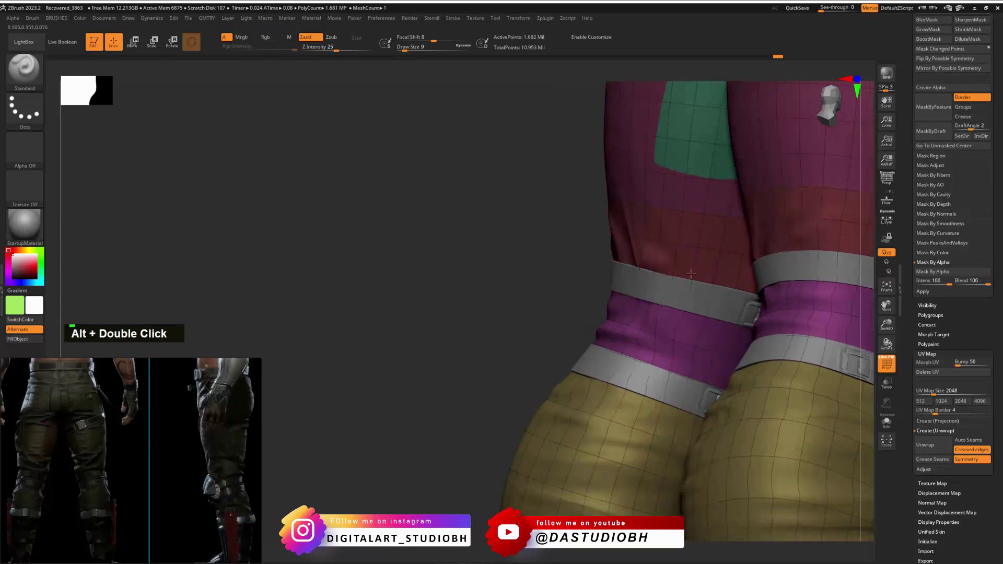
double_click(685, 267)
key(ctrl+z)
key(ctrl+z)
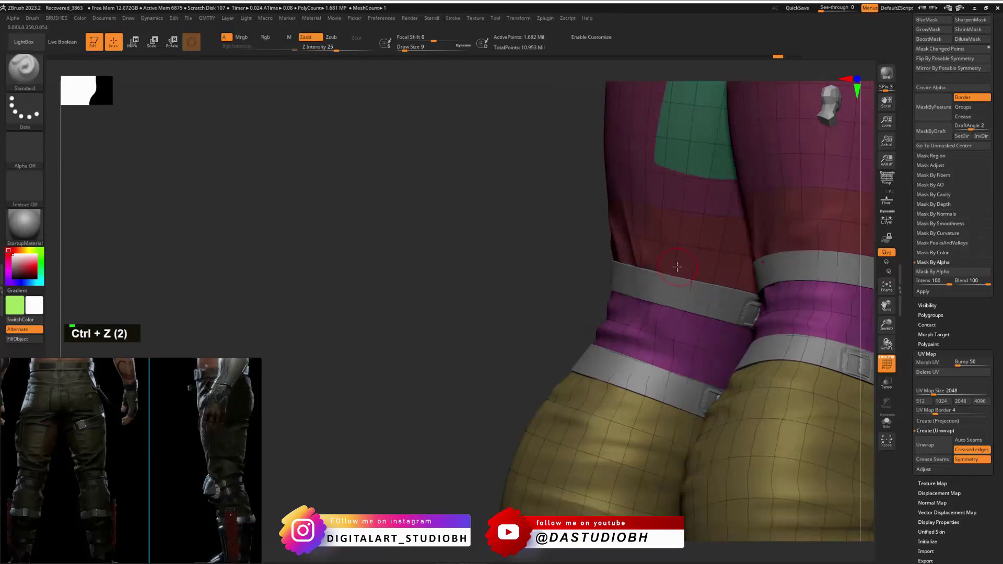
key(ctrl+shift+z)
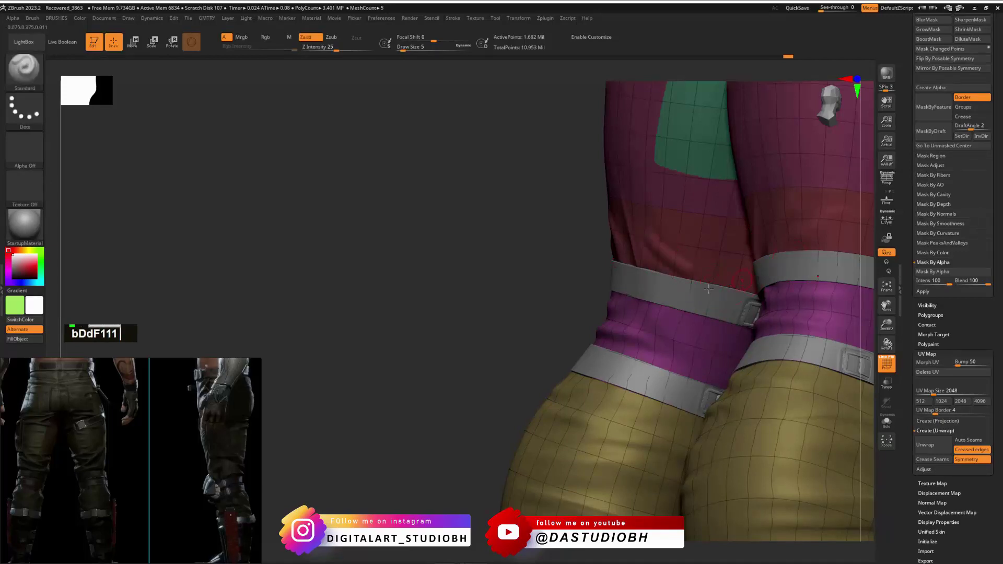
drag(501, 298, 627, 299)
mouse_move(749, 296)
alt+mouse_down()
mouse_move(708, 266)
mouse_move(732, 351)
mouse_move(559, 326)
alt+mouse_up()
key(ctrl+z)
key(space)
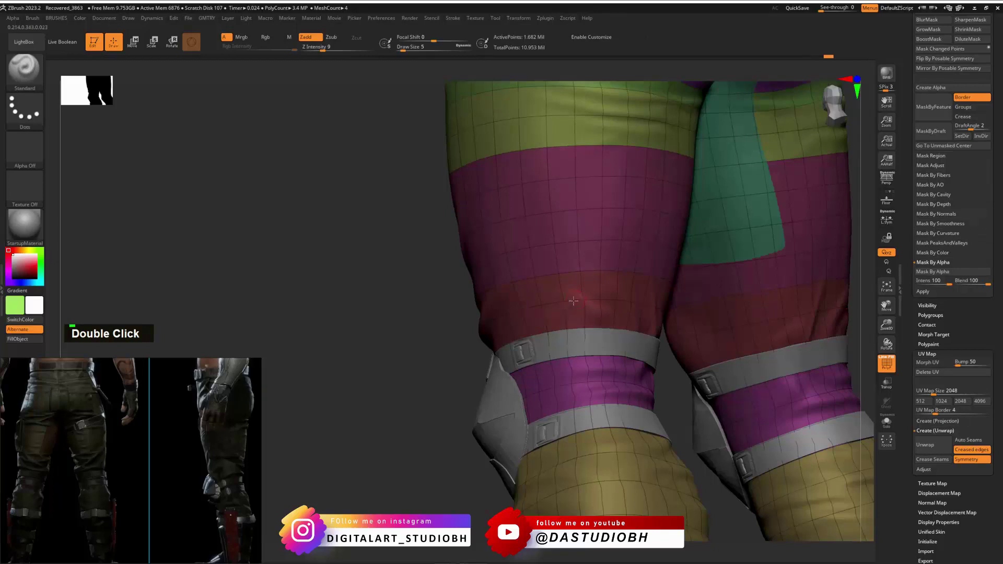
key(ctrl+z)
Carve small creases into the outer side of the cloth between the two knee straps.
drag(417, 386, 590, 389)
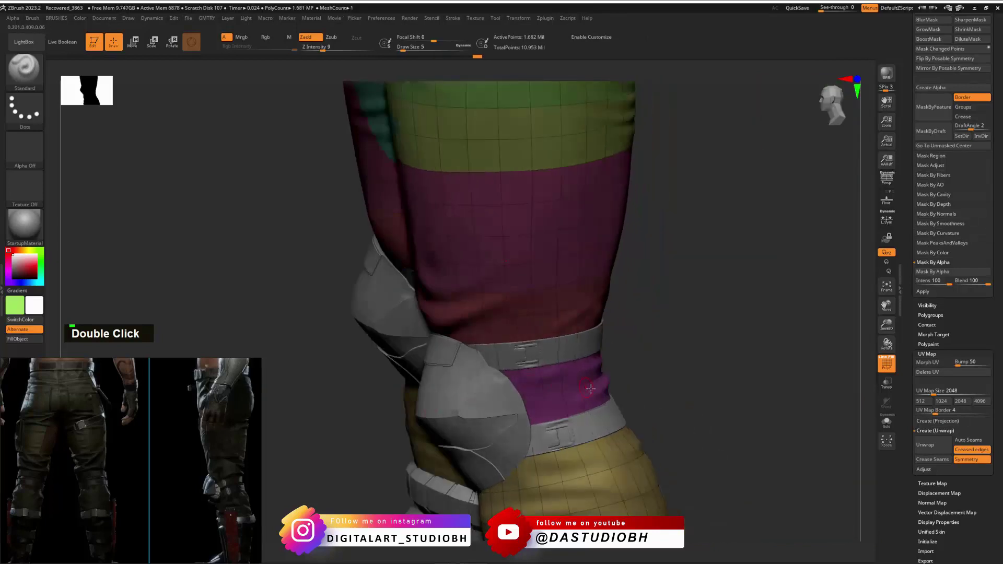
alt+click(535, 405)
alt+click(544, 393)
alt+click(603, 396)
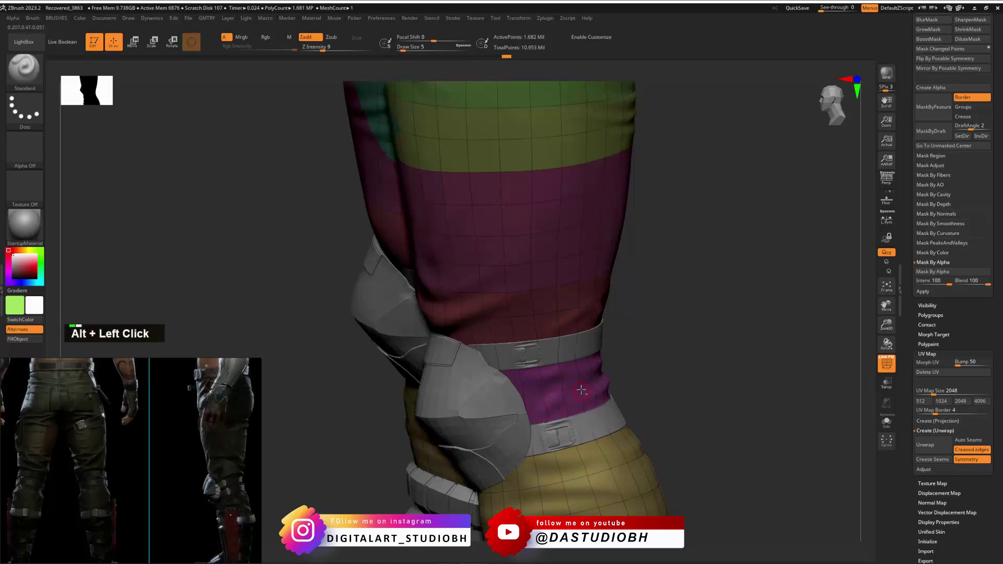
alt+click(582, 390)
alt+click(561, 392)
Isolate the body mesh, hide everything below its waist, and bring the other subtools back into view.
drag(685, 300, 623, 291)
mouse_move(721, 254)
alt+mouse_down()
mouse_move(749, 242)
mouse_move(679, 271)
mouse_move(682, 303)
alt+mouse_up()
drag(682, 303, 570, 322)
drag(585, 374, 679, 261)
alt+drag(660, 229, 589, 254)
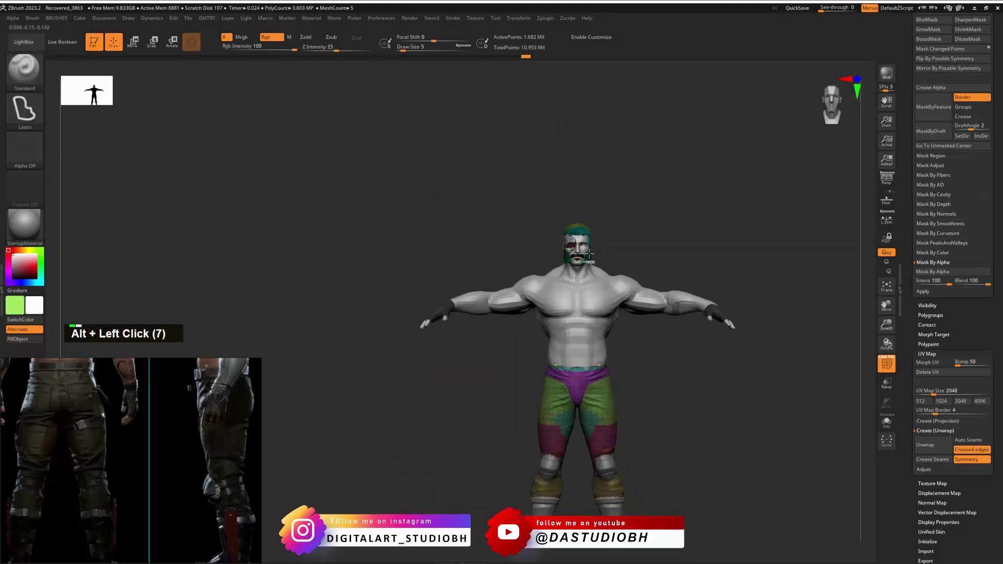
alt+click(588, 255)
click(887, 421)
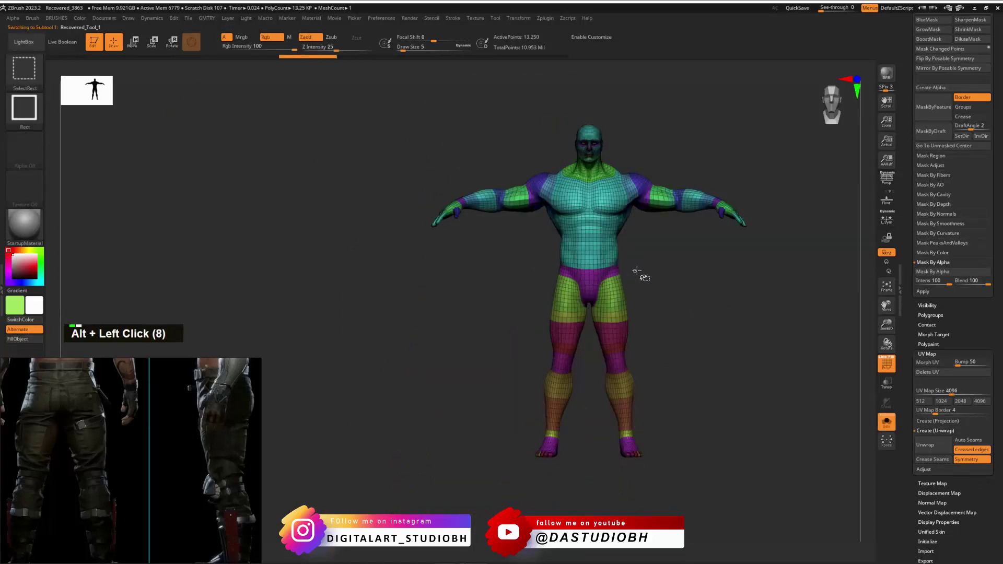
mouse_move(637, 272)
ctrl+shift+mouse_down()
mouse_move(520, 287)
mouse_move(450, 470)
ctrl+shift+mouse_up()
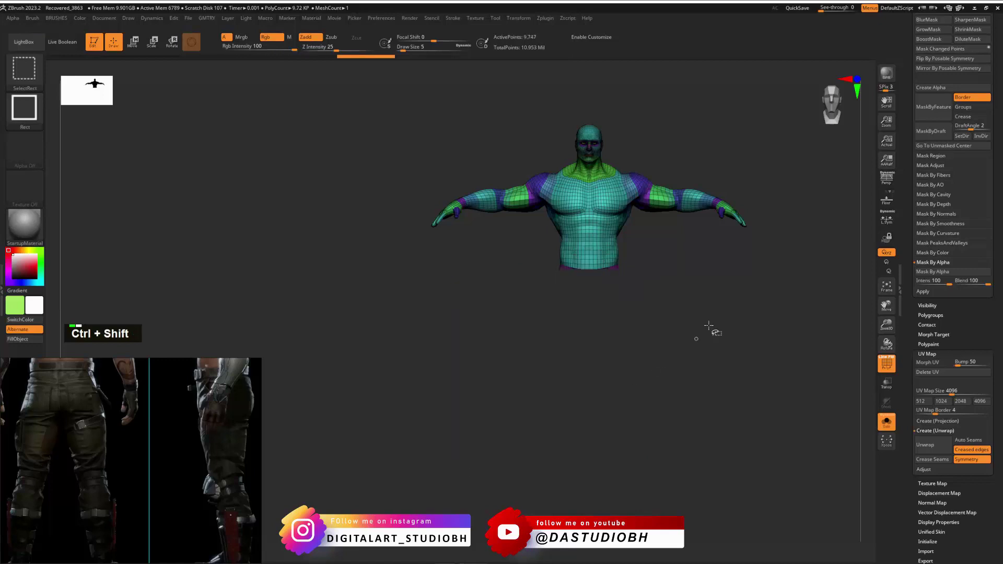
ctrl+shift+click(716, 377)
key(ctrl+shift+q)
ctrl+shift+click(701, 287)
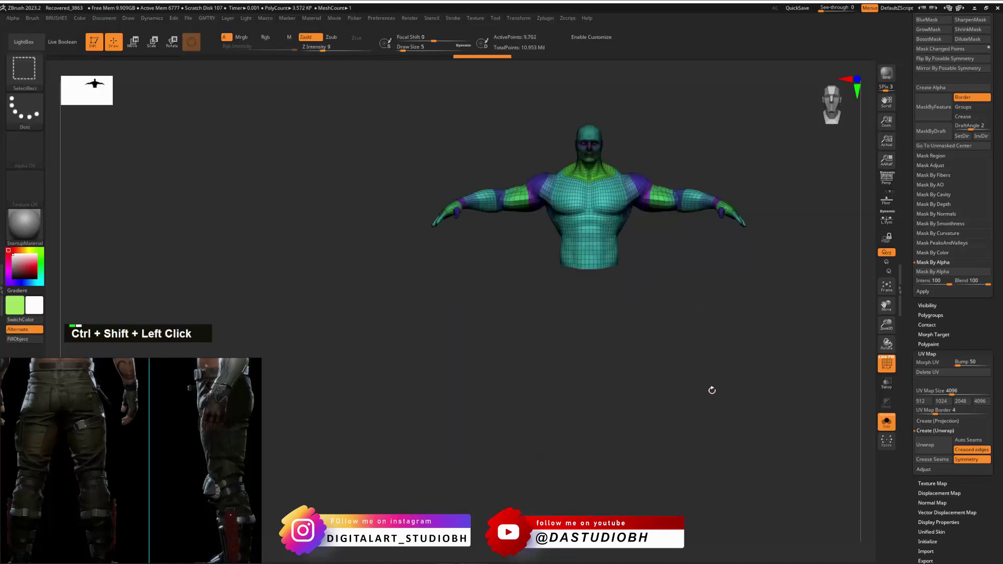
click(887, 421)
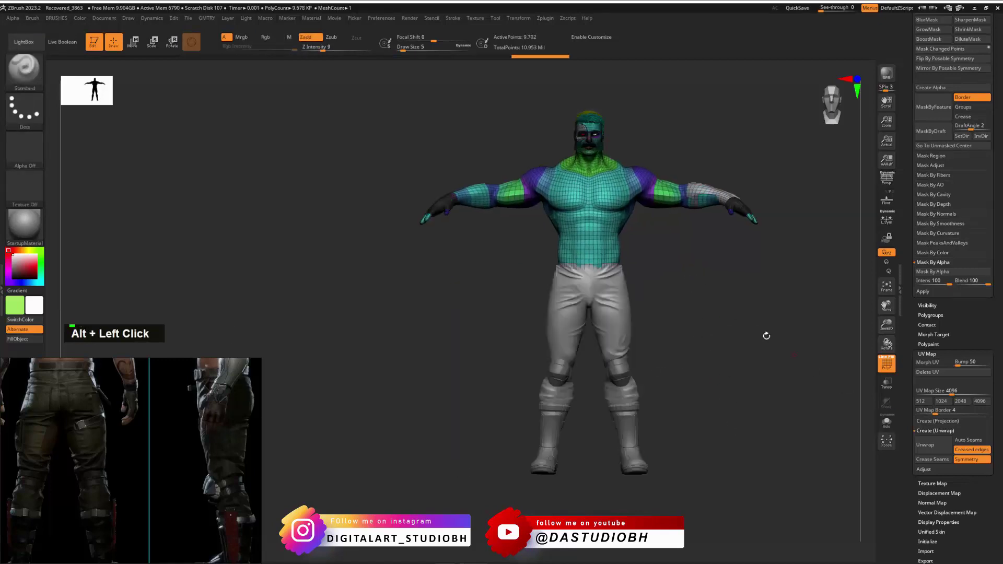
Unhide the body's legs and smooth the body with a higher subdivision, then make the trousers active again.
mouse_move(734, 324)
mouse_down()
mouse_move(649, 335)
mouse_move(753, 319)
mouse_move(733, 306)
mouse_up()
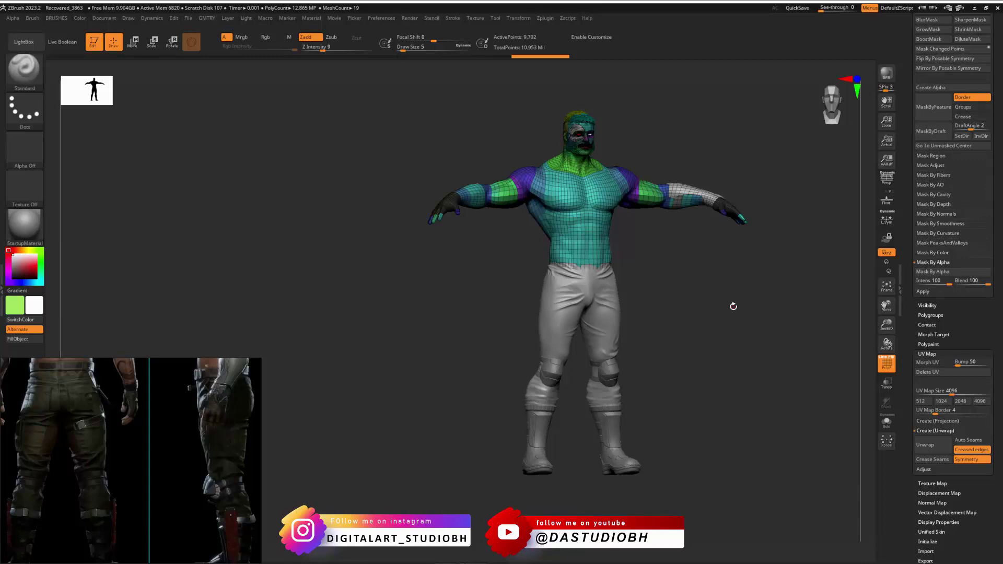
mouse_move(754, 325)
shift+mouse_down()
mouse_move(741, 322)
mouse_move(761, 318)
shift+mouse_up()
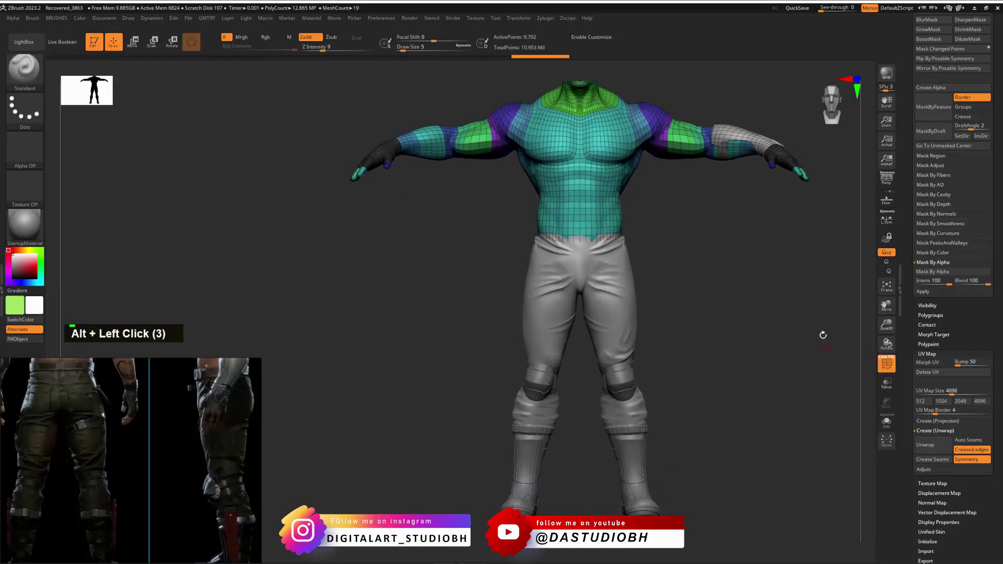
alt+click(618, 284)
alt+click(610, 209)
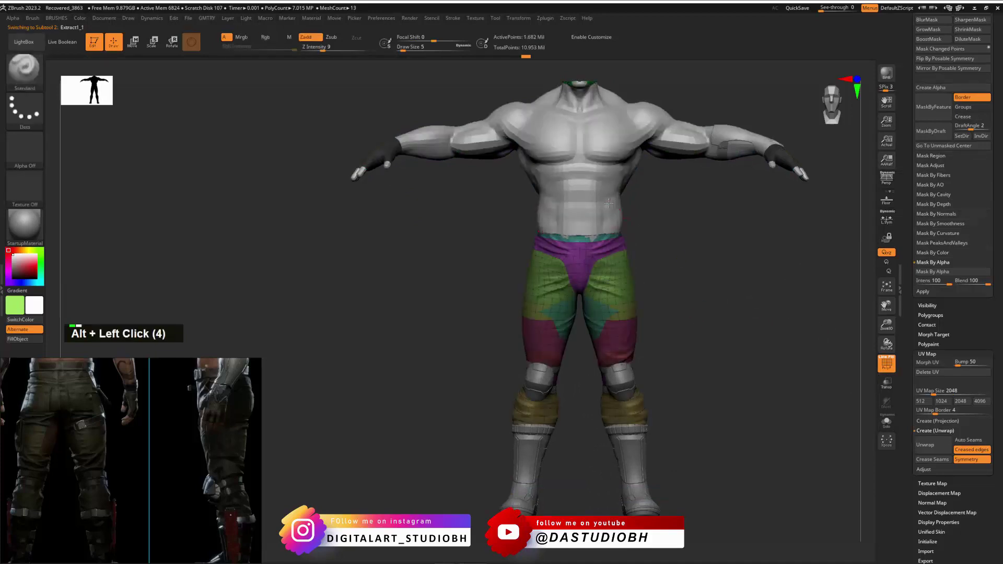
ctrl+shift+click(679, 237)
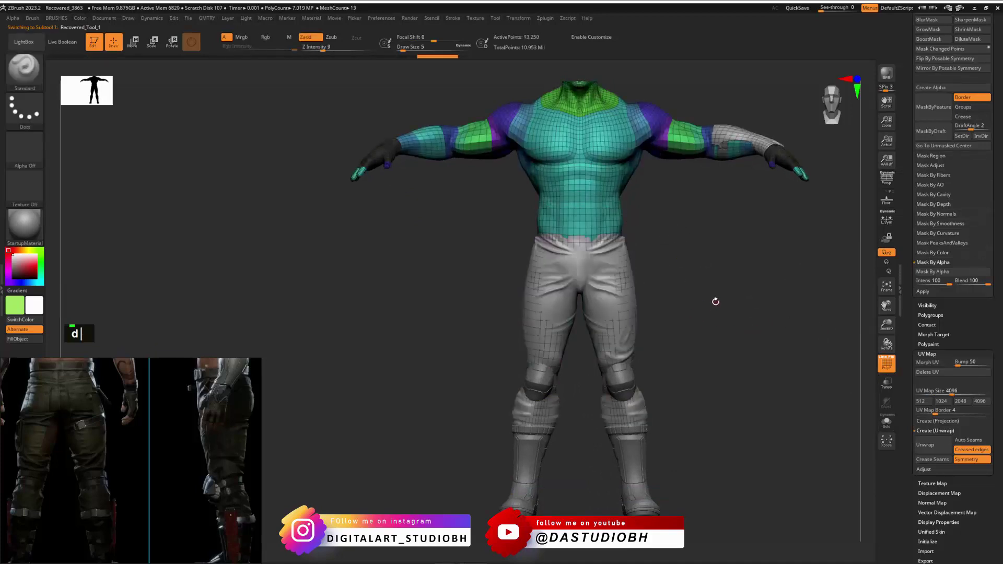
alt+click(616, 313)
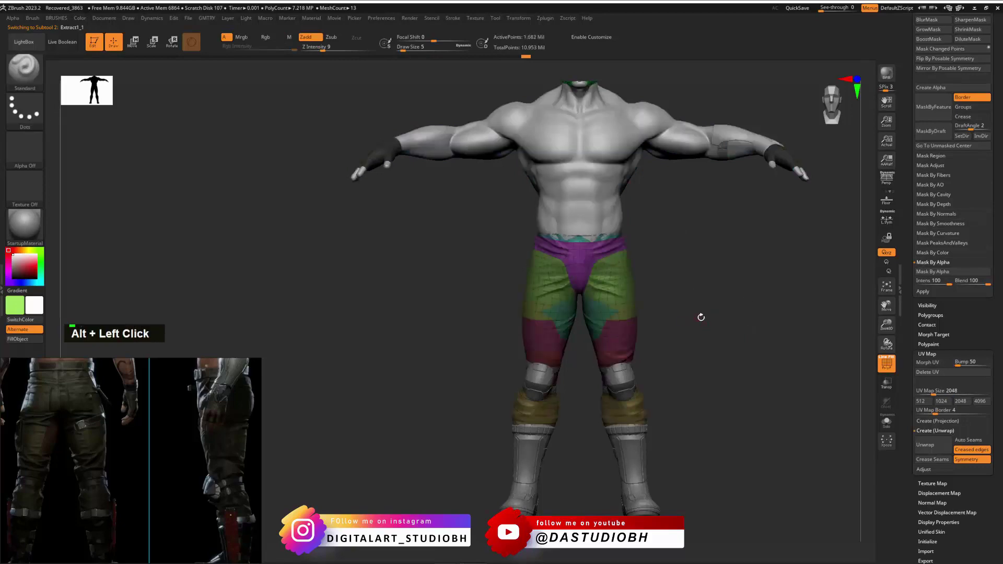
Sculpt fine creases into the cloth below the lower knee straps with the Standard brush at draw size 5 and Z intensity 9.
mouse_move(712, 316)
alt+mouse_down()
mouse_move(763, 338)
mouse_move(773, 293)
mouse_move(742, 316)
mouse_move(719, 317)
mouse_move(734, 291)
mouse_move(763, 313)
mouse_move(735, 286)
mouse_move(726, 318)
mouse_move(763, 284)
mouse_move(723, 306)
alt+mouse_up()
key(shift+f)
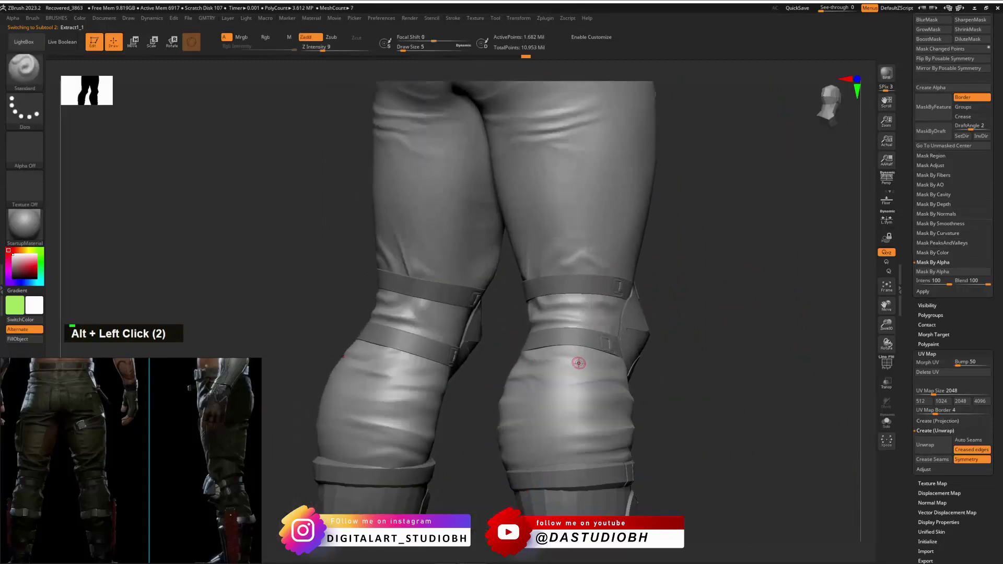
double_click(607, 359)
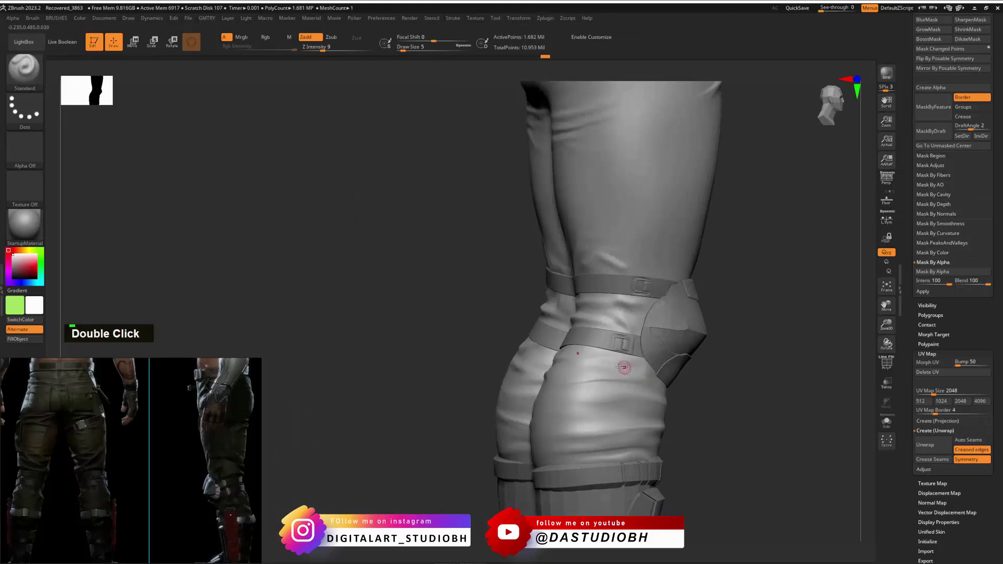
drag(751, 411, 657, 443)
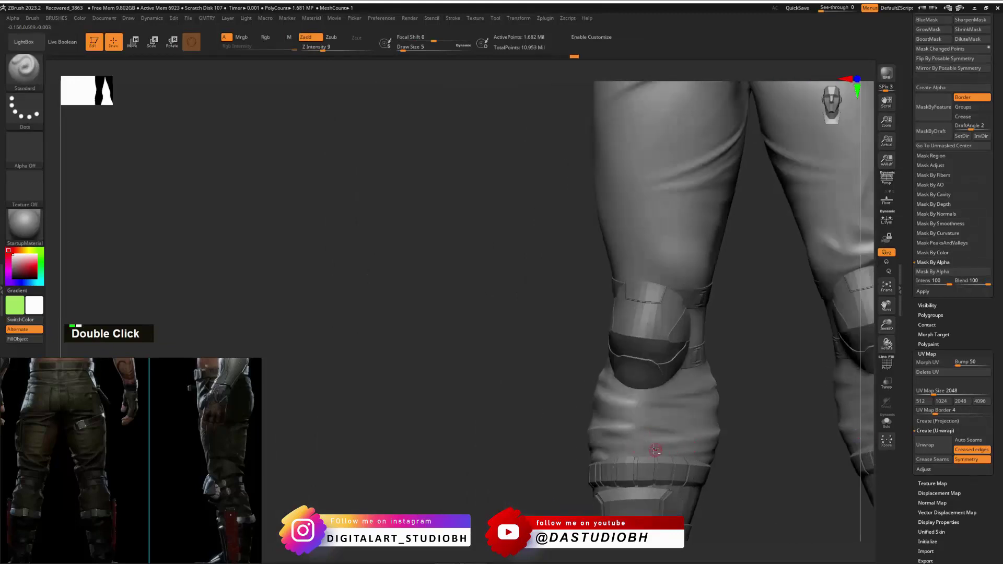
alt+double_click(716, 449)
double_click(700, 448)
Sculpt creases around the calves just above the boot tops with the Standard brush at draw size 8.
mouse_move(700, 449)
mouse_down()
mouse_move(726, 436)
mouse_move(723, 410)
mouse_move(768, 416)
mouse_move(672, 460)
mouse_move(721, 464)
mouse_up()
key(2)
key(2)
key(2)
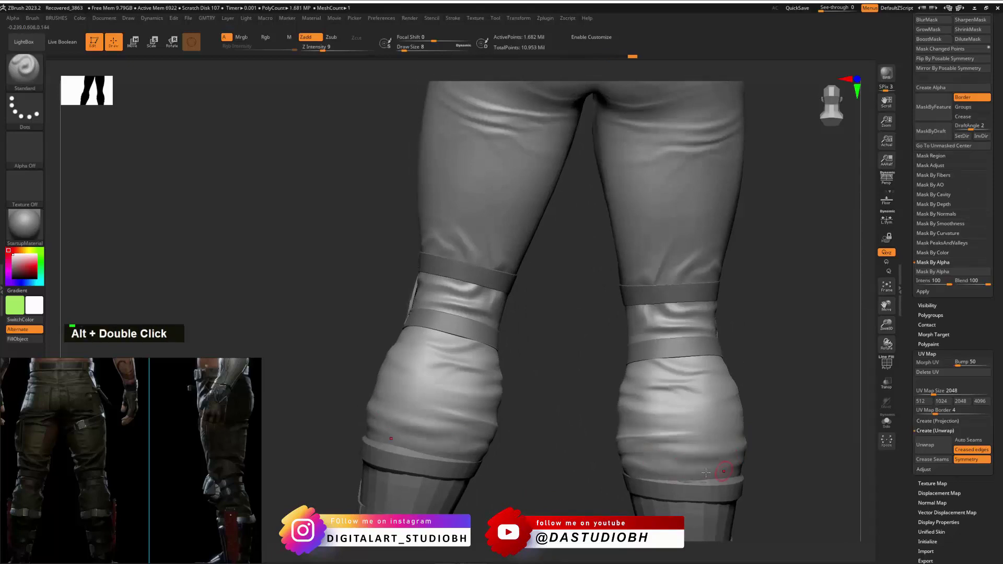
right_drag(726, 477, 763, 447)
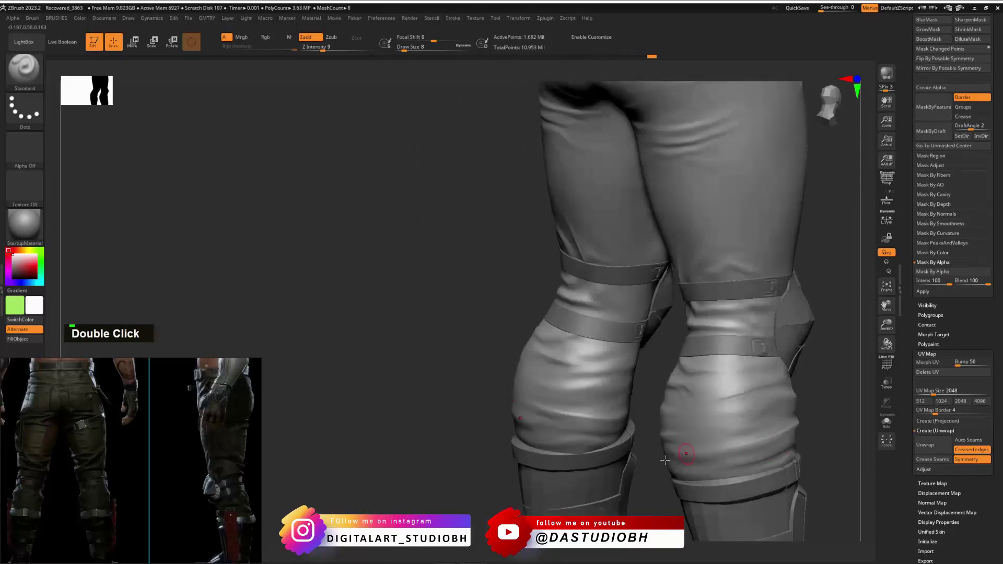
drag(646, 439, 597, 464)
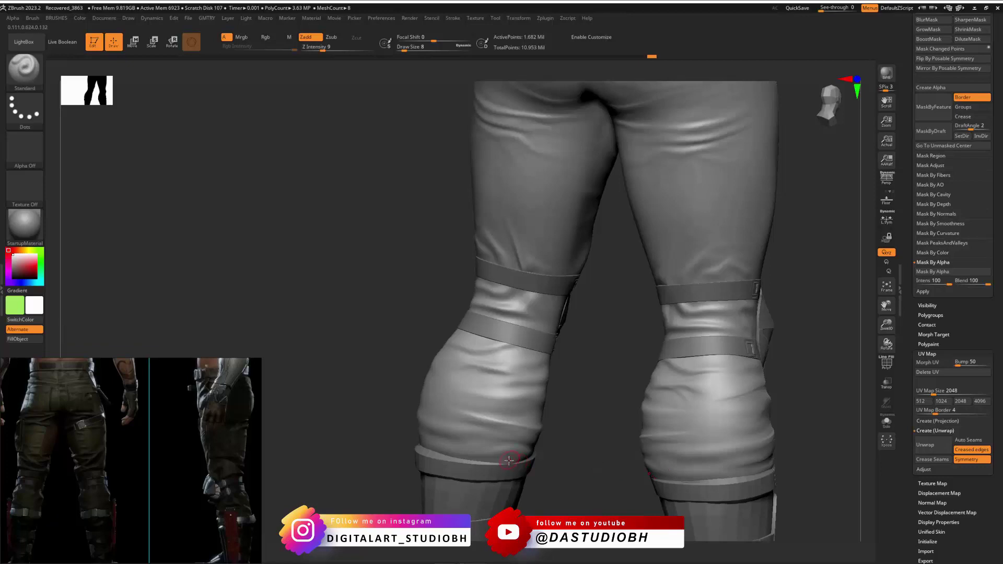
mouse_move(493, 461)
alt+mouse_down()
mouse_move(514, 464)
mouse_move(491, 453)
alt+mouse_up()
drag(559, 453, 615, 395)
alt+drag(665, 345, 695, 342)
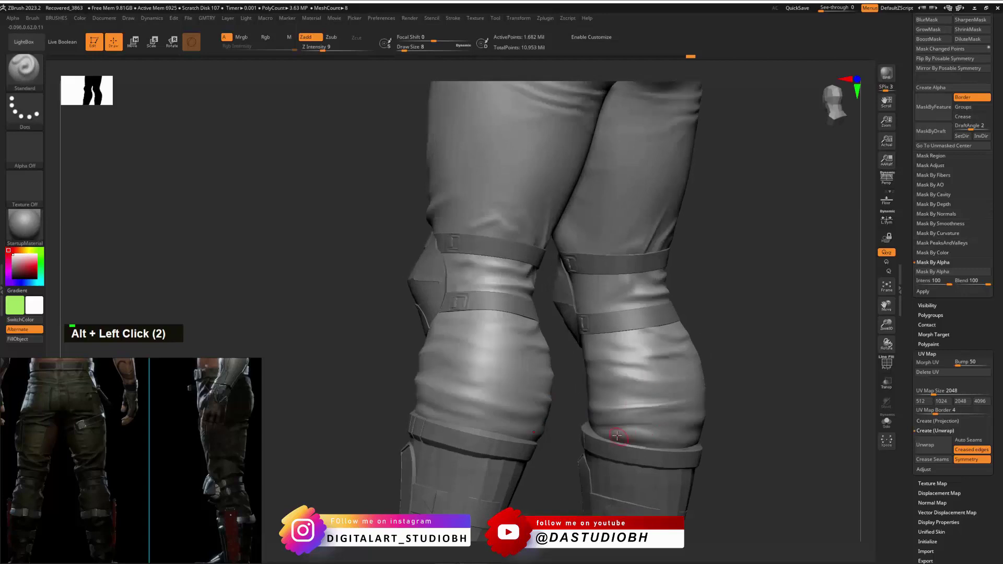
double_click(649, 440)
Browse the LightBox brush library and look through its Trim brushes.
key(ctrl+b)
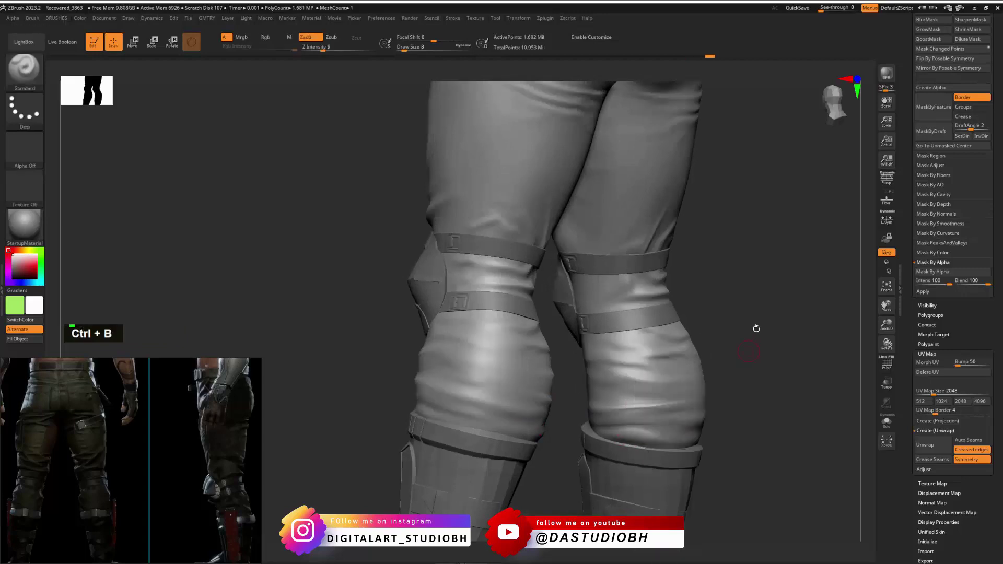
key(b)
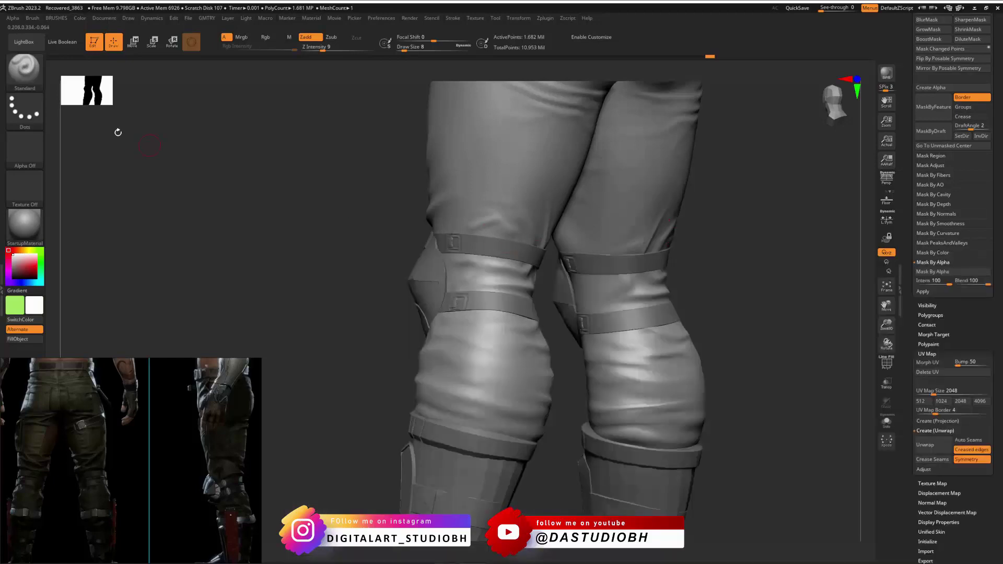
click(41, 47)
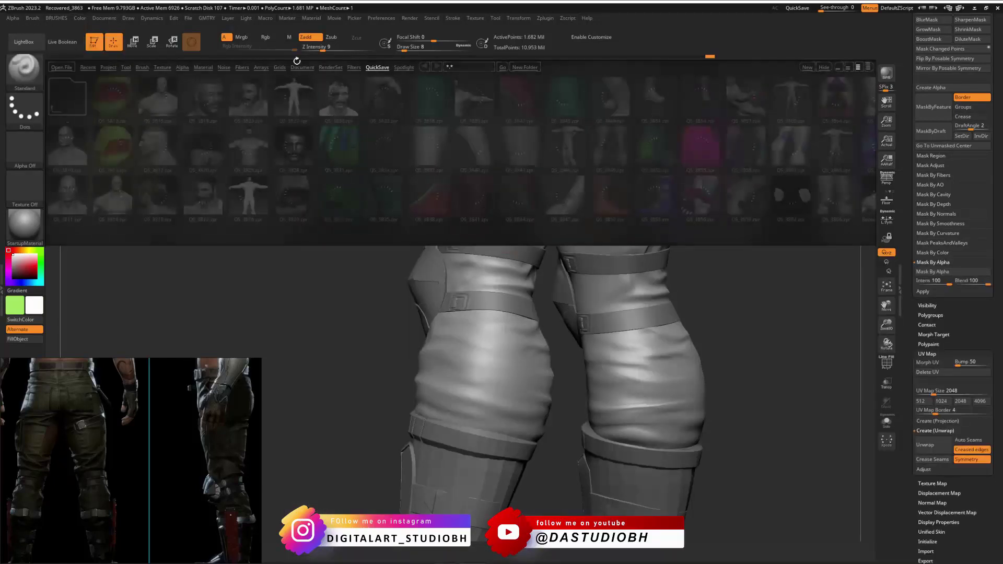
click(260, 67)
click(241, 67)
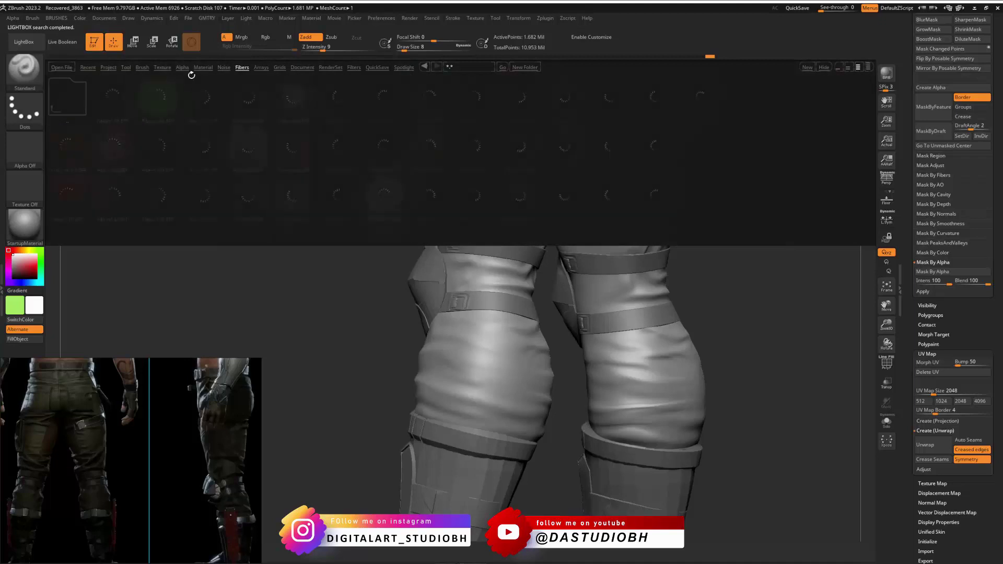
click(180, 67)
click(162, 67)
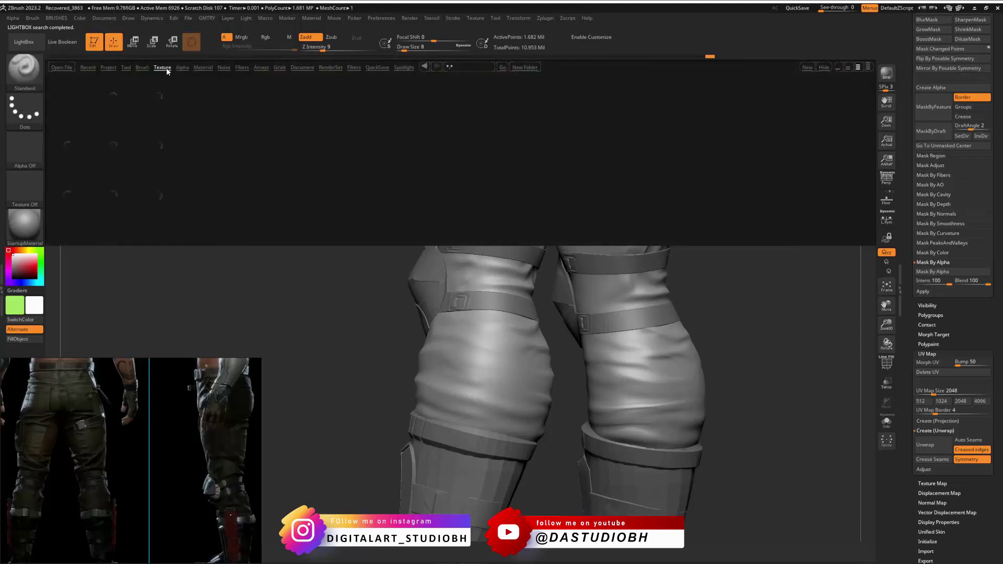
click(142, 67)
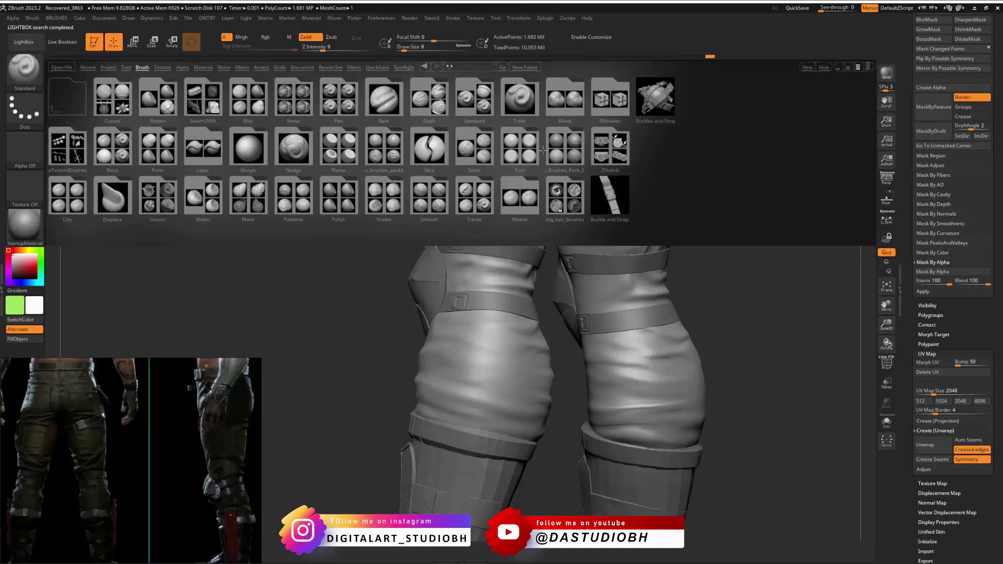
double_click(512, 157)
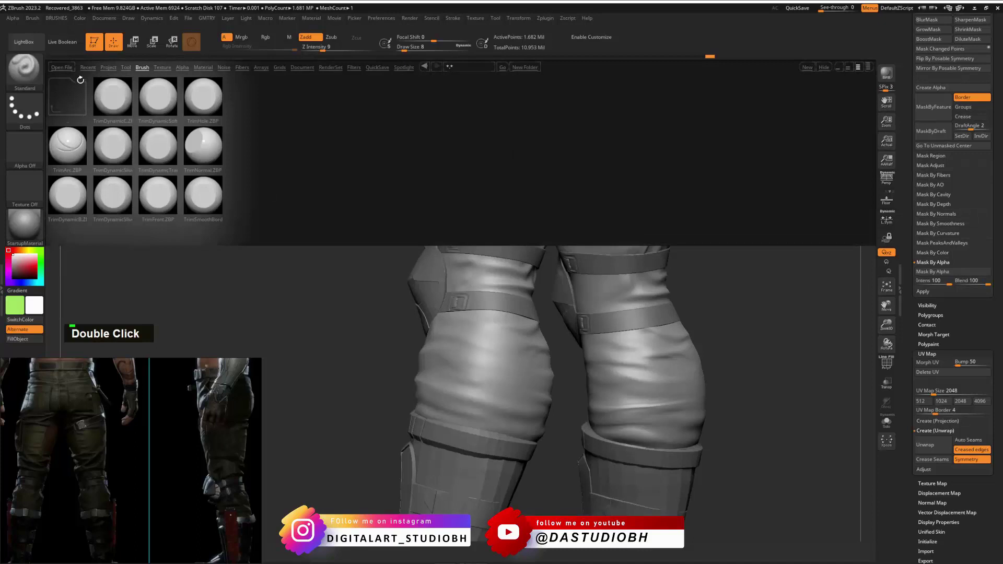
double_click(68, 84)
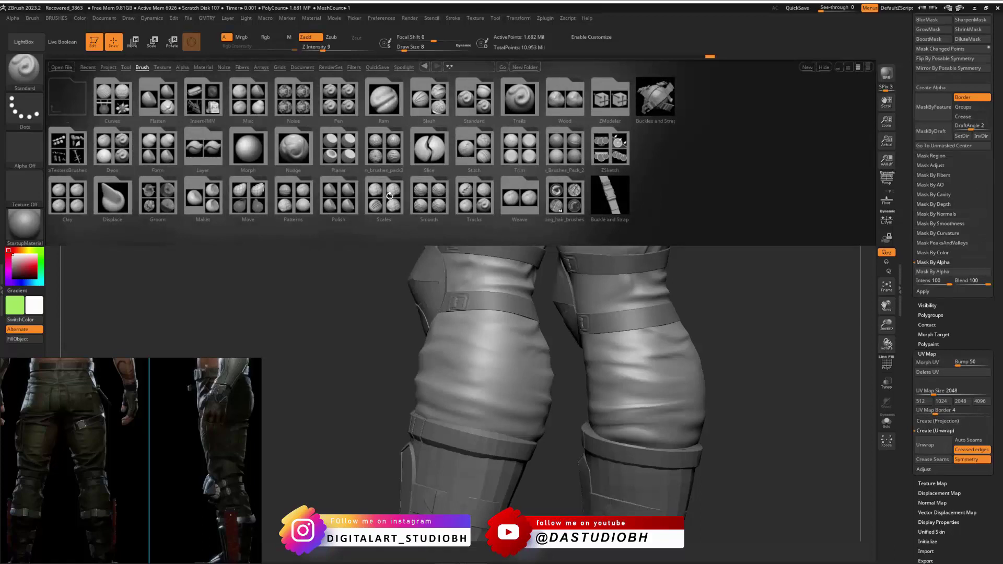
Load the Slash2 brush from the brush library, set its Z intensity to 10 and turn off Rgb painting.
double_click(432, 99)
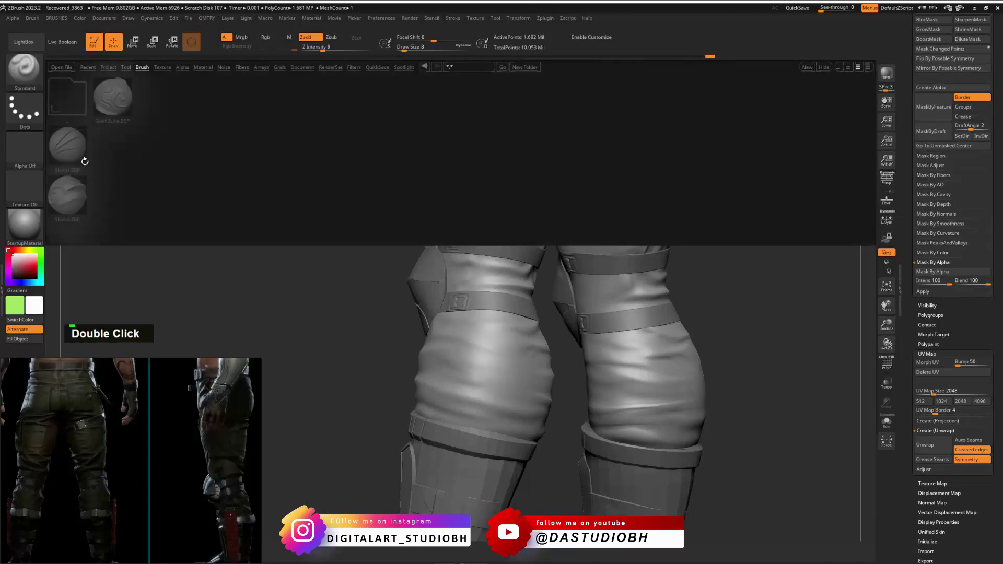
double_click(74, 197)
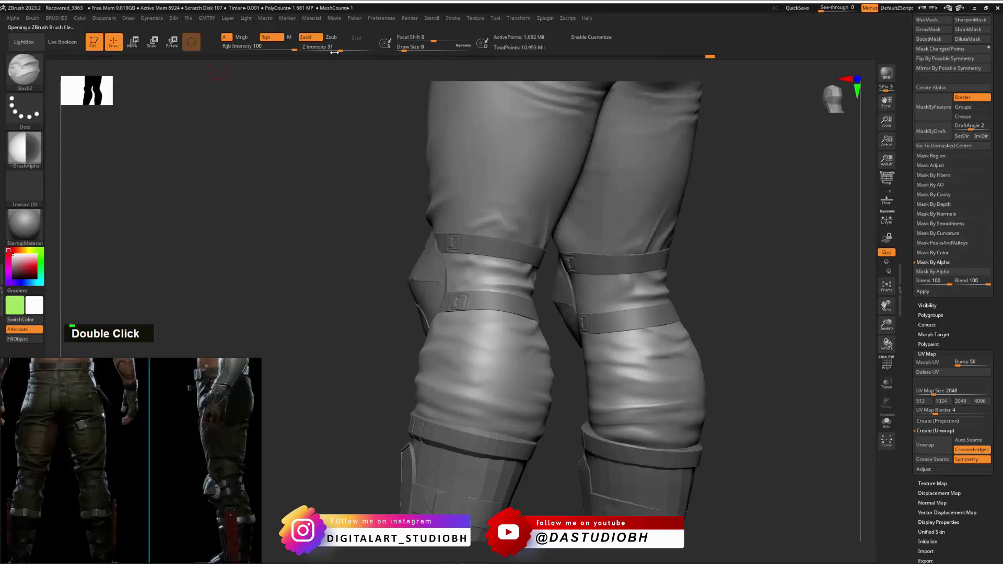
drag(323, 51, 324, 51)
click(272, 37)
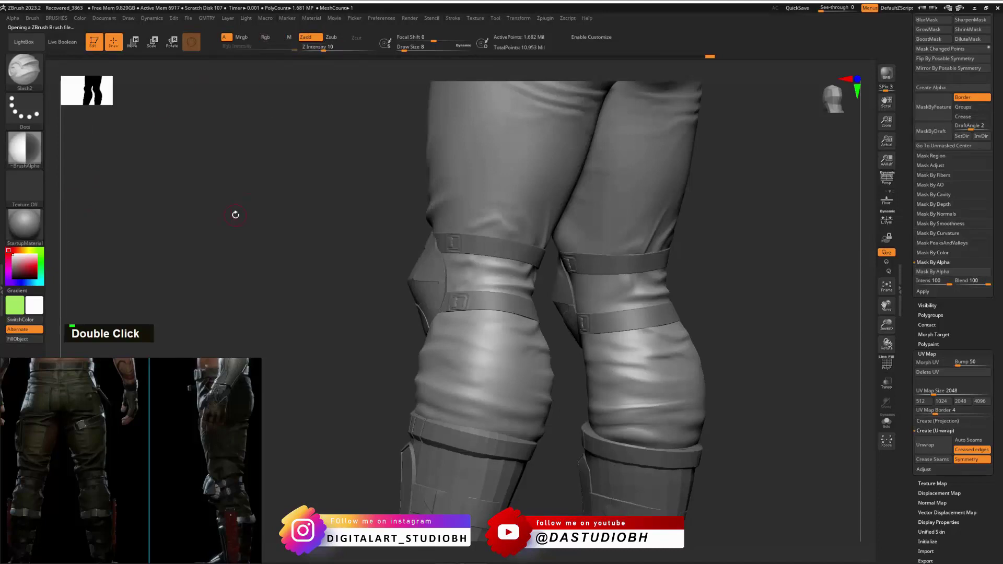
Set the Slash2 brush's draw size to 25 and try a diagonal crease across the outer calf.
shift+drag(740, 307, 583, 289)
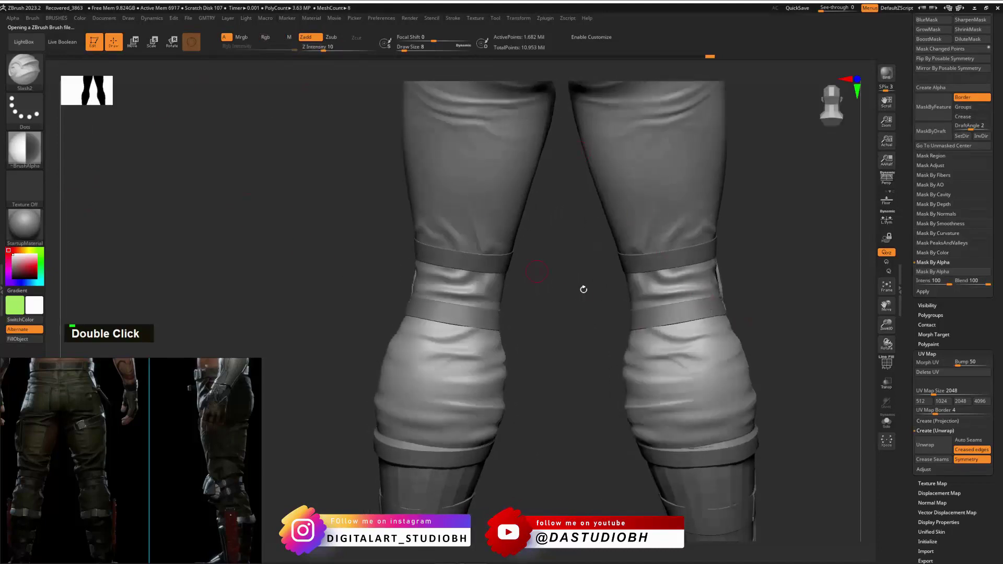
drag(797, 320, 683, 403)
key(2)
key(2)
key(2)
key(2)
key(2)
key(2)
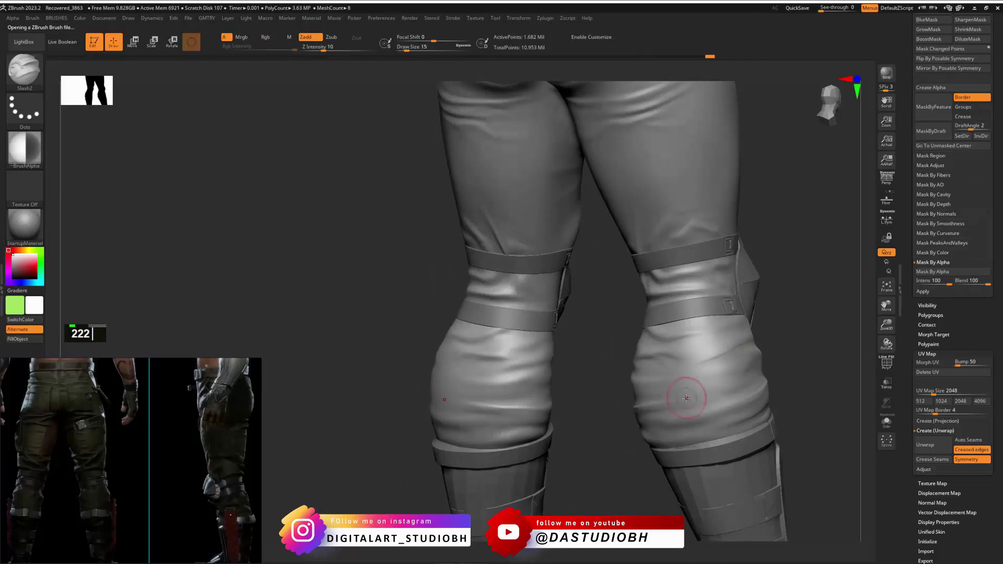
key(1)
mouse_move(682, 403)
mouse_down()
mouse_move(731, 385)
mouse_move(738, 415)
mouse_move(732, 387)
mouse_move(741, 380)
mouse_up()
key(ctrl+z)
Lower the Slash2 brush's Z intensity to 2 and sculpt a soft diagonal crease across the outer calf.
key(space)
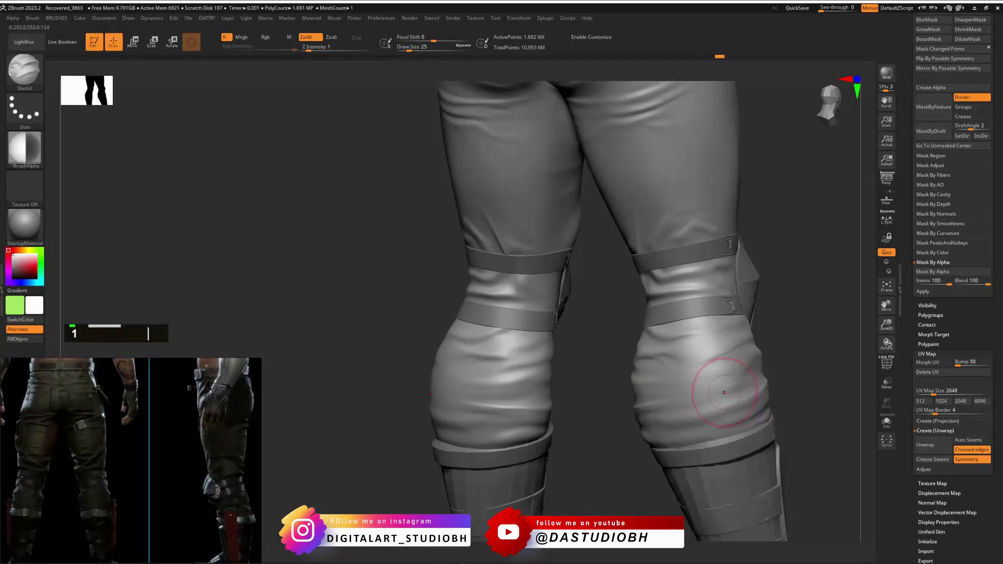
key(space)
drag(726, 434, 731, 434)
drag(688, 409, 741, 382)
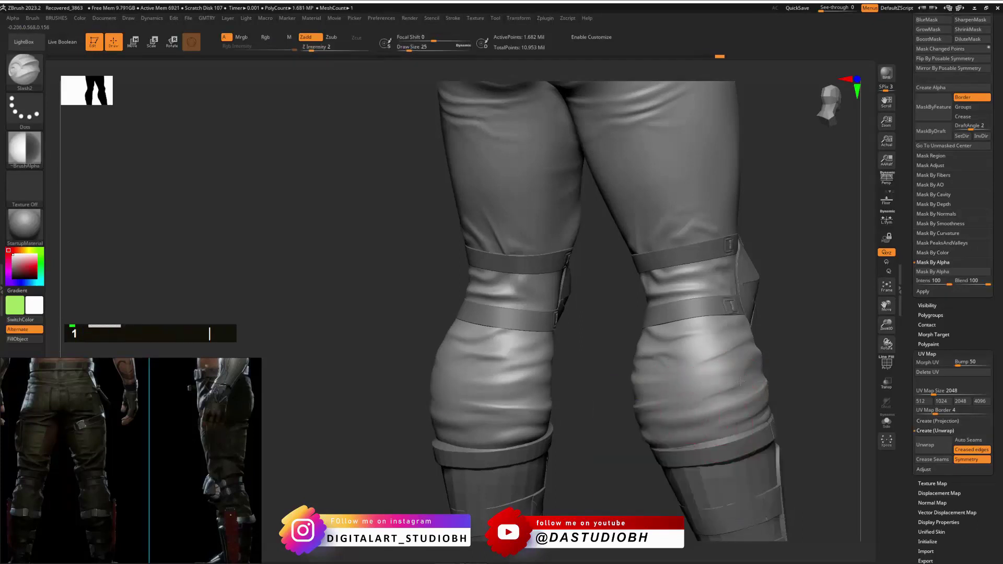
Try sculpting folds across the back and outer side of the thighs with the Slash2 brush at Z intensity 3.
mouse_move(814, 361)
mouse_down()
mouse_move(702, 389)
mouse_move(751, 382)
mouse_move(727, 340)
mouse_move(742, 354)
mouse_move(725, 363)
mouse_up()
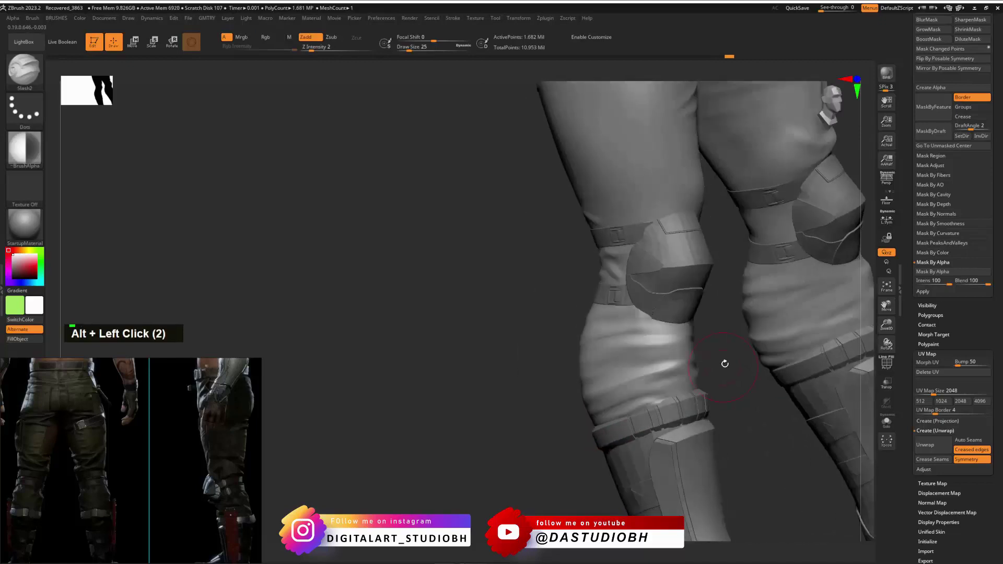
drag(725, 306, 705, 416)
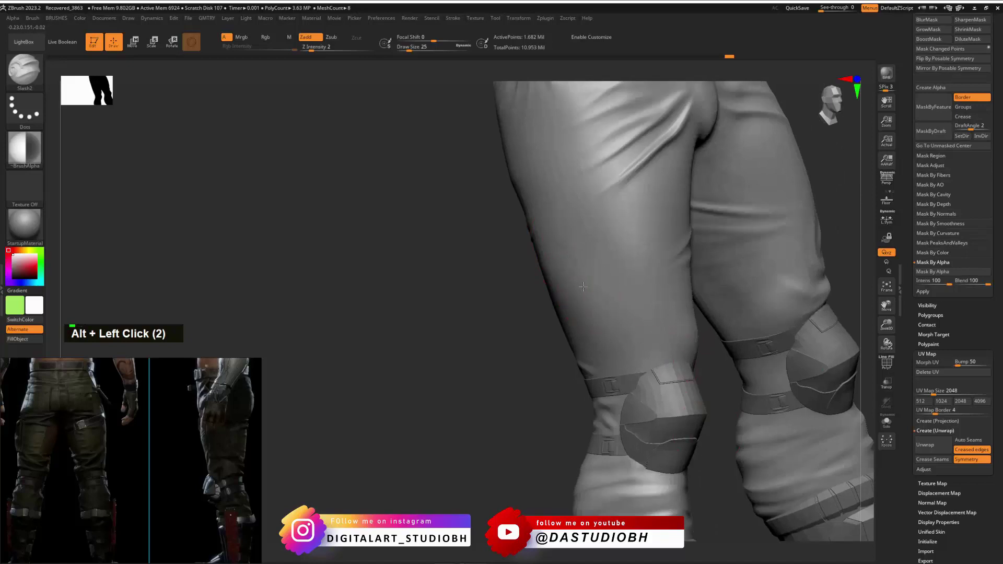
drag(449, 308, 577, 325)
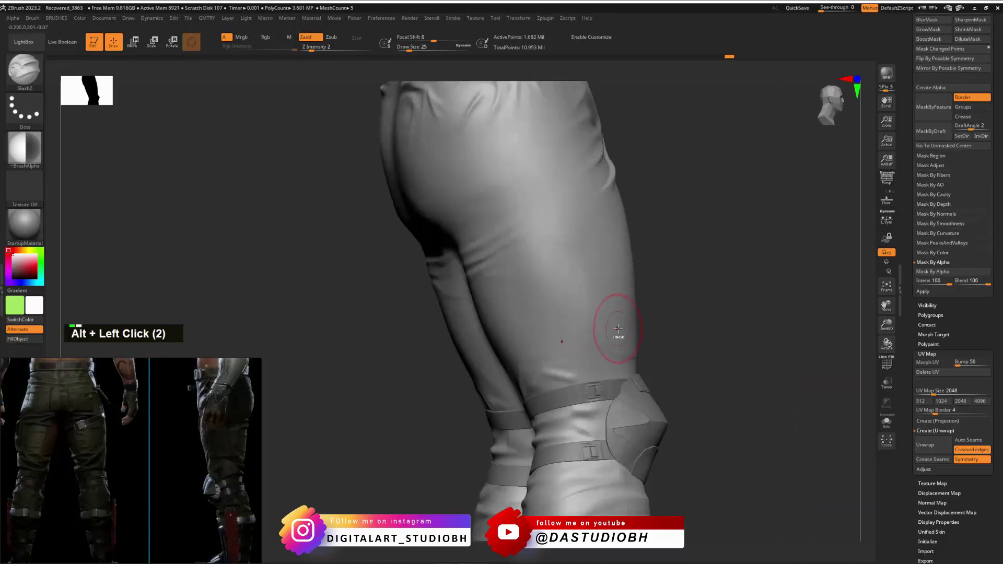
key(ctrl+z)
click(311, 46)
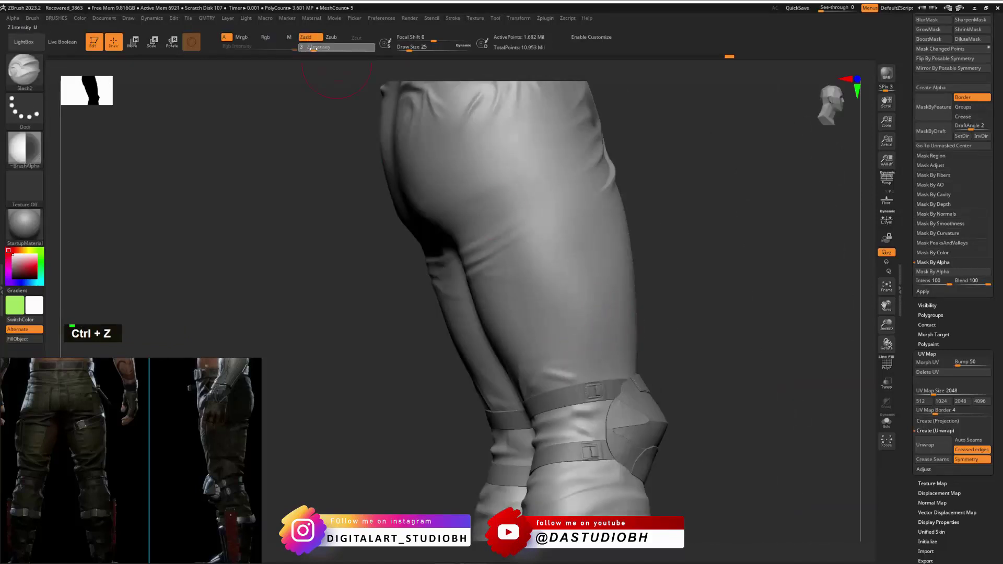
mouse_move(669, 230)
mouse_down()
mouse_move(407, 260)
mouse_move(487, 231)
mouse_up()
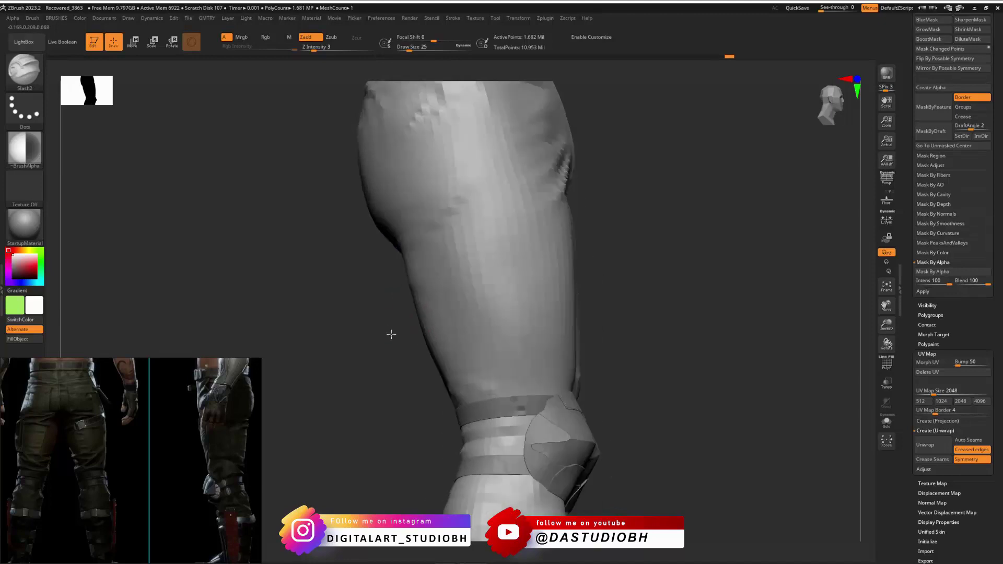
drag(391, 335, 418, 335)
mouse_move(598, 295)
mouse_down()
mouse_move(639, 280)
mouse_move(662, 233)
mouse_up()
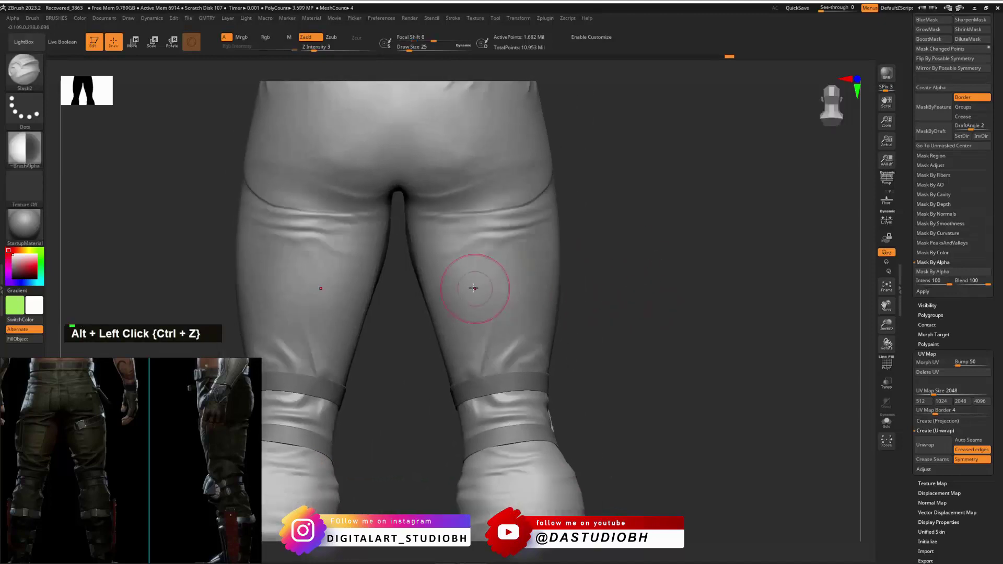
drag(464, 291, 538, 284)
drag(491, 307, 550, 293)
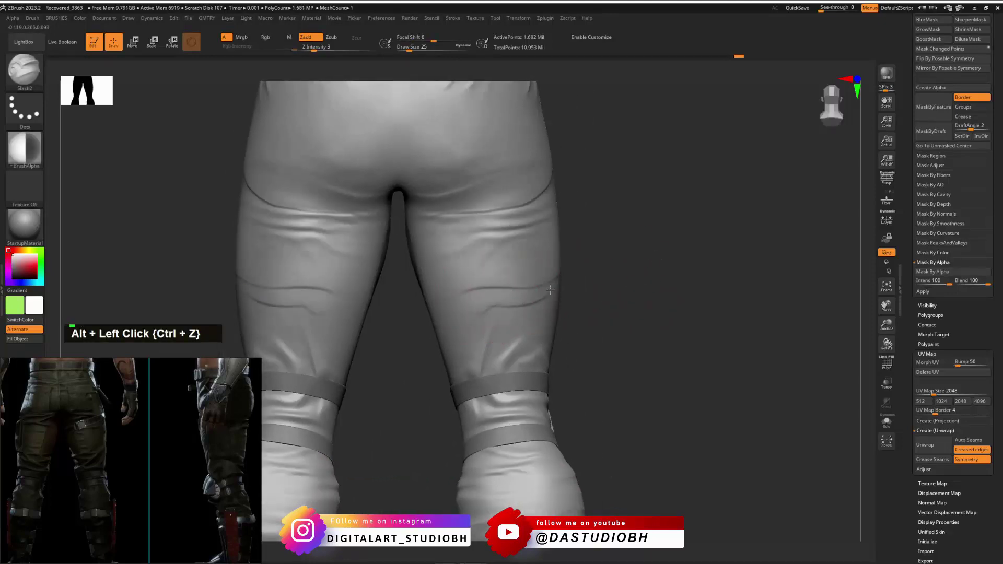
alt+drag(467, 297, 538, 291)
drag(624, 303, 577, 317)
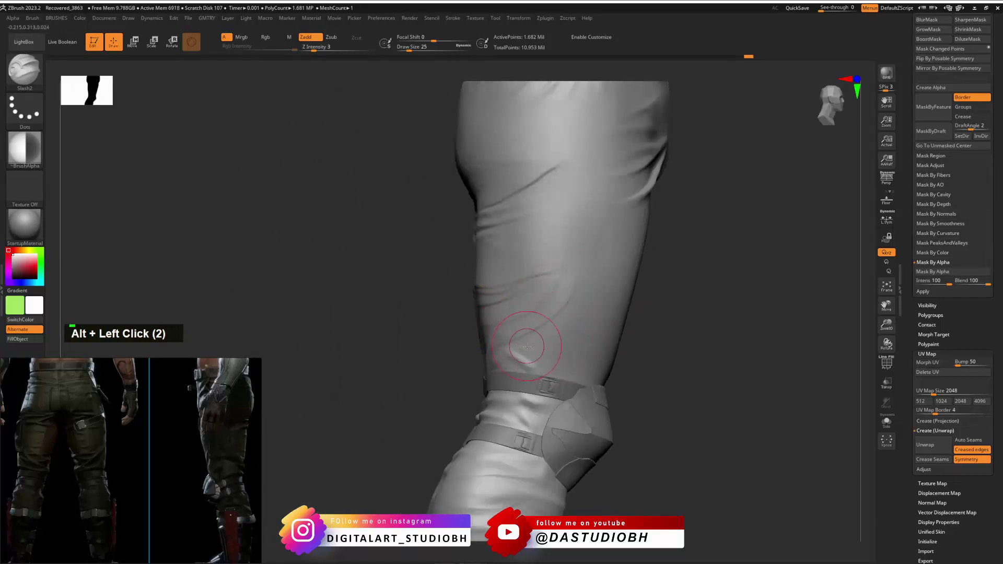
Undo the Slash2 folds on the back and side of the thighs.
key(ctrl+z)
key(ctrl+z)
key(ctrl+z)
key(ctrl+z)
key(ctrl+z)
key(ctrl+z)
key(ctrl+z)
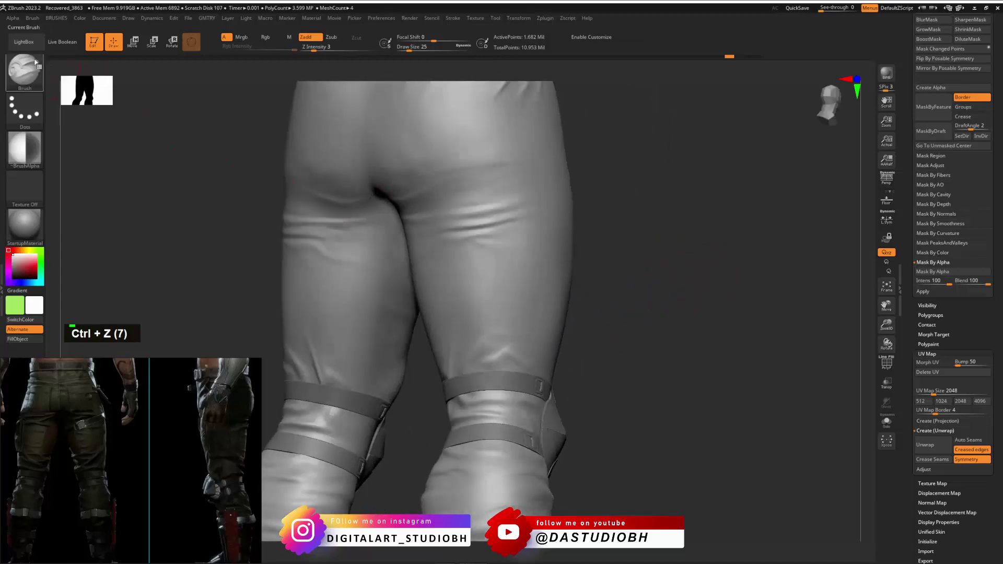
Load the ZBGs cloth drape brush from the add-on brush folder in the brush library.
key(comma)
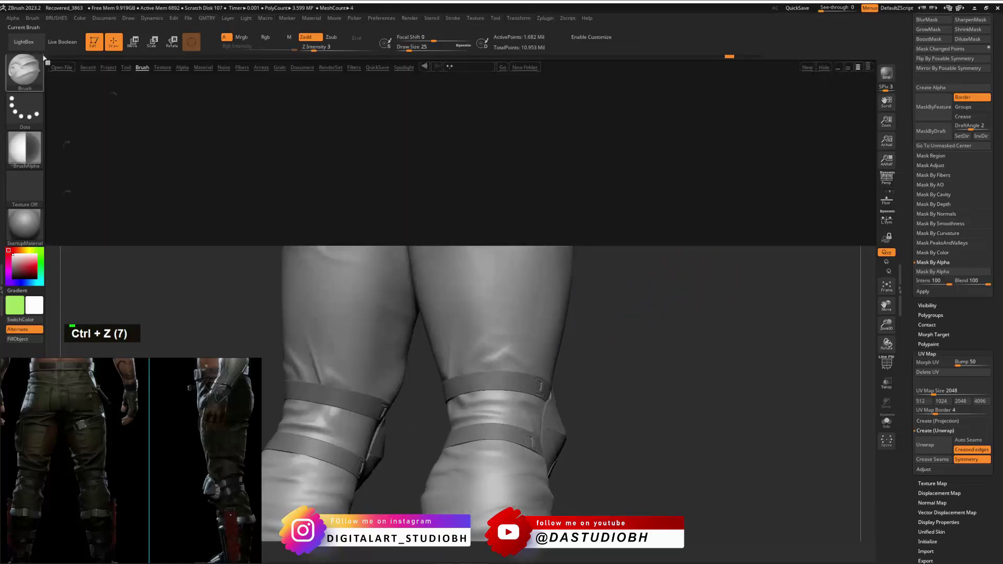
double_click(108, 128)
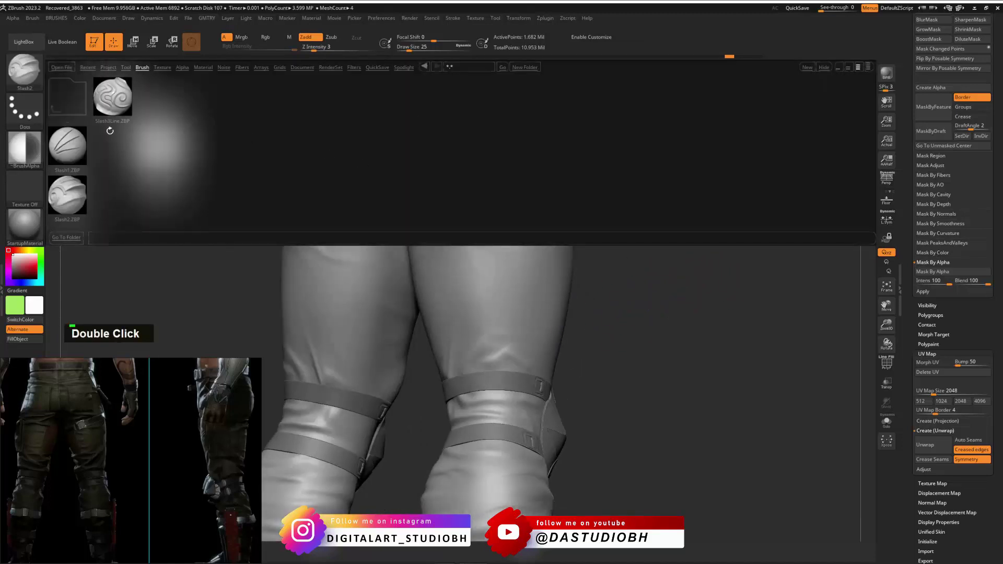
double_click(71, 103)
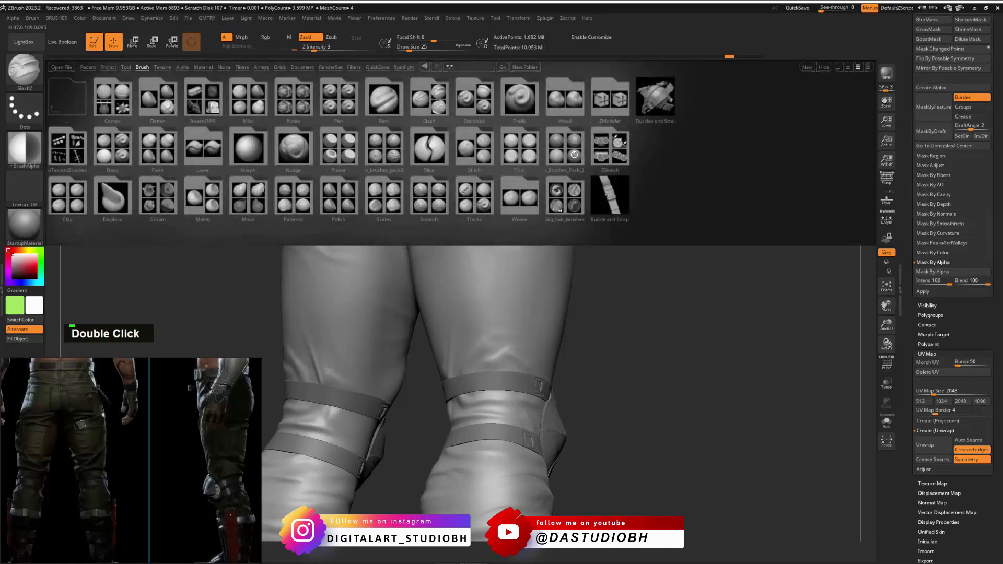
double_click(568, 152)
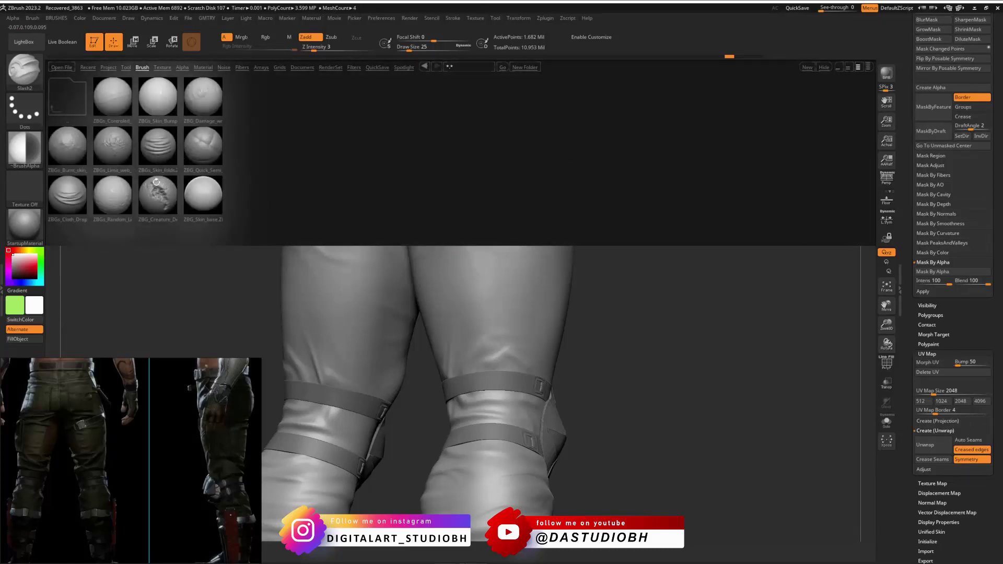
double_click(69, 196)
Try a short cloth drape stroke across the back of the thigh and undo it.
drag(621, 262, 587, 266)
drag(459, 235, 479, 256)
key(ctrl+z)
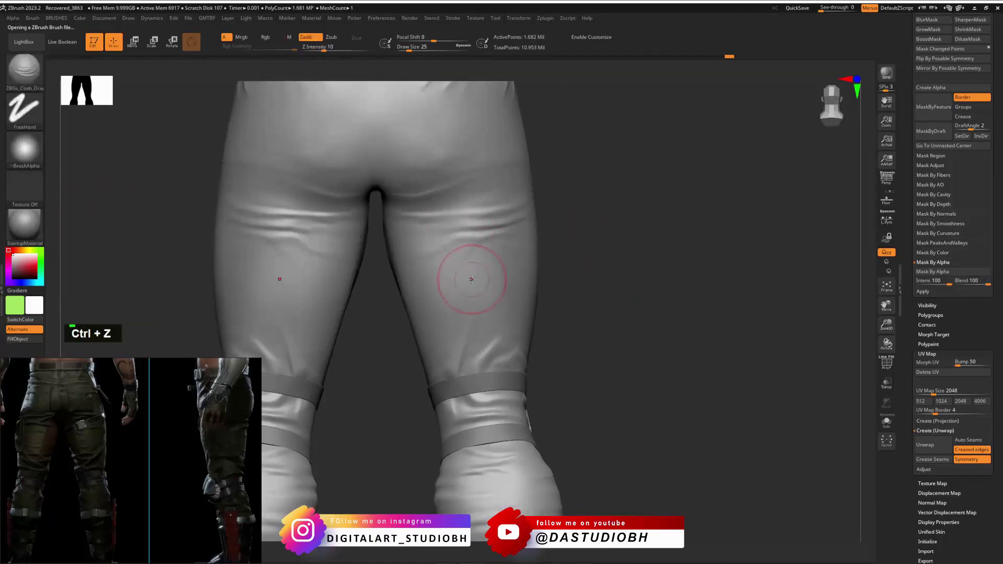
Set the cloth drape brush's draw size to 55, try a vertical stroke down the outer thigh, and undo it.
key(2)
key(2)
key(2)
key(2)
key(2)
key(2)
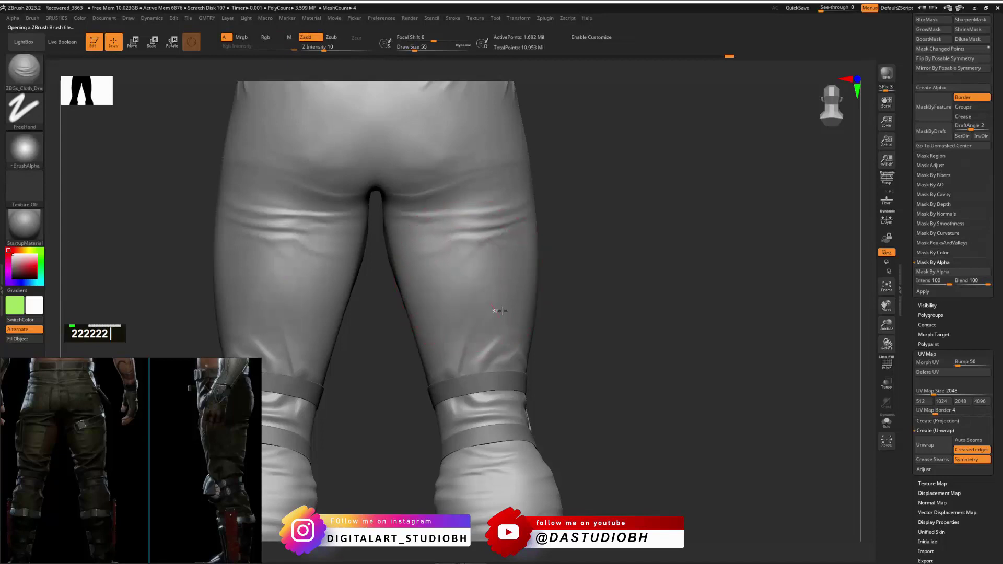
key(1)
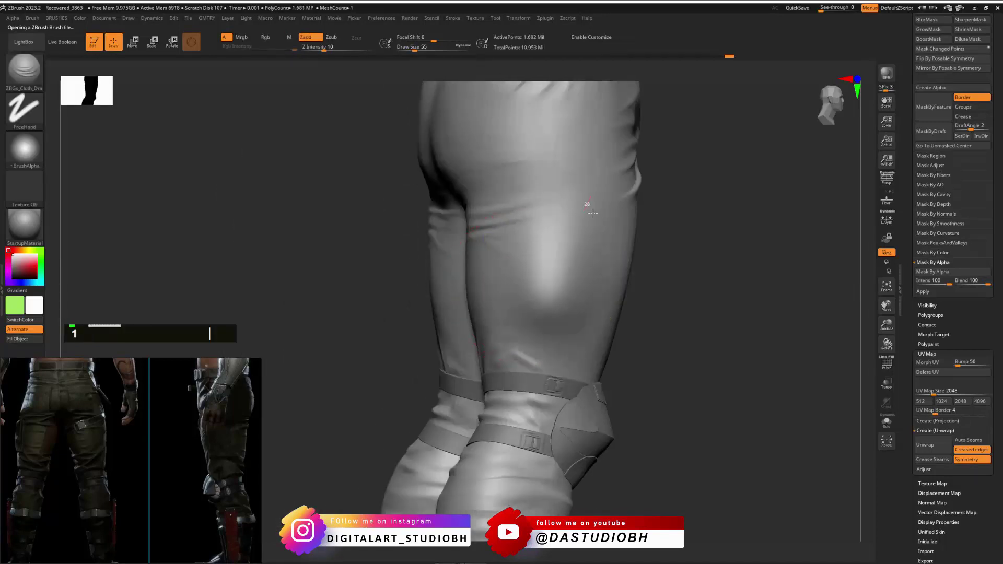
drag(593, 213, 597, 329)
key(ctrl+z)
Switch to the Standard brush with the front of the trousers in view.
drag(667, 268, 569, 276)
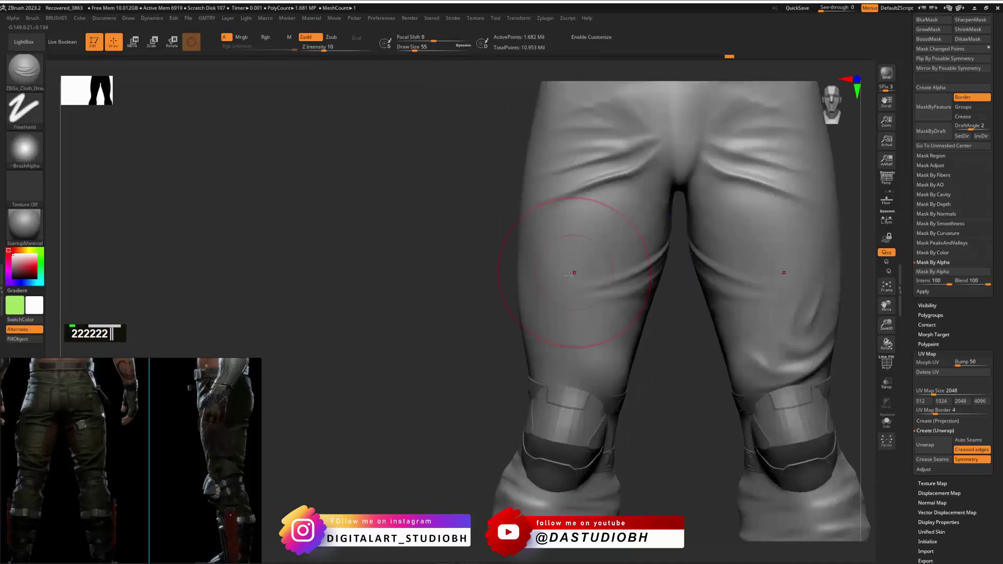
key(ctrl+b)
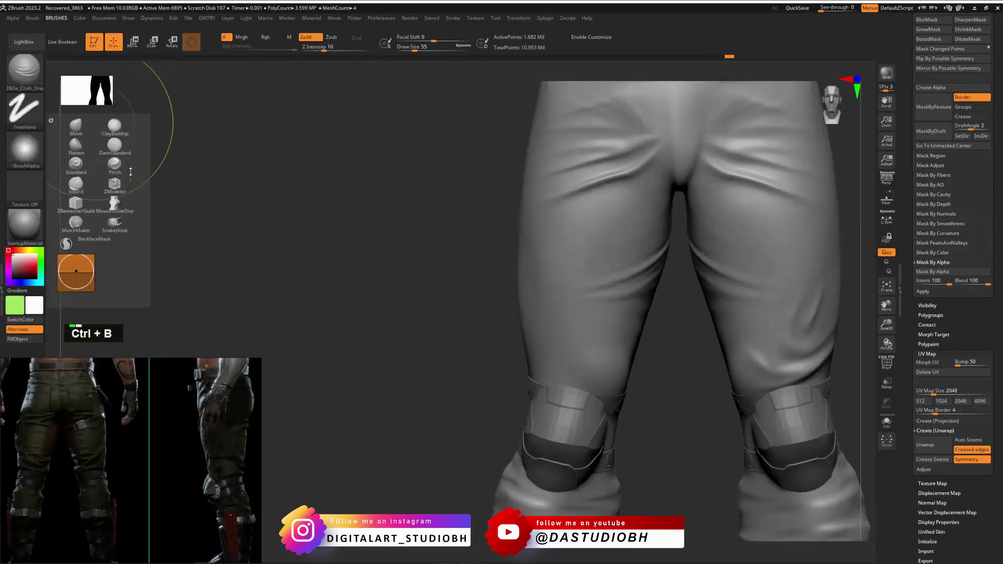
click(80, 165)
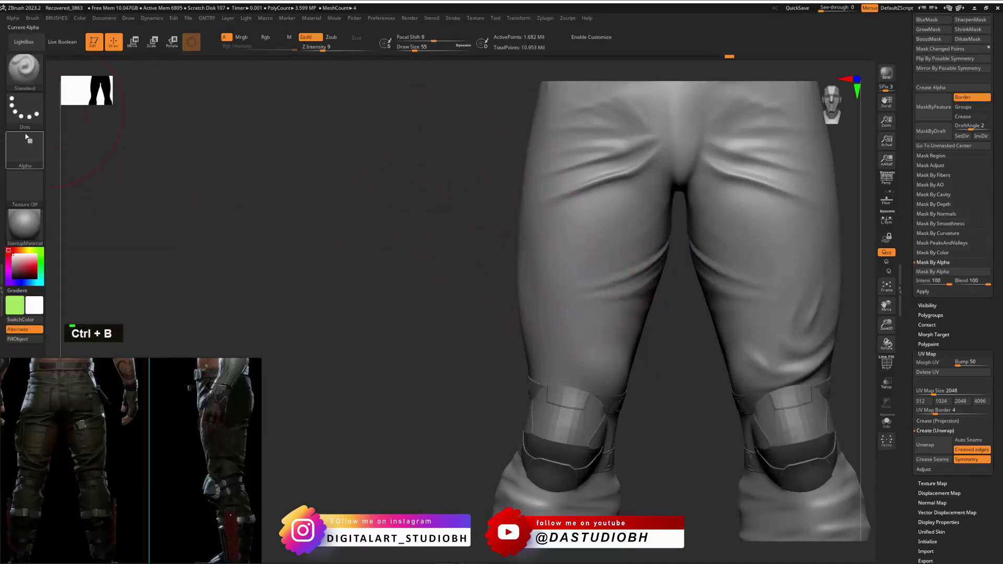
Set the Standard brush to the DragRect stroke and load a cloth-fold alpha.
click(27, 113)
click(120, 124)
click(25, 110)
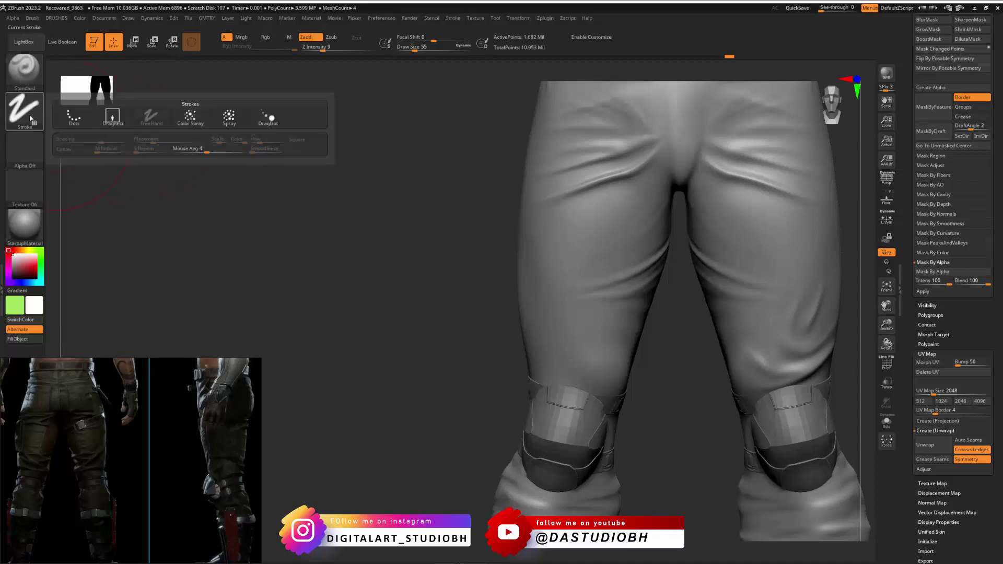
click(112, 118)
click(25, 149)
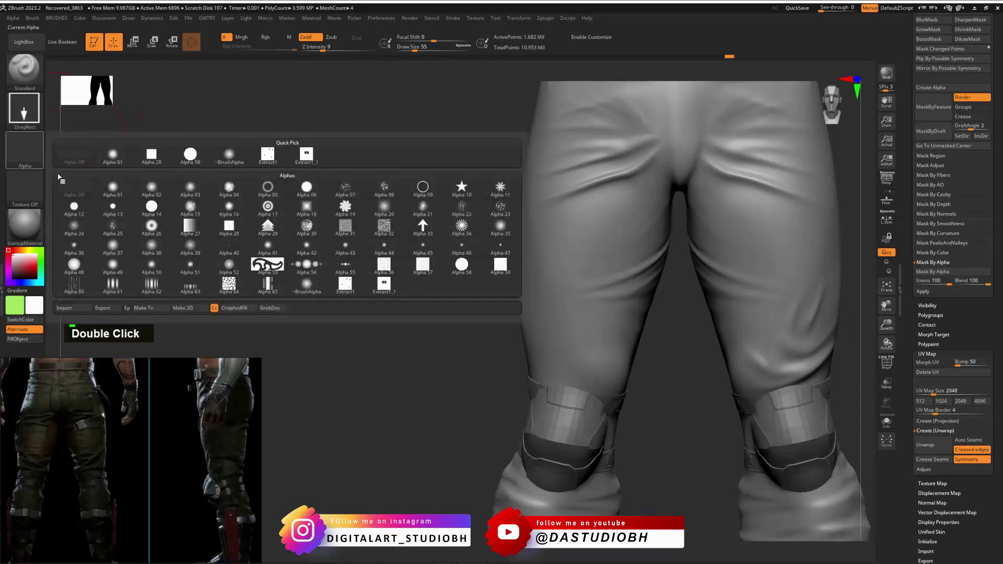
click(237, 204)
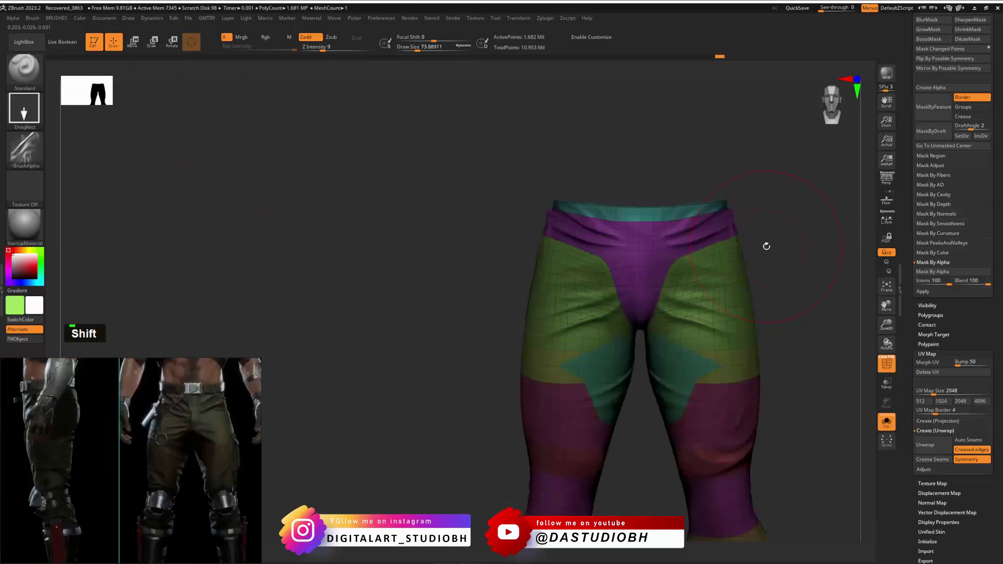
Turn off the polygroup wireframe display and reduce the brush draw size to about 20.
key(shift)
key(shift+f)
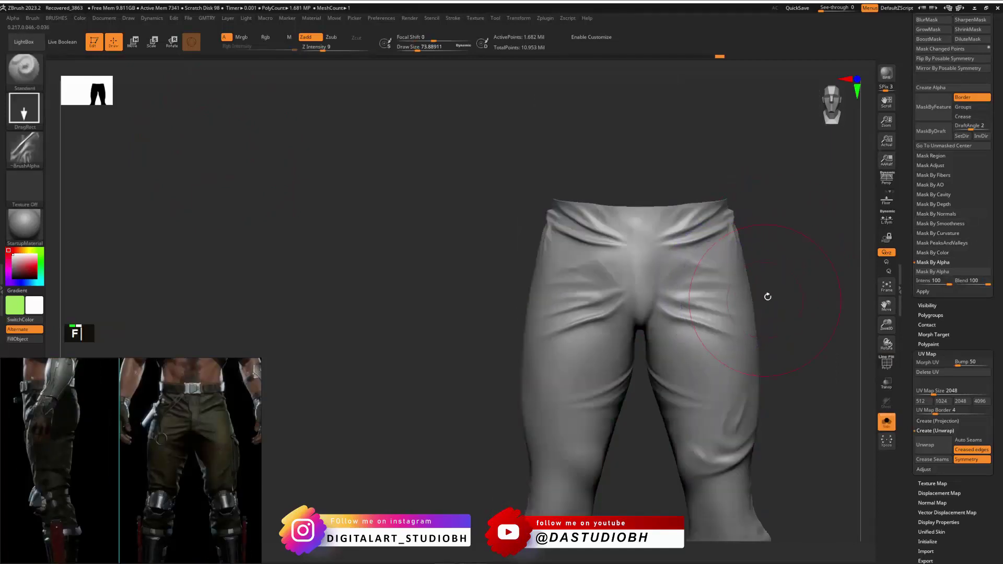
mouse_move(768, 295)
alt+mouse_down()
mouse_move(784, 292)
mouse_move(697, 220)
mouse_move(679, 269)
alt+mouse_up()
key(1)
key(1)
key(1)
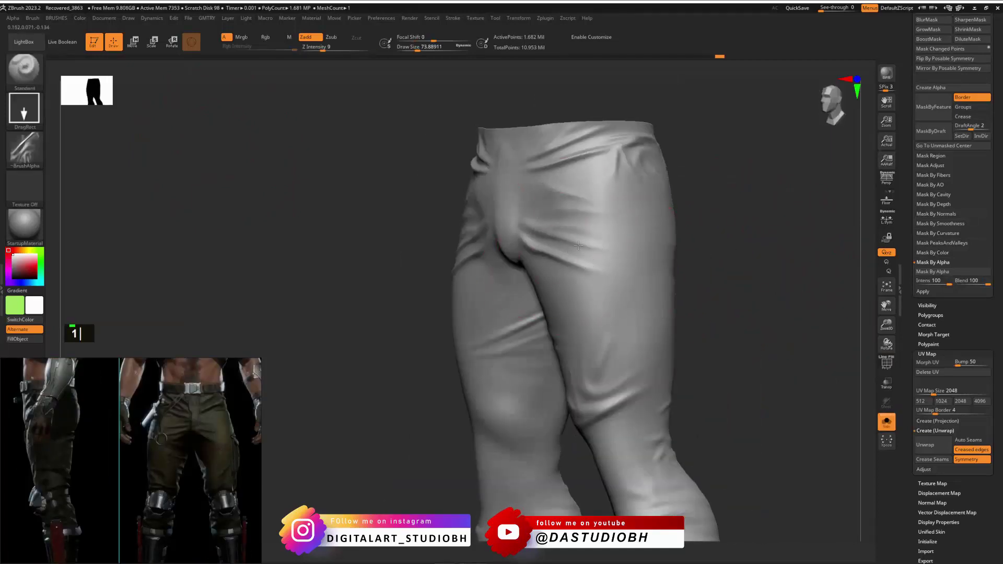
key(s)
click(613, 244)
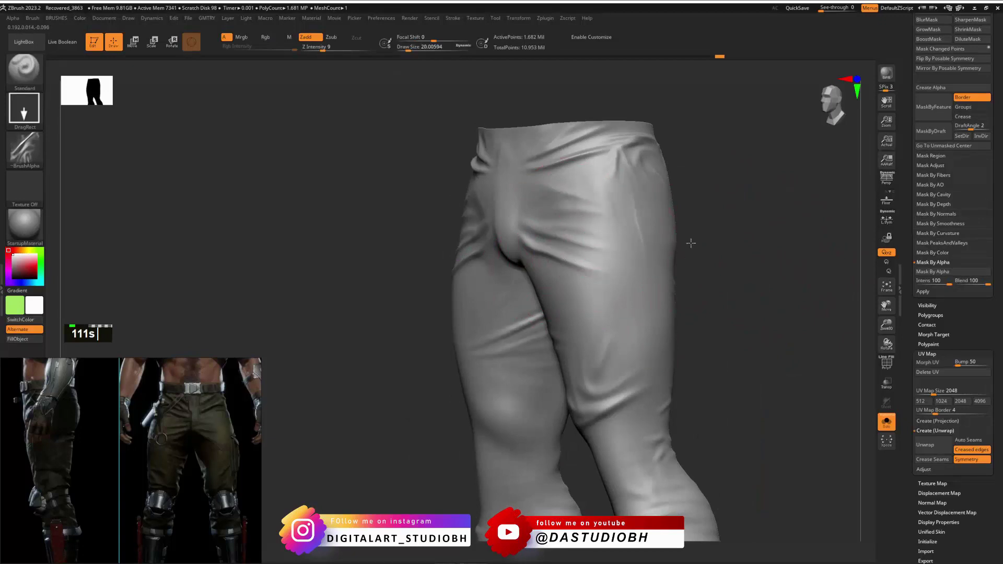
drag(778, 208, 716, 242)
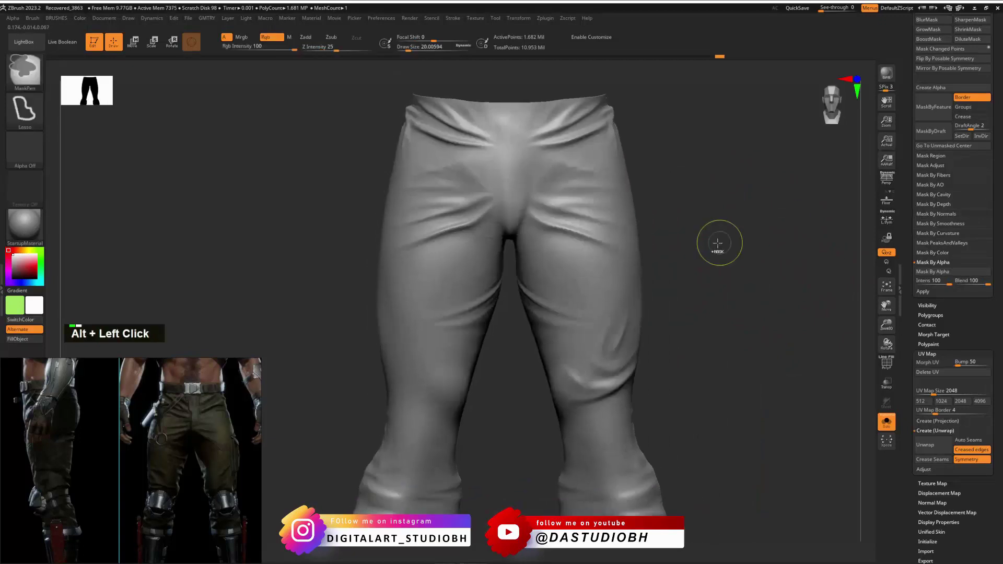
key(ctrl+z)
alt+drag(665, 217, 723, 197)
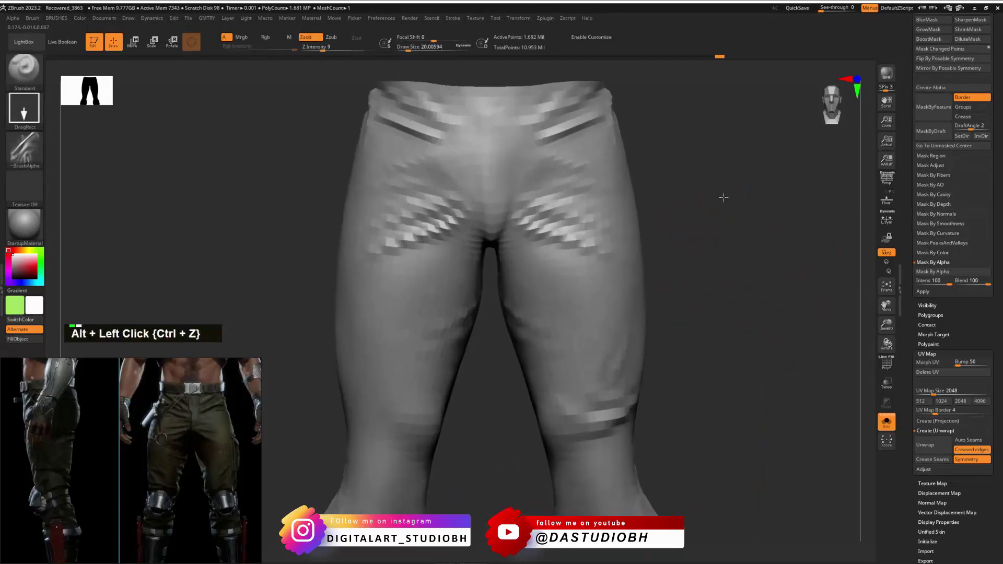
alt+drag(743, 161, 755, 284)
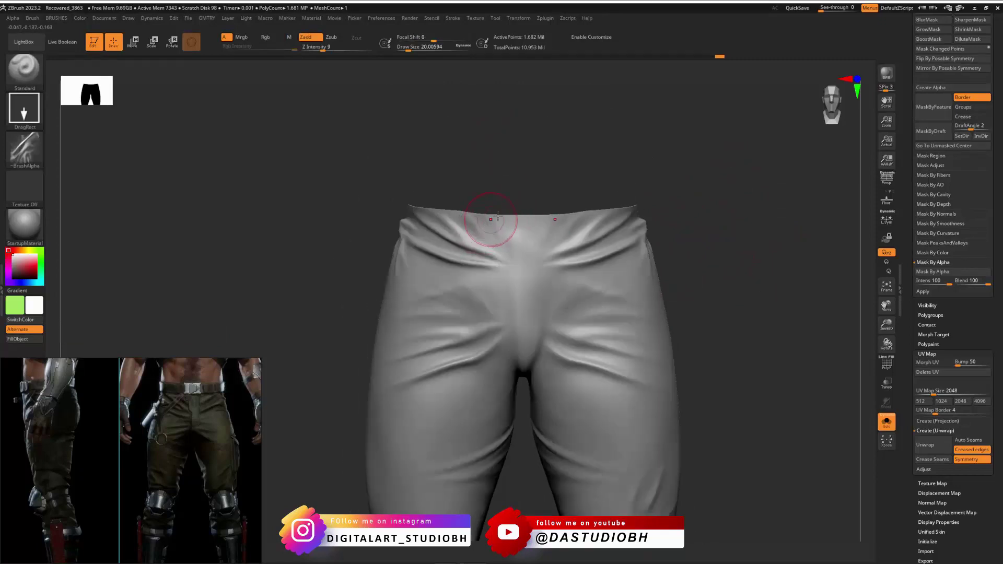
Try to lasso-mask a fly strip on the trousers' front from the waistband toward the crotch.
key(ctrl)
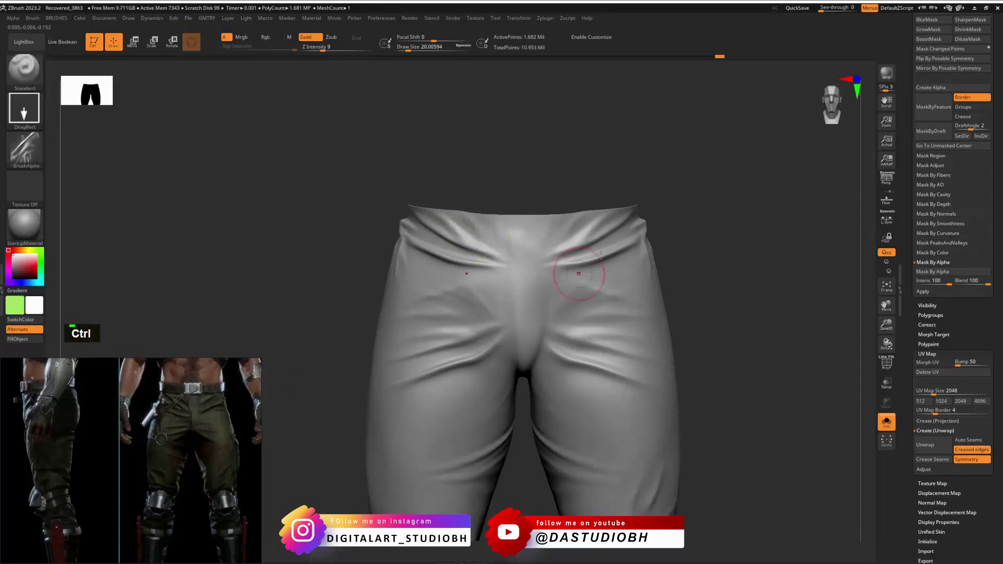
ctrl+click(491, 214)
key(ctrl+z)
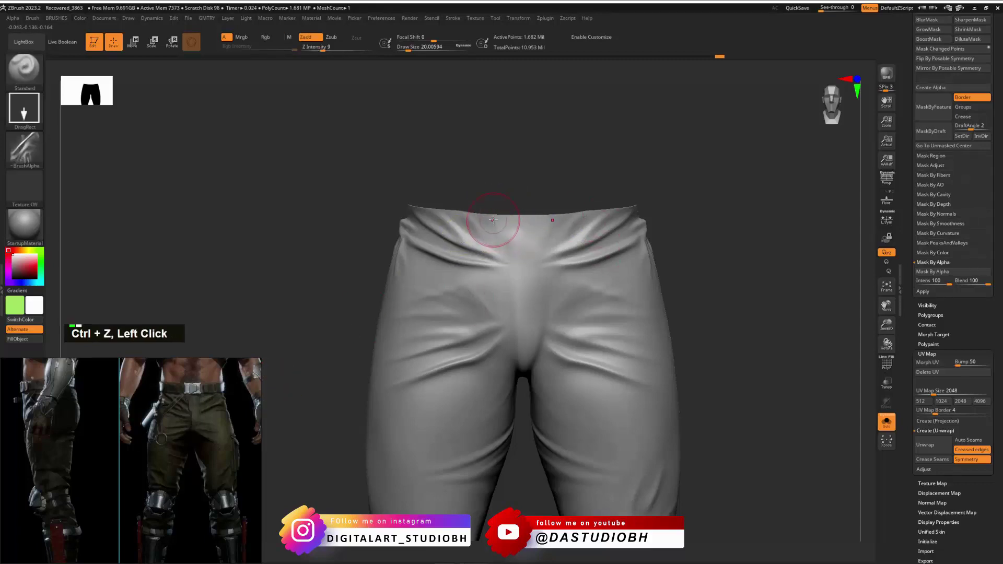
ctrl+click(494, 214)
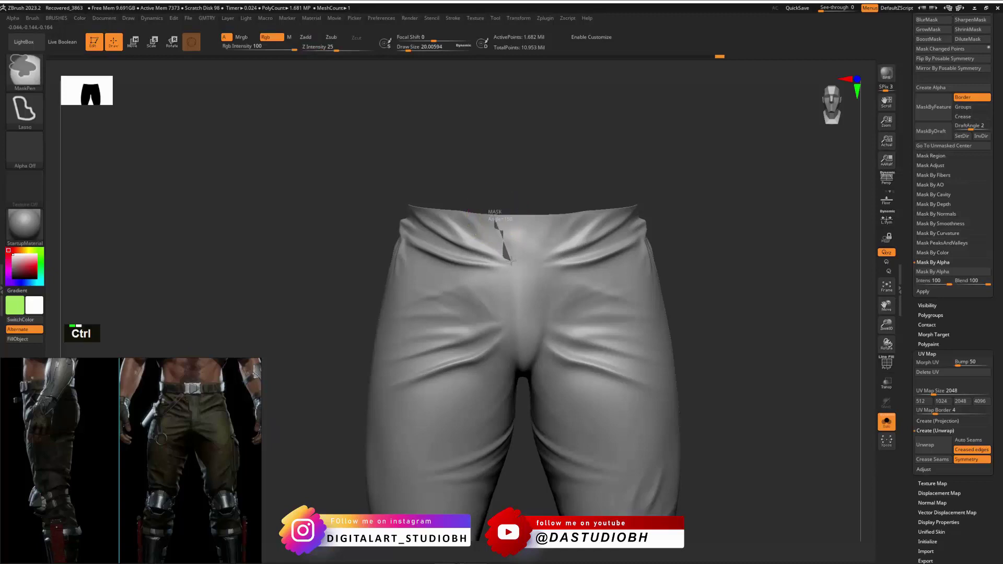
ctrl+drag(511, 267, 516, 343)
key(ctrl+z)
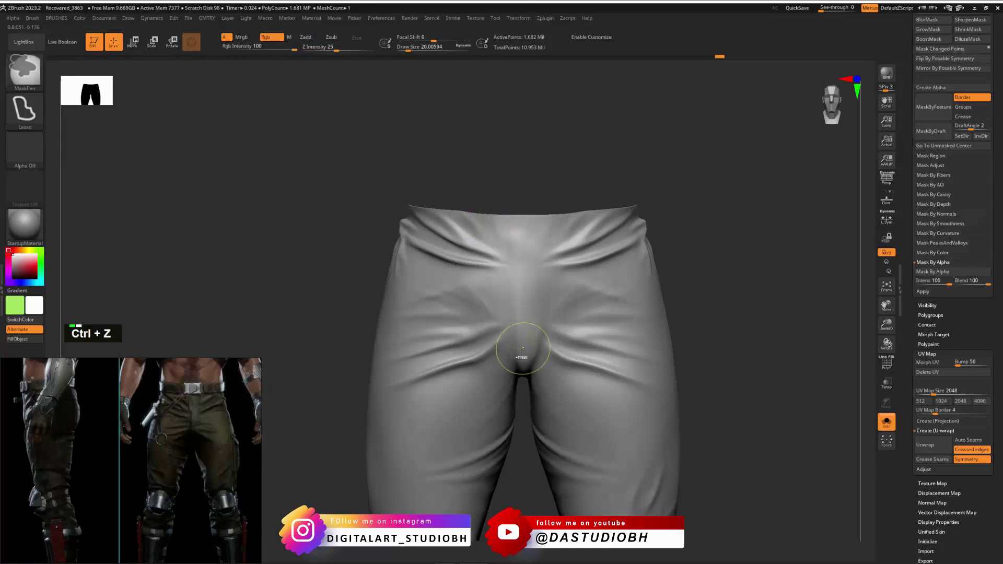
Lasso-mask a fly strip down the trousers' front from waistband to crotch, with one stepped side and a rounded lower end.
ctrl+click(518, 342)
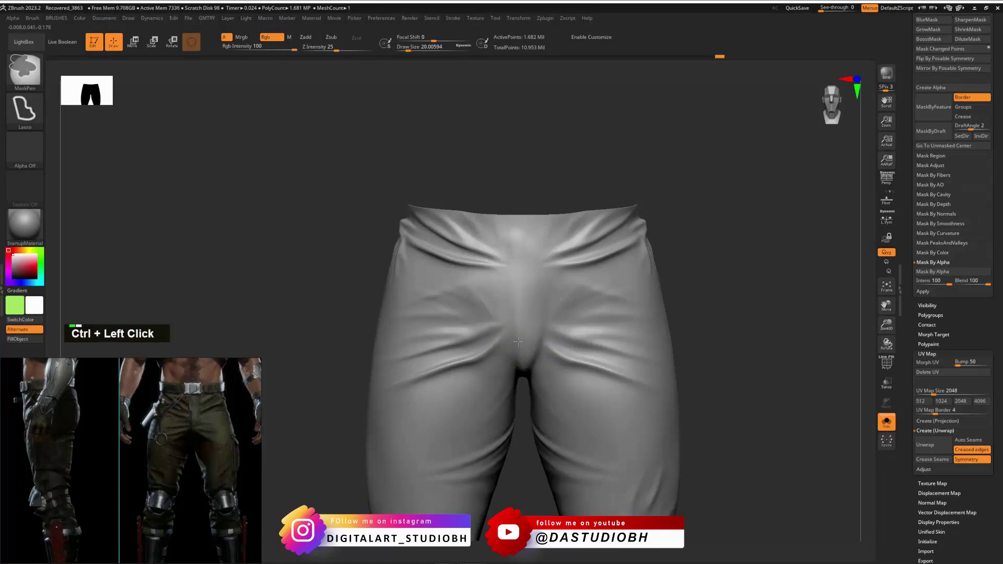
mouse_move(518, 342)
ctrl+mouse_down()
mouse_move(513, 253)
mouse_move(497, 235)
mouse_move(528, 203)
mouse_move(542, 203)
mouse_move(528, 330)
mouse_move(517, 342)
ctrl+mouse_up()
ctrl+click(506, 255)
alt+drag(674, 242, 678, 263)
ctrl+alt+drag(547, 203, 541, 353)
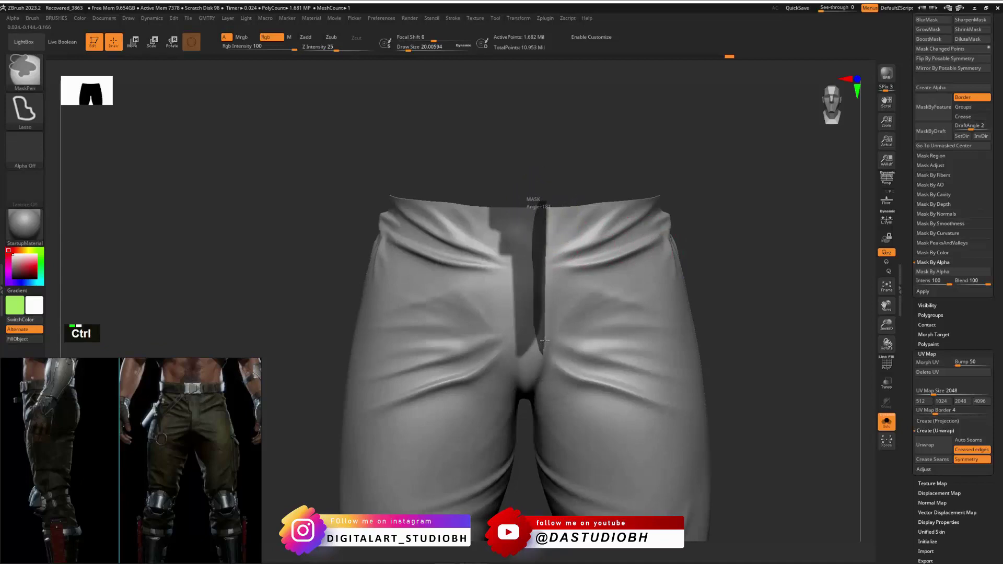
mouse_move(545, 336)
ctrl+mouse_down()
mouse_move(544, 348)
mouse_move(537, 342)
mouse_move(517, 355)
mouse_move(545, 339)
mouse_move(555, 385)
mouse_move(544, 382)
ctrl+mouse_up()
ctrl+click(519, 356)
ctrl+alt+click(544, 352)
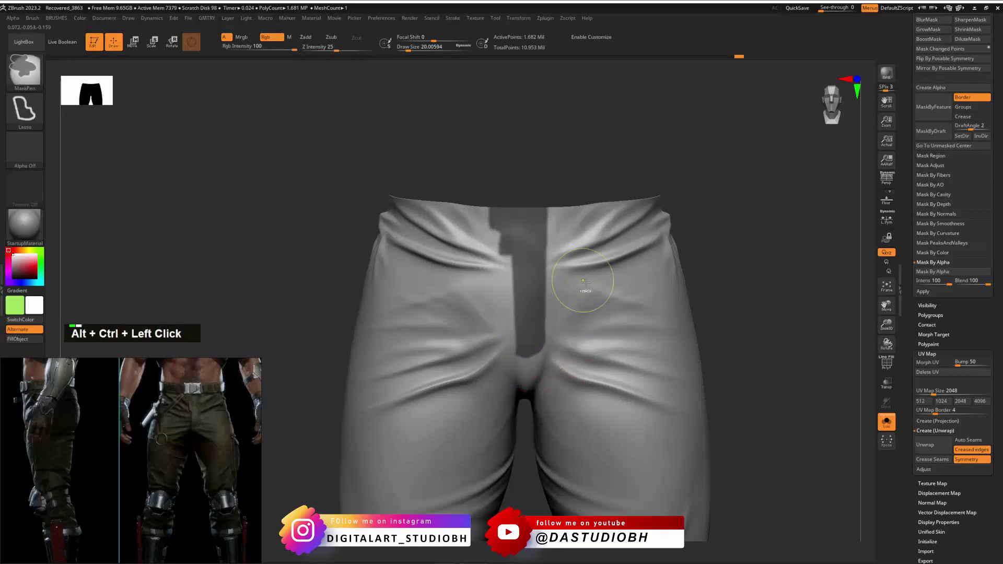
Turn the masked fly strip into its own polygroup and show the polygroup display.
mouse_move(732, 211)
alt+mouse_down()
mouse_move(689, 242)
mouse_move(712, 230)
alt+mouse_up()
mouse_move(724, 184)
ctrl+alt+mouse_down()
mouse_move(625, 237)
mouse_move(745, 427)
ctrl+alt+mouse_up()
mouse_move(716, 257)
mouse_down()
mouse_move(734, 259)
mouse_move(751, 245)
mouse_move(672, 244)
mouse_move(756, 233)
mouse_move(718, 209)
mouse_up()
key(ctrl+w)
key(shift+f)
Hide the fly polygroup, mask the rest of the trousers, and restore full visibility so only the fly is unmasked.
ctrl+shift+click(524, 192)
mouse_move(651, 158)
ctrl+shift+mouse_down()
mouse_move(684, 235)
mouse_move(701, 217)
mouse_move(611, 245)
ctrl+shift+mouse_up()
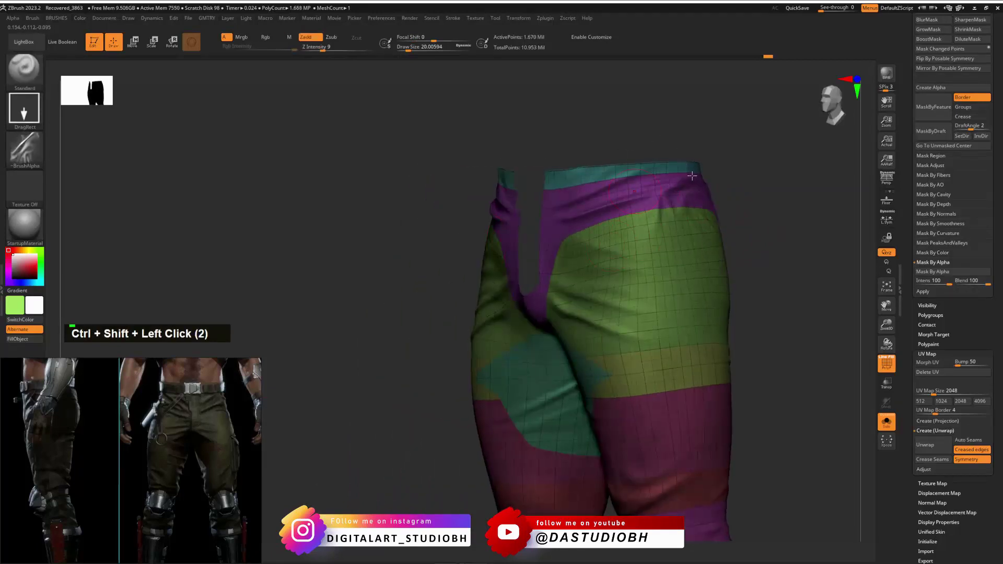
drag(692, 176, 752, 176)
ctrl+click(755, 177)
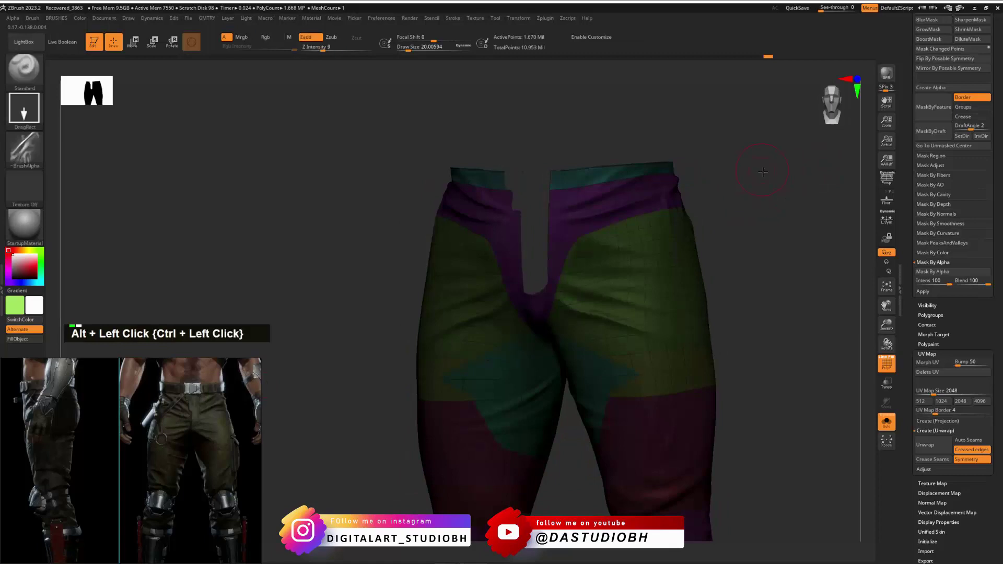
ctrl+shift+click(773, 175)
mouse_move(772, 182)
alt+mouse_down()
mouse_move(801, 185)
mouse_move(782, 197)
alt+mouse_up()
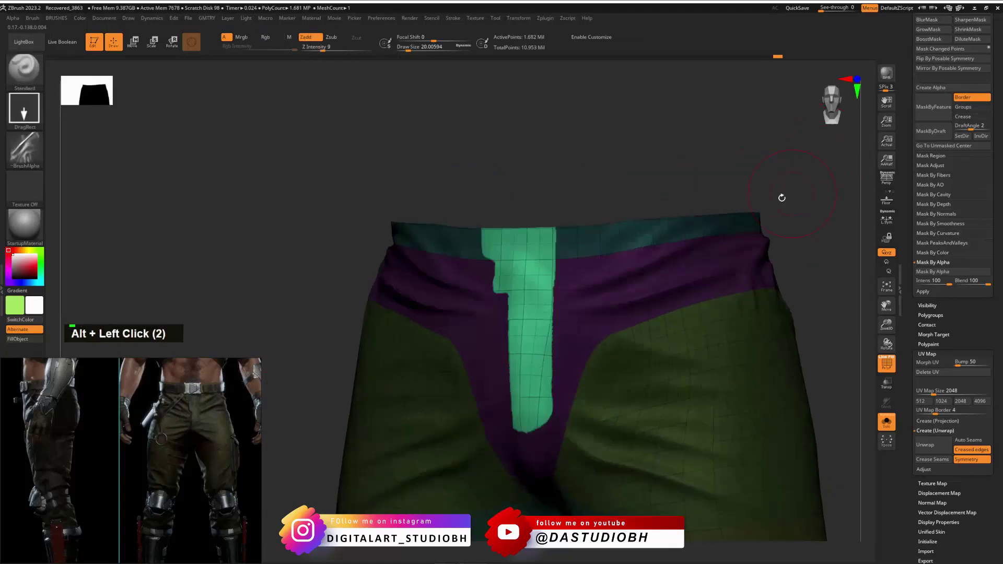
Build up the unmasked fly with ClayBuildup at draw size 15 and Z Intensity 5, and smooth its surface.
key(ctrl+b)
click(689, 236)
mouse_move(659, 161)
mouse_down()
mouse_move(689, 160)
mouse_move(609, 202)
mouse_up()
key(1)
key(1)
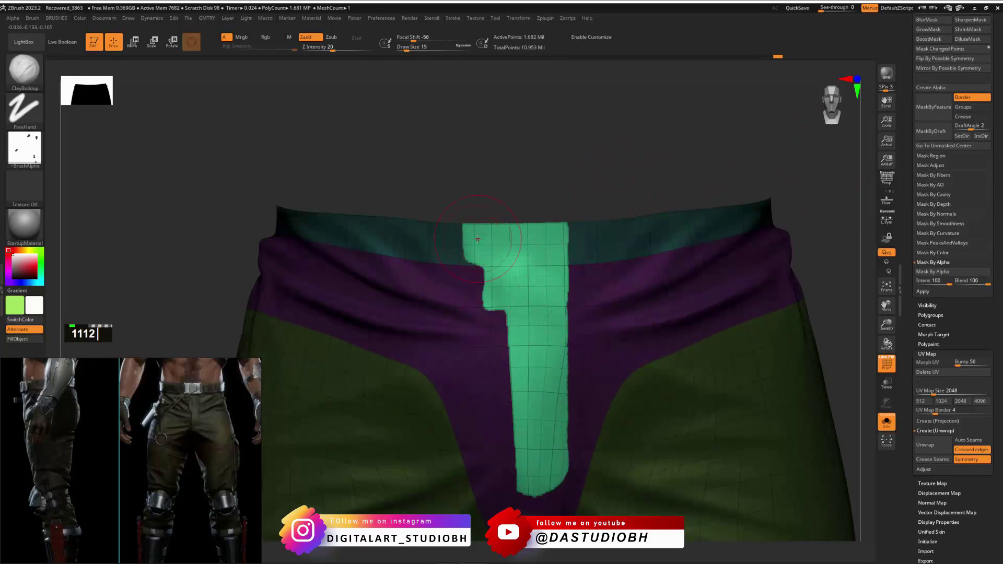
click(317, 48)
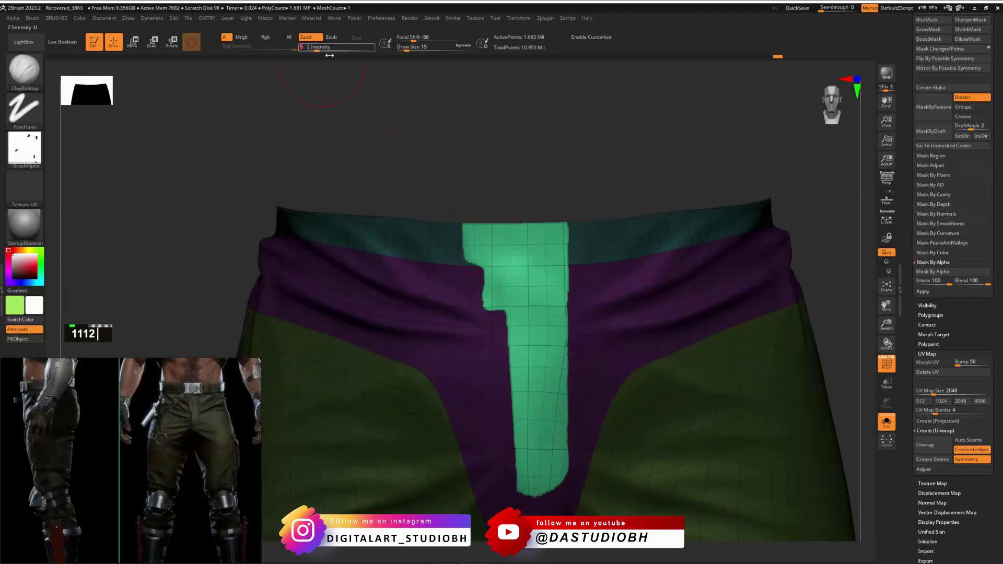
mouse_move(477, 257)
mouse_down()
mouse_move(522, 335)
mouse_move(553, 444)
mouse_move(531, 474)
mouse_move(519, 233)
mouse_move(526, 247)
mouse_up()
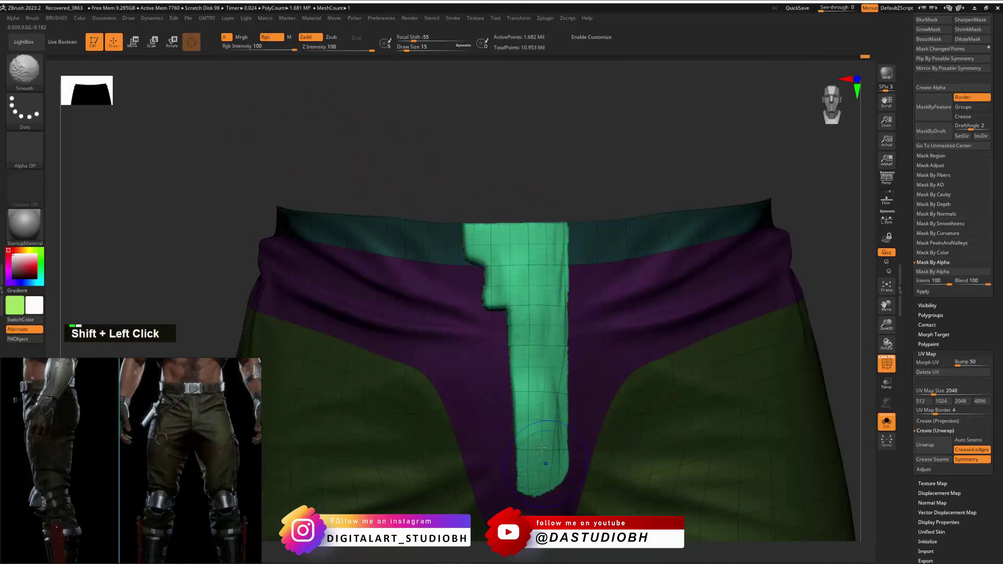
mouse_move(542, 481)
shift+mouse_down()
mouse_move(535, 489)
mouse_move(535, 386)
shift+mouse_up()
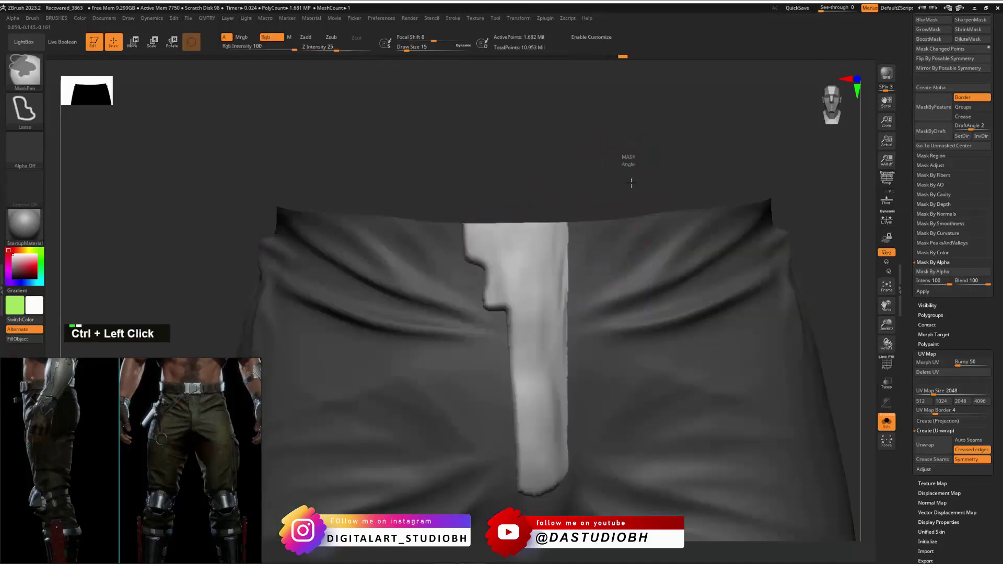
Clear the mask and smooth the raised fly's side edges.
mouse_move(645, 157)
alt+mouse_down()
mouse_move(611, 170)
mouse_move(684, 185)
mouse_move(665, 199)
mouse_move(745, 284)
alt+mouse_up()
mouse_move(660, 226)
alt+mouse_down()
mouse_move(656, 258)
mouse_move(585, 250)
alt+mouse_up()
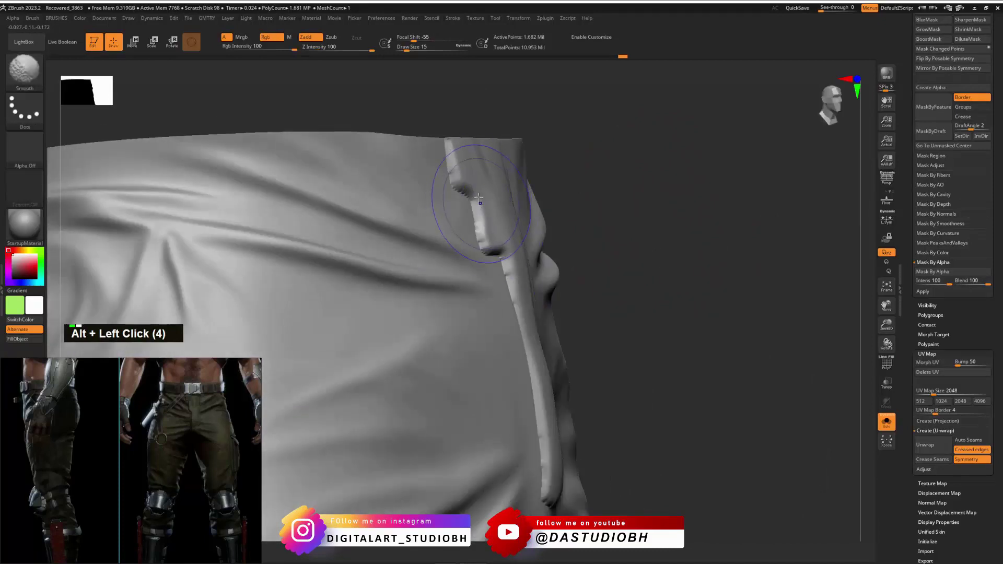
shift+drag(478, 185, 521, 242)
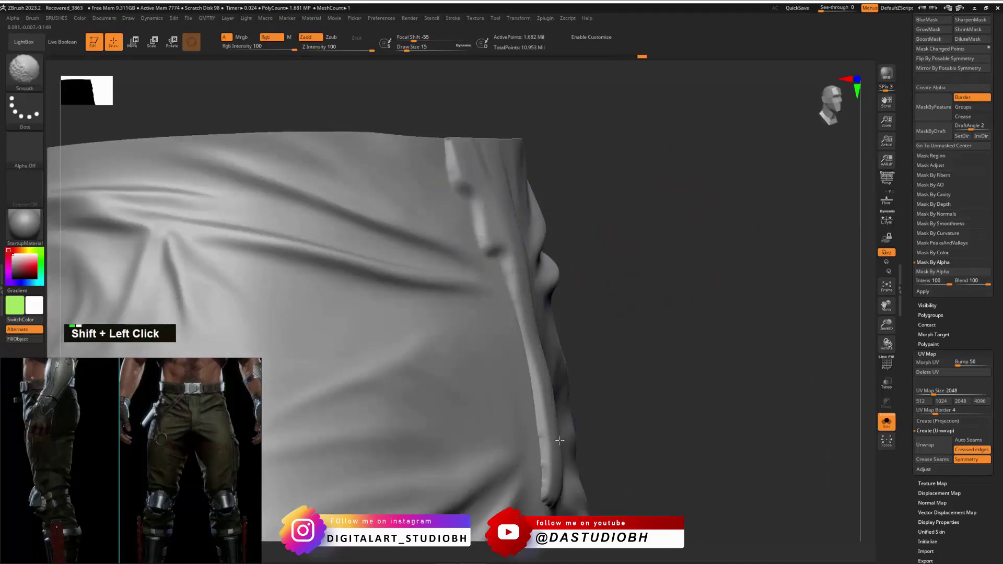
alt+drag(640, 294, 609, 191)
shift+drag(659, 246, 600, 271)
mouse_move(669, 178)
alt+mouse_down()
mouse_move(697, 210)
mouse_move(732, 225)
mouse_move(725, 233)
alt+mouse_up()
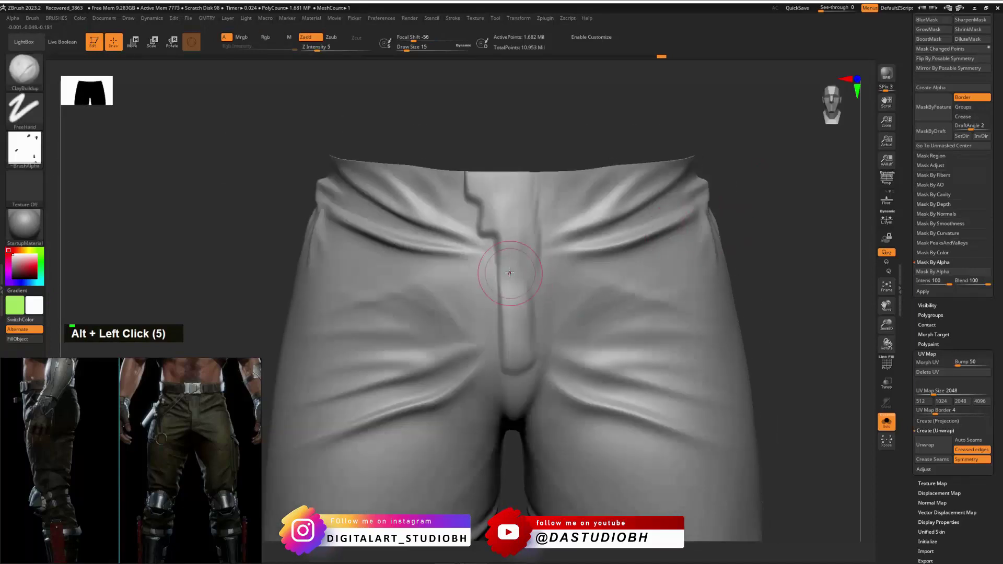
Refine and smooth the fly's front surface using ClayBuildup at draw size 10 with the alpha turned off.
key(1)
drag(512, 259, 514, 285)
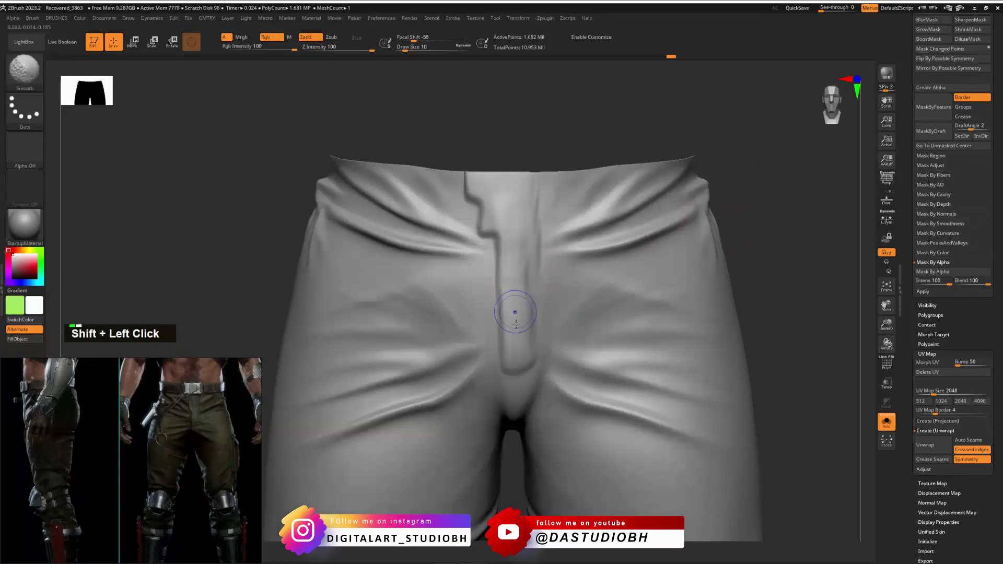
click(24, 149)
click(84, 156)
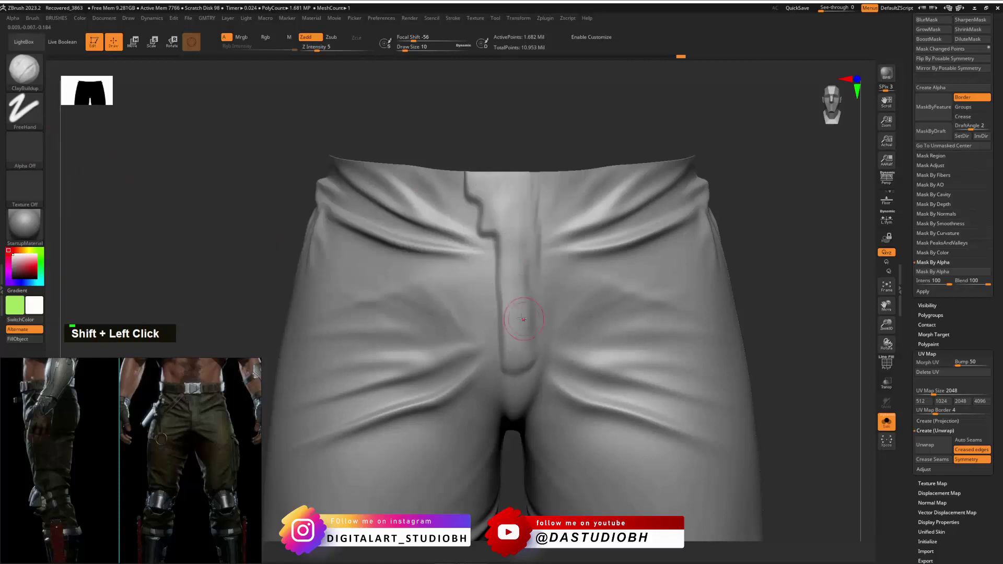
mouse_move(522, 246)
shift+mouse_down()
mouse_move(528, 260)
mouse_move(533, 242)
shift+mouse_up()
alt+drag(575, 126, 454, 151)
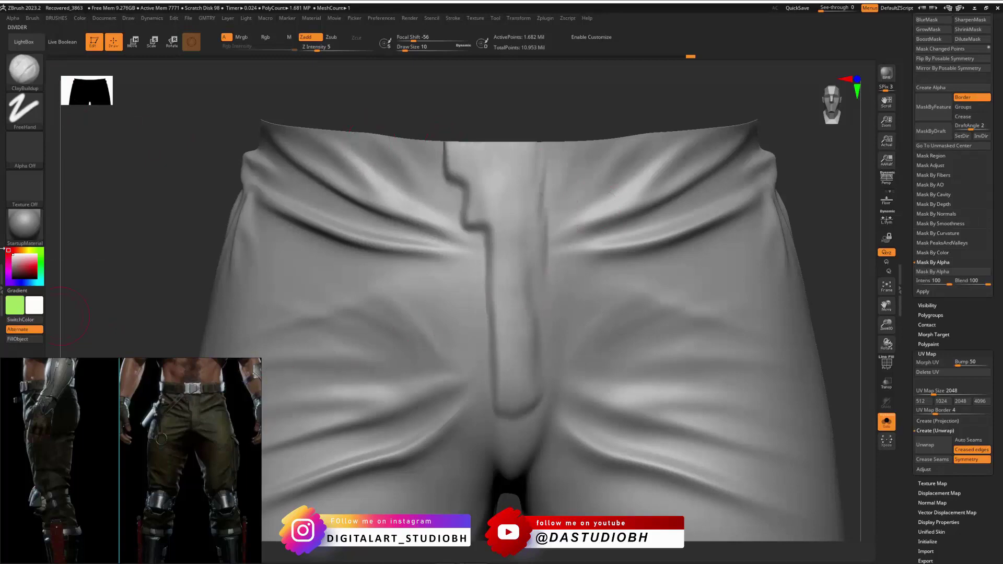
Sharpen the fly's outline from the waistband to its lower end using the ClothPinch brush with LazyMouse turned on.
key(b)
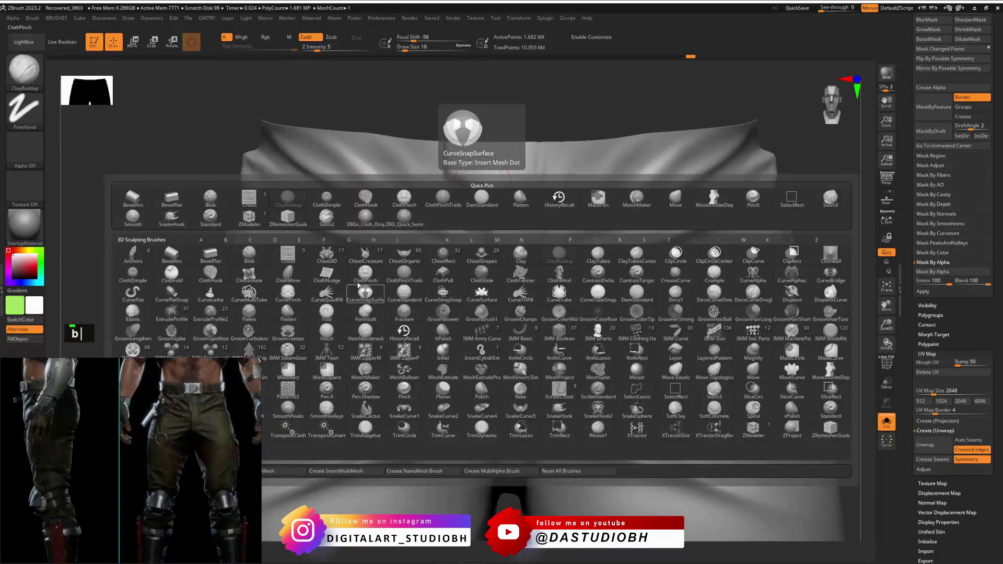
click(367, 274)
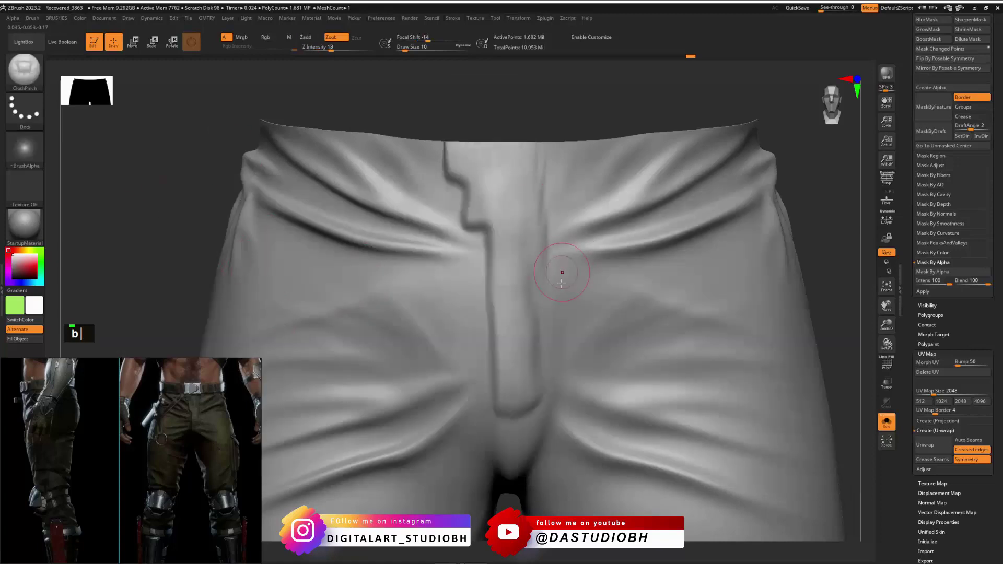
click(497, 412)
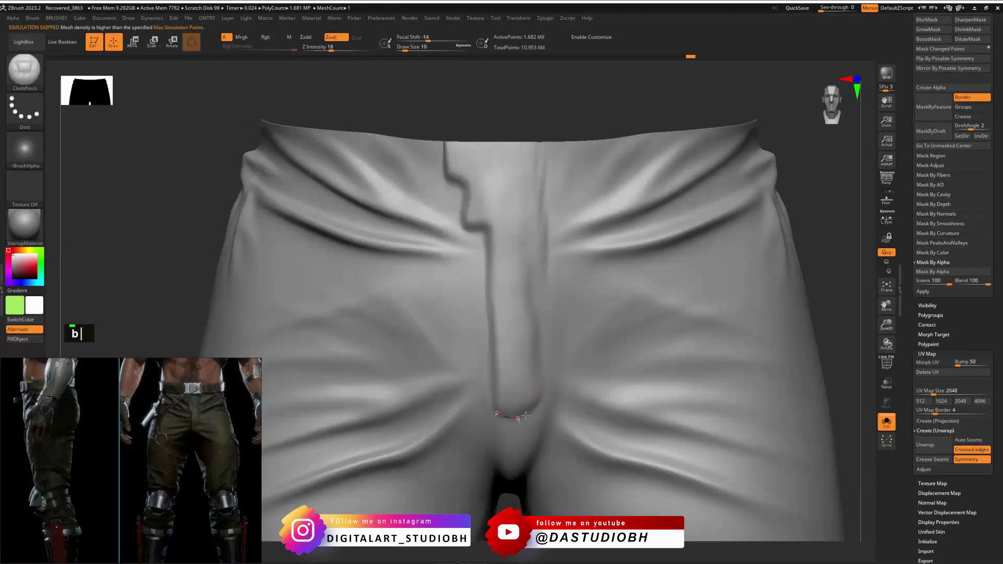
key(b)
key(s)
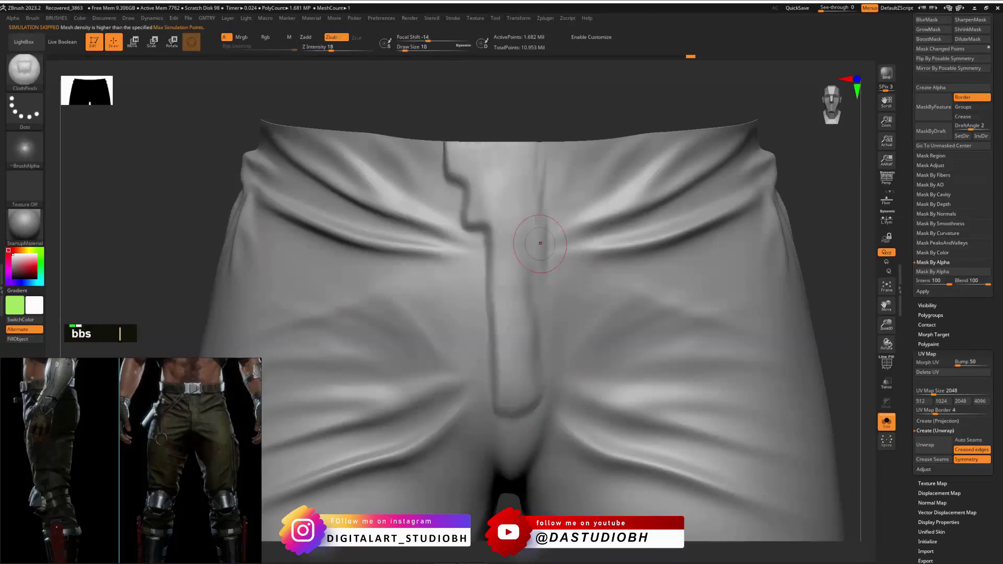
click(452, 19)
key(l)
click(452, 18)
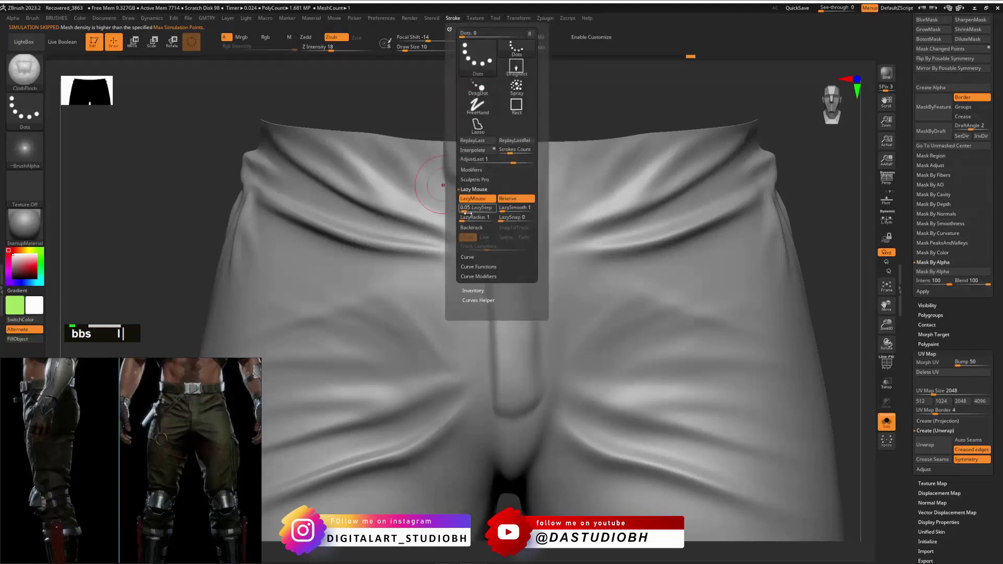
drag(445, 143, 499, 412)
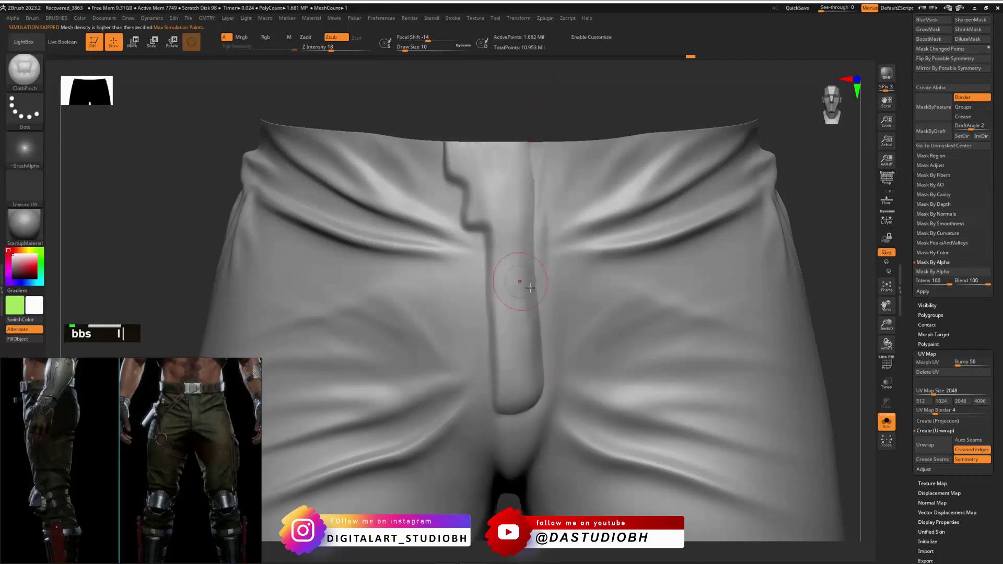
Undo the latest ClothPinch sharpening on the fly's outline.
alt+drag(562, 120, 577, 219)
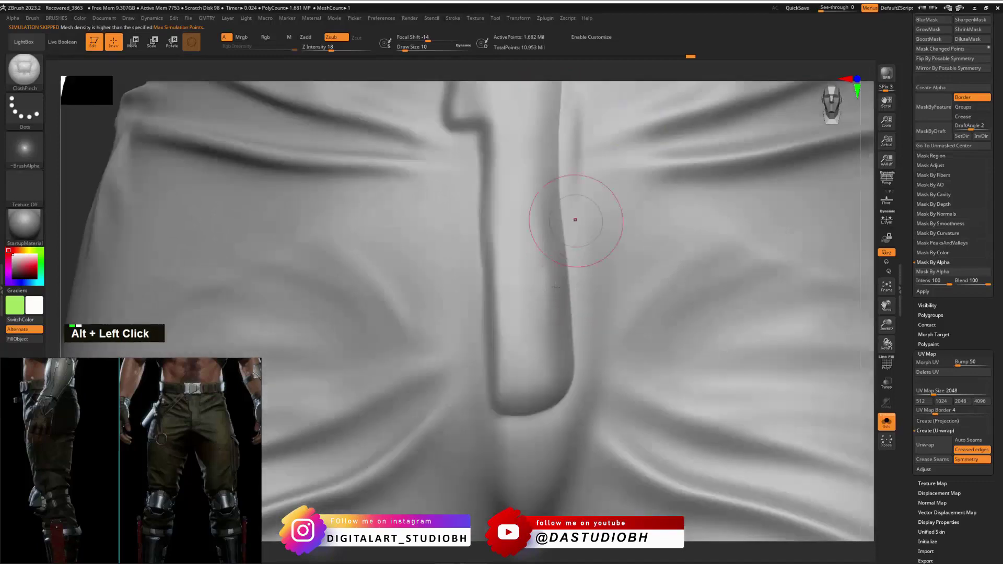
drag(843, 222, 750, 226)
key(ctrl+z)
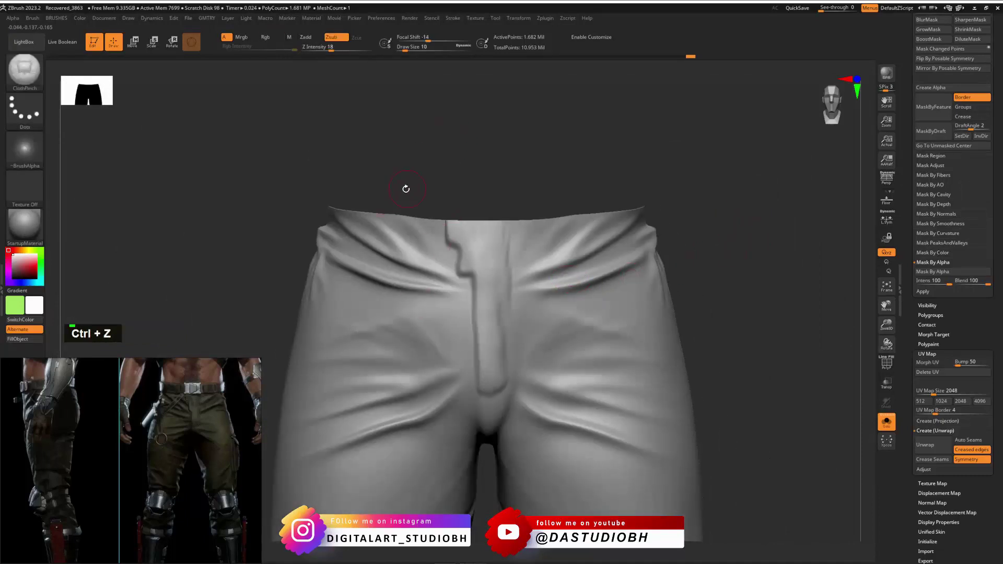
Try ClothPinch strokes across the front beside the fly at draw sizes of about 5.75 and 41, undoing each one.
key(b)
drag(528, 316, 570, 303)
key(ctrl+z)
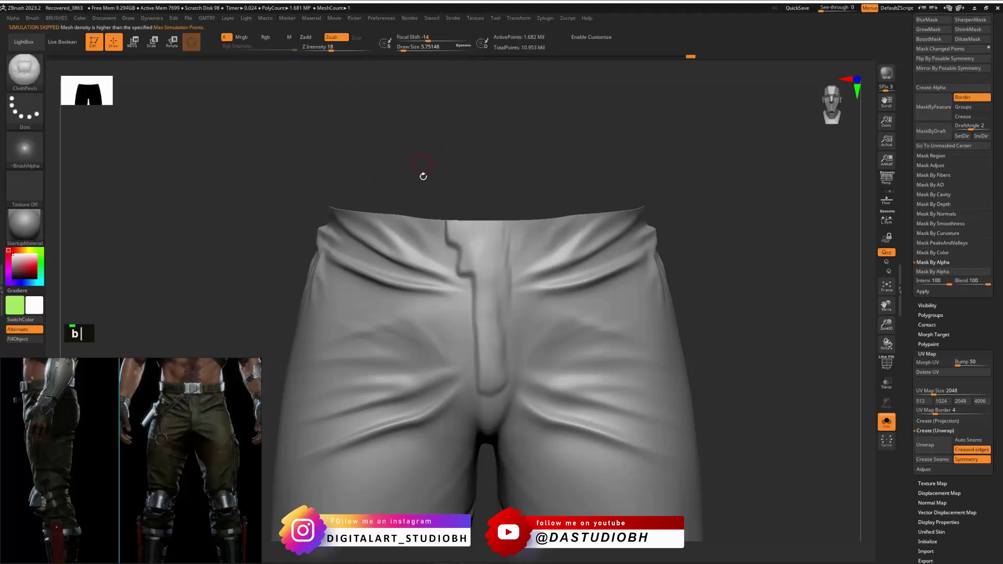
key(s)
drag(417, 229, 431, 228)
mouse_move(375, 307)
mouse_down()
mouse_move(423, 373)
mouse_move(493, 332)
mouse_up()
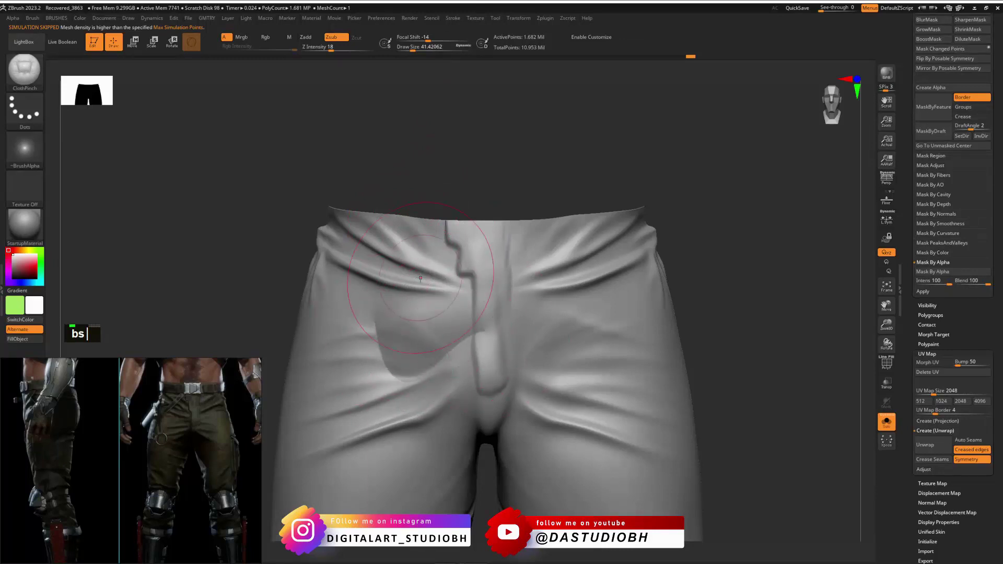
key(ctrl+z)
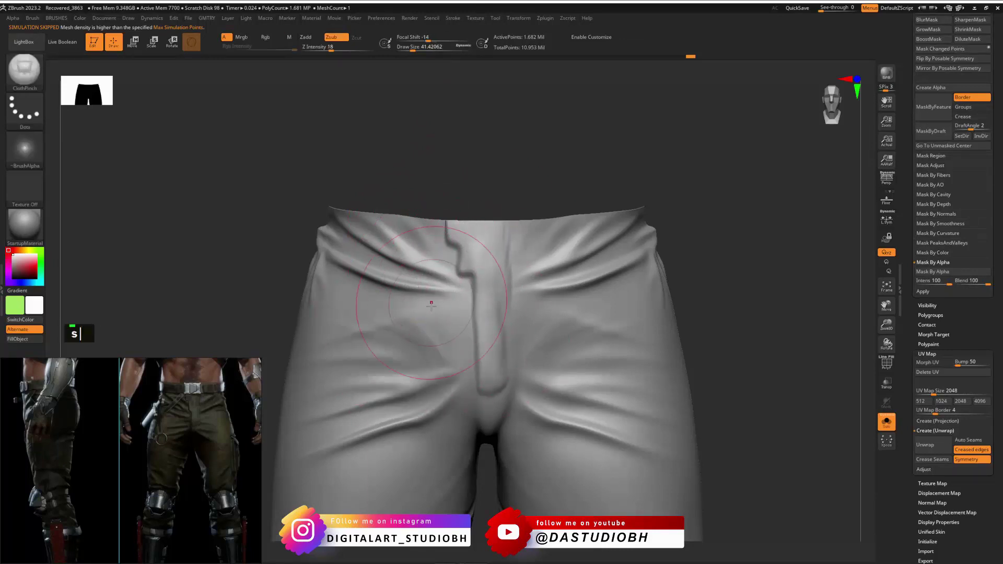
Set ClothPinch to draw size about 9.45 and Z Intensity 21, and undo the test stroke beside the fly.
key(s)
mouse_move(428, 316)
mouse_down()
mouse_move(417, 317)
mouse_move(412, 340)
mouse_move(466, 328)
mouse_up()
key(space)
key(shift)
key(s)
key(s)
key(space)
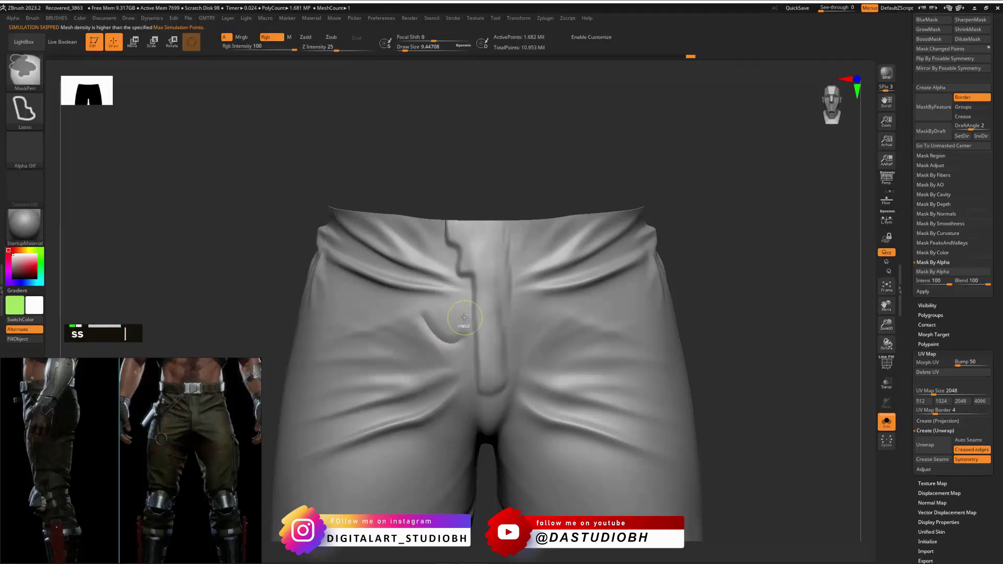
key(ctrl+z)
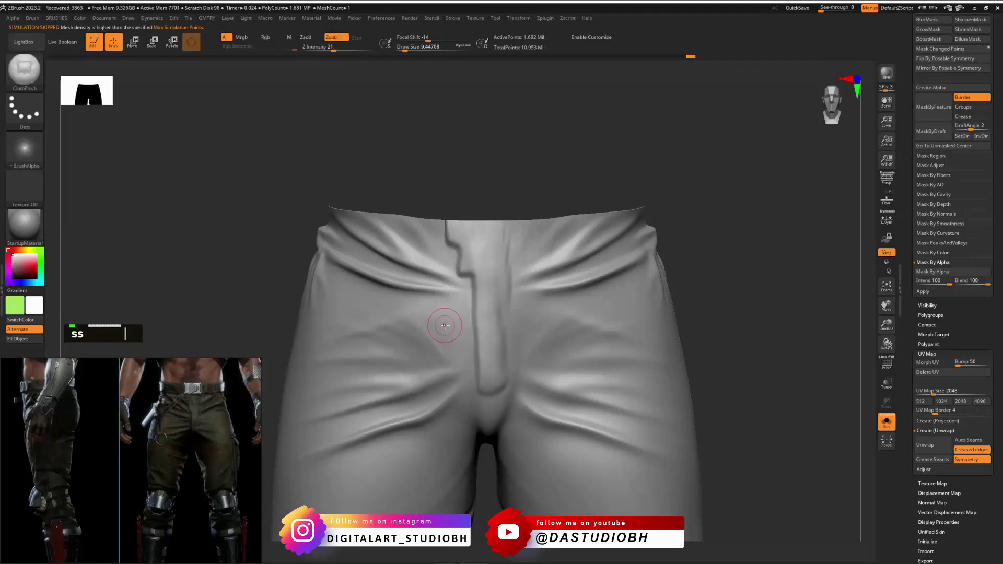
Lower the ClothPinch Z Intensity to 13 and sharpen the fly's outline from the waistband to its lower end.
key(space)
drag(460, 365, 451, 364)
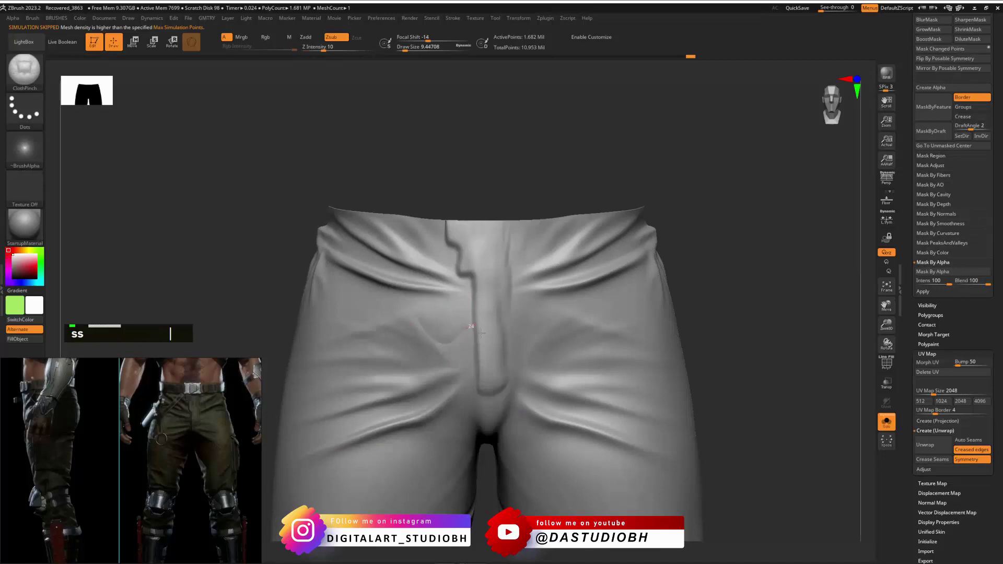
key(ctrl+z)
mouse_move(481, 333)
mouse_down()
mouse_move(465, 348)
mouse_move(483, 324)
mouse_up()
key(space)
key(ctrl+z)
mouse_move(589, 181)
alt+mouse_down()
mouse_move(618, 181)
mouse_move(642, 108)
mouse_move(632, 140)
alt+mouse_up()
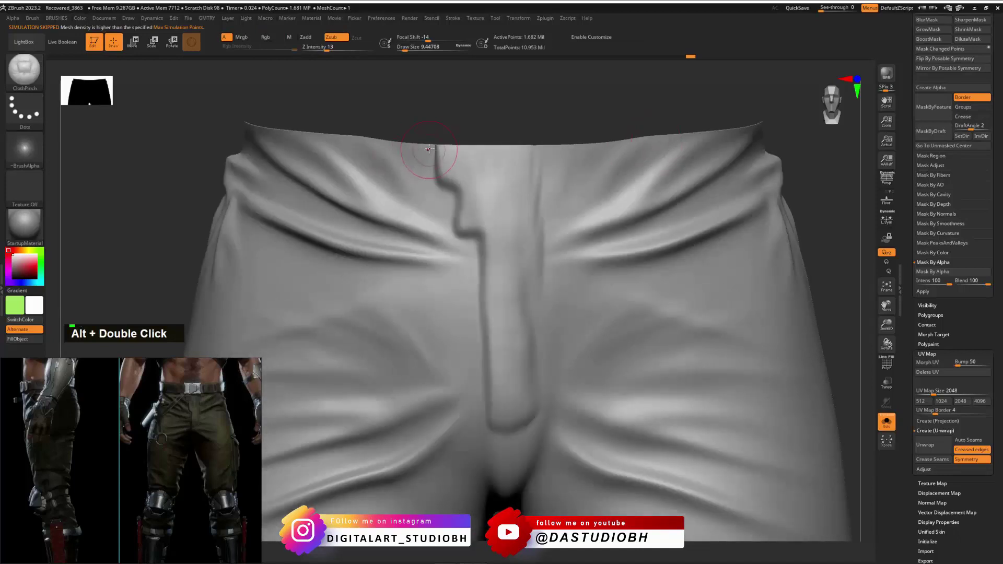
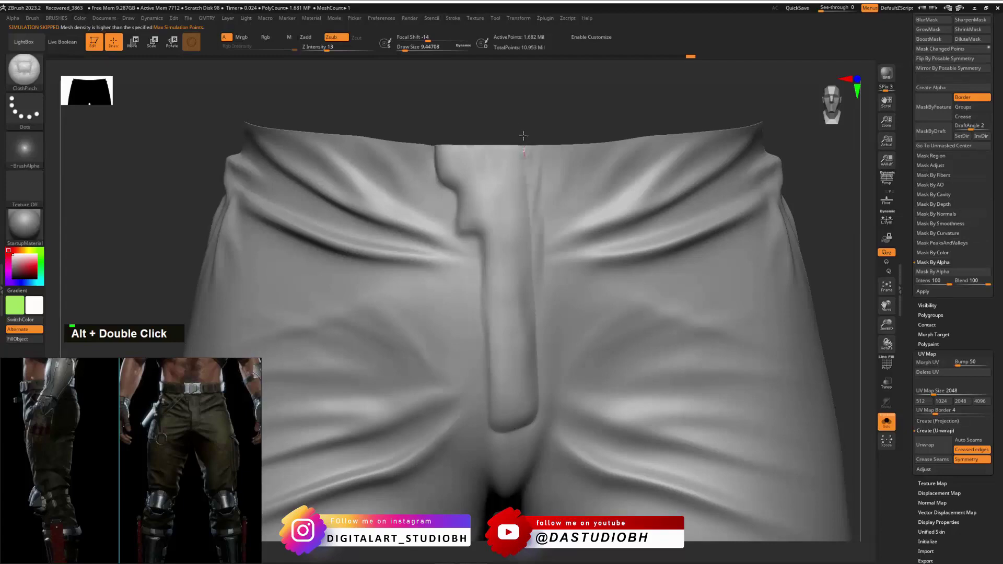
Pinch a centre seam from below the fly through the crotch and straight up the back to the waistband.
mouse_move(622, 98)
mouse_down()
mouse_move(623, 83)
mouse_move(621, 123)
mouse_move(618, 109)
mouse_move(652, 121)
mouse_move(580, 147)
mouse_move(612, 152)
mouse_move(597, 126)
mouse_move(644, 152)
mouse_move(683, 141)
mouse_move(674, 152)
mouse_move(709, 168)
mouse_move(703, 137)
mouse_move(609, 141)
mouse_up()
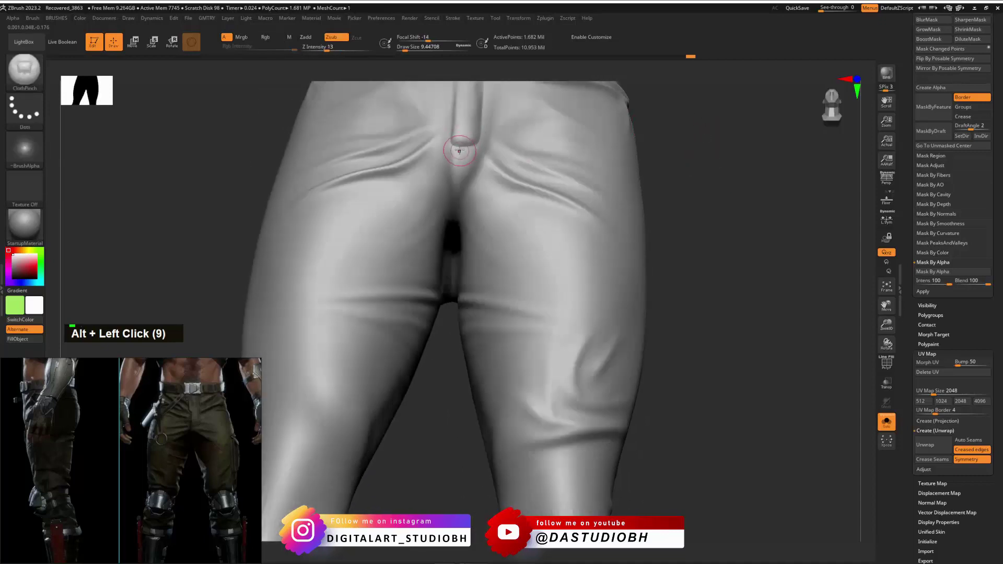
drag(459, 151, 460, 163)
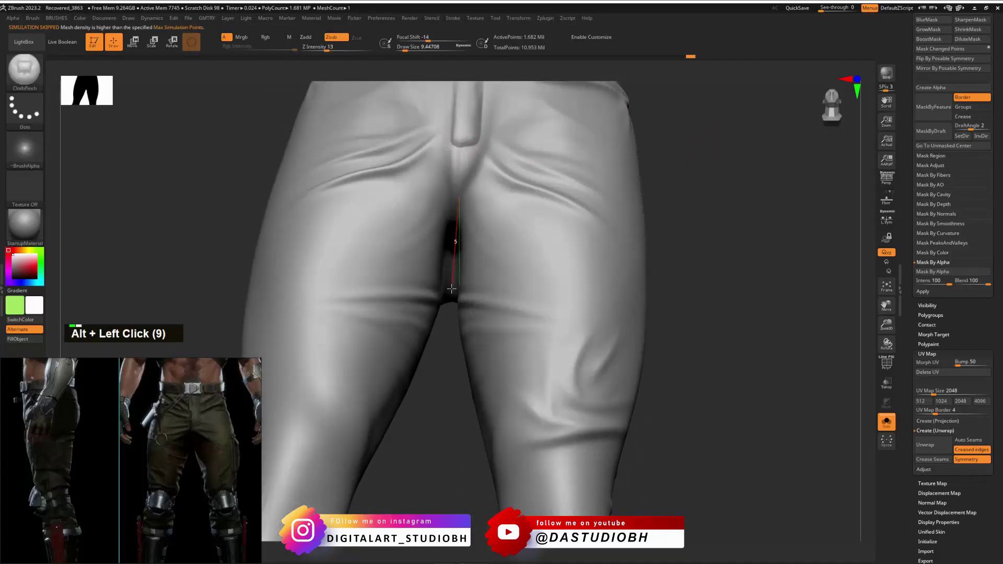
drag(451, 342, 604, 198)
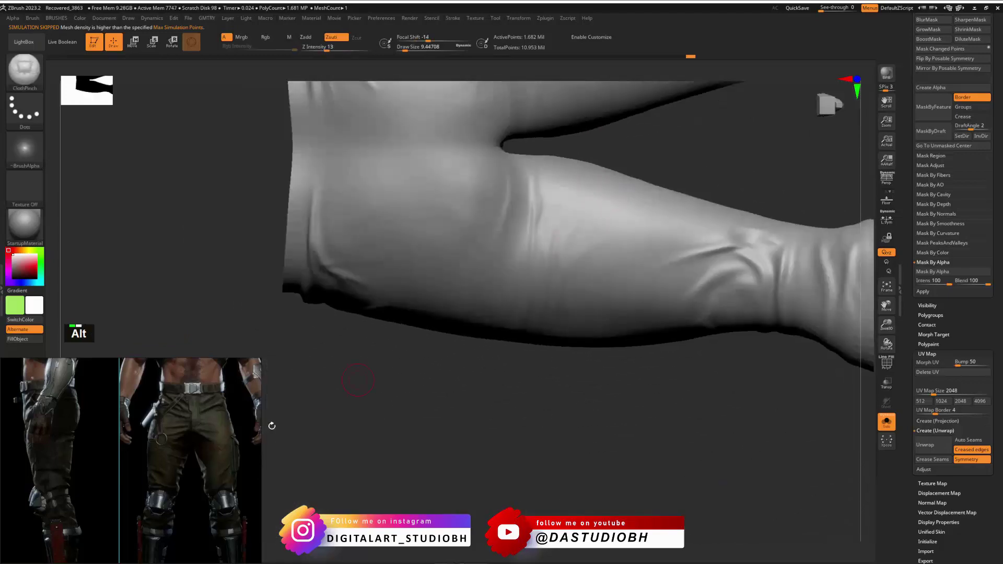
alt+drag(36, 423, 256, 463)
drag(603, 136, 650, 115)
drag(750, 170, 714, 186)
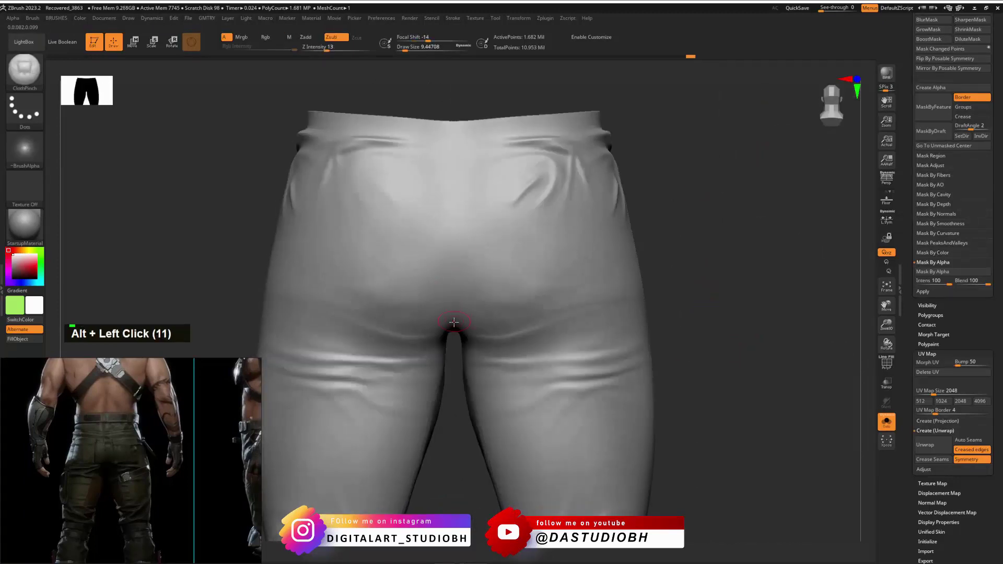
drag(454, 322, 454, 327)
shift+drag(453, 121, 453, 117)
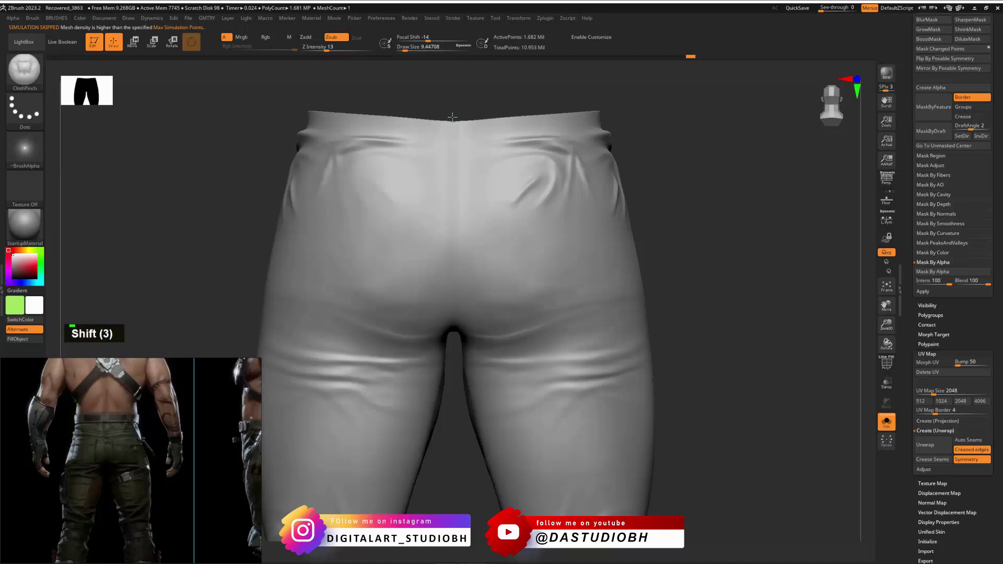
Mask a waistband strip across the back of the trousers and turn it into its own polygroup.
alt+drag(635, 75, 649, 145)
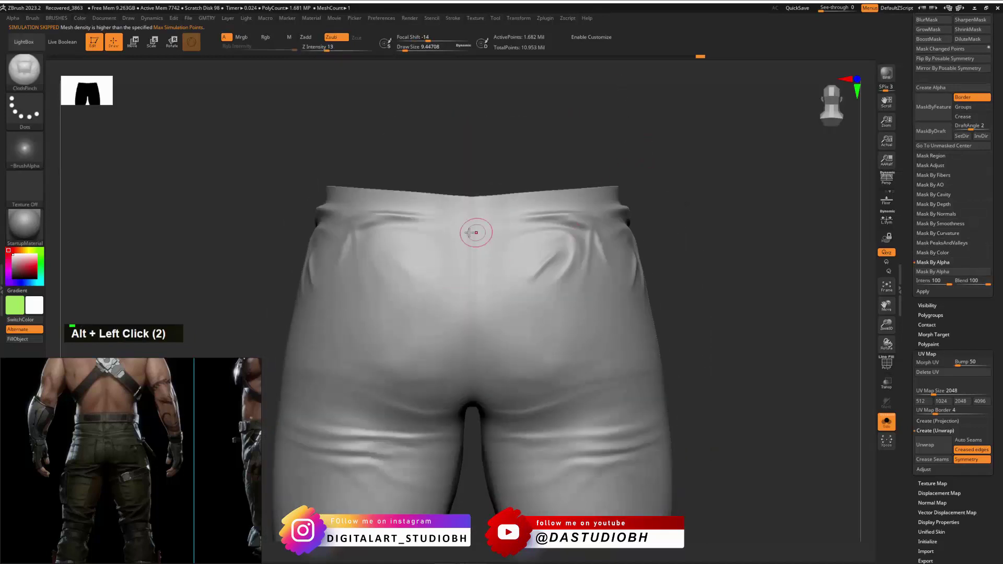
key(ctrl)
mouse_move(564, 177)
mouse_down()
mouse_move(600, 152)
mouse_move(675, 141)
mouse_move(562, 167)
mouse_move(574, 175)
mouse_move(465, 238)
mouse_move(436, 135)
mouse_up()
key(ctrl)
mouse_move(429, 152)
mouse_down()
mouse_move(451, 183)
mouse_move(503, 195)
mouse_up()
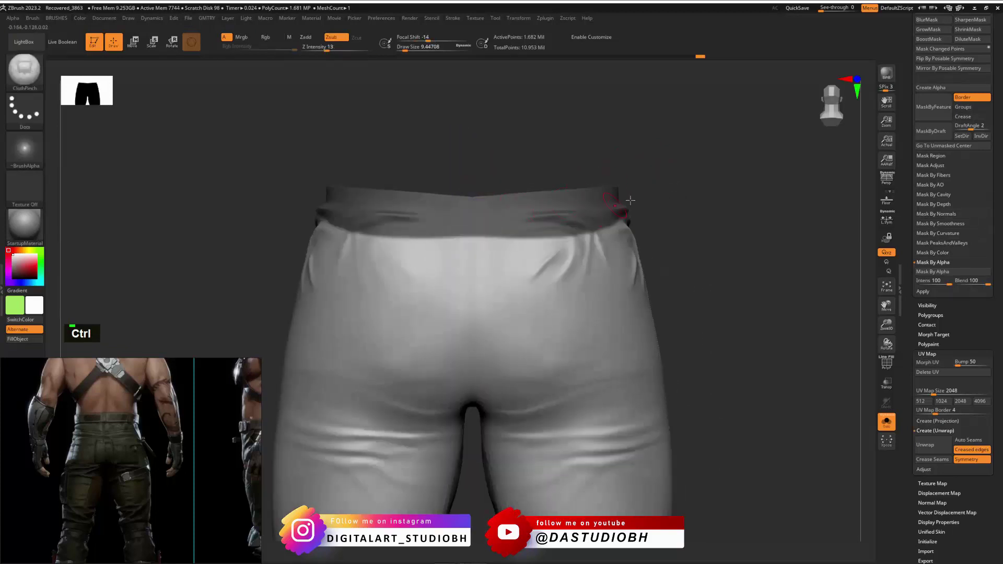
mouse_move(630, 200)
mouse_down()
mouse_move(470, 245)
mouse_move(528, 282)
mouse_move(674, 219)
mouse_move(467, 209)
mouse_up()
key(ctrl+alt)
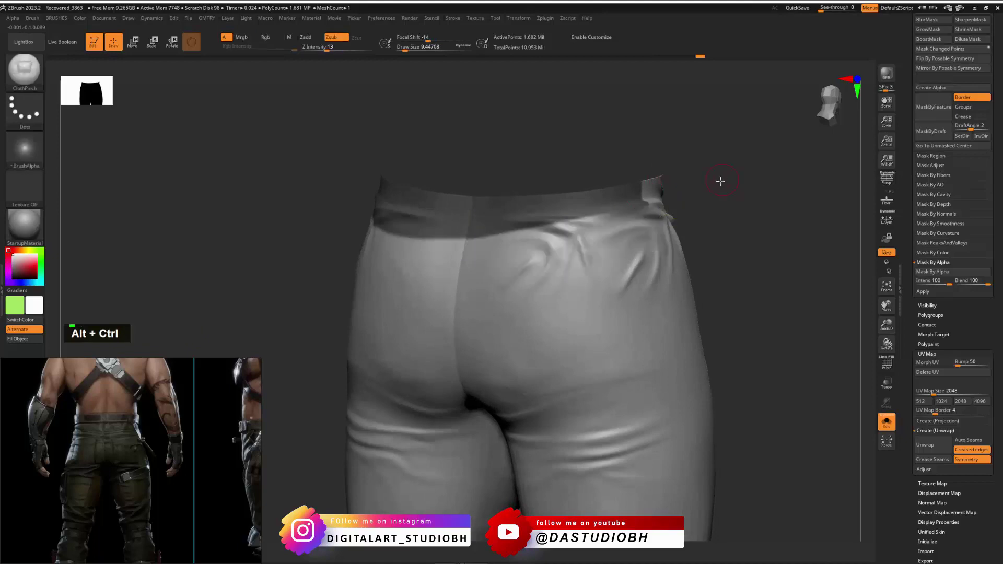
drag(721, 181, 691, 155)
key(ctrl+w)
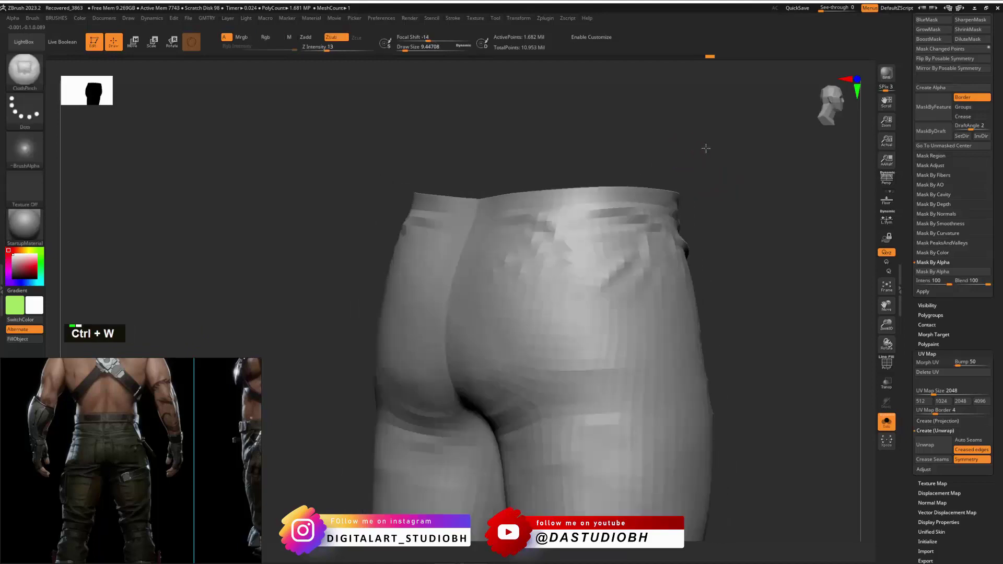
Display the polygroups, isolate the waistband group and mask the rest of the trousers, leaving only the waistband unmasked.
key(shift+f)
ctrl+shift+click(627, 191)
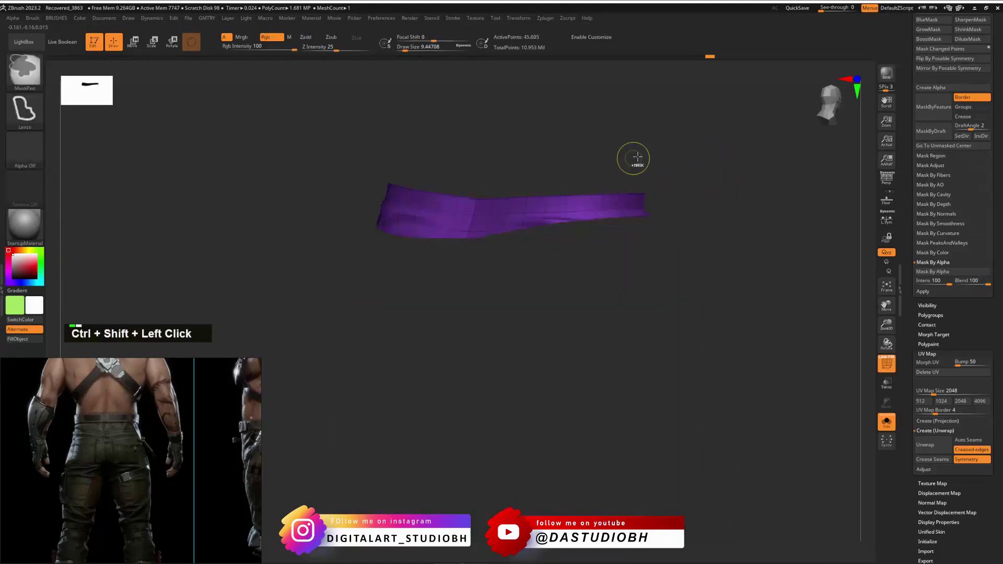
ctrl+click(654, 150)
ctrl+click(650, 157)
ctrl+shift+click(667, 167)
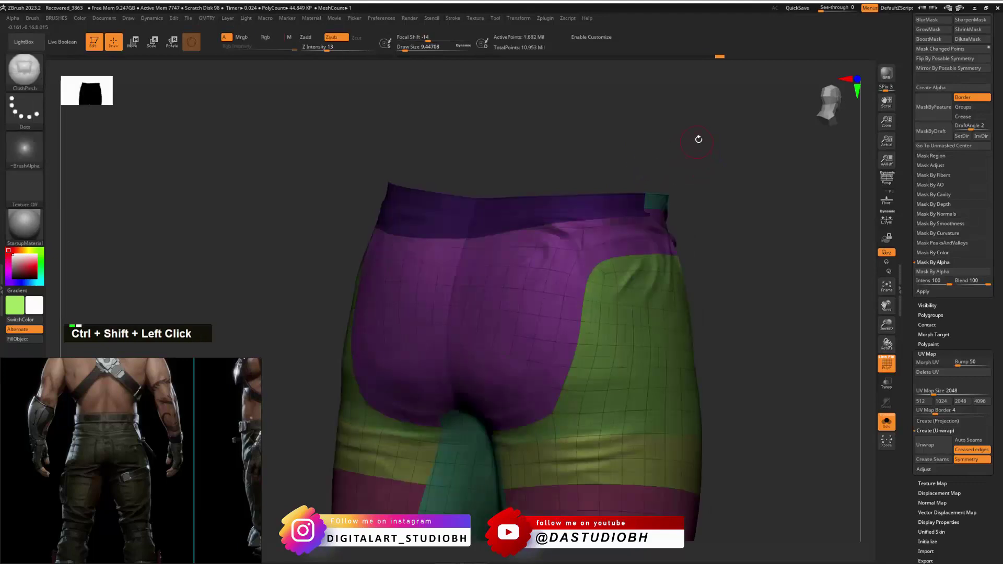
alt+drag(699, 140, 728, 136)
ctrl+click(741, 136)
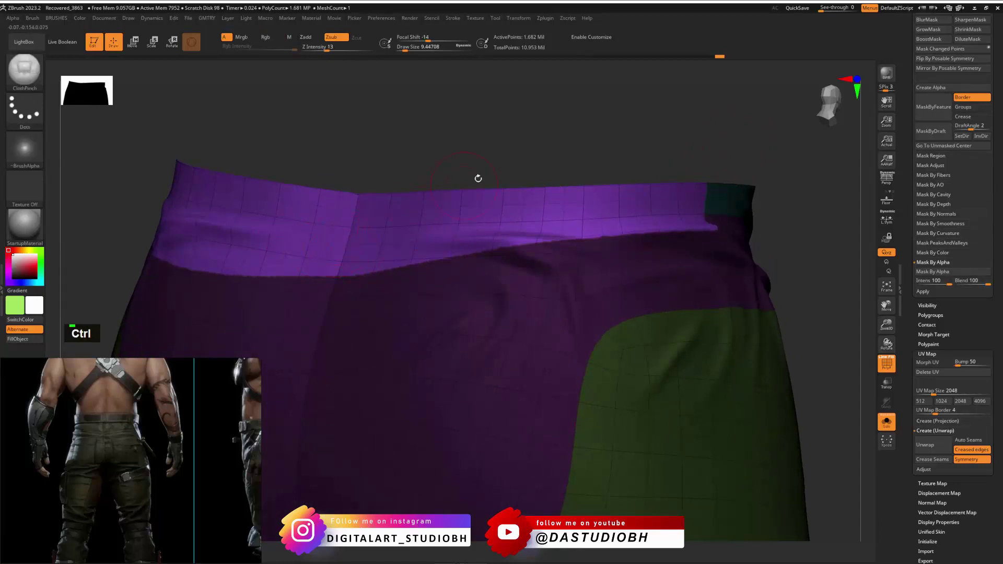
drag(481, 152, 495, 125)
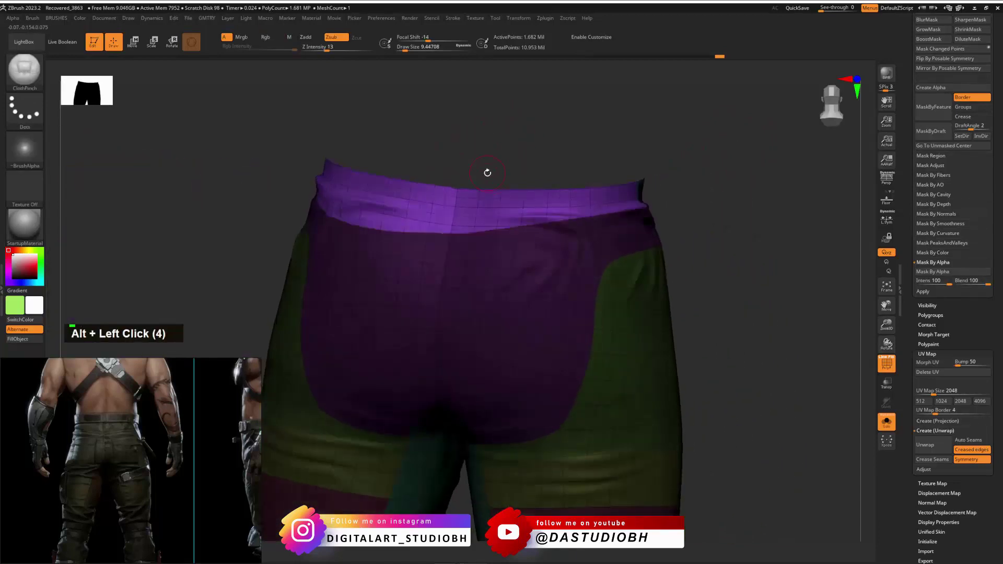
drag(540, 103, 549, 128)
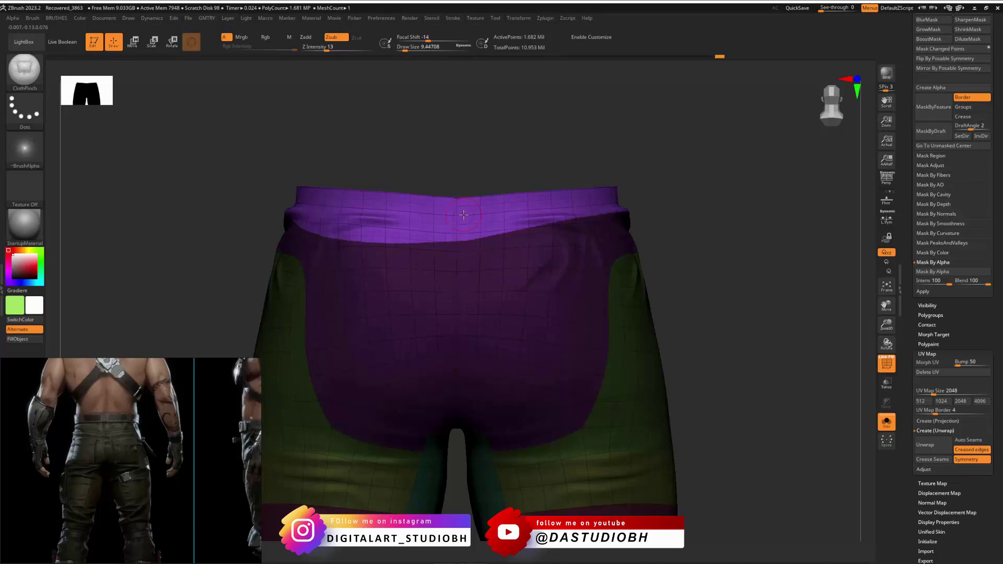
Set the draw size to about 11.69, hide the polygroup display, clear the mask and undo a test stroke on the back.
key(s)
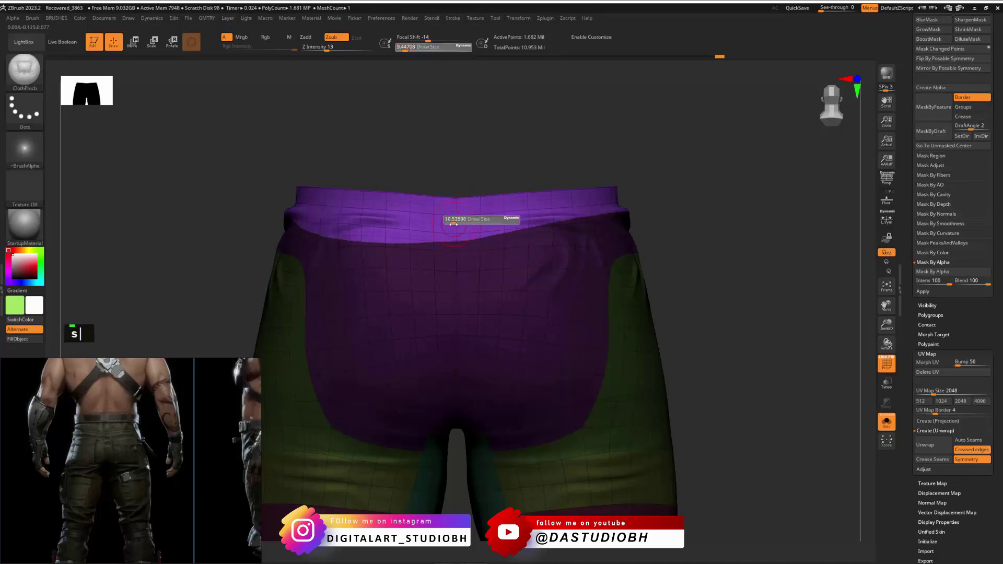
drag(453, 223, 455, 224)
key(shift+f)
alt+drag(532, 172, 547, 148)
ctrl+drag(547, 141, 526, 166)
mouse_move(464, 208)
mouse_down()
mouse_move(457, 220)
mouse_move(509, 317)
mouse_up()
key(ctrl+z)
mouse_move(510, 152)
mouse_down()
mouse_move(524, 116)
mouse_move(504, 174)
mouse_move(454, 179)
mouse_up()
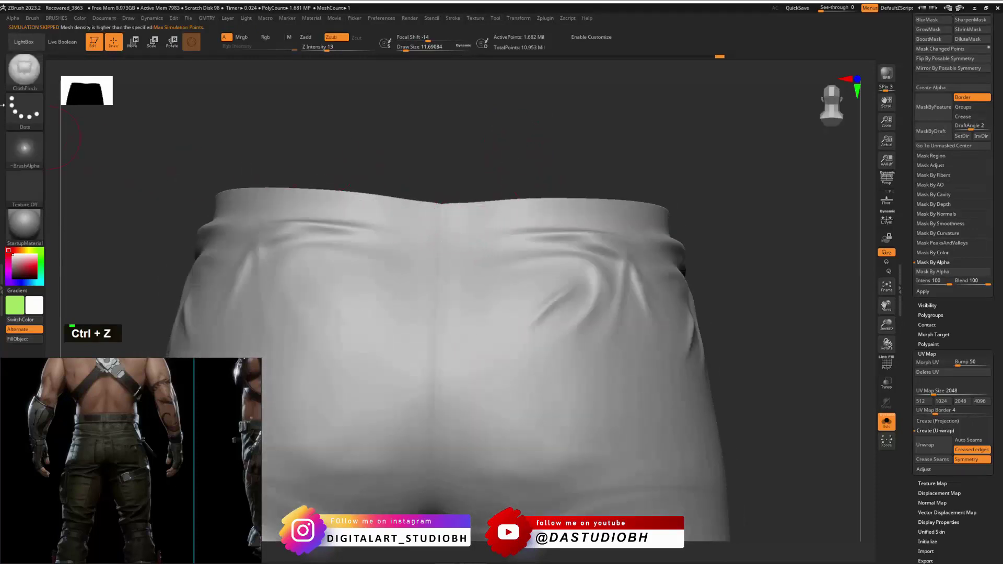
Try a ClothPinchTrails stroke down the back of the trousers and undo it.
click(18, 63)
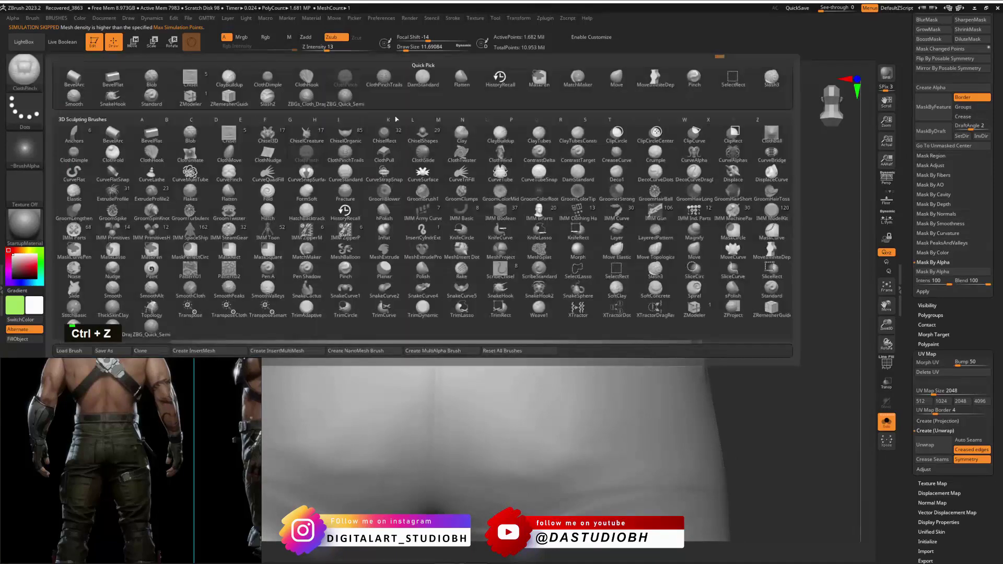
click(345, 155)
mouse_move(486, 290)
mouse_down()
mouse_move(494, 346)
mouse_move(528, 395)
mouse_up()
key(ctrl+z)
key(ctrl+z)
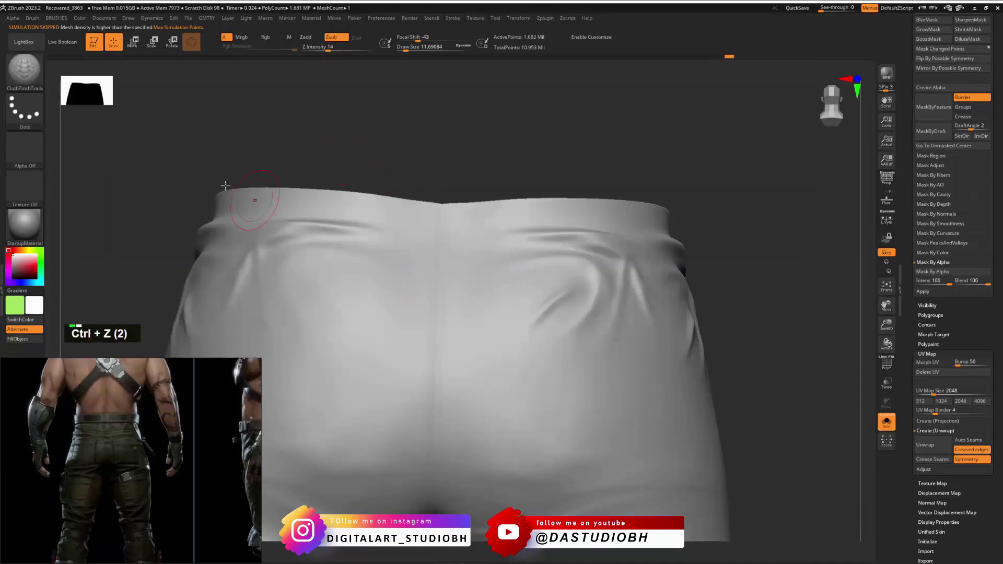
Switch to the Standard brush and give it Alpha 13 with the Dots stroke.
click(34, 74)
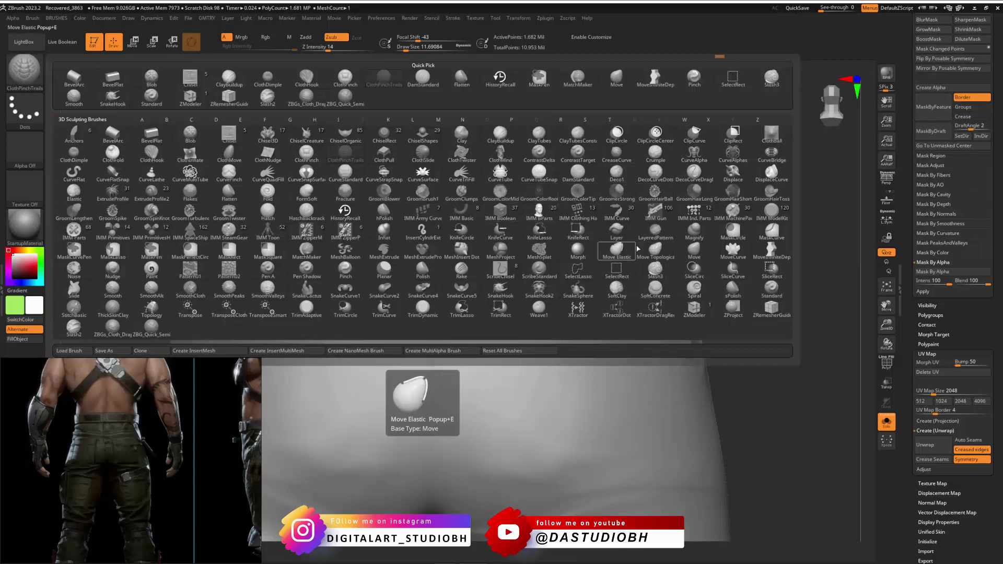
key(b)
key(ctrl+b)
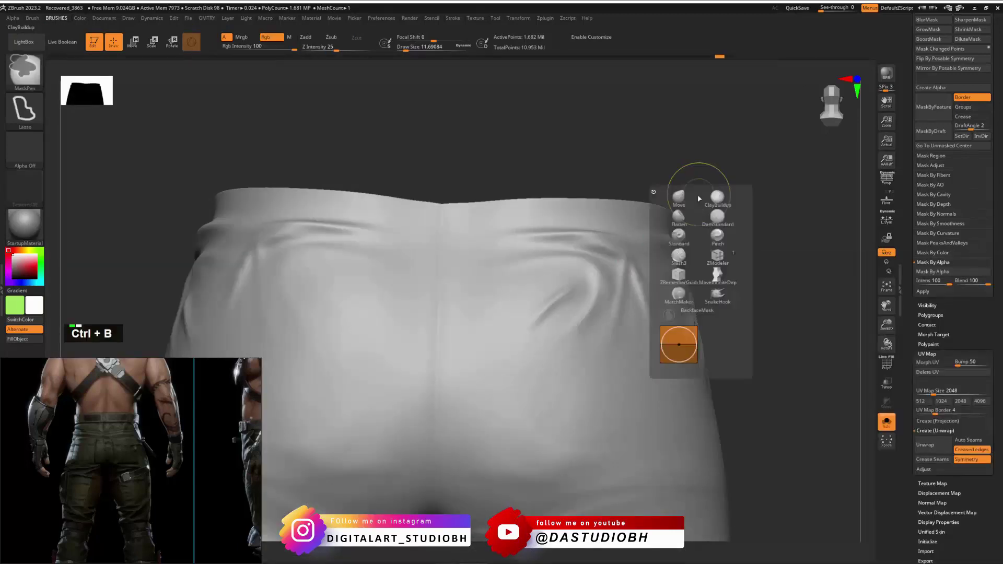
key(ctrl+b)
click(651, 250)
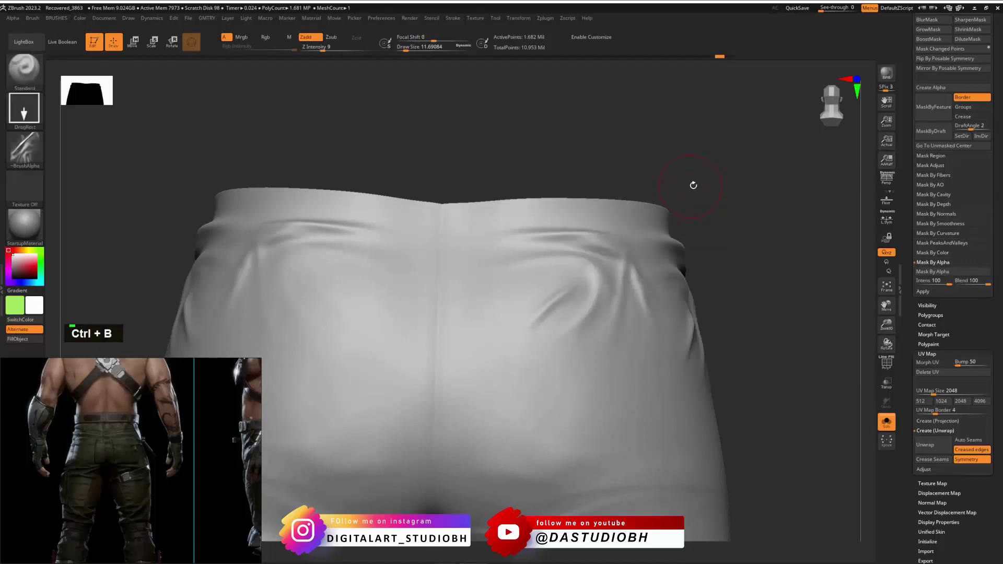
double_click(712, 179)
alt+click(663, 217)
alt+drag(663, 217, 765, 131)
click(24, 153)
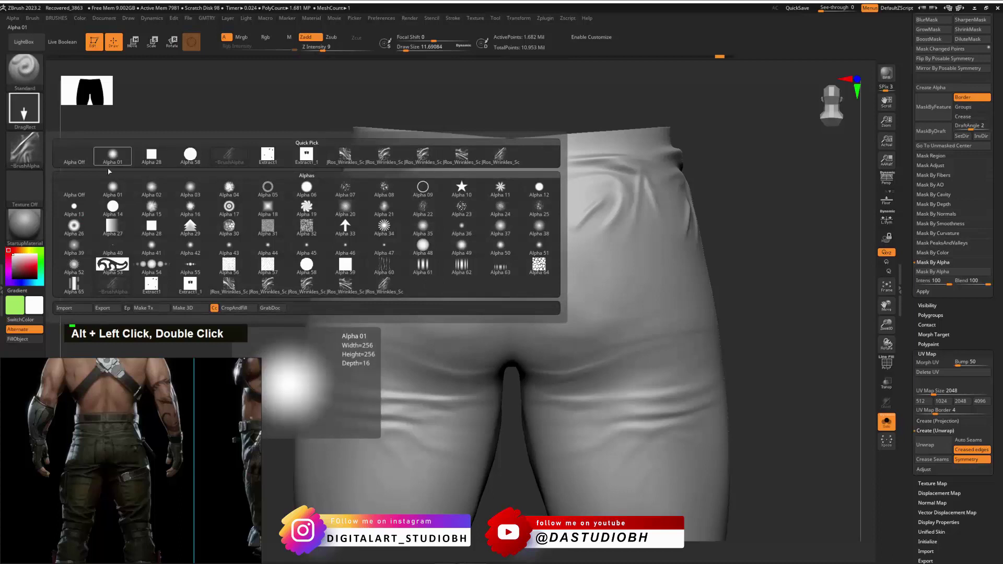
click(74, 206)
click(24, 110)
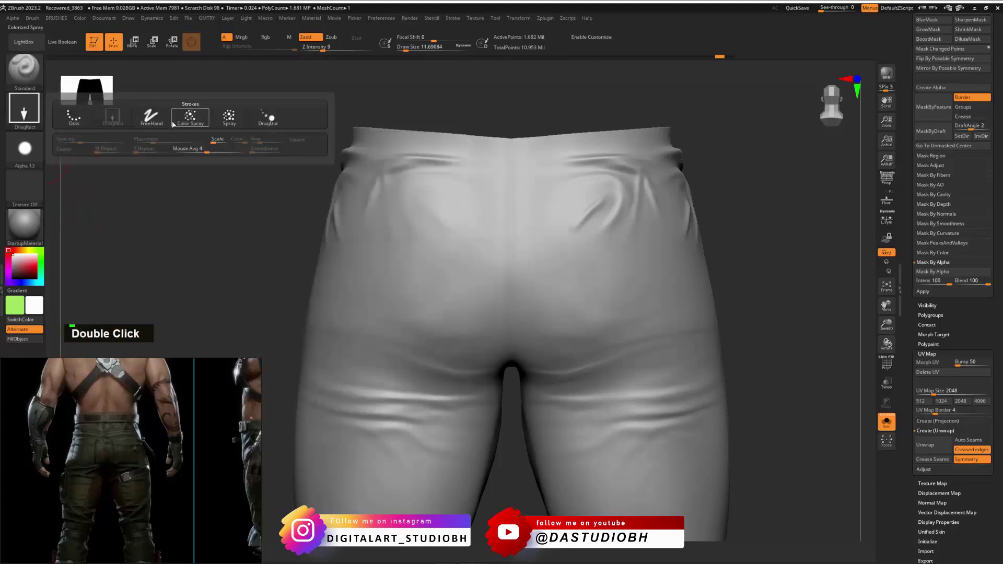
click(89, 118)
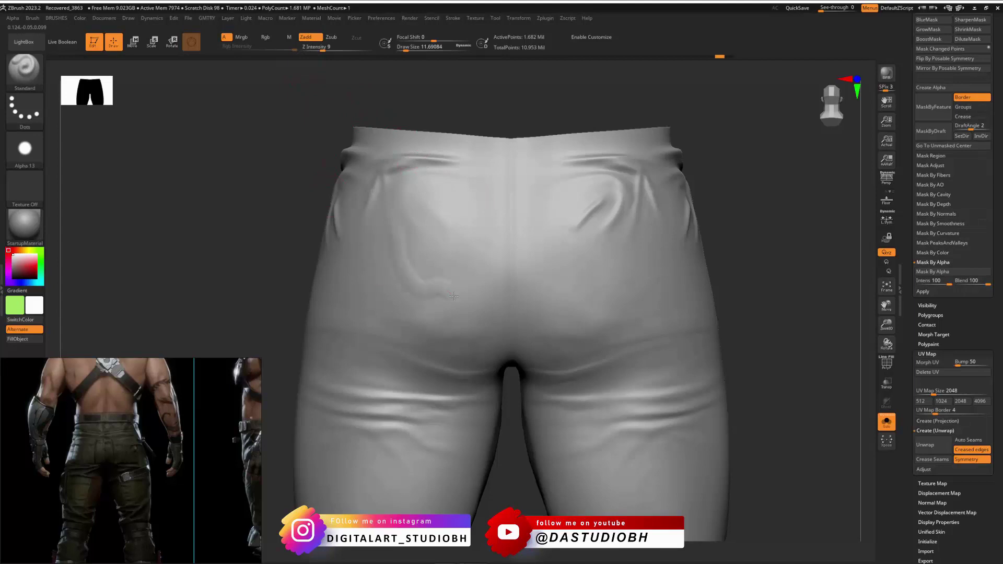
Undo the test stroke on the back of the trousers and reduce the Standard brush's draw size to about 3.67.
key(ctrl+z)
key(s)
drag(447, 266, 442, 266)
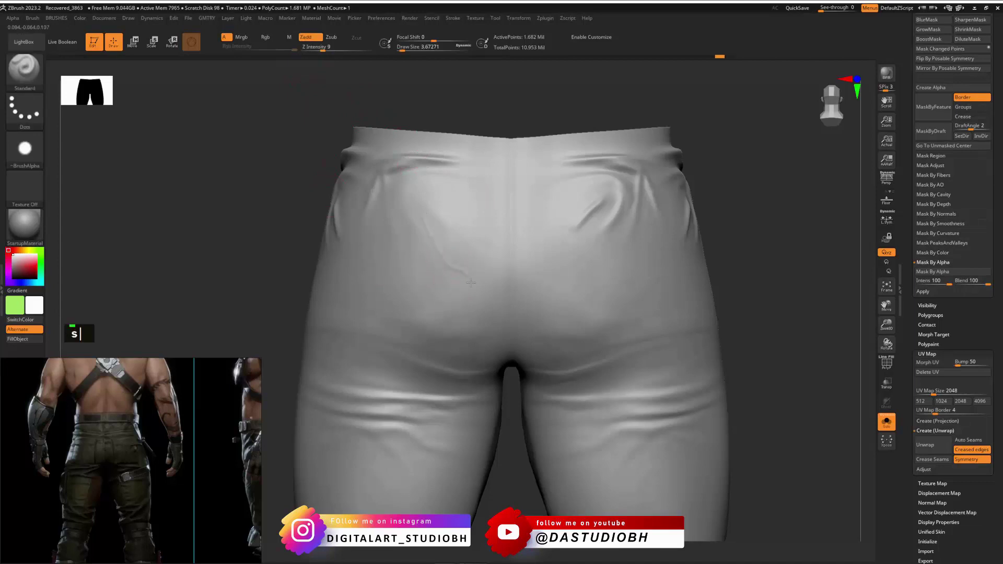
Look through the Standard brush's Create and Modifiers settings.
key(b)
key(s)
key(s)
key(s)
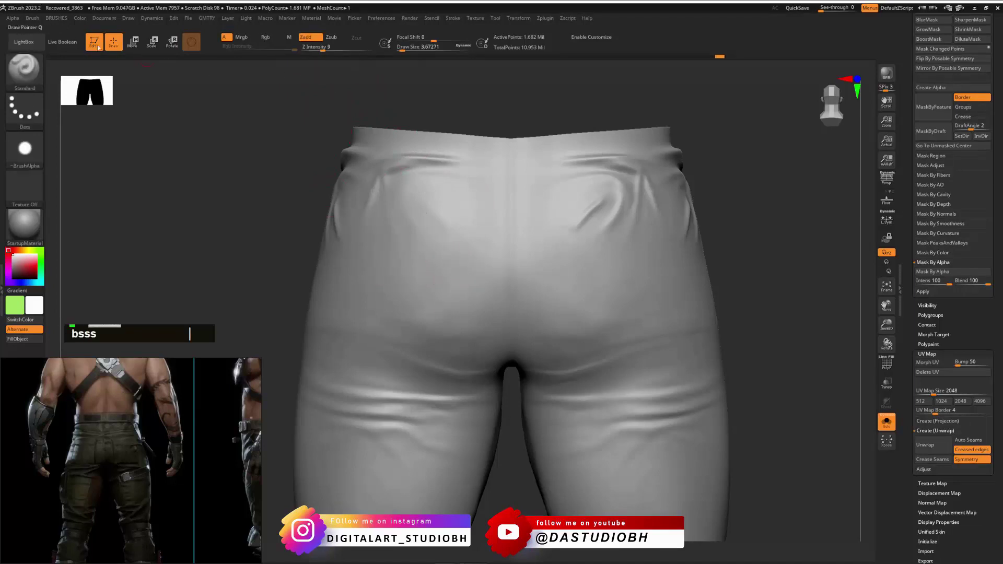
click(33, 18)
scroll(53, 131, down, 10)
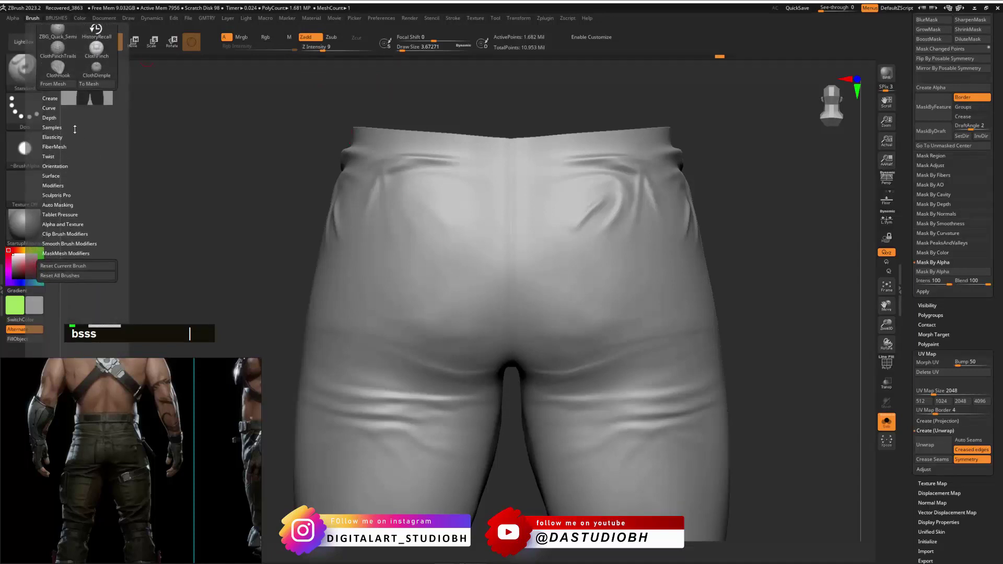
click(50, 99)
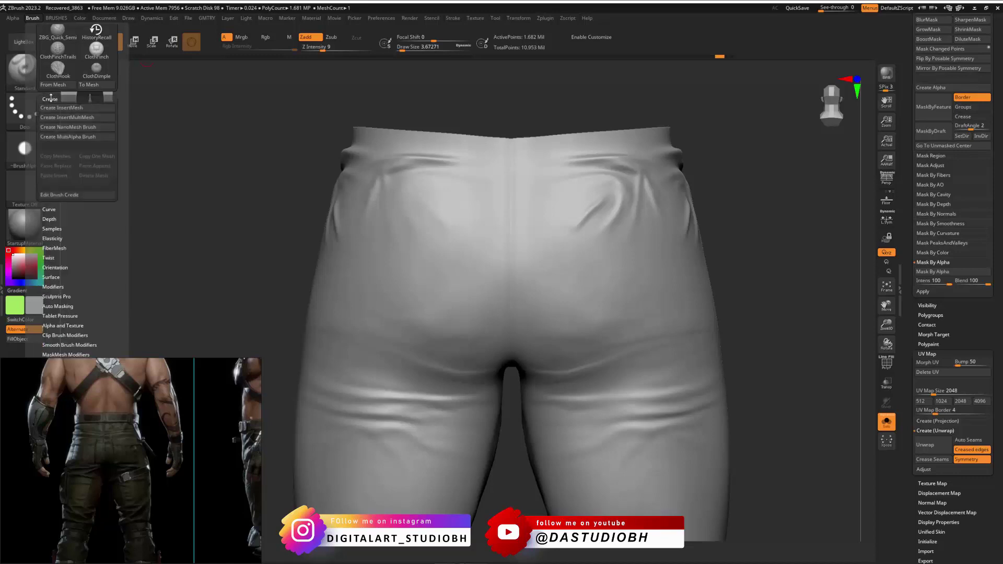
click(50, 100)
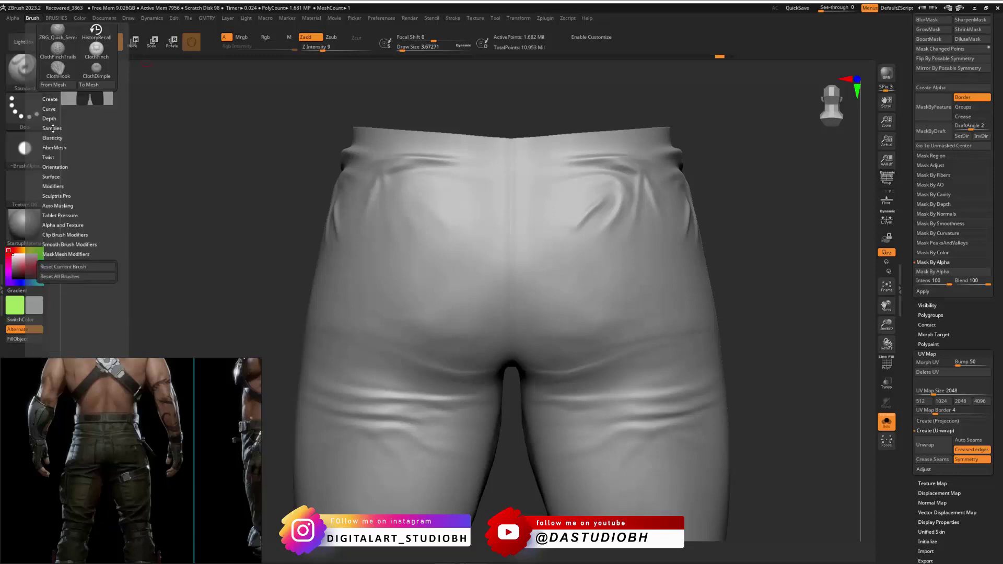
click(53, 186)
scroll(35, 230, down, 3)
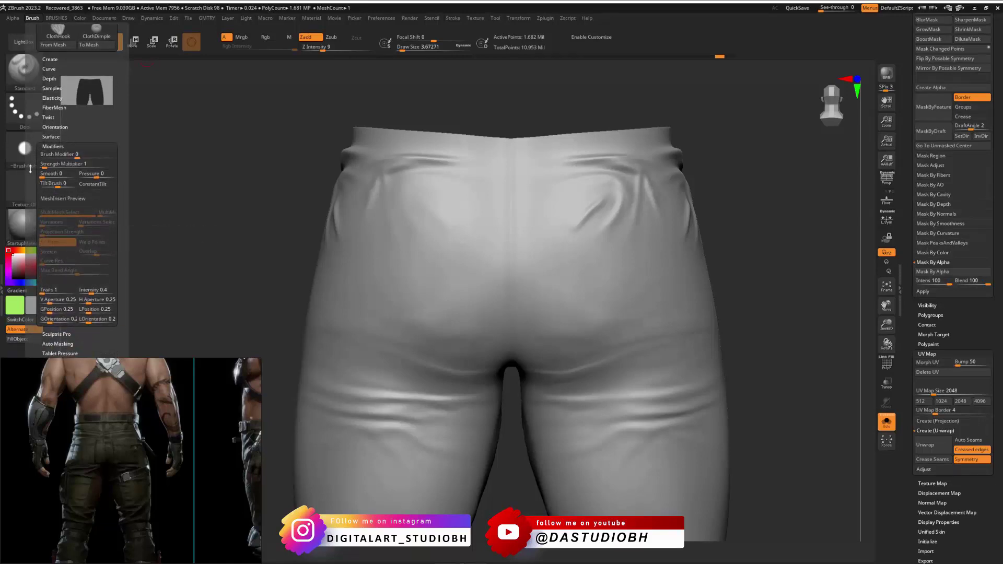
drag(612, 151, 716, 175)
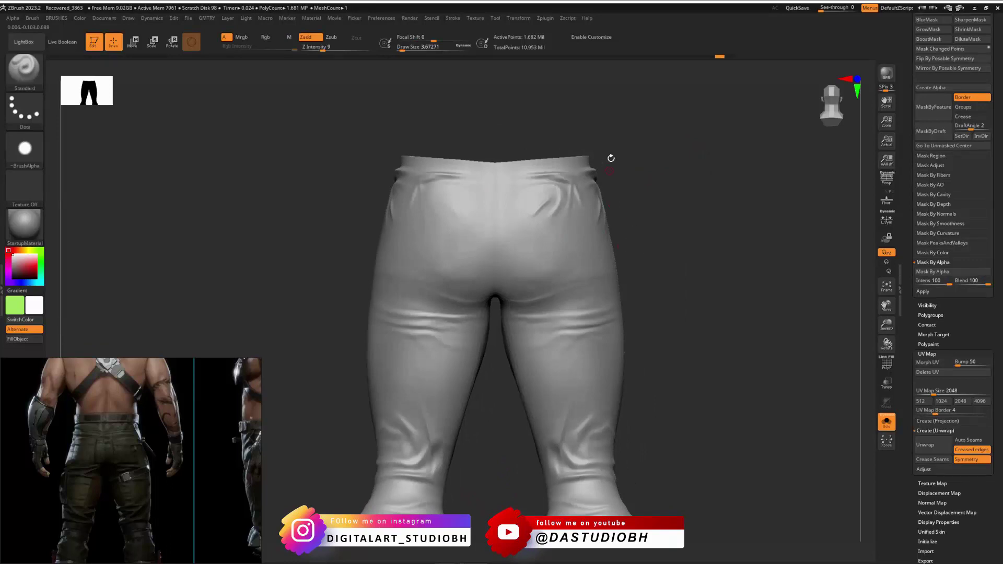
alt+drag(610, 157, 668, 186)
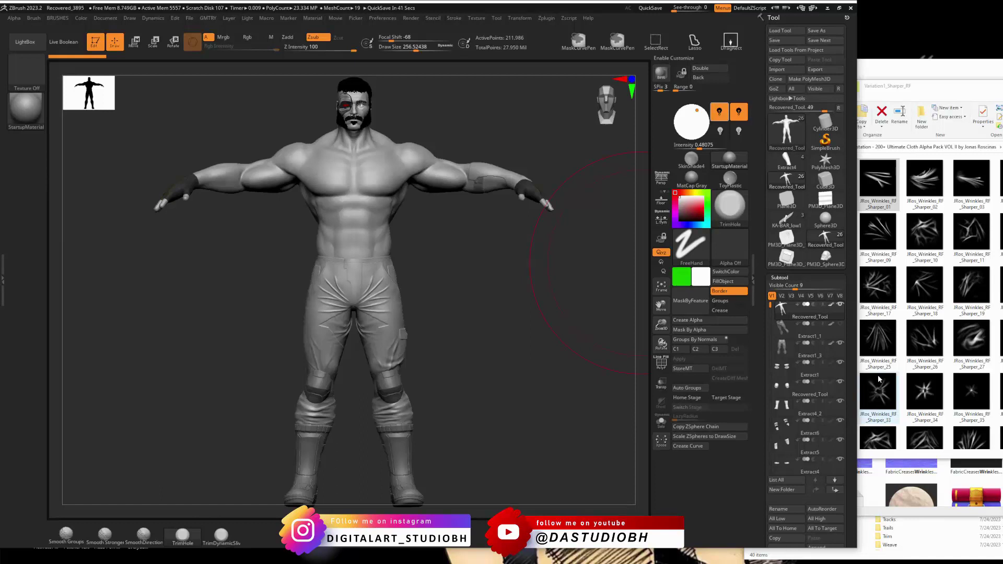
Examine the pockets, seams and folds on the finished character's trousers from the front, sides and back.
drag(532, 271, 555, 251)
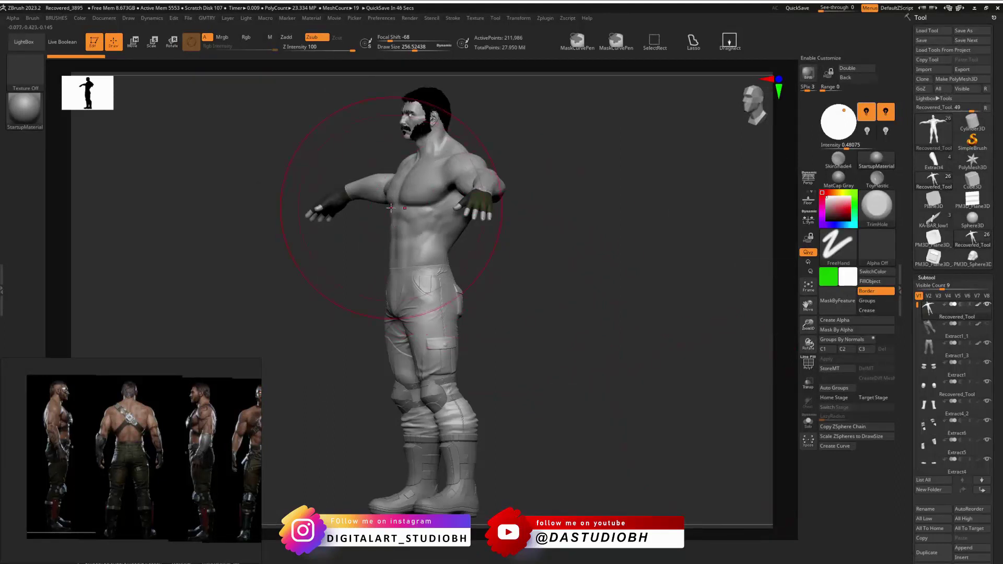
right_drag(114, 296, 604, 250)
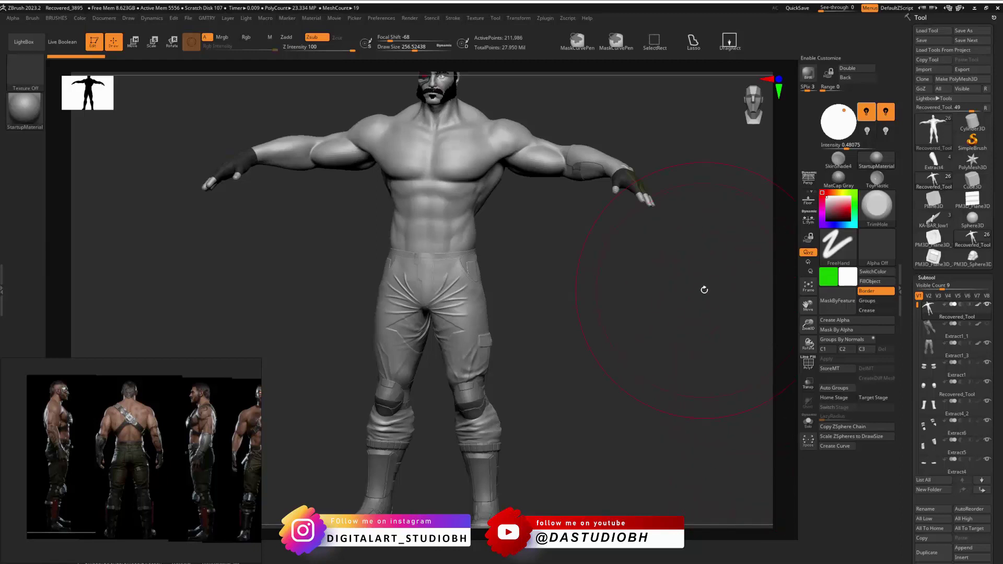
drag(705, 289, 534, 251)
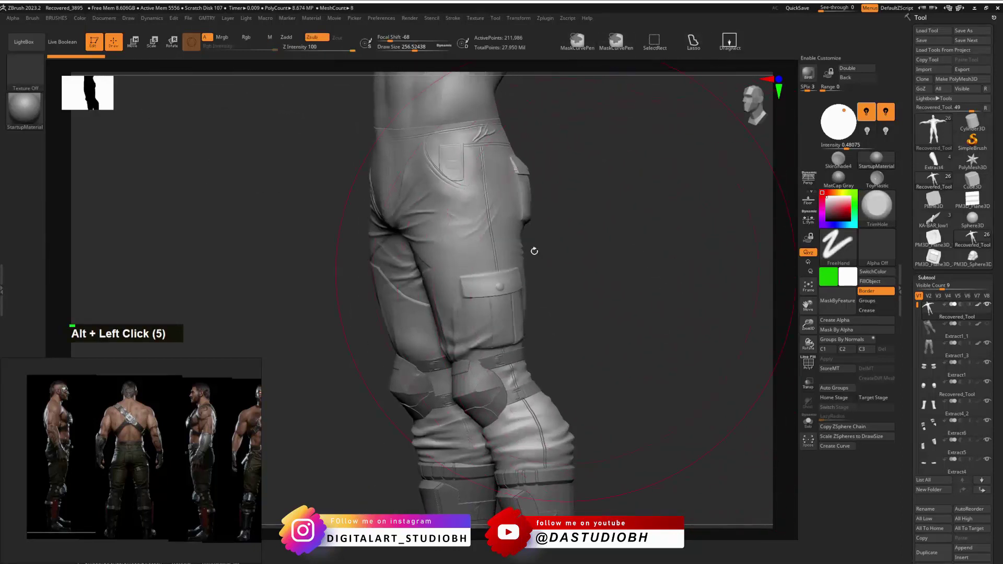
right_drag(534, 251, 604, 264)
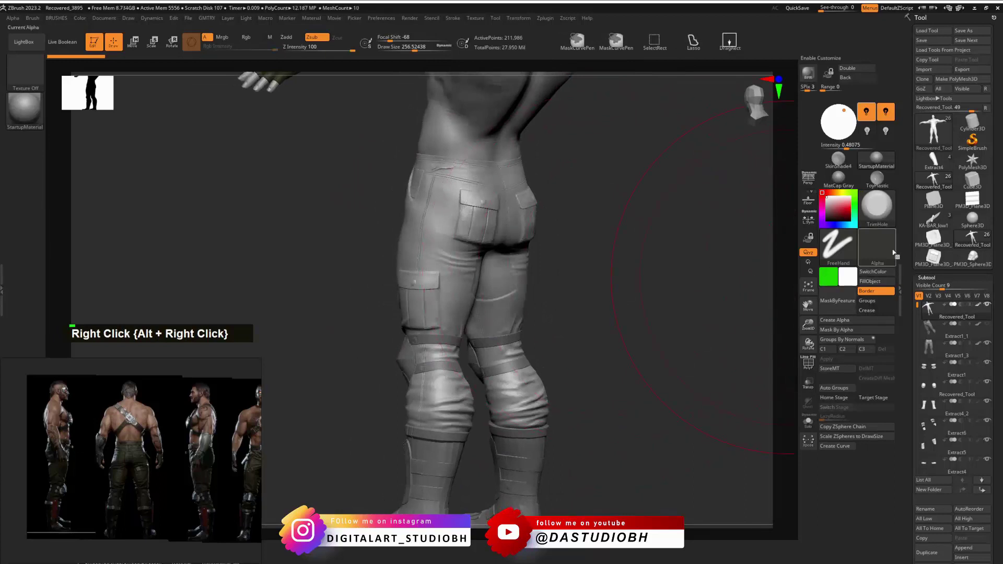
mouse_move(933, 245)
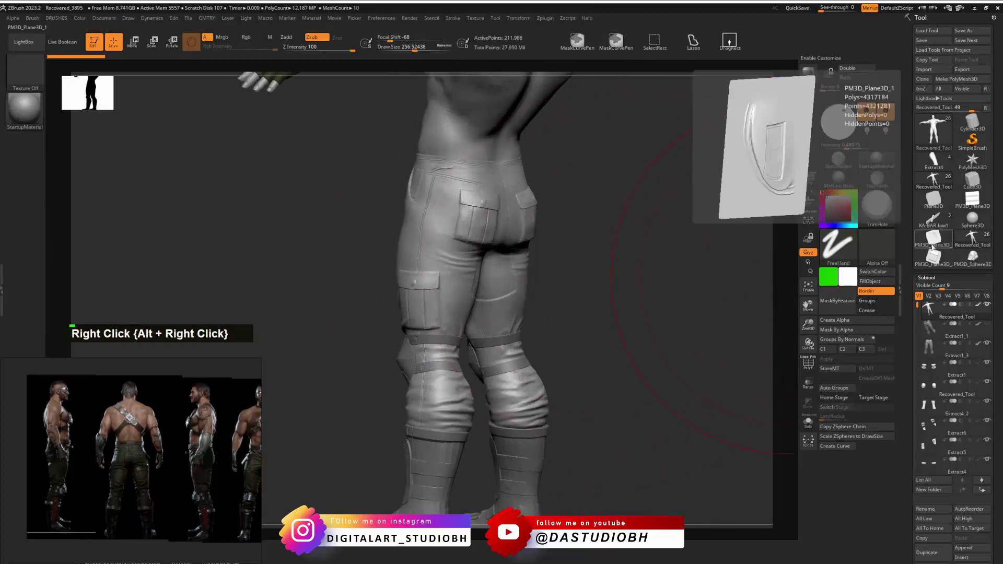
Show only the Extract1_1 trousers subtool and inspect its front and back pockets.
click(943, 329)
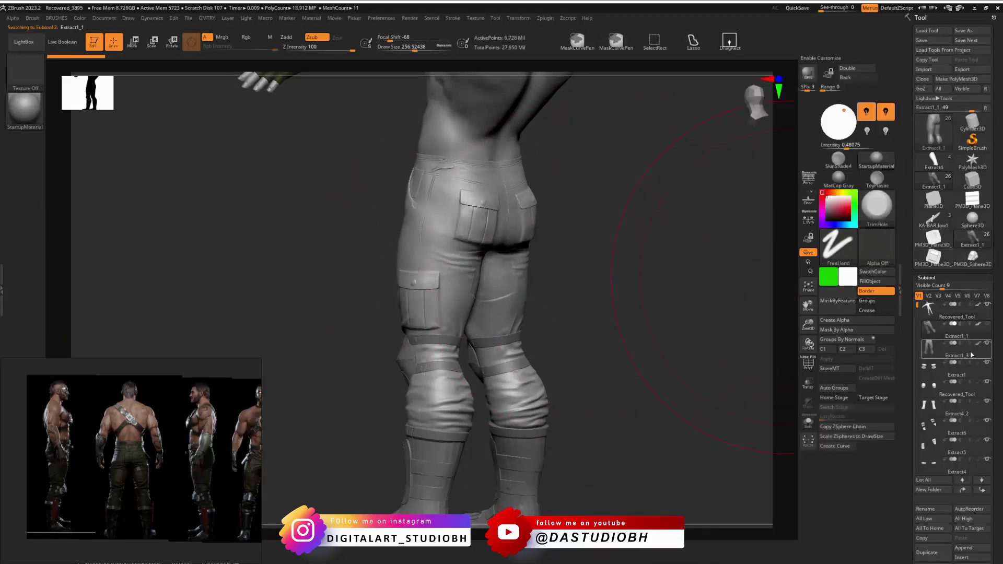
shift+click(987, 462)
drag(639, 338, 665, 281)
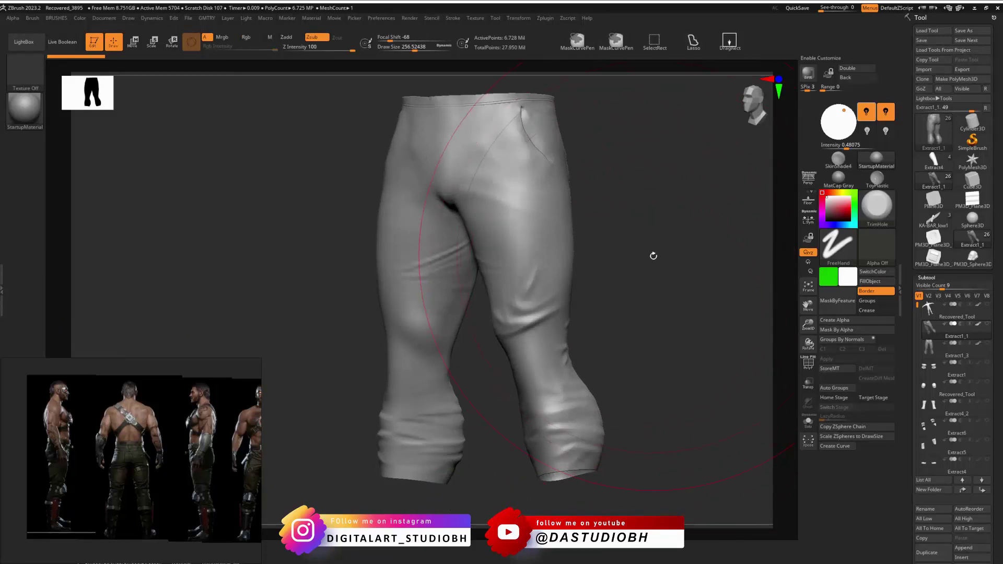
drag(654, 215, 631, 187)
alt+right_drag(631, 187, 629, 297)
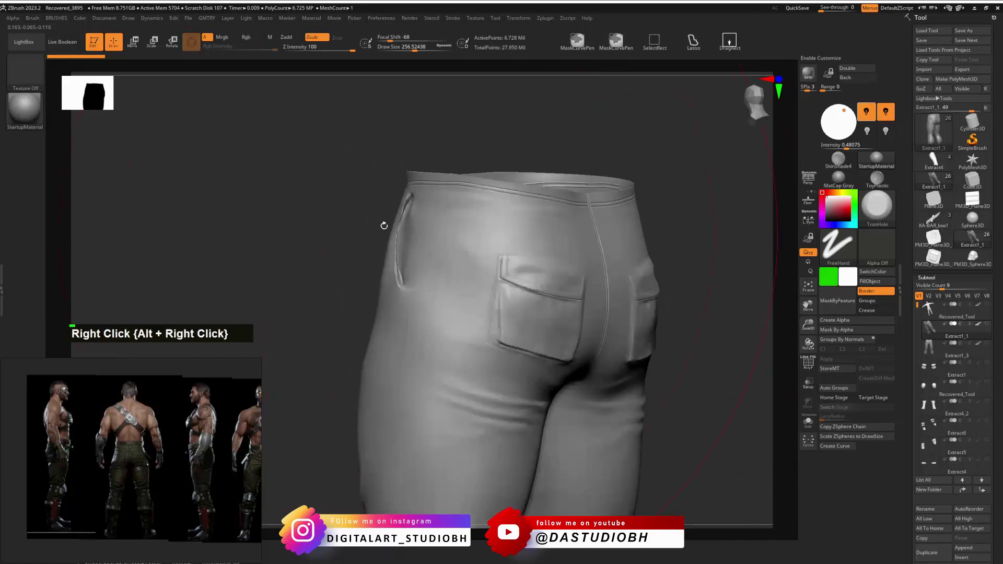
right_drag(419, 230, 356, 156)
Isolate the hip area around the side pocket for inspection, and show the whole trousers mesh again.
ctrl+shift+drag(356, 157, 477, 335)
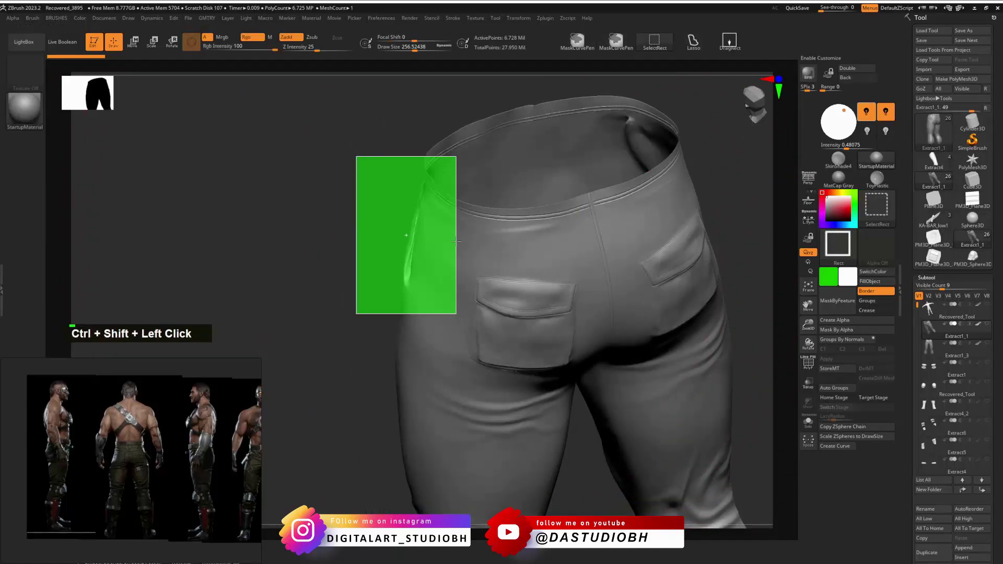
ctrl+shift+drag(456, 241, 468, 325)
key(f)
mouse_move(510, 238)
right_down()
mouse_move(497, 233)
mouse_move(519, 223)
mouse_move(554, 245)
mouse_move(653, 228)
mouse_move(387, 242)
right_up()
alt+right_drag(605, 196, 437, 330)
ctrl+shift+click(520, 276)
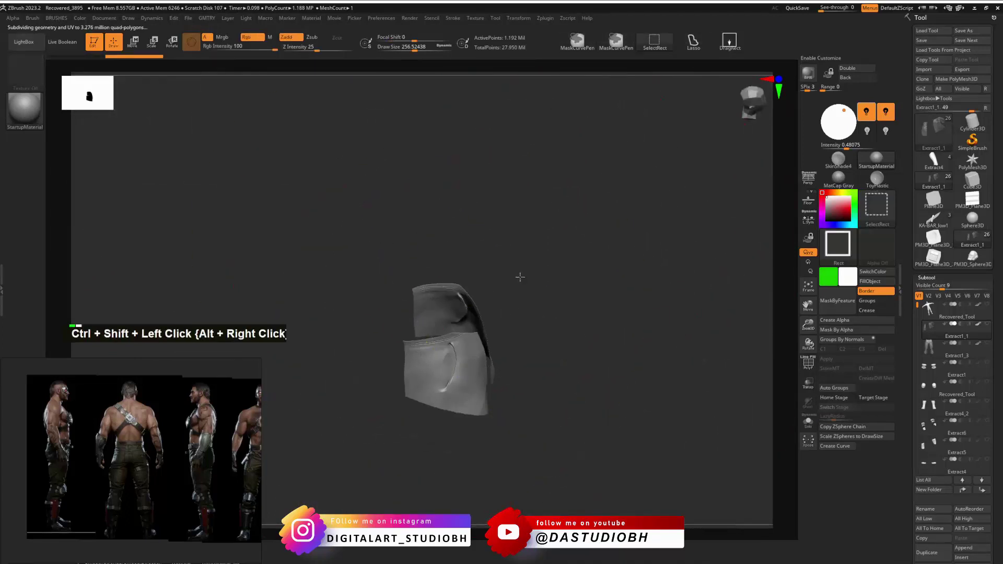
ctrl+shift+click(571, 316)
right_drag(577, 308, 609, 299)
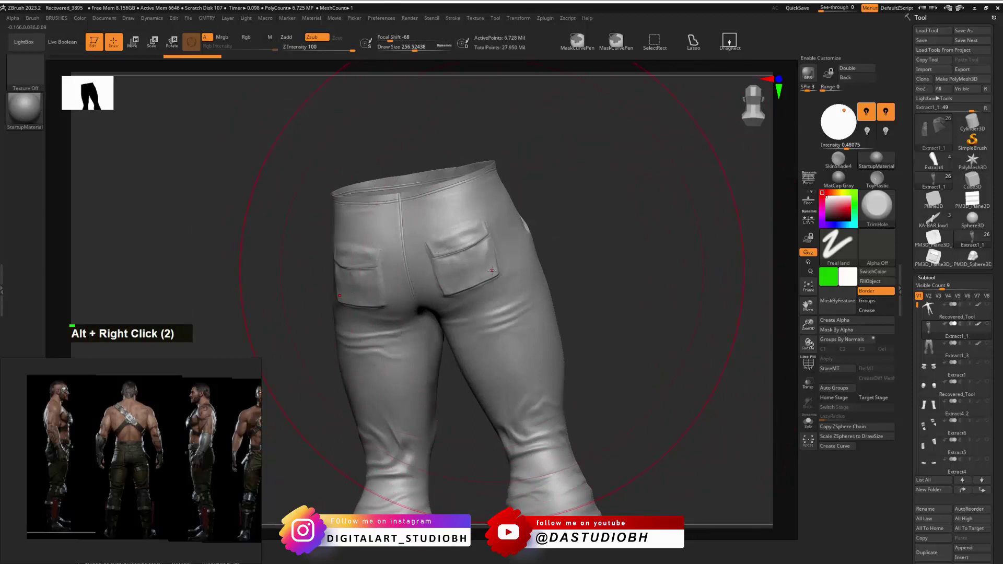
Switch to the PM3D_Plane3D_2 tool and inspect the flap pocket sculpted on its plane.
right_drag(497, 241, 679, 282)
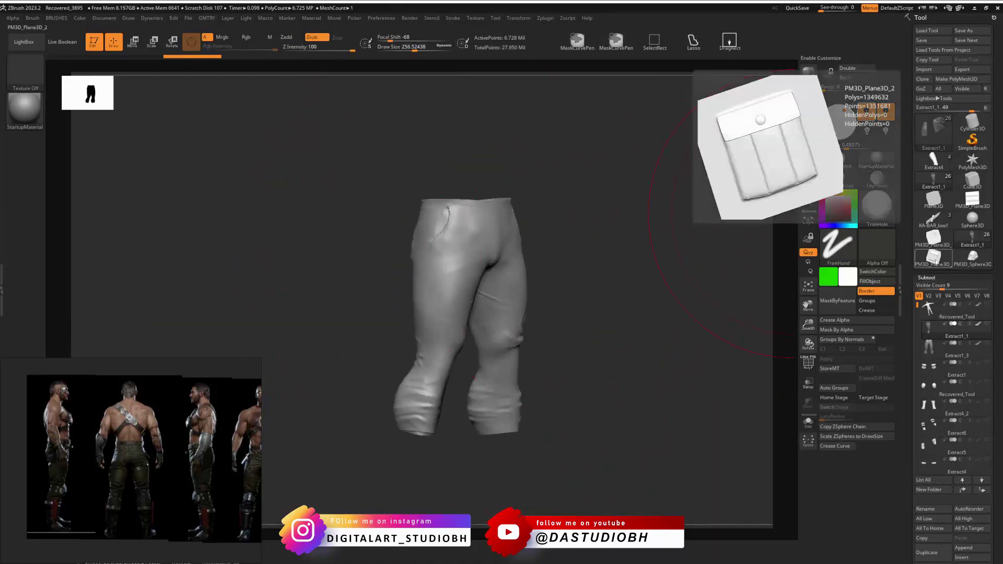
click(934, 259)
right_drag(575, 251, 663, 285)
mouse_move(663, 285)
right_down()
mouse_move(672, 269)
mouse_move(677, 290)
right_up()
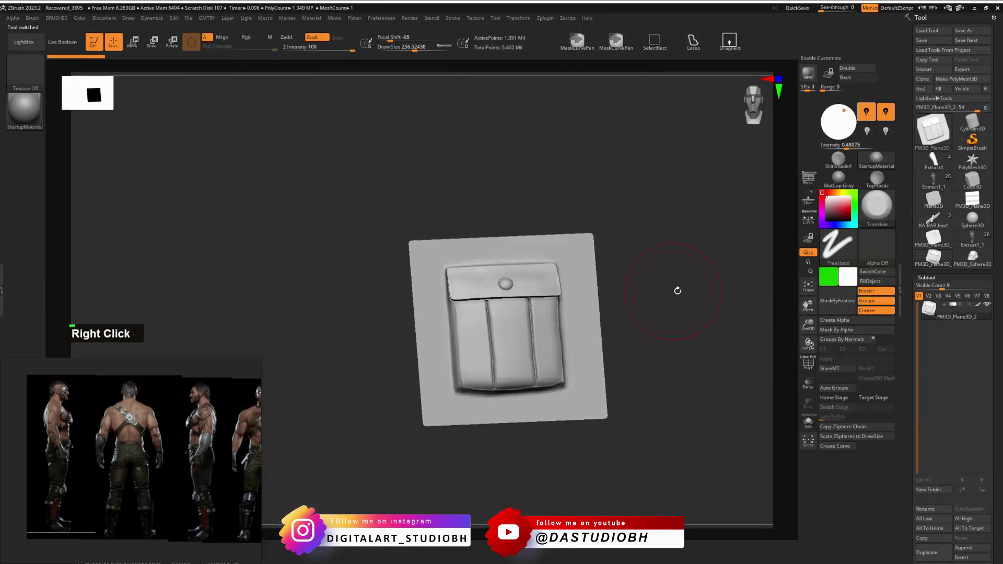
mouse_move(959, 321)
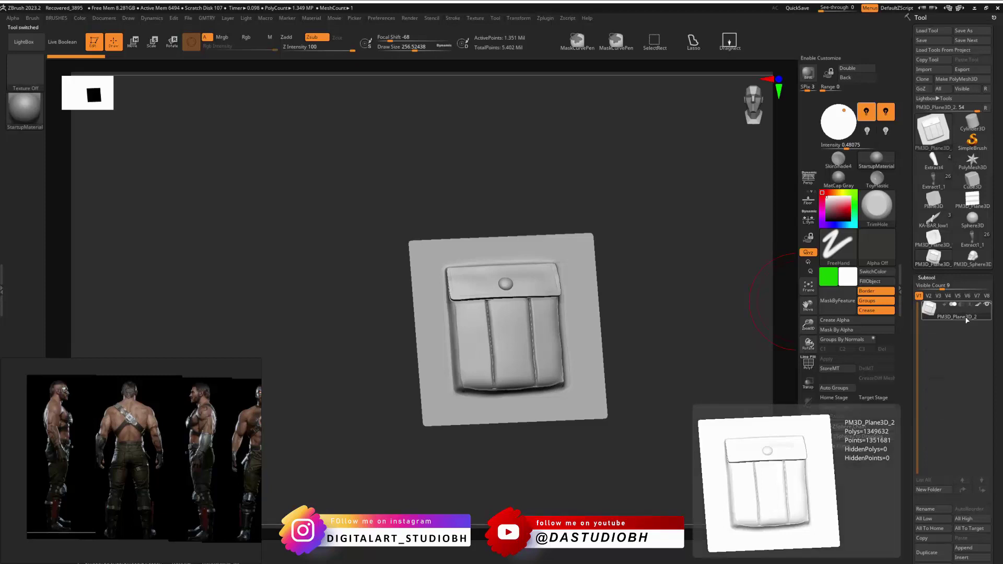
right_drag(719, 291, 698, 293)
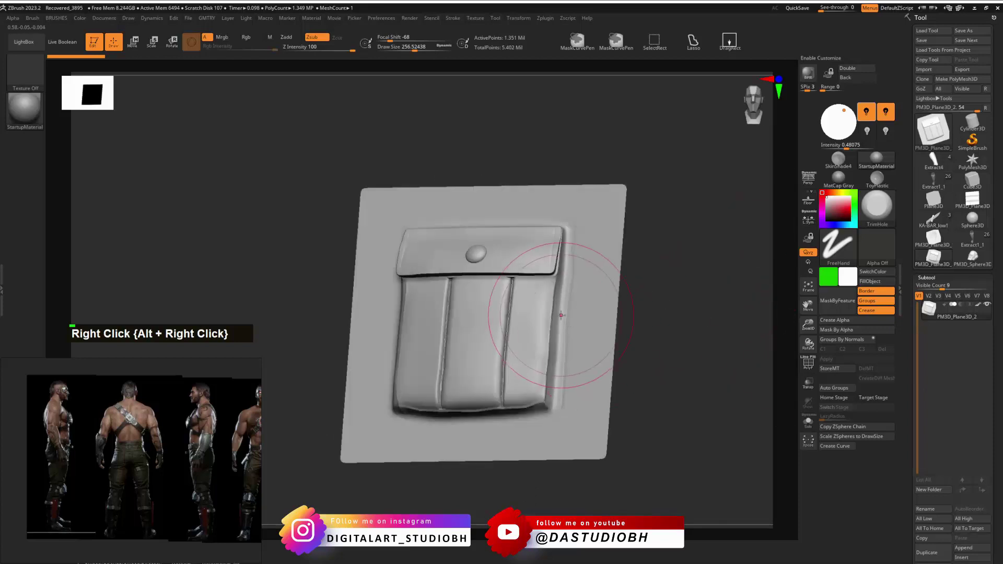
mouse_move(613, 279)
right_down()
mouse_move(679, 277)
mouse_move(667, 280)
mouse_move(701, 300)
mouse_move(717, 280)
right_up()
Switch to the PM3D_Plane3D_1 tool and inspect the curved side pocket and its stitched patch.
click(929, 246)
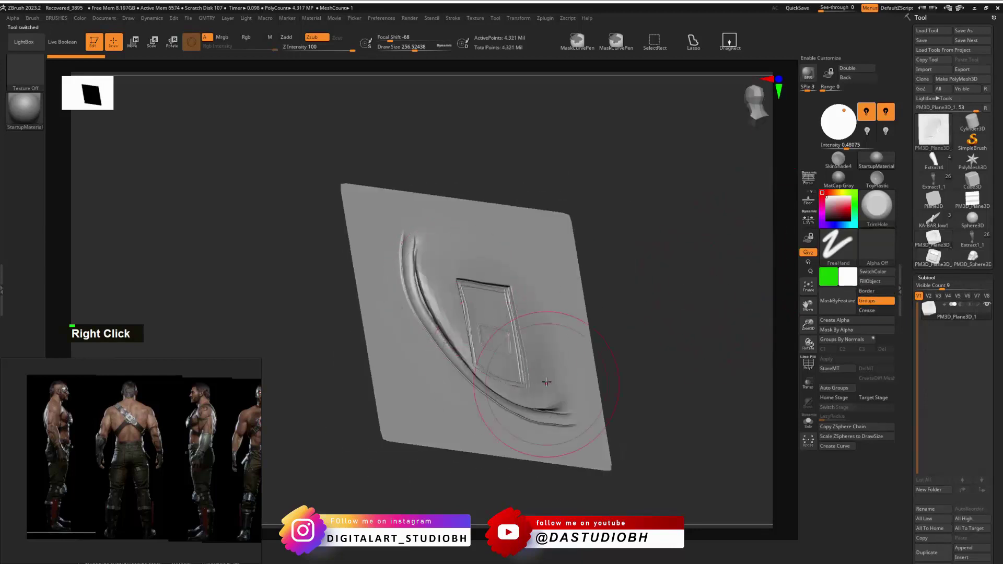
mouse_move(546, 382)
right_down()
mouse_move(618, 300)
mouse_move(683, 285)
mouse_move(658, 266)
mouse_move(667, 256)
mouse_move(620, 287)
mouse_move(761, 363)
mouse_move(645, 285)
mouse_move(575, 274)
right_up()
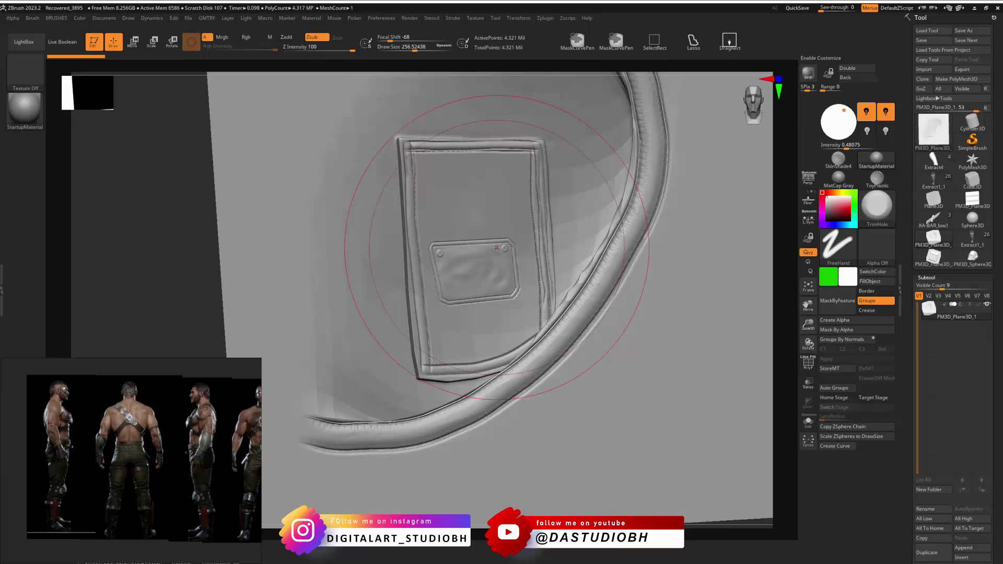
key(f)
Return to the character tool, show its other subtools and make the Extract1_3 trousers active.
click(967, 240)
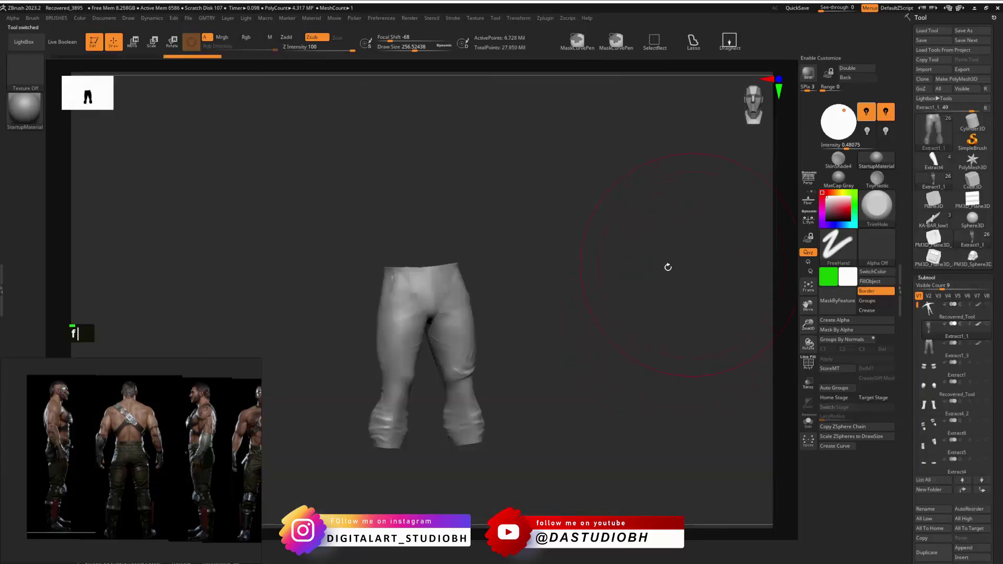
shift+click(988, 325)
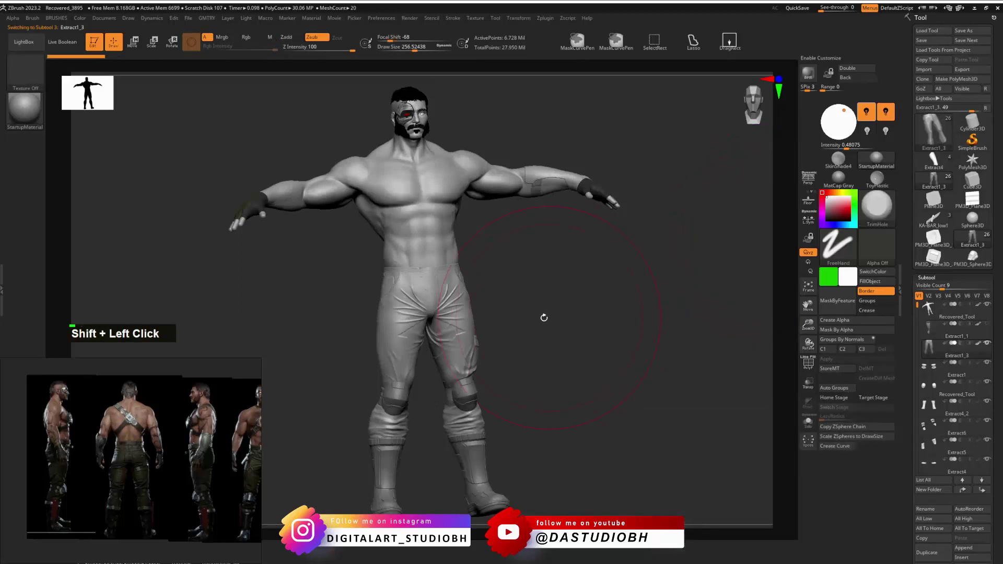
right_drag(542, 316, 516, 296)
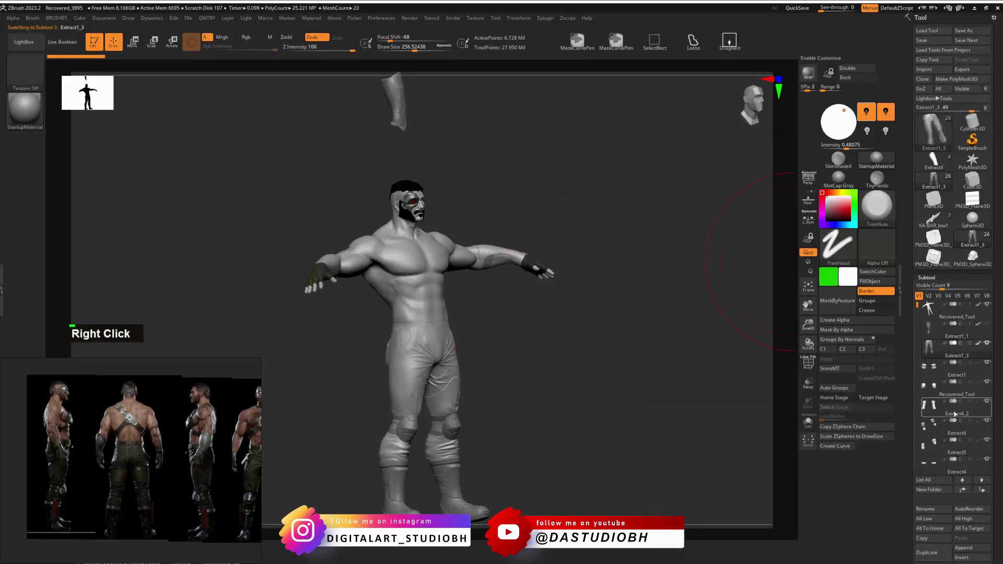
Hide the stray leg-piece subtools Extract1_1, Extract3, Extract2 and Extract4.
scroll(913, 313, down, 5)
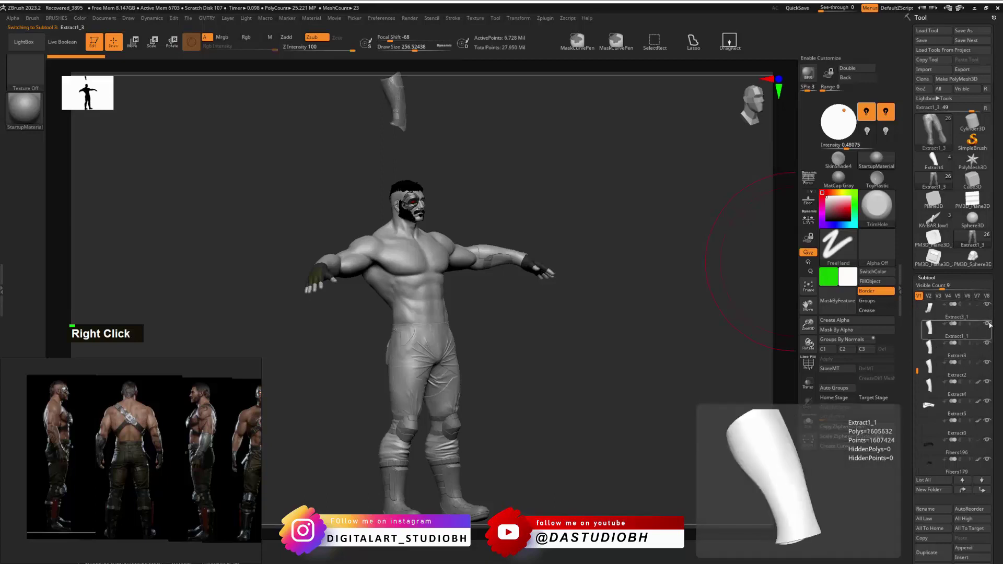
click(987, 324)
click(987, 343)
click(987, 362)
click(987, 381)
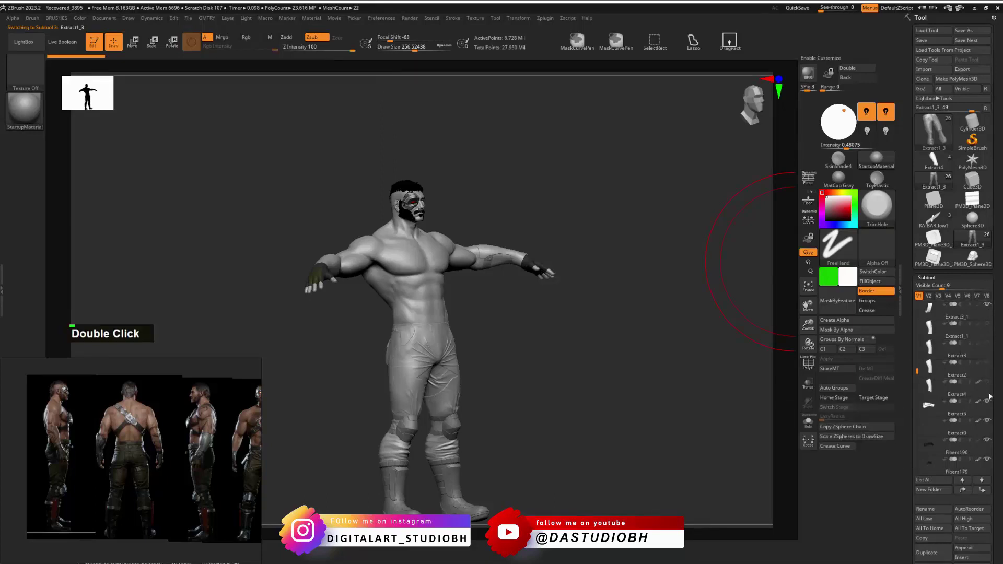
Assign the saved trouser pocket alpha to the TrimHole brush.
drag(619, 342, 533, 321)
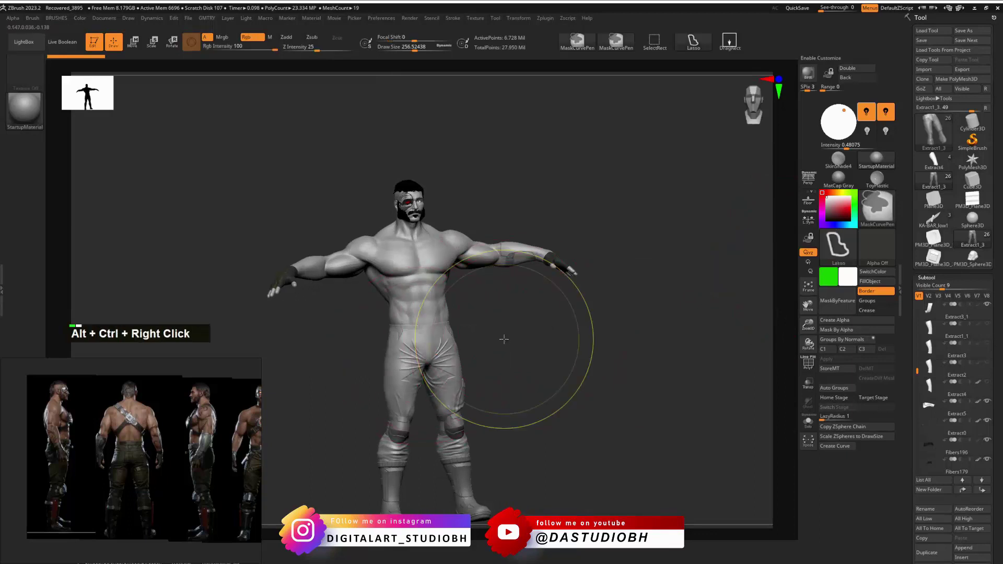
ctrl+alt+right_drag(504, 338, 482, 266)
right_drag(414, 239, 500, 282)
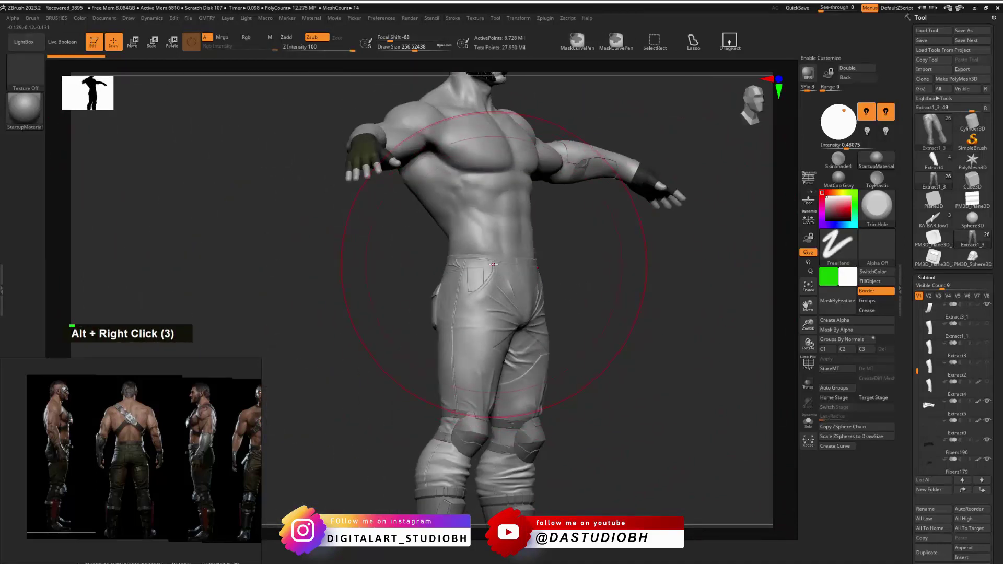
right_drag(493, 264, 629, 237)
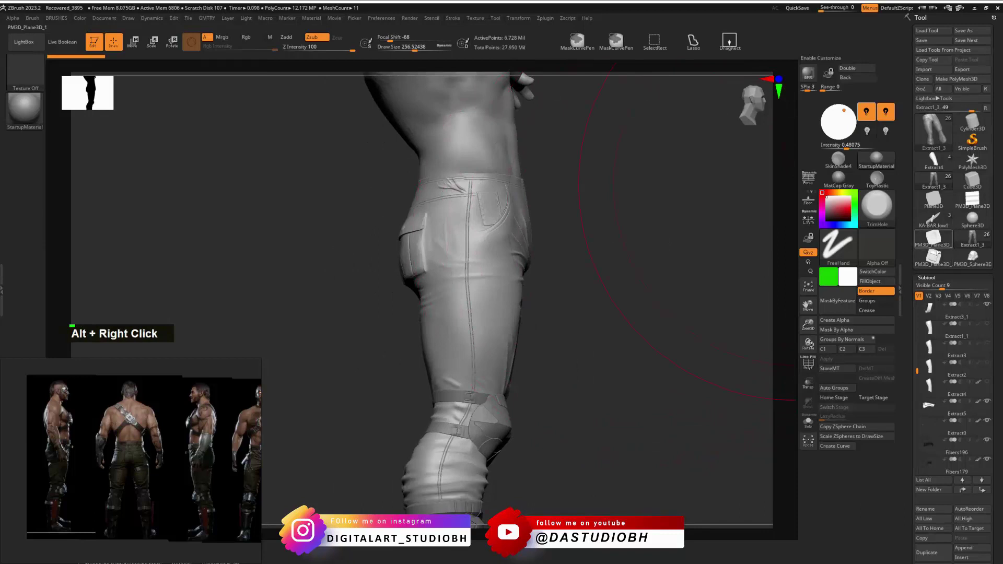
click(881, 253)
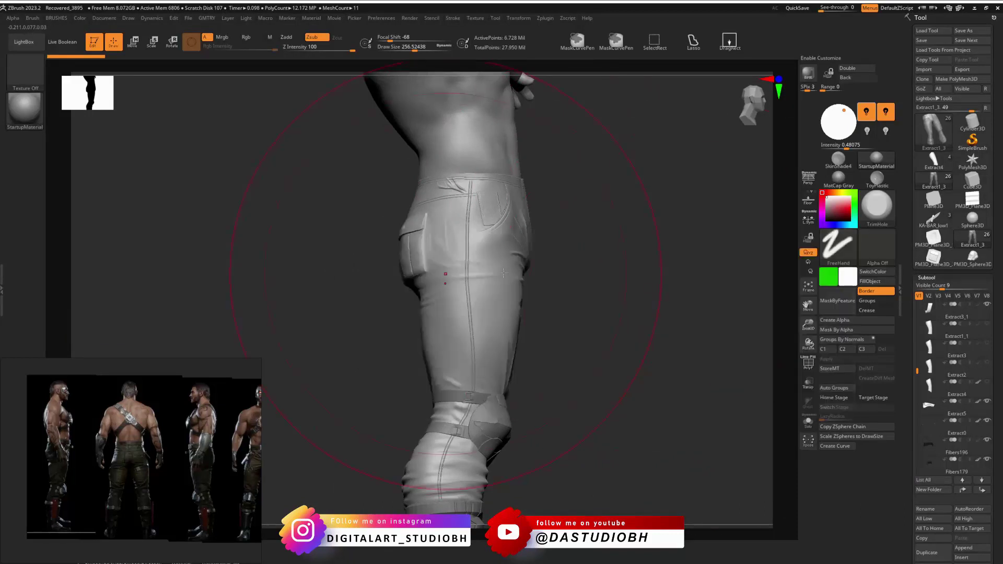
click(882, 255)
click(593, 256)
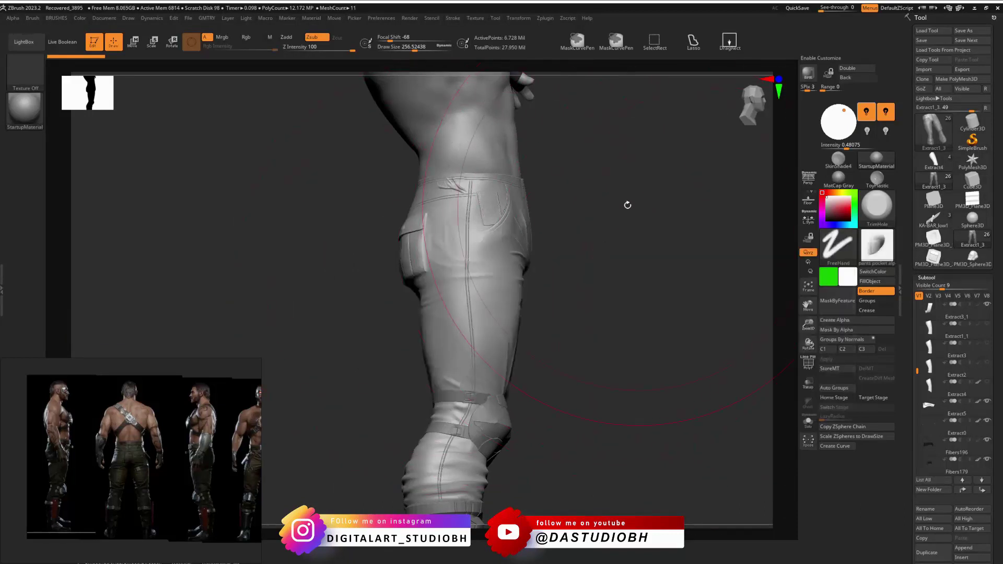
Set the draw size to about 25.05, and try and undo a pocket stroke on the front of the thigh.
mouse_move(627, 206)
right_down()
mouse_move(589, 267)
mouse_move(609, 265)
right_up()
mouse_move(609, 265)
alt+right_down()
mouse_move(618, 265)
mouse_move(615, 280)
alt+right_up()
key(s)
mouse_move(483, 284)
mouse_down()
mouse_move(460, 284)
mouse_move(522, 366)
mouse_up()
key(ctrl+z)
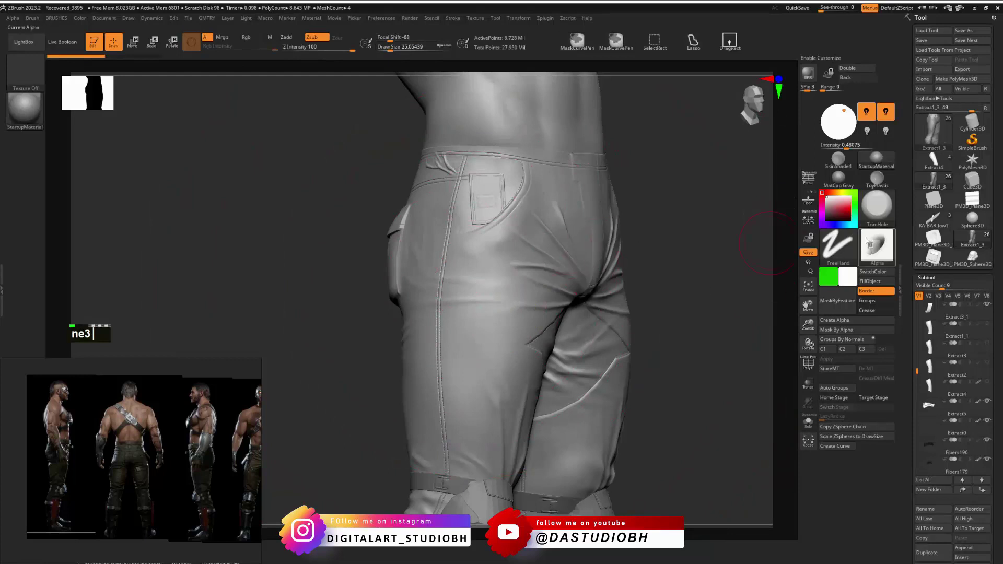
Try stamping the pocket alpha on the front of the thigh using the TrimHole brush with a DragRect stroke.
click(729, 41)
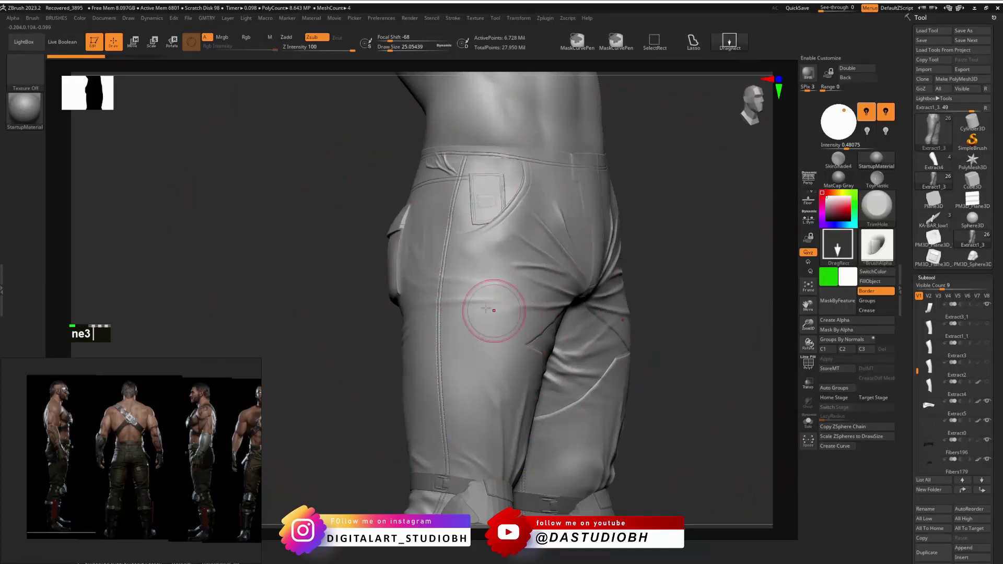
drag(480, 274, 530, 317)
key(ctrl+z)
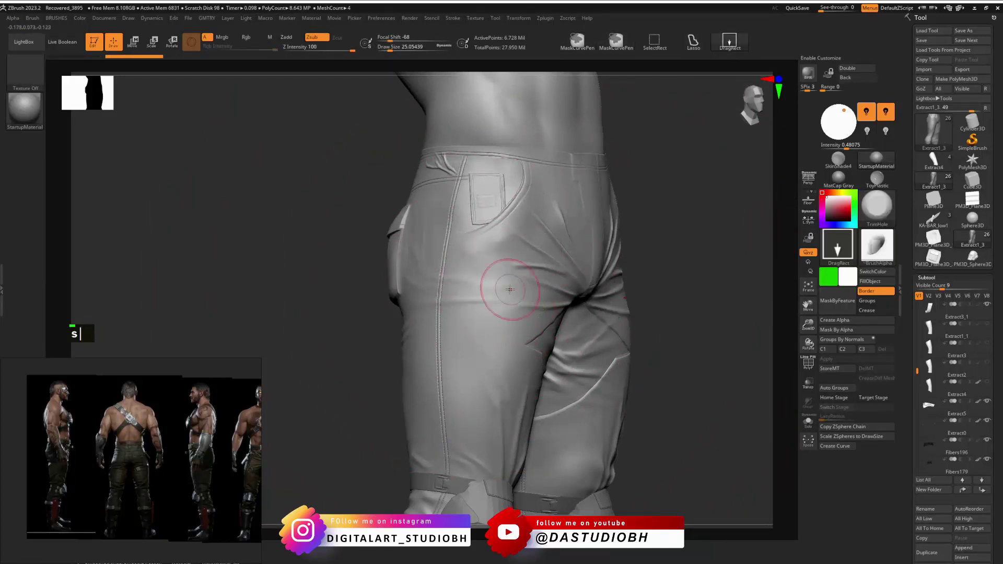
Remove the alpha from the TrimHole brush and set its stroke back to FreeHand.
click(878, 224)
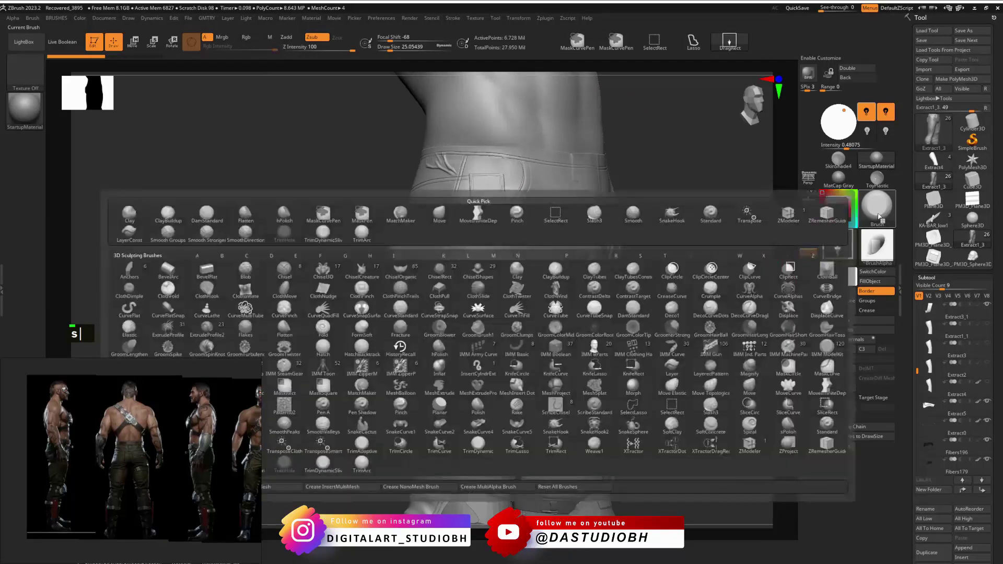
click(883, 251)
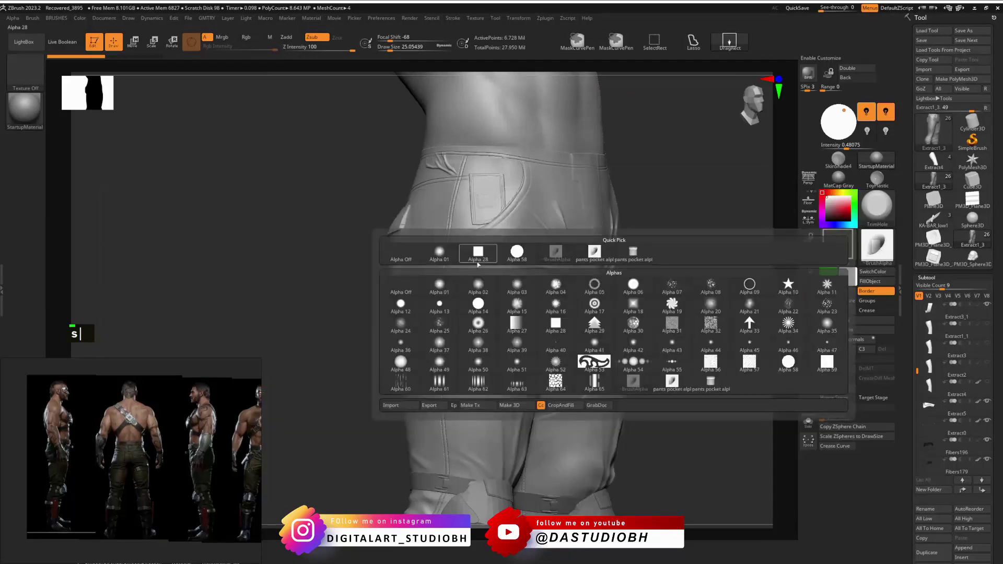
click(401, 253)
click(838, 250)
click(633, 254)
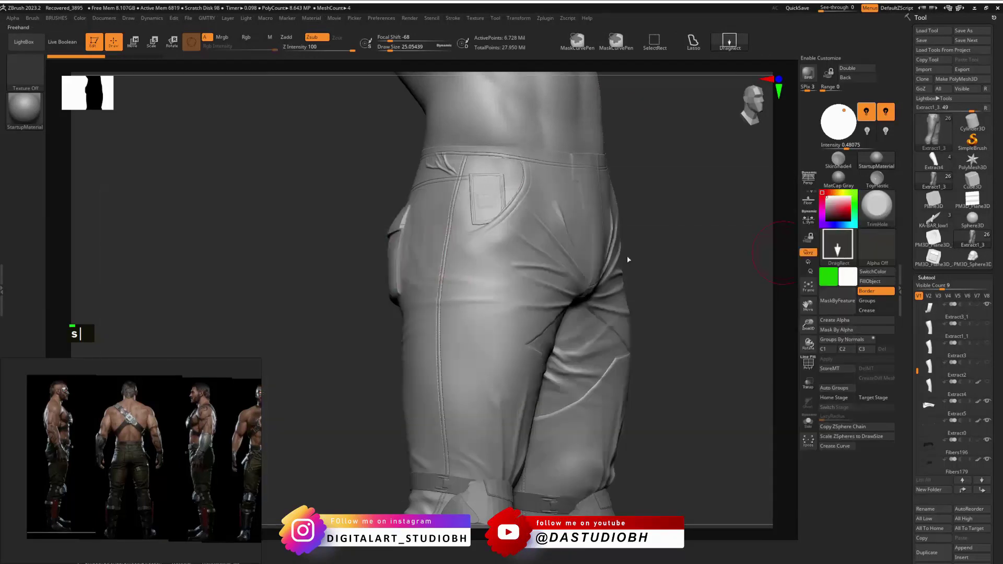
Switch to the Standard brush and give it the slanted front pants pocket alpha and the DragRect stroke.
click(877, 201)
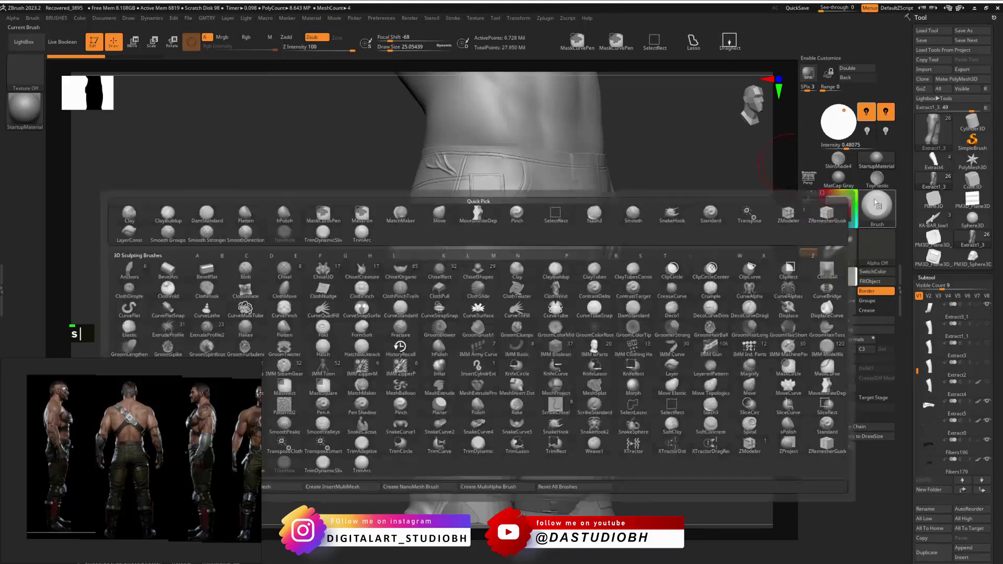
key(ctrl+b)
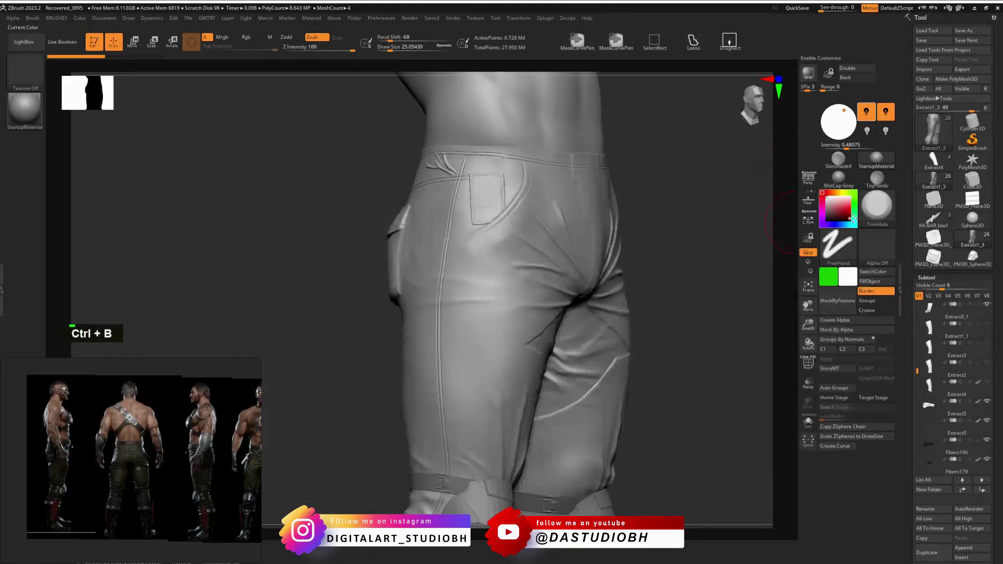
key(ctrl+b)
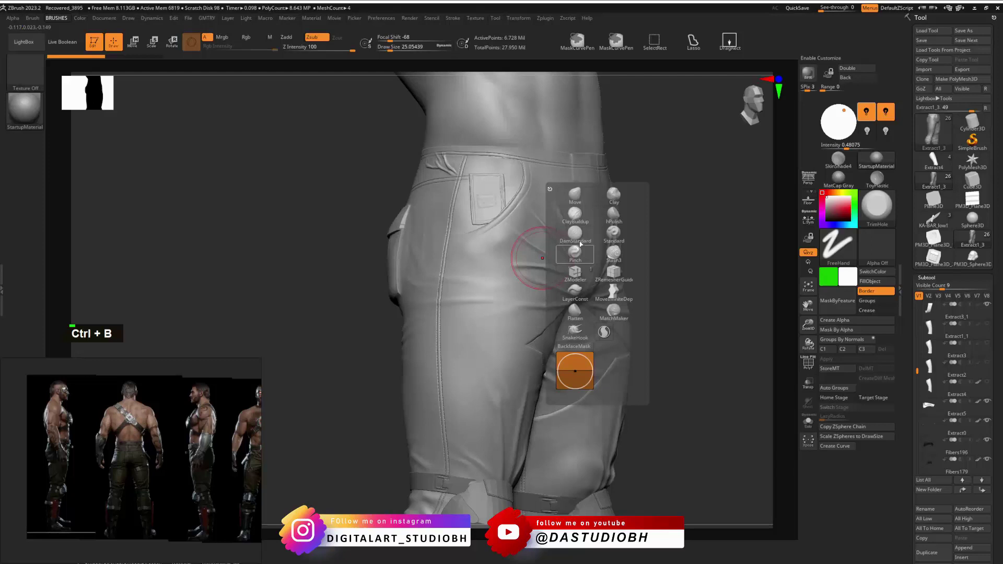
click(614, 232)
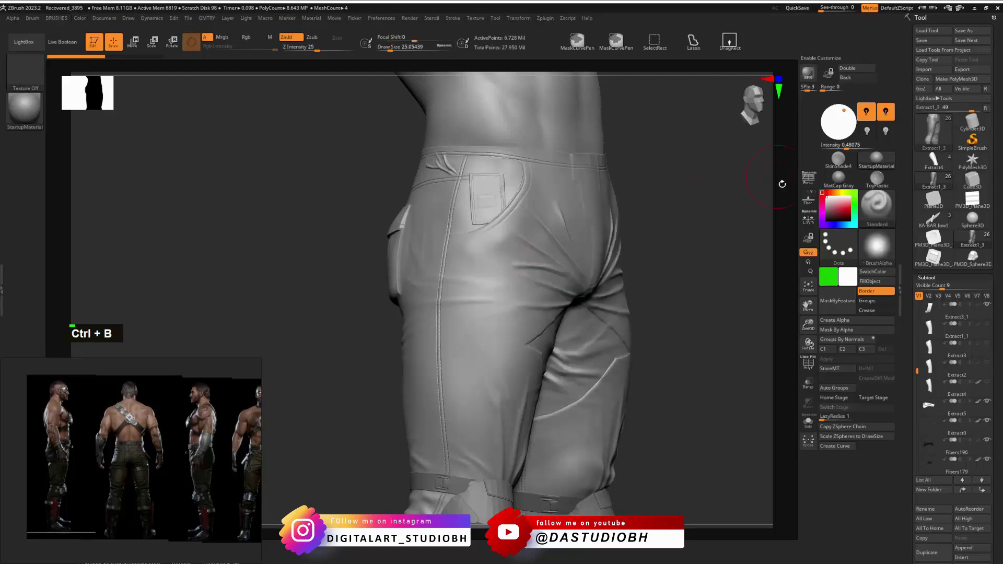
click(875, 256)
click(594, 253)
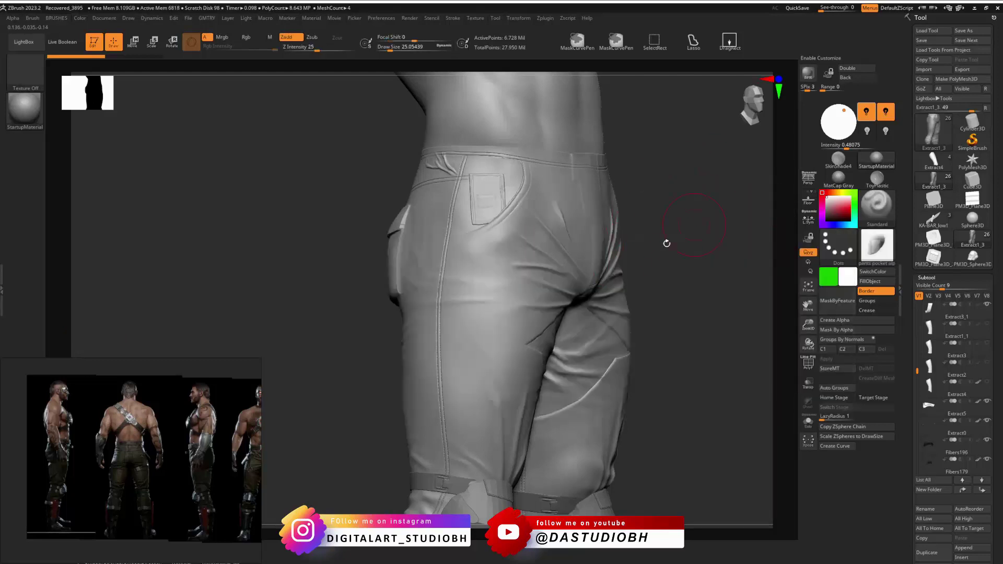
click(839, 245)
click(730, 42)
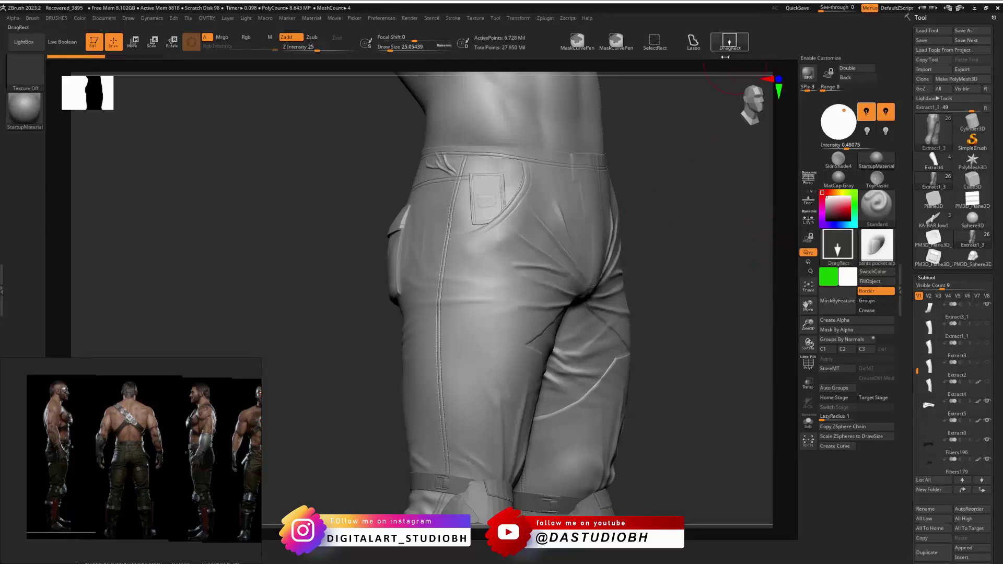
Try stamping a second front pocket below the existing one on the upper thigh.
mouse_move(489, 289)
mouse_down()
mouse_move(455, 209)
mouse_move(503, 218)
mouse_move(492, 214)
mouse_up()
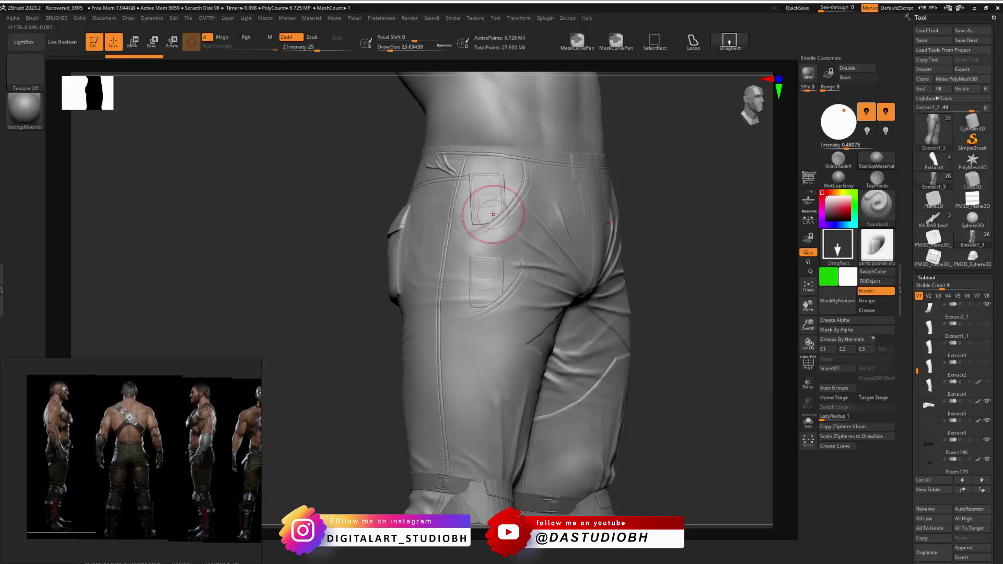
mouse_move(655, 258)
right_down()
mouse_move(590, 259)
mouse_move(644, 257)
mouse_move(638, 242)
mouse_move(623, 270)
mouse_move(634, 213)
right_up()
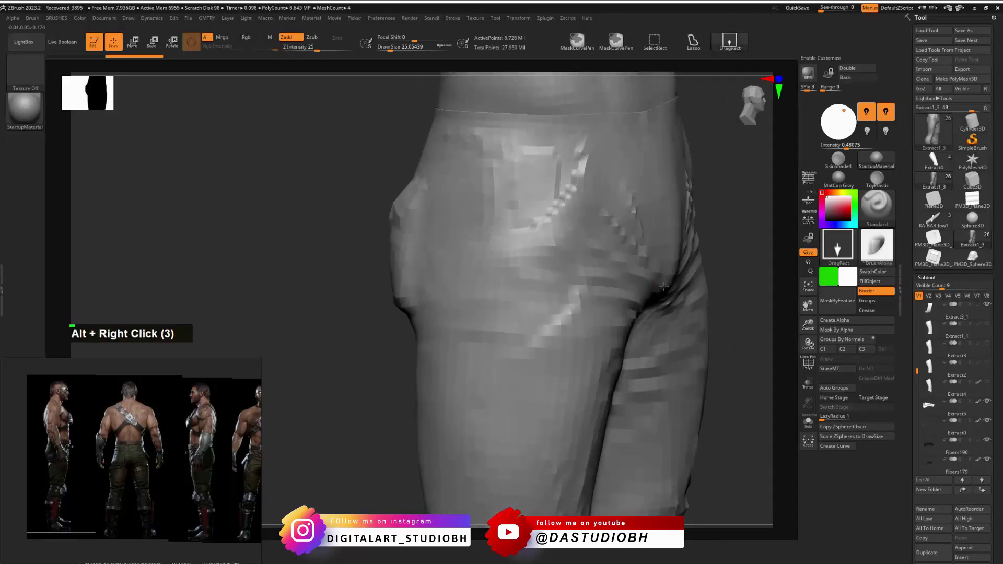
key(ctrl+z)
Try stamping the flapped pants pocket alpha on the back of the thigh, below the rear pocket.
right_drag(503, 272, 606, 272)
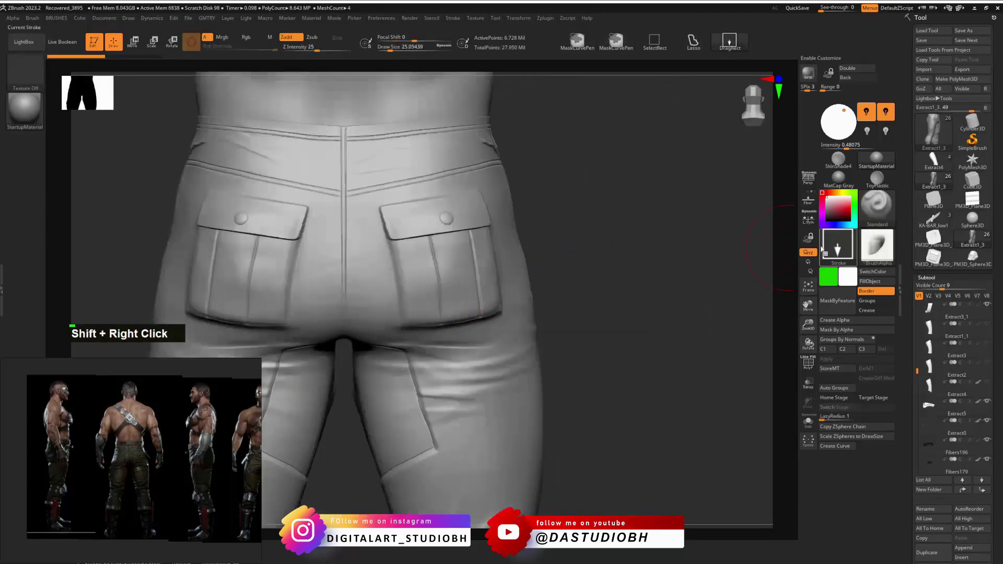
click(877, 247)
click(633, 252)
mouse_move(683, 300)
alt+right_down()
mouse_move(605, 280)
mouse_move(582, 298)
alt+right_up()
drag(531, 322, 542, 376)
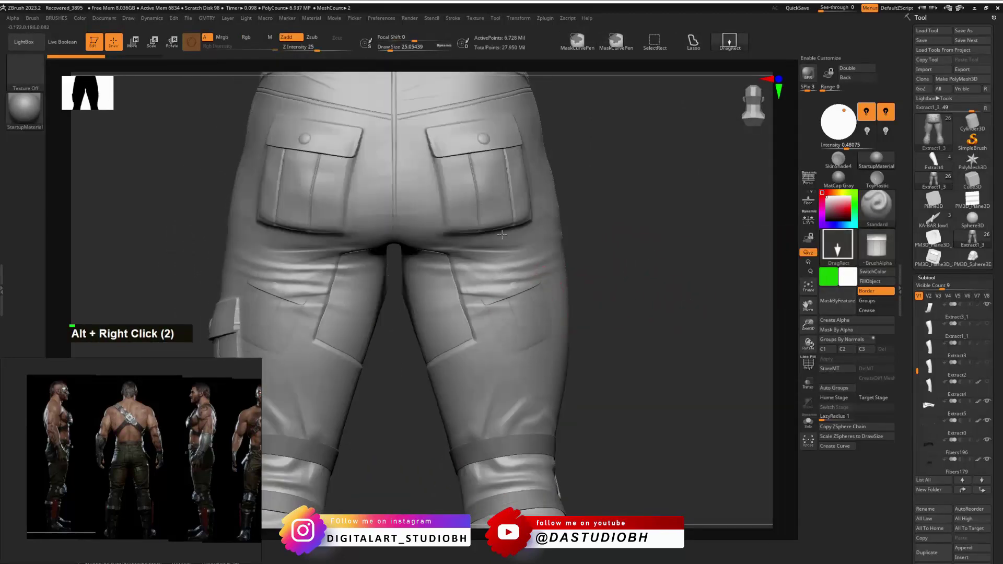
drag(502, 235, 504, 241)
right_drag(659, 250, 600, 288)
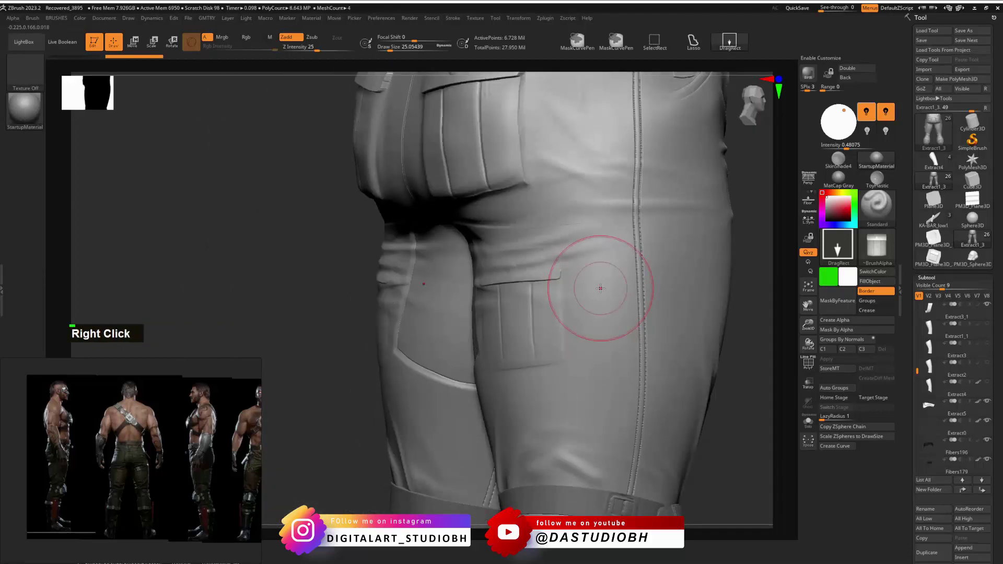
right_drag(600, 288, 532, 262)
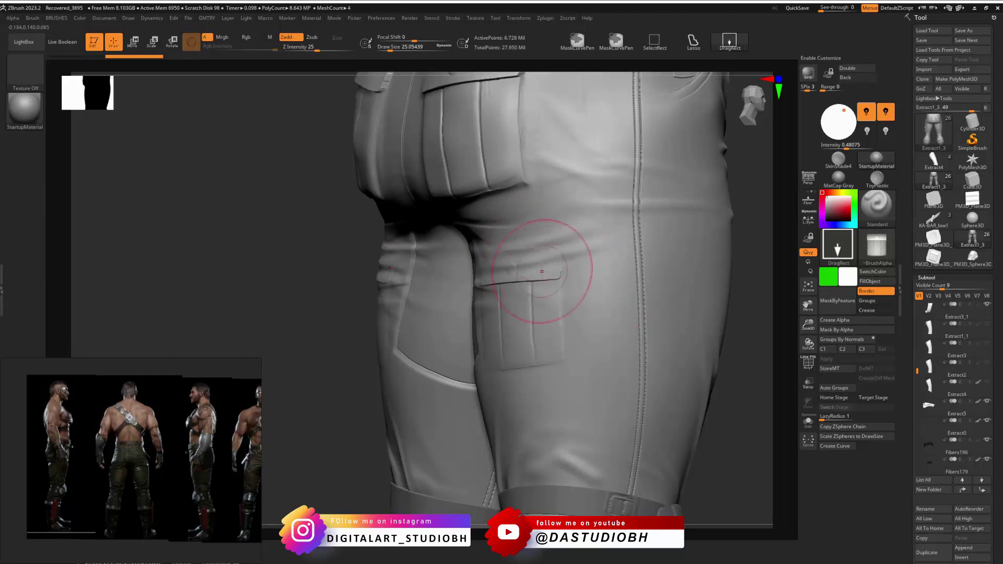
Set the Z Intensity to 71, and try and undo the pocket stamps on the back of the thigh.
key(space)
drag(570, 303, 600, 303)
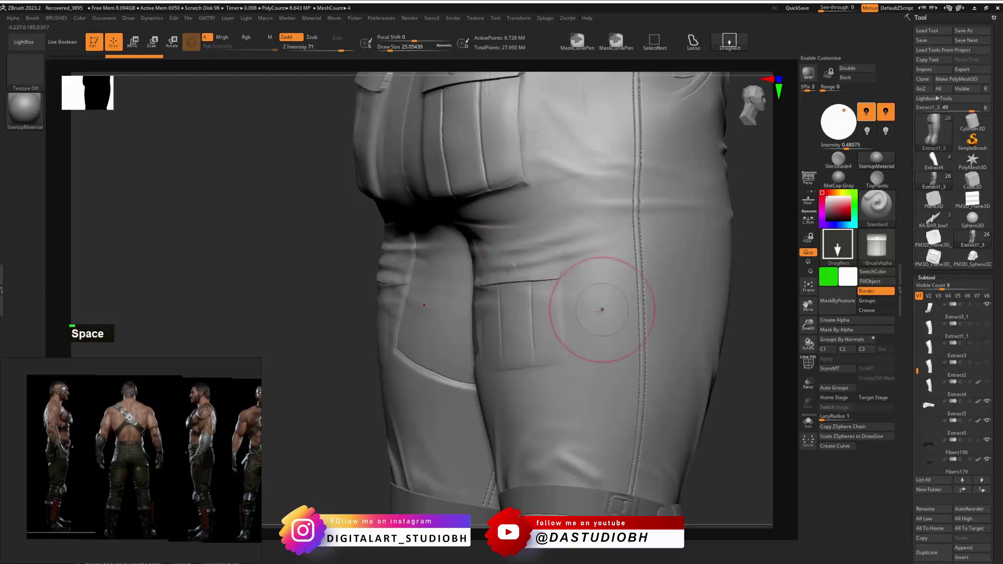
key(ctrl+z)
key(ctrl+z)
key(ctrl+z)
key(ctrl+z)
key(ctrl+z)
key(ctrl+z)
key(ctrl+z)
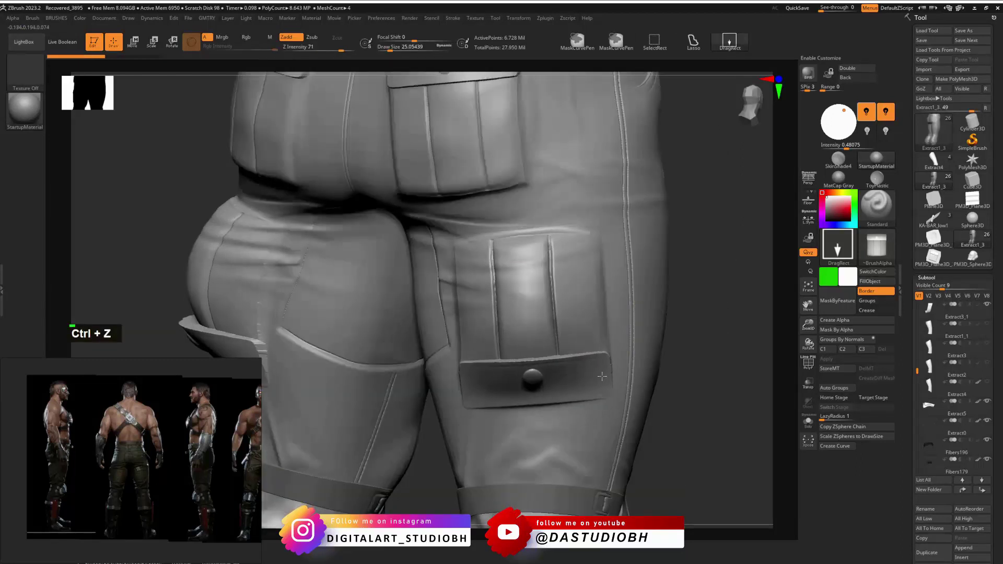
key(ctrl+z)
mouse_move(511, 235)
right_down()
mouse_move(224, 280)
mouse_move(389, 234)
mouse_move(491, 302)
right_up()
mouse_move(282, 244)
right_down()
mouse_move(444, 244)
mouse_move(450, 253)
right_up()
key(ctrl+z)
Inspect the side of the trousers and the plane sculpted with horizontal cloth folds, and return to the character tool.
right_drag(537, 256, 394, 243)
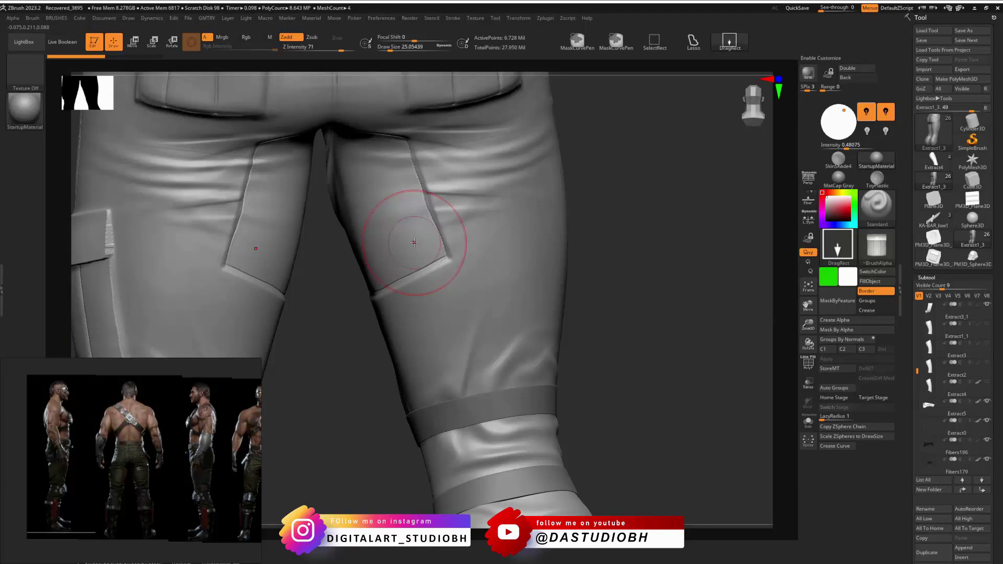
alt+right_drag(614, 198, 368, 219)
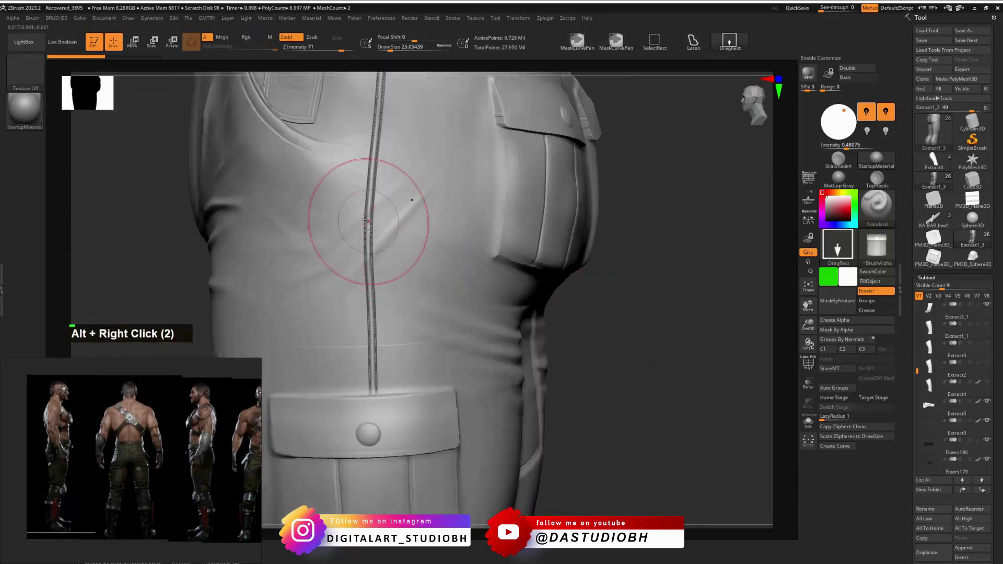
alt+right_drag(584, 299, 562, 199)
click(976, 199)
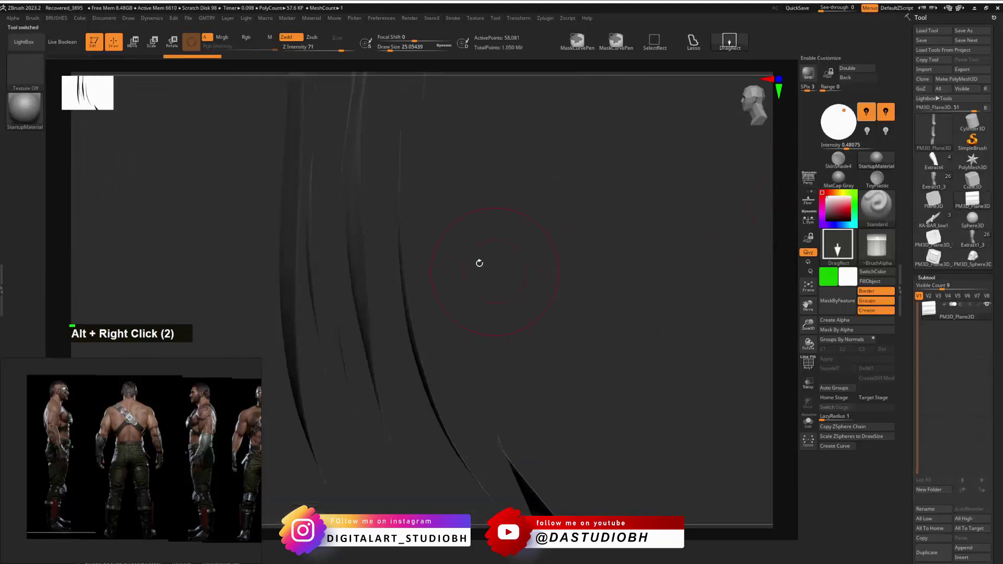
right_drag(542, 302, 477, 300)
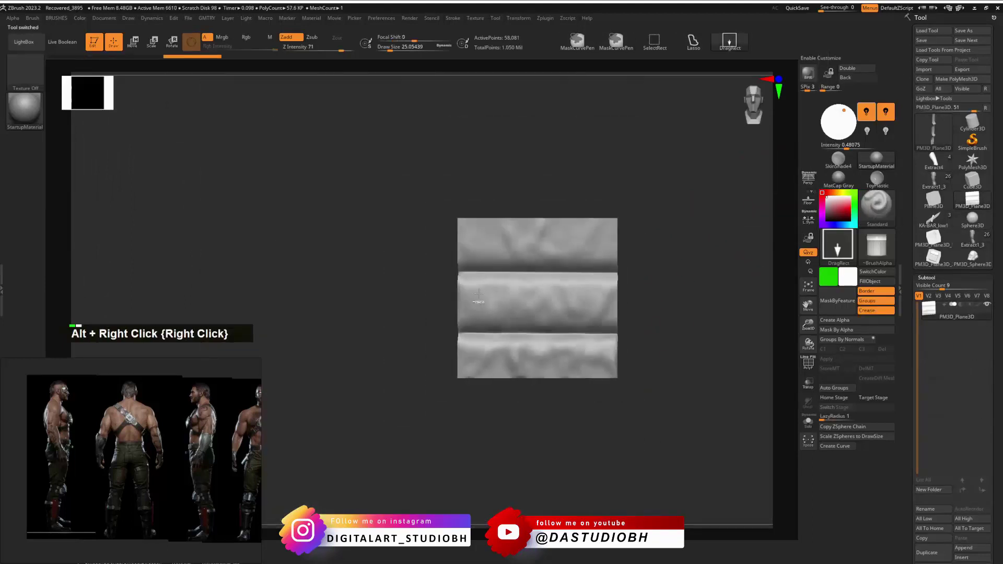
alt+right_drag(539, 268, 736, 264)
click(973, 242)
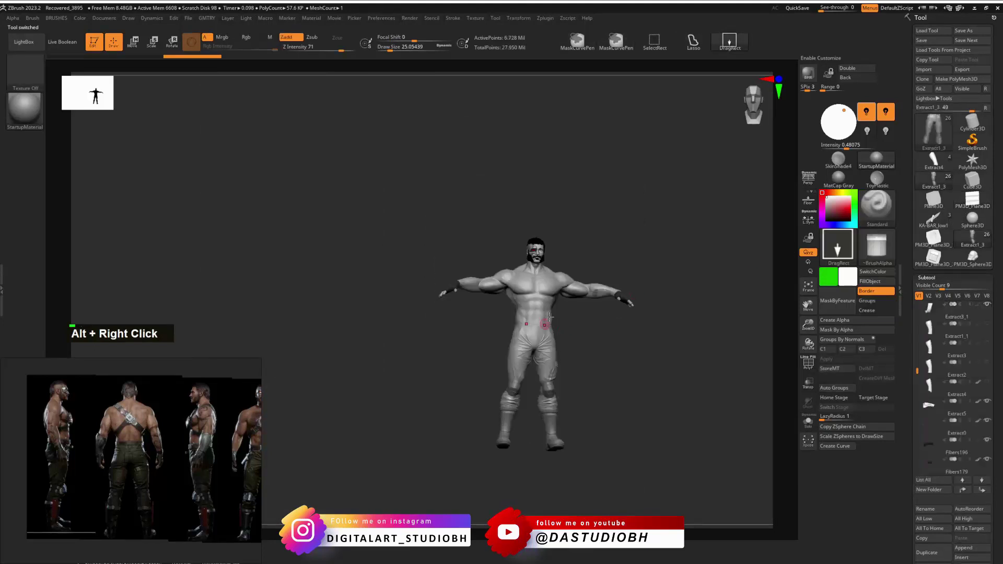
click(933, 130)
right_drag(634, 323, 582, 282)
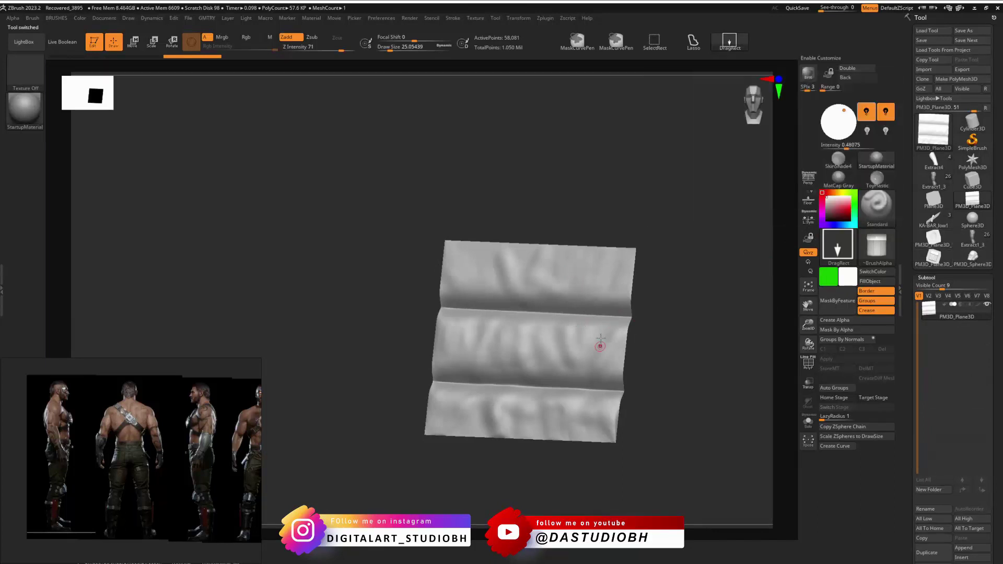
click(972, 238)
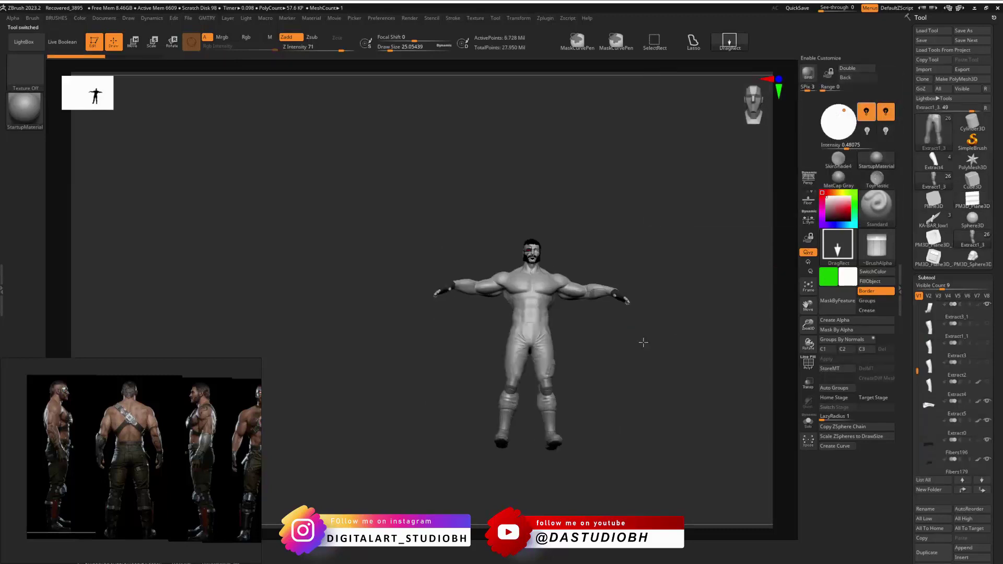
Examine the trousers' folds, seams and pockets from the front, side and back of the full character.
alt+click(708, 377)
alt+click(642, 291)
alt+click(643, 284)
alt+click(686, 284)
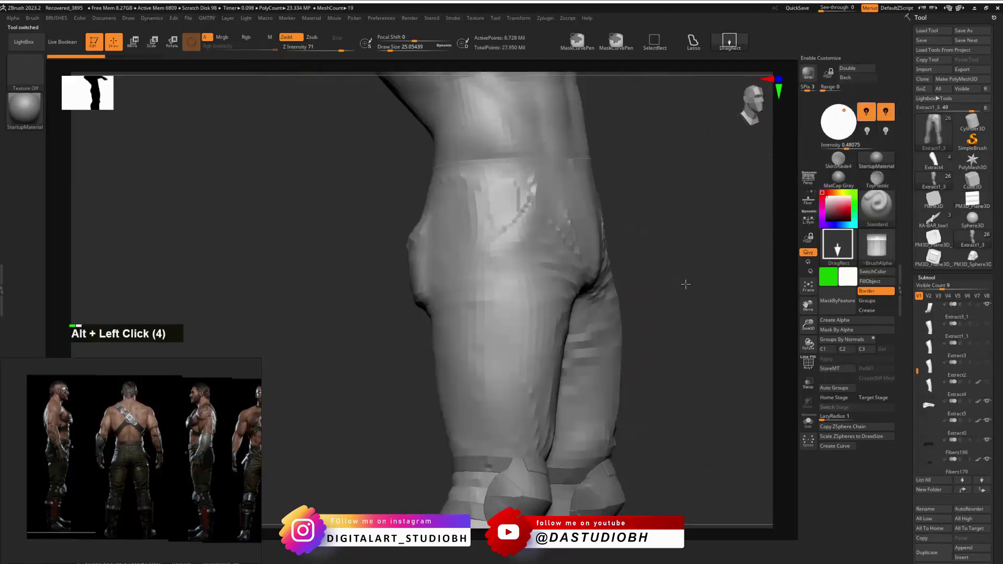
alt+right_click(652, 219)
alt+right_click(642, 238)
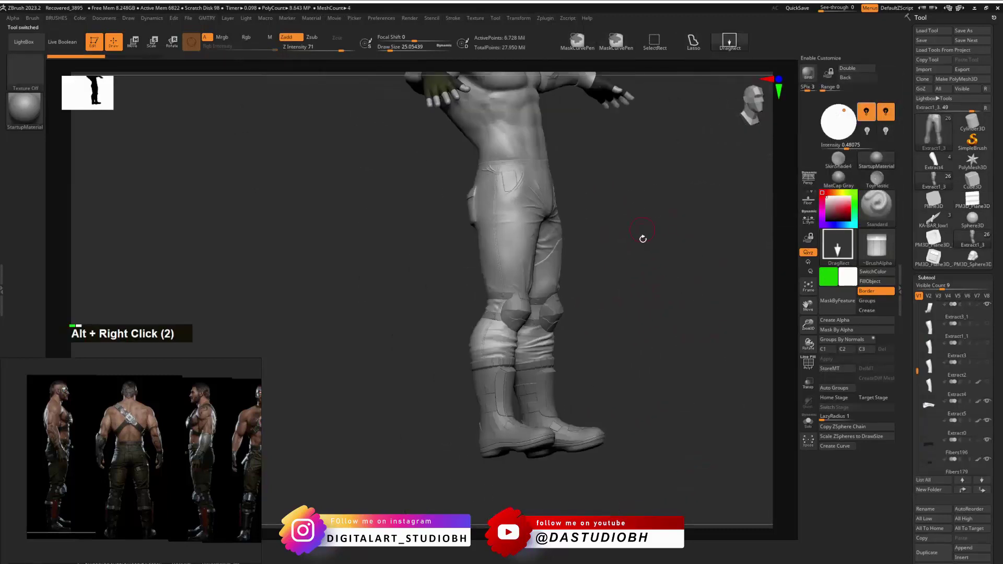
right_drag(643, 238, 679, 366)
right_drag(668, 309, 600, 318)
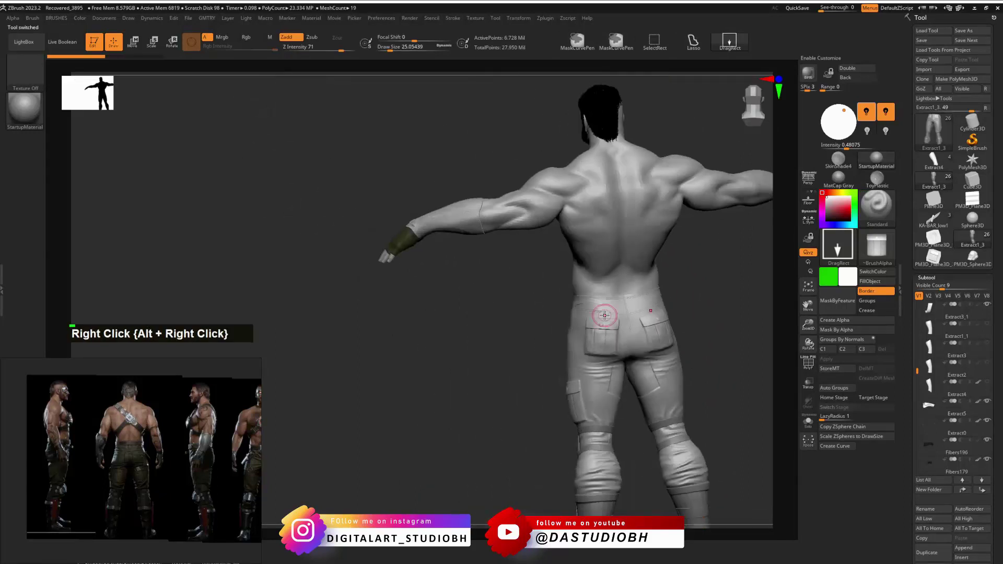
right_drag(520, 306, 689, 273)
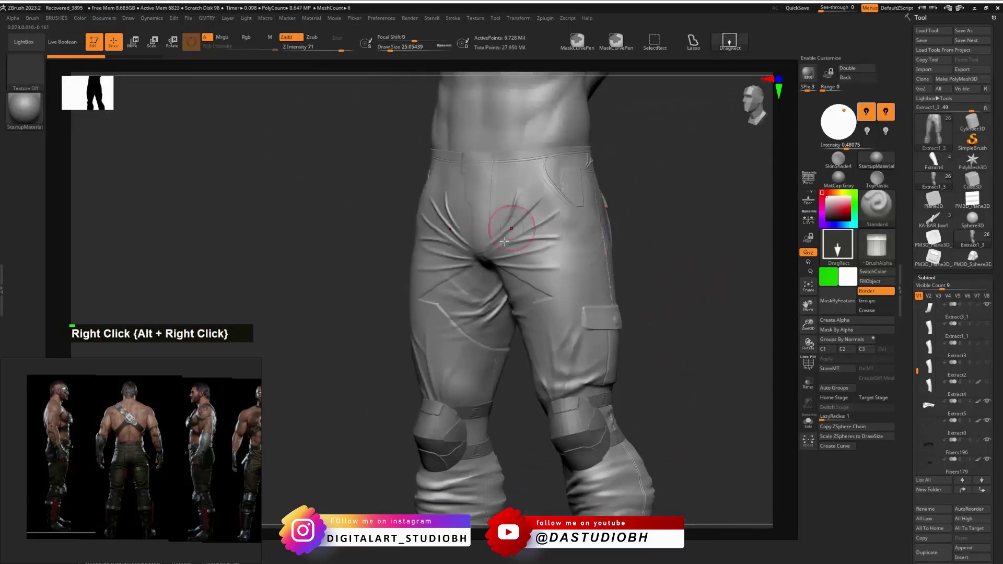
mouse_move(603, 268)
right_down()
mouse_move(667, 249)
mouse_move(721, 203)
mouse_move(726, 251)
right_up()
Set the Standard brush to Alpha 41 with the FreeHand stroke.
click(838, 244)
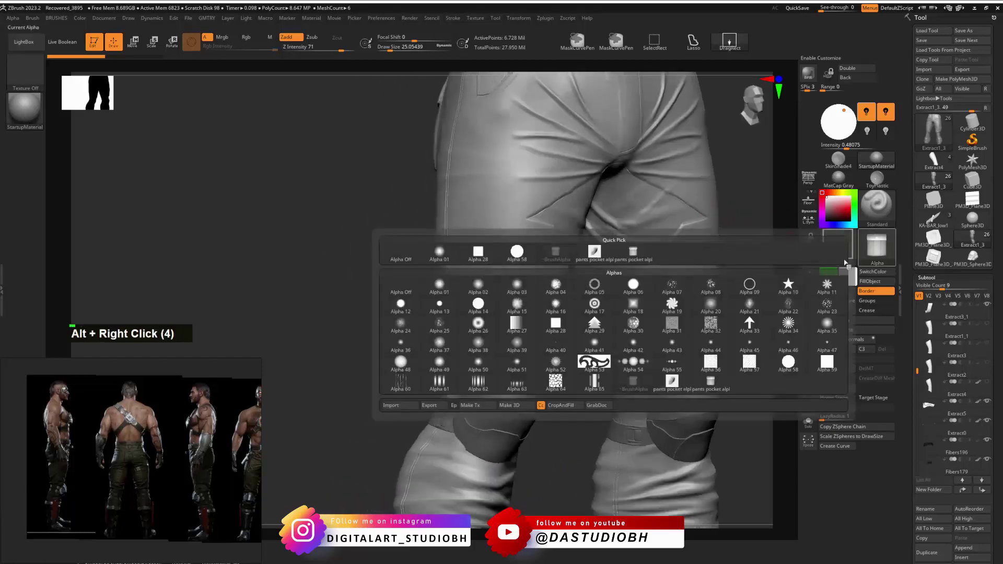
click(439, 252)
click(841, 253)
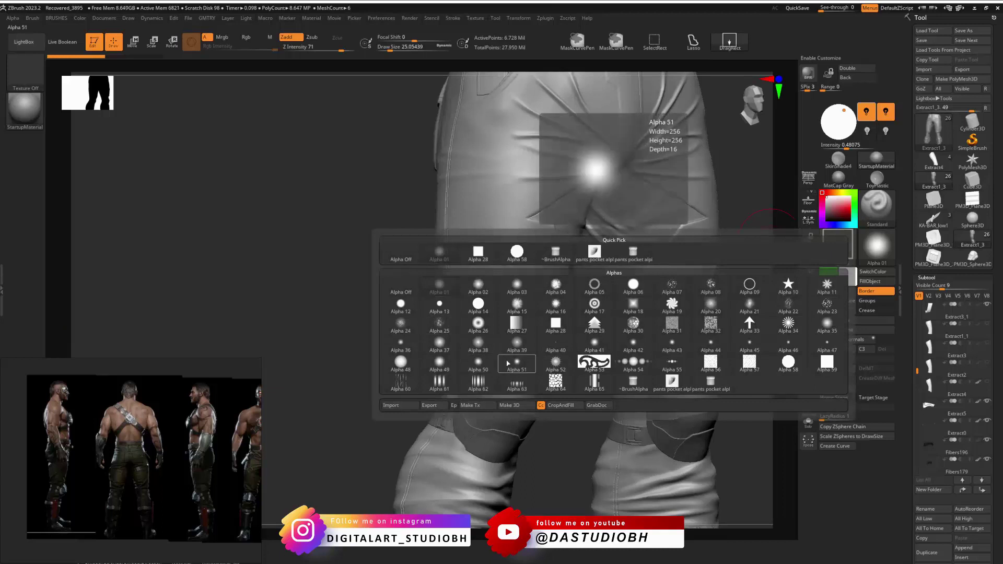
click(596, 346)
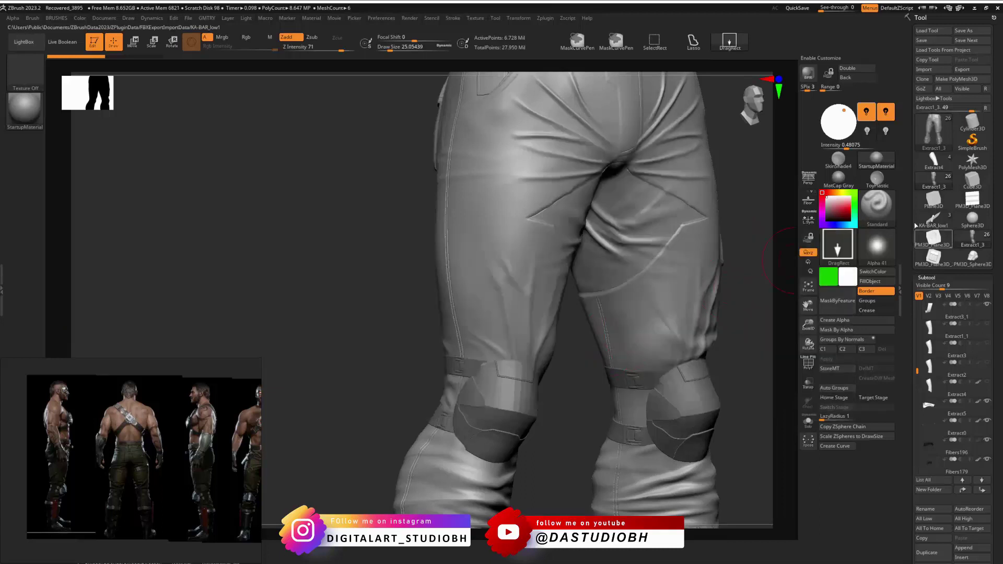
click(839, 246)
click(633, 253)
right_drag(569, 247, 553, 245)
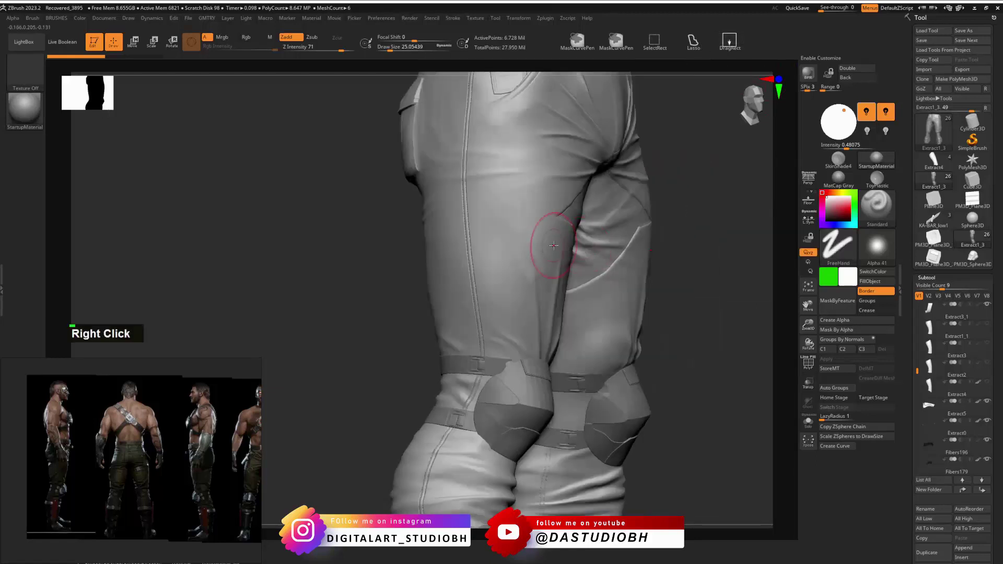
Sculpt subtle folds on the front of the thigh above the knee with Z Intensity 8 and Draw Size about 10.5.
key(space)
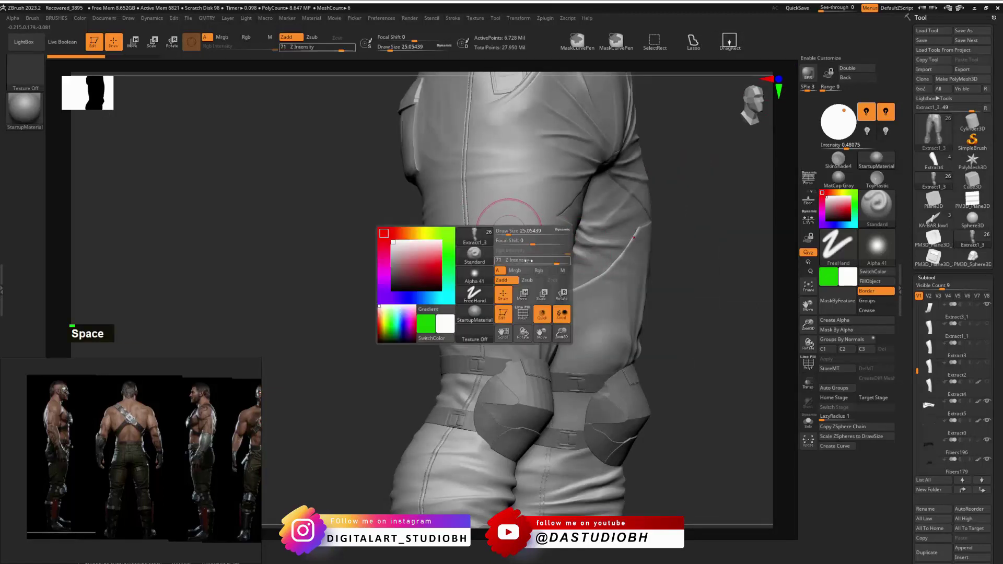
click(500, 261)
key(s)
drag(486, 238, 482, 241)
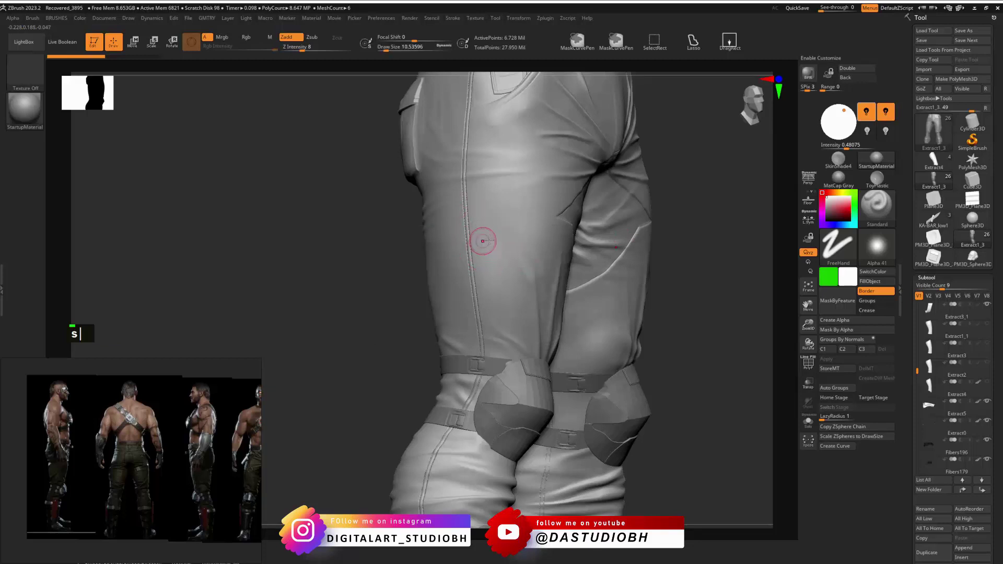
double_click(492, 298)
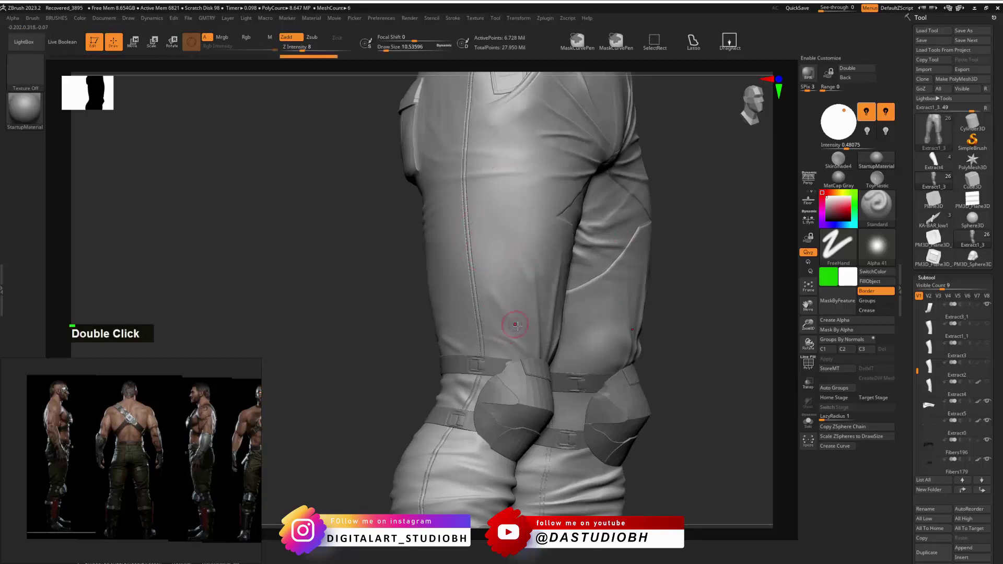
alt+click(500, 282)
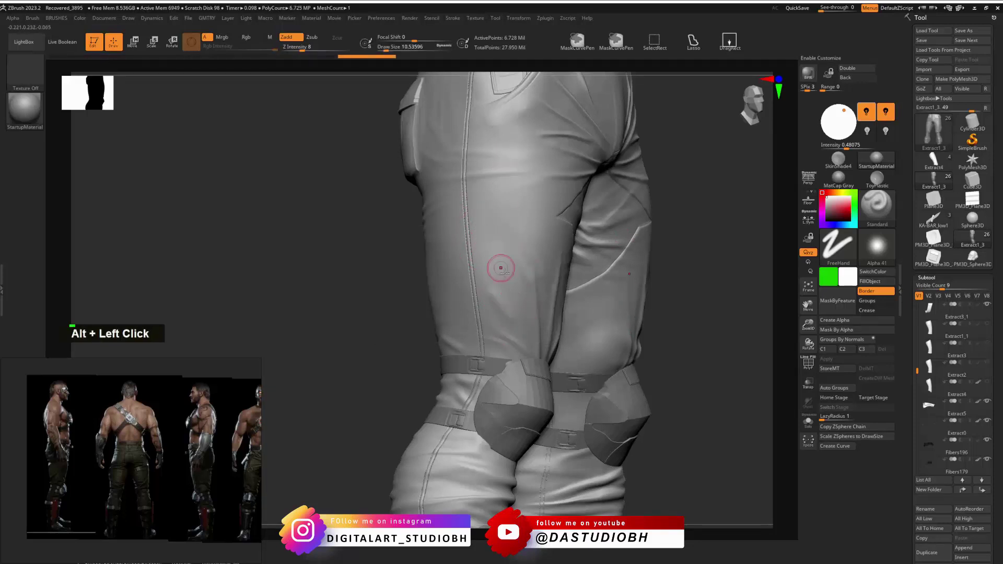
double_click(508, 284)
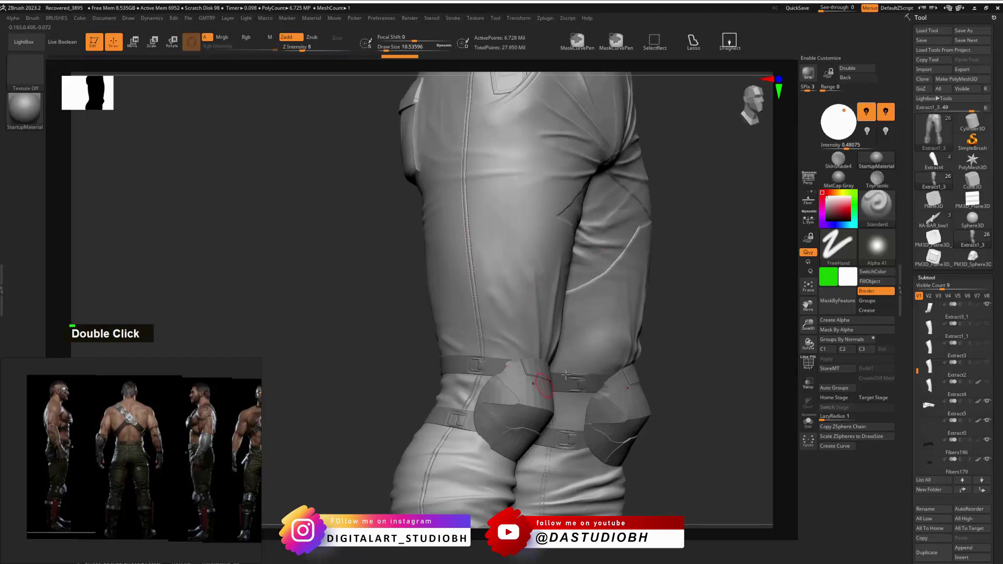
right_drag(566, 374, 520, 346)
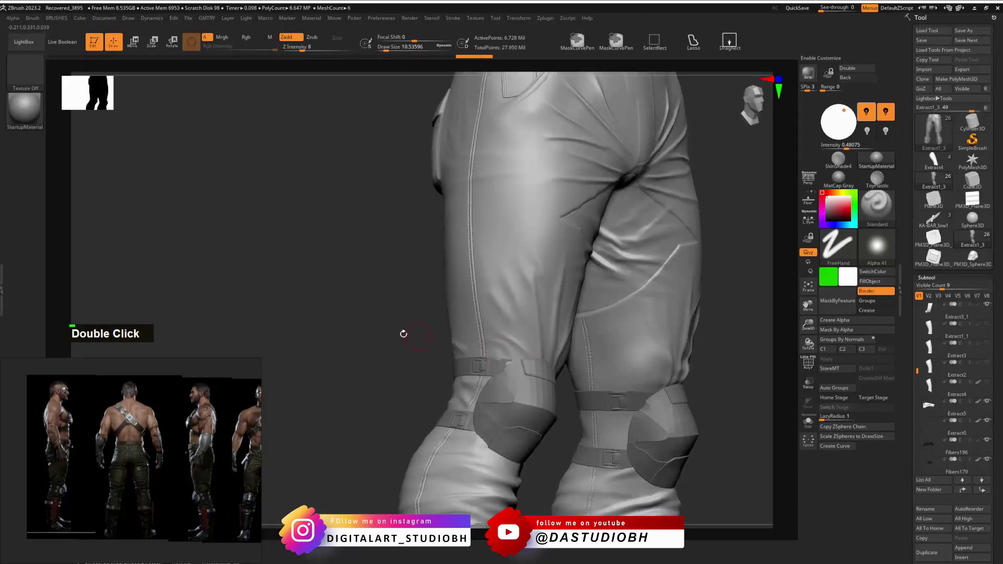
Set the Draw Size to about 12.9 and carve subtle folds into the back of the trouser legs.
right_drag(404, 333, 447, 360)
mouse_move(335, 374)
mouse_down()
mouse_move(343, 358)
mouse_move(386, 355)
mouse_up()
alt+drag(544, 232, 705, 204)
key(s)
mouse_move(499, 254)
mouse_down()
mouse_move(510, 254)
mouse_move(496, 254)
mouse_up()
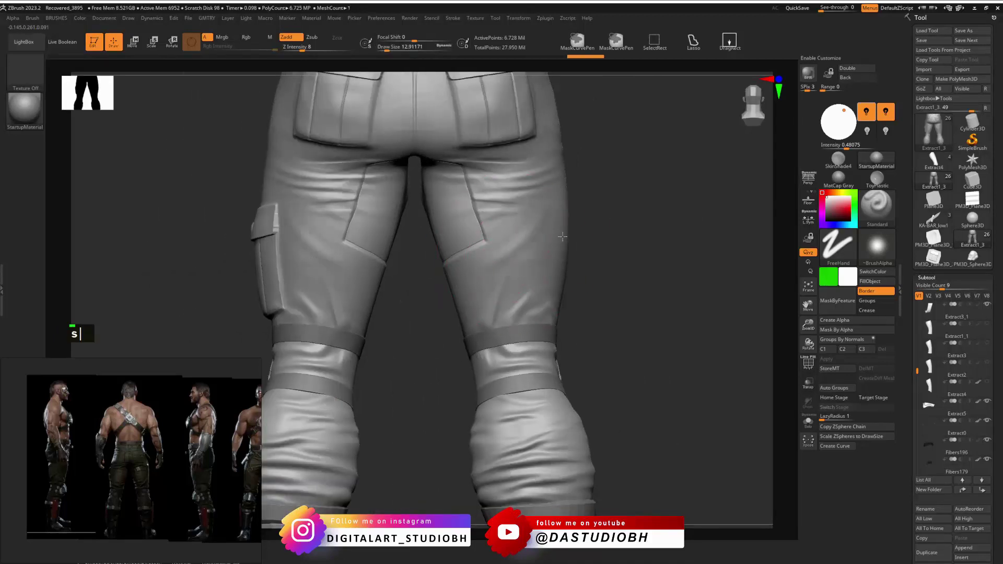
alt+drag(528, 253, 557, 205)
drag(653, 219, 593, 235)
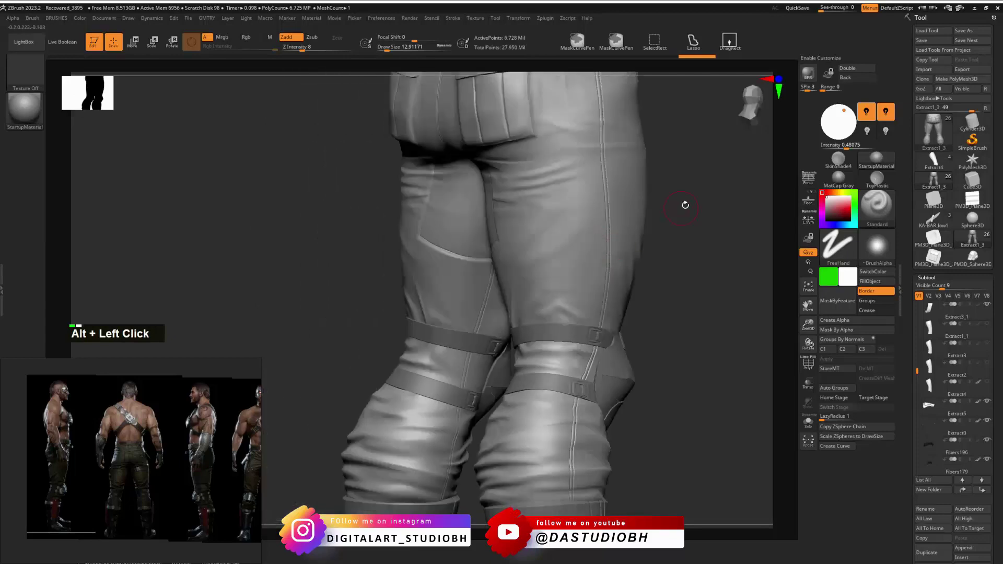
alt+drag(685, 205, 629, 308)
alt+double_click(396, 444)
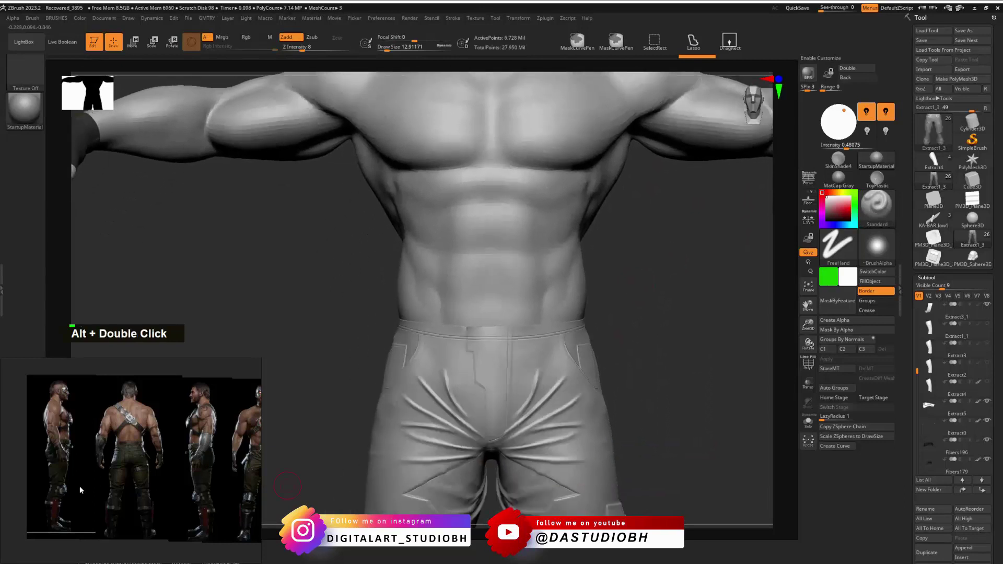
Examine the lower legs, boots and red leg piece in the character reference image.
scroll(142, 468, up, 3)
middle_drag(163, 407, 193, 443)
scroll(193, 400, down, 2)
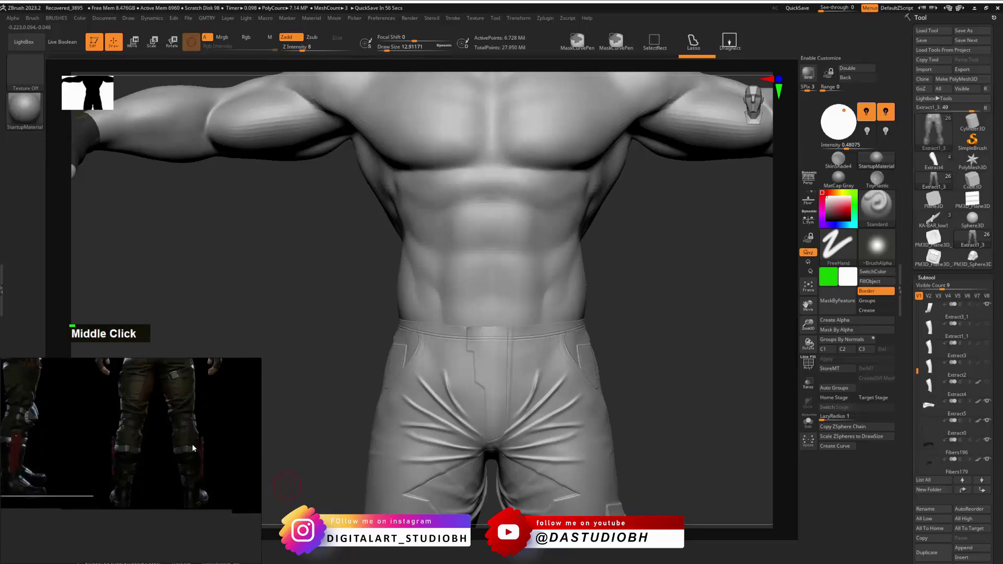
scroll(104, 467, up, 2)
middle_drag(104, 467, 150, 487)
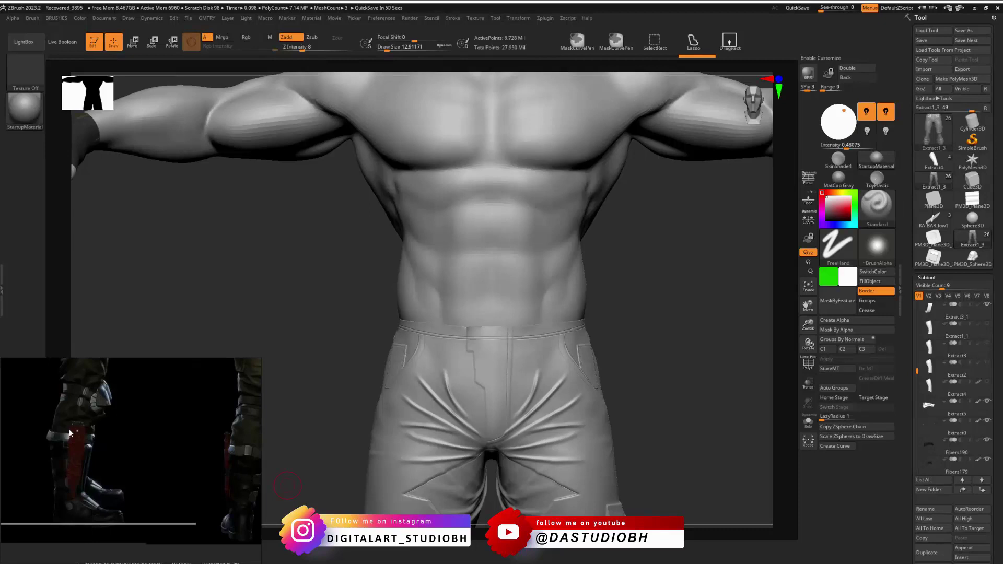
Switch to the KA-BAR_low1 tool and examine its three knife models from both sides and end-on.
click(926, 222)
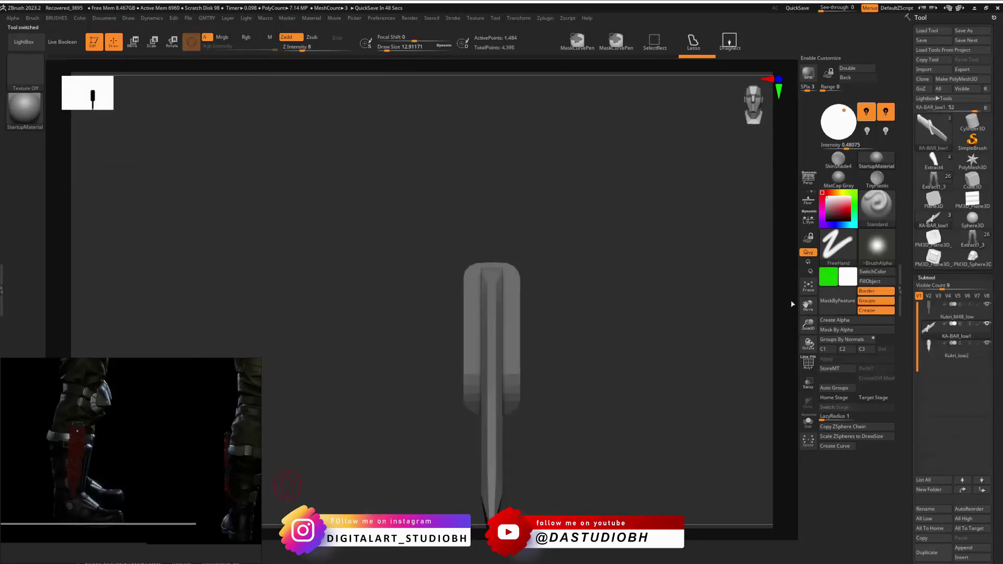
key(f)
drag(576, 325, 549, 302)
alt+right_drag(548, 302, 456, 226)
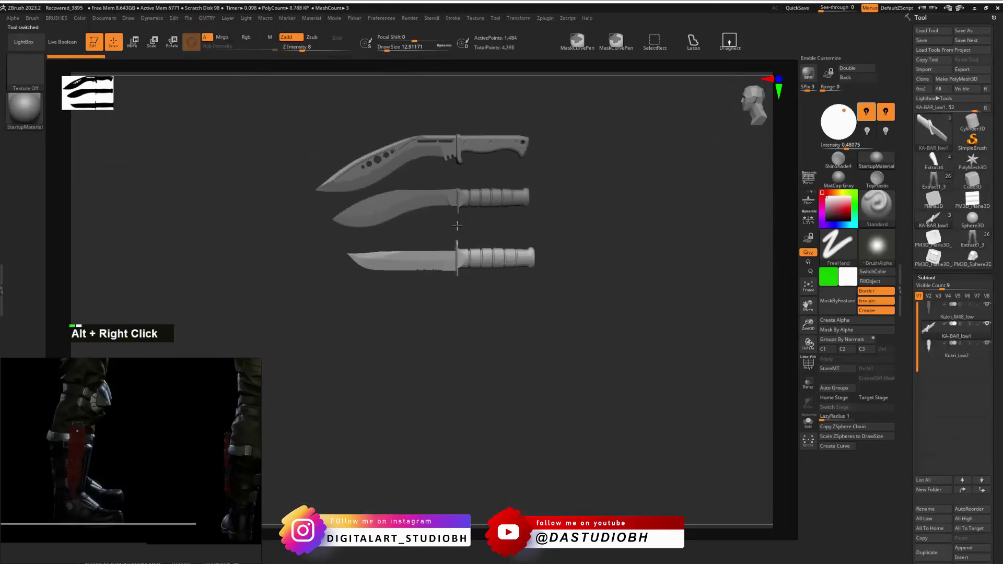
alt+right_drag(610, 230, 619, 254)
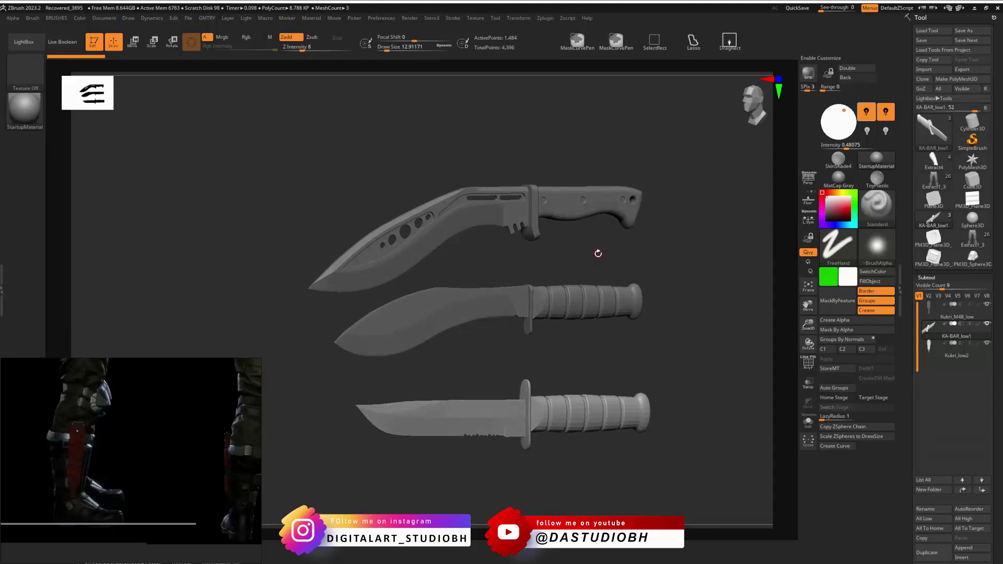
right_drag(599, 256, 778, 240)
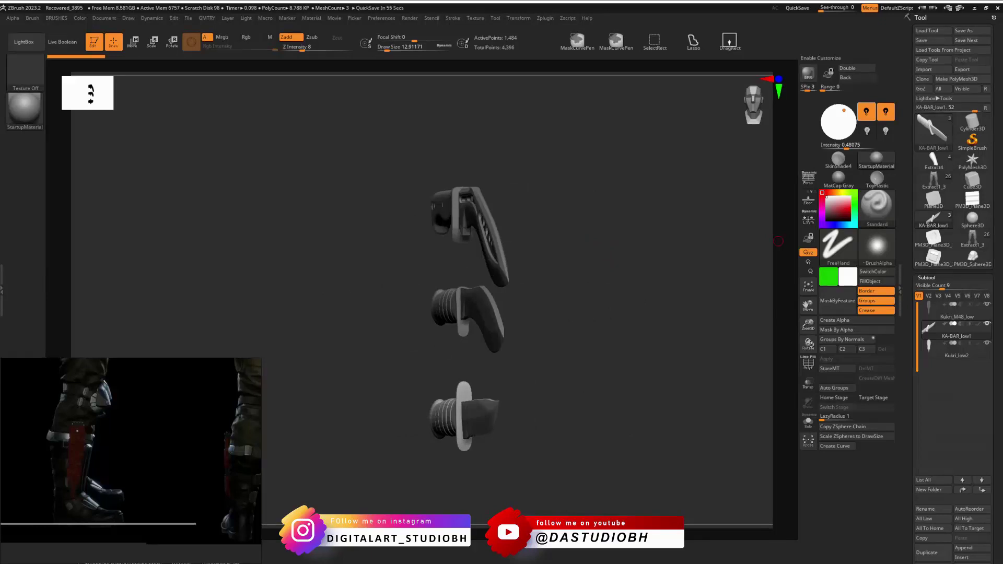
scroll(779, 241, down, 1)
scroll(779, 241, up, 1)
drag(617, 260, 679, 253)
right_drag(625, 233, 625, 198)
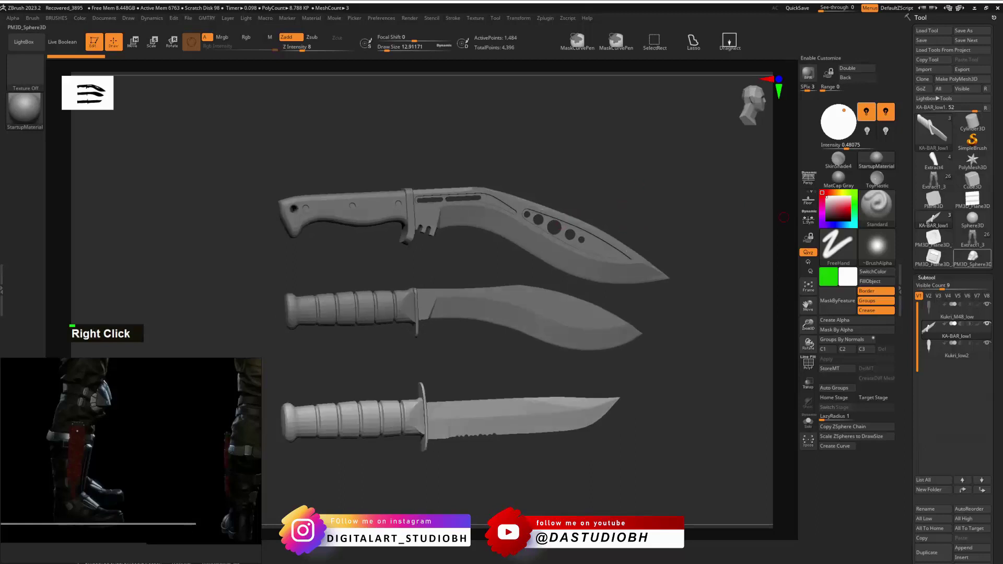
mouse_move(971, 258)
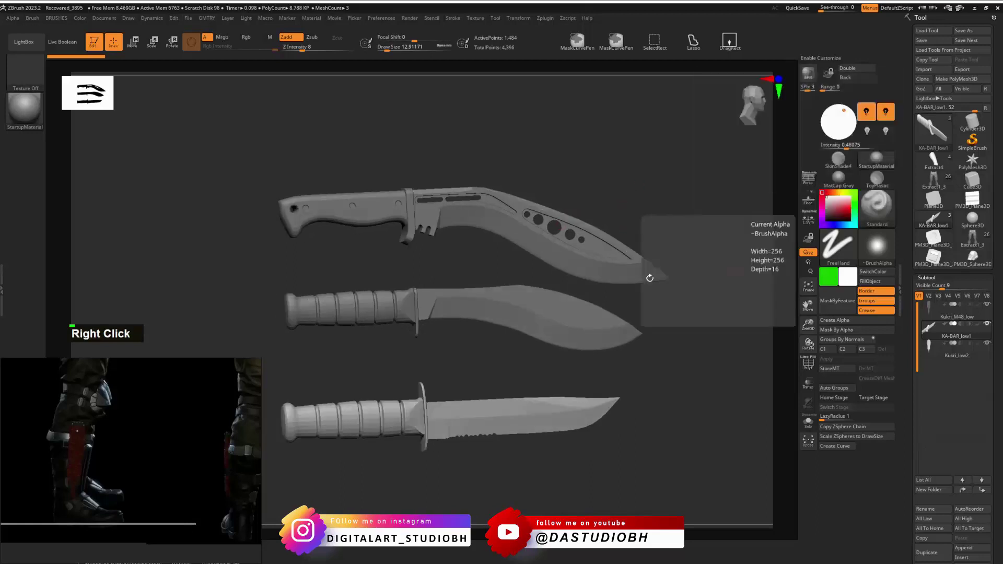
drag(644, 193, 635, 197)
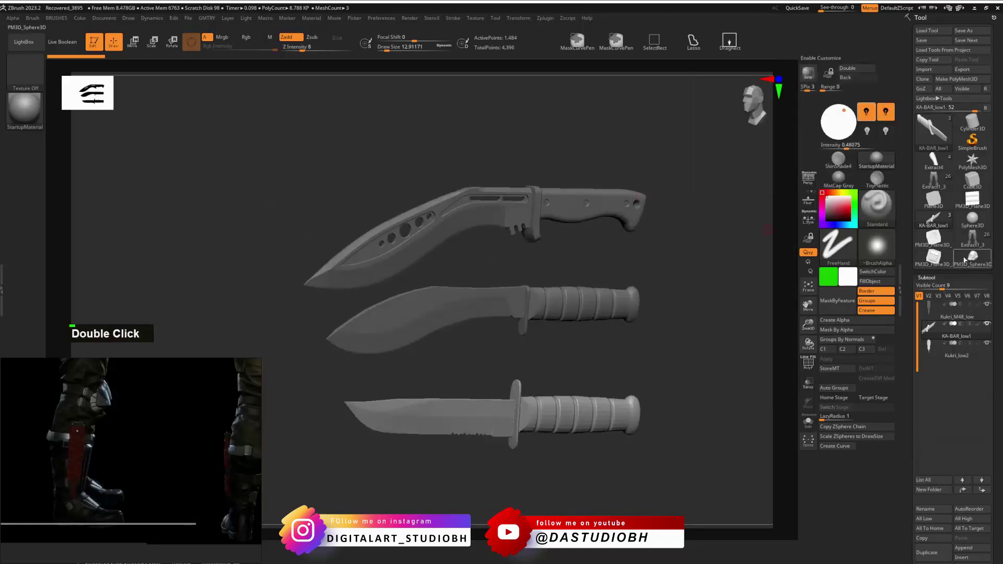
Return to the character tool and examine the belt and buckle in the reference against the trousers' front waistband.
click(971, 239)
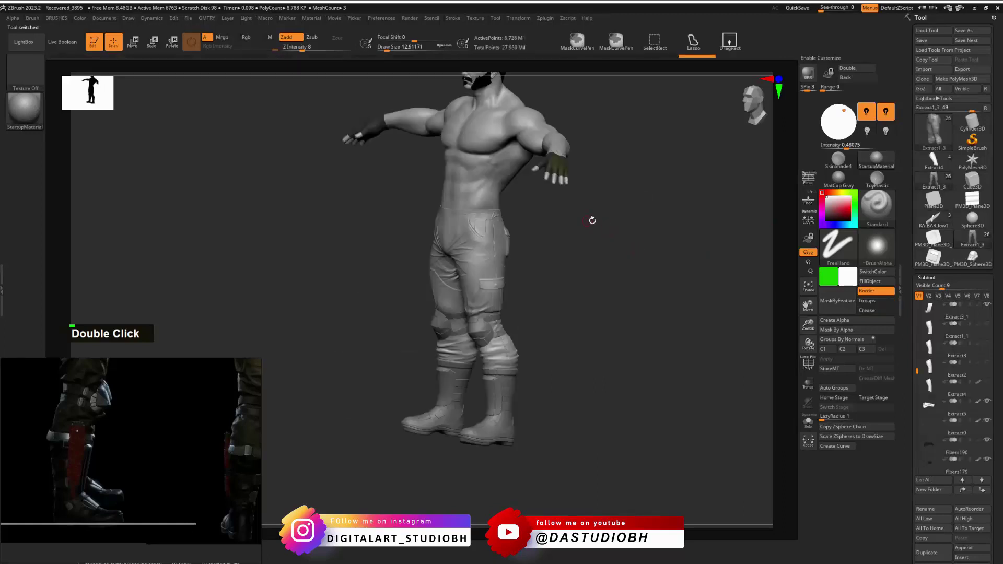
drag(591, 220, 612, 221)
right_drag(611, 222, 698, 246)
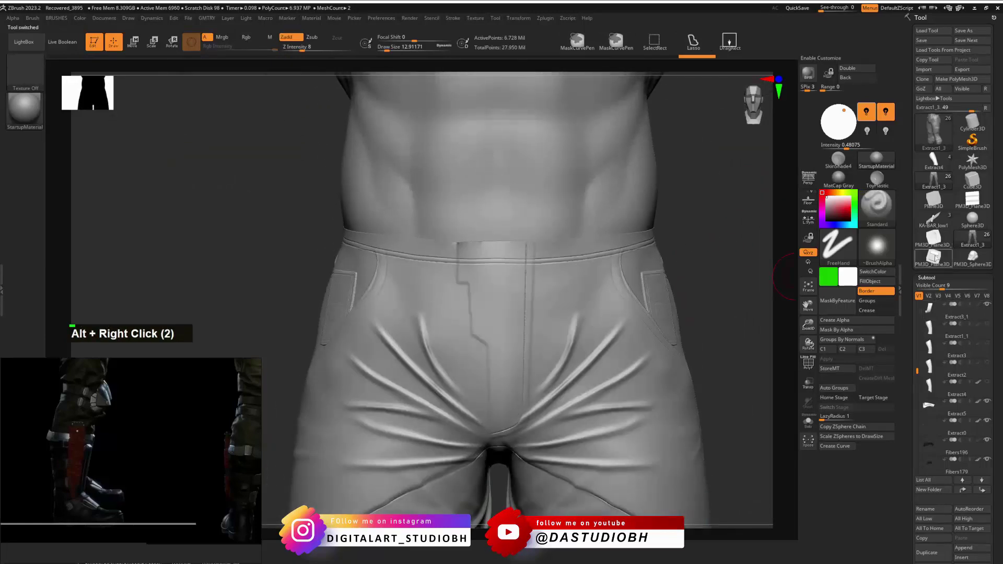
scroll(123, 435, down, 3)
middle_drag(123, 435, 179, 445)
scroll(130, 429, up, 3)
scroll(136, 412, down, 3)
scroll(187, 435, up, 3)
scroll(181, 425, up, 3)
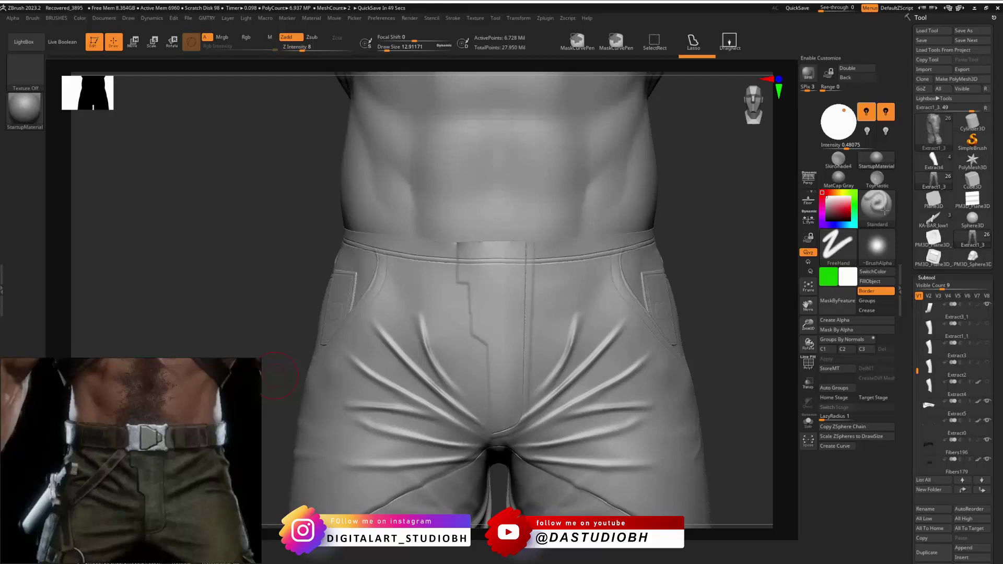
Look through the parts of the IMM Army Curve and IMM Clothing HardW brushes for belt pieces.
key(b)
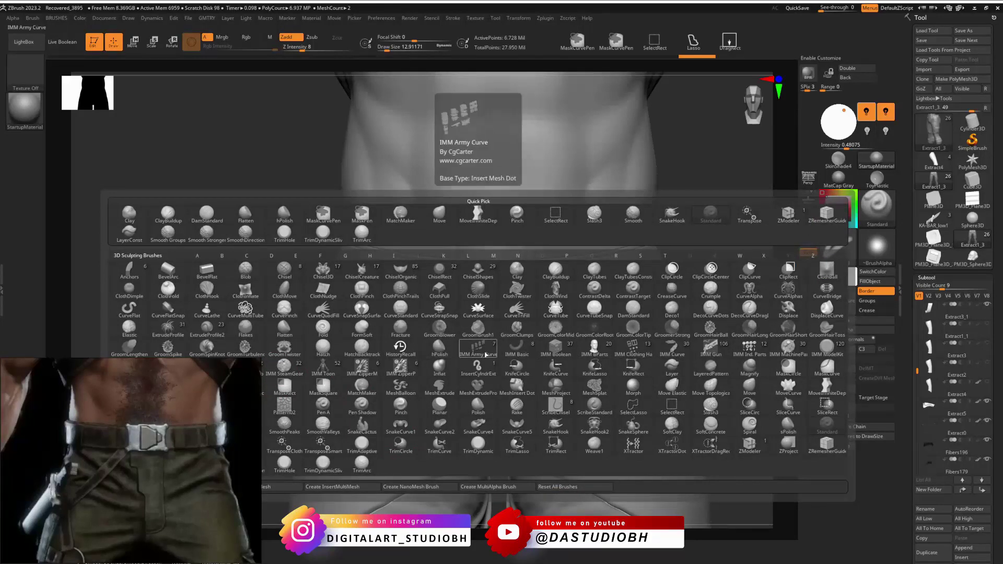
click(477, 349)
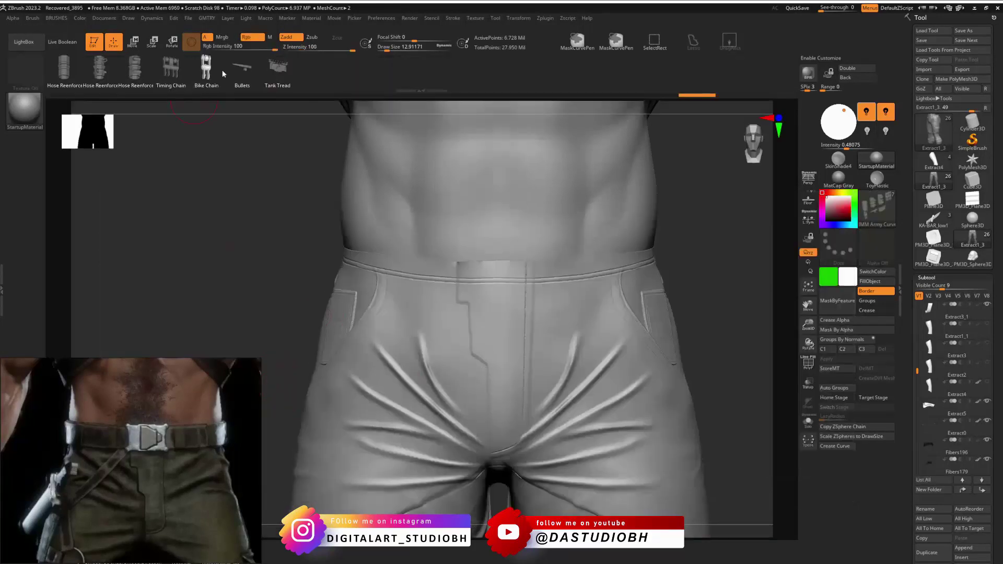
drag(213, 81, 193, 89)
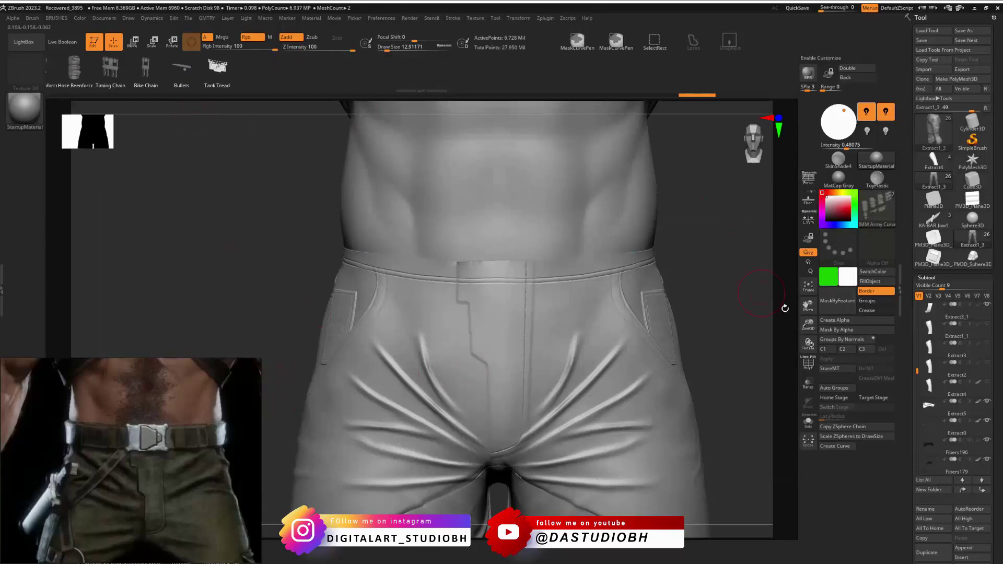
key(b)
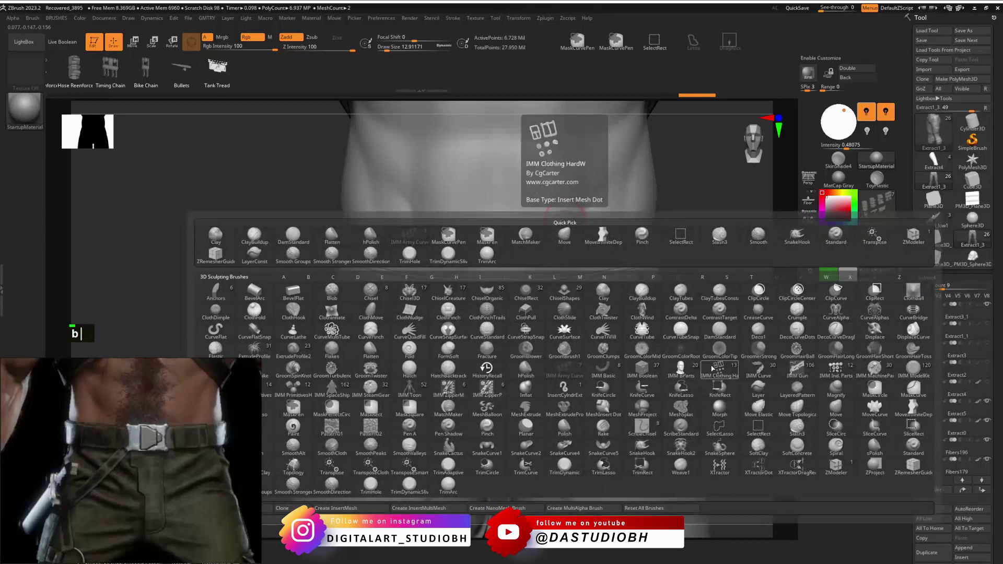
click(719, 369)
mouse_move(205, 84)
mouse_down()
mouse_move(310, 85)
mouse_move(278, 84)
mouse_up()
Load the IMM Curve brush and look through its strap, stitch and chain parts.
key(b)
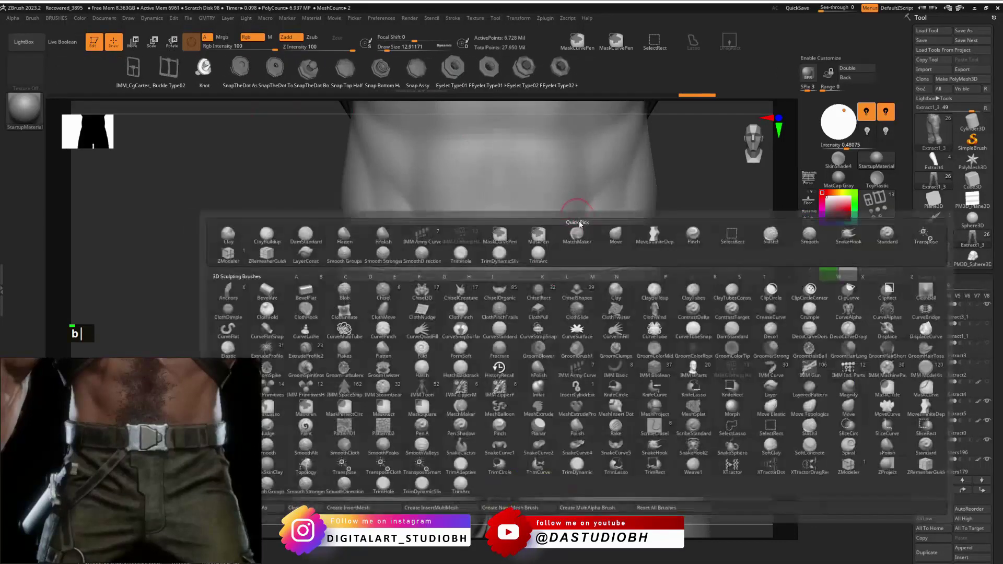
click(771, 371)
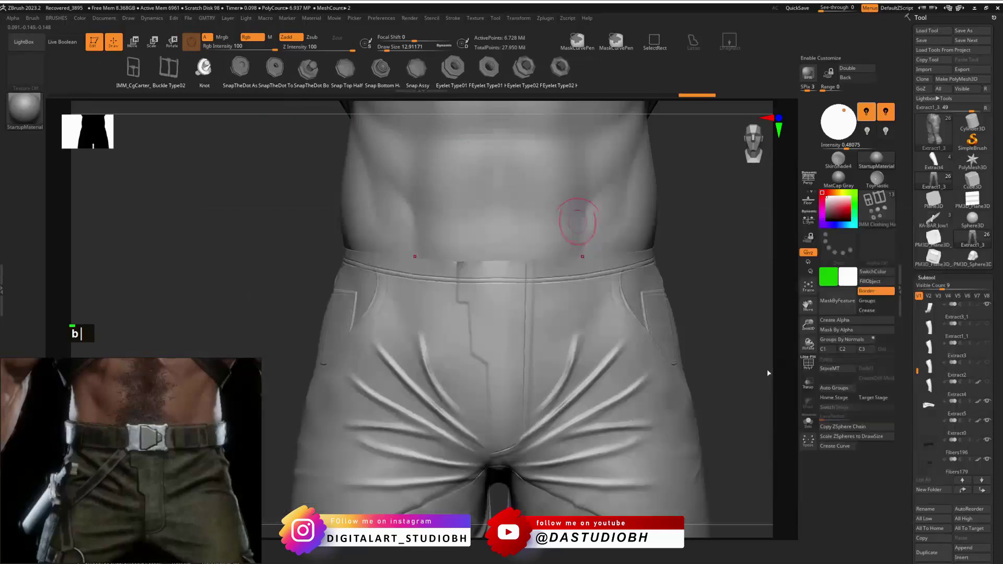
drag(157, 84, 62, 84)
mouse_move(535, 80)
mouse_down()
mouse_move(327, 82)
mouse_move(454, 76)
mouse_up()
Load the IMM Parts brush and look through its bolt, mechanical, beak and hinge parts for belt pieces.
key(b)
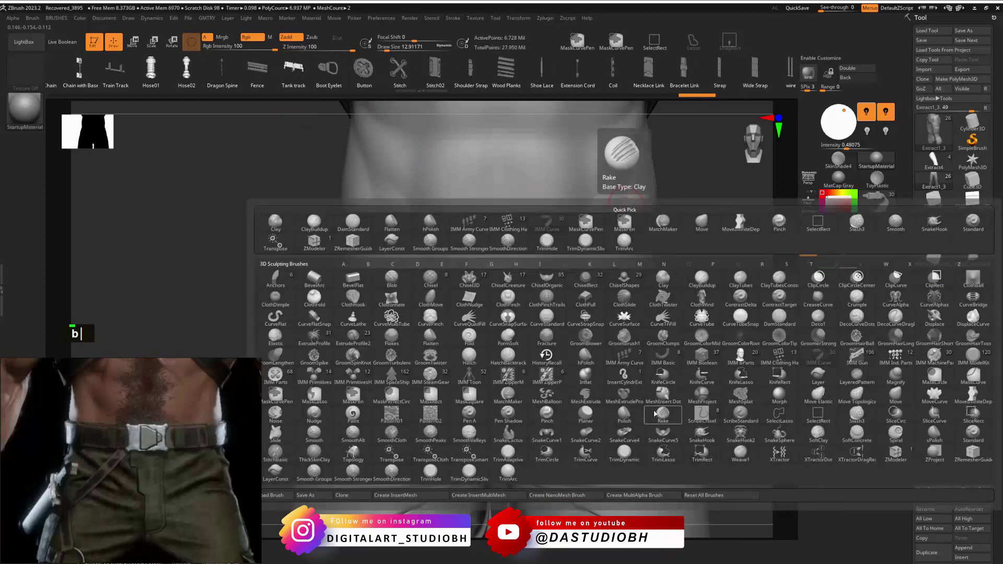
click(275, 376)
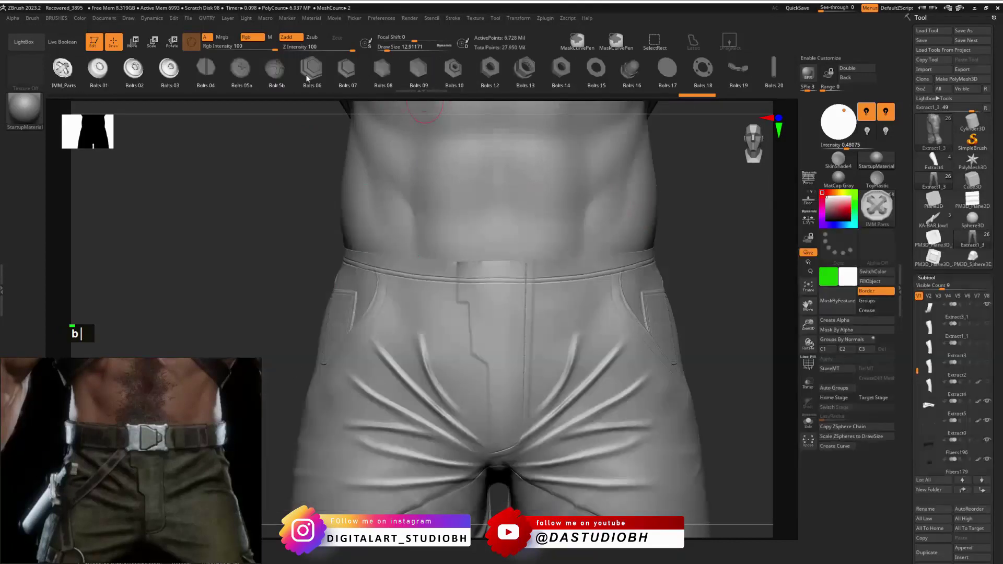
drag(306, 78, 212, 79)
drag(569, 78, 270, 83)
drag(627, 73, 68, 86)
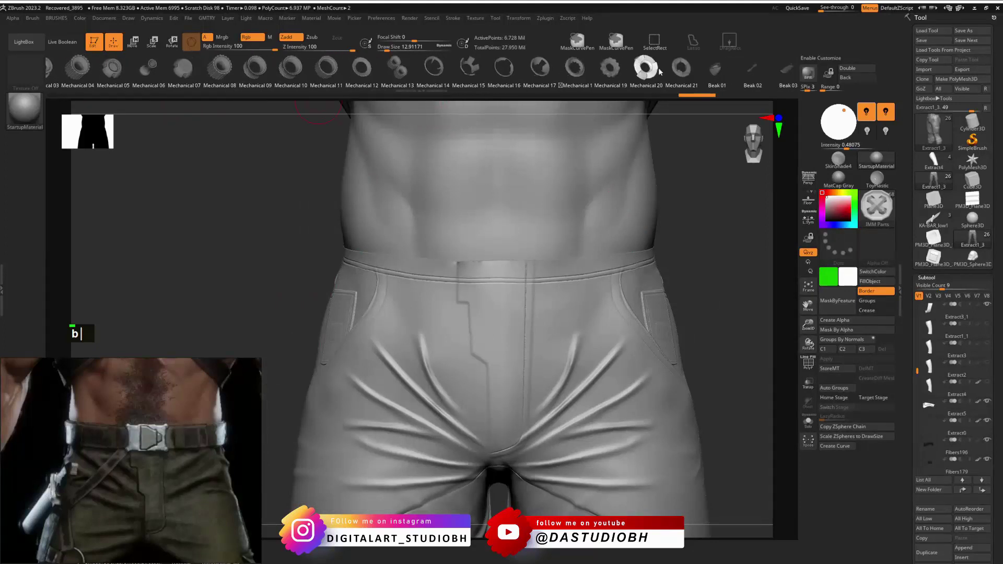
drag(742, 74, 701, 70)
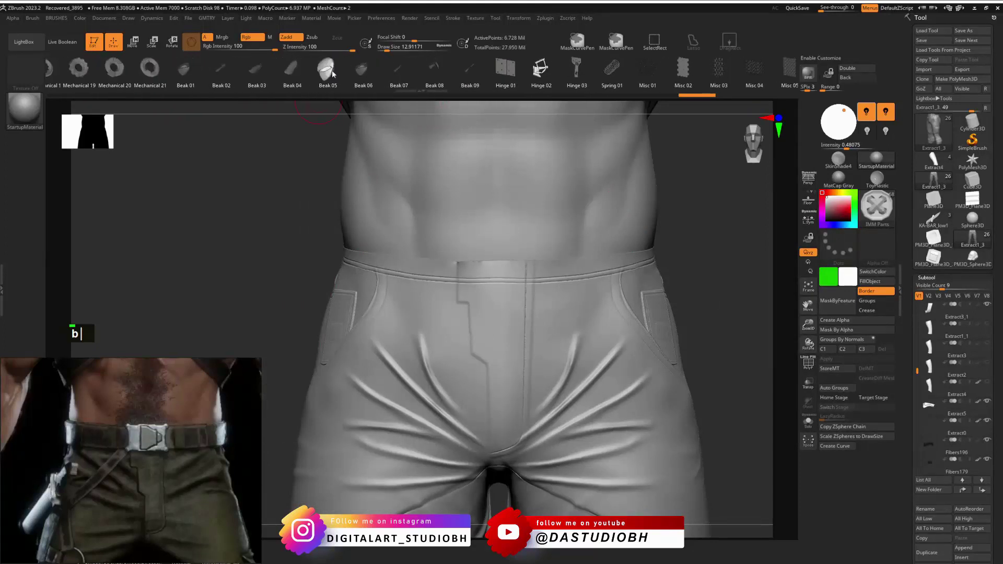
drag(78, 73, 701, 69)
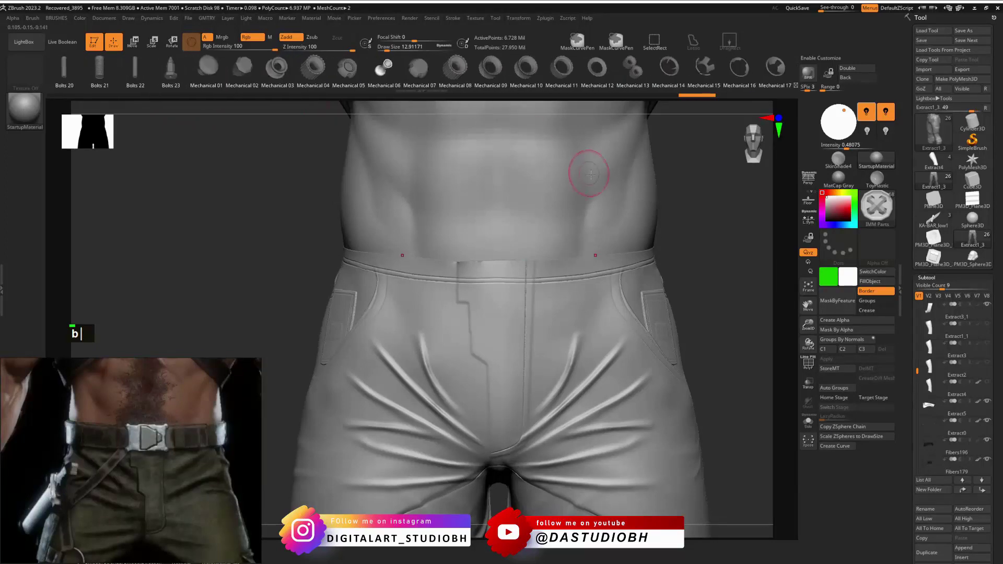
Look through the parts of the IMM Gun and IMM MachineParts brushes for usable accessory pieces.
key(b)
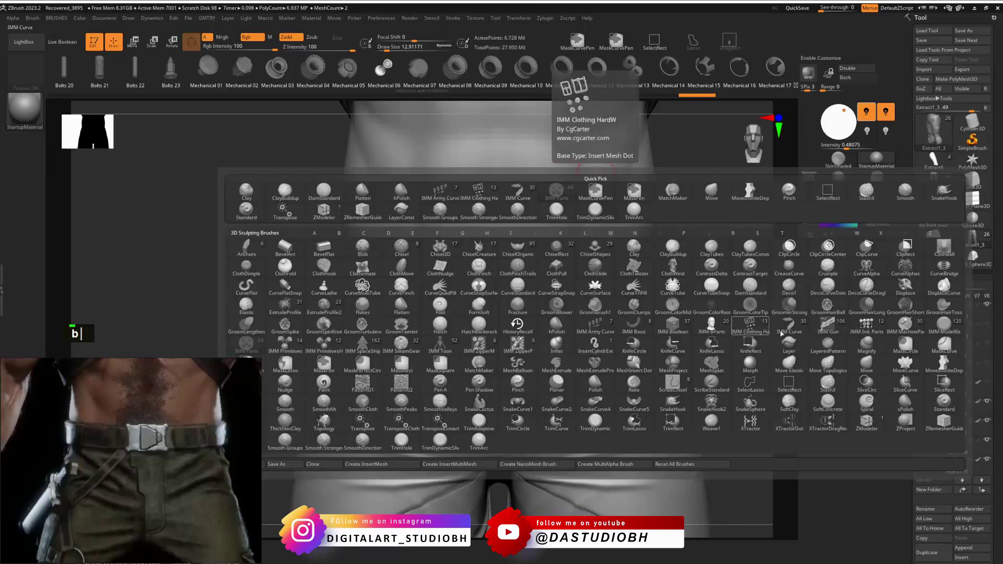
click(857, 328)
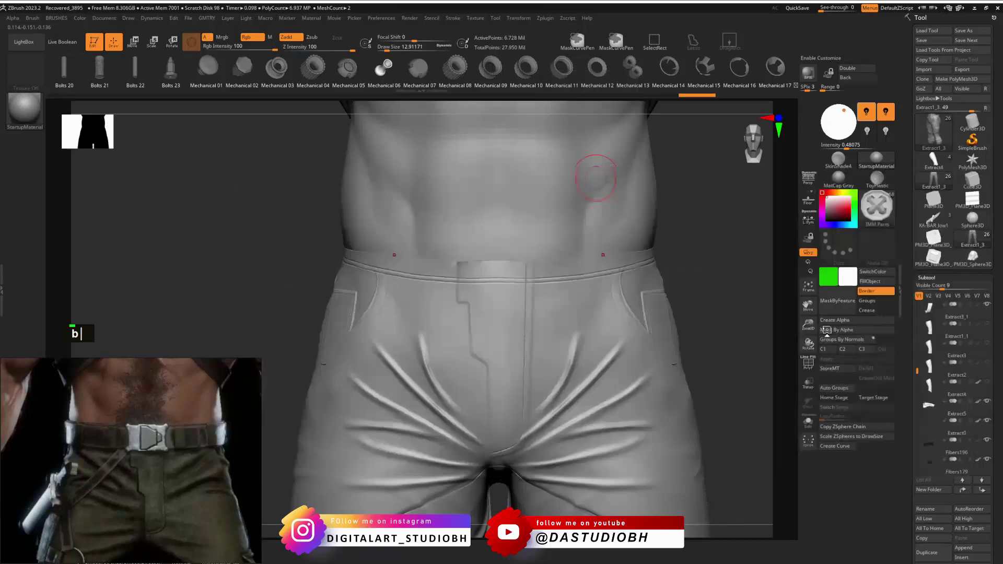
key(b)
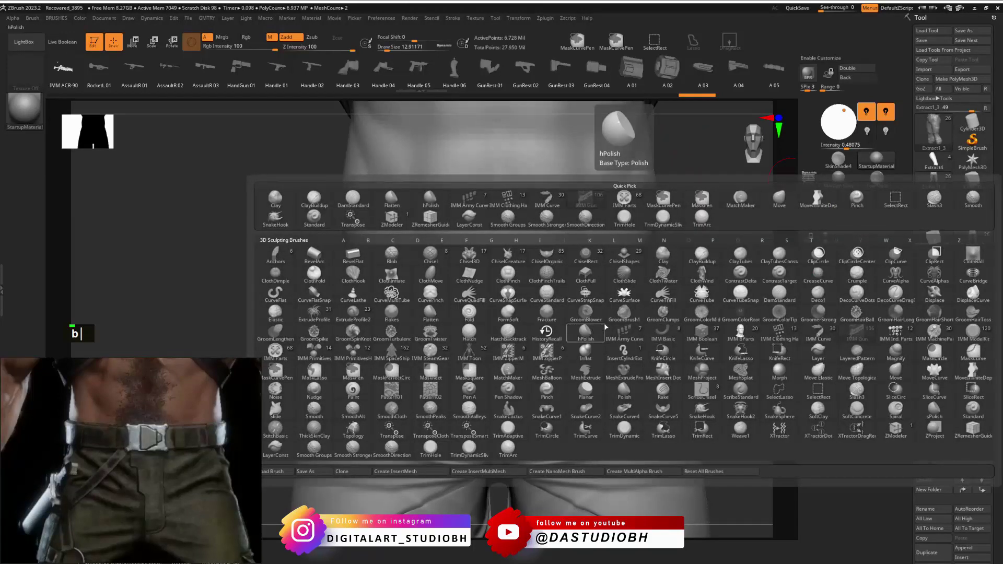
click(932, 337)
drag(235, 72, 758, 106)
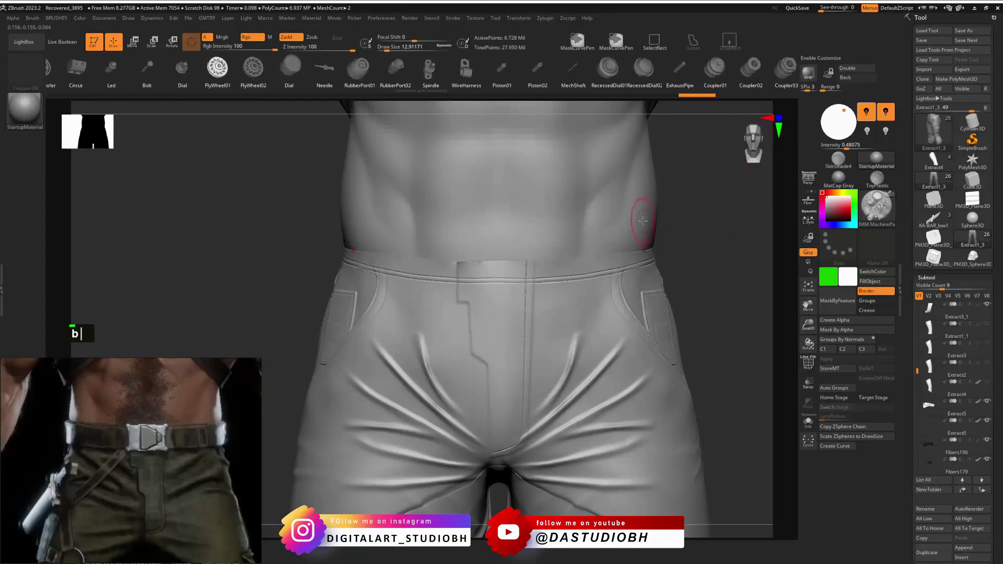
Choose the CurveFlat brush, isolate the trousers subtool and show its polygon wireframe.
key(b)
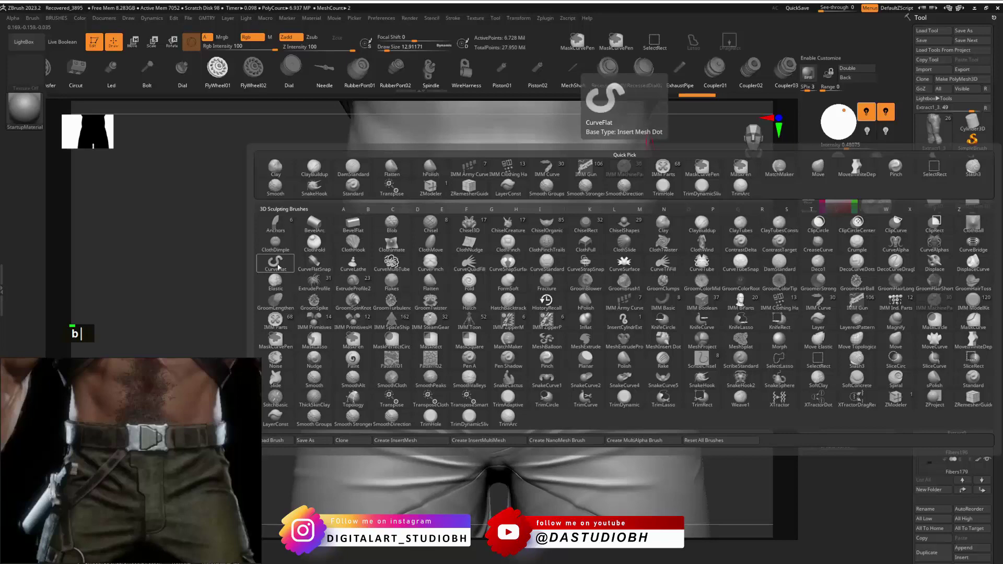
click(275, 264)
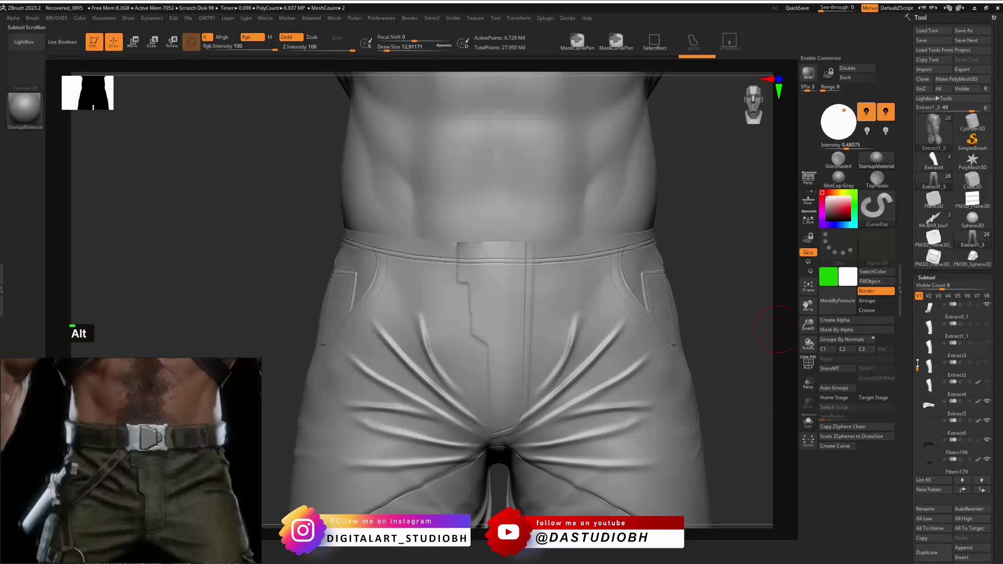
drag(917, 364, 917, 305)
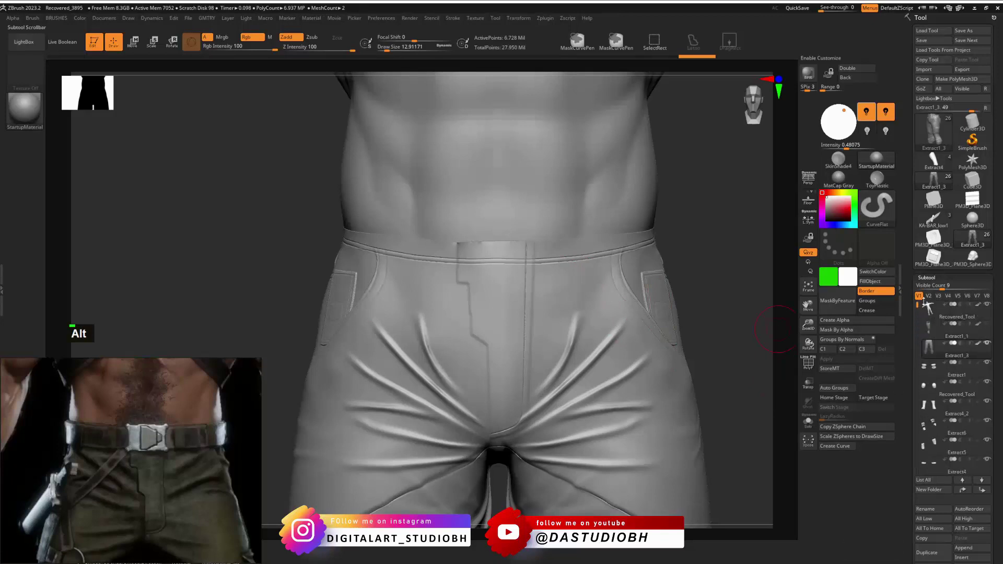
click(808, 422)
drag(605, 220, 543, 277)
key(shift+f)
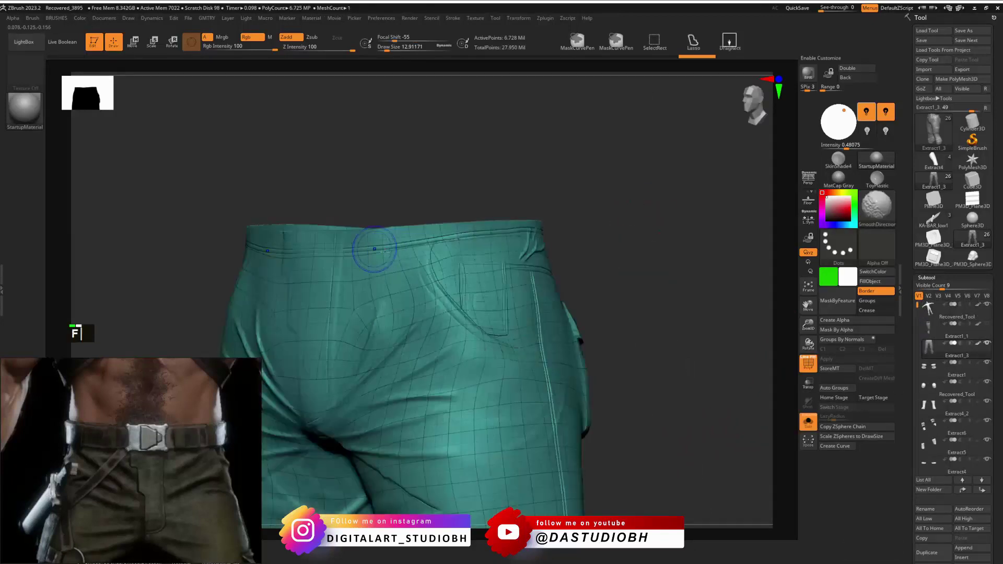
Lower the trousers' subdivision level and try to run a CurveFlat strip around the open waist edge.
alt+right_drag(421, 215, 521, 328)
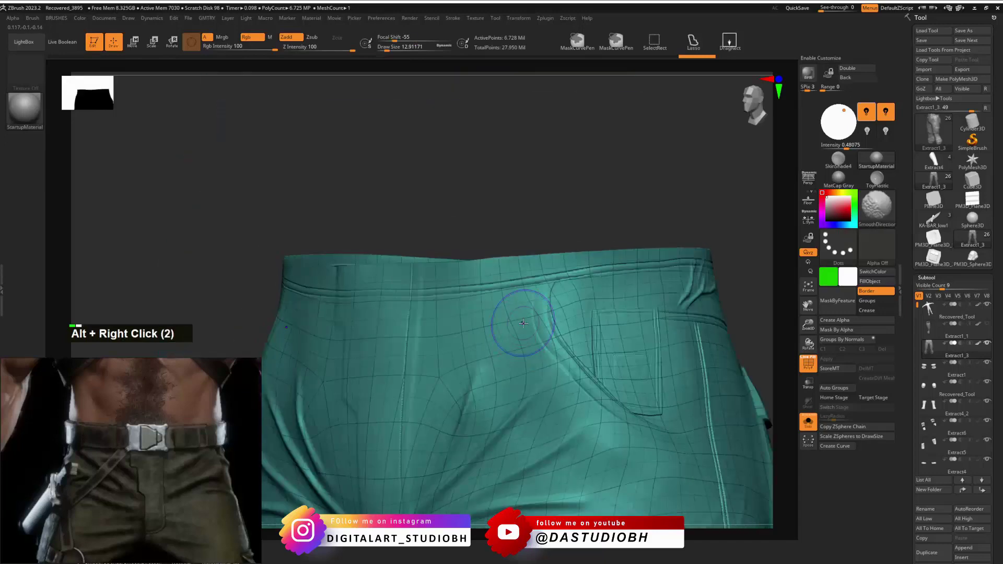
key(ctrl+v)
drag(503, 184, 494, 183)
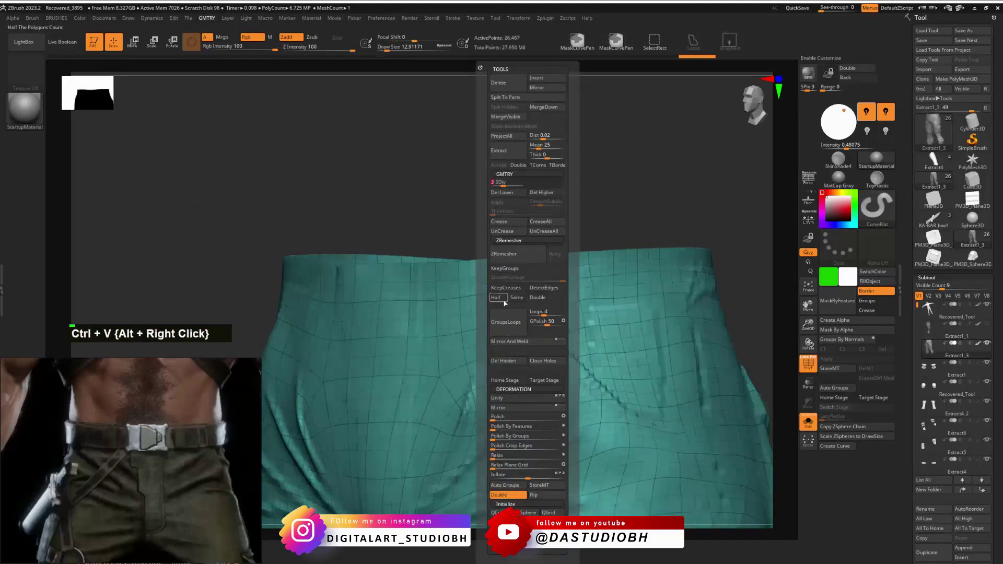
drag(463, 230, 477, 236)
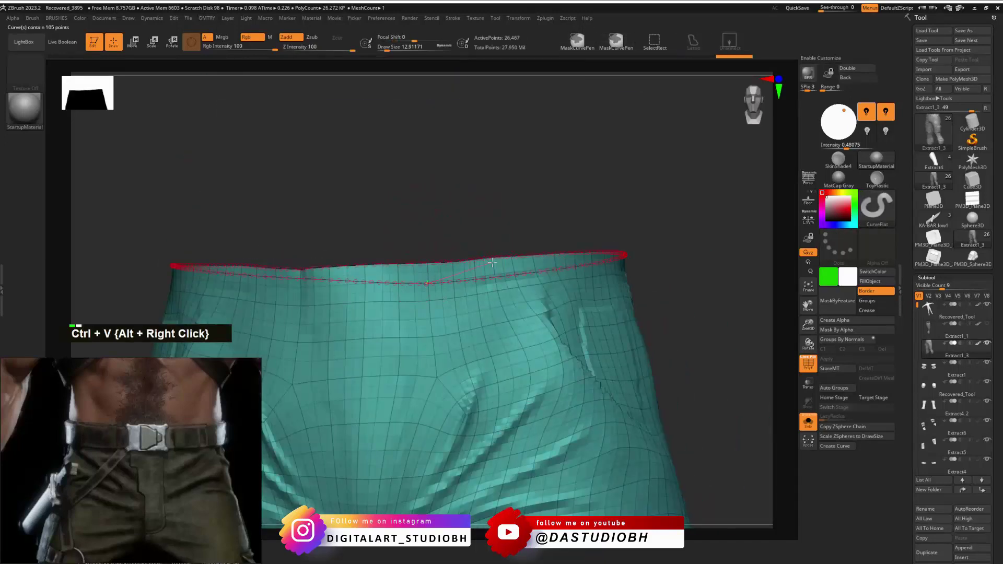
key(shift)
key(shift)
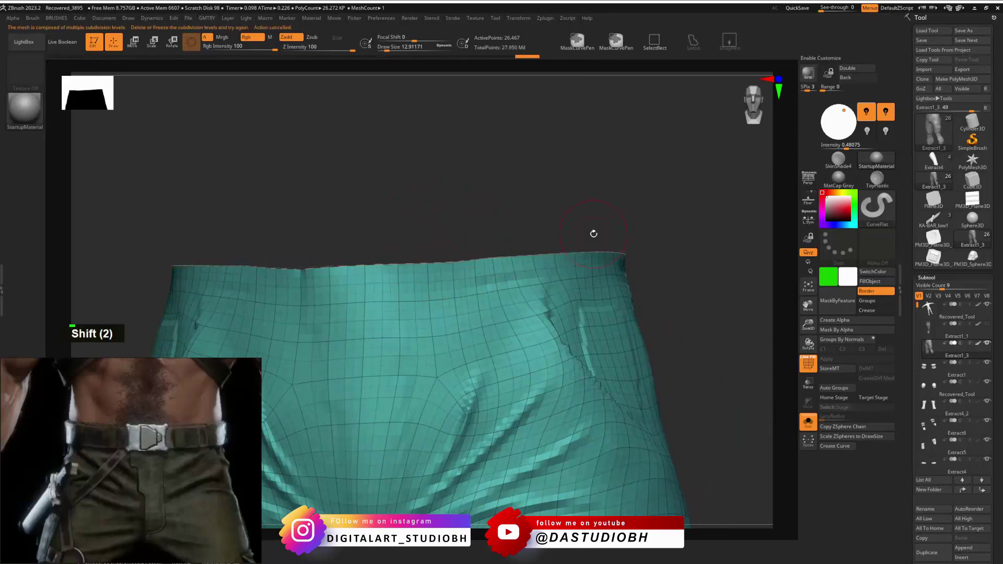
right_drag(578, 217, 657, 246)
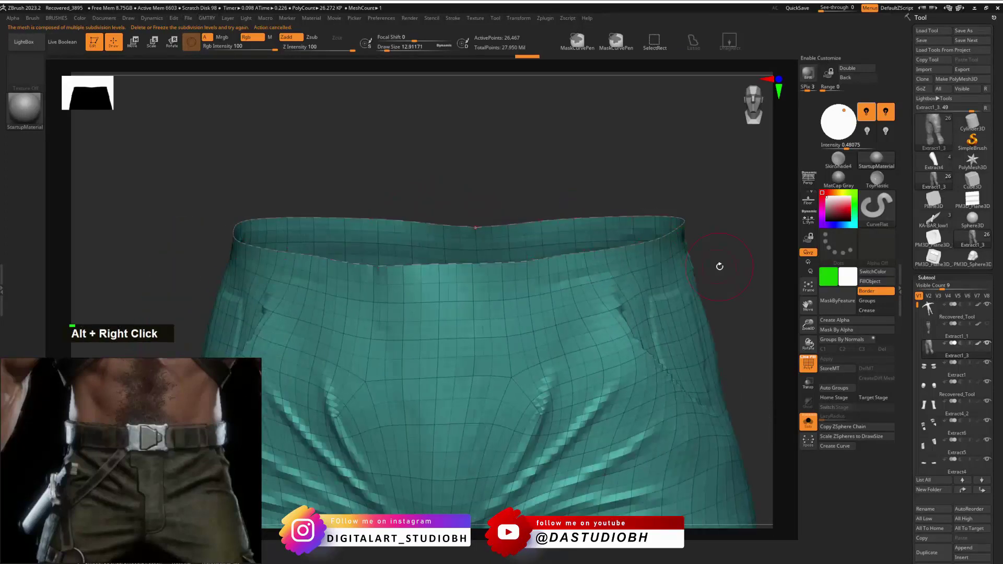
click(627, 249)
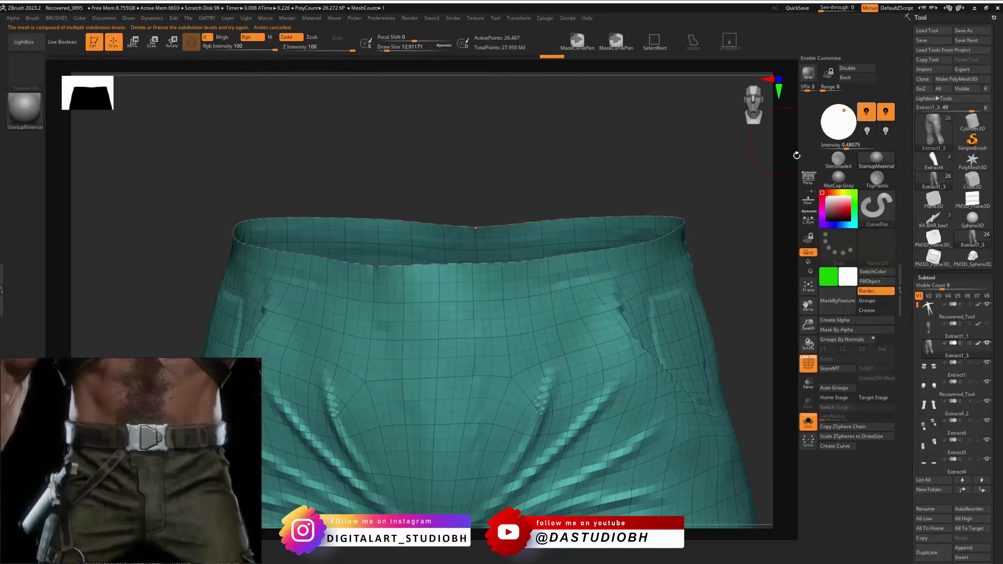
Duplicate the Extract1_1 trousers subtool, select the copy and bring up its subdivision settings.
mouse_move(951, 235)
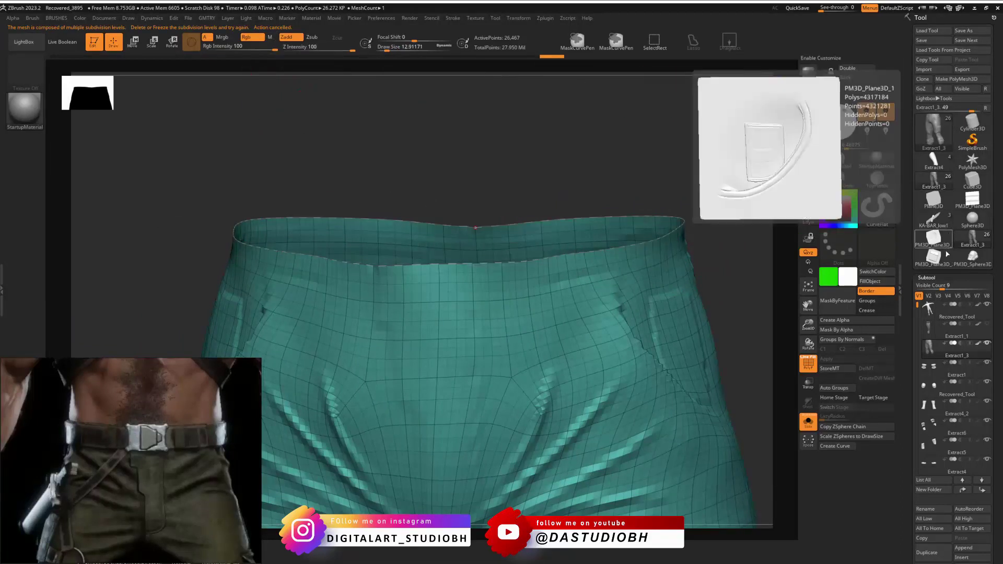
mouse_move(955, 464)
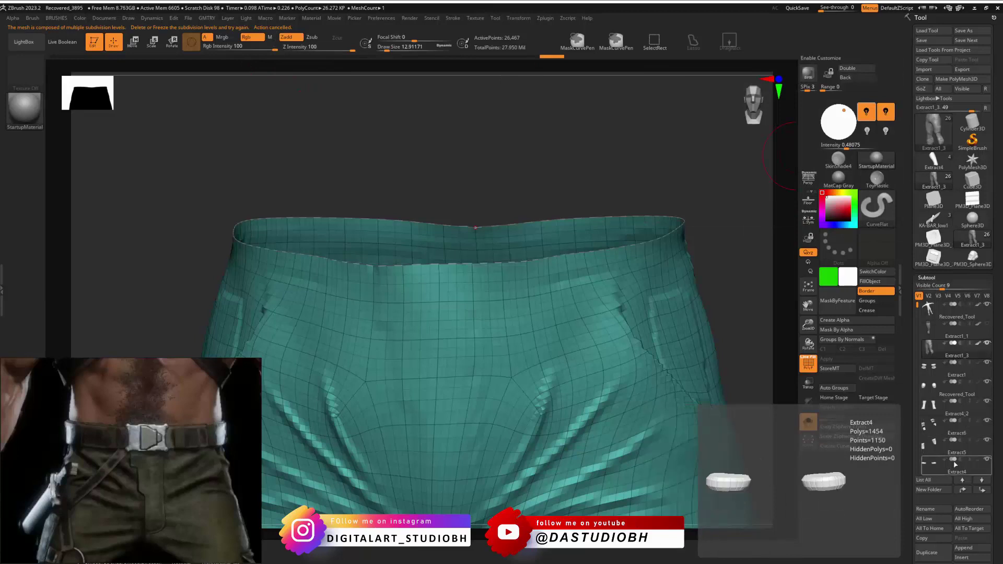
scroll(912, 463, down, 1)
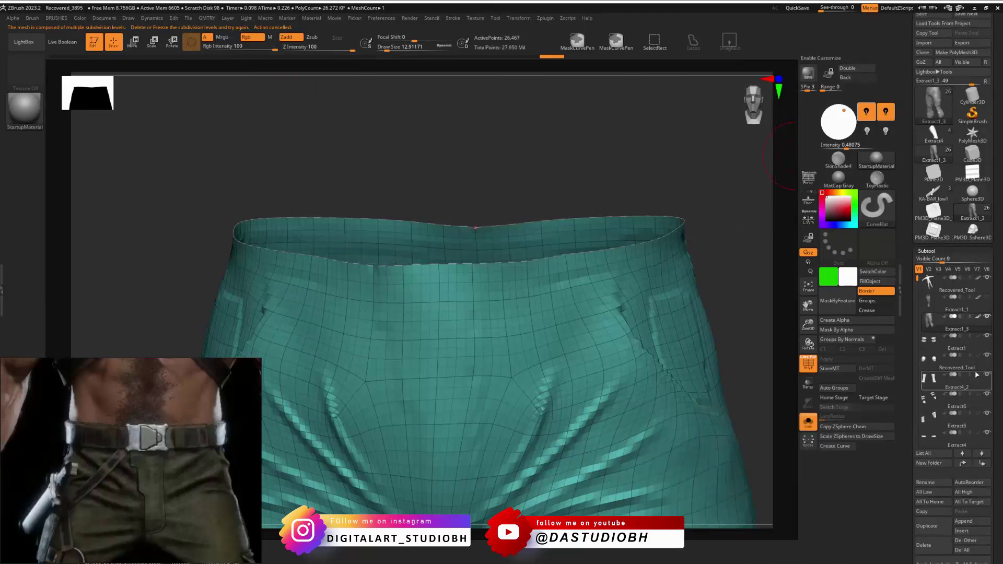
click(940, 309)
drag(652, 218, 644, 199)
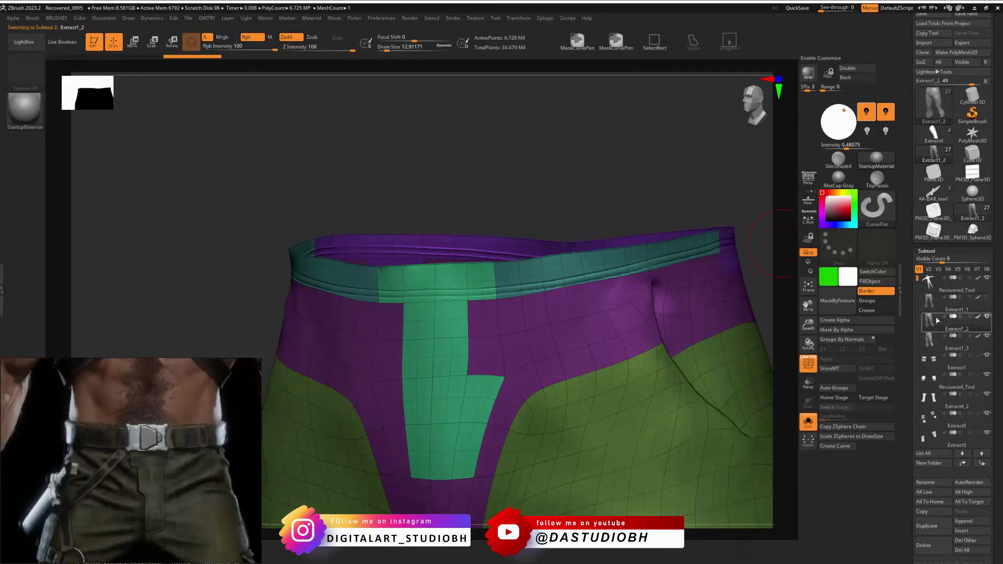
mouse_move(987, 338)
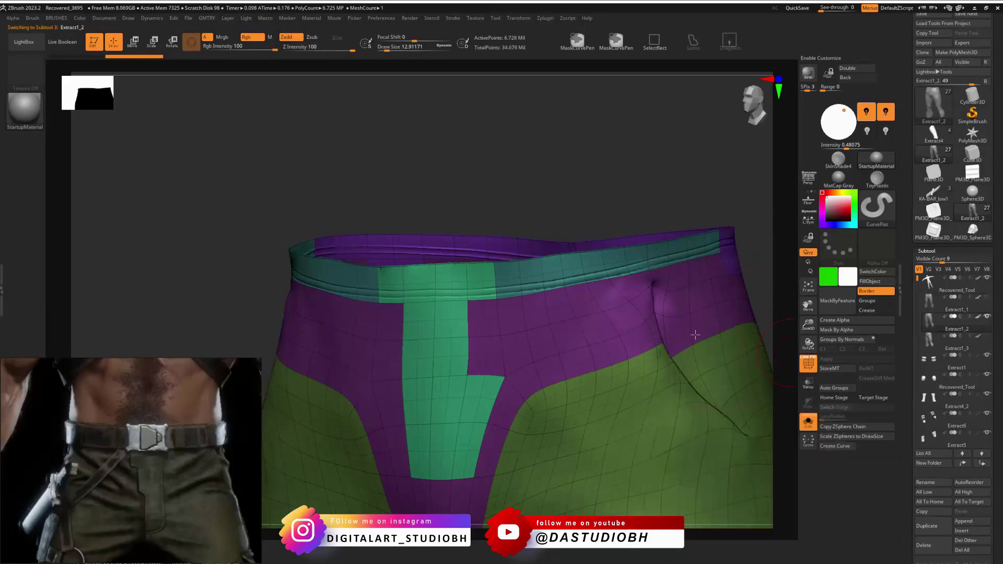
scroll(945, 365, down, 10)
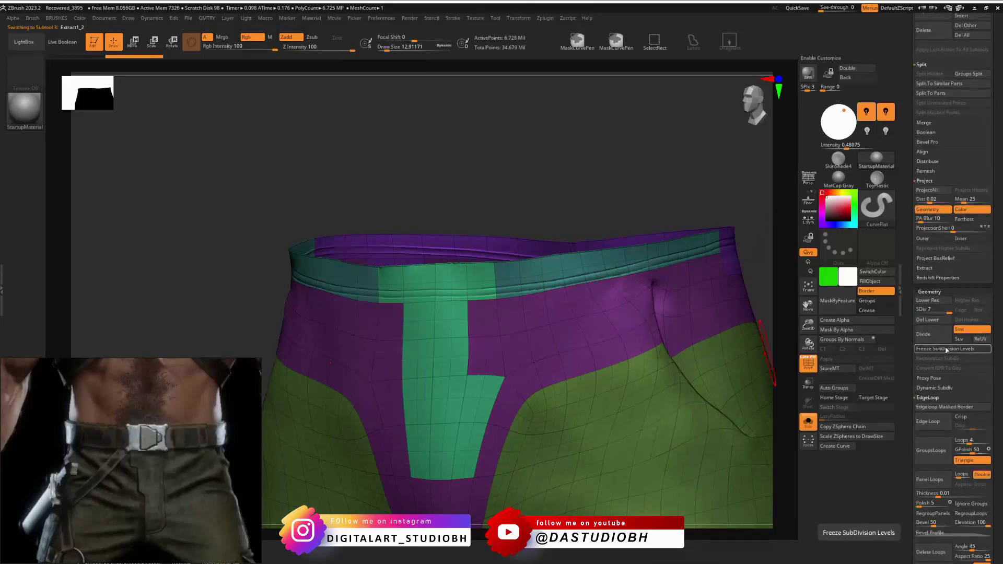
Try a CurveFlat strip on the duplicate's waistband after deleting its lower subdivision levels, and undo both.
click(940, 323)
alt+drag(569, 180, 567, 230)
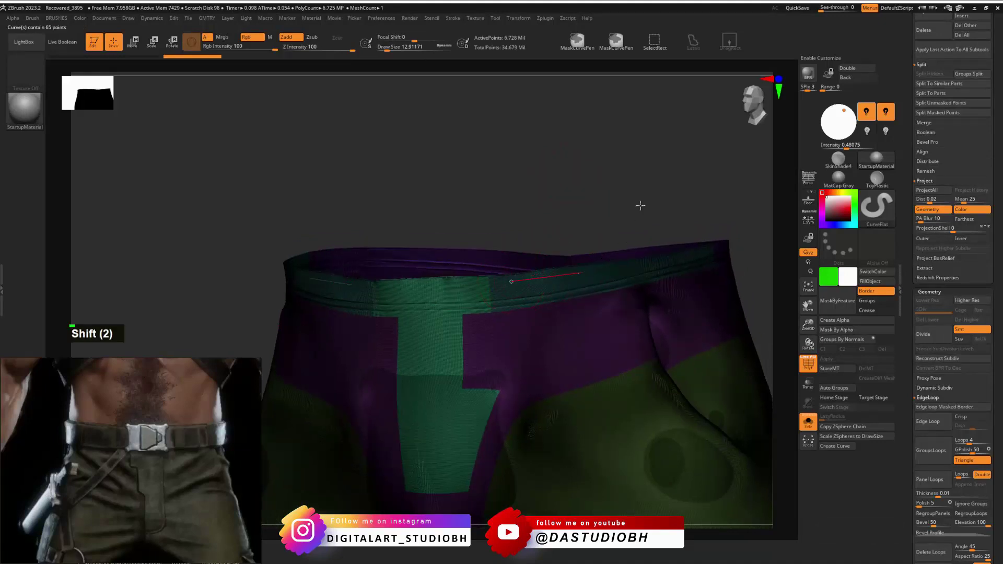
drag(641, 206, 684, 179)
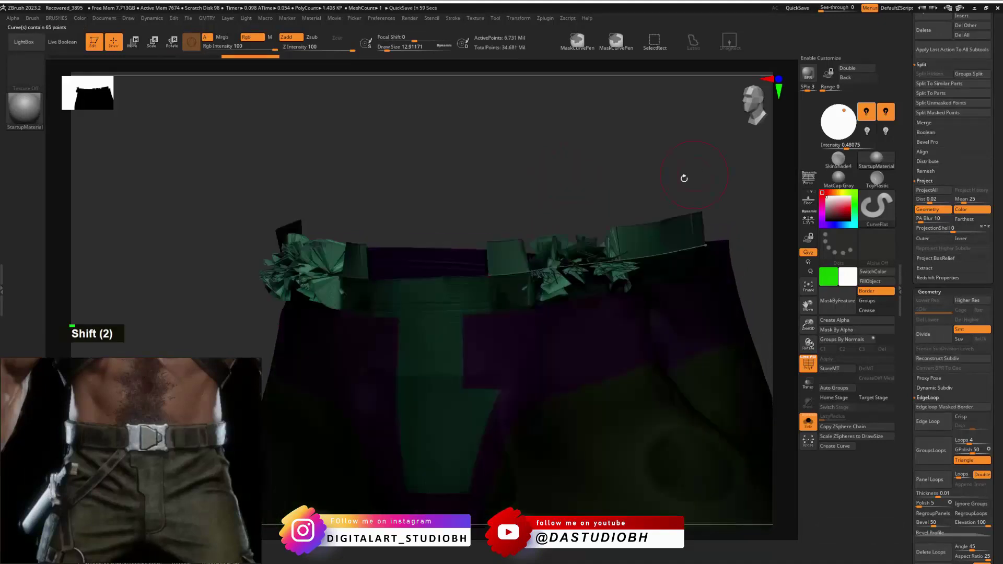
key(ctrl+z)
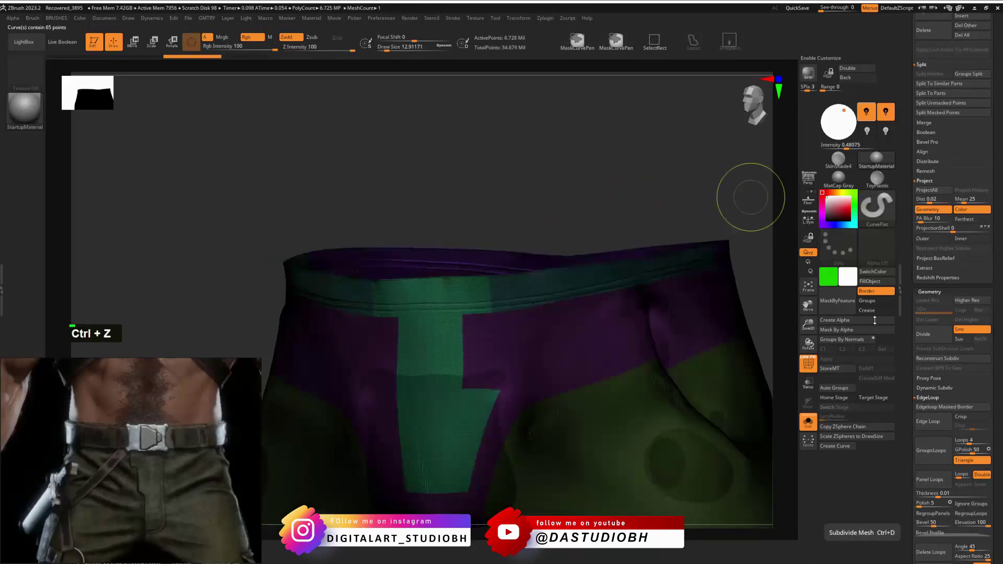
key(ctrl+z)
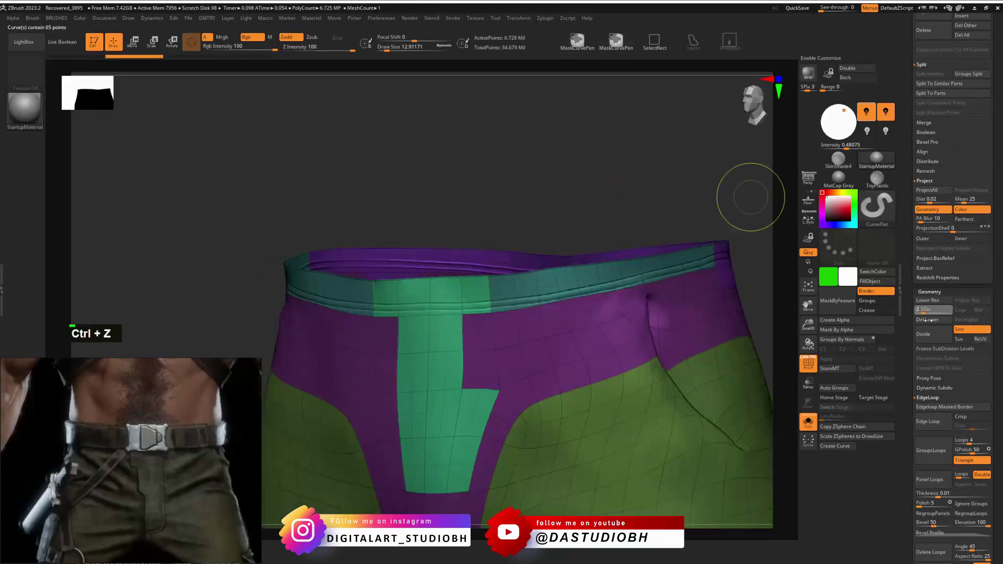
Set the duplicated trousers to subdivision level 2 and delete all lower and higher levels.
click(928, 319)
click(986, 320)
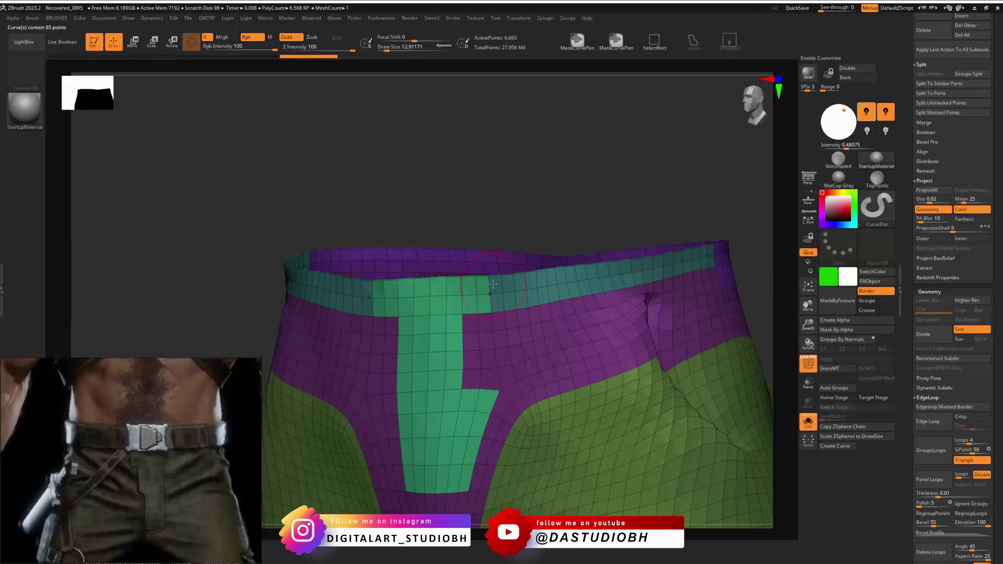
Try a CurveFlat strip along the low-resolution waistband's teal polygroup edge and undo it.
drag(656, 235, 659, 236)
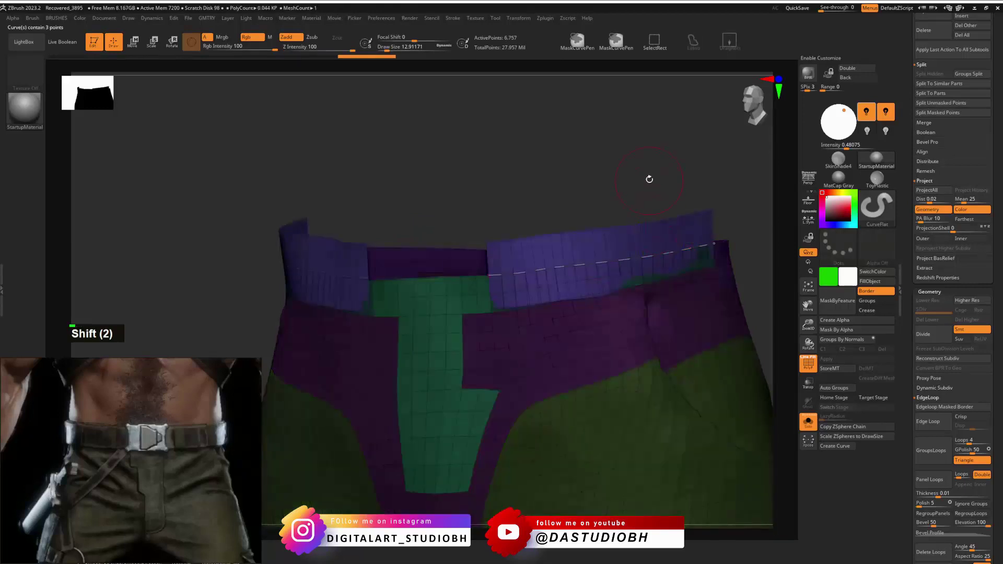
right_drag(650, 177, 522, 238)
key(ctrl+z)
key(ctrl+z)
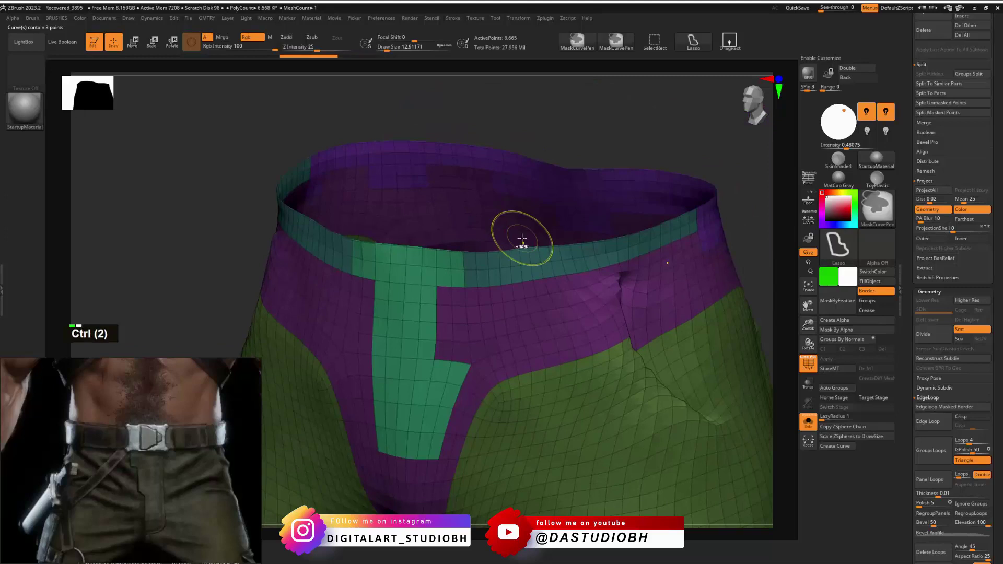
Make the duplicated trousers a single polygroup and wrap a CurveFlat strip around the whole waist edge at draw size 64.
key(ctrl+w)
right_drag(497, 265, 497, 253)
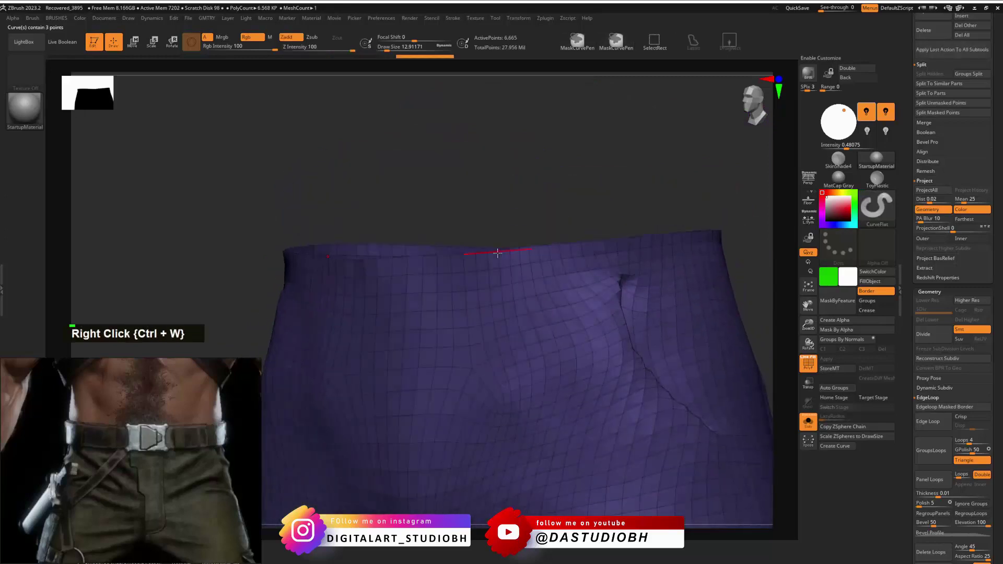
shift+click(609, 243)
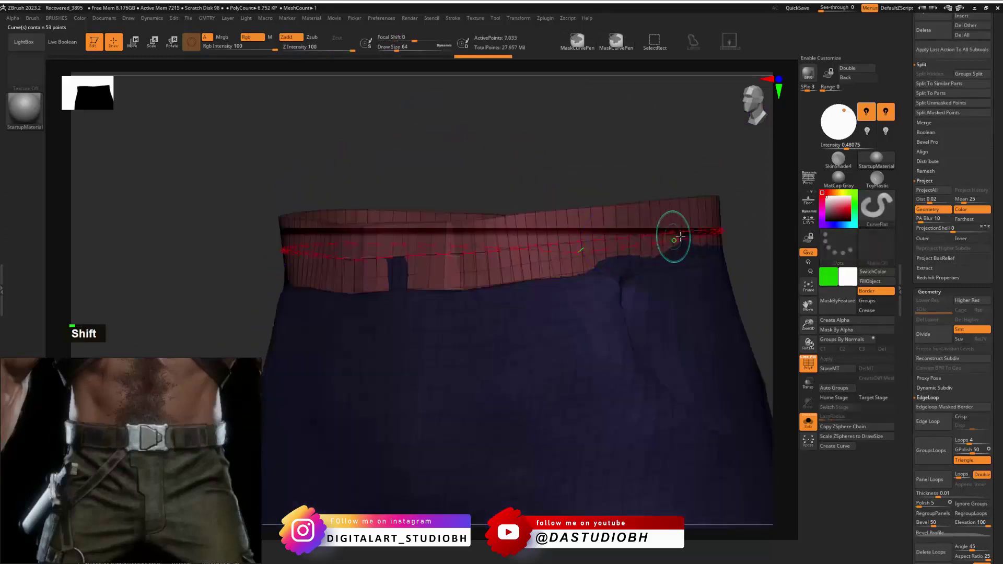
right_drag(672, 230, 479, 258)
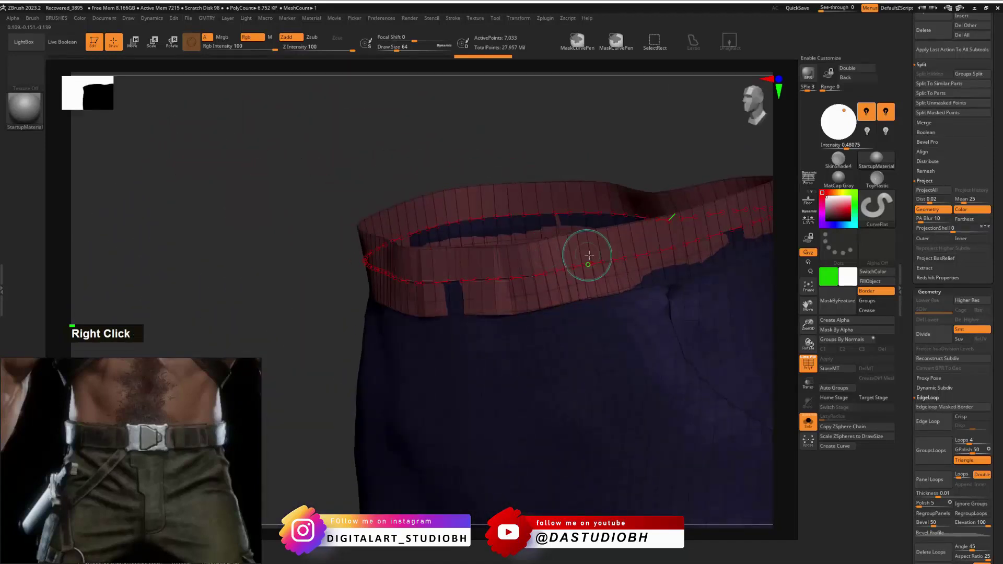
Isolate the CurveFlat strip's polygroup at the waist and delete the hidden trousers geometry from the duplicate.
alt+click(607, 330)
right_drag(575, 166, 591, 161)
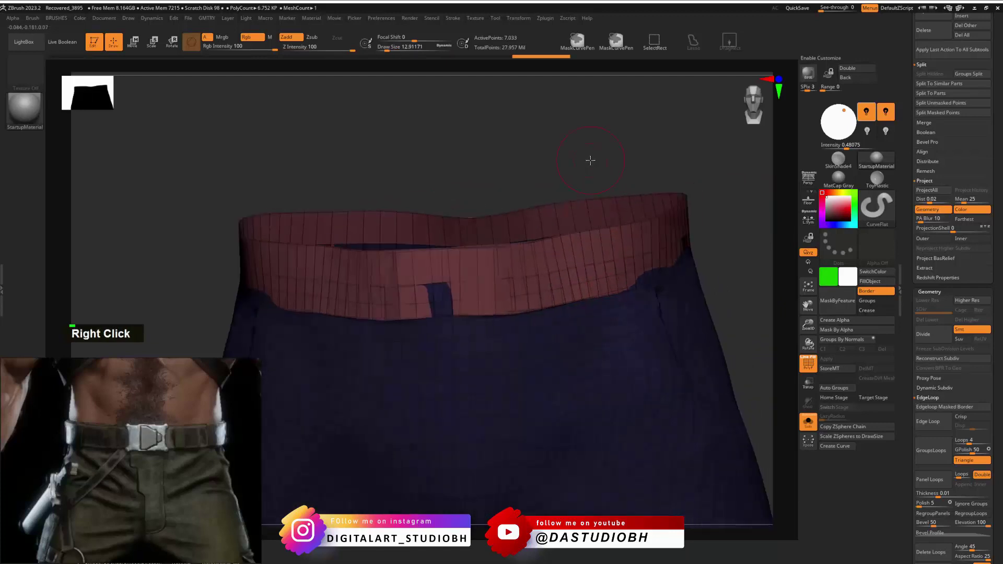
ctrl+shift+click(597, 258)
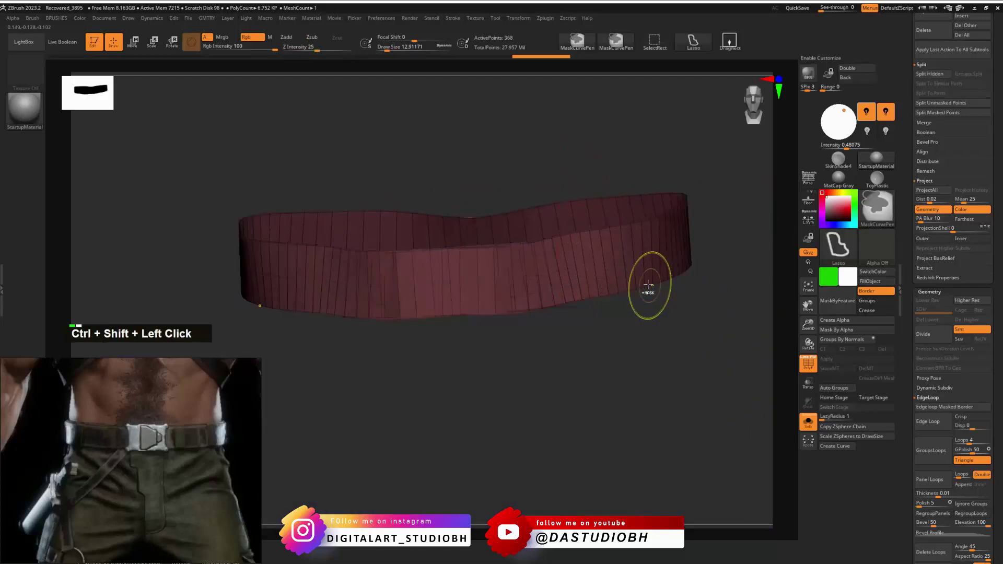
key(ctrl+v)
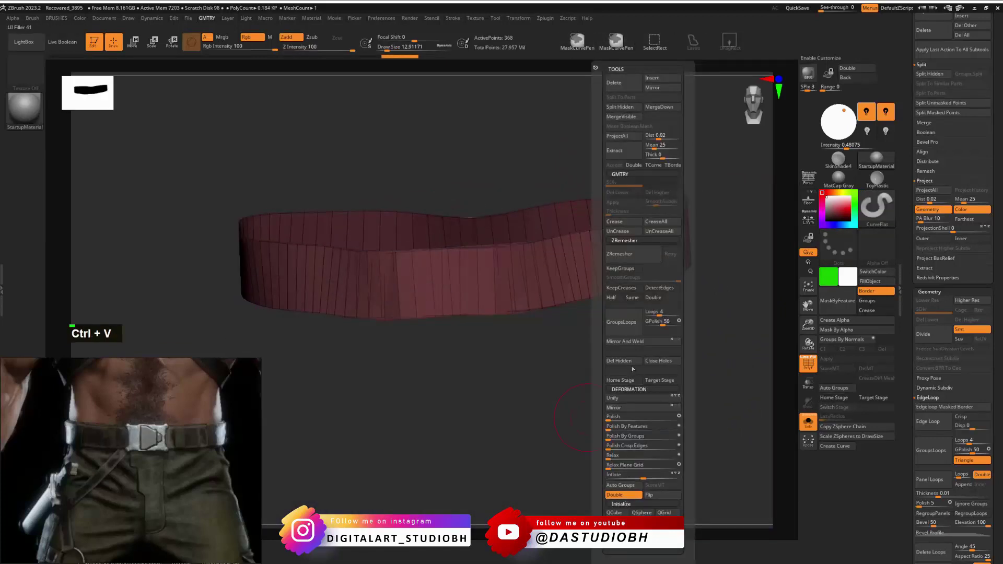
click(623, 361)
right_drag(555, 320, 488, 283)
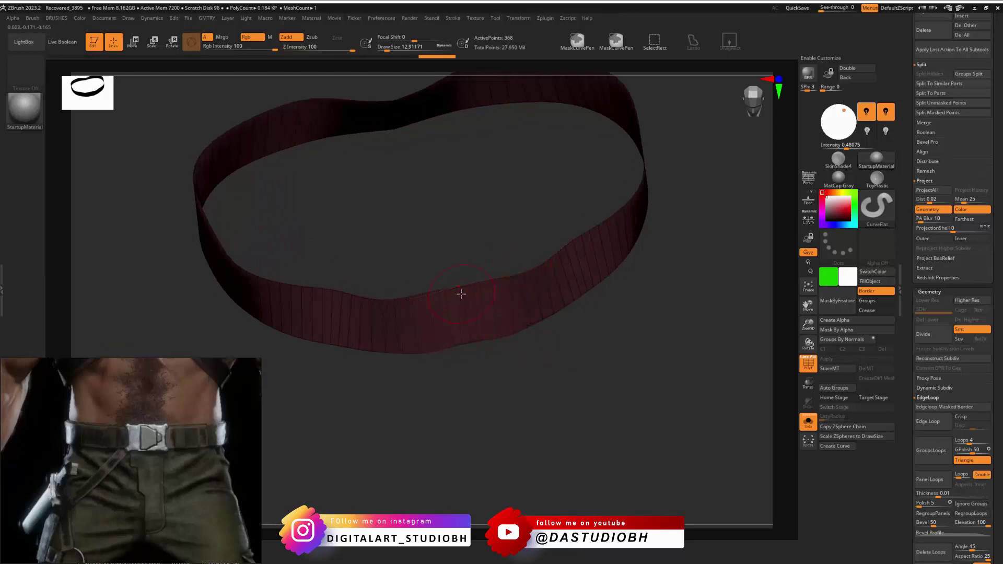
right_drag(476, 286, 614, 207)
Turn off Solo and make the trousers subtool Extract1_3 visible beneath the belt strip.
drag(907, 194, 911, 324)
click(808, 423)
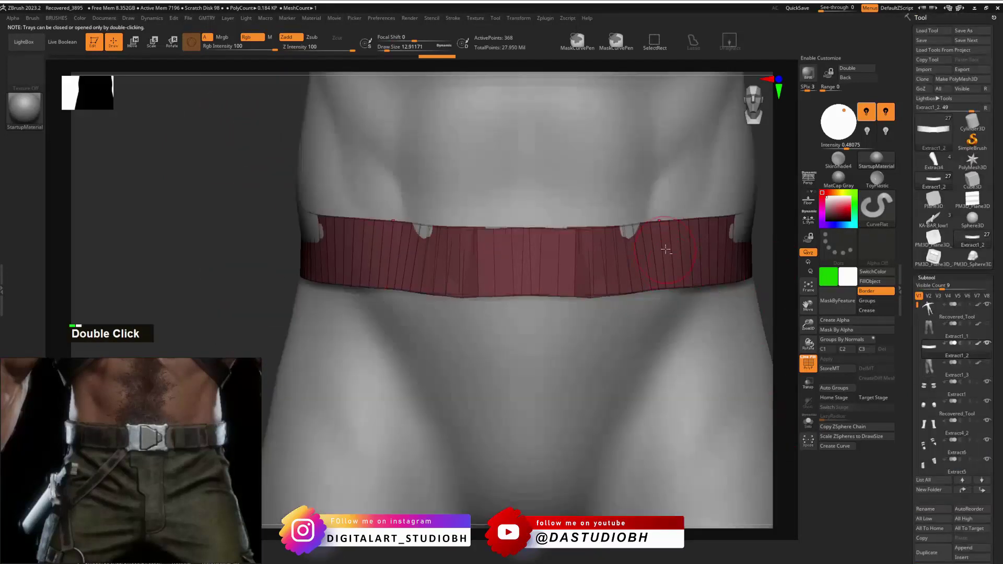
alt+right_drag(665, 249, 730, 331)
click(987, 362)
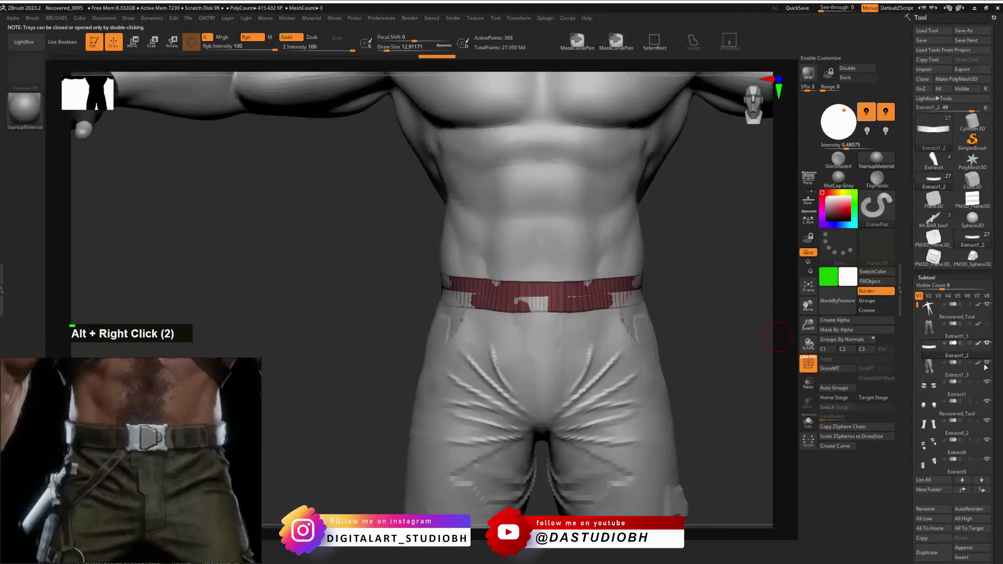
alt+right_drag(598, 279, 648, 277)
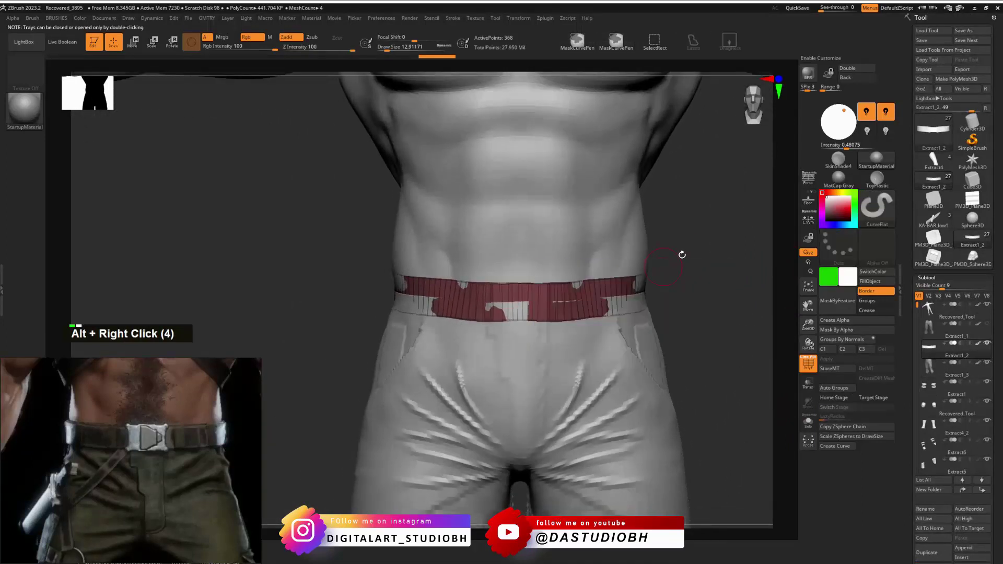
Inflate the belt strip by about 7 so it sits outside the trousers' waistband all around.
key(ctrl+v)
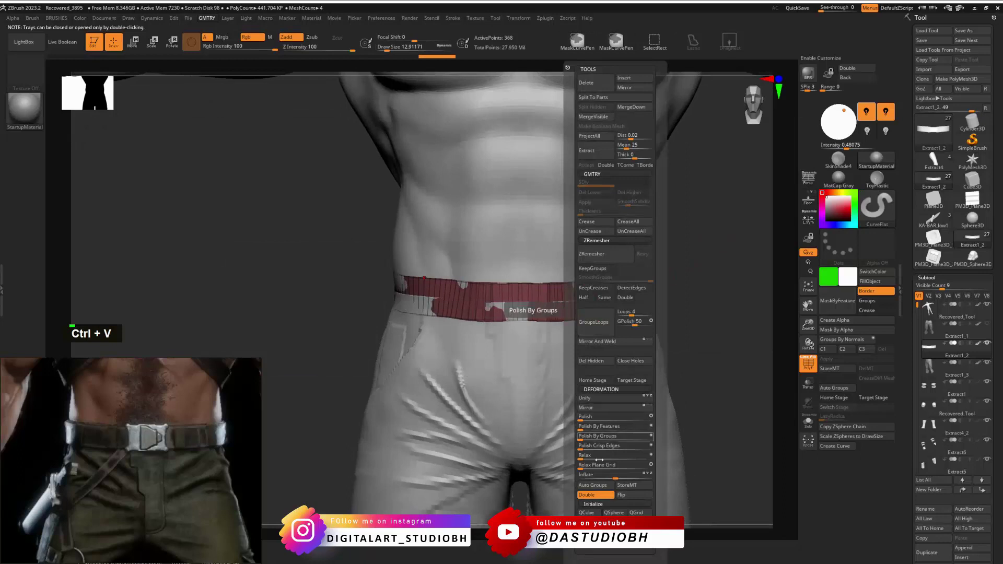
drag(617, 476, 618, 477)
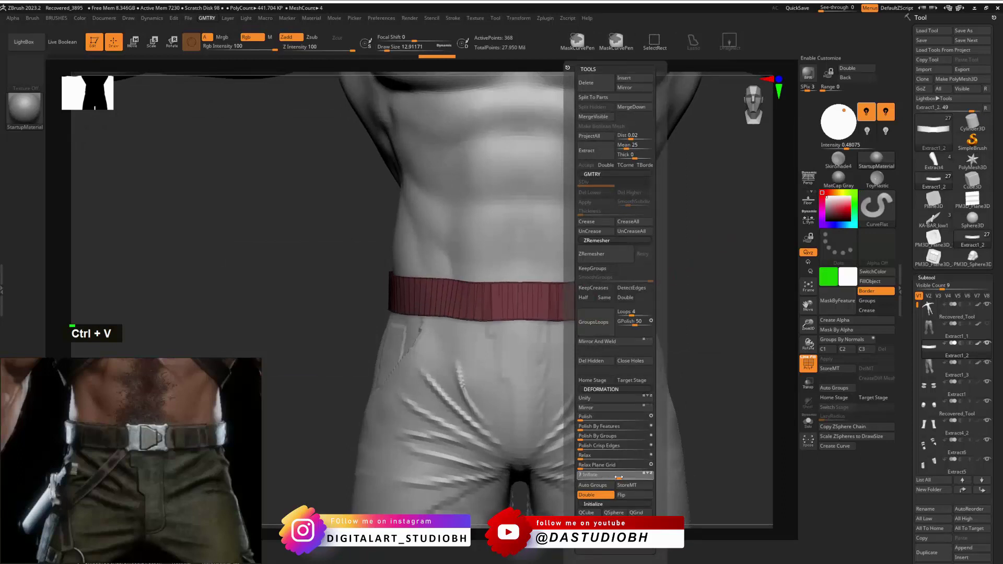
alt+right_drag(744, 293, 522, 313)
key(shift+f)
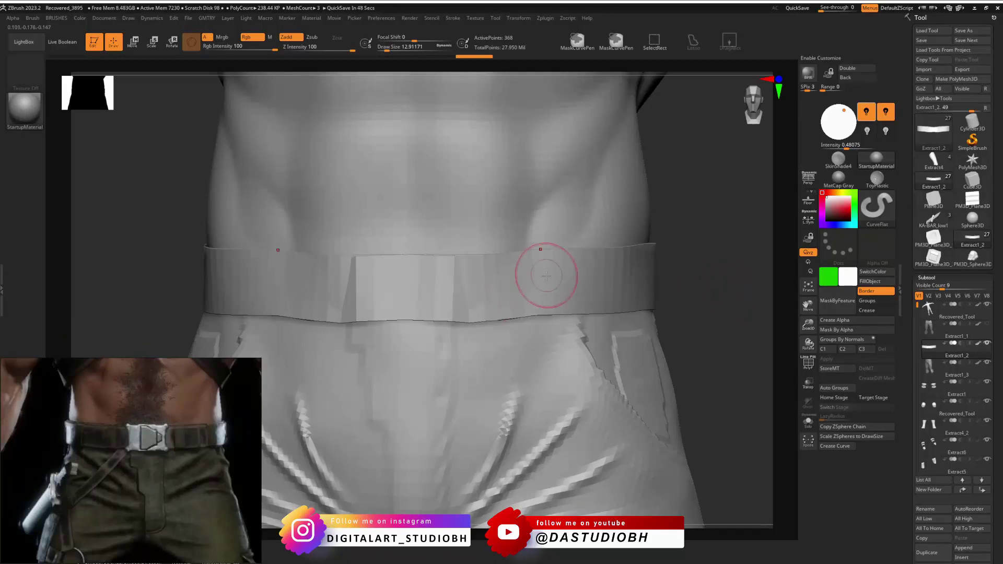
right_drag(629, 280, 668, 337)
key(shift+f)
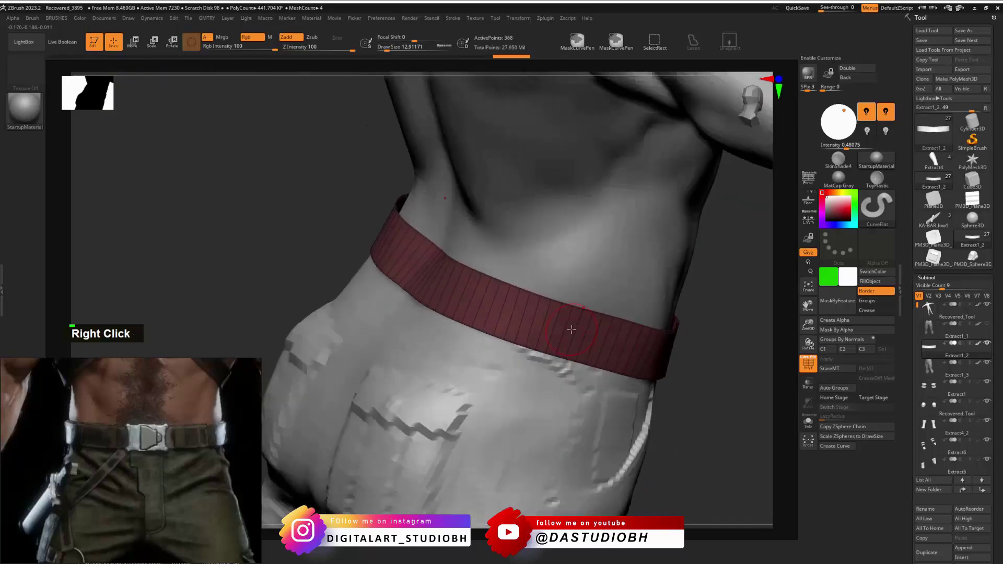
right_drag(571, 329, 494, 336)
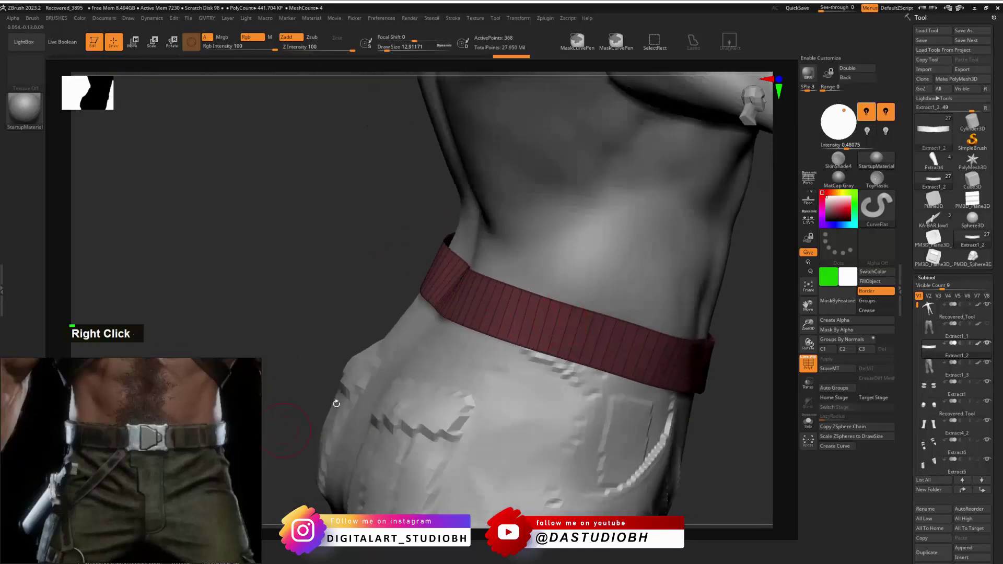
right_drag(632, 342, 231, 433)
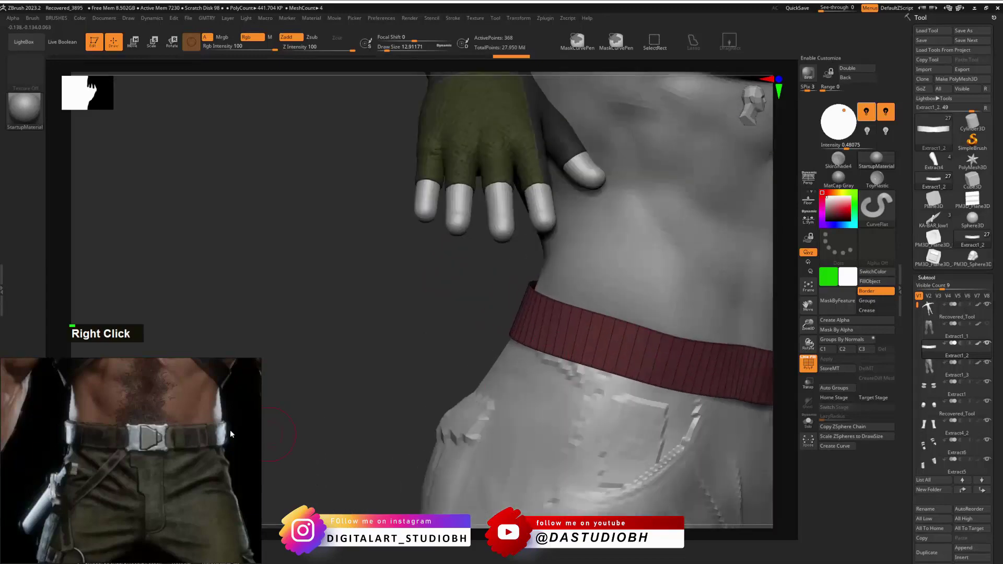
alt+right_drag(571, 338, 549, 317)
alt+right_drag(622, 319, 637, 261)
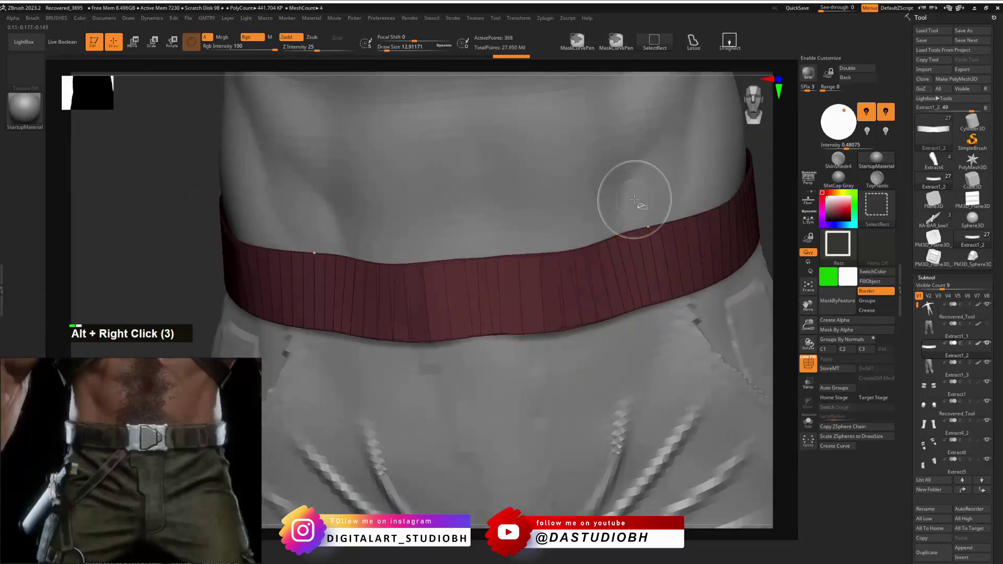
ctrl+shift+drag(641, 206, 741, 302)
right_drag(727, 290, 718, 277)
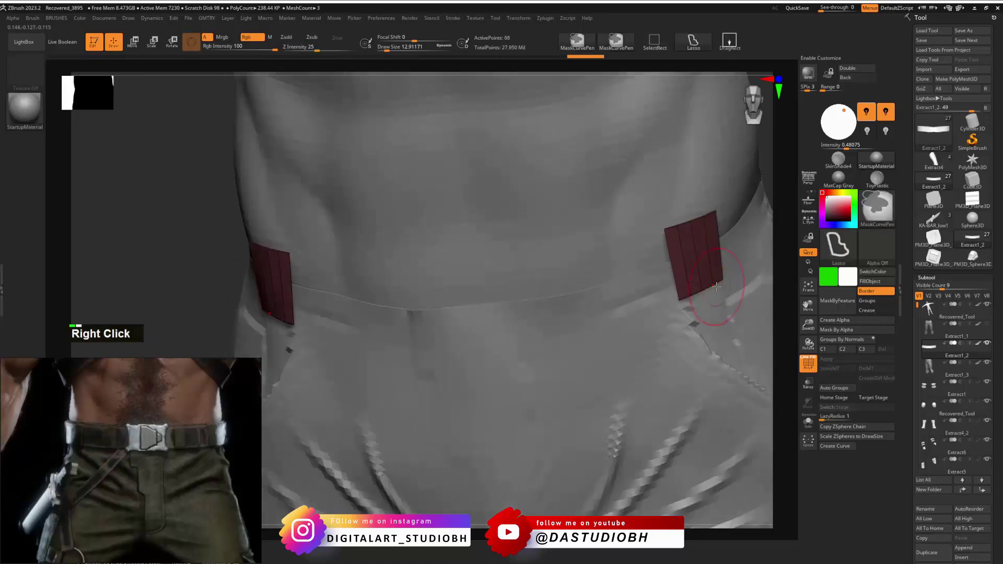
key(ctrl+z)
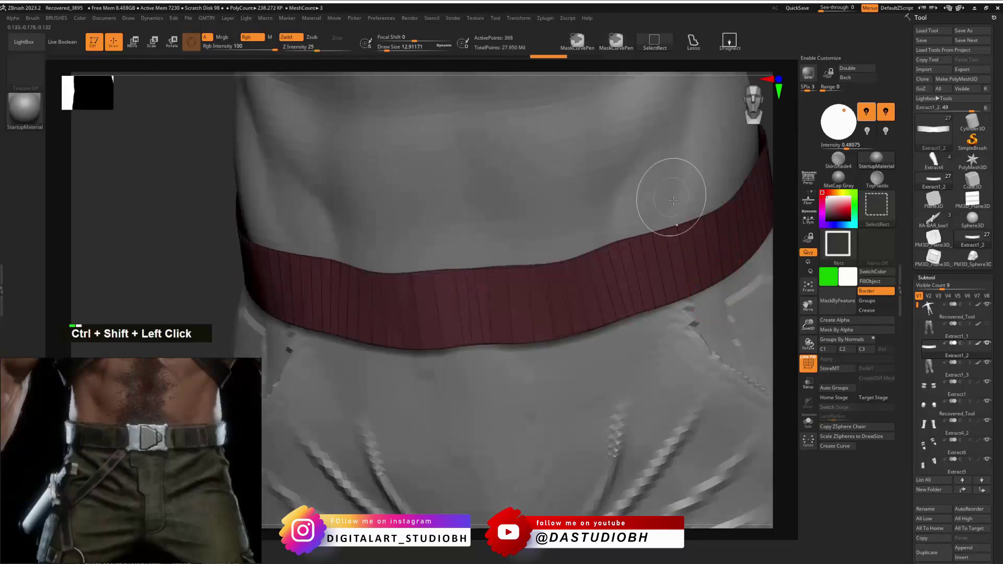
ctrl+shift+drag(671, 202, 723, 285)
key(ctrl+shift+x)
key(ctrl+shift+x)
key(ctrl+shift+x)
key(ctrl+shift+x)
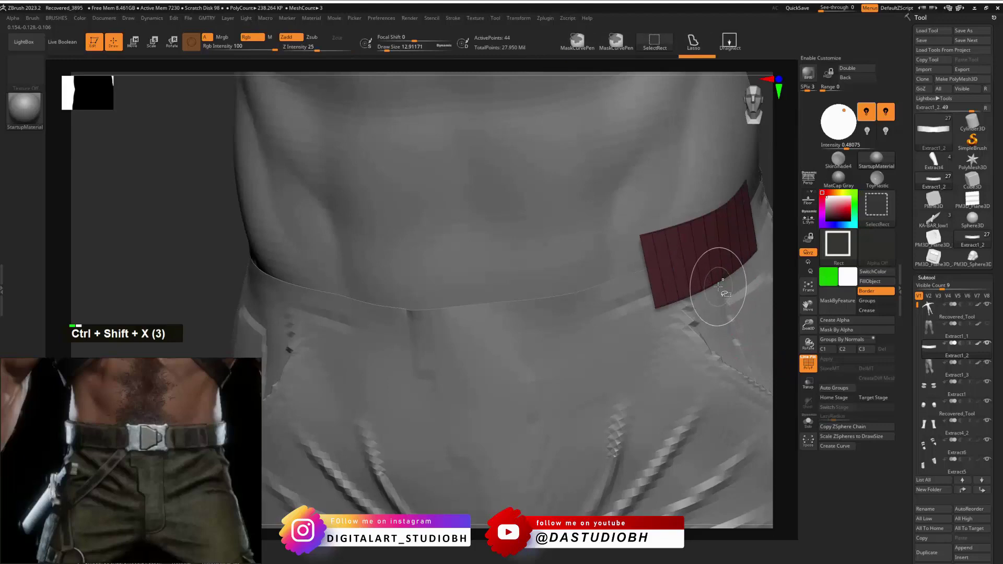
Thin out the belt strip by removing closely spaced vertical edge loops around the waist.
right_drag(698, 286, 606, 291)
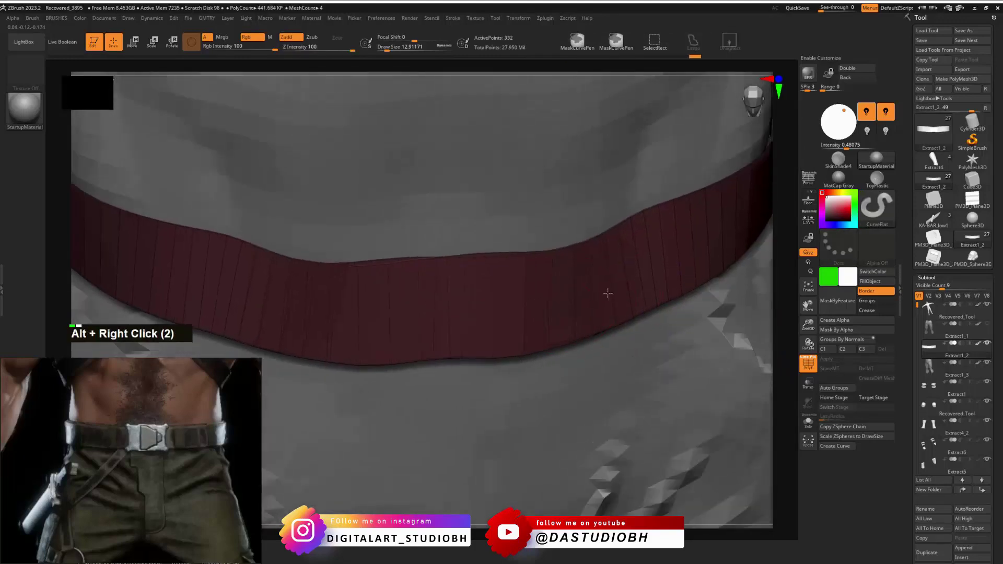
key(ctrl+z)
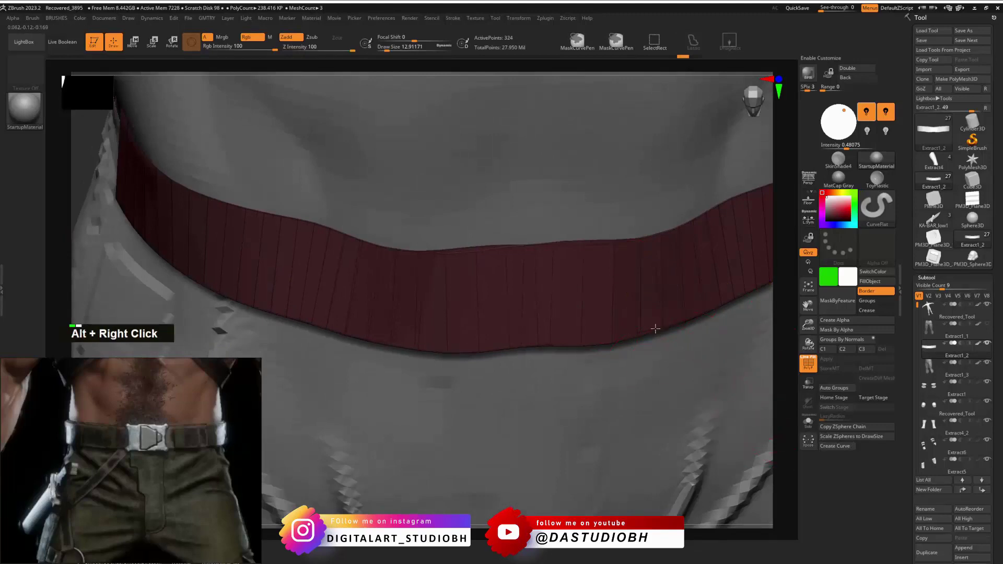
alt+right_drag(653, 329, 589, 256)
ctrl+shift+click(656, 297)
ctrl+shift+click(655, 240)
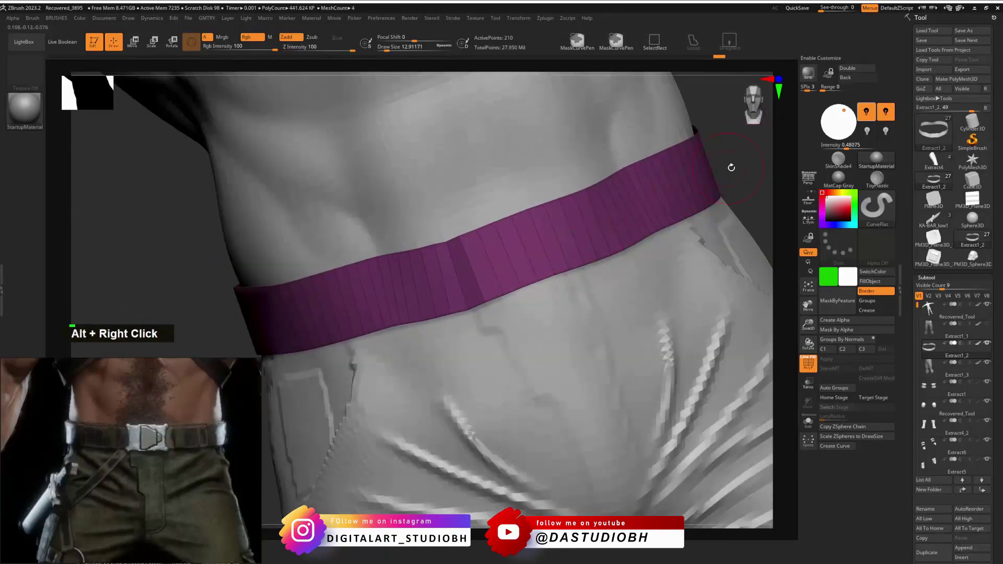
Isolate and restore the belt strip's polygroups, examining the edge spacing from the front and side.
ctrl+shift+click(690, 188)
right_drag(753, 183, 638, 219)
ctrl+shift+click(644, 291)
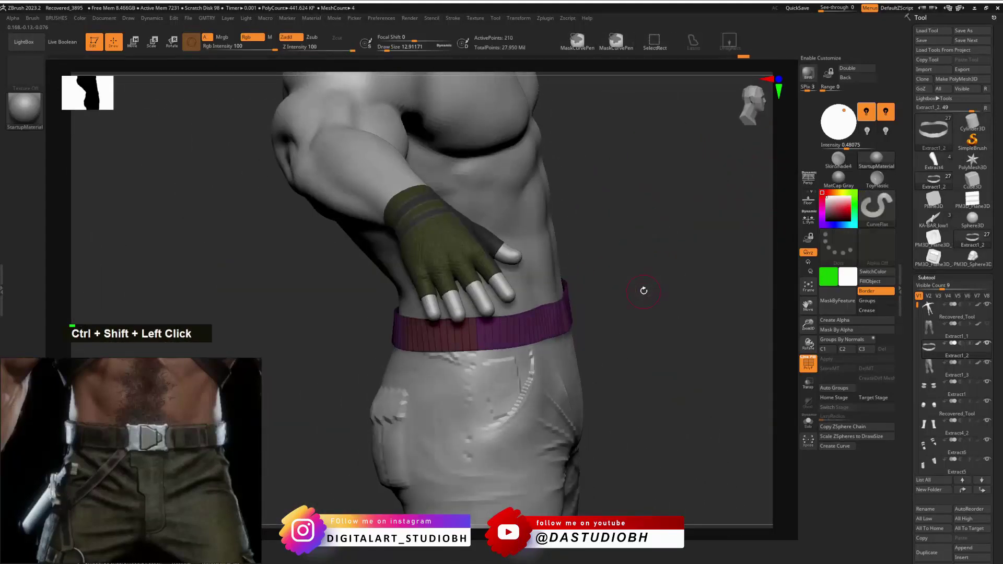
right_drag(643, 290, 731, 291)
ctrl+shift+click(549, 320)
right_drag(752, 235, 648, 235)
ctrl+shift+drag(738, 219, 743, 261)
right_drag(743, 261, 540, 287)
Solo the belt strip and make it a single polygroup.
click(813, 427)
mouse_move(546, 344)
alt+right_down()
mouse_move(507, 219)
mouse_move(544, 186)
mouse_move(596, 188)
mouse_move(623, 220)
mouse_move(576, 298)
mouse_move(551, 311)
mouse_move(468, 293)
mouse_move(477, 226)
mouse_move(529, 217)
mouse_move(538, 231)
alt+right_up()
key(ctrl+w)
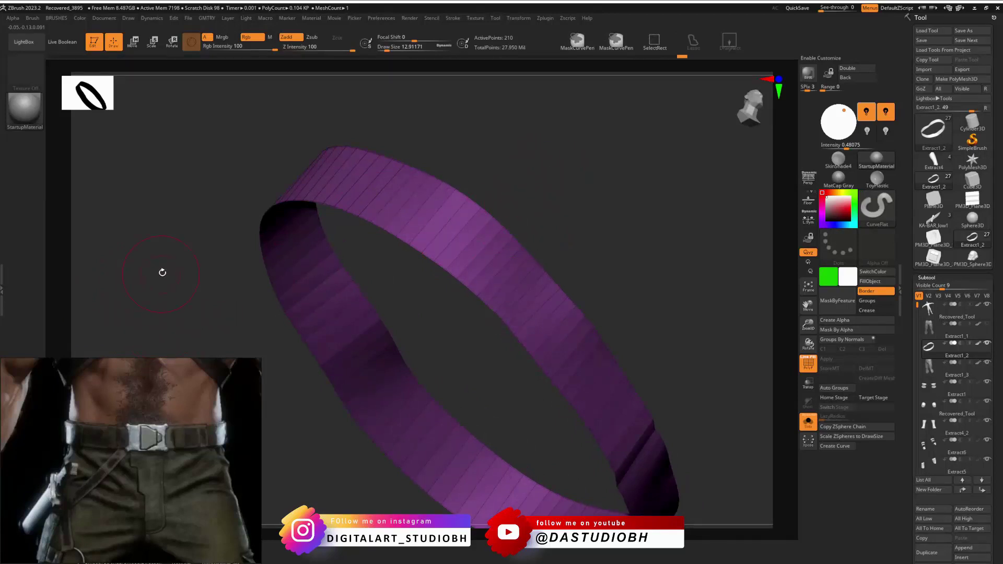
Examine the inside and outside of the soloed belt ring from several angles.
right_drag(162, 272, 170, 273)
right_click(157, 288)
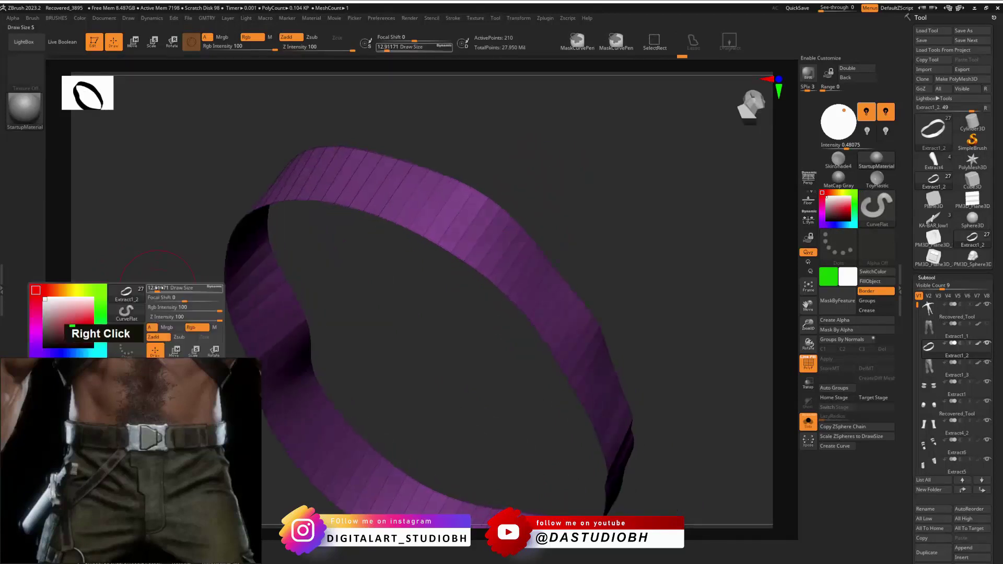
right_click(153, 235)
right_drag(325, 291, 182, 290)
alt+drag(182, 290, 202, 269)
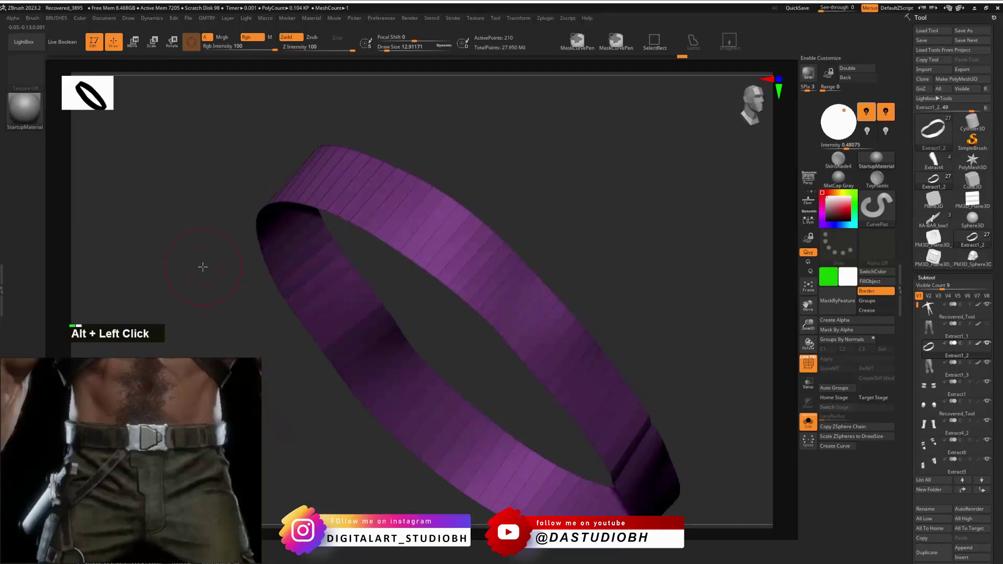
drag(117, 329, 168, 300)
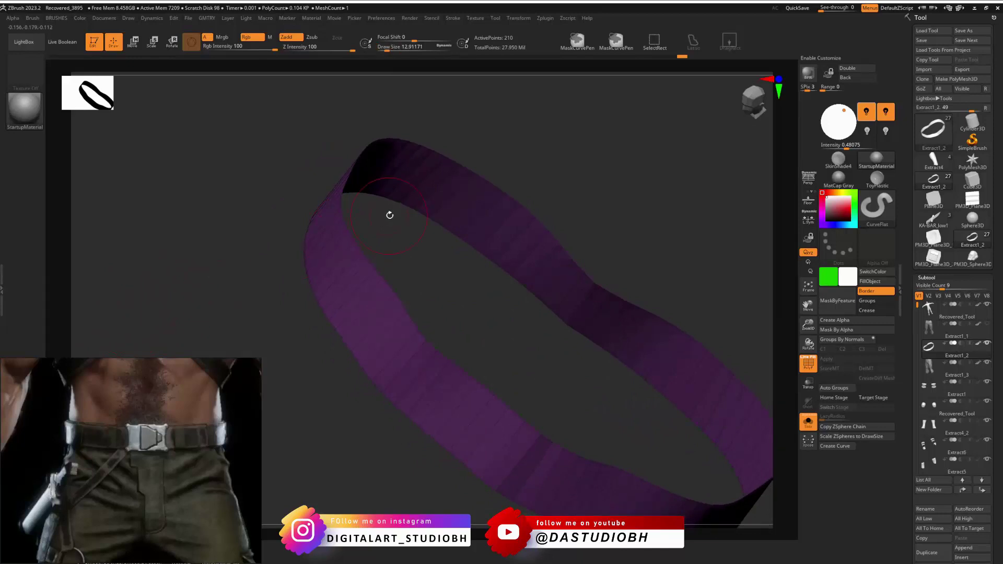
right_drag(389, 215, 547, 186)
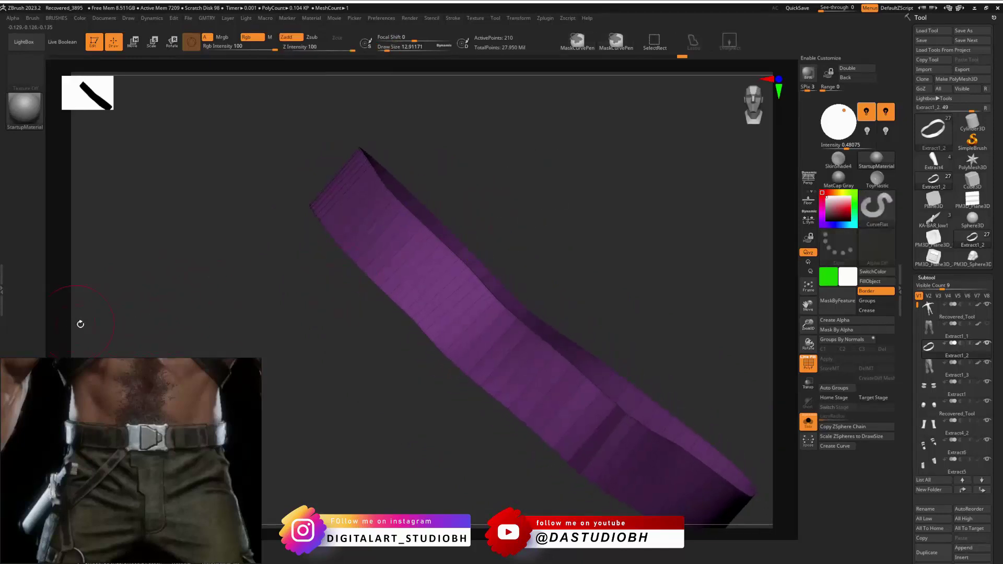
right_drag(602, 222, 540, 363)
ctrl+shift+drag(541, 363, 550, 425)
right_drag(479, 359, 455, 384)
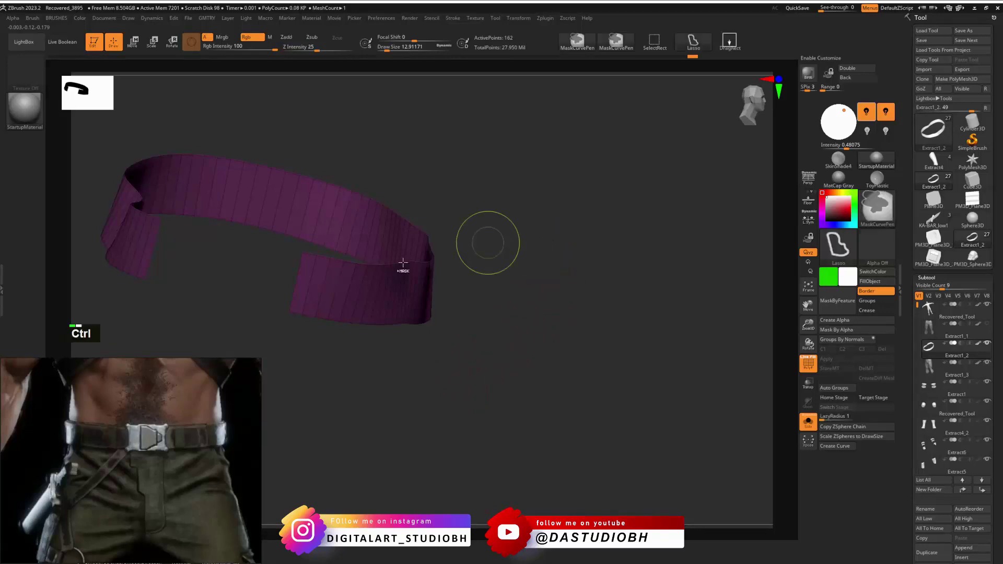
alt+right_drag(168, 253, 480, 273)
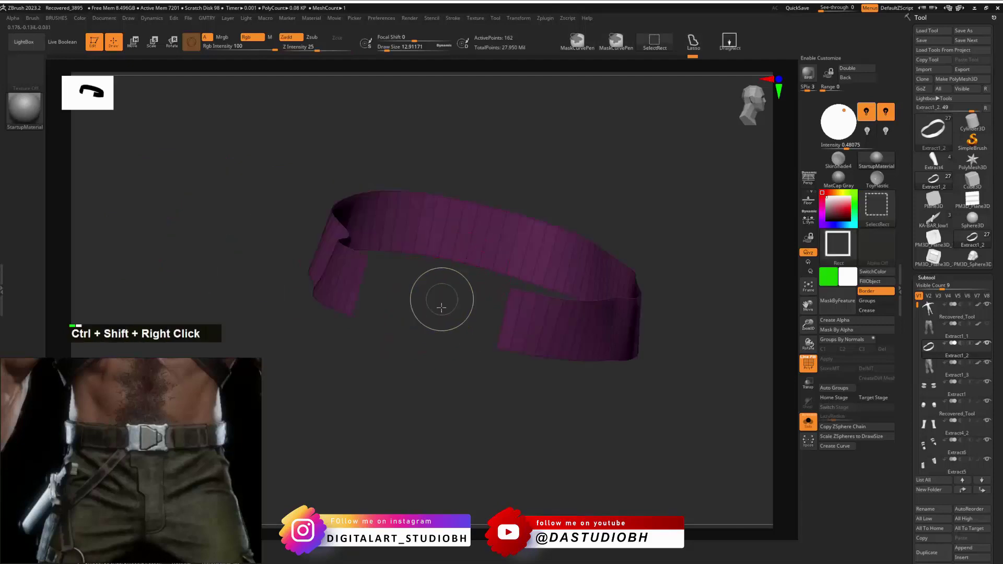
ctrl+shift+right_drag(441, 304, 482, 300)
ctrl+shift+click(494, 374)
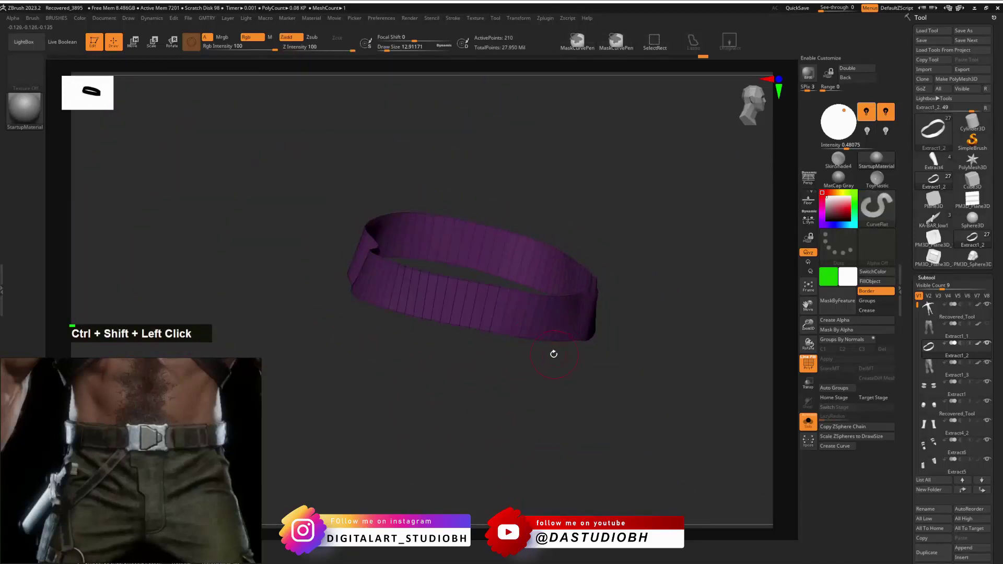
Apply Auto Groups to the belt strip to give each disconnected piece its own polygroup.
key(ctrl+v)
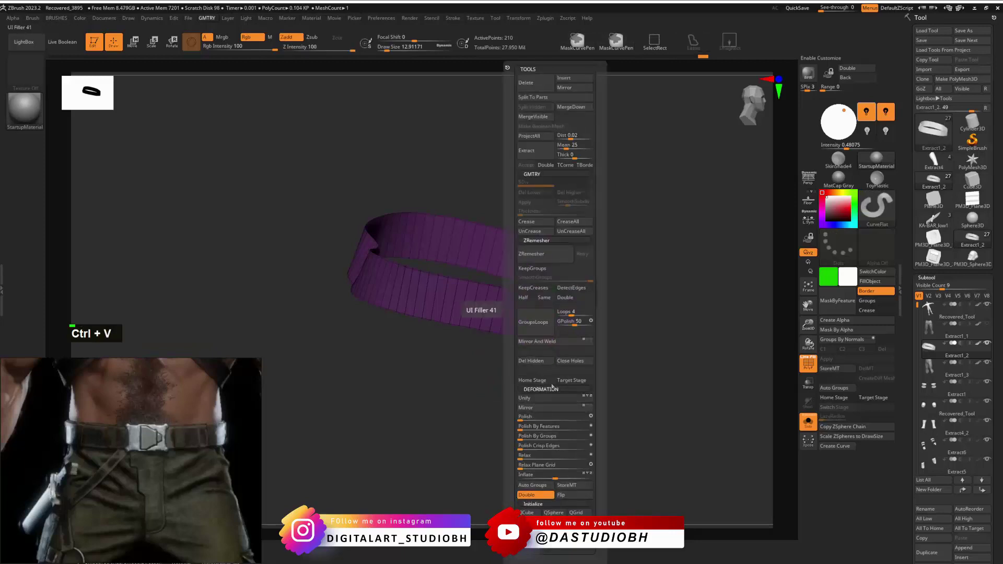
alt+right_drag(543, 368, 418, 414)
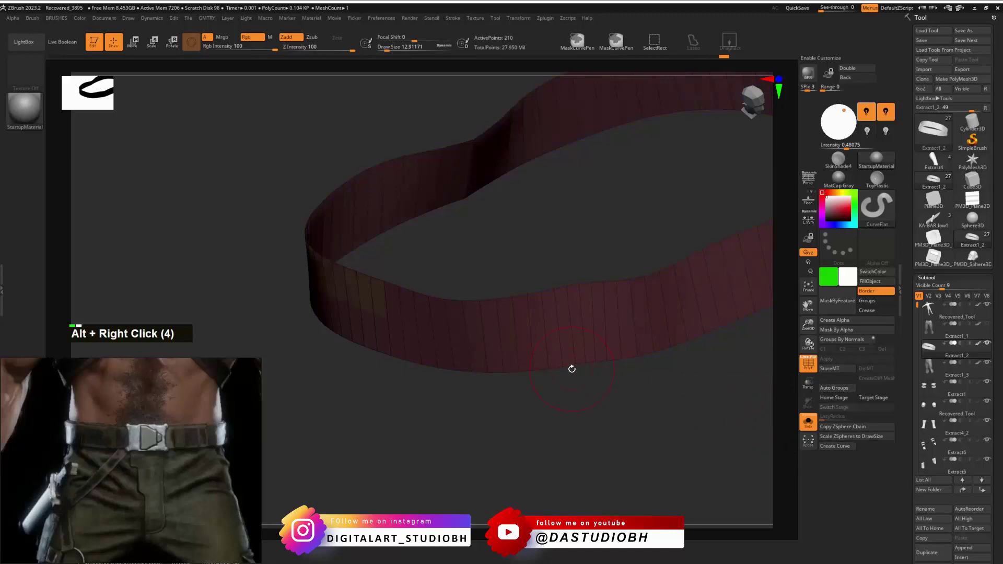
mouse_move(571, 369)
alt+right_down()
mouse_move(340, 346)
mouse_move(455, 345)
mouse_move(419, 377)
mouse_move(464, 360)
mouse_move(433, 335)
mouse_move(403, 336)
alt+right_up()
Isolate the short separate piece of the belt strip, invert the visibility and delete the hidden piece.
ctrl+shift+click(402, 336)
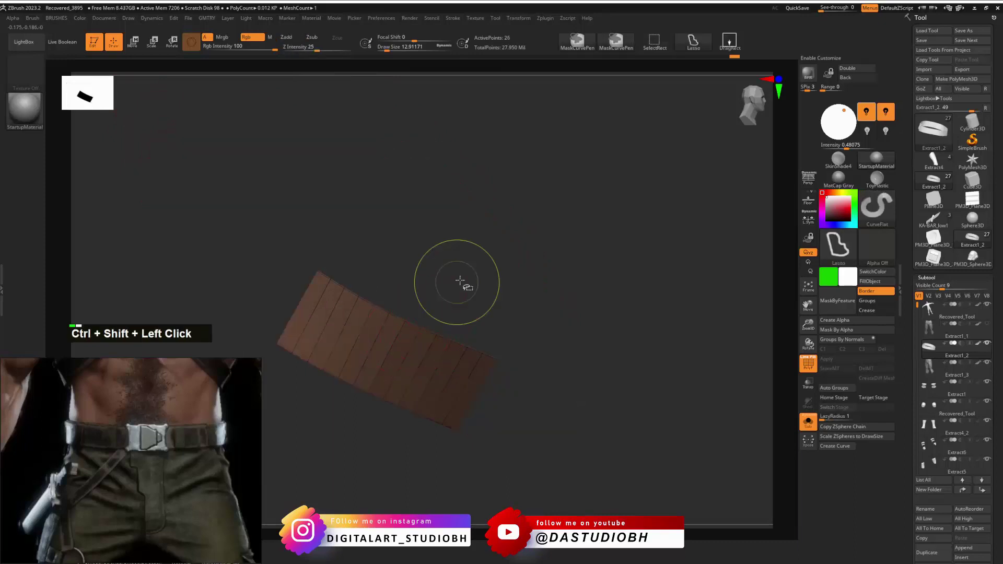
ctrl+shift+click(460, 281)
mouse_move(512, 383)
right_down()
mouse_move(412, 381)
mouse_move(455, 352)
mouse_move(416, 353)
mouse_move(591, 322)
mouse_move(600, 335)
right_up()
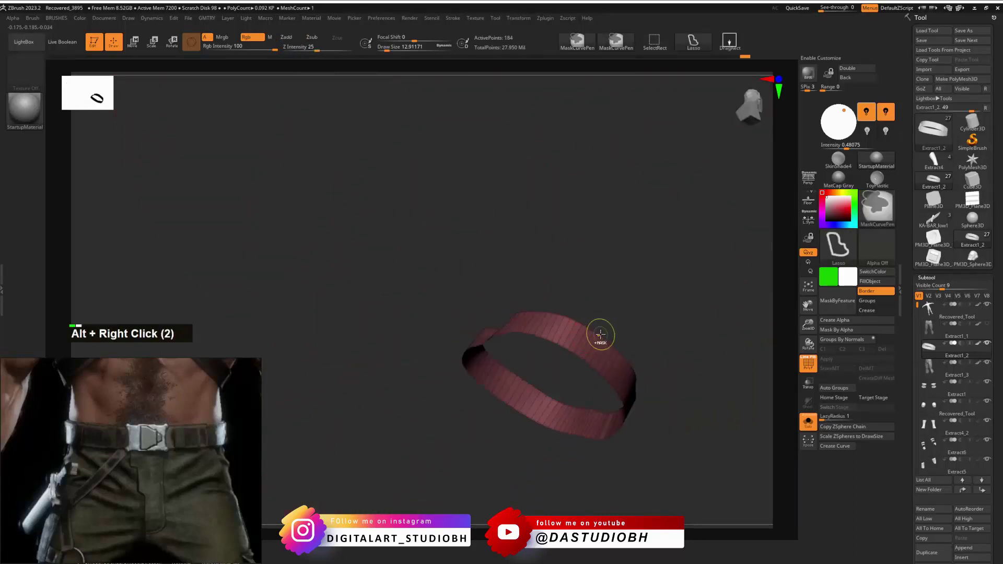
key(ctrl+v)
click(585, 361)
alt+drag(659, 323, 637, 320)
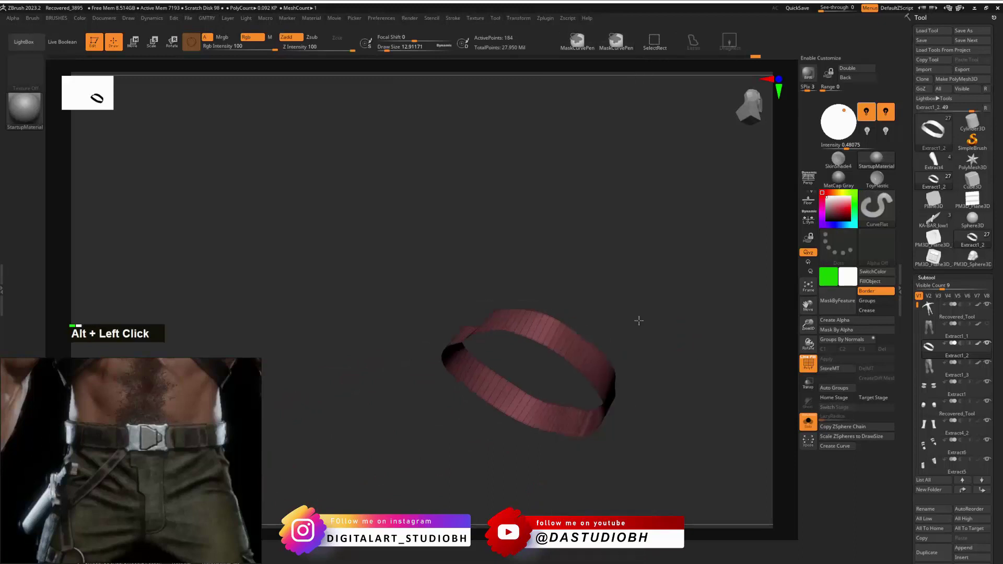
mouse_move(638, 320)
right_down()
mouse_move(598, 338)
mouse_move(687, 330)
mouse_move(569, 350)
mouse_move(822, 403)
right_up()
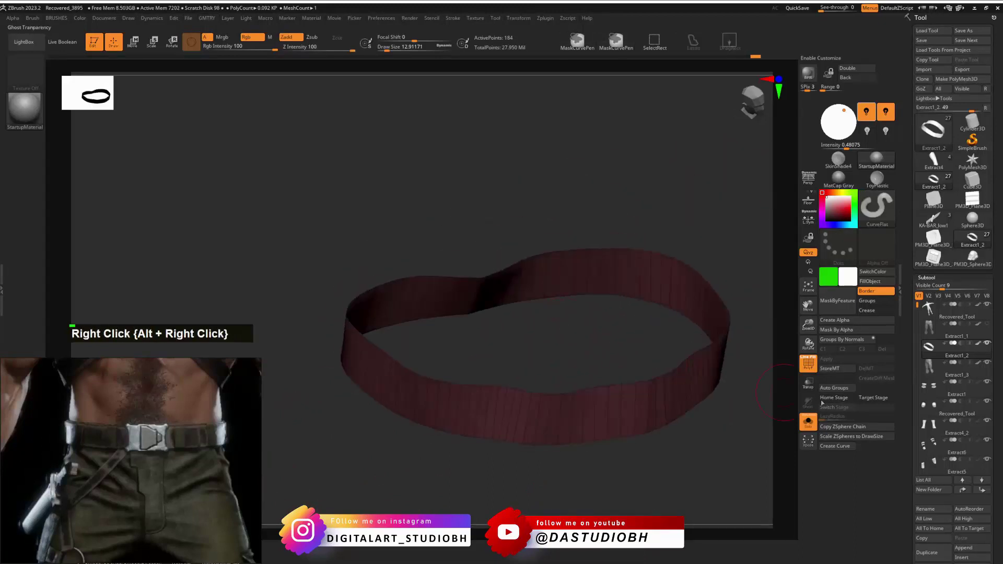
Apply Auto Groups to the remaining belt ring so it has a single polygroup.
click(838, 388)
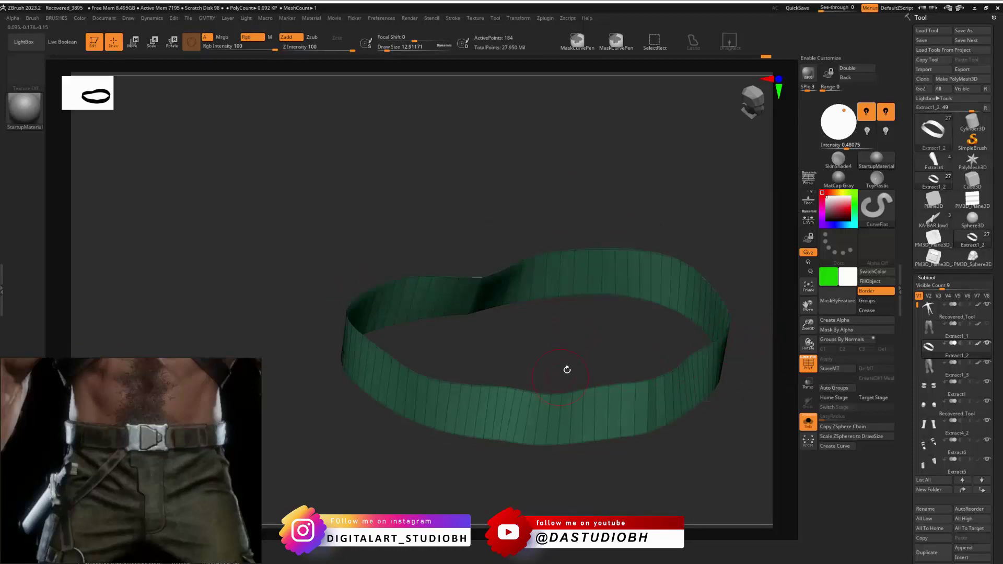
Isolate one polygon column at the front of the belt ring, invert the visibility and delete the hidden column.
mouse_move(567, 370)
right_down()
mouse_move(533, 354)
mouse_move(607, 371)
mouse_move(622, 324)
mouse_move(588, 334)
mouse_move(602, 345)
mouse_move(582, 358)
mouse_move(519, 363)
mouse_move(513, 353)
mouse_move(533, 347)
mouse_move(517, 337)
right_up()
key(ctrl)
key(ctrl)
ctrl+shift+drag(517, 291, 563, 444)
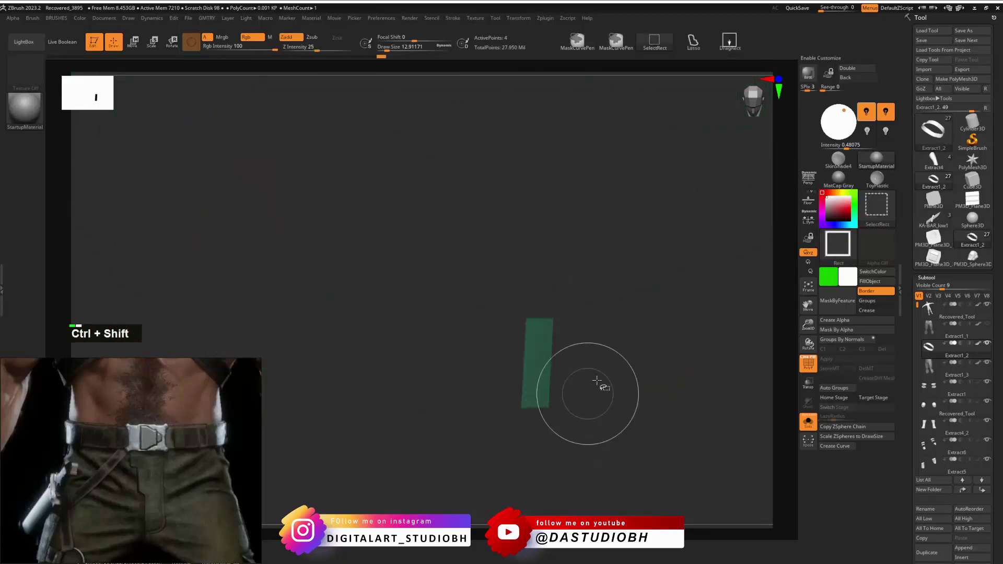
ctrl+shift+click(600, 347)
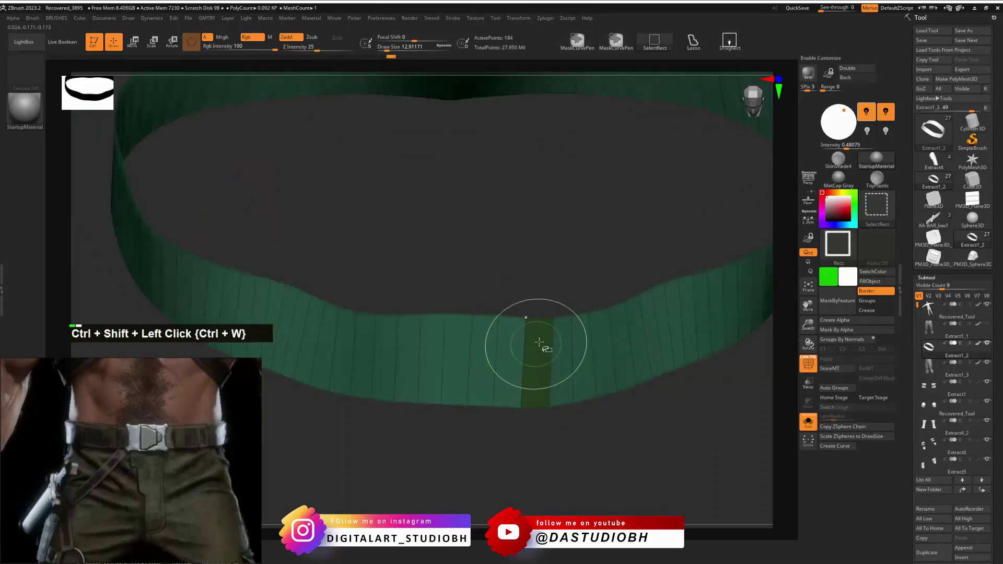
ctrl+shift+click(590, 334)
key(ctrl+v)
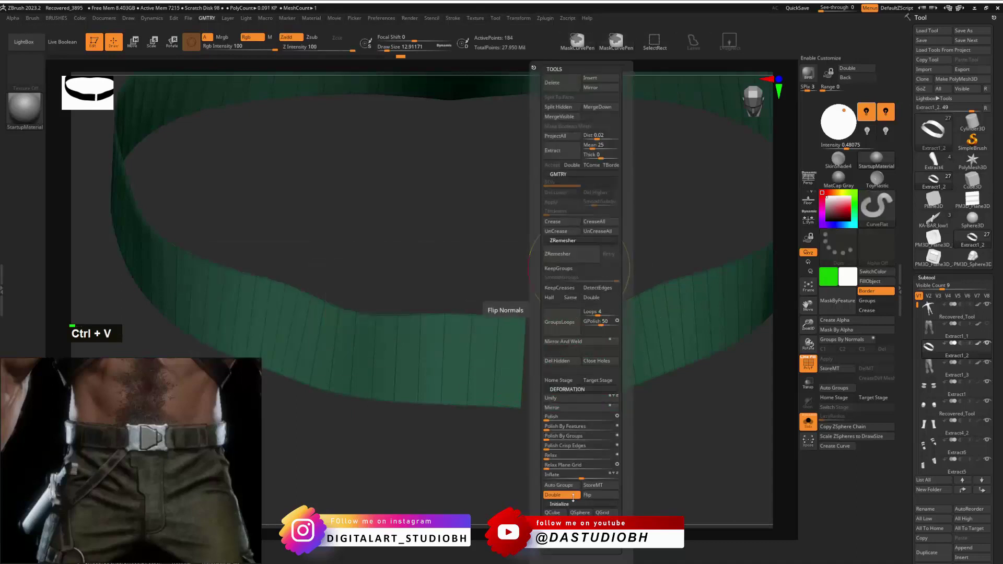
Mask the belt section on one side of the front gap and set the draw size to 28.75.
mouse_move(492, 230)
alt+right_down()
mouse_move(488, 284)
mouse_move(520, 284)
alt+right_up()
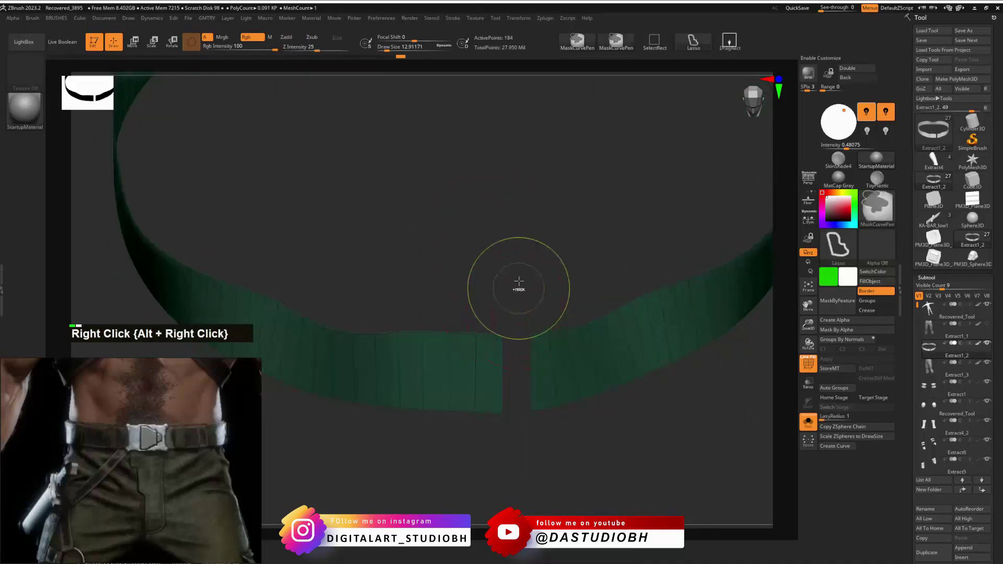
mouse_move(528, 316)
ctrl+mouse_down()
mouse_move(573, 469)
mouse_move(640, 178)
ctrl+mouse_up()
mouse_move(514, 296)
ctrl+mouse_down()
mouse_move(571, 490)
mouse_move(583, 141)
ctrl+mouse_up()
mouse_move(484, 309)
right_down()
mouse_move(497, 329)
mouse_move(509, 327)
mouse_move(499, 327)
right_up()
key(s)
key(s)
mouse_move(499, 328)
mouse_down()
mouse_move(515, 323)
mouse_move(500, 324)
mouse_up()
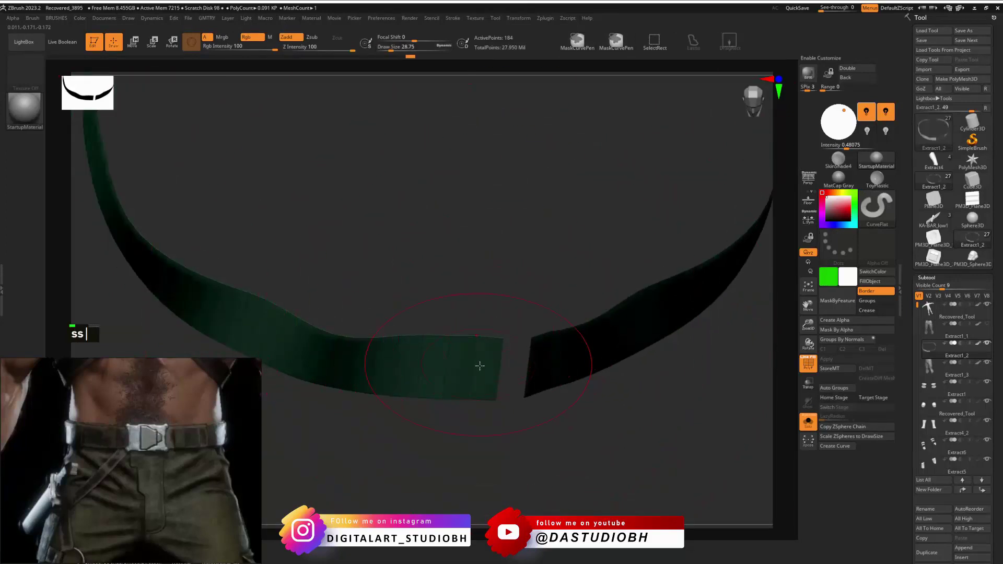
right_click(481, 360)
mouse_move(484, 235)
right_down()
mouse_move(521, 304)
mouse_move(460, 390)
right_up()
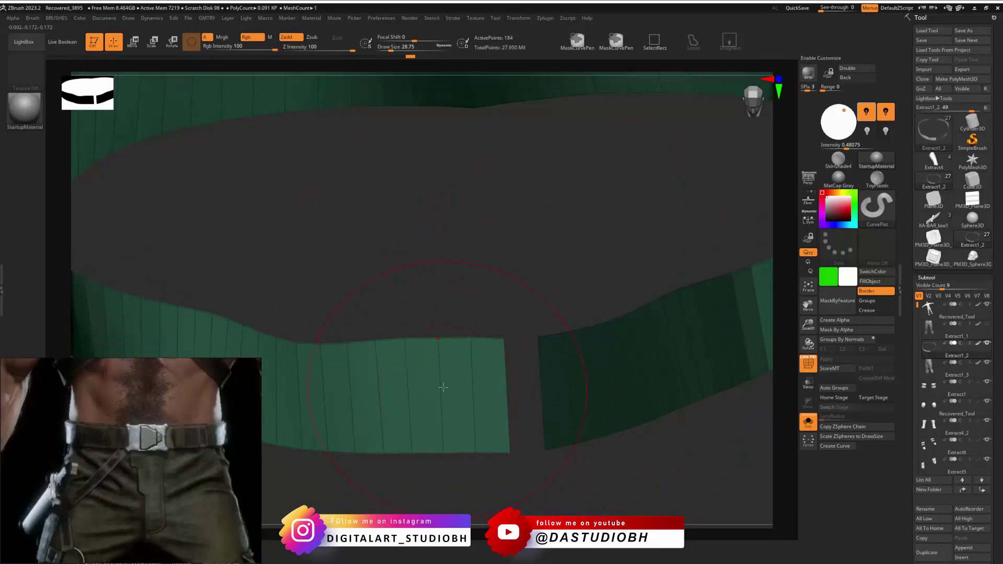
right_drag(443, 387, 518, 398)
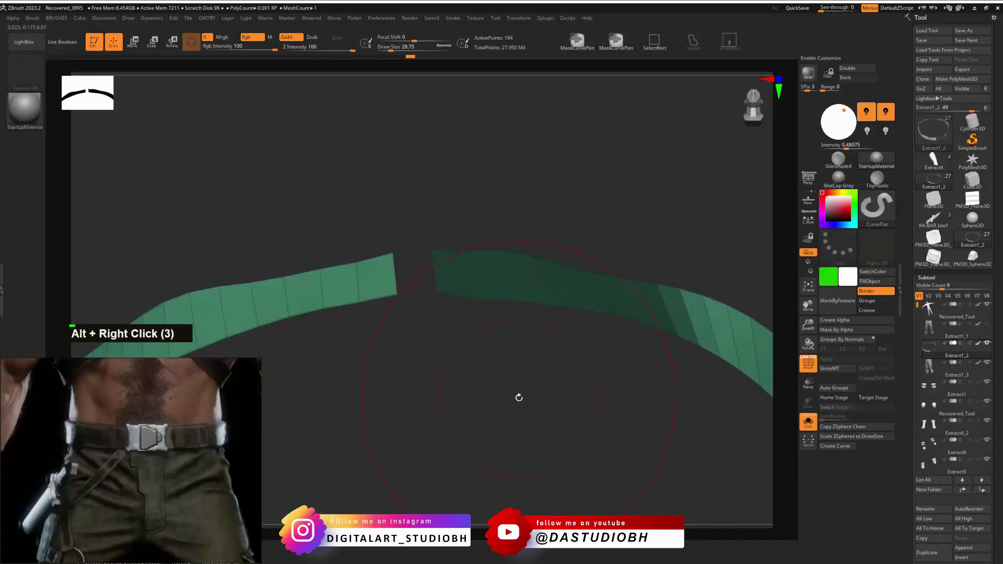
Undo the mask and the front polygon deletion so the belt ring is closed again.
key(ctrl+z)
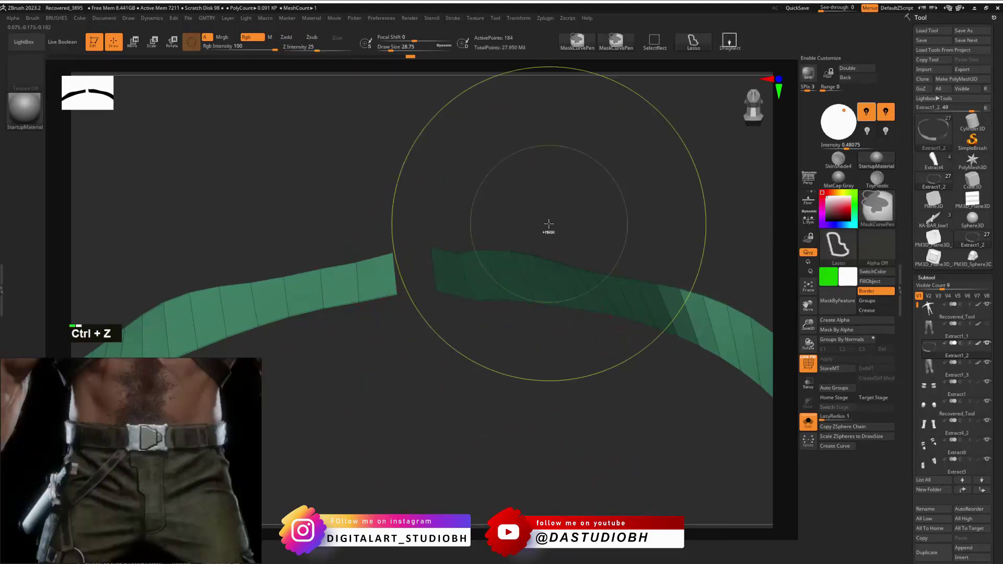
key(ctrl+z)
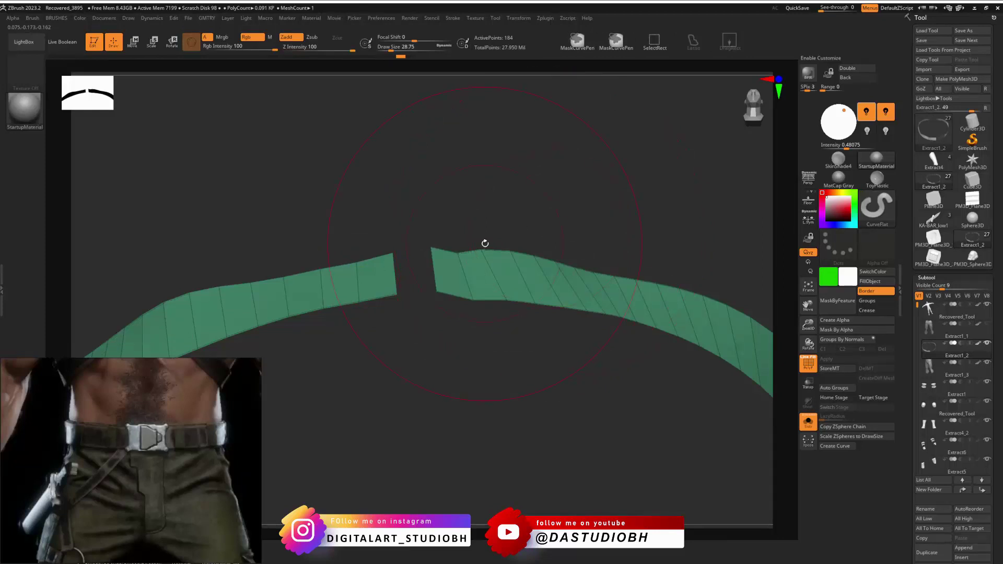
key(ctrl+z)
key(ctrl+z)
key(ctrl+z)
key(ctrl+z)
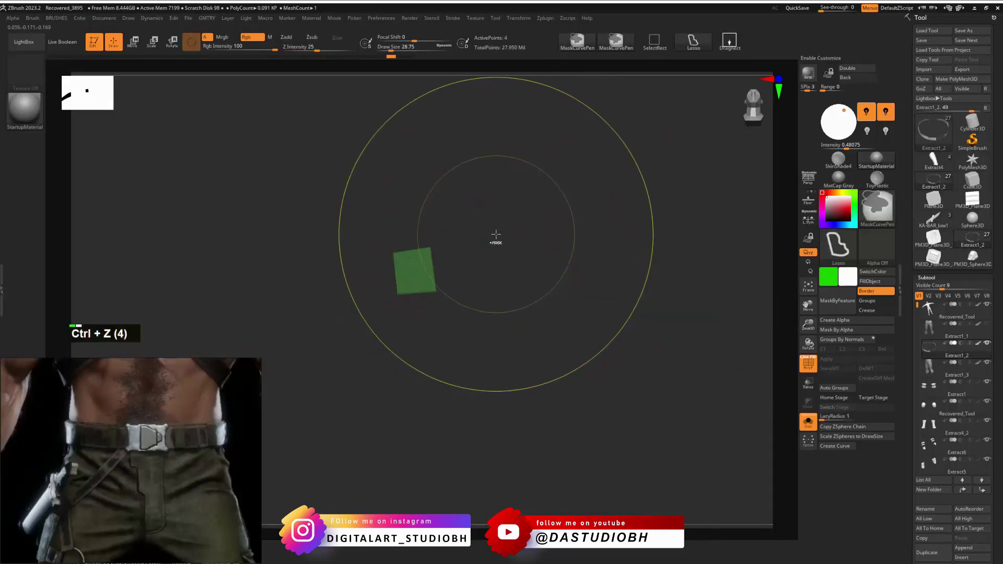
key(ctrl+z)
key(ctrl+z)
Show the belt together with the body and mask its front section from the front view.
alt+right_drag(621, 242, 671, 237)
right_click(647, 302)
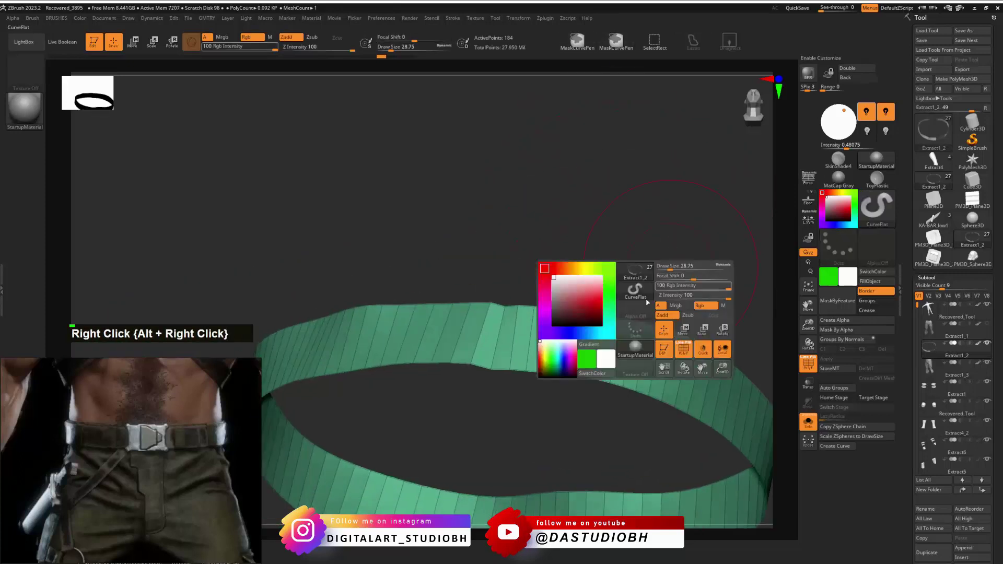
right_drag(543, 209, 585, 191)
right_drag(642, 245, 733, 260)
click(808, 423)
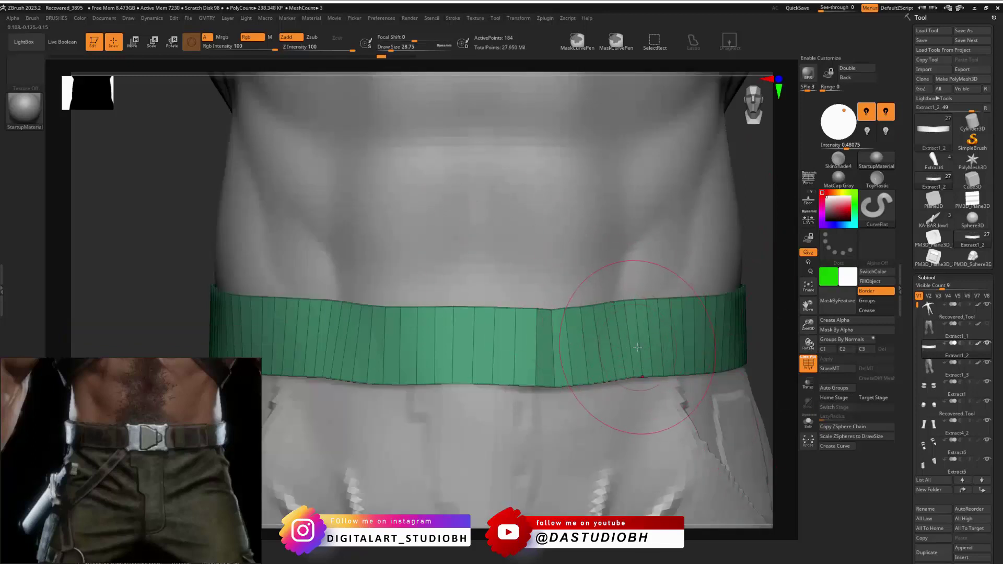
mouse_move(642, 360)
ctrl+mouse_down()
mouse_move(425, 444)
mouse_move(434, 438)
ctrl+mouse_up()
right_drag(656, 276, 659, 320)
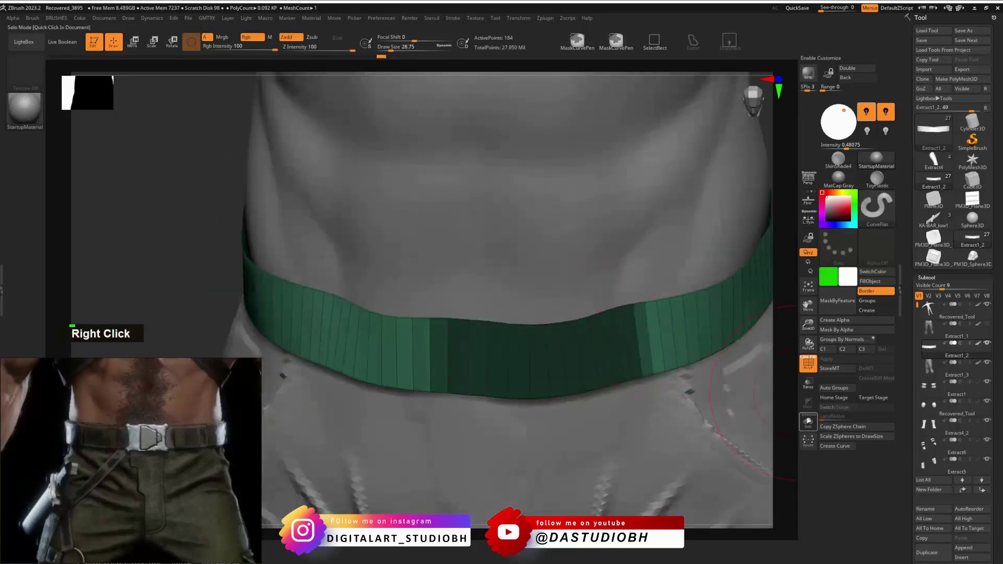
Solo the belt and extract its masked front section as a new subtool with thickness 0 and smoothing 0.
click(807, 422)
alt+right_drag(636, 253, 458, 258)
mouse_move(459, 257)
alt+mouse_down()
mouse_move(468, 271)
mouse_move(647, 246)
mouse_move(434, 148)
alt+mouse_up()
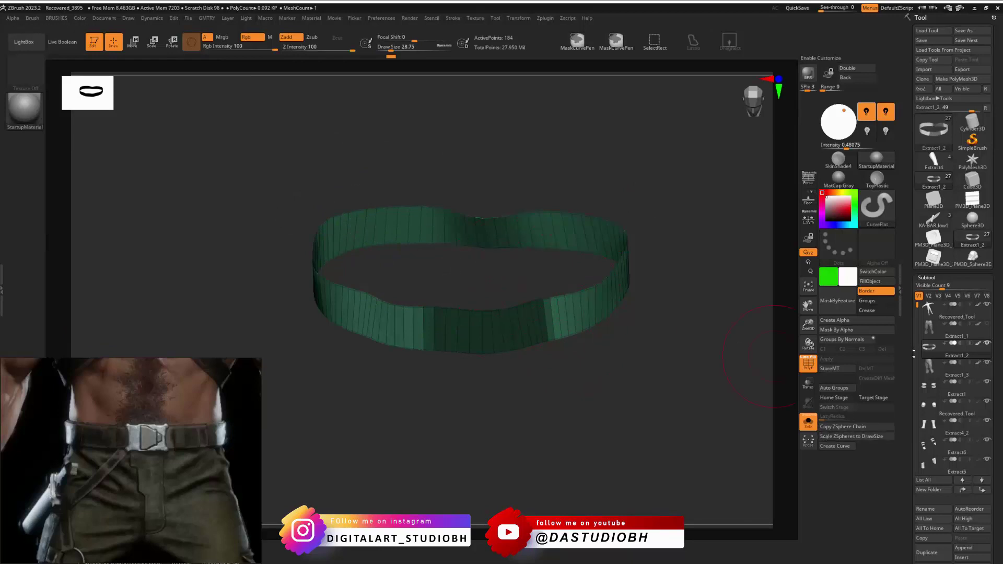
scroll(931, 233, down, 10)
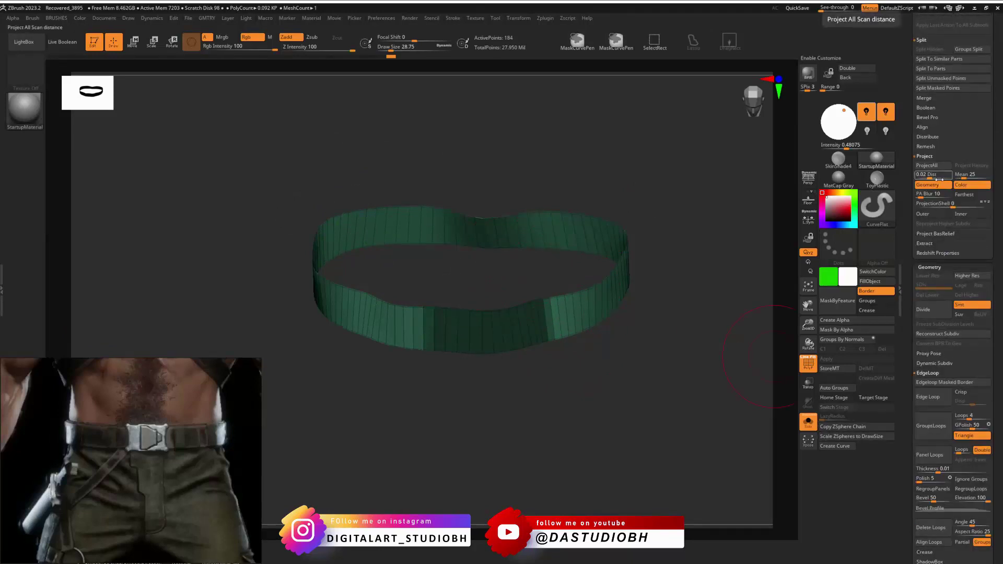
shift+click(924, 244)
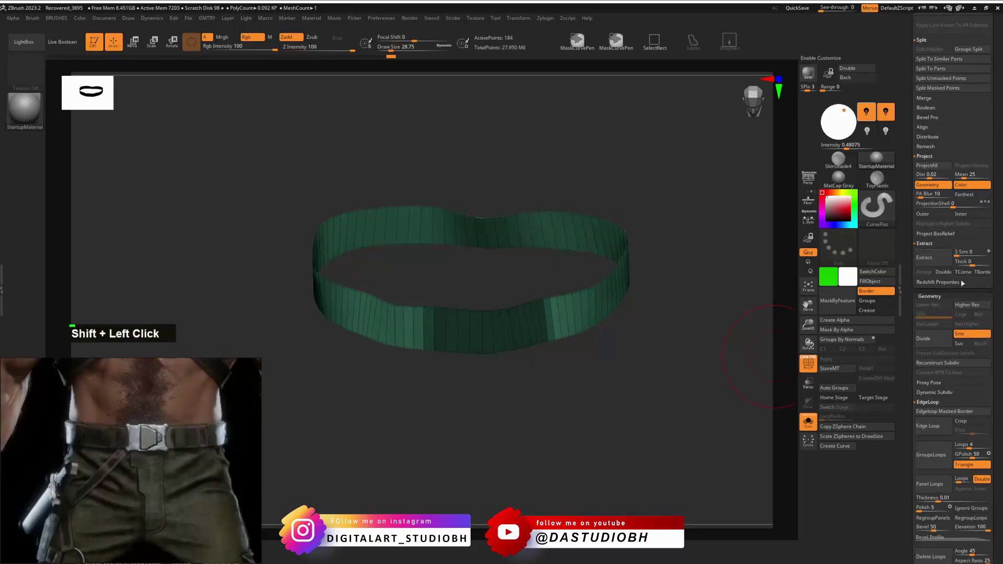
click(931, 257)
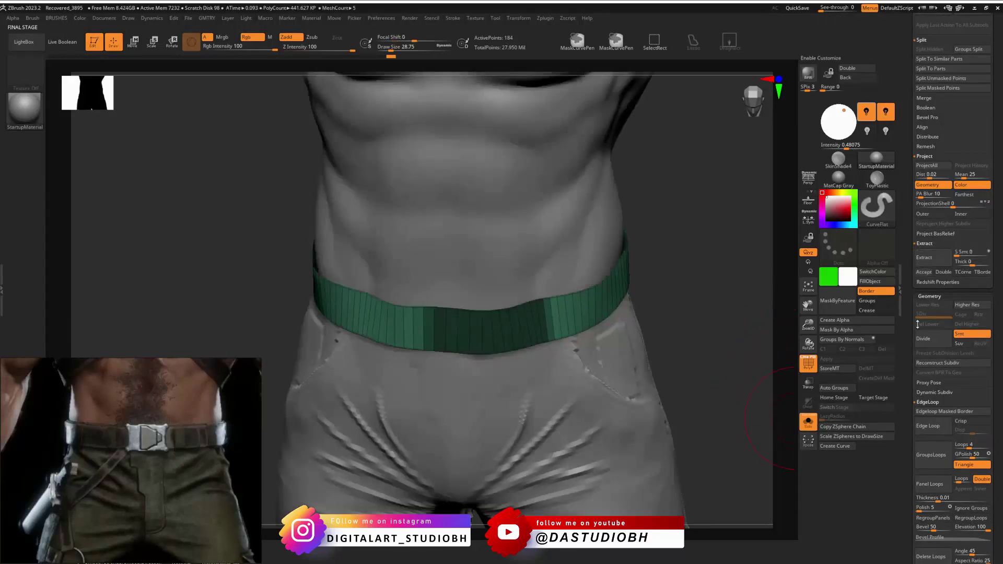
click(917, 275)
Solo the extracted front strip and examine it from the inner side.
right_drag(566, 315, 636, 267)
ctrl+shift+click(644, 302)
right_drag(645, 321, 625, 270)
ctrl+shift+click(629, 287)
ctrl+drag(617, 265, 619, 317)
alt+right_drag(595, 286, 607, 285)
alt+right_drag(596, 283, 623, 308)
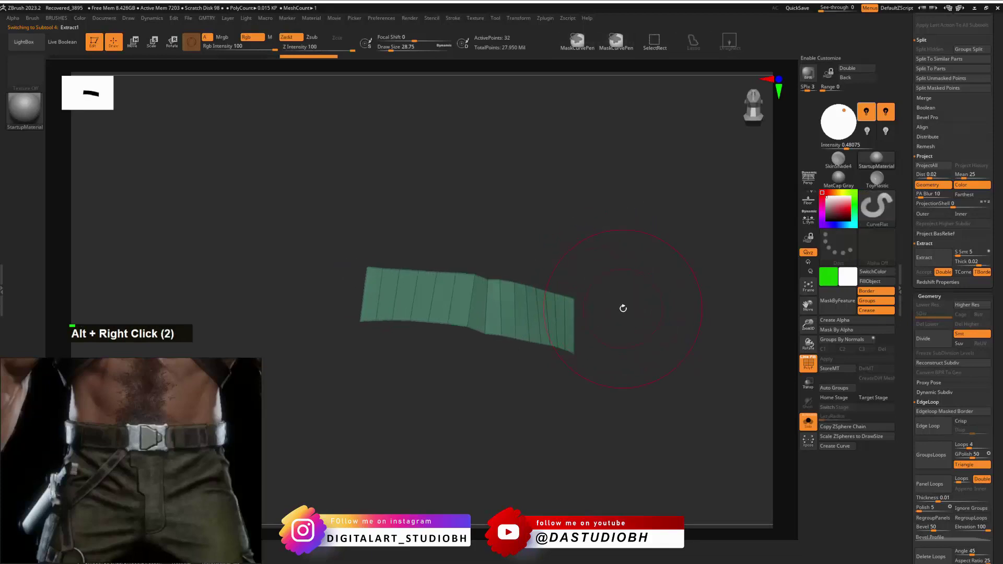
alt+right_drag(585, 272, 540, 283)
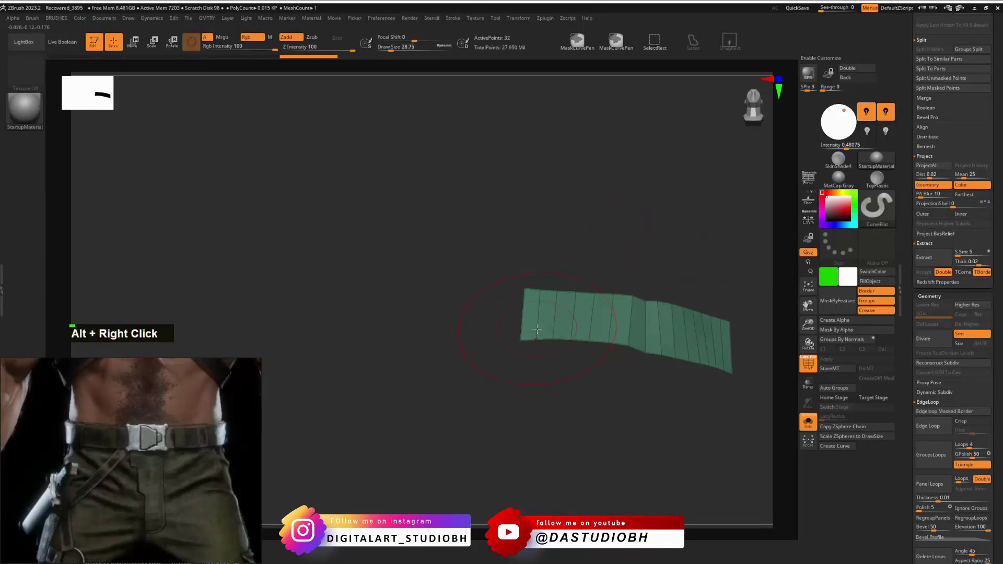
Select the belt ring subtool, isolate its polygon columns at the end of the extracted section and clear their mask.
drag(911, 309, 903, 422)
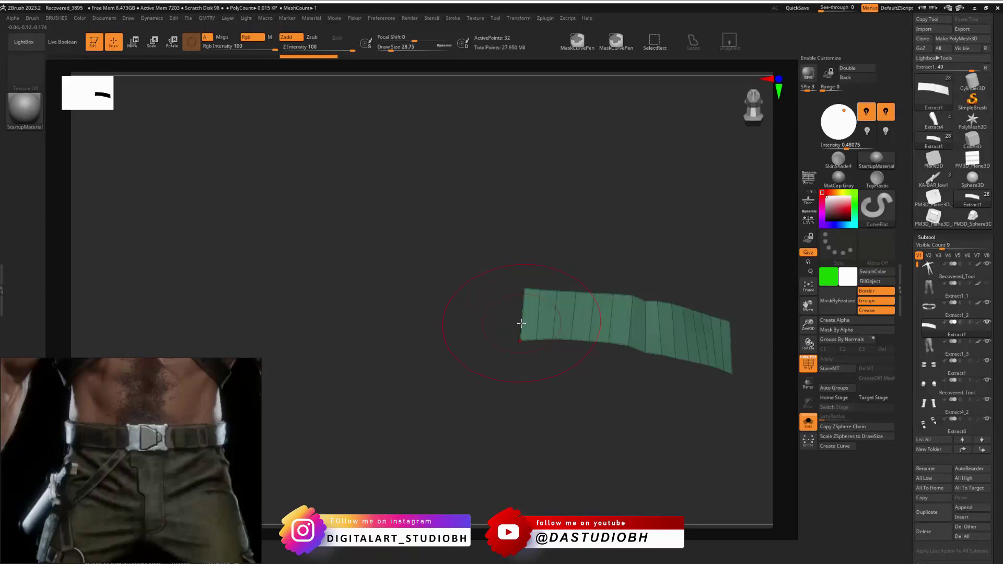
click(944, 308)
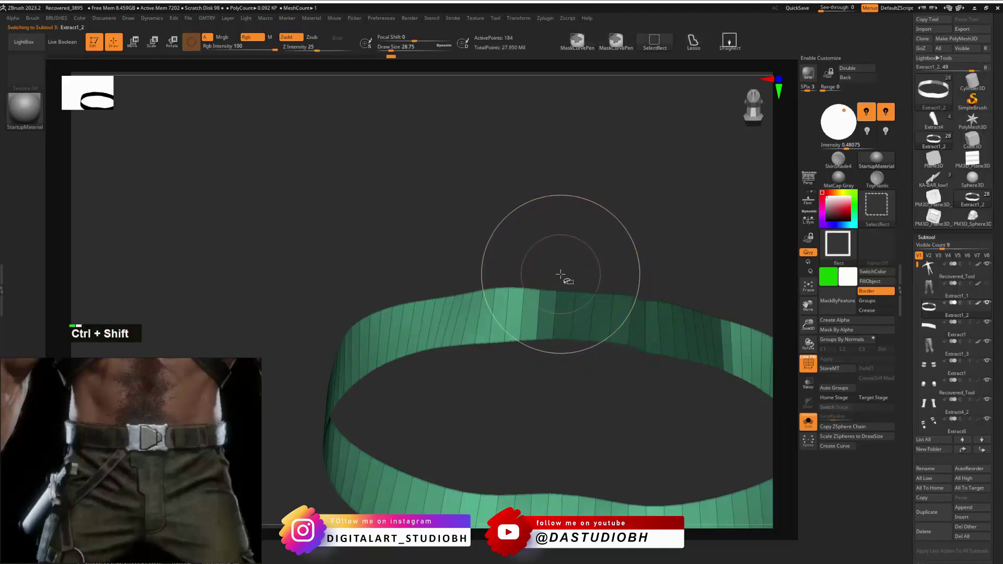
mouse_move(560, 274)
ctrl+alt+shift+mouse_down()
mouse_move(554, 384)
mouse_move(536, 377)
ctrl+alt+shift+mouse_up()
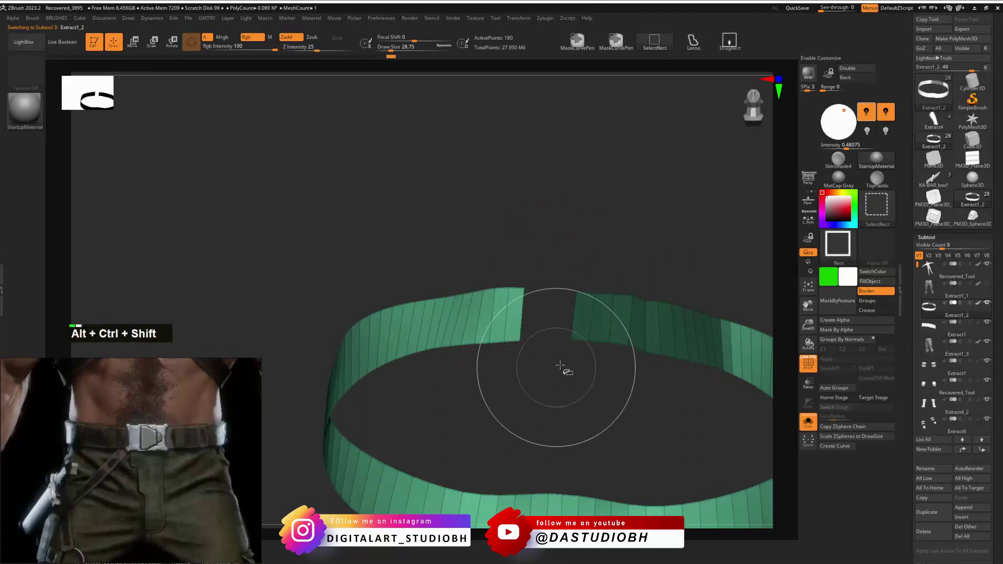
ctrl+shift+click(588, 236)
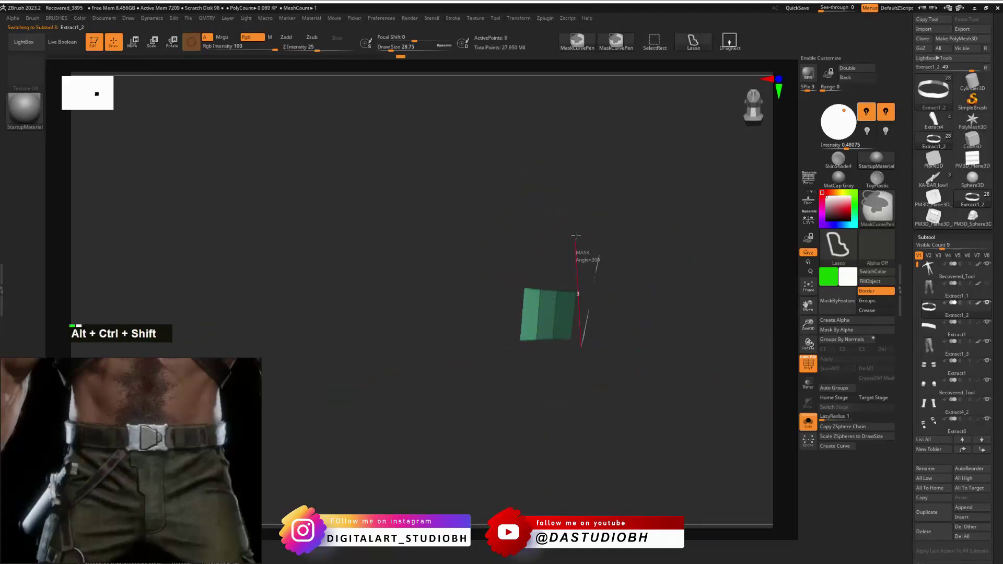
ctrl+drag(576, 235, 577, 236)
ctrl+drag(667, 287, 661, 319)
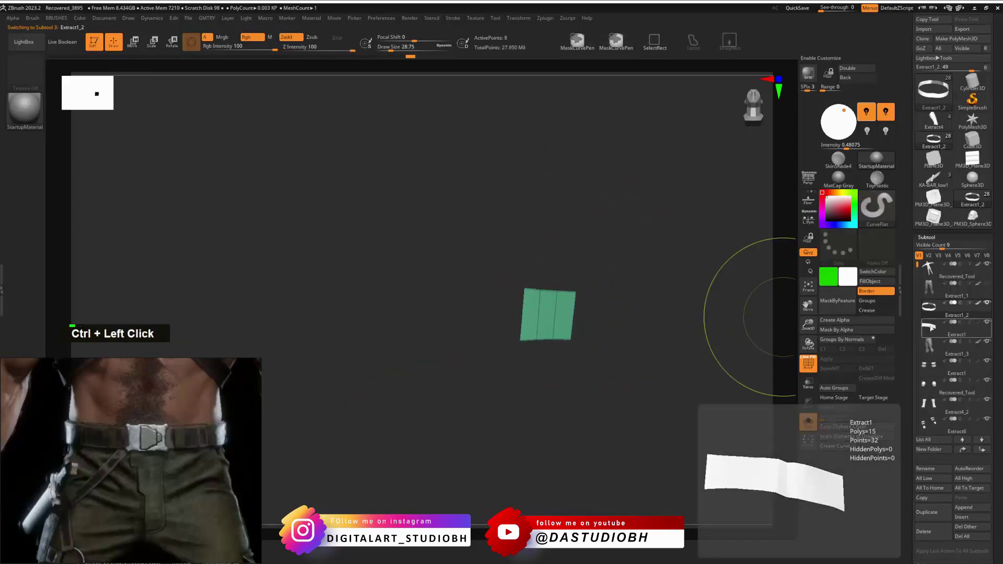
Compare with the extracted strip, isolate the ring's end column, invert the visibility and delete the hidden column.
click(932, 327)
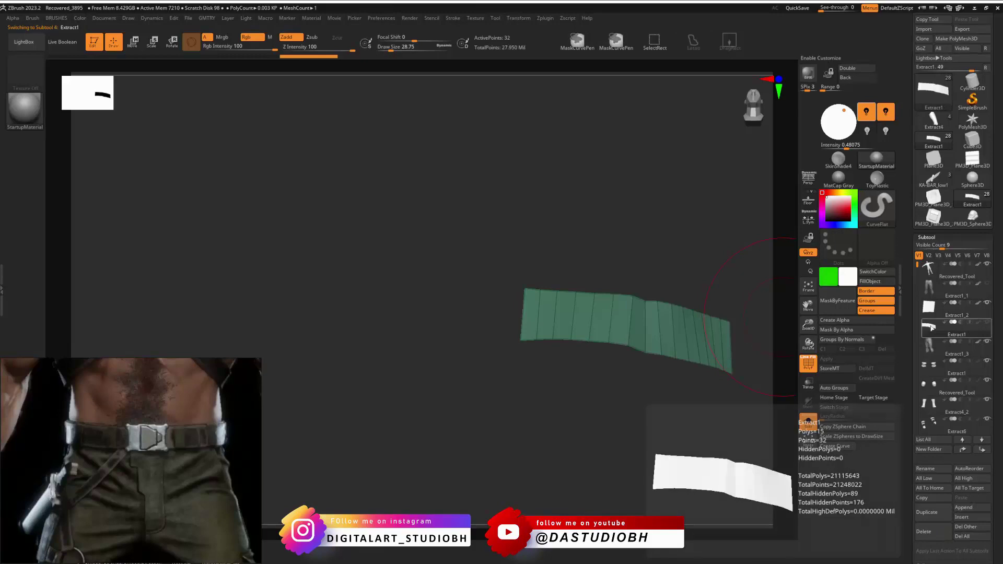
click(932, 308)
ctrl+alt+shift+drag(591, 268, 590, 267)
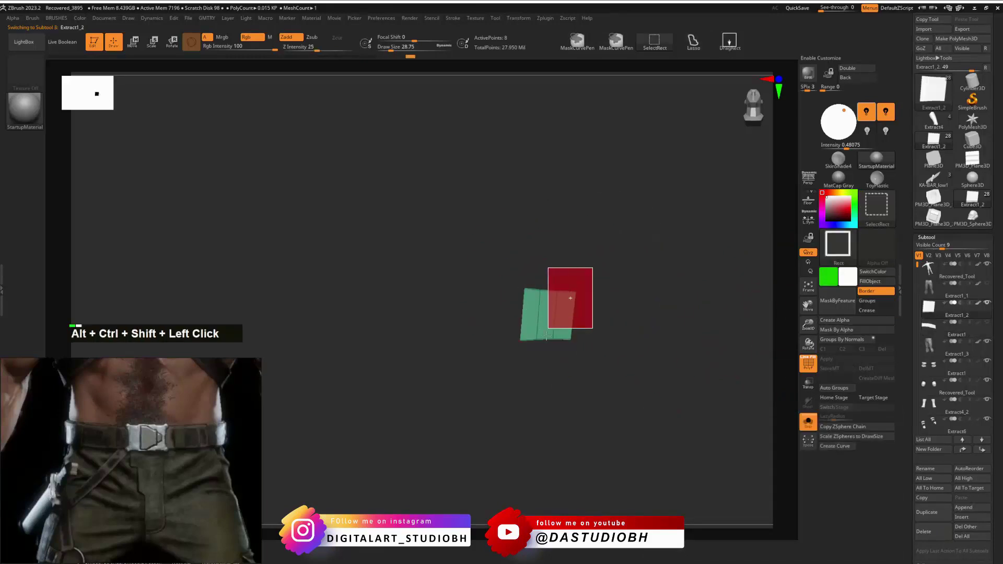
ctrl+alt+shift+drag(547, 336, 546, 381)
ctrl+shift+drag(591, 264, 606, 324)
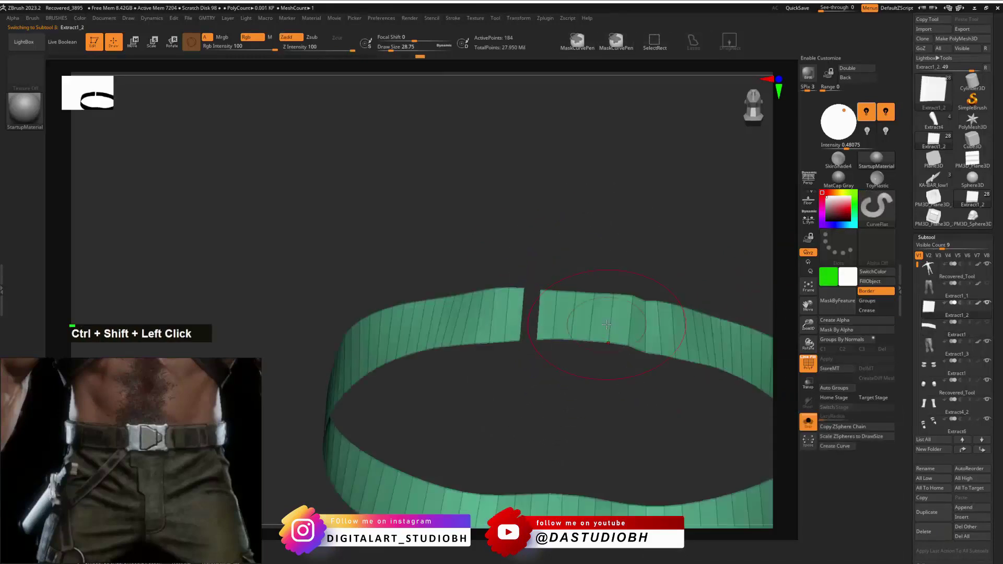
key(ctrl+v)
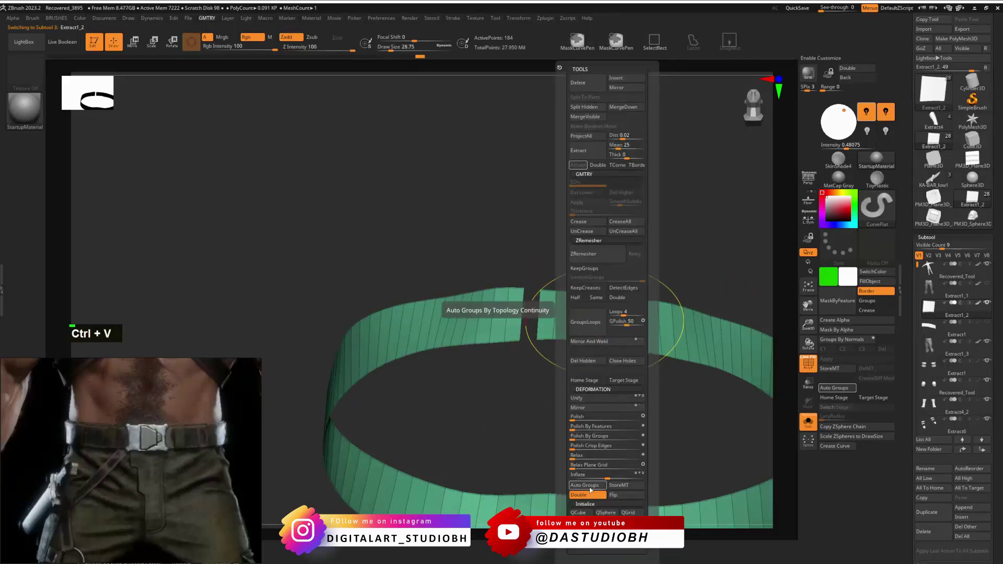
click(585, 360)
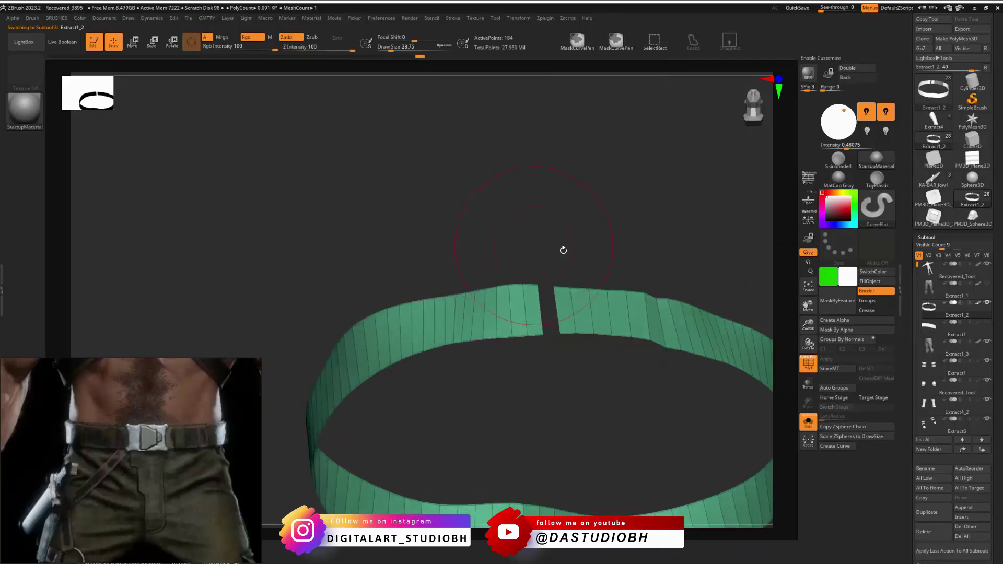
Select the belt ring subtool and merge it down with the extracted front strip below it.
mouse_move(933, 310)
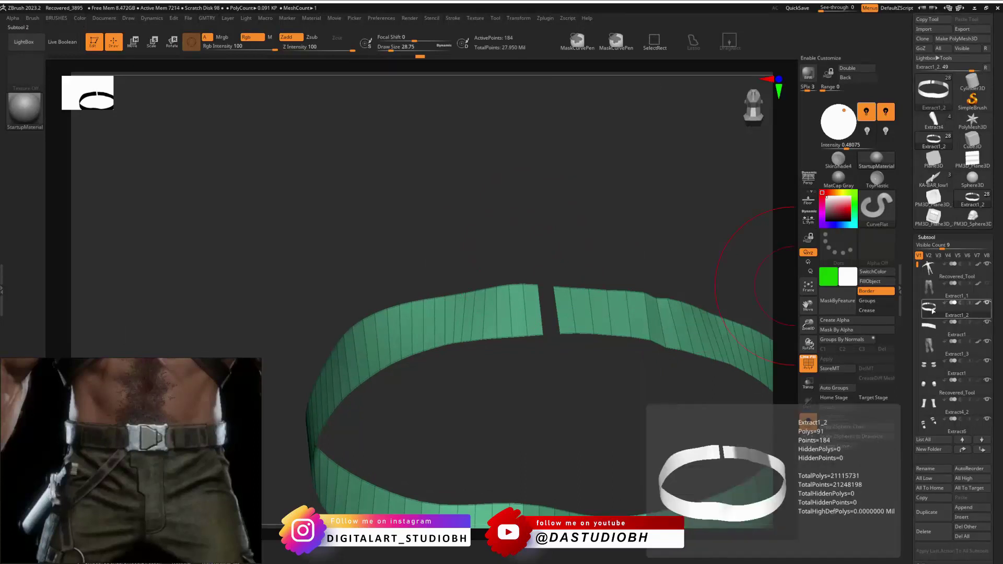
ctrl+click(700, 285)
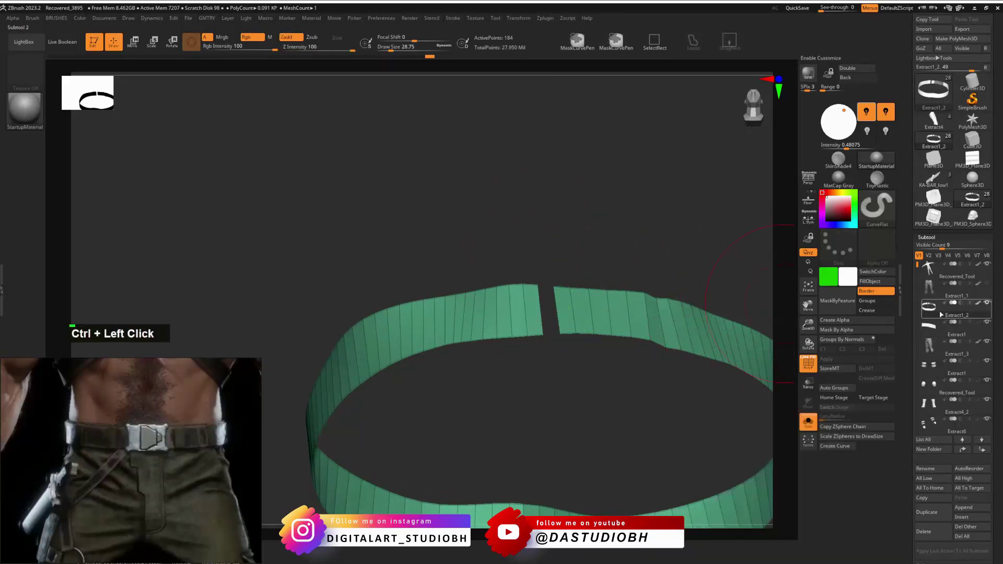
ctrl+click(649, 291)
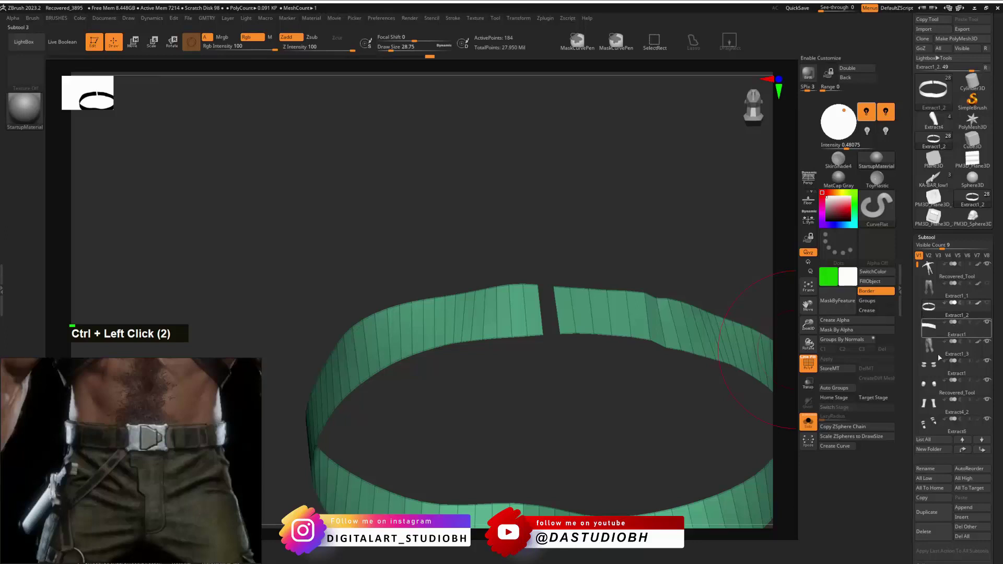
drag(904, 469, 904, 361)
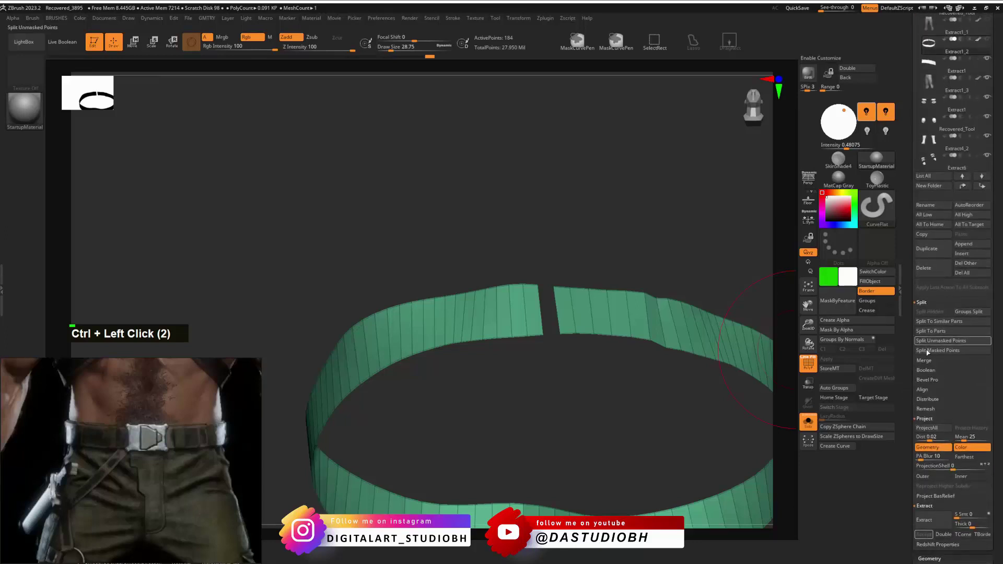
shift+click(927, 361)
click(933, 370)
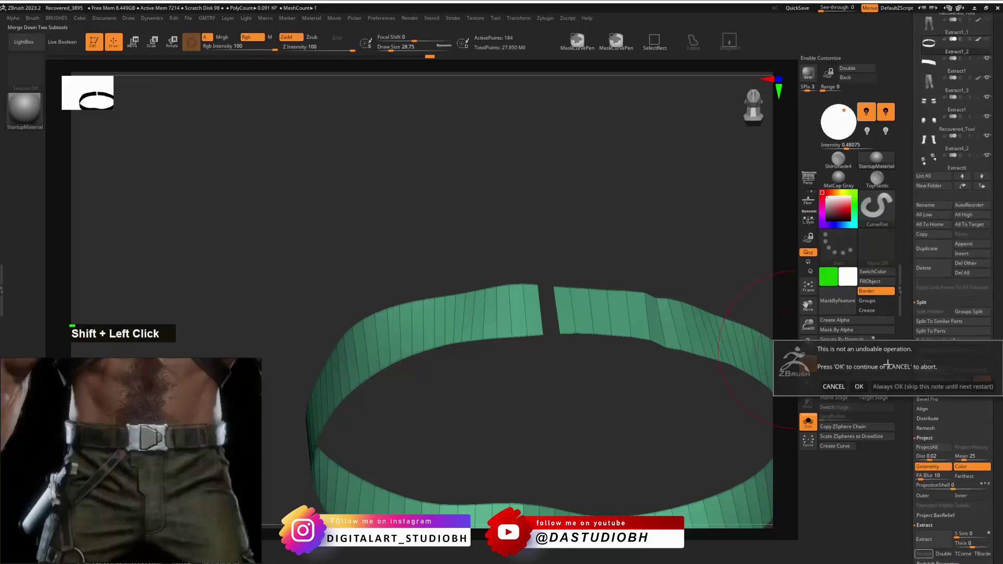
click(886, 387)
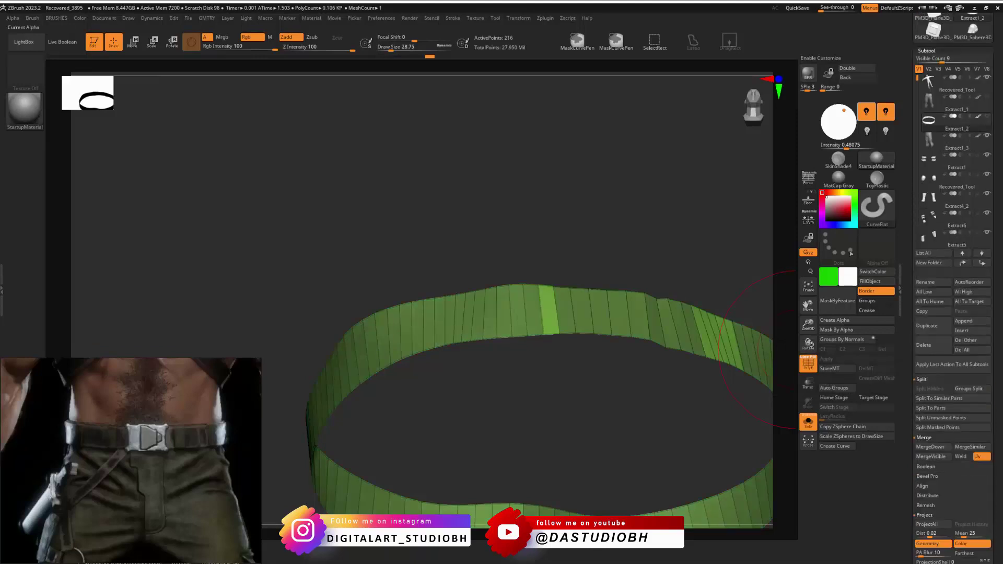
Isolate the belt ring, mask it and restore full visibility so only the overlapping front strip stays unmasked.
right_drag(598, 299, 554, 259)
right_click(566, 274)
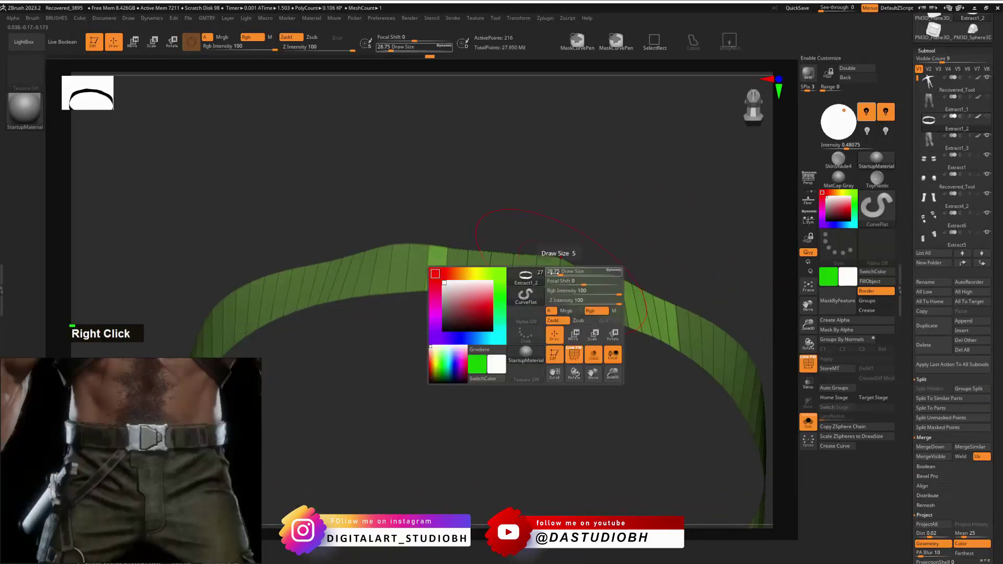
ctrl+shift+click(711, 347)
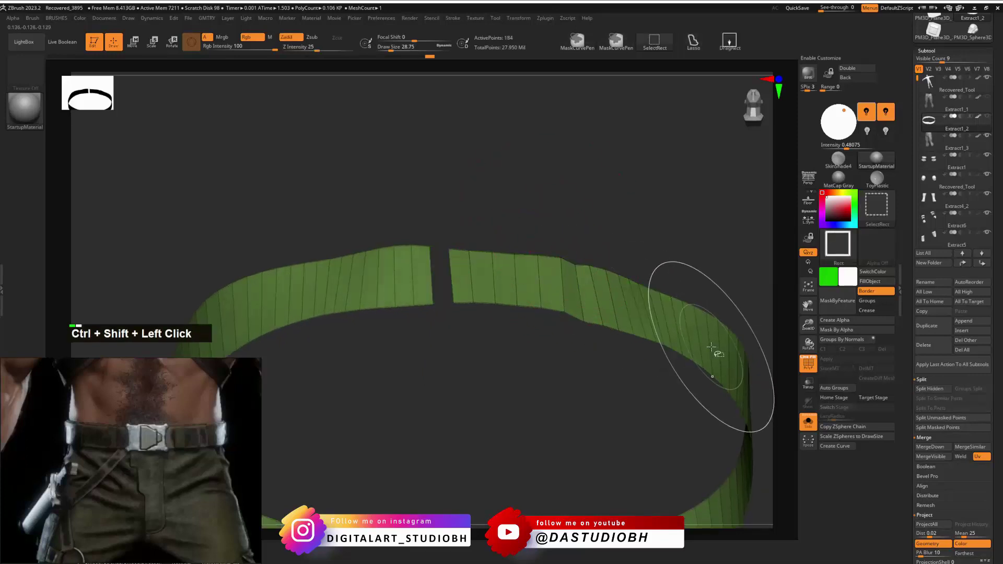
ctrl+click(632, 238)
ctrl+shift+click(631, 239)
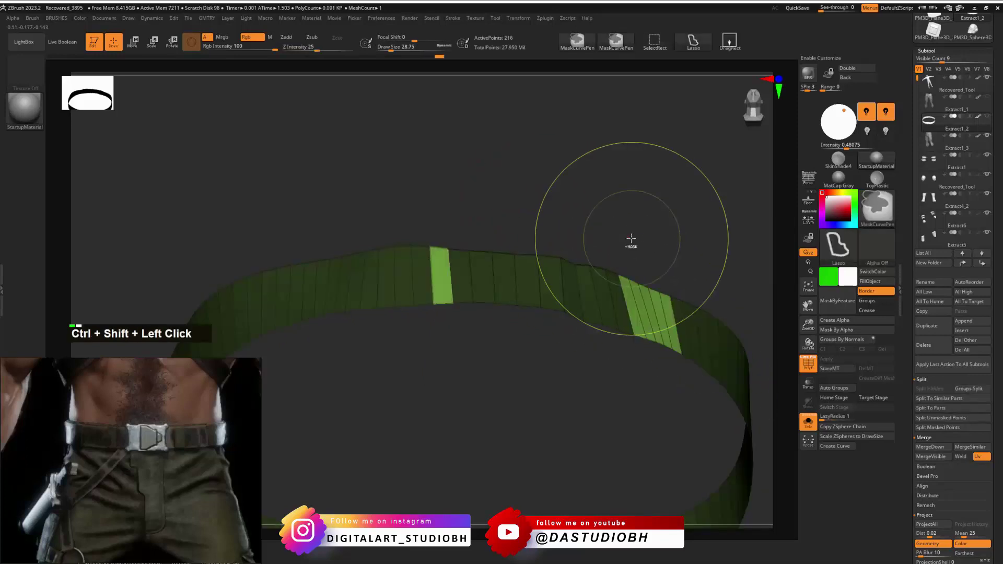
alt+right_drag(632, 228, 503, 252)
mouse_move(432, 219)
ctrl+mouse_down()
mouse_move(510, 234)
mouse_move(510, 162)
ctrl+mouse_up()
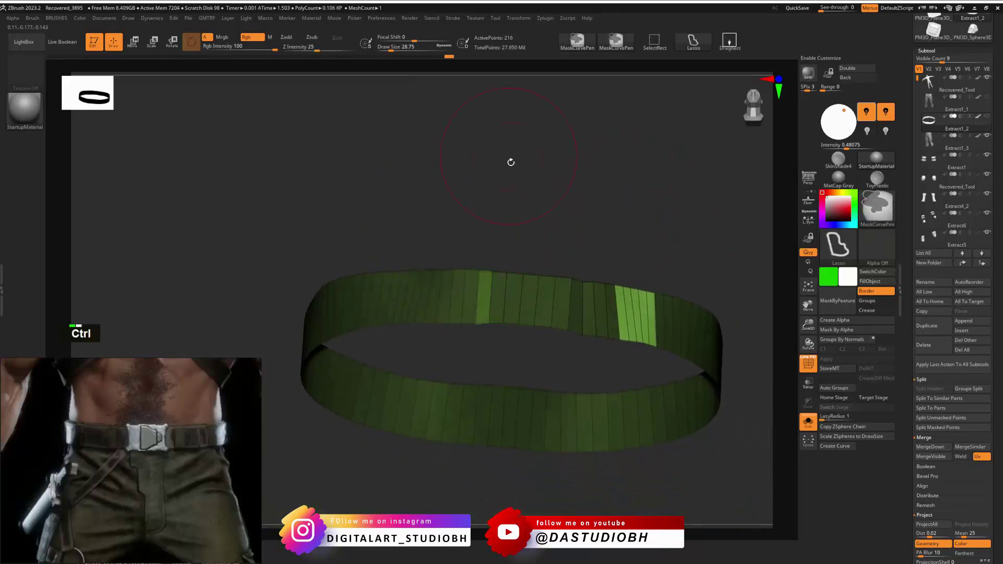
Push the unmasked front strip outward from the ring with the Move brush at a draw size of about 44.
mouse_move(643, 275)
alt+right_down()
mouse_move(535, 275)
mouse_move(517, 262)
mouse_move(520, 284)
alt+right_up()
key(s)
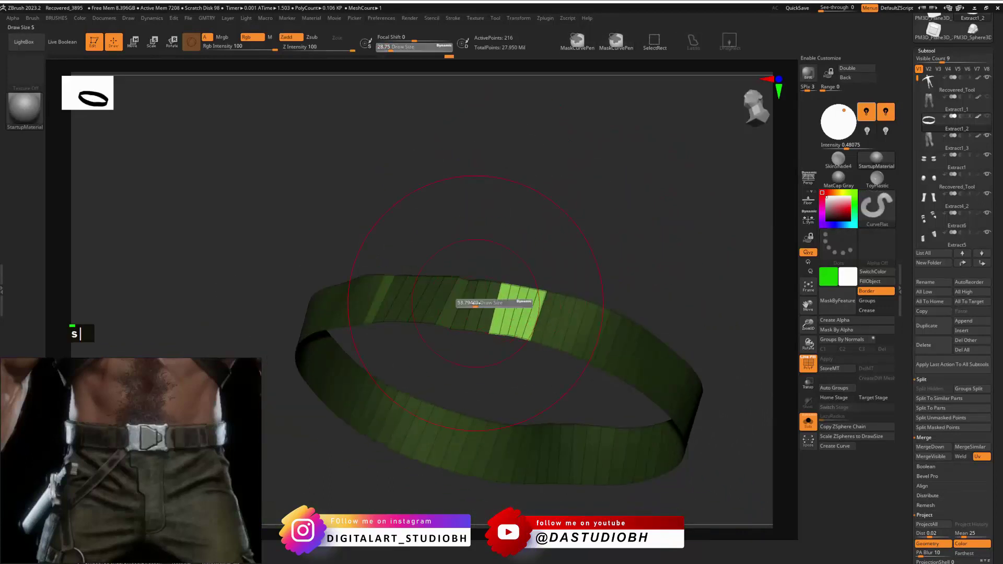
key(ctrl+b)
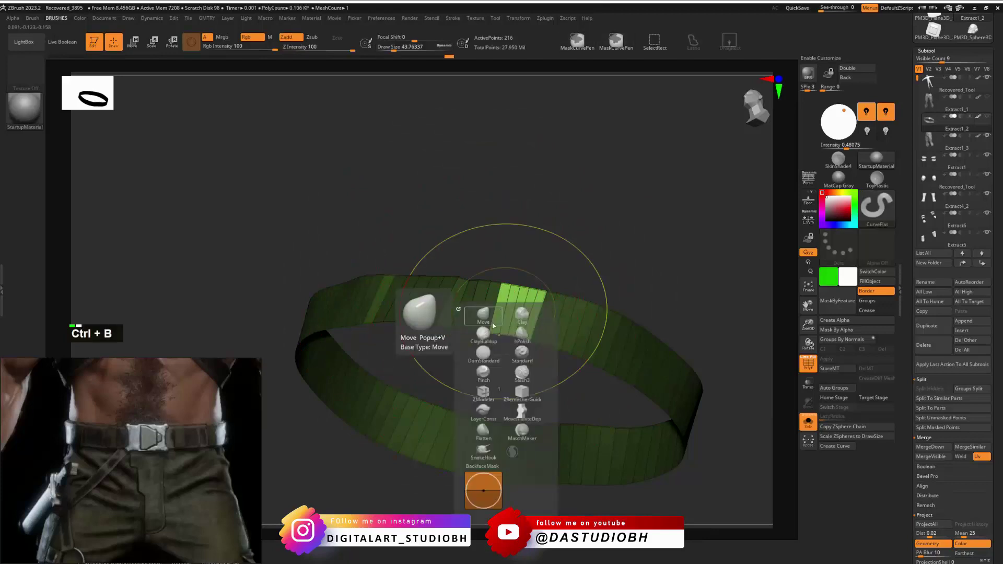
key(ctrl+b)
click(474, 324)
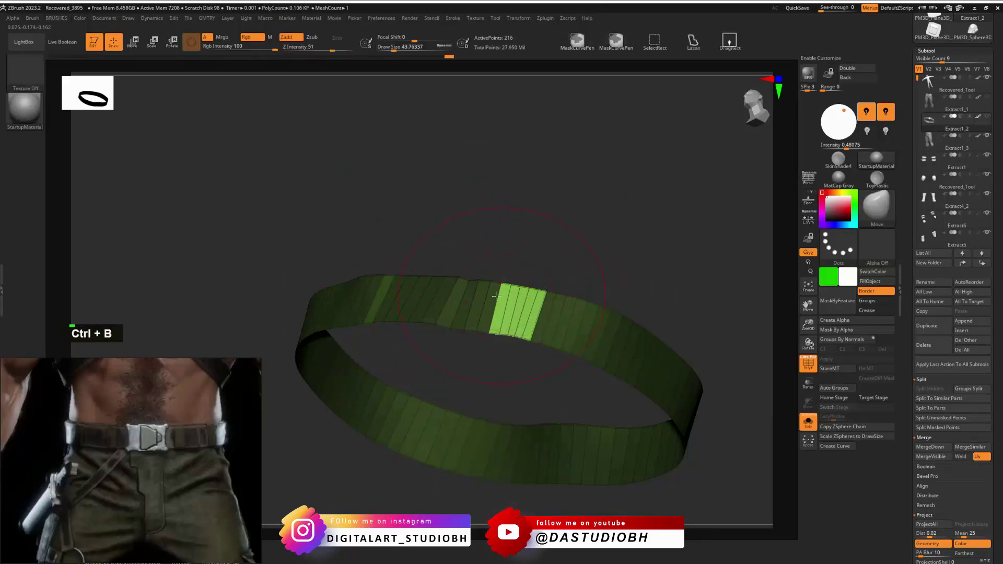
mouse_move(481, 325)
right_down()
mouse_move(496, 253)
mouse_move(420, 333)
right_up()
alt+click(487, 302)
alt+drag(467, 325, 475, 323)
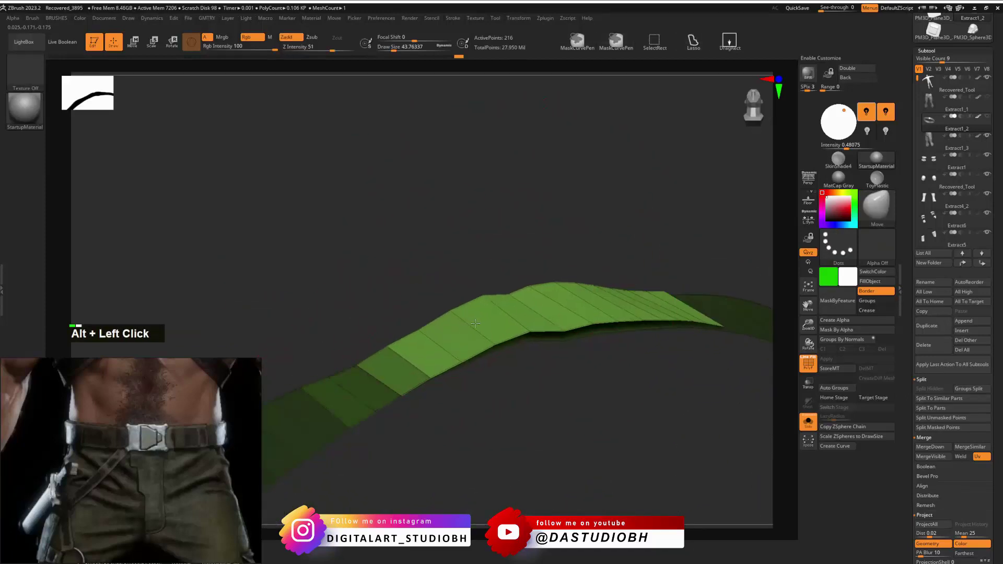
right_drag(544, 316, 559, 290)
Isolate the overlapping front strip and assign it its own polygroup, with the whole belt shown again and unmasked.
alt+right_drag(593, 223, 533, 228)
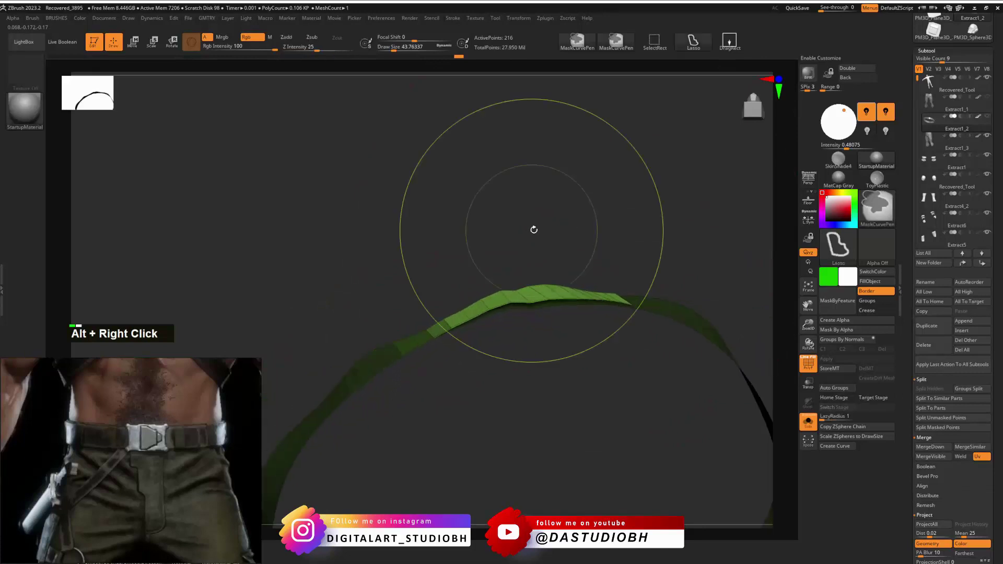
ctrl+drag(587, 201, 592, 241)
mouse_move(589, 238)
alt+right_down()
mouse_move(529, 228)
mouse_move(520, 156)
alt+right_up()
mouse_move(472, 182)
alt+right_down()
mouse_move(390, 199)
mouse_move(512, 253)
mouse_move(531, 273)
alt+right_up()
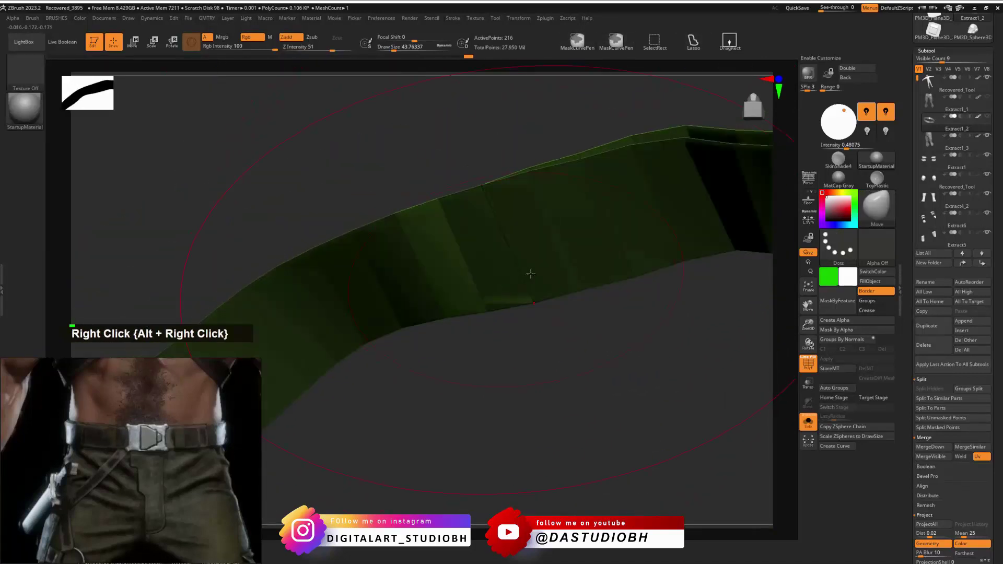
key(ctrl)
right_drag(560, 197, 574, 292)
alt+right_drag(564, 240, 578, 299)
ctrl+shift+click(583, 303)
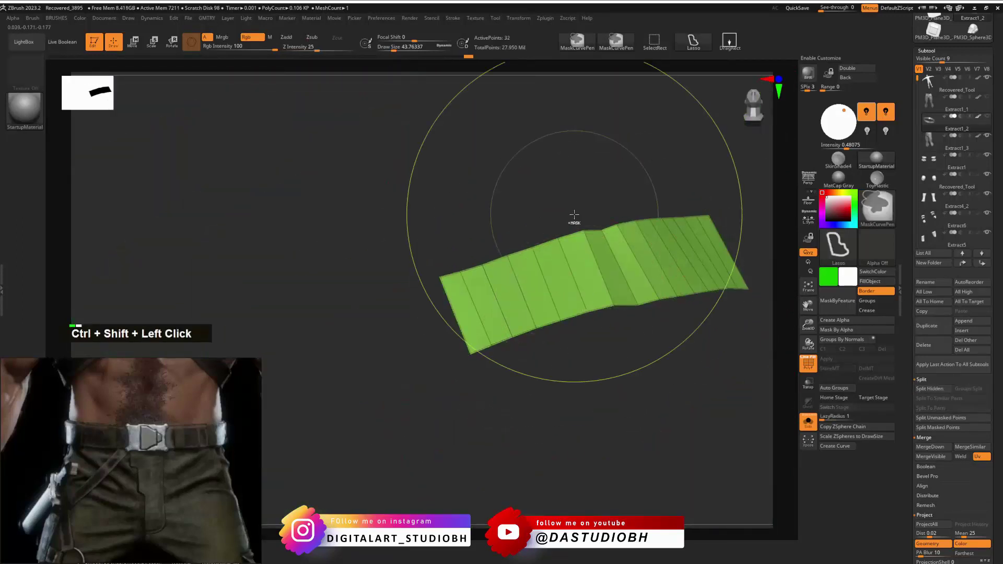
key(ctrl+w)
key(ctrl+w)
ctrl+shift+click(575, 195)
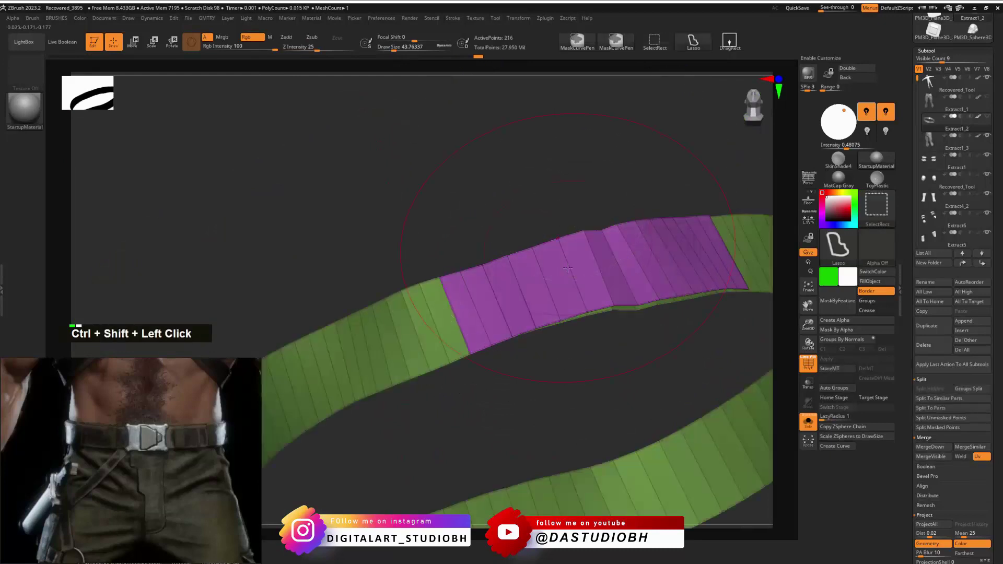
Switch to the ZModeler brush and set the draw size to 1.
right_drag(575, 195, 578, 293)
key(ctrl+b)
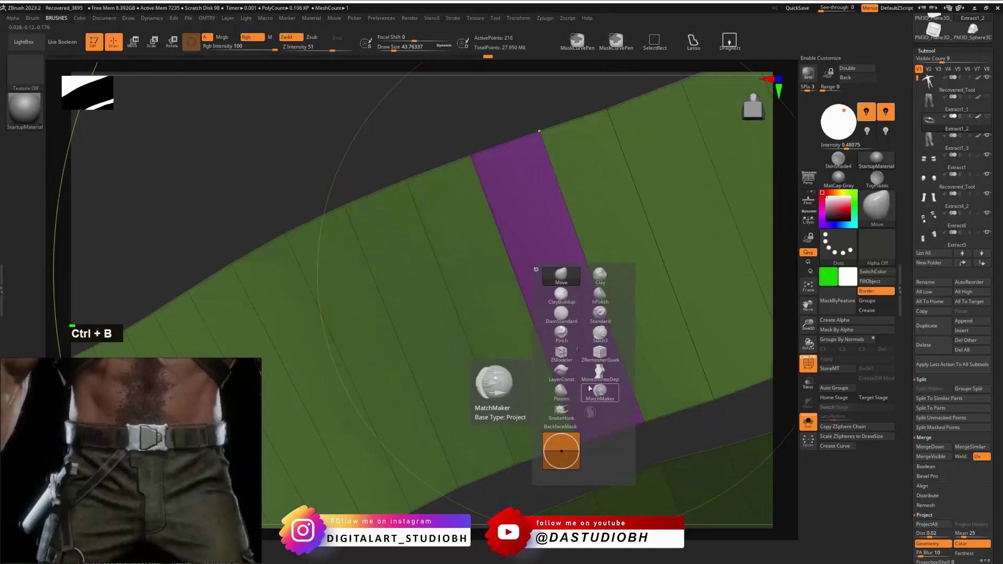
click(564, 360)
mouse_move(522, 166)
alt+right_down()
mouse_move(553, 224)
mouse_move(537, 222)
alt+right_up()
key(s)
drag(508, 220, 508, 220)
Set the ZModeler edge action to Slide on the border edge between the front strip and the ring.
alt+right_drag(544, 209, 645, 265)
alt+right_drag(543, 214, 590, 256)
mouse_move(585, 248)
alt+right_down()
mouse_move(545, 266)
mouse_move(566, 320)
mouse_move(485, 241)
alt+right_up()
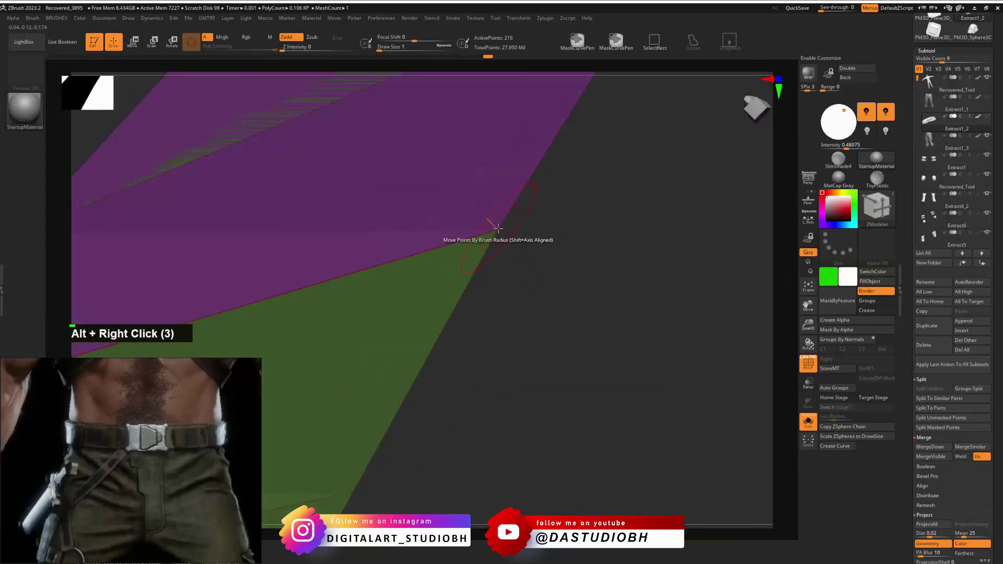
alt+right_drag(531, 221, 680, 235)
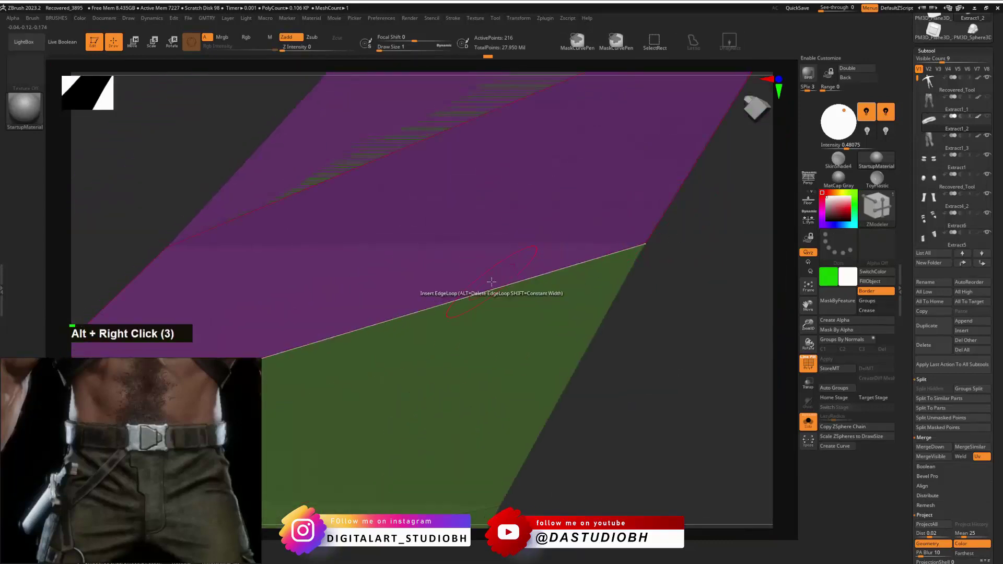
key(space)
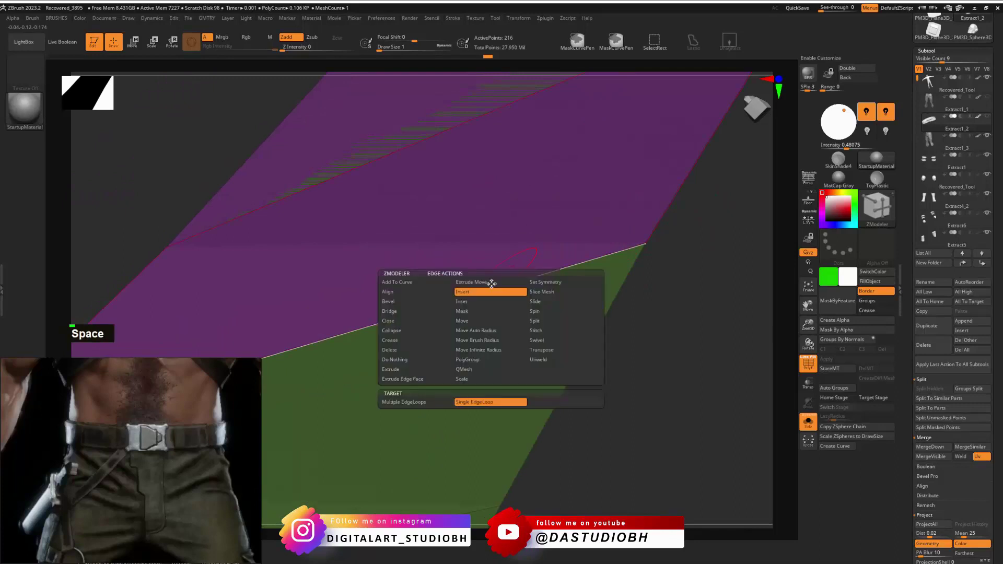
click(537, 302)
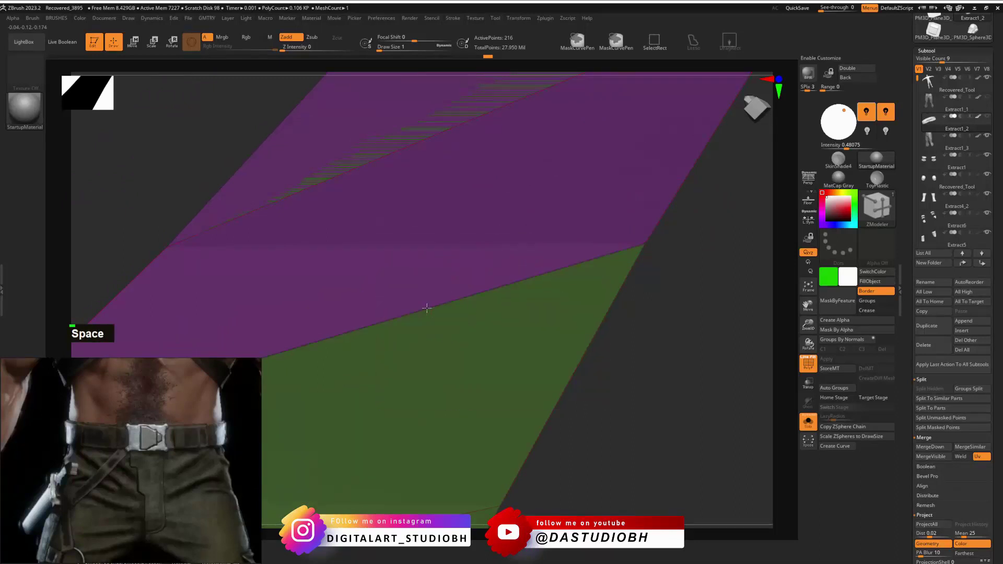
right_drag(610, 313, 426, 233)
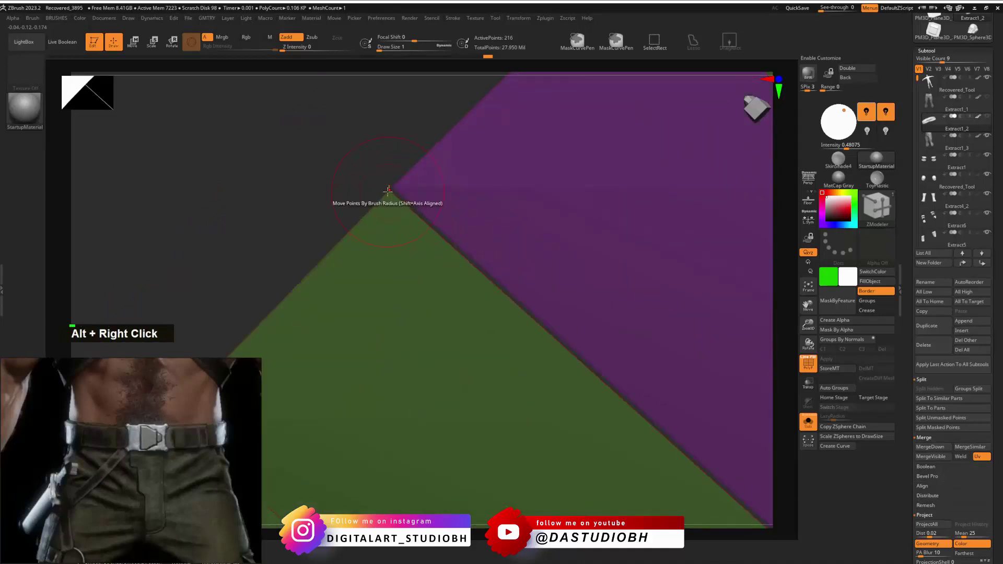
Try to stitch the strip's end corner points to the neighbouring ring points with the ZModeler Stitch point action.
key(space)
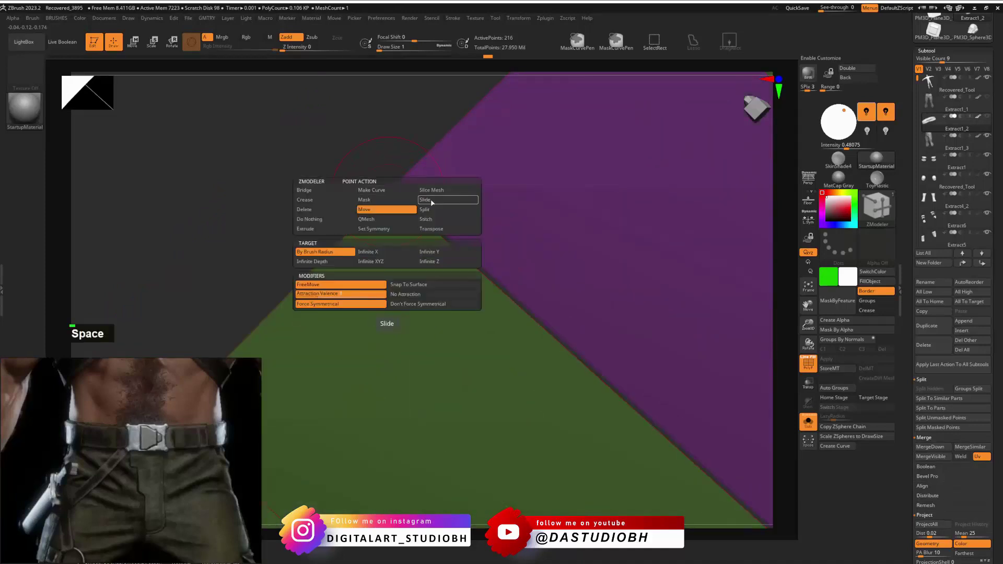
click(434, 220)
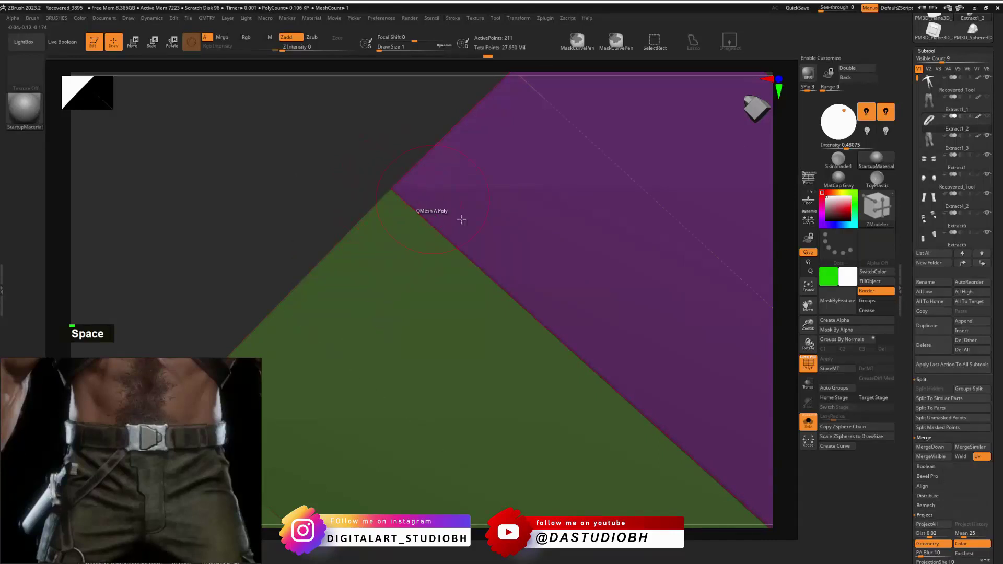
alt+right_drag(461, 219, 428, 278)
alt+right_drag(653, 433, 394, 195)
alt+right_drag(525, 350, 676, 424)
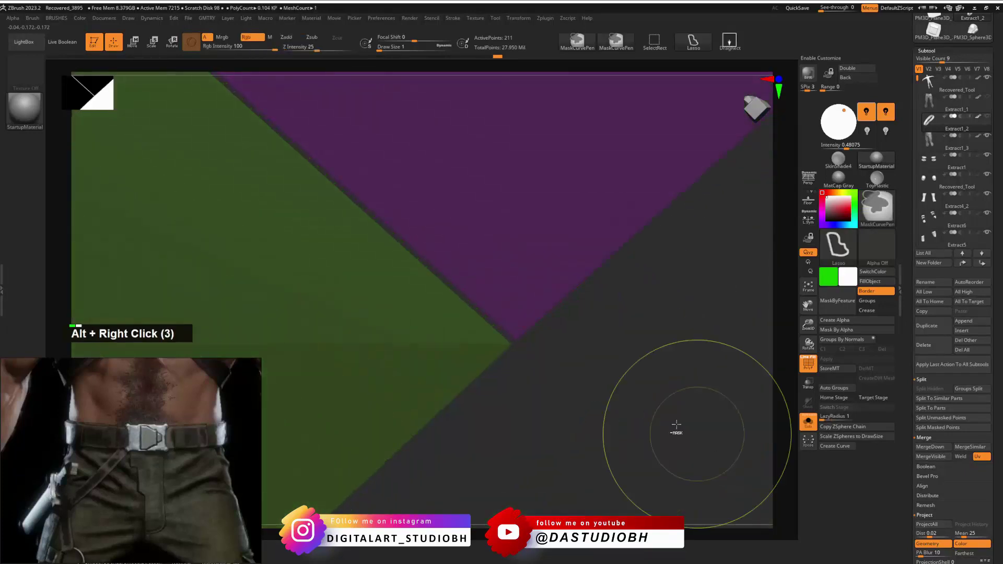
key(ctrl)
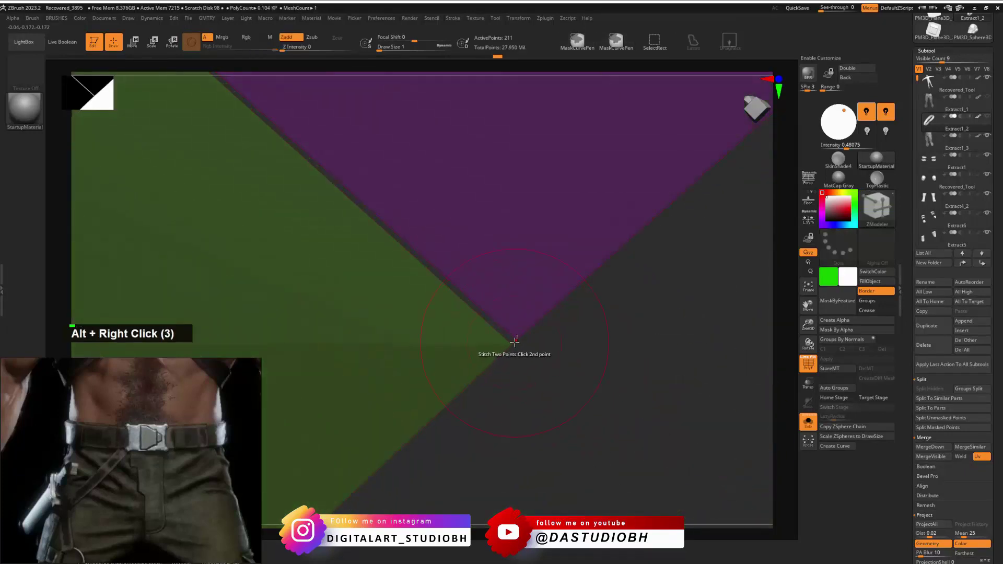
click(515, 340)
alt+right_drag(577, 334, 519, 343)
Inspect the seam at the strip's end from both sides and undo the point stitches.
ctrl+shift+click(506, 313)
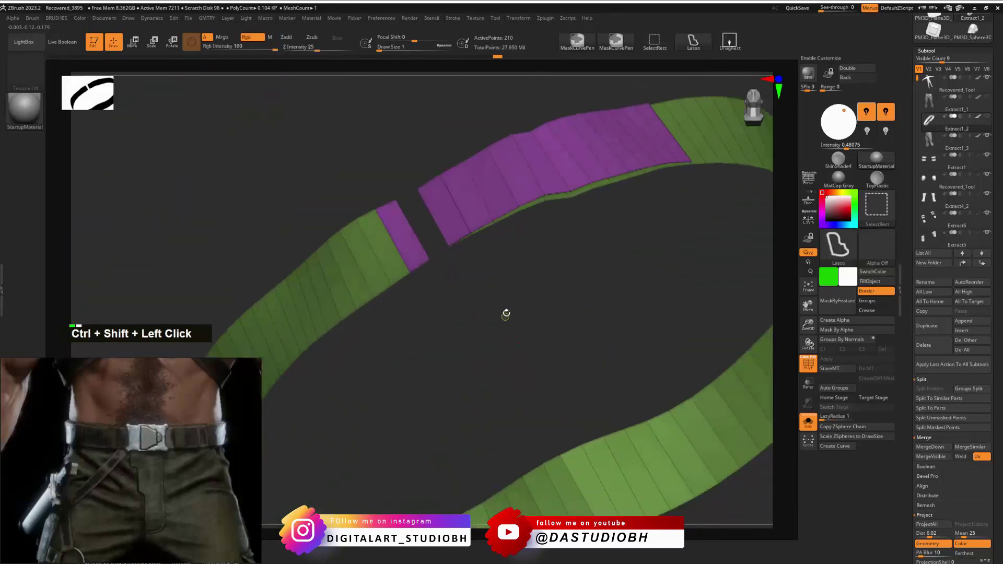
right_click(504, 291)
mouse_move(505, 291)
alt+right_down()
mouse_move(502, 268)
mouse_move(461, 285)
mouse_move(501, 347)
mouse_move(536, 338)
mouse_move(511, 307)
mouse_move(569, 265)
mouse_move(578, 273)
mouse_move(598, 264)
alt+right_up()
key(ctrl+z)
key(ctrl+z)
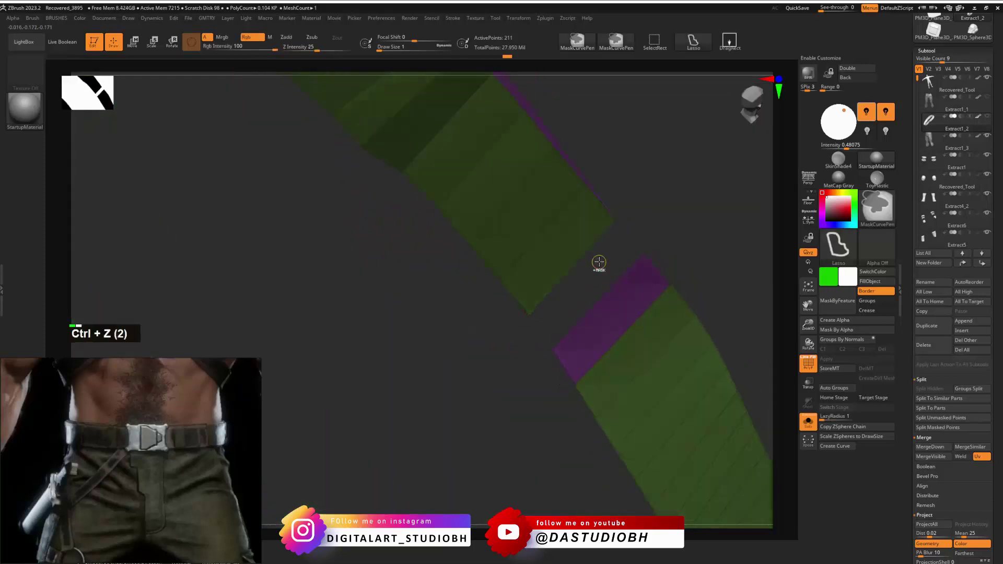
key(ctrl+z)
Isolate the front strip, compare its end with the full belt from the inner side and undo the last edit.
mouse_move(646, 286)
right_down()
mouse_move(600, 308)
mouse_move(405, 288)
mouse_move(506, 271)
right_up()
ctrl+shift+click(548, 290)
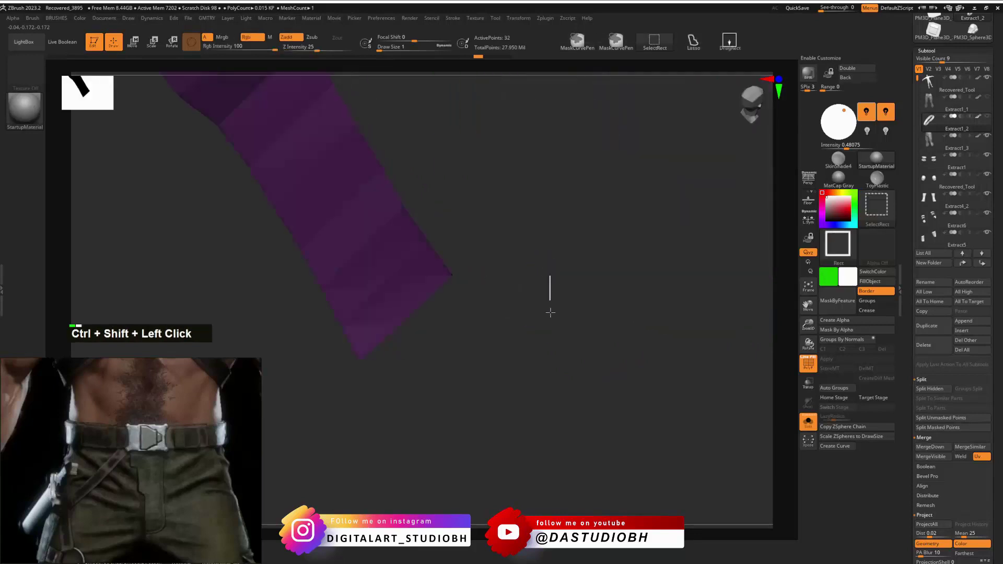
right_drag(555, 298, 519, 382)
ctrl+shift+click(546, 287)
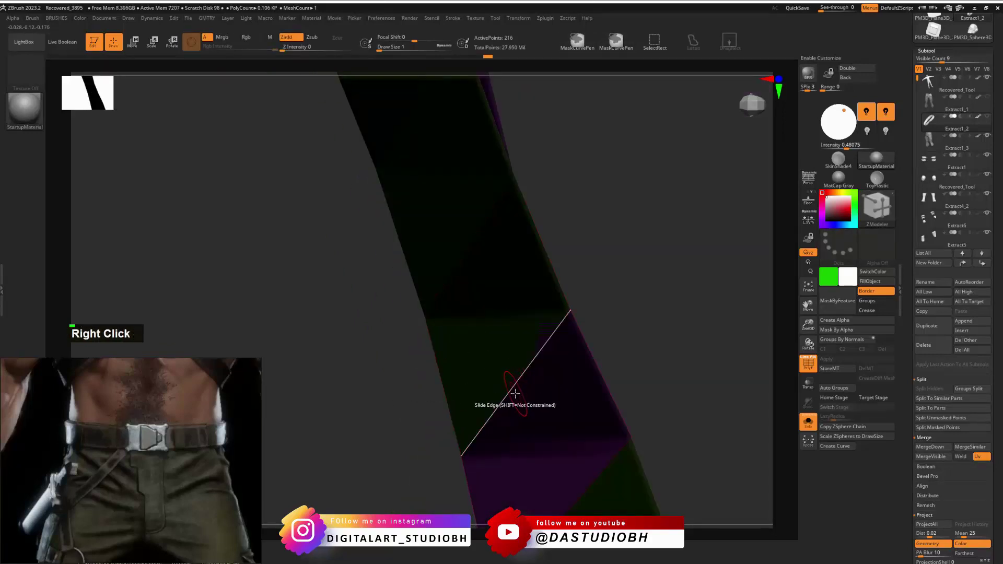
right_drag(609, 362, 594, 365)
key(ctrl+z)
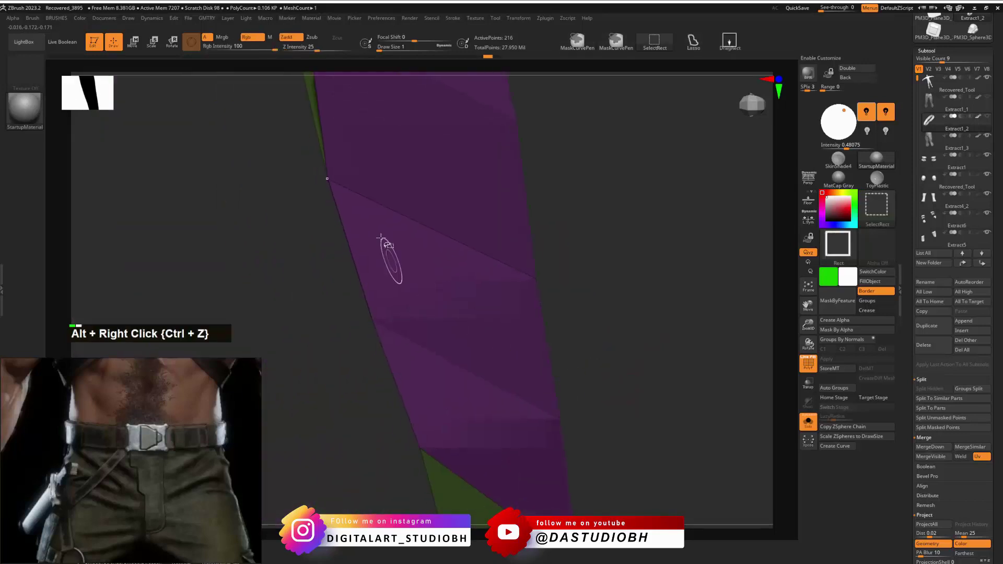
Examine the front strip's end from the outer and inner sides and undo the last edit.
ctrl+shift+click(403, 186)
ctrl+click(612, 225)
ctrl+shift+click(610, 224)
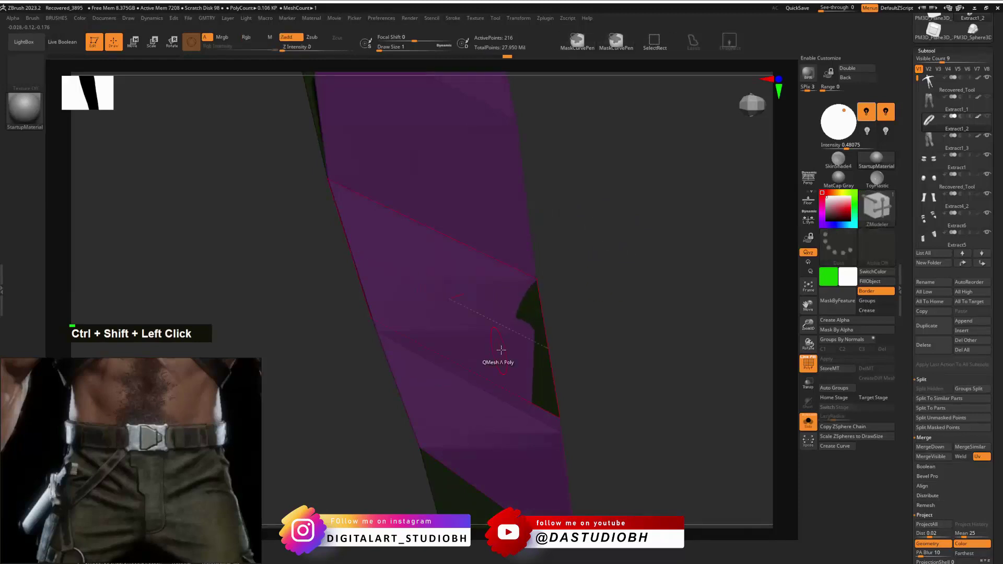
right_drag(501, 350, 524, 327)
key(ctrl+z)
alt+click(491, 326)
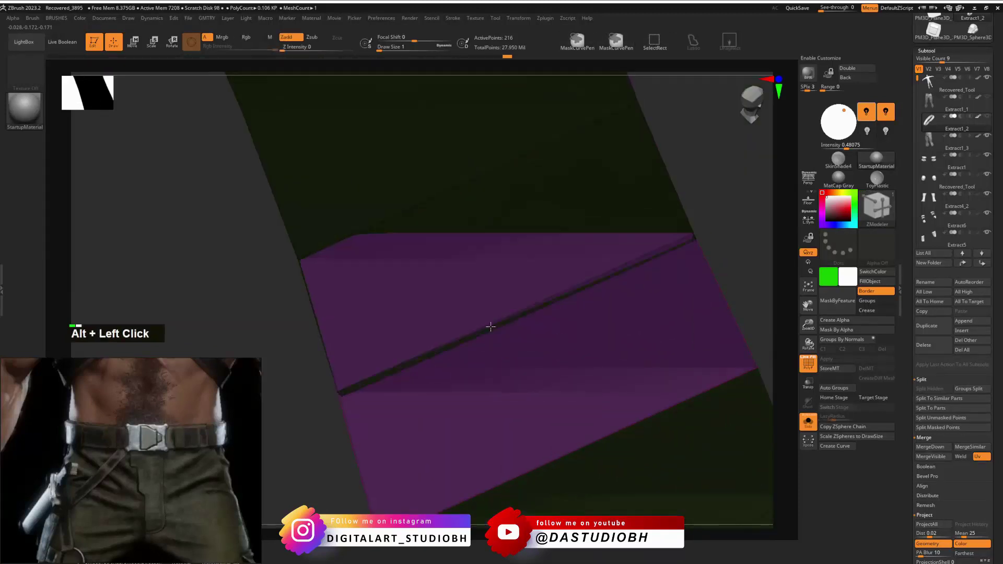
alt+drag(491, 326, 519, 327)
mouse_move(519, 327)
right_down()
mouse_move(522, 341)
mouse_move(632, 292)
mouse_move(491, 291)
right_up()
Set the draw size to about 7.5 and pull the strip's end corners slightly away from the ring with the Move brush.
key(s)
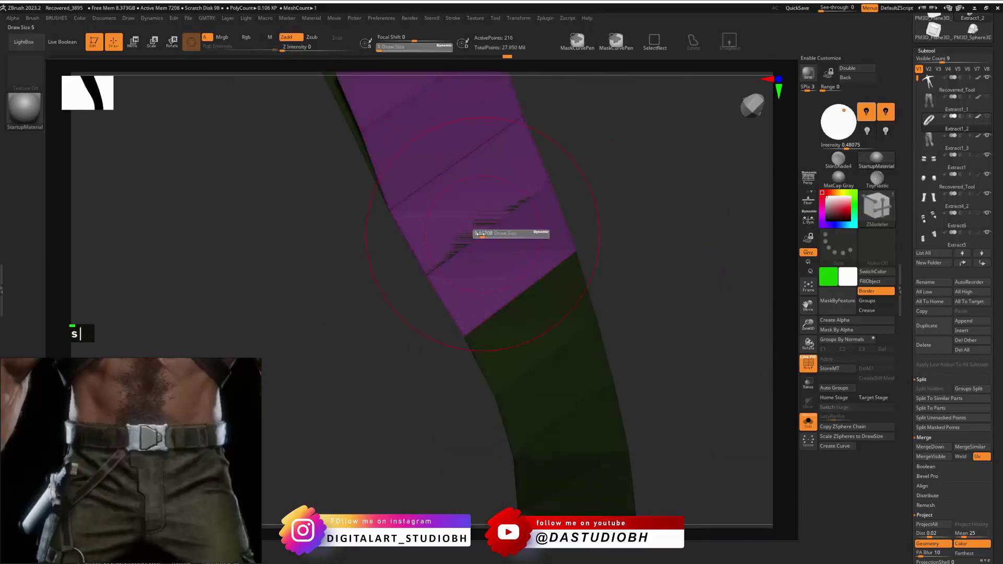
mouse_move(480, 233)
right_down()
mouse_move(486, 224)
mouse_move(473, 242)
right_up()
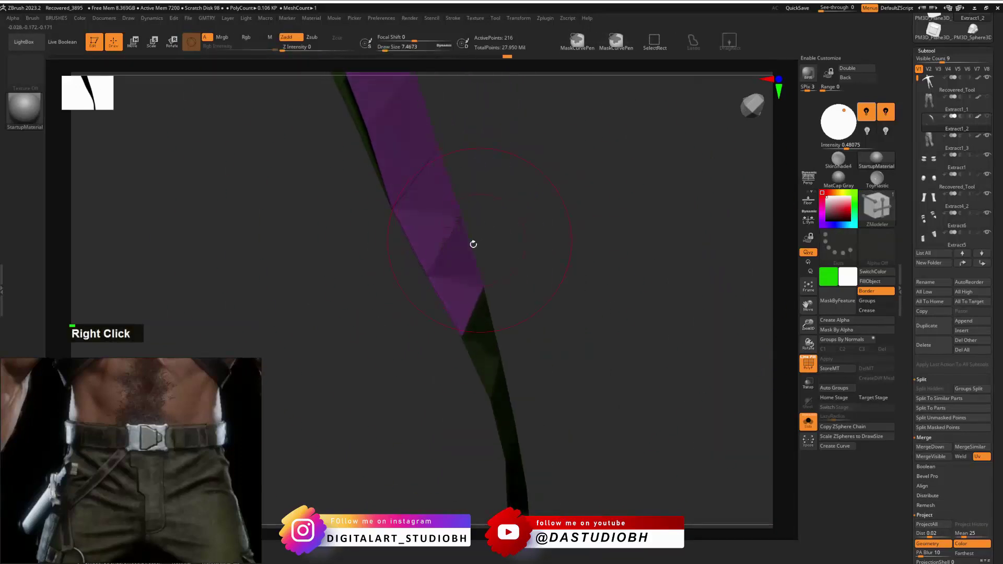
key(ctrl+z)
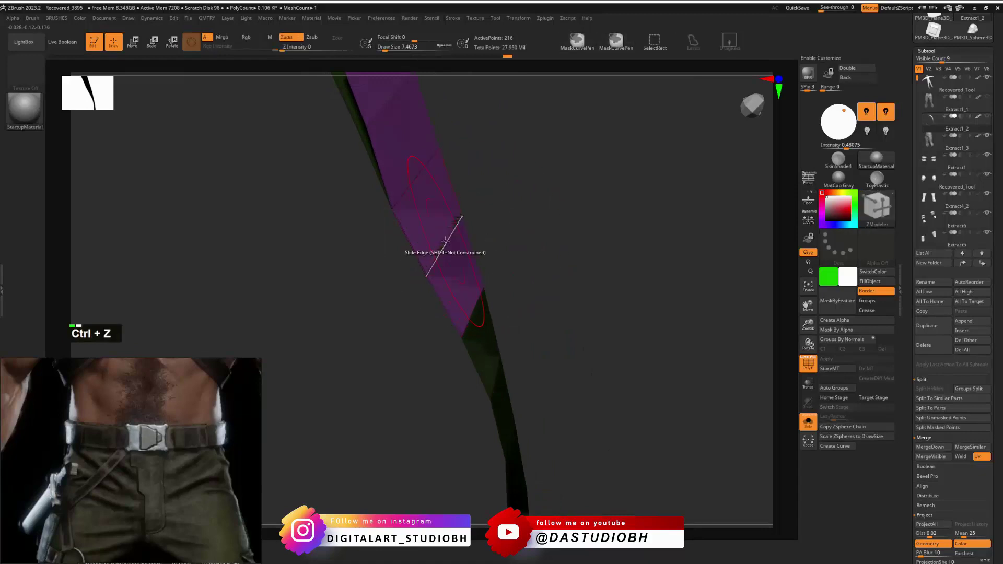
key(ctrl+b)
click(424, 255)
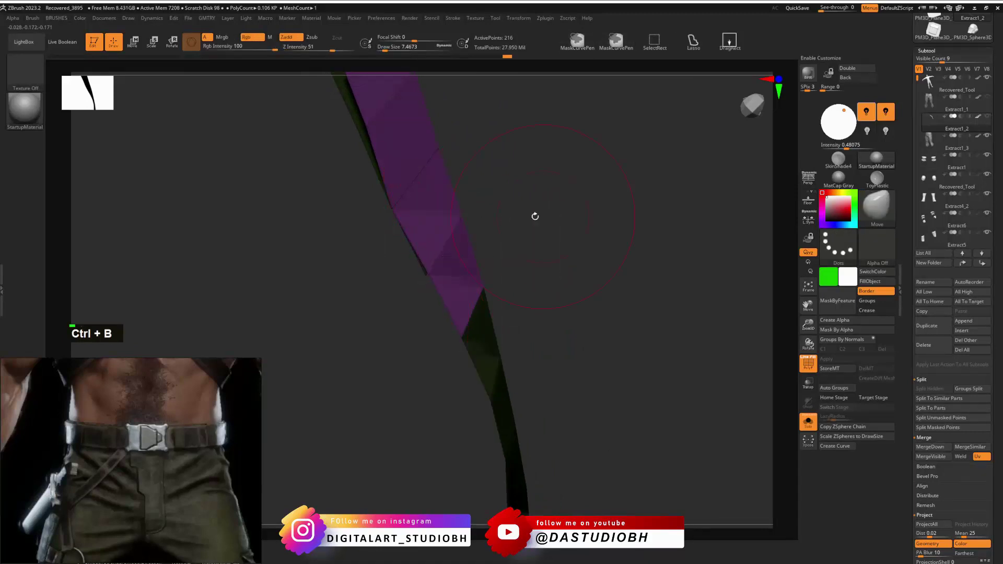
mouse_move(475, 223)
mouse_down()
mouse_move(461, 219)
mouse_move(548, 207)
mouse_up()
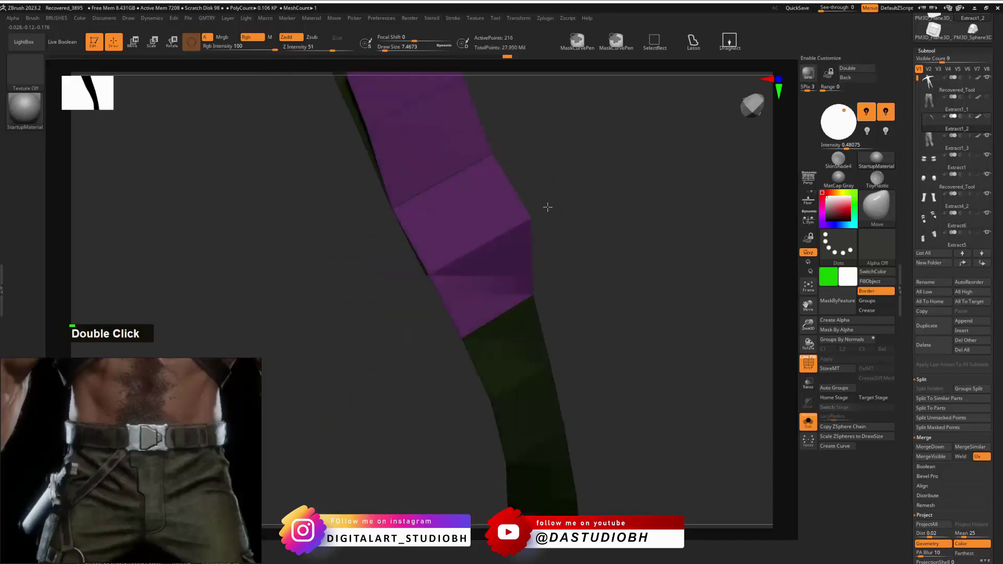
right_drag(445, 194, 410, 291)
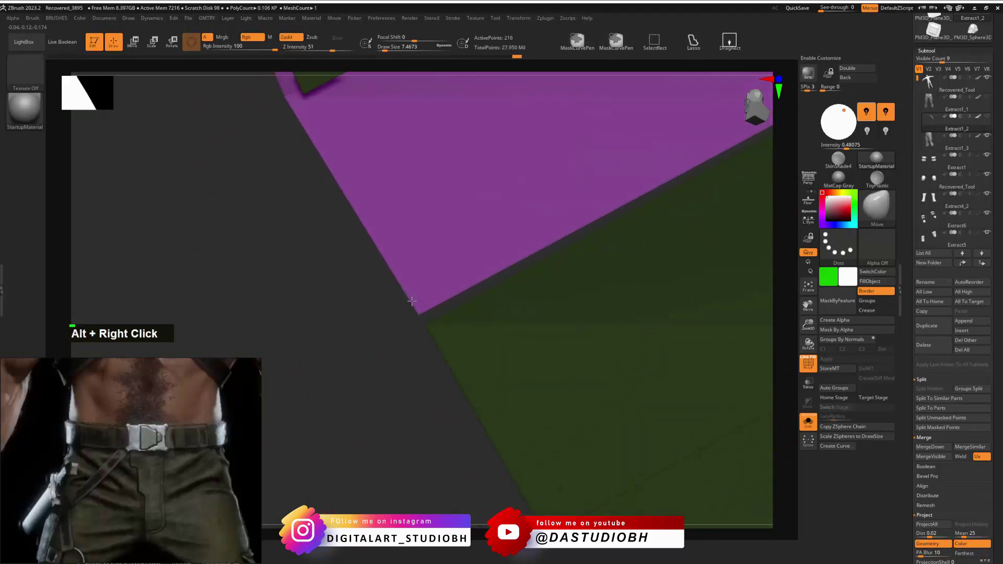
alt+right_drag(595, 226, 435, 324)
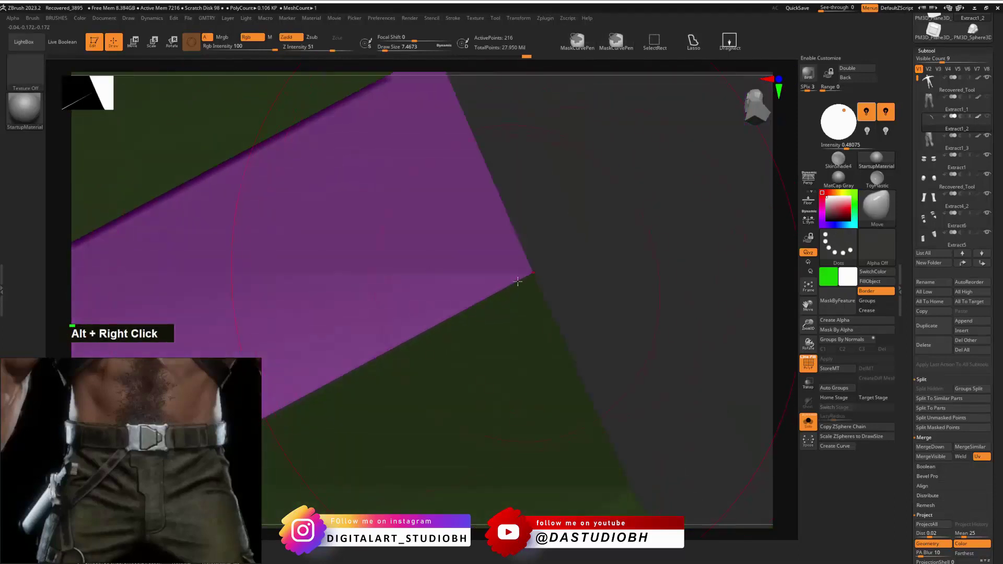
drag(518, 282, 510, 251)
ctrl+alt+right_drag(510, 251, 525, 272)
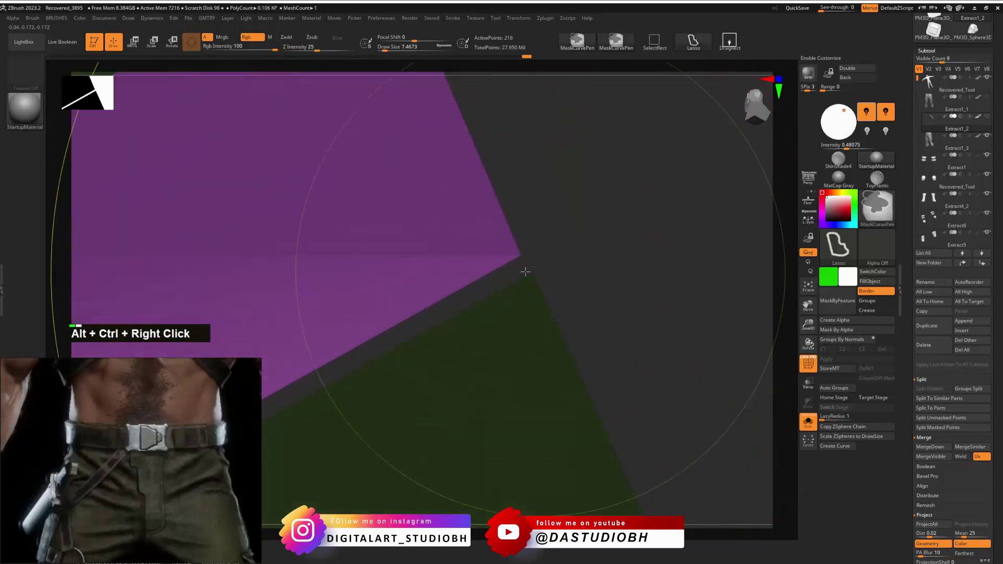
Stitch the strip's first end corner to the matching ring corner with the ZModeler Stitch point action.
key(ctrl+b)
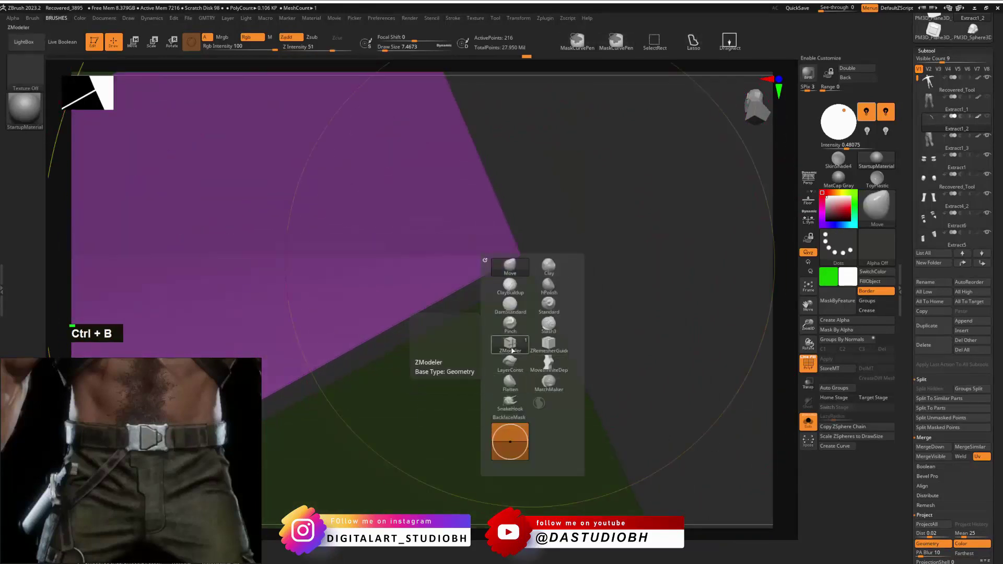
click(510, 346)
click(521, 253)
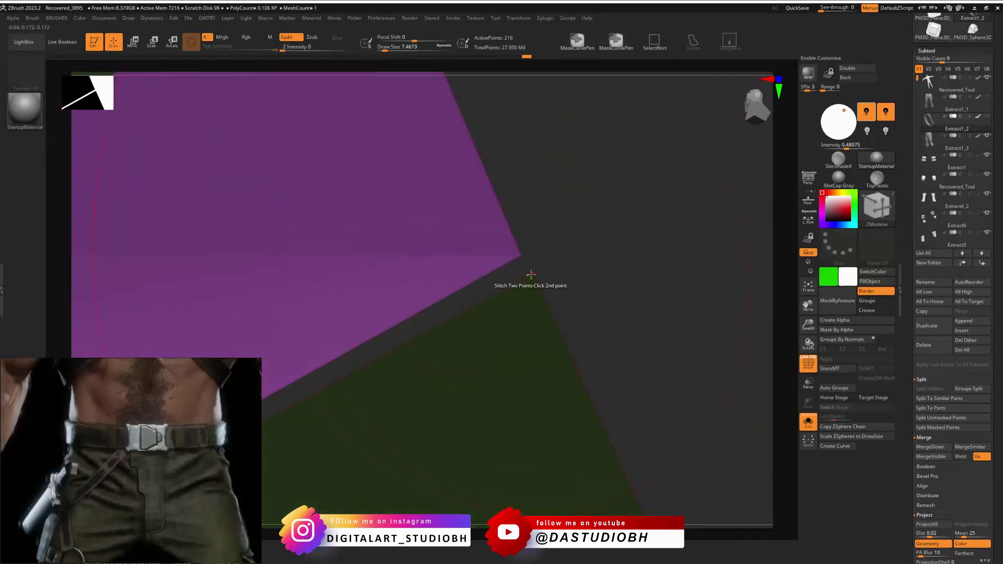
click(533, 274)
key(ctrl+z)
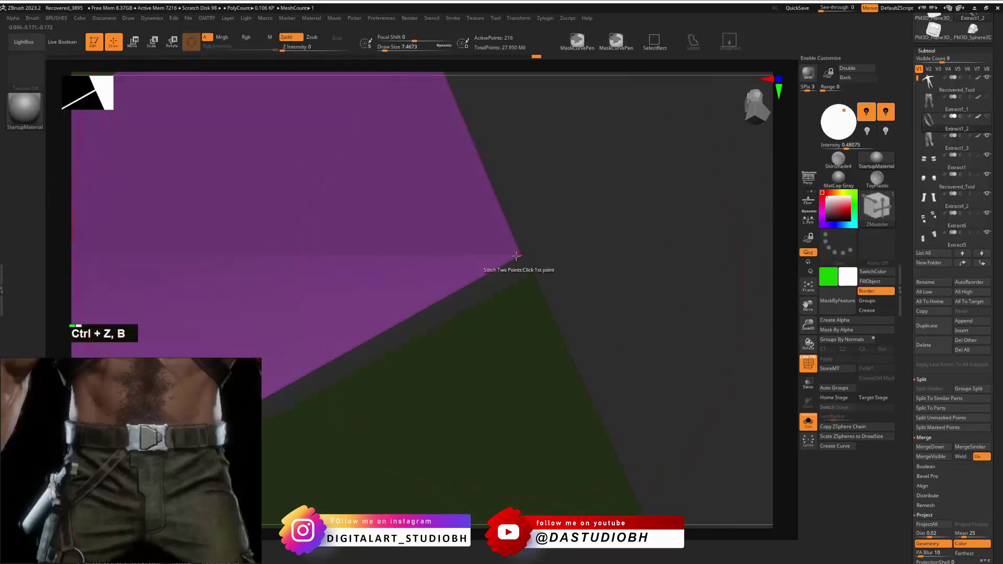
ctrl+click(521, 256)
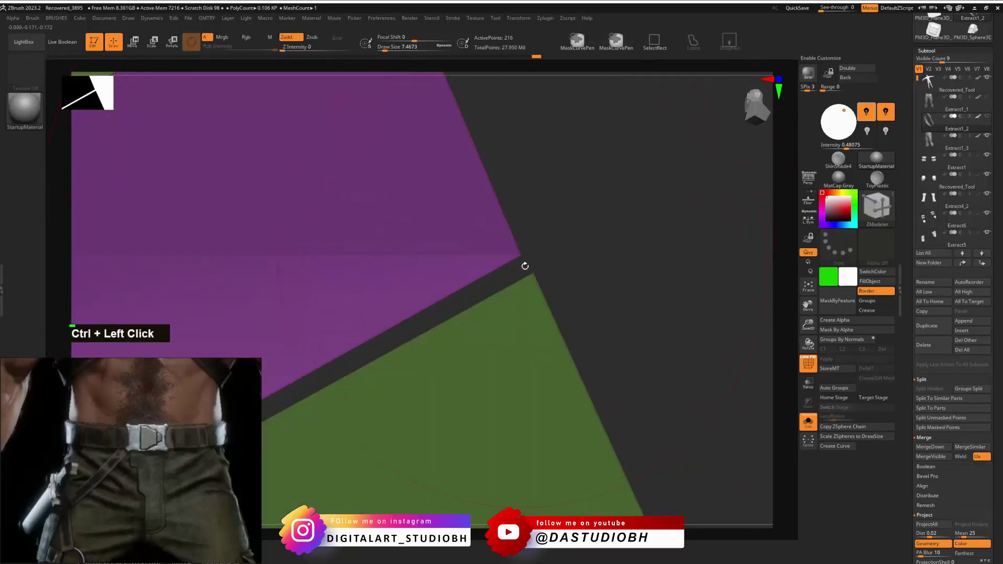
click(533, 273)
Stitch the strip's opposite end corner to the adjacent ring point.
alt+right_drag(546, 311, 575, 253)
alt+right_drag(349, 376, 577, 267)
alt+right_drag(379, 378, 636, 340)
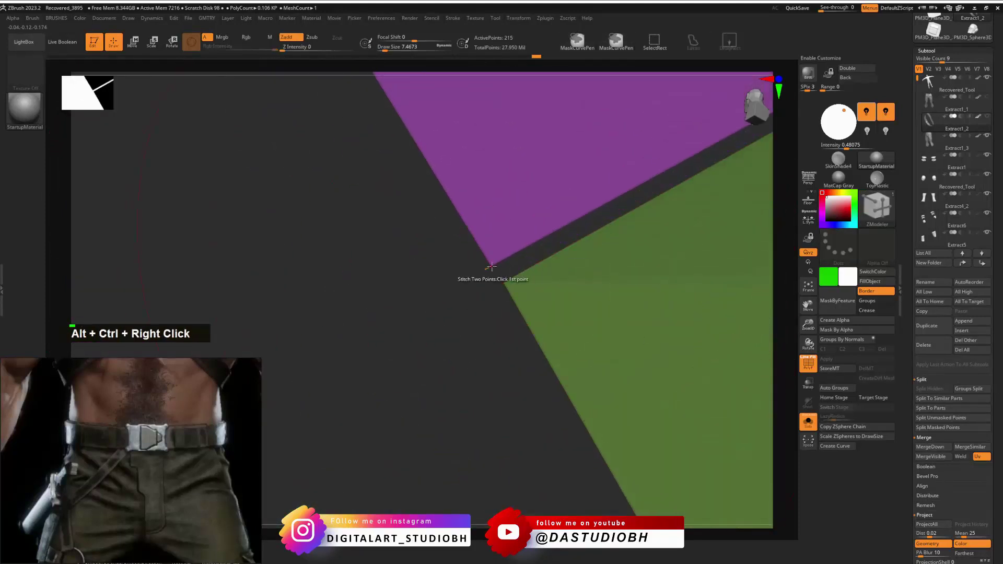
click(502, 280)
alt+right_drag(513, 269, 571, 263)
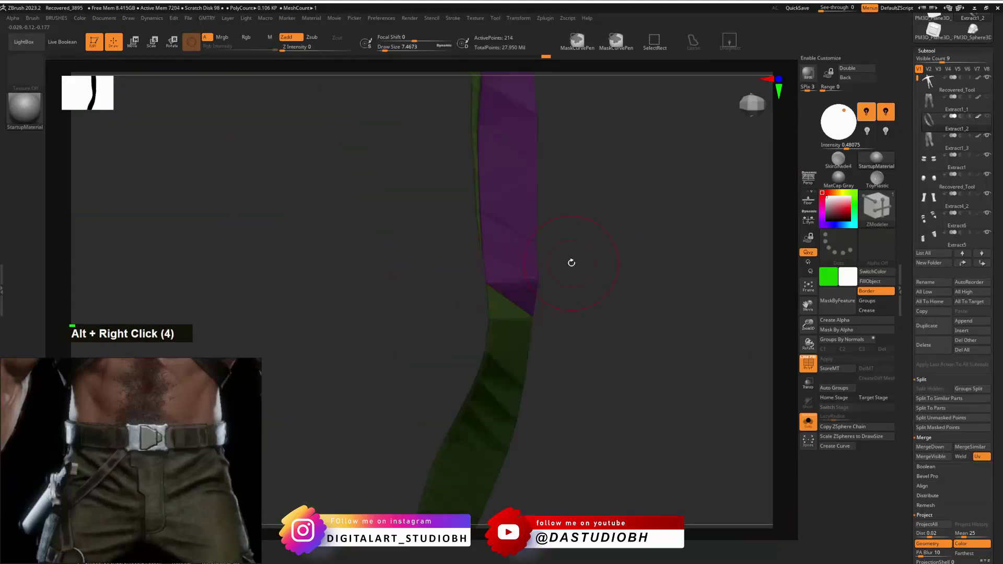
Inspect the stitched seam and the ZModeler edge behaviour around the strip's overlapping section.
alt+right_drag(575, 237, 541, 312)
alt+right_drag(401, 314, 518, 271)
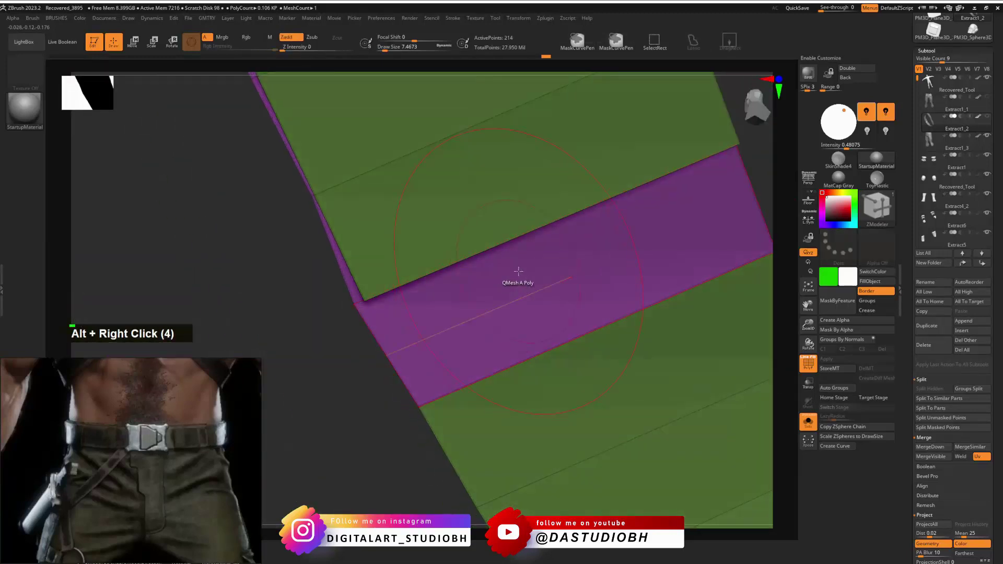
key(ctrl+b)
click(538, 301)
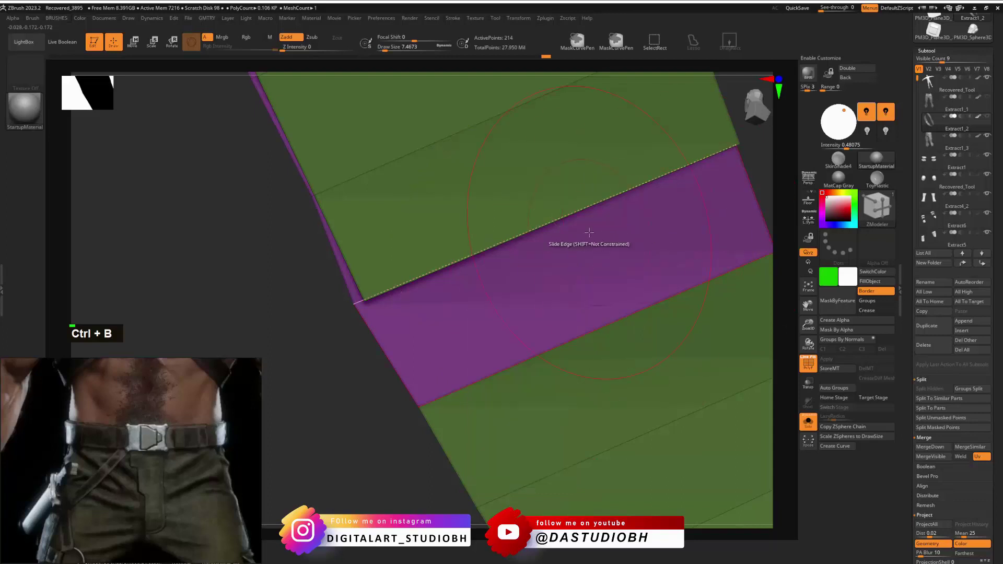
key(ctrl+v)
key(b)
key(z)
key(m)
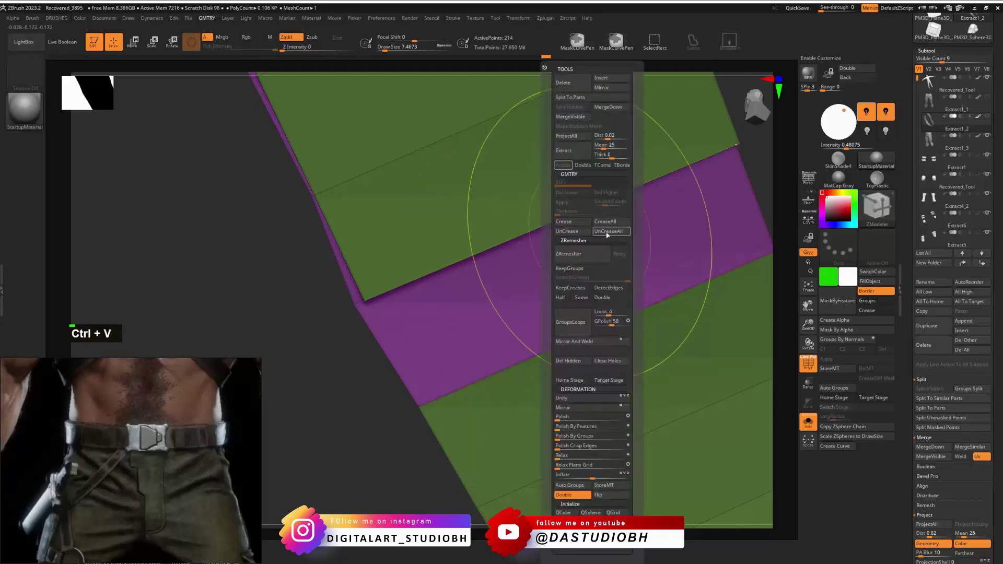
alt+right_drag(521, 311, 454, 389)
alt+right_drag(546, 378, 518, 340)
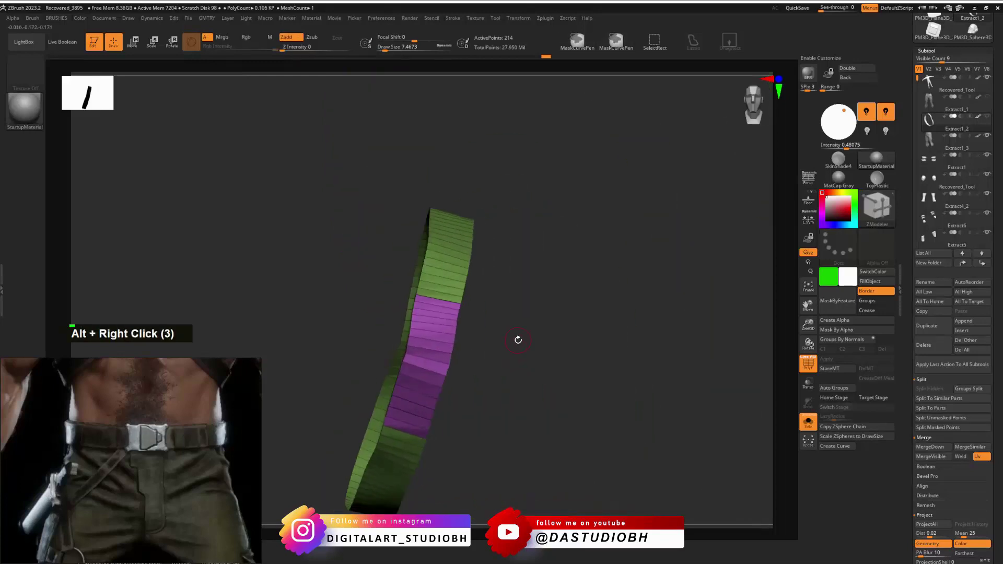
Turn on dynamic subdivision for the belt and crease its border edges.
key(d)
click(510, 180)
alt+right_drag(510, 184, 620, 403)
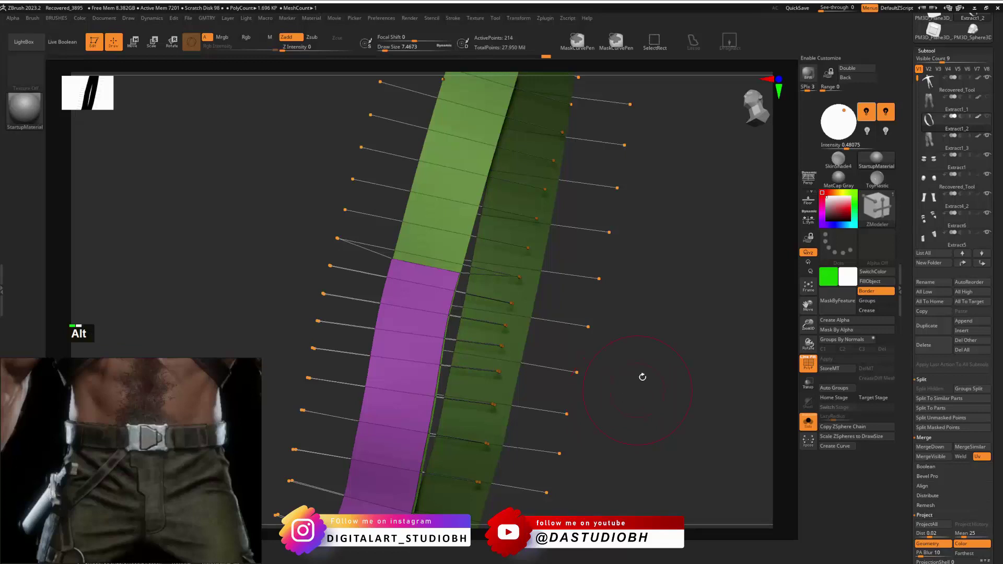
alt+right_drag(641, 376, 606, 259)
key(ctrl+v)
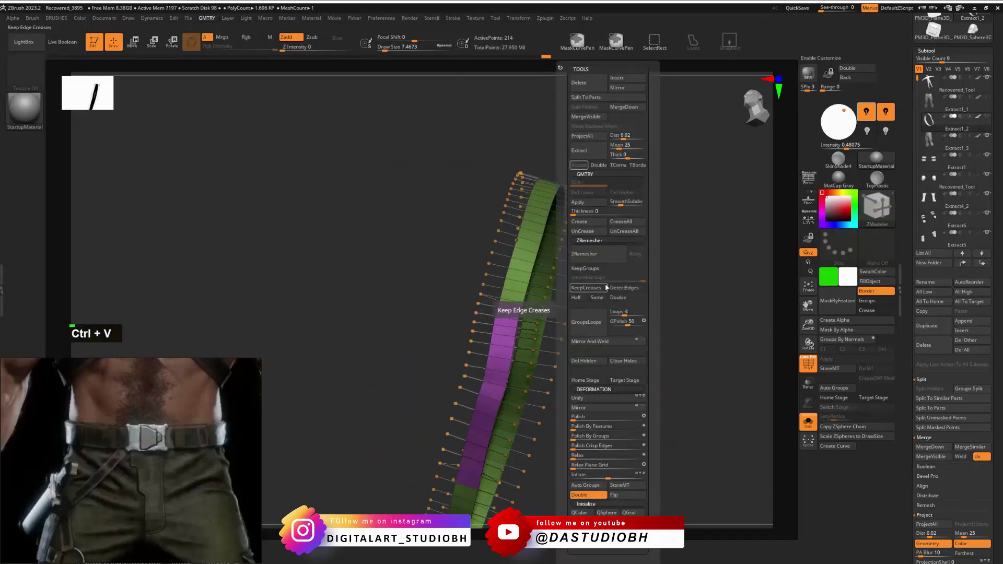
click(586, 225)
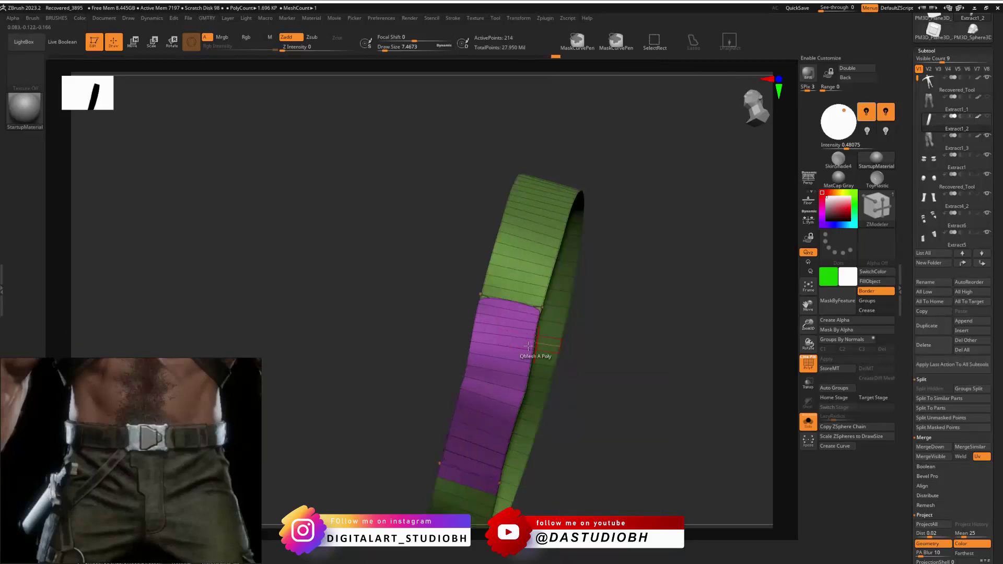
Try a slight Inflate deformation on the belt and undo it.
right_drag(536, 337, 534, 303)
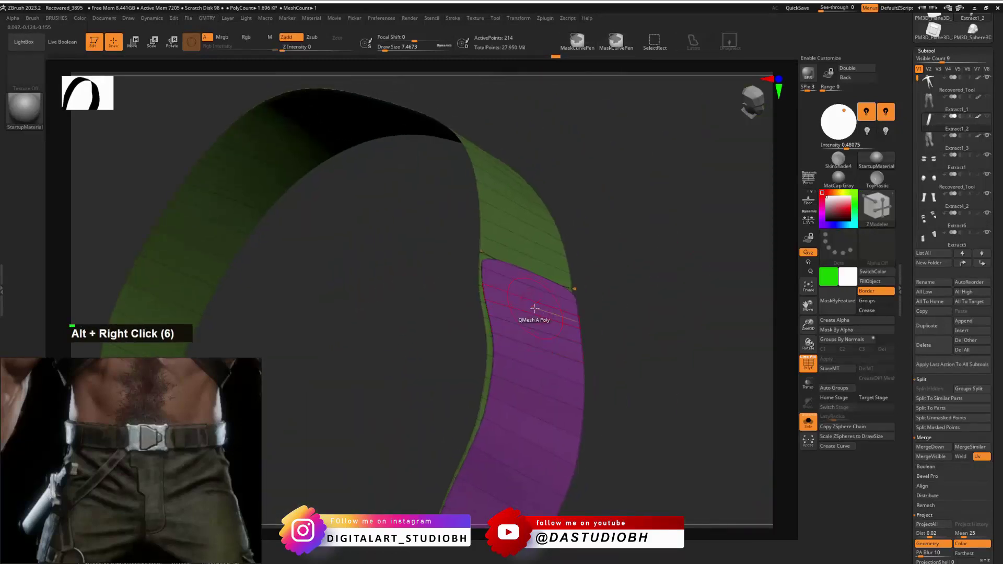
key(ctrl+v)
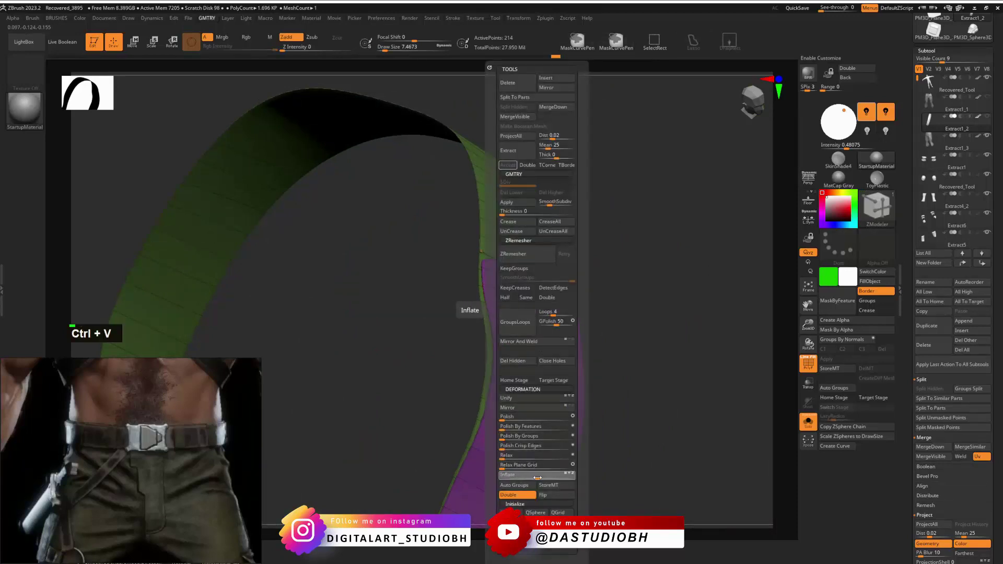
mouse_move(538, 477)
mouse_down()
mouse_move(546, 478)
mouse_move(539, 478)
mouse_up()
key(ctrl+z)
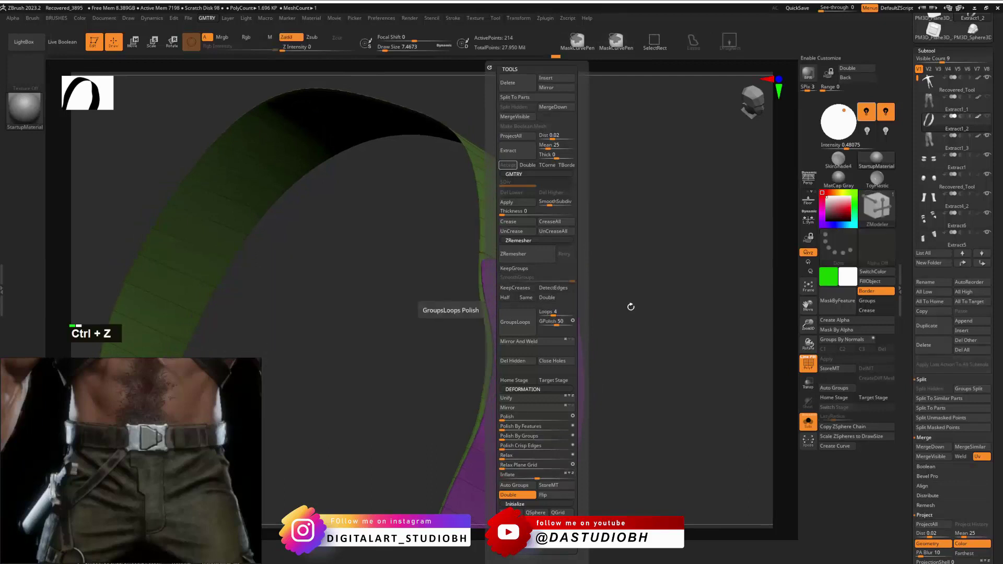
key(ctrl+z)
key(ctrl+shift+z)
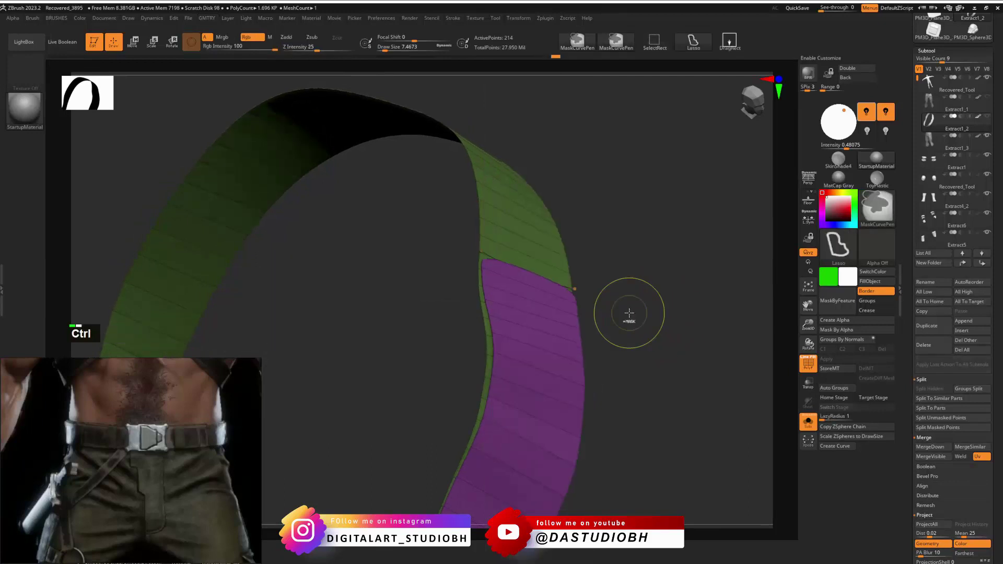
key(ctrl)
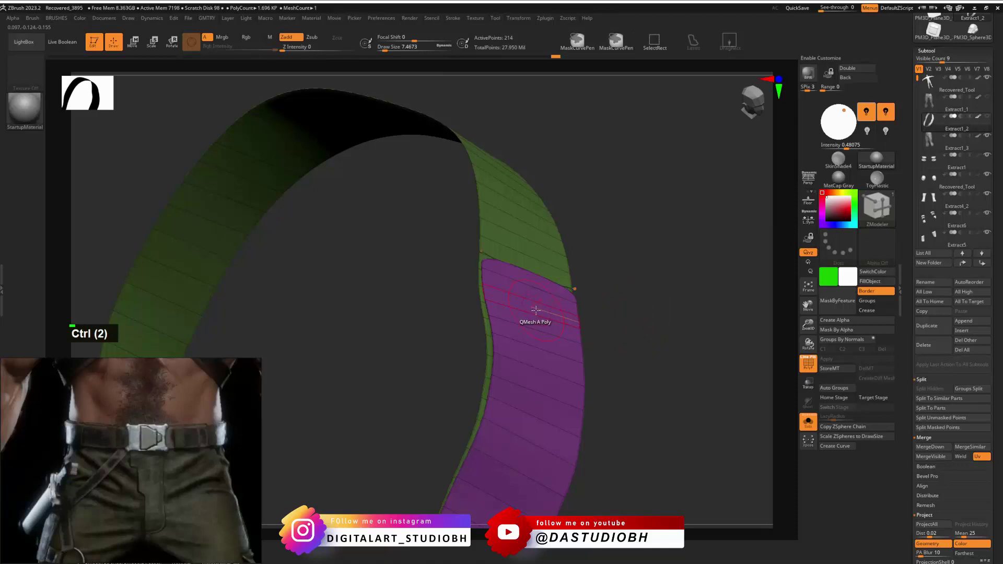
Compare the belt with and without dynamic subdivision, and set its Dynamic Subdiv thickness to 0.001.
key(ctrl+v)
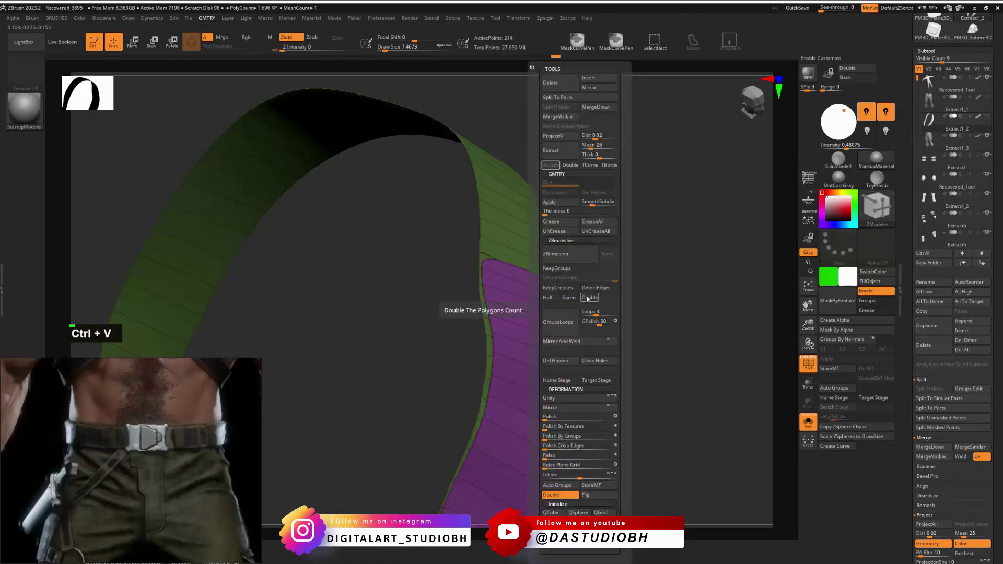
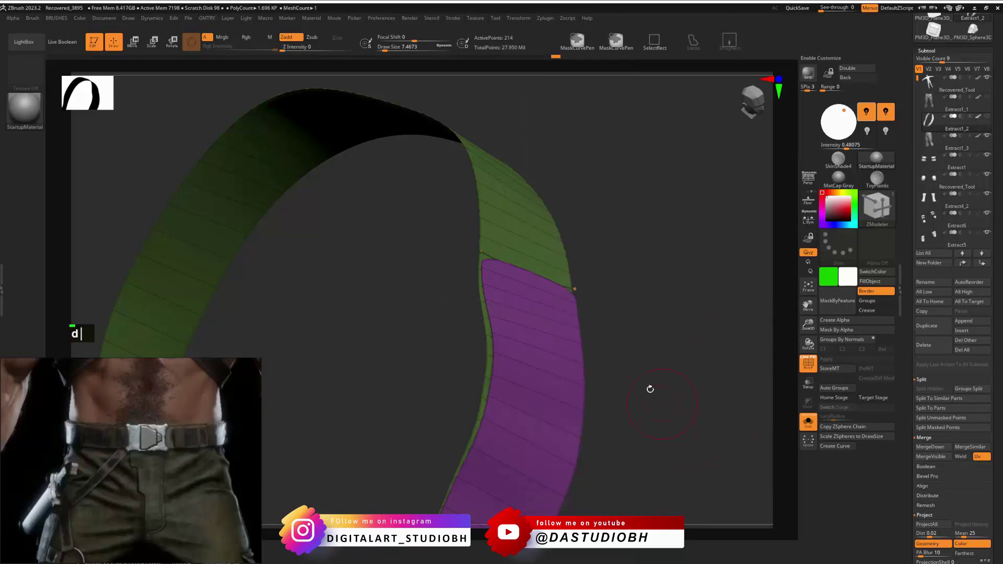
key(shift+d)
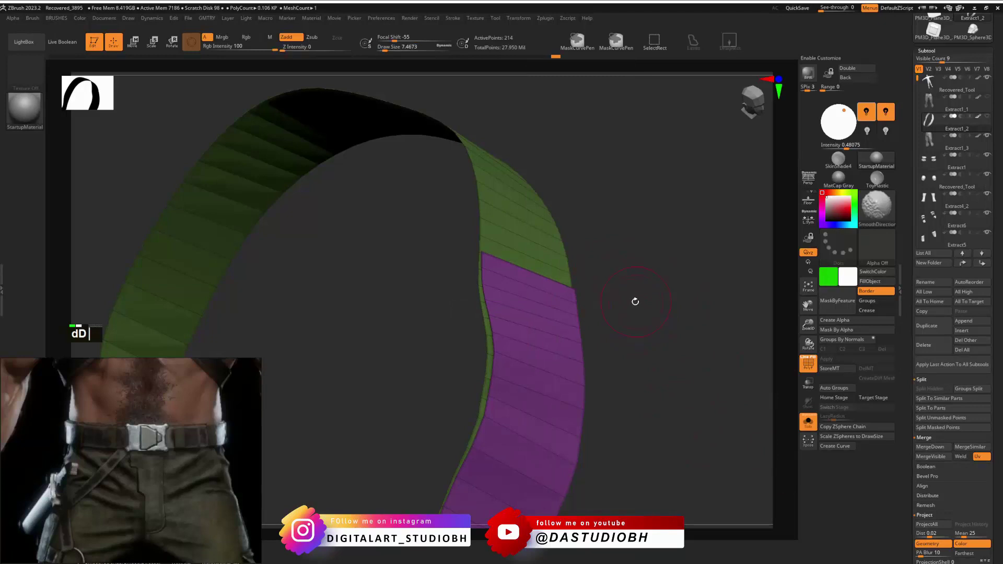
key(d)
scroll(922, 365, down, 7)
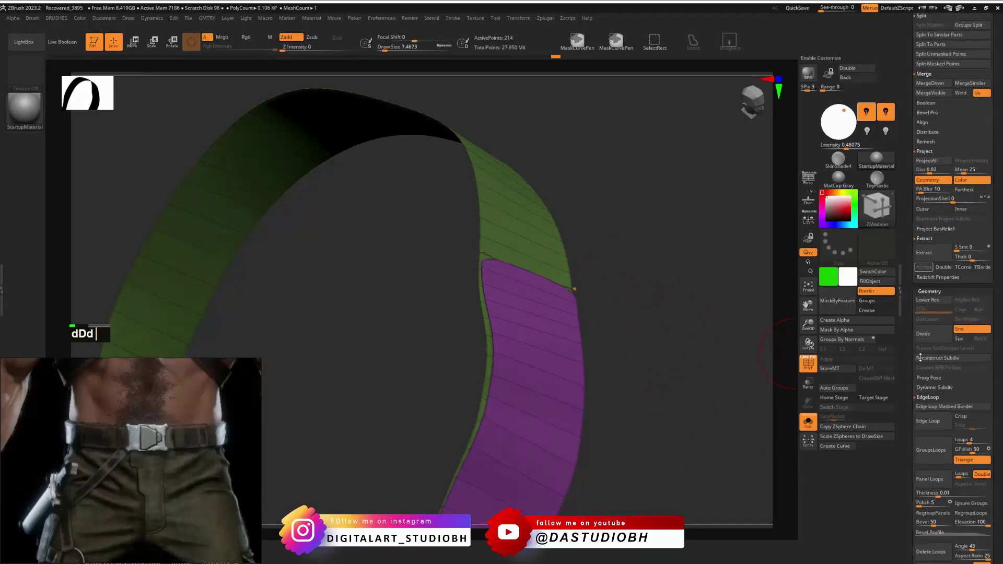
scroll(910, 441, down, 2)
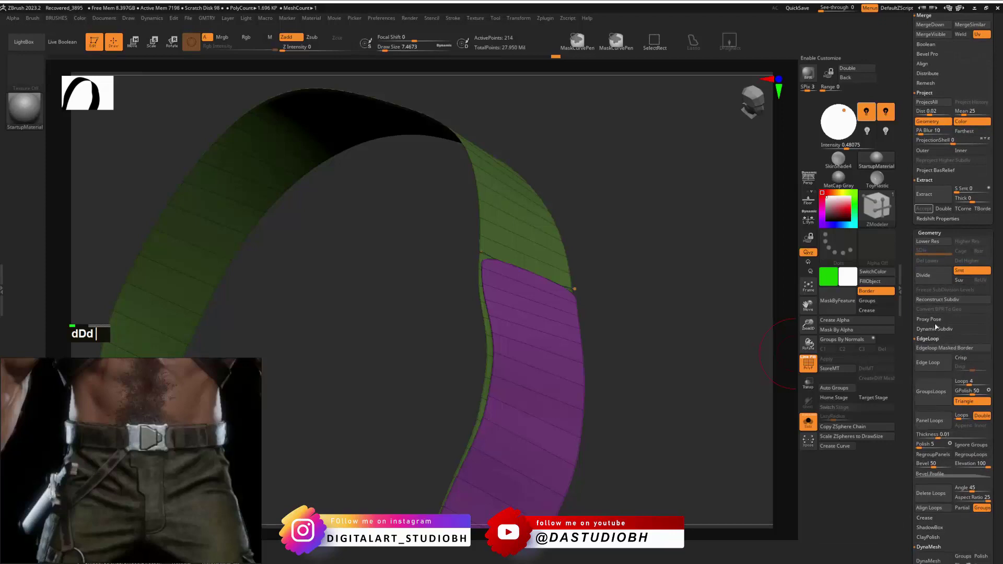
shift+click(934, 329)
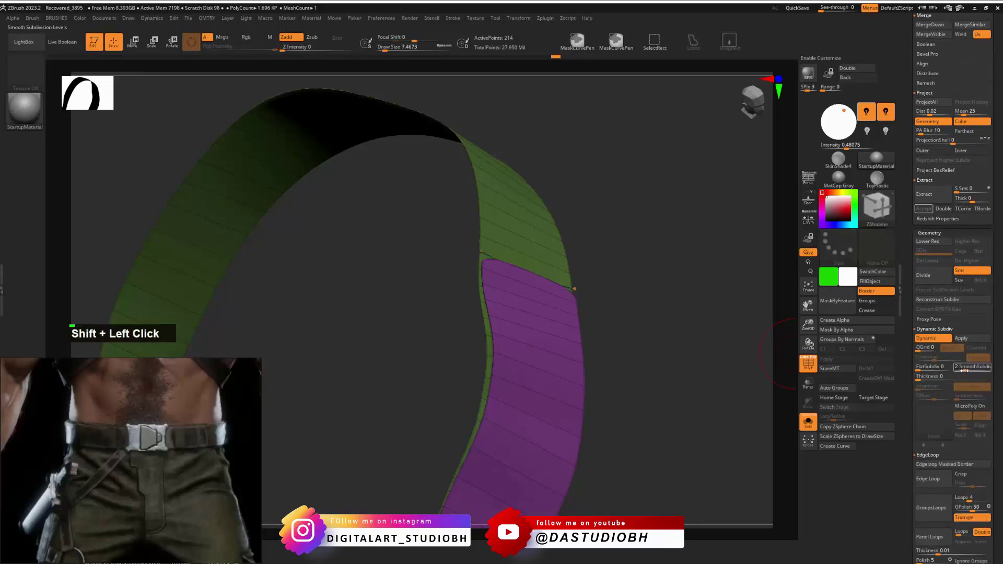
click(924, 377)
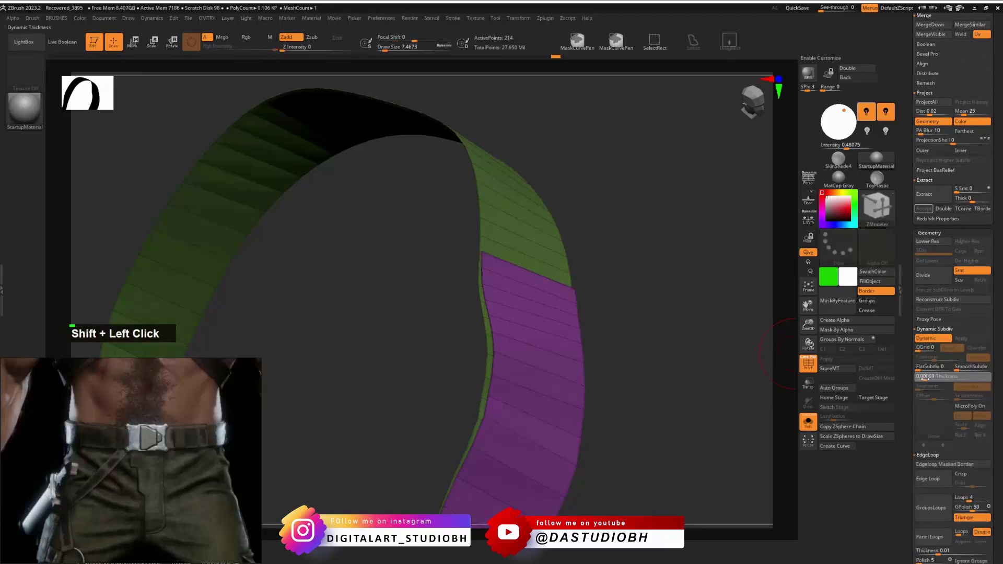
drag(927, 379, 932, 380)
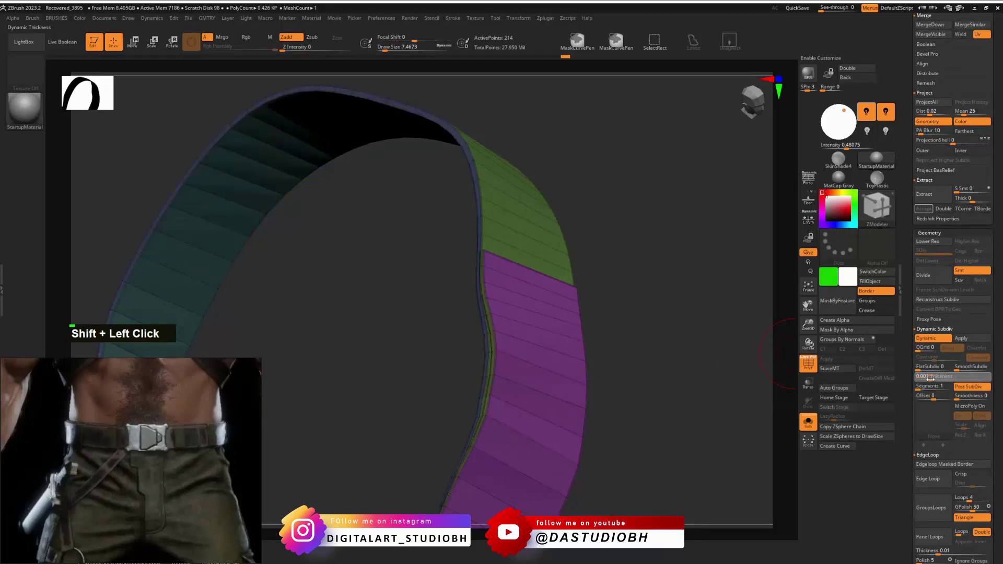
key(Return)
Turn off Solo and the polyframe display to inspect the belt's rim around the character's waist.
alt+right_drag(622, 322, 674, 351)
click(808, 422)
alt+right_drag(622, 307, 747, 360)
key(shift+f)
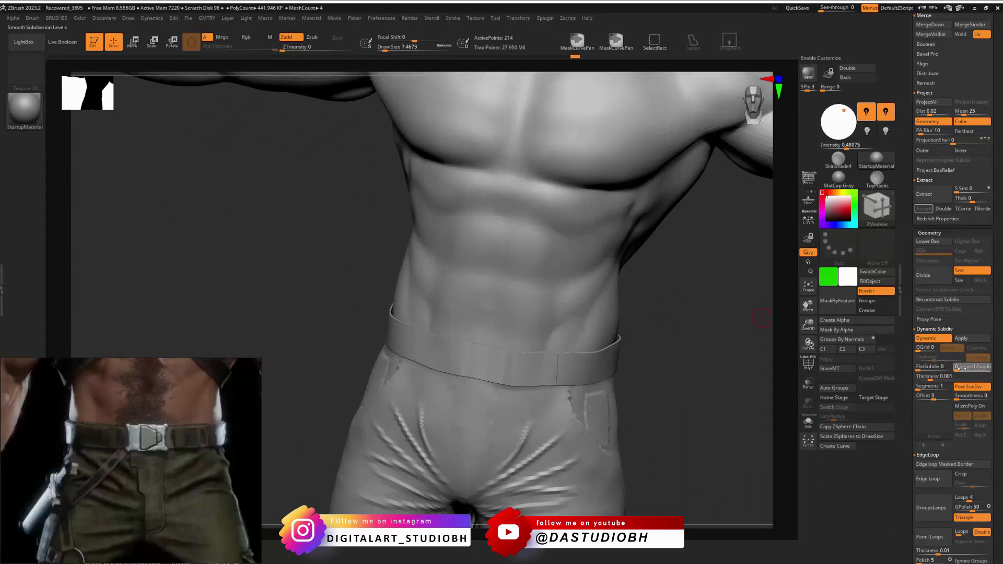
right_drag(631, 308, 660, 354)
alt+right_drag(726, 337, 667, 331)
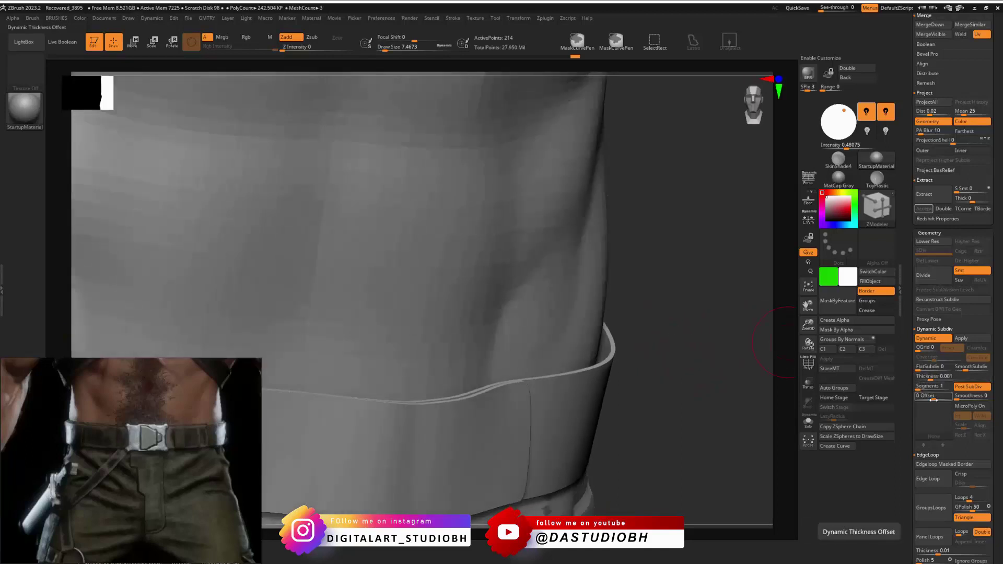
Try a thickness offset of 100 on the belt, and a thickness of 0.00738 with an offset of -100.
mouse_move(933, 400)
mouse_down()
mouse_move(918, 402)
mouse_move(951, 397)
mouse_up()
right_drag(630, 365, 685, 360)
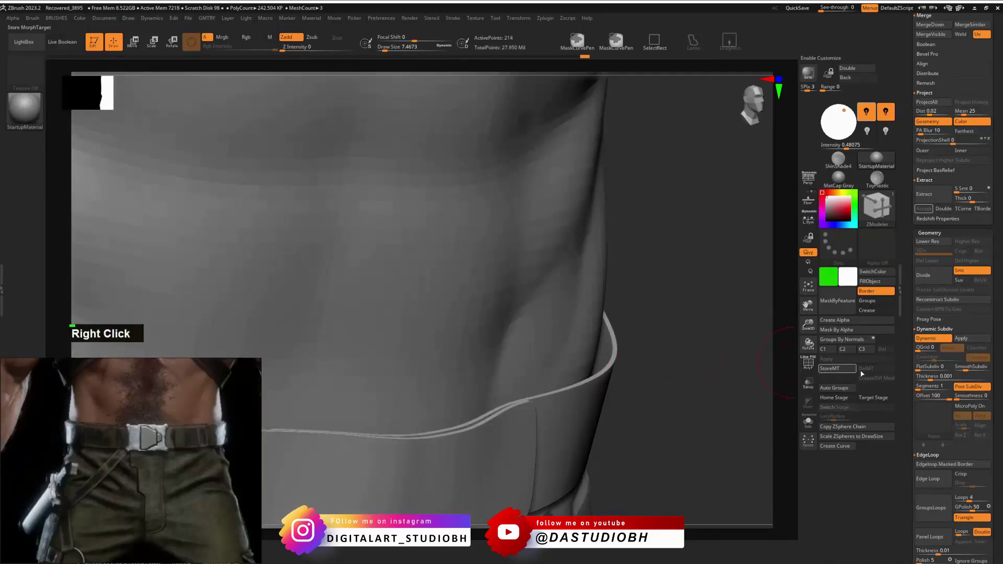
click(930, 396)
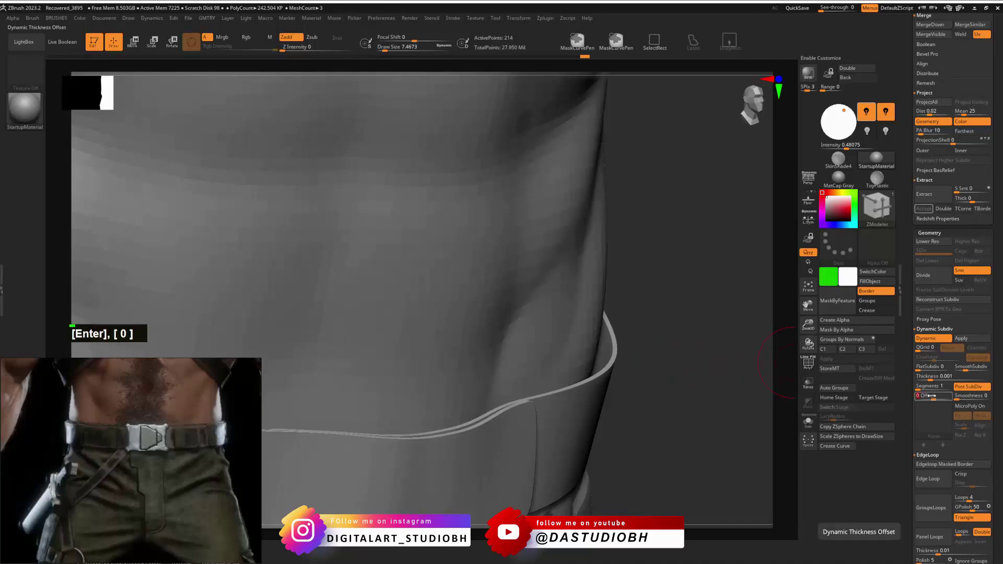
mouse_move(918, 380)
mouse_down()
mouse_move(951, 378)
mouse_move(914, 397)
mouse_up()
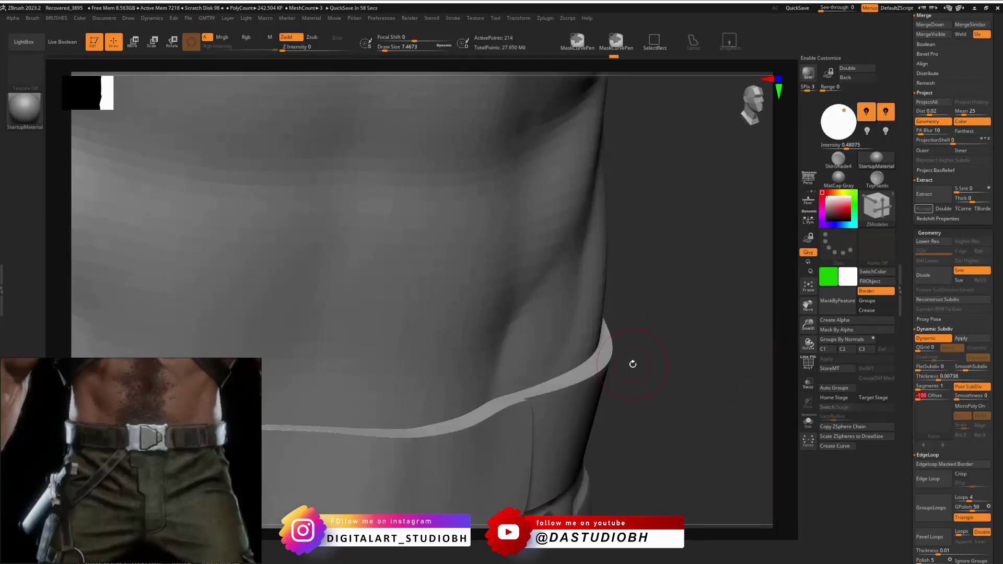
right_drag(631, 363, 661, 383)
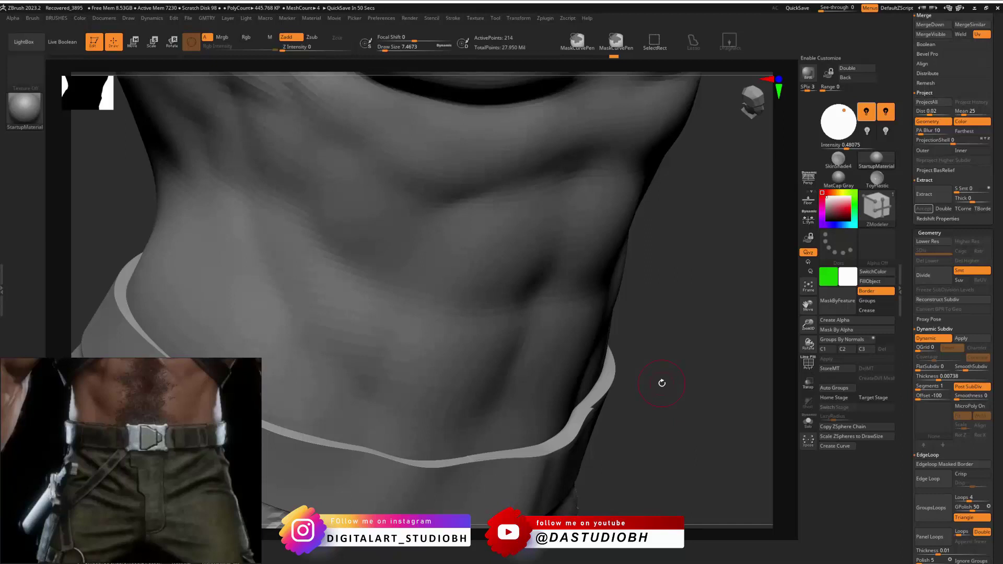
Set the belt's dynamic thickness to 0.00165 with an offset of 0 and compare it with dynamic subdivision toggled.
click(921, 396)
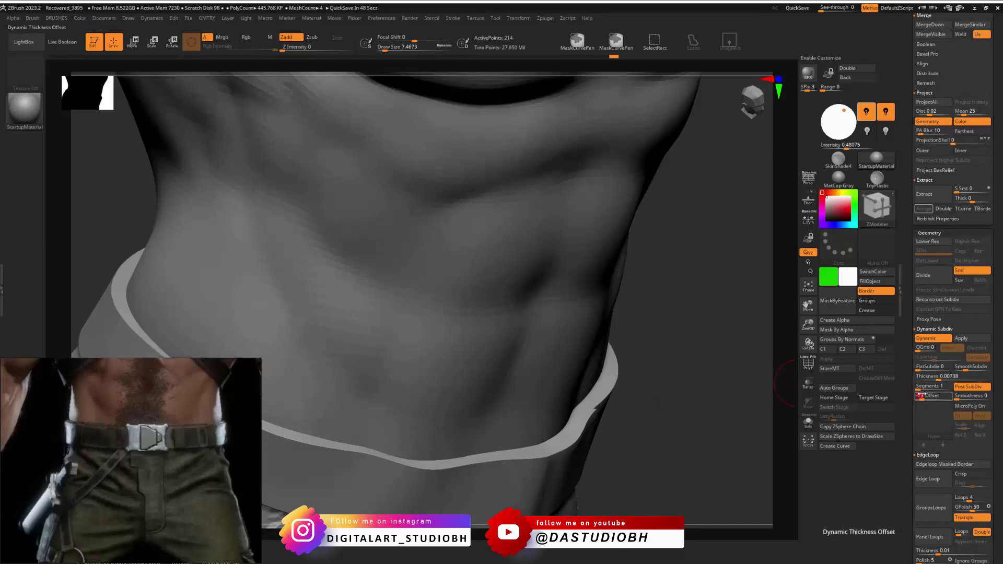
drag(921, 395, 931, 376)
mouse_move(679, 398)
right_down()
mouse_move(665, 359)
mouse_move(701, 394)
mouse_move(732, 346)
mouse_move(717, 303)
mouse_move(705, 339)
mouse_move(707, 295)
mouse_move(708, 310)
mouse_move(684, 274)
mouse_move(734, 211)
mouse_move(708, 205)
mouse_move(616, 253)
mouse_move(634, 214)
mouse_move(616, 220)
right_up()
right_click(717, 303)
key(shift+d)
key(d)
Apply a slight negative Inflate deformation to bring the belt closer to the waist.
key(ctrl+v)
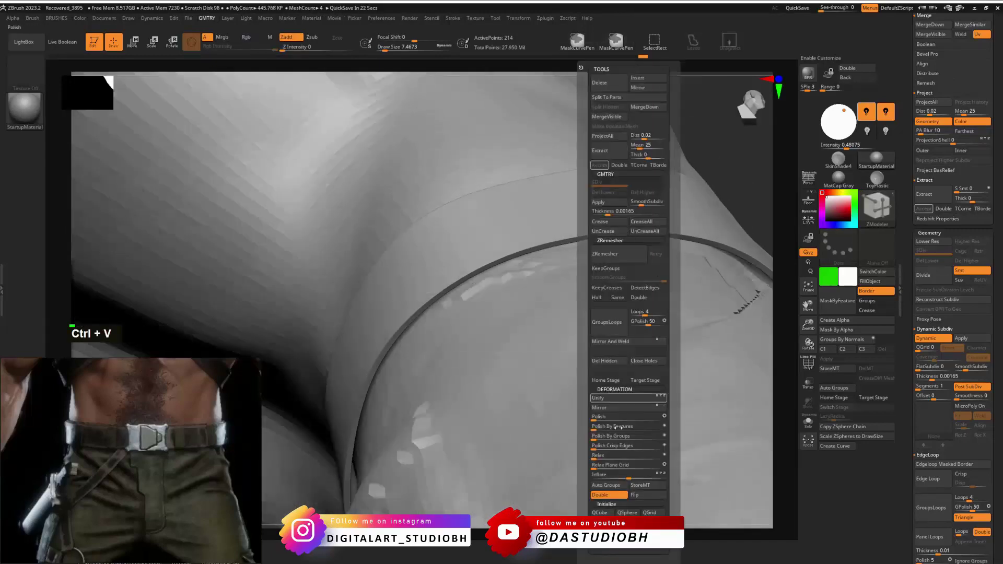
drag(628, 477, 626, 478)
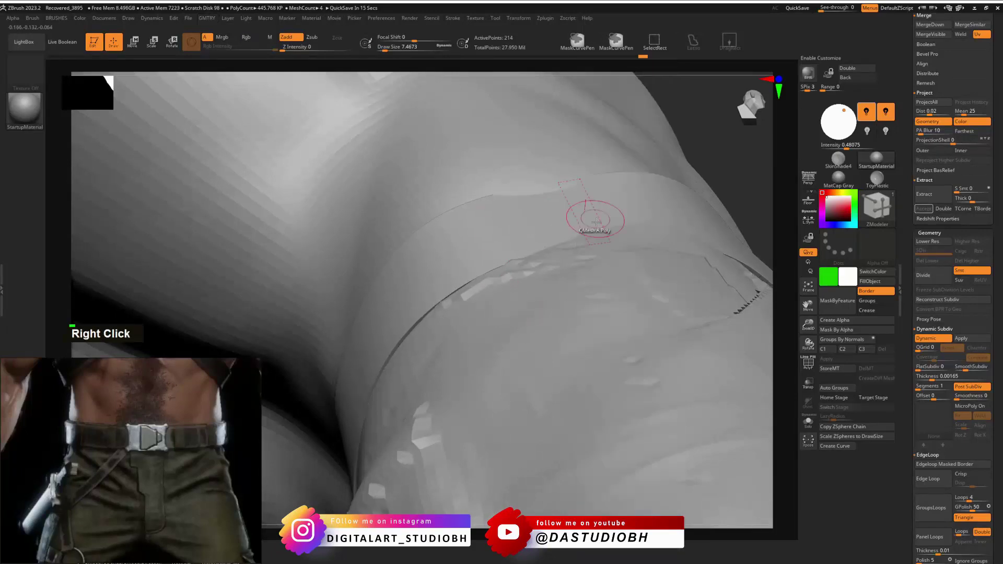
mouse_move(594, 217)
alt+right_down()
mouse_move(707, 285)
mouse_move(643, 267)
mouse_move(583, 283)
mouse_move(580, 272)
mouse_move(585, 293)
mouse_move(590, 221)
mouse_move(623, 216)
mouse_move(522, 240)
alt+right_up()
alt+right_drag(742, 201, 616, 249)
Mask the lower part of the belt with a MaskCurvePen stroke across the front and soften the mask.
ctrl+drag(655, 210, 632, 218)
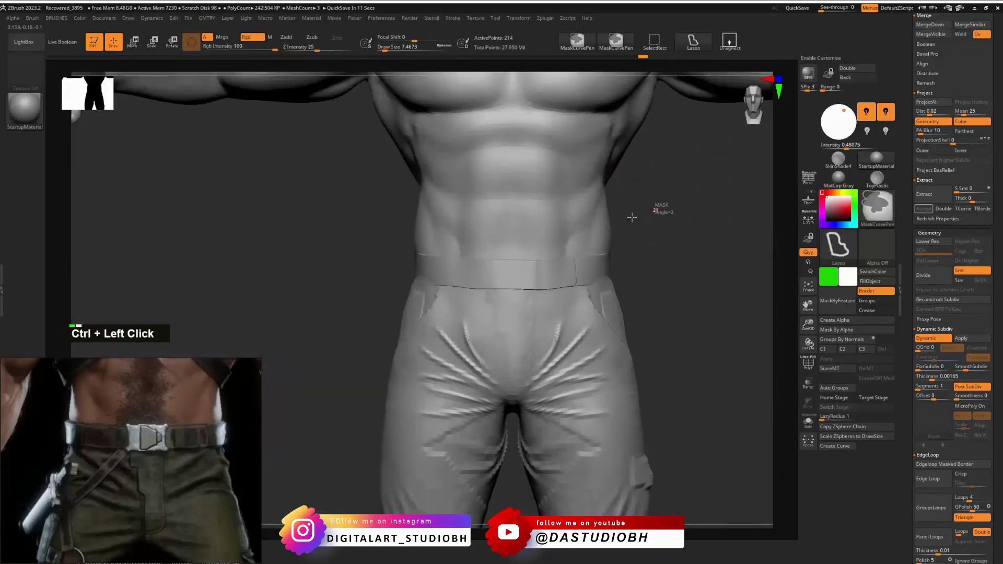
ctrl+drag(380, 261, 379, 261)
key(ctrl+z)
ctrl+click(373, 268)
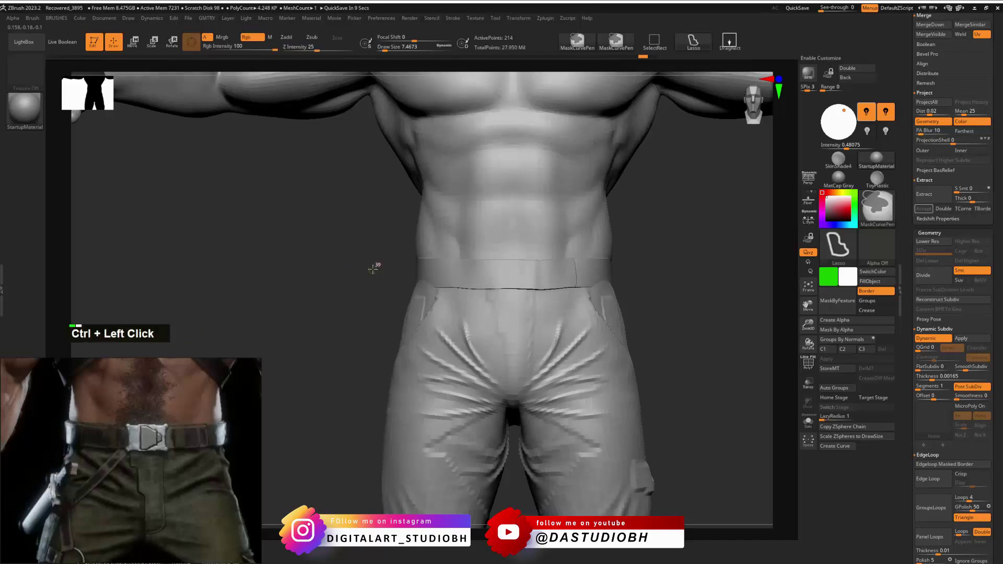
mouse_move(575, 270)
ctrl+mouse_down()
mouse_move(642, 214)
mouse_move(254, 225)
ctrl+mouse_up()
mouse_move(431, 238)
alt+right_down()
mouse_move(447, 271)
mouse_move(732, 231)
alt+right_up()
ctrl+click(485, 258)
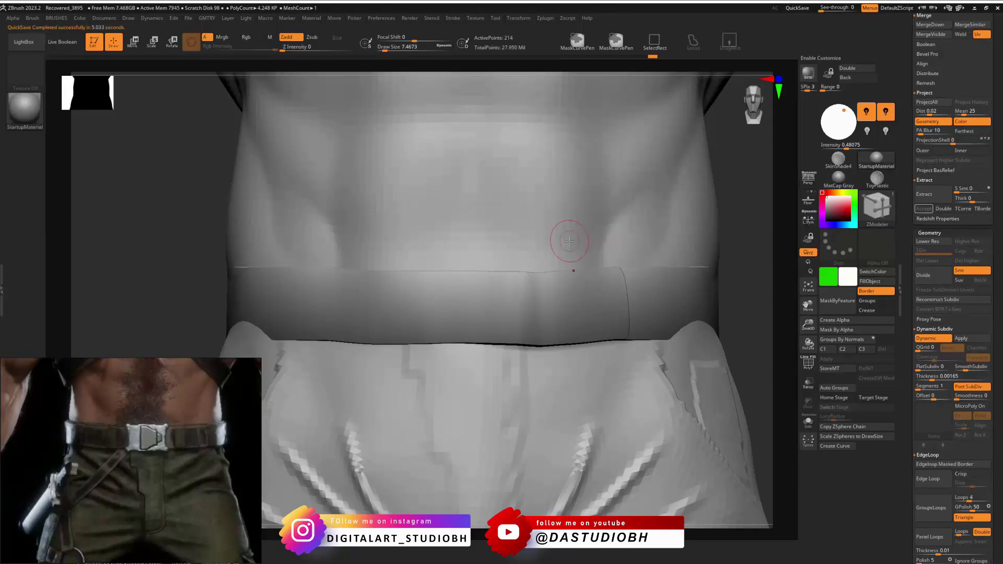
Scale the unmasked part of the belt uniformly with the gizmo to fit it around the waist.
key(w)
alt+click(430, 271)
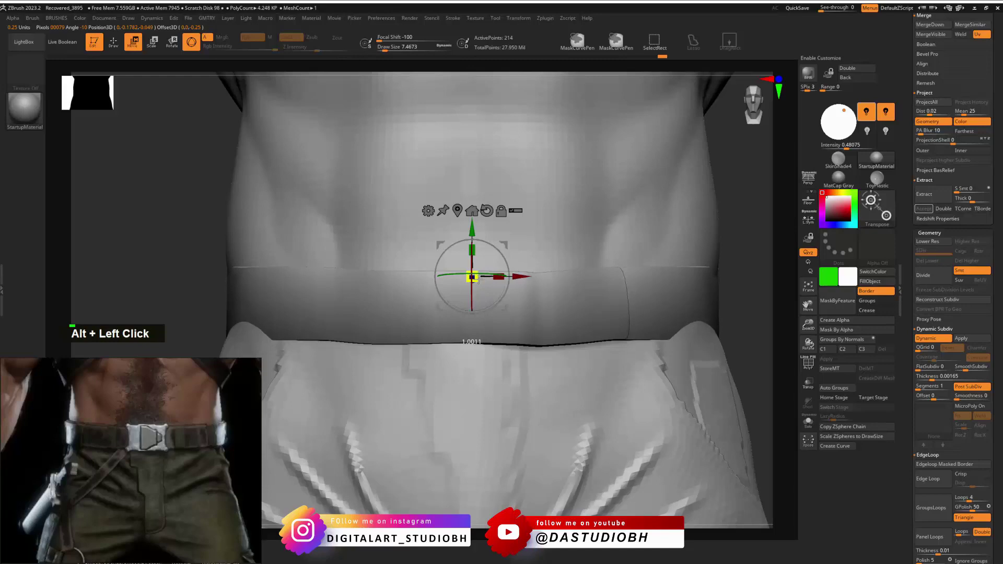
right_drag(478, 277, 293, 220)
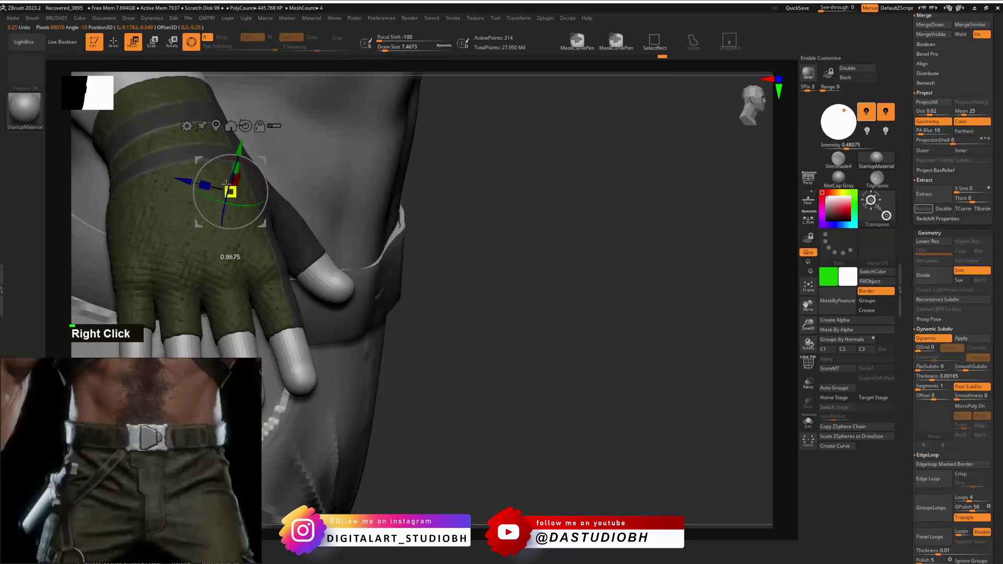
alt+right_drag(438, 247, 580, 282)
right_drag(324, 303, 497, 347)
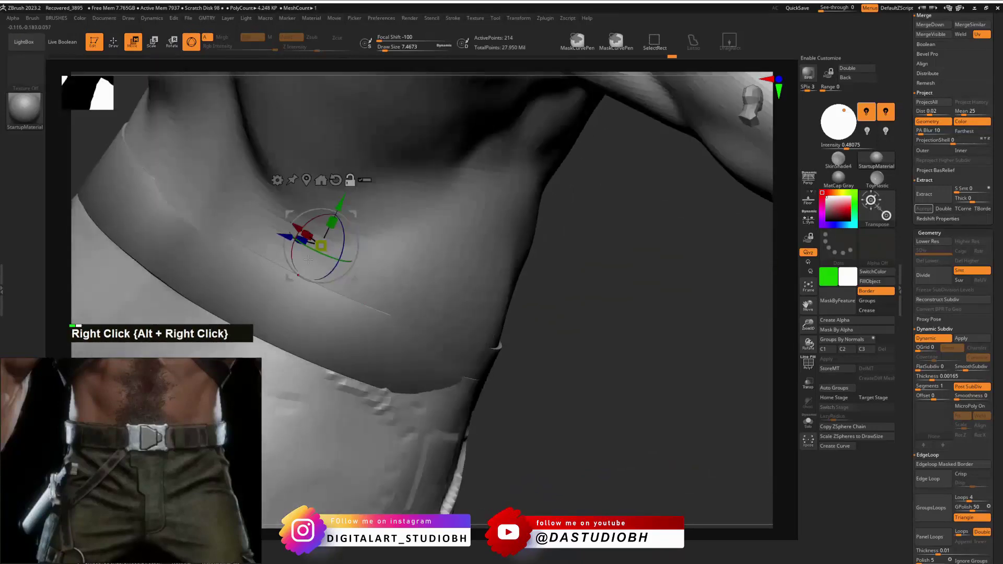
Inflate the belt slightly with the Inflate deformation so it stands off the body at the back of the waist.
alt+right_drag(198, 222, 422, 298)
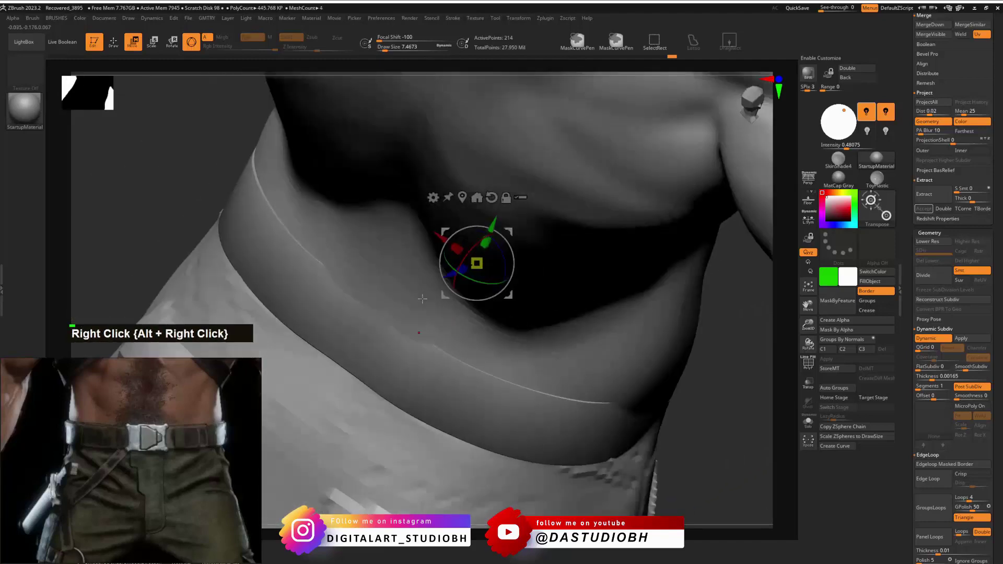
key(ctrl)
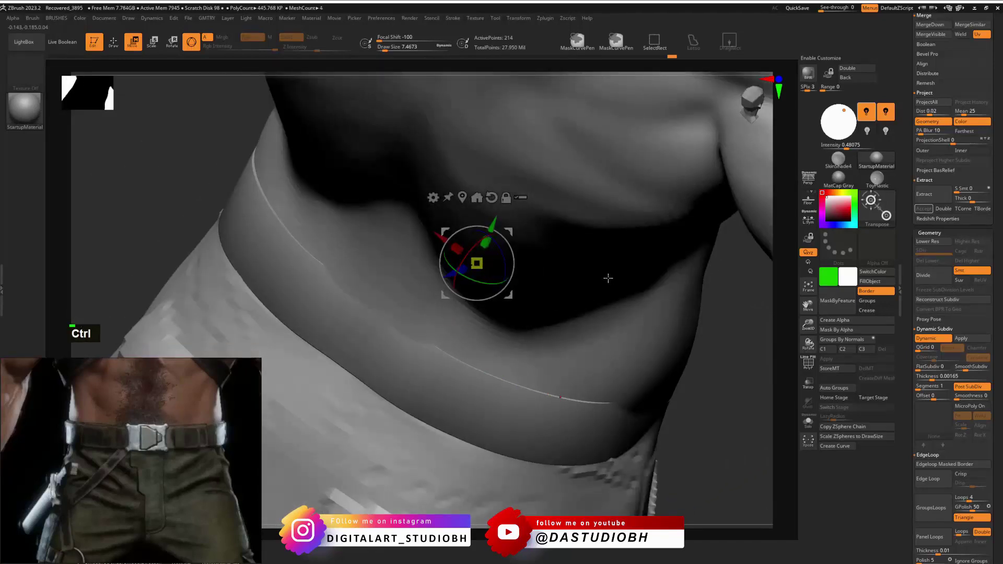
key(ctrl+v)
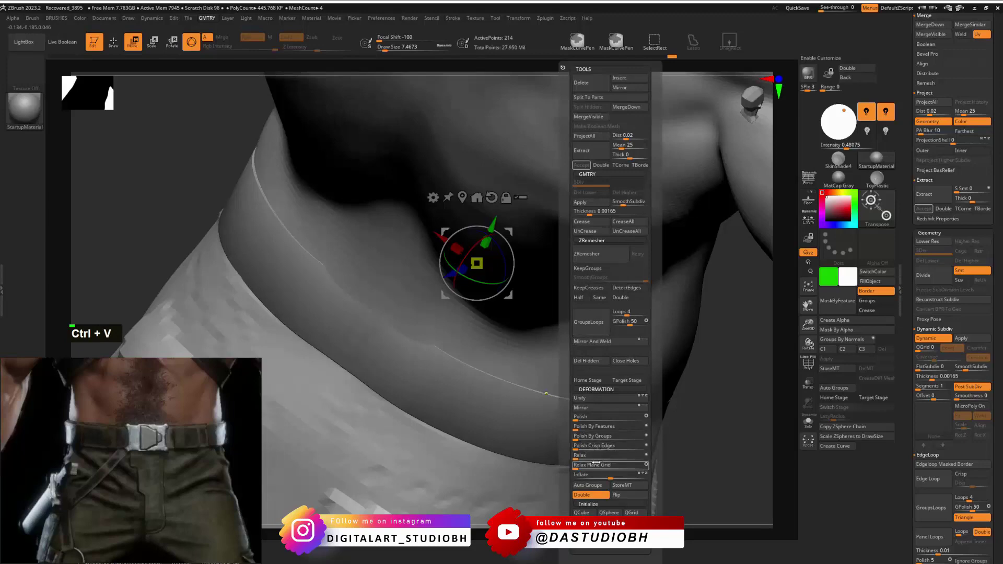
drag(611, 476, 612, 476)
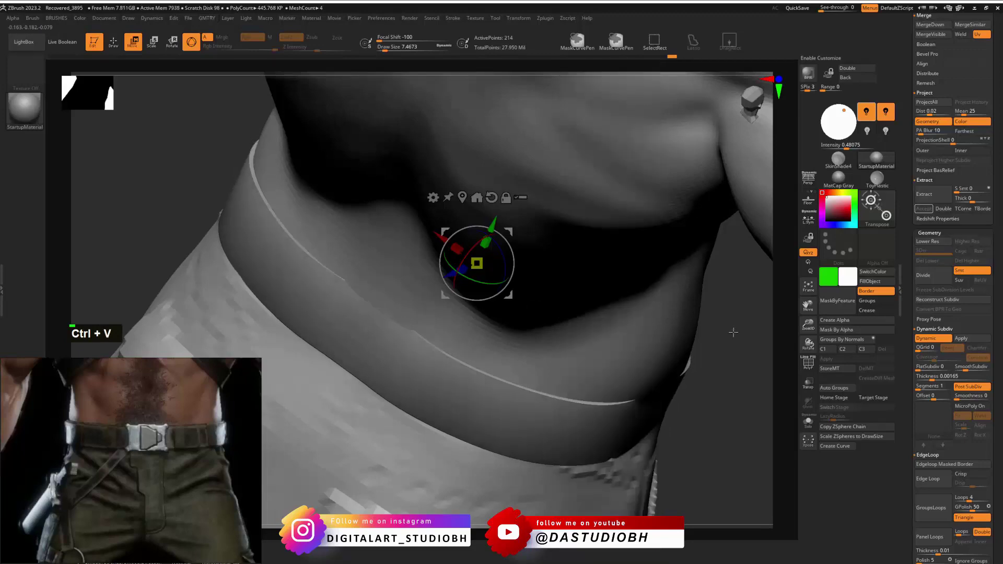
Switch from the transform gizmo to the Move brush for the belt and undo the last change.
mouse_move(733, 332)
right_down()
mouse_move(690, 349)
mouse_move(645, 345)
mouse_move(654, 371)
mouse_move(662, 374)
mouse_move(616, 266)
mouse_move(627, 285)
mouse_move(513, 299)
mouse_move(477, 342)
right_up()
key(q)
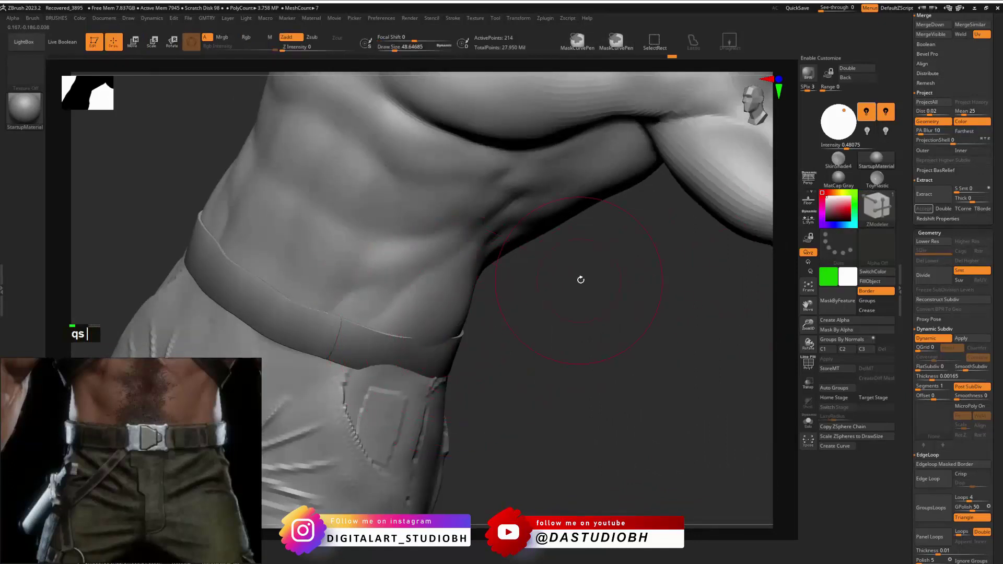
key(ctrl+b)
click(587, 282)
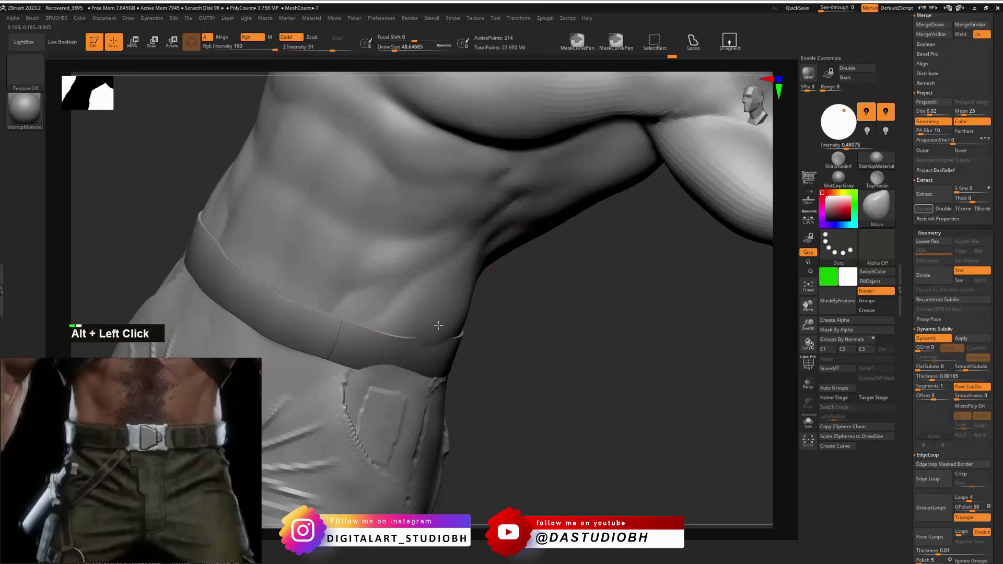
mouse_move(482, 333)
right_down()
mouse_move(465, 348)
mouse_move(485, 357)
mouse_move(516, 327)
mouse_move(466, 321)
mouse_move(528, 309)
mouse_move(517, 319)
right_up()
key(ctrl+z)
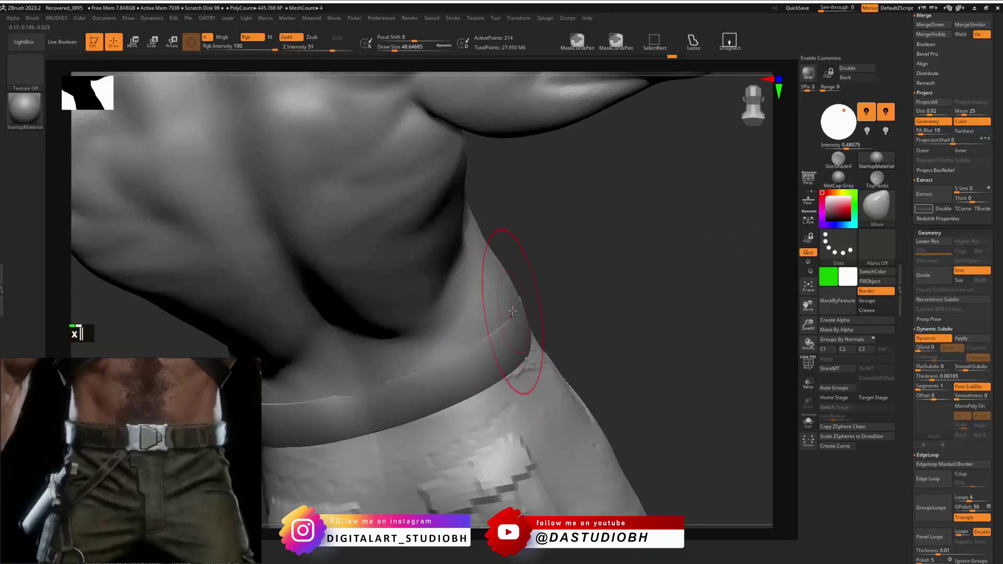
right_drag(538, 372, 538, 330)
Isolate the belt in Solo with PolyFrame shown and turn off its dynamic subdivision around the overlapping end.
ctrl+drag(736, 338, 705, 367)
mouse_move(705, 367)
ctrl+alt+right_down()
mouse_move(571, 374)
mouse_move(567, 396)
mouse_move(573, 376)
mouse_move(618, 347)
mouse_move(606, 336)
mouse_move(632, 342)
mouse_move(561, 372)
mouse_move(567, 302)
mouse_move(544, 315)
mouse_move(560, 309)
mouse_move(565, 333)
mouse_move(572, 327)
ctrl+alt+right_up()
key(shift+f)
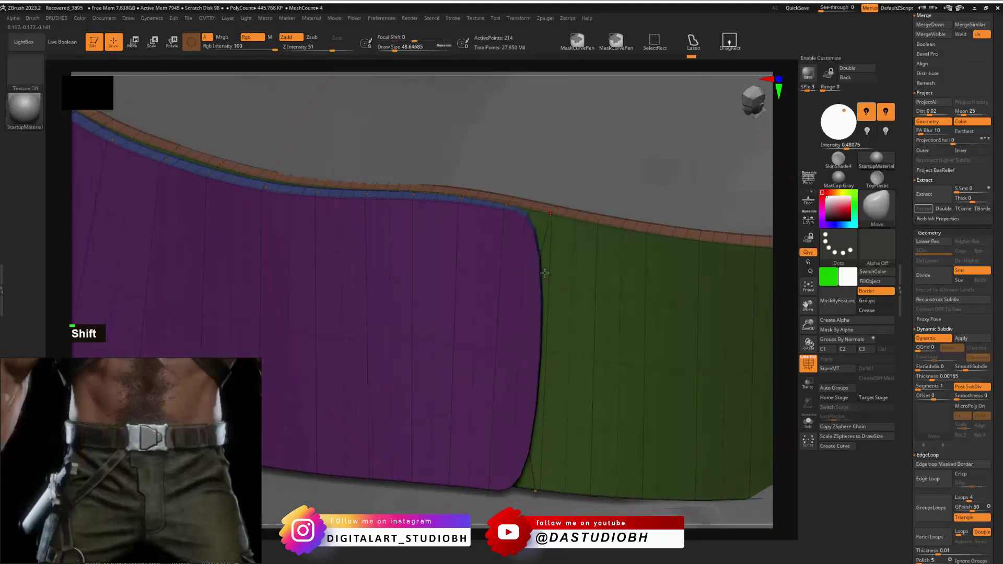
key(shift+f)
key(shift+f)
click(812, 427)
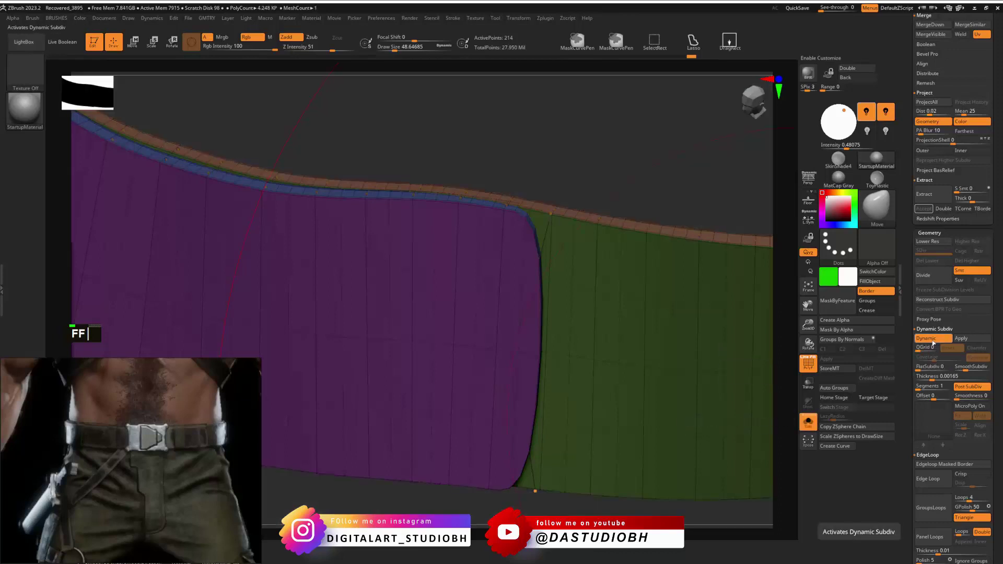
key(shift+d)
mouse_move(593, 287)
right_down()
mouse_move(598, 257)
mouse_move(611, 269)
mouse_move(571, 284)
mouse_move(580, 276)
right_up()
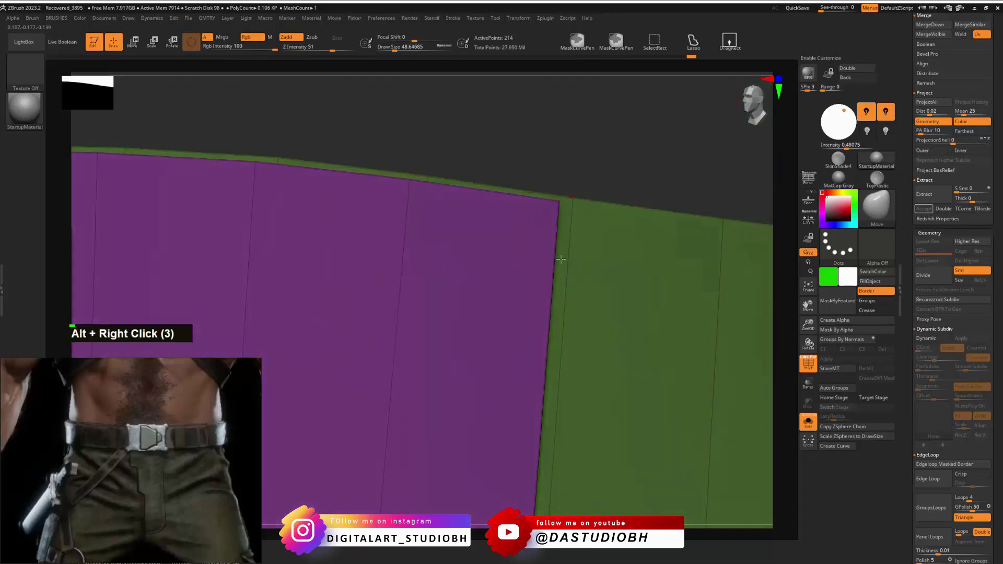
Switch to the ZModeler brush with a draw size of 1 and set its edge action to Crease.
key(ctrl+b)
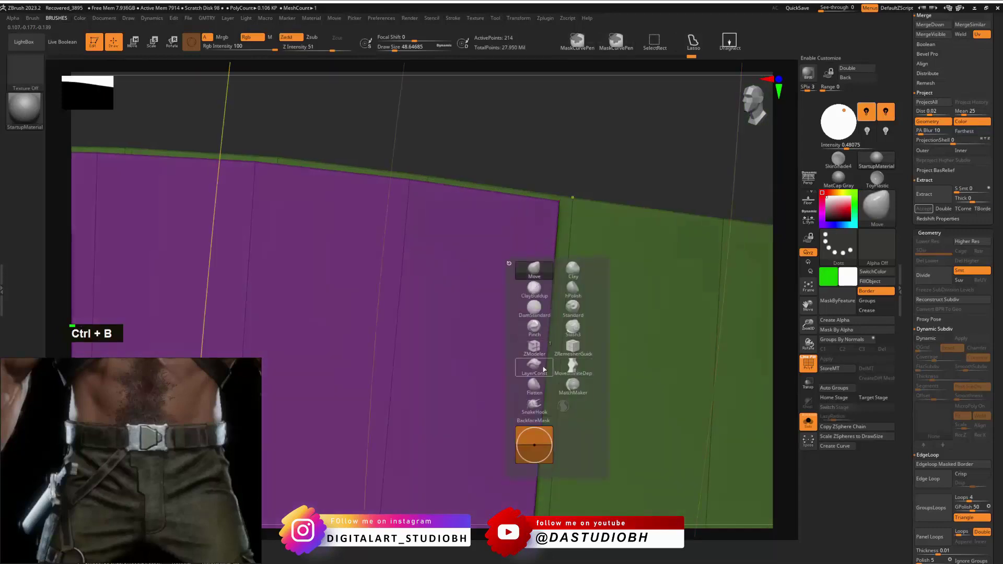
click(534, 347)
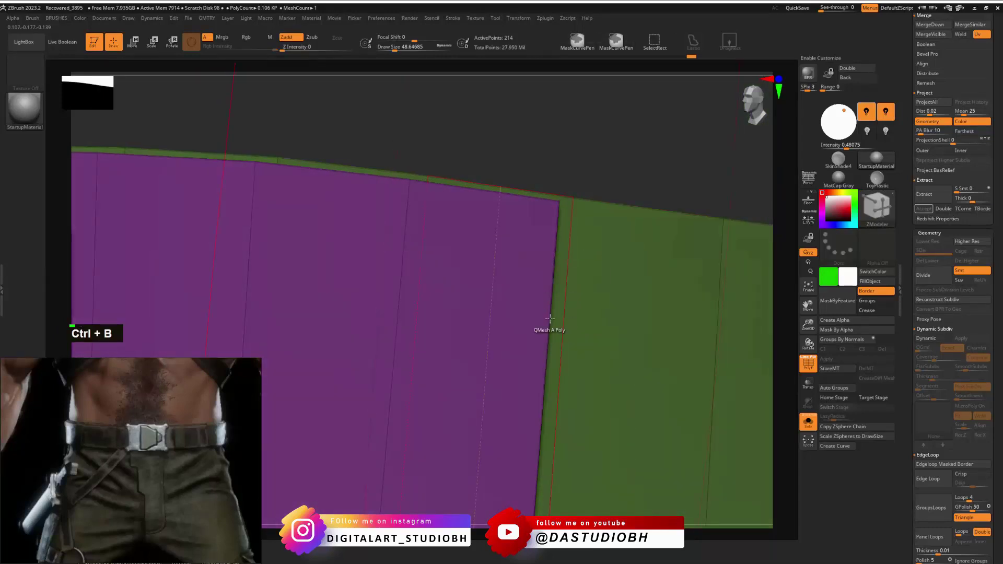
key(s)
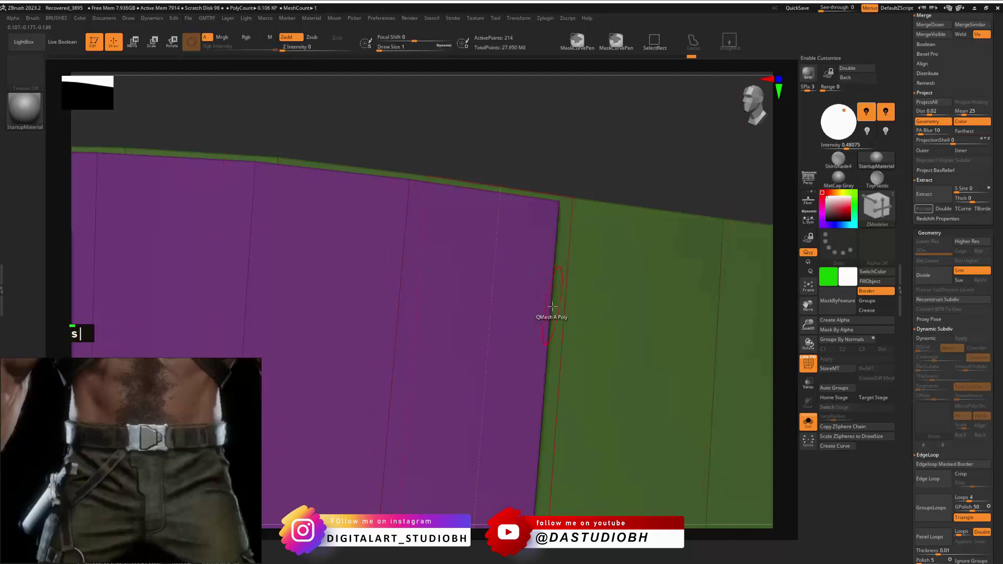
key(space)
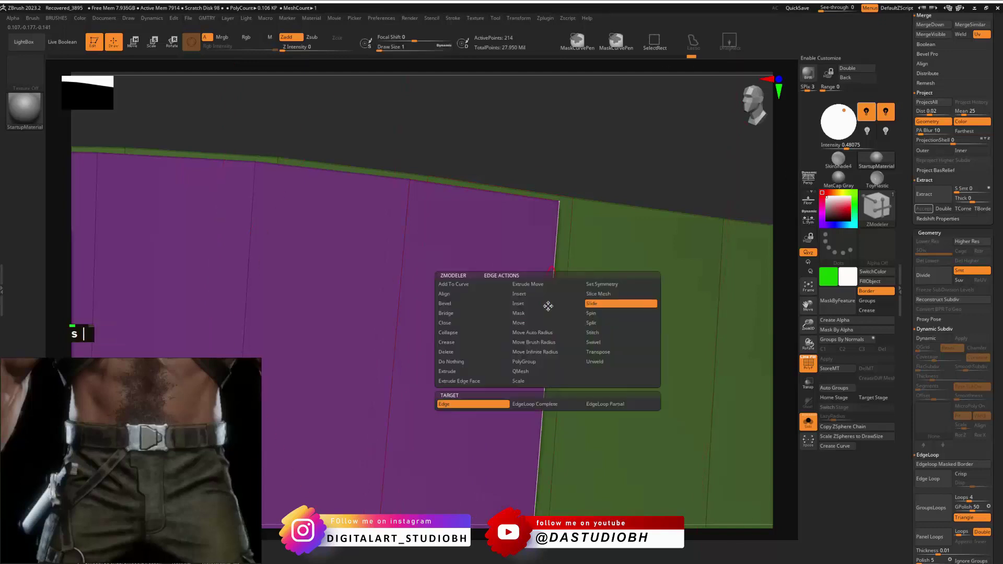
click(456, 343)
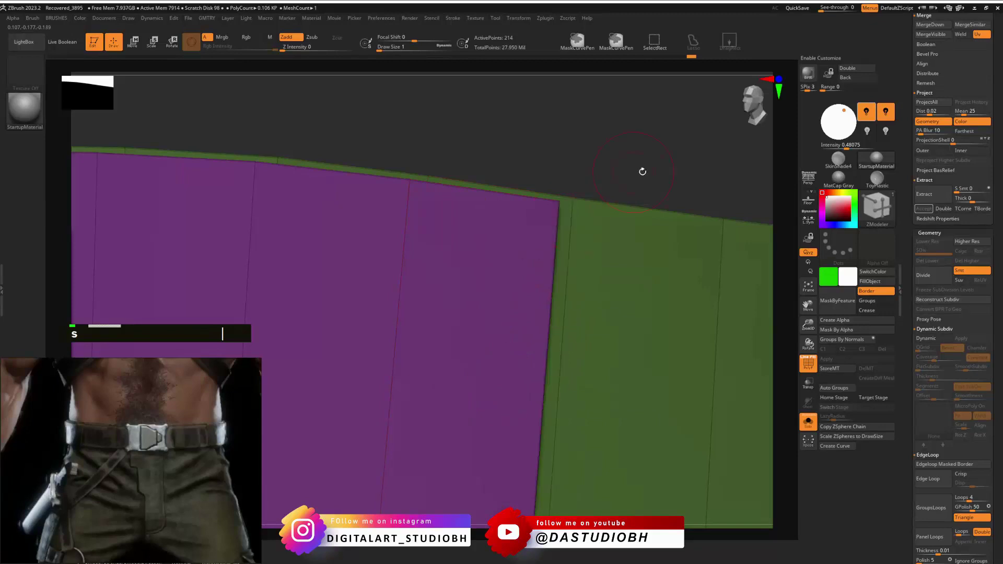
Uncrease the edge at the end of the purple belt section using the Edge target, and turn dynamic subdivision back on.
key(space)
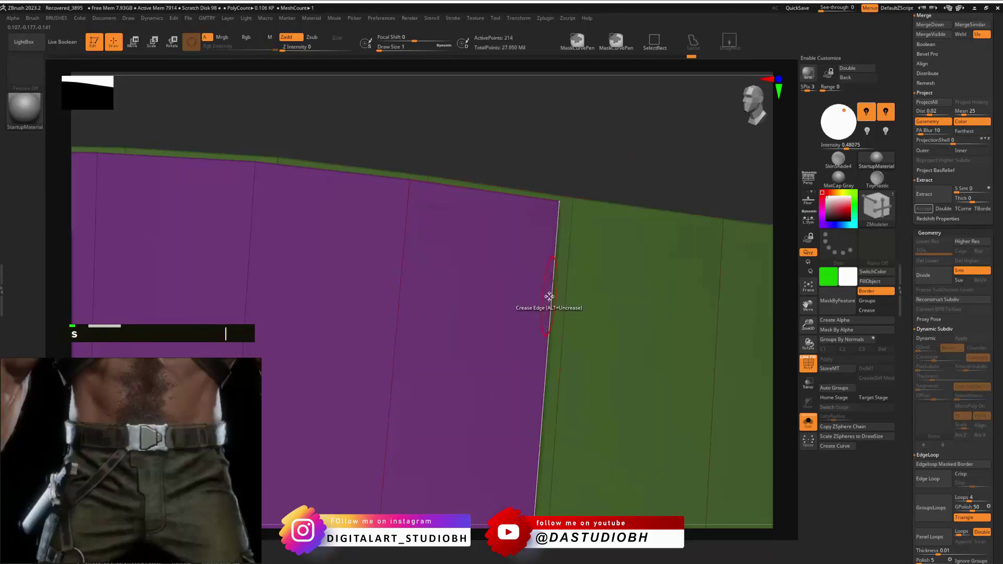
key(space)
click(466, 413)
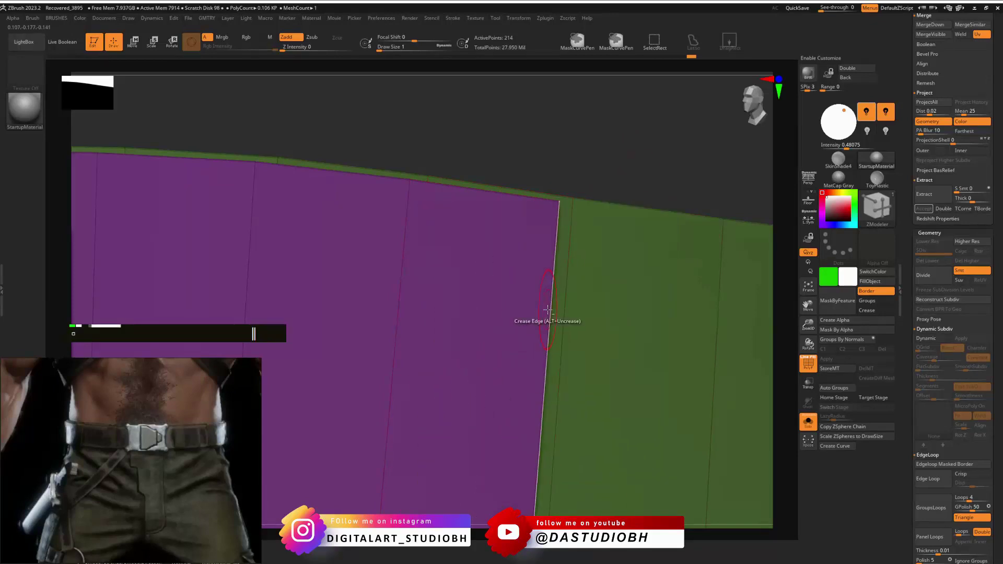
alt+click(549, 309)
ctrl+alt+right_click(577, 236)
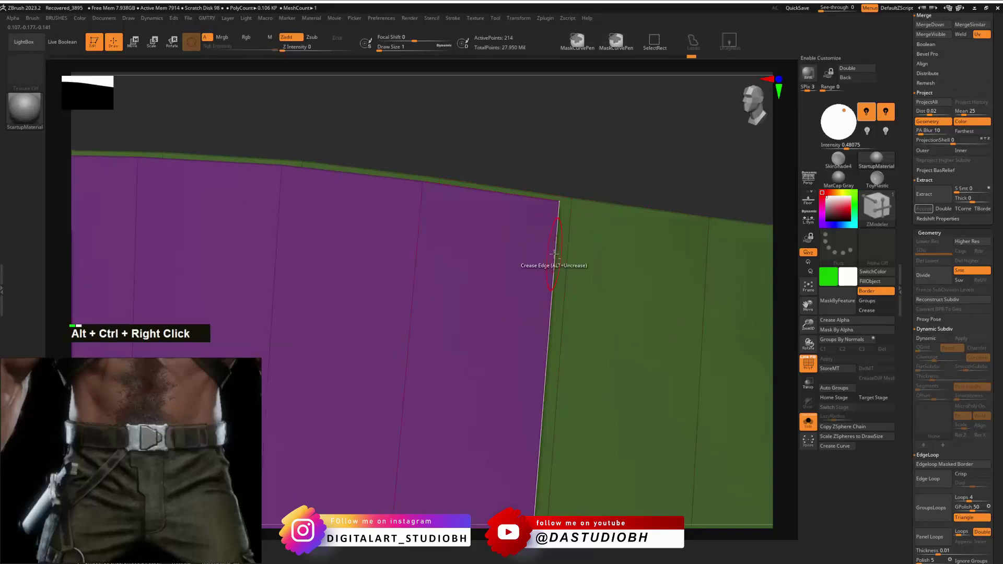
drag(635, 181, 650, 181)
key(d)
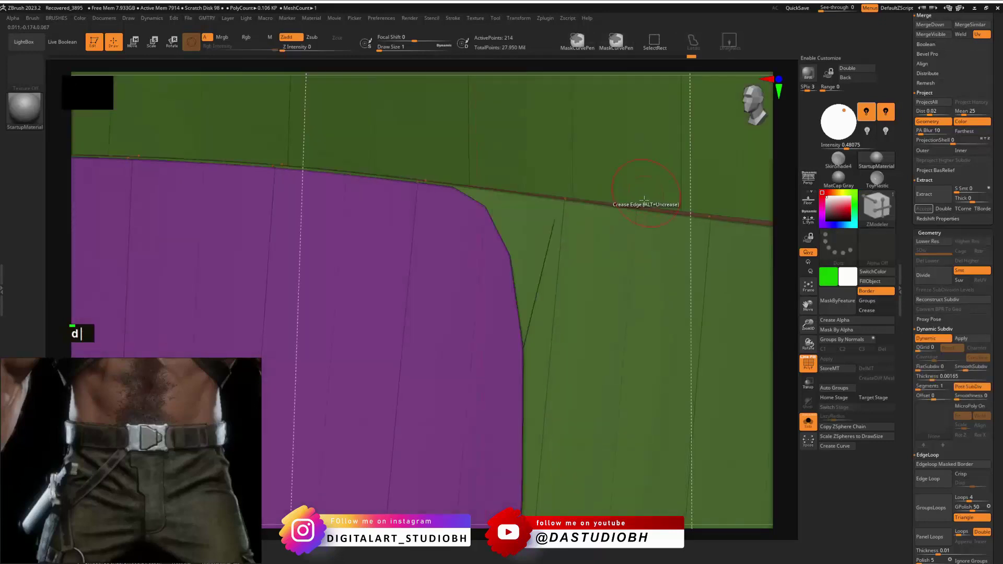
Turn off dynamic subdivision at the belt's overlap and hide the purple polygroup.
alt+right_click(627, 233)
alt+right_drag(627, 234, 542, 379)
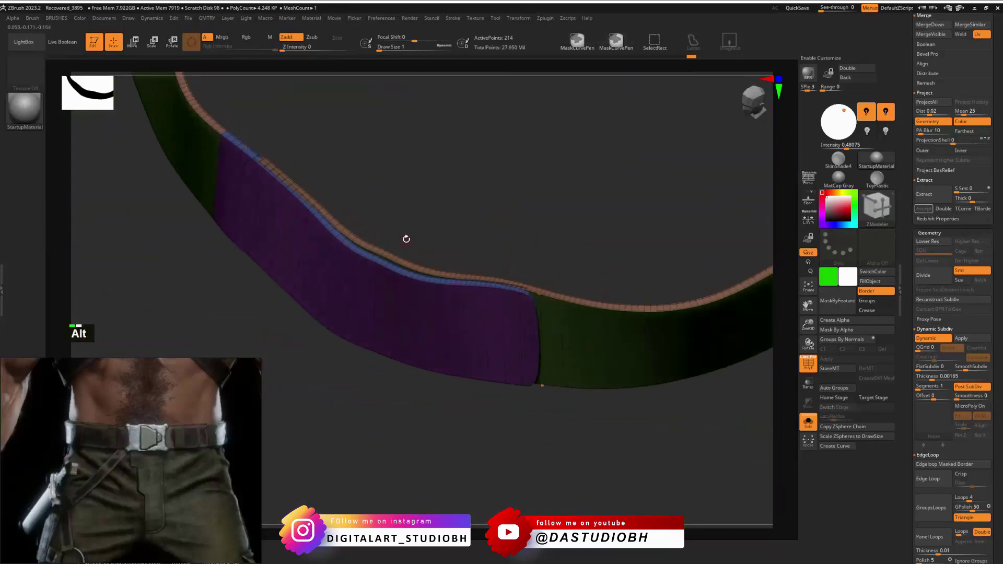
alt+right_drag(405, 237, 415, 242)
alt+right_drag(312, 208, 325, 231)
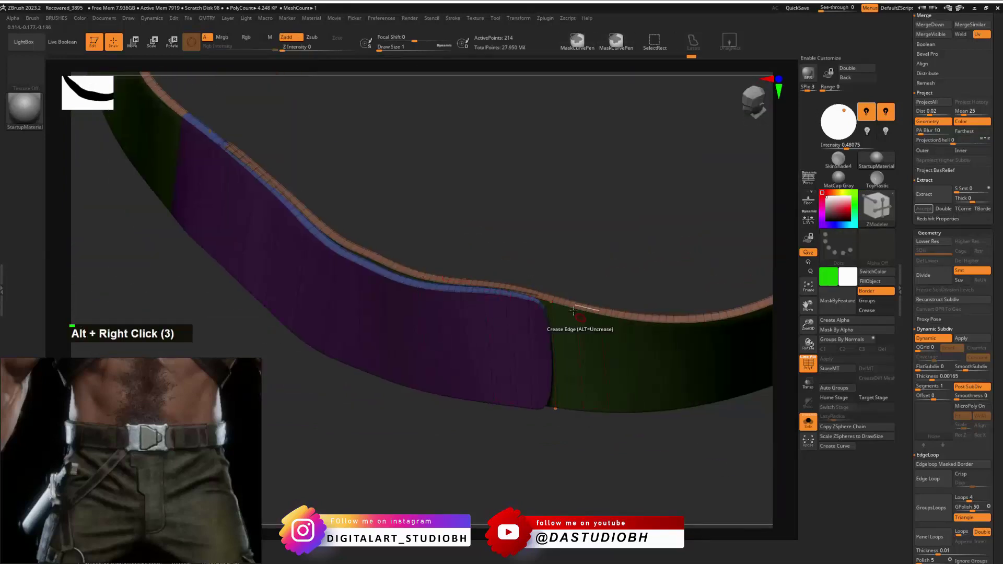
alt+right_drag(294, 122, 481, 327)
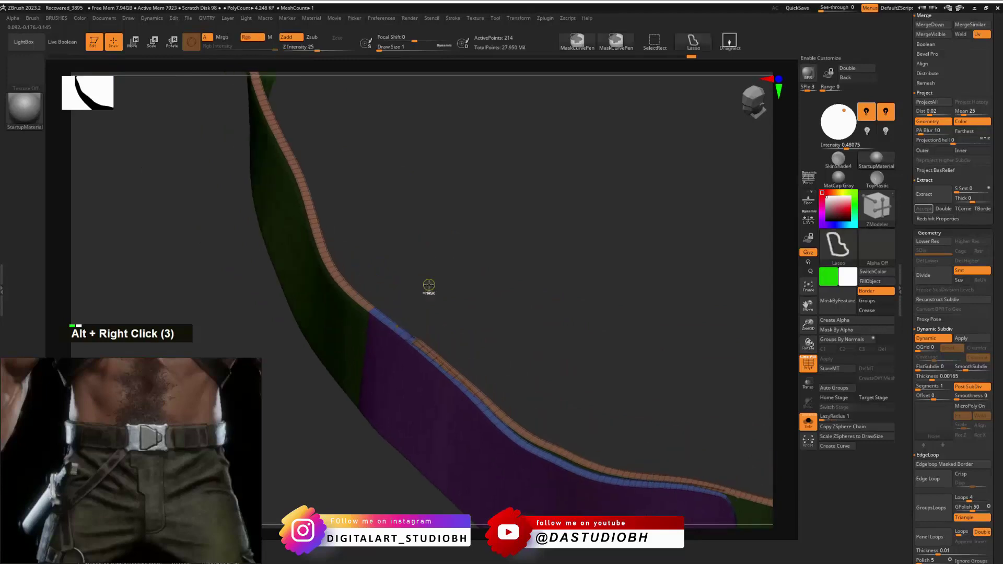
ctrl+alt+right_drag(428, 287, 595, 289)
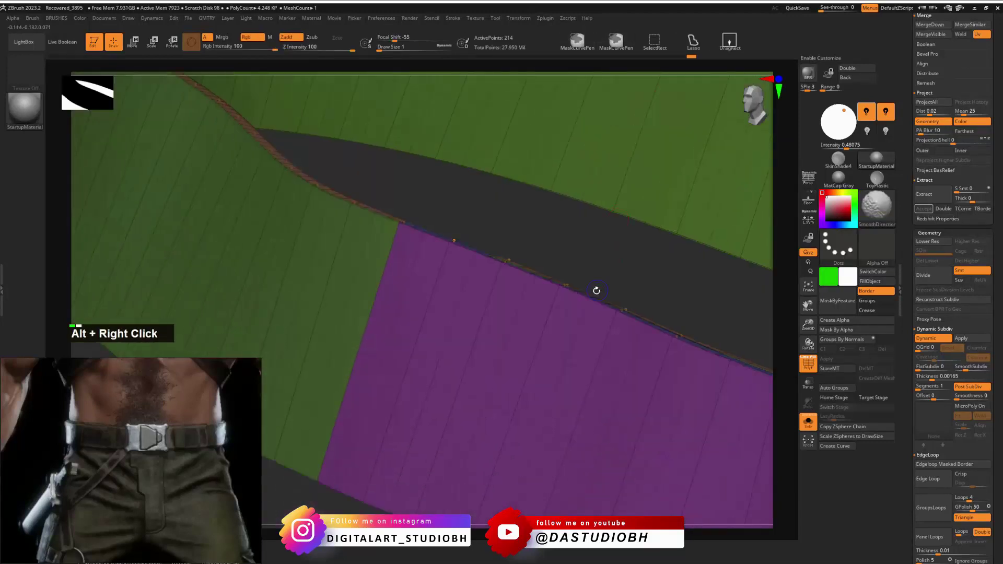
key(d)
key(shift+d)
alt+right_drag(530, 307, 509, 337)
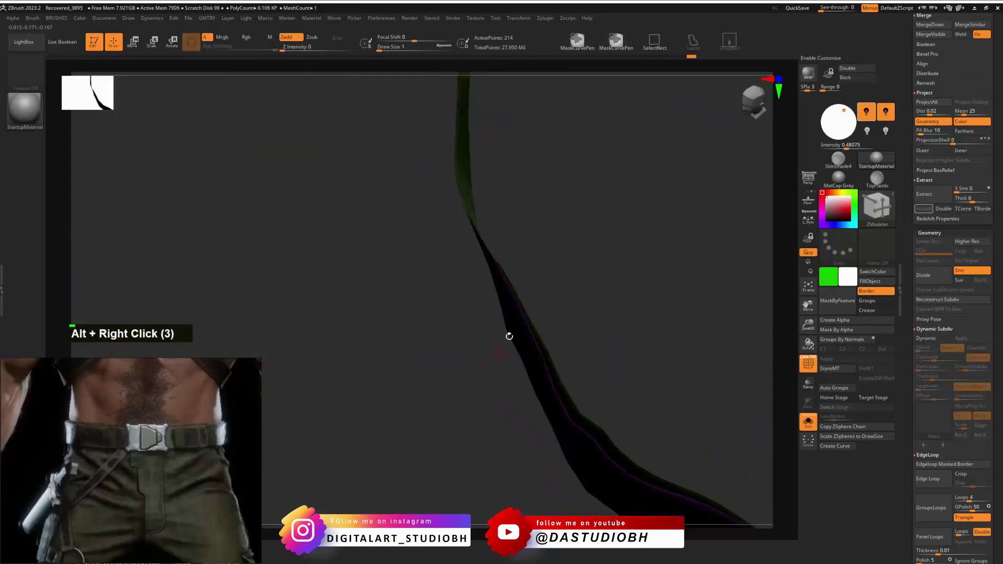
right_drag(521, 273, 622, 287)
ctrl+shift+click(627, 283)
mouse_move(626, 283)
alt+mouse_down()
mouse_move(618, 249)
mouse_move(565, 301)
alt+mouse_up()
Switch to the Move brush at the gap in the green strip with a draw size of about 8.
key(s)
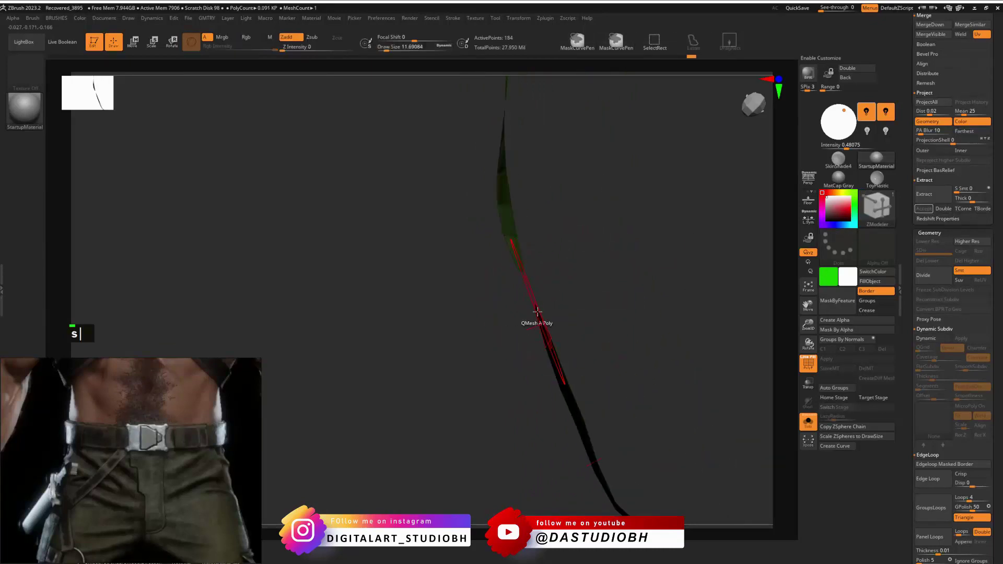
right_drag(536, 301, 553, 294)
key(s)
drag(560, 296, 572, 295)
key(s)
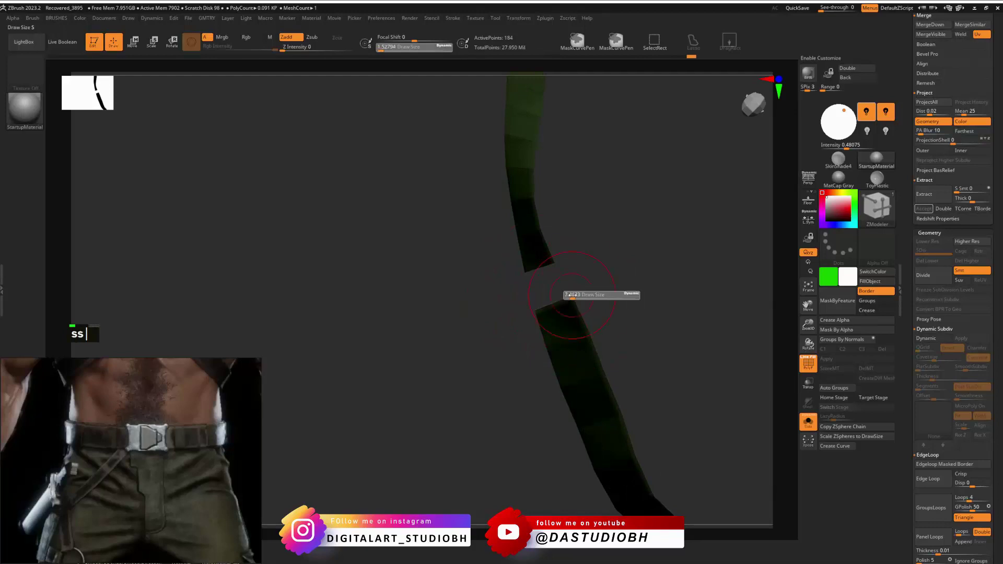
right_drag(570, 295, 578, 300)
mouse_move(571, 284)
ctrl+mouse_down()
mouse_move(496, 275)
mouse_move(641, 280)
ctrl+mouse_up()
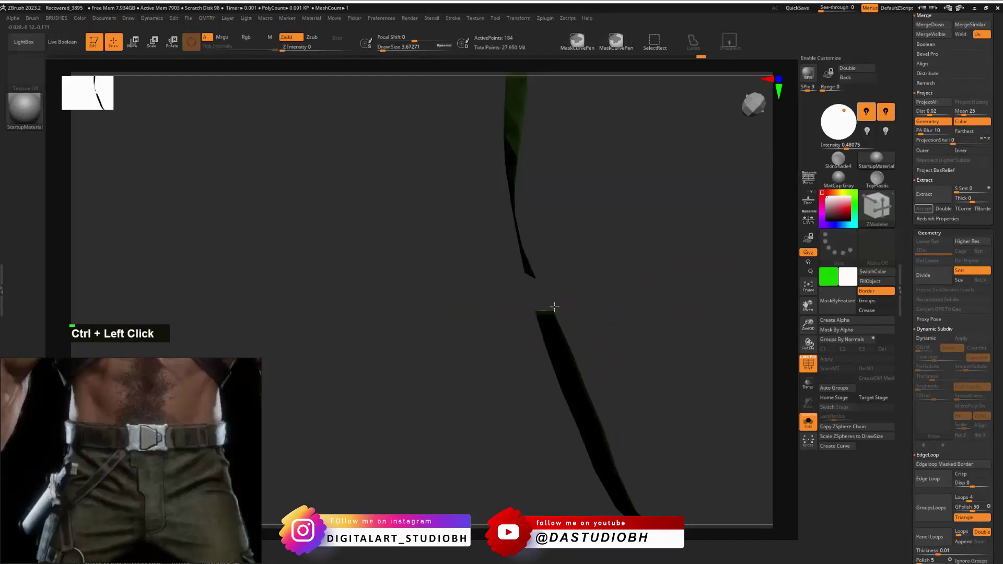
key(s)
drag(535, 310, 541, 309)
key(ctrl+b)
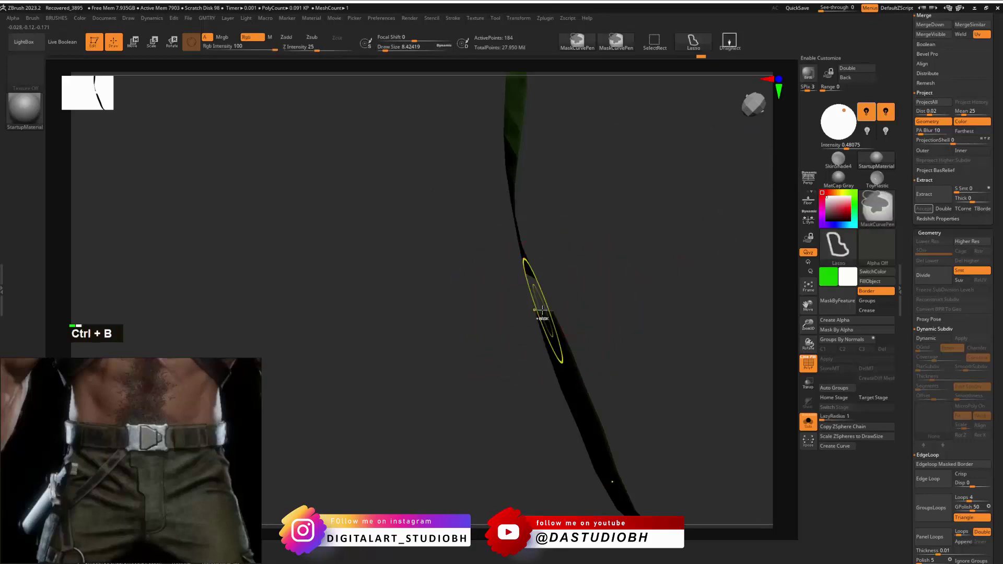
click(523, 315)
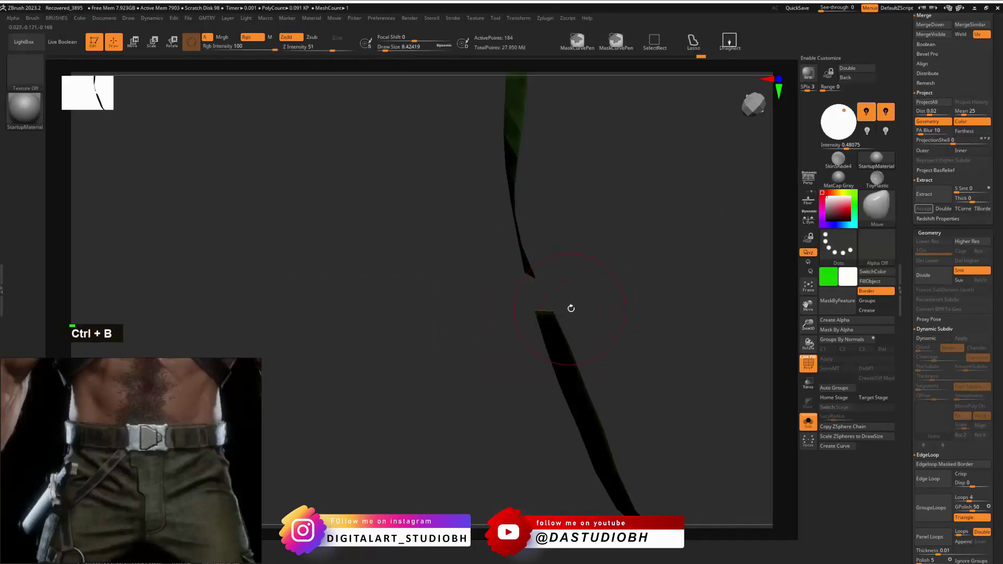
Try to reposition the green strip's end beside the gap using the Move brush at a draw size of about 22.
right_drag(571, 309, 606, 262)
key(s)
mouse_move(529, 360)
mouse_down()
mouse_move(543, 359)
mouse_move(475, 371)
mouse_up()
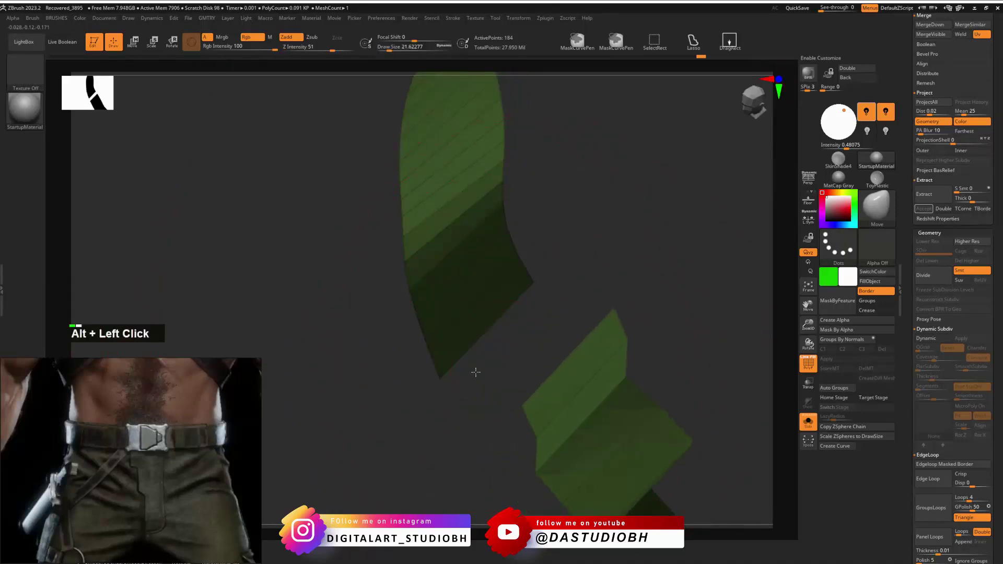
mouse_move(506, 366)
right_down()
mouse_move(543, 328)
mouse_move(593, 230)
mouse_move(582, 260)
mouse_move(506, 329)
right_up()
key(ctrl+z)
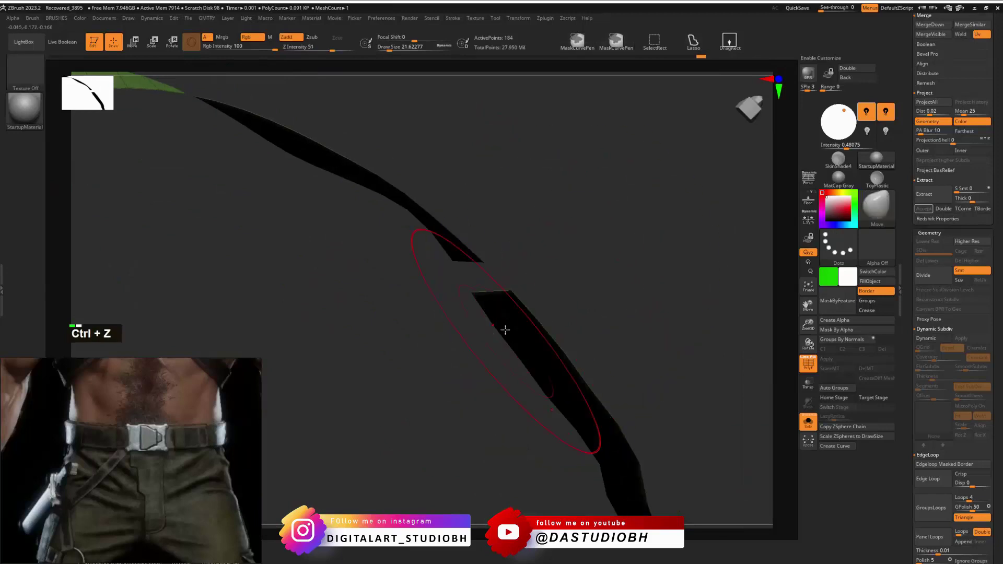
mouse_move(501, 298)
mouse_down()
mouse_move(479, 318)
mouse_move(463, 309)
mouse_up()
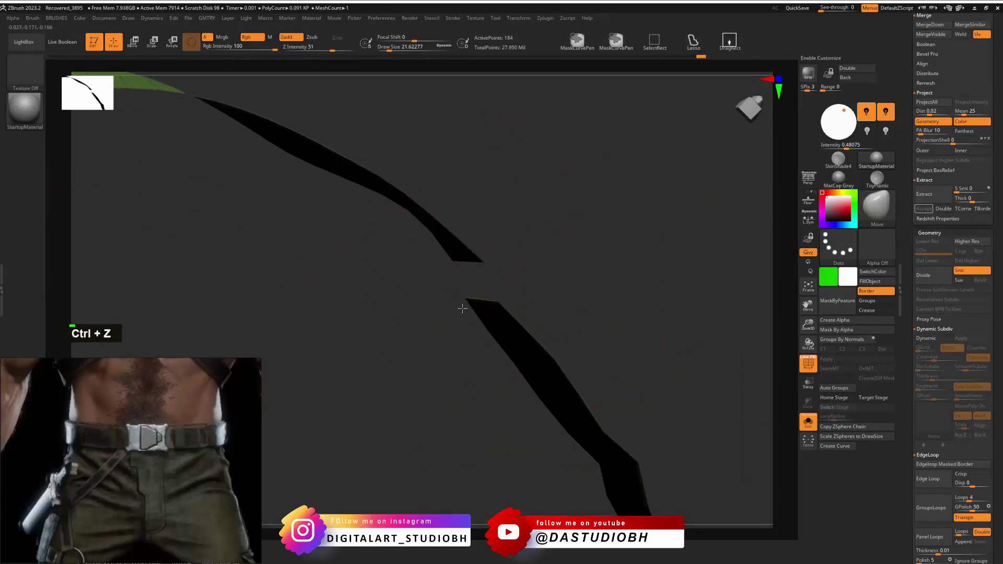
Show the hidden purple polygroup and turn on dynamic subdivision to check how the belt sections overlap.
right_drag(514, 306, 643, 280)
ctrl+shift+click(627, 304)
key(d)
ctrl+drag(642, 280, 651, 291)
mouse_move(651, 291)
alt+right_down()
mouse_move(403, 300)
mouse_move(550, 340)
mouse_move(551, 351)
mouse_move(683, 399)
mouse_move(611, 371)
alt+right_up()
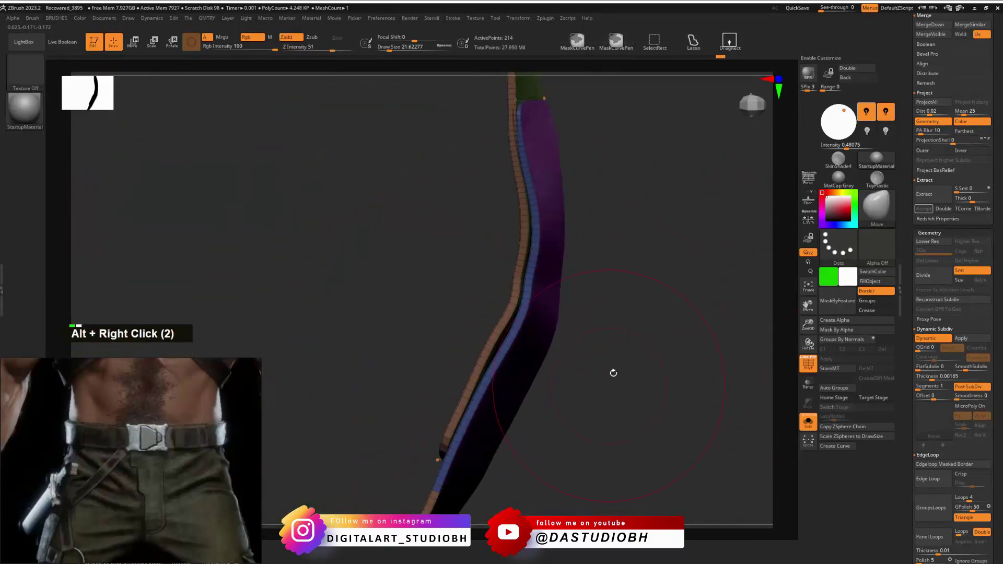
Undo the Move brush edits on the green strip, and show the whole belt with dynamic subdivision on.
key(ctrl+z)
key(ctrl+z)
key(ctrl+z)
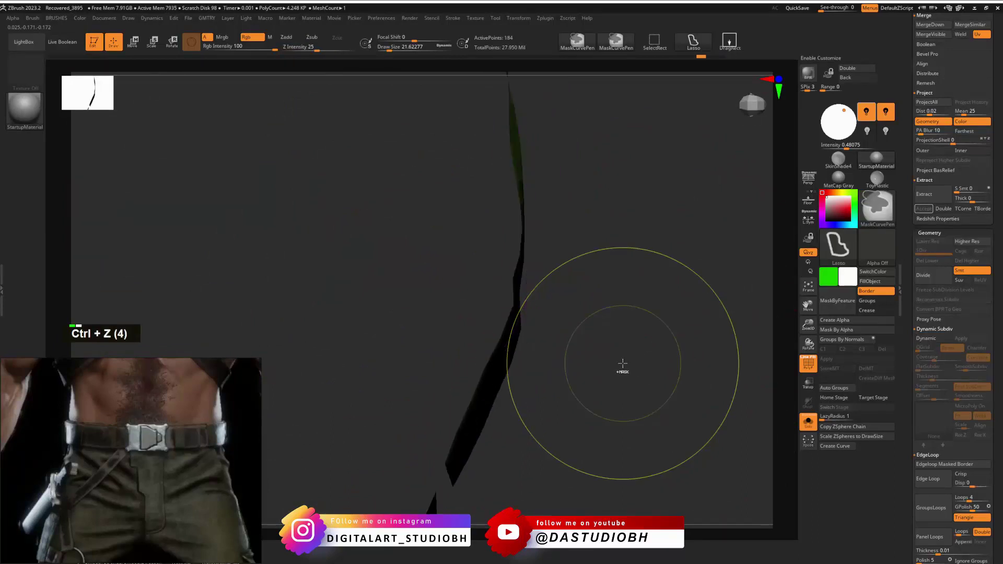
ctrl+shift+click(623, 363)
right_click(632, 343)
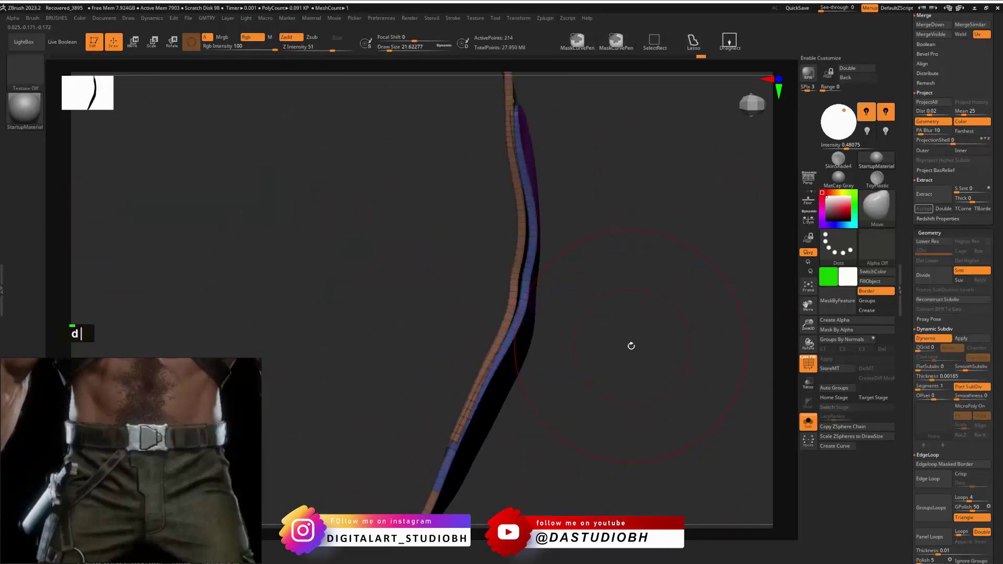
Hide the purple polygroup so only the green strip of the belt is shown at the overlap.
key(d)
alt+right_drag(511, 343, 527, 393)
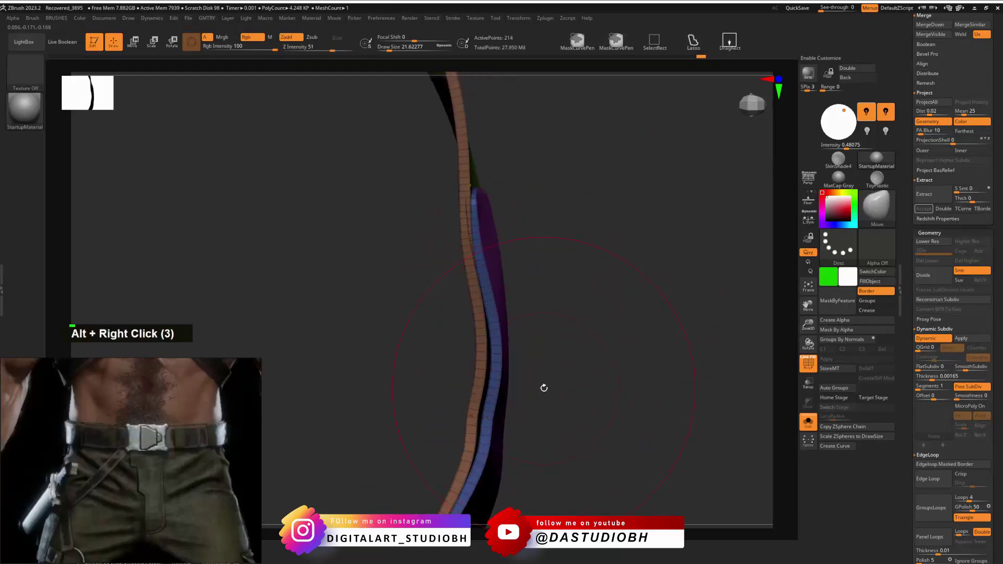
right_drag(529, 384, 539, 378)
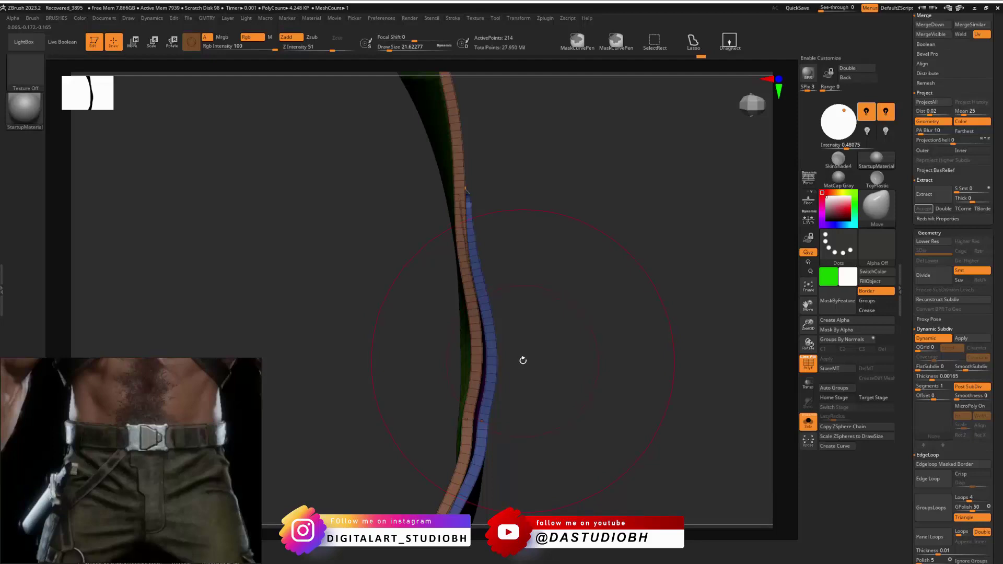
right_drag(570, 367, 537, 369)
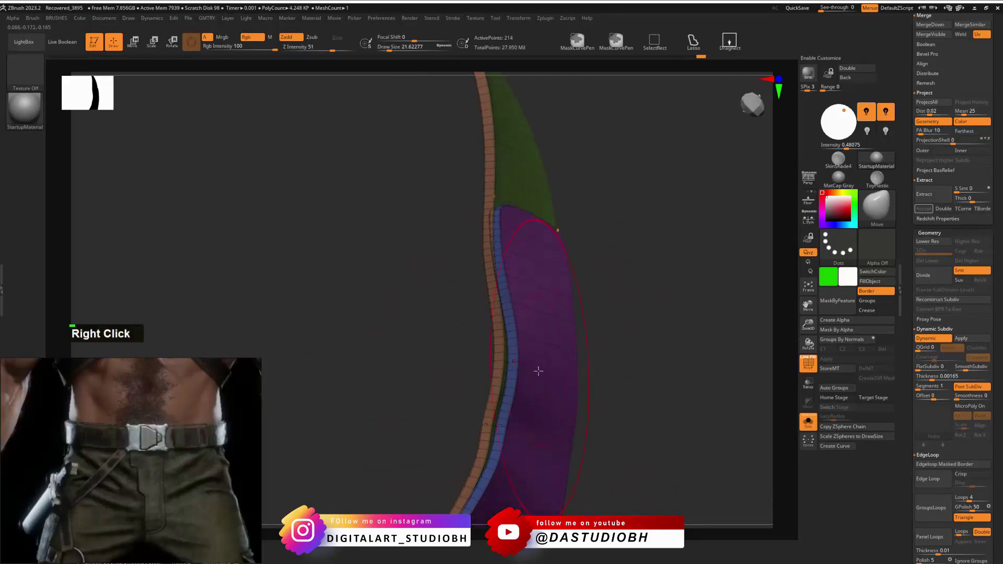
ctrl+shift+click(540, 367)
alt+right_drag(463, 307, 460, 280)
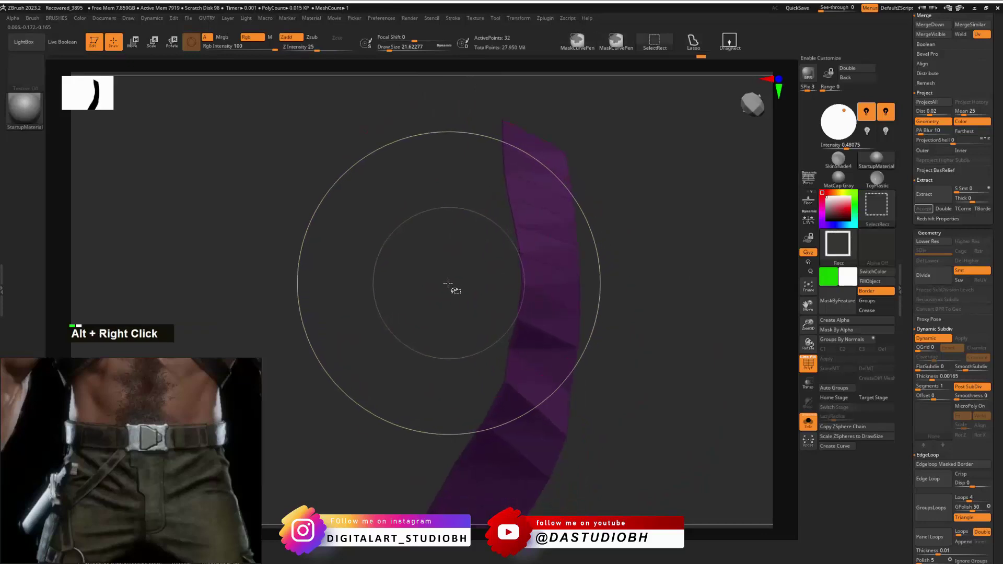
ctrl+shift+drag(450, 285, 450, 329)
right_click(450, 329)
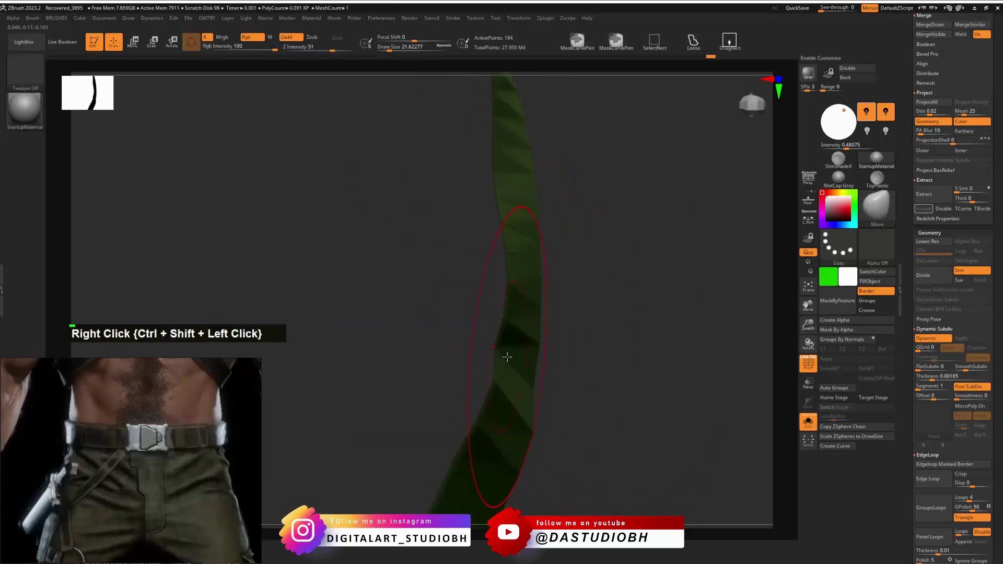
Adjust the green strip's curve at the overlap using the Move brush at a draw size of about 33.
key(s)
drag(505, 351, 496, 349)
right_drag(507, 349, 513, 351)
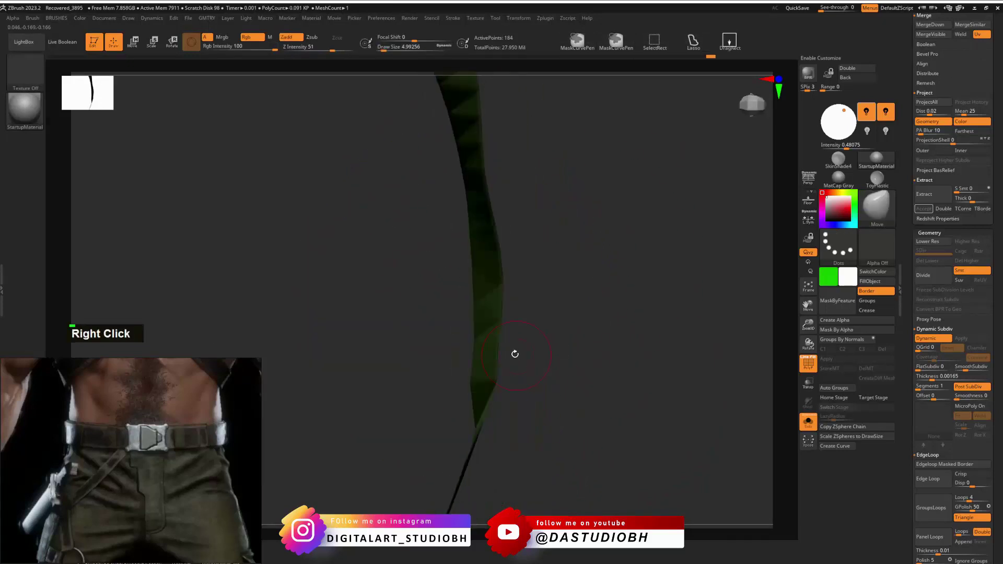
key(s)
drag(513, 351, 517, 351)
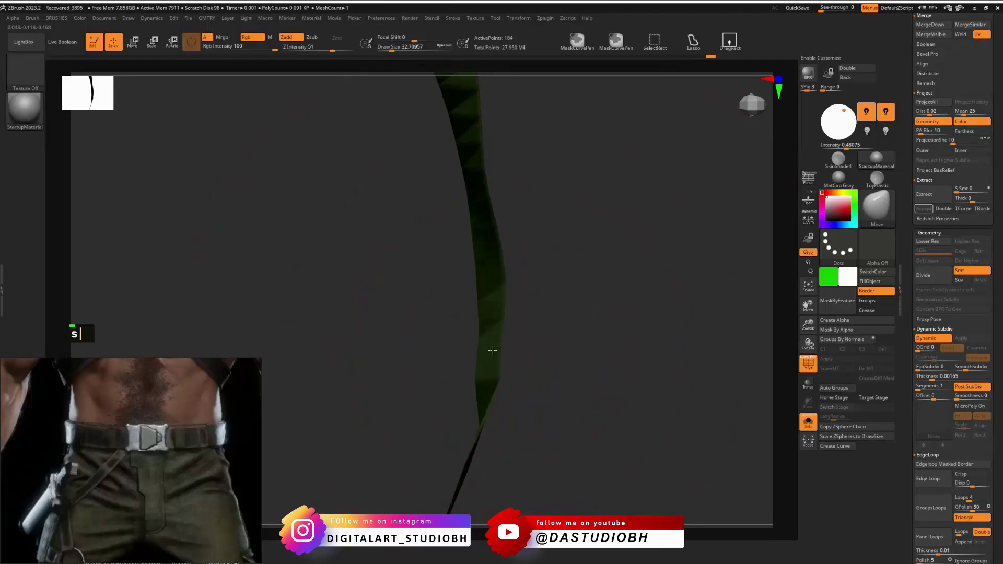
Show the whole belt again, clear any mask, and turn off dynamic subdivision.
ctrl+shift+click(567, 320)
right_drag(567, 321, 584, 300)
ctrl+drag(585, 314, 589, 340)
right_drag(589, 341, 605, 293)
alt+drag(605, 293, 593, 345)
alt+right_drag(593, 345, 490, 382)
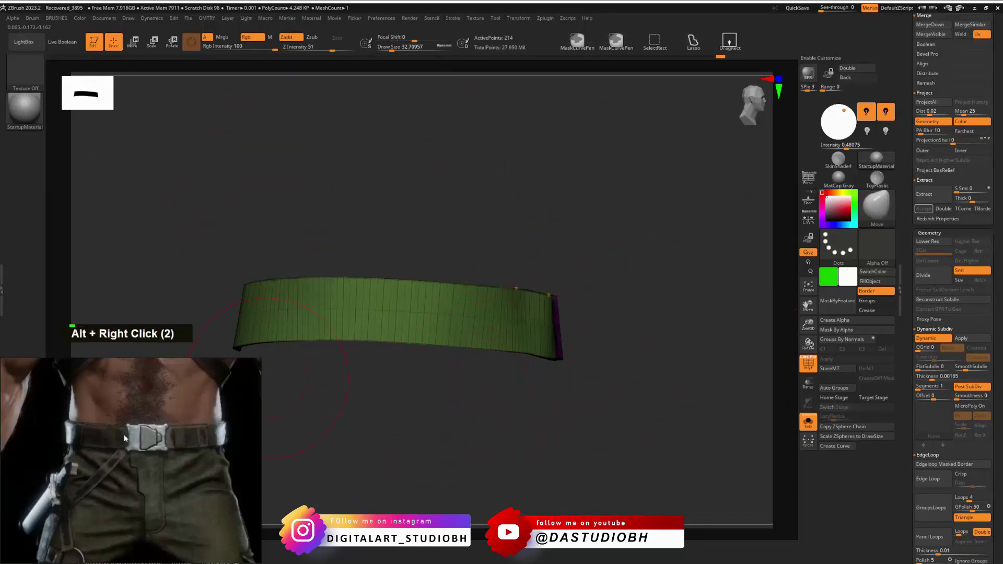
right_drag(191, 441, 580, 401)
key(shift+d)
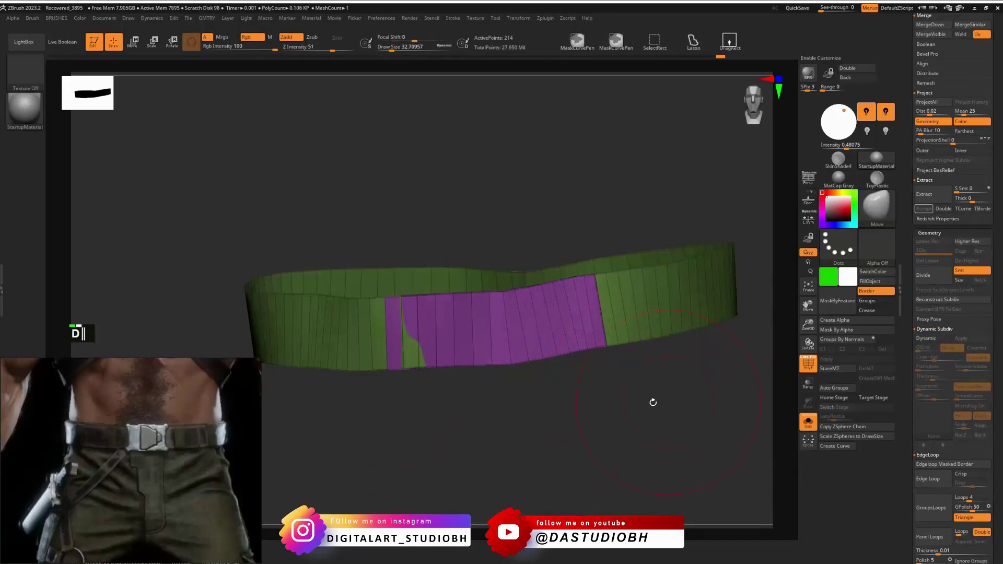
mouse_move(653, 402)
alt+right_down()
mouse_move(618, 405)
mouse_move(596, 439)
alt+right_up()
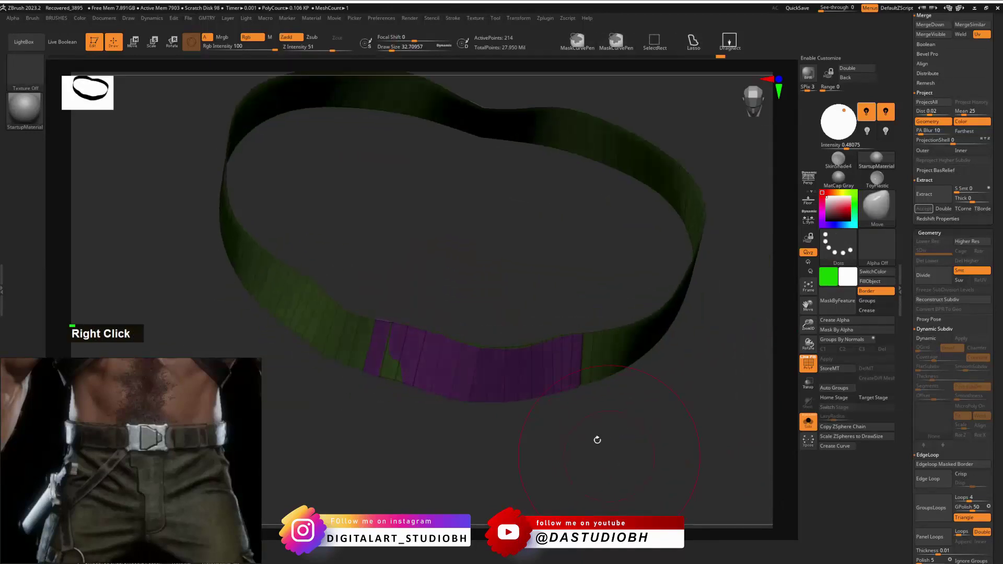
Hide the purple polygroup at the front, leaving only the green belt strip with its gap.
ctrl+shift+click(529, 378)
ctrl+shift+click(502, 373)
right_drag(504, 381, 580, 365)
ctrl+shift+click(645, 426)
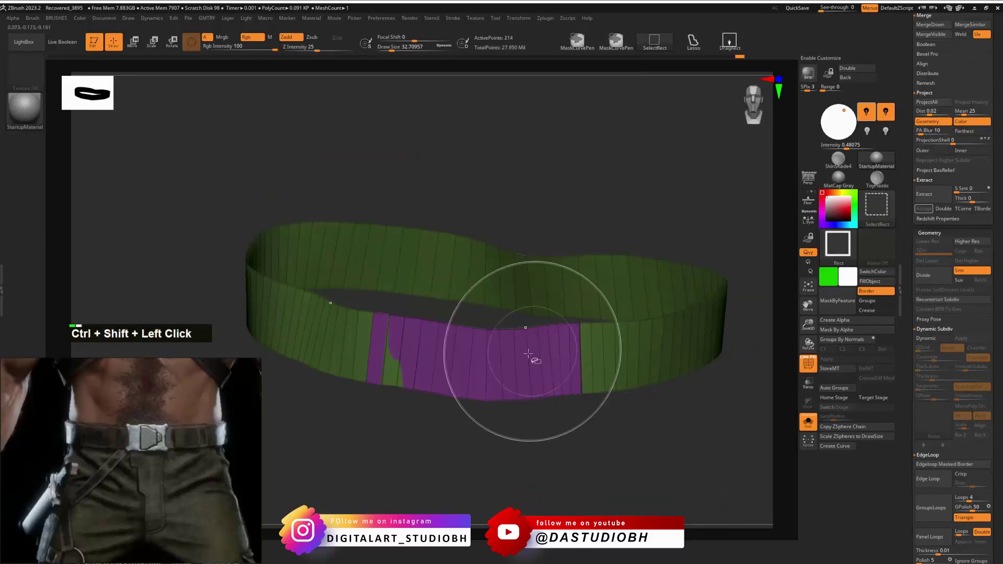
key(ctrl+z)
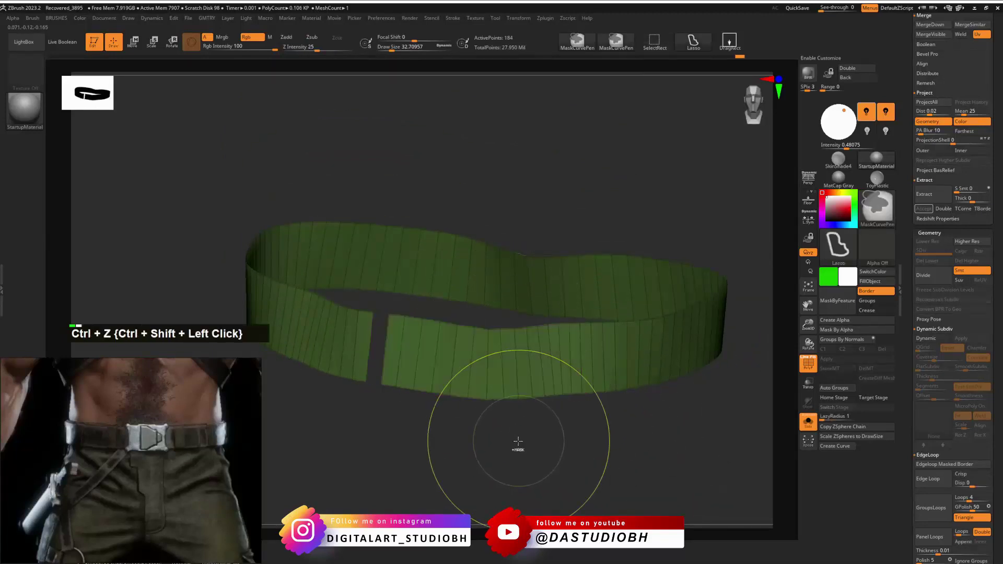
ctrl+click(486, 325)
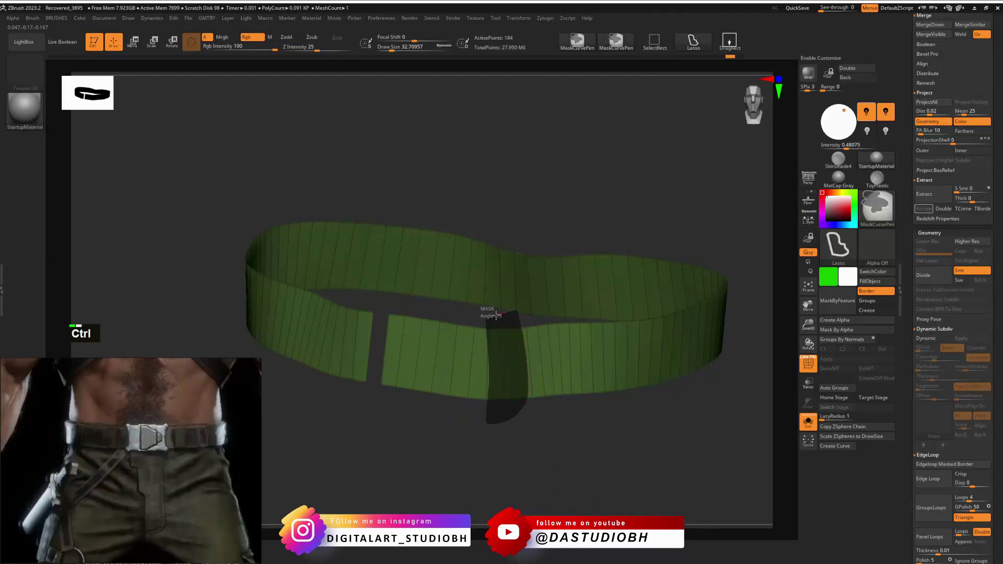
ctrl+drag(496, 314, 482, 317)
right_drag(524, 348, 522, 363)
key(ctrl+z)
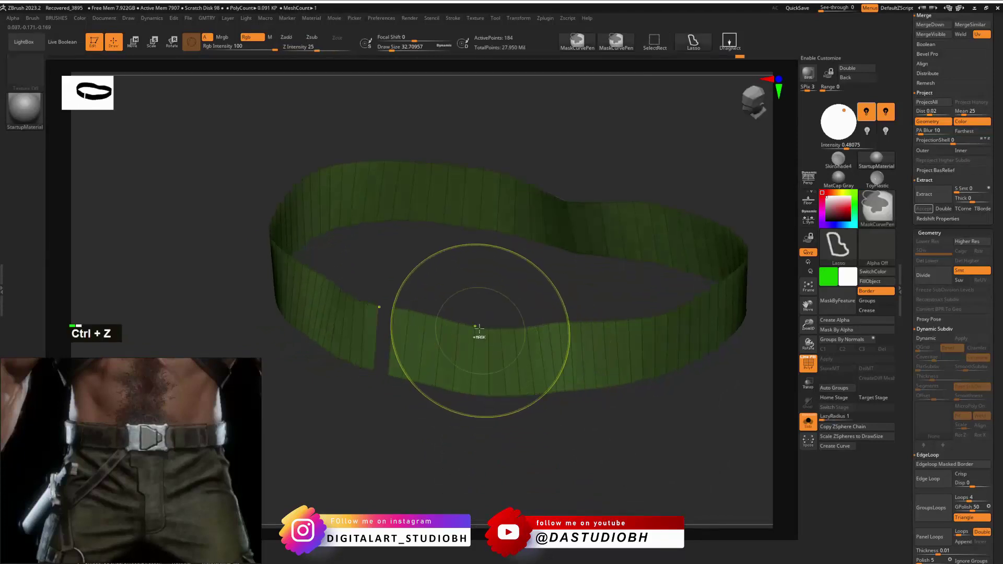
Mask two crosswise bands on the green strip with a lasso mask, one at the front near the gap and one along the side.
ctrl+click(470, 334)
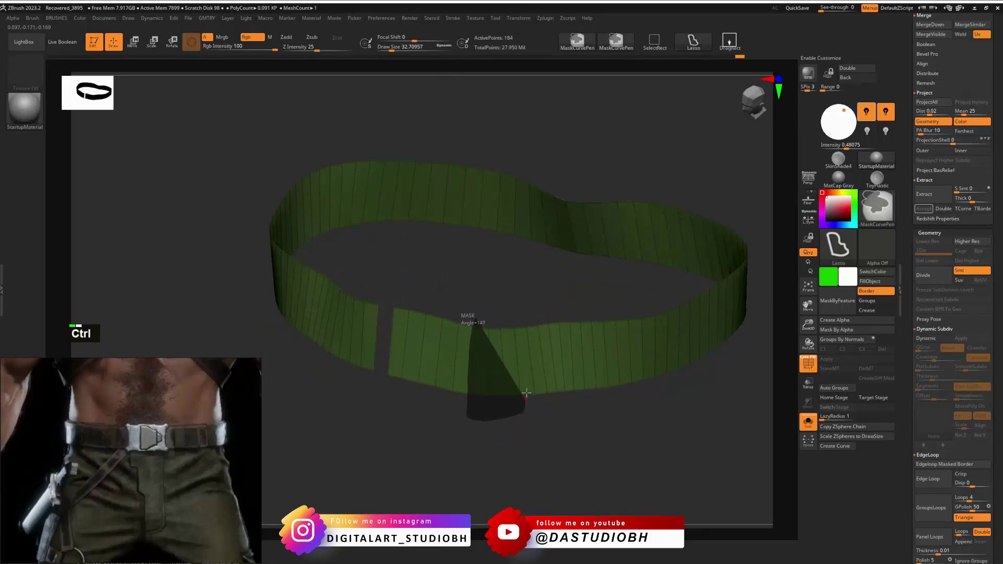
ctrl+drag(521, 322, 520, 319)
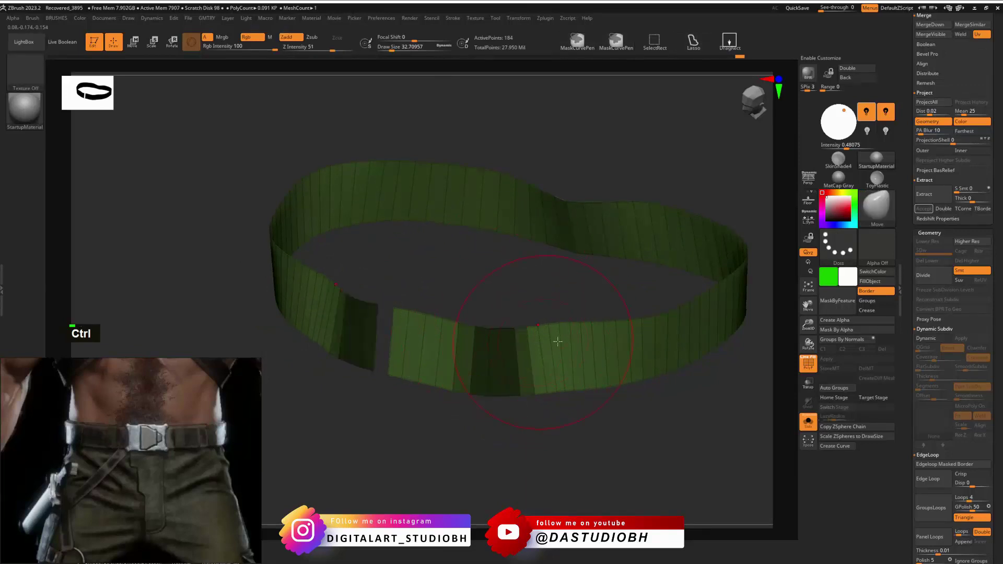
right_drag(558, 342, 471, 335)
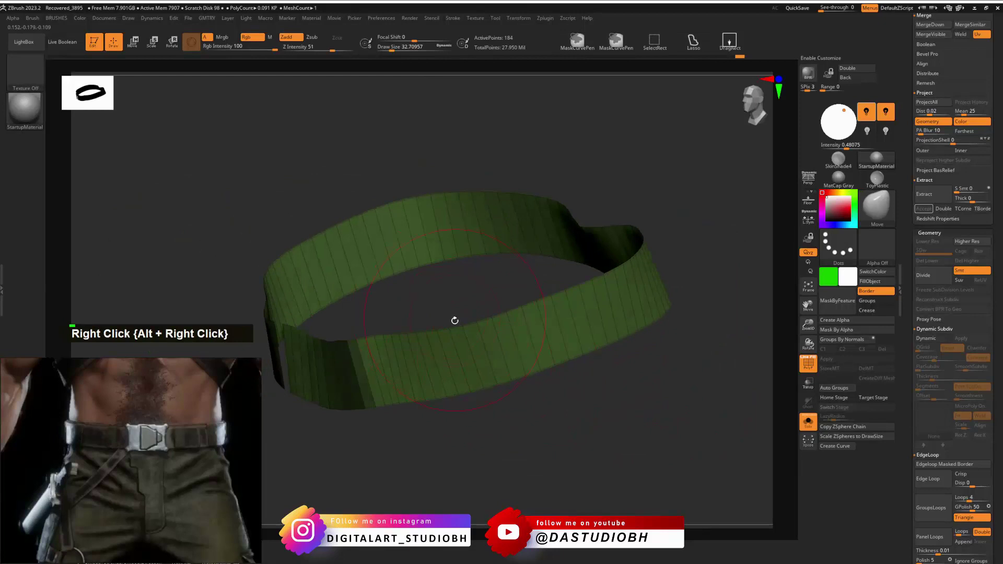
ctrl+drag(452, 322, 463, 350)
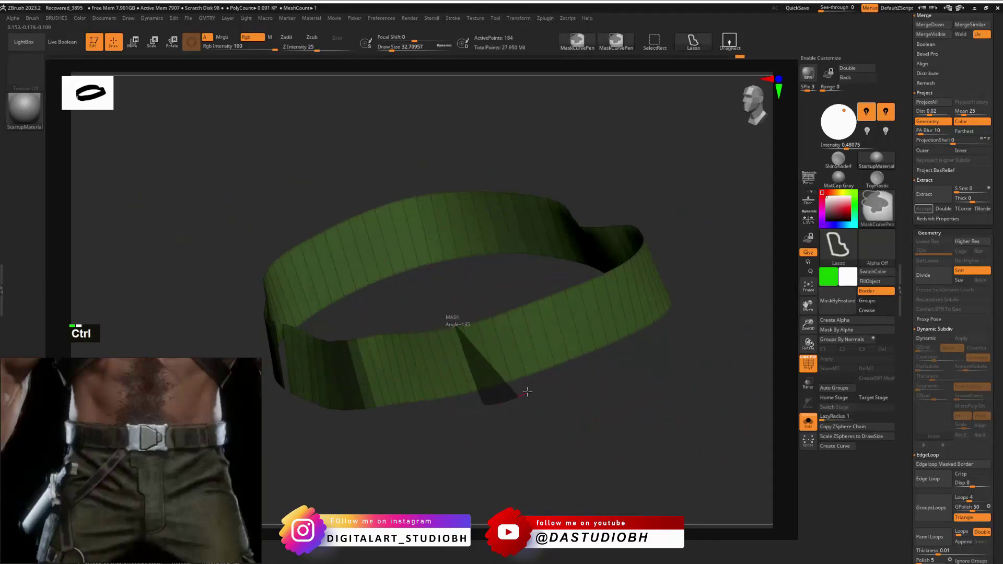
ctrl+drag(497, 281, 493, 276)
Lasso-mask another crosswise band further around the belt toward the back.
mouse_move(557, 313)
alt+right_down()
mouse_move(551, 350)
mouse_move(659, 293)
mouse_move(572, 370)
mouse_move(509, 351)
alt+right_up()
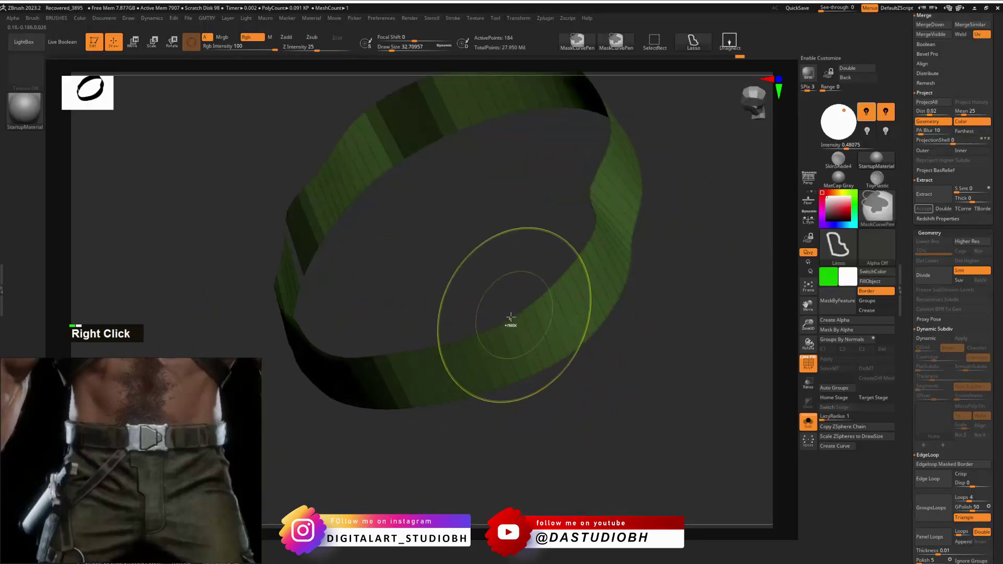
ctrl+drag(505, 353, 509, 364)
ctrl+drag(529, 399, 572, 369)
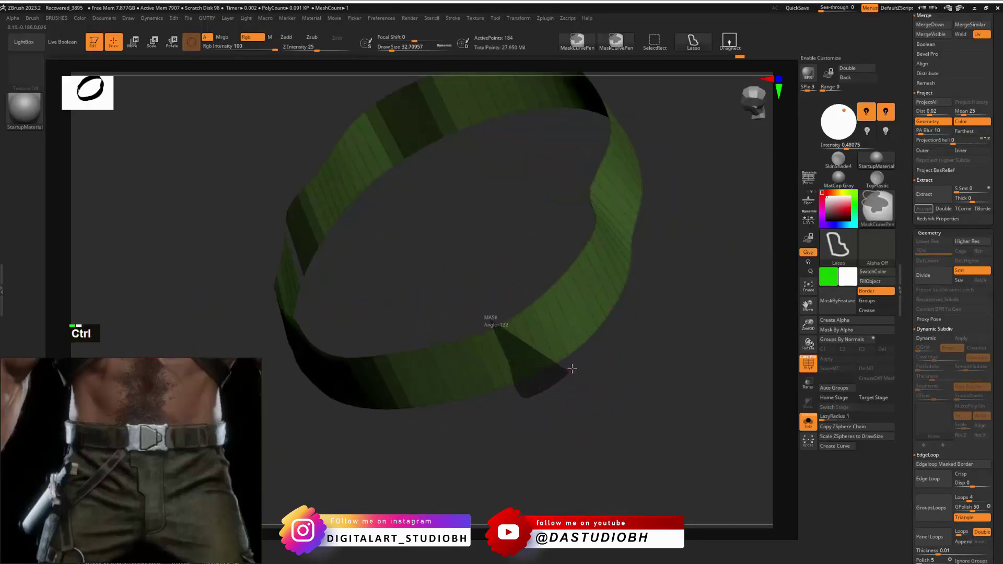
ctrl+drag(552, 298, 542, 277)
Mask a crosswise band at the inward bend in the middle of the belt's back, extending it along its upper side.
mouse_move(653, 229)
alt+right_down()
mouse_move(571, 305)
mouse_move(582, 313)
alt+right_up()
mouse_move(611, 281)
alt+right_down()
mouse_move(572, 333)
mouse_move(582, 347)
mouse_move(596, 342)
alt+right_up()
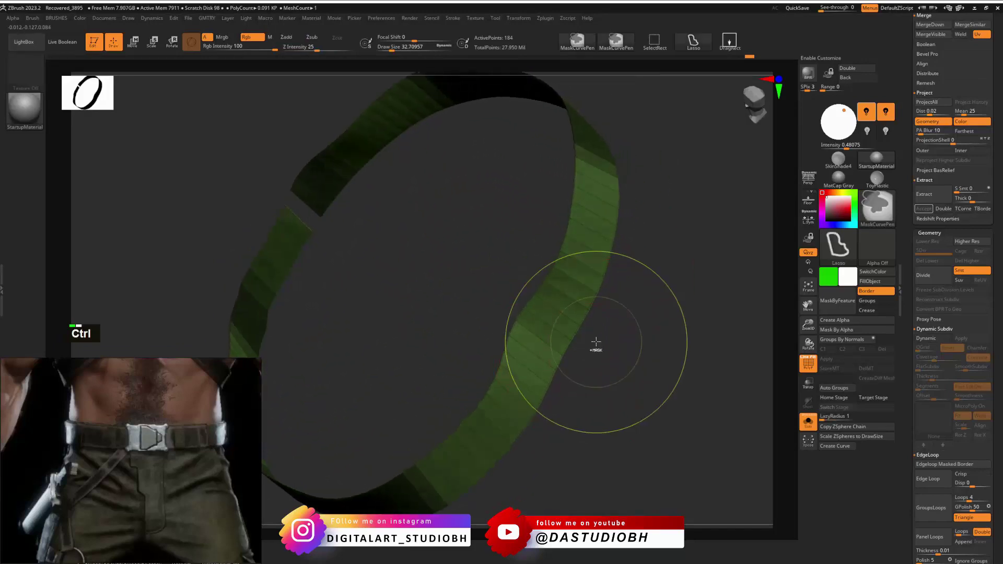
ctrl+drag(590, 336, 575, 330)
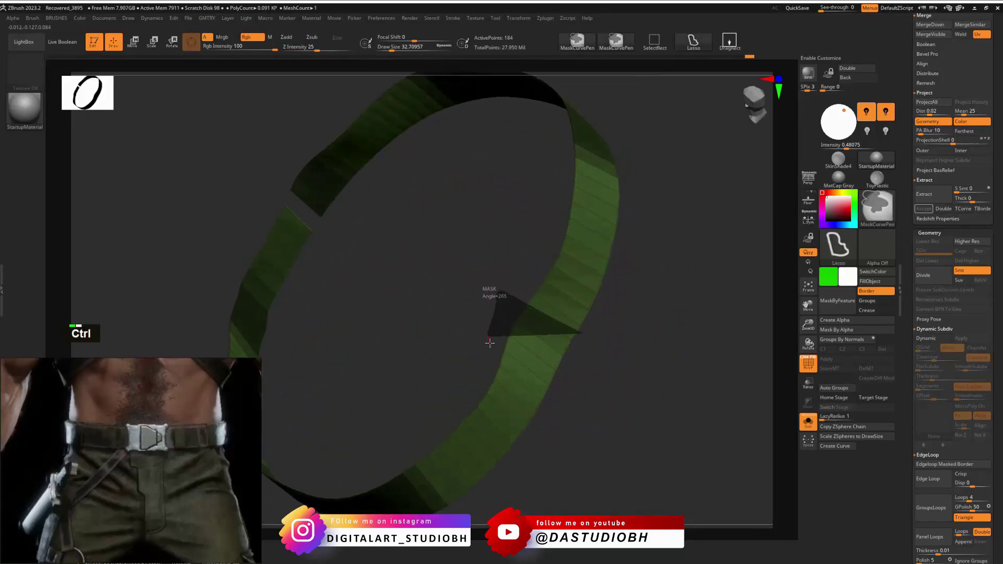
ctrl+drag(519, 360, 608, 397)
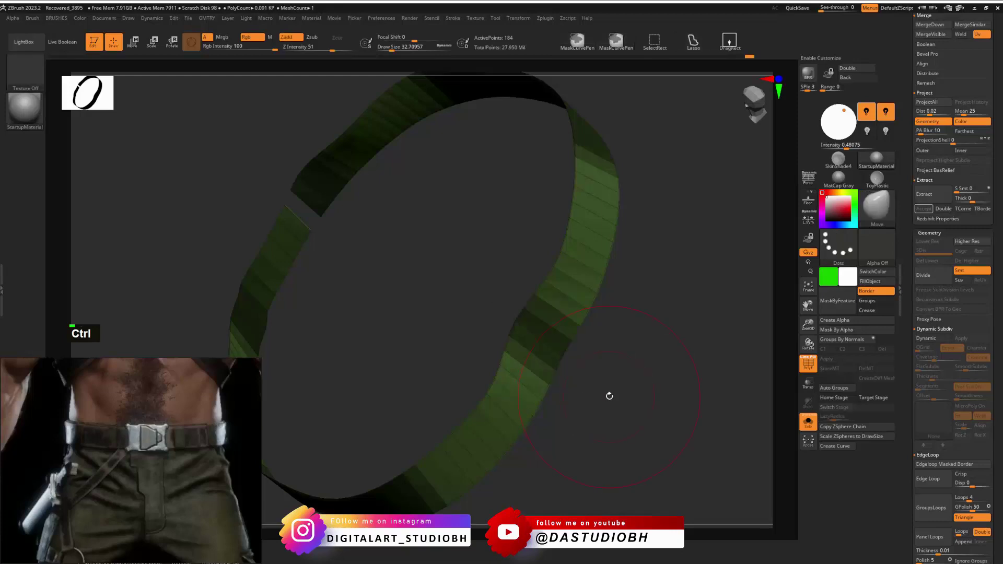
right_drag(609, 396, 605, 343)
ctrl+drag(605, 343, 565, 306)
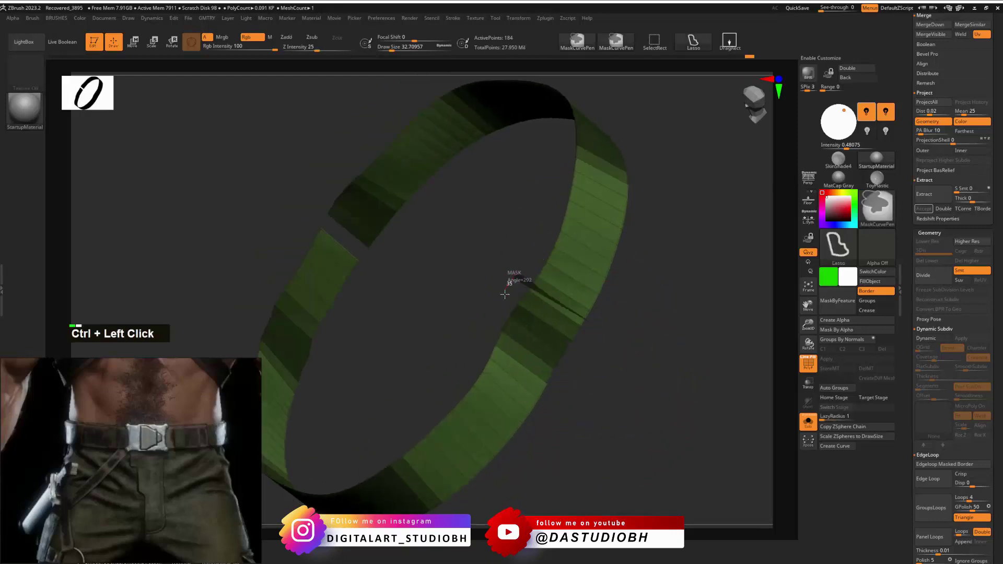
ctrl+drag(505, 295, 569, 374)
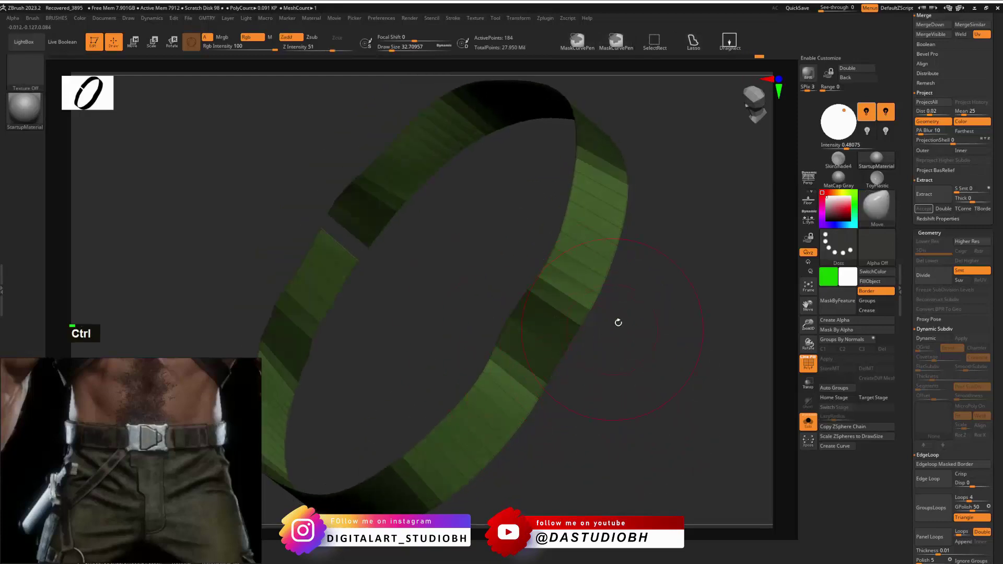
Turn the masked bands into their own polygroup, redoing the grouping for a color distinct from the purple section.
mouse_move(618, 322)
right_down()
mouse_move(644, 306)
mouse_move(582, 334)
mouse_move(643, 336)
mouse_move(642, 355)
mouse_move(647, 327)
mouse_move(628, 346)
right_up()
key(ctrl+w)
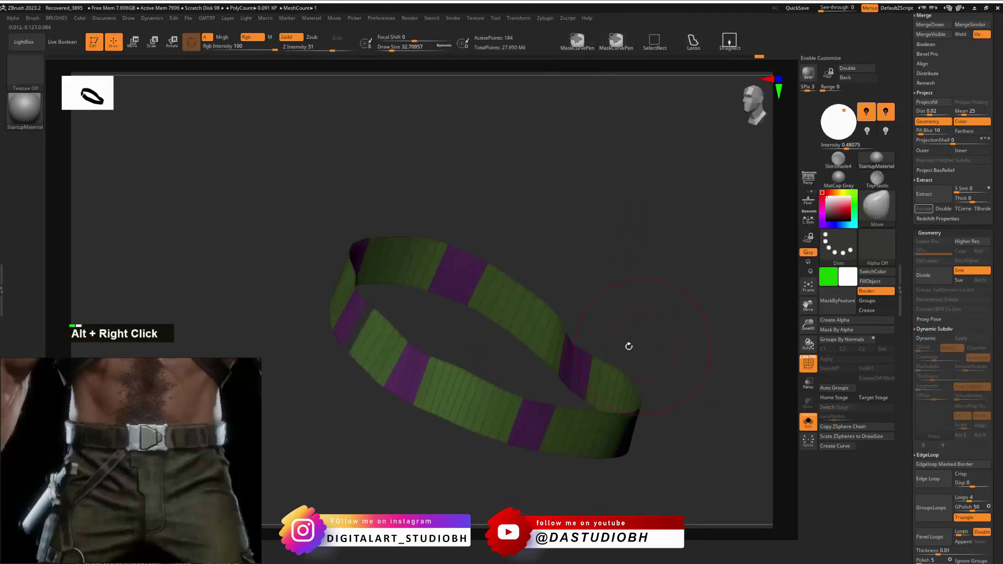
key(ctrl+z)
key(ctrl+w)
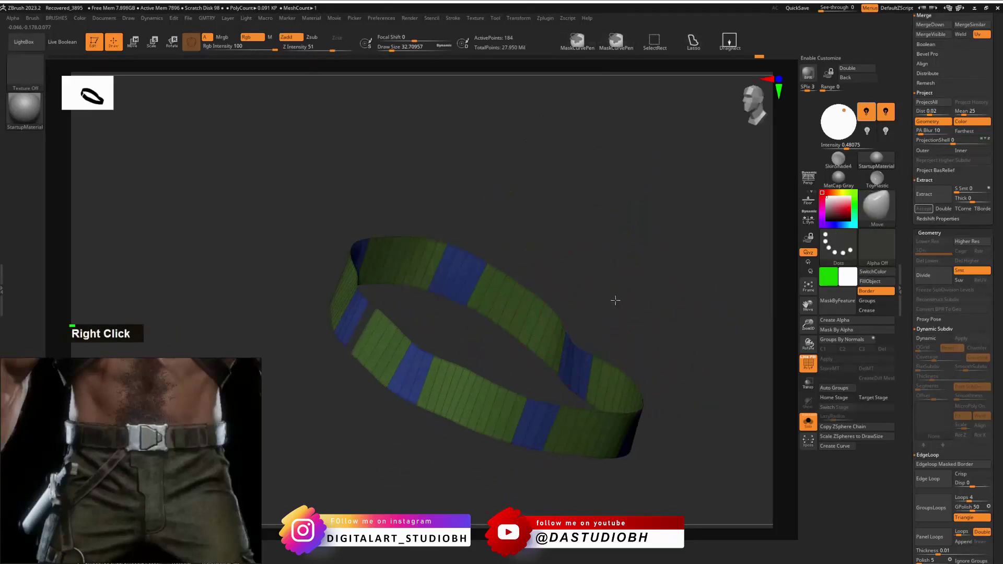
Show the whole belt and switch to the ZModeler brush with a draw size of about 13.
right_drag(615, 297, 609, 377)
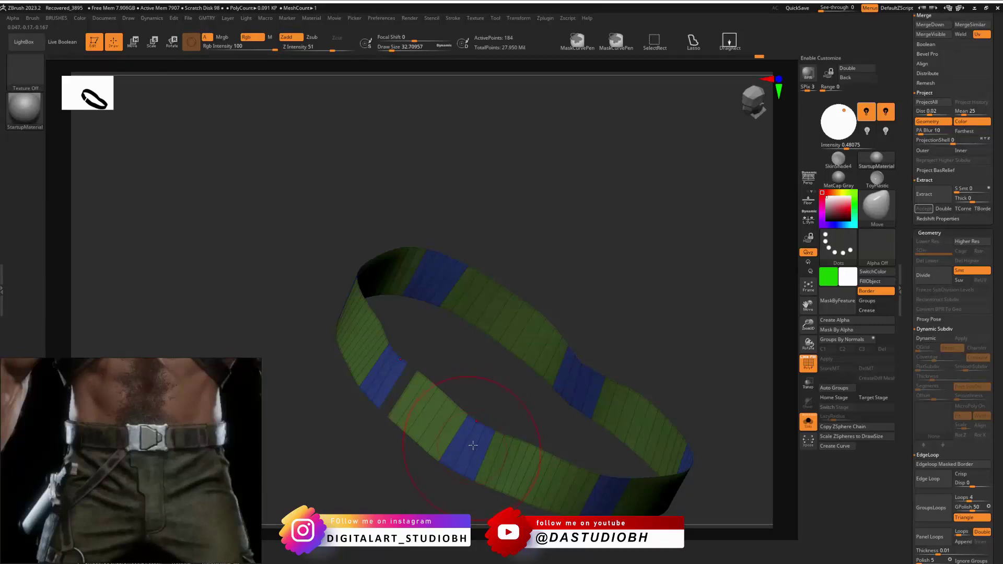
mouse_move(600, 324)
right_down()
mouse_move(616, 308)
mouse_move(649, 303)
mouse_move(600, 264)
mouse_move(625, 274)
mouse_move(588, 240)
mouse_move(519, 259)
mouse_move(586, 249)
mouse_move(582, 284)
mouse_move(463, 327)
right_up()
ctrl+shift+click(601, 265)
key(ctrl+b)
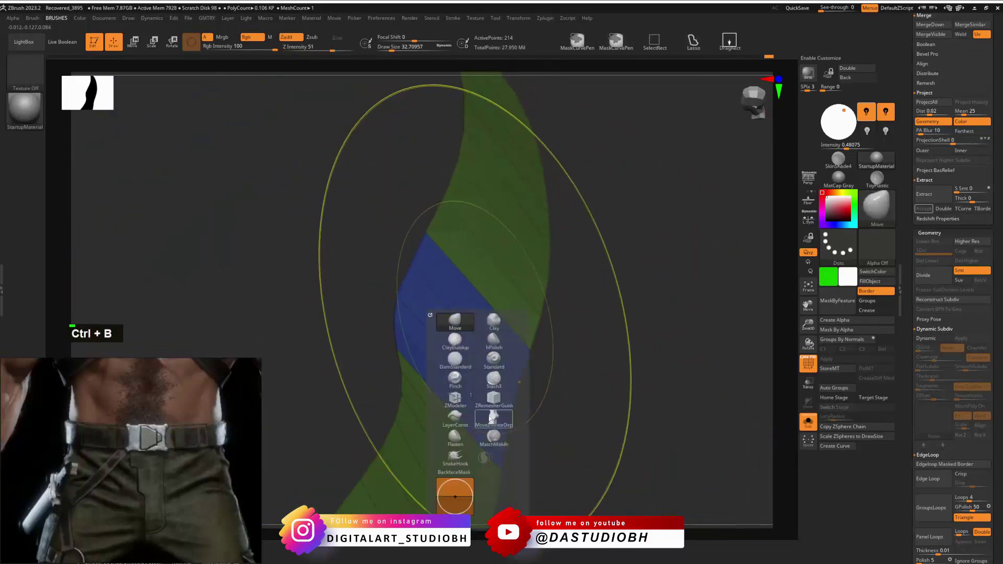
click(455, 400)
key(s)
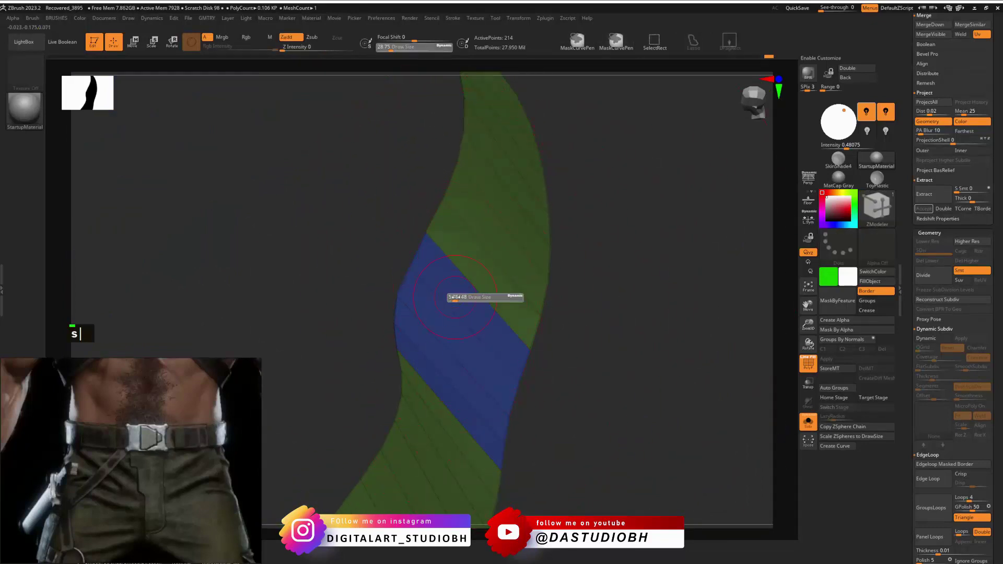
click(455, 297)
key(s)
Extrude all the blue bands outward from the belt using the ZModeler Extrude polygon action with the Polygroup All target.
key(space)
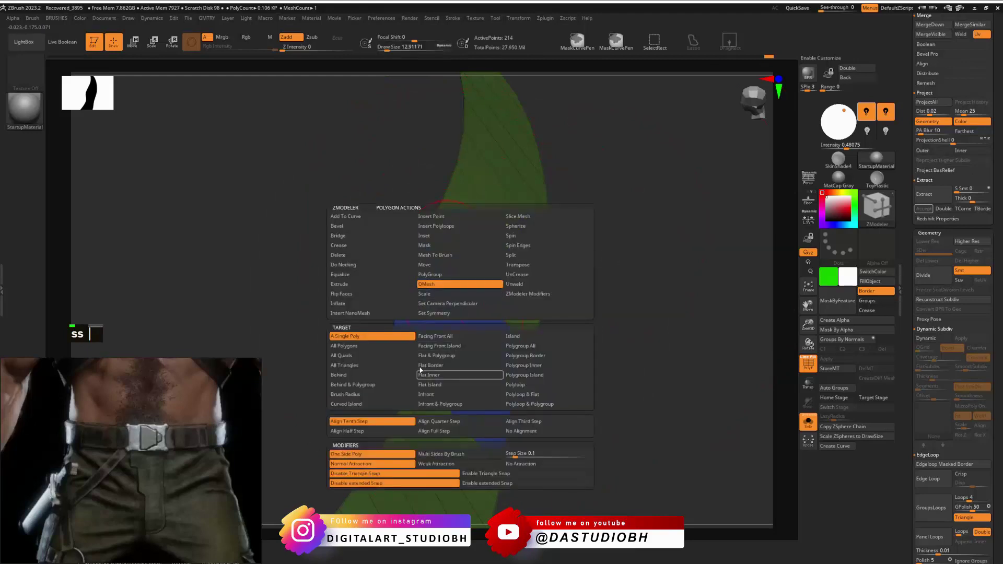
click(352, 285)
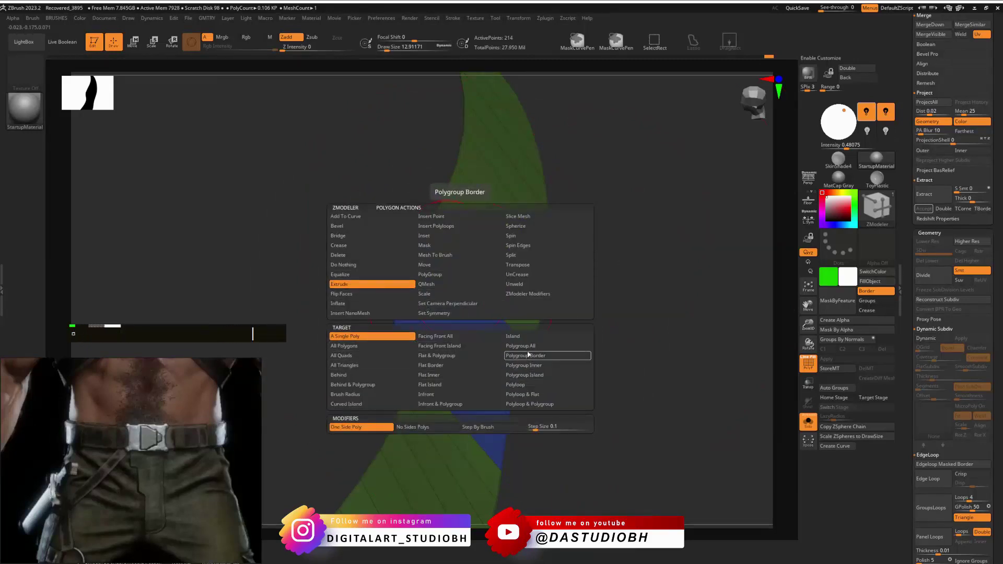
click(520, 346)
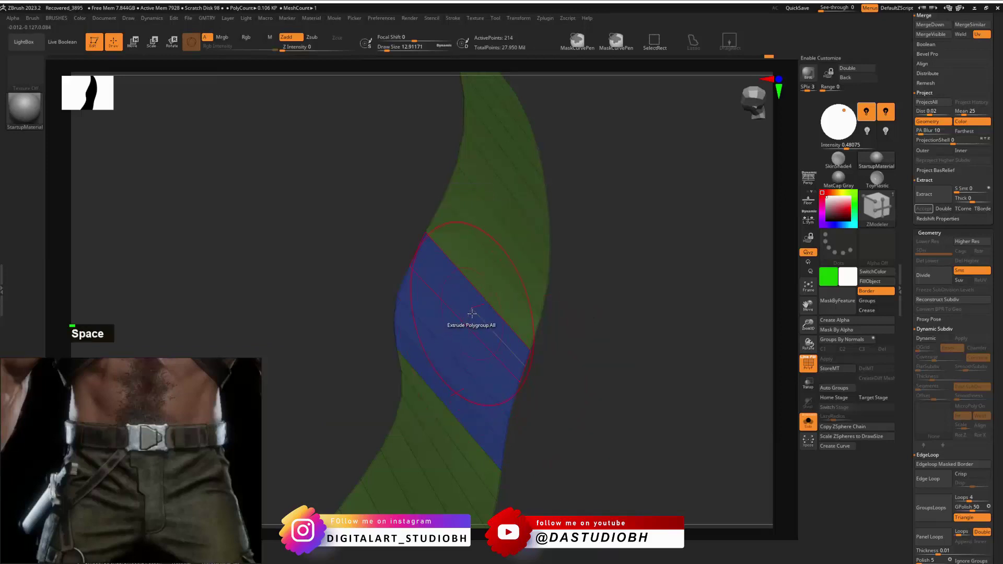
drag(469, 320, 485, 313)
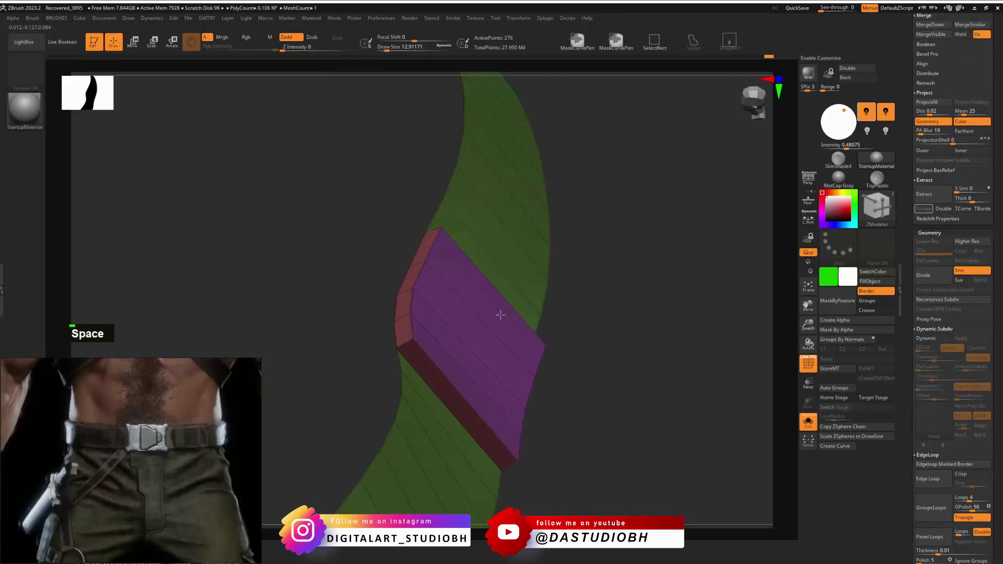
Turn on dynamic subdivision, hide the polyframe display, and set the draw size to about 80 to review the belt loops.
mouse_move(595, 314)
alt+right_down()
mouse_move(412, 336)
mouse_move(468, 345)
mouse_move(496, 333)
mouse_move(421, 363)
mouse_move(557, 332)
mouse_move(526, 342)
mouse_move(508, 334)
mouse_move(564, 313)
mouse_move(543, 320)
mouse_move(543, 274)
mouse_move(569, 298)
mouse_move(566, 269)
mouse_move(558, 319)
mouse_move(577, 328)
mouse_move(559, 331)
alt+right_up()
key(d)
key(shift+f)
key(shift+f)
key(shift+f)
key(d)
key(s)
drag(600, 335, 562, 337)
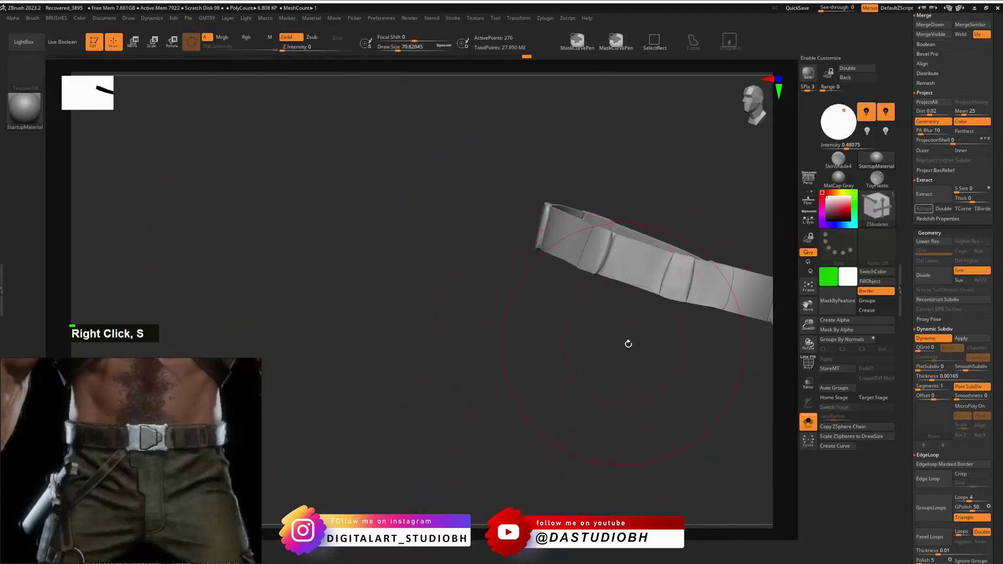
Crease the belt's edges so the dynamically subdivided loops have sharp borders, and frame the whole belt.
mouse_move(627, 343)
alt+right_down()
mouse_move(667, 353)
mouse_move(571, 351)
mouse_move(540, 337)
mouse_move(577, 354)
mouse_move(569, 375)
alt+right_up()
key(ctrl+v)
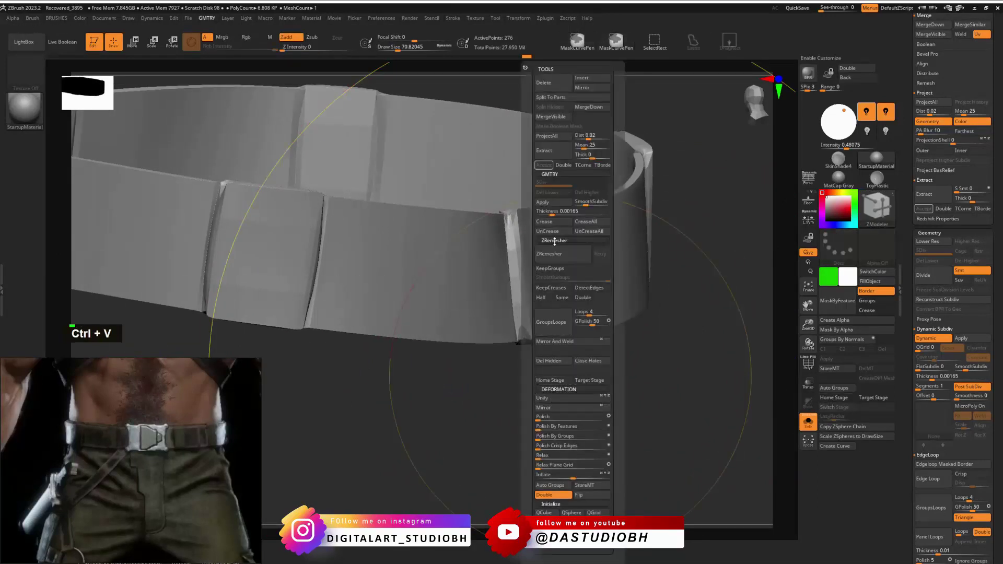
click(551, 226)
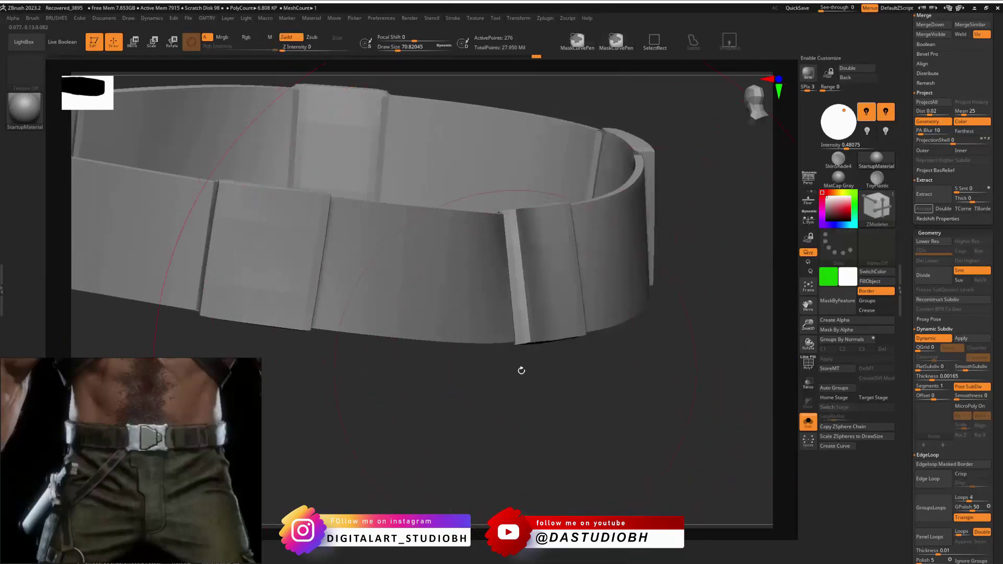
key(f)
mouse_move(574, 419)
alt+right_down()
mouse_move(577, 444)
mouse_move(445, 419)
mouse_move(498, 442)
mouse_move(510, 430)
mouse_move(562, 437)
mouse_move(545, 487)
mouse_move(530, 454)
alt+right_up()
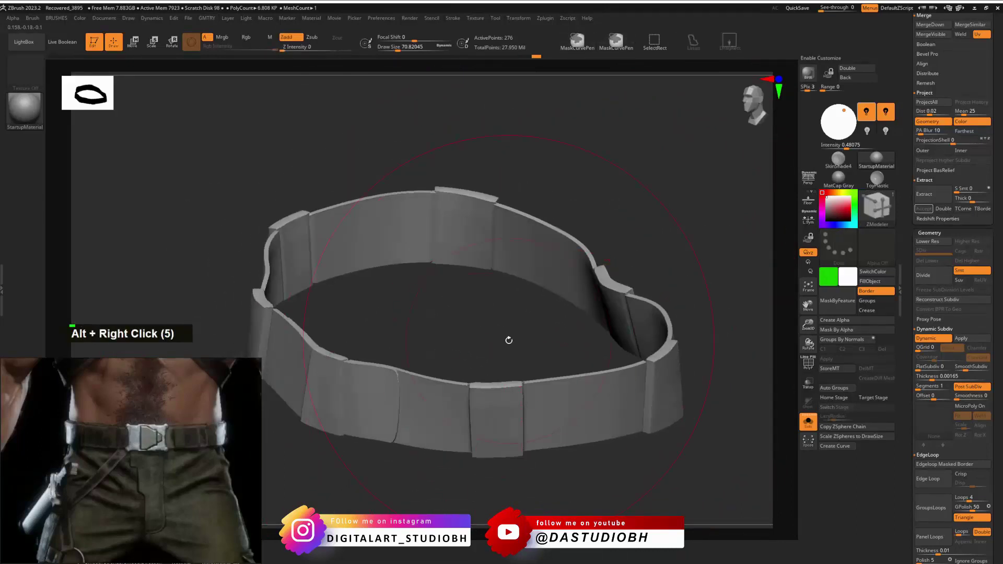
Set the draw size to about 7.5 and try adjusting the belt loops' extrusion to a thinner depth.
right_drag(508, 340, 484, 312)
alt+right_drag(647, 291, 520, 409)
right_drag(529, 405, 501, 316)
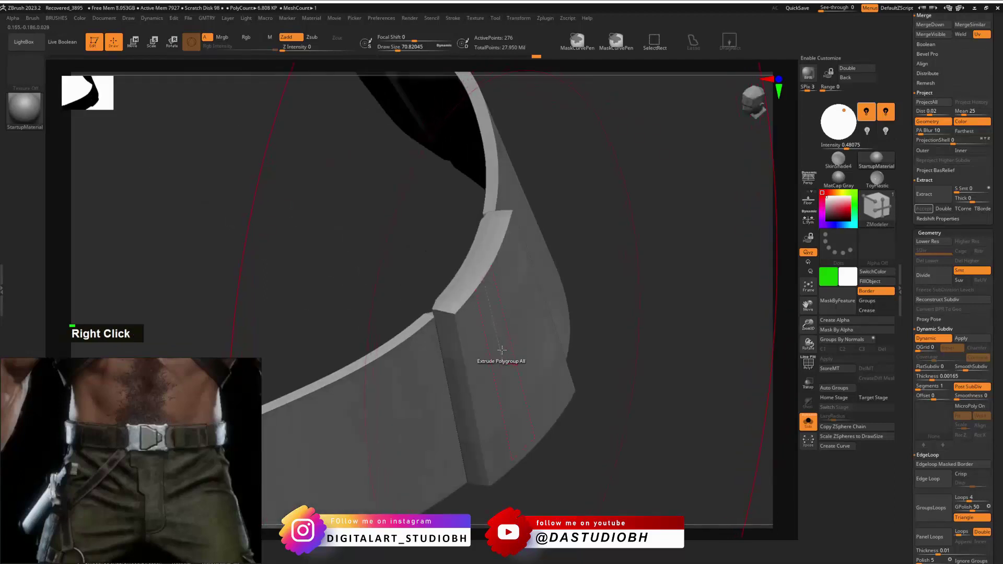
key(s)
drag(502, 350, 489, 351)
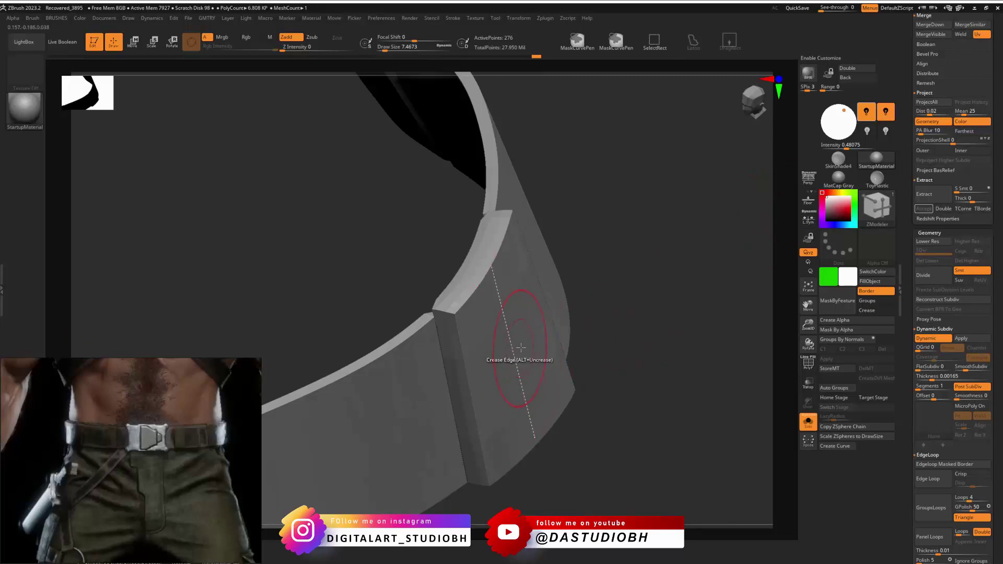
drag(524, 346, 518, 344)
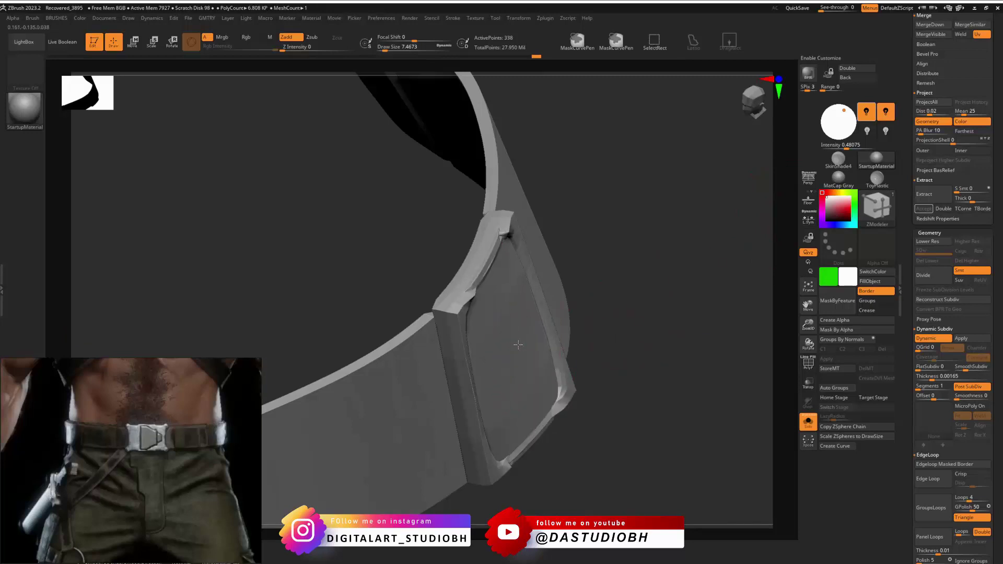
key(ctrl+z)
shift+drag(516, 346, 508, 346)
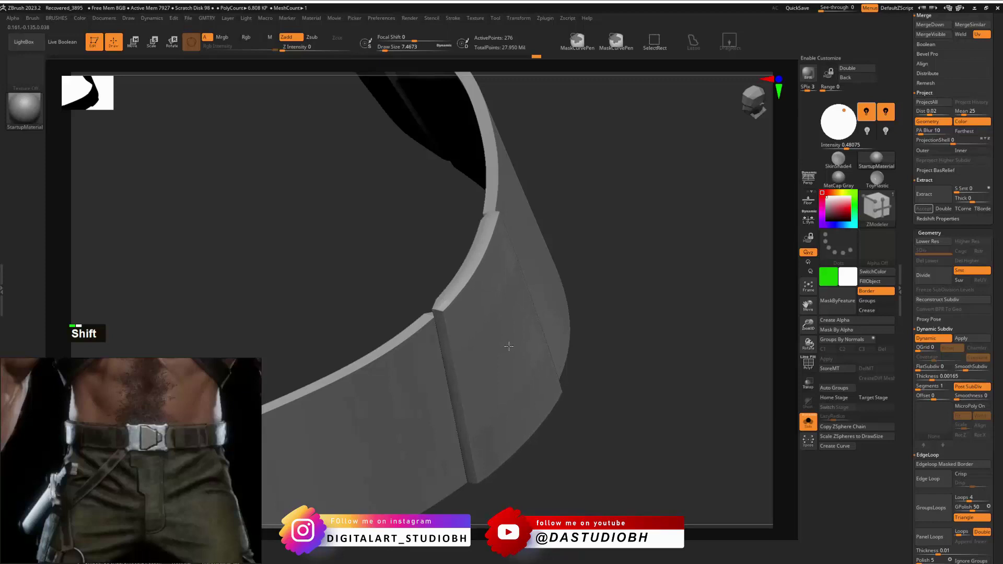
alt+right_drag(506, 347, 667, 284)
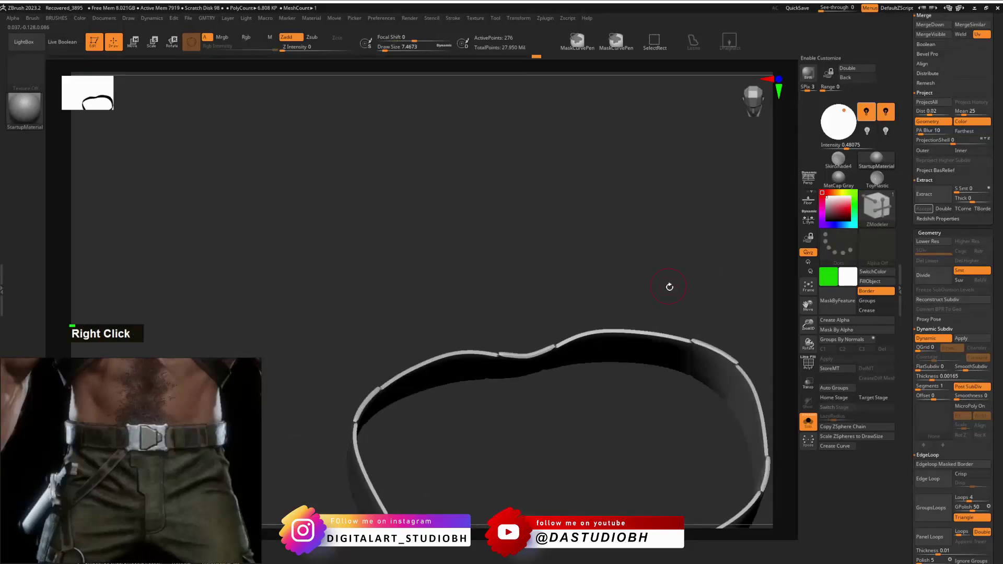
With the polyframe shown and dynamic subdivision off, undo the belt-loop extrusion back to the flat belt strip.
key(shift+f)
right_drag(690, 320, 578, 303)
key(shift+d)
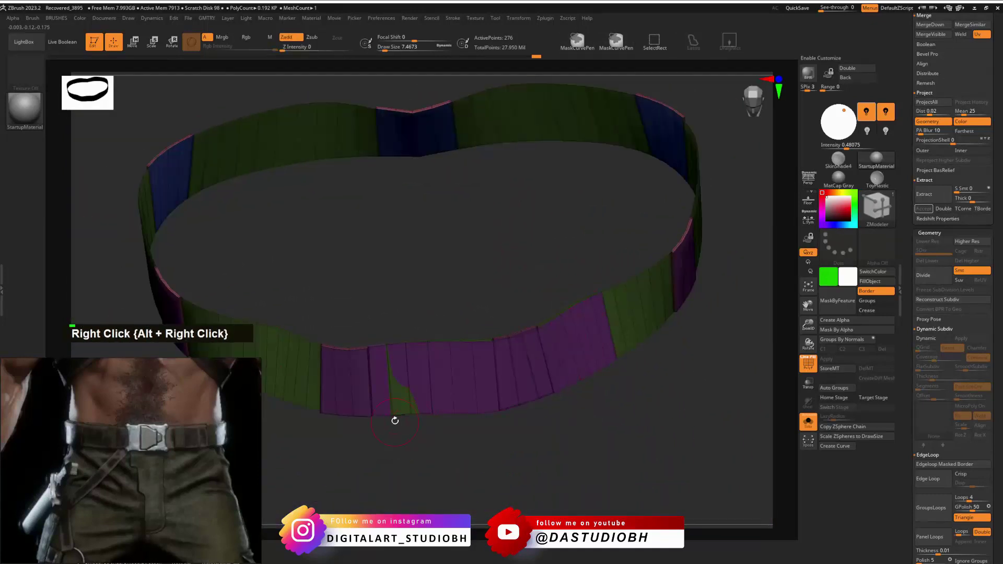
key(ctrl+z)
key(ctrl+z)
key(ctrl+z)
key(ctrl+z)
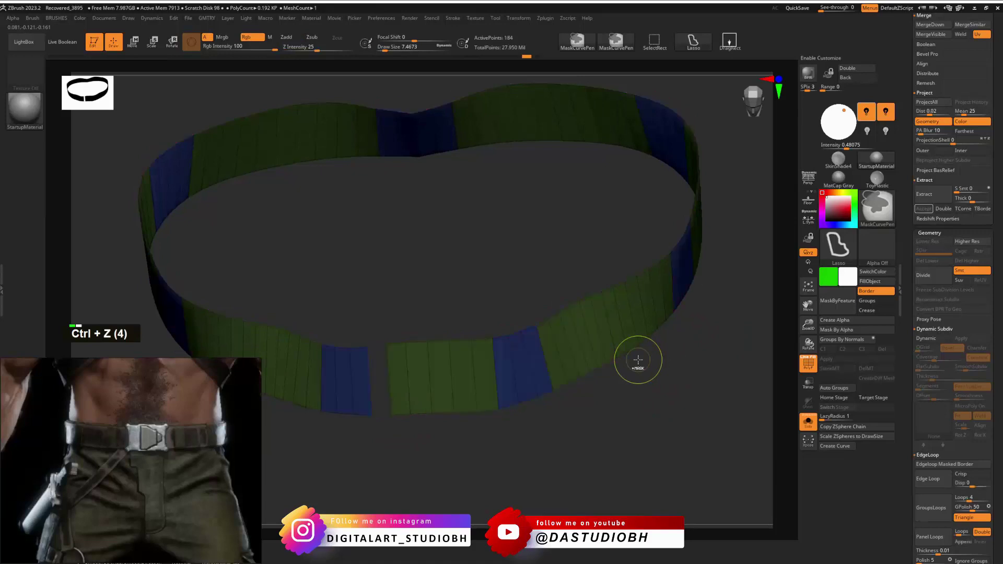
key(ctrl+shift+z)
Use the Move brush with symmetry toggled to shift the overlapping front ends so the purple section covers the green one.
mouse_move(567, 381)
right_down()
mouse_move(496, 389)
mouse_move(456, 372)
right_up()
ctrl+shift+click(457, 371)
alt+right_drag(461, 289, 524, 301)
ctrl+shift+click(524, 300)
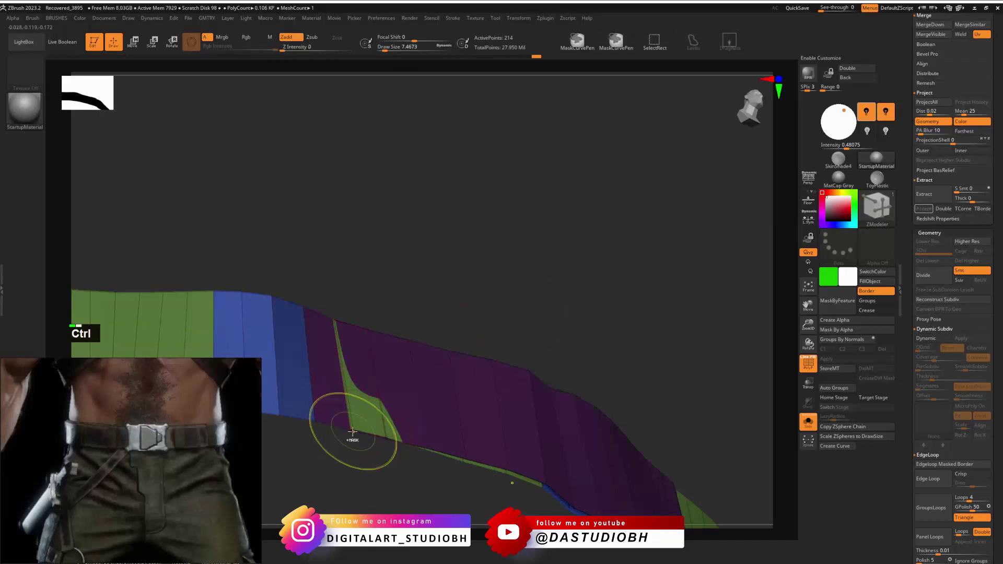
key(ctrl+b)
click(333, 364)
right_drag(414, 389, 418, 342)
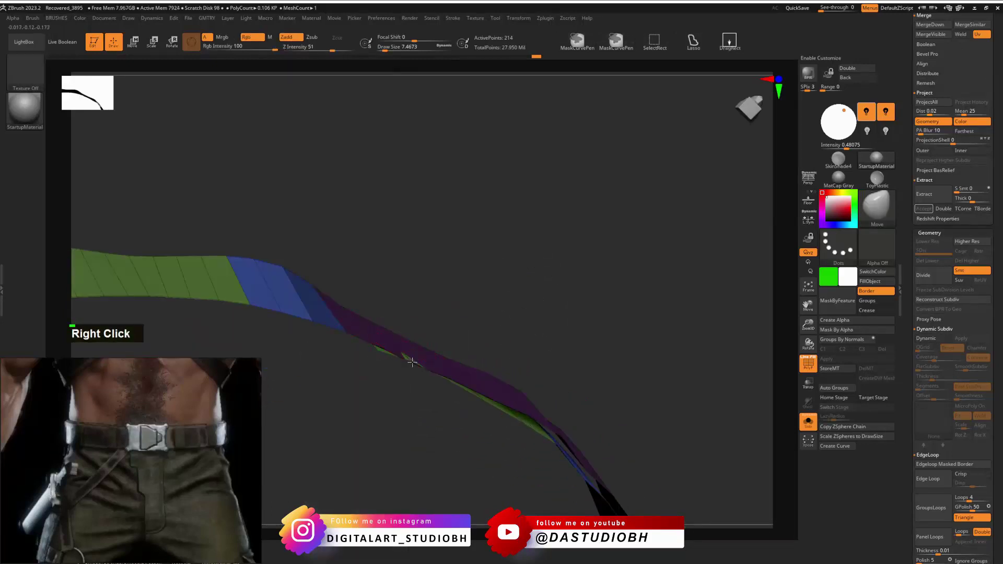
key(ctrl+z)
key(ctrl+z)
key(x)
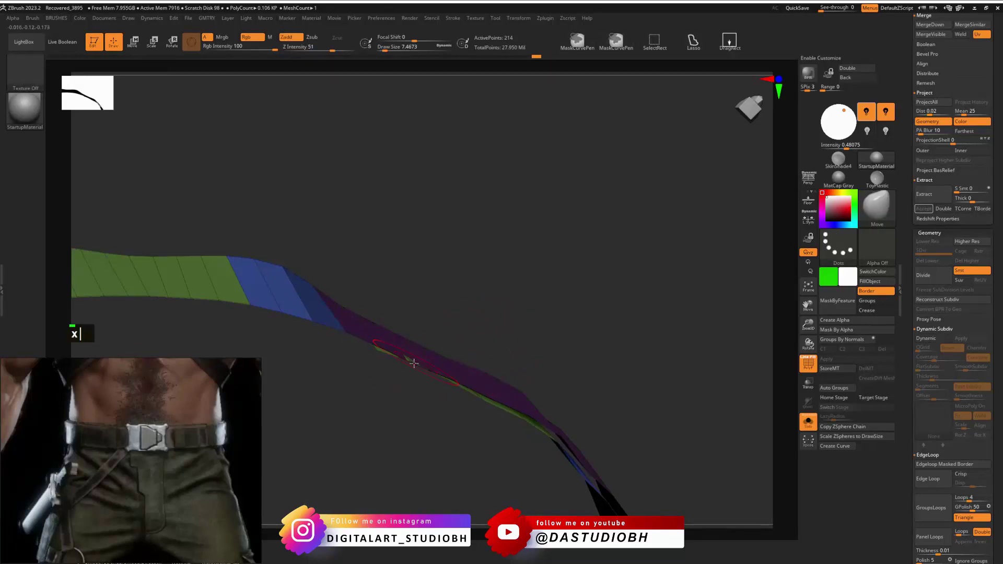
mouse_move(423, 370)
right_down()
mouse_move(532, 369)
mouse_move(557, 350)
mouse_move(336, 298)
mouse_move(519, 280)
mouse_move(562, 226)
mouse_move(627, 289)
mouse_move(622, 392)
right_up()
alt+drag(622, 392, 585, 336)
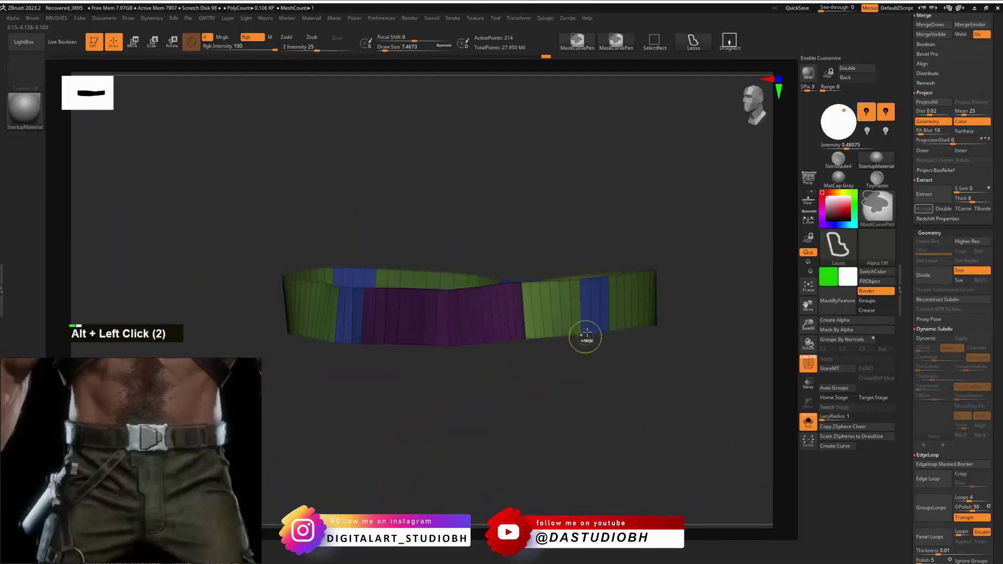
Isolate the blue band polygroup, mask it, and show the whole belt again with only those bands masked.
ctrl+shift+click(585, 324)
key(ctrl+z)
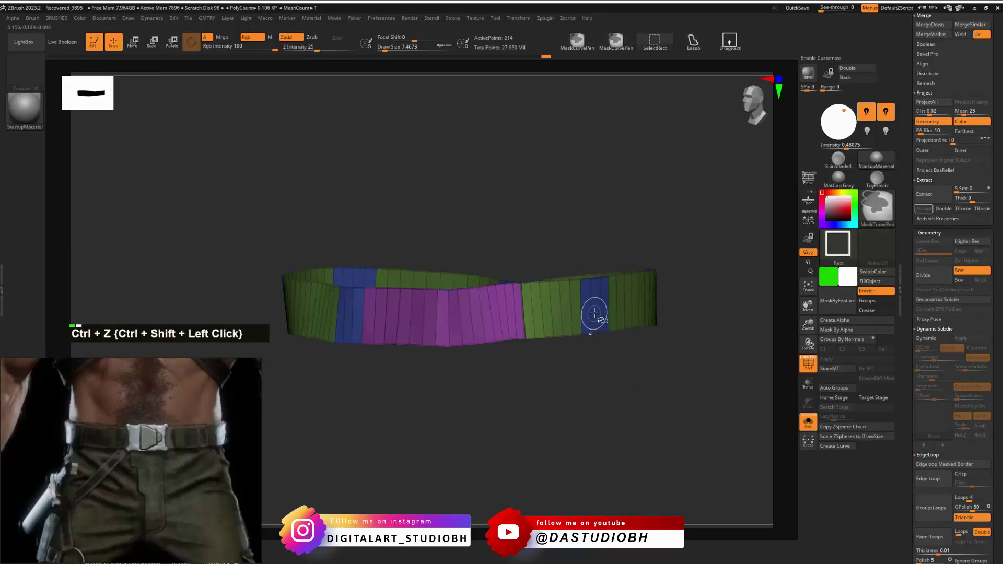
ctrl+shift+click(593, 321)
ctrl+click(608, 368)
ctrl+shift+click(607, 369)
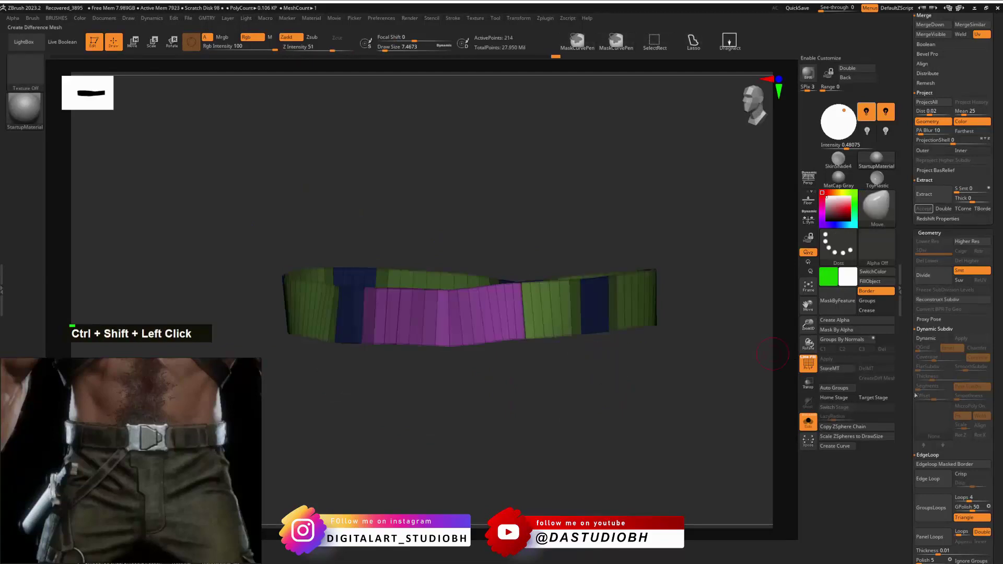
Extract the masked bands into a new subtool with thickness 0 and accept the extraction.
scroll(918, 509, down, 3)
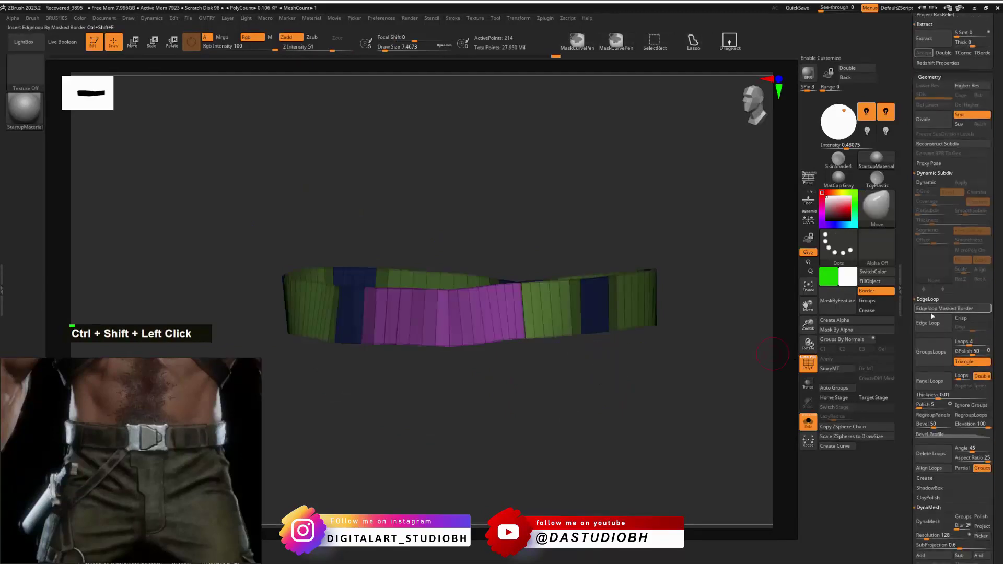
click(929, 45)
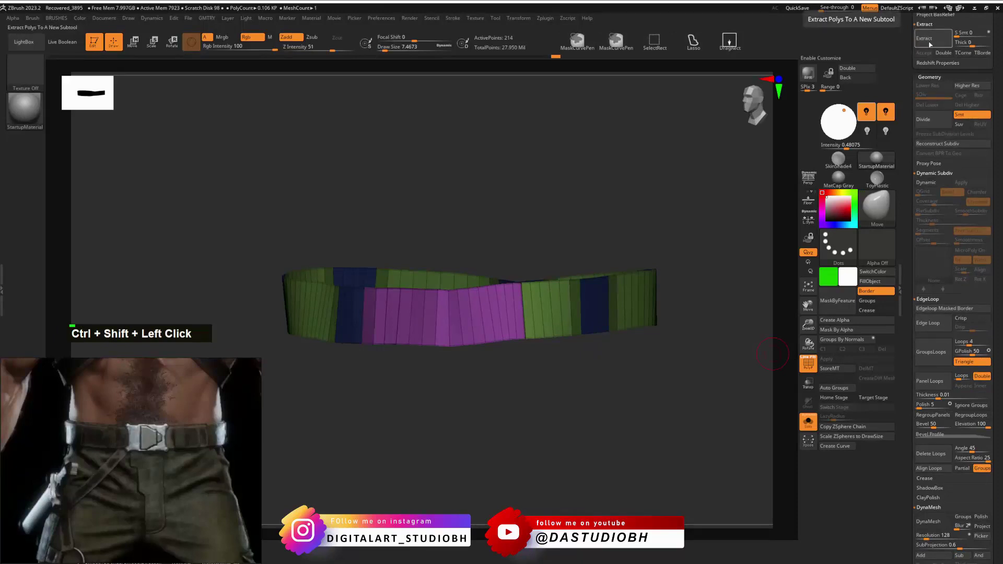
click(924, 52)
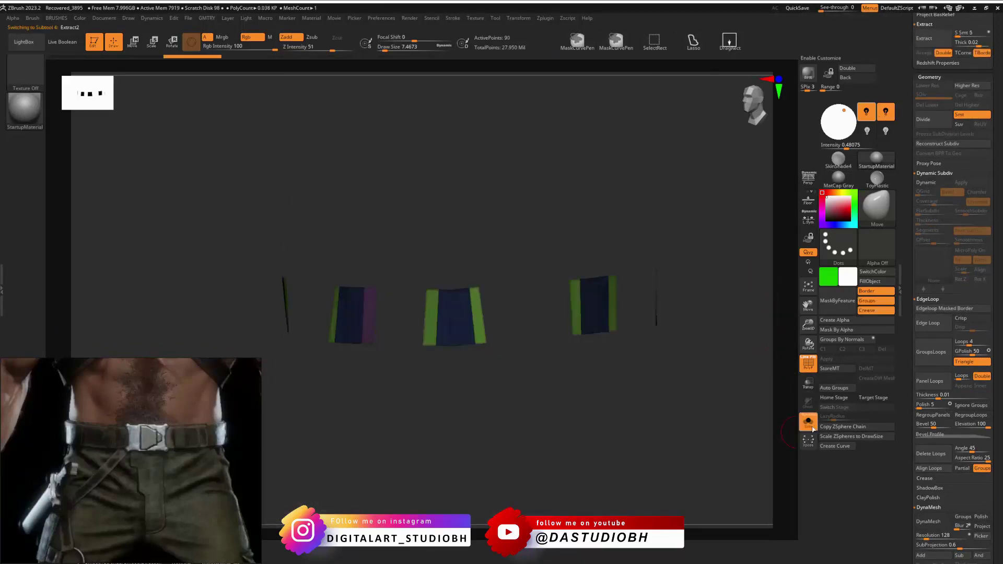
Extrude the extracted loop pieces outward using the ZModeler Extrude polygon action with the All Polygons target.
right_drag(657, 381, 608, 342)
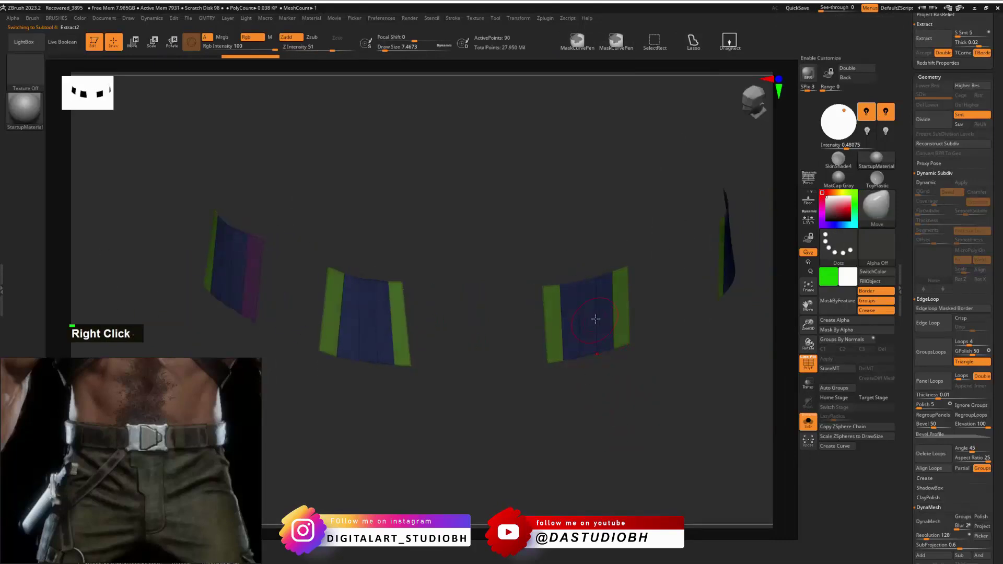
key(ctrl+b)
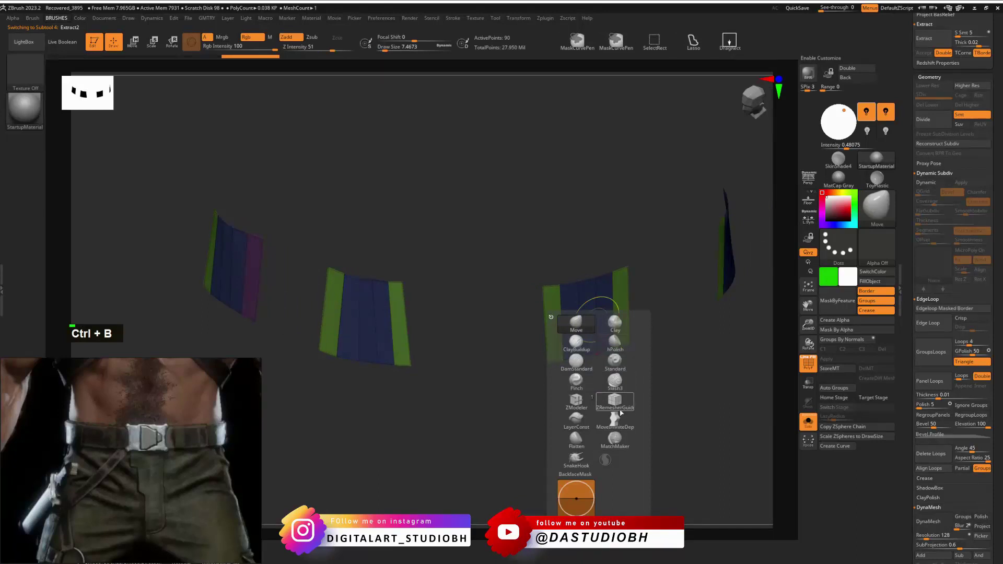
click(576, 400)
key(space)
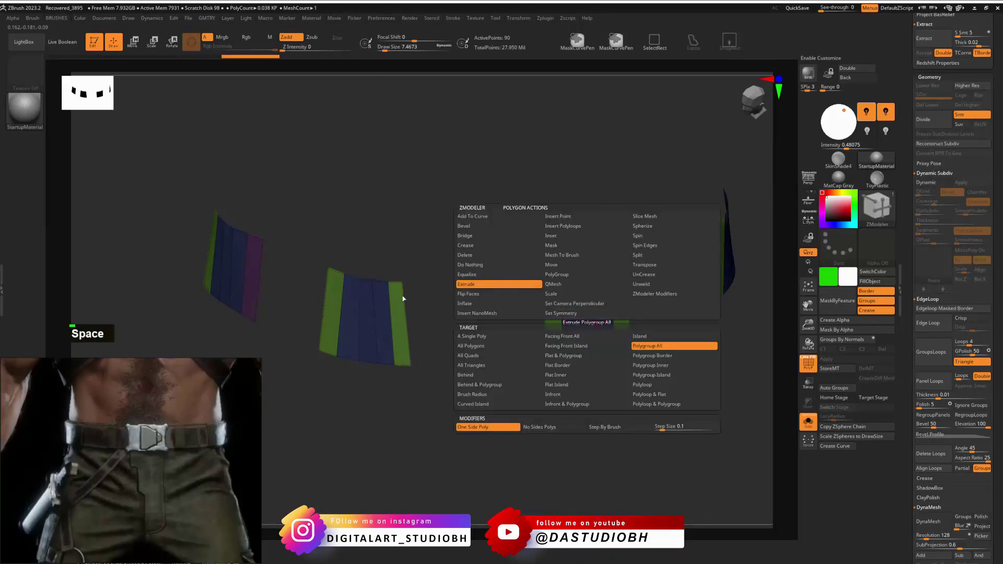
click(470, 347)
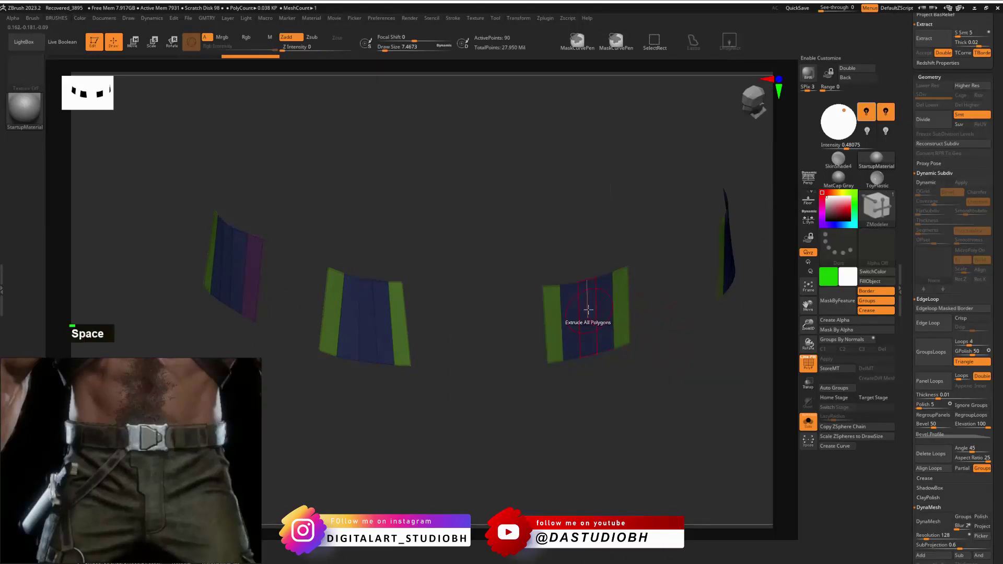
drag(589, 304, 593, 314)
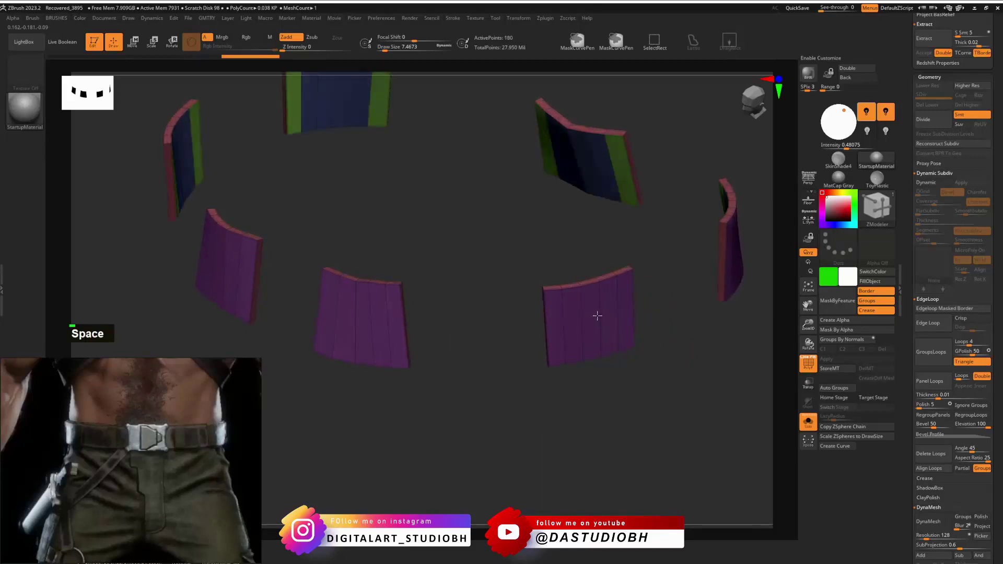
Leave Solo mode and make the belt subtool Extract1_2 visible together with the extracted loops on the character.
click(808, 423)
right_click(647, 289)
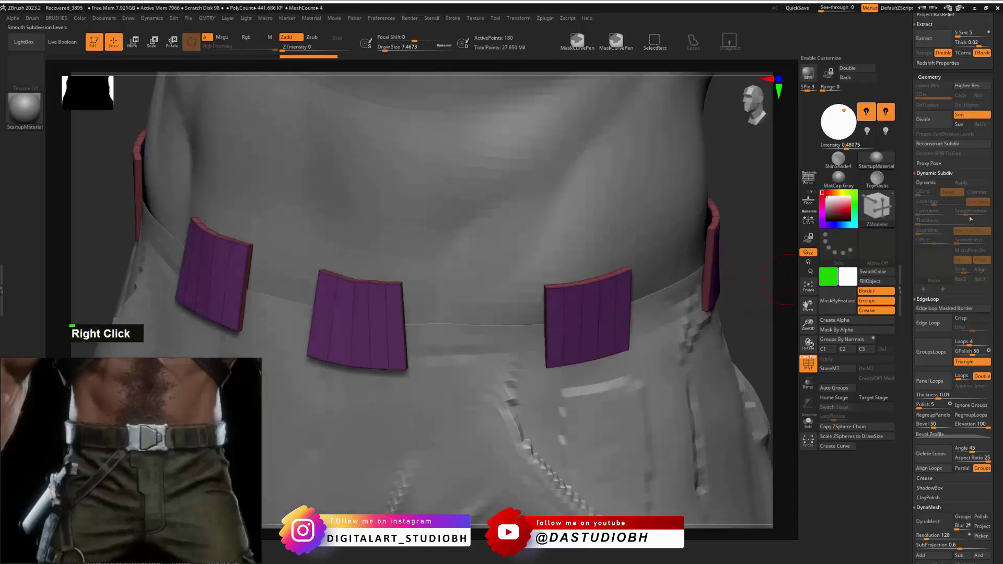
scroll(930, 251, up, 10)
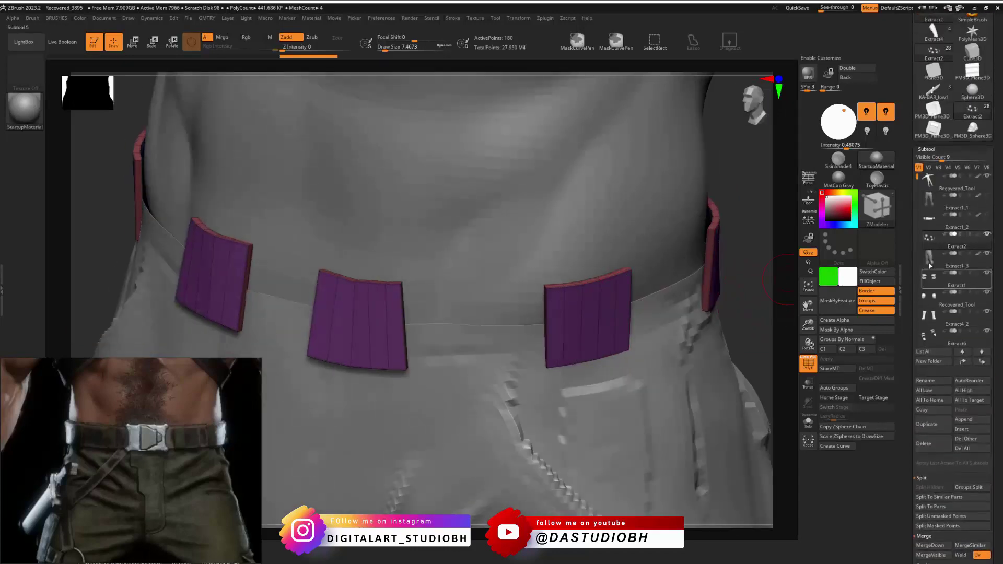
click(928, 228)
ctrl+shift+click(738, 242)
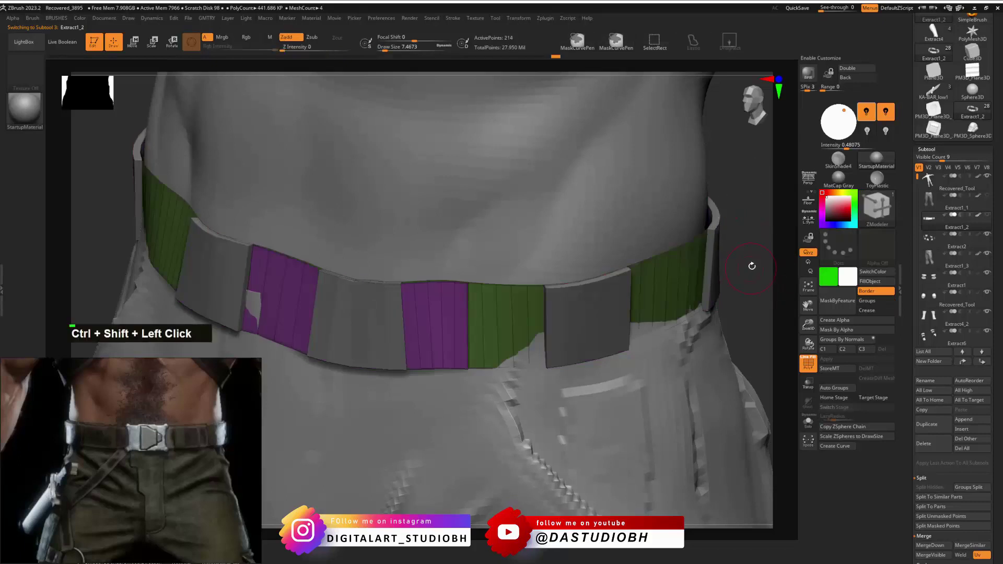
click(930, 246)
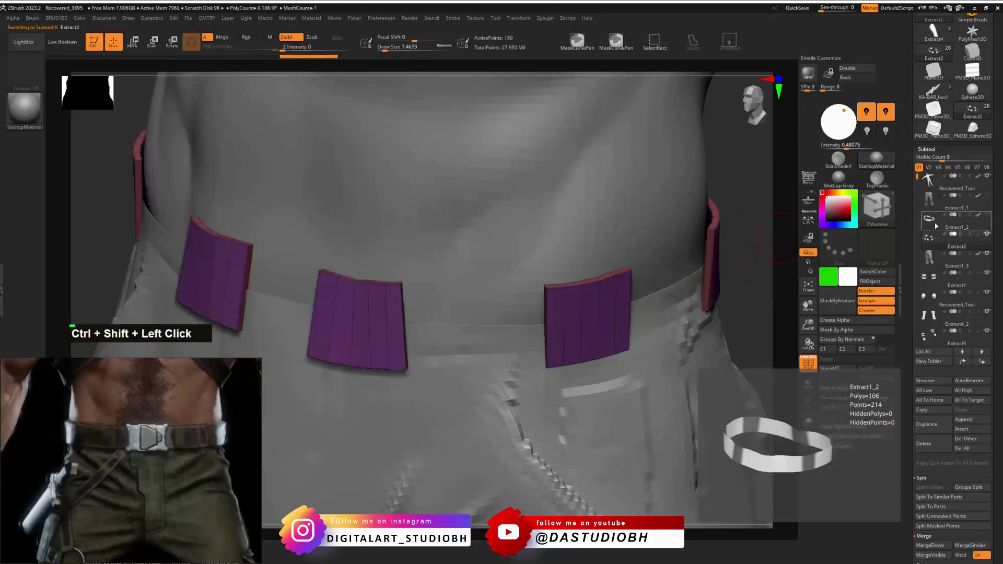
click(987, 214)
Turn on dynamic subdivision for both the belt subtool and the loops subtool, and check how the loops fit.
mouse_move(745, 242)
alt+right_down()
mouse_move(734, 235)
mouse_move(704, 245)
alt+right_up()
key(shift)
alt+click(546, 313)
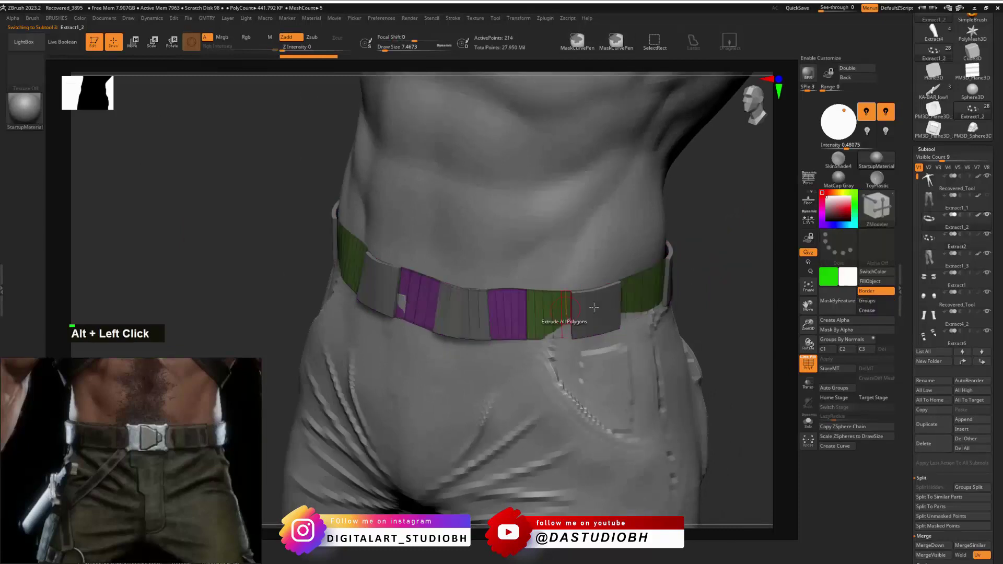
key(d)
alt+click(672, 269)
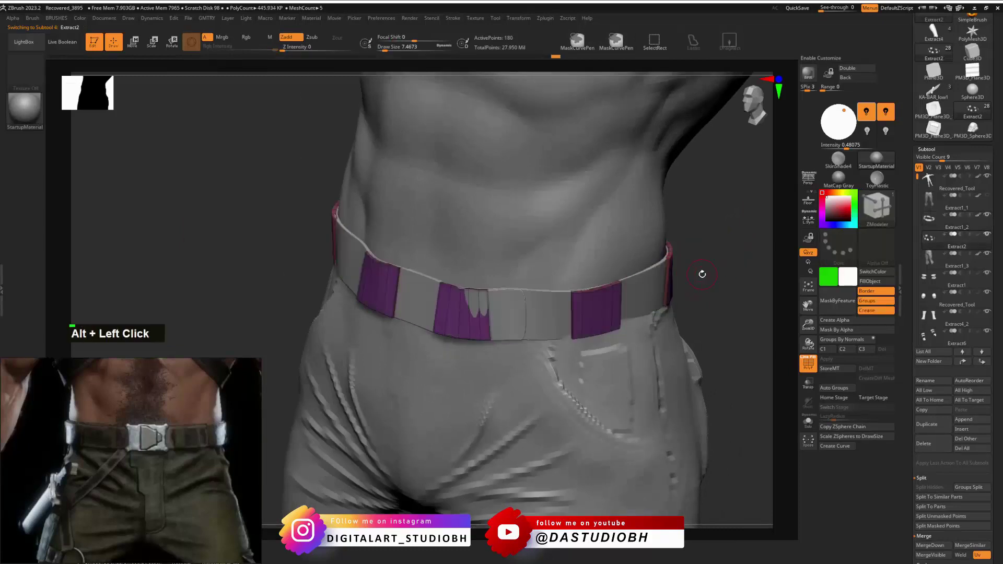
key(d)
right_drag(703, 275, 757, 327)
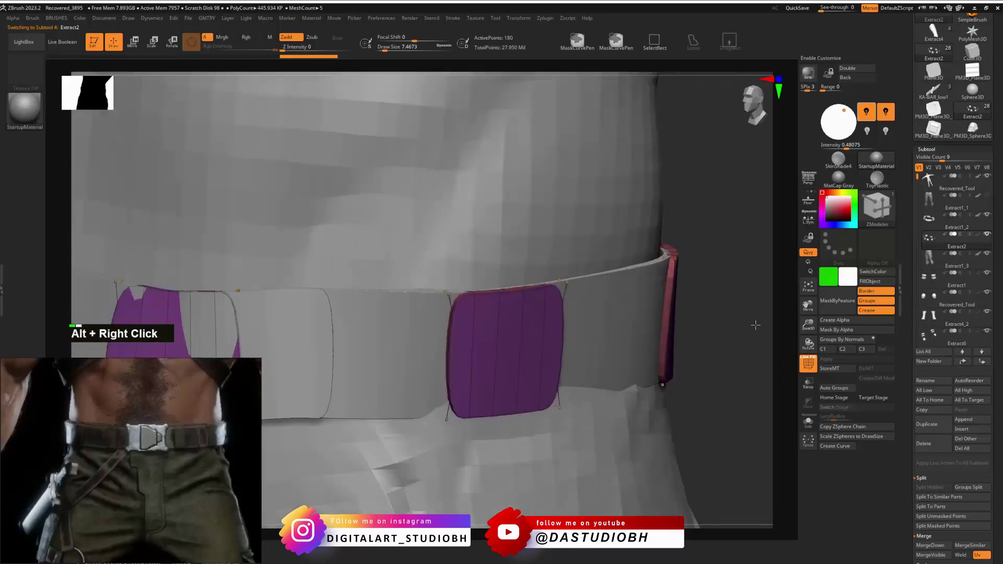
alt+right_drag(728, 263, 674, 329)
Isolate the loops subtool in Solo mode and undo the loops' extrusion.
click(804, 428)
right_drag(571, 314, 614, 379)
key(ctrl+z)
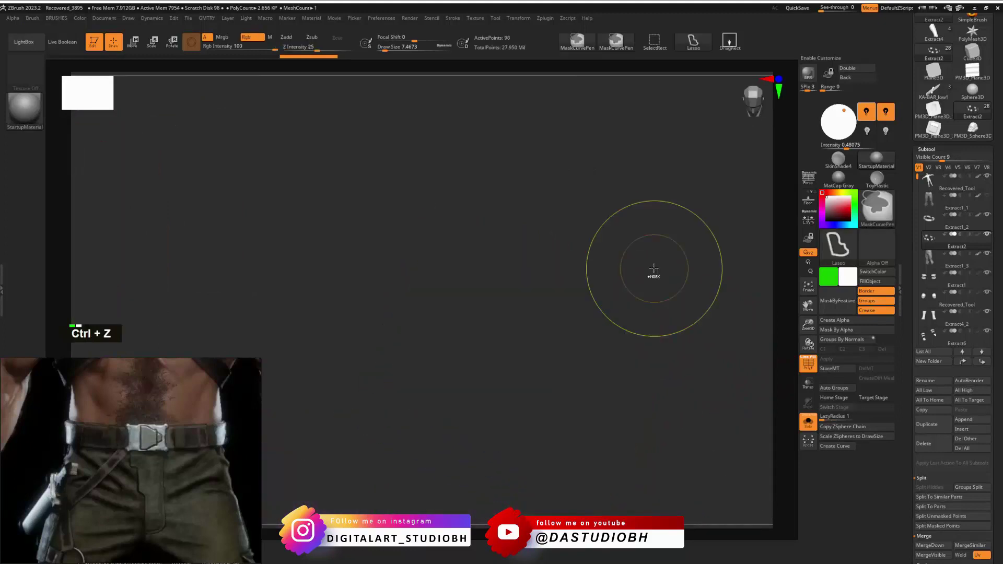
Extrude all polygons of the loop pieces again and flip the mesh normals.
right_drag(660, 277, 632, 283)
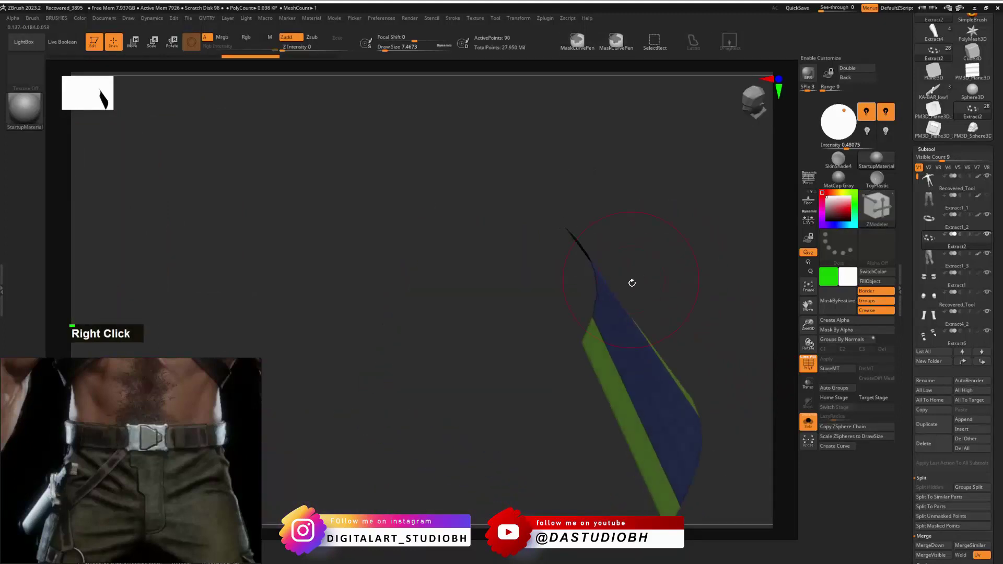
drag(605, 367, 591, 369)
key(ctrl+v)
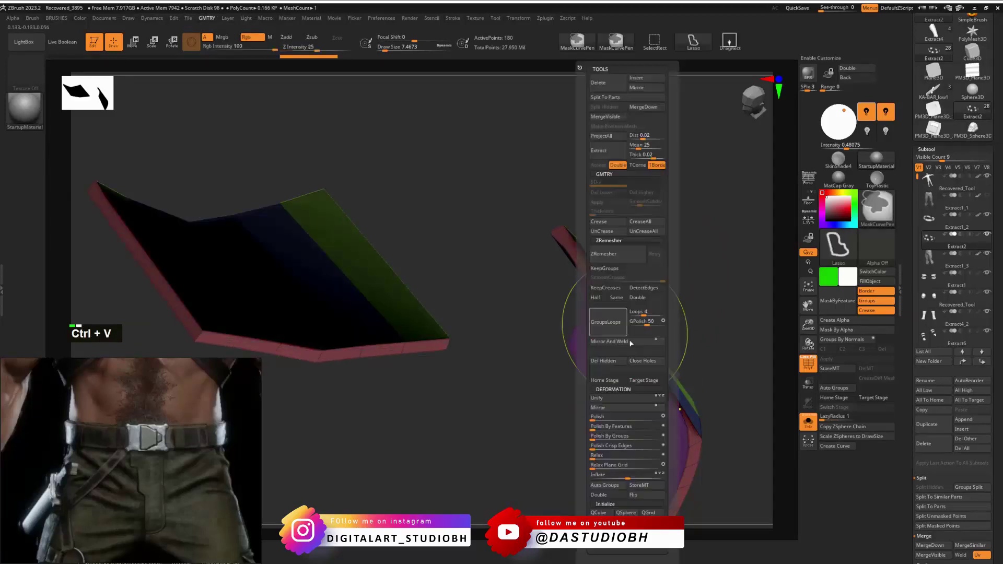
double_click(641, 497)
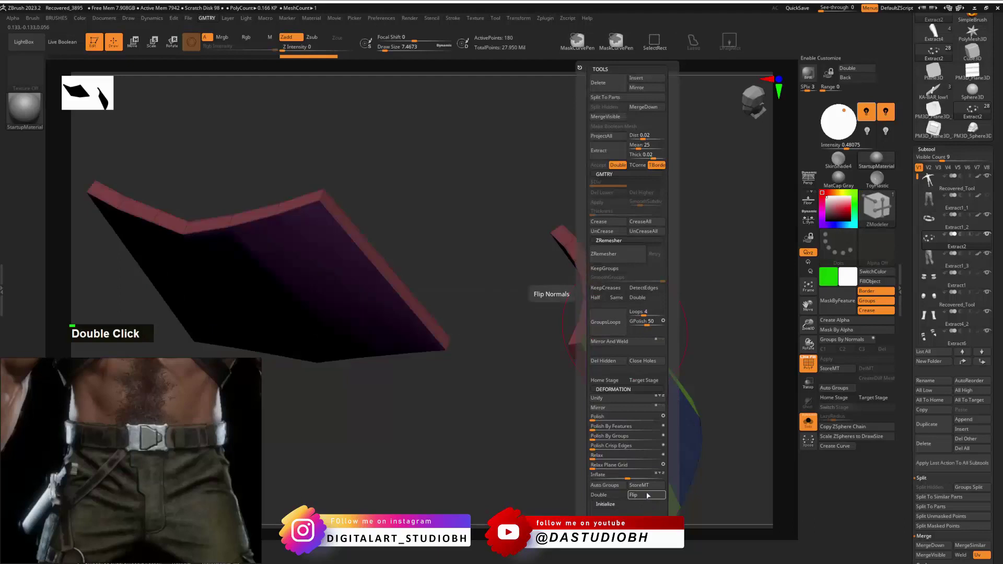
Undo the extrusion and normal flip of the loop pieces, and assign all of them to a single polygroup.
right_drag(624, 385, 607, 412)
alt+drag(627, 327, 481, 450)
mouse_move(533, 372)
ctrl+alt+right_down()
mouse_move(613, 210)
mouse_move(554, 272)
ctrl+alt+right_up()
alt+drag(606, 209, 567, 285)
right_drag(567, 285, 566, 316)
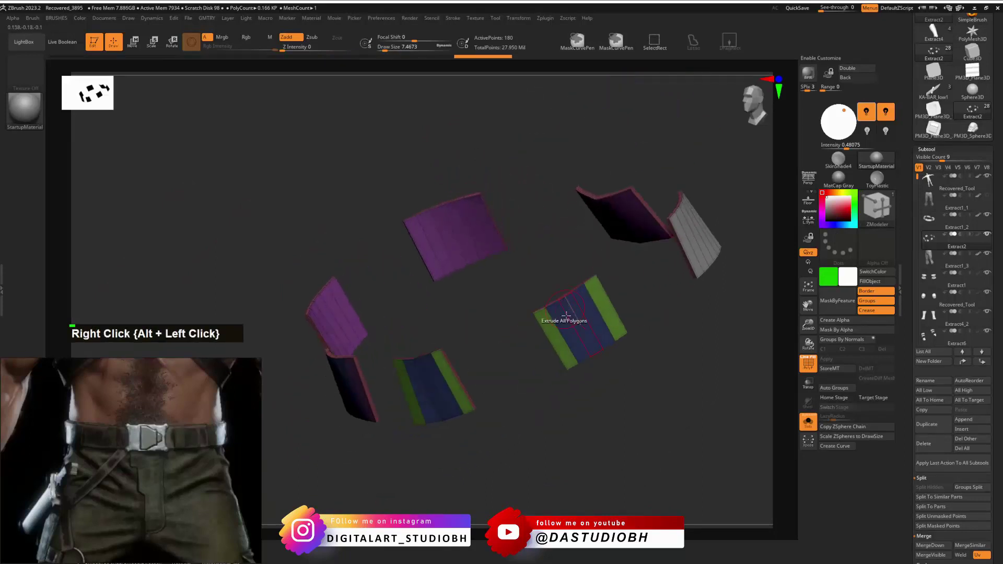
alt+click(603, 307)
key(ctrl+z)
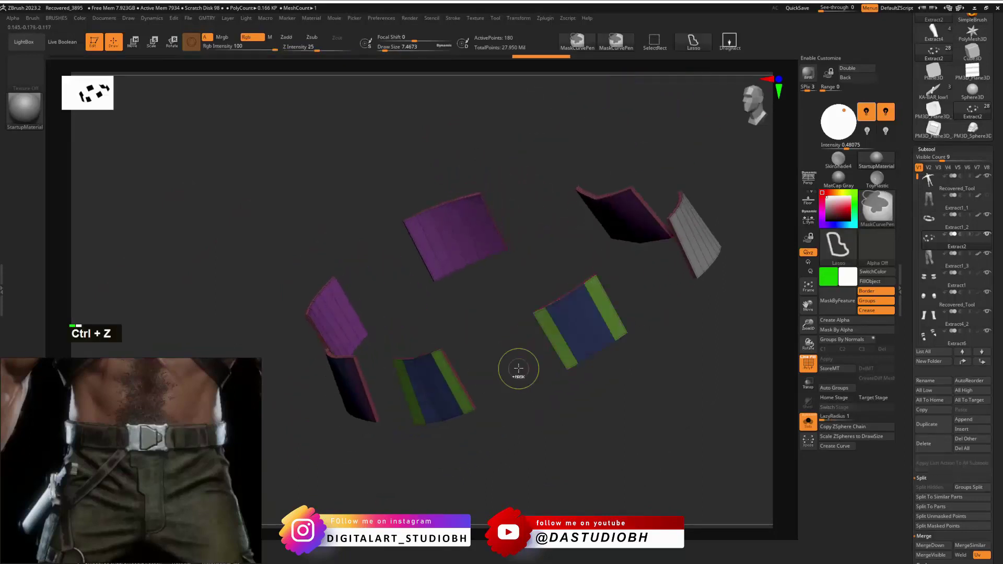
key(ctrl+z)
key(ctrl+z)
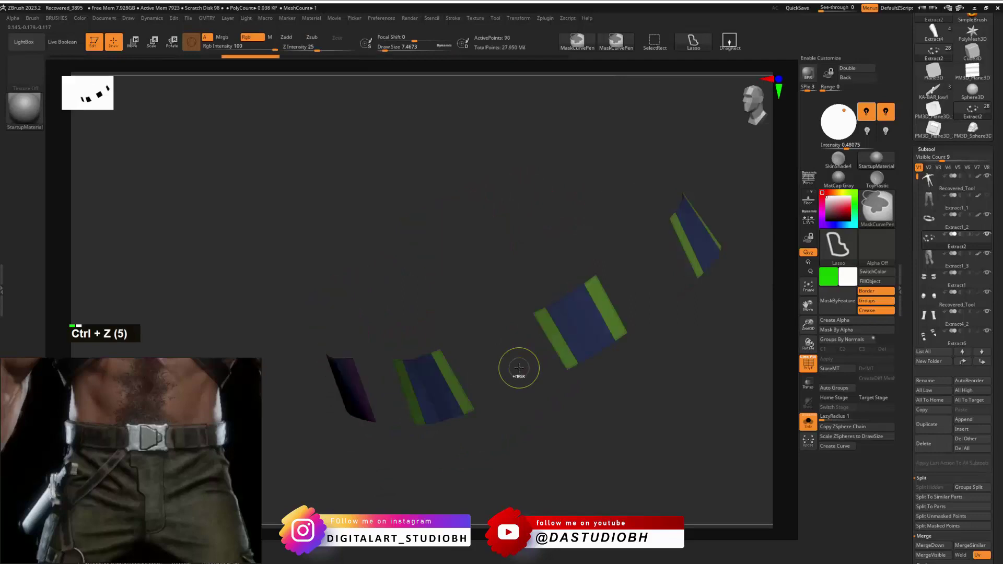
key(ctrl+w)
Extrude all polygons of the loop pieces to give them thickness and flip the mesh normals.
alt+right_drag(656, 291, 616, 299)
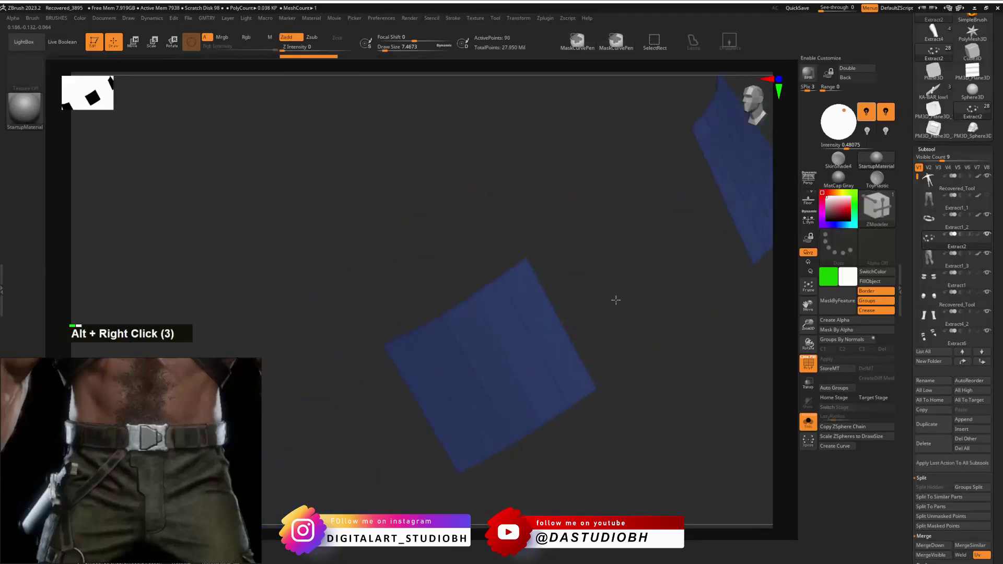
drag(616, 299, 492, 323)
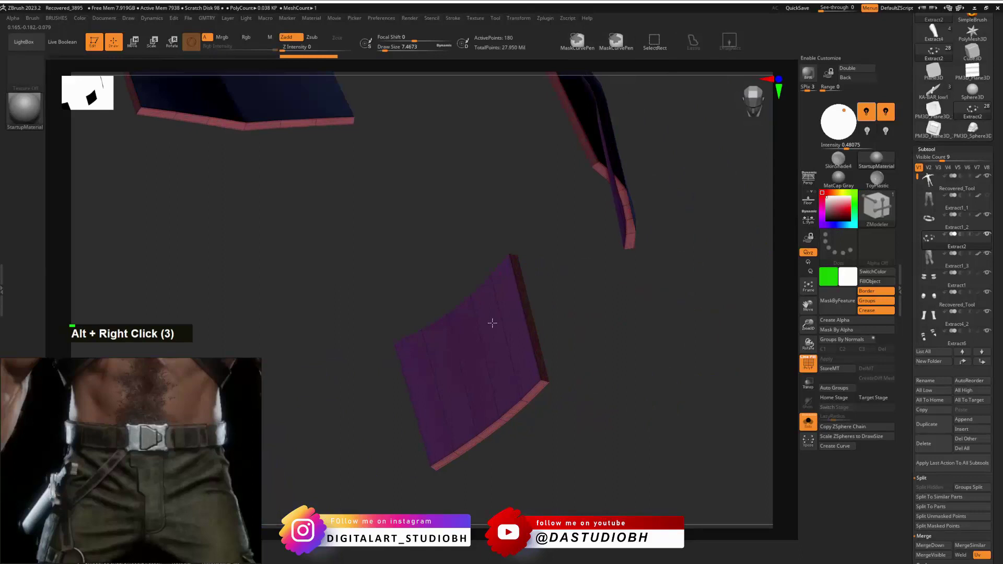
key(ctrl+v)
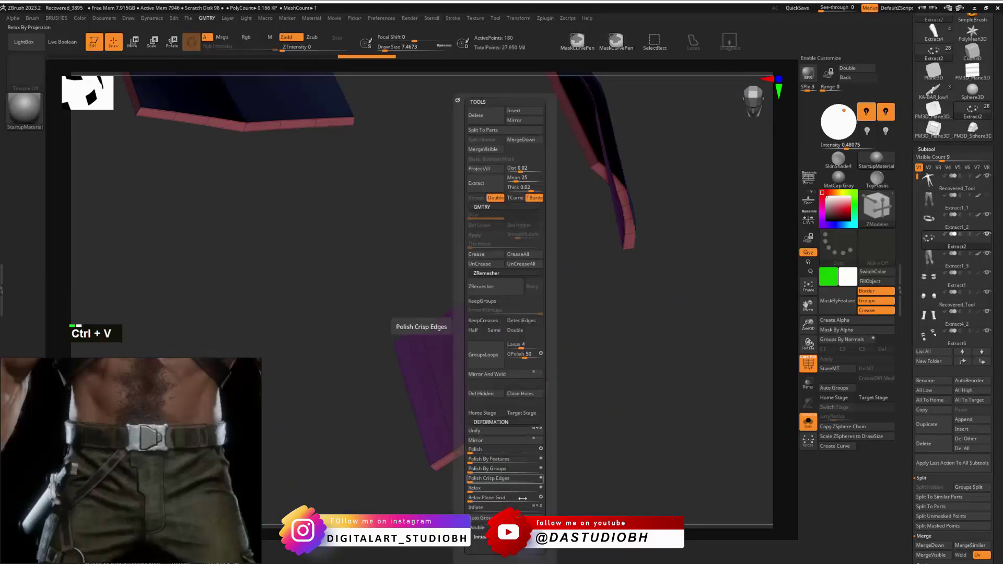
click(524, 527)
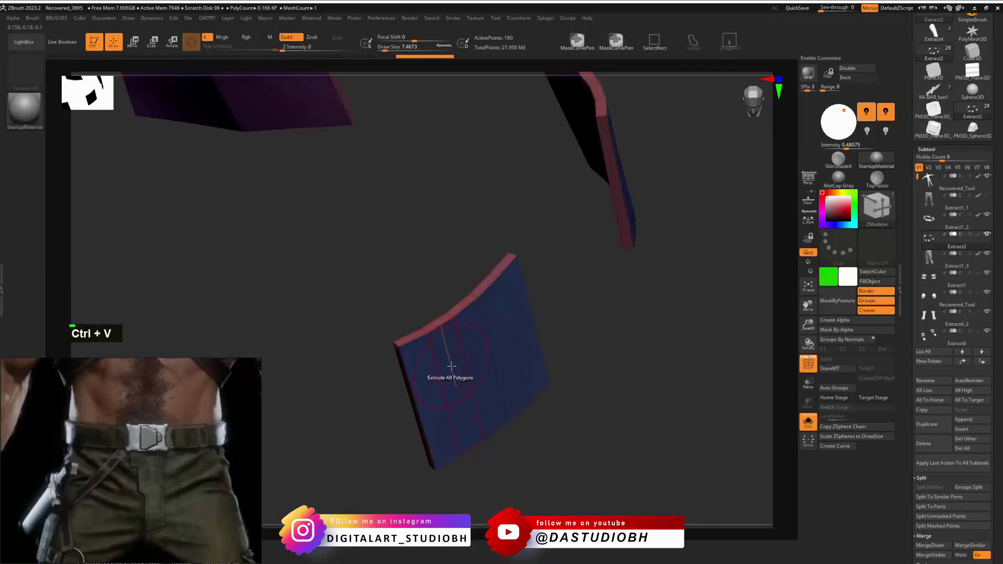
Extrude the blue outer faces of the loop pieces further outward, using Polygroup All as the ZModeler target.
drag(451, 366, 461, 373)
key(ctrl+z)
key(space)
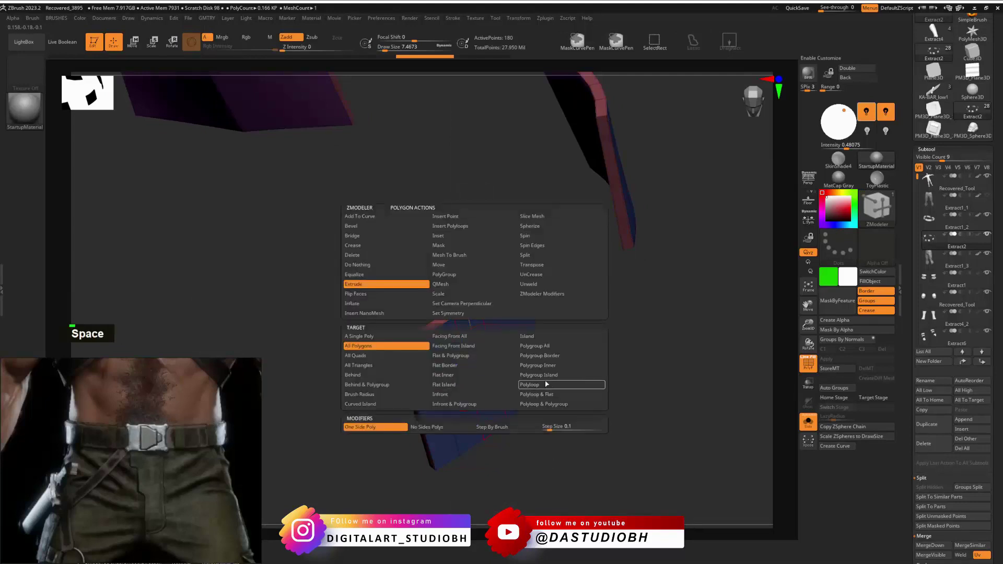
click(553, 375)
click(534, 346)
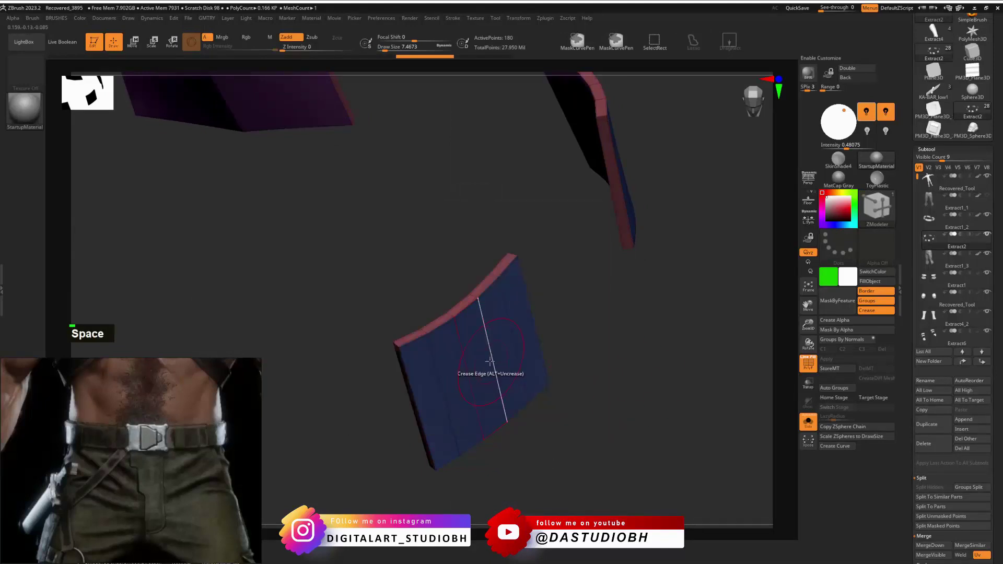
drag(484, 361, 492, 369)
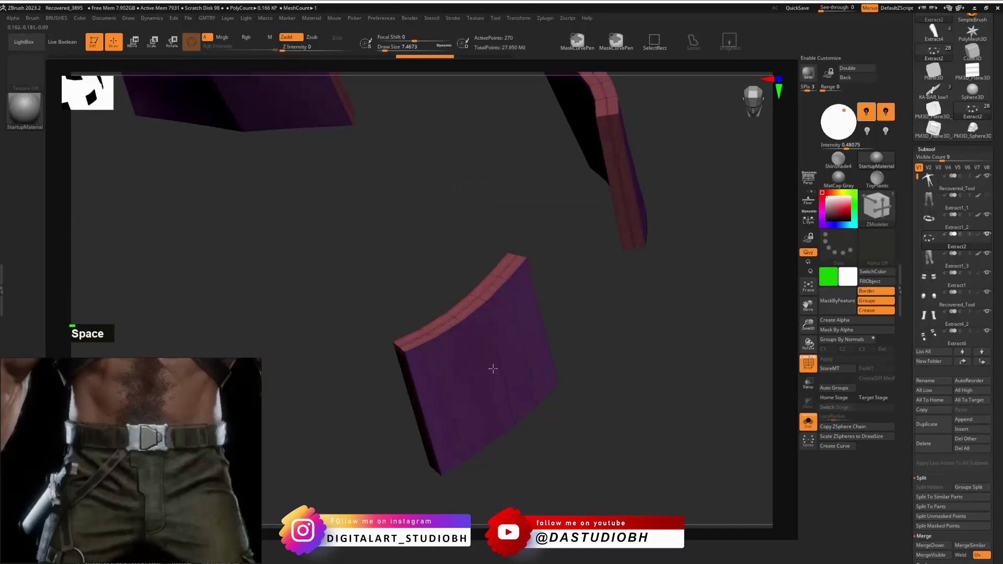
Crease the border edges of the extruded loop pieces.
key(ctrl+v)
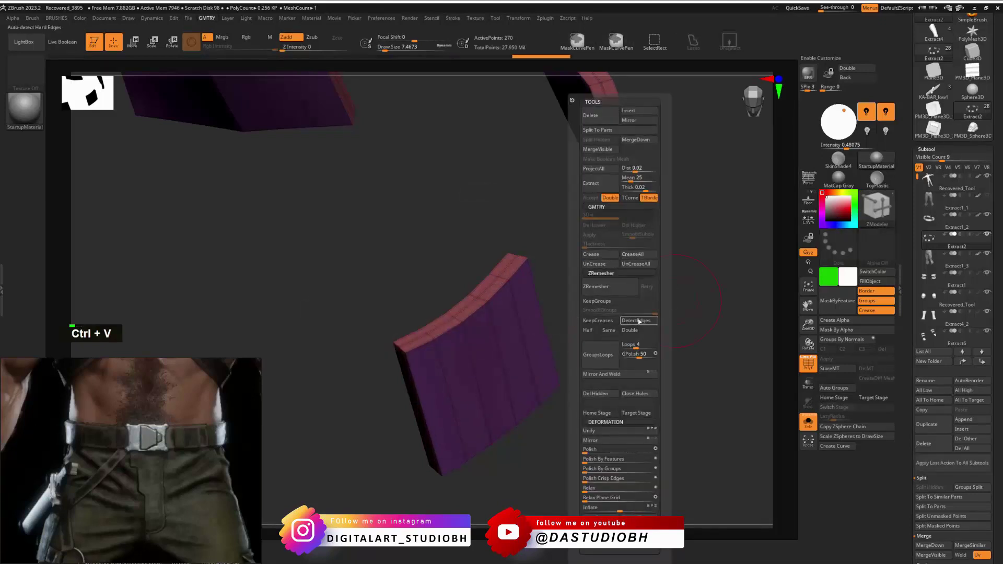
key(ctrl+z)
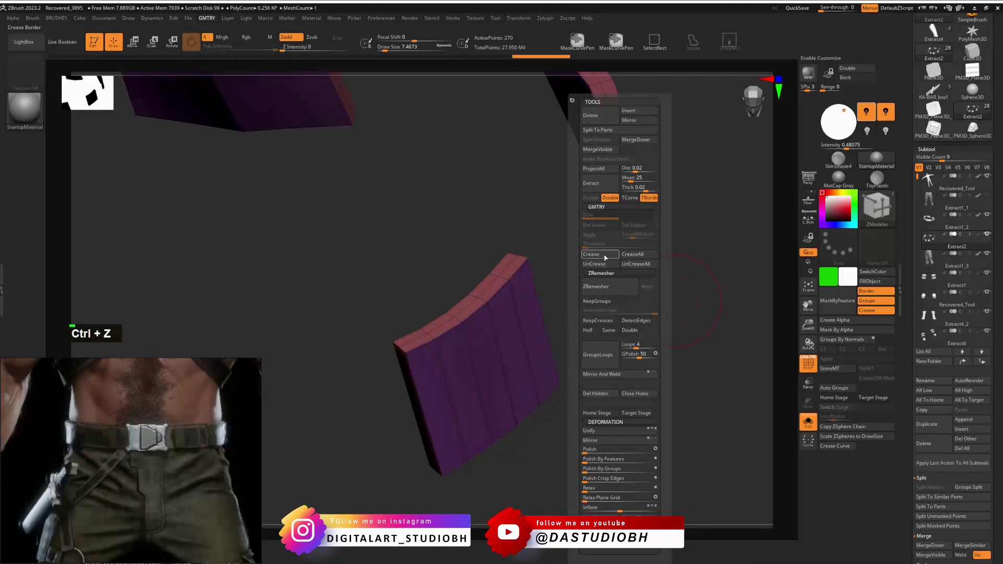
double_click(605, 256)
ctrl+shift+click(677, 343)
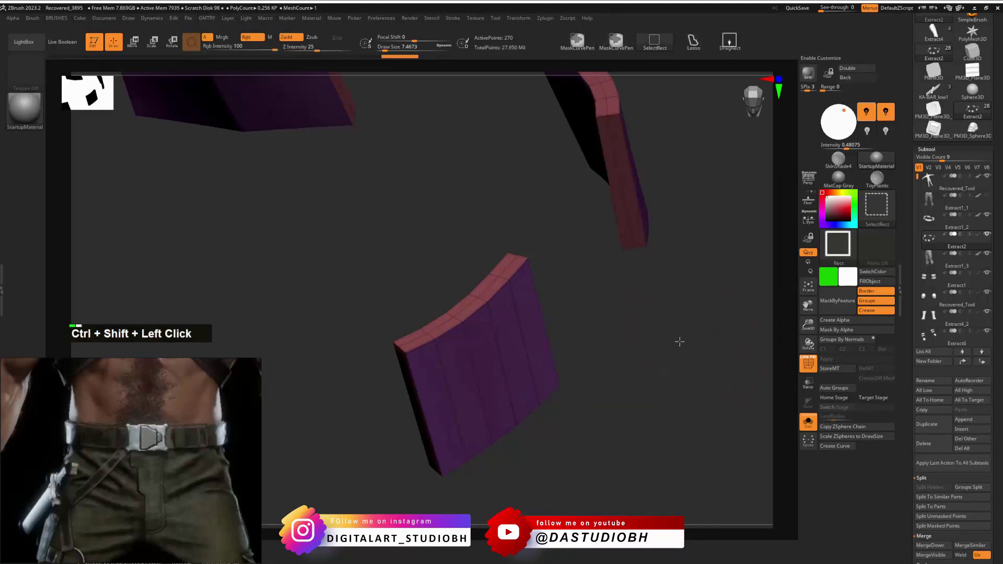
Turn on dynamic subdivision for the loops, leave Solo mode and check from several sides how they sit around the belt.
key(d)
click(804, 429)
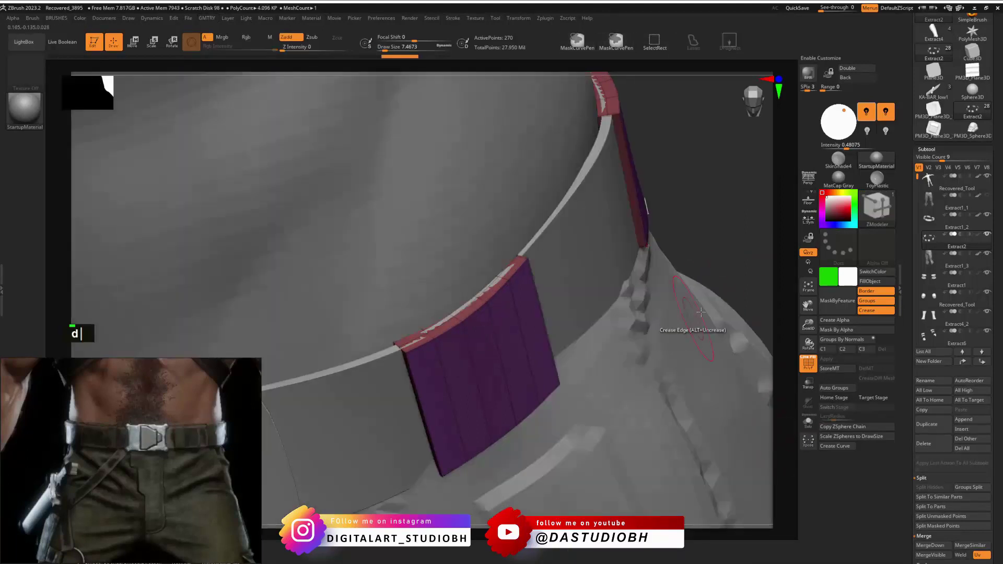
alt+right_drag(661, 329, 588, 272)
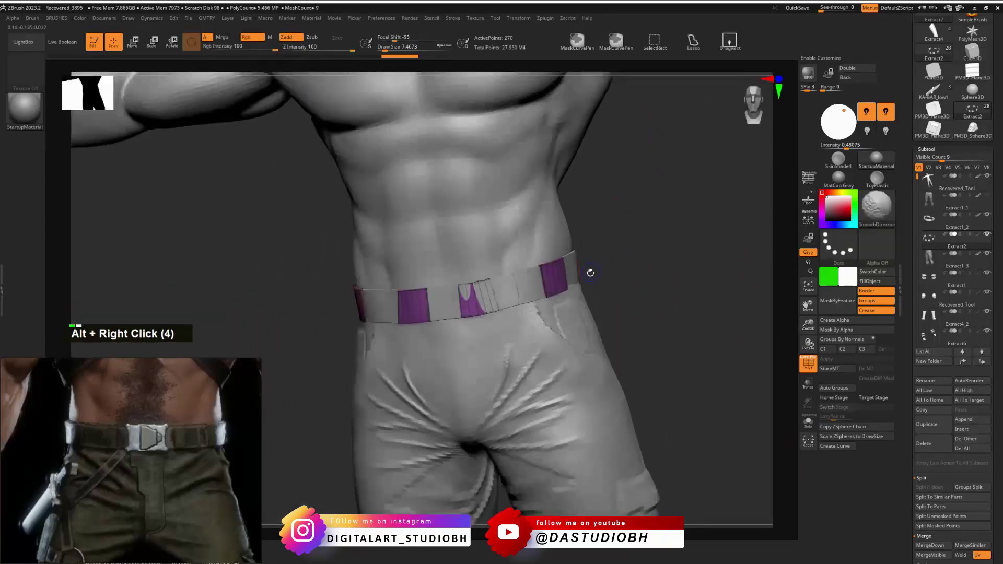
key(shift+f)
right_drag(652, 268, 579, 245)
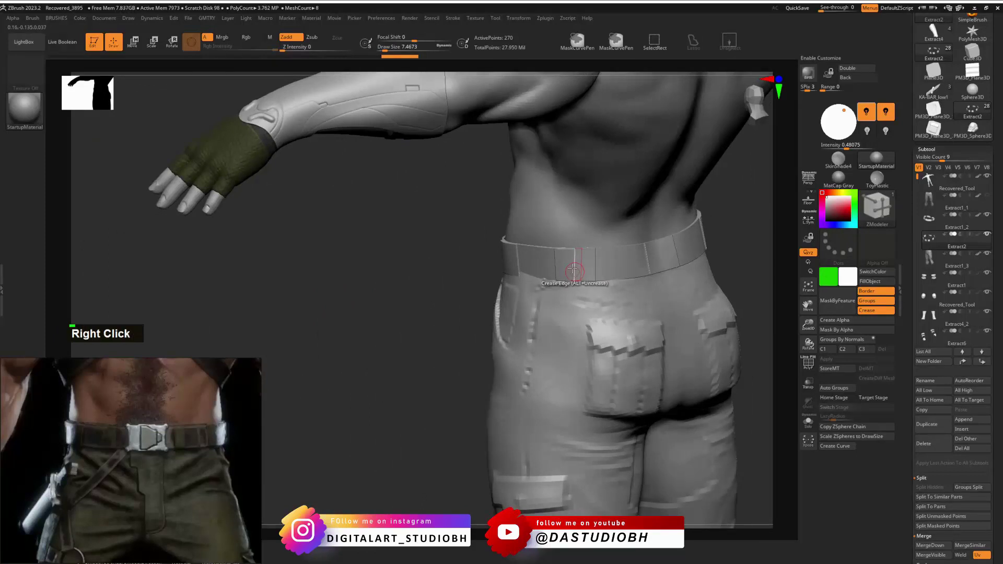
right_drag(543, 225, 771, 432)
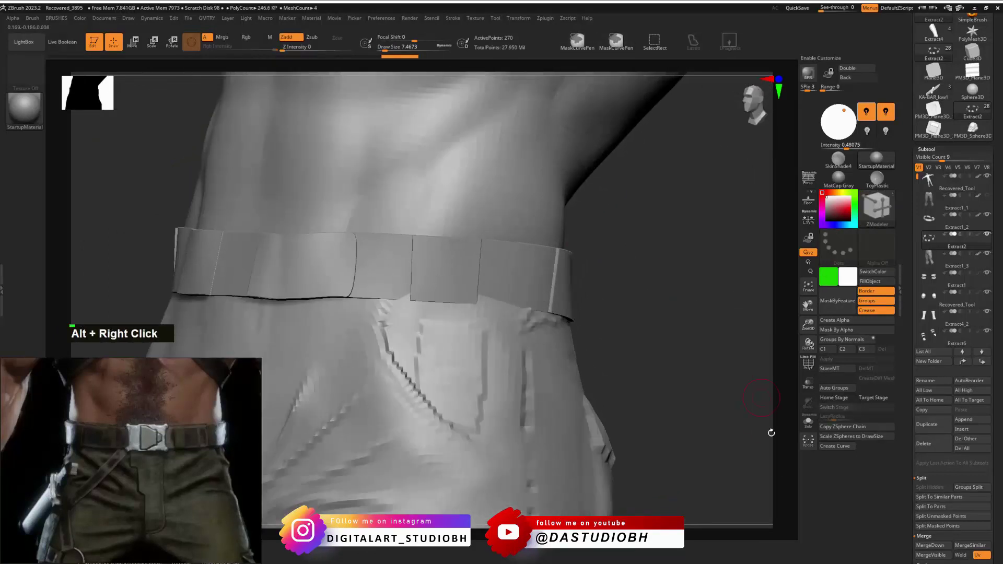
Isolate the loops subtool in Solo mode and undo the creasing and extrusions back to flat pieces.
click(807, 423)
key(ctrl+z)
key(ctrl+z)
key(ctrl+z)
key(ctrl+z)
key(ctrl+z)
key(ctrl+z)
key(ctrl+z)
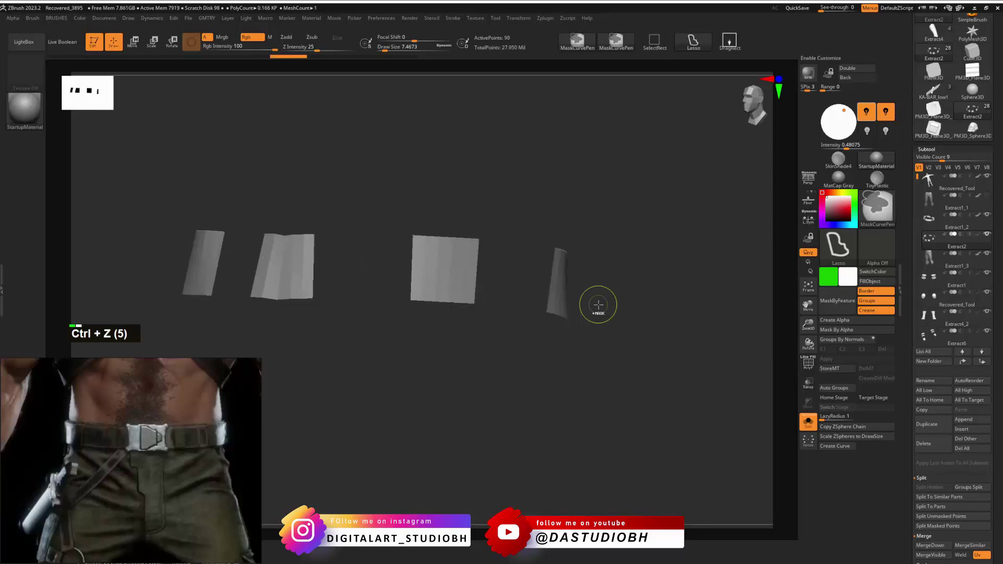
Show the polyframe, hide the unneeded geometry of the loops subtool and delete the hidden part.
key(1)
key(shift+f)
mouse_move(579, 265)
right_down()
mouse_move(565, 294)
mouse_move(532, 277)
mouse_move(526, 308)
mouse_move(512, 314)
right_up()
ctrl+click(519, 307)
ctrl+shift+click(347, 291)
alt+right_drag(347, 291, 441, 291)
key(ctrl+v)
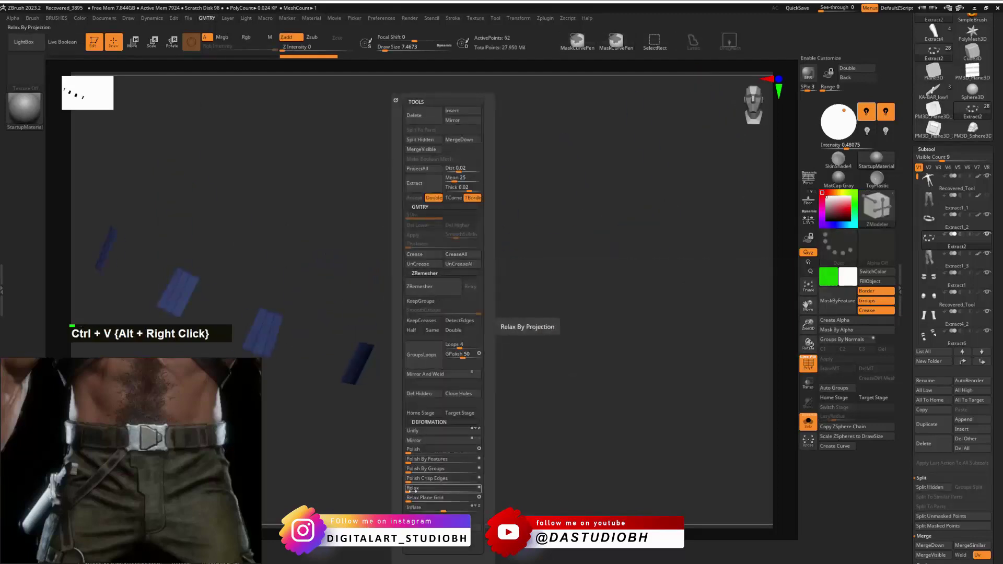
click(428, 412)
Extrude all polygons of the remaining loop pieces, then leave Solo mode and compare their thickness with the belt.
alt+right_drag(578, 302, 407, 309)
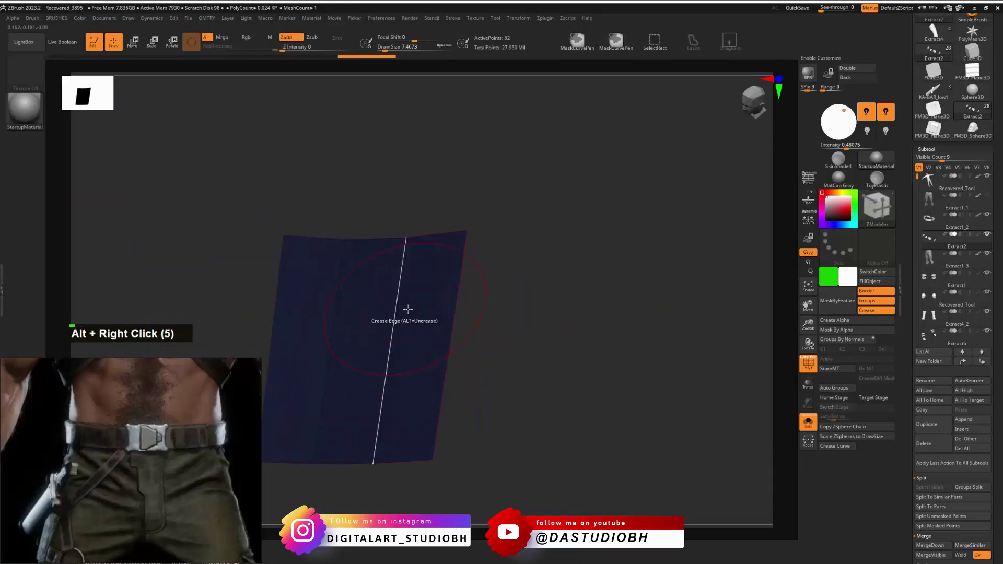
drag(412, 311, 400, 282)
right_drag(400, 279, 421, 345)
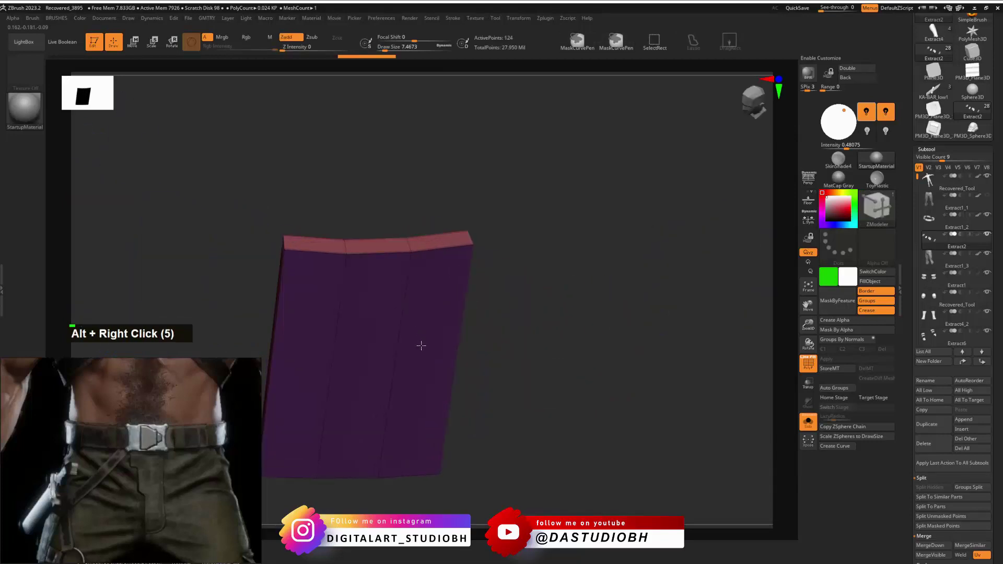
click(807, 423)
right_drag(452, 280, 358, 269)
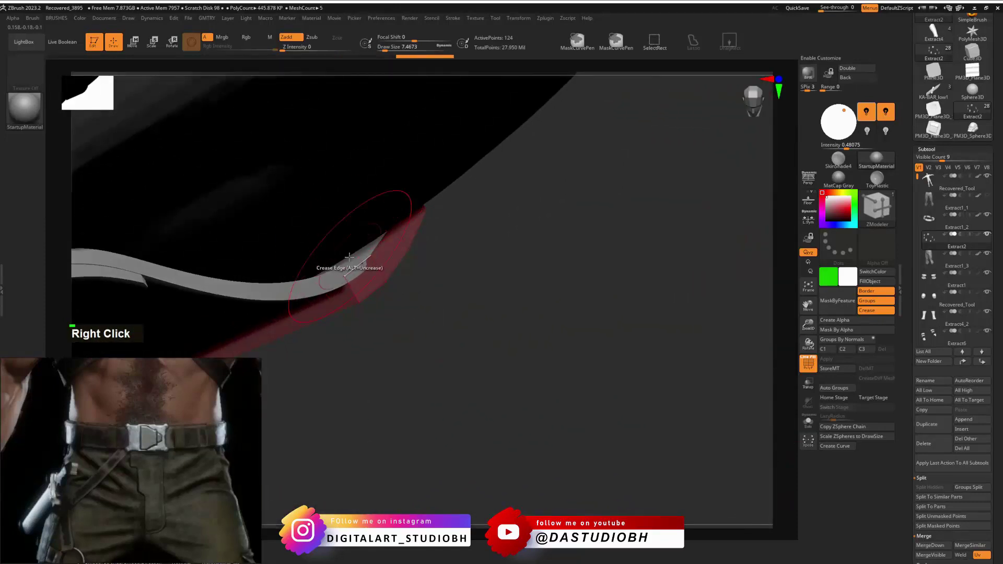
right_drag(435, 282, 686, 360)
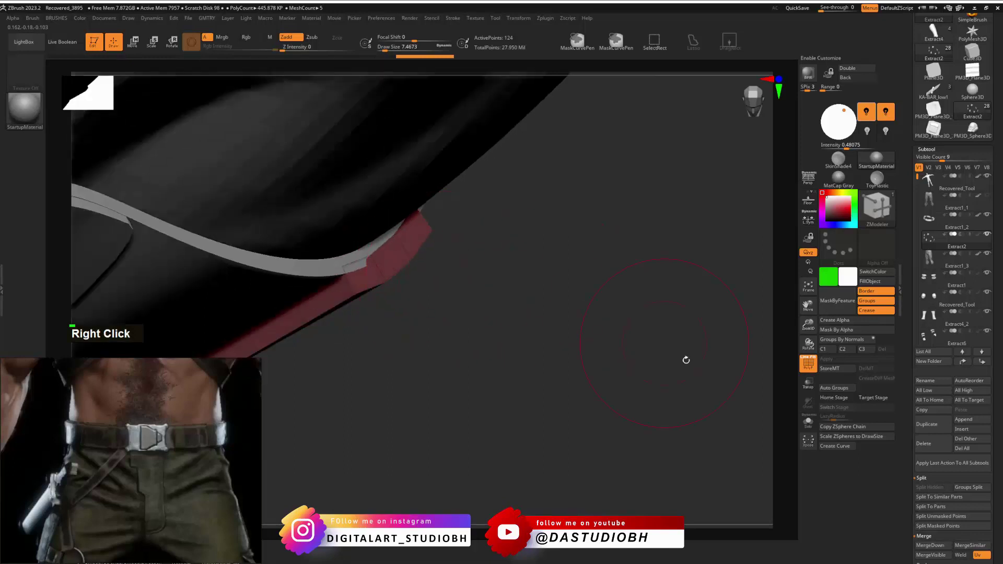
Isolate the loops subtool, extrude the loop pieces once more and remove all creases from their edges.
click(810, 427)
double_click(323, 242)
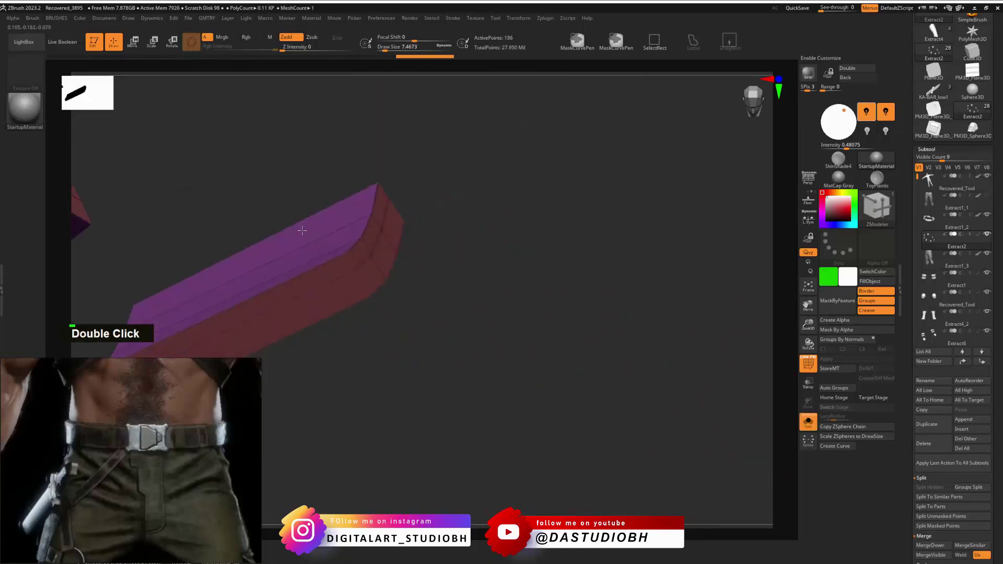
key(ctrl+v)
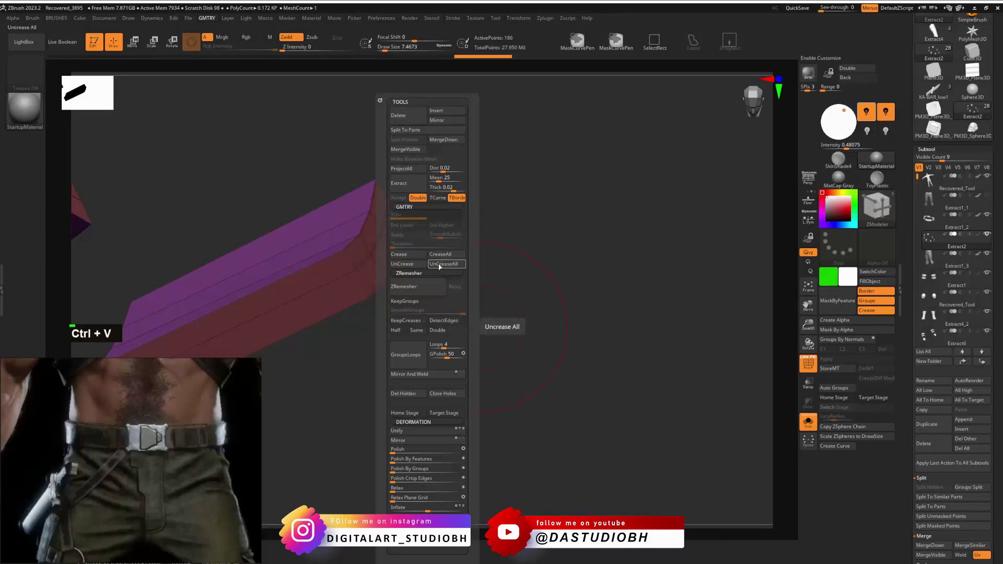
click(439, 264)
double_click(549, 300)
Turn on dynamic subdivision for the loops, leave Solo mode and hide the polyframe to view them on the character.
right_drag(549, 300, 505, 372)
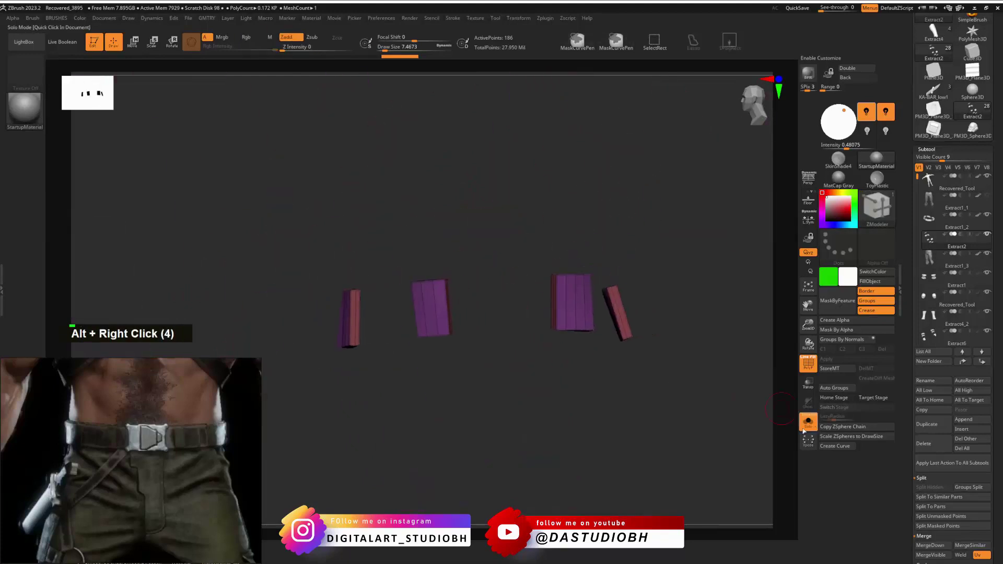
key(d)
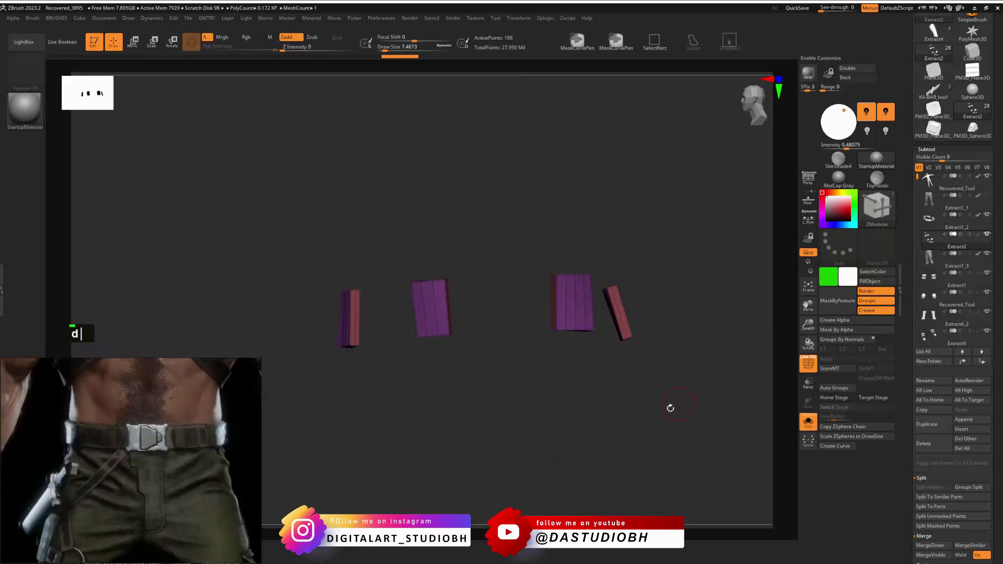
click(807, 425)
right_drag(679, 308, 439, 335)
key(shift+f)
alt+right_drag(438, 334, 530, 350)
mouse_move(545, 343)
alt+right_down()
mouse_move(654, 365)
mouse_move(498, 345)
alt+right_up()
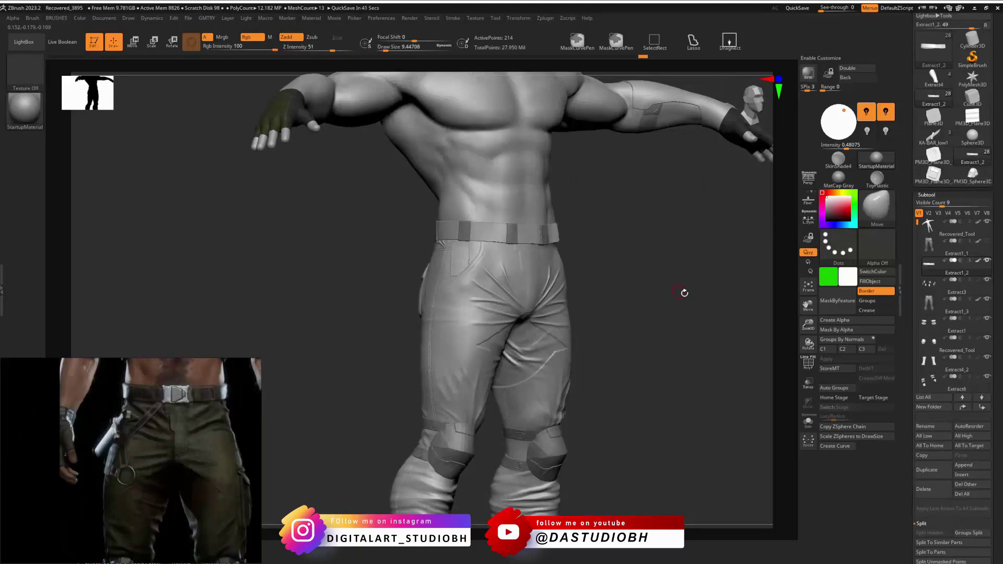
Make the trousers subtool Extract1_3 active and set the main color to a dark green.
drag(684, 292, 625, 268)
mouse_move(693, 264)
mouse_down()
mouse_move(644, 260)
mouse_move(680, 273)
mouse_move(706, 255)
mouse_move(696, 257)
mouse_move(707, 246)
mouse_move(689, 260)
mouse_move(683, 210)
mouse_up()
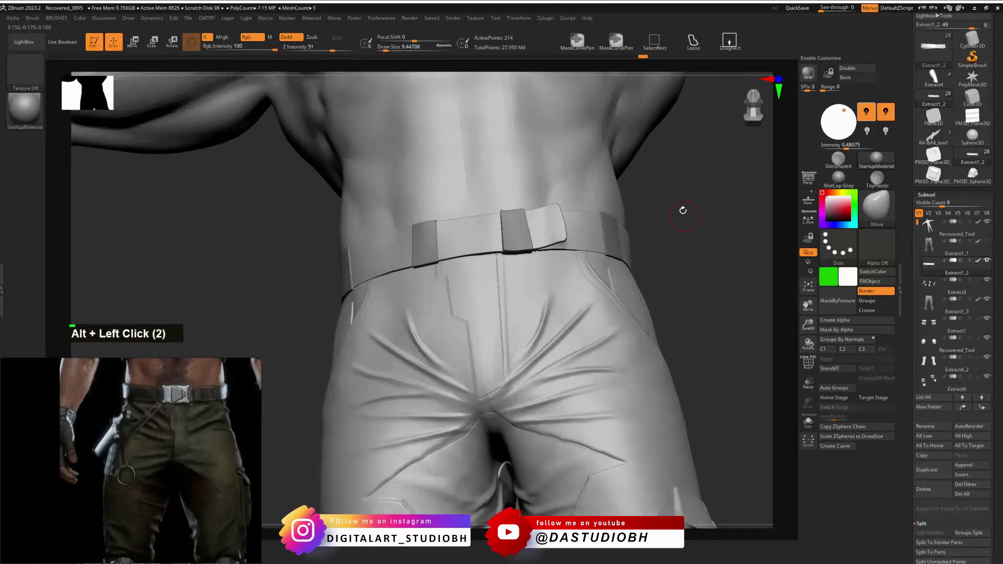
mouse_move(682, 253)
mouse_down()
mouse_move(690, 266)
mouse_move(613, 313)
mouse_move(634, 274)
mouse_move(681, 272)
mouse_up()
alt+click(596, 308)
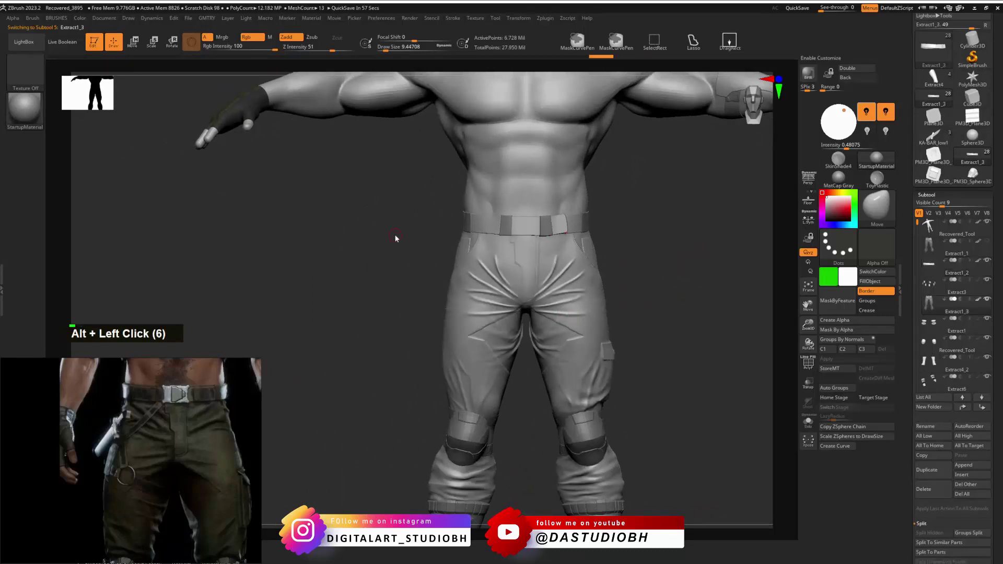
click(829, 277)
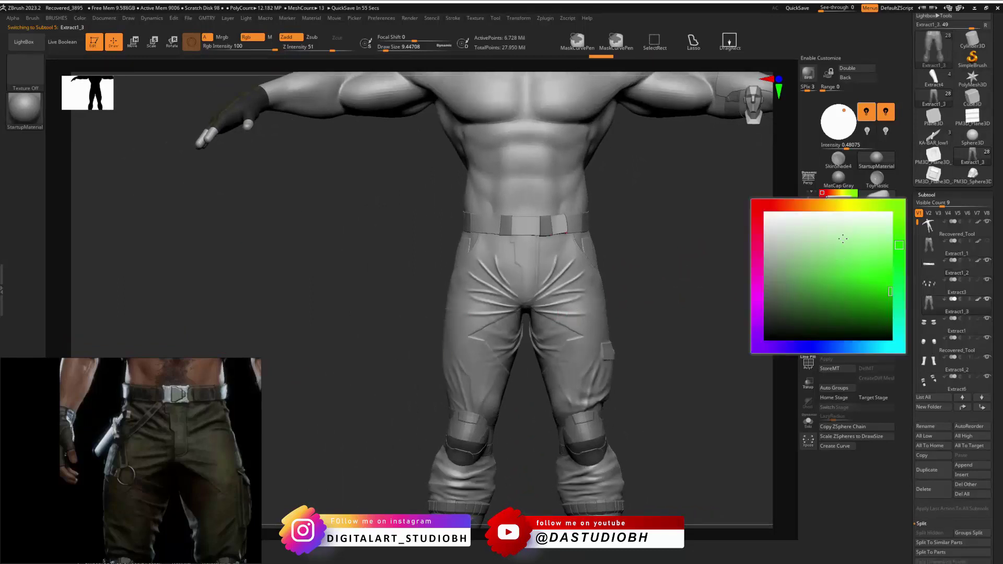
click(823, 315)
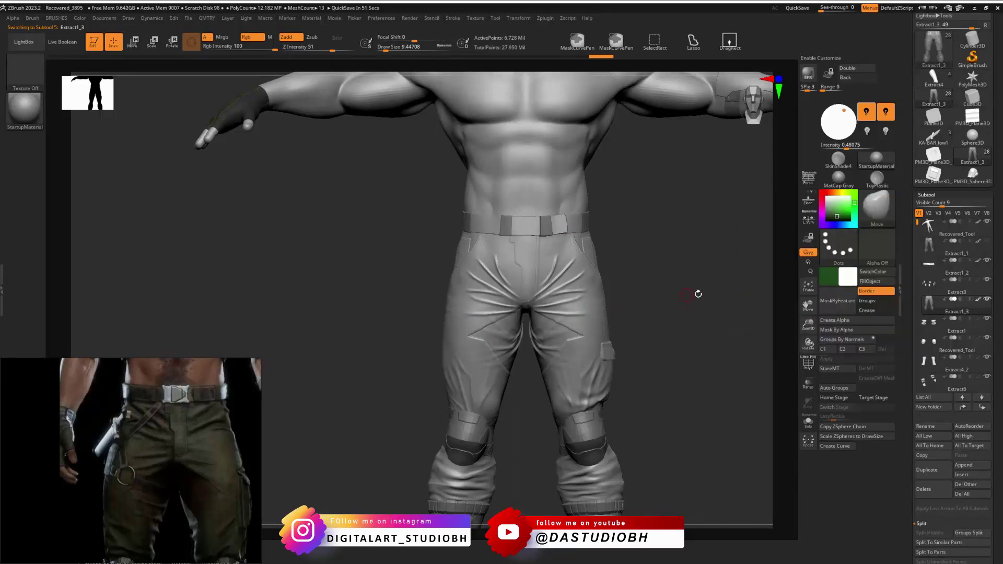
click(830, 277)
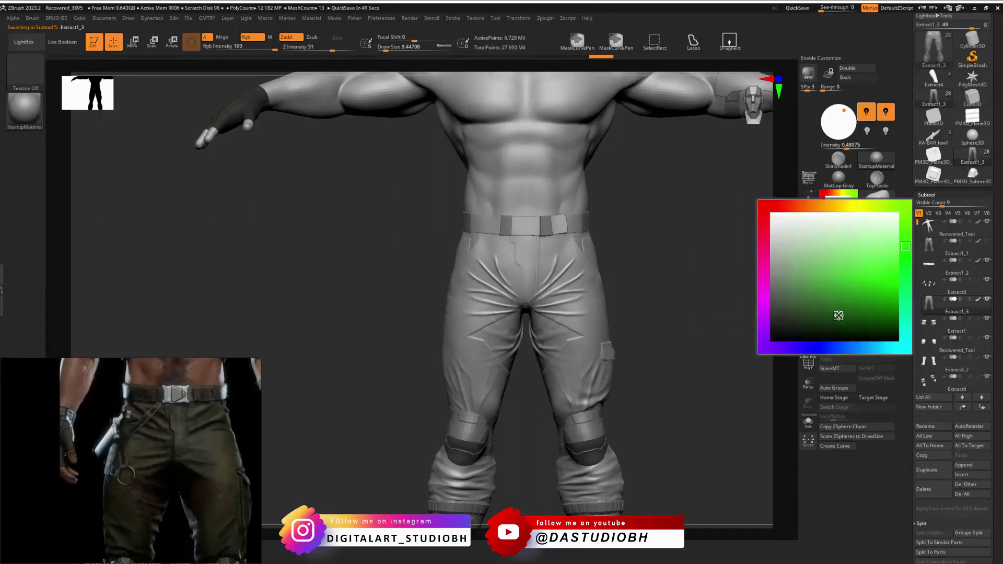
click(836, 311)
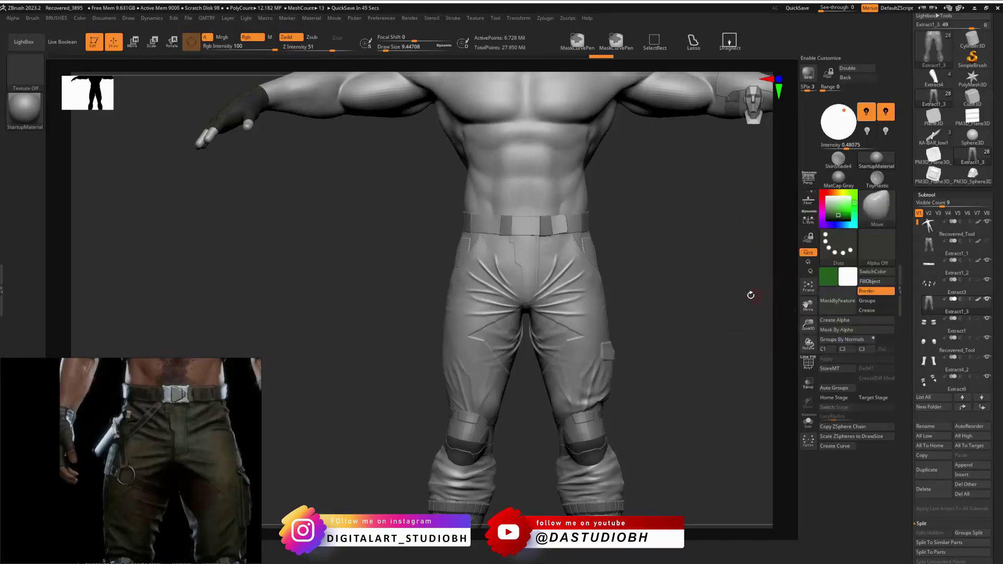
drag(749, 294, 617, 312)
alt+click(618, 336)
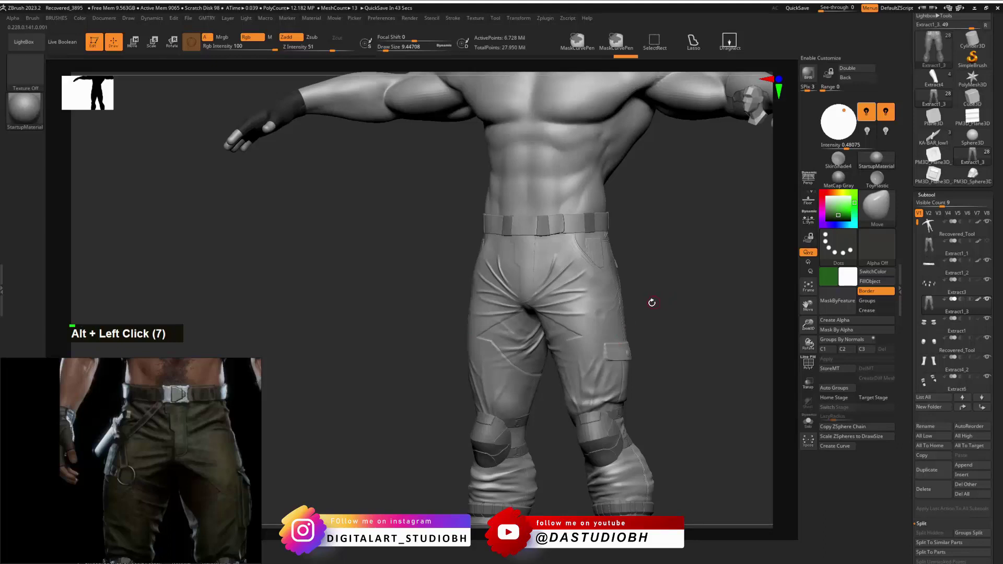
Turn off Zadd, swap the two colors so green is active, and fill the trousers with the dark green.
key(ctrl+z)
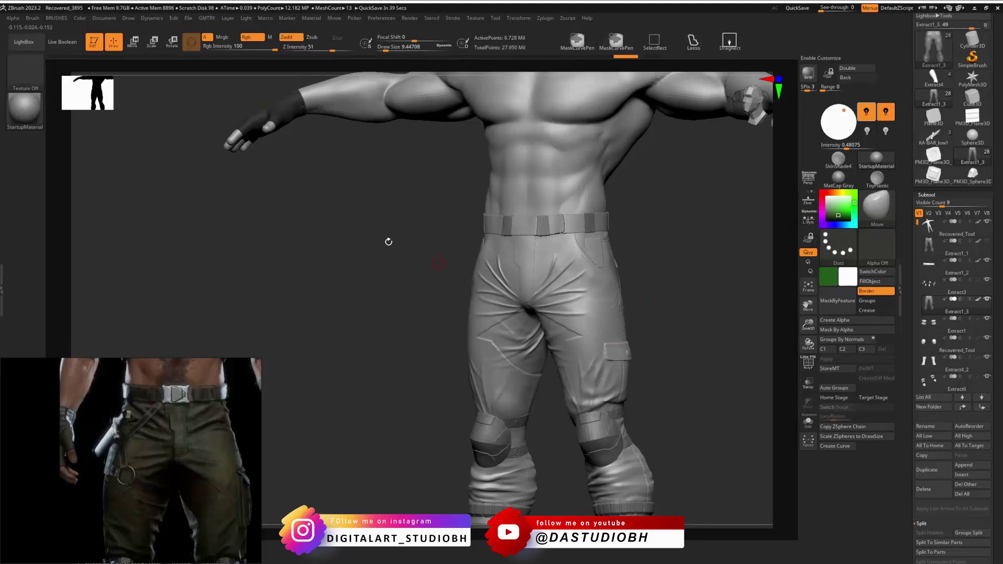
click(287, 36)
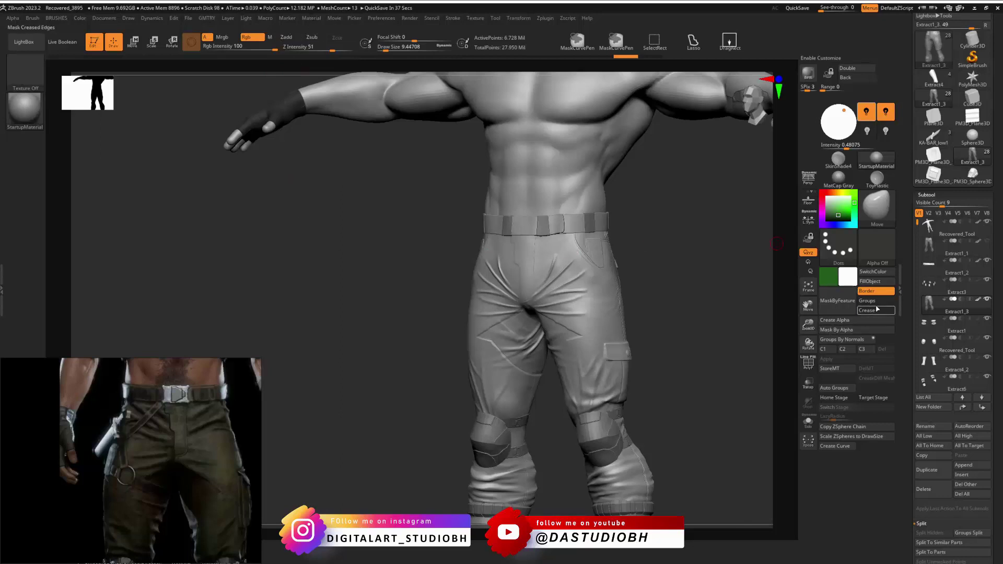
click(875, 282)
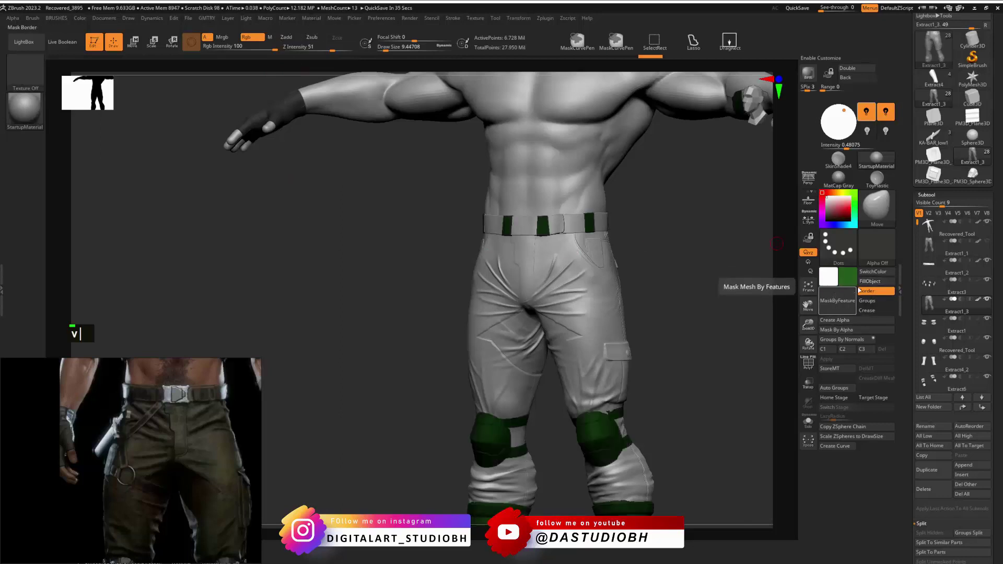
key(v)
click(867, 285)
drag(691, 280, 722, 286)
Pick a lighter, less saturated green and undo the dark green fill on the trousers.
click(844, 277)
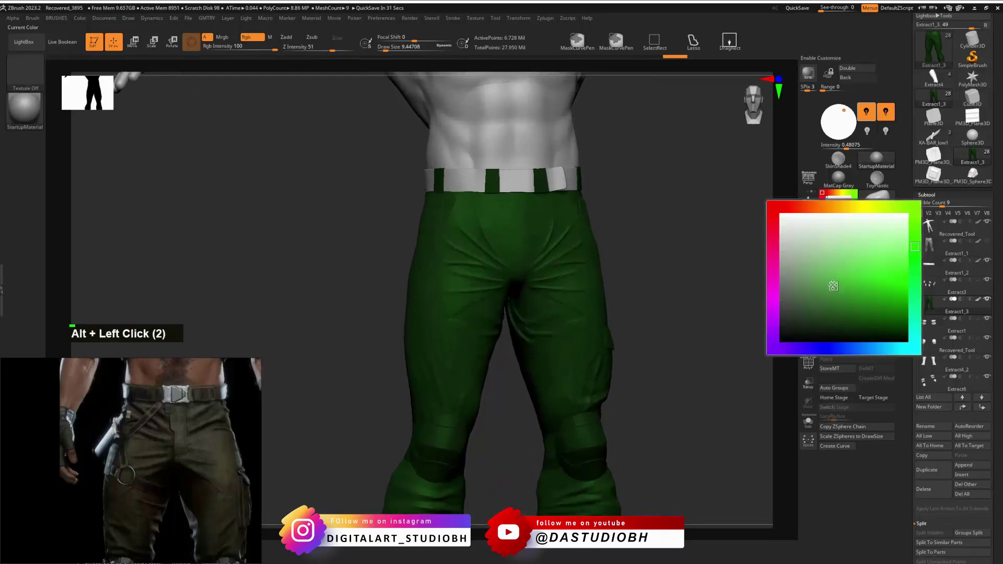
click(810, 266)
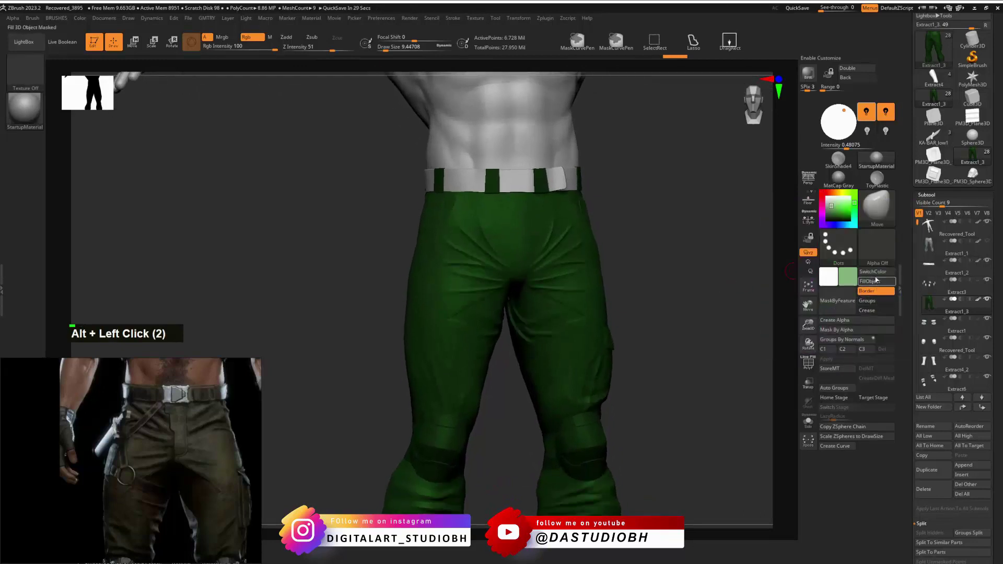
key(ctrl+z)
key(ctrl+z)
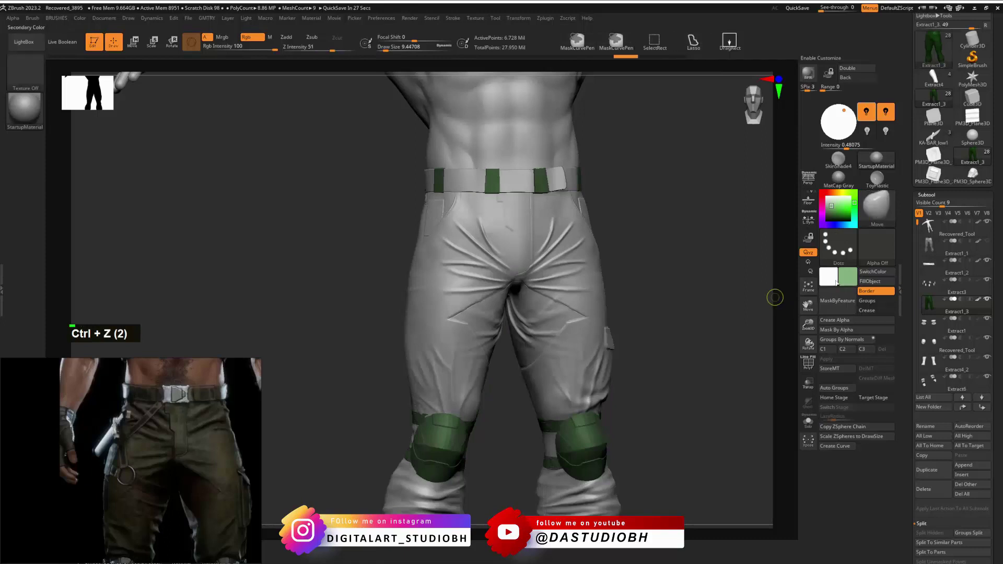
Try a medium green fill on the trousers, then refill them with a darker, muted green.
click(844, 276)
double_click(822, 274)
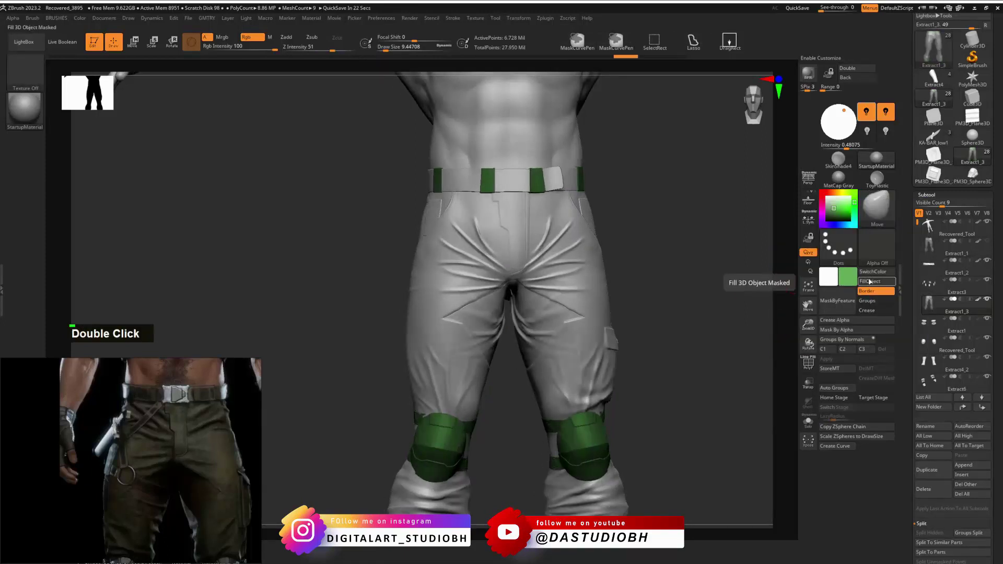
click(869, 281)
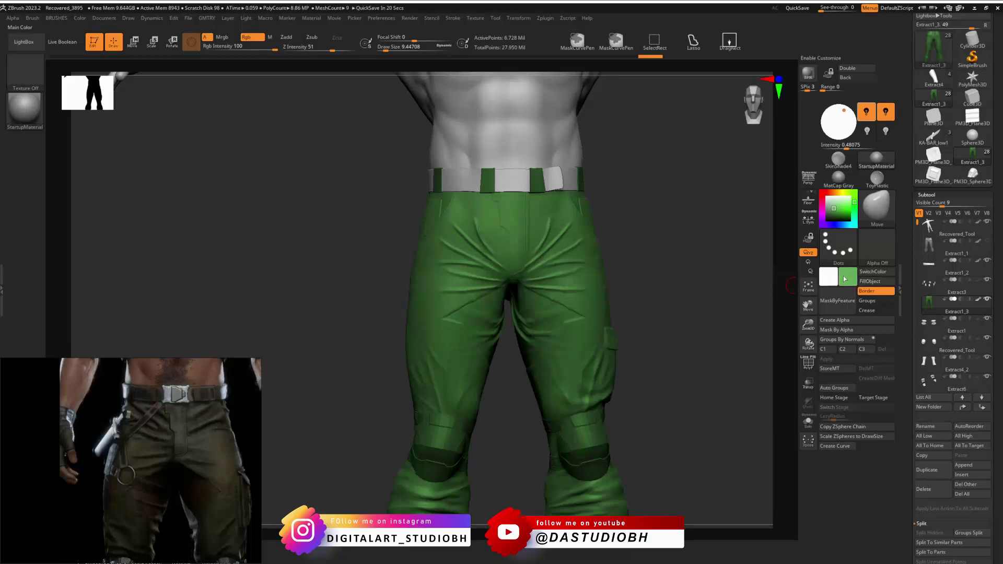
click(845, 279)
click(806, 298)
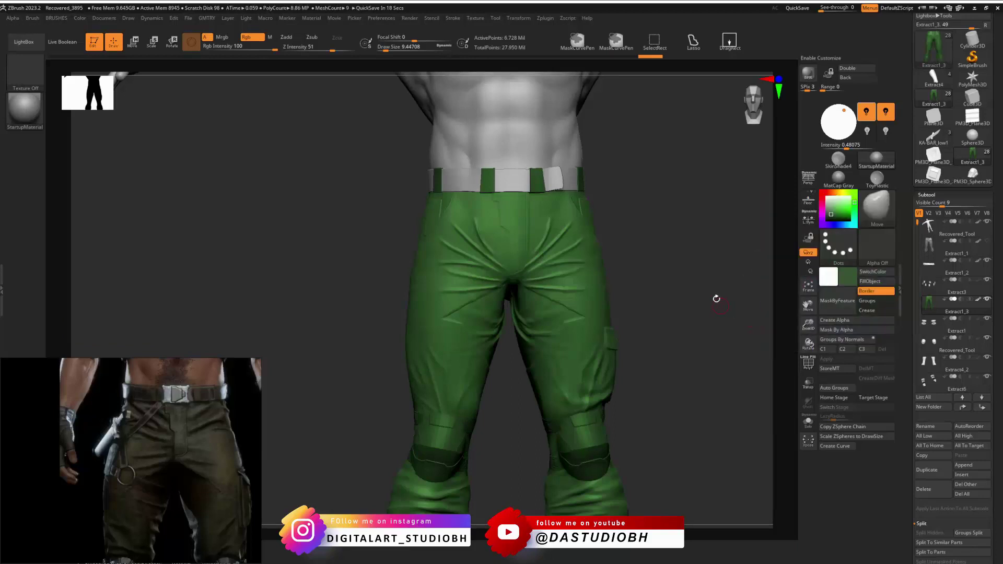
click(870, 281)
alt+drag(720, 309, 788, 298)
Pick a still darker green and fill the trousers with it.
click(847, 277)
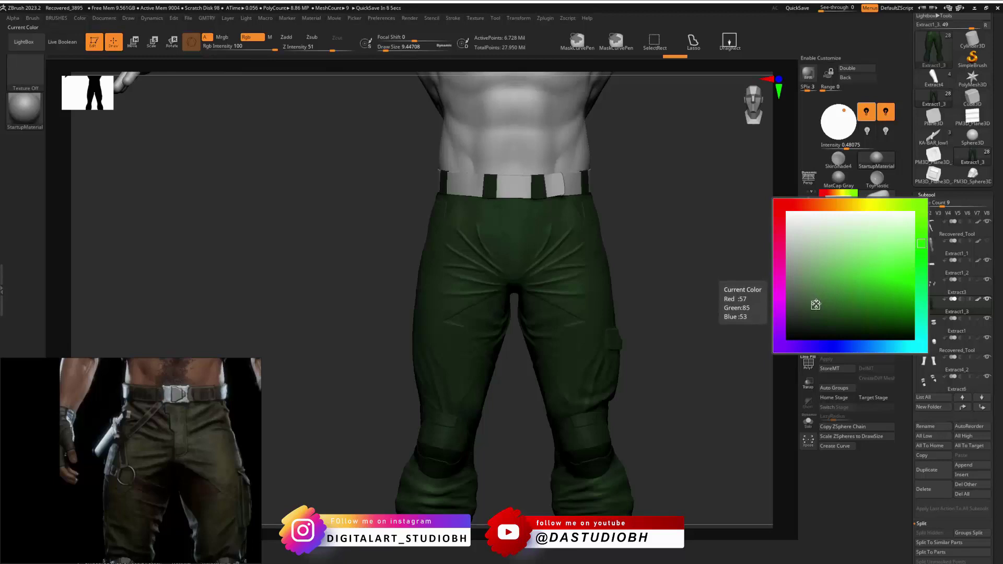
click(815, 313)
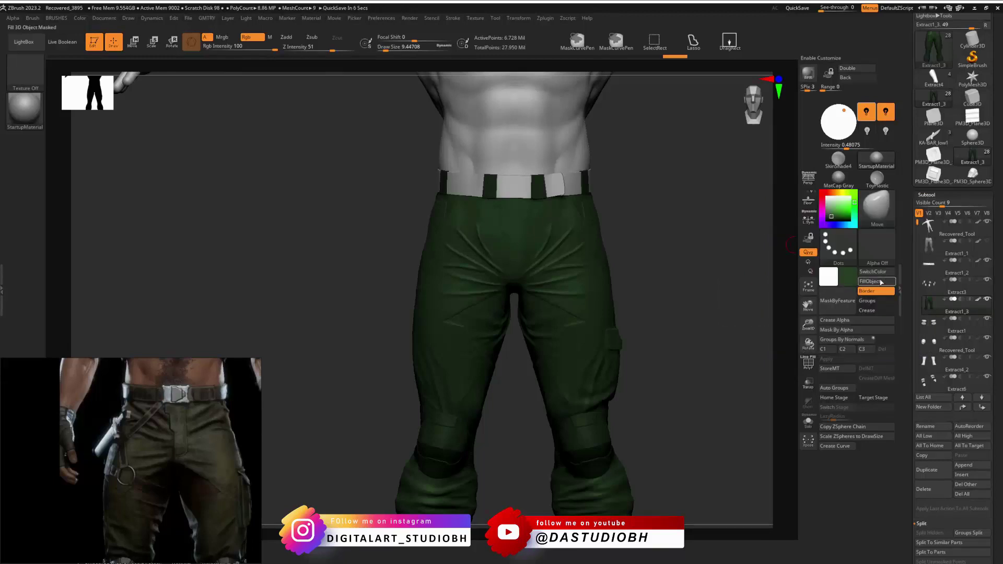
click(880, 282)
alt+drag(683, 282, 759, 250)
Select the Standard brush and assign Alpha 07 to it.
key(ctrl+b)
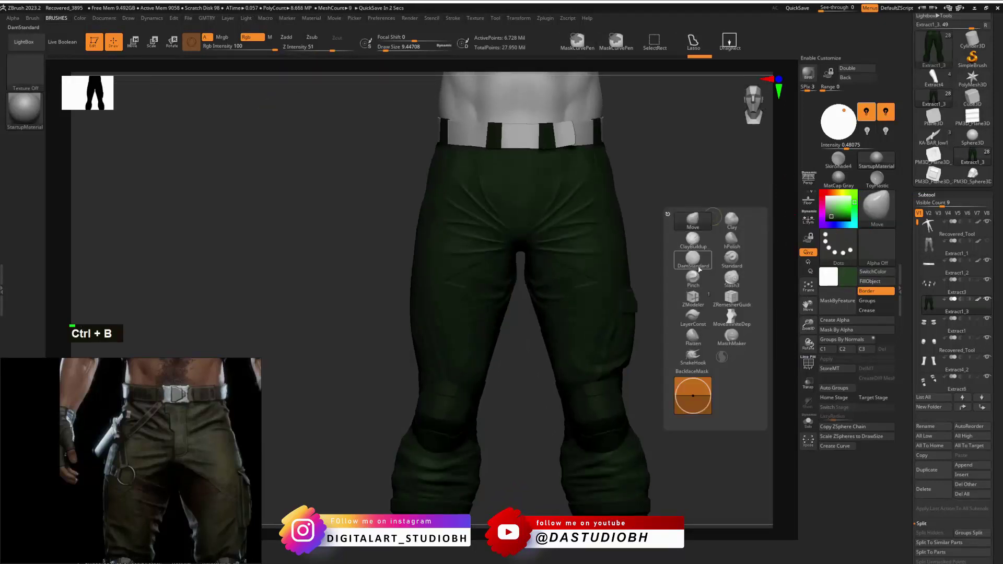
click(703, 244)
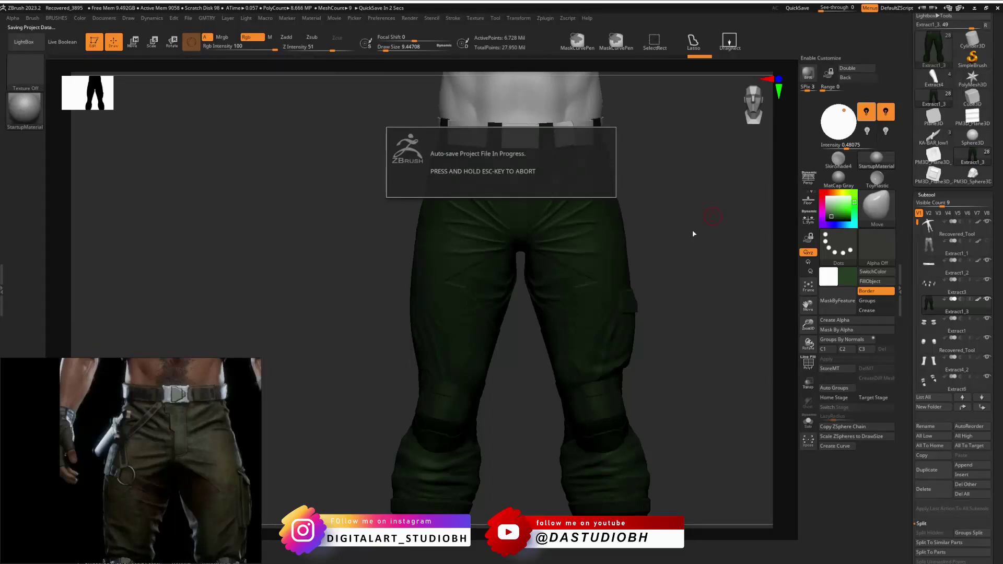
key(ctrl+b)
click(711, 273)
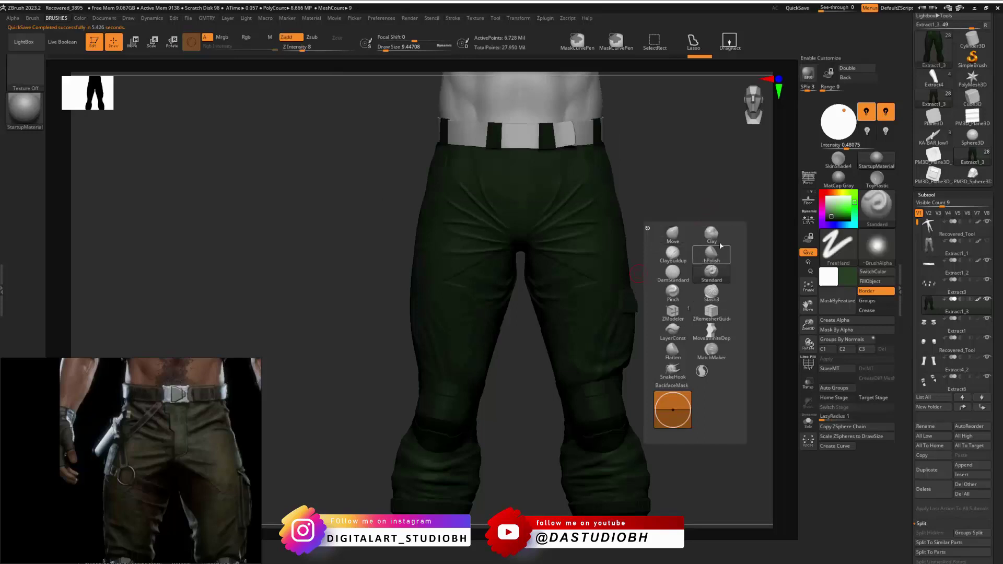
mouse_move(878, 246)
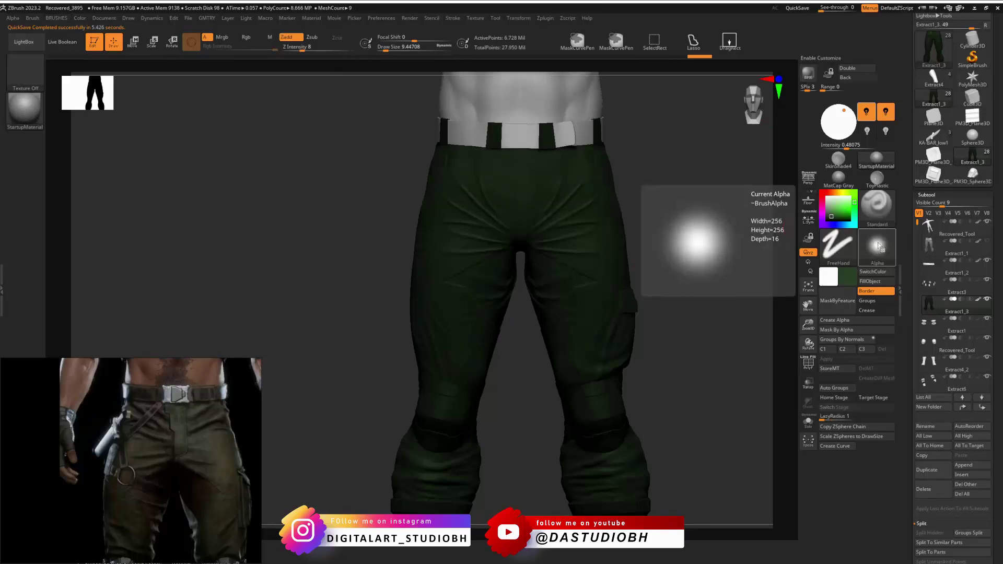
click(879, 247)
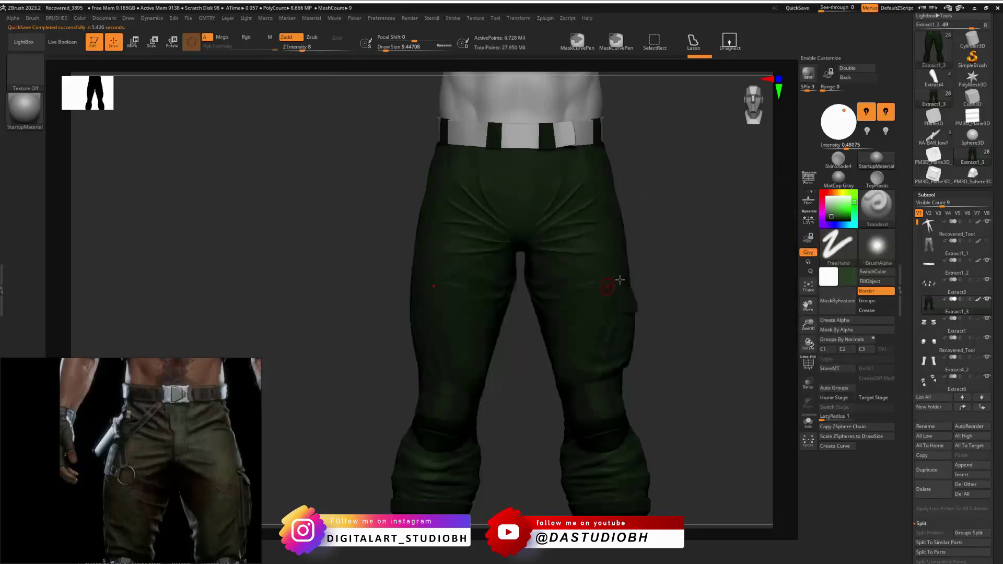
click(877, 245)
click(671, 285)
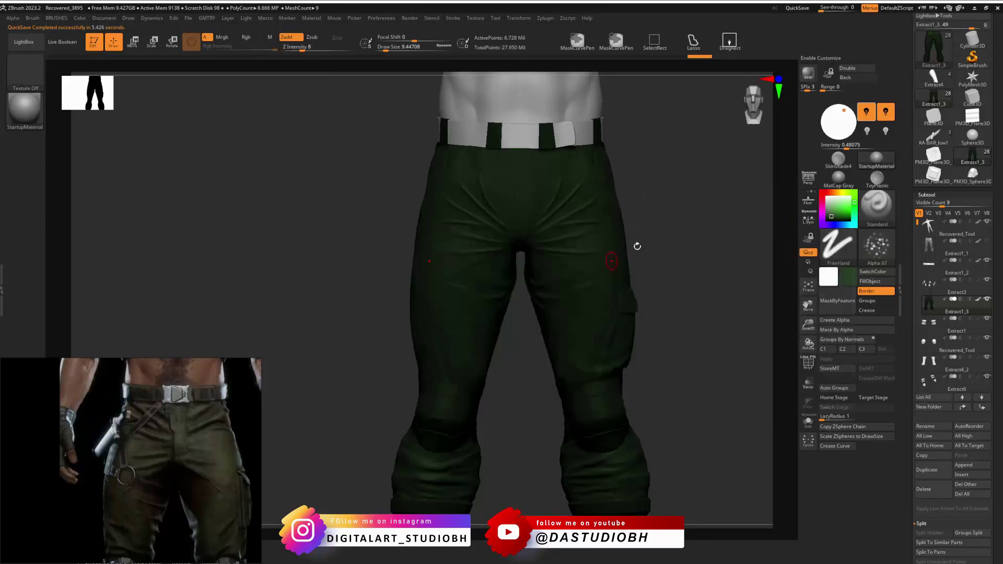
Enlarge the brush draw size to about 46 and choose a lighter olive green as the painting color.
mouse_move(662, 277)
mouse_down()
mouse_move(676, 271)
mouse_move(667, 270)
mouse_up()
key(s)
drag(593, 264, 603, 264)
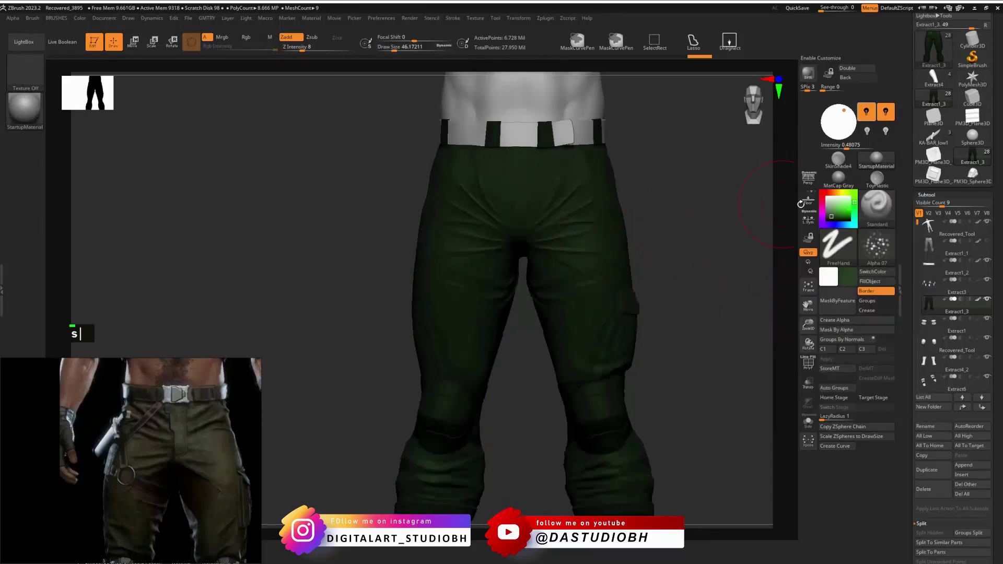
click(832, 208)
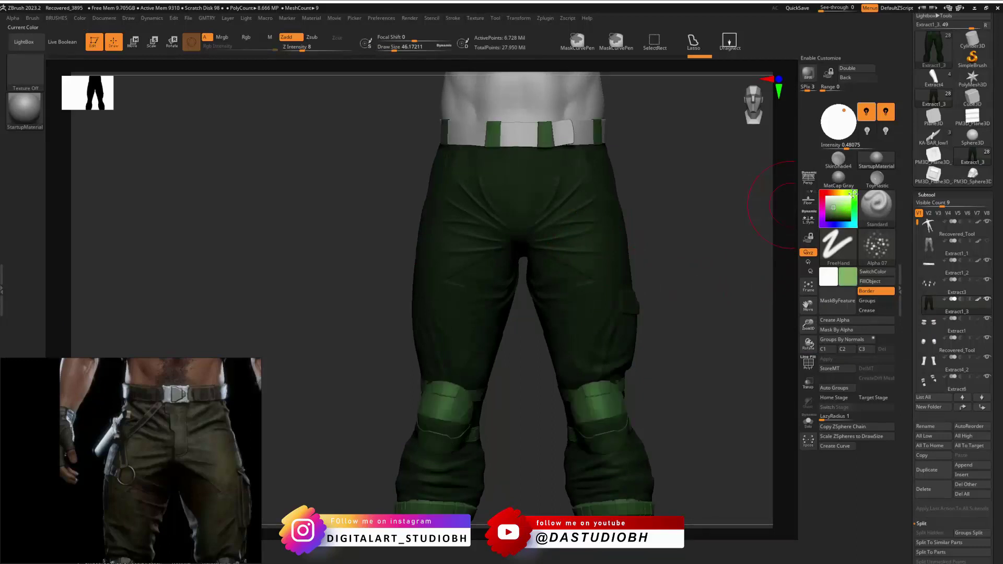
drag(838, 206, 836, 211)
drag(677, 238, 611, 237)
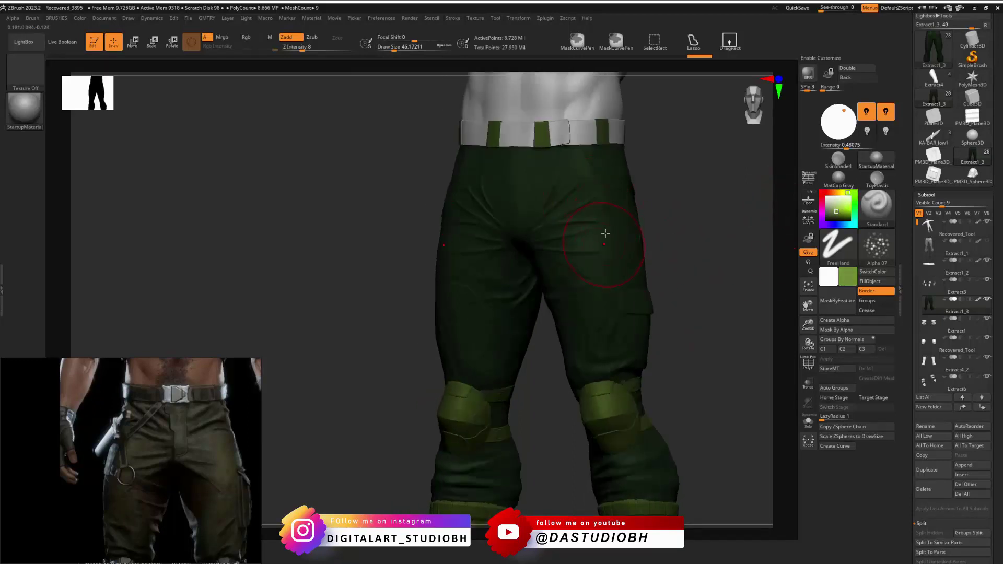
Set the brush to paint color only, with Rgb on, Zadd off and an Rgb intensity of 51.
key(space)
text(s)
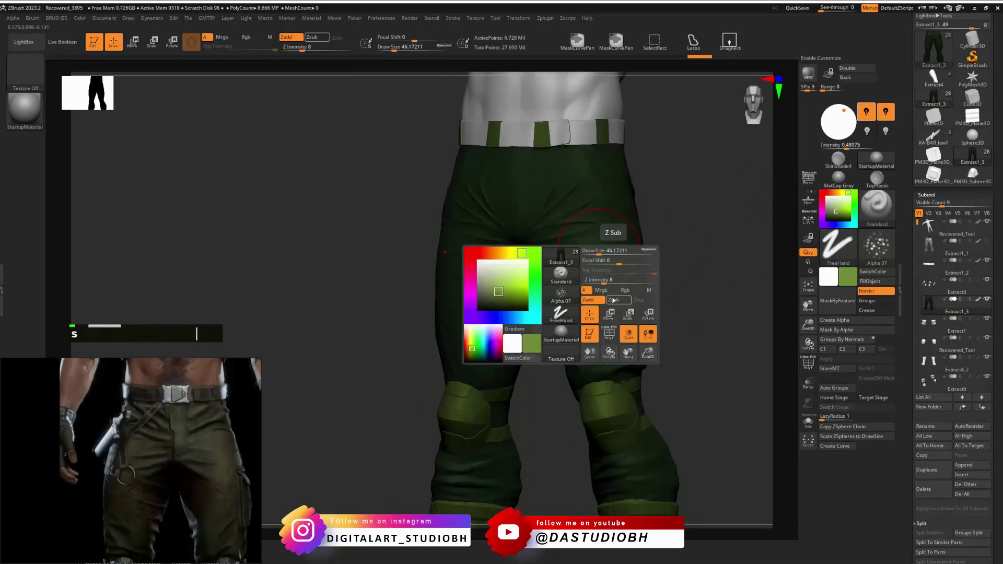
click(625, 290)
click(588, 300)
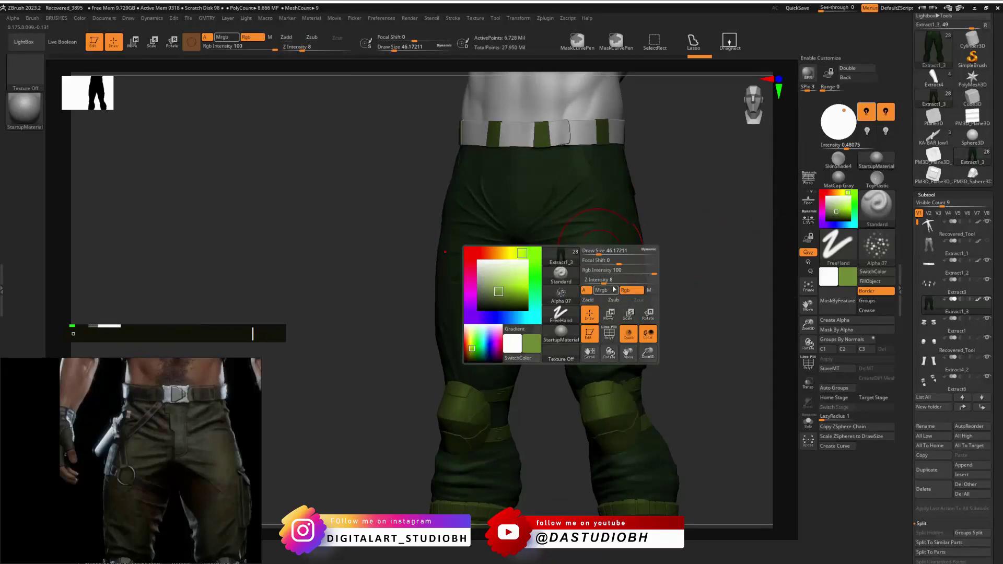
click(599, 284)
click(616, 270)
text(62)
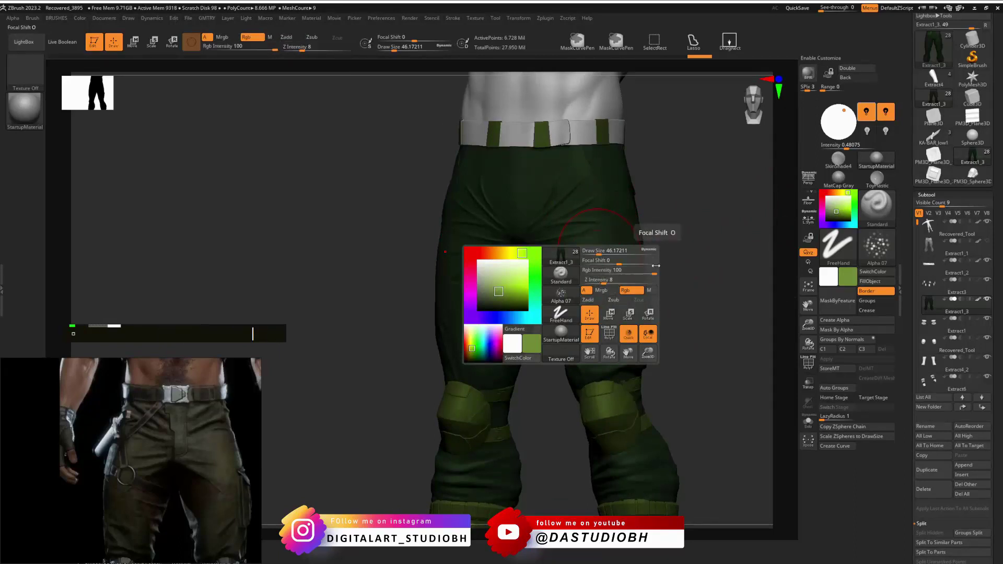
key(Return)
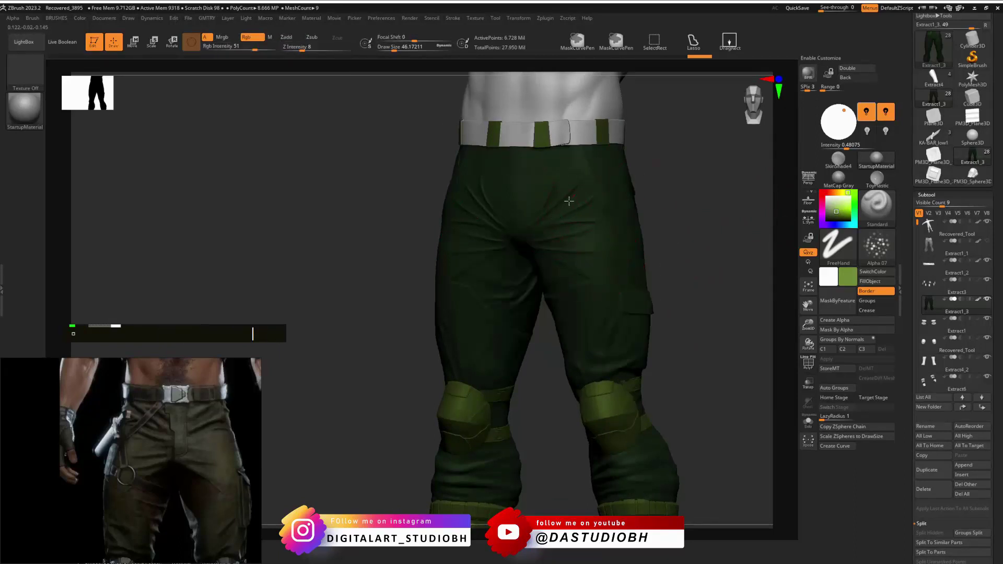
Reduce the brush draw size to about 13 and the Rgb intensity to 14.
key(s)
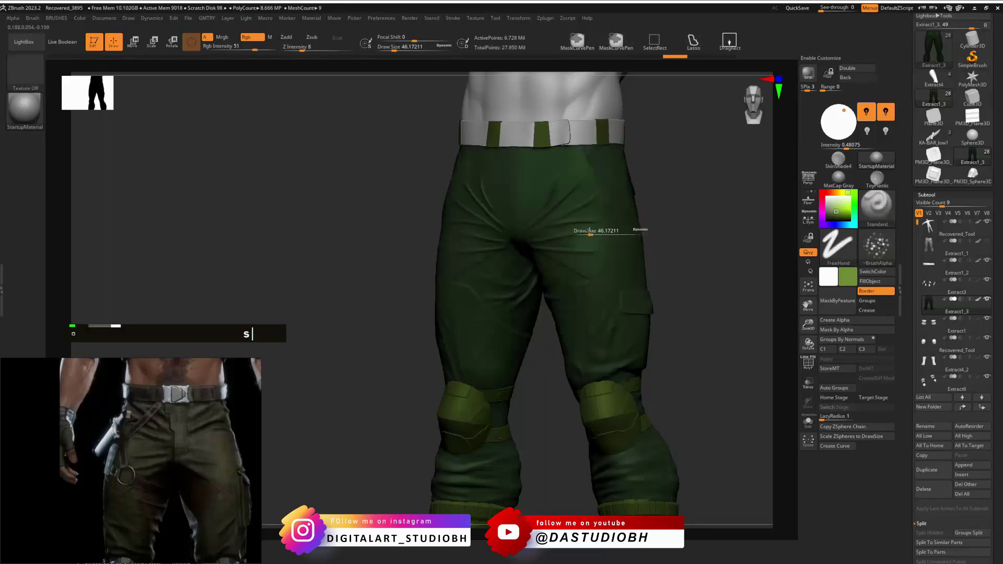
key(ctrl+shift+z)
key(s)
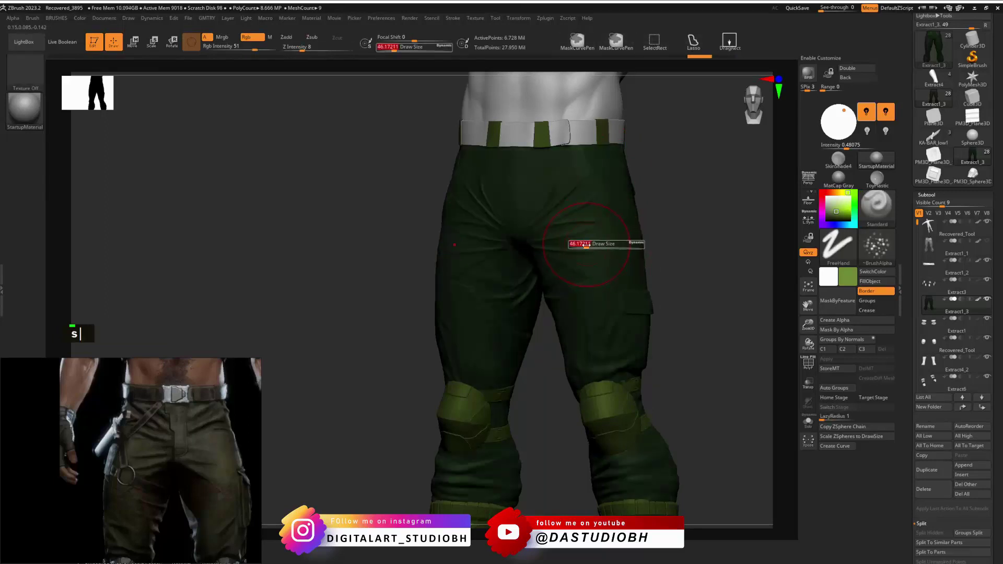
drag(585, 245, 577, 246)
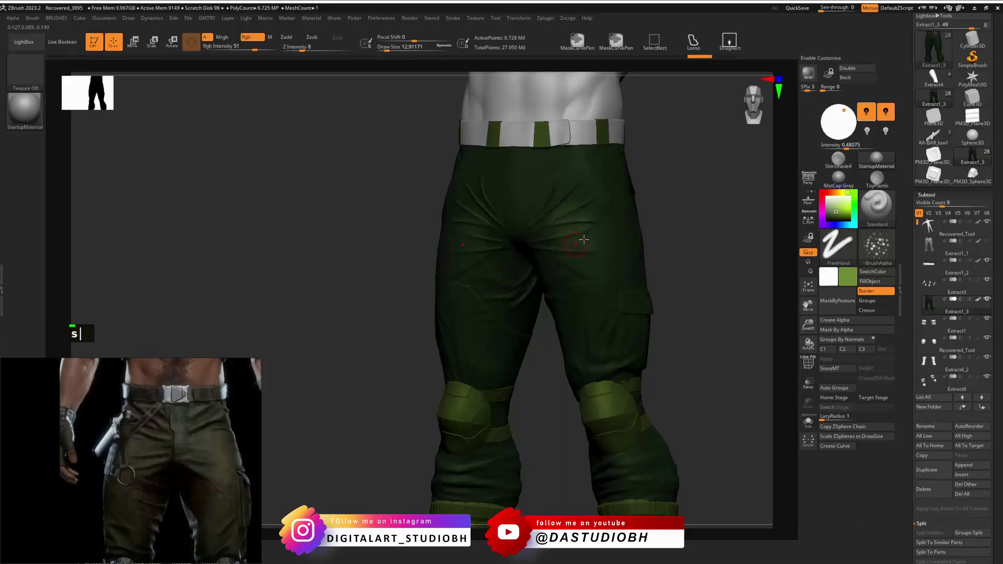
key(d)
key(space)
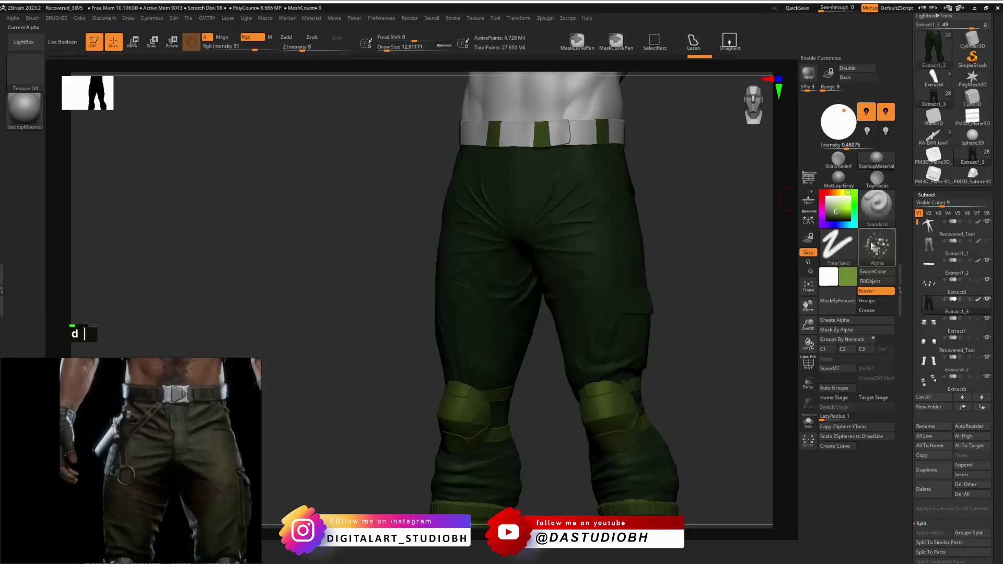
key(space)
drag(660, 270, 634, 272)
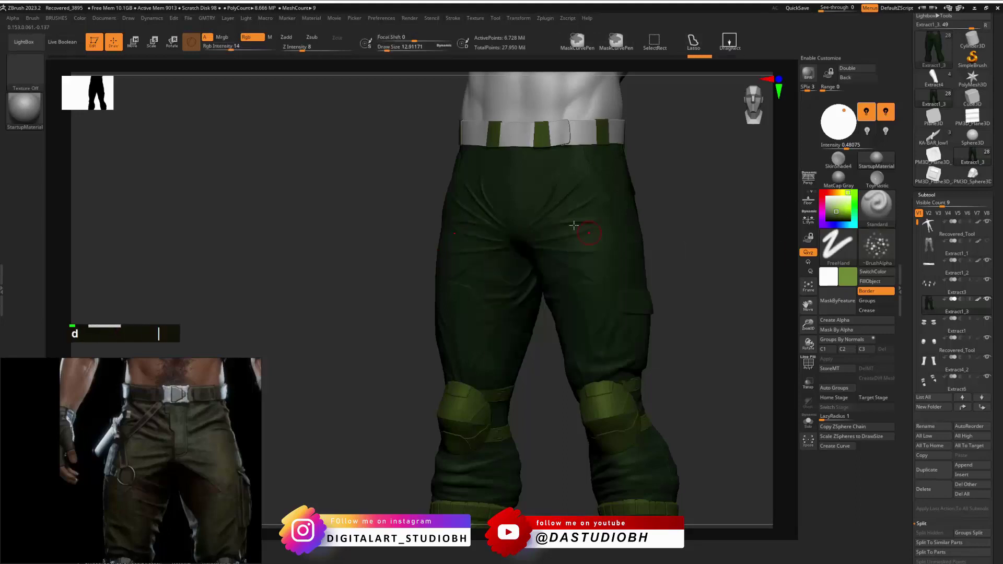
Set the draw size to about 31 and paint faint olive green variation over the front and side of the trousers.
mouse_move(548, 247)
mouse_down()
mouse_move(557, 254)
mouse_move(576, 233)
mouse_move(556, 251)
mouse_up()
key(s)
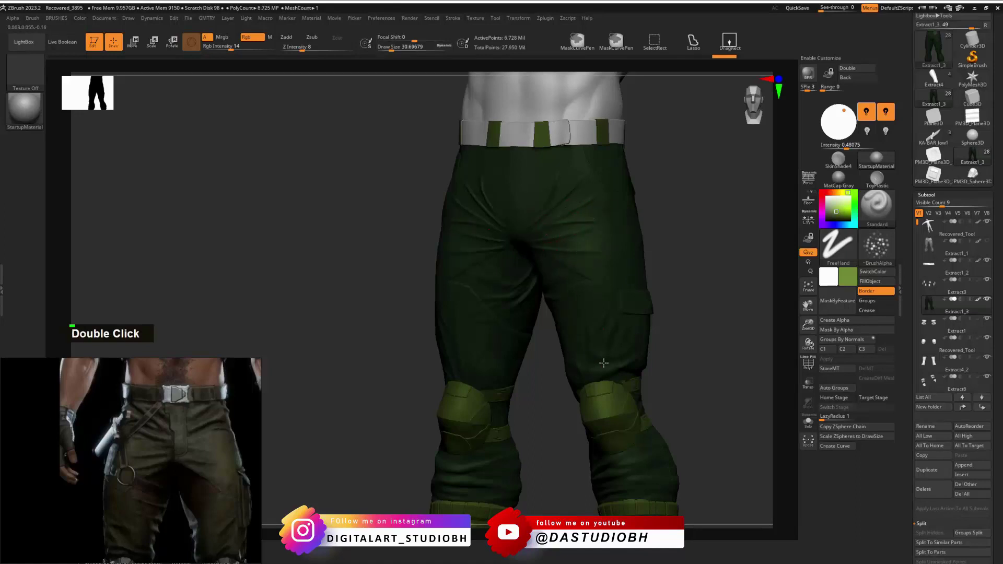
drag(713, 241, 679, 272)
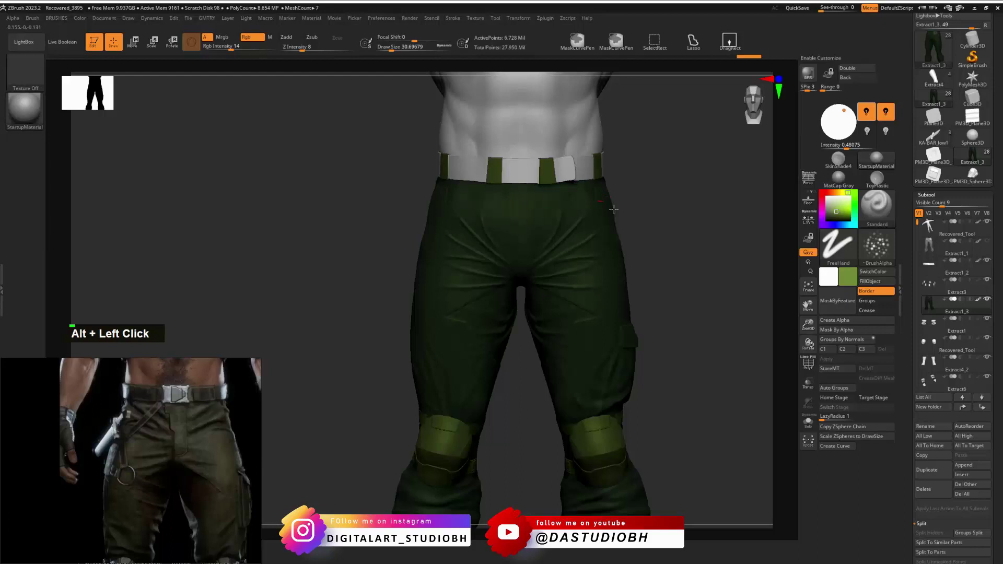
drag(606, 248, 694, 312)
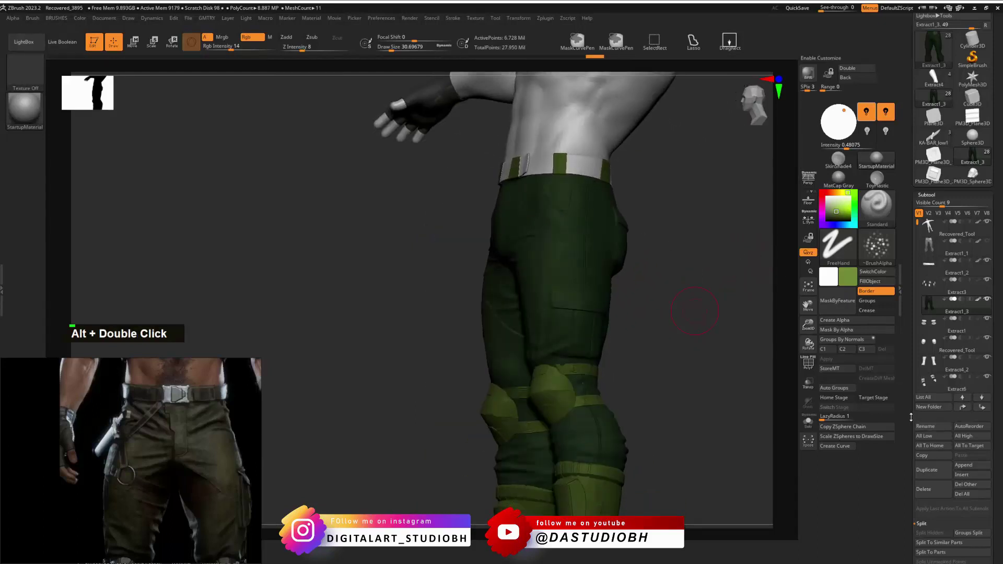
Isolate the trousers so that only they are shown for painting.
drag(902, 448, 902, 379)
click(807, 421)
alt+drag(712, 358, 633, 331)
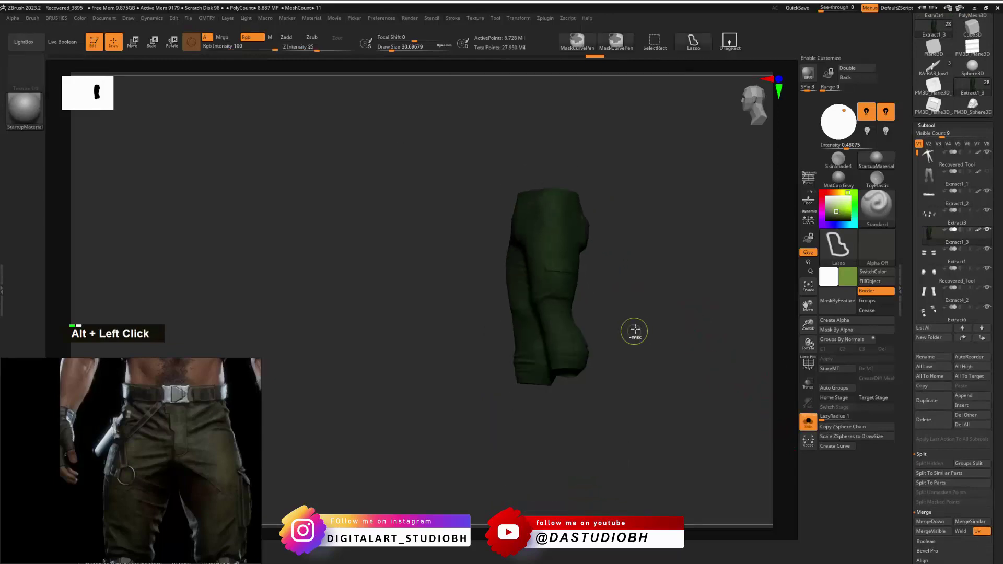
Preview the trousers' UV layout flattened with Morph UV, turn it to a front view, and return to the 3D shape.
scroll(922, 356, down, 10)
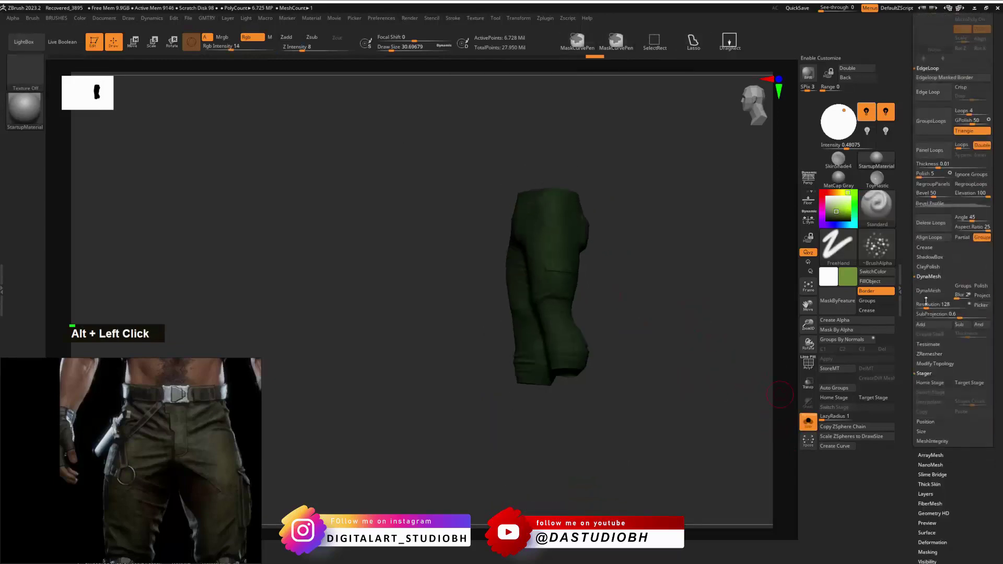
scroll(926, 284, down, 3)
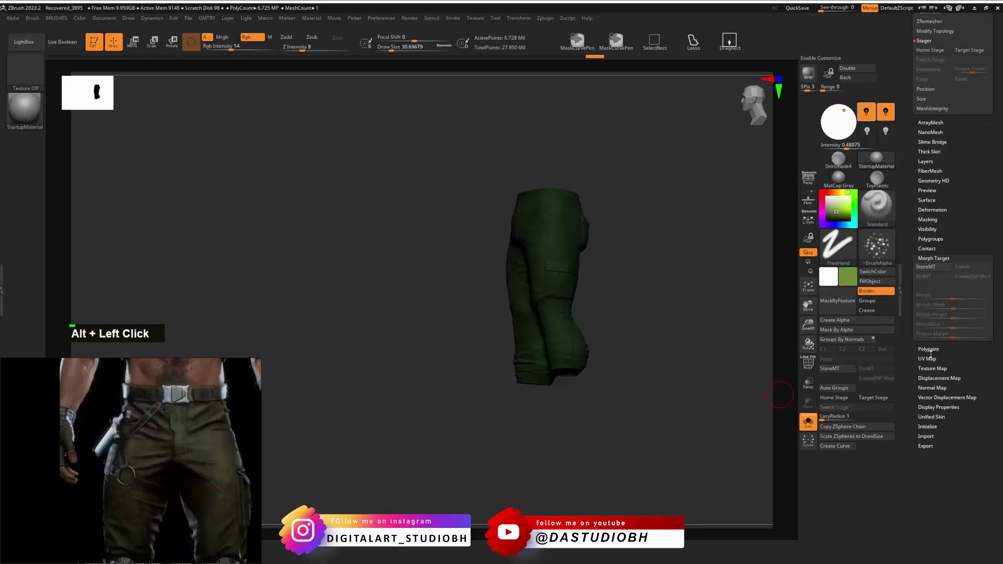
click(932, 370)
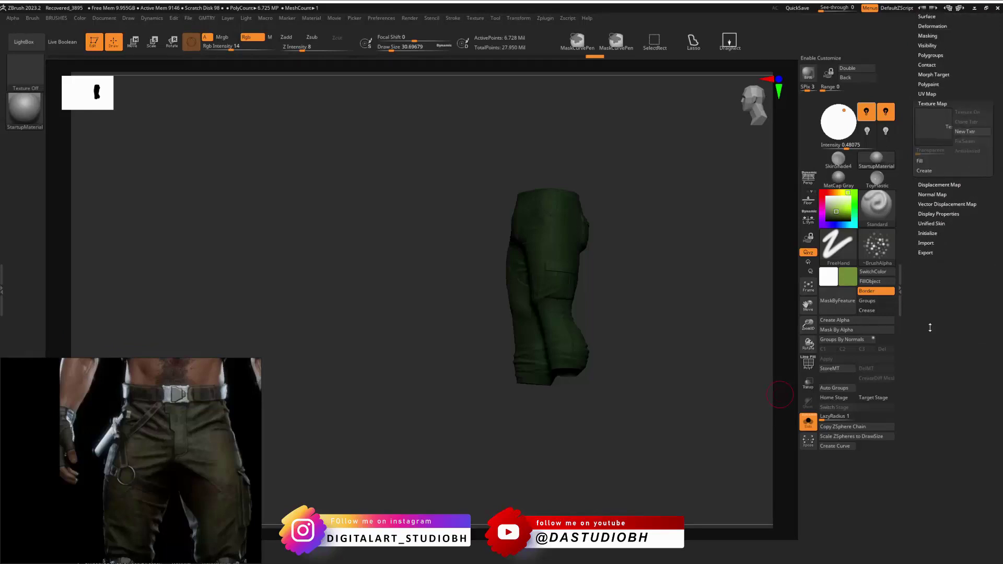
click(932, 252)
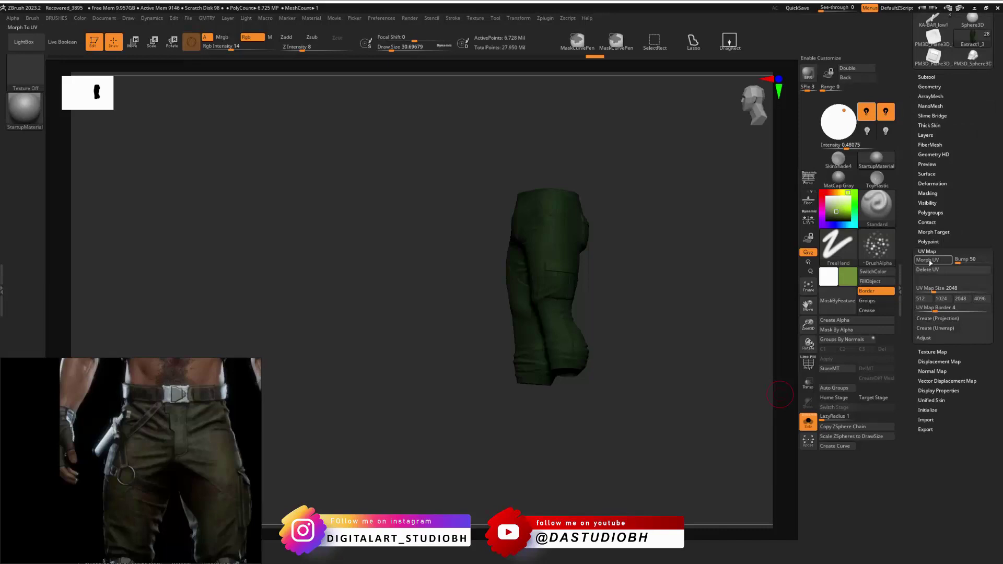
key(ctrl+d)
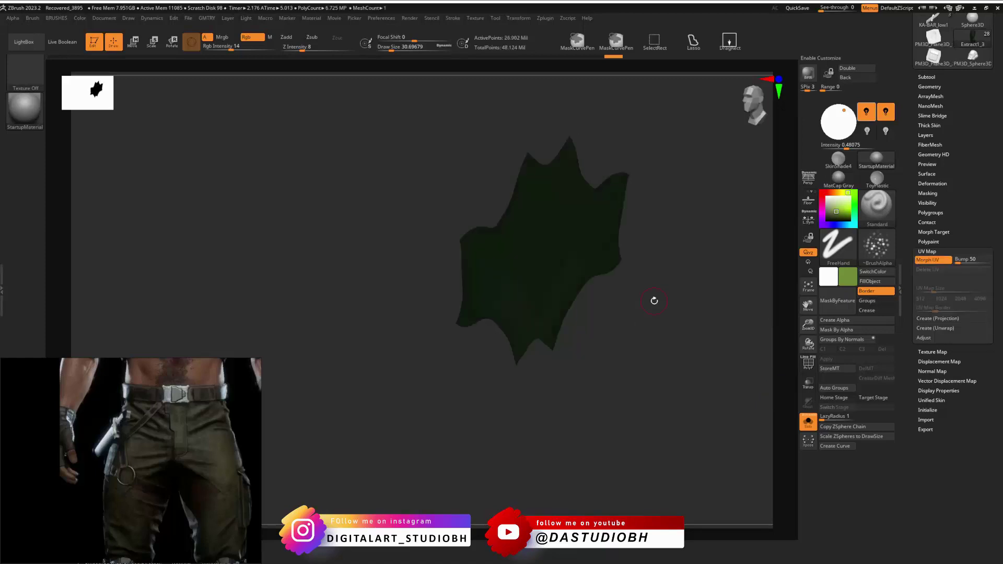
shift+drag(654, 301, 659, 302)
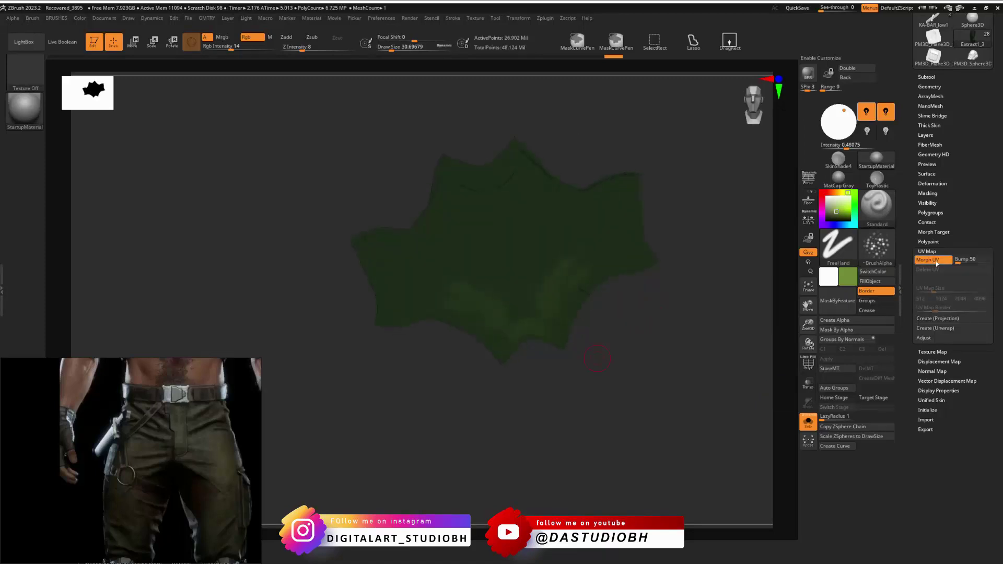
click(929, 262)
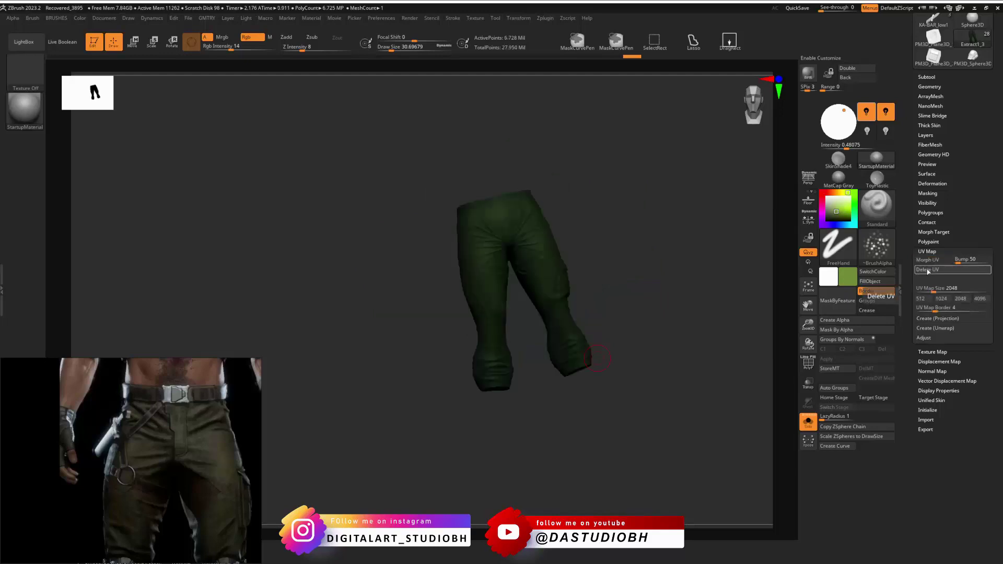
Set the draw size to about 65 and paint faint olive green over the cargo pocket area and the lower leg.
mouse_move(659, 293)
alt+mouse_down()
mouse_move(649, 277)
mouse_move(711, 282)
alt+mouse_up()
key(s)
drag(604, 300, 612, 295)
key(s)
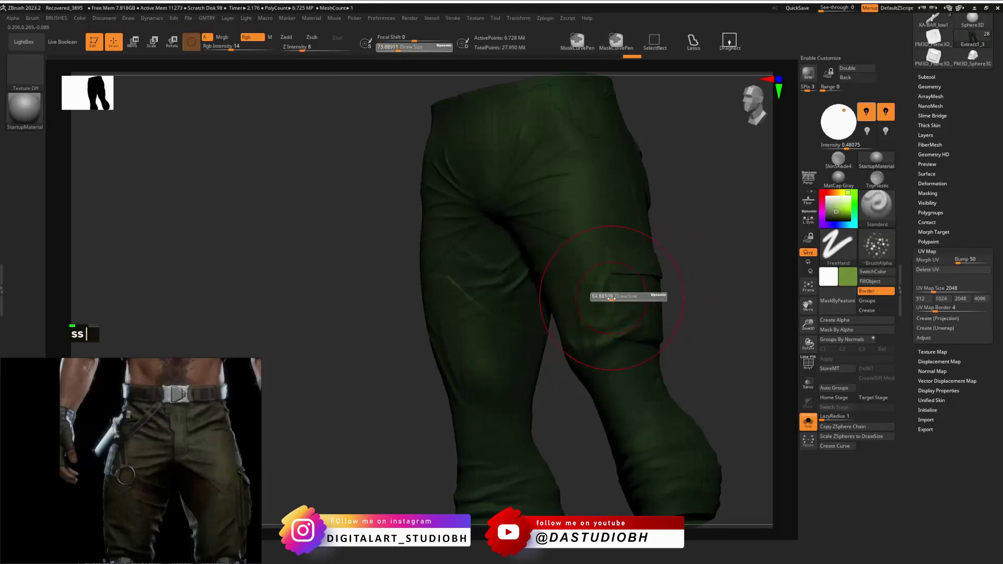
click(631, 293)
drag(618, 378, 630, 390)
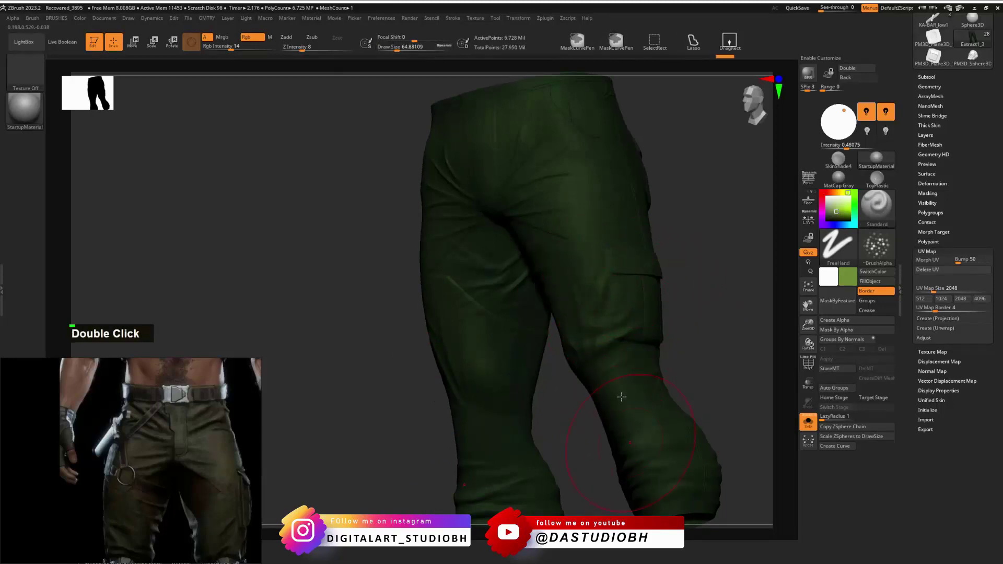
Reduce the draw size to about 39 and paint faint olive green variation over the front of the trouser legs.
mouse_move(679, 349)
mouse_down()
mouse_move(712, 338)
mouse_move(684, 364)
mouse_up()
key(s)
drag(604, 417, 600, 417)
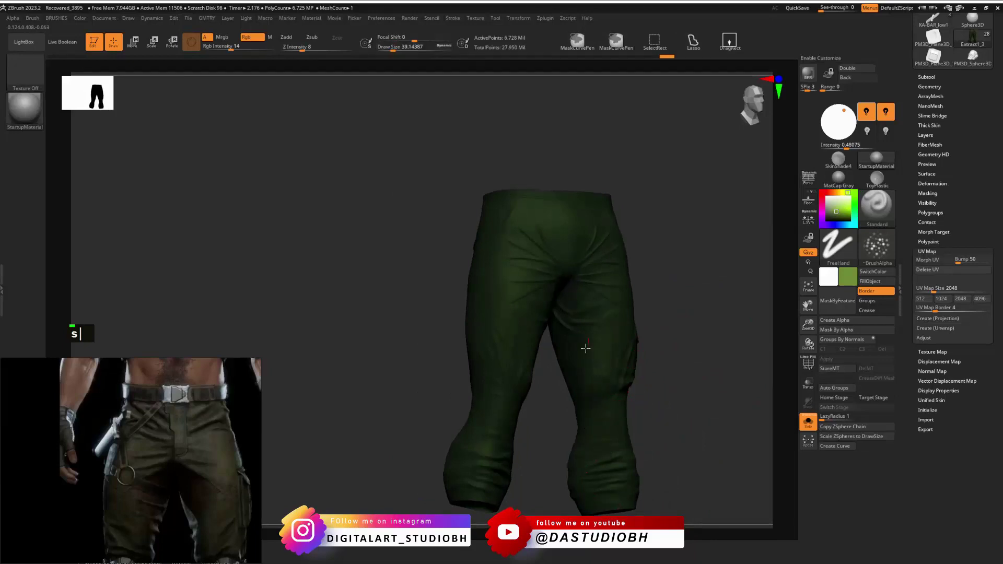
drag(622, 422, 714, 343)
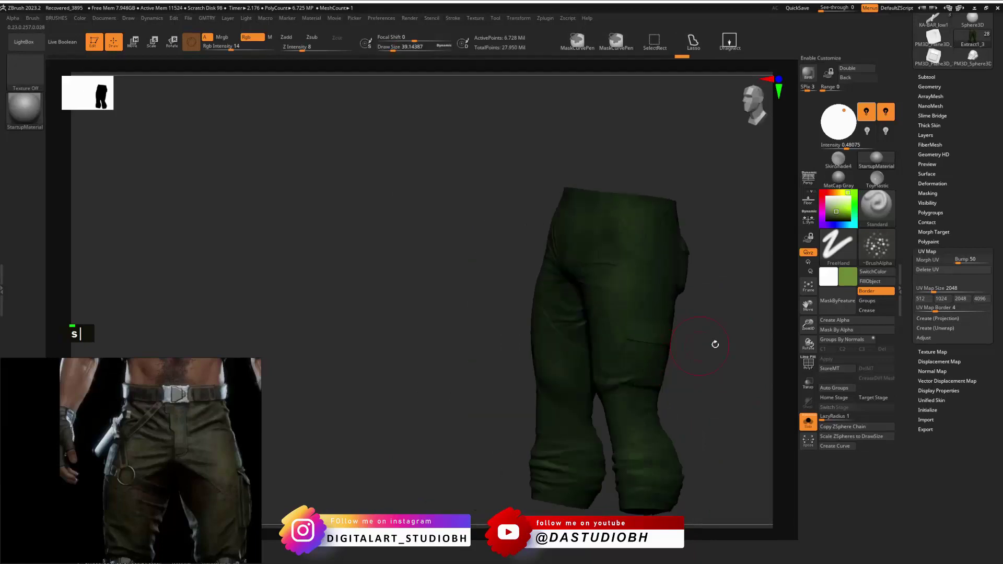
Set the draw size to about 51 and paint olive green variation over the side and back of the trousers.
key(s)
drag(649, 298, 653, 295)
drag(728, 383, 561, 288)
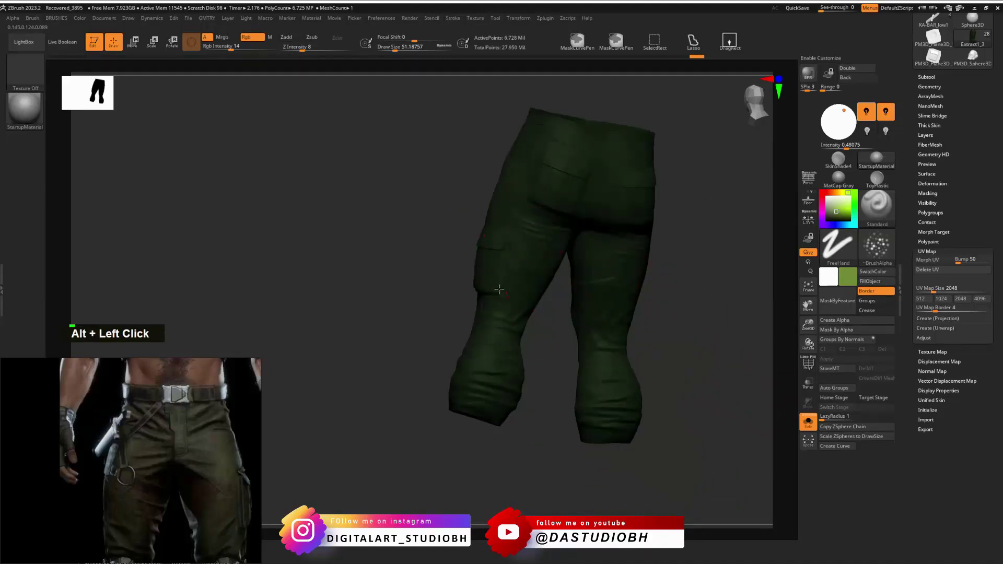
drag(377, 296, 426, 285)
drag(668, 300, 536, 352)
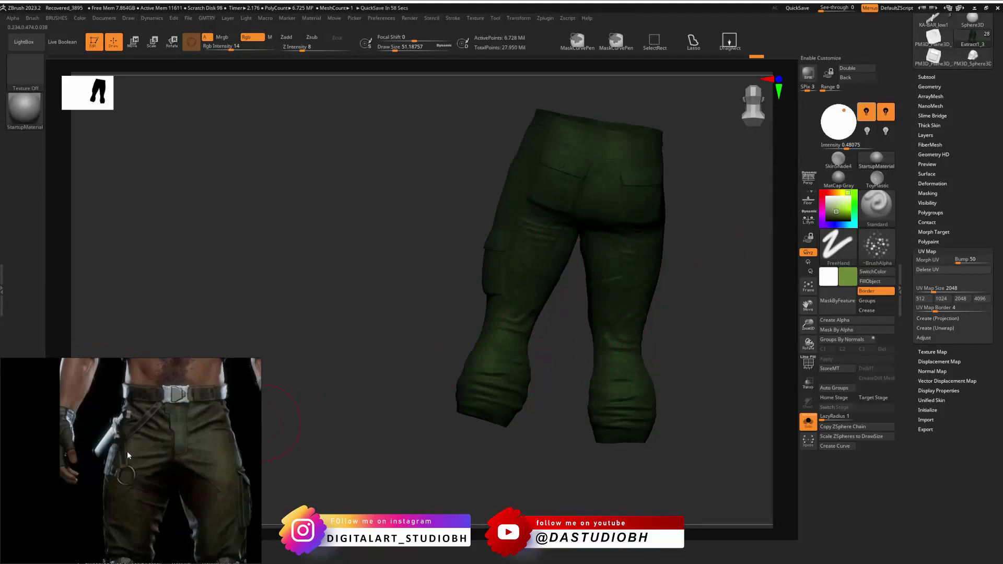
Choose a light tan as the painting color and lower the Rgb intensity to 6.
mouse_move(848, 193)
mouse_down()
mouse_move(835, 192)
mouse_move(837, 205)
mouse_up()
key(space)
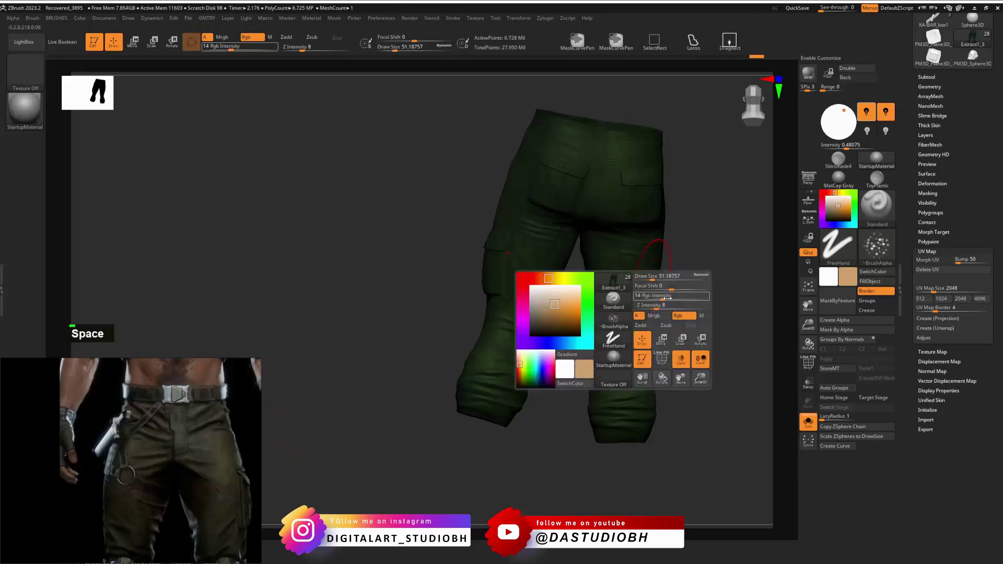
drag(668, 297, 651, 298)
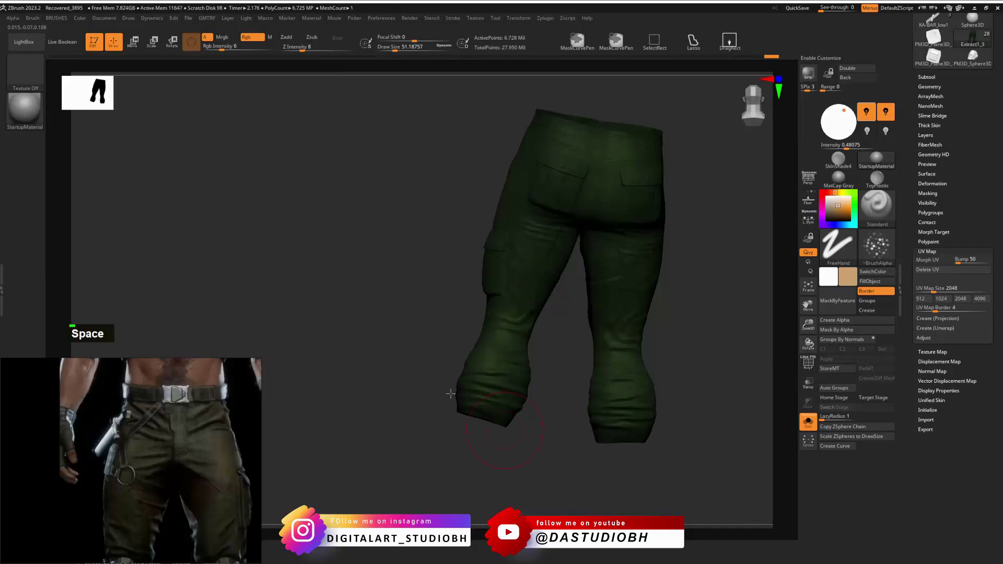
Brush a faint tan tint over the back, front and pocket side of the trousers.
drag(449, 394, 640, 249)
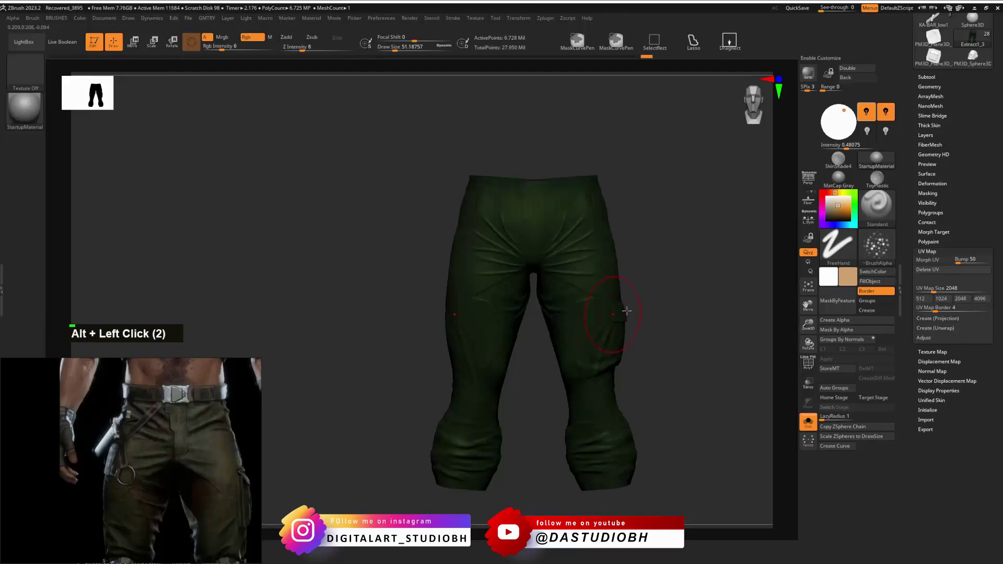
mouse_move(627, 313)
mouse_down()
mouse_move(682, 297)
mouse_move(645, 284)
mouse_move(611, 290)
mouse_up()
double_click(510, 306)
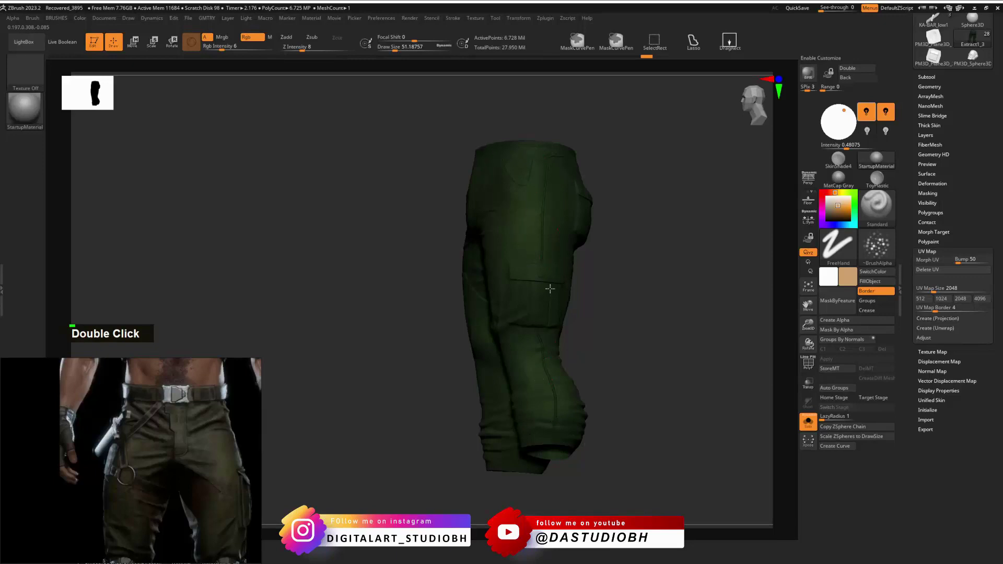
mouse_move(600, 292)
mouse_down()
mouse_move(662, 293)
mouse_move(639, 270)
mouse_move(611, 273)
mouse_move(497, 225)
mouse_up()
Reduce the draw size to about 31 and brush the tan tint along the side of the leg without the cargo pocket.
key(s)
click(440, 201)
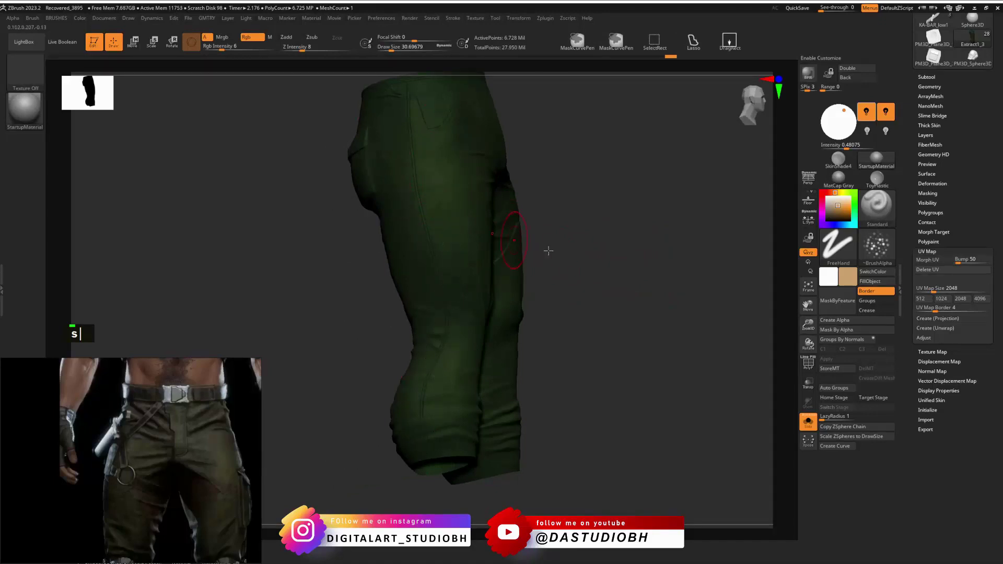
drag(546, 251, 613, 349)
Show the whole character again and brush tan over the front of the trousers with the Rgb intensity set to 9.
click(808, 422)
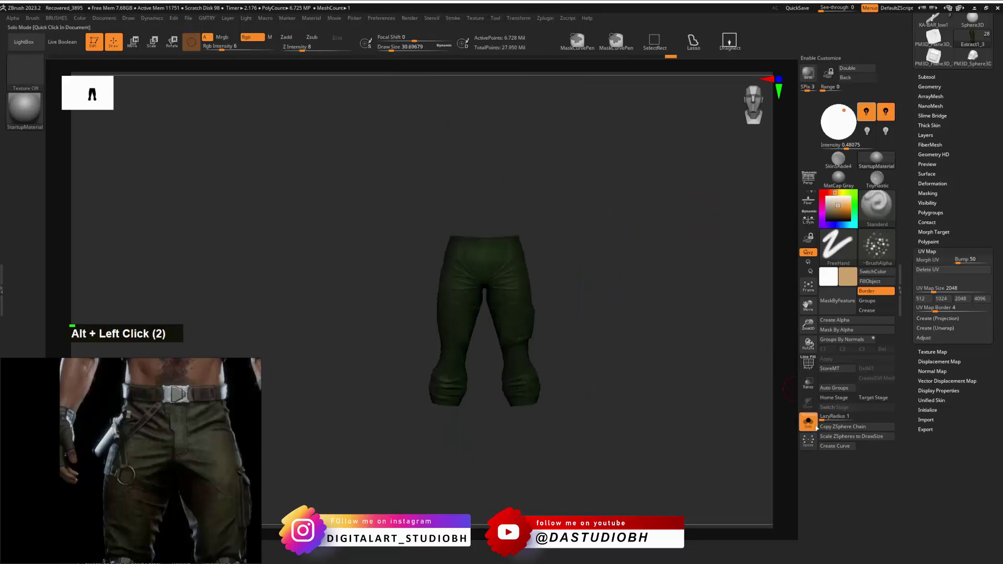
alt+drag(616, 293, 562, 340)
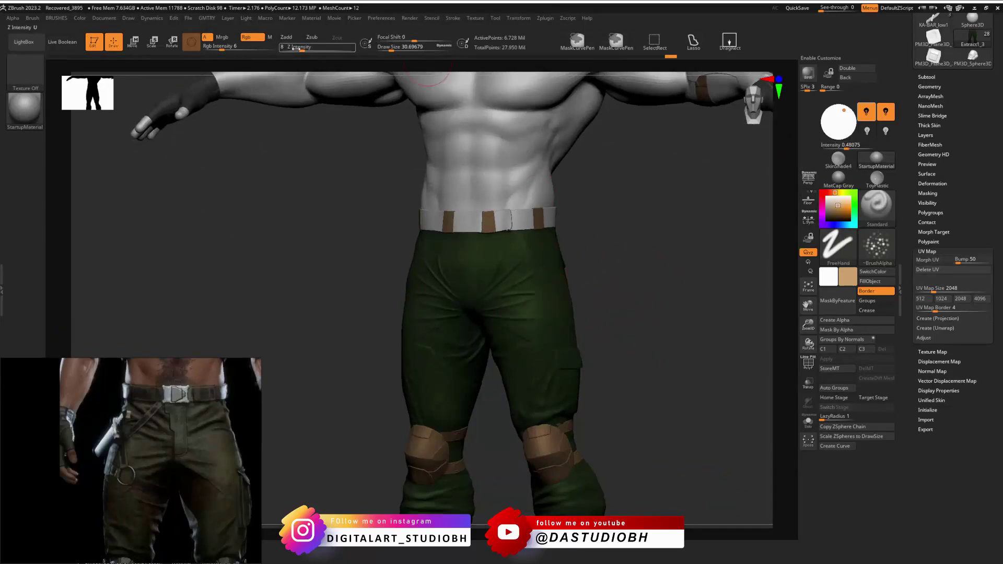
drag(223, 45, 225, 46)
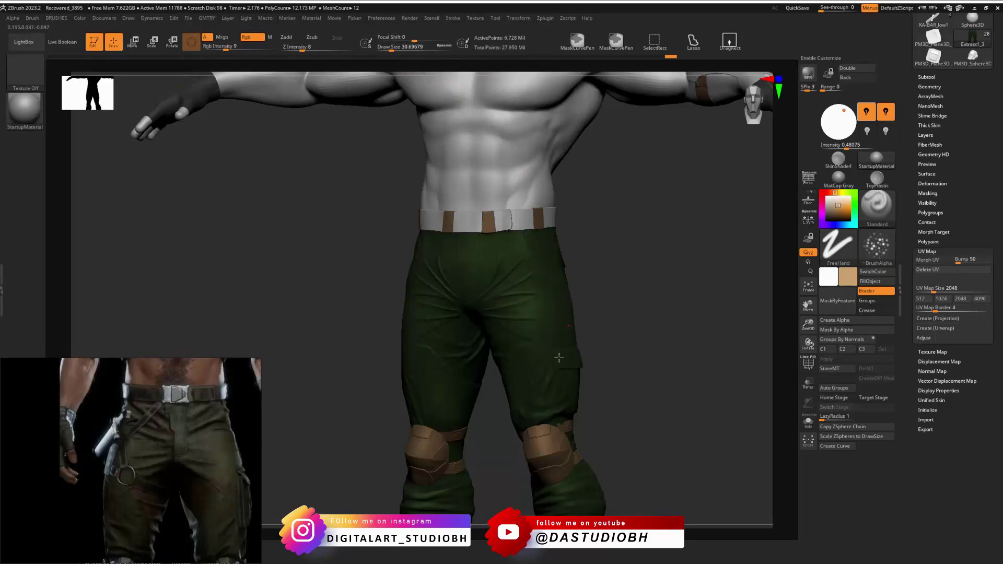
drag(519, 310, 515, 271)
alt+drag(550, 400, 525, 268)
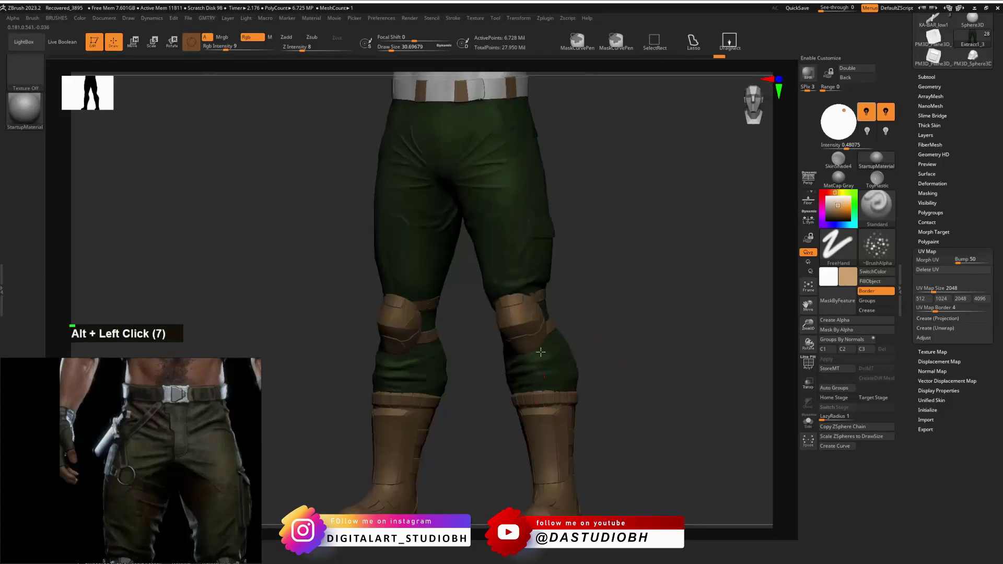
Enlarge the draw size to about 116 and brush the tan tint broadly over the side and back of the trousers.
mouse_move(632, 292)
alt+mouse_down()
mouse_move(625, 343)
mouse_move(517, 335)
alt+mouse_up()
key(s)
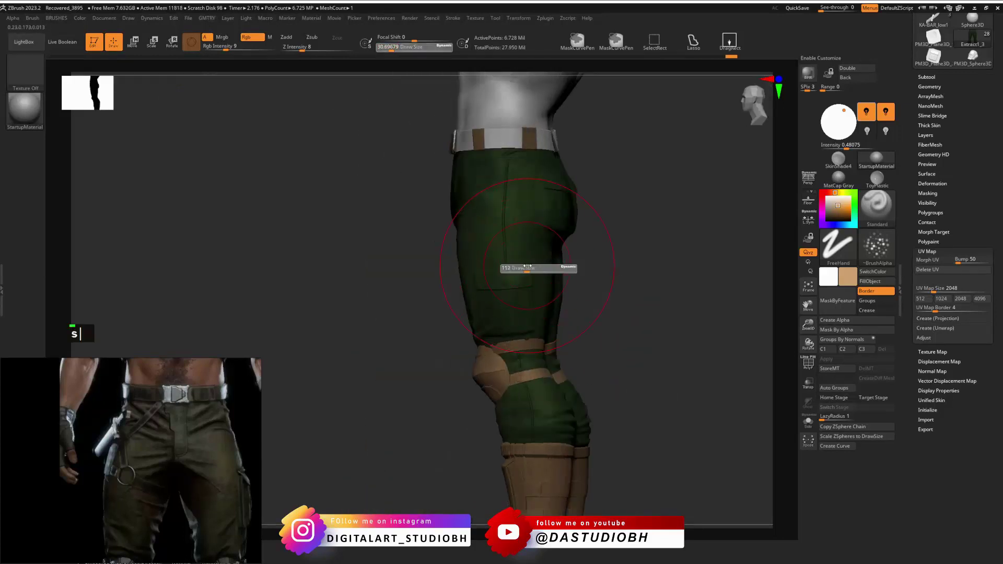
click(525, 266)
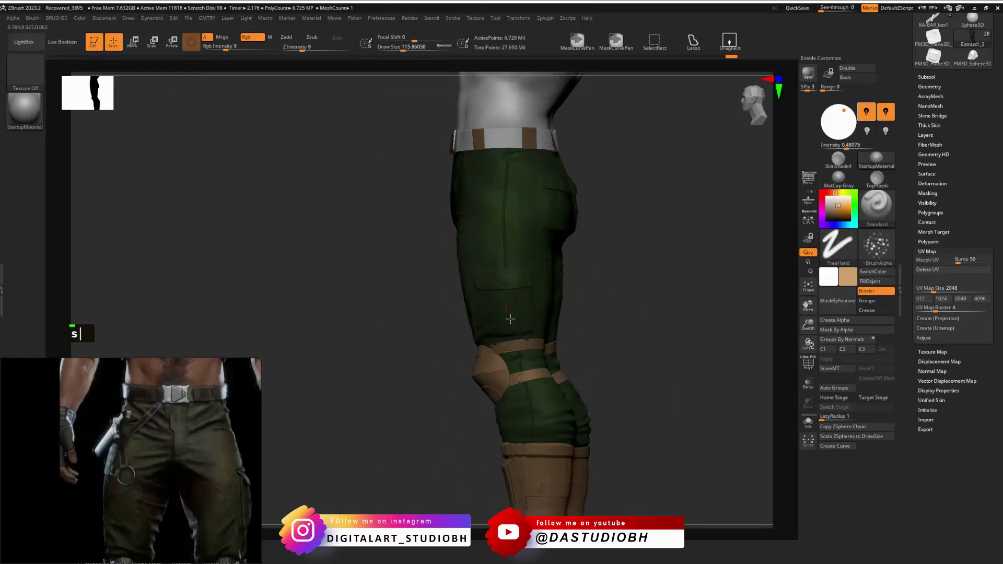
drag(625, 301, 487, 219)
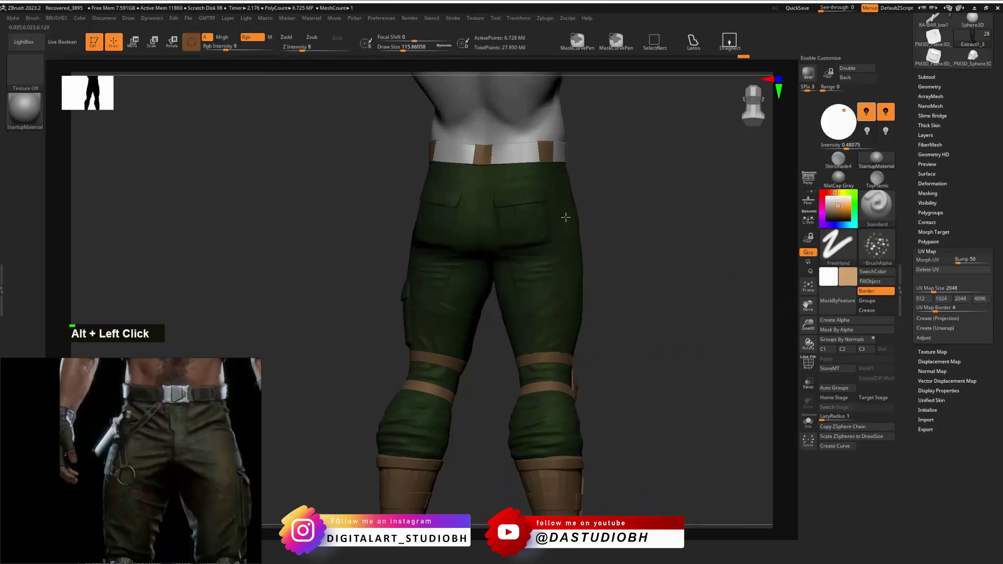
drag(561, 207, 522, 188)
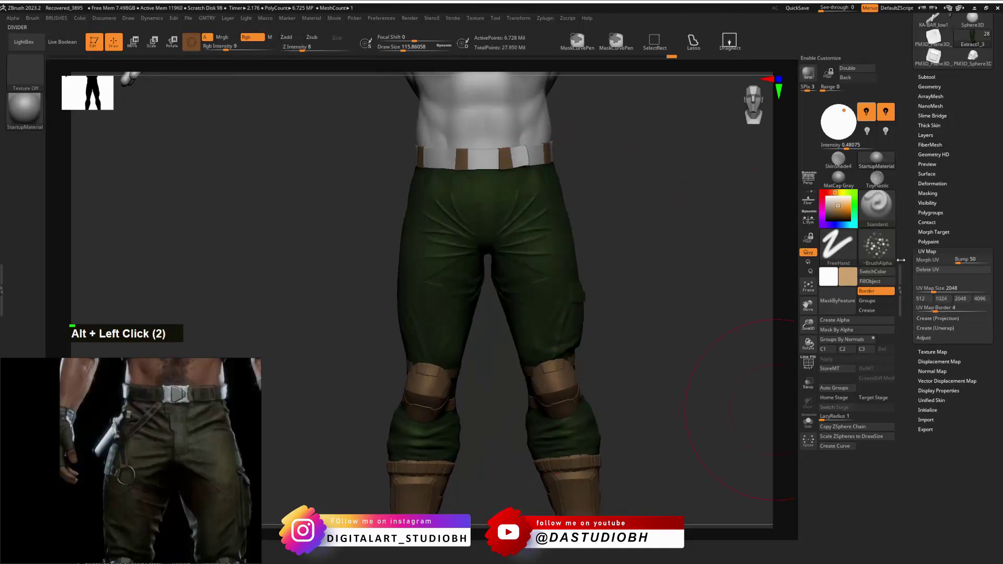
Bring up the Mask By AO options and turn off the trousers' polypaint display, with white as the active color.
click(928, 194)
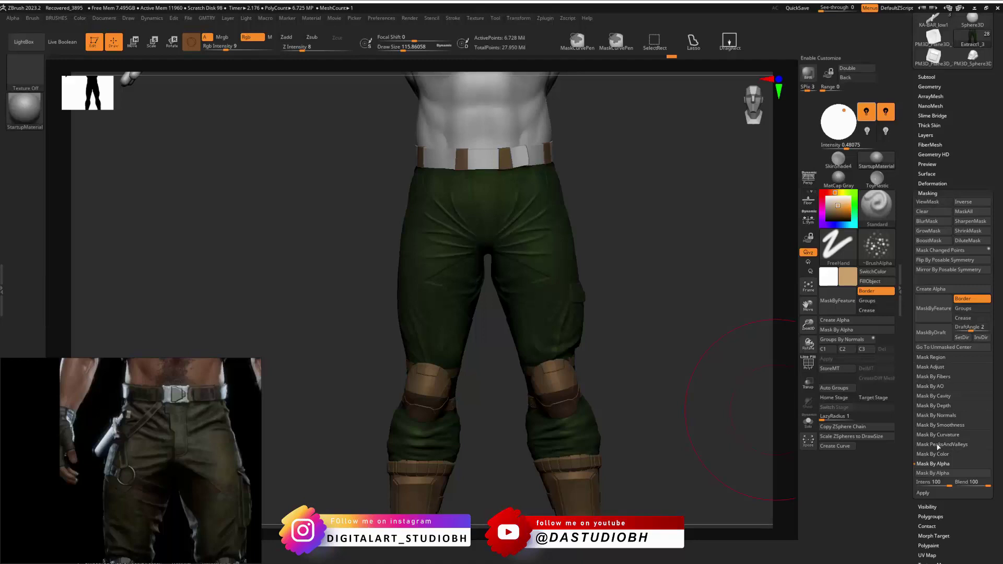
click(933, 387)
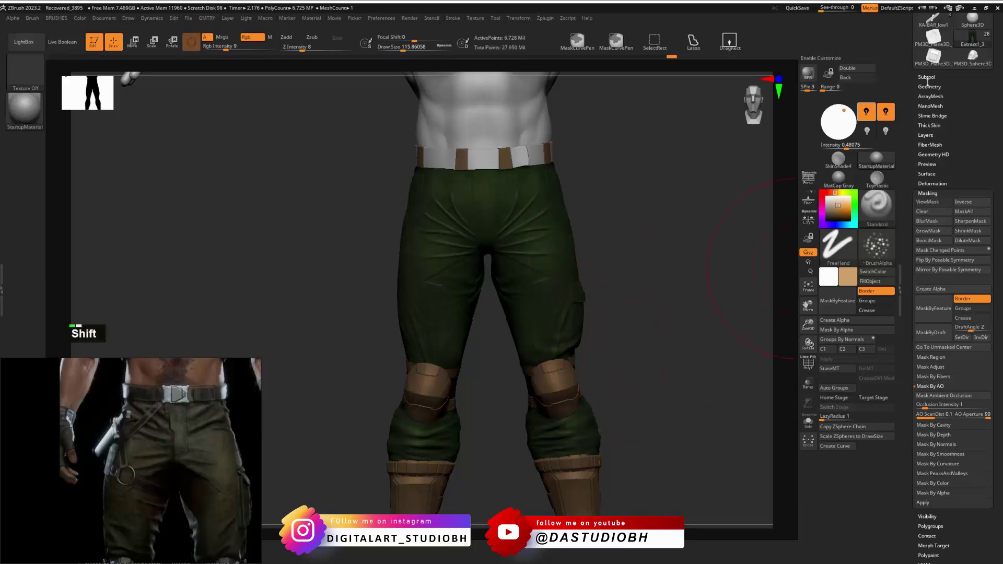
shift+click(955, 78)
click(978, 121)
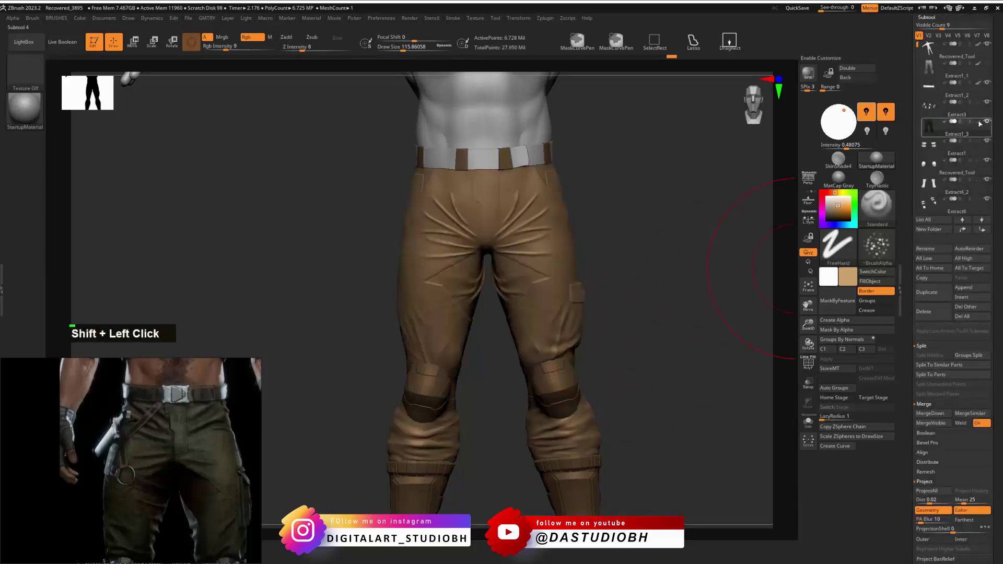
key(v)
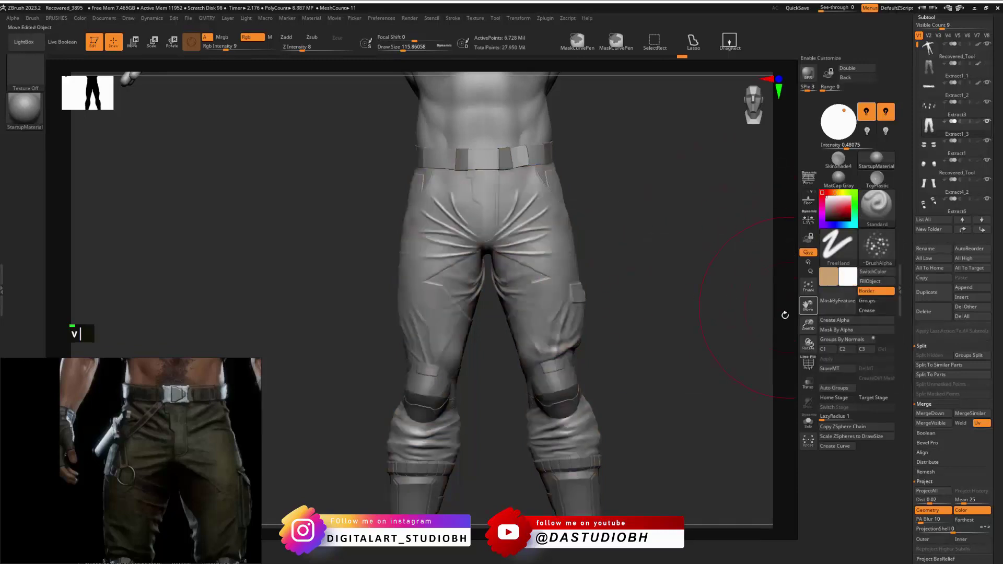
Isolate the trousers and mask them by ambient occlusion with Occlusion Intensity 1, letting the calculation complete.
click(808, 421)
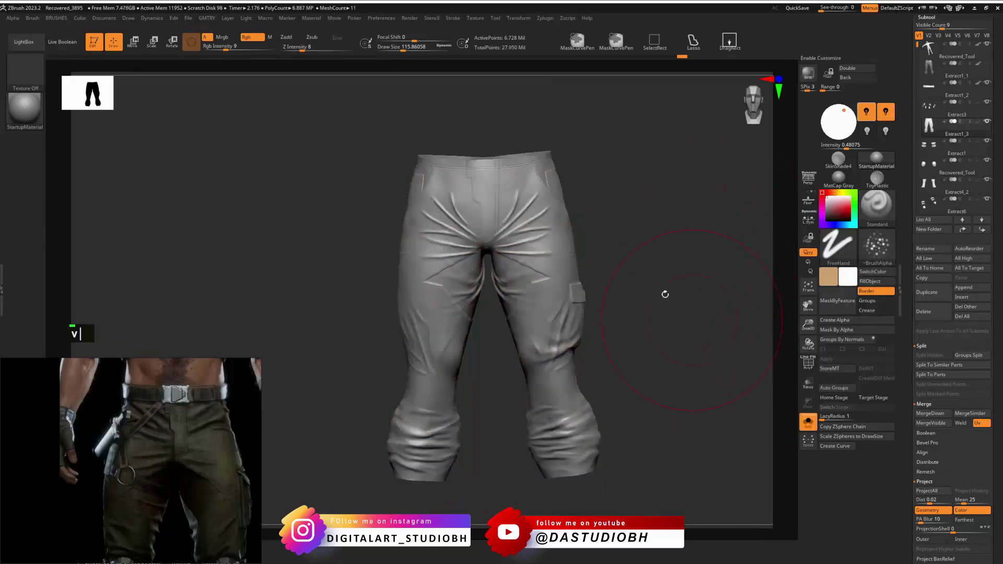
drag(775, 394, 734, 336)
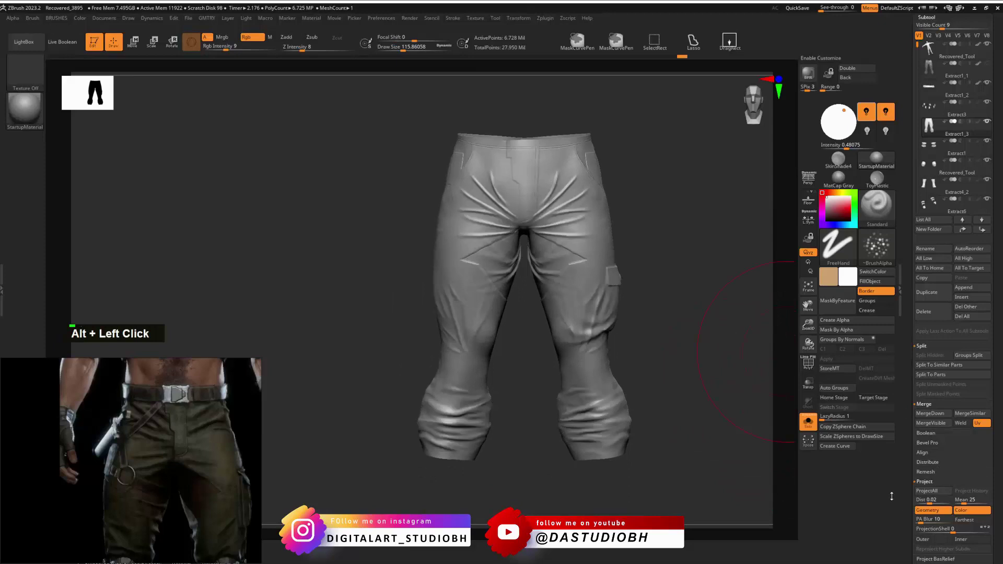
scroll(927, 387, down, 5)
scroll(927, 386, down, 5)
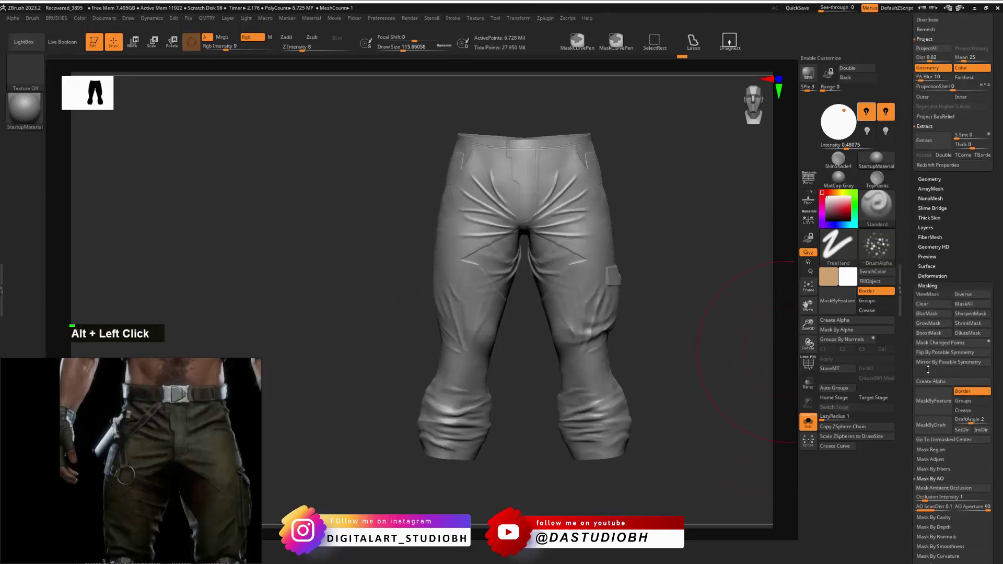
scroll(929, 354, down, 1)
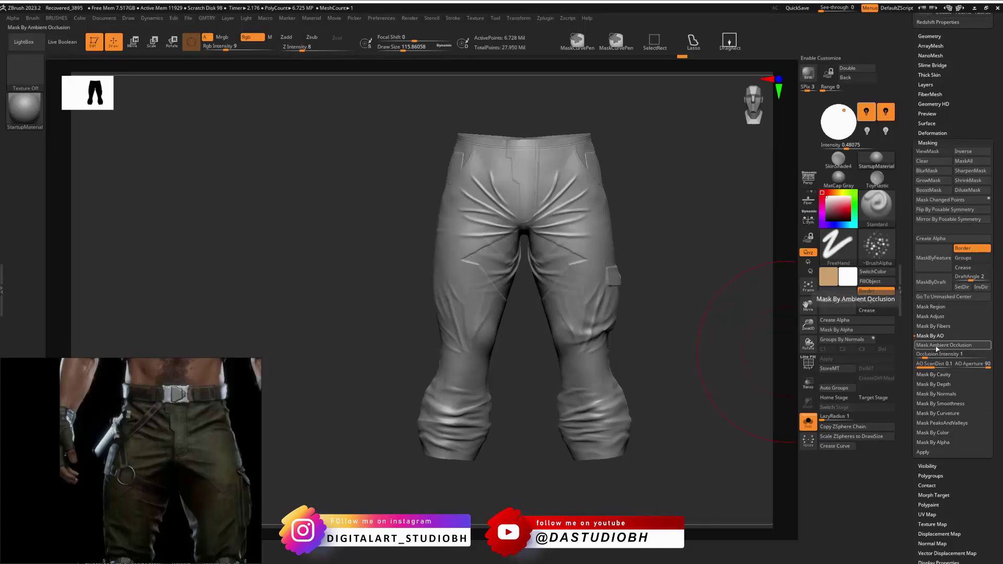
click(923, 347)
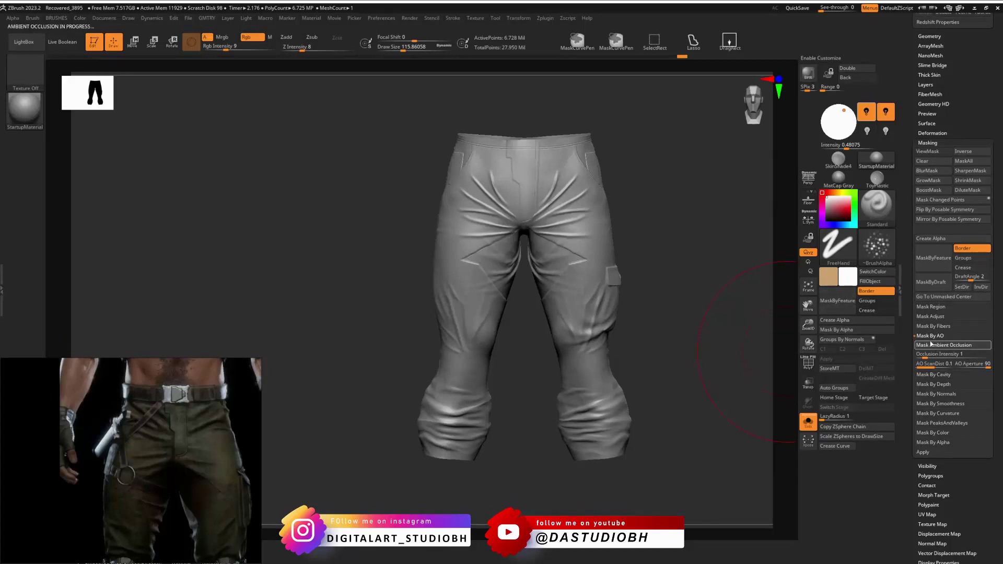
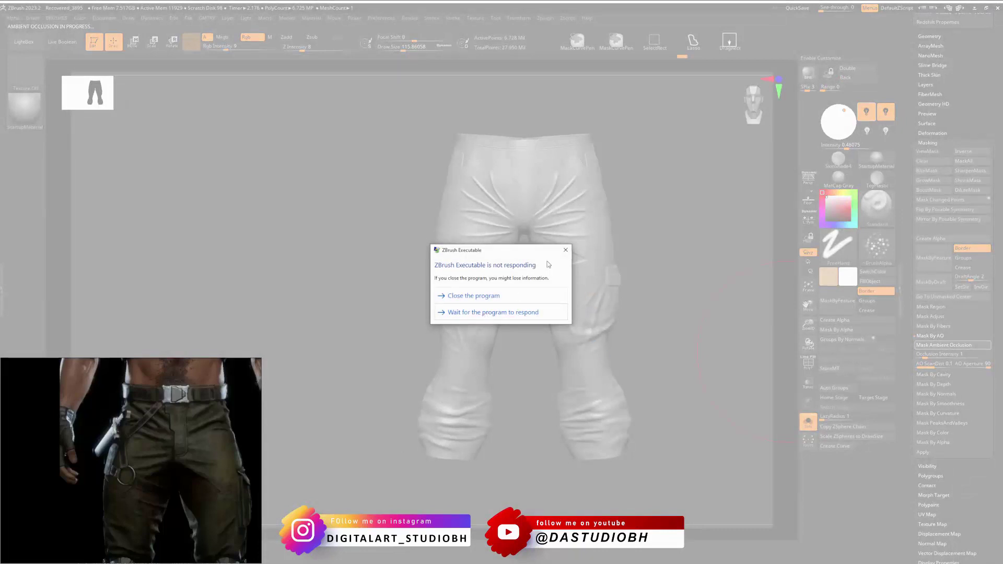
click(566, 249)
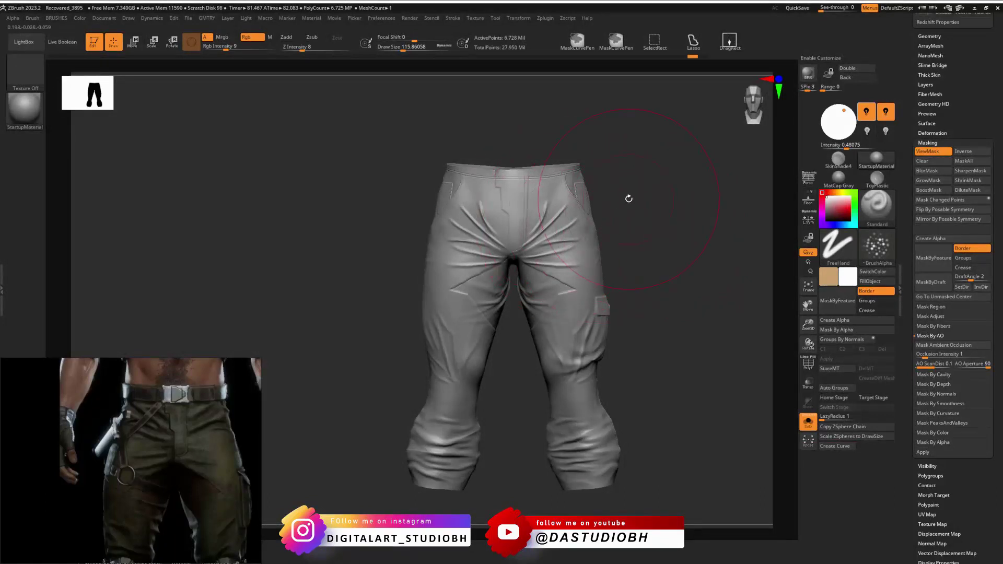
Clear and restore the ambient occlusion mask to compare the trousers with and without it.
drag(627, 199, 682, 366)
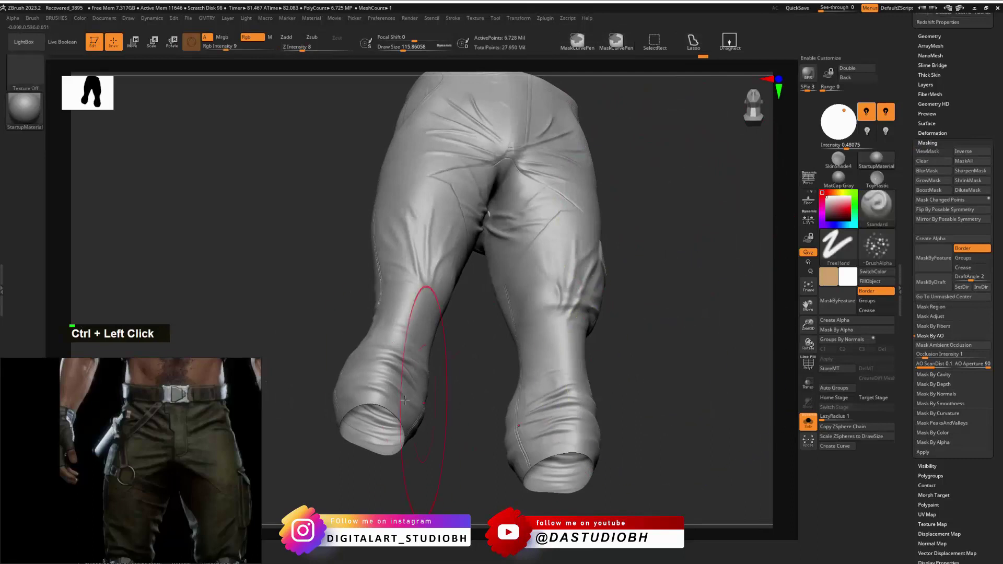
key(ctrl+z)
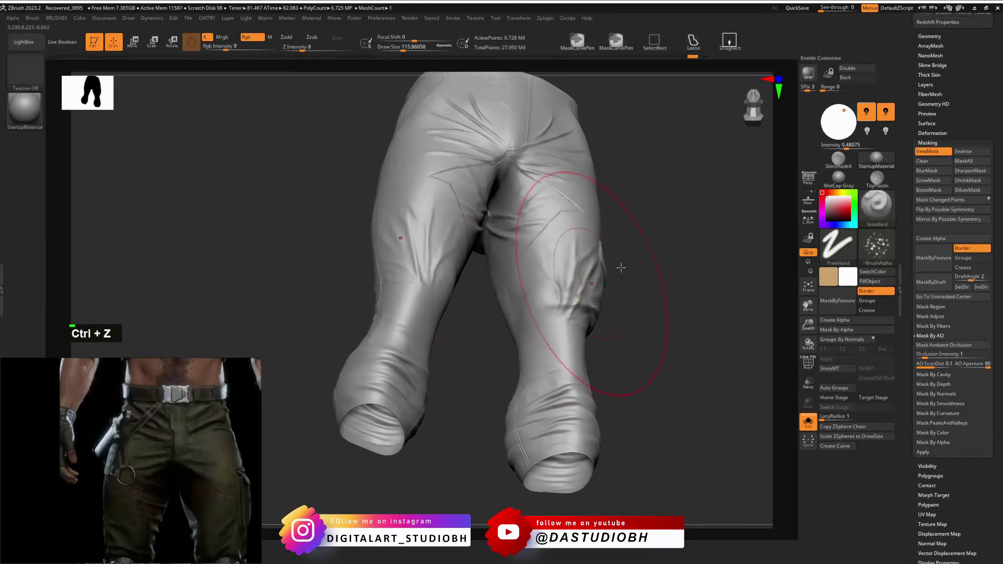
ctrl+click(672, 276)
key(ctrl+z)
mouse_move(678, 287)
mouse_down()
mouse_move(668, 291)
mouse_move(669, 225)
mouse_move(656, 226)
mouse_move(665, 289)
mouse_up()
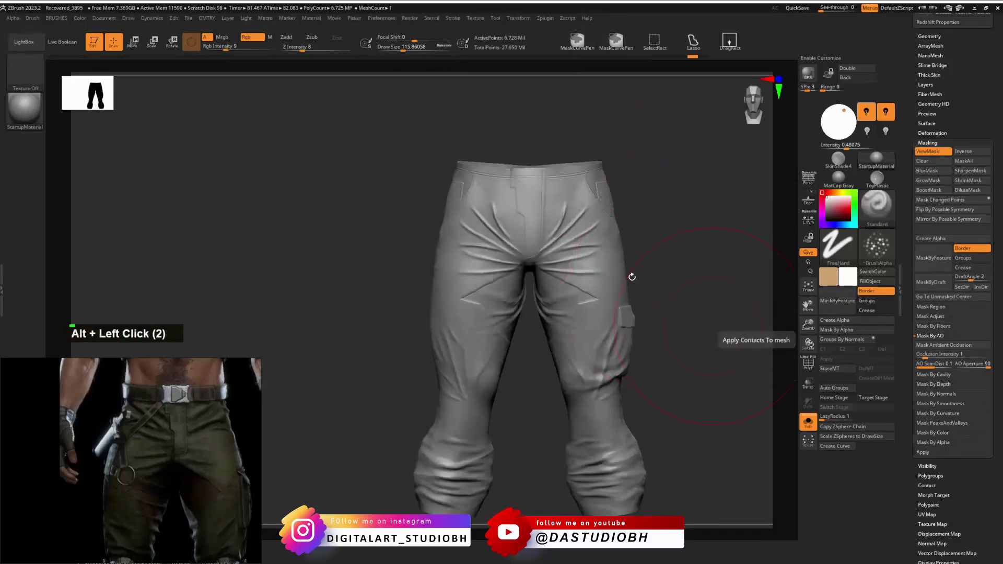
Find the Preview AO settings among the render options and turn on Occlusion.
click(392, 20)
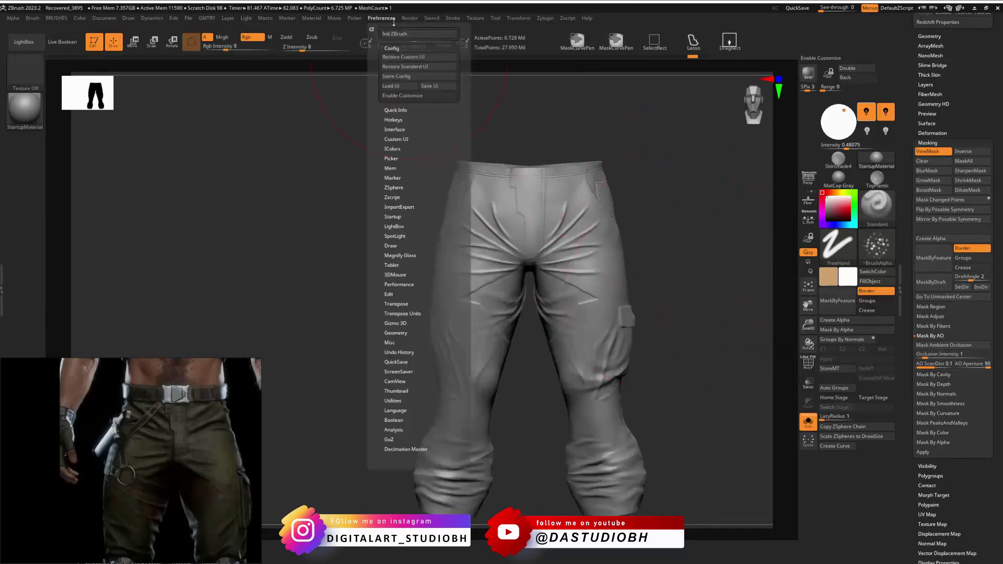
mouse_move(405, 20)
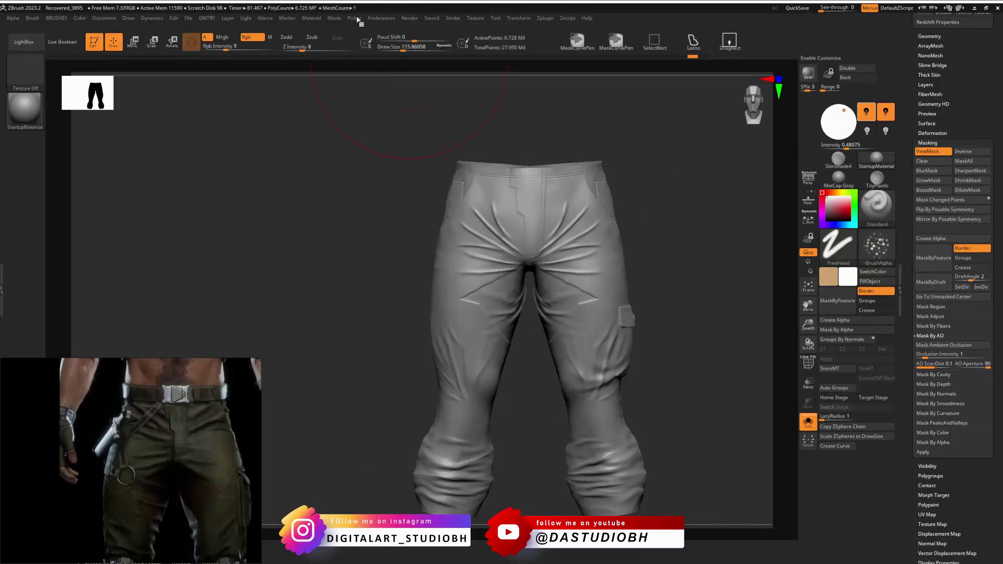
click(457, 20)
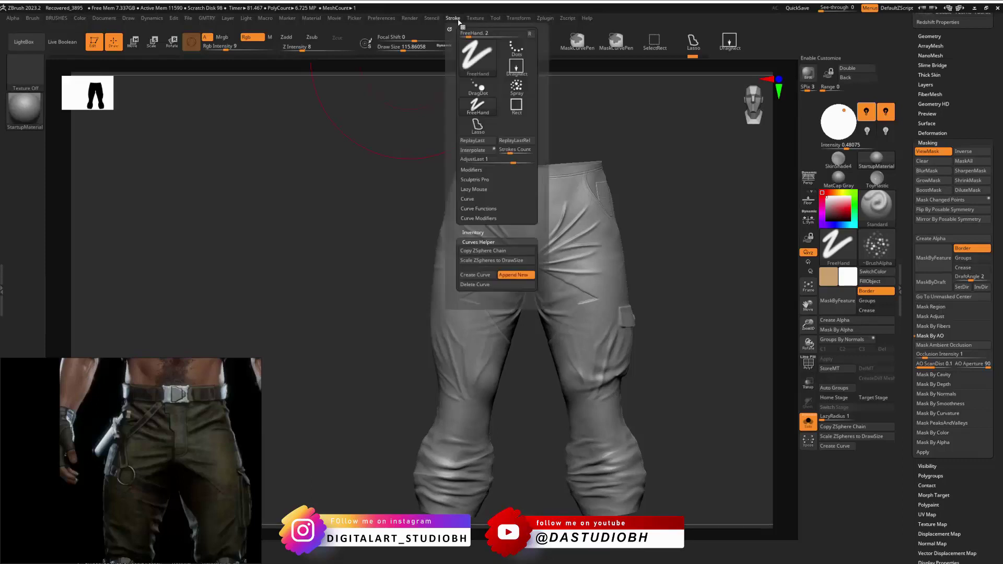
mouse_move(476, 20)
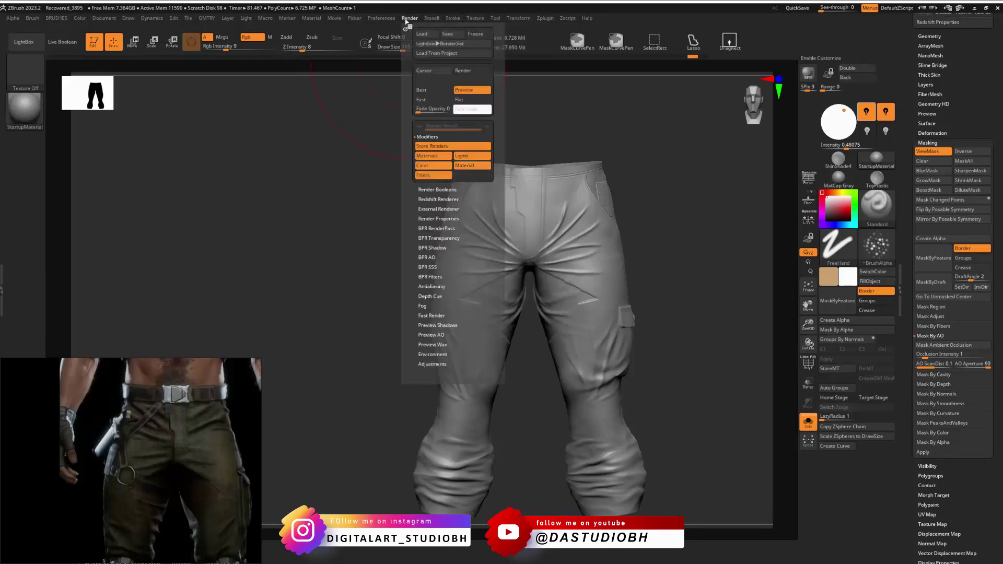
mouse_move(305, 21)
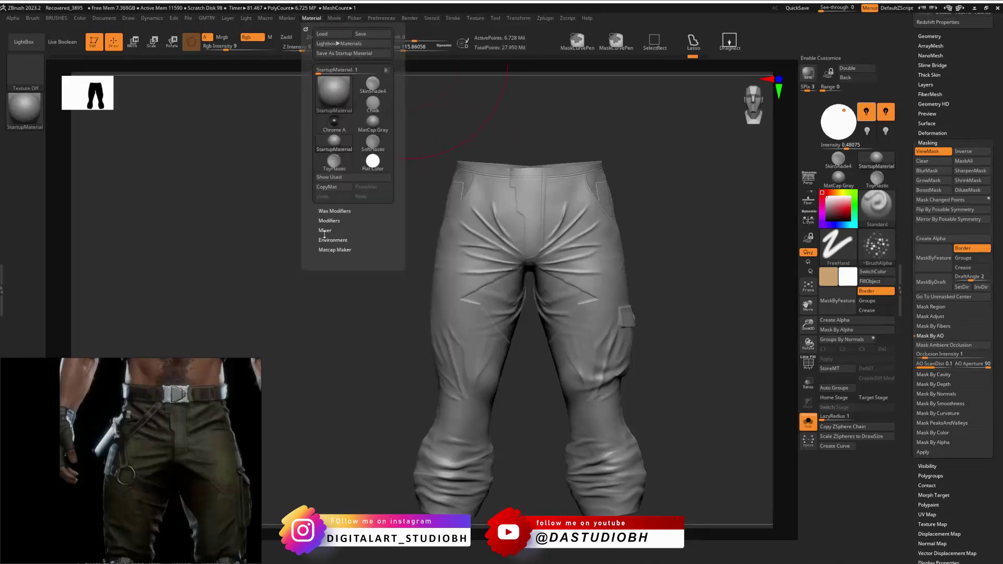
mouse_move(245, 21)
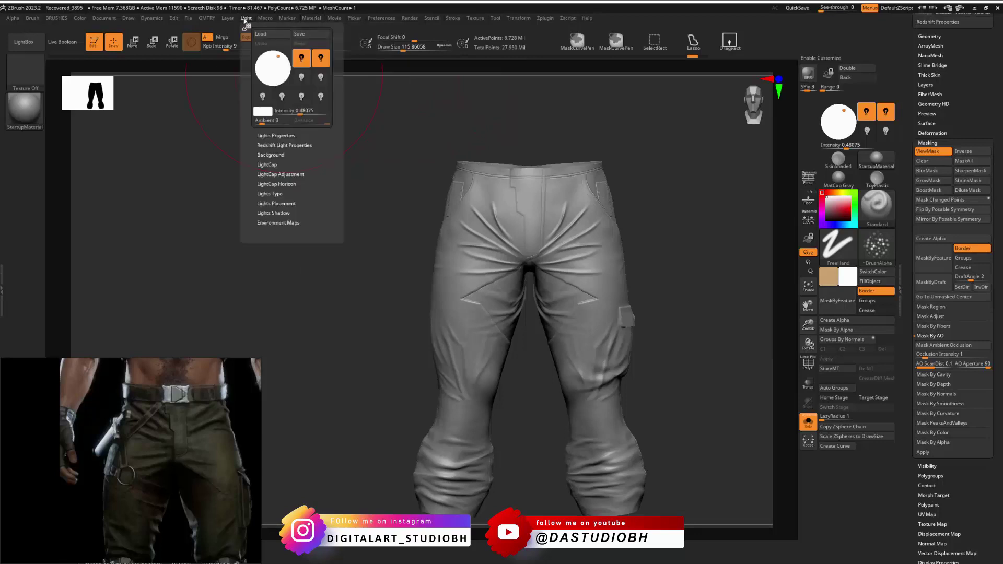
mouse_move(342, 19)
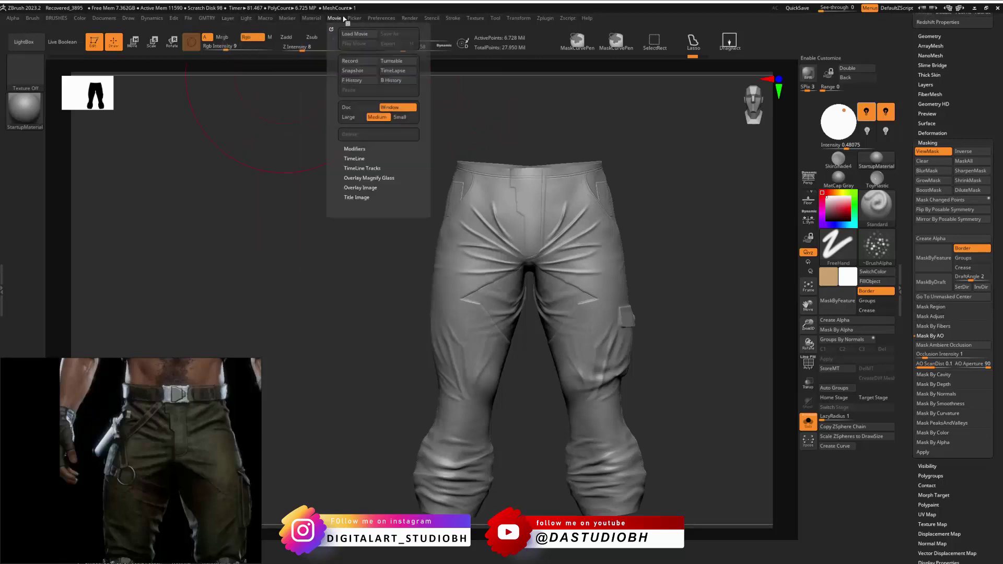
mouse_move(384, 19)
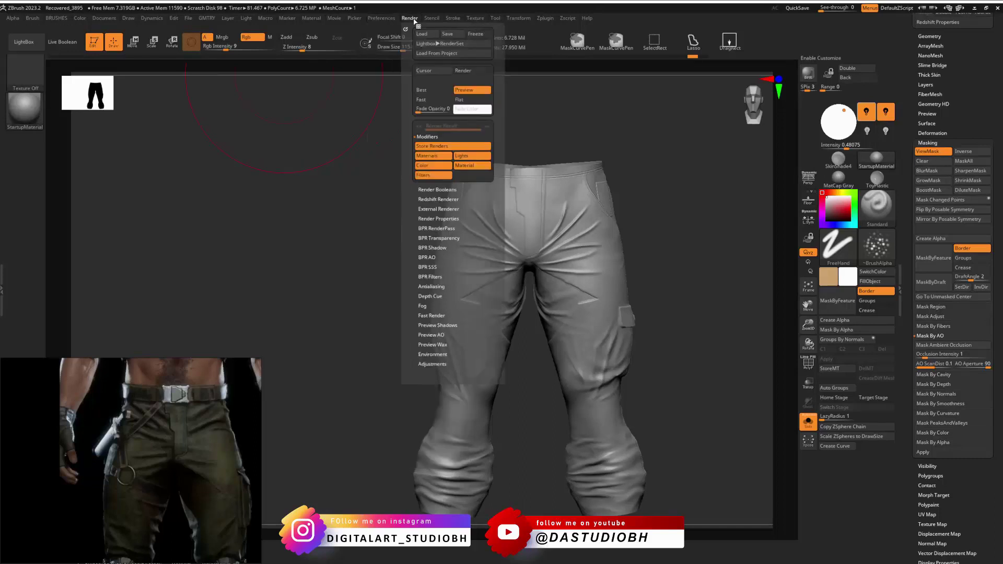
click(431, 257)
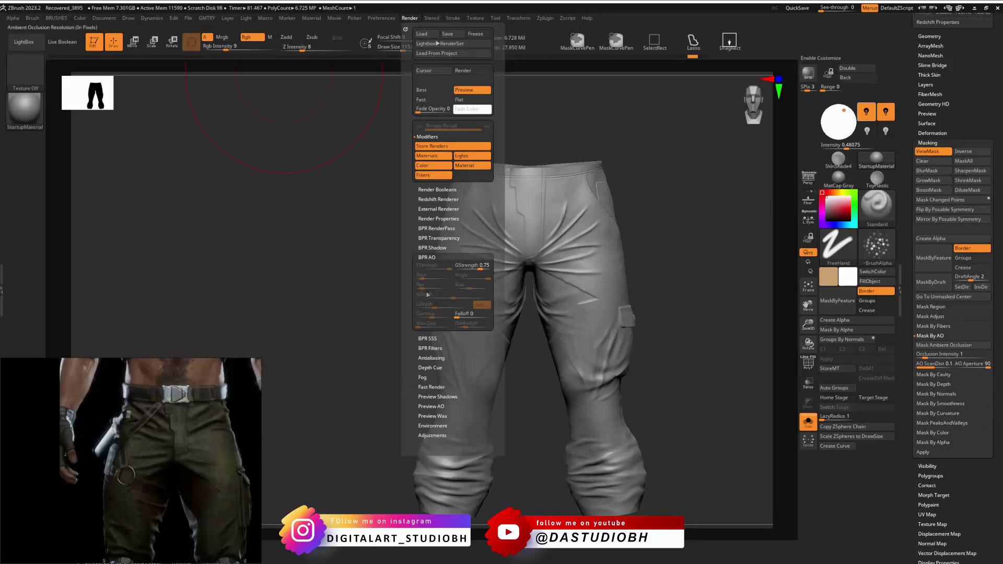
click(431, 406)
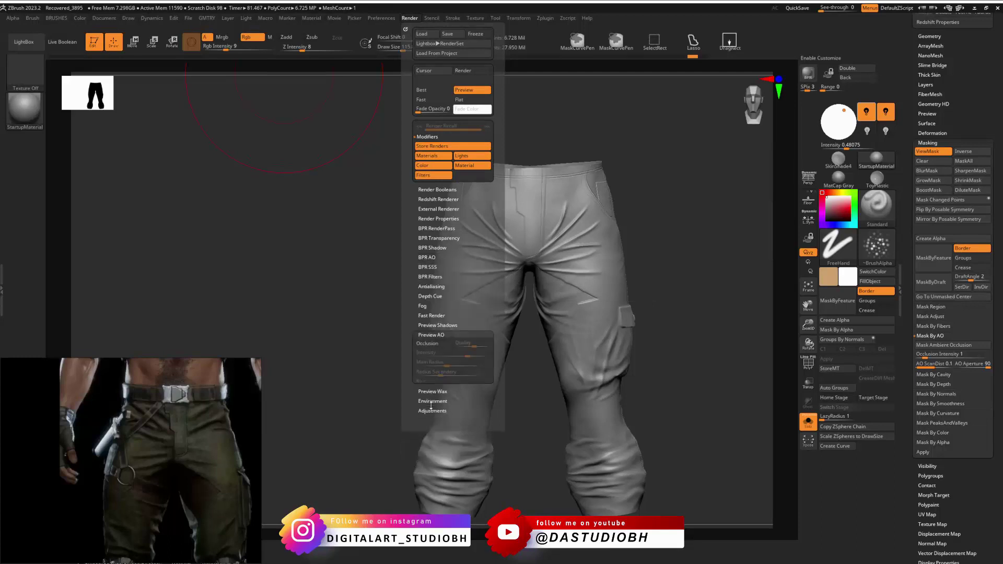
click(433, 346)
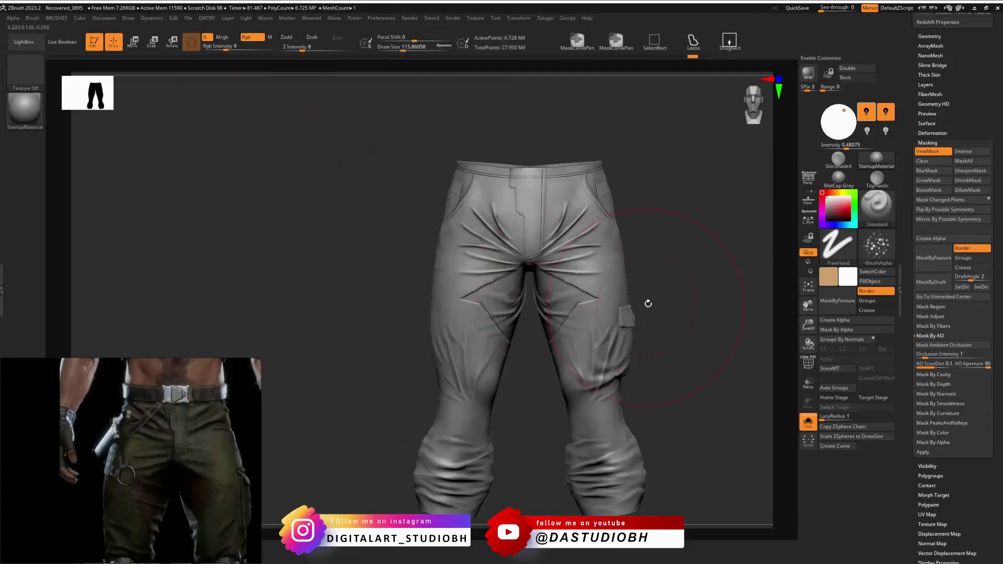
Examine the occlusion shading on the trousers from the side and the front, including the cargo pocket and lower legs.
right_drag(650, 302, 686, 223)
alt+right_drag(698, 235, 640, 233)
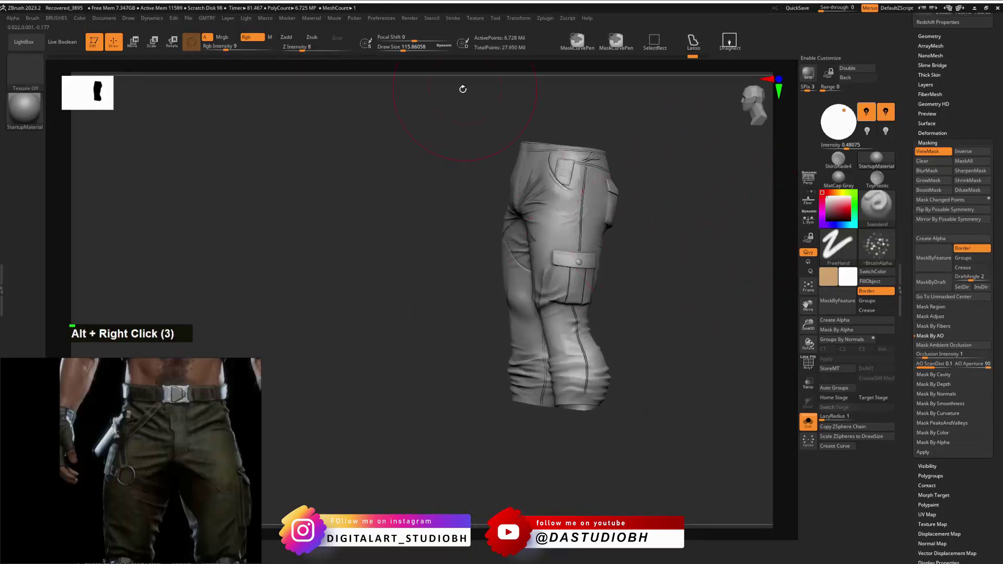
click(409, 19)
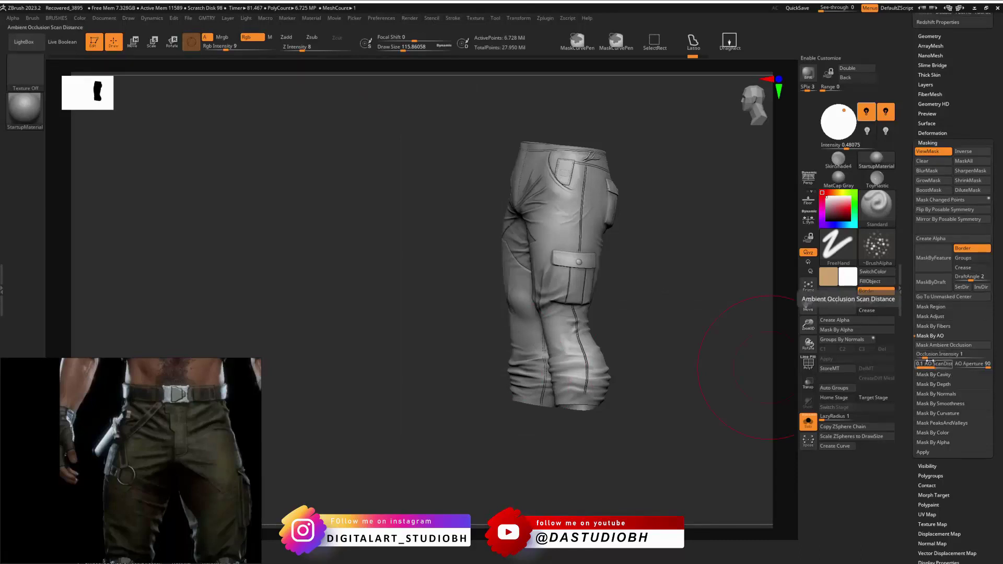
drag(637, 308, 649, 306)
alt+drag(630, 275, 633, 192)
alt+drag(601, 173, 719, 308)
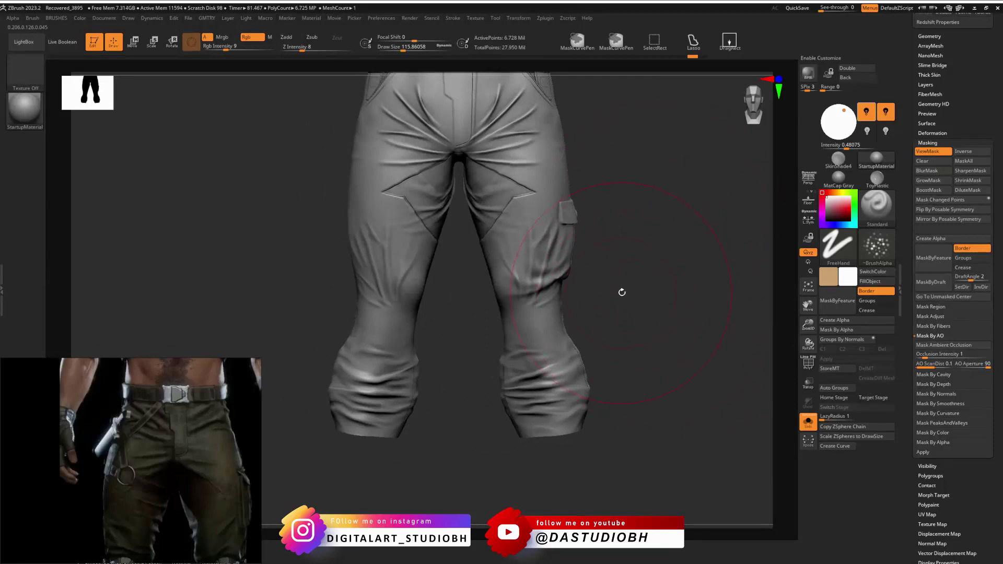
mouse_move(616, 204)
alt+mouse_down()
mouse_move(598, 181)
mouse_move(620, 244)
mouse_move(591, 242)
mouse_move(609, 203)
mouse_move(647, 184)
mouse_move(642, 259)
mouse_move(607, 215)
alt+mouse_up()
key(ctrl)
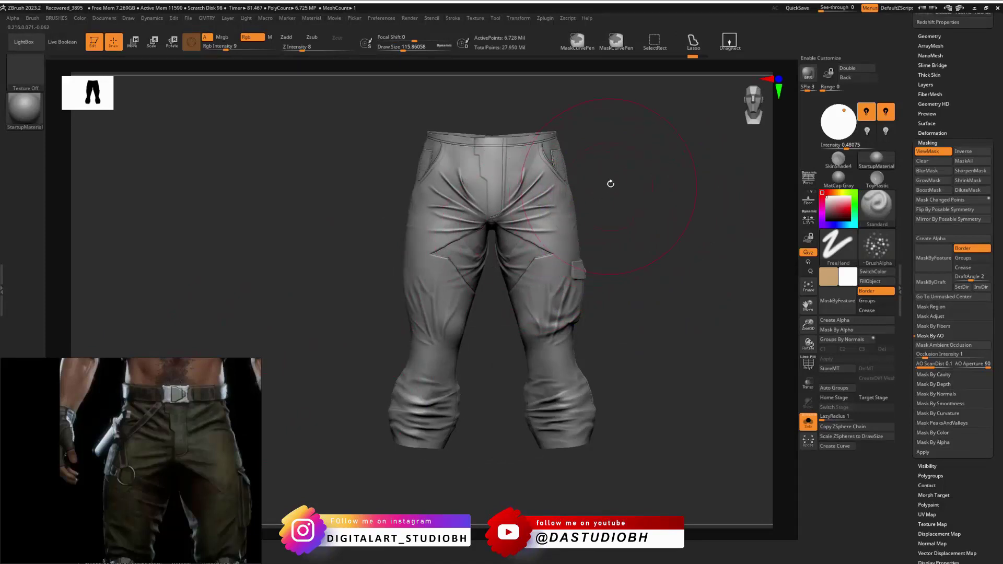
Clear the ambient occlusion mask from the trousers and turn off the Preview AO occlusion.
ctrl+click(622, 209)
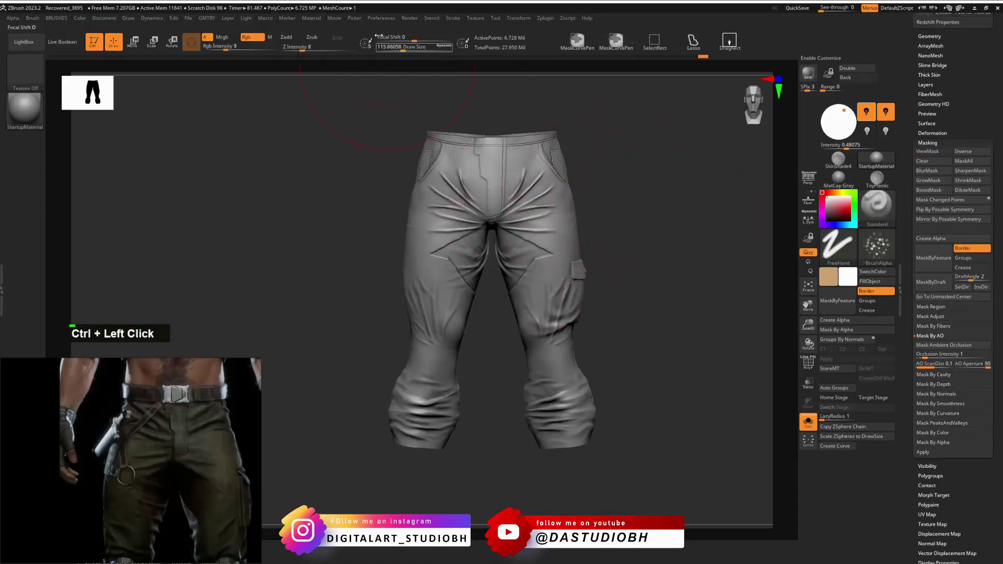
click(409, 18)
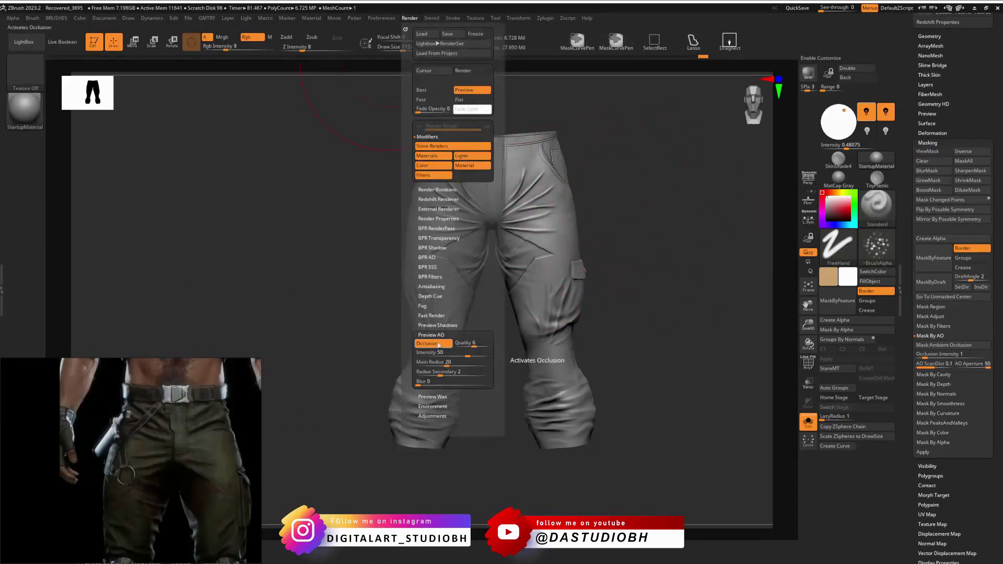
click(438, 344)
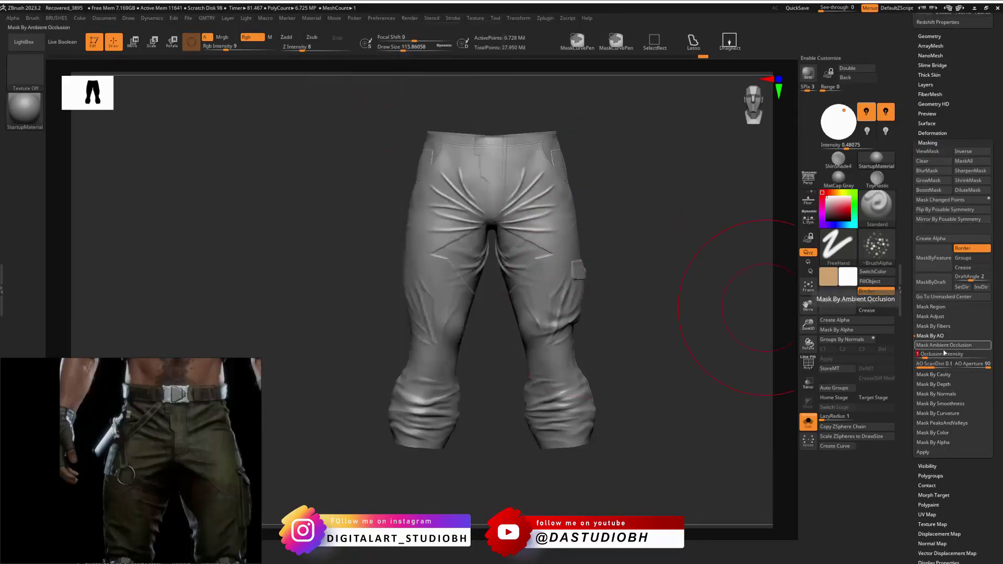
Set the Occlusion Intensity to 10 and mask the trousers by ambient occlusion again.
key(Return)
text(0)
click(970, 347)
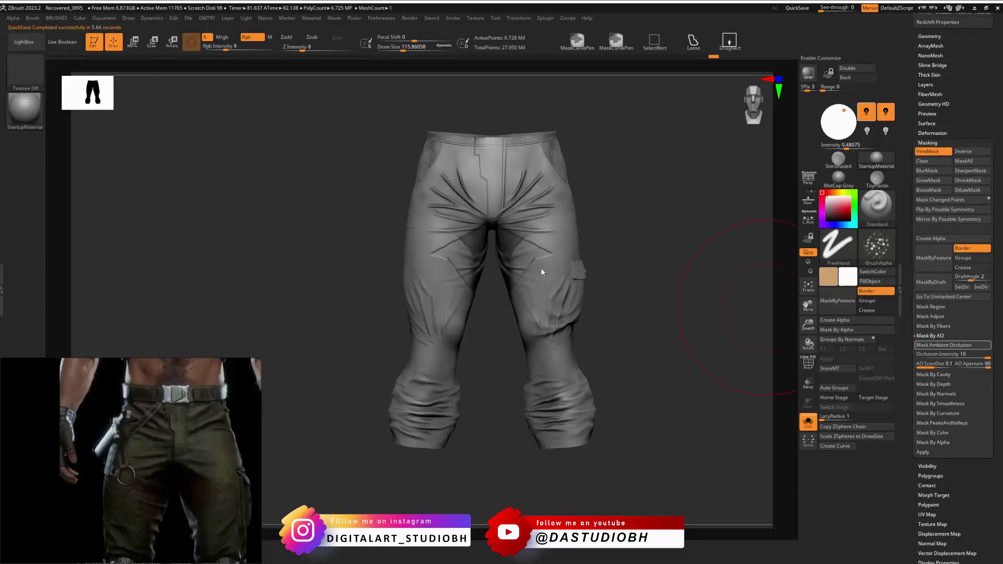
Clear and restore the stronger ambient occlusion mask to compare its effect on the trousers' folds and seams.
drag(625, 237, 672, 384)
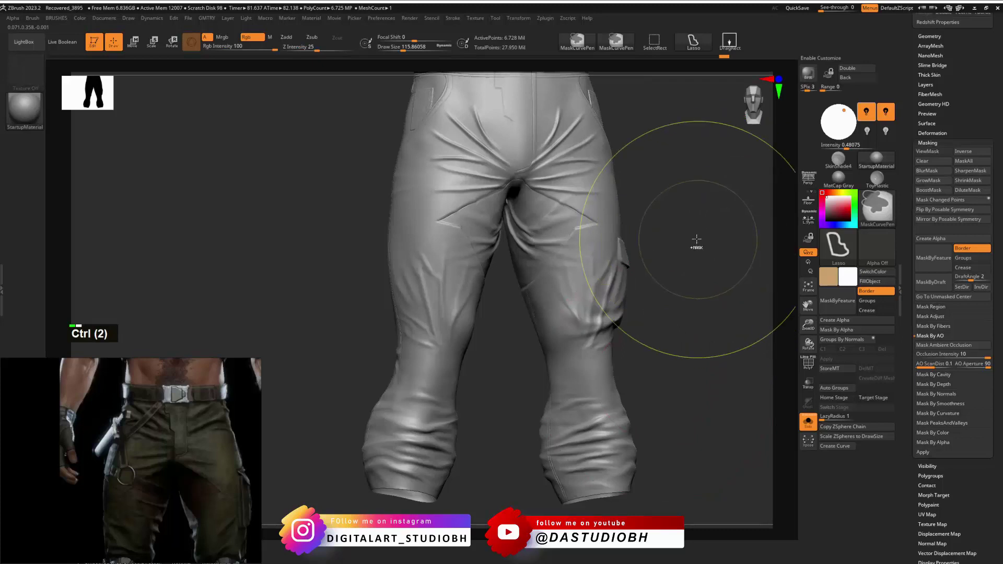
key(ctrl+z)
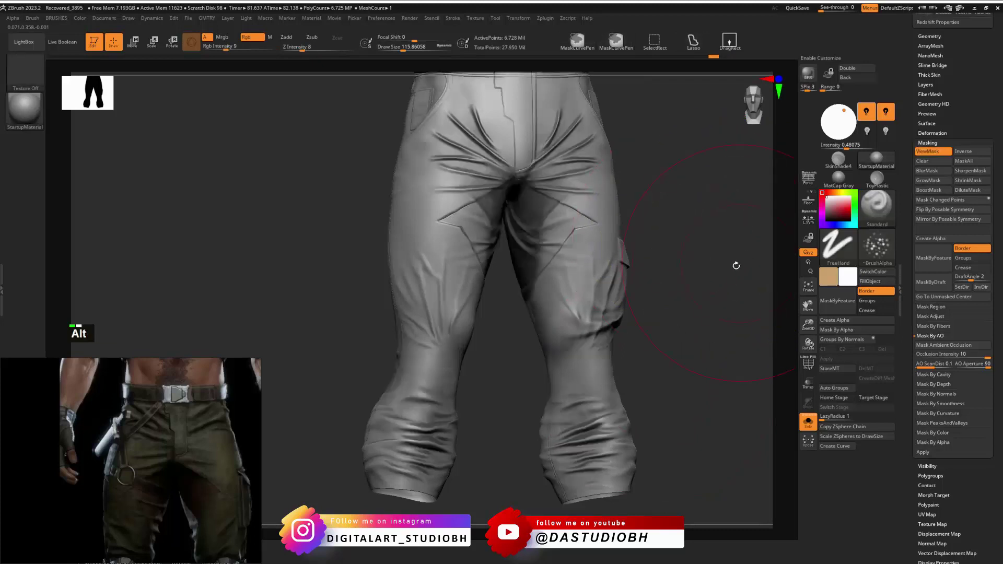
ctrl+alt+click(700, 258)
key(ctrl+z)
Examine the ambient occlusion mask on the crotch folds, fly seams, front pockets and lower legs of the trousers.
alt+drag(711, 249, 660, 262)
alt+drag(684, 208, 683, 299)
alt+drag(653, 252, 766, 305)
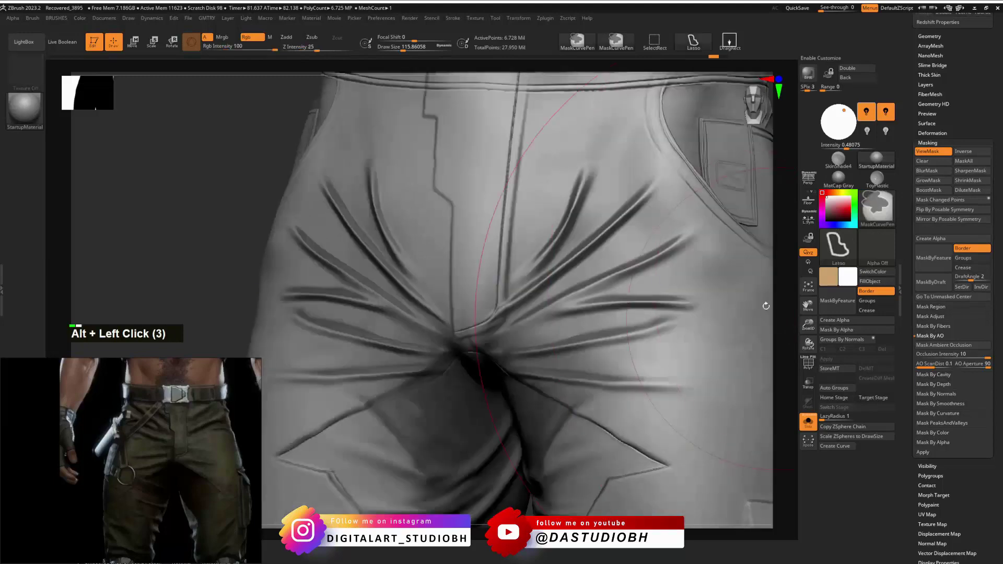
drag(237, 161, 264, 186)
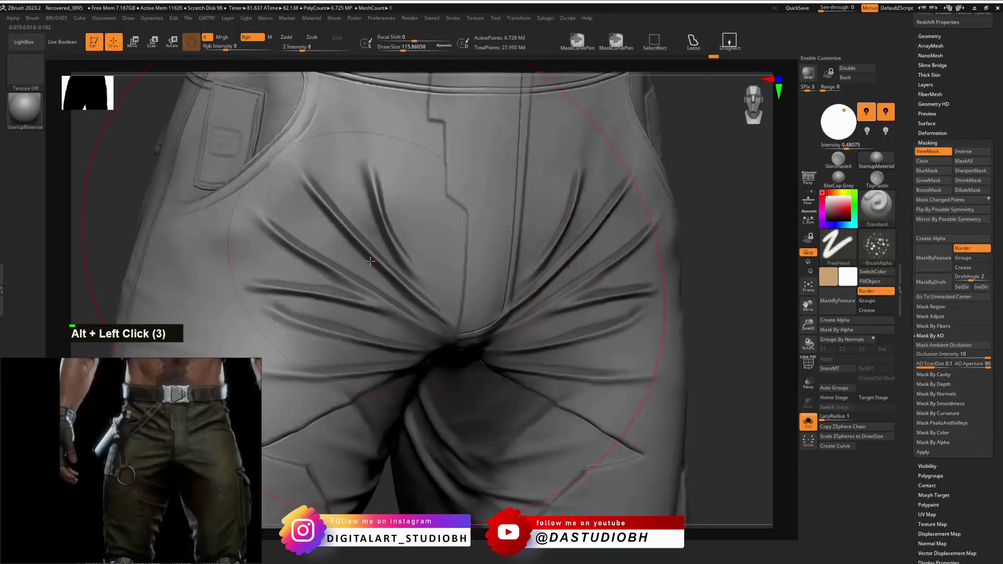
drag(734, 189, 692, 198)
key(s)
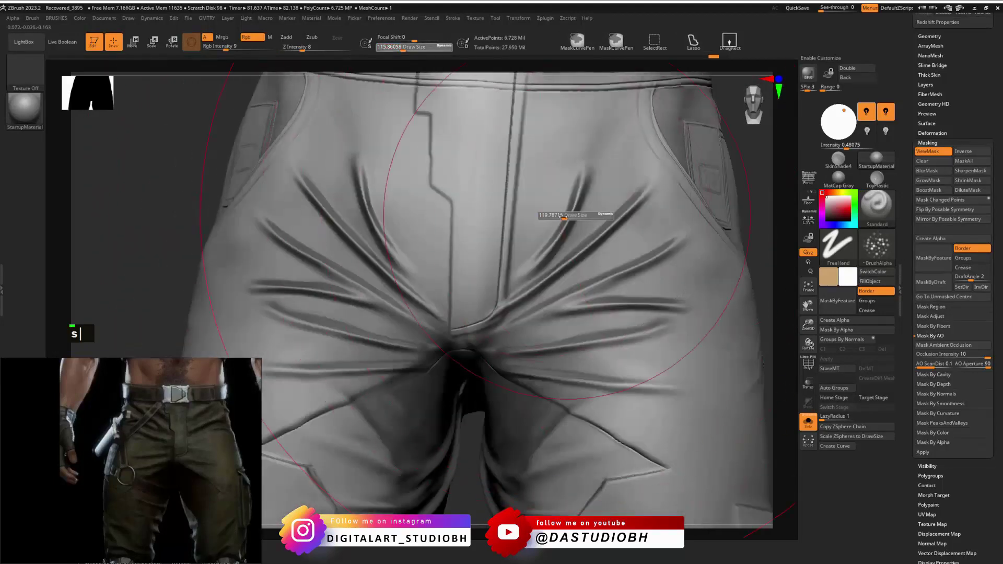
drag(572, 217, 543, 218)
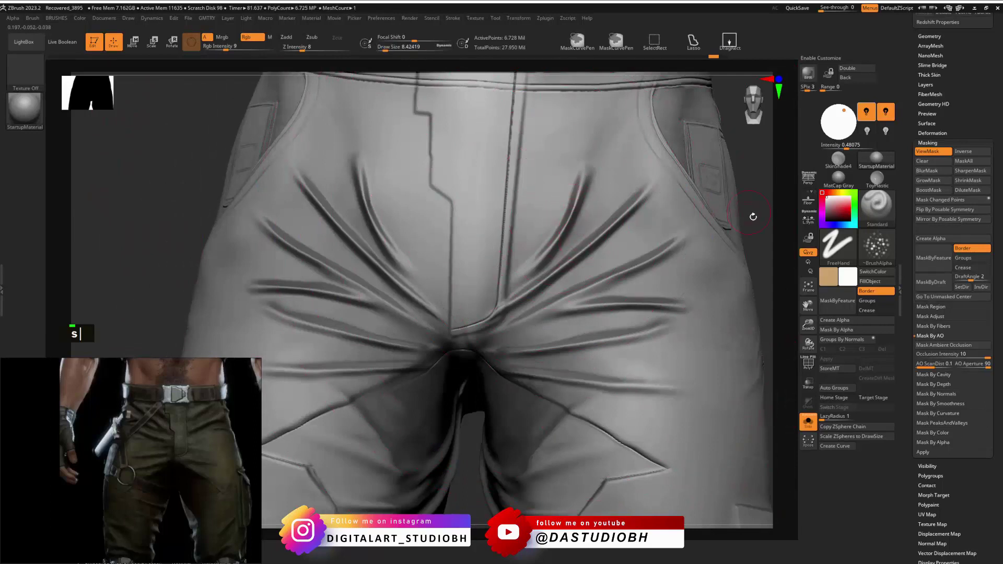
alt+drag(754, 216, 791, 265)
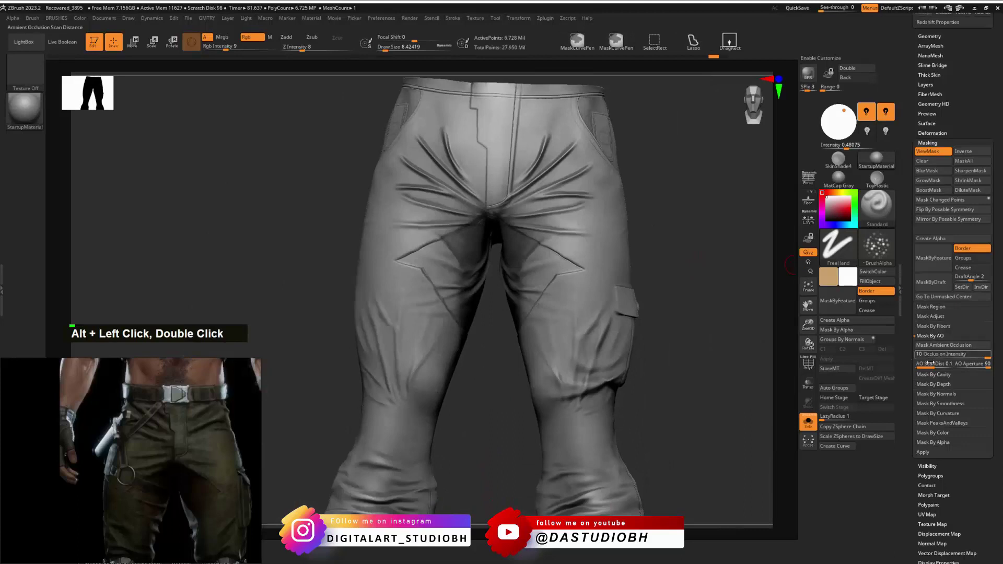
alt+drag(687, 289, 629, 320)
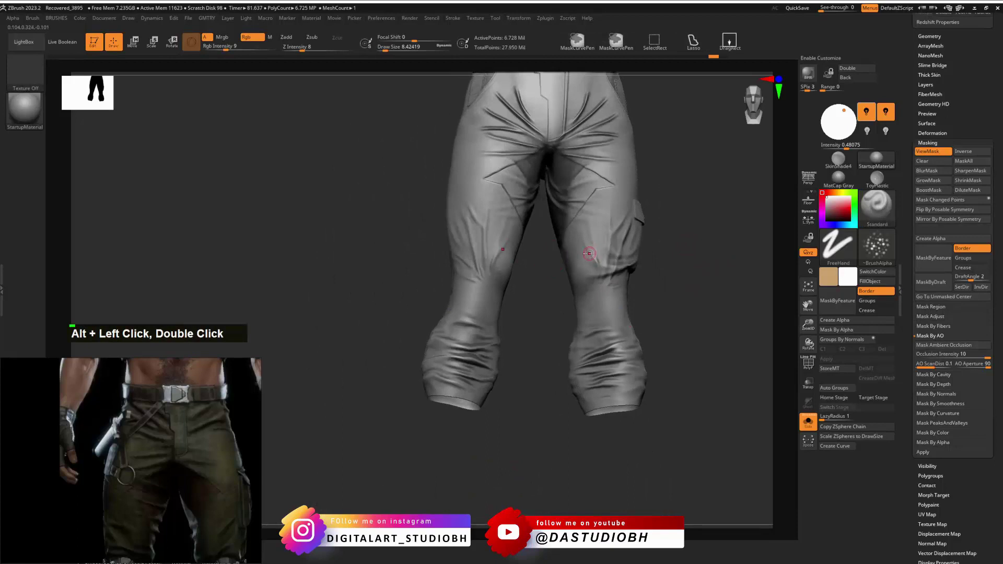
mouse_move(694, 251)
alt+mouse_down()
mouse_move(696, 177)
mouse_move(696, 331)
mouse_move(694, 319)
mouse_move(668, 320)
alt+mouse_up()
Invert the ambient occlusion mask with the Draw Size at 112 and turn on the colour display for the trousers subtool.
key(s)
drag(536, 337, 554, 337)
ctrl+click(643, 266)
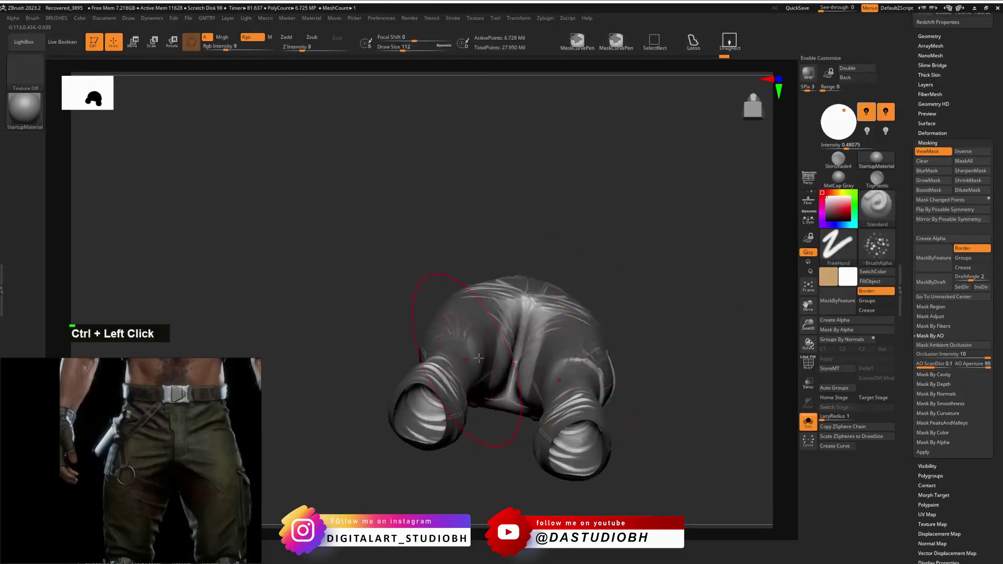
mouse_move(646, 289)
alt+mouse_down()
mouse_move(654, 307)
mouse_move(672, 303)
mouse_move(656, 291)
mouse_move(668, 275)
mouse_move(661, 293)
alt+mouse_up()
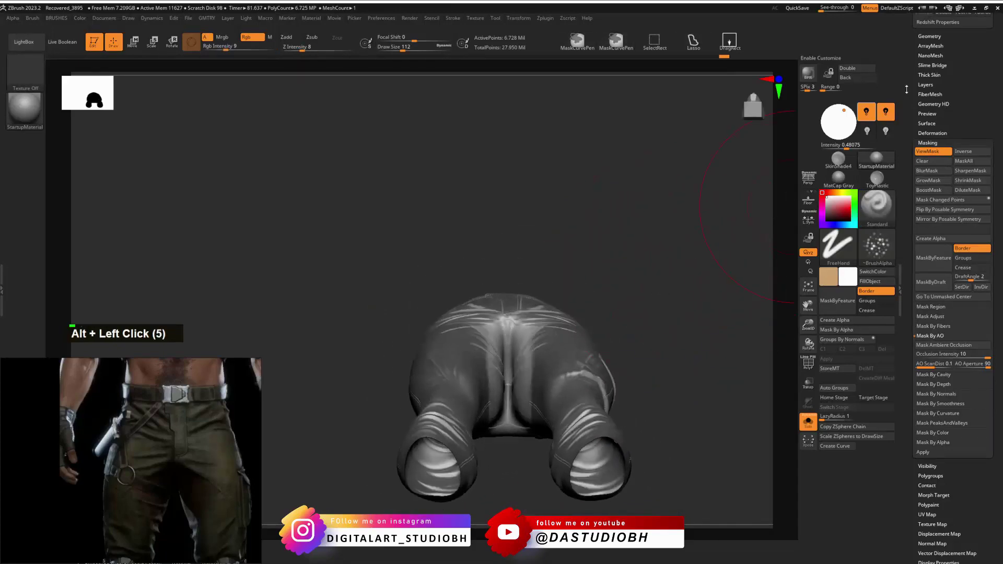
scroll(940, 105, up, 10)
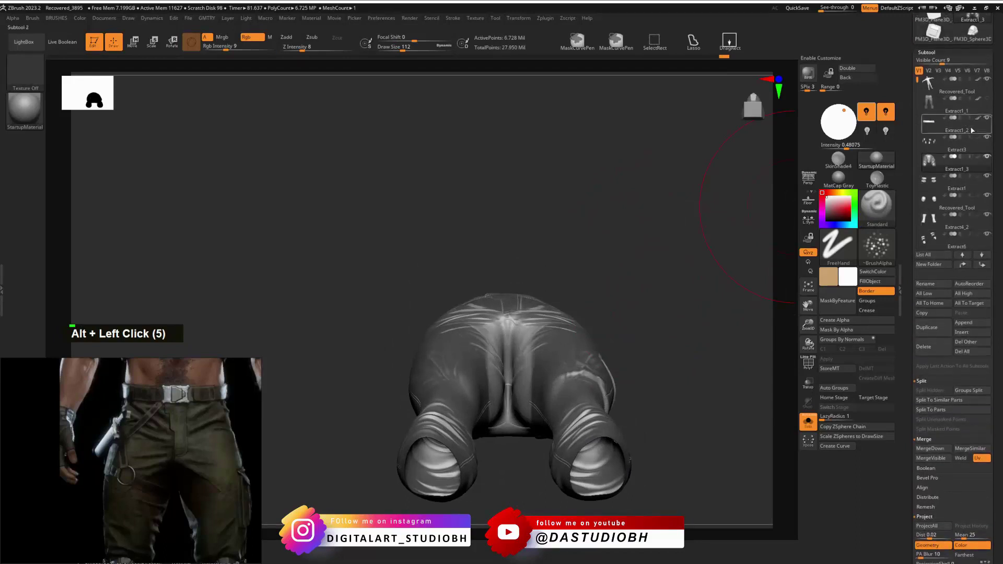
click(978, 160)
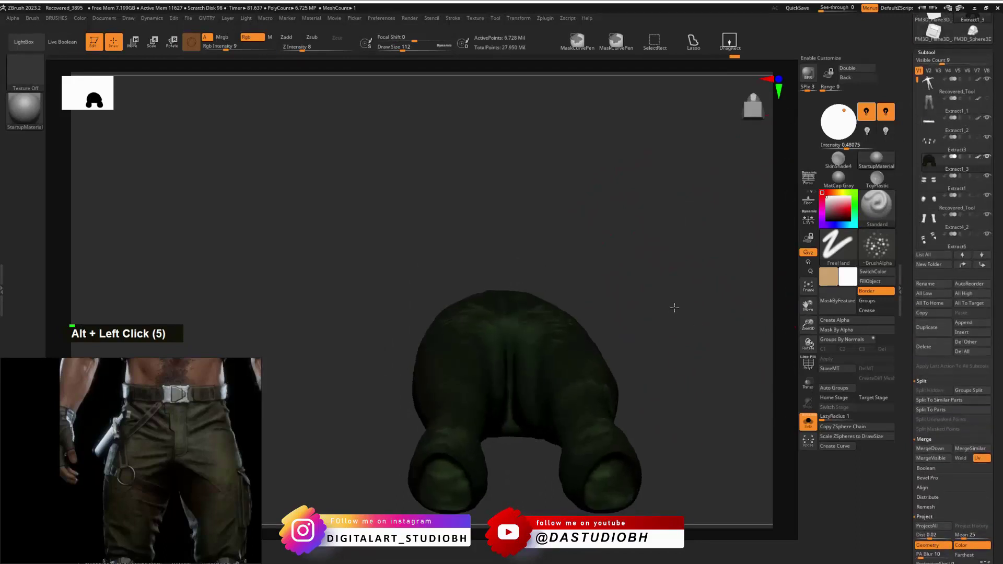
drag(674, 307, 658, 301)
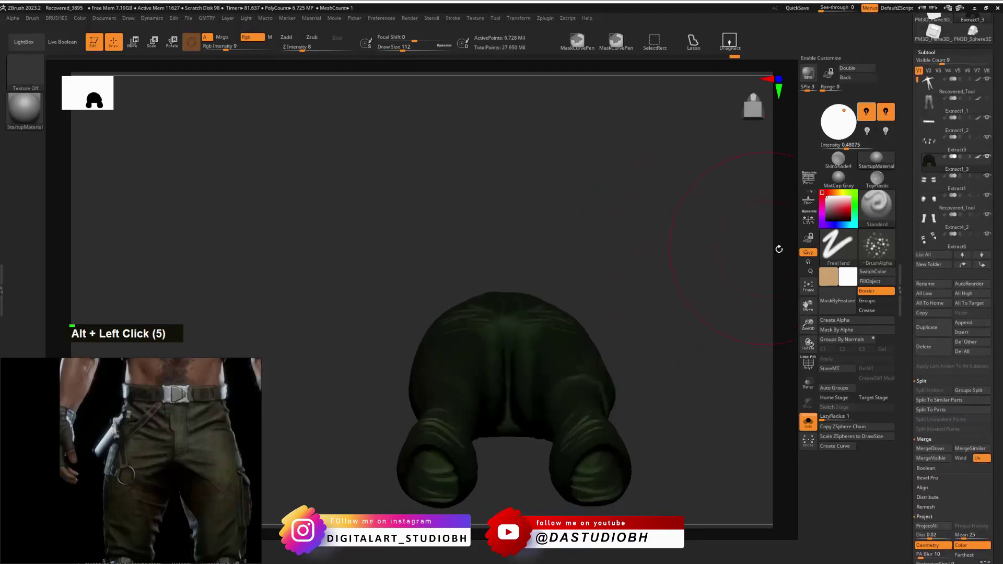
Sample the trousers' green and darken it, setting the Draw Size to about 149 and the Rgb Intensity to 22.
drag(838, 209, 521, 342)
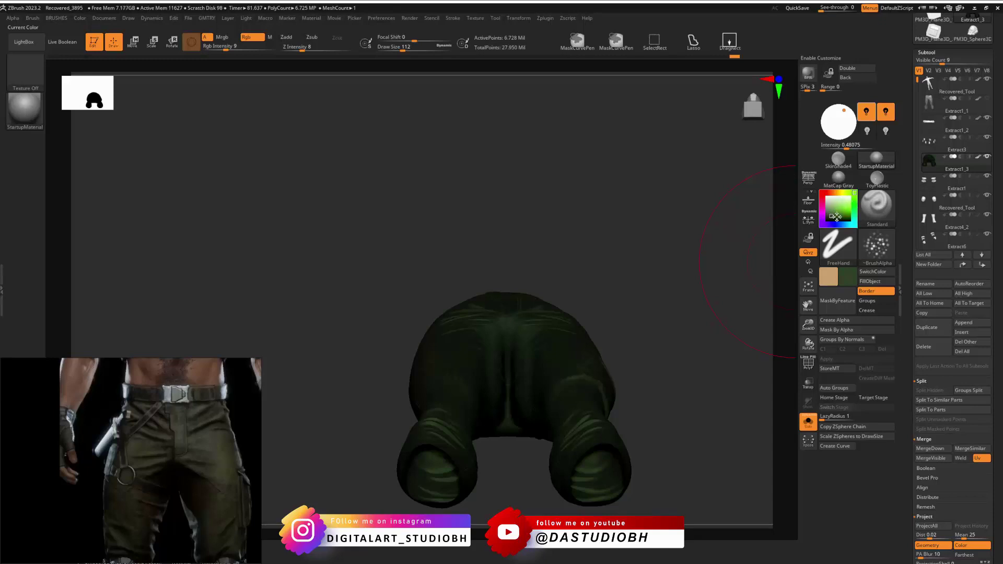
drag(836, 216, 830, 219)
key(s)
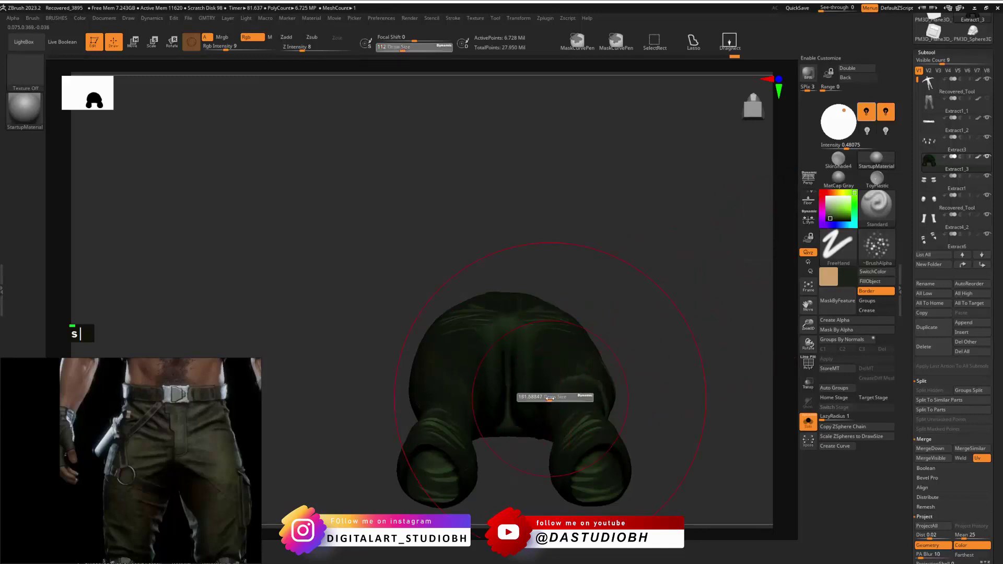
click(547, 399)
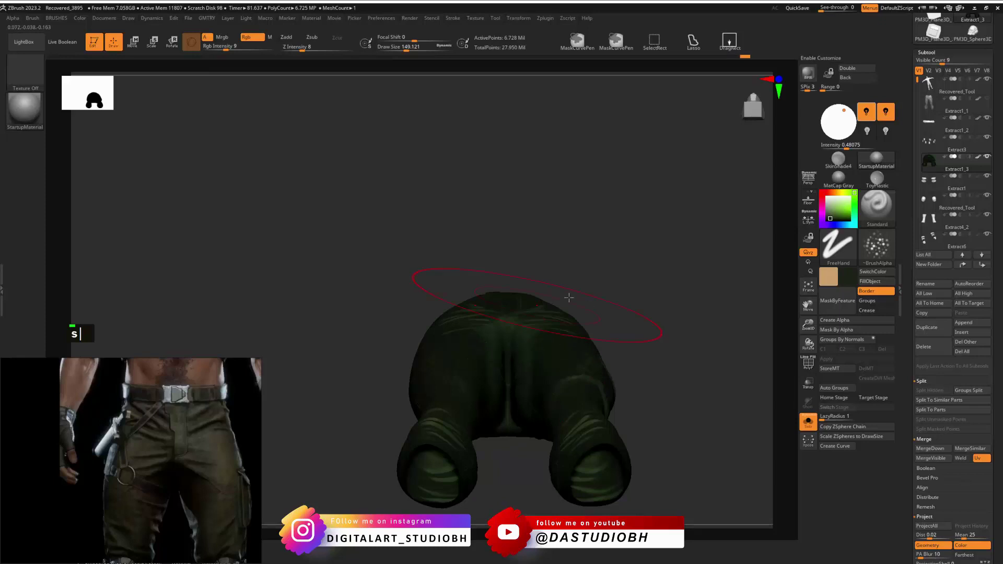
key(space)
click(558, 366)
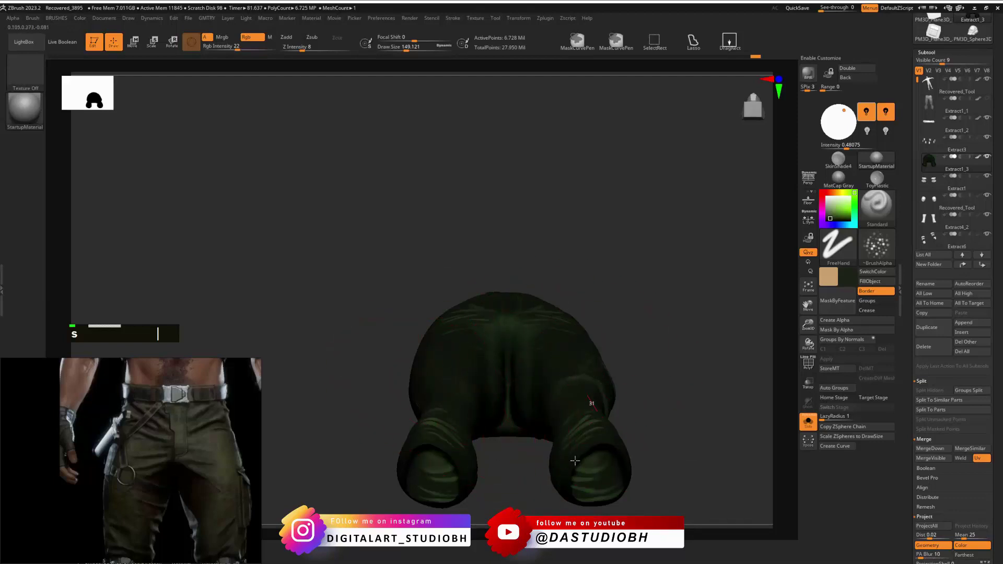
Paint the unmasked folds and recesses of the trousers with the darker green and clear the mask.
drag(596, 355, 649, 242)
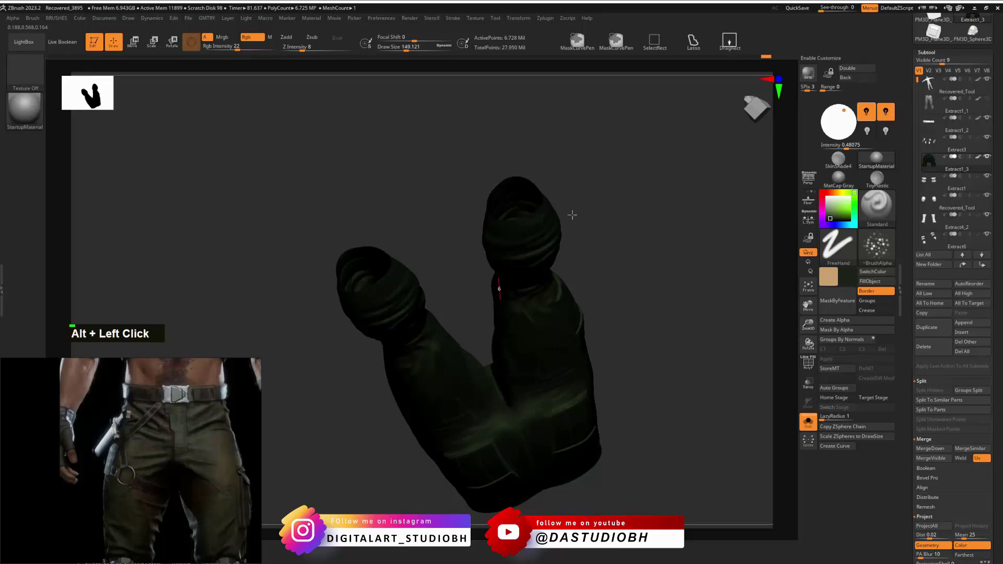
mouse_move(652, 155)
alt+mouse_down()
mouse_move(665, 385)
mouse_move(654, 289)
alt+mouse_up()
key(ctrl)
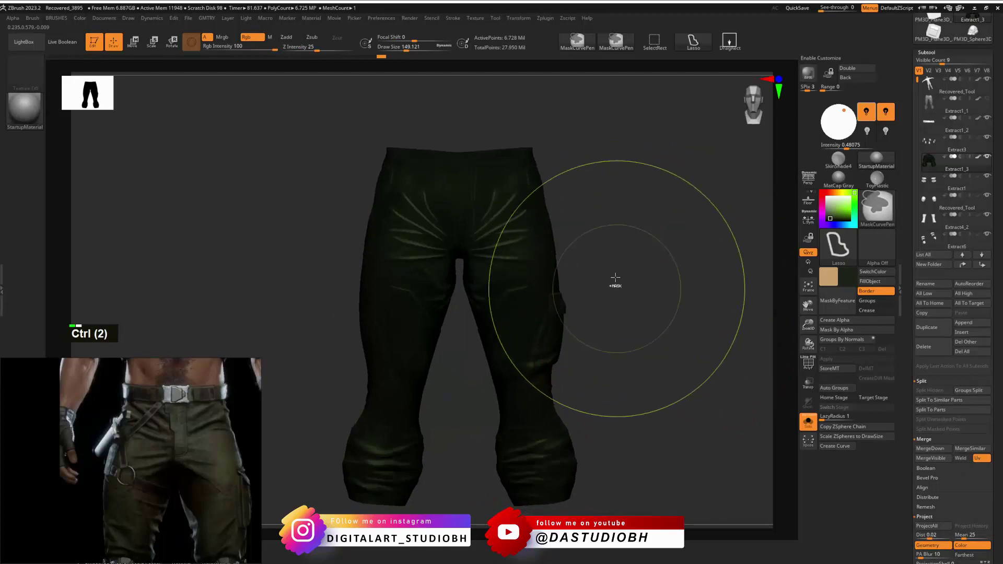
ctrl+click(654, 396)
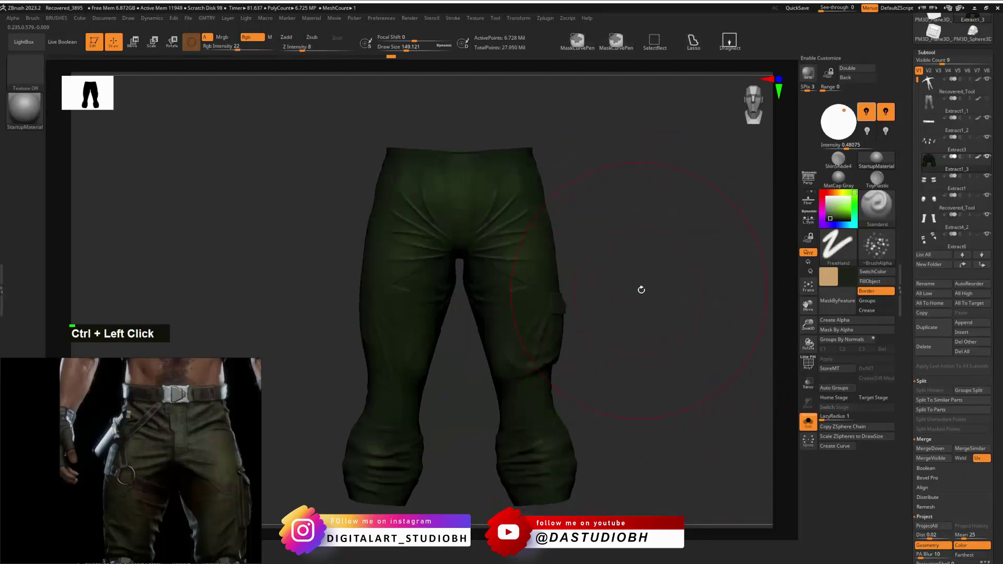
Reduce the Draw Size to about 18 and darken the inner knee area beside the cargo pocket.
drag(641, 289, 665, 285)
mouse_move(656, 355)
mouse_down()
mouse_move(676, 293)
mouse_move(663, 300)
mouse_up()
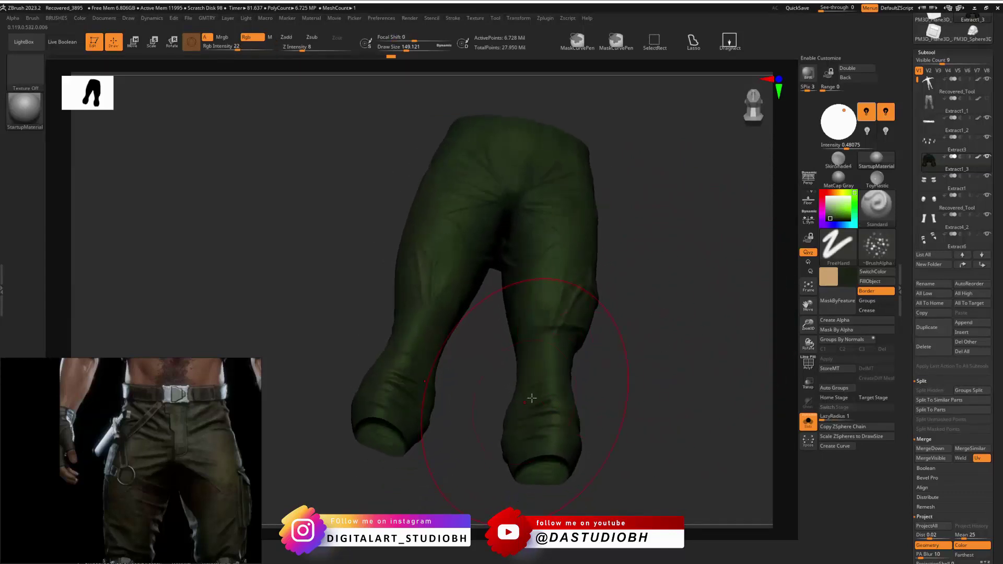
drag(609, 384, 612, 384)
drag(625, 342, 682, 242)
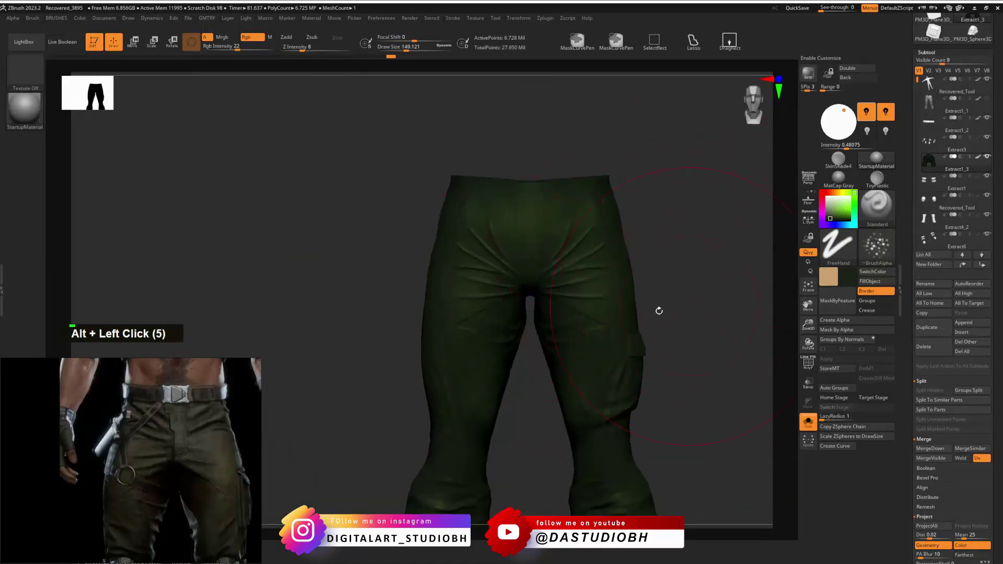
key(s)
drag(579, 295, 564, 298)
alt+drag(687, 343, 692, 289)
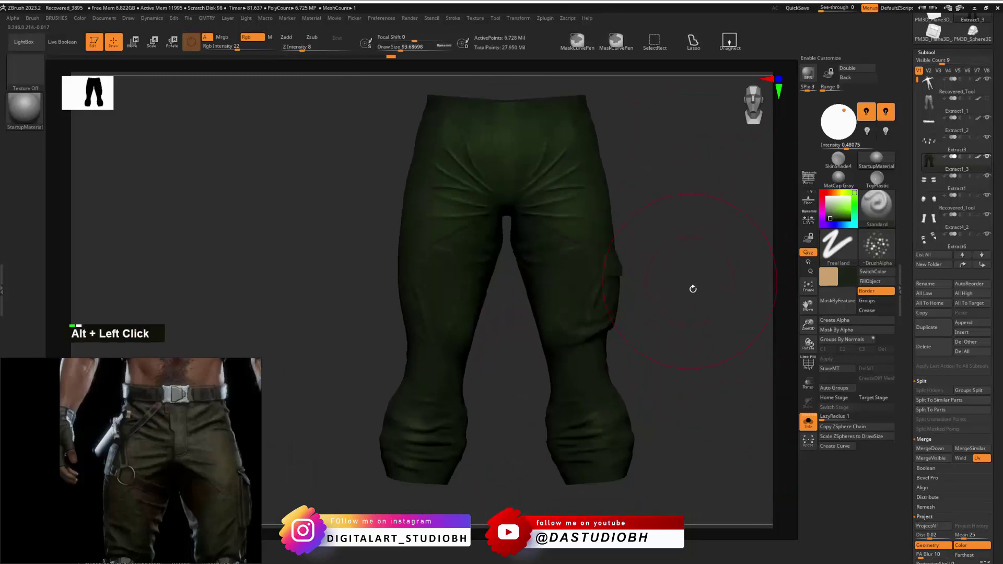
key(s)
drag(590, 333, 577, 333)
drag(697, 330, 622, 314)
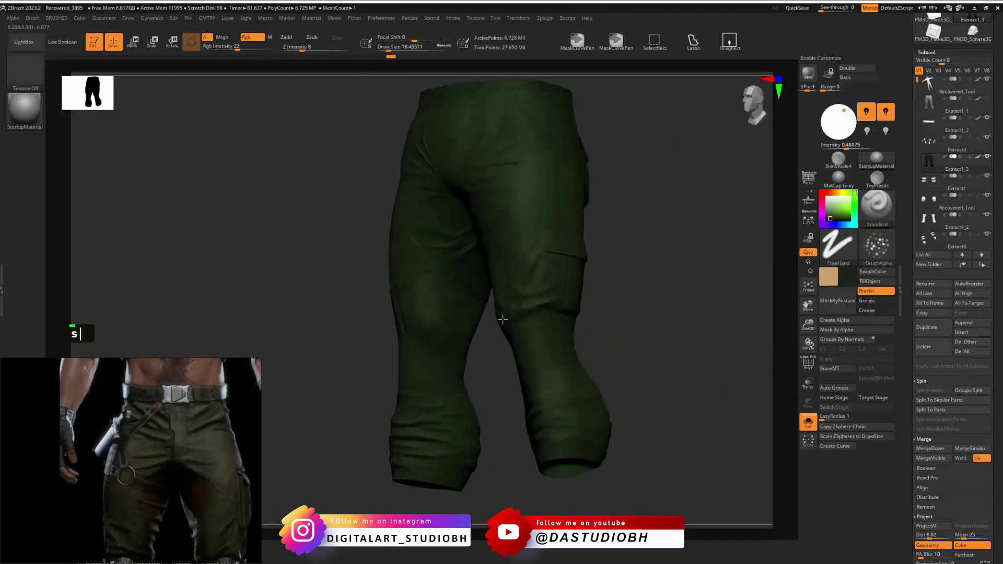
drag(503, 319, 632, 275)
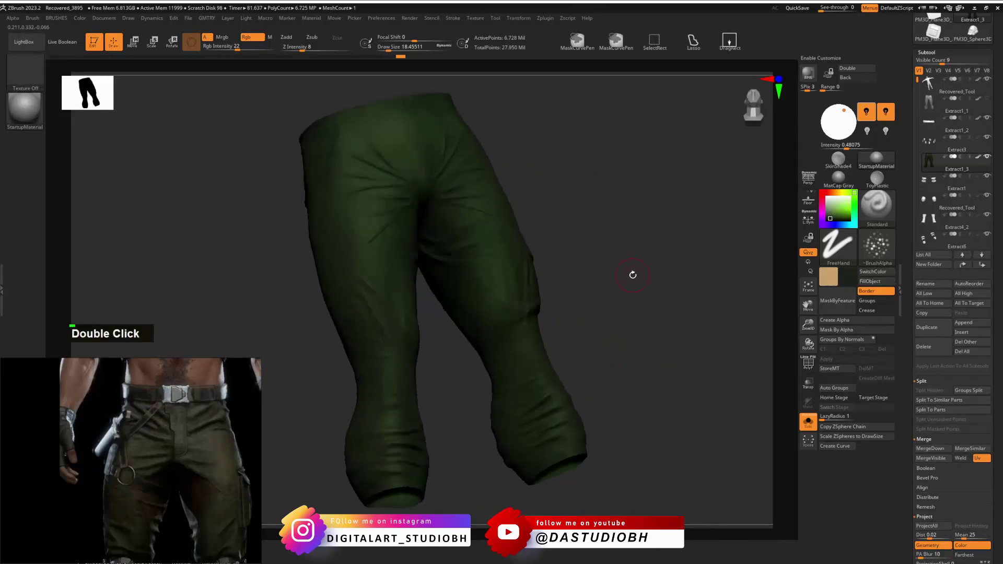
Toggle brush symmetry, set the Draw Size to about 62 and shade the knees and lower legs with dark green.
key(x)
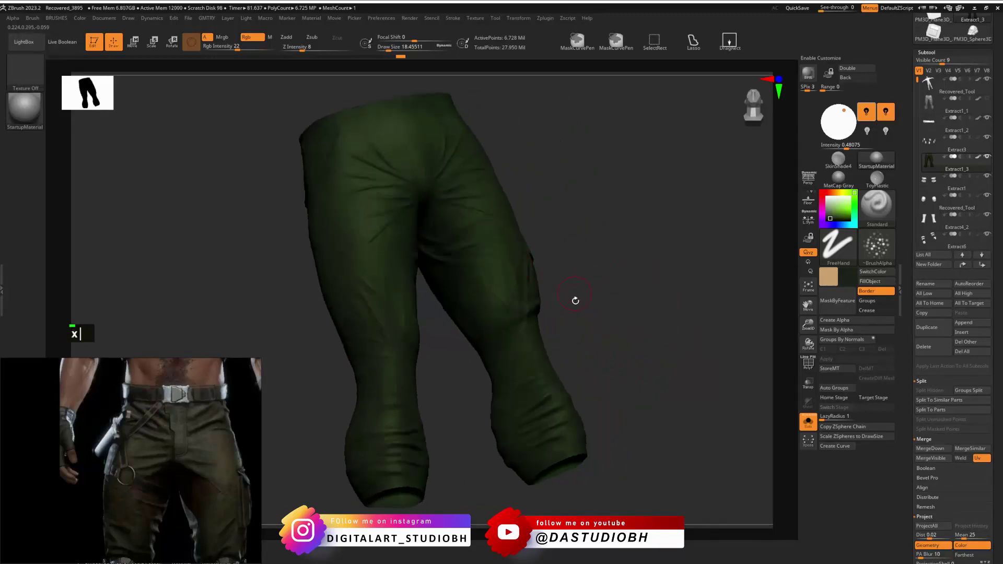
mouse_move(575, 300)
mouse_down()
mouse_move(550, 312)
mouse_move(519, 363)
mouse_up()
key(s)
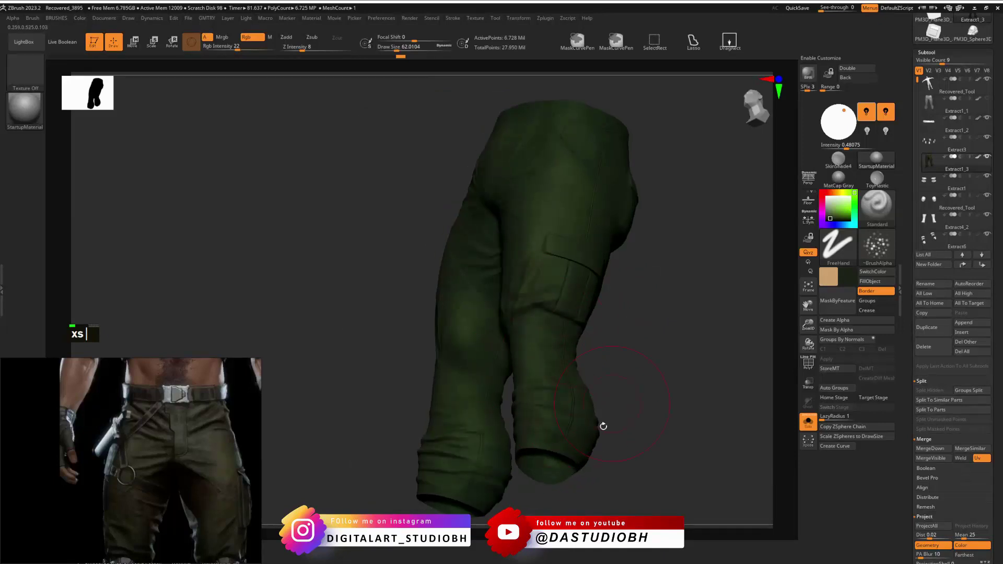
drag(577, 398, 544, 358)
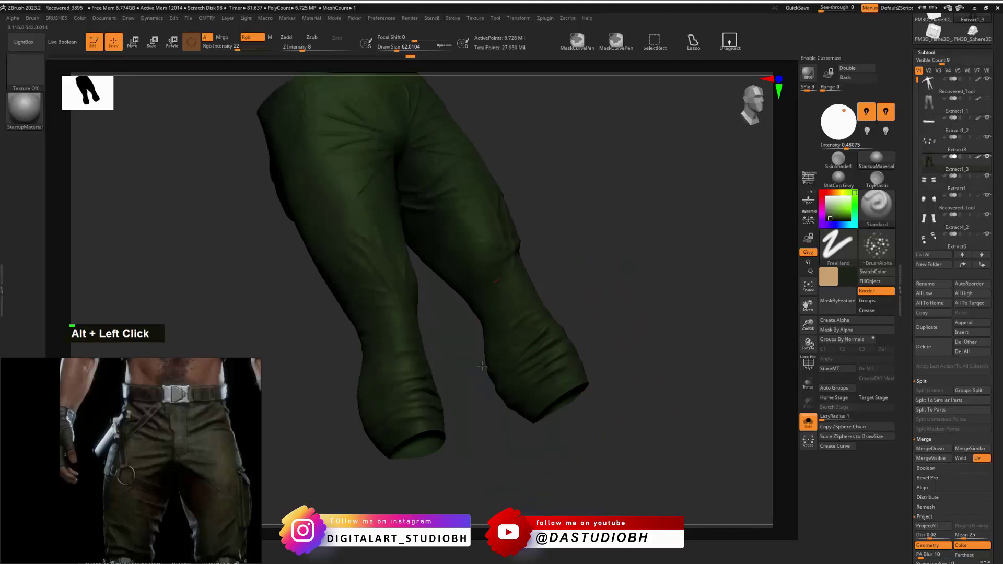
alt+drag(615, 309, 419, 264)
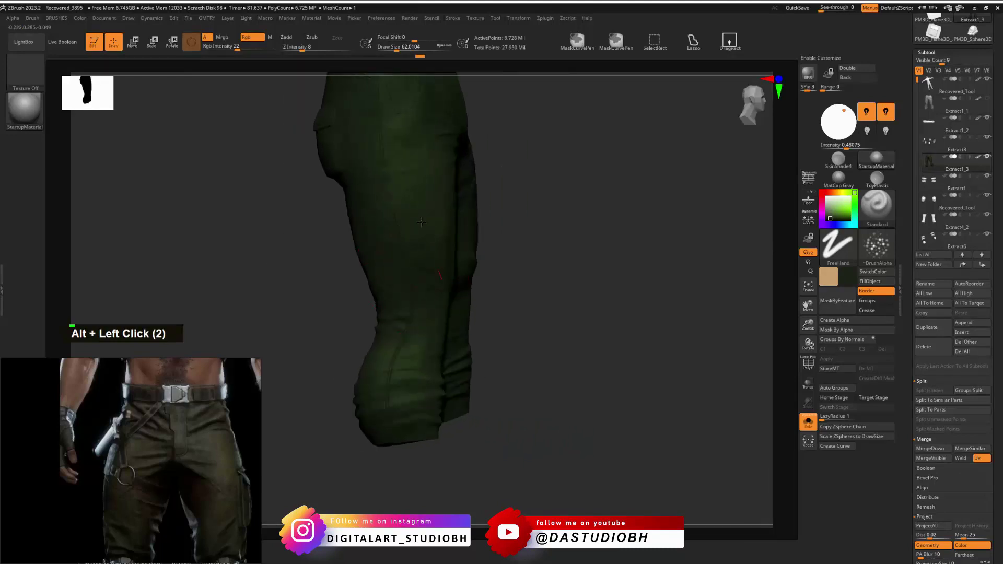
drag(530, 293, 470, 296)
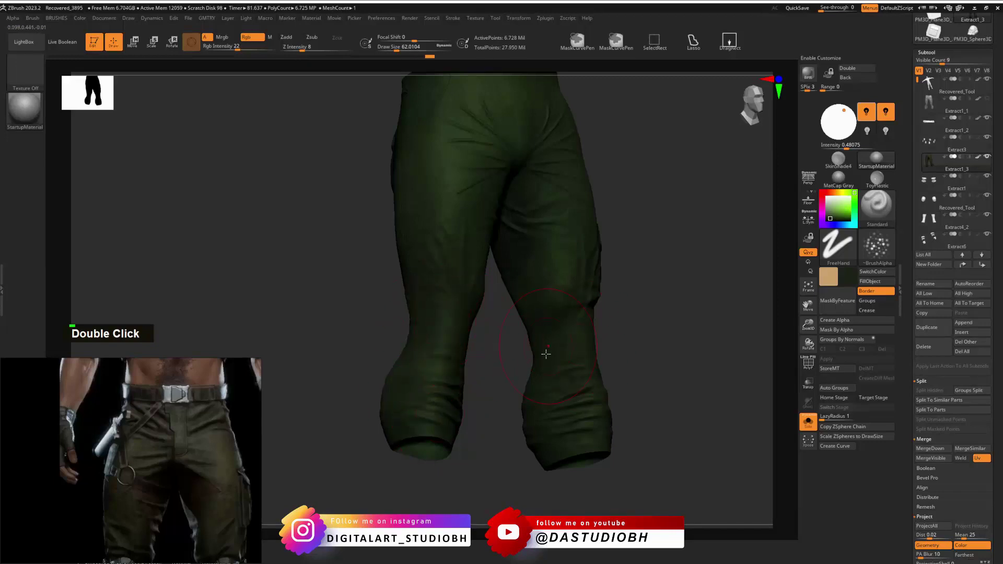
drag(543, 351, 454, 394)
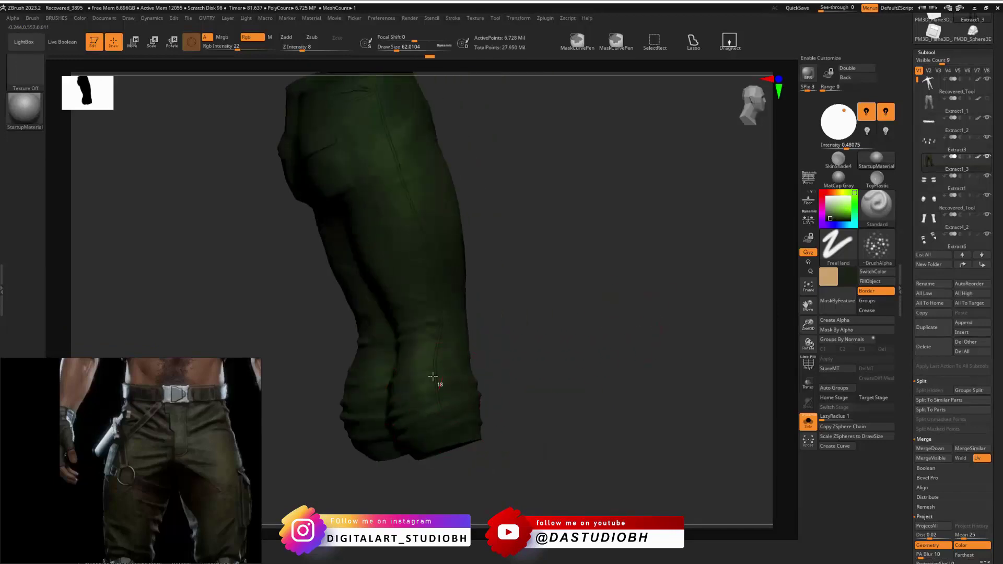
Paint dark green shading over the back of the trousers, covering the outer thighs, knee backs and lower legs.
drag(474, 219, 376, 208)
double_click(395, 255)
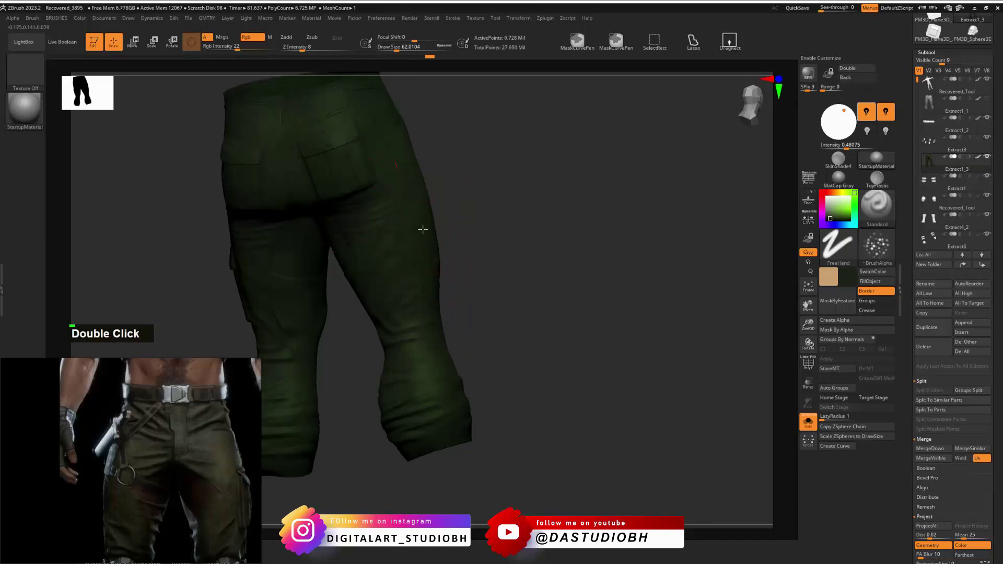
alt+drag(549, 220, 567, 262)
click(396, 304)
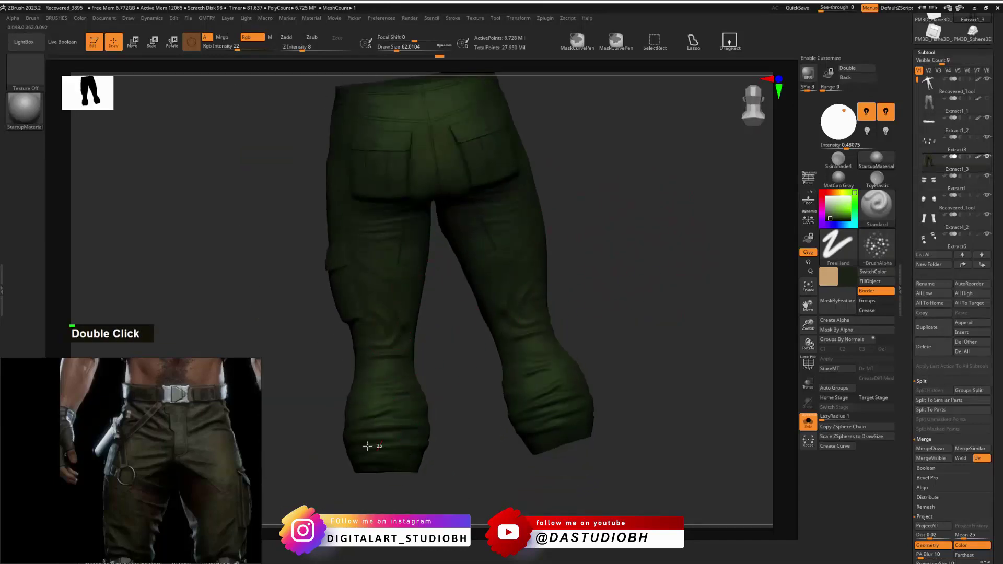
alt+drag(611, 214, 737, 286)
drag(543, 418, 480, 373)
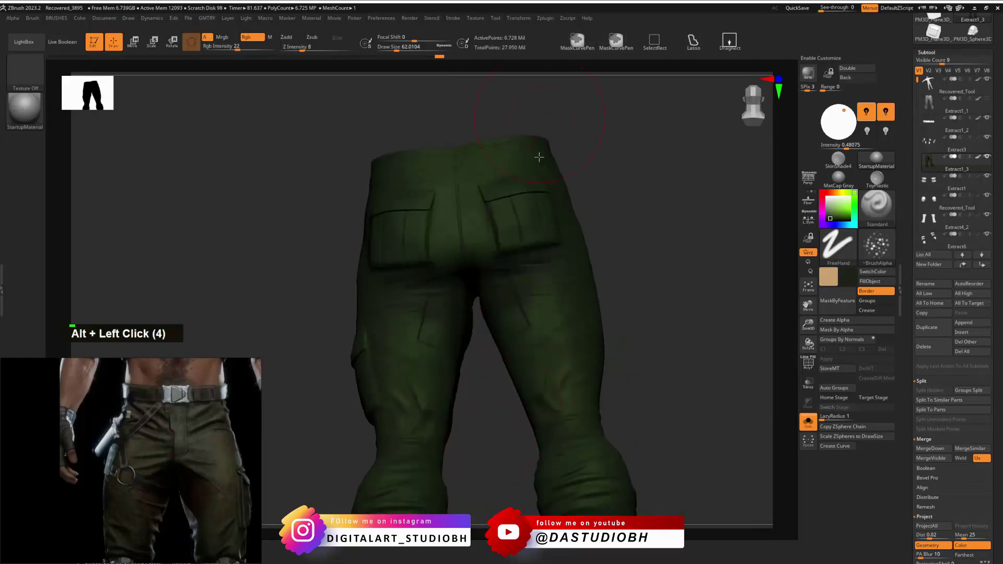
alt+drag(676, 325, 544, 403)
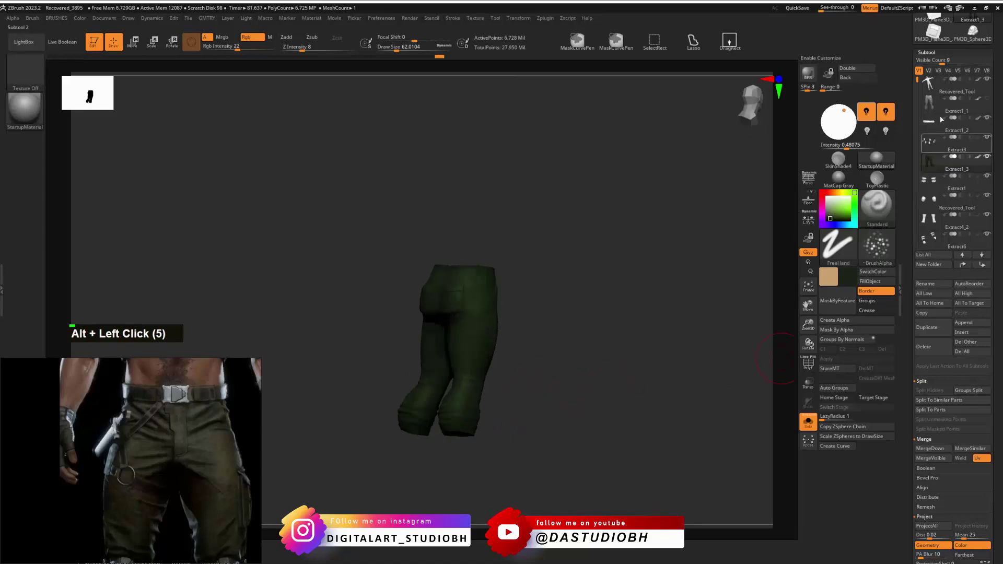
Select the full body subtool, show its polyframe from the front and isolate the legs and hips below the waist.
click(931, 86)
shift+drag(578, 277, 575, 294)
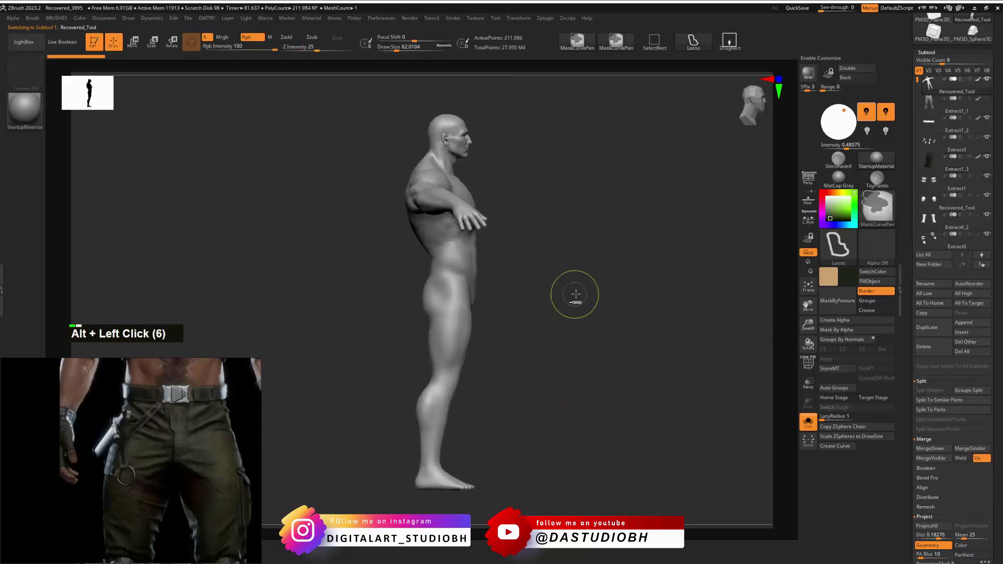
key(shift+f)
mouse_move(538, 336)
shift+mouse_down()
mouse_move(503, 325)
mouse_move(590, 292)
mouse_move(537, 269)
mouse_move(483, 271)
mouse_move(369, 470)
mouse_move(361, 514)
shift+mouse_up()
ctrl+shift+click(577, 329)
key(ctrl+shift+w)
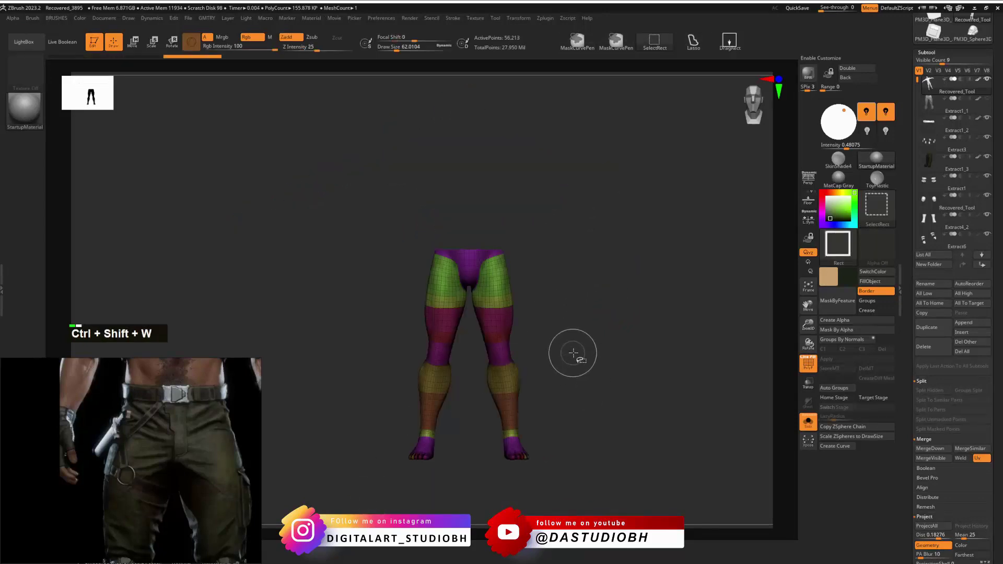
Hide the body's legs, keeping the upper body visible, and grow the visible area slightly down over the top of the hips.
key(ctrl+shift+q)
ctrl+shift+click(597, 331)
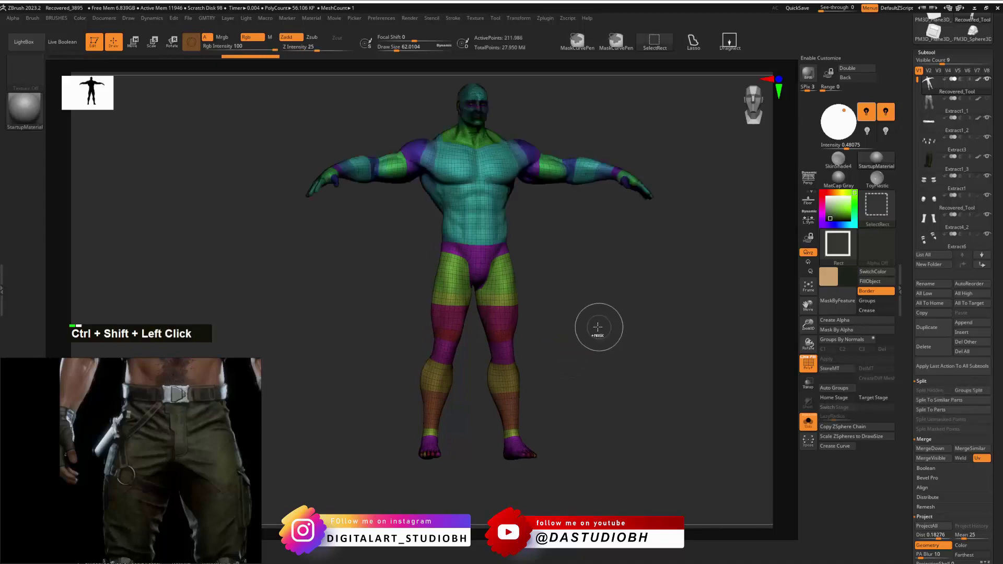
key(ctrl+z)
ctrl+shift+click(581, 273)
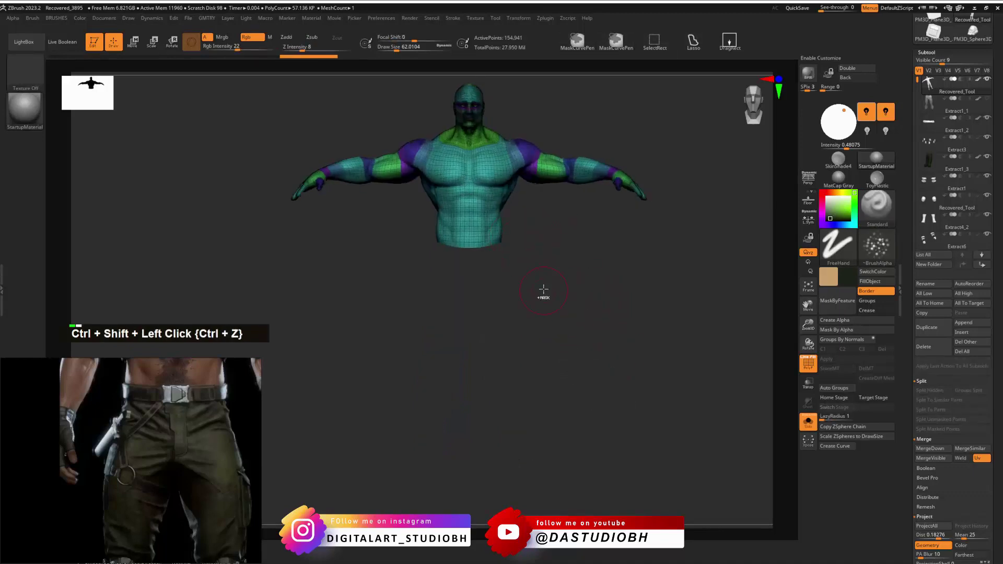
key(ctrl+shift+x)
key(ctrl+shift+x)
key(ctrl+shift+x)
key(ctrl+shift+x)
key(ctrl+shift+x)
key(ctrl+shift+x)
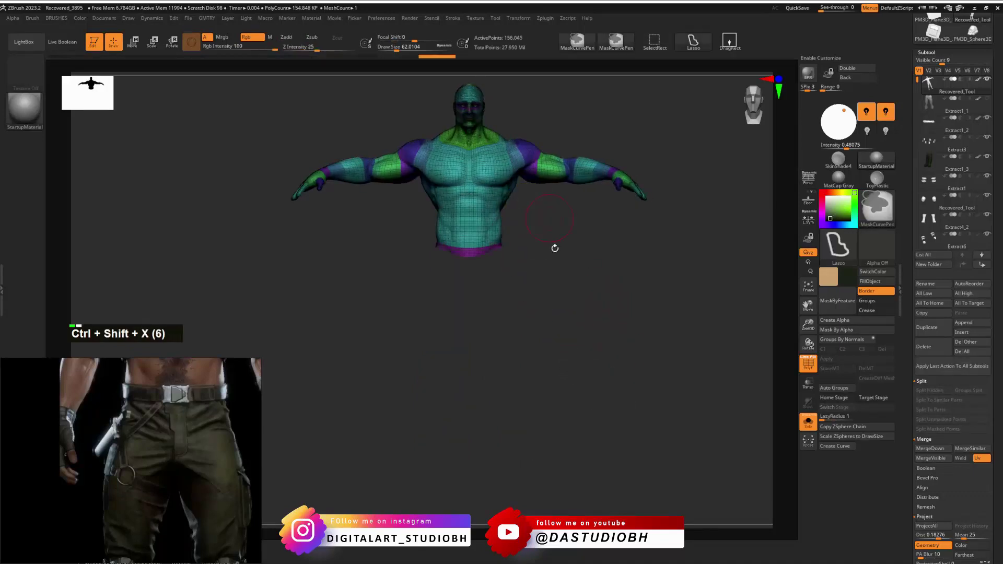
drag(534, 295, 543, 287)
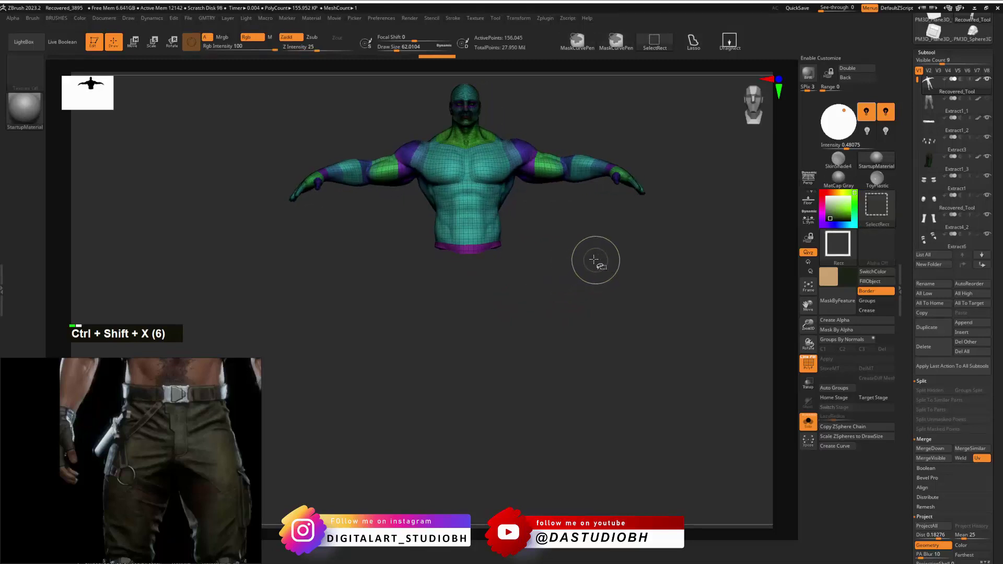
Select the trousers subtool, show the whole character with all its subtools again and hide the polyframe.
click(929, 160)
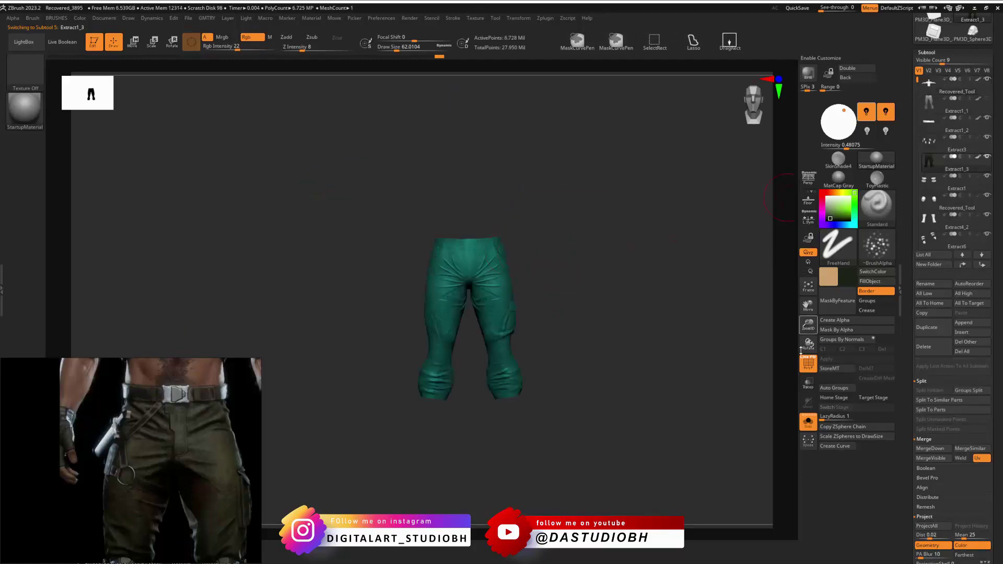
click(808, 423)
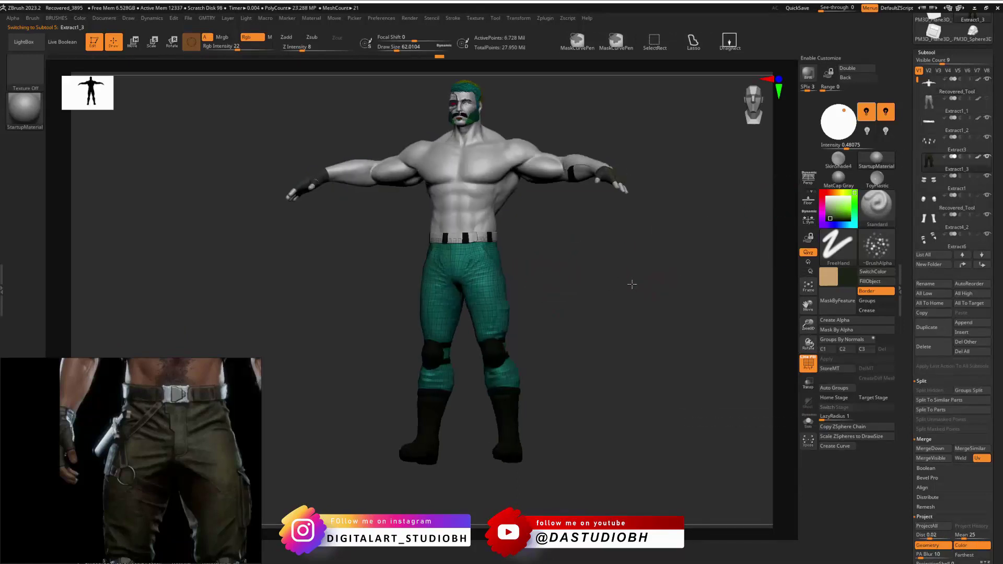
mouse_move(631, 284)
mouse_down()
mouse_move(620, 311)
mouse_move(645, 316)
mouse_move(640, 347)
mouse_move(462, 253)
mouse_up()
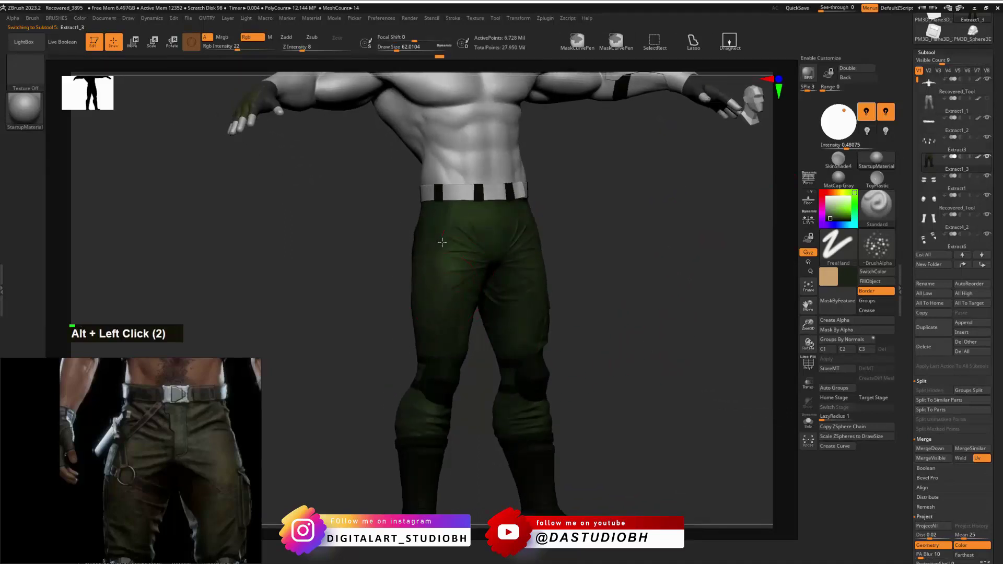
Examine the painted trousers on the character from the front, side and back, including the inner thighs and the area below the seat.
drag(640, 244, 540, 252)
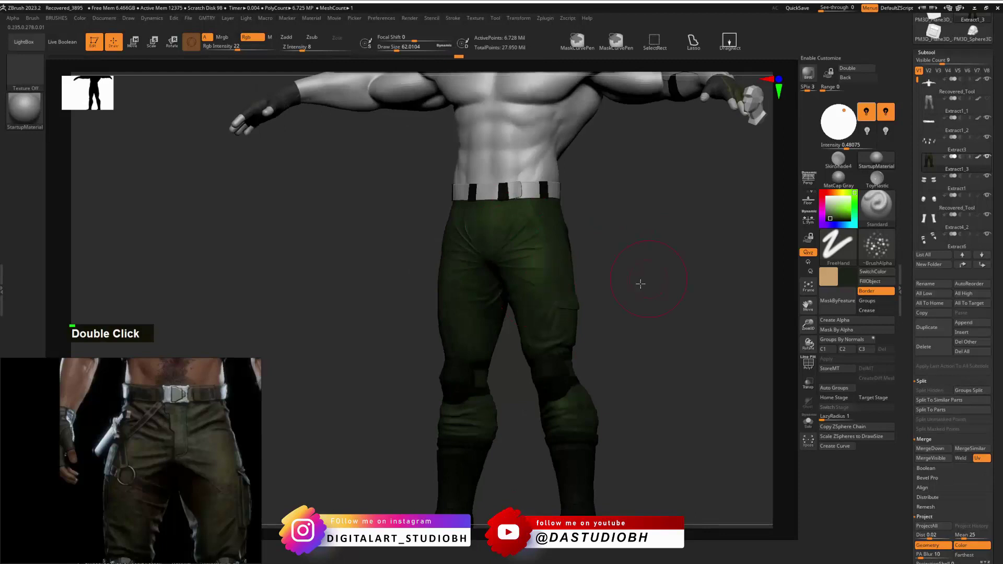
drag(641, 284, 598, 228)
drag(690, 265, 582, 244)
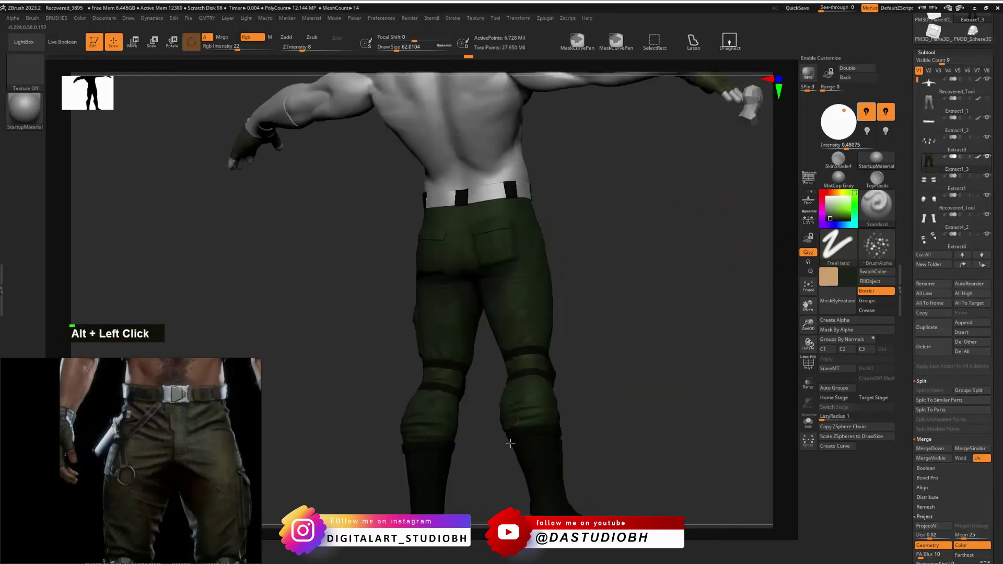
alt+click(441, 413)
alt+drag(587, 256, 710, 306)
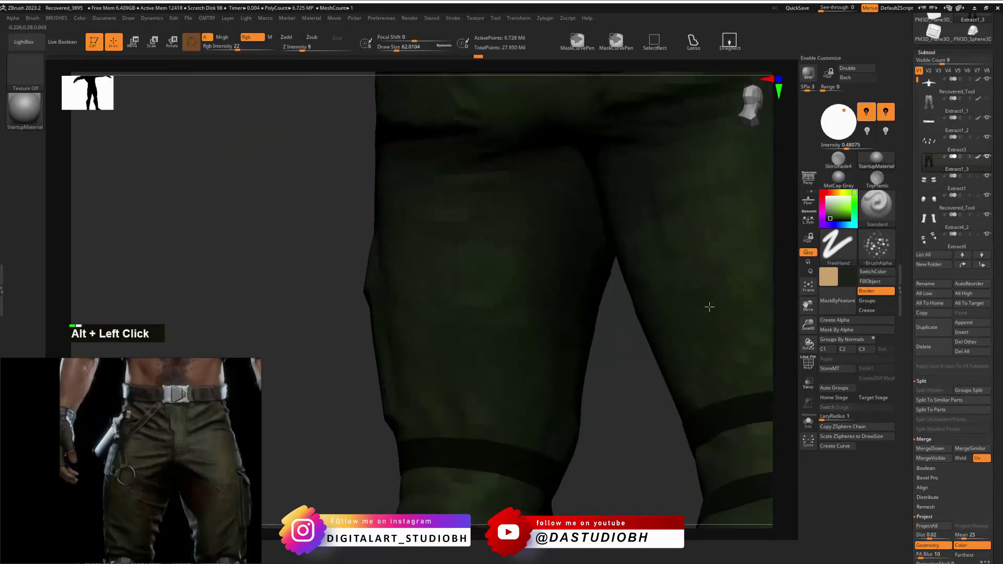
alt+drag(593, 426, 590, 378)
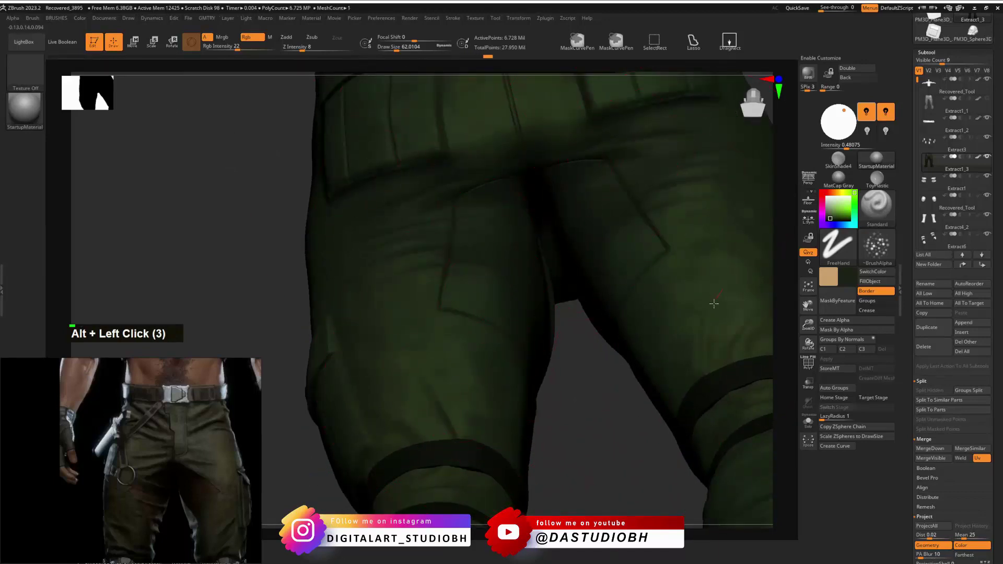
key(f)
drag(629, 272, 601, 314)
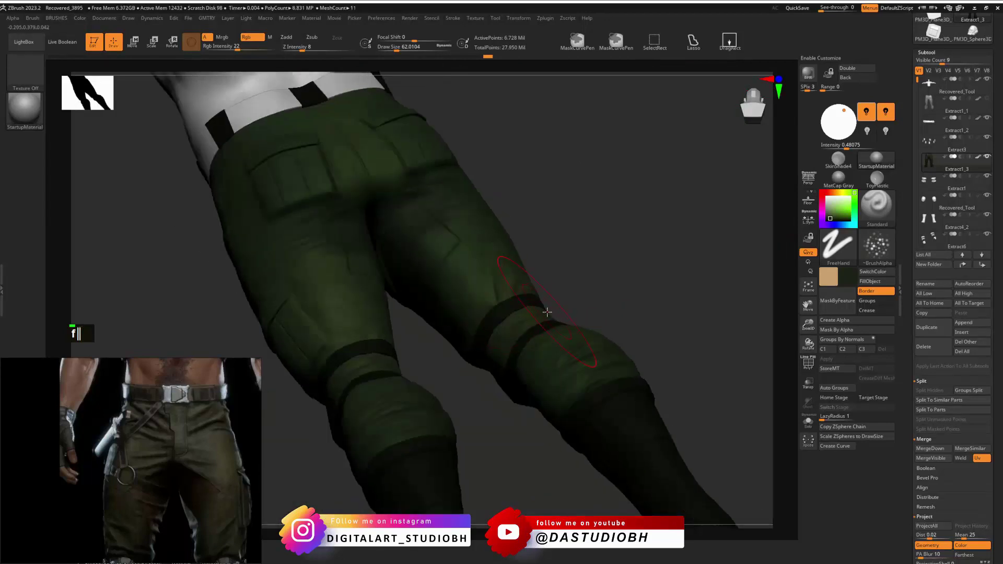
key(f)
Isolate the trousers and flatten them into their UV layout with Morph UV.
click(808, 420)
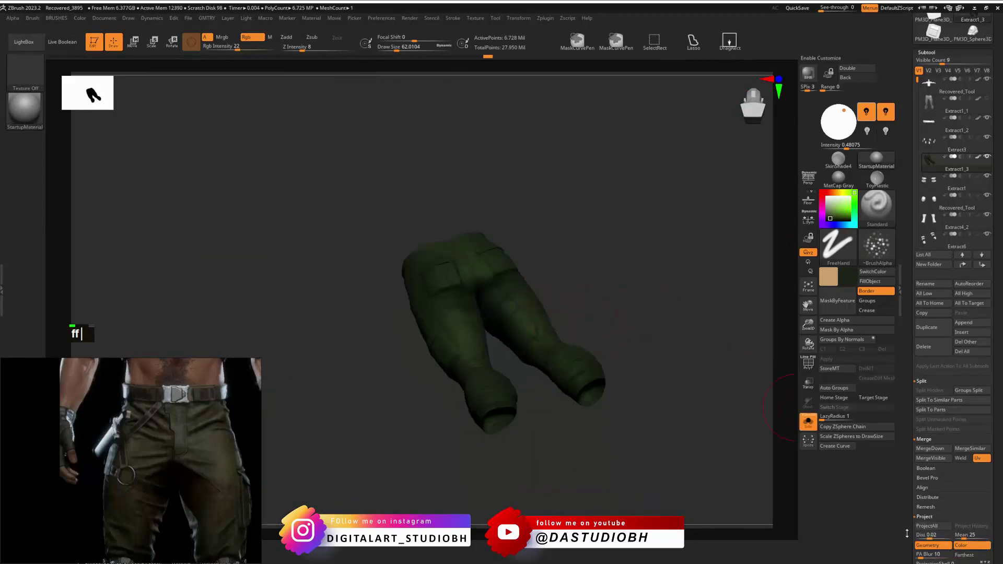
click(934, 361)
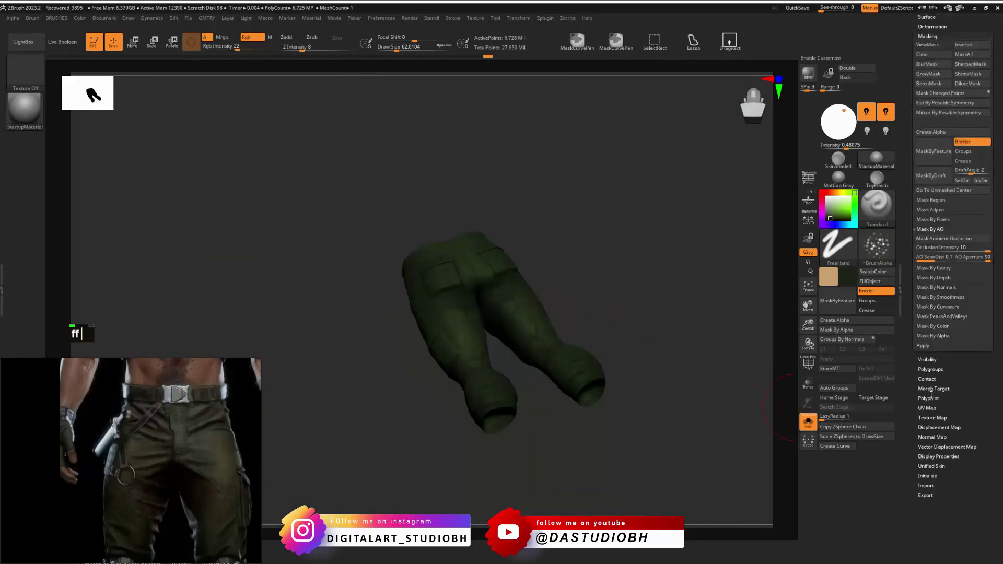
click(928, 407)
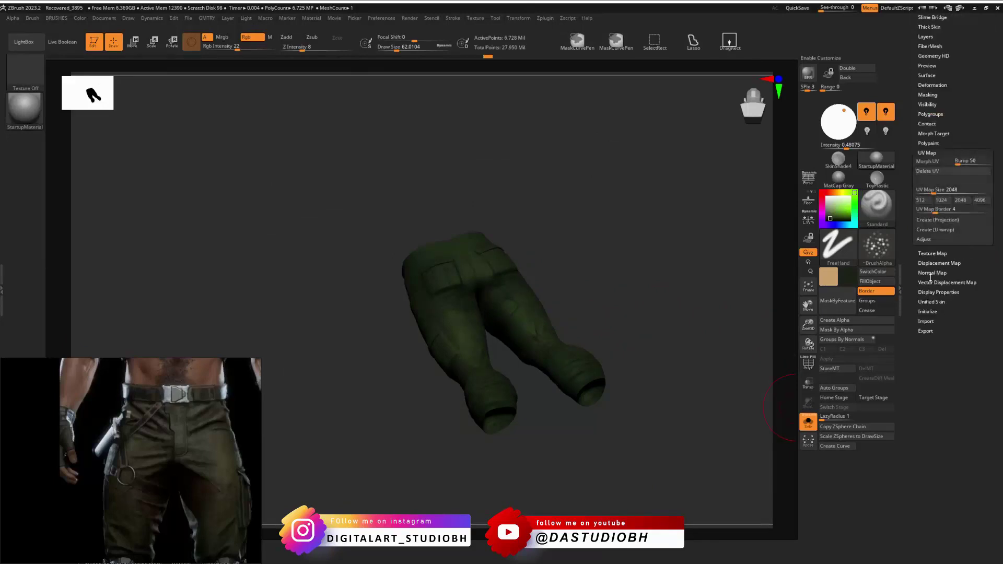
key(ctrl+d)
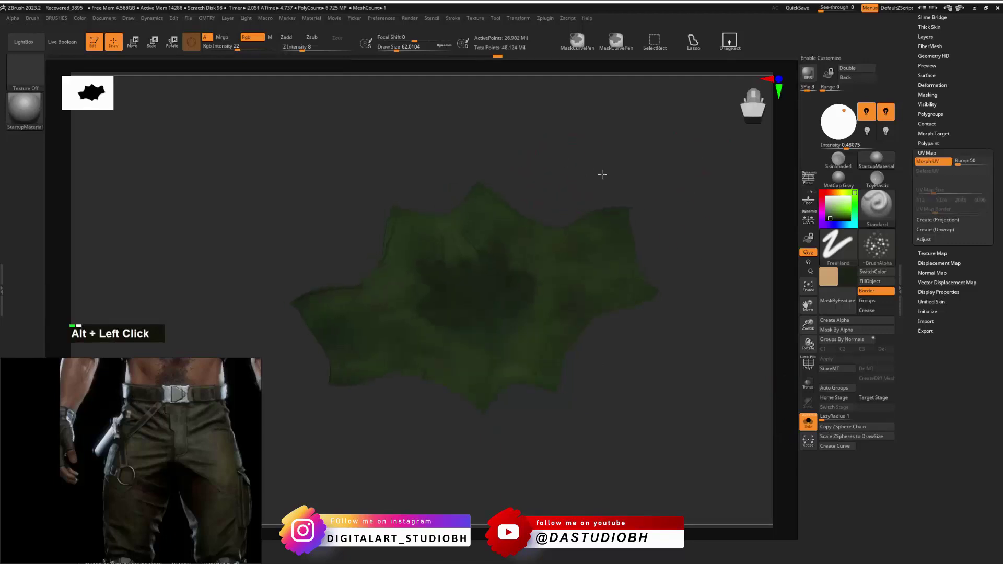
alt+drag(600, 172, 577, 329)
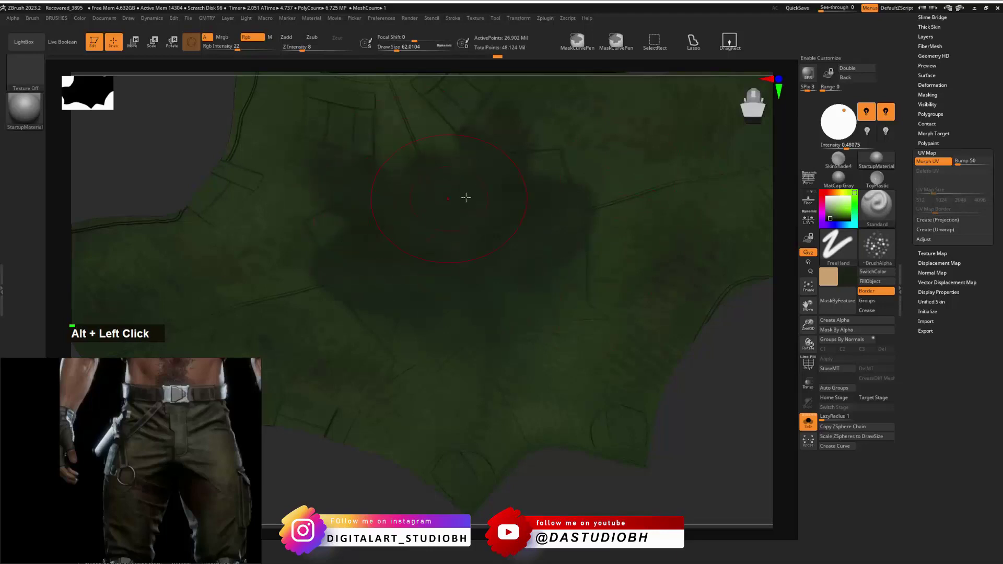
alt+drag(735, 381, 675, 392)
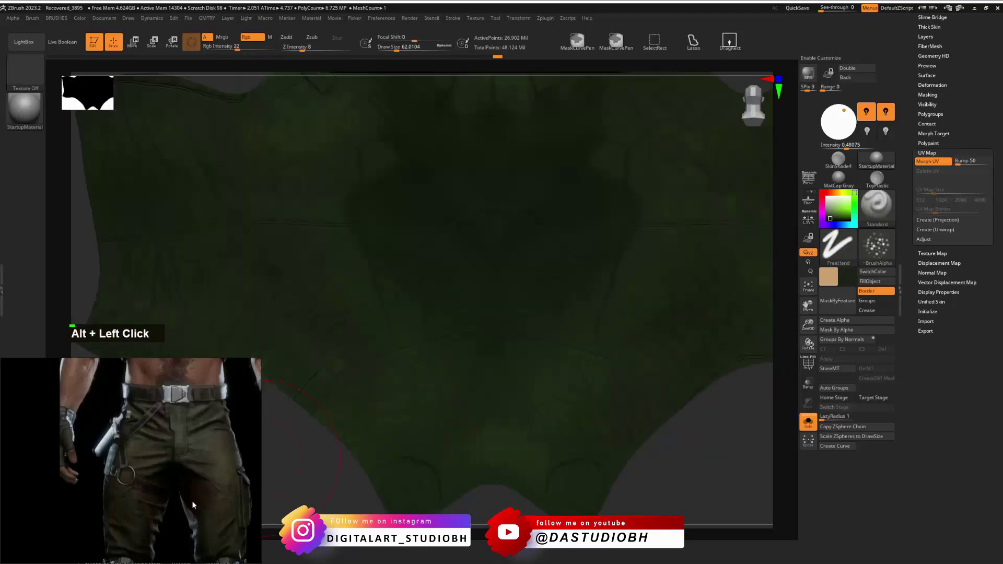
alt+drag(679, 461, 667, 446)
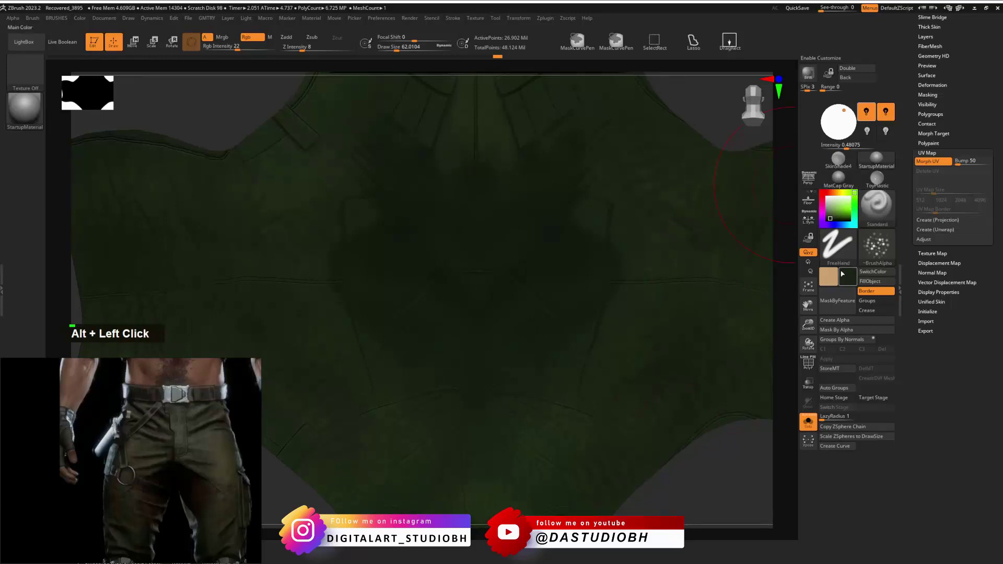
Set the main colour to brown (RGB 109, 78, 37) and reduce the Draw Size to about 17.
drag(848, 192, 838, 214)
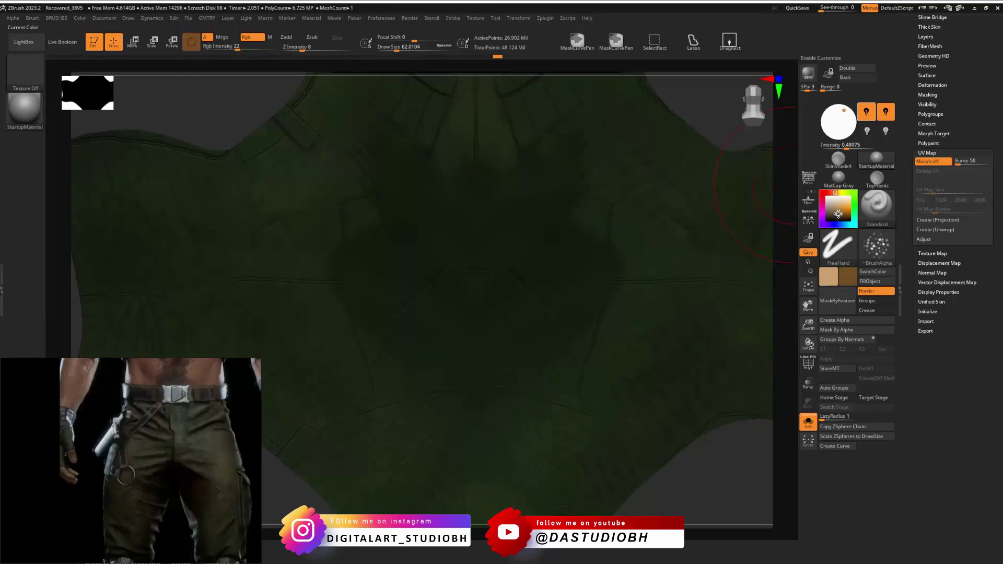
key(s)
drag(455, 278, 448, 279)
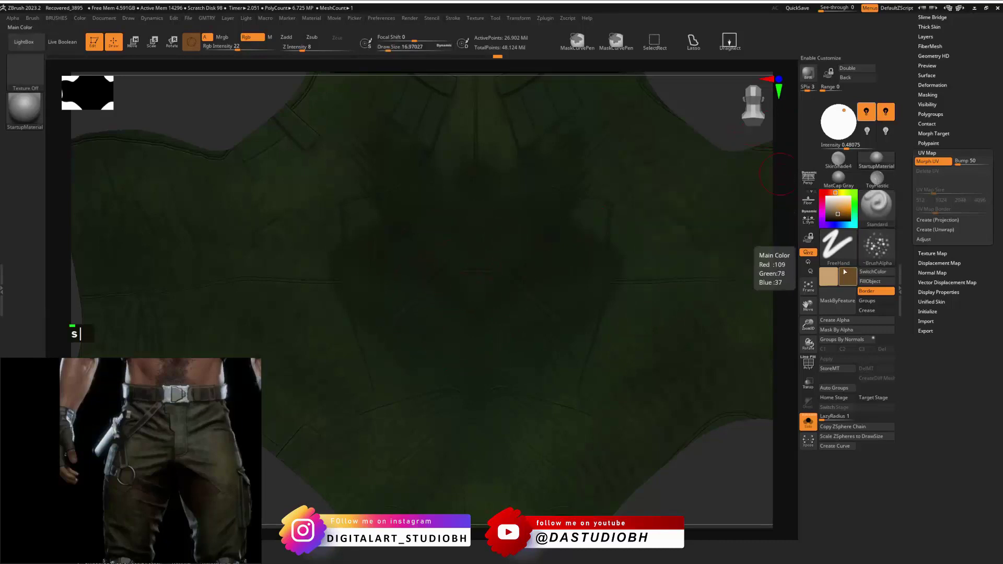
click(238, 46)
drag(238, 46, 272, 46)
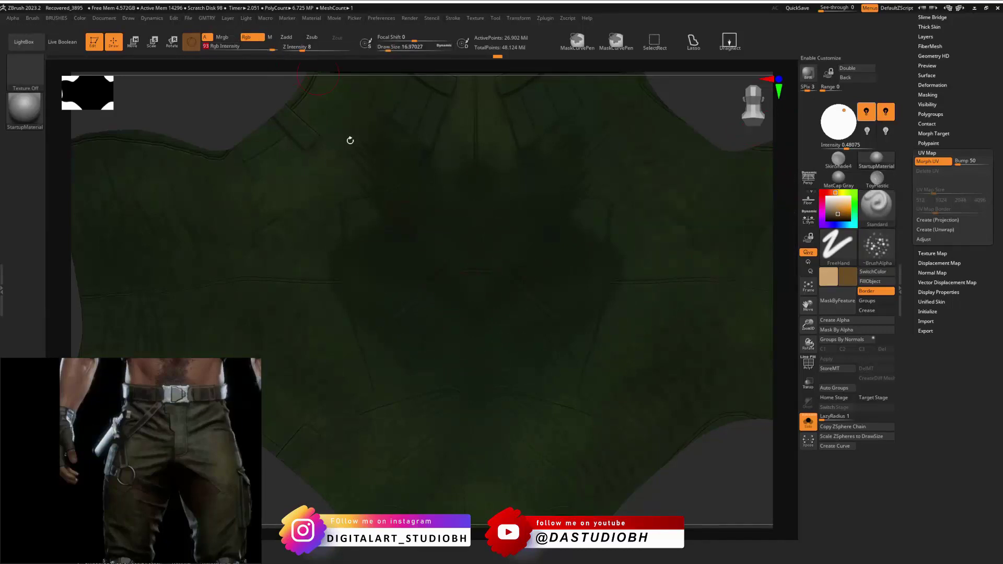
mouse_move(379, 268)
mouse_down()
mouse_move(374, 284)
mouse_move(371, 275)
mouse_up()
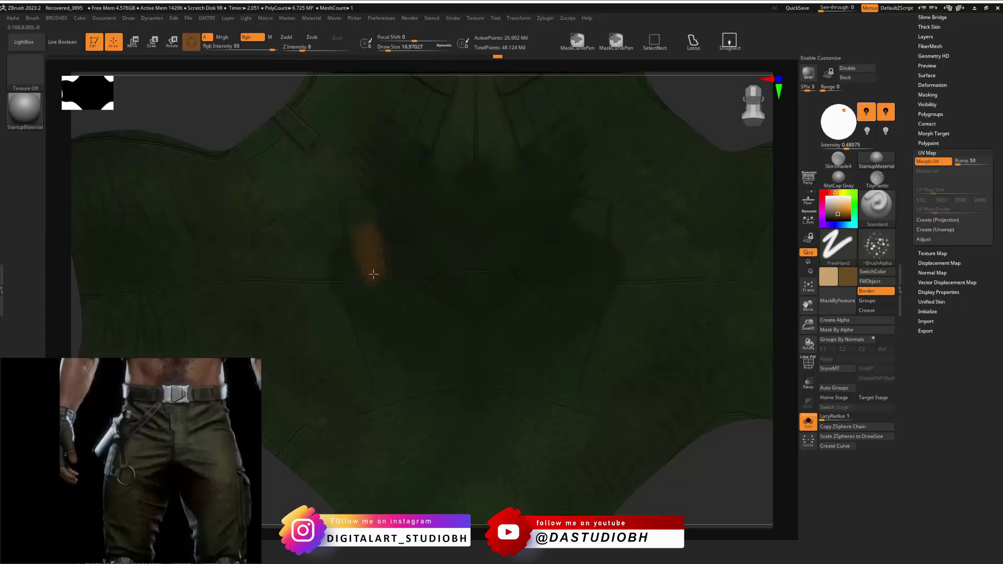
key(ctrl+z)
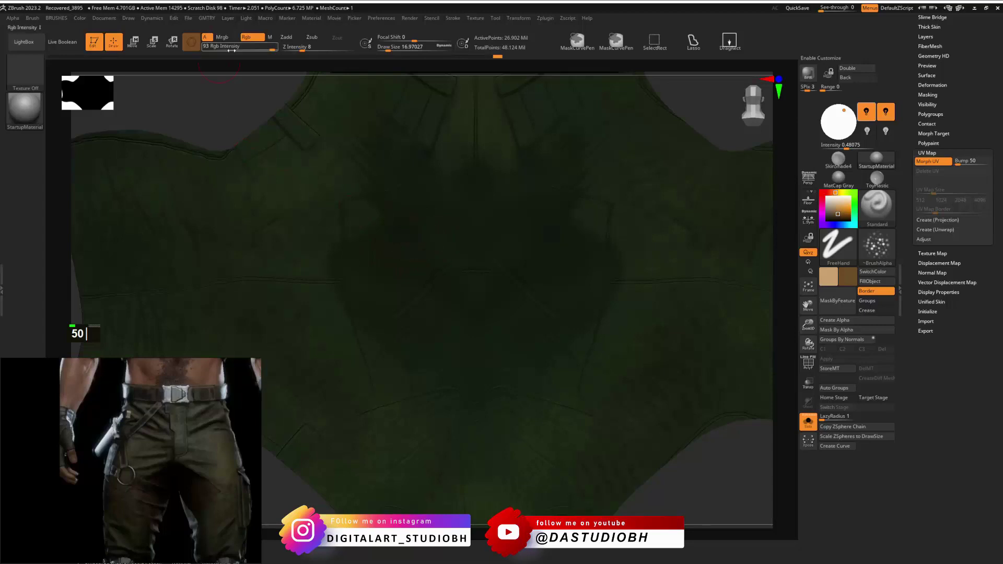
Paint a faint brown stain on the flattened trousers at Rgb Intensity 34 and return the mesh to its 3D shape.
click(245, 47)
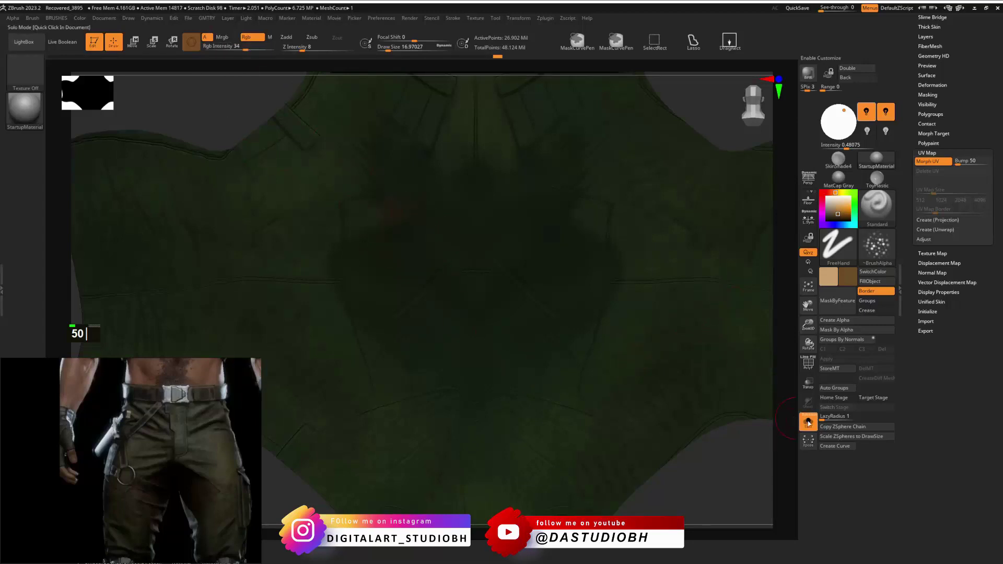
click(808, 423)
click(808, 423)
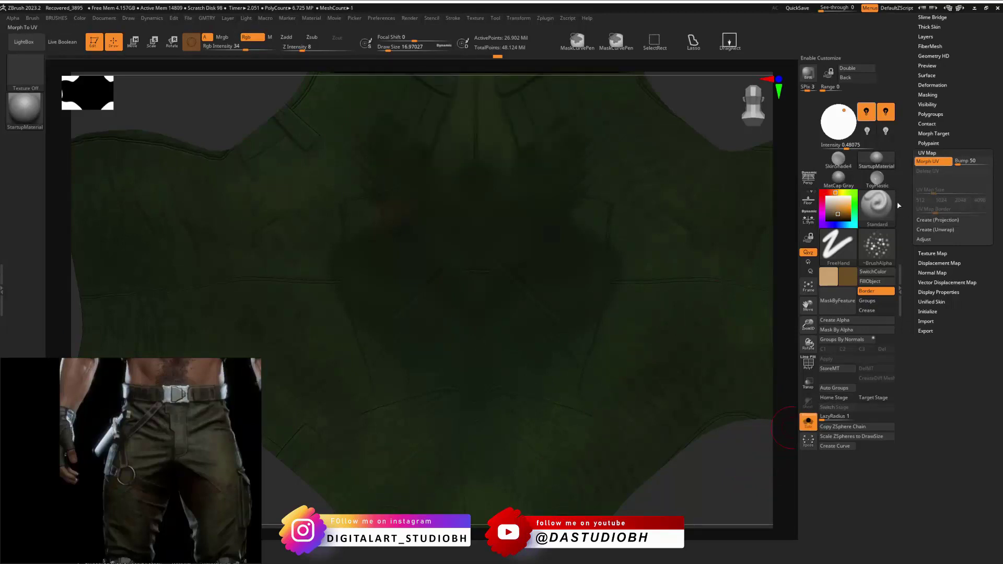
click(930, 161)
drag(910, 204, 912, 268)
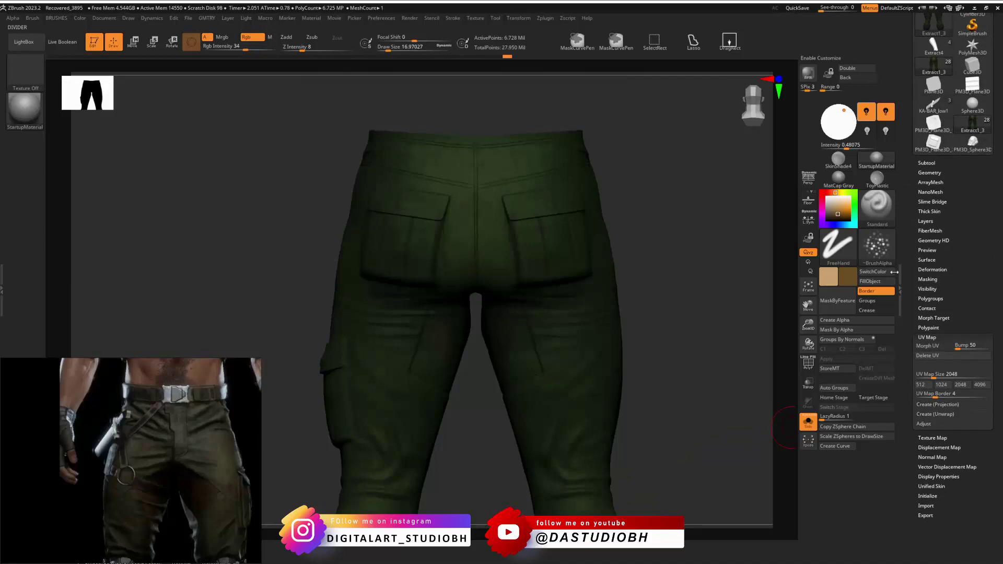
click(878, 248)
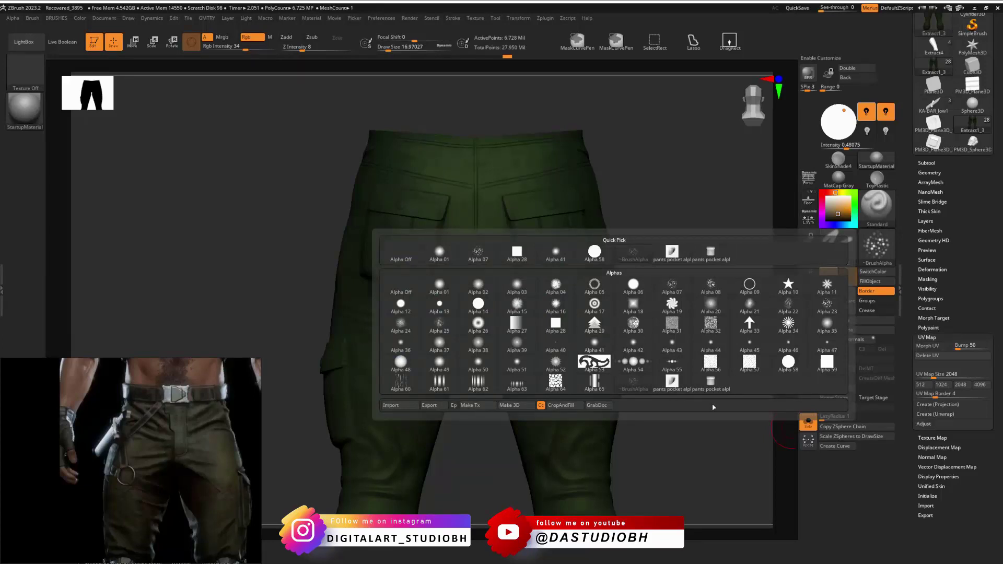
mouse_move(855, 265)
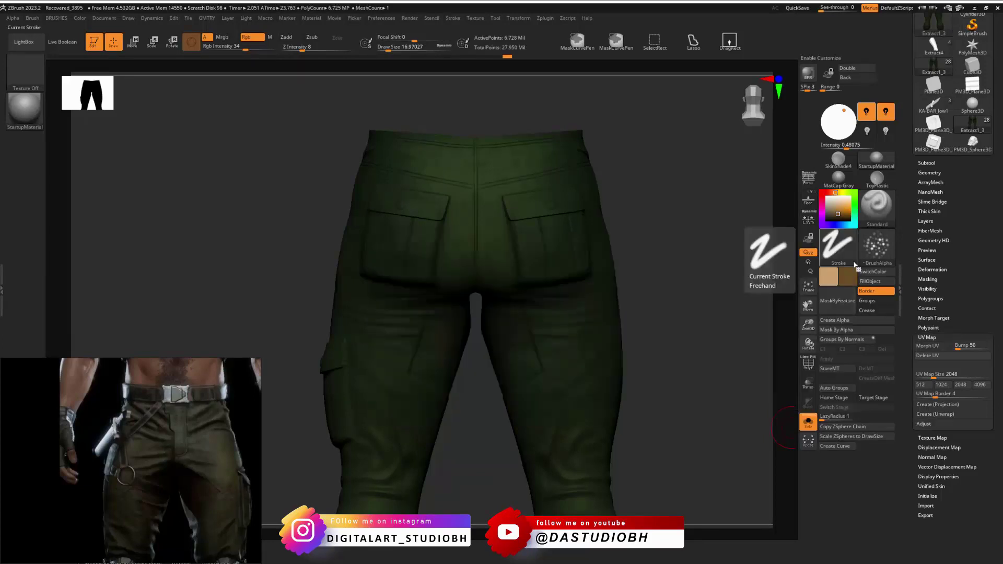
click(873, 398)
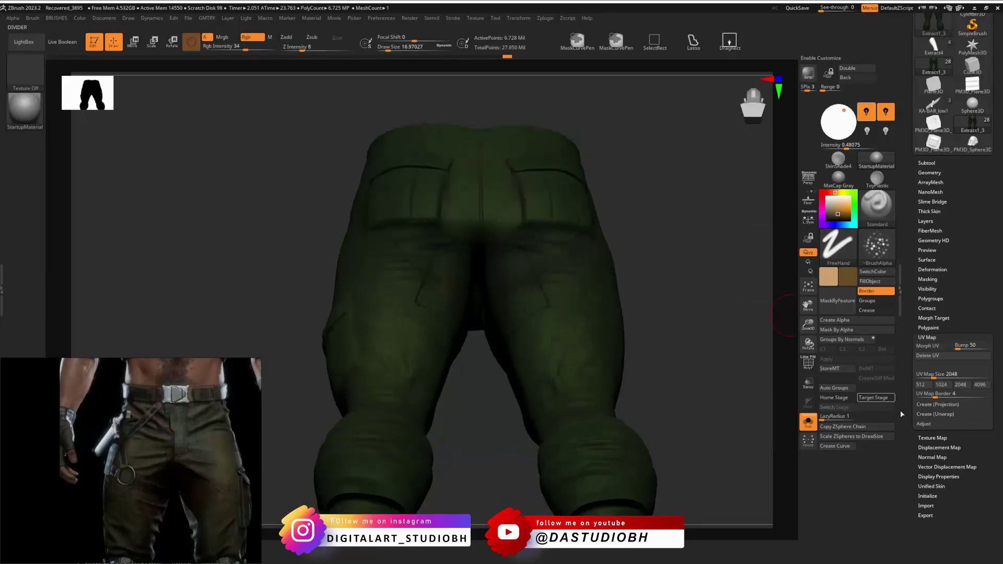
Subdivide the trousers one level higher and flatten them into their UV layout with Morph UV again.
key(ctrl+d)
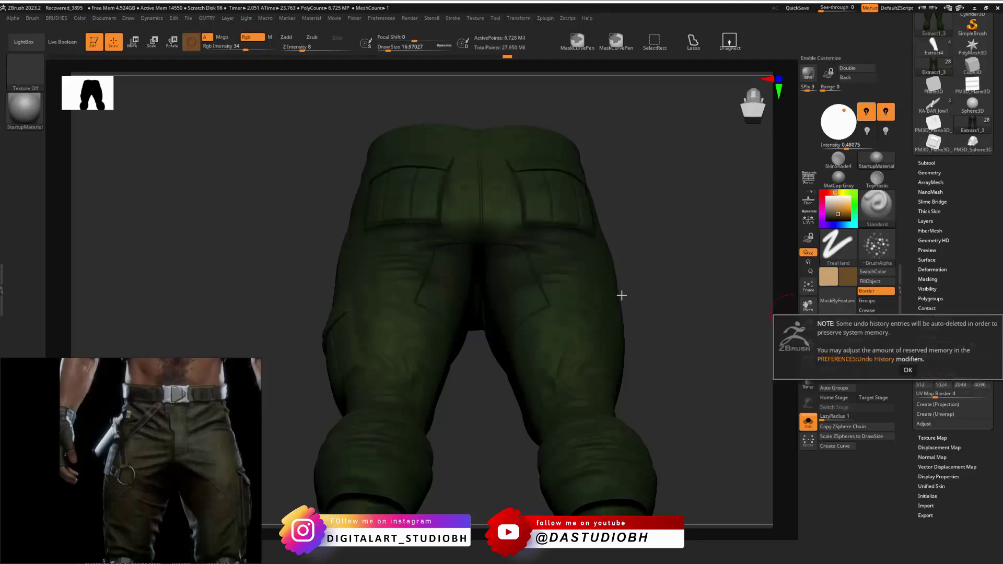
click(910, 370)
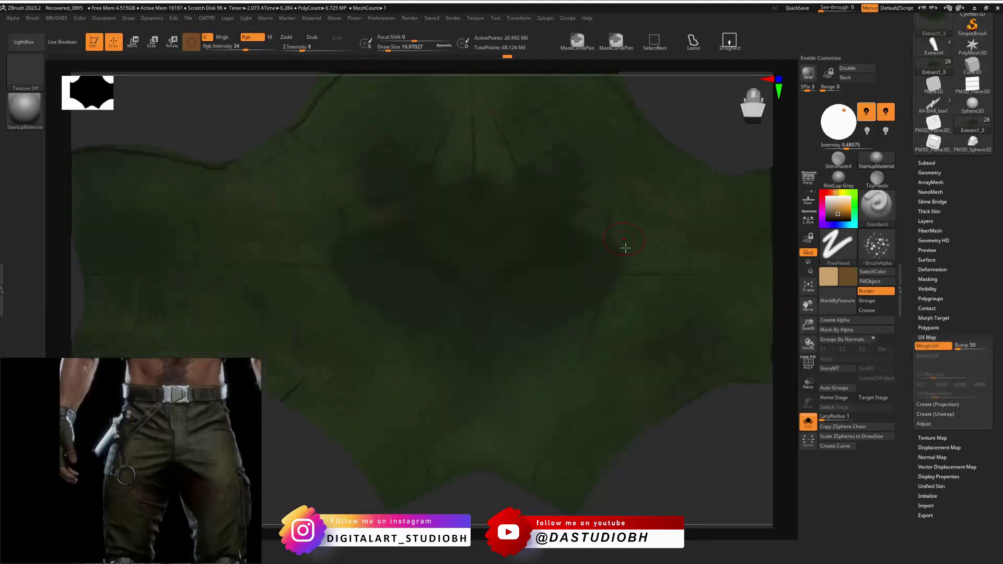
alt+right_click(487, 223)
alt+right_click(486, 208)
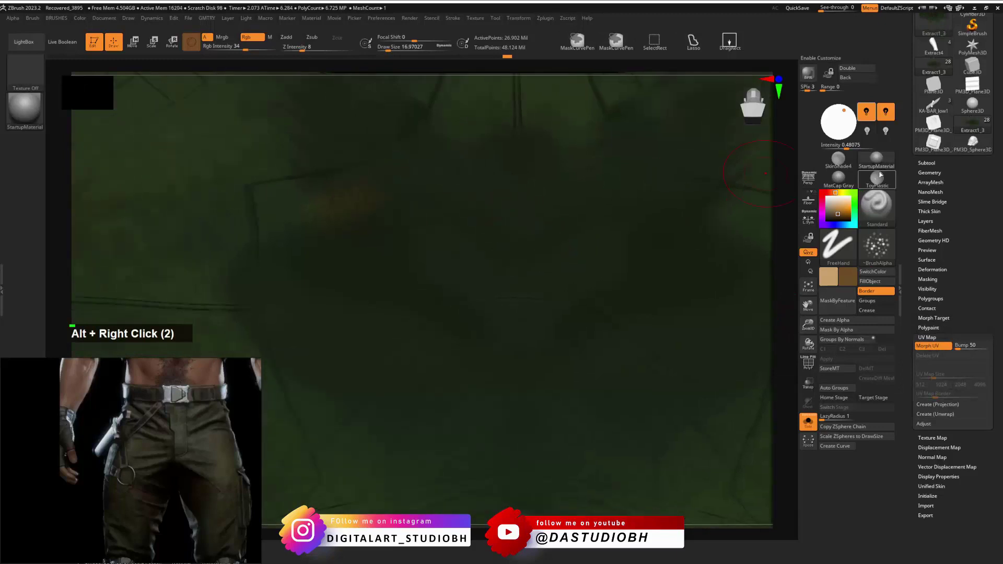
Hide the polypaint on the trousers subtool and set the main colour to white to expose the stitched seams.
scroll(924, 262, up, 5)
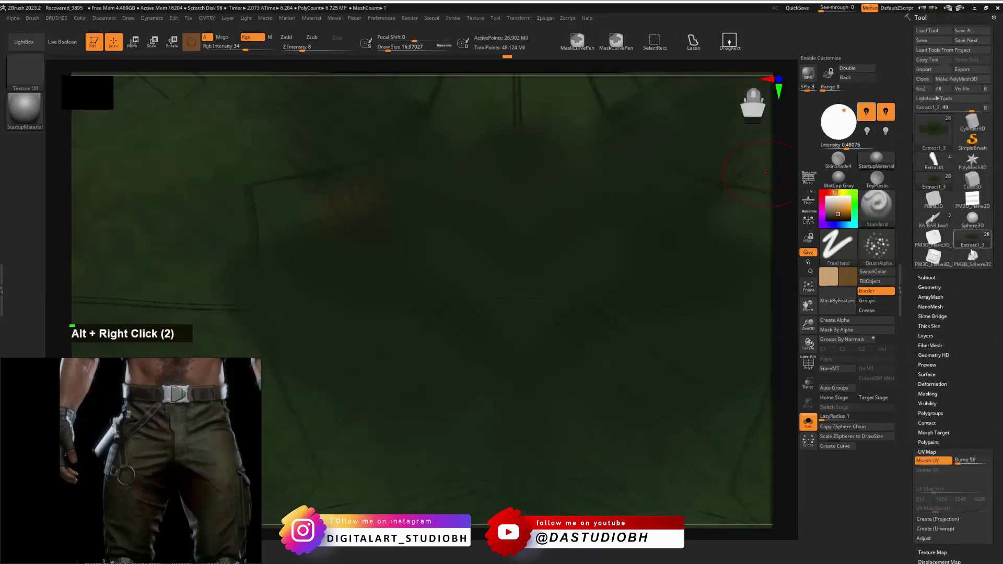
shift+click(927, 277)
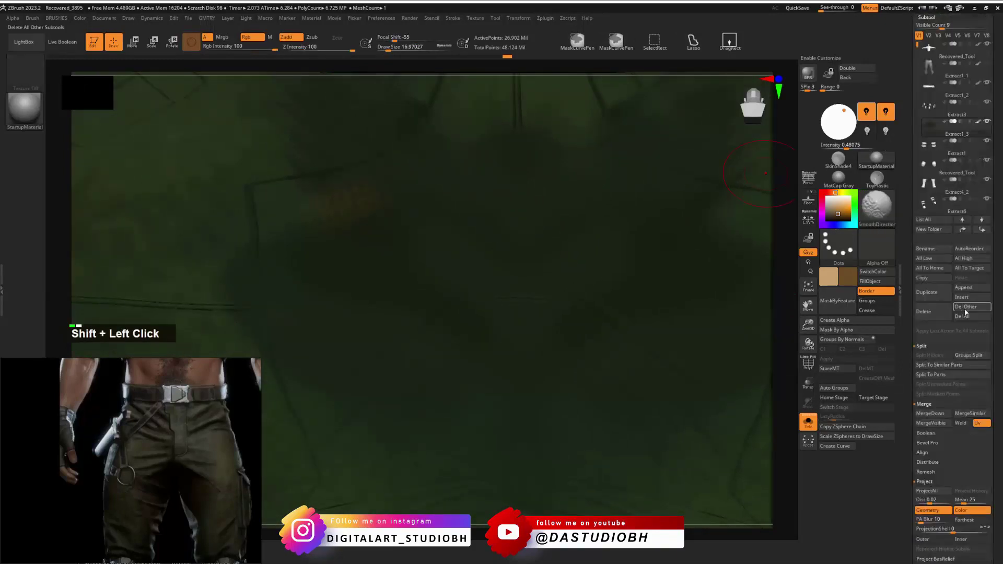
click(979, 122)
alt+right_drag(519, 233, 519, 211)
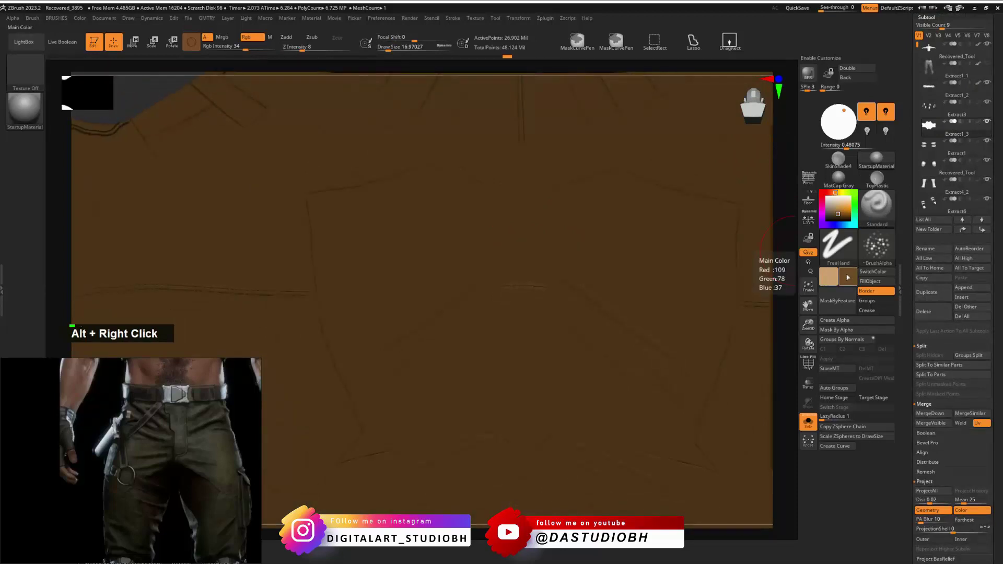
key(v)
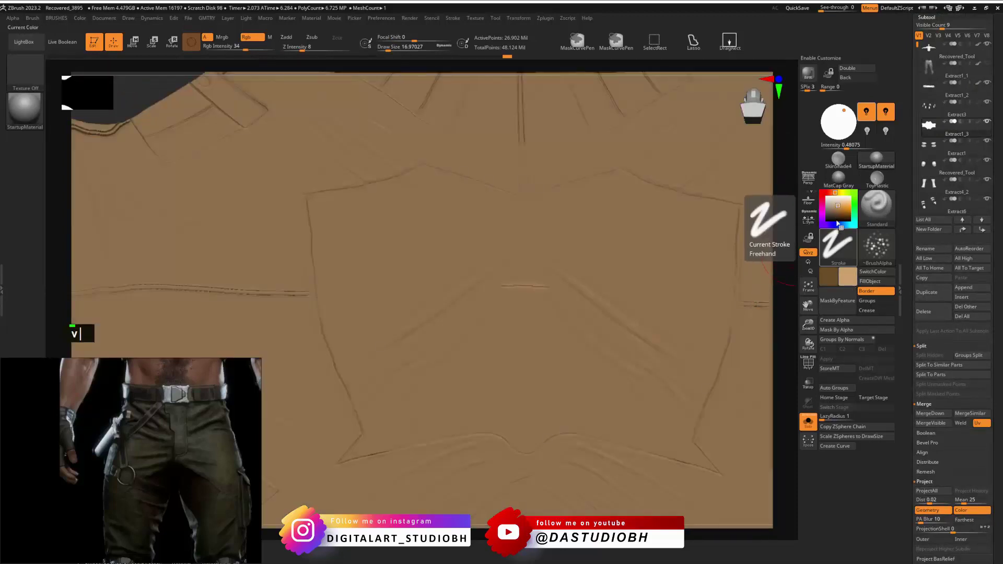
click(828, 197)
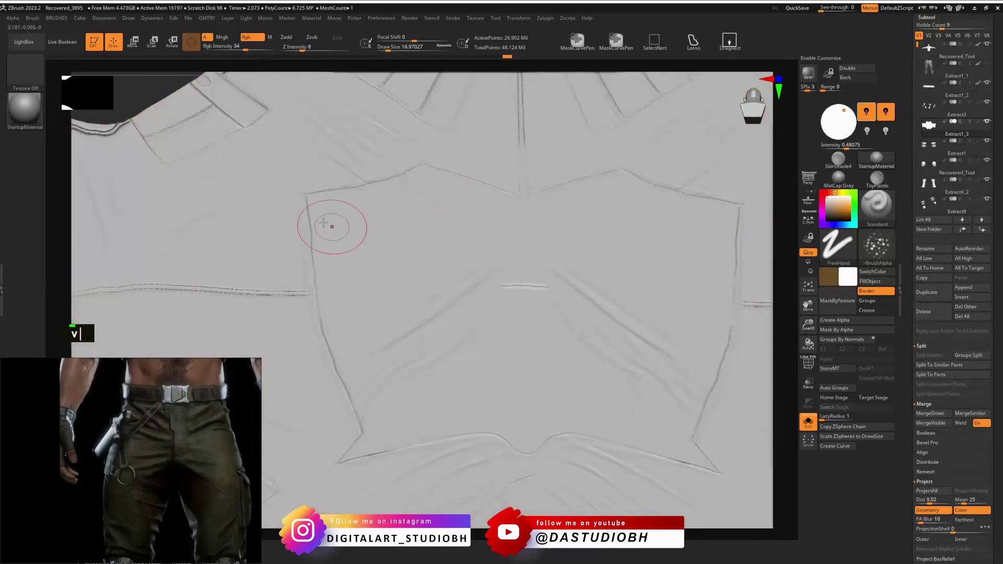
Reduce the Draw Size to about 3, set the masking stroke to Lasso, and try a first mask on the crotch panel.
key(shift)
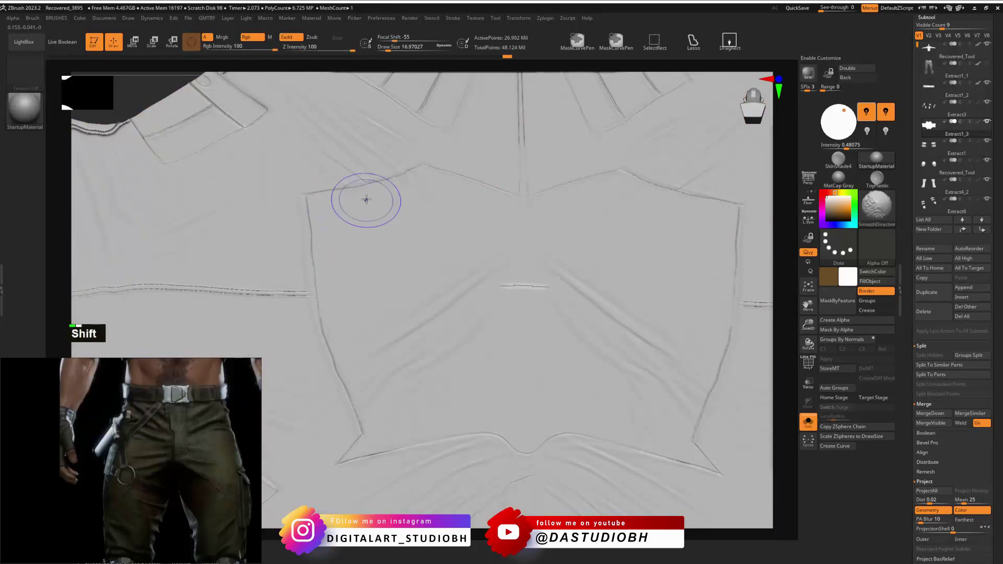
key(s)
drag(324, 195, 316, 196)
key(ctrl)
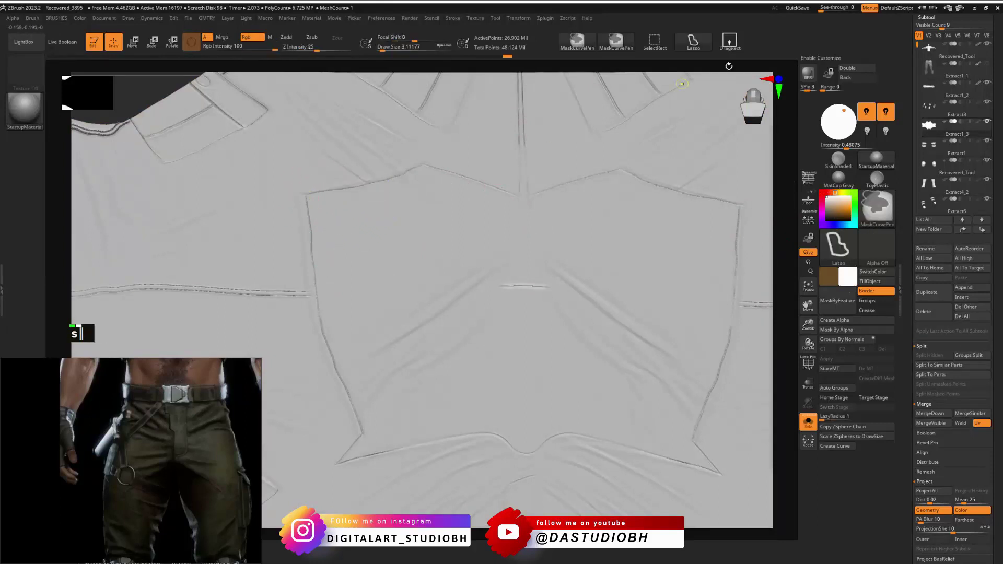
ctrl+click(695, 41)
mouse_move(349, 198)
ctrl+mouse_down()
mouse_move(397, 334)
mouse_move(425, 350)
ctrl+mouse_up()
key(ctrl+z)
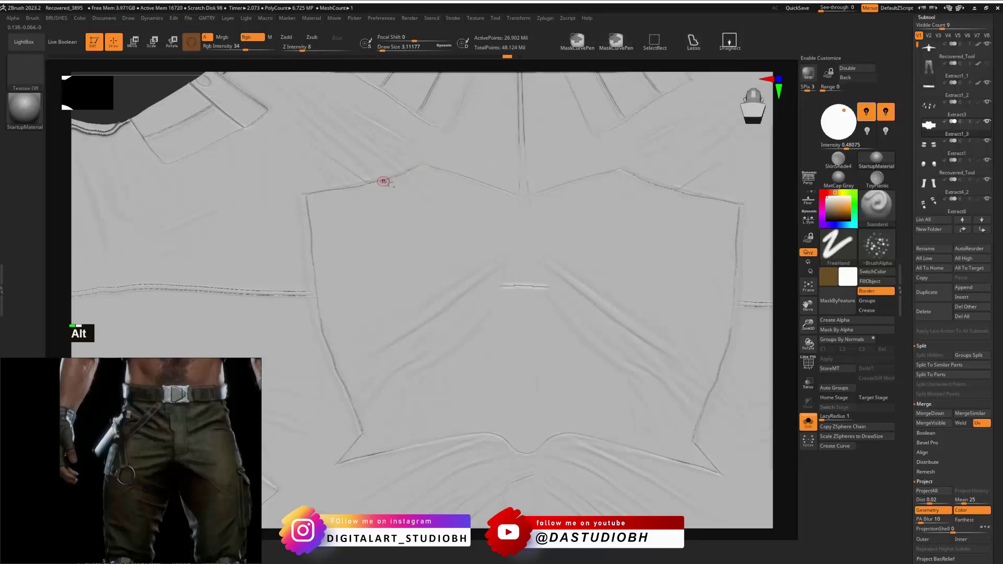
Mask the upper left part of the crotch panel, following its stitched top edge from the corner to the centre seam.
alt+click(780, 228)
alt+drag(779, 227, 780, 295)
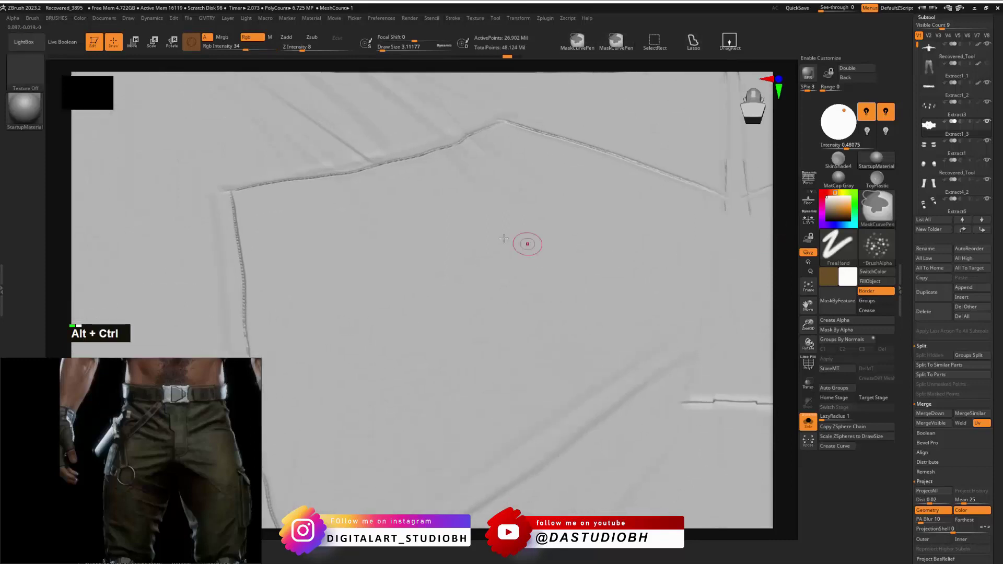
mouse_move(507, 122)
ctrl+mouse_down()
mouse_move(451, 147)
mouse_move(233, 191)
mouse_move(238, 229)
mouse_move(273, 296)
mouse_move(658, 302)
mouse_move(747, 235)
mouse_move(729, 203)
ctrl+mouse_up()
mouse_move(514, 127)
ctrl+mouse_down()
mouse_move(559, 188)
mouse_move(742, 201)
ctrl+mouse_up()
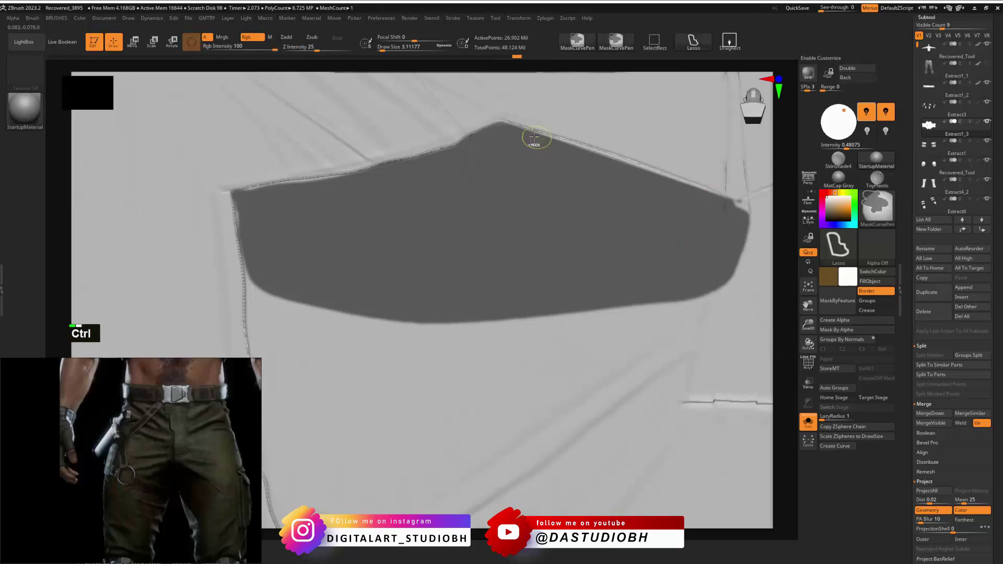
mouse_move(520, 127)
ctrl+mouse_down()
mouse_move(710, 193)
mouse_move(634, 276)
ctrl+mouse_up()
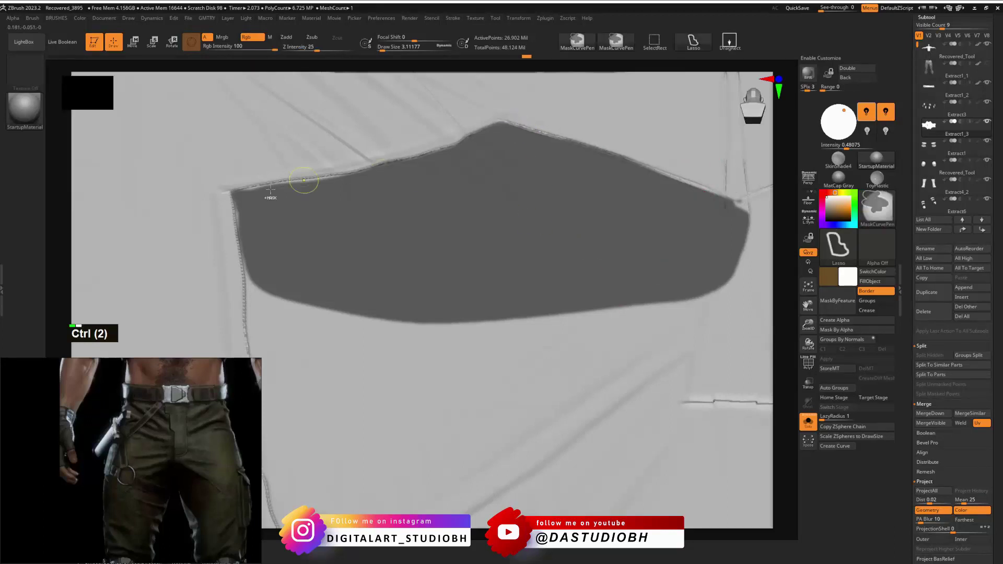
mouse_move(233, 189)
ctrl+mouse_down()
mouse_move(341, 175)
mouse_move(353, 204)
ctrl+mouse_up()
Extend the lasso mask down the crotch panel's stitched left edge, below the horizontal leg seam.
alt+drag(794, 310, 887, 232)
ctrl+drag(319, 124, 332, 166)
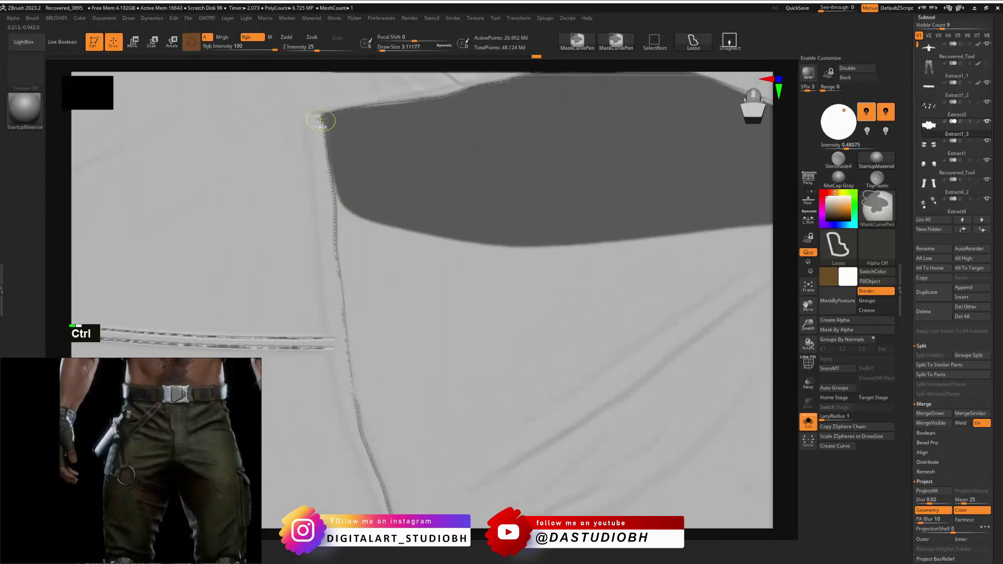
ctrl+drag(320, 121, 336, 246)
mouse_move(350, 382)
ctrl+mouse_down()
mouse_move(386, 496)
mouse_move(516, 477)
mouse_move(724, 230)
mouse_move(773, 224)
ctrl+mouse_up()
Mask the crotch panel's pointed lower left corner and join it to the mask along the left edge.
alt+click(790, 253)
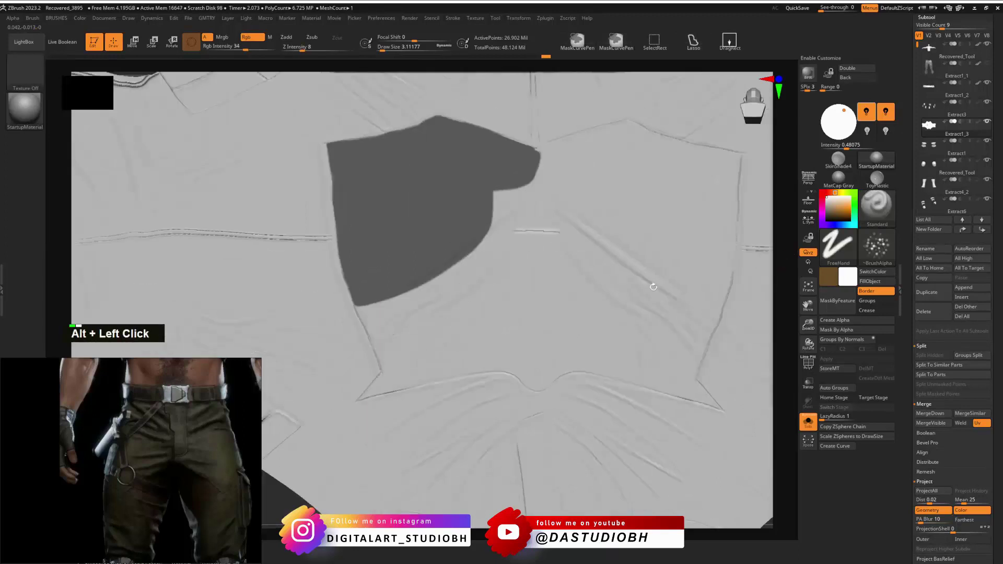
alt+drag(802, 310, 723, 261)
key(ctrl)
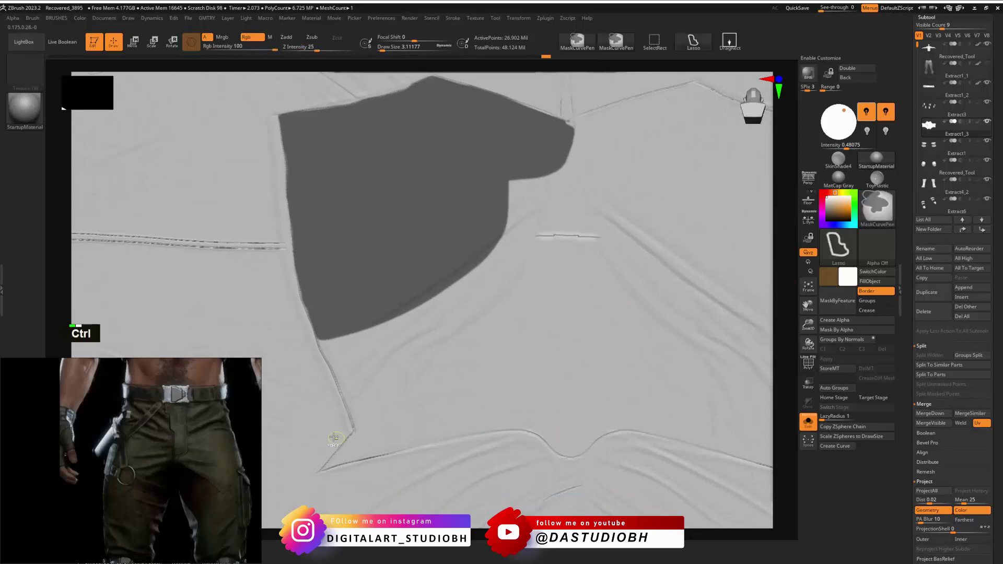
ctrl+click(319, 471)
mouse_move(388, 449)
ctrl+mouse_down()
mouse_move(420, 403)
mouse_move(401, 375)
mouse_move(358, 435)
mouse_move(339, 395)
ctrl+mouse_up()
ctrl+click(357, 434)
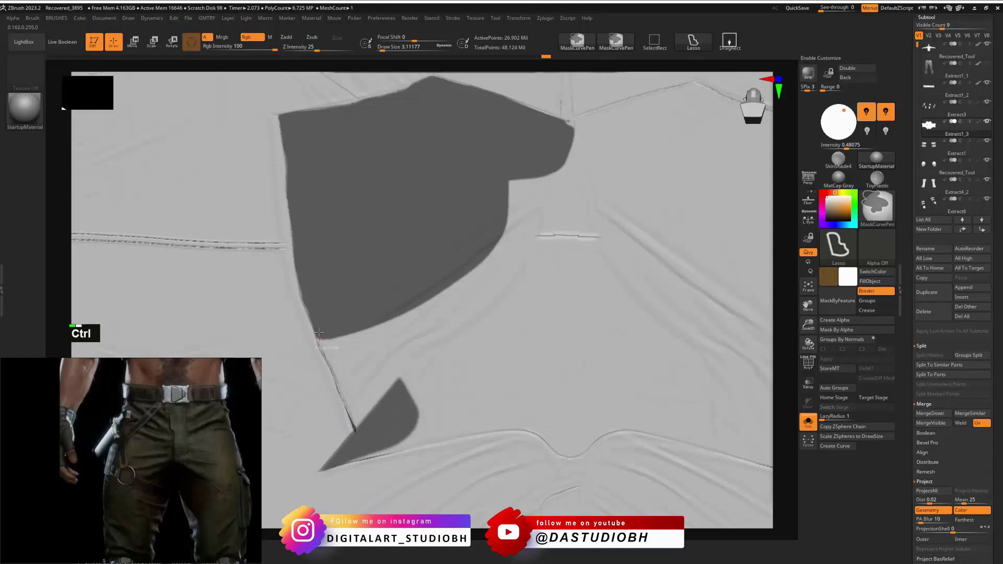
mouse_move(319, 332)
ctrl+mouse_down()
mouse_move(470, 313)
mouse_move(366, 426)
ctrl+mouse_up()
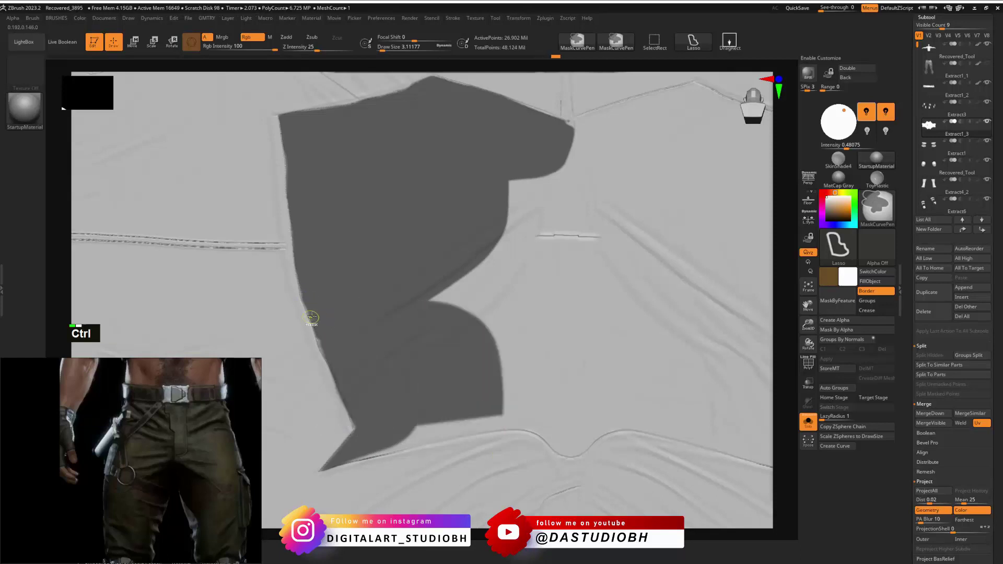
Refine the mask along the lower left edge and extend it along the panel's curved bottom seam past the centre.
ctrl+drag(310, 318, 331, 369)
mouse_move(352, 431)
ctrl+mouse_down()
mouse_move(378, 418)
mouse_move(393, 364)
mouse_move(366, 335)
ctrl+mouse_up()
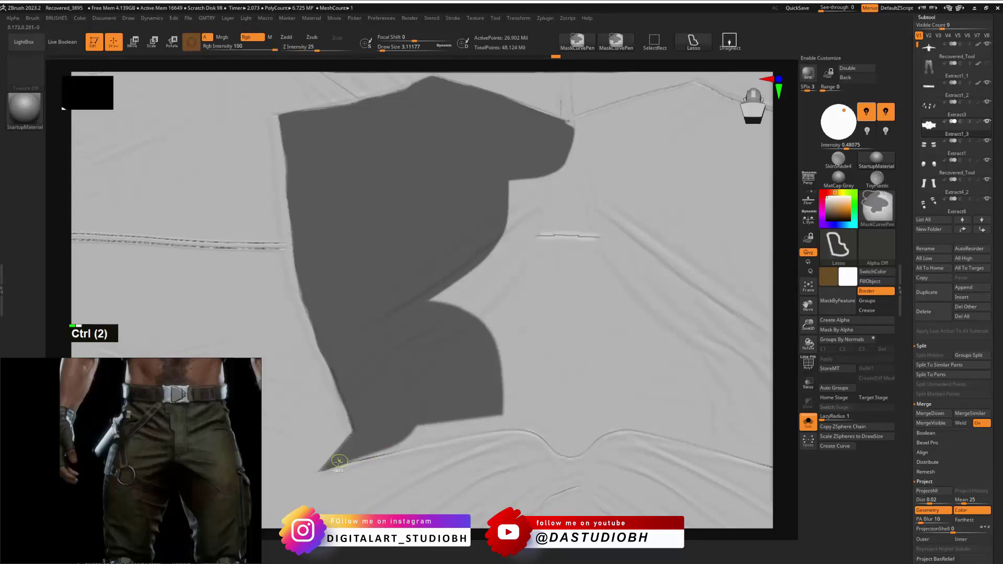
mouse_move(338, 461)
ctrl+mouse_down()
mouse_move(494, 431)
mouse_move(588, 460)
mouse_move(661, 379)
mouse_move(429, 256)
ctrl+mouse_up()
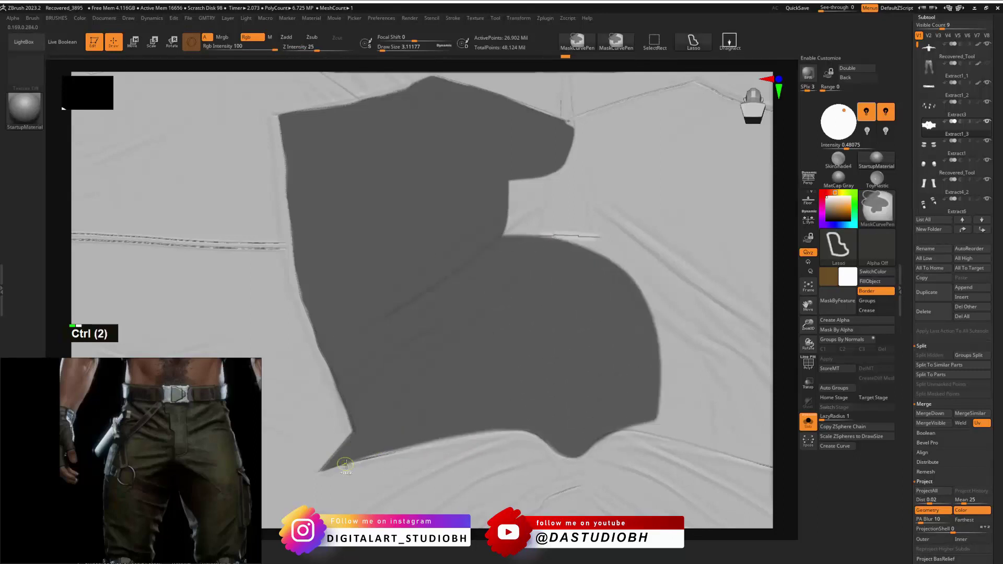
ctrl+drag(358, 459, 517, 334)
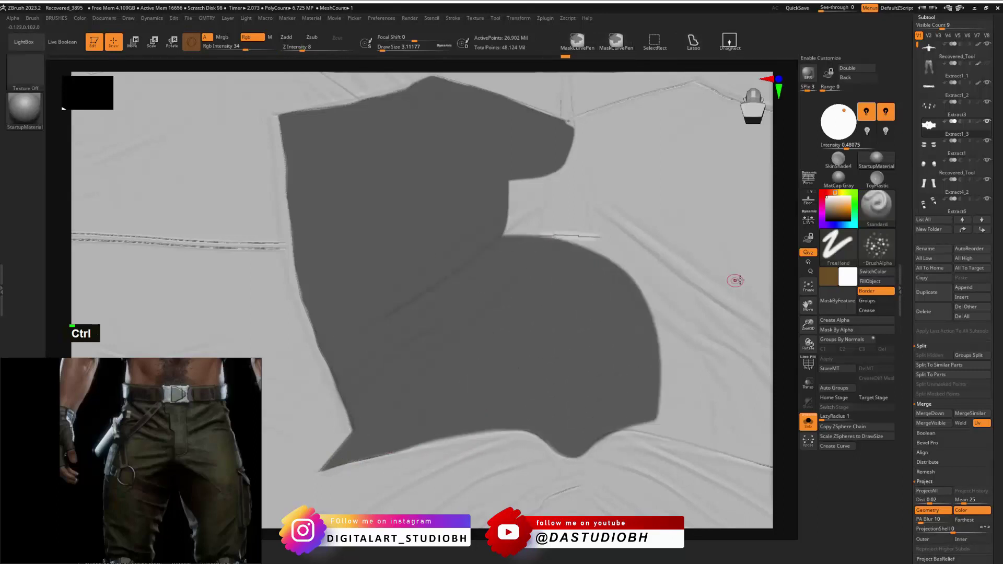
Mask the right half of the crotch panel along its seams, trim the excess and fill the unmasked gap in the middle.
mouse_move(674, 282)
alt+mouse_down()
mouse_move(385, 325)
mouse_move(390, 278)
alt+mouse_up()
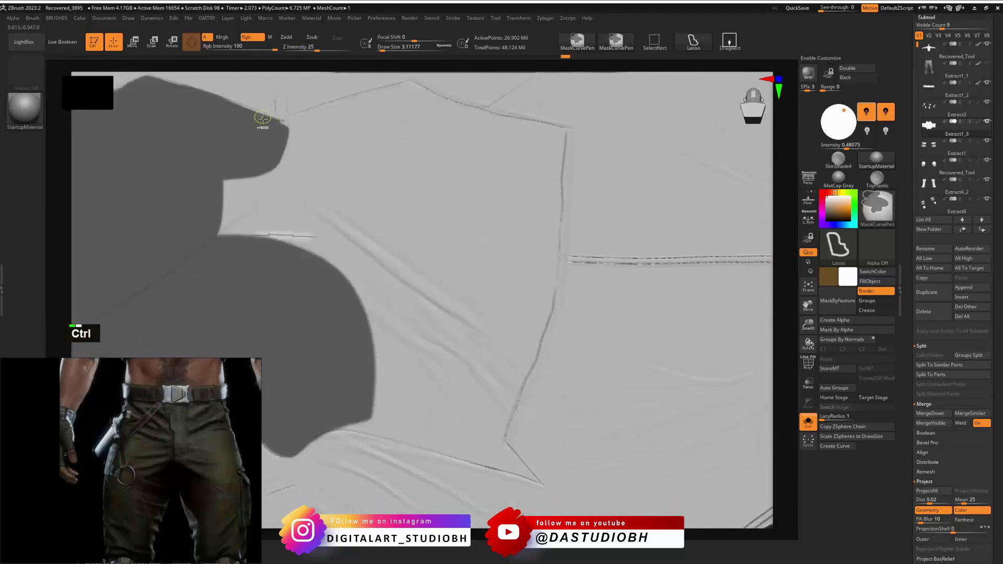
mouse_move(266, 120)
ctrl+mouse_down()
mouse_move(405, 81)
mouse_move(568, 130)
mouse_move(543, 340)
mouse_move(506, 438)
mouse_move(541, 483)
mouse_move(334, 426)
mouse_move(506, 472)
mouse_move(423, 410)
ctrl+mouse_up()
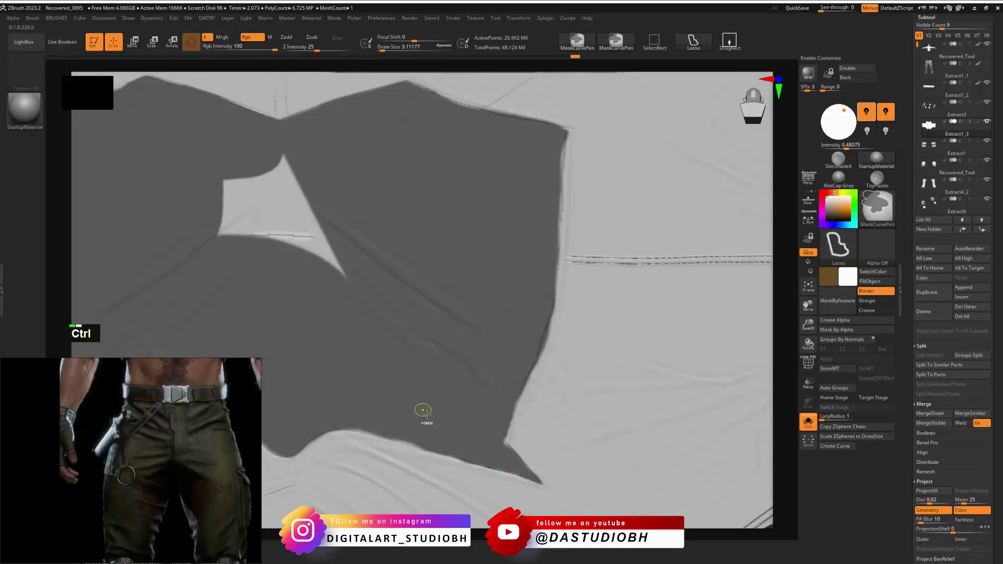
ctrl+alt+drag(525, 393, 532, 327)
mouse_move(308, 152)
ctrl+mouse_down()
mouse_move(176, 202)
mouse_move(416, 181)
mouse_move(402, 171)
ctrl+mouse_up()
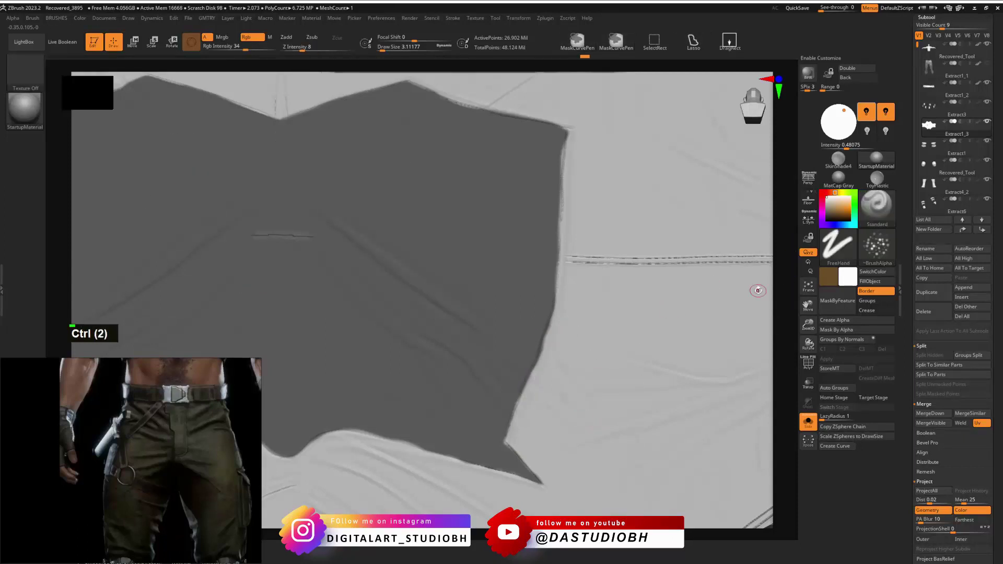
Invert the mask so only the crotch panel can be painted.
ctrl+click(778, 224)
ctrl+click(709, 284)
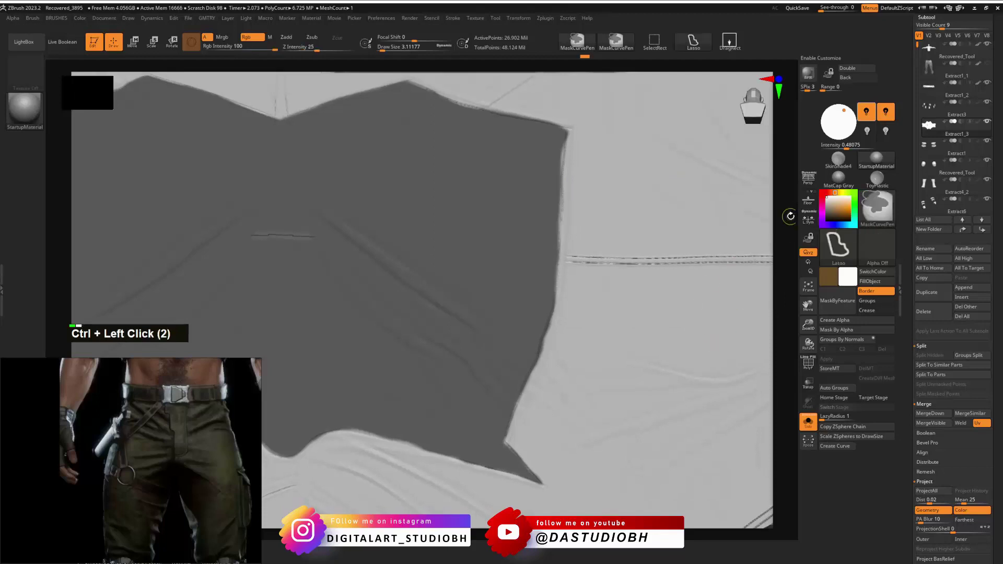
key(f)
ctrl+click(543, 268)
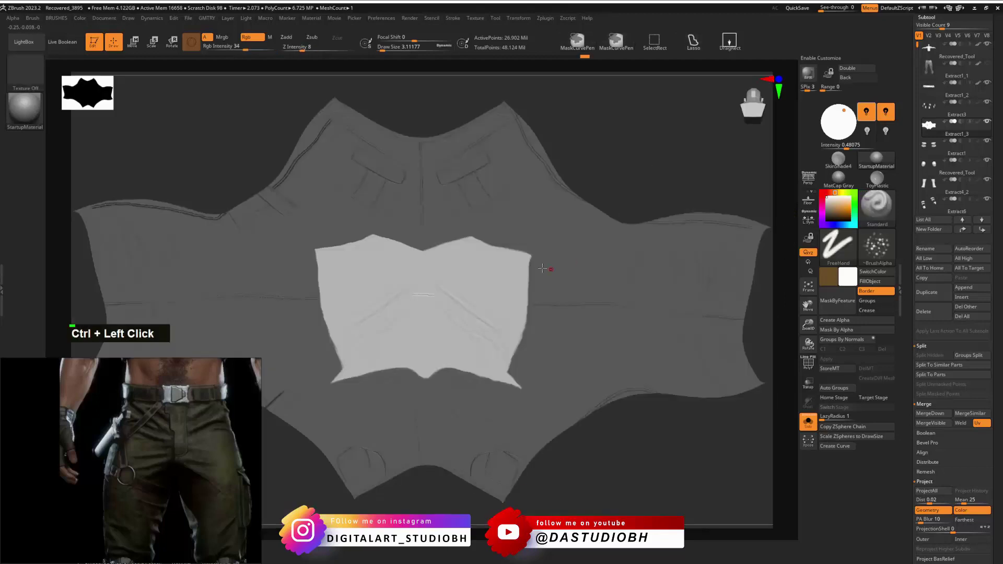
key(ctrl+b)
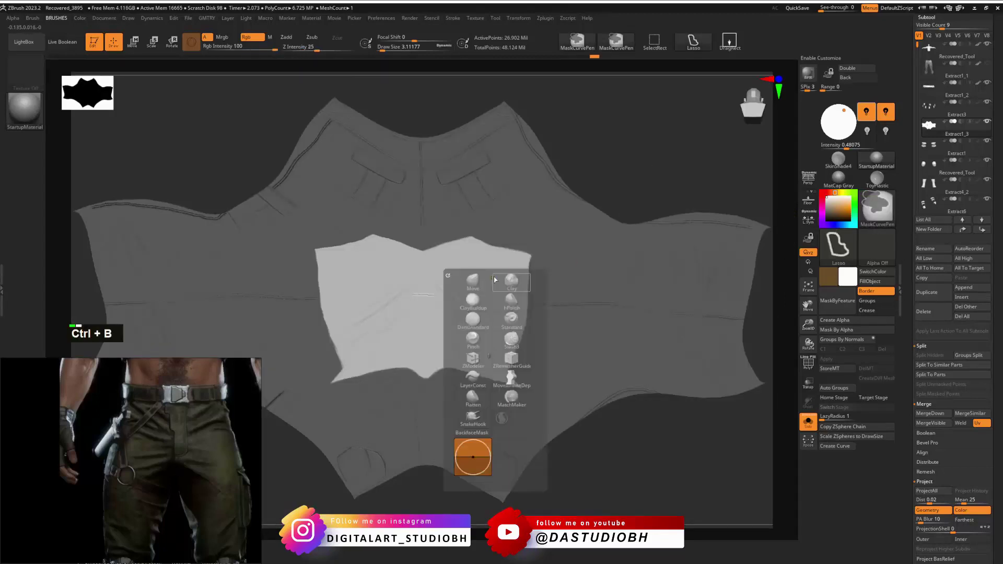
Raise the Draw Size to about 108 and paint the unmasked crotch panel with mottled white.
key(s)
drag(455, 301, 473, 301)
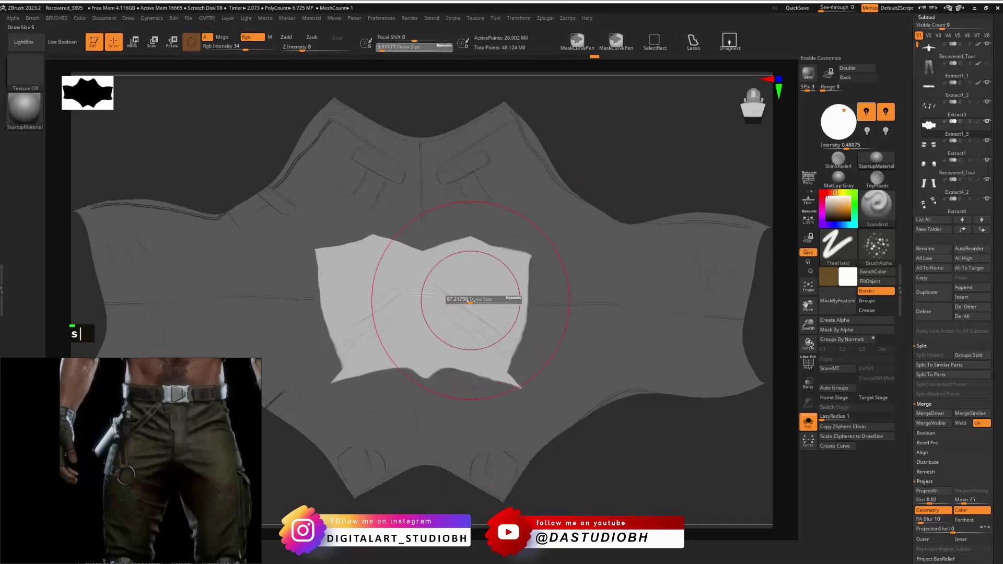
mouse_move(383, 290)
mouse_down()
mouse_move(478, 346)
mouse_move(443, 288)
mouse_move(405, 331)
mouse_move(356, 315)
mouse_move(361, 287)
mouse_up()
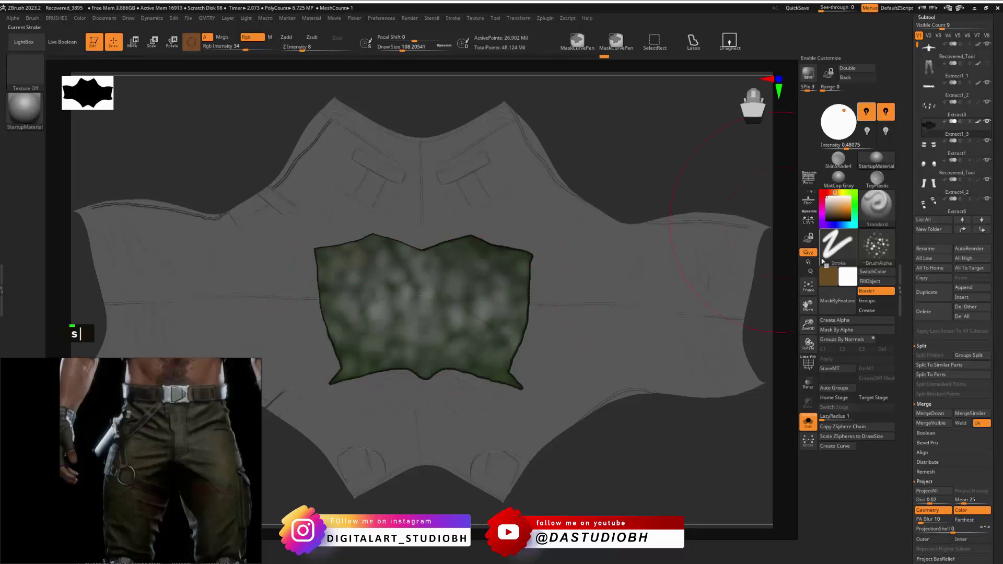
Switch to the brown colour and paint over the whole crotch panel until evenly covered, using a Draw Size of about 54.
key(v)
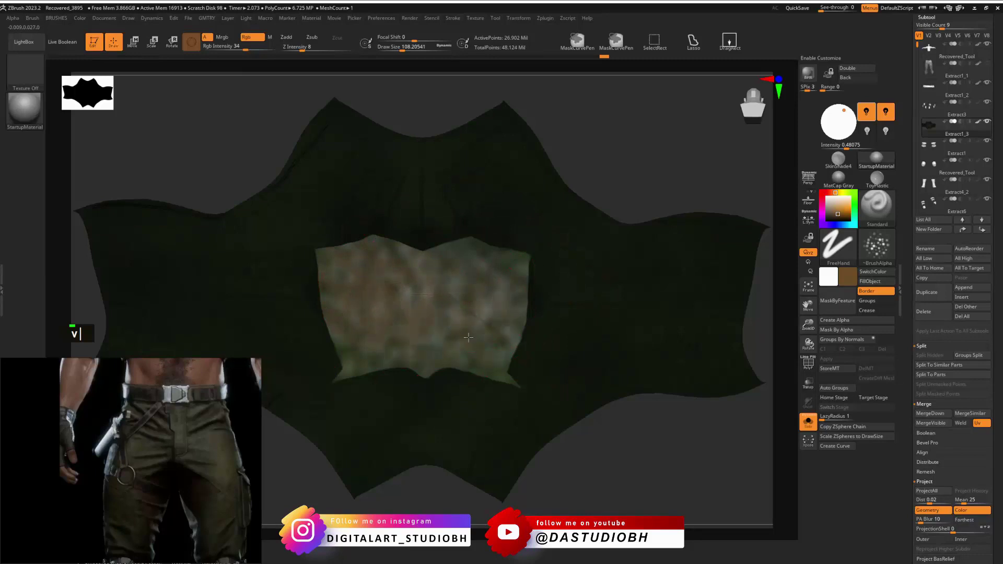
drag(469, 337, 448, 309)
key(s)
key(s)
click(457, 318)
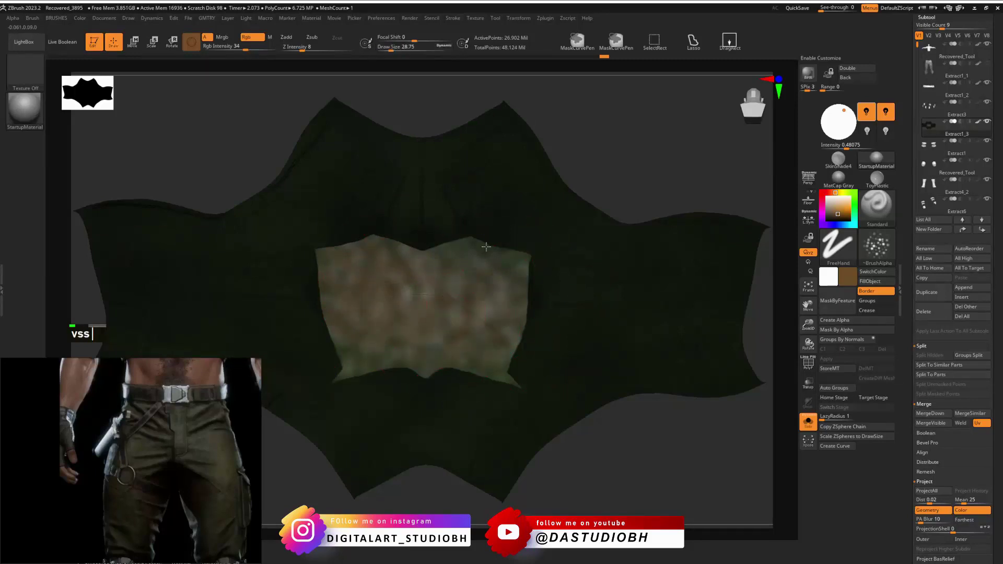
key(s)
drag(424, 300, 432, 300)
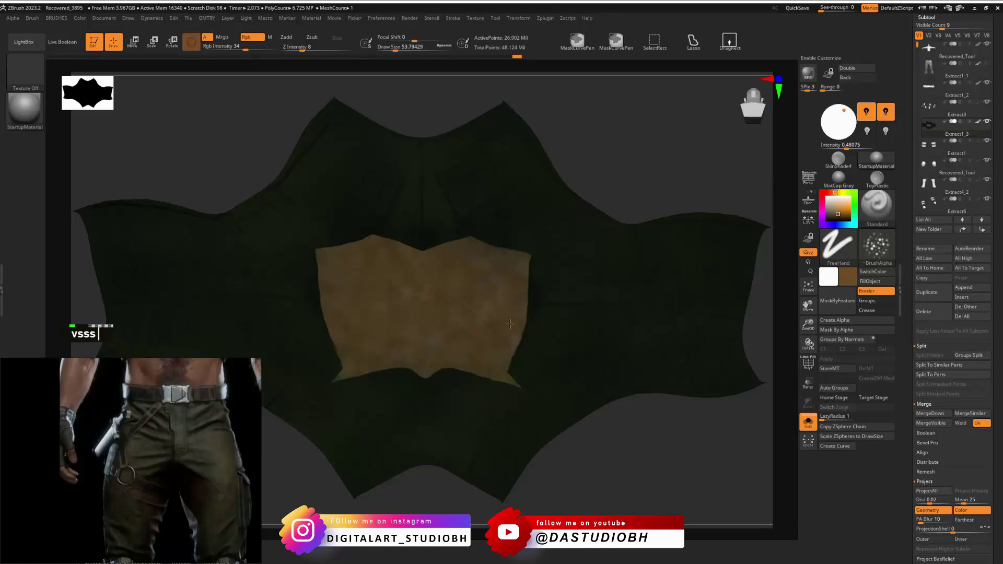
Switch to dark green, set Rgb Intensity to 13 and softly shade the unmasked crotch panel, using a Draw Size of about 25.
alt+drag(847, 277, 604, 324)
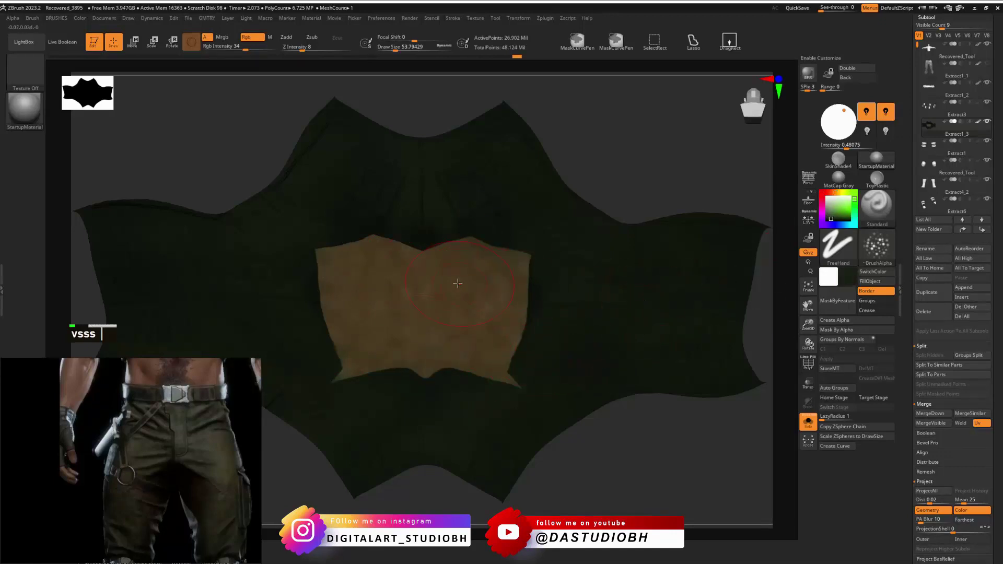
click(230, 47)
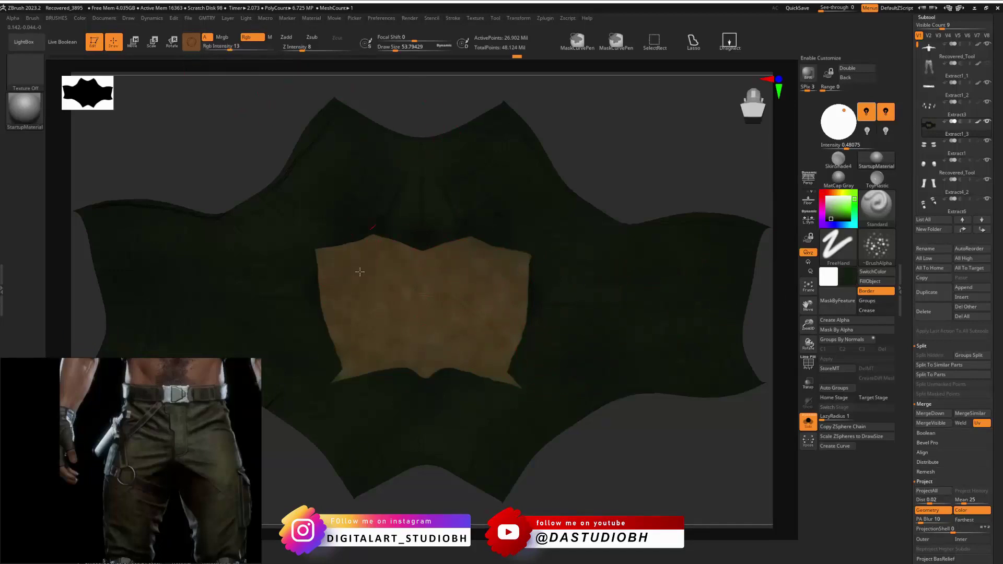
key(s)
click(424, 329)
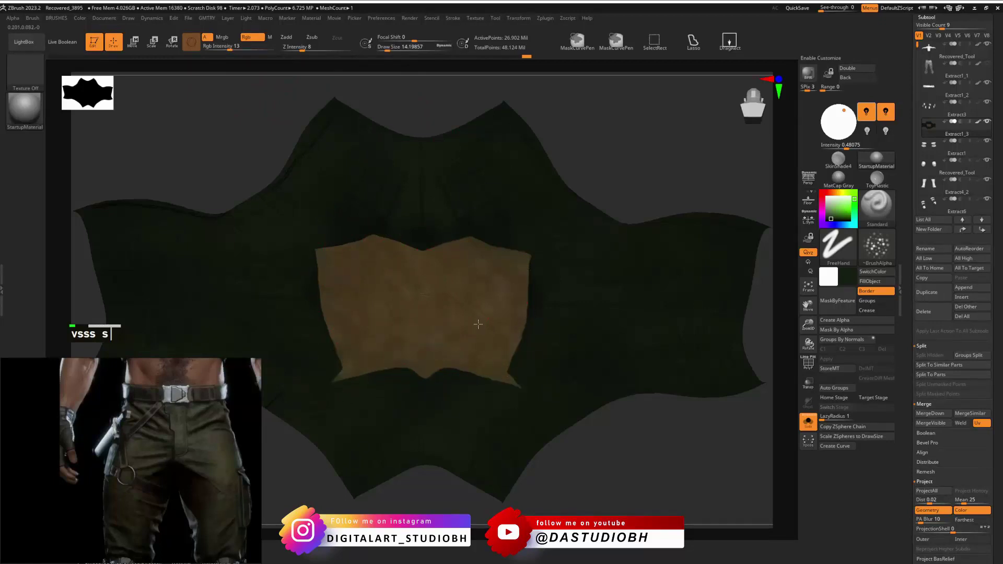
key(s)
click(414, 291)
Clear the mask and return the trousers from the flattened UV layout to their 3D shape.
ctrl+click(779, 384)
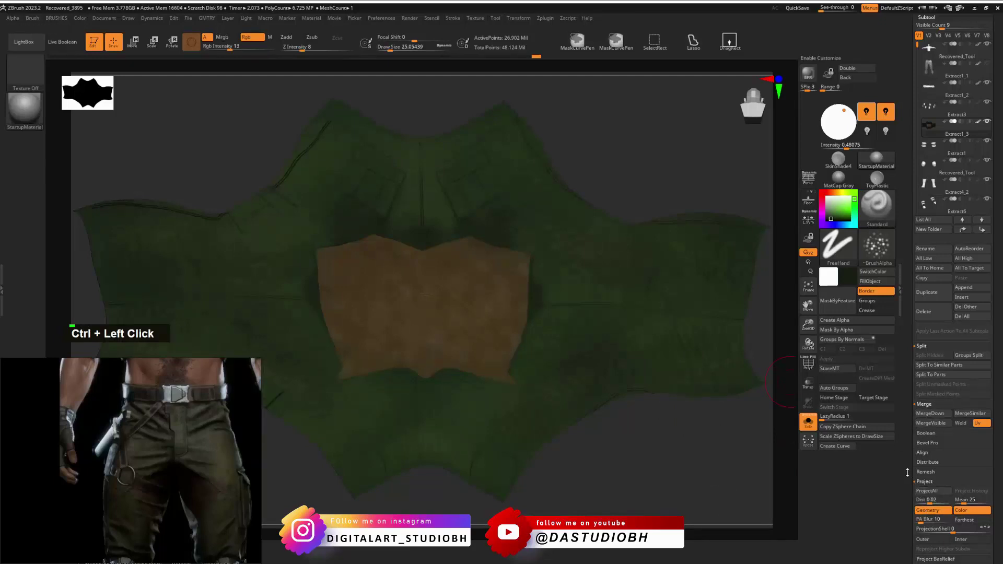
scroll(926, 470, down, 10)
scroll(925, 373, down, 1)
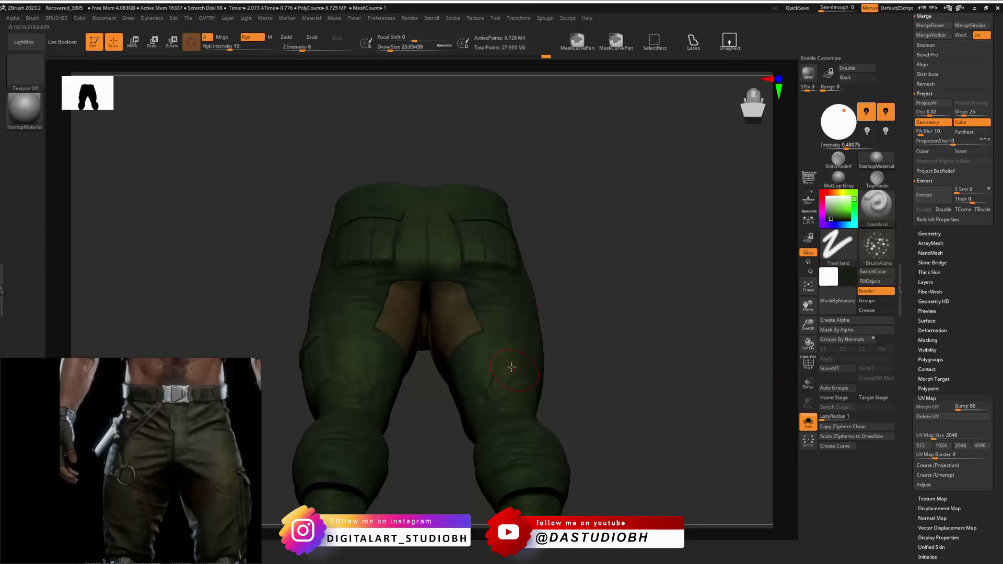
Choose grey, turn the brush alpha off, set the Draw Size to about 3.7 and paint the button on one back pocket flap.
right_drag(512, 368, 654, 251)
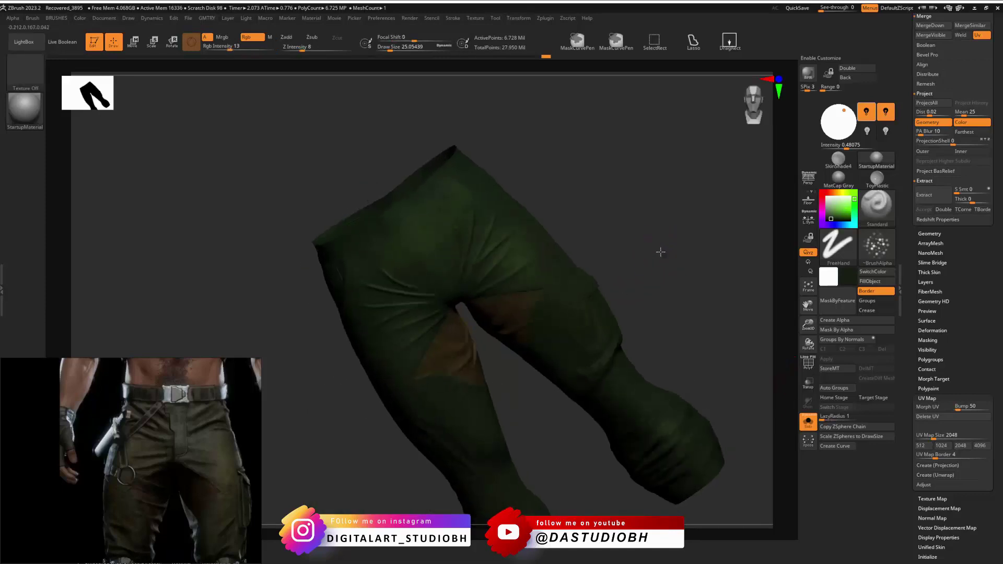
shift+drag(660, 252, 457, 321)
alt+drag(560, 307, 689, 315)
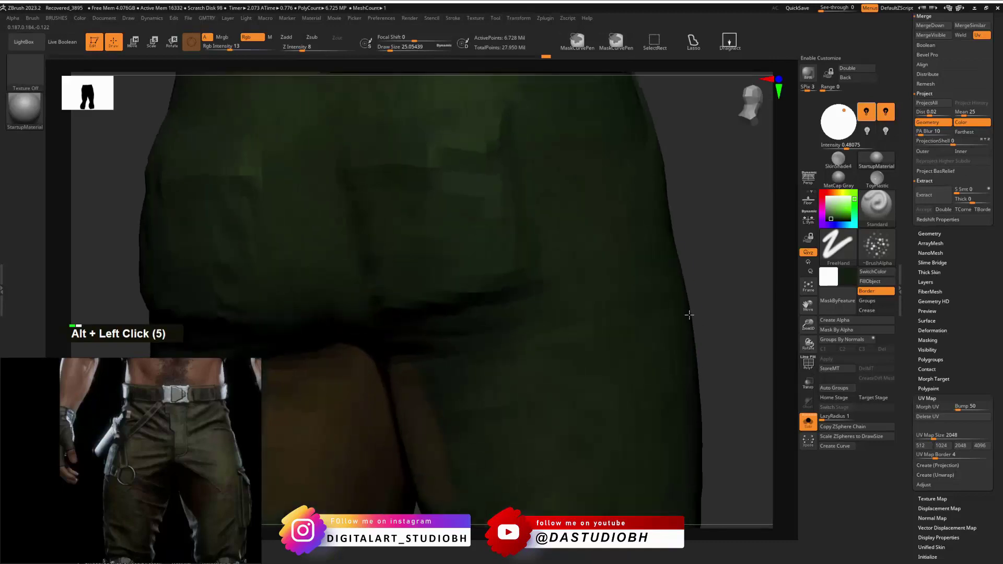
alt+drag(725, 241, 750, 269)
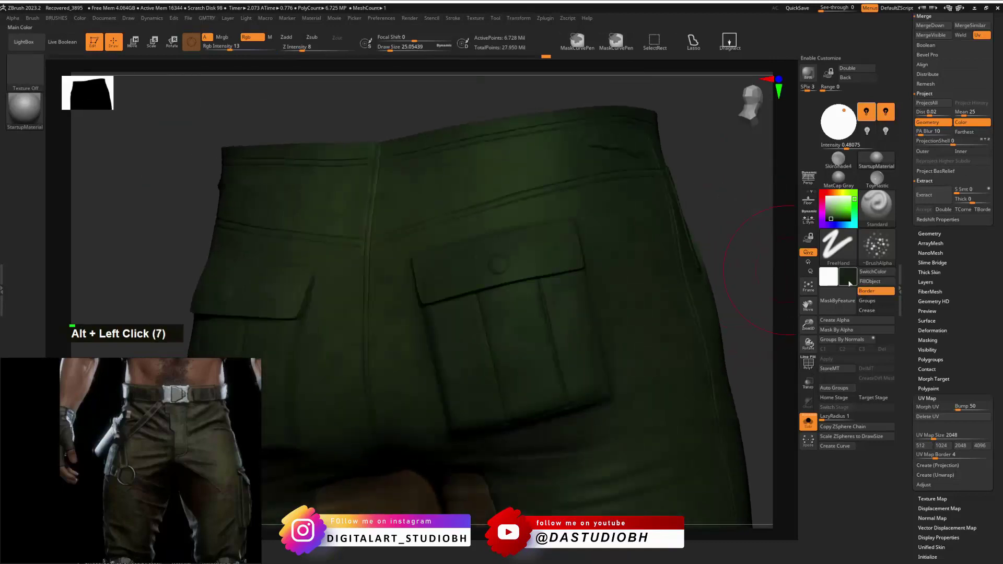
drag(837, 209, 827, 207)
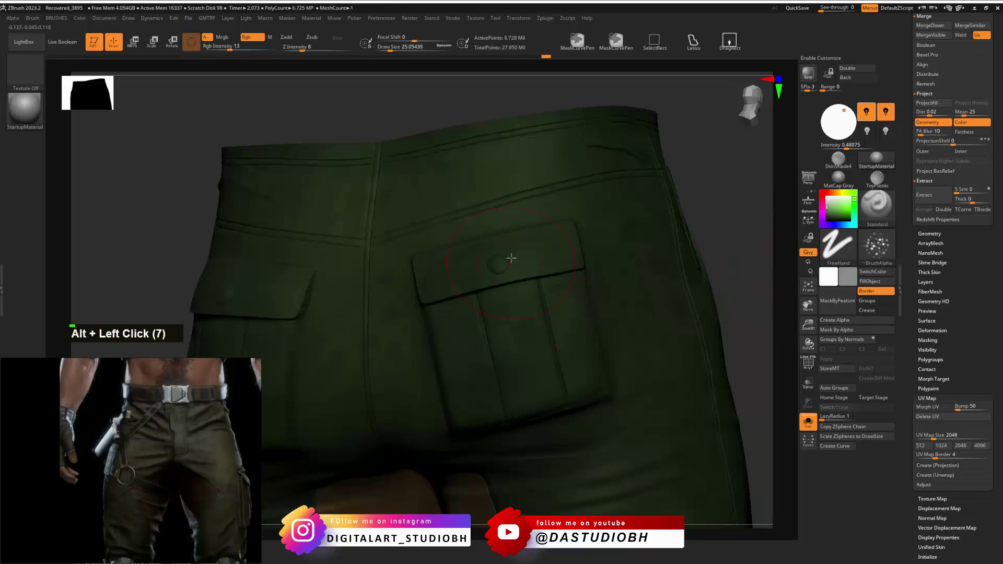
key(s)
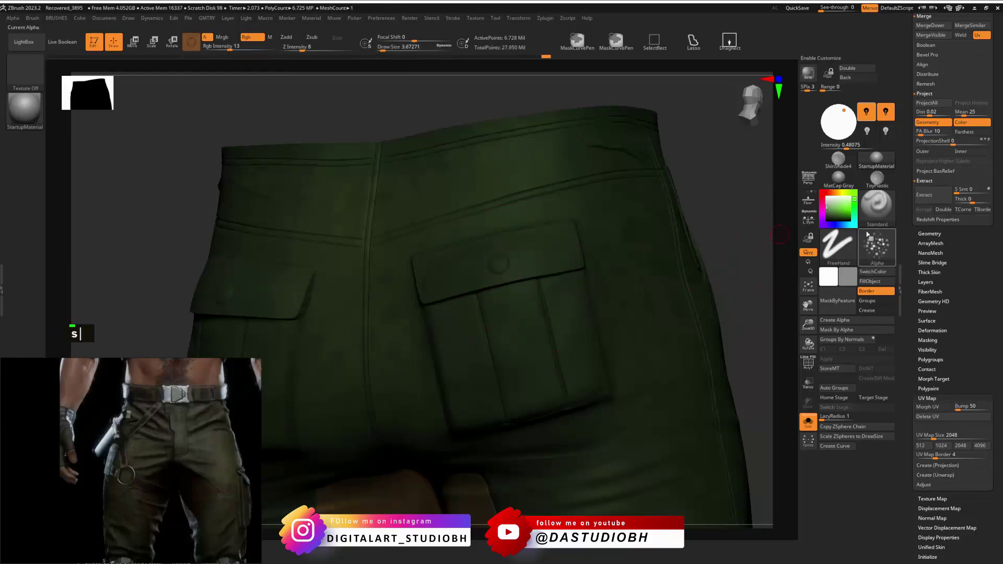
click(875, 247)
click(400, 252)
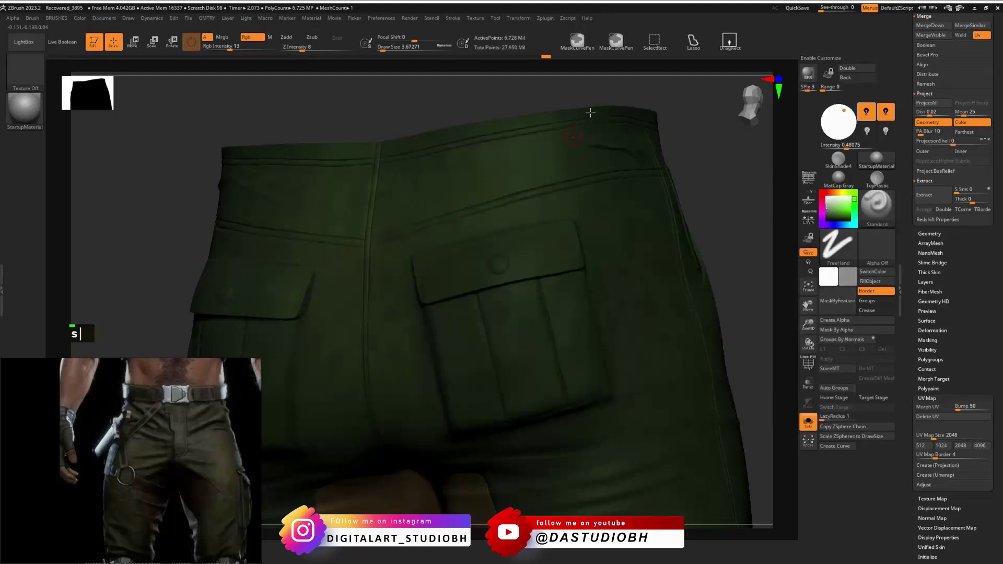
alt+drag(588, 108, 739, 306)
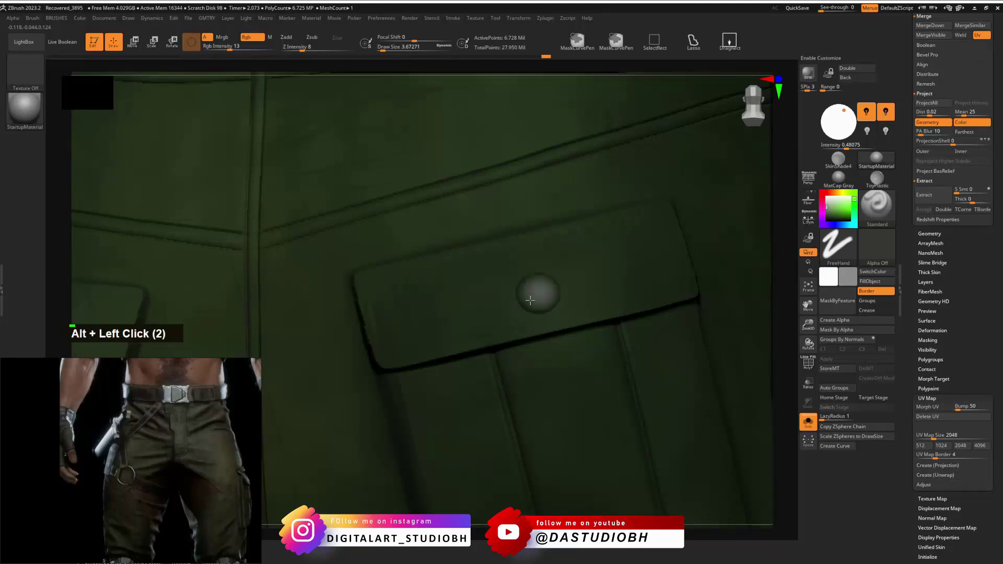
Paint the buttons on the other back pocket flap and the side leg pocket flap grey.
alt+drag(63, 166, 599, 311)
alt+drag(430, 341, 501, 377)
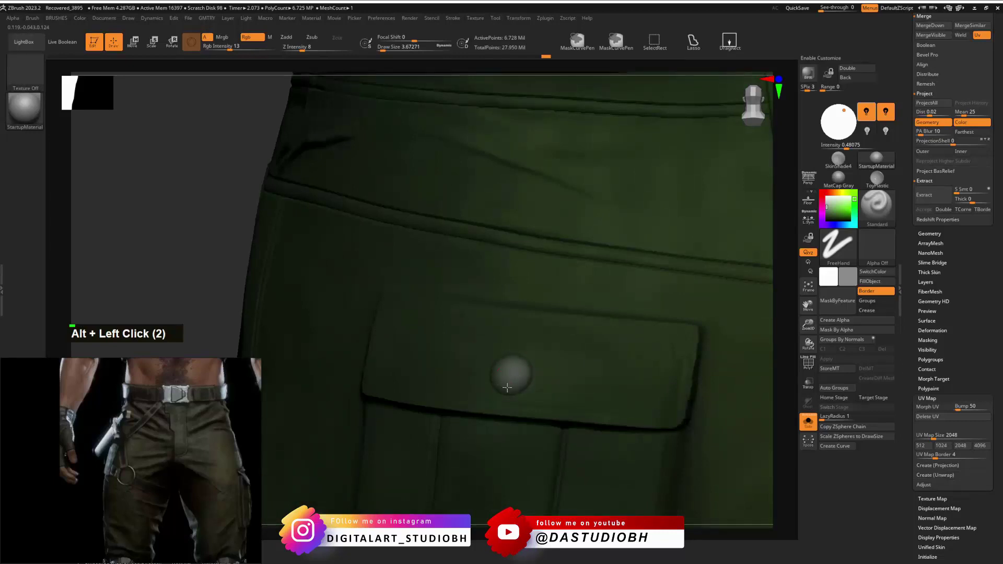
alt+drag(210, 245, 346, 261)
alt+drag(618, 352, 771, 278)
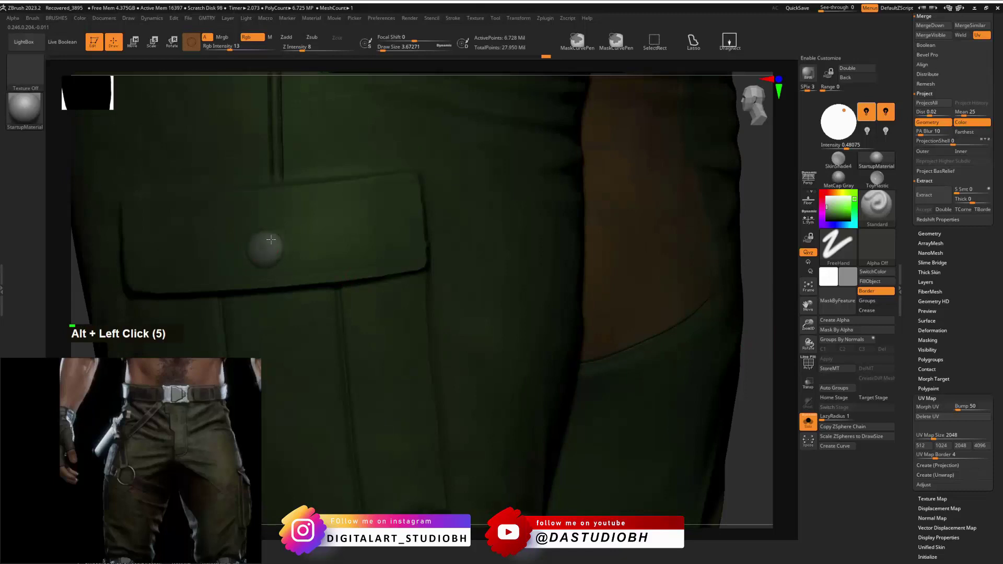
Turn off Solo mode to show the full character and examine the painted trousers against the reference.
key(f)
key(f)
key(f)
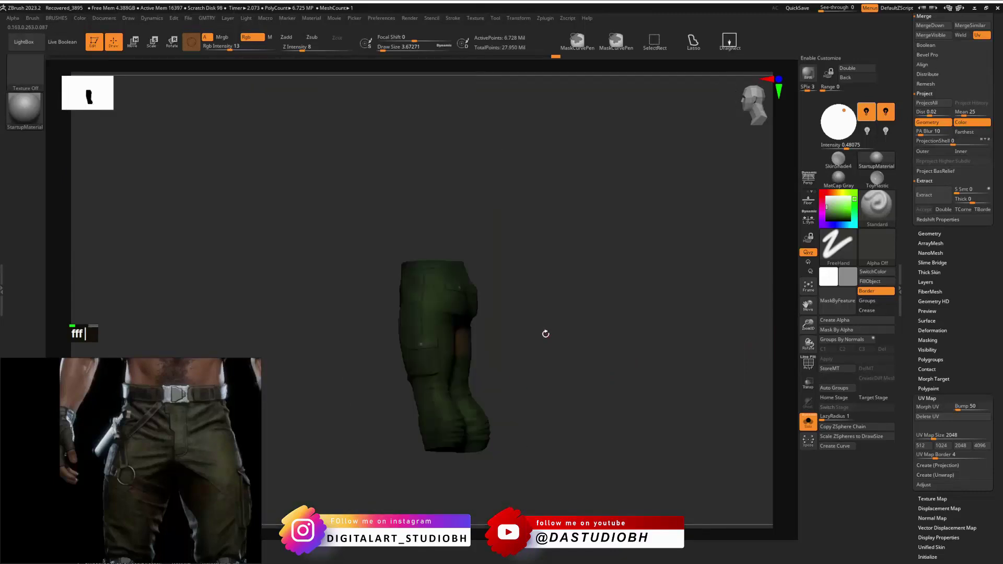
drag(544, 331, 625, 347)
click(810, 425)
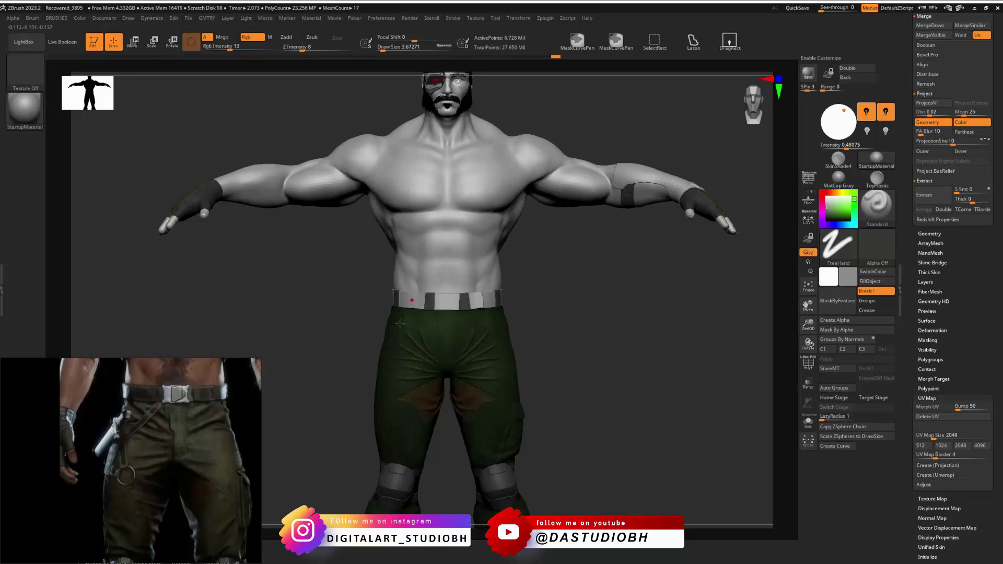
right_drag(388, 343, 386, 377)
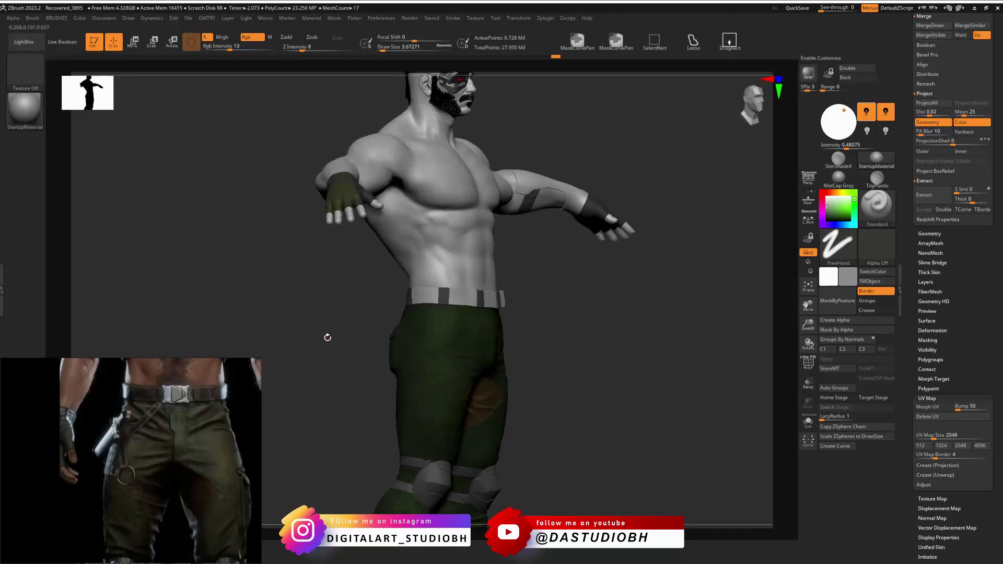